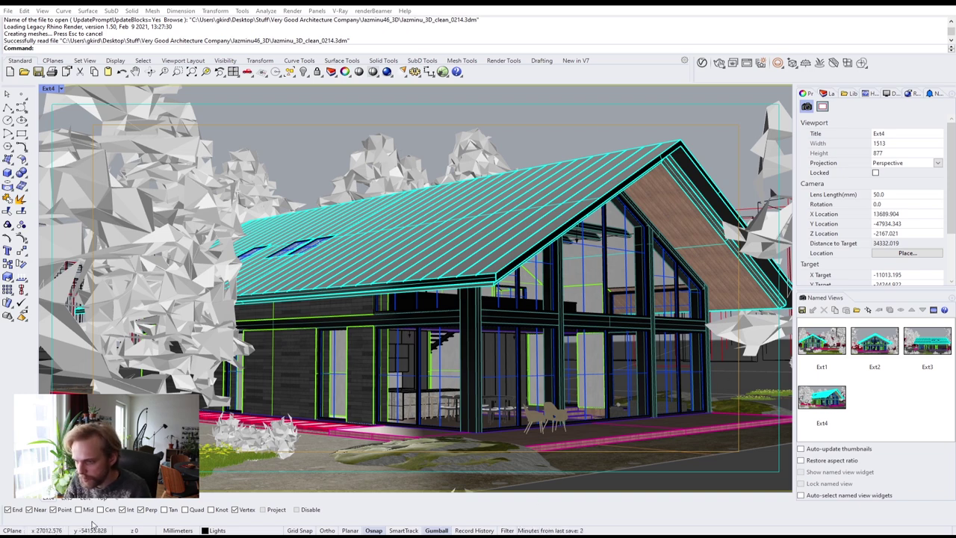
Switch to File Explorer and open the Renders folder on the Desktop.
{"action": "key", "text": "super+e"}
{"action": "left_click", "coordinate": [224, 143]}
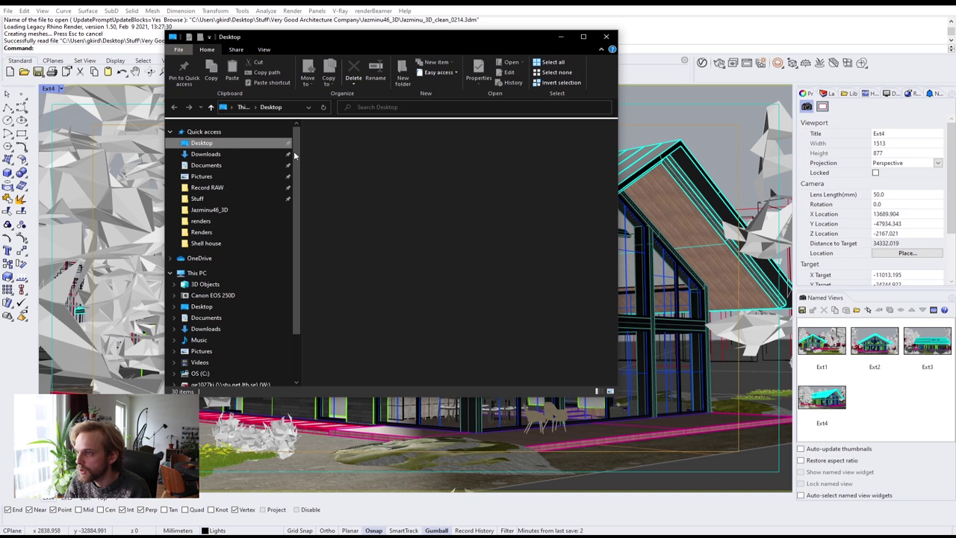
{"action": "double_click", "coordinate": [448, 209]}
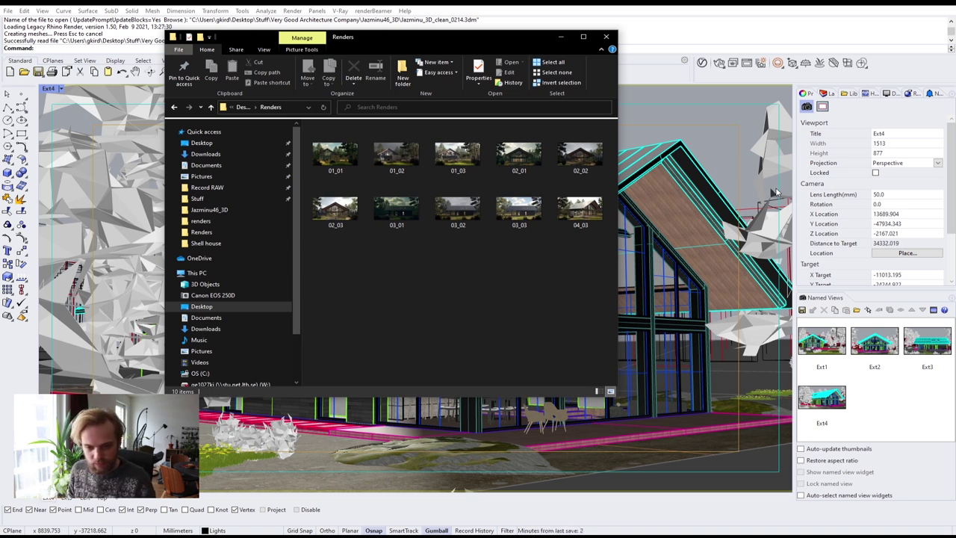
View the render 01_01 at full size, then close it.
{"action": "left_click", "coordinate": [333, 156]}
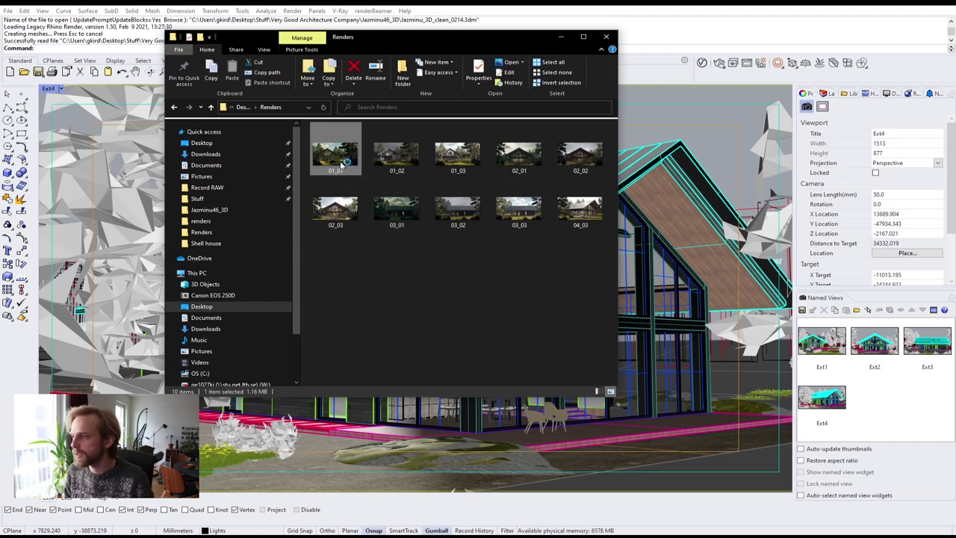
{"action": "double_click", "coordinate": [340, 163]}
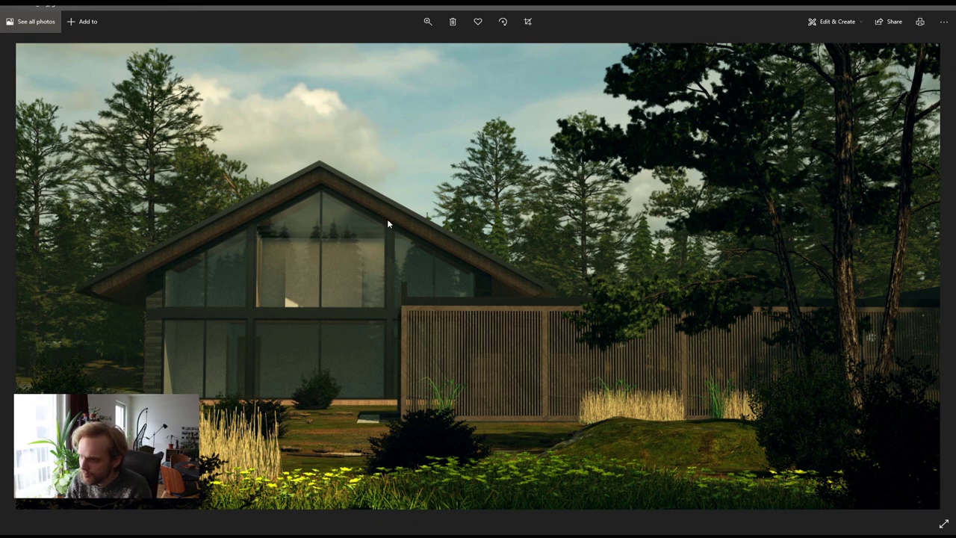
{"action": "key", "text": "Escape"}
{"action": "double_click", "coordinate": [572, 6]}
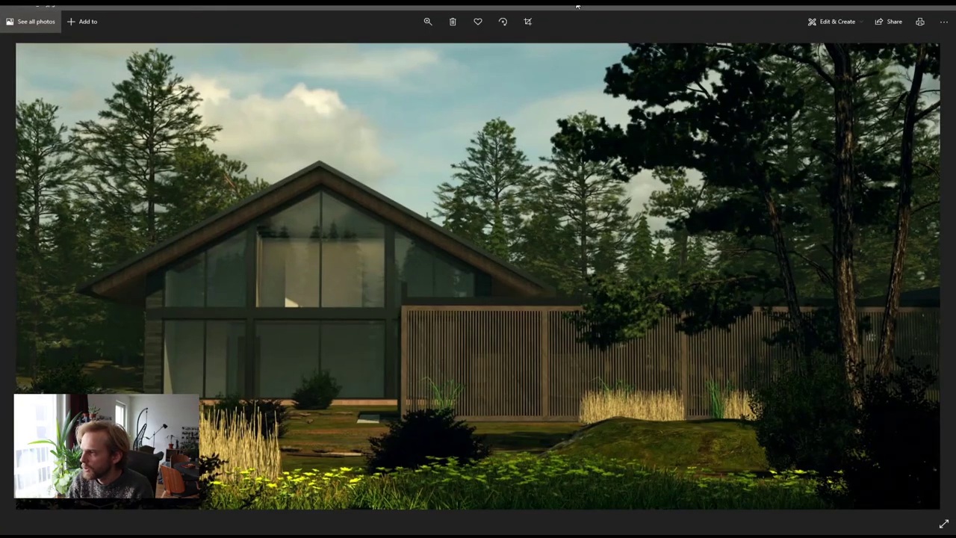
{"action": "left_click", "coordinate": [947, 5]}
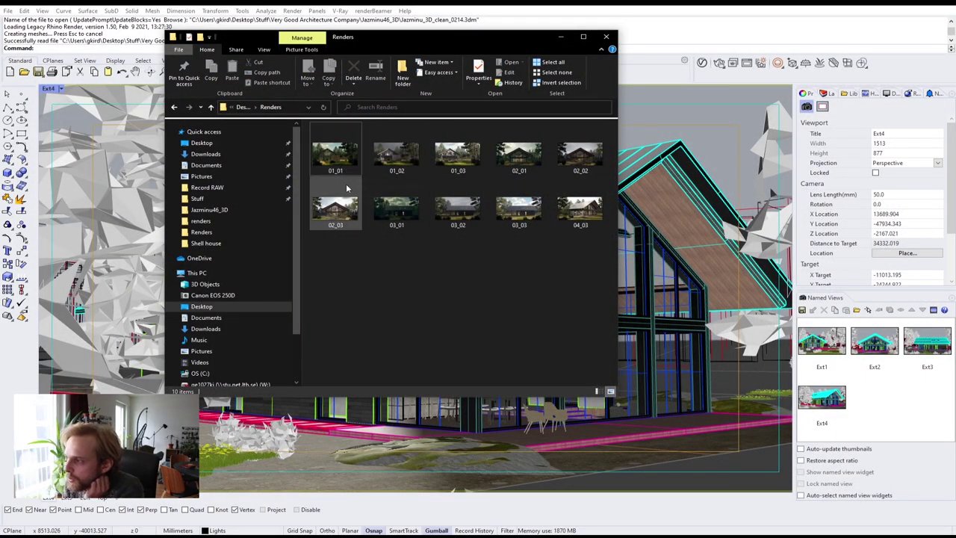
View the renders 02_01 and 03_01 one after the other, closing each after inspection.
{"action": "double_click", "coordinate": [529, 154]}
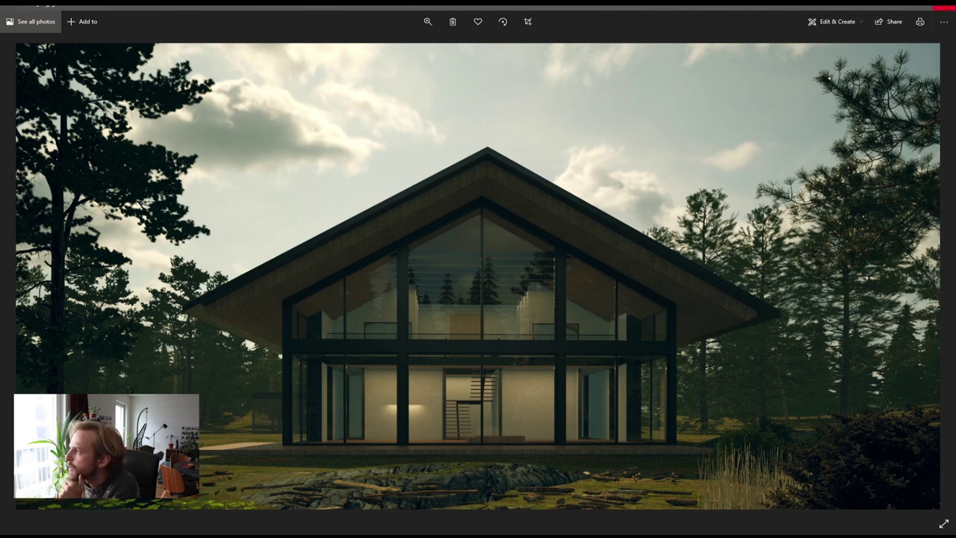
{"action": "left_click", "coordinate": [944, 8]}
{"action": "double_click", "coordinate": [398, 212]}
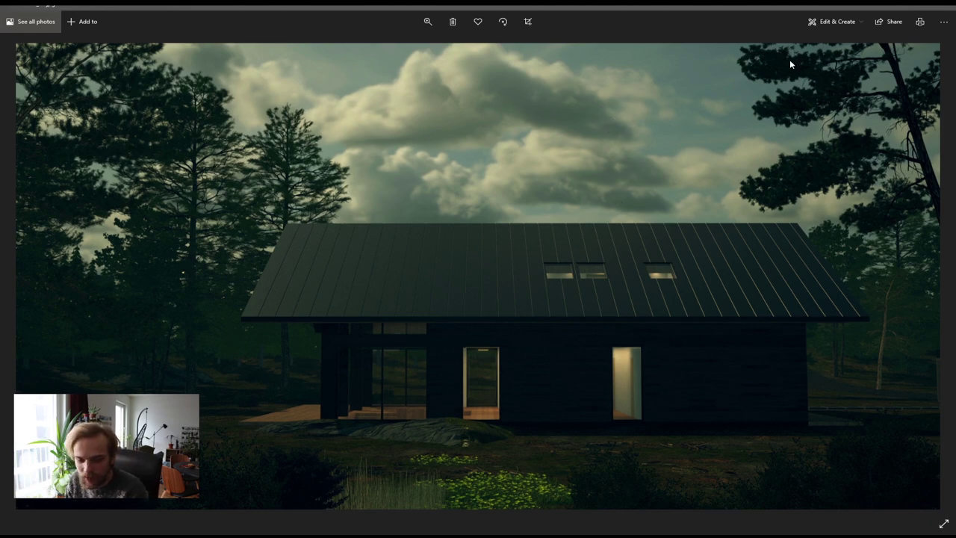
{"action": "left_click", "coordinate": [945, 7]}
{"action": "left_click", "coordinate": [473, 269]}
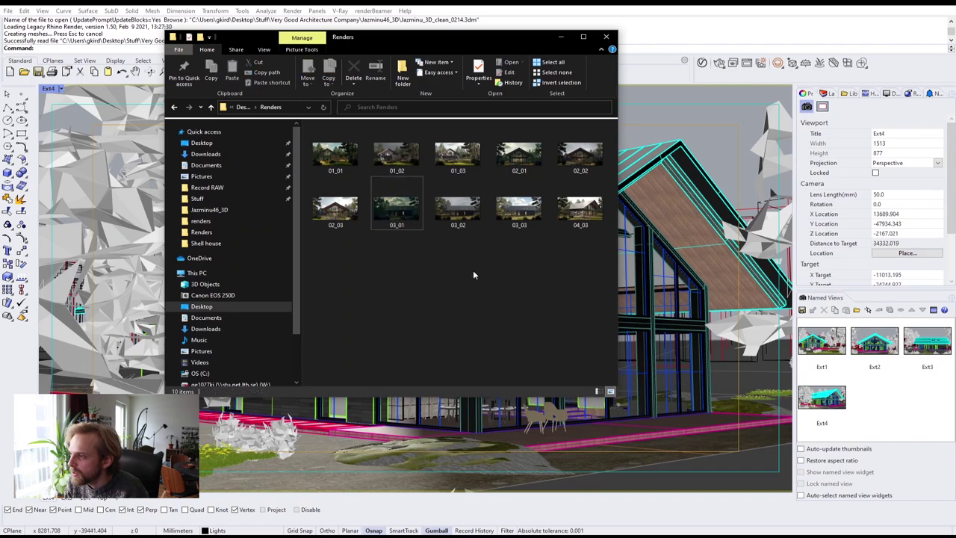
View the render 01_02 at full size, then close it.
{"action": "double_click", "coordinate": [398, 155]}
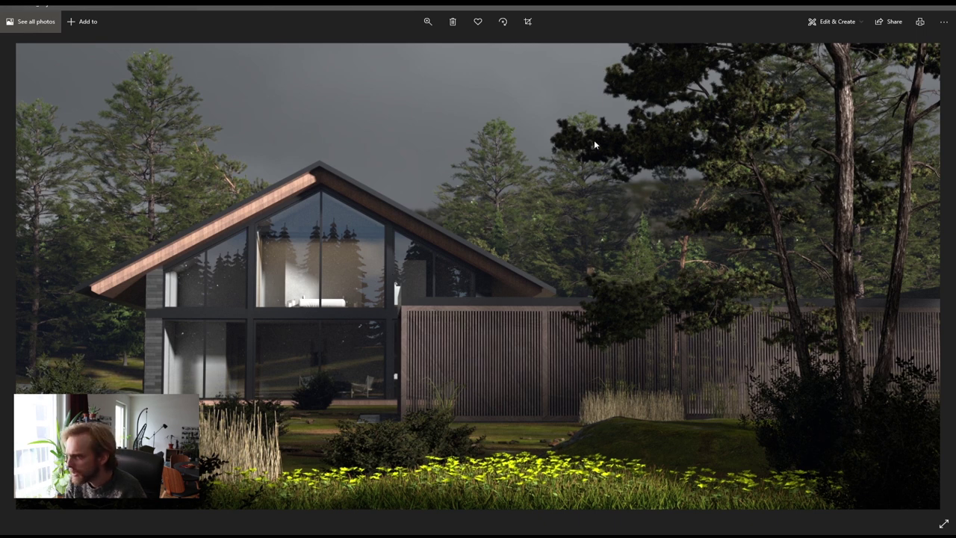
{"action": "left_click", "coordinate": [946, 7]}
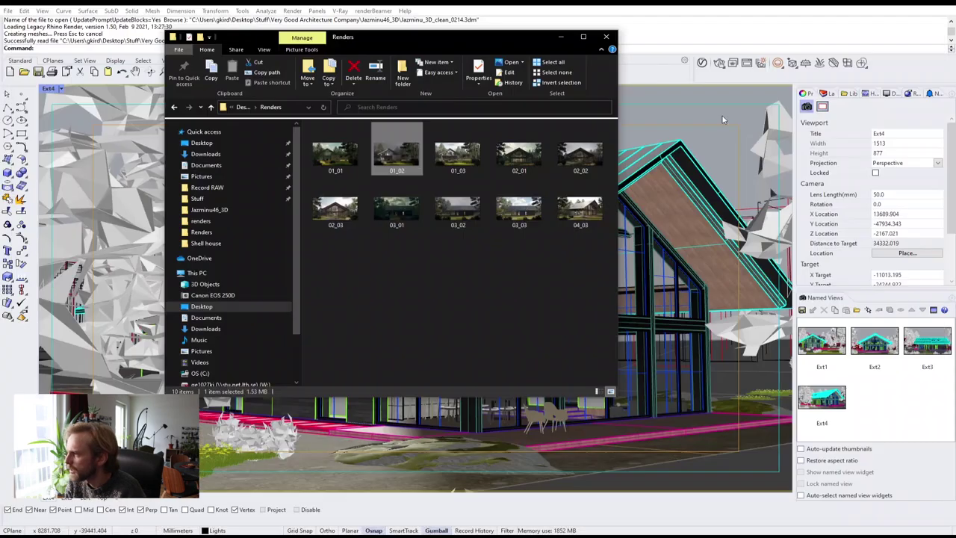
{"action": "left_click", "coordinate": [423, 297]}
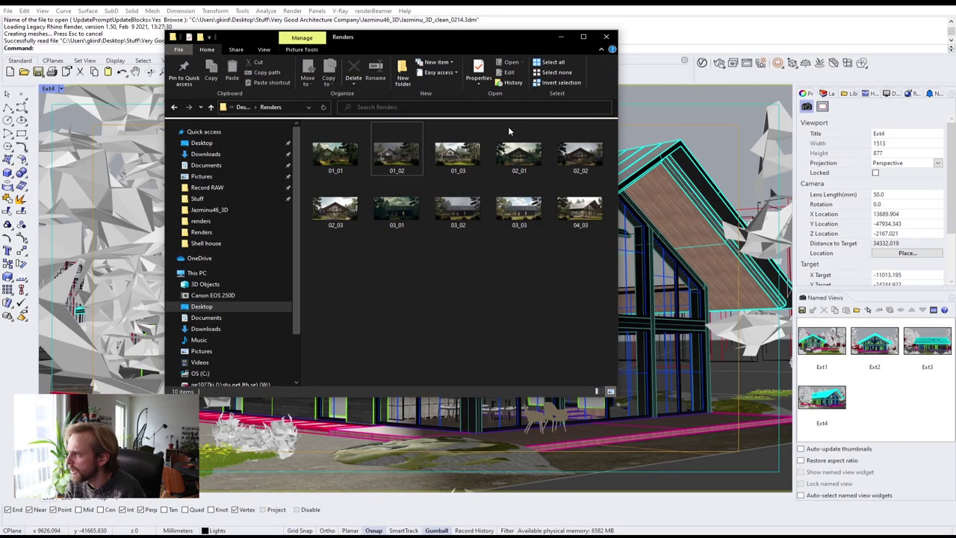
View the renders 02_02 and 03_02 one after the other, closing each after inspection.
{"action": "double_click", "coordinate": [578, 157]}
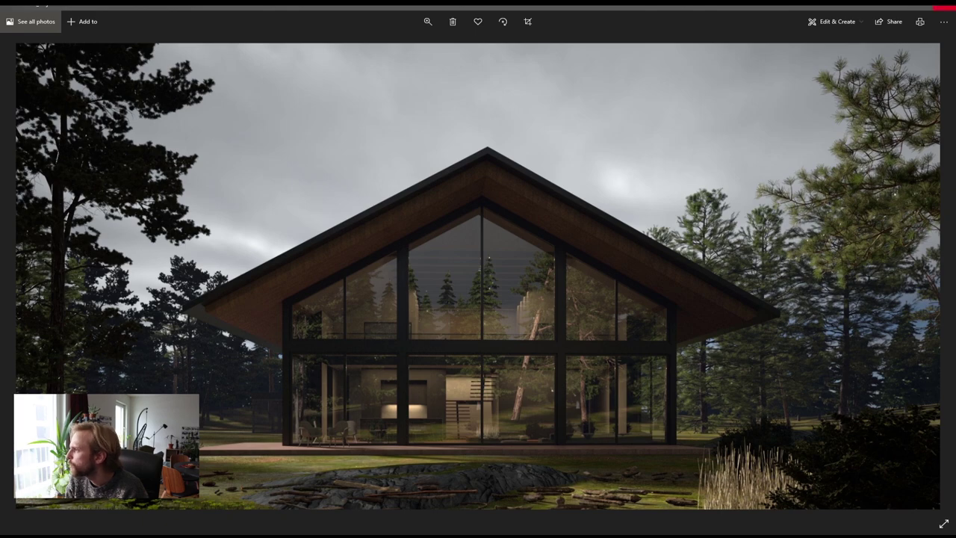
{"action": "left_click", "coordinate": [945, 7]}
{"action": "left_click", "coordinate": [492, 241]}
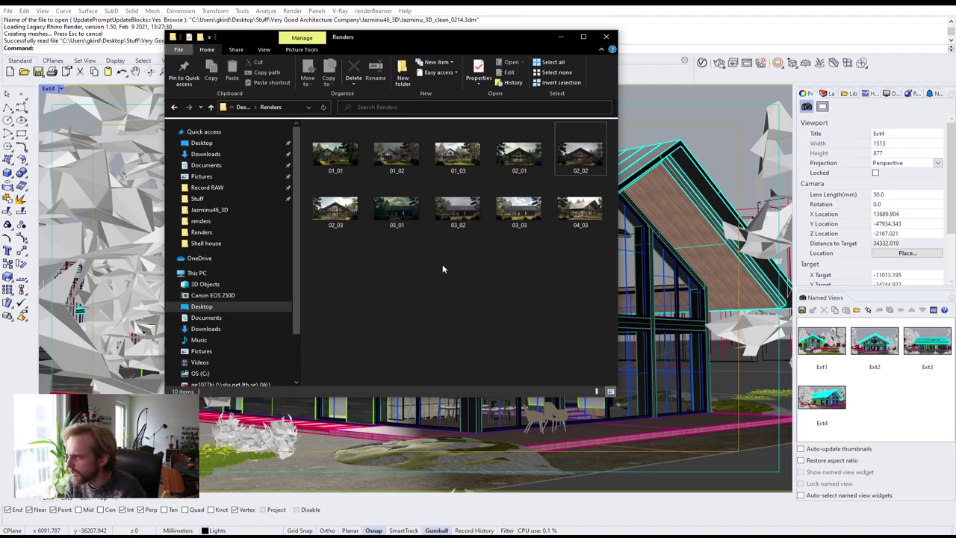
{"action": "left_click", "coordinate": [461, 215]}
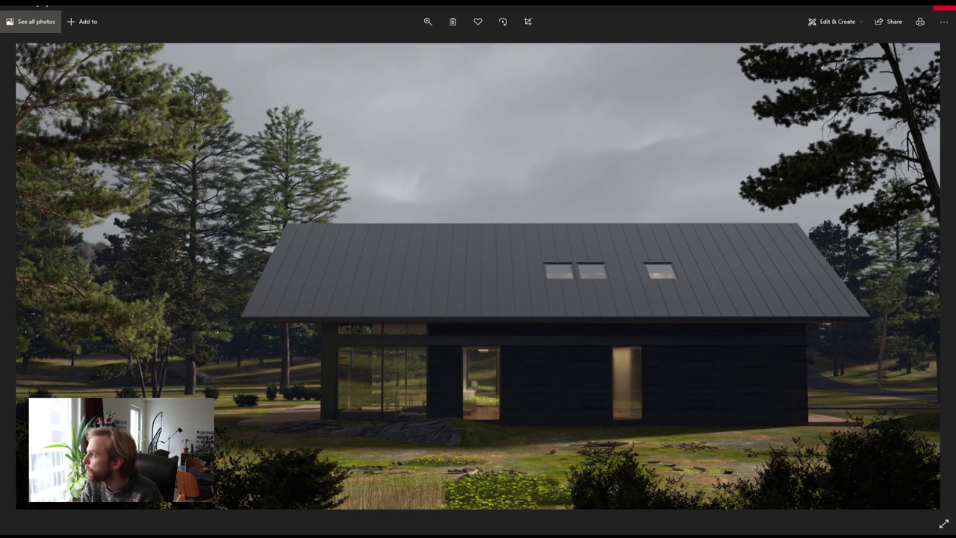
{"action": "left_click", "coordinate": [943, 3]}
{"action": "left_click", "coordinate": [450, 364]}
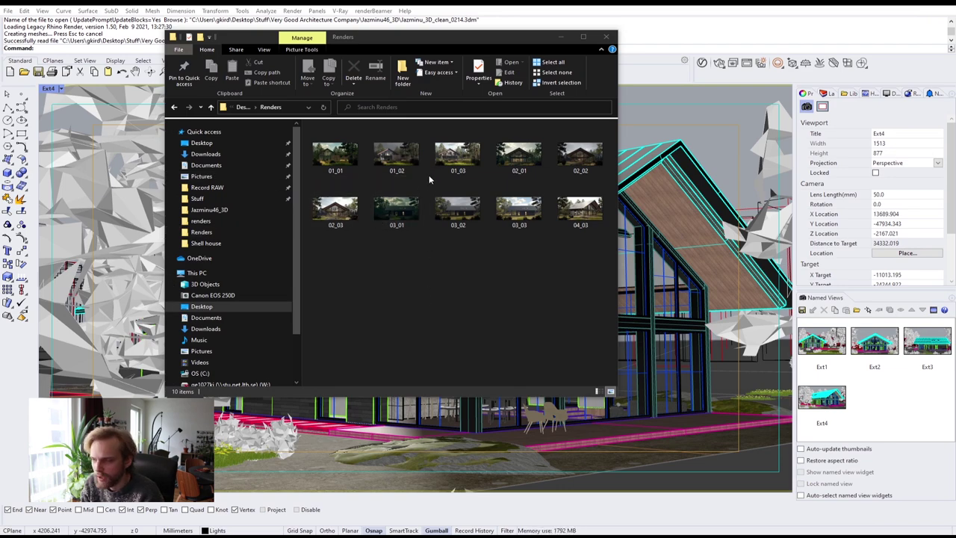
View the render 01_03 at full size, then close it.
{"action": "double_click", "coordinate": [457, 157]}
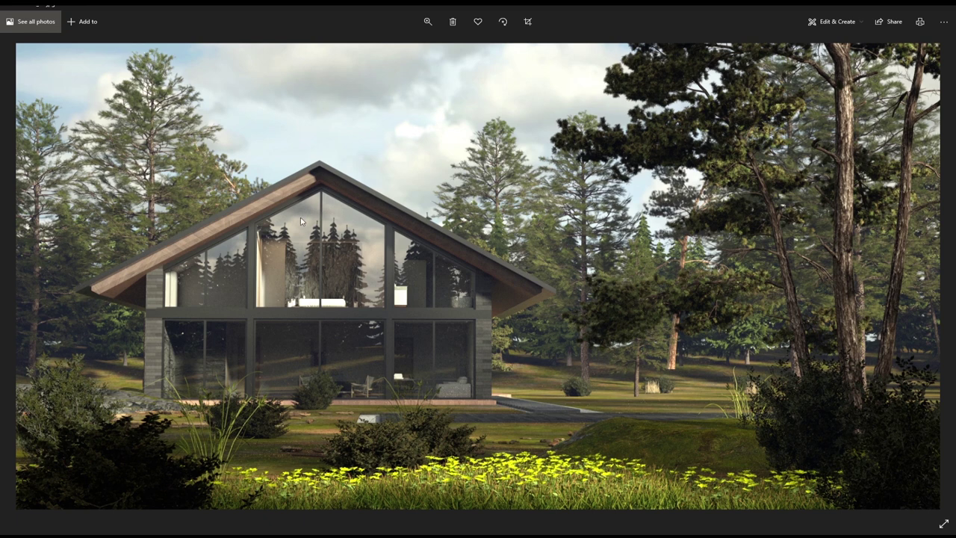
{"action": "left_click", "coordinate": [944, 6]}
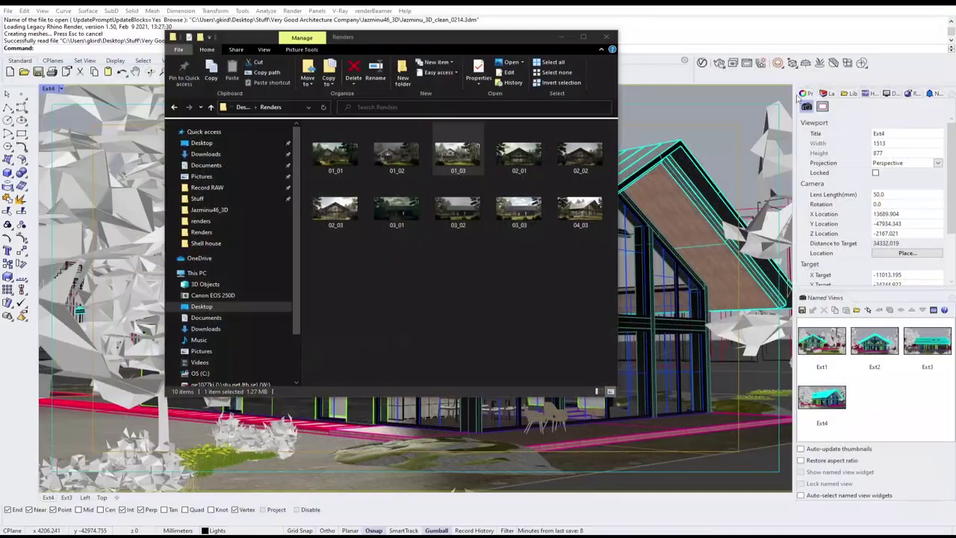
{"action": "left_click", "coordinate": [467, 260]}
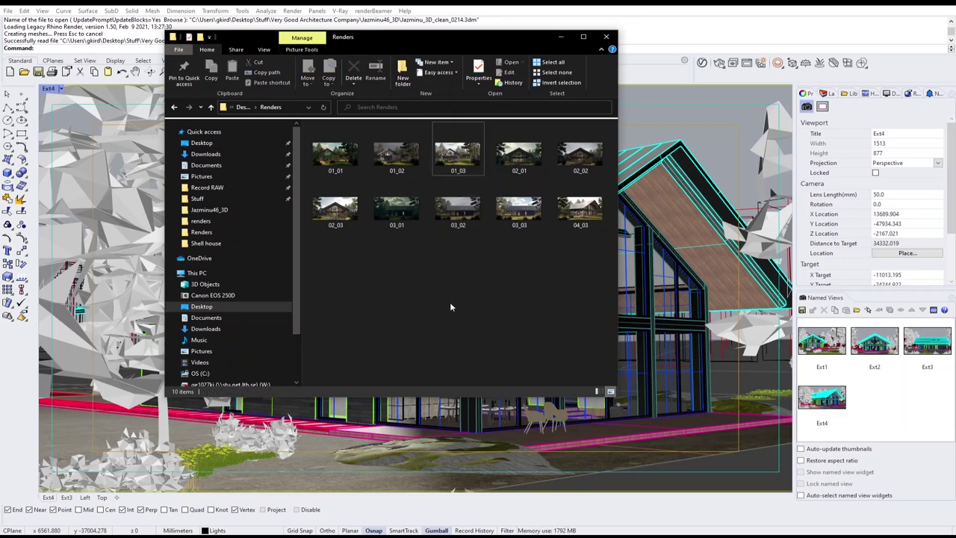
Compare the renders 02_03 and 02_02 side by side in two half-screen windows, then close both.
{"action": "double_click", "coordinate": [328, 207]}
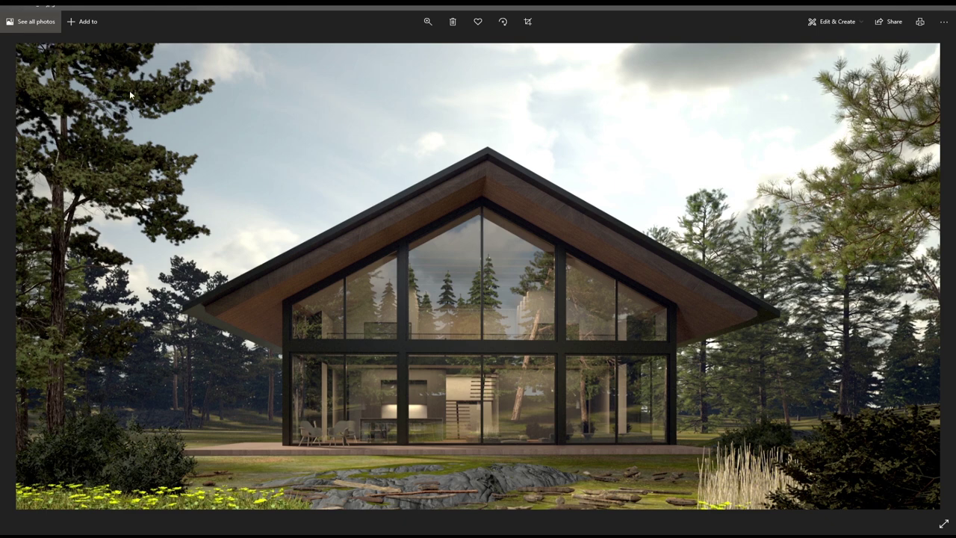
{"action": "double_click", "coordinate": [201, 12]}
{"action": "left_click_drag", "start_coordinate": [282, 30], "coordinate": [955, 176]}
{"action": "left_click", "coordinate": [107, 103]}
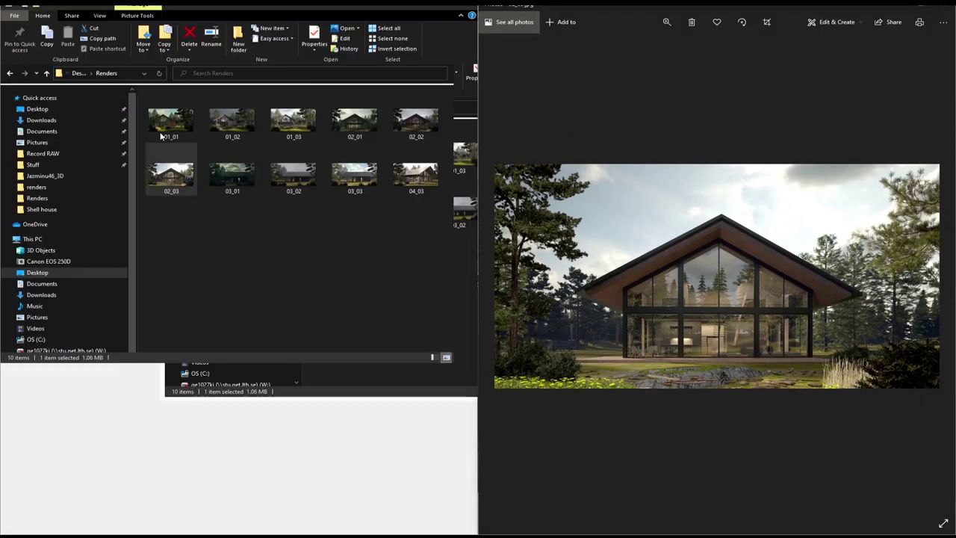
{"action": "left_click", "coordinate": [367, 252]}
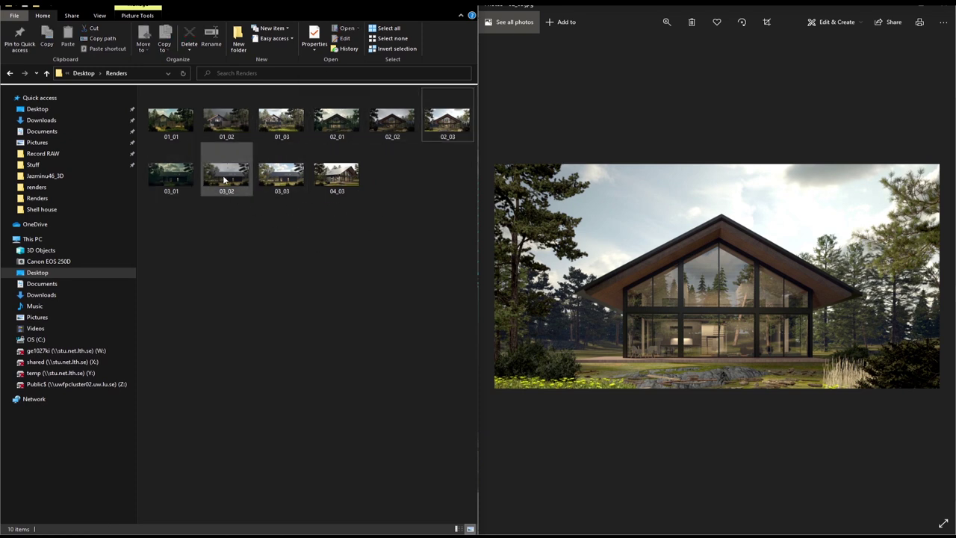
{"action": "double_click", "coordinate": [399, 119]}
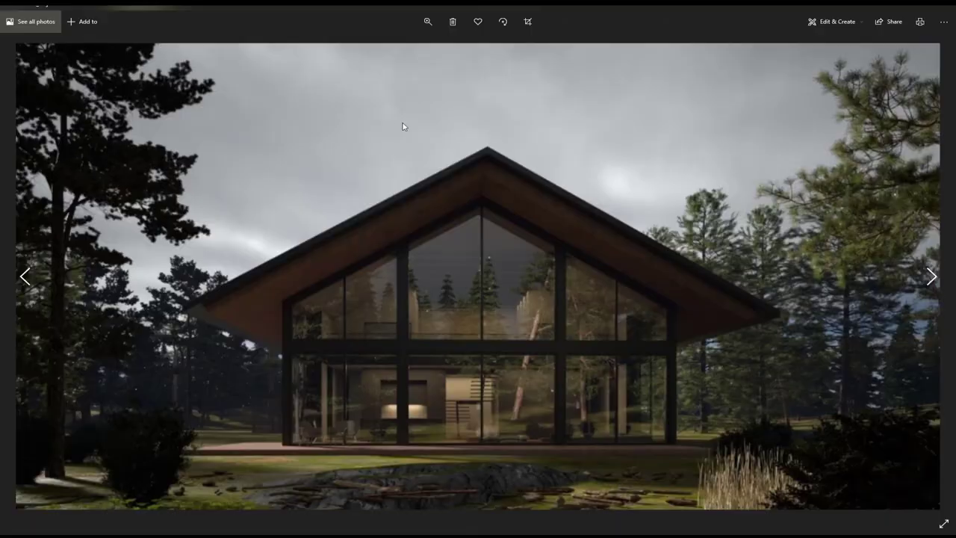
{"action": "key", "text": "super+Left"}
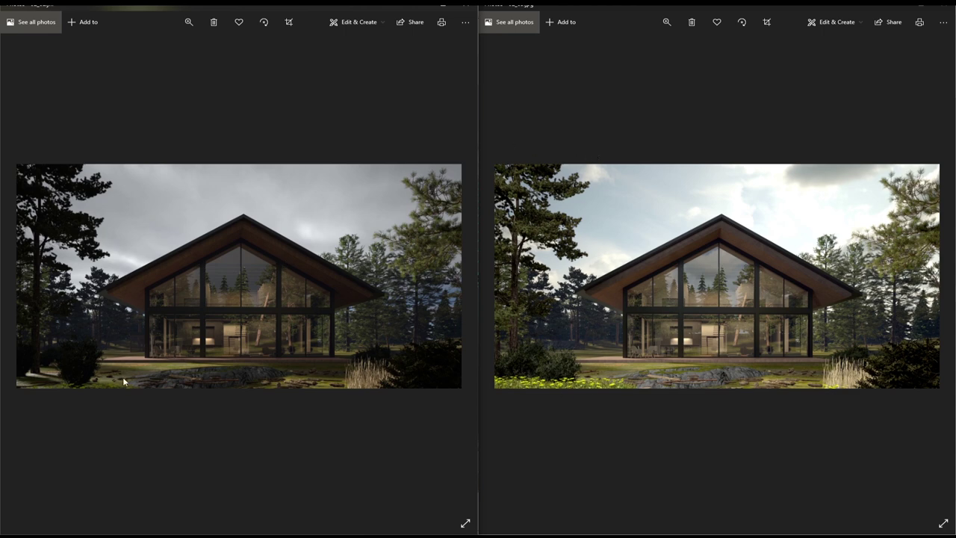
{"action": "left_click", "coordinate": [466, 9]}
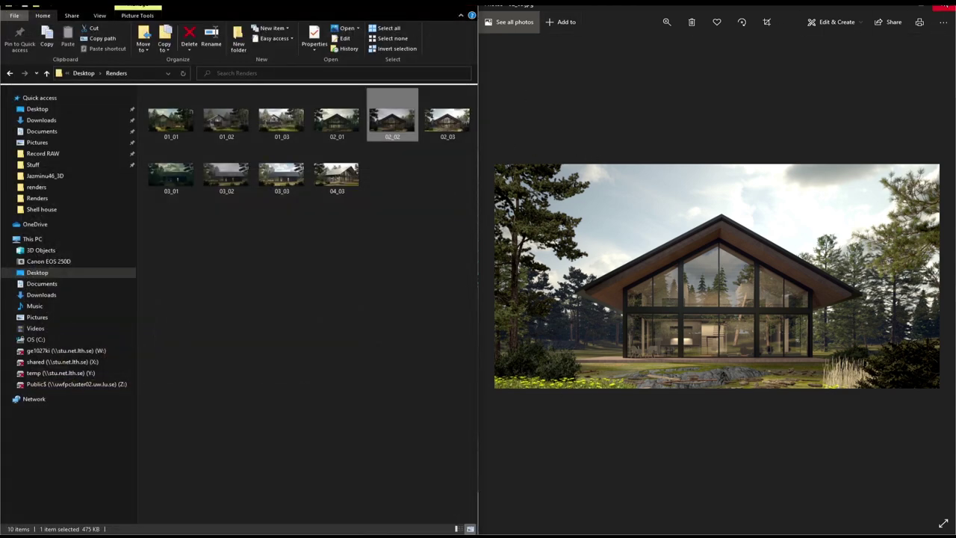
{"action": "left_click_drag", "start_coordinate": [927, 6], "coordinate": [641, 57]}
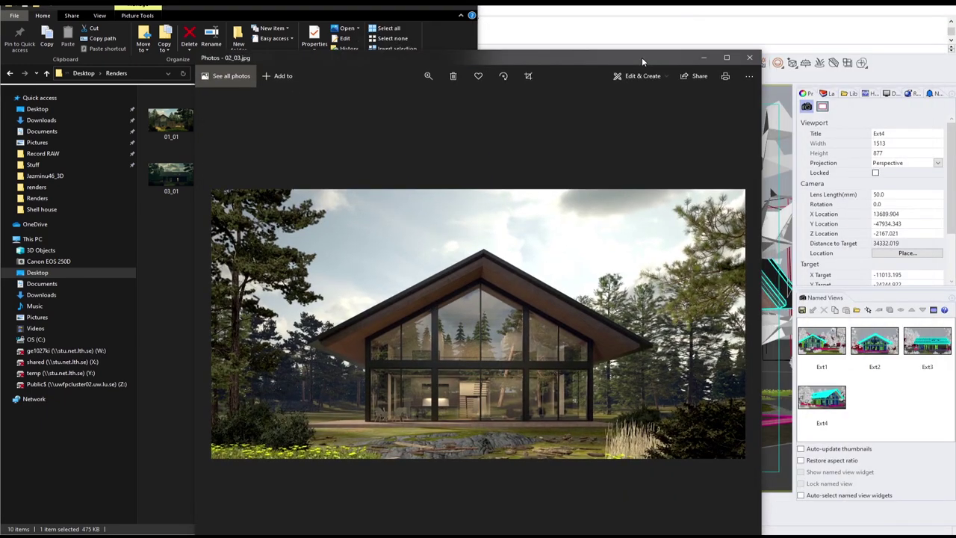
{"action": "left_click", "coordinate": [749, 56]}
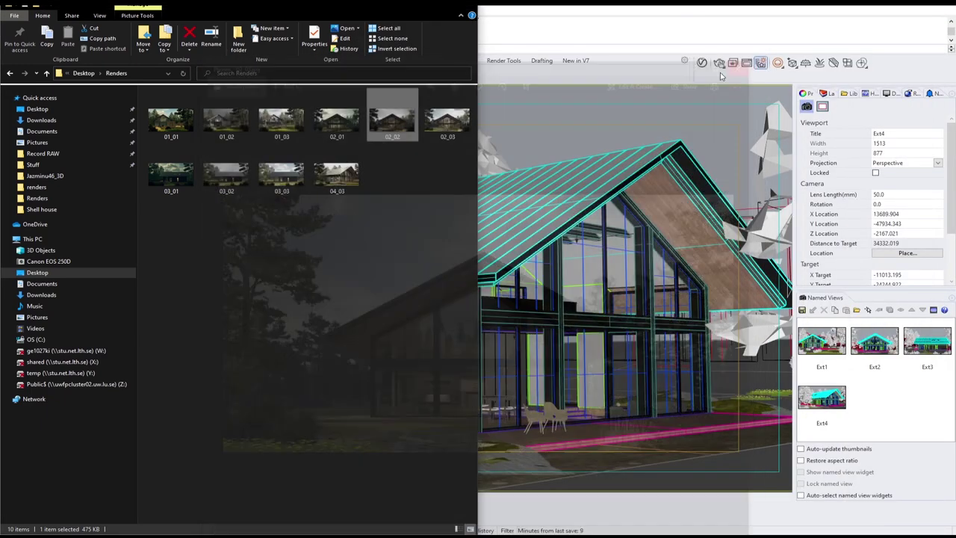
Compare the render 03_03 with 03_01 in two adjacent windows, then close both.
{"action": "left_click", "coordinate": [293, 177]}
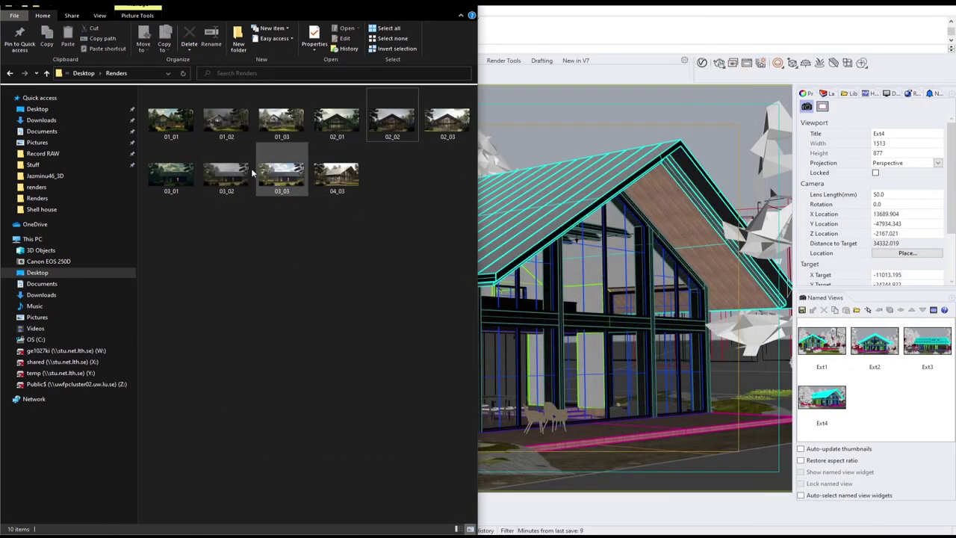
{"action": "double_click", "coordinate": [295, 177]}
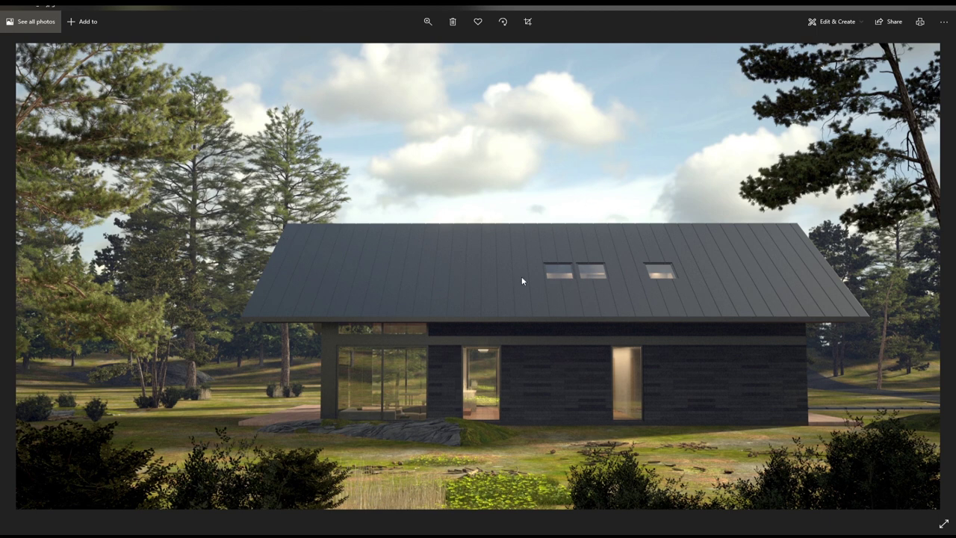
{"action": "left_click_drag", "start_coordinate": [822, 6], "coordinate": [846, 50]}
{"action": "double_click", "coordinate": [166, 178]}
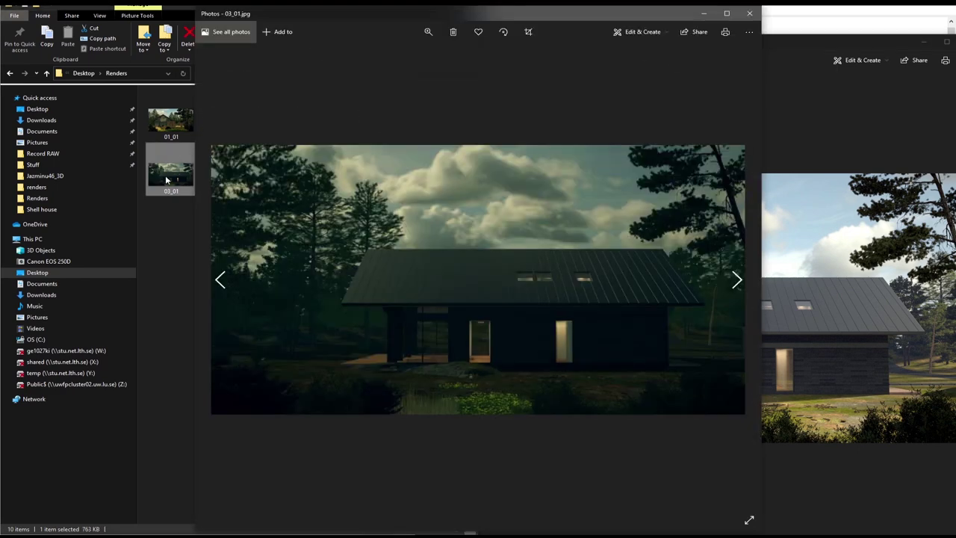
{"action": "left_click_drag", "start_coordinate": [566, 17], "coordinate": [369, 15]}
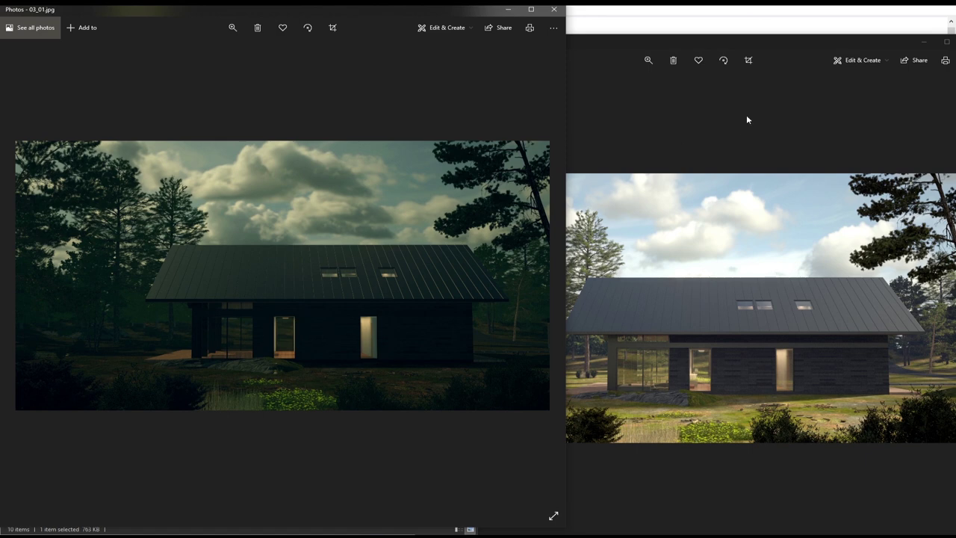
{"action": "left_click", "coordinate": [706, 42]}
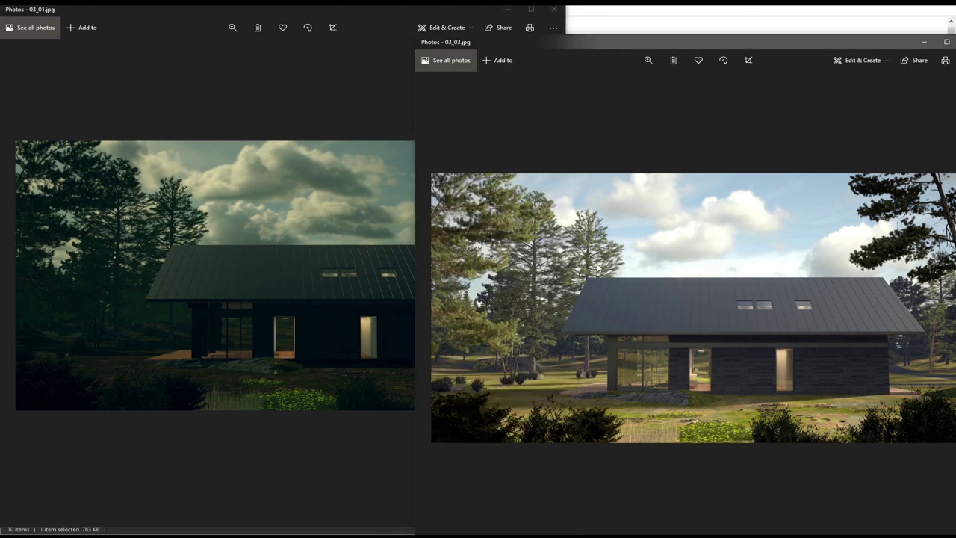
{"action": "left_click", "coordinate": [555, 9]}
{"action": "left_click_drag", "start_coordinate": [612, 44], "coordinate": [460, 17]}
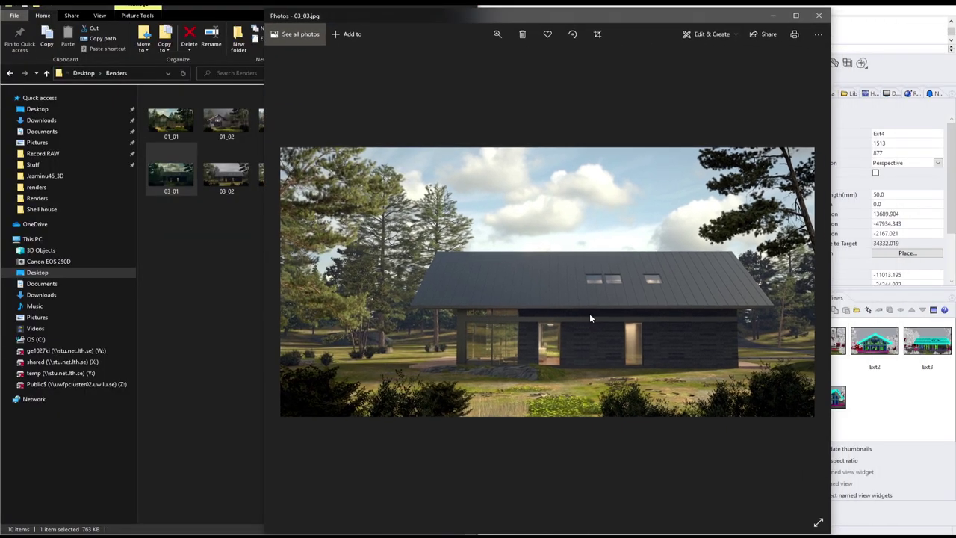
{"action": "left_click", "coordinate": [819, 15]}
View the render 04_03 at full size, then close it.
{"action": "left_click", "coordinate": [346, 252]}
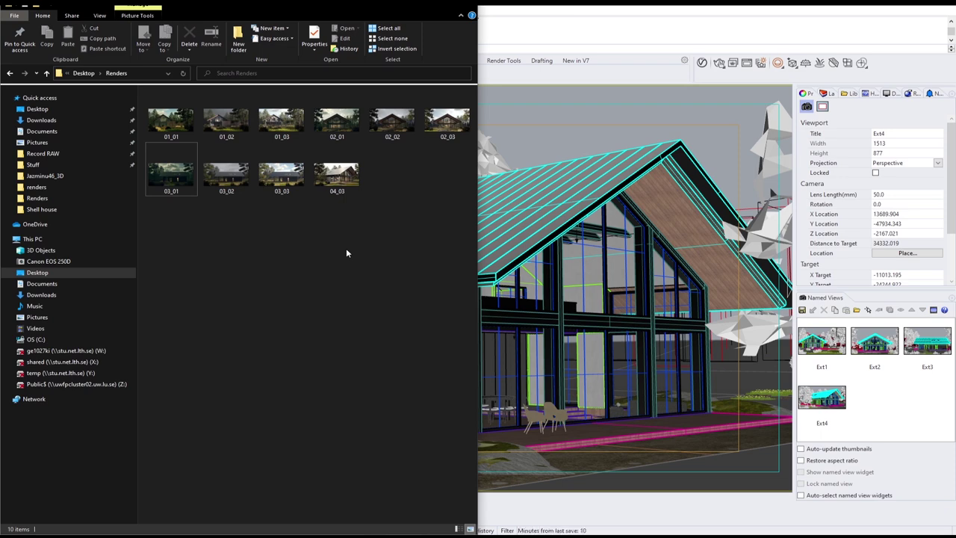
{"action": "left_click", "coordinate": [333, 195]}
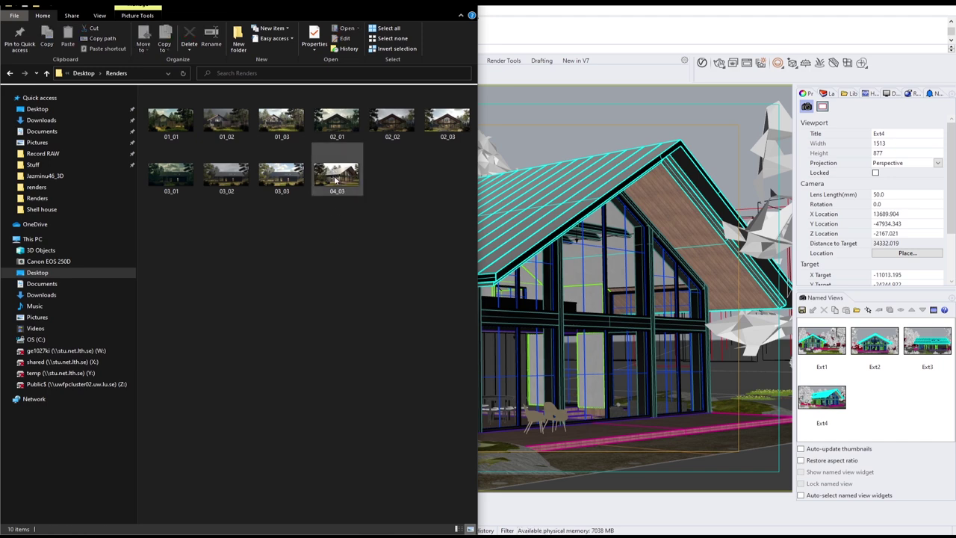
{"action": "double_click", "coordinate": [335, 175]}
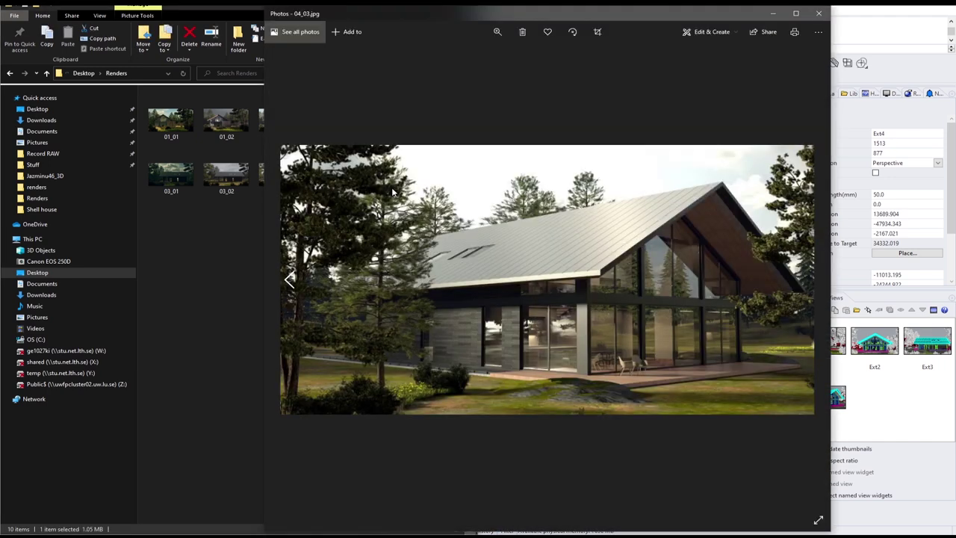
{"action": "left_click_drag", "start_coordinate": [603, 15], "coordinate": [550, 0]}
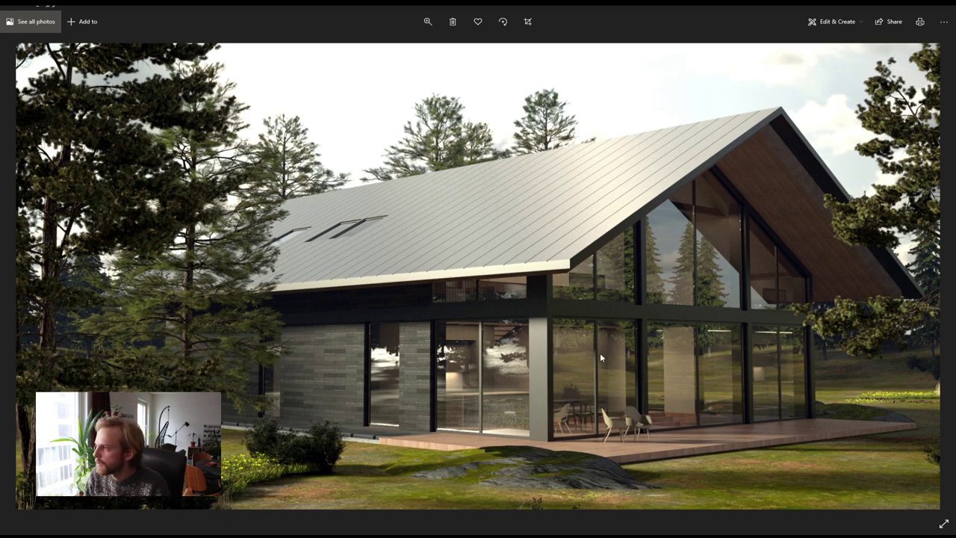
{"action": "left_click", "coordinate": [945, 8]}
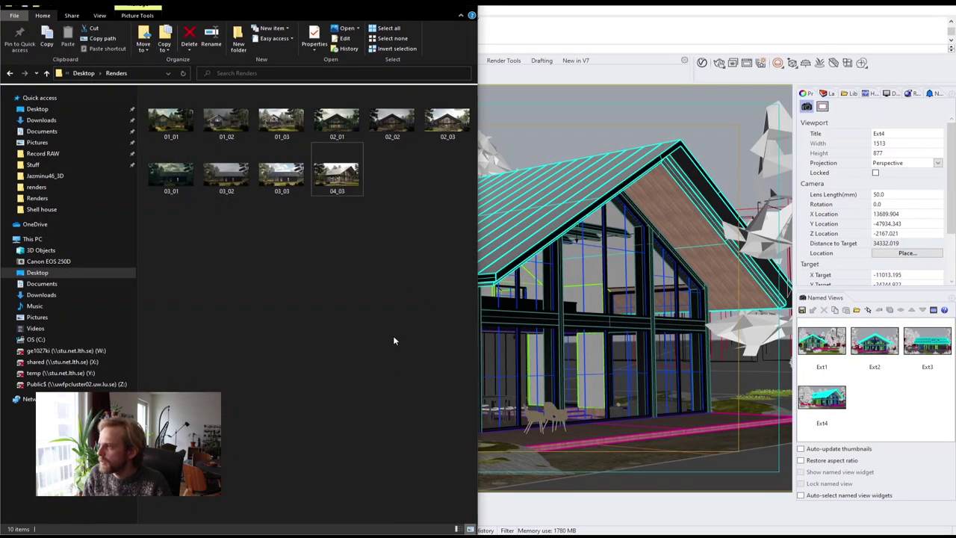
Return to the Rhino scene, restore the named view Ext1 and leave nothing selected.
{"action": "left_click", "coordinate": [419, 7]}
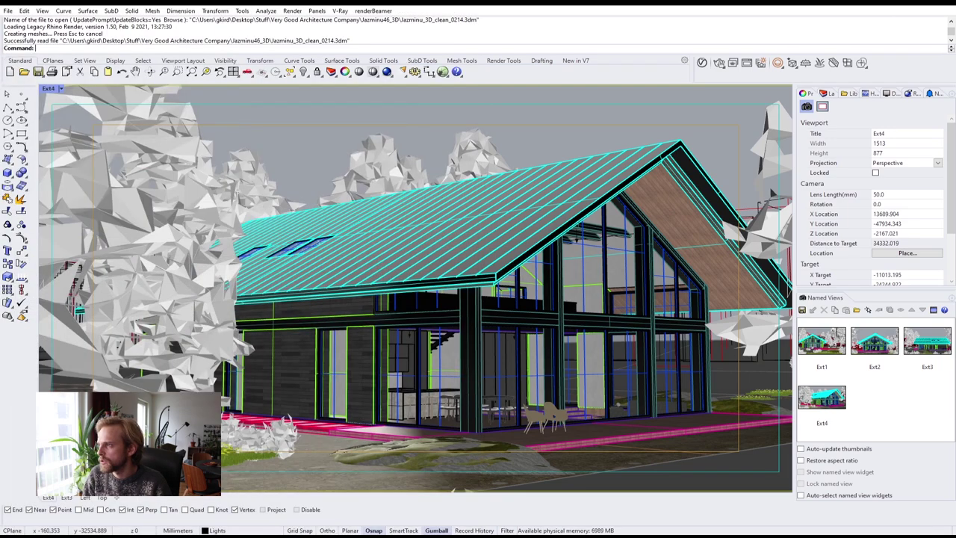
{"action": "double_click", "coordinate": [821, 346]}
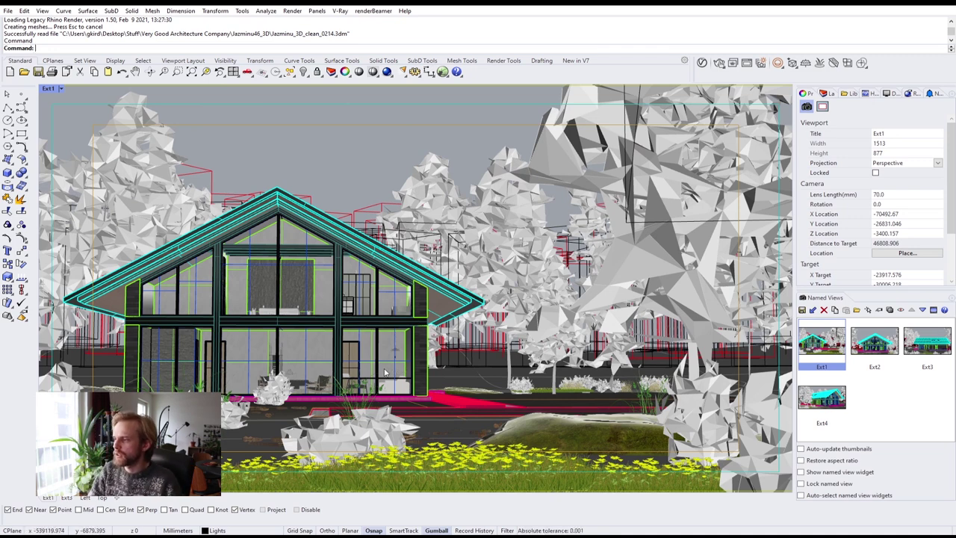
{"action": "left_click", "coordinate": [576, 392]}
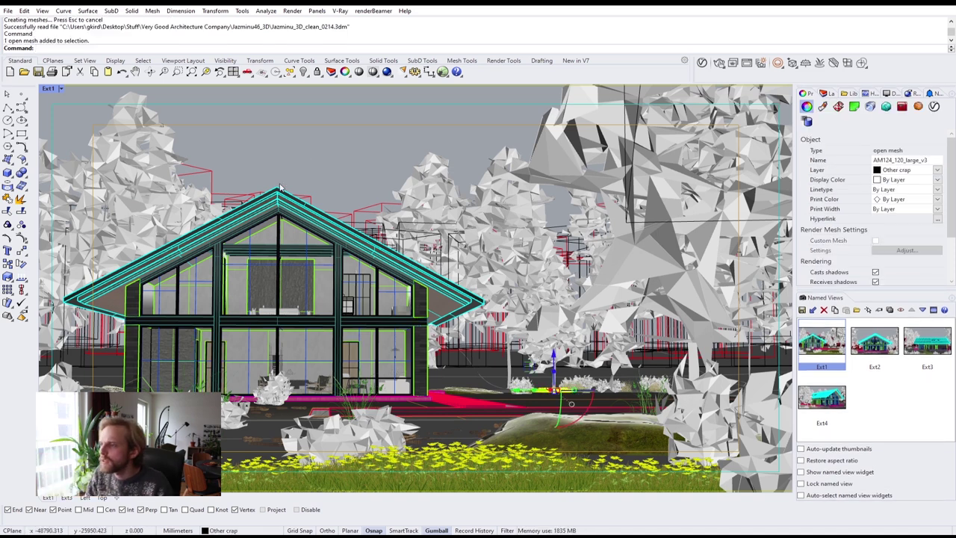
{"action": "key", "text": "Escape"}
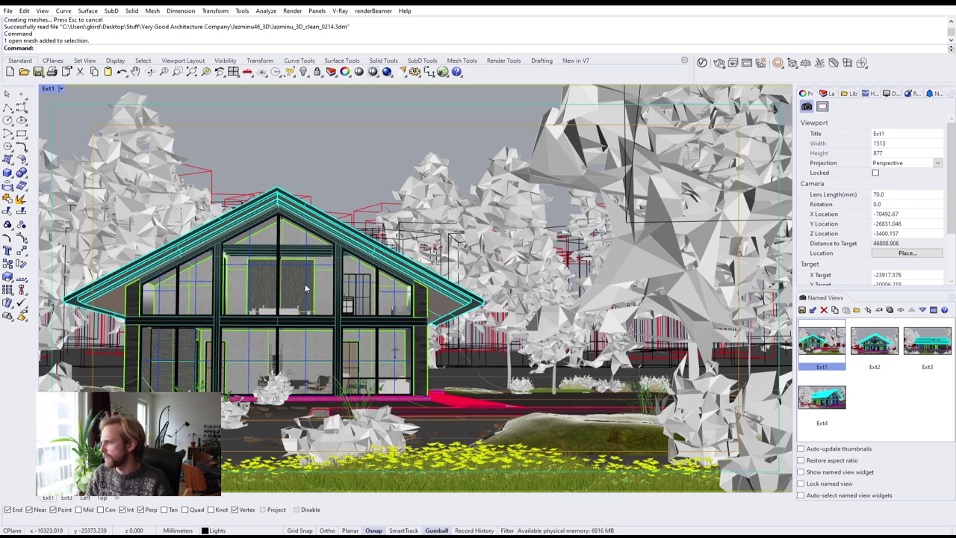
Set the viewport to the Perspective view and frame the house's glazed gable, terrace and roof from above.
{"action": "left_click", "coordinate": [61, 88]}
{"action": "mouse_move", "coordinate": [111, 311]}
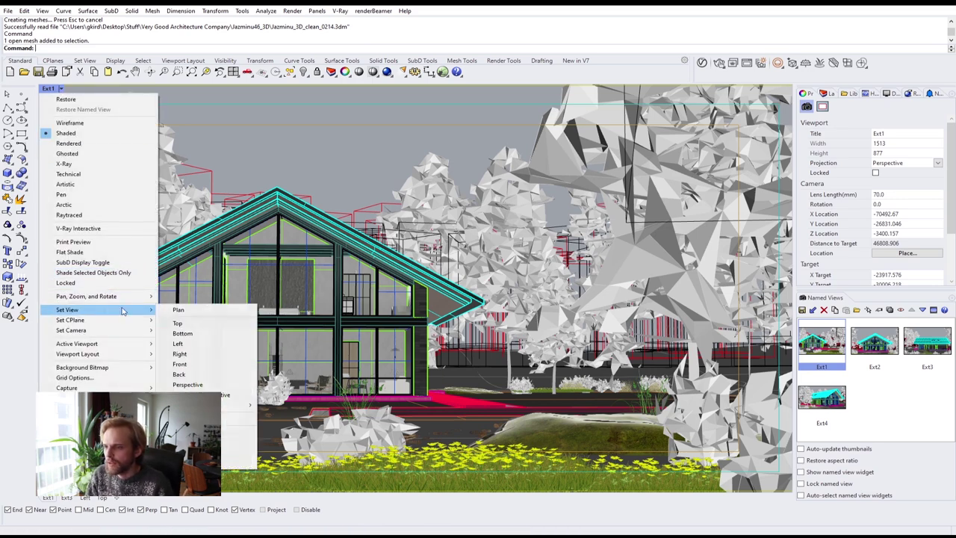
{"action": "left_click", "coordinate": [217, 387]}
{"action": "right_click_drag", "start_coordinate": [469, 298], "coordinate": [695, 314]}
{"action": "scroll", "coordinate": [416, 306], "scroll_direction": "up", "scroll_amount": 8}
{"action": "right_click_drag", "start_coordinate": [416, 306], "coordinate": [395, 355], "text": "shift"}
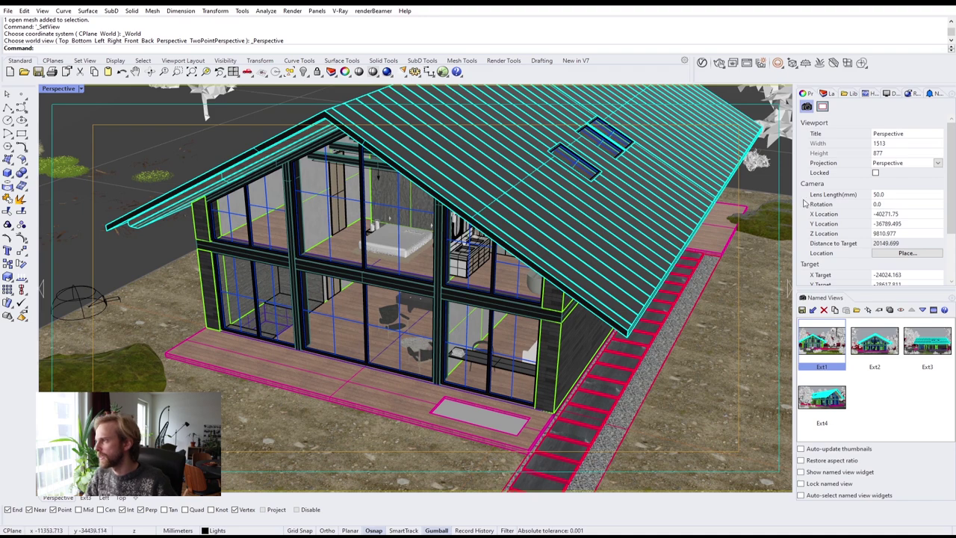
Open the V-Ray Asset Editor, list only the lights and show the parameters of the Rhino Document Sun.
{"action": "left_click", "coordinate": [702, 63]}
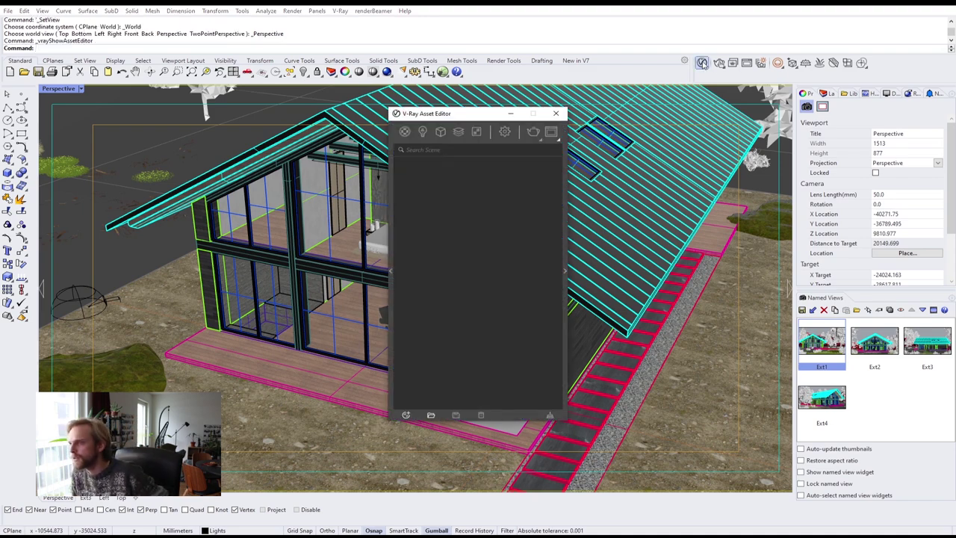
{"action": "left_click_drag", "start_coordinate": [441, 111], "coordinate": [275, 97]}
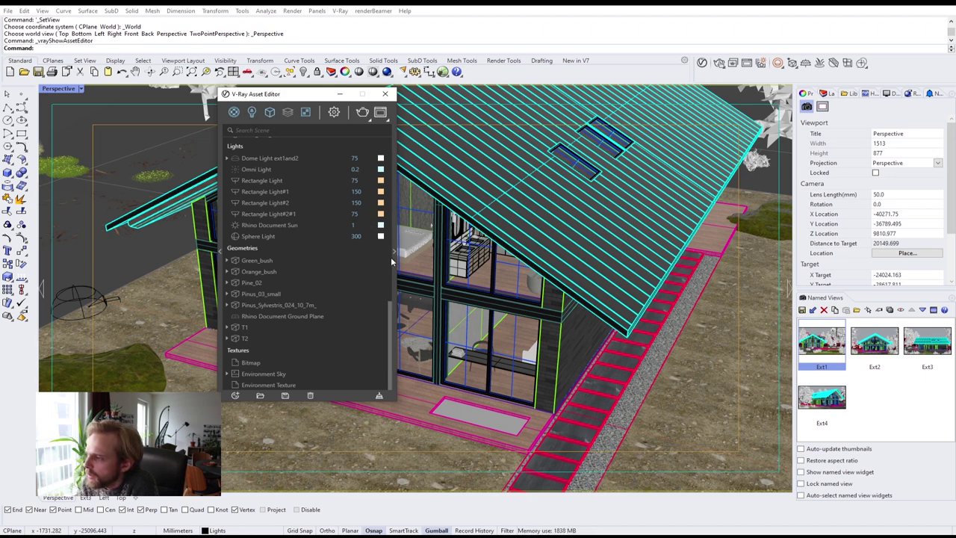
{"action": "scroll", "coordinate": [391, 319], "scroll_direction": "up", "scroll_amount": 5}
{"action": "scroll", "coordinate": [381, 306], "scroll_direction": "down", "scroll_amount": 3}
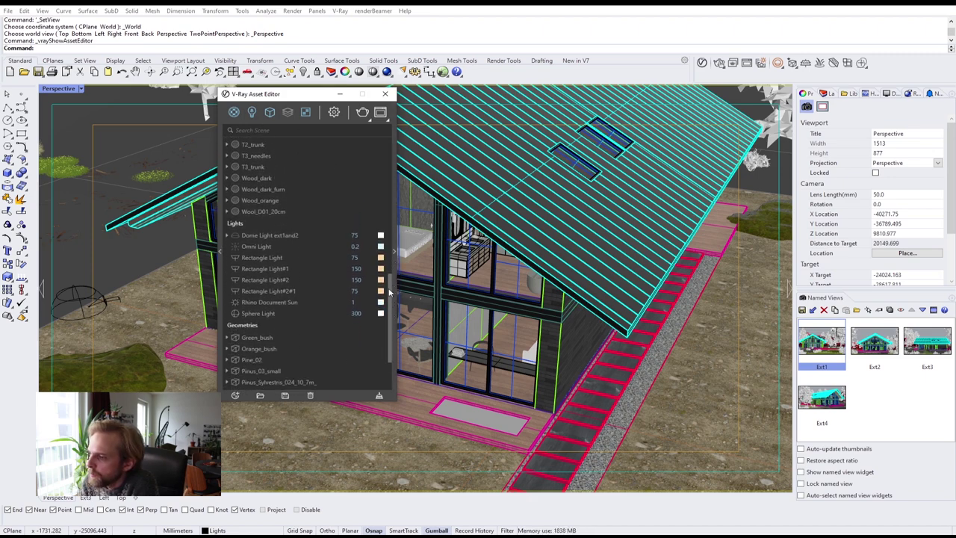
{"action": "left_click", "coordinate": [251, 112]}
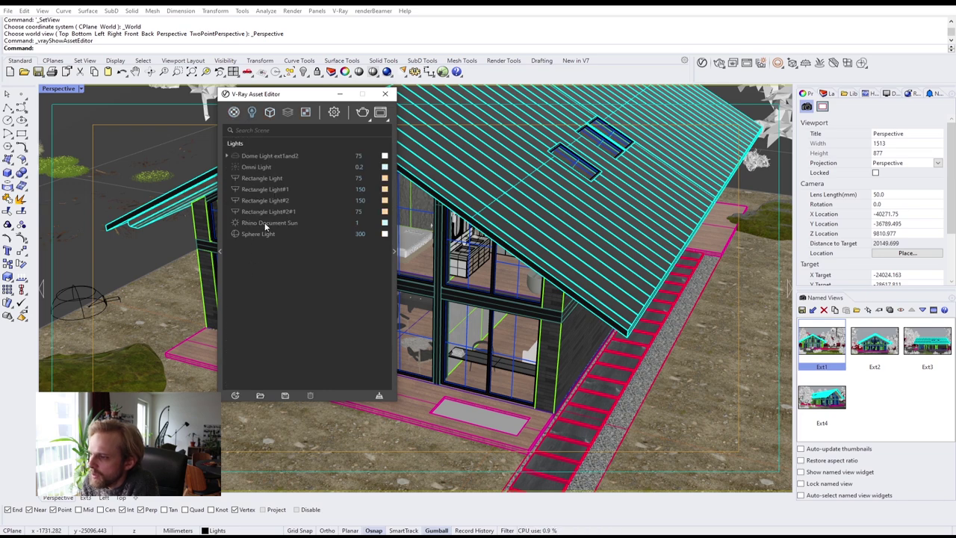
{"action": "left_click", "coordinate": [296, 223]}
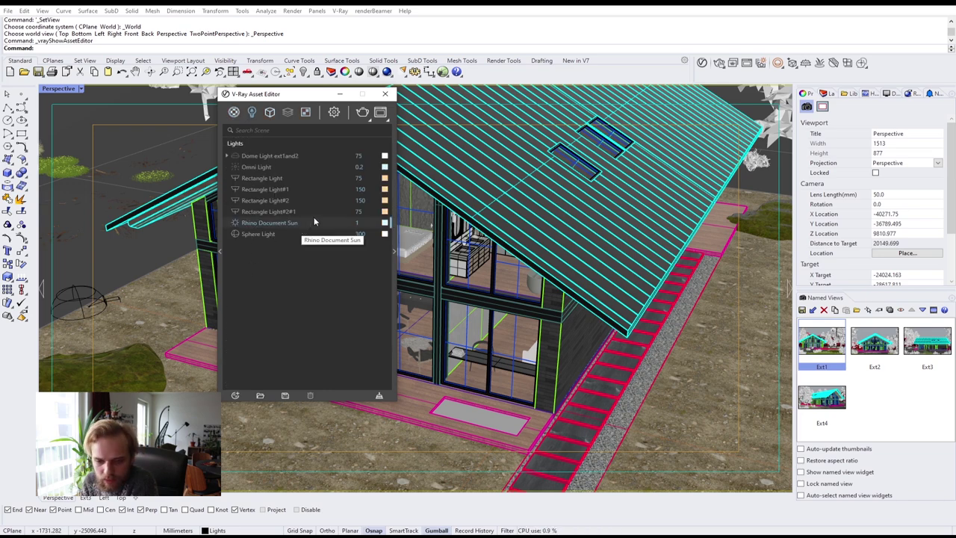
{"action": "left_click", "coordinate": [393, 252]}
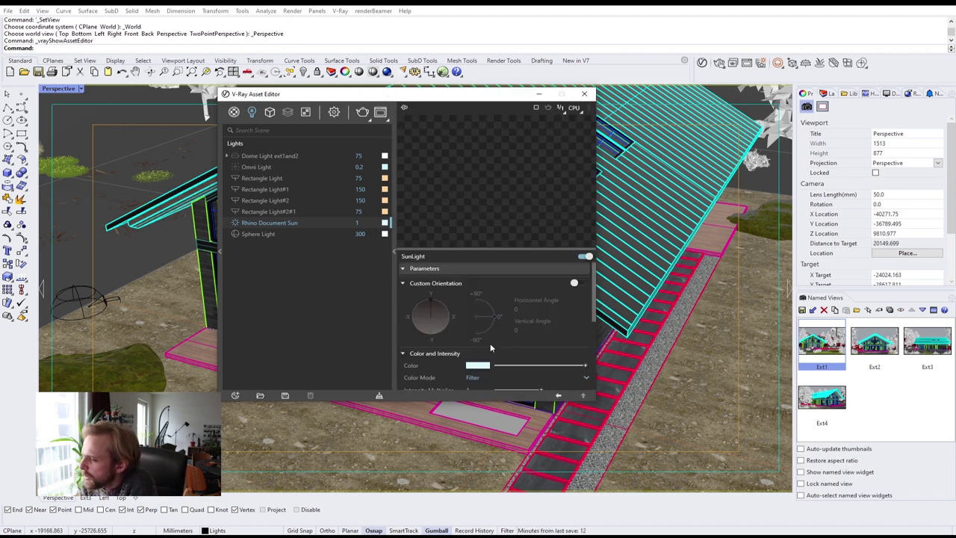
Inspect the sun's size multiplier, intensity multiplier and colour, then close the colour picker without changes.
{"action": "left_click_drag", "start_coordinate": [596, 303], "coordinate": [590, 336]}
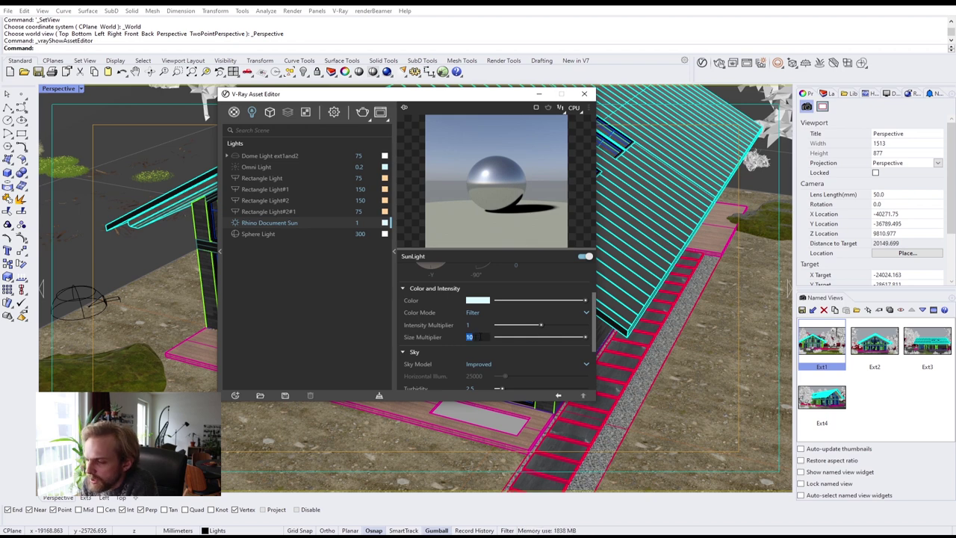
{"action": "left_click", "coordinate": [477, 337]}
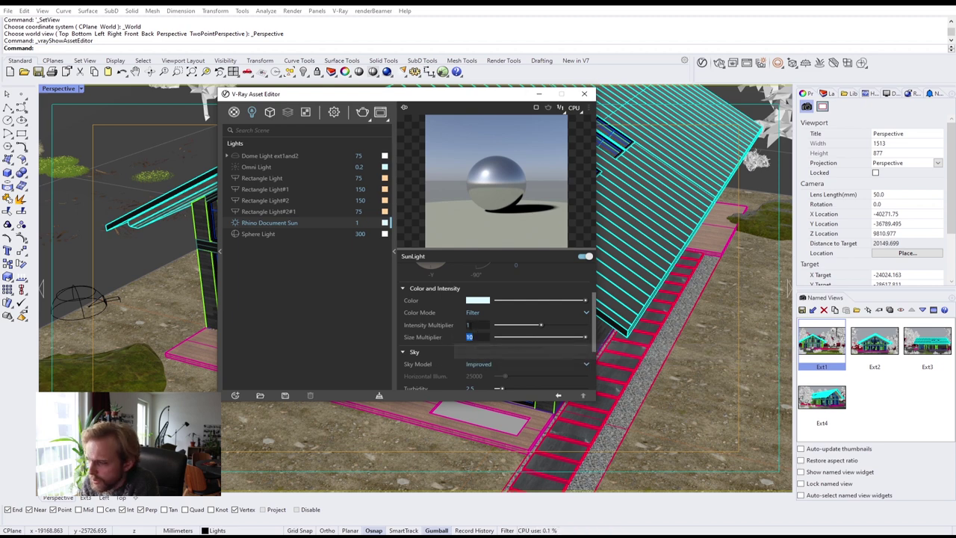
{"action": "left_click", "coordinate": [469, 325]}
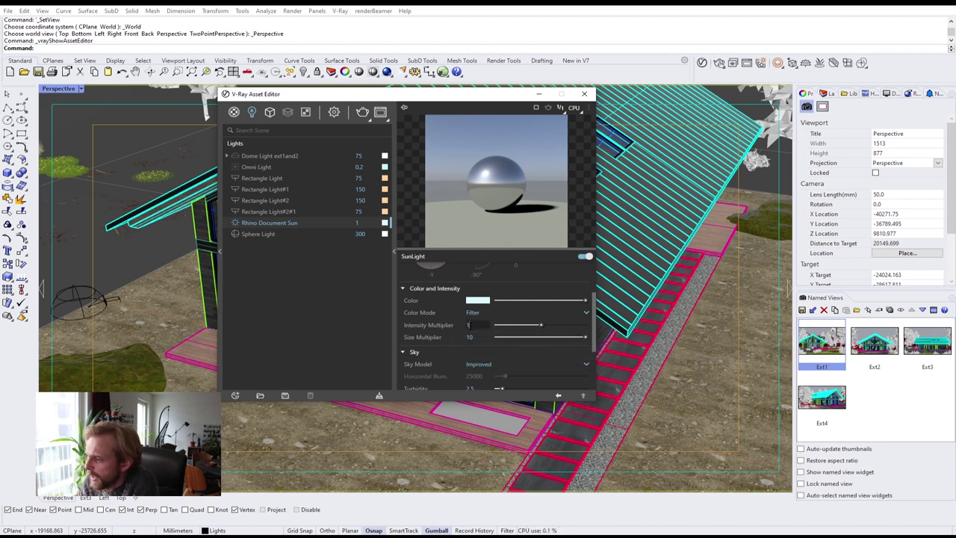
{"action": "left_click", "coordinate": [479, 301]}
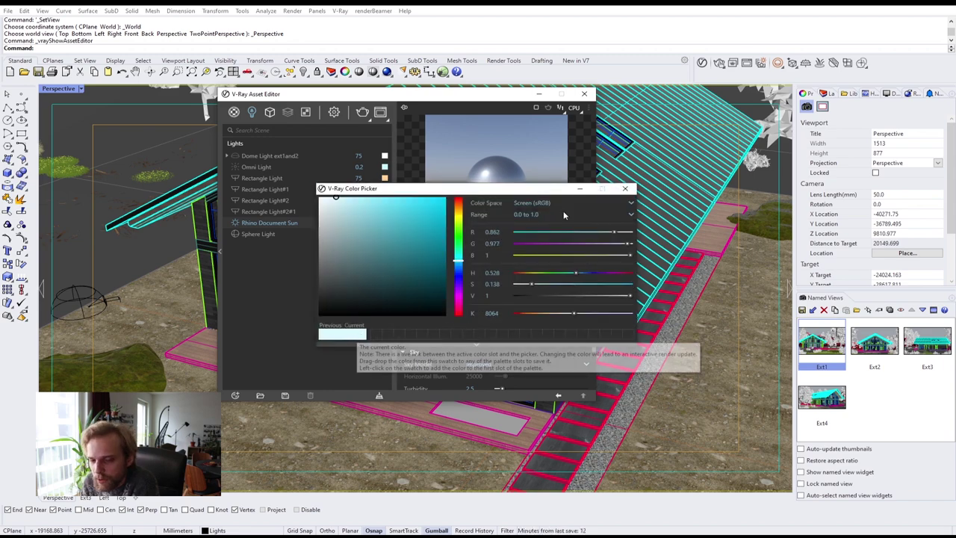
{"action": "left_click", "coordinate": [626, 188]}
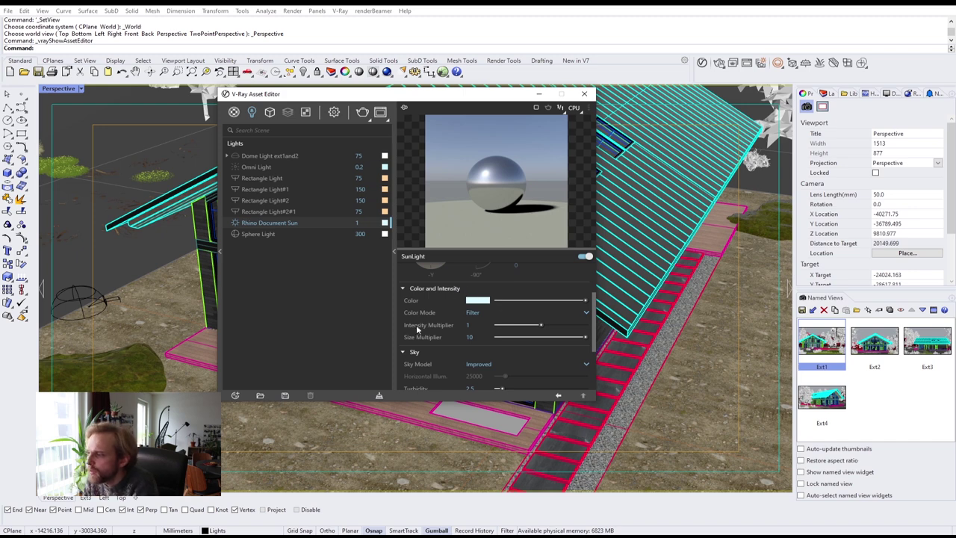
Inspect the Environment render settings and the bitmap used as the background texture, then return to the render settings.
{"action": "left_click", "coordinate": [343, 114]}
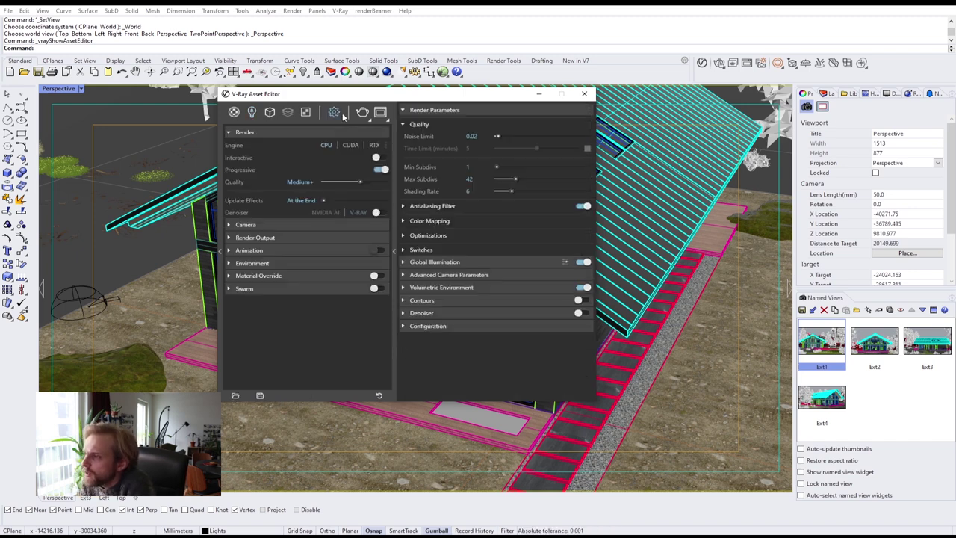
{"action": "left_click", "coordinate": [255, 264]}
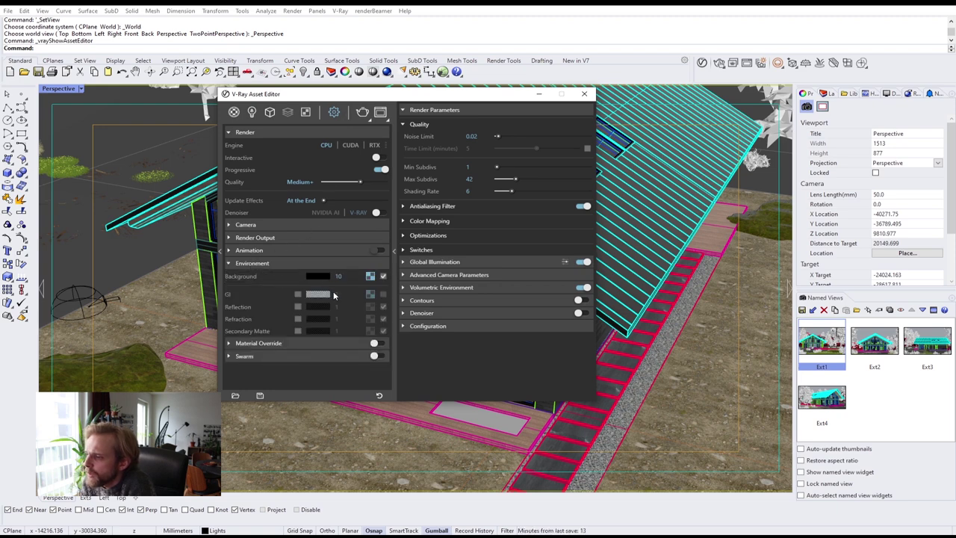
{"action": "left_click", "coordinate": [370, 276]}
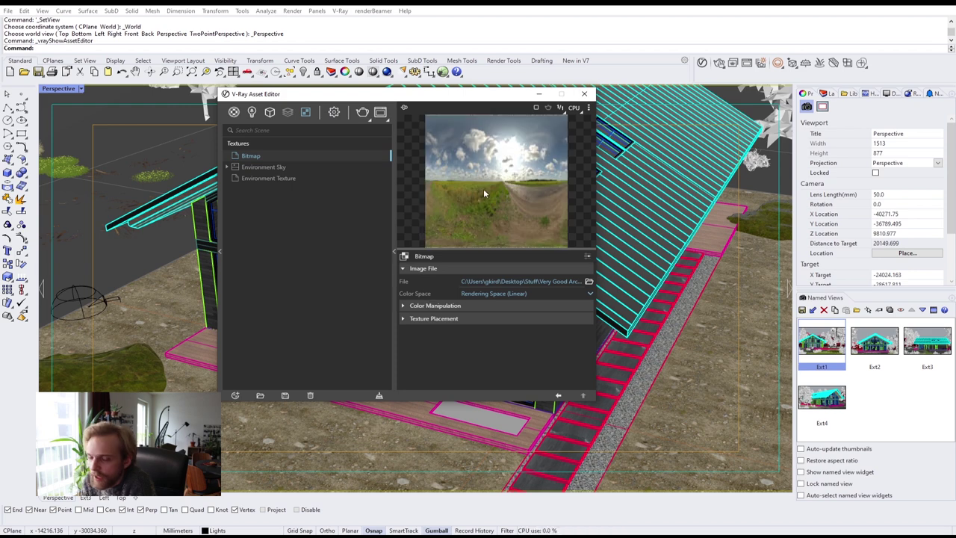
{"action": "left_click", "coordinate": [558, 396]}
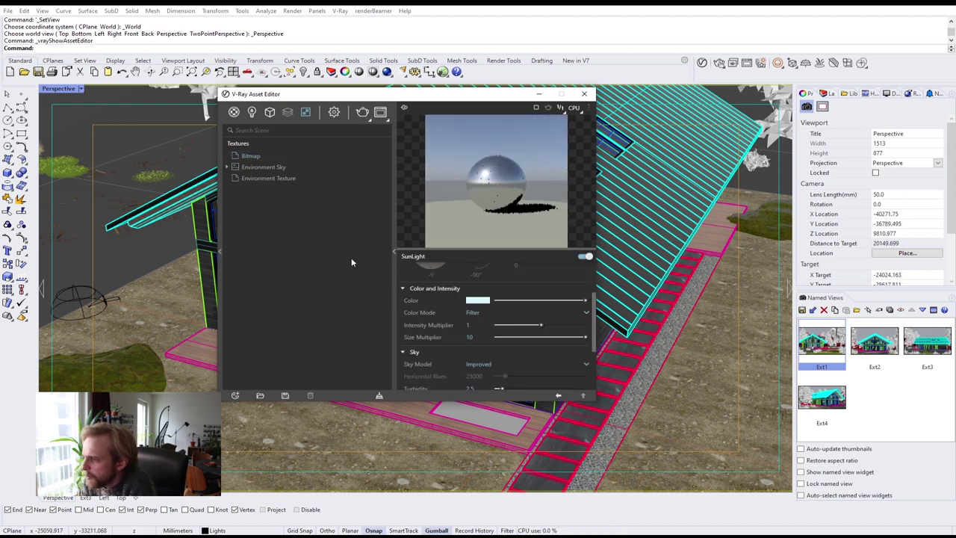
{"action": "left_click", "coordinate": [334, 111]}
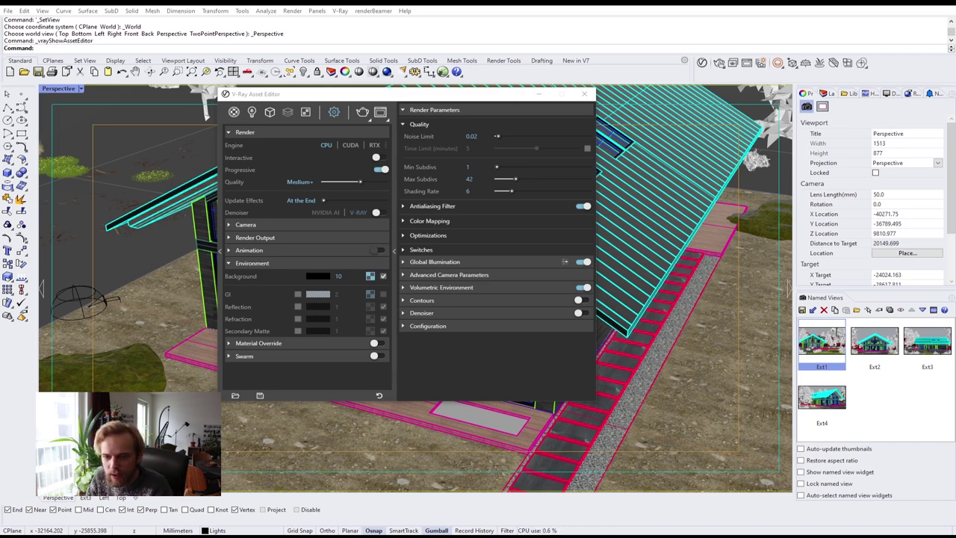
Switch to the HDRI Haven site in the browser, view its Outdoor HDRI category and return to the full list.
{"action": "left_click_drag", "start_coordinate": [0, 142], "coordinate": [479, 6]}
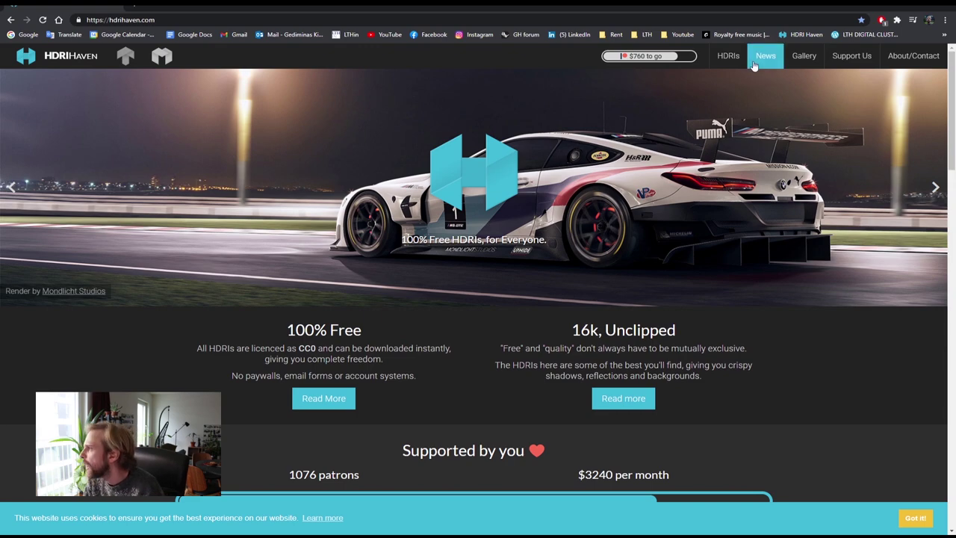
{"action": "left_click", "coordinate": [726, 57]}
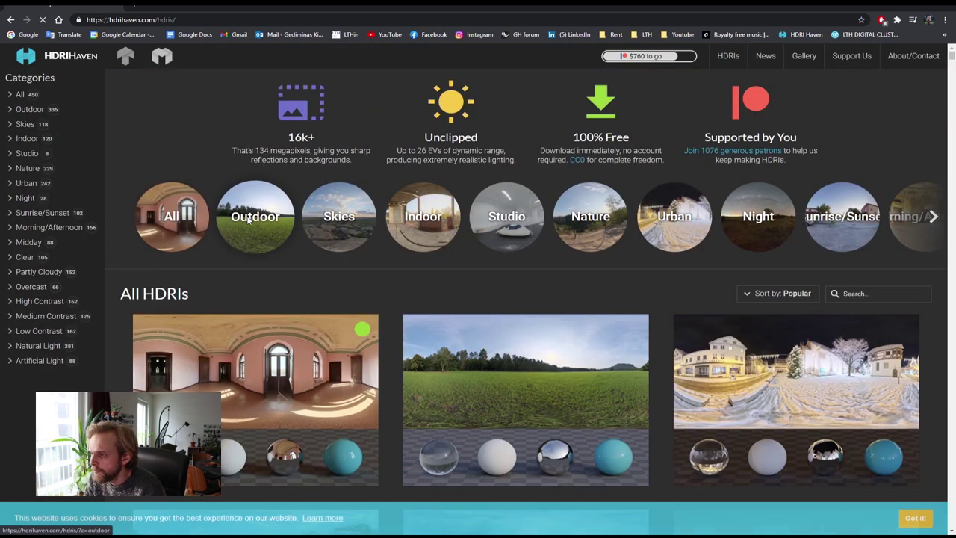
{"action": "left_click", "coordinate": [255, 216]}
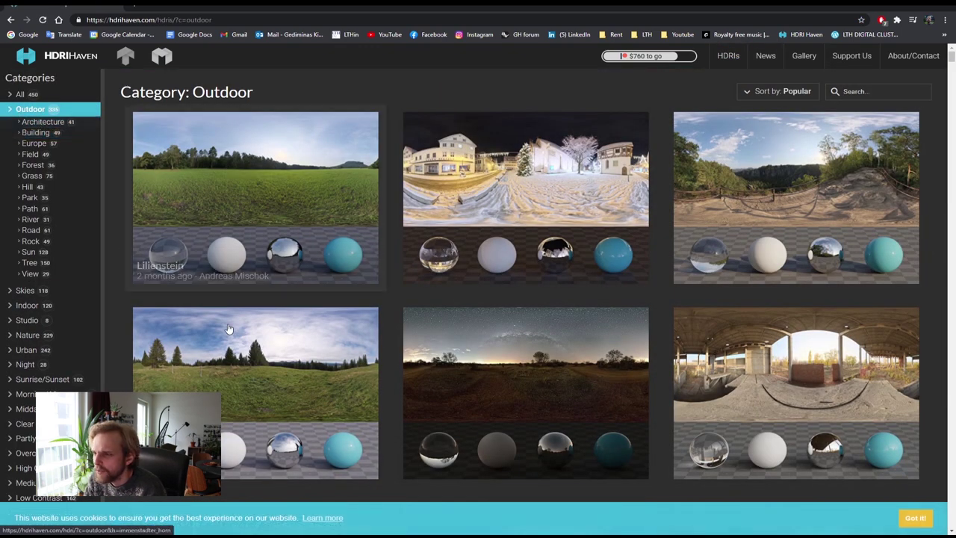
{"action": "left_click", "coordinate": [10, 20]}
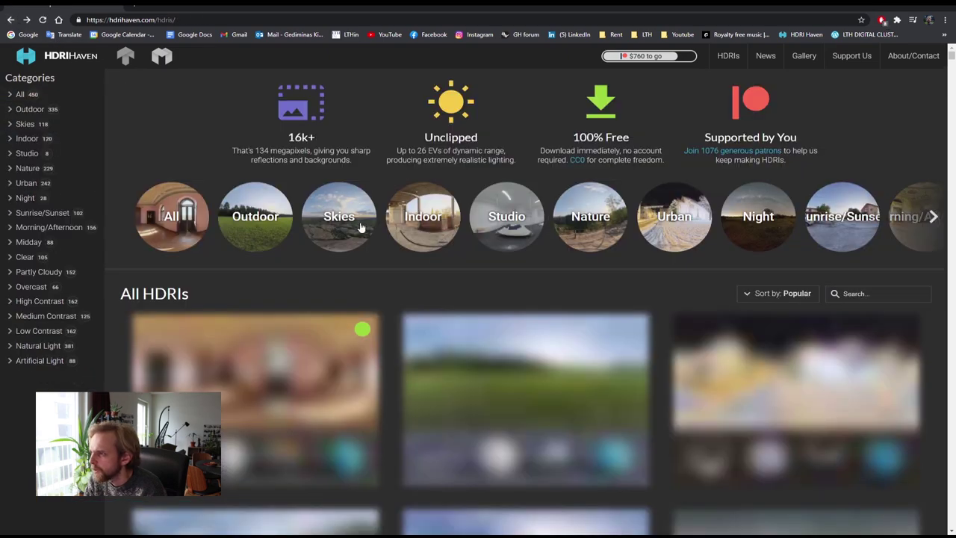
Browse the Skies category on HDRI Haven for suitable sky environments.
{"action": "left_click", "coordinate": [341, 222]}
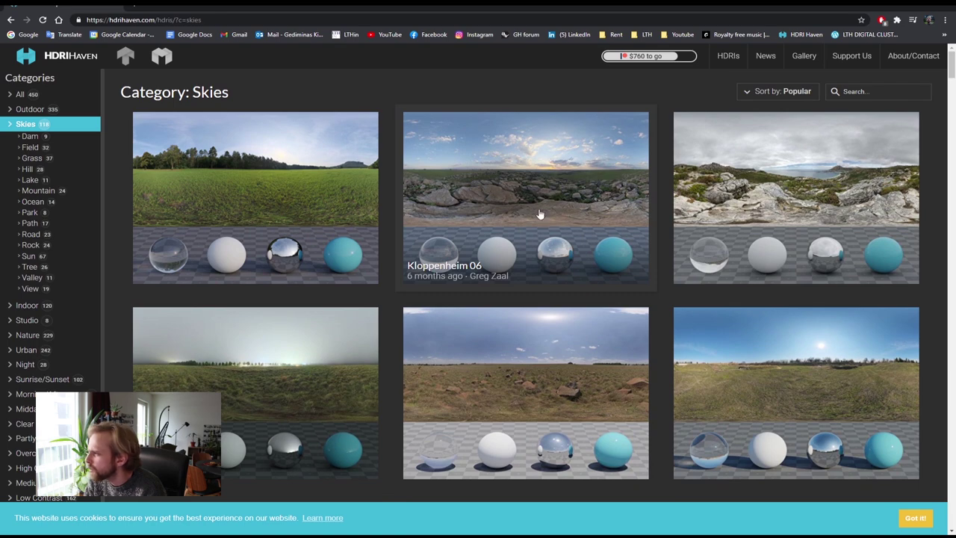
{"action": "scroll", "coordinate": [539, 225], "scroll_direction": "down", "scroll_amount": 2}
{"action": "scroll", "coordinate": [539, 225], "scroll_direction": "down", "scroll_amount": 5}
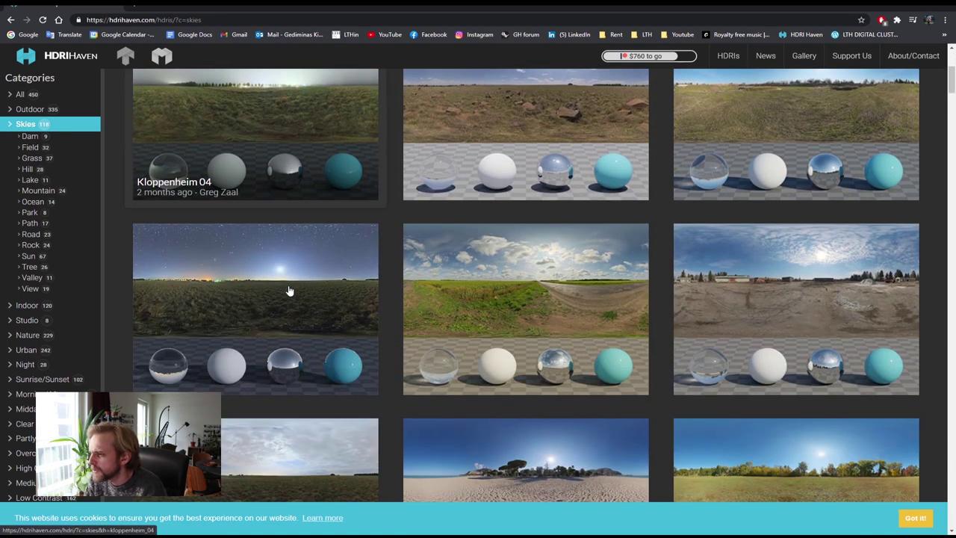
{"action": "scroll", "coordinate": [290, 289], "scroll_direction": "down", "scroll_amount": 2}
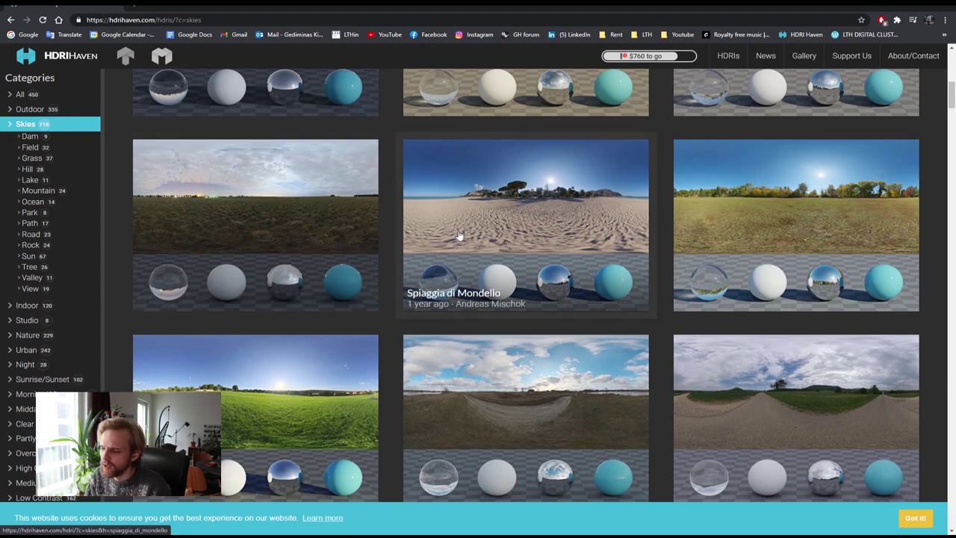
{"action": "scroll", "coordinate": [460, 236], "scroll_direction": "down", "scroll_amount": 5}
{"action": "scroll", "coordinate": [460, 236], "scroll_direction": "down", "scroll_amount": 1}
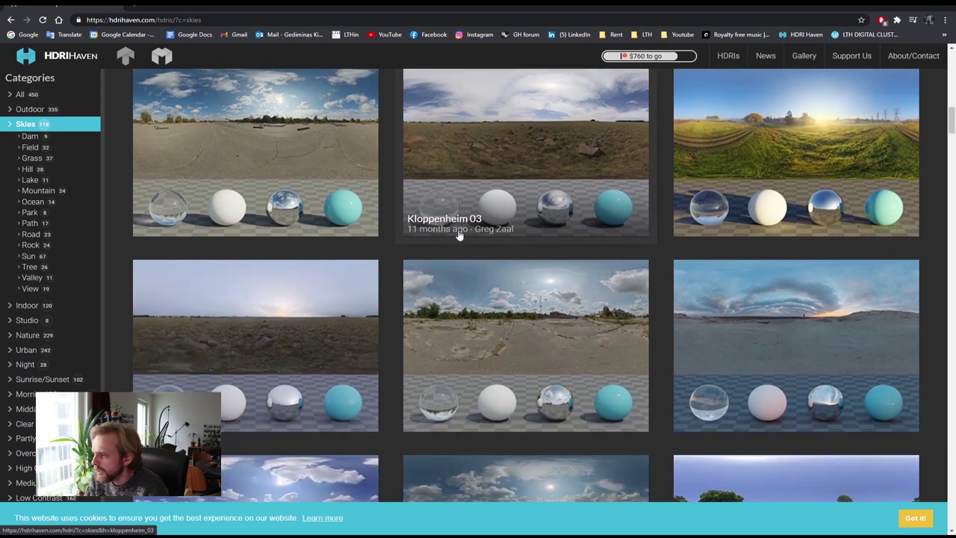
Switch back to Rhino and inspect the intensity value of the Environment background in the V-Ray render settings.
{"action": "left_click", "coordinate": [899, 6]}
{"action": "left_click", "coordinate": [344, 276]}
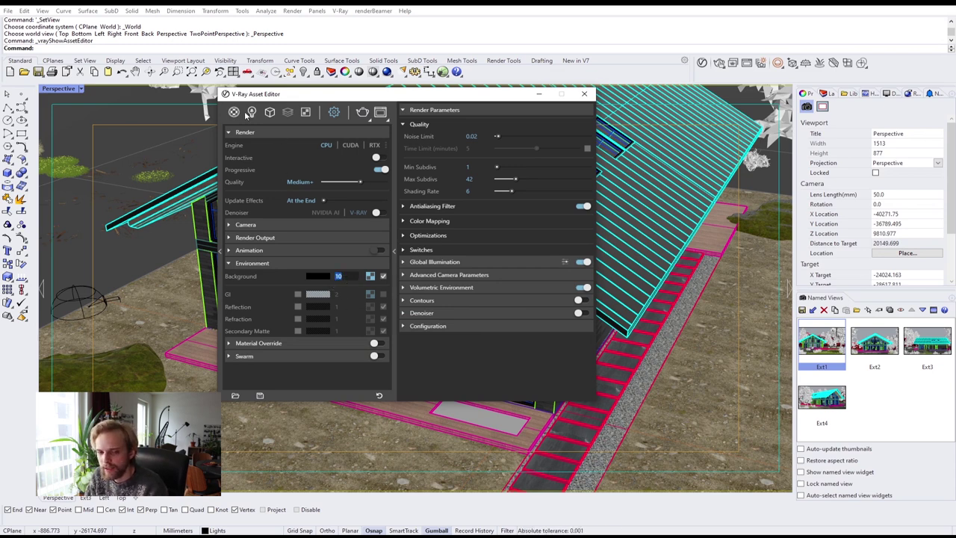
{"action": "double_click", "coordinate": [335, 277]}
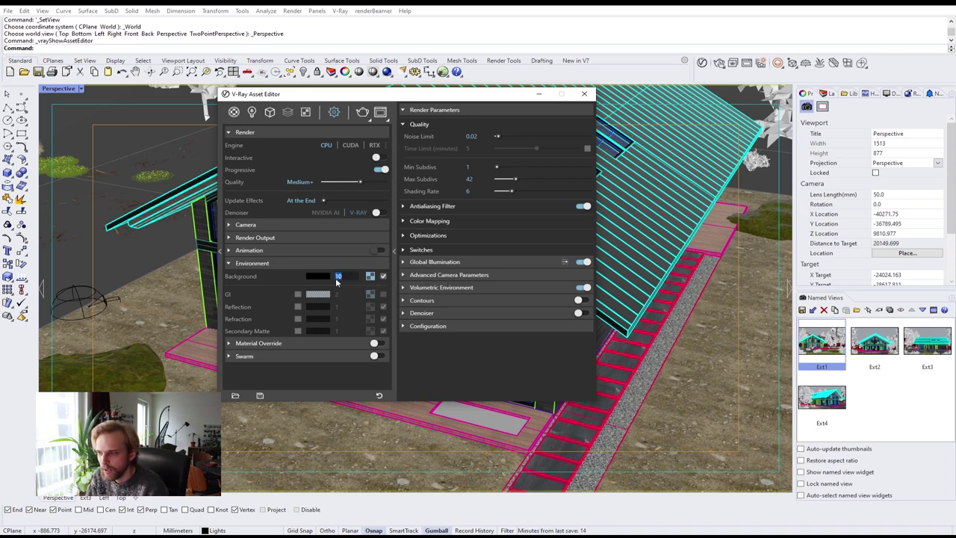
{"action": "double_click", "coordinate": [334, 277]}
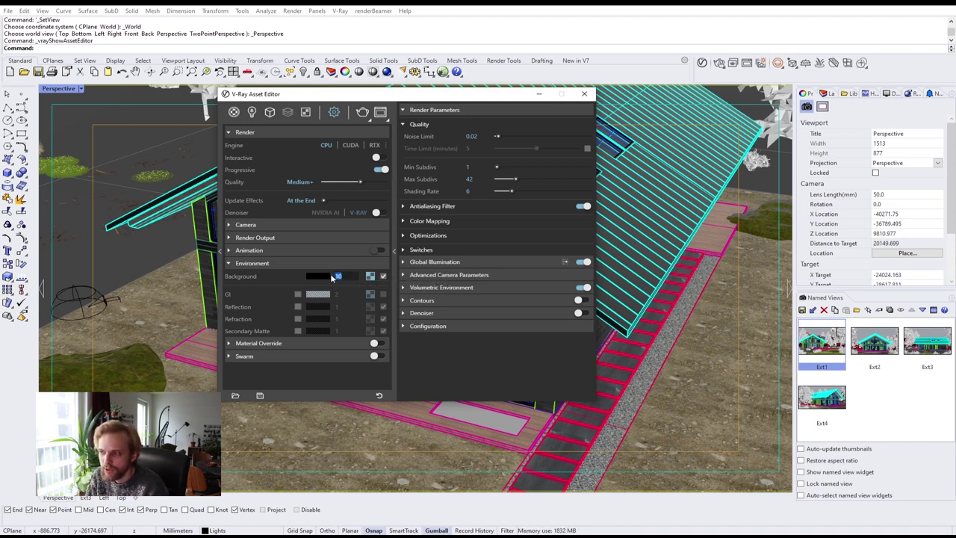
{"action": "left_click", "coordinate": [346, 276]}
{"action": "double_click", "coordinate": [344, 276]}
{"action": "left_click", "coordinate": [342, 279]}
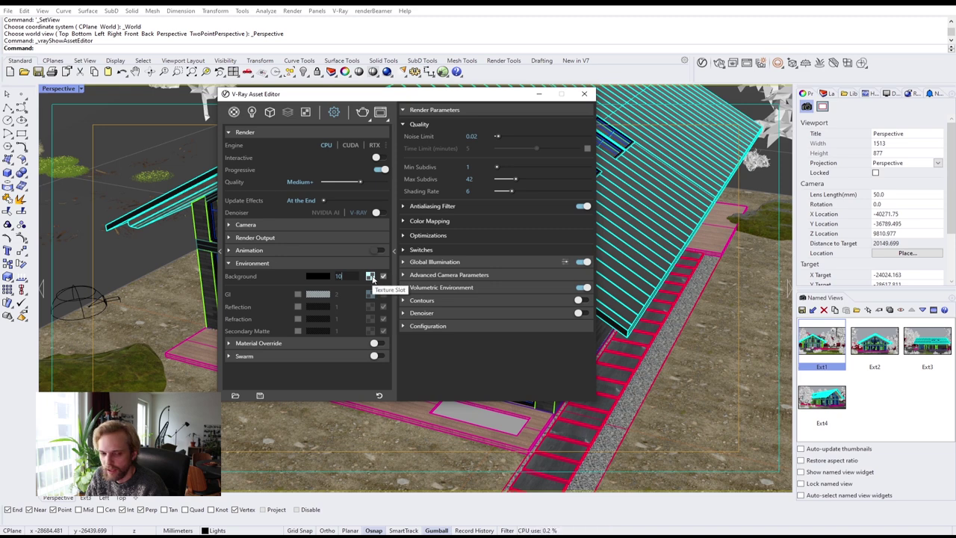
{"action": "left_click_drag", "start_coordinate": [345, 277], "coordinate": [322, 292]}
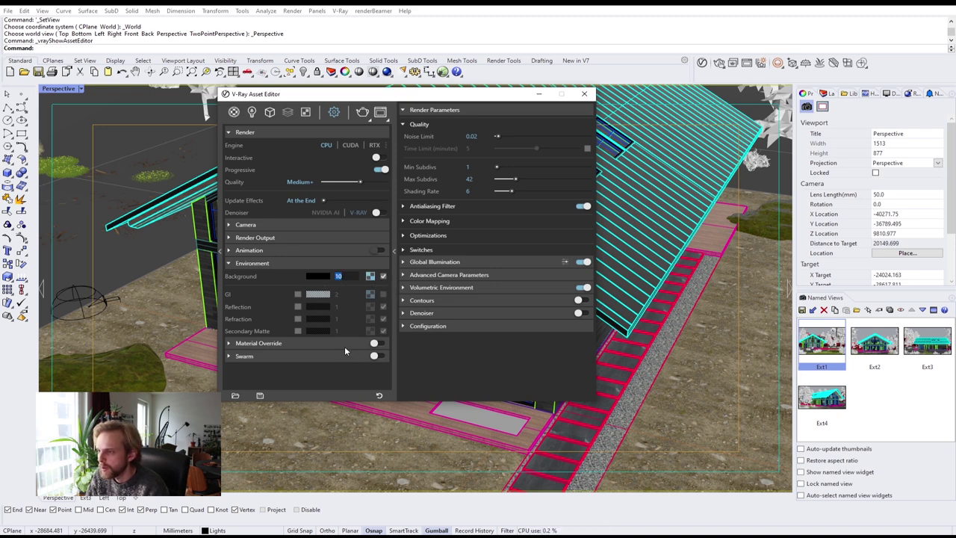
{"action": "left_click", "coordinate": [334, 384]}
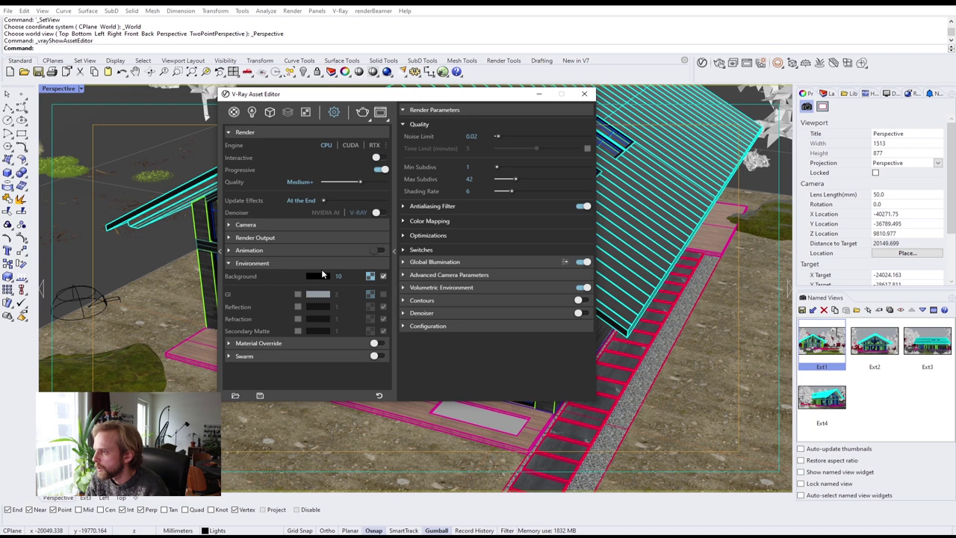
Expand the Camera render settings and inspect the Exposure Value (EV) without changing it.
{"action": "left_click", "coordinate": [268, 223]}
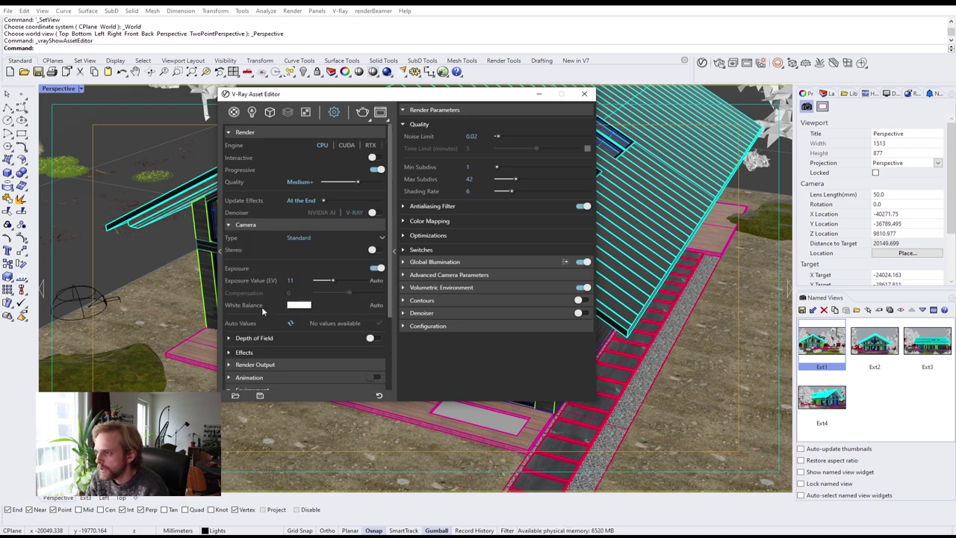
{"action": "left_click", "coordinate": [296, 279]}
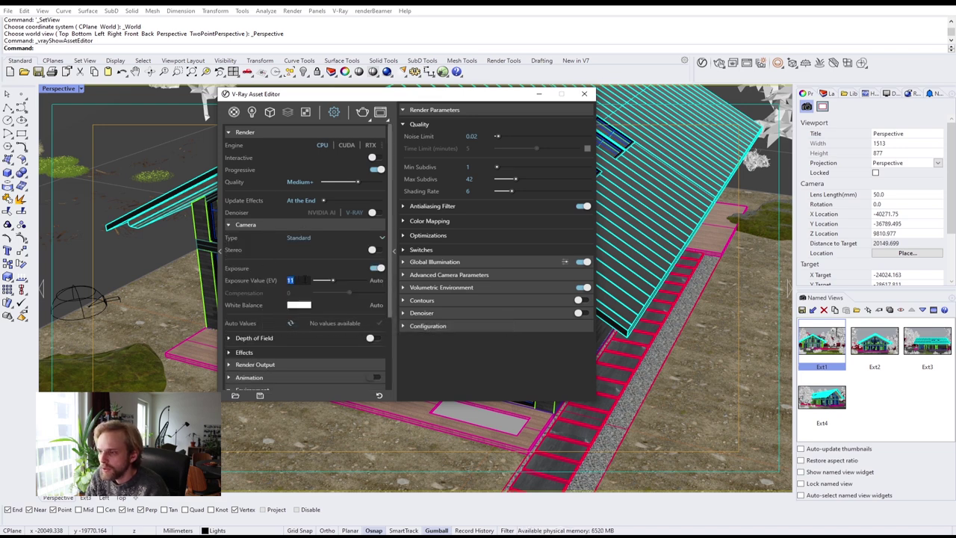
{"action": "left_click", "coordinate": [302, 280]}
{"action": "left_click_drag", "start_coordinate": [302, 281], "coordinate": [281, 291]}
{"action": "key", "text": "Return"}
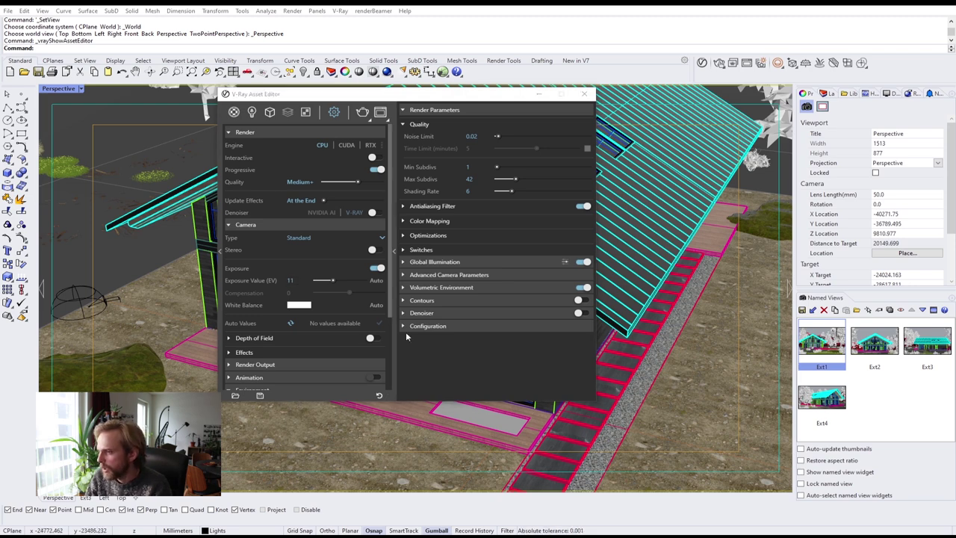
Reset the Environment GI override: set its multiplier to 1, clear its texture and disable the override.
{"action": "left_click_drag", "start_coordinate": [390, 302], "coordinate": [408, 288]}
{"action": "scroll", "coordinate": [399, 373], "scroll_direction": "down", "scroll_amount": 3}
{"action": "left_click", "coordinate": [317, 326]}
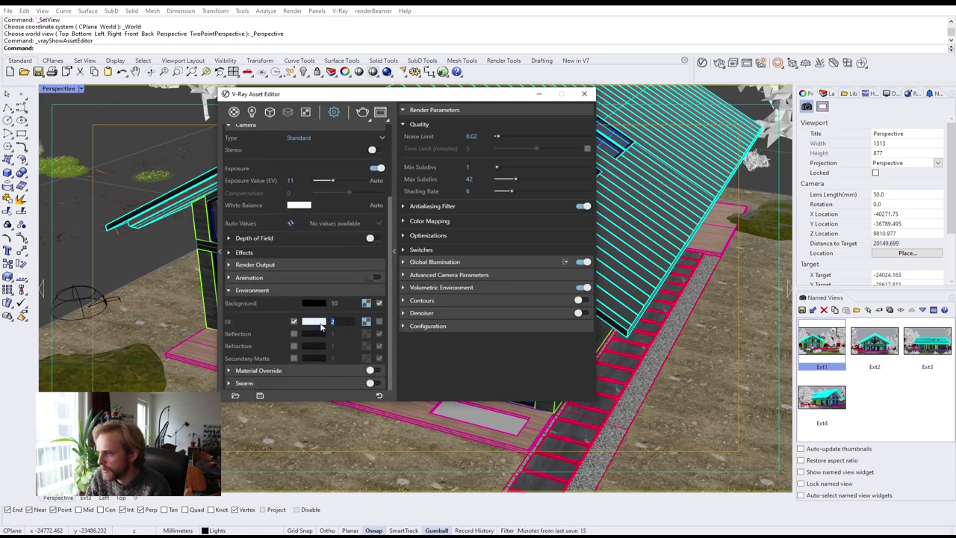
{"action": "right_click", "coordinate": [366, 322]}
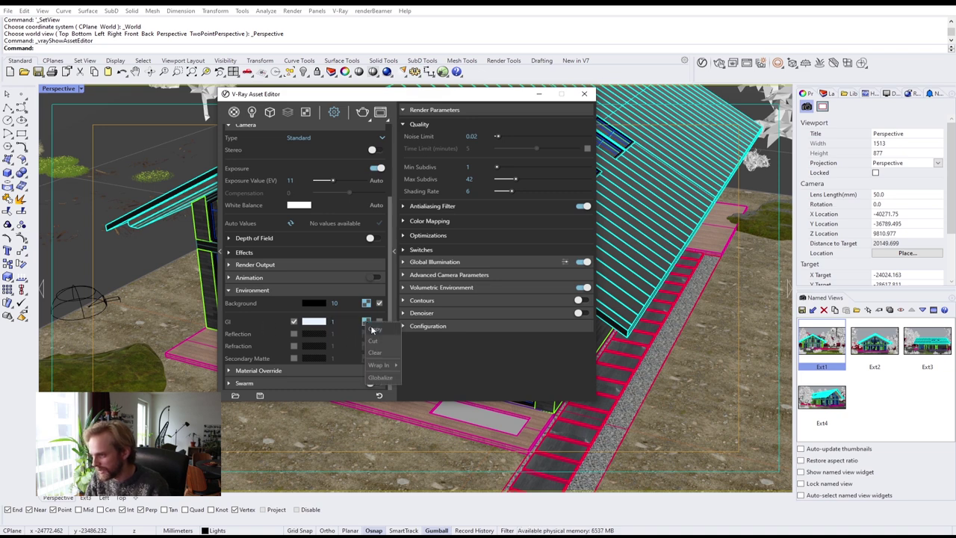
{"action": "left_click", "coordinate": [385, 357]}
{"action": "left_click", "coordinate": [294, 322]}
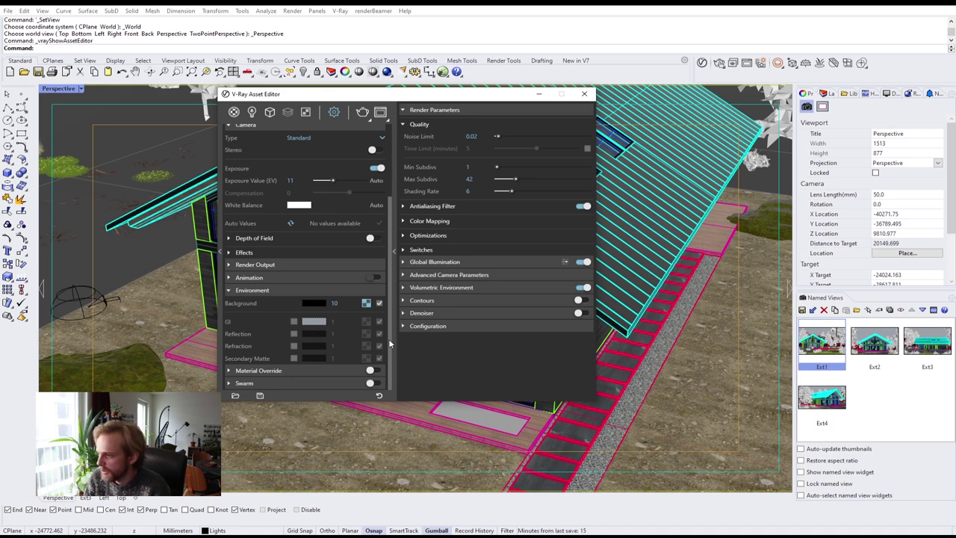
Examine the correction layers in the V-Ray Frame Buffer, then close it along with the V-Ray Asset Editor.
{"action": "scroll", "coordinate": [389, 339], "scroll_direction": "up", "scroll_amount": 3}
{"action": "left_click_drag", "start_coordinate": [377, 100], "coordinate": [470, 94]}
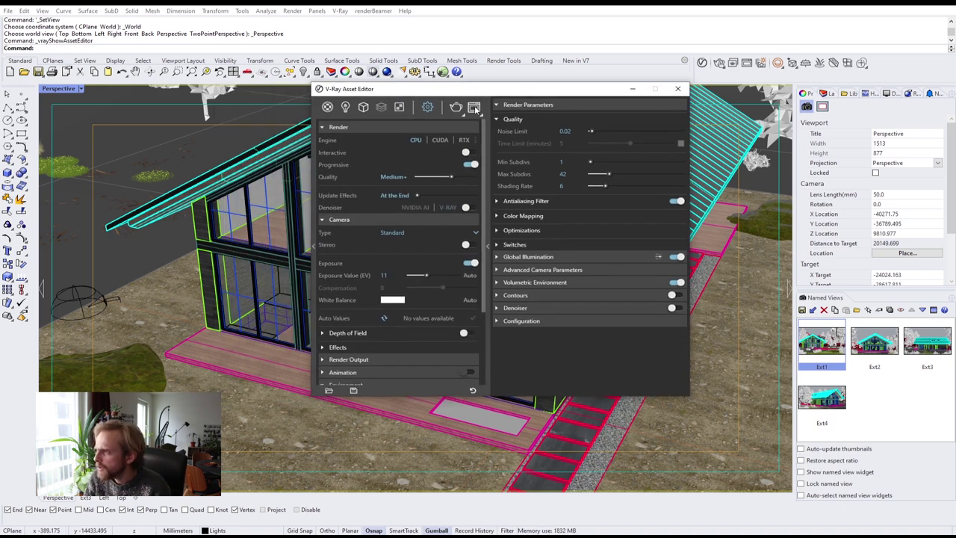
{"action": "left_click", "coordinate": [474, 107]}
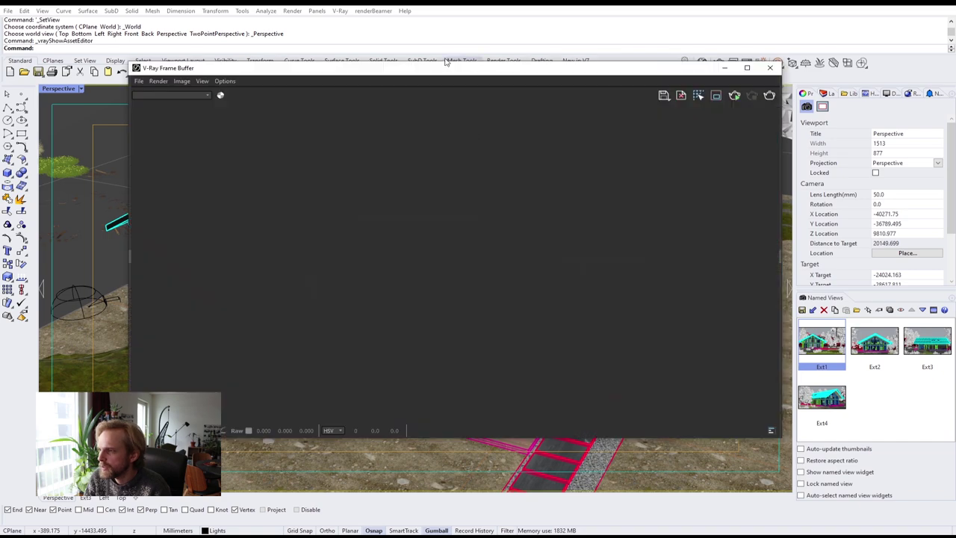
{"action": "left_click_drag", "start_coordinate": [781, 263], "coordinate": [623, 261]}
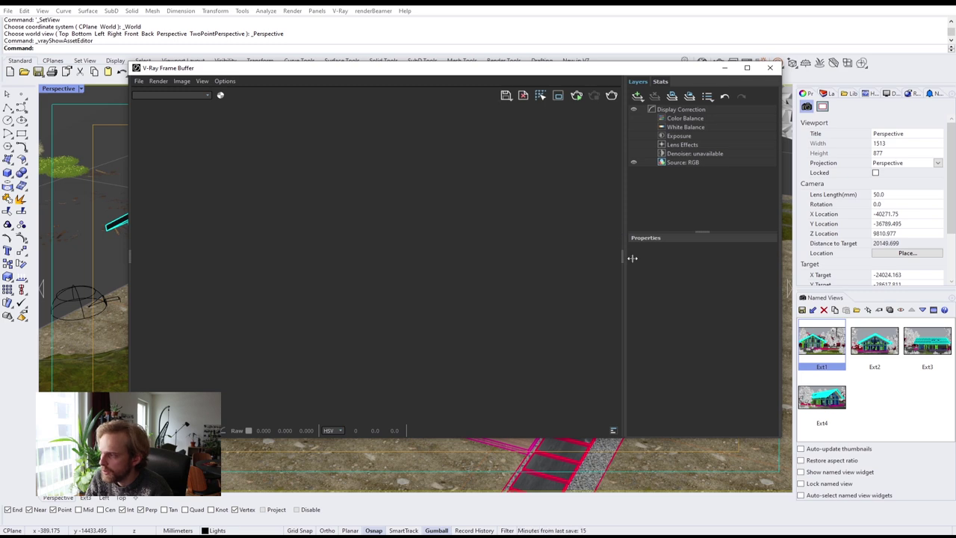
{"action": "left_click_drag", "start_coordinate": [623, 259], "coordinate": [789, 287]}
{"action": "left_click", "coordinate": [771, 67]}
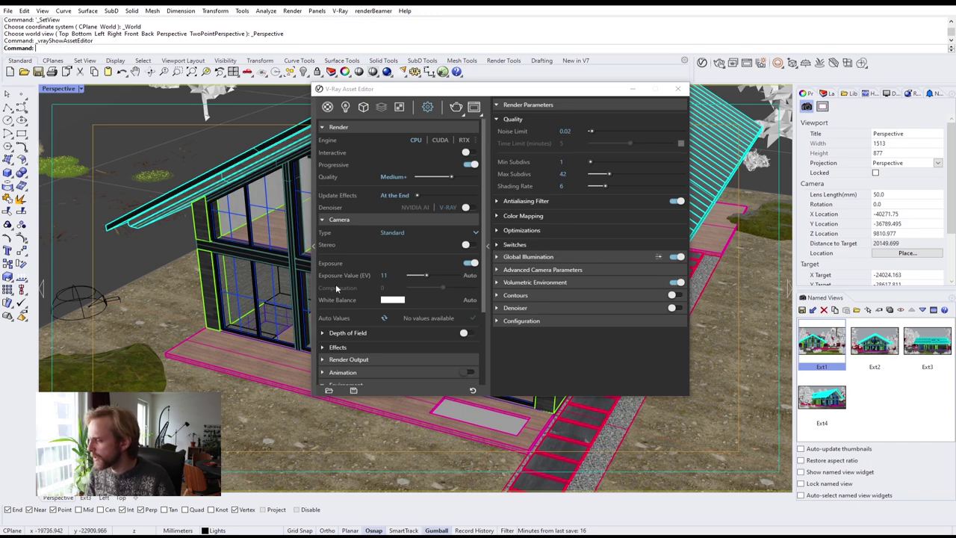
{"action": "left_click", "coordinate": [491, 247]}
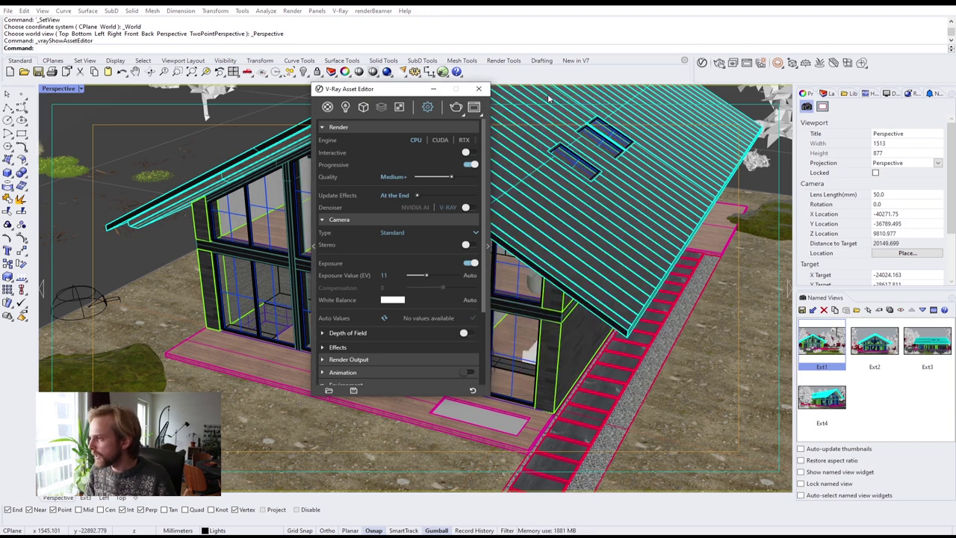
{"action": "left_click", "coordinate": [482, 88]}
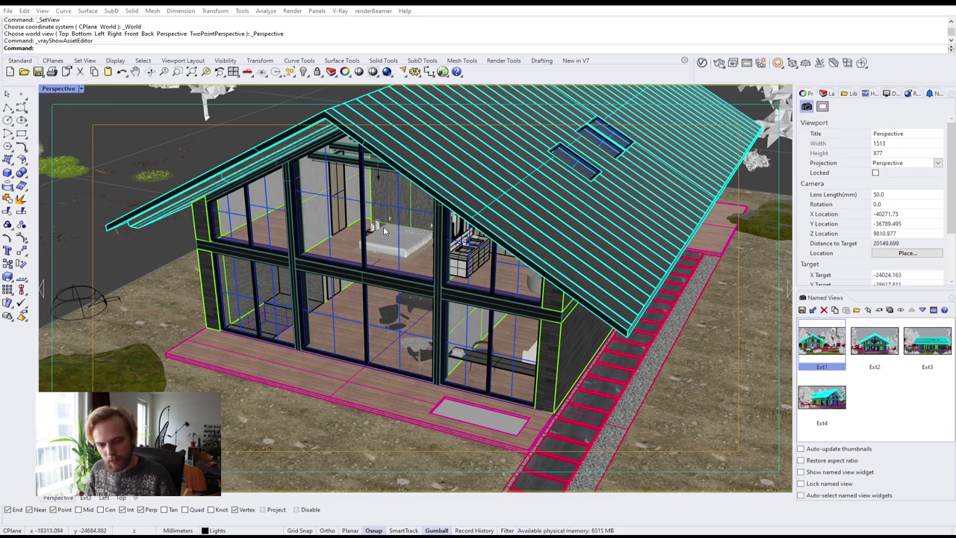
Locate and select the sphere light among the trees outside the house.
{"action": "right_click_drag", "start_coordinate": [388, 228], "coordinate": [262, 187]}
{"action": "scroll", "coordinate": [419, 239], "scroll_direction": "down", "scroll_amount": 10}
{"action": "scroll", "coordinate": [420, 239], "scroll_direction": "down", "scroll_amount": 4}
{"action": "right_click_drag", "start_coordinate": [433, 168], "coordinate": [491, 290], "text": "shift"}
{"action": "scroll", "coordinate": [497, 358], "scroll_direction": "up", "scroll_amount": 2}
{"action": "scroll", "coordinate": [485, 216], "scroll_direction": "up", "scroll_amount": 2}
{"action": "scroll", "coordinate": [484, 214], "scroll_direction": "down", "scroll_amount": 4}
{"action": "right_click_drag", "start_coordinate": [337, 213], "coordinate": [583, 277]}
{"action": "scroll", "coordinate": [598, 292], "scroll_direction": "up", "scroll_amount": 6}
{"action": "left_click", "coordinate": [579, 288]}
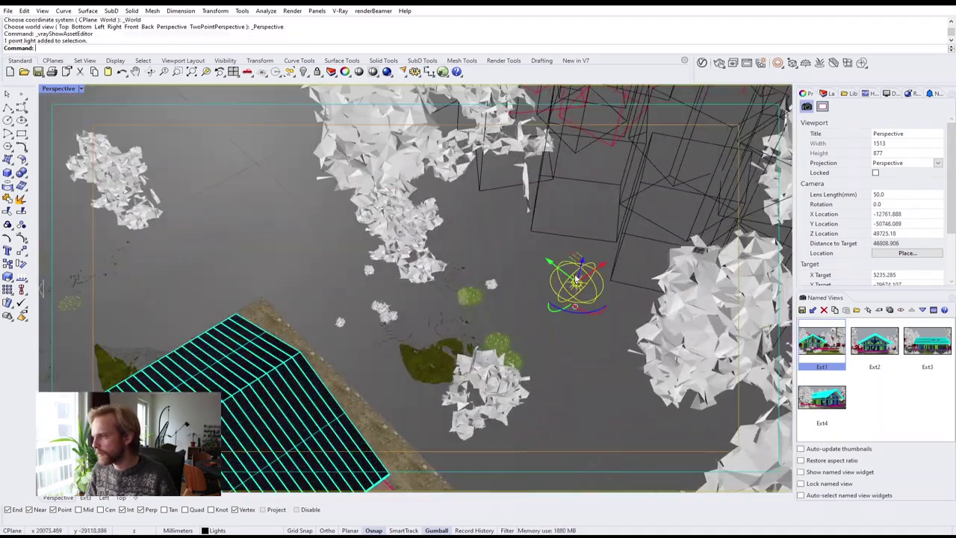
Examine the sphere light's intensity and its placement relative to the house, then deselect it.
{"action": "scroll", "coordinate": [575, 287], "scroll_direction": "down", "scroll_amount": 6}
{"action": "right_click_drag", "start_coordinate": [537, 293], "coordinate": [505, 228]}
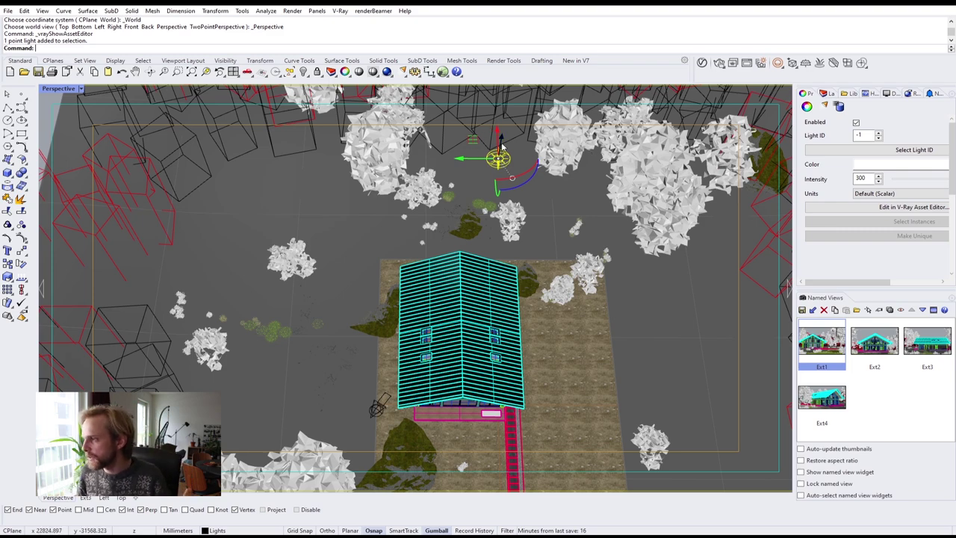
{"action": "scroll", "coordinate": [467, 147], "scroll_direction": "up", "scroll_amount": 4}
{"action": "double_click", "coordinate": [868, 181]}
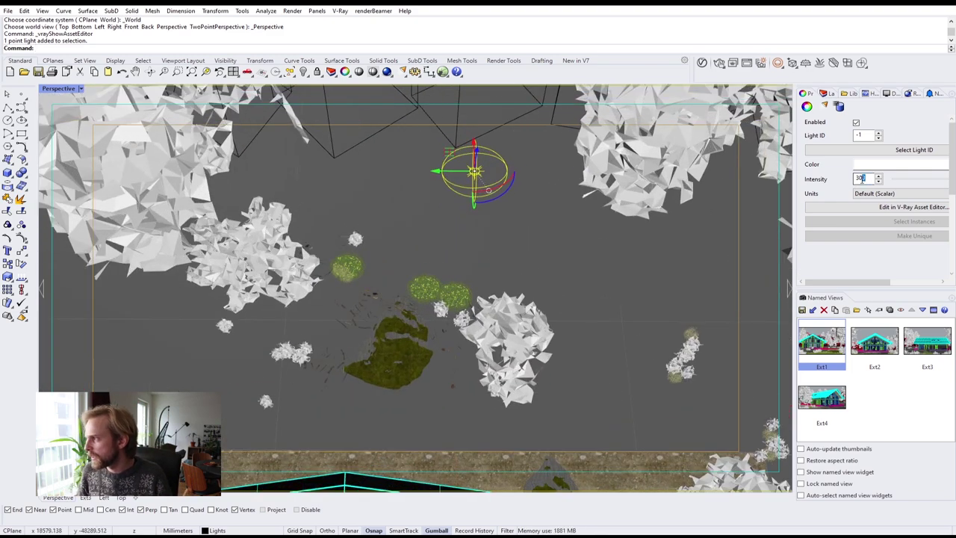
{"action": "right_click_drag", "start_coordinate": [450, 202], "coordinate": [258, 160]}
{"action": "scroll", "coordinate": [346, 216], "scroll_direction": "down", "scroll_amount": 3}
{"action": "right_click_drag", "start_coordinate": [485, 326], "coordinate": [411, 122]}
{"action": "left_click", "coordinate": [267, 207]}
Show all four viewports and restore the named view Ext2 in the Top viewport.
{"action": "left_click", "coordinate": [884, 351]}
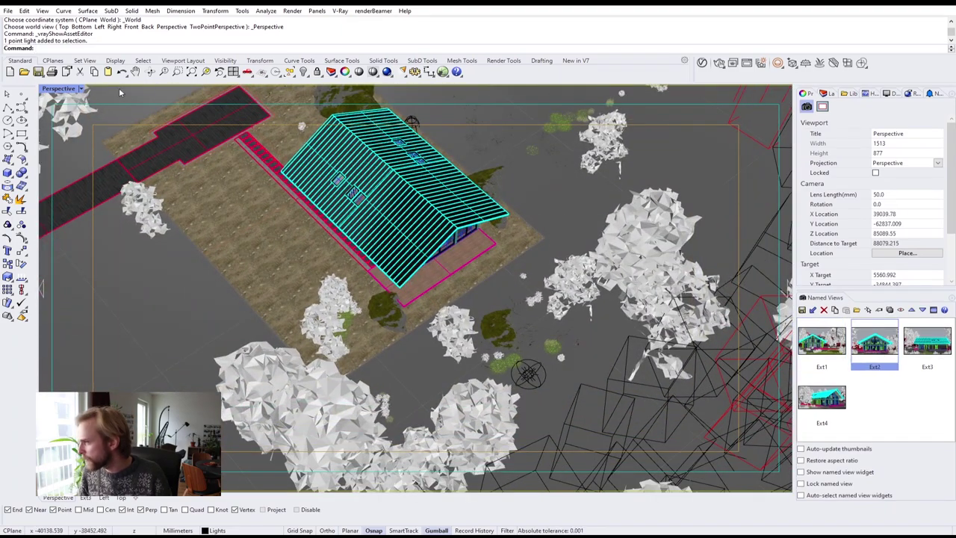
{"action": "double_click", "coordinate": [50, 91]}
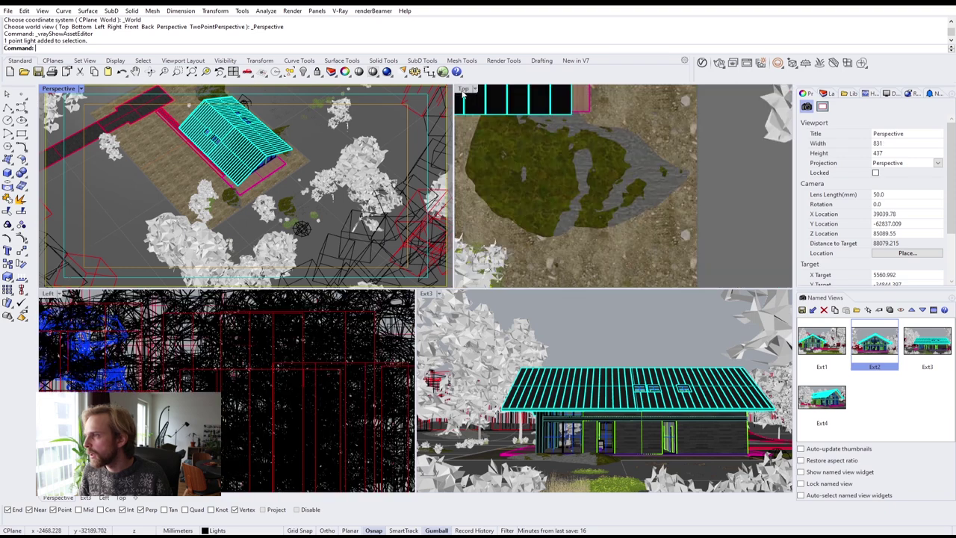
{"action": "left_click", "coordinate": [464, 90]}
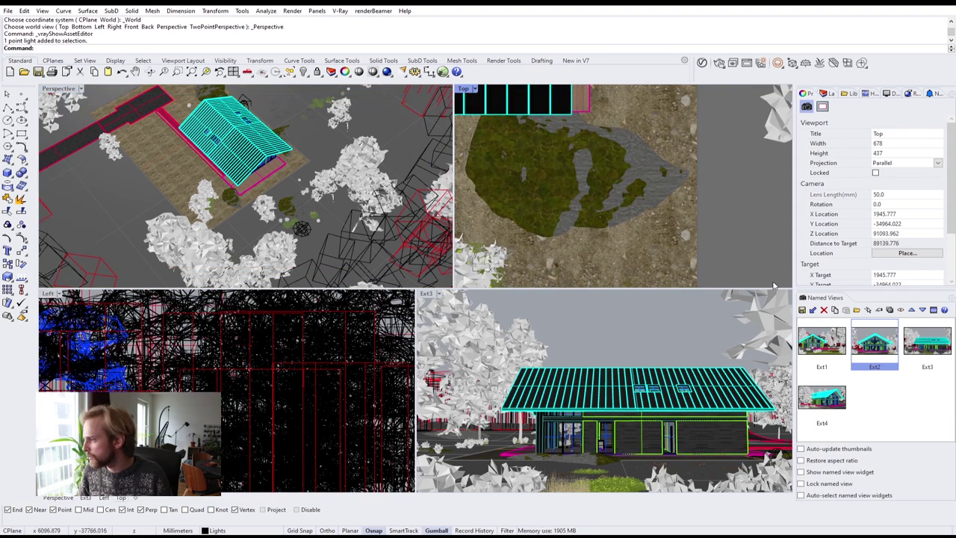
{"action": "double_click", "coordinate": [881, 354]}
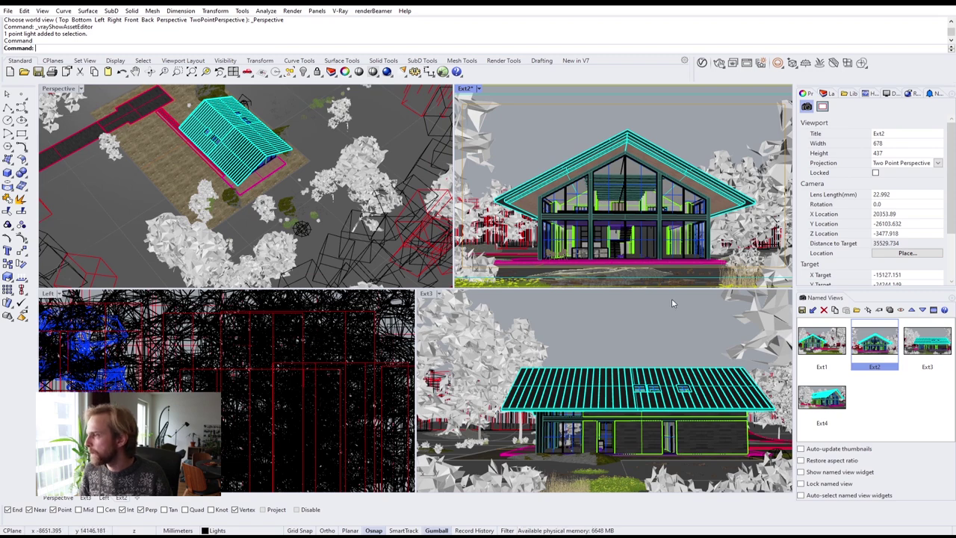
Show the camera object of the Ext2 view with the Camera command.
{"action": "type", "text": "Camera"}
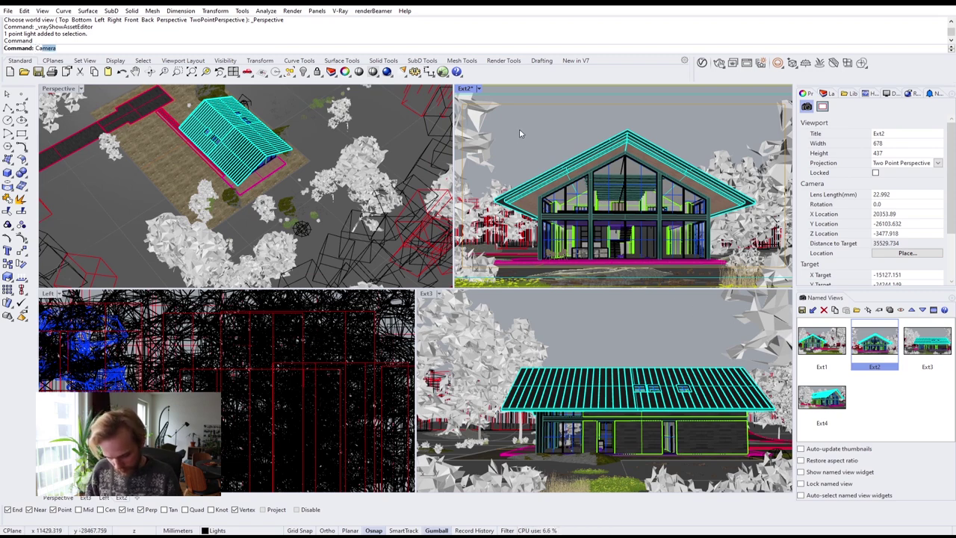
{"action": "key", "text": "Return"}
{"action": "type", "text": "S"}
{"action": "key", "text": "Return"}
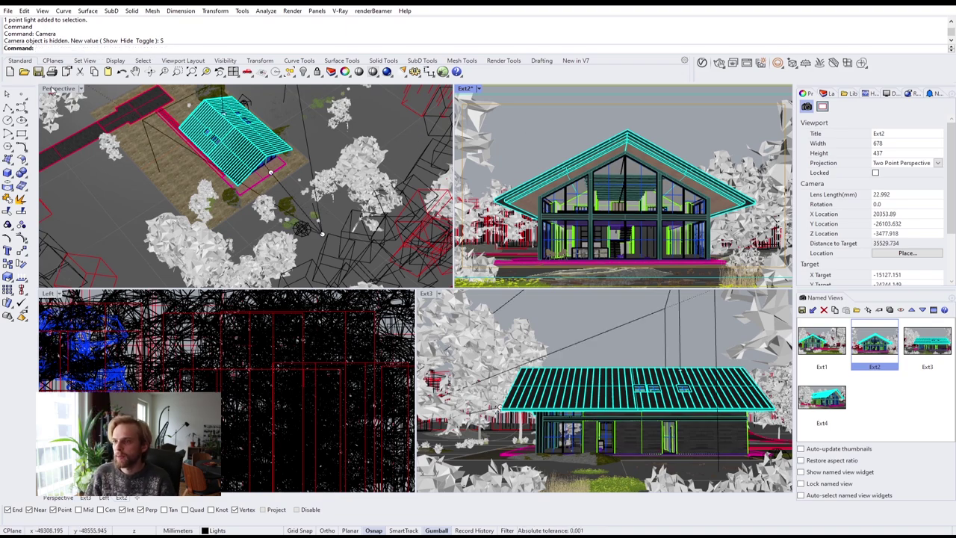
Maximise the Perspective viewport and examine the sphere light's position relative to the Ext2 camera and the nearby pine tree.
{"action": "double_click", "coordinate": [53, 88]}
{"action": "right_click_drag", "start_coordinate": [404, 243], "coordinate": [497, 286]}
{"action": "scroll", "coordinate": [499, 286], "scroll_direction": "up", "scroll_amount": 10}
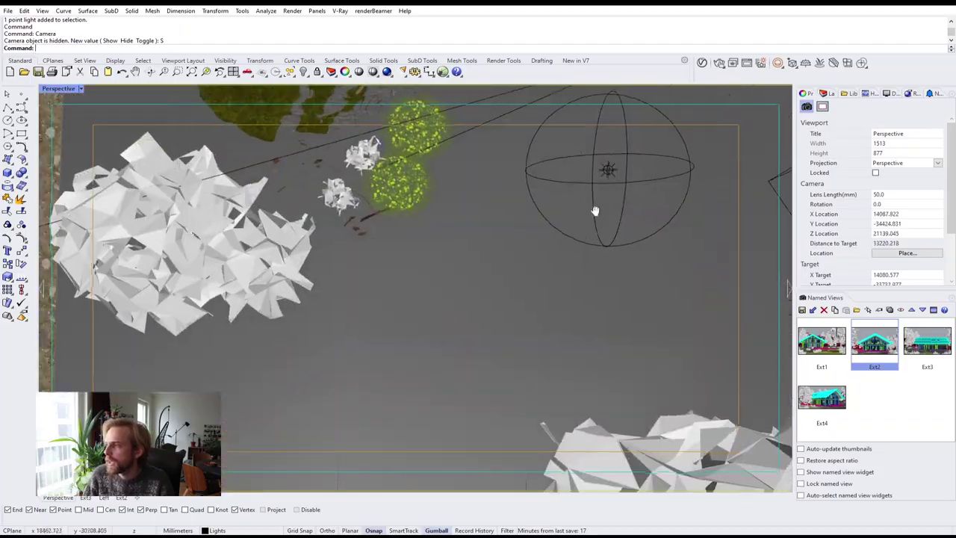
{"action": "right_click_drag", "start_coordinate": [595, 211], "coordinate": [514, 328], "text": "shift"}
{"action": "scroll", "coordinate": [514, 327], "scroll_direction": "down", "scroll_amount": 10}
{"action": "right_click_drag", "start_coordinate": [568, 303], "coordinate": [451, 277]}
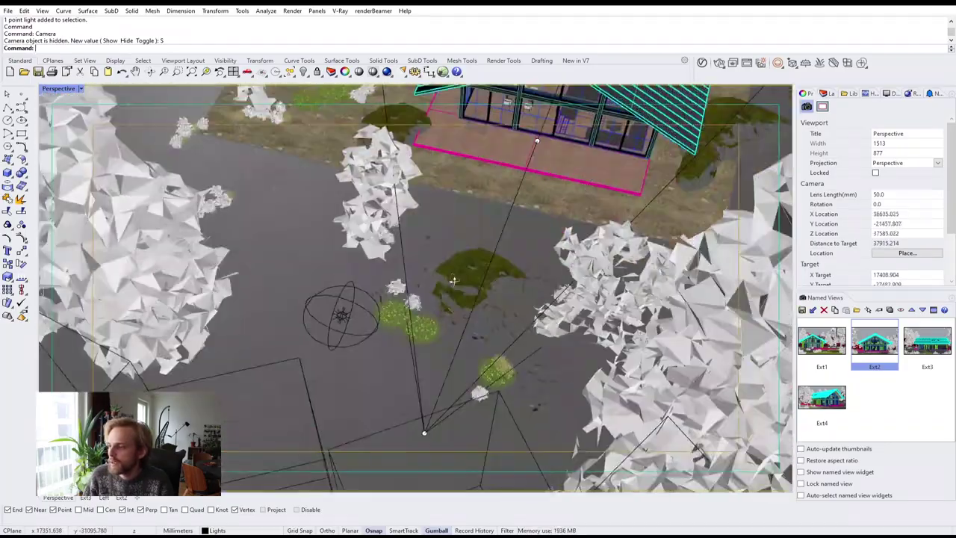
{"action": "left_click", "coordinate": [385, 161]}
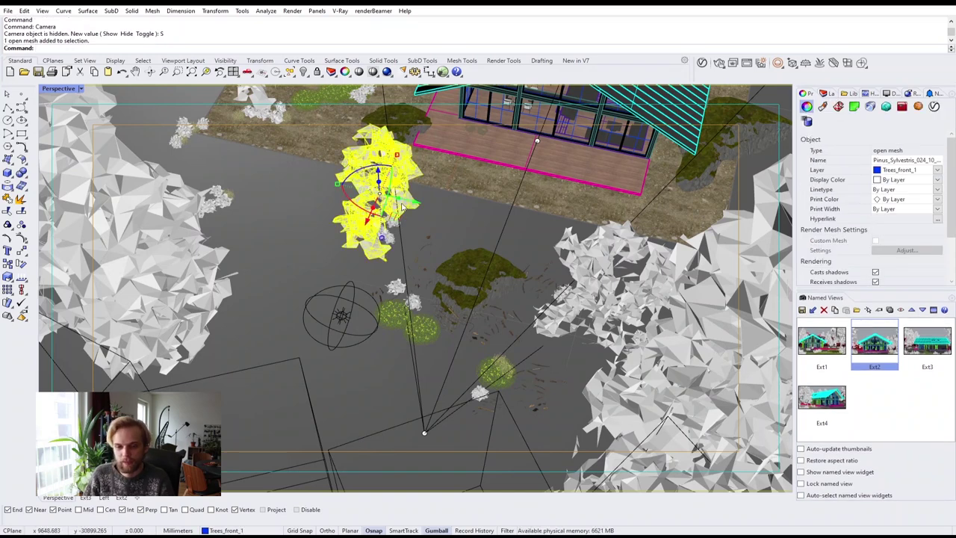
{"action": "key", "text": "Escape"}
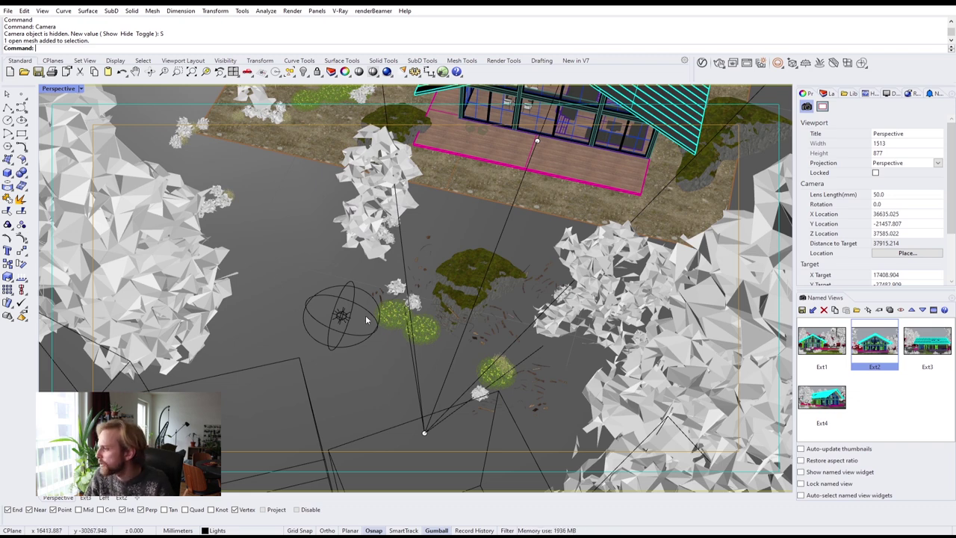
Inspect the Sphere Light's parameters and visibility options in the V-Ray Asset Editor.
{"action": "left_click", "coordinate": [702, 63]}
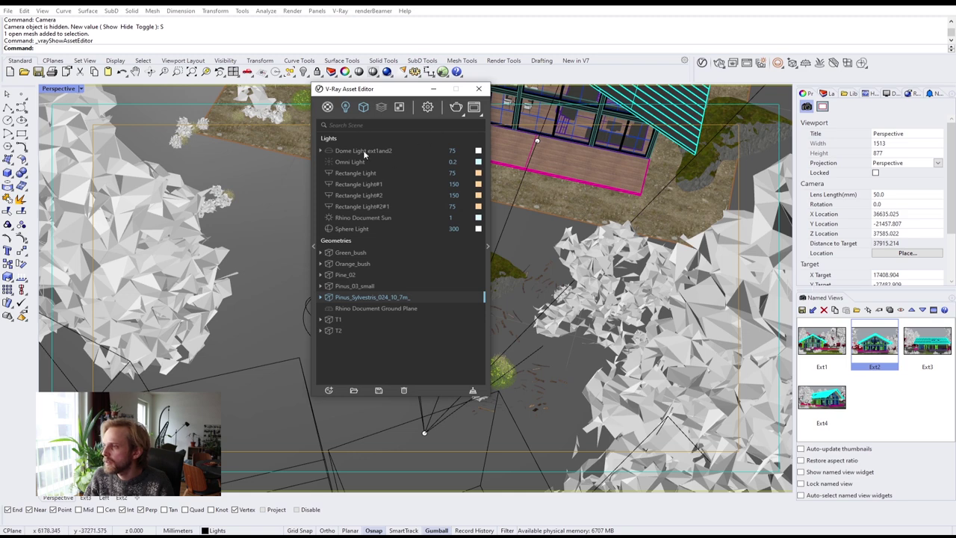
{"action": "left_click", "coordinate": [351, 228]}
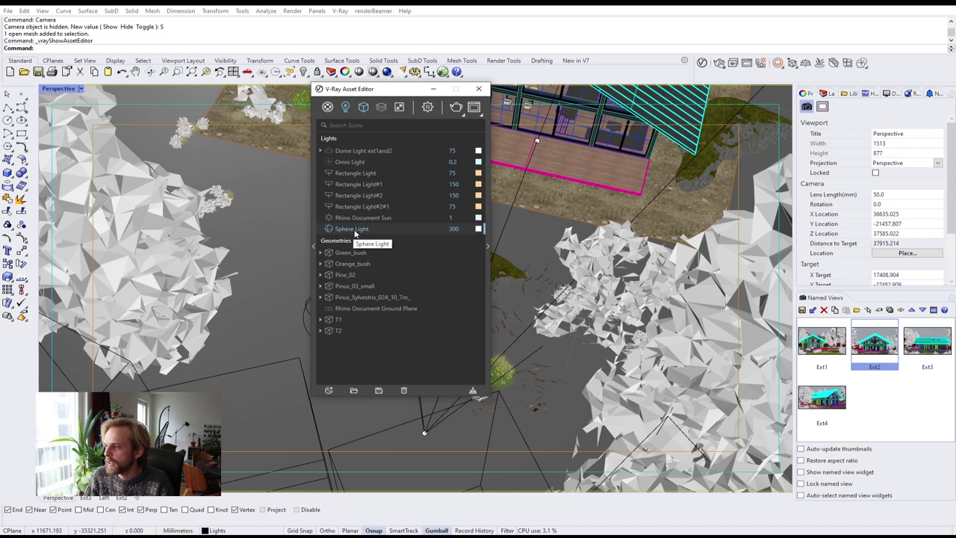
{"action": "left_click", "coordinate": [489, 251]}
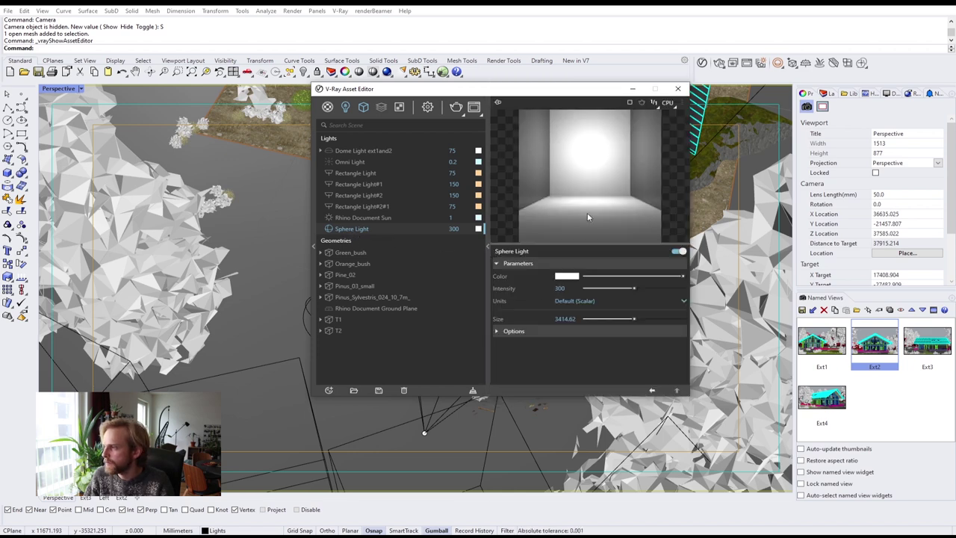
{"action": "left_click", "coordinate": [514, 332]}
{"action": "left_click_drag", "start_coordinate": [685, 338], "coordinate": [690, 375]}
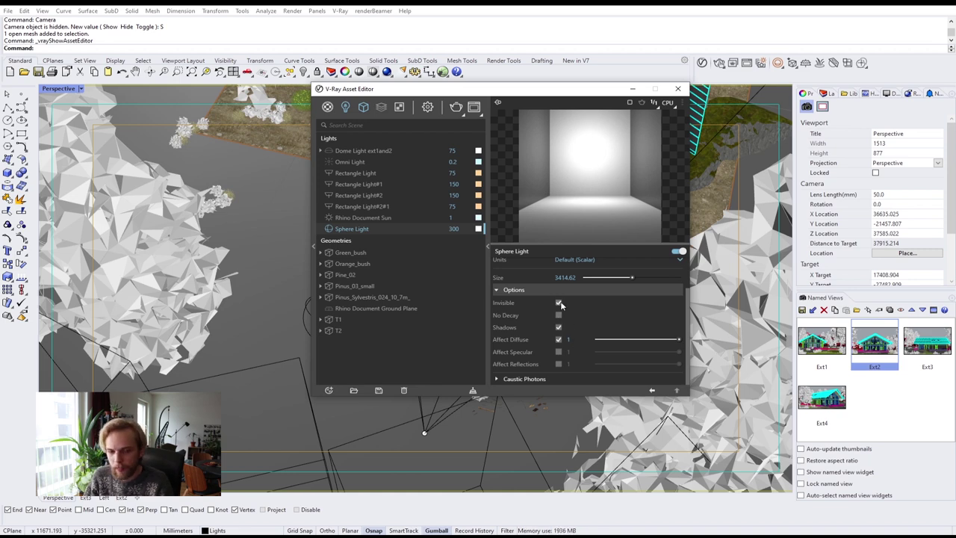
Close the V-Ray Asset Editor and examine the sphere light, the Ext2 camera and the house from the front and from above.
{"action": "left_click_drag", "start_coordinate": [400, 89], "coordinate": [539, 116]}
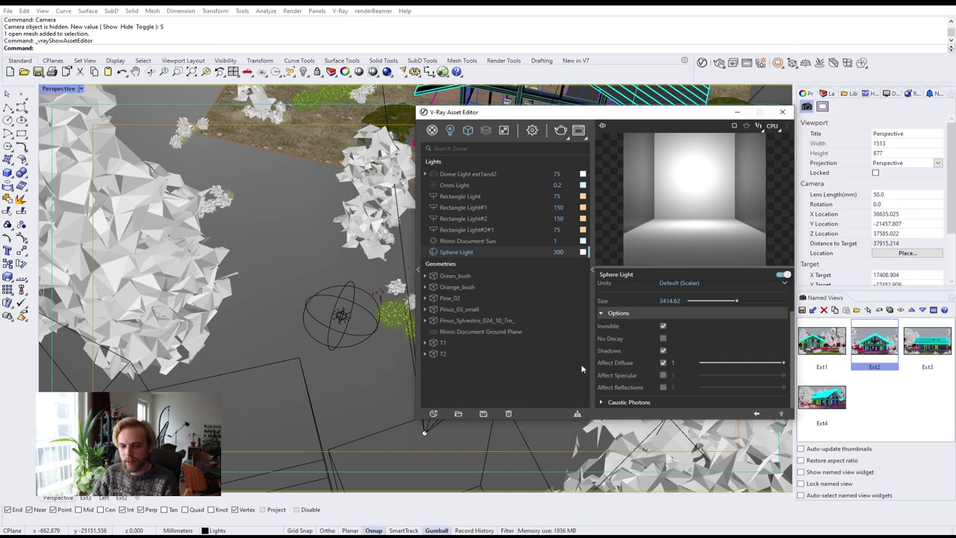
{"action": "left_click", "coordinate": [783, 111]}
{"action": "right_click_drag", "start_coordinate": [356, 370], "coordinate": [318, 298]}
{"action": "scroll", "coordinate": [318, 298], "scroll_direction": "up", "scroll_amount": 7}
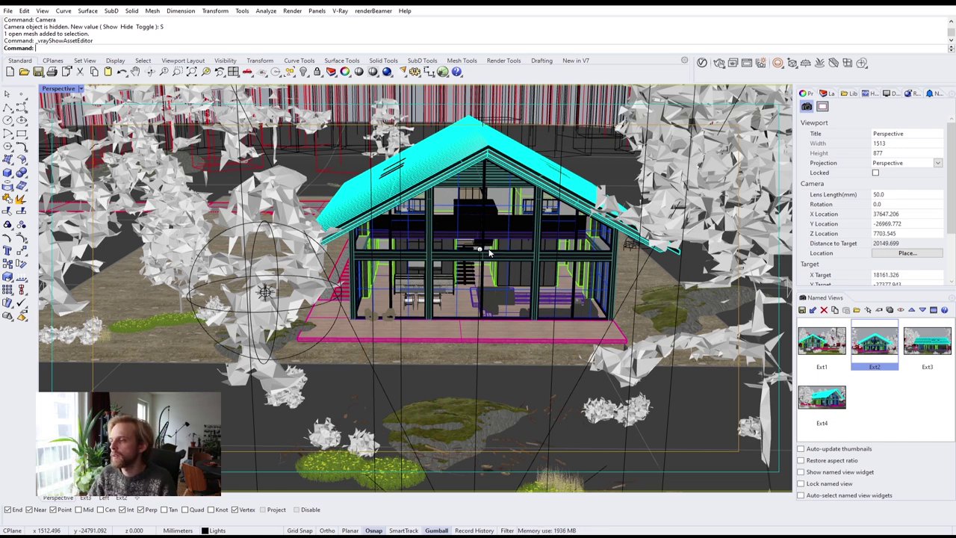
{"action": "scroll", "coordinate": [533, 288], "scroll_direction": "down", "scroll_amount": 12}
{"action": "right_click_drag", "start_coordinate": [548, 206], "coordinate": [435, 347]}
{"action": "scroll", "coordinate": [551, 277], "scroll_direction": "down", "scroll_amount": 6}
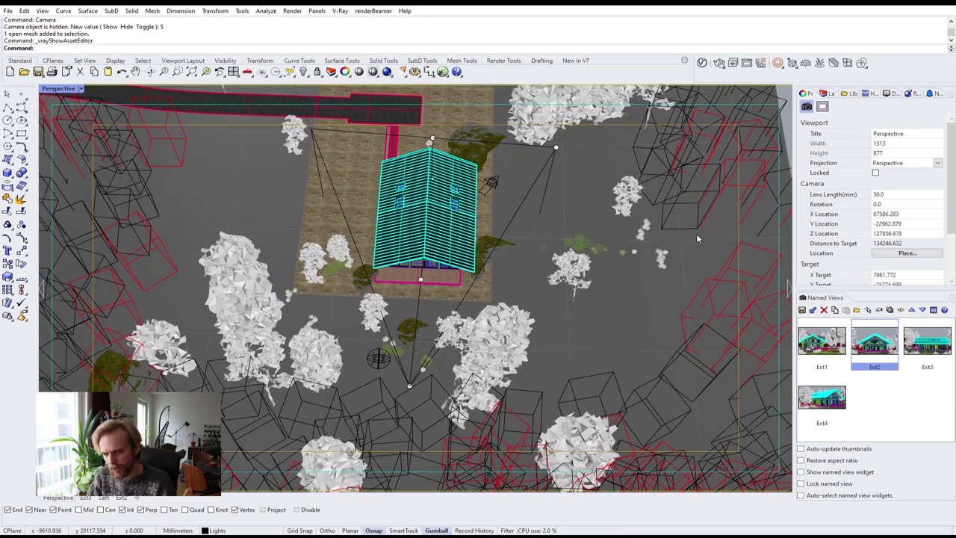
Restore the named view Ext3 in the Ext2 viewport and maximise the Perspective viewport to see its camera from above.
{"action": "double_click", "coordinate": [56, 88]}
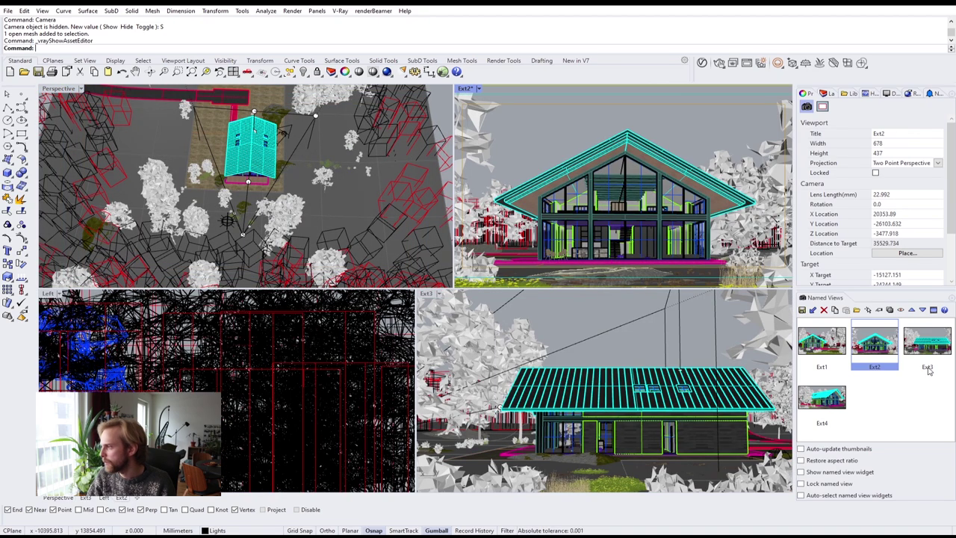
{"action": "double_click", "coordinate": [924, 340]}
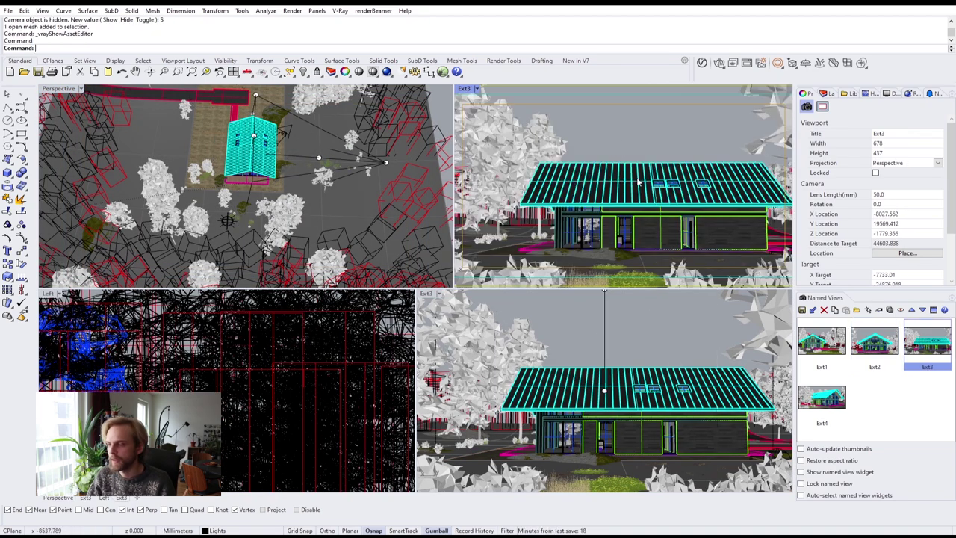
{"action": "double_click", "coordinate": [60, 88]}
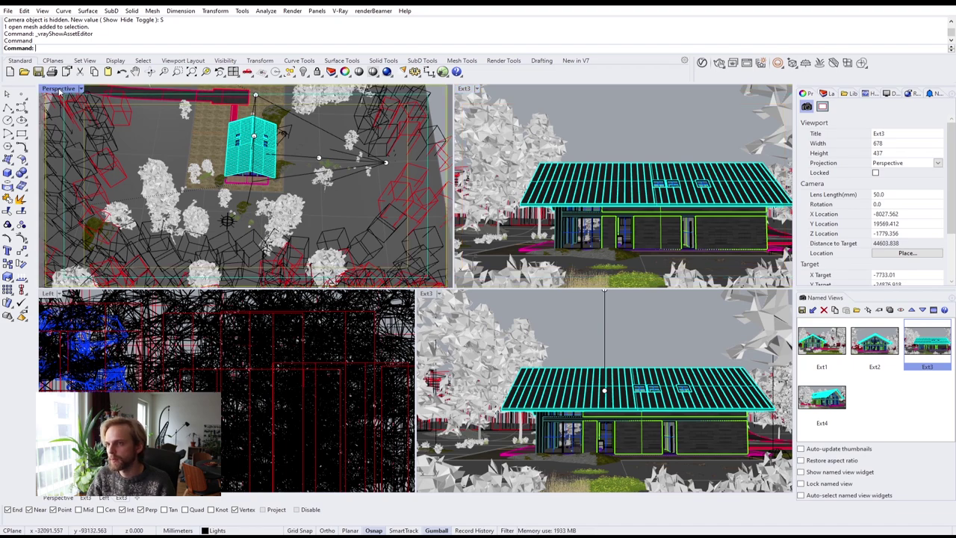
{"action": "scroll", "coordinate": [376, 317], "scroll_direction": "down", "scroll_amount": 2}
{"action": "right_click_drag", "start_coordinate": [376, 317], "coordinate": [357, 323]}
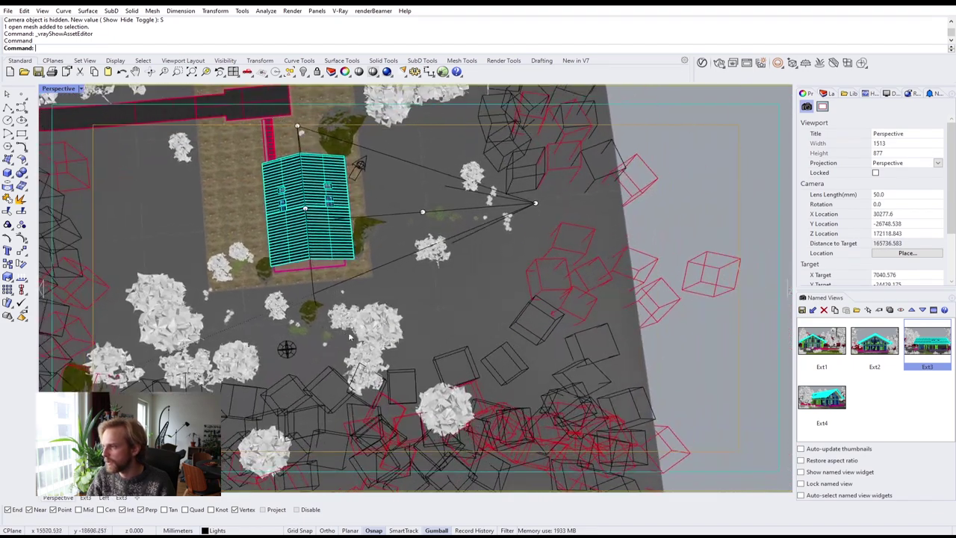
Move the sphere light from the Ext2 camera position to a spot near the Ext3 camera.
{"action": "scroll", "coordinate": [356, 322], "scroll_direction": "up", "scroll_amount": 2}
{"action": "left_click", "coordinate": [279, 352]}
{"action": "scroll", "coordinate": [278, 352], "scroll_direction": "down", "scroll_amount": 2}
{"action": "left_click_drag", "start_coordinate": [274, 322], "coordinate": [511, 251]}
{"action": "left_click_drag", "start_coordinate": [512, 241], "coordinate": [504, 251]}
{"action": "right_click_drag", "start_coordinate": [494, 328], "coordinate": [543, 335]}
{"action": "scroll", "coordinate": [520, 329], "scroll_direction": "up", "scroll_amount": 7}
{"action": "scroll", "coordinate": [499, 274], "scroll_direction": "up", "scroll_amount": 5}
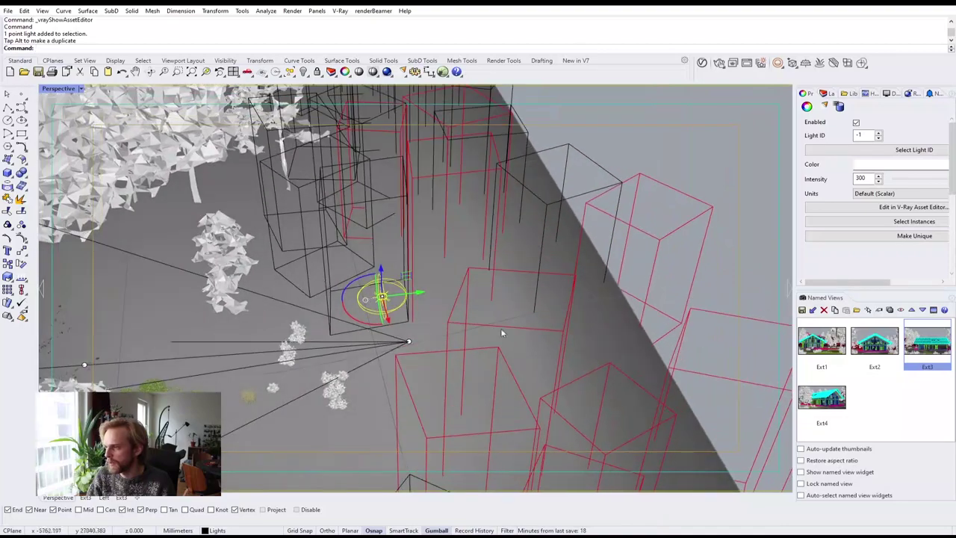
Fine-tune the sphere light's position beside the Ext3 camera and check it against the house and surrounding trees.
{"action": "left_click_drag", "start_coordinate": [418, 295], "coordinate": [380, 298]}
{"action": "right_click_drag", "start_coordinate": [380, 298], "coordinate": [360, 332]}
{"action": "left_click_drag", "start_coordinate": [358, 294], "coordinate": [359, 273]}
{"action": "left_click", "coordinate": [690, 335]}
{"action": "scroll", "coordinate": [484, 303], "scroll_direction": "down", "scroll_amount": 5}
{"action": "right_click_drag", "start_coordinate": [441, 319], "coordinate": [565, 309], "text": "shift"}
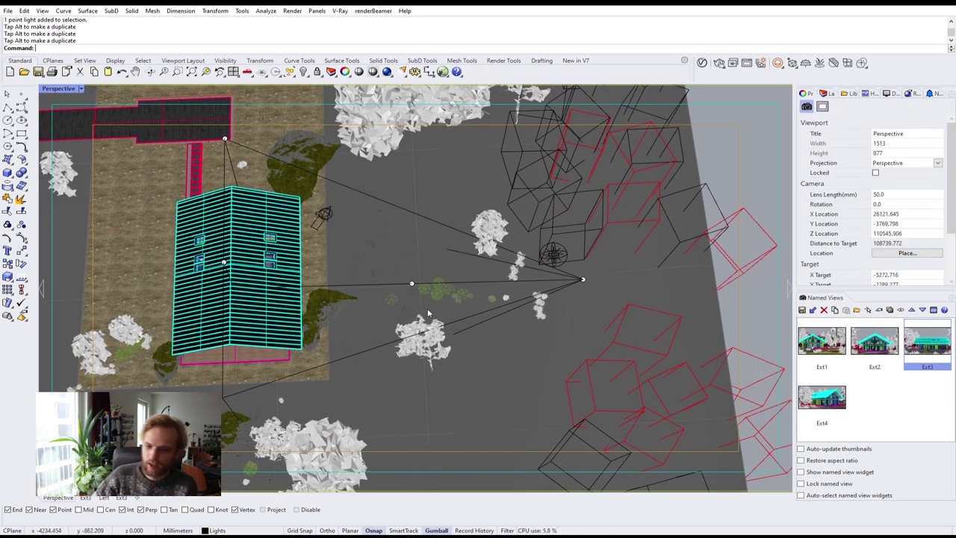
{"action": "scroll", "coordinate": [432, 315], "scroll_direction": "down", "scroll_amount": 6}
{"action": "right_click_drag", "start_coordinate": [498, 295], "coordinate": [402, 273]}
{"action": "scroll", "coordinate": [402, 273], "scroll_direction": "up", "scroll_amount": 2}
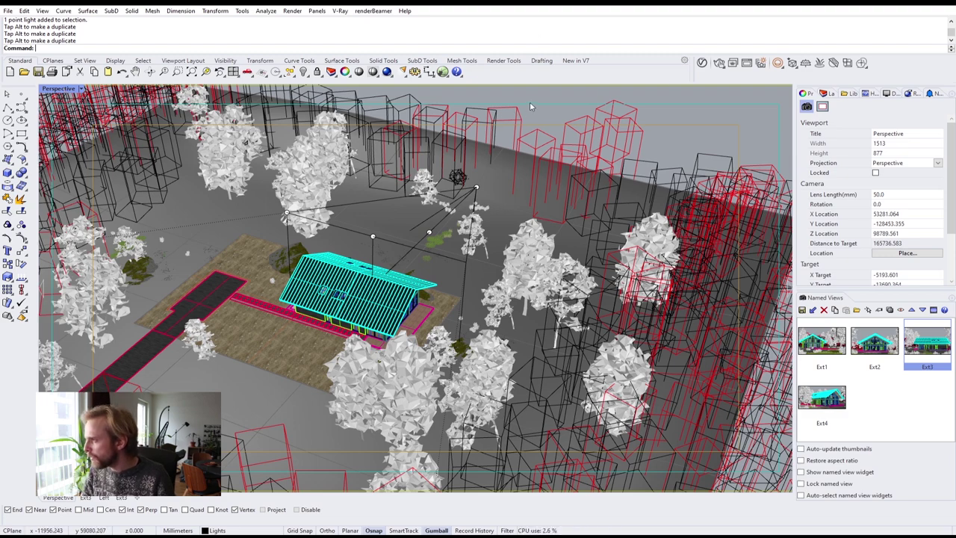
Return to the four-viewport layout and hide the Ext3 view's camera object with the Camera command.
{"action": "double_click", "coordinate": [67, 88]}
{"action": "left_click", "coordinate": [465, 89]}
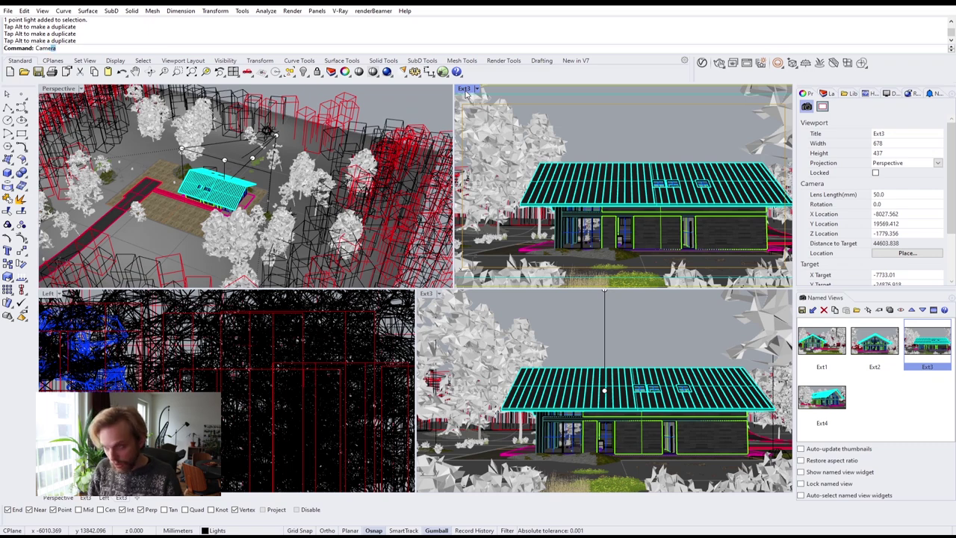
{"action": "key", "text": "Return"}
{"action": "left_click", "coordinate": [129, 49]}
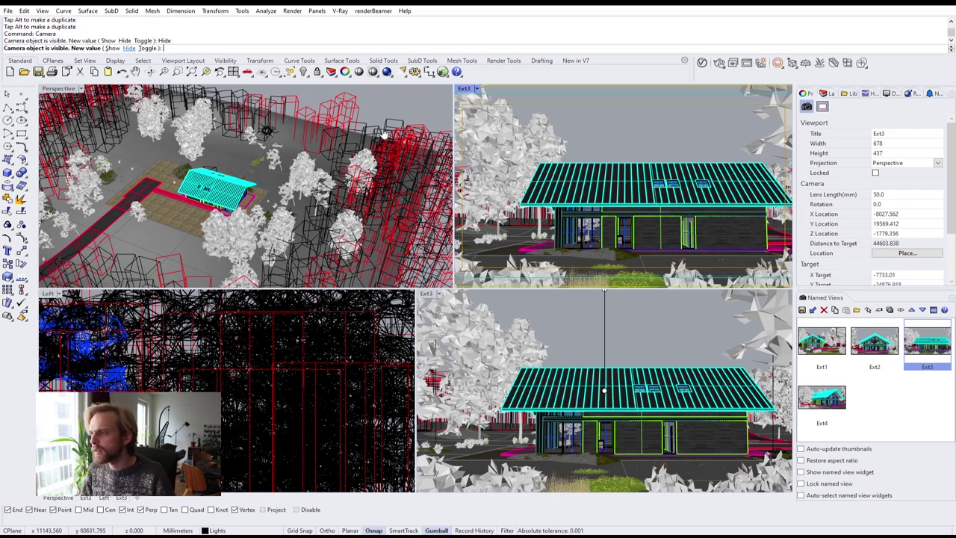
{"action": "left_click", "coordinate": [67, 88]}
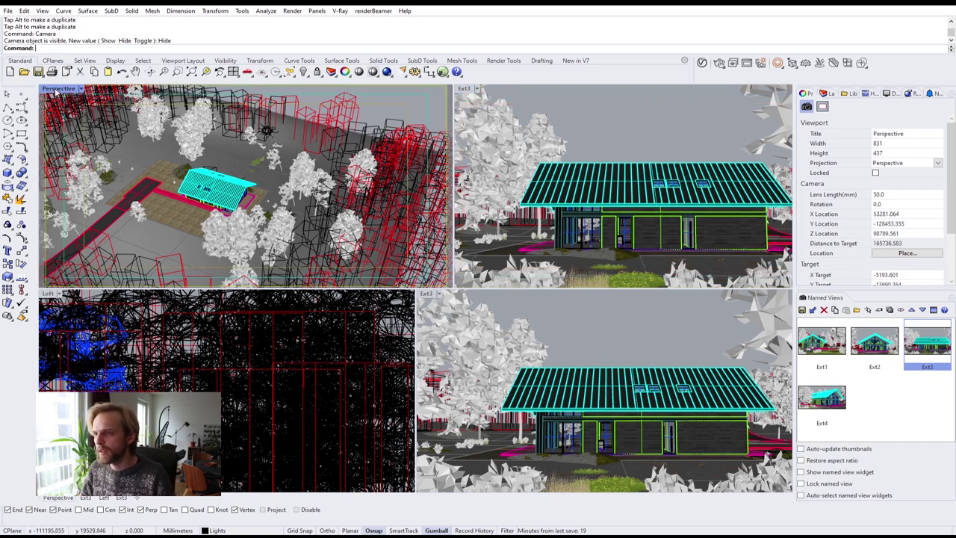
Maximise the Perspective viewport and examine the dining and living area through the house's glazed gable facade.
{"action": "double_click", "coordinate": [57, 89]}
{"action": "right_click_drag", "start_coordinate": [157, 374], "coordinate": [375, 348]}
{"action": "scroll", "coordinate": [331, 321], "scroll_direction": "up", "scroll_amount": 6}
{"action": "right_click_drag", "start_coordinate": [330, 322], "coordinate": [273, 302], "text": "shift"}
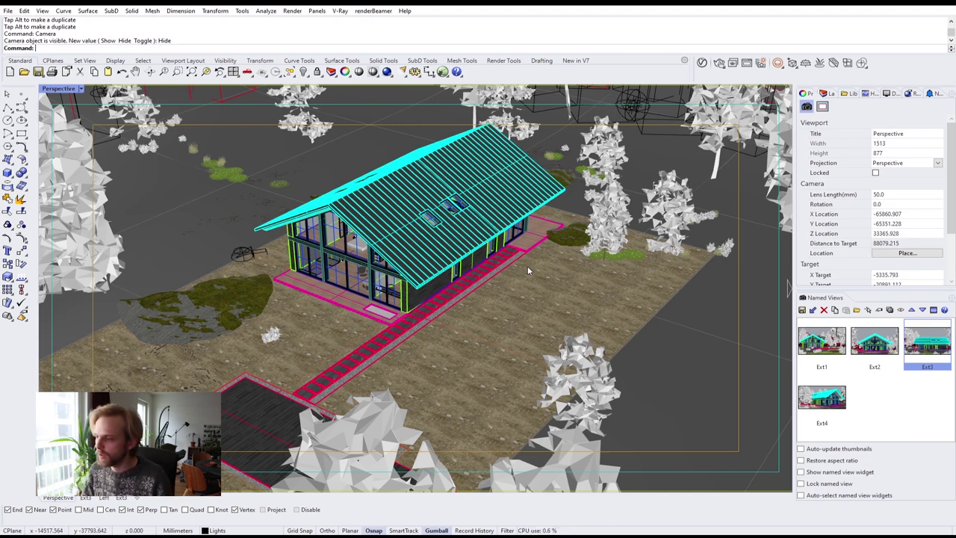
{"action": "right_click_drag", "start_coordinate": [348, 277], "coordinate": [417, 246]}
{"action": "scroll", "coordinate": [418, 245], "scroll_direction": "up", "scroll_amount": 4}
{"action": "right_click_drag", "start_coordinate": [475, 255], "coordinate": [247, 272]}
{"action": "scroll", "coordinate": [376, 256], "scroll_direction": "up", "scroll_amount": 8}
{"action": "right_click_drag", "start_coordinate": [406, 265], "coordinate": [322, 374], "text": "shift"}
{"action": "right_click_drag", "start_coordinate": [321, 373], "coordinate": [484, 374], "text": "shift"}
{"action": "scroll", "coordinate": [483, 373], "scroll_direction": "up", "scroll_amount": 6}
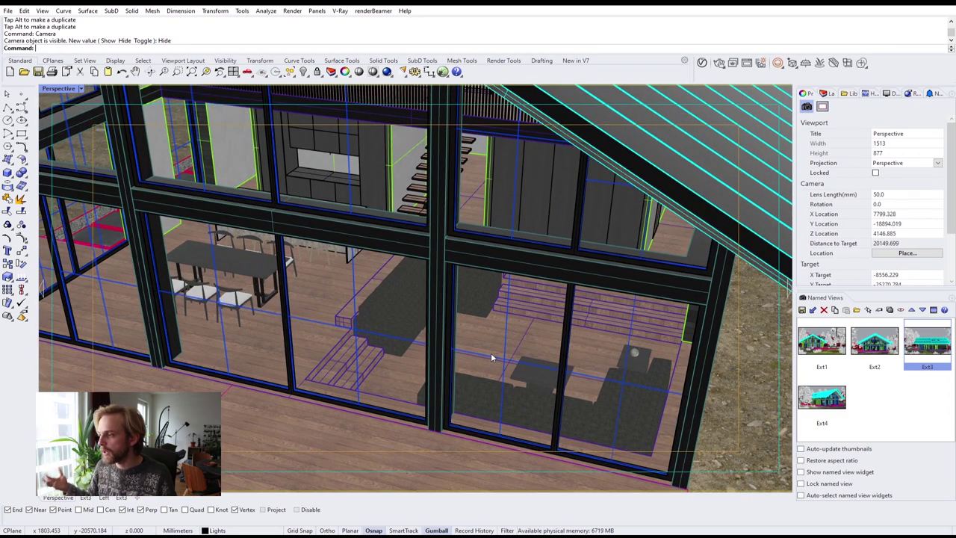
Examine the dining furniture up close, the rooms behind the opposite gable facade, and the ground-floor interior.
{"action": "right_click_drag", "start_coordinate": [431, 336], "coordinate": [338, 314]}
{"action": "scroll", "coordinate": [337, 314], "scroll_direction": "up", "scroll_amount": 10}
{"action": "scroll", "coordinate": [448, 289], "scroll_direction": "down", "scroll_amount": 13}
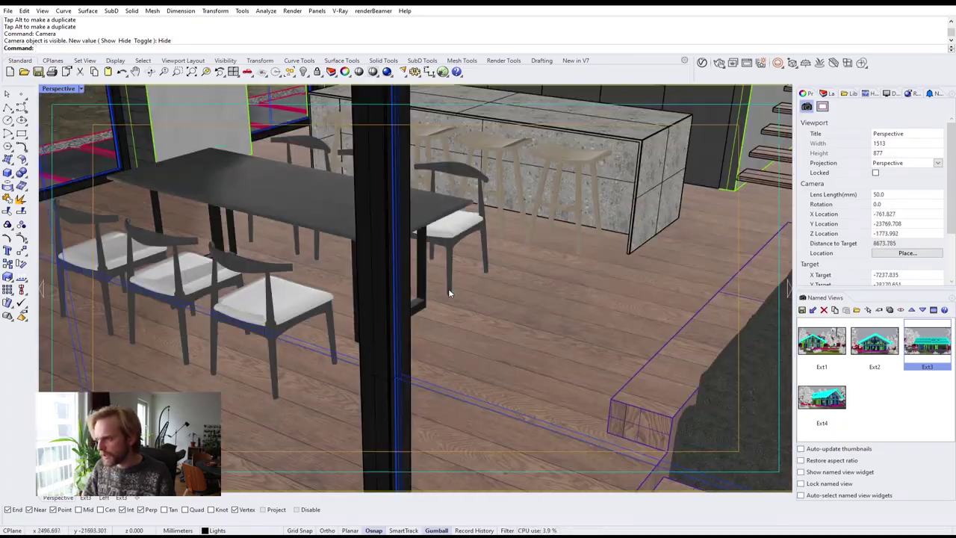
{"action": "right_click_drag", "start_coordinate": [448, 288], "coordinate": [506, 277]}
{"action": "scroll", "coordinate": [506, 278], "scroll_direction": "up", "scroll_amount": 6}
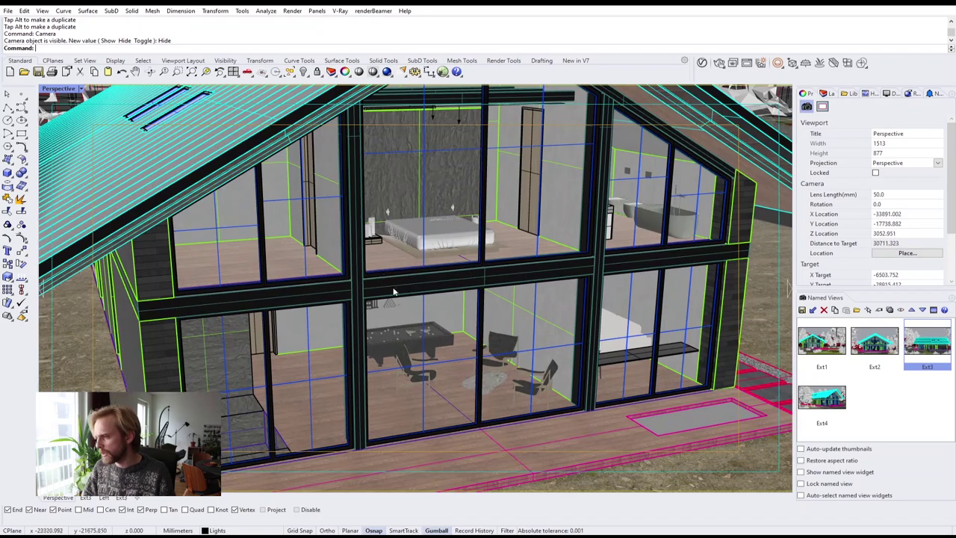
{"action": "right_click_drag", "start_coordinate": [394, 292], "coordinate": [221, 382]}
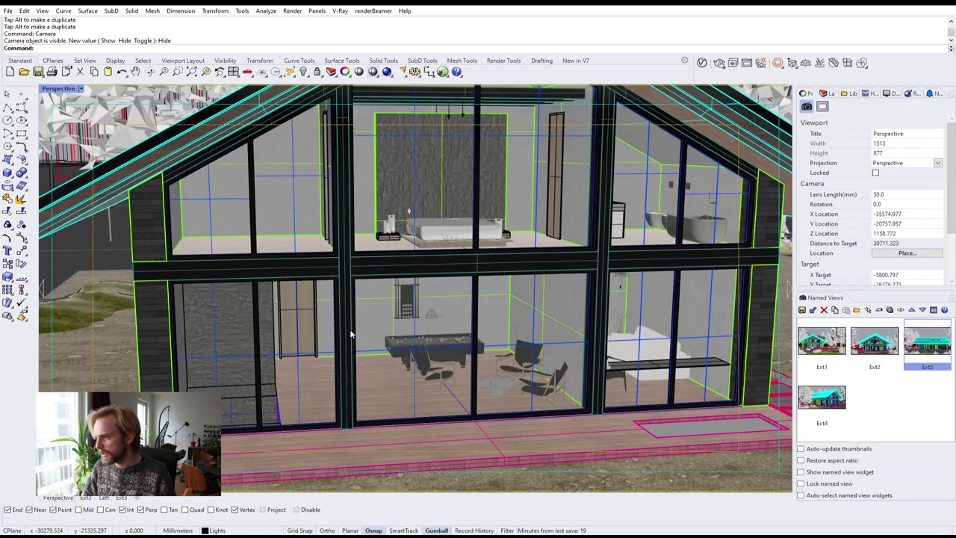
{"action": "right_click_drag", "start_coordinate": [351, 334], "coordinate": [568, 353]}
{"action": "right_click_drag", "start_coordinate": [480, 325], "coordinate": [474, 278]}
{"action": "scroll", "coordinate": [417, 268], "scroll_direction": "up", "scroll_amount": 6}
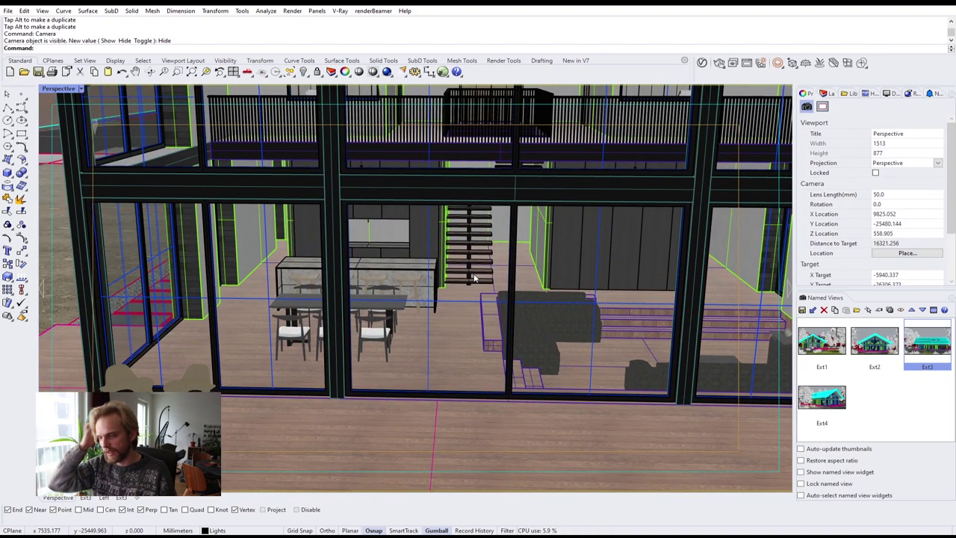
{"action": "scroll", "coordinate": [421, 297], "scroll_direction": "up", "scroll_amount": 5}
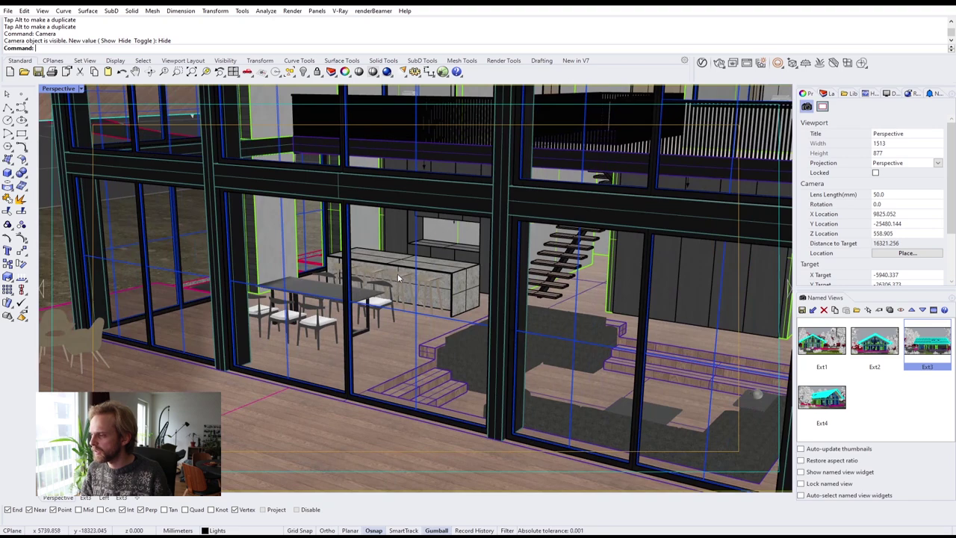
Zoom to the selected dining table top and frame an interior view across the sofa towards the table and kitchen island.
{"action": "scroll", "coordinate": [422, 296], "scroll_direction": "down", "scroll_amount": 5}
{"action": "left_click", "coordinate": [270, 278]}
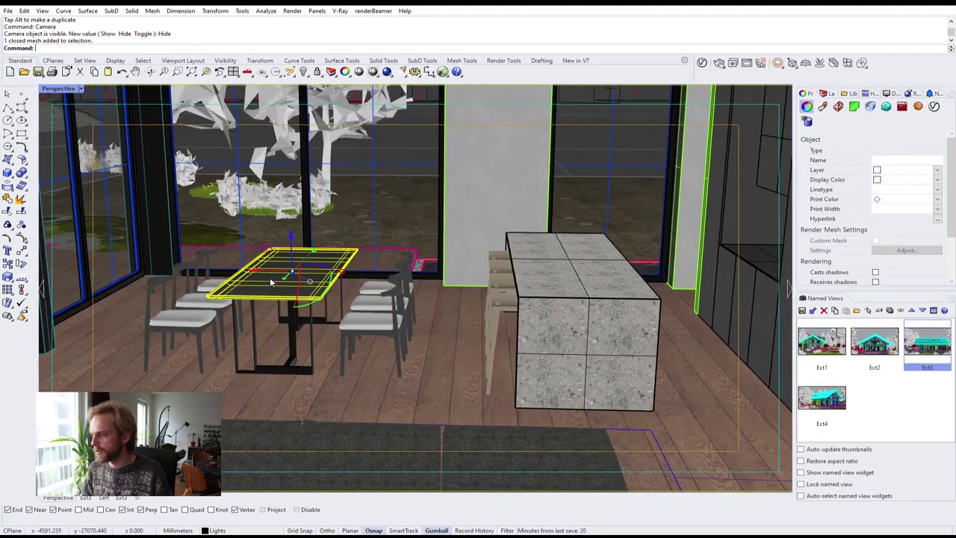
{"action": "type", "text": "ZS"}
{"action": "key", "text": "Return"}
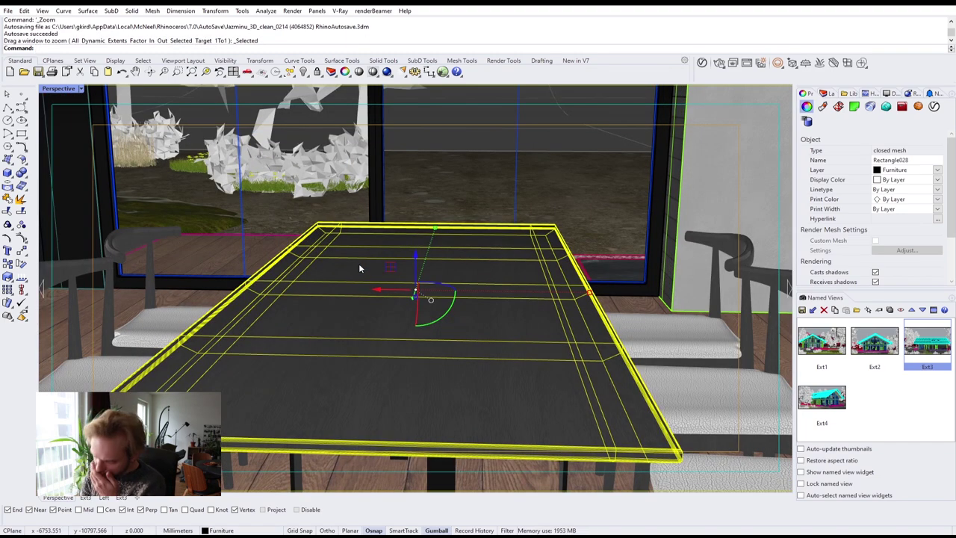
{"action": "scroll", "coordinate": [359, 263], "scroll_direction": "down", "scroll_amount": 8}
{"action": "key", "text": "Escape"}
{"action": "right_click_drag", "start_coordinate": [399, 324], "coordinate": [381, 304]}
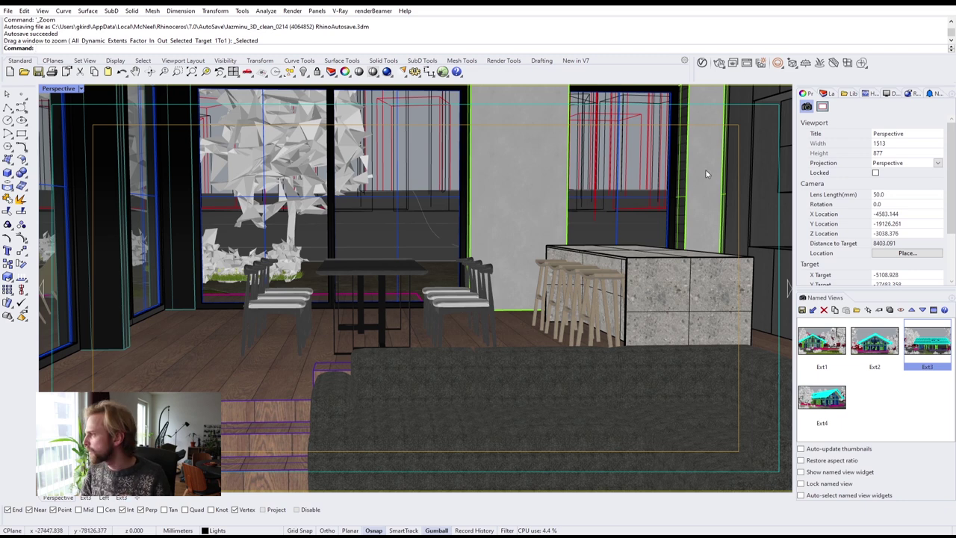
{"action": "left_click", "coordinate": [702, 64]}
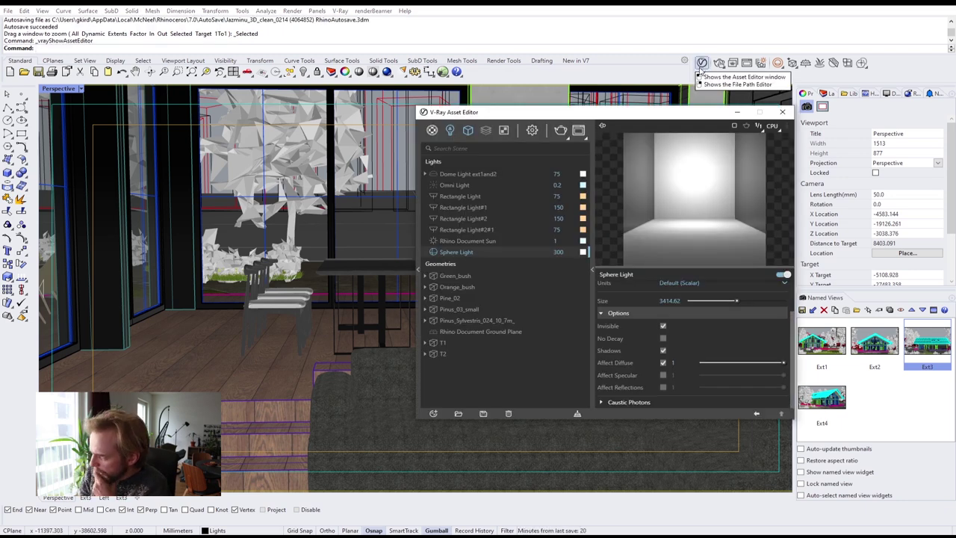
{"action": "left_click_drag", "start_coordinate": [707, 117], "coordinate": [579, 113]}
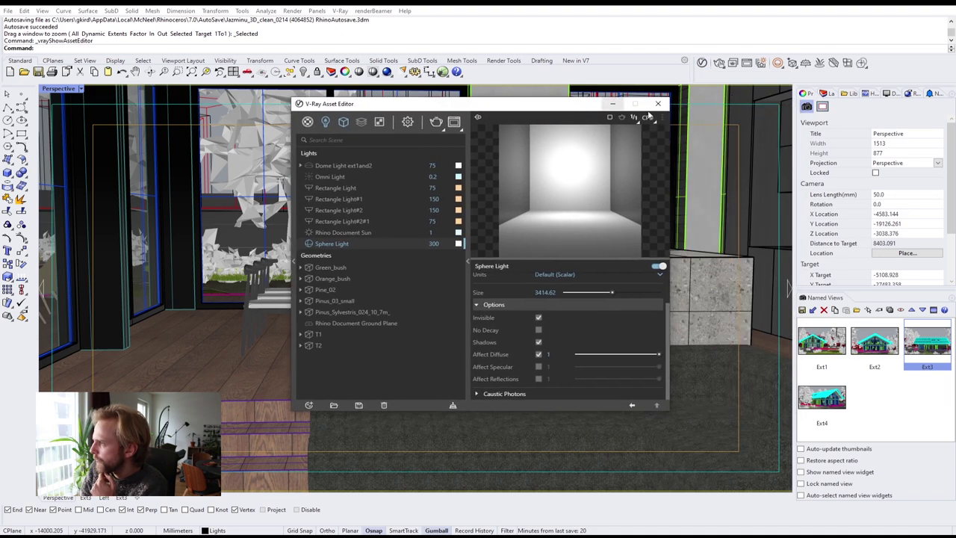
{"action": "left_click", "coordinate": [658, 106]}
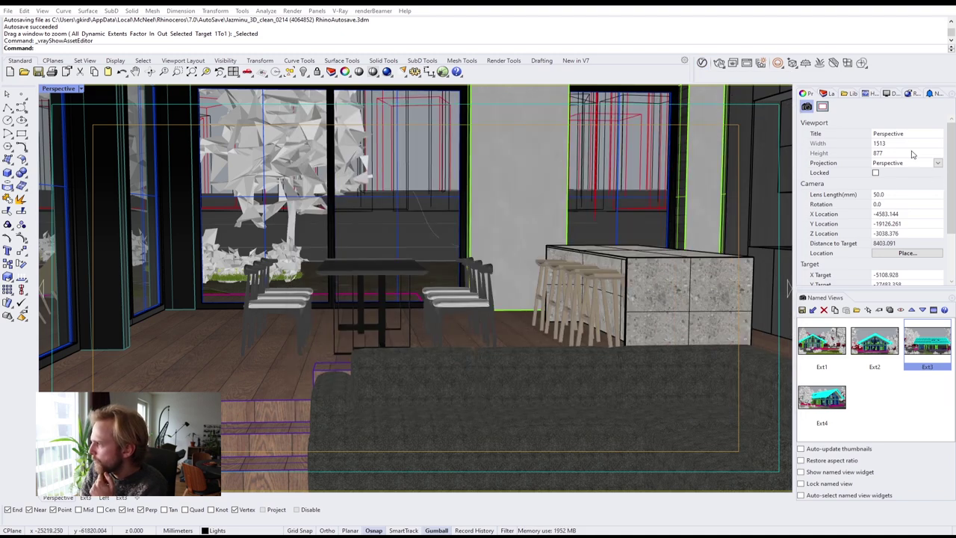
Turn off the layers Trees_front_1, Trees_front_2, Trees_back, Trees_back2 and Bush_1.
{"action": "left_click", "coordinate": [826, 94]}
{"action": "left_click_drag", "start_coordinate": [953, 181], "coordinate": [901, 200]}
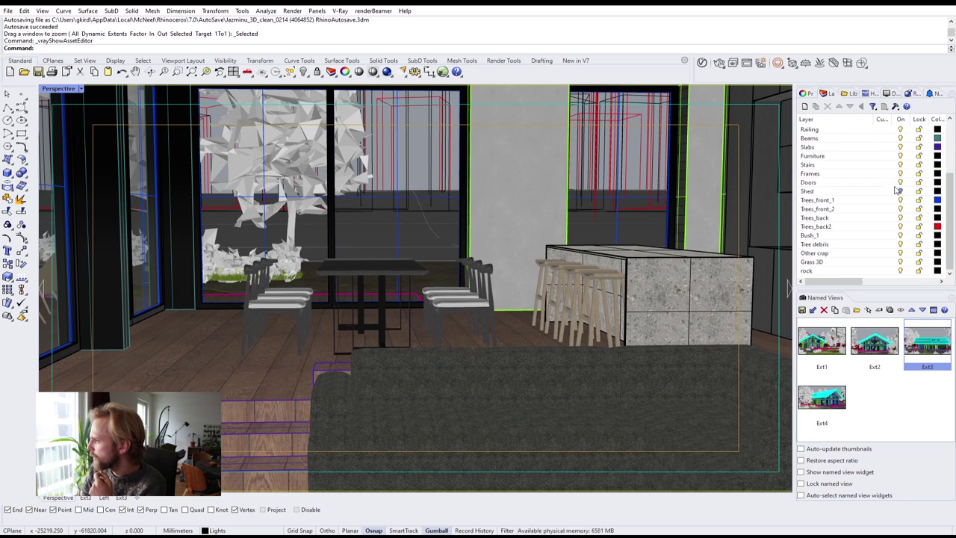
{"action": "left_click", "coordinate": [829, 202]}
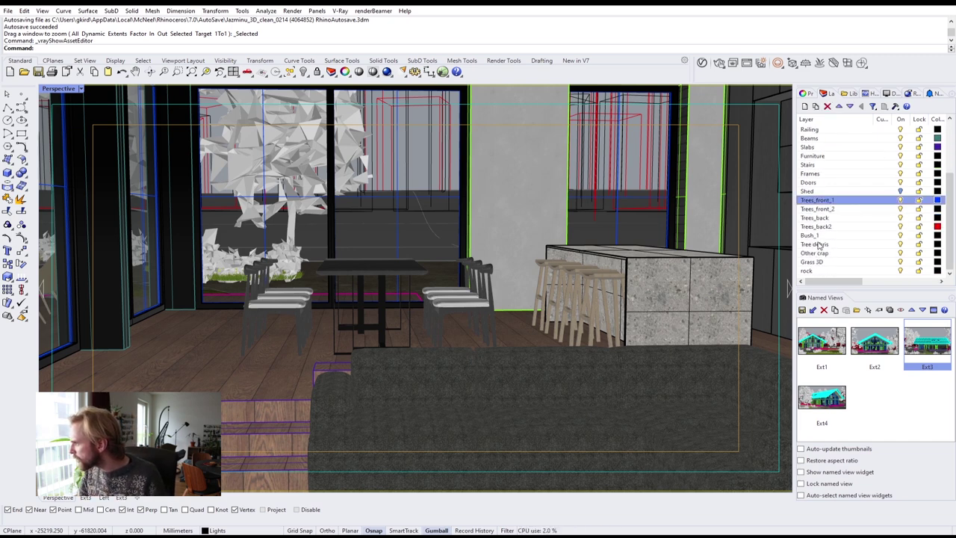
{"action": "left_click", "coordinate": [812, 236], "text": "shift"}
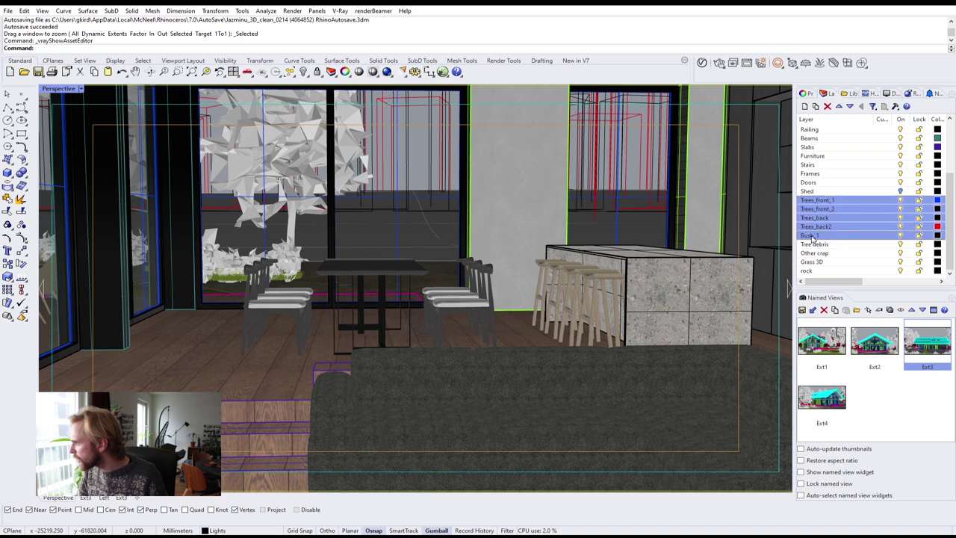
{"action": "left_click", "coordinate": [901, 201]}
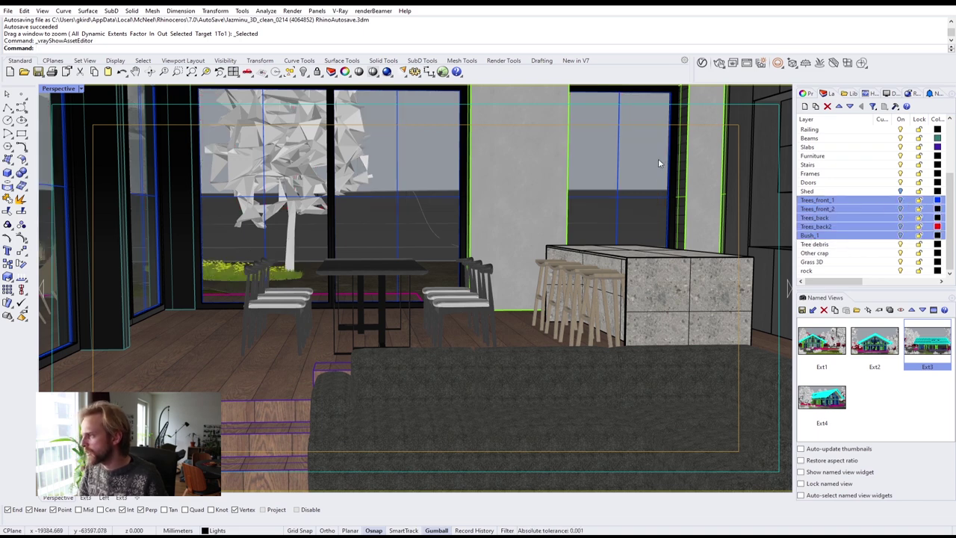
{"action": "double_click", "coordinate": [840, 237]}
{"action": "left_click", "coordinate": [824, 253]}
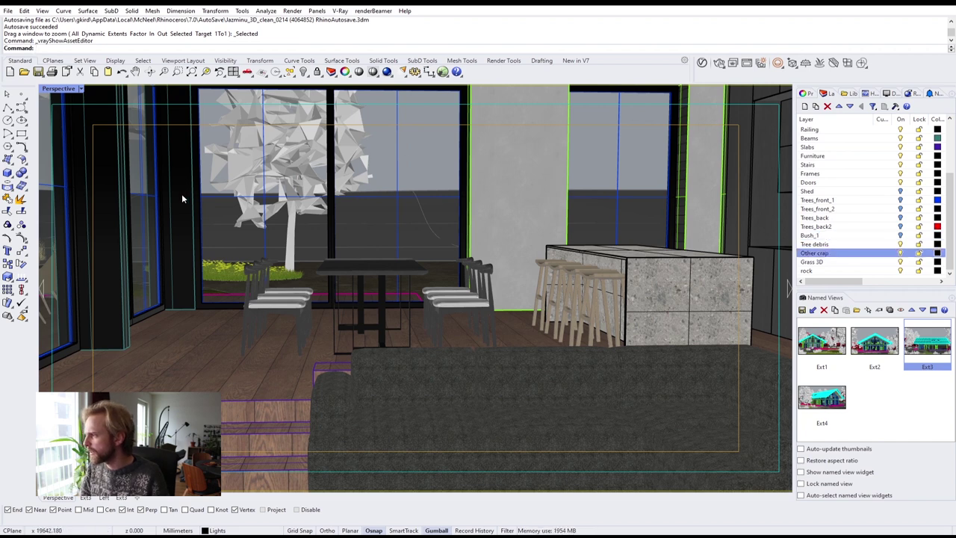
Check the tree left outside the dining-room window and widen the interior view around the dining table and kitchen island.
{"action": "left_click", "coordinate": [288, 151]}
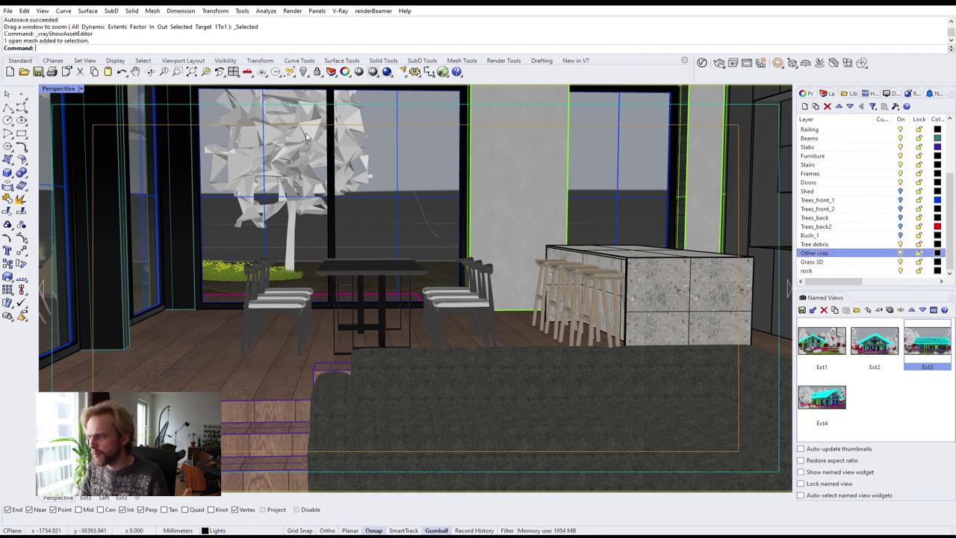
{"action": "key", "text": "Escape"}
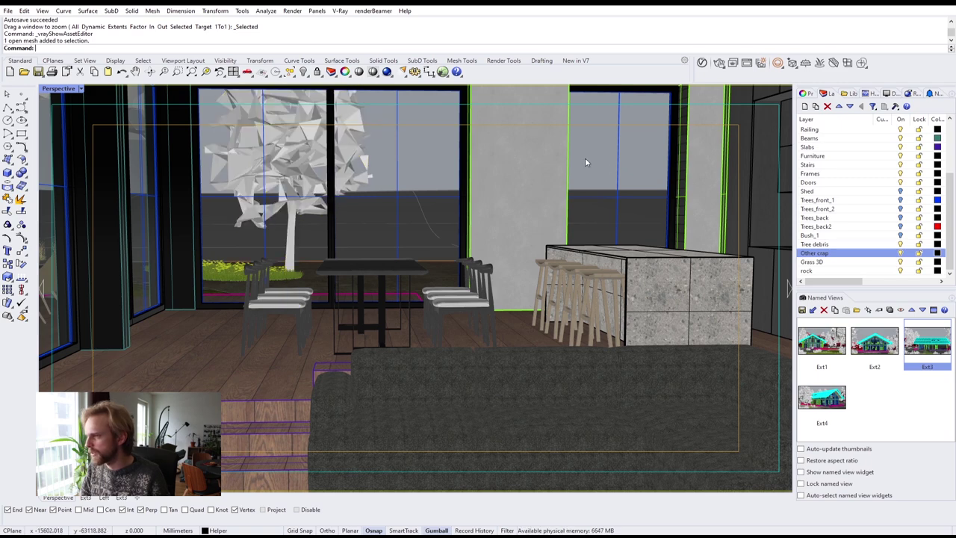
{"action": "scroll", "coordinate": [366, 219], "scroll_direction": "up", "scroll_amount": 2}
{"action": "scroll", "coordinate": [478, 269], "scroll_direction": "down", "scroll_amount": 6}
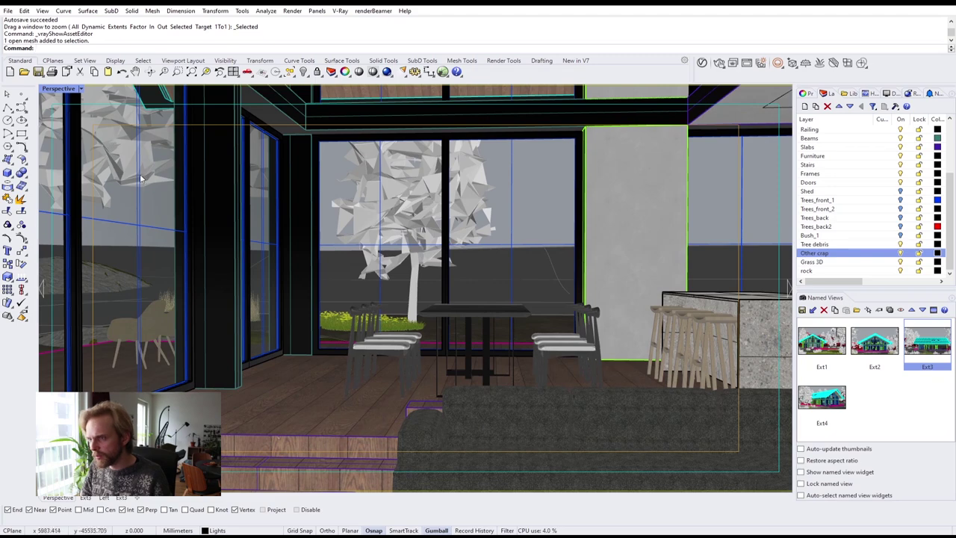
{"action": "scroll", "coordinate": [524, 292], "scroll_direction": "down", "scroll_amount": 3}
{"action": "right_click_drag", "start_coordinate": [523, 292], "coordinate": [491, 292], "text": "shift"}
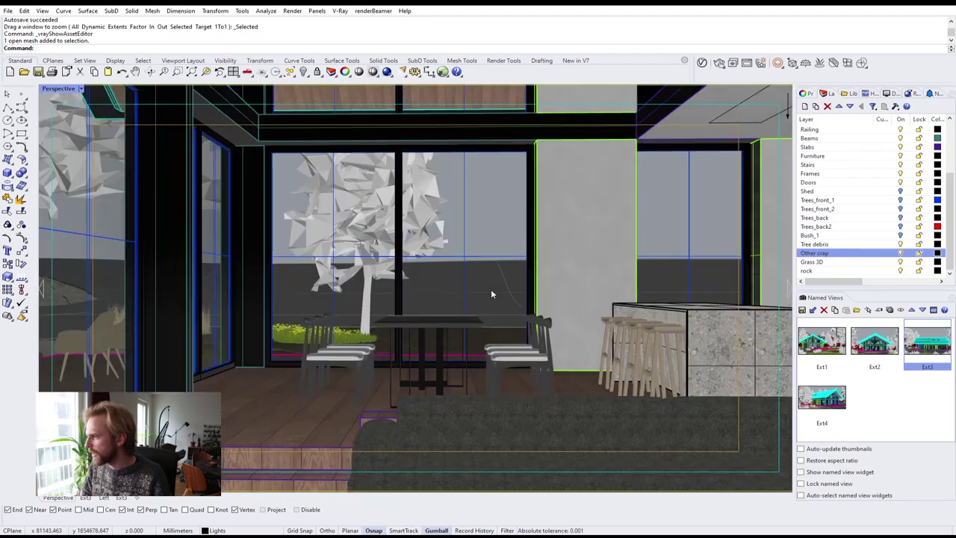
Turn on interactive rendering in the V-Ray render settings.
{"action": "left_click", "coordinate": [702, 64]}
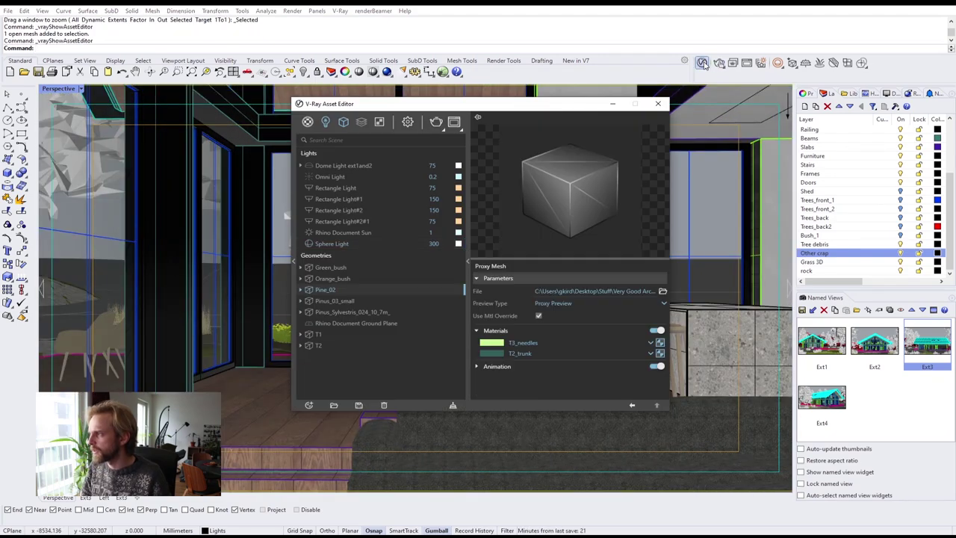
{"action": "left_click", "coordinate": [407, 122]}
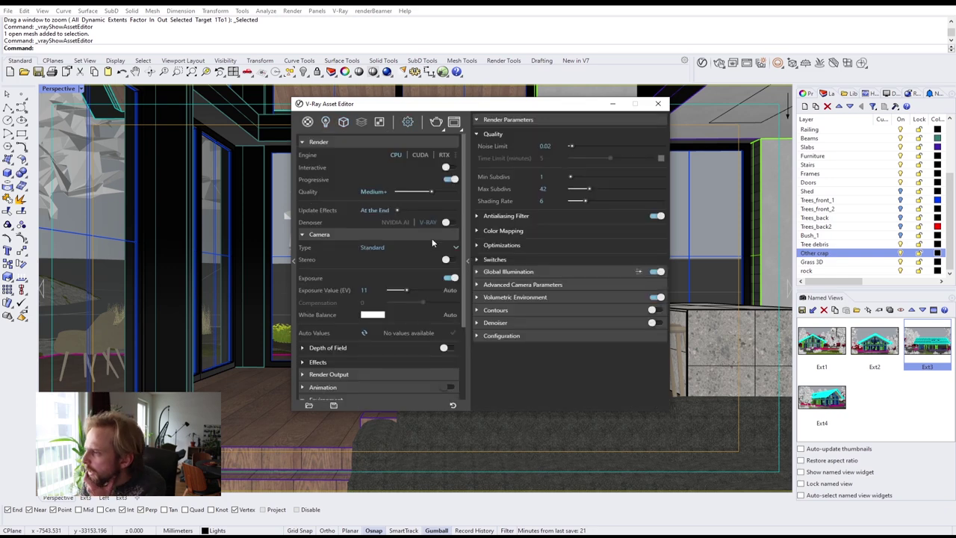
{"action": "left_click", "coordinate": [450, 168]}
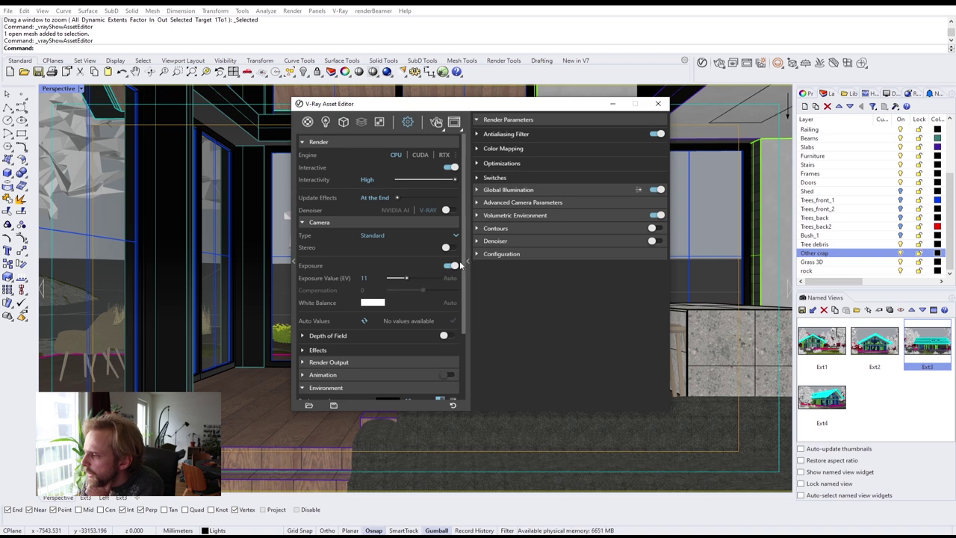
Set the V-Ray render output image height to 400 pixels, keeping the 1.85 aspect ratio, and close the settings.
{"action": "scroll", "coordinate": [454, 298], "scroll_direction": "down", "scroll_amount": 3}
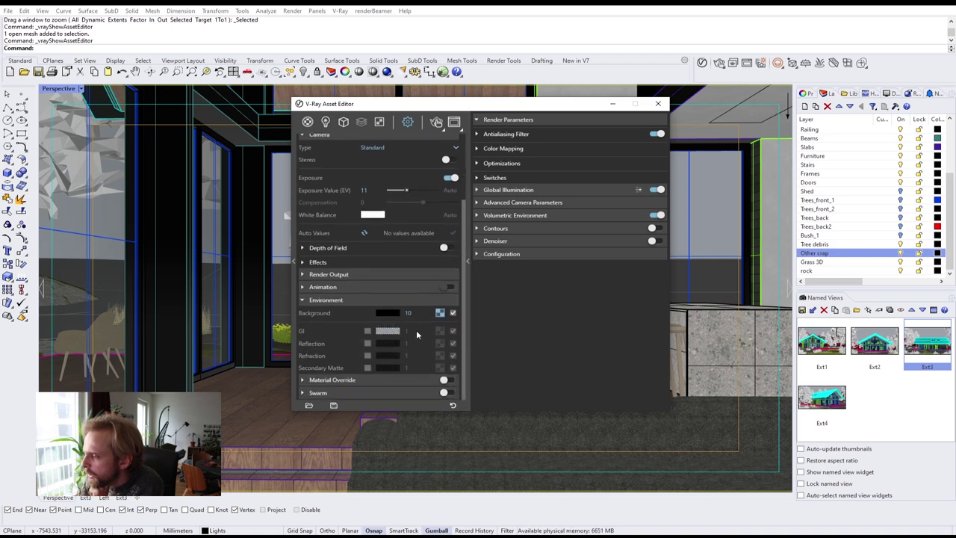
{"action": "left_click", "coordinate": [316, 276]}
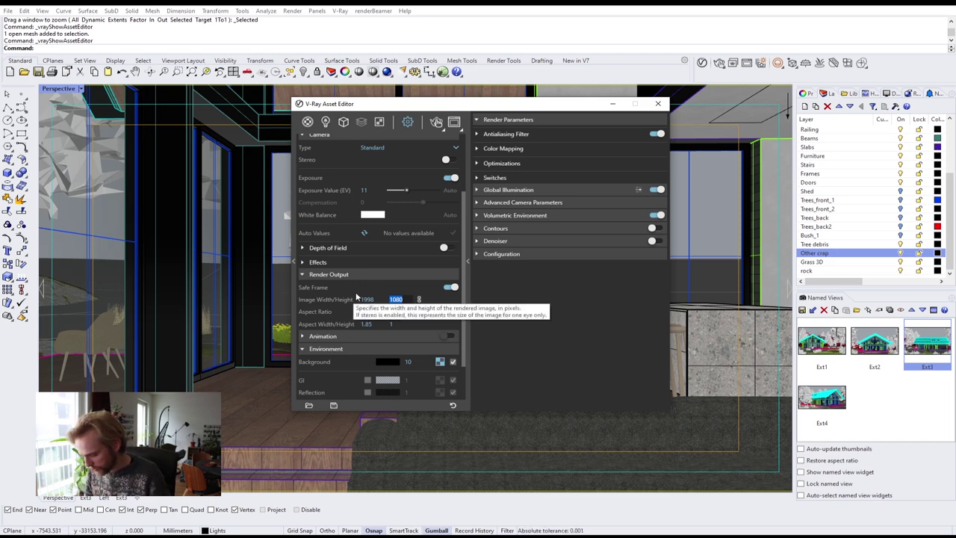
{"action": "type", "text": "400"}
{"action": "key", "text": "Return"}
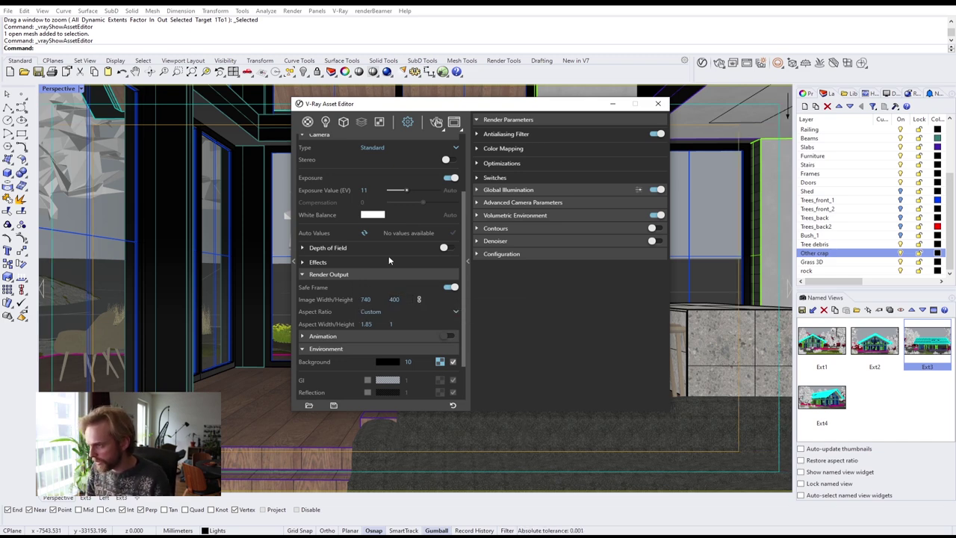
{"action": "left_click", "coordinate": [658, 103]}
Reframe the interior view over the sofa so the dining table, rear windows and kitchen island are in frame.
{"action": "scroll", "coordinate": [504, 271], "scroll_direction": "down", "scroll_amount": 3}
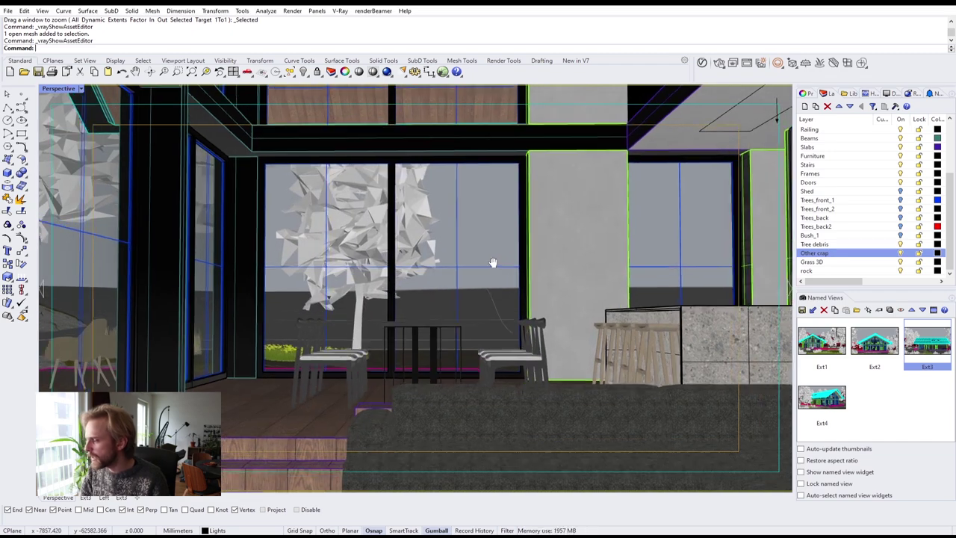
{"action": "scroll", "coordinate": [481, 270], "scroll_direction": "up", "scroll_amount": 3}
{"action": "scroll", "coordinate": [480, 270], "scroll_direction": "up", "scroll_amount": 5}
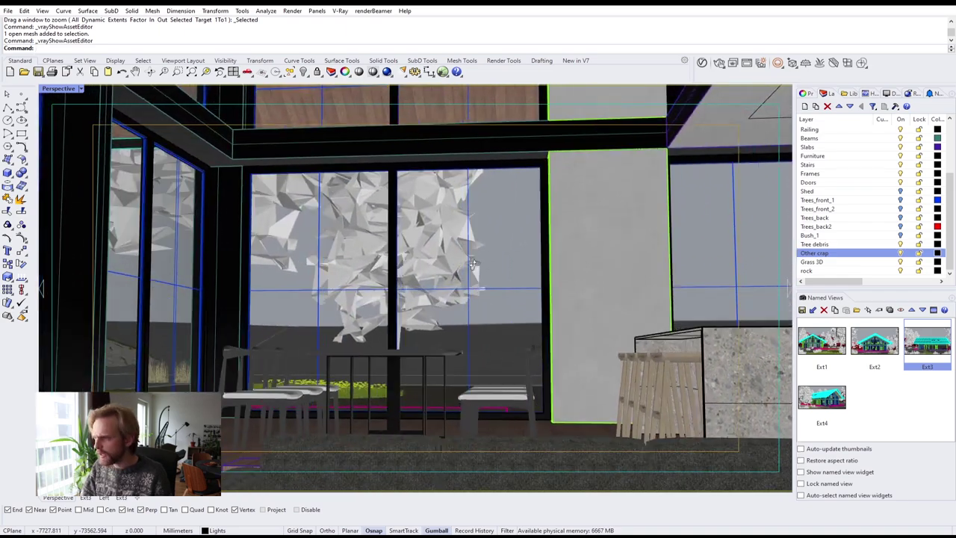
{"action": "scroll", "coordinate": [473, 265], "scroll_direction": "down", "scroll_amount": 2}
{"action": "scroll", "coordinate": [473, 267], "scroll_direction": "down", "scroll_amount": 2}
{"action": "right_click_drag", "start_coordinate": [473, 266], "coordinate": [485, 267]}
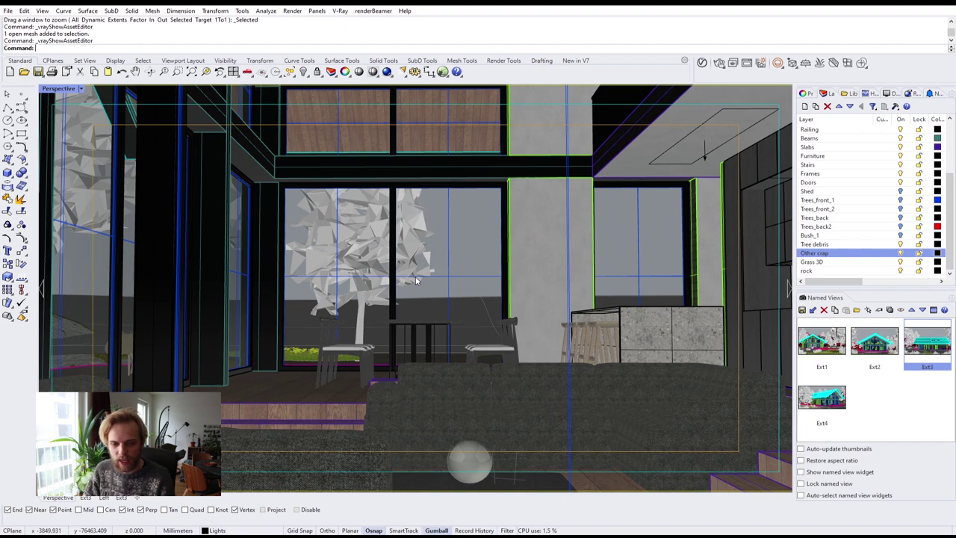
{"action": "scroll", "coordinate": [418, 281], "scroll_direction": "down", "scroll_amount": 2}
{"action": "scroll", "coordinate": [418, 281], "scroll_direction": "up", "scroll_amount": 2}
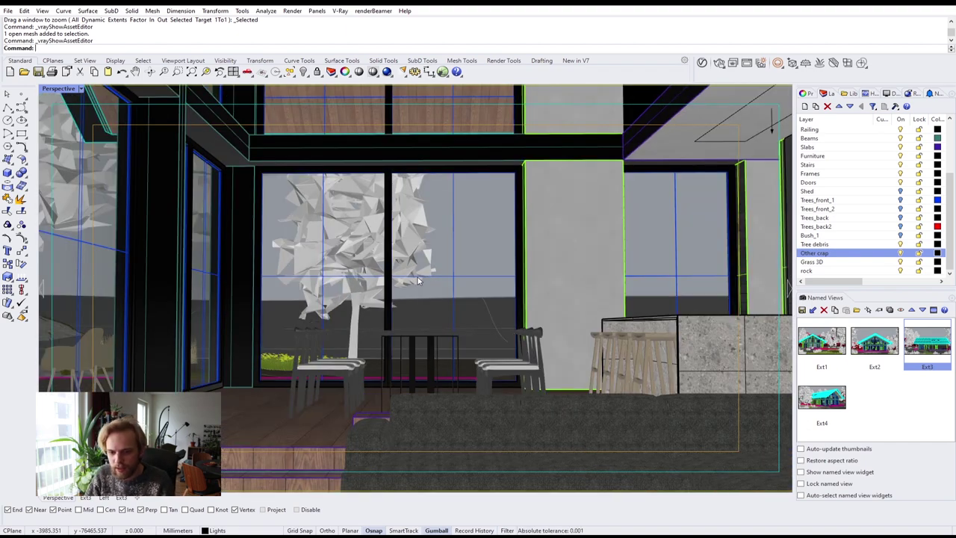
{"action": "mouse_move", "coordinate": [459, 261]}
{"action": "right_mouse_down", "text": "shift"}
{"action": "mouse_move", "coordinate": [459, 297]}
{"action": "mouse_move", "coordinate": [445, 274]}
{"action": "right_mouse_up", "text": "shift"}
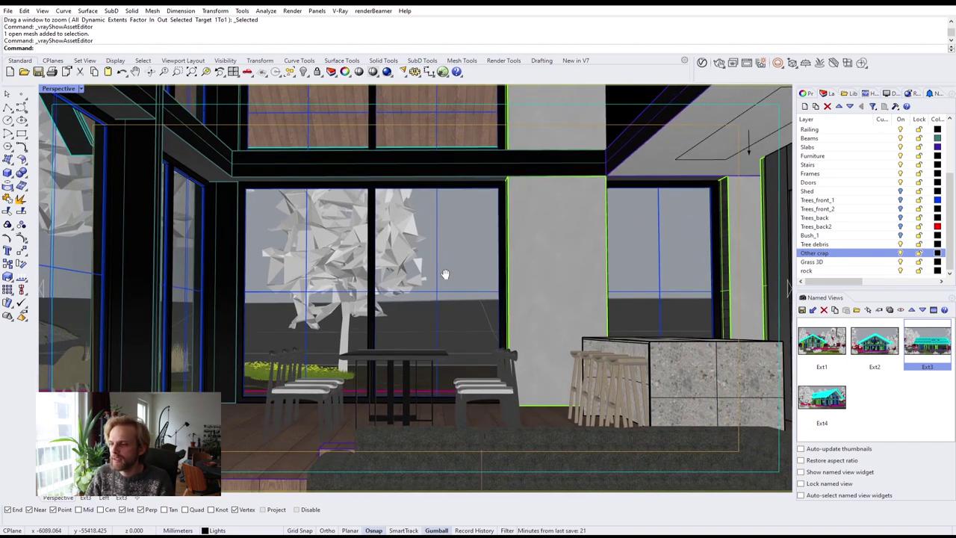
Set the Perspective viewport's camera lens length to 22 mm.
{"action": "left_click", "coordinate": [807, 93]}
{"action": "left_click", "coordinate": [883, 195]}
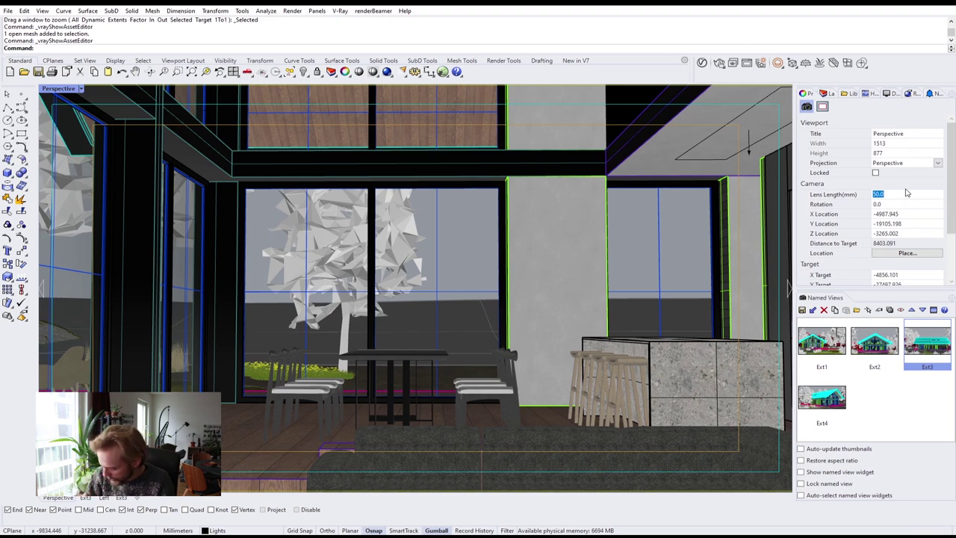
{"action": "key", "text": "Return"}
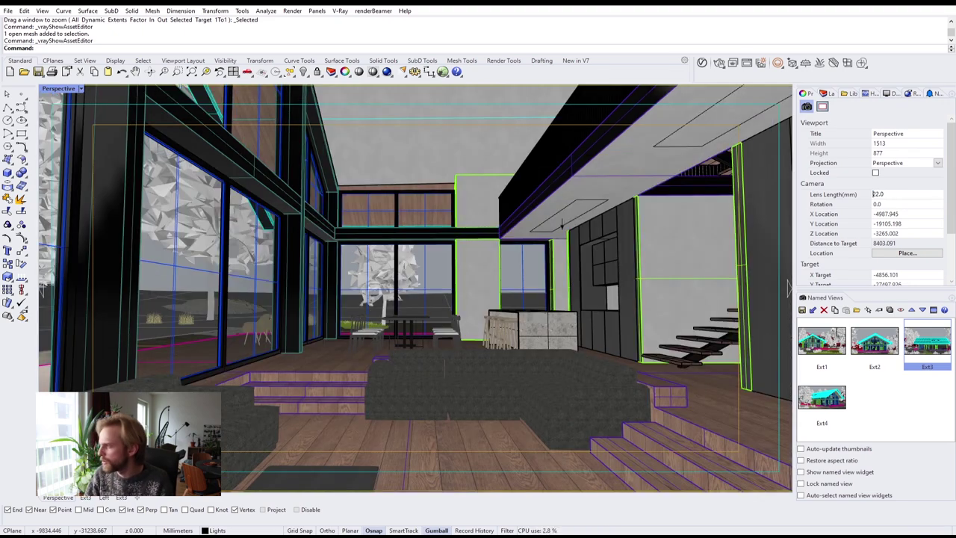
Compose a wide interior view across the sofa and steps towards the dining table, kitchen island and side windows.
{"action": "right_click_drag", "start_coordinate": [556, 227], "coordinate": [505, 302], "text": "shift"}
{"action": "scroll", "coordinate": [498, 303], "scroll_direction": "down", "scroll_amount": 1}
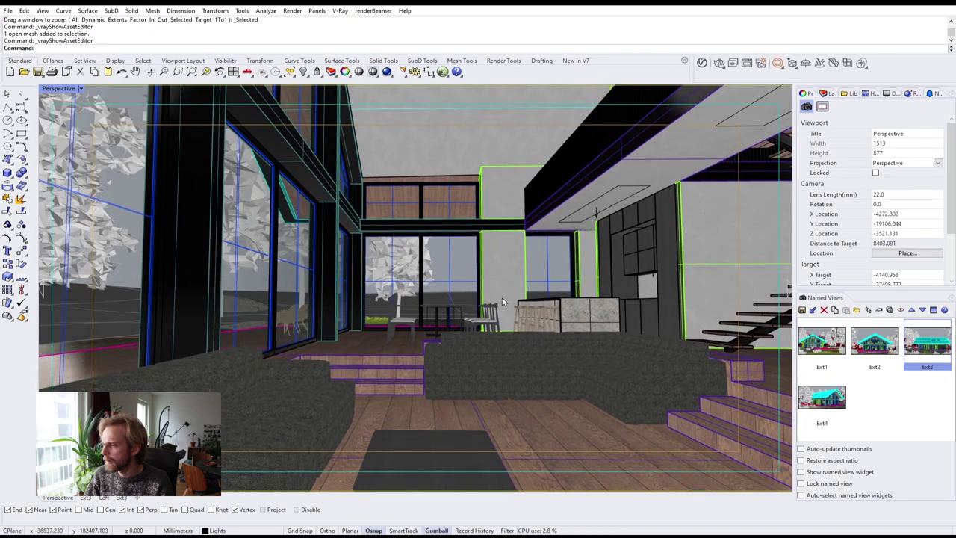
{"action": "right_click_drag", "start_coordinate": [509, 299], "coordinate": [378, 334]}
{"action": "scroll", "coordinate": [279, 301], "scroll_direction": "up", "scroll_amount": 7}
{"action": "right_click_drag", "start_coordinate": [397, 278], "coordinate": [399, 389], "text": "shift"}
{"action": "right_click_drag", "start_coordinate": [399, 389], "coordinate": [410, 280]}
{"action": "scroll", "coordinate": [388, 360], "scroll_direction": "up", "scroll_amount": 9}
{"action": "scroll", "coordinate": [410, 280], "scroll_direction": "down", "scroll_amount": 2}
{"action": "mouse_move", "coordinate": [403, 318]}
{"action": "right_mouse_down", "text": "shift"}
{"action": "mouse_move", "coordinate": [425, 320]}
{"action": "mouse_move", "coordinate": [415, 303]}
{"action": "right_mouse_up", "text": "shift"}
{"action": "right_click_drag", "start_coordinate": [361, 320], "coordinate": [623, 342]}
{"action": "scroll", "coordinate": [623, 342], "scroll_direction": "down", "scroll_amount": 6}
{"action": "right_click_drag", "start_coordinate": [477, 352], "coordinate": [465, 320]}
{"action": "scroll", "coordinate": [491, 341], "scroll_direction": "down", "scroll_amount": 4}
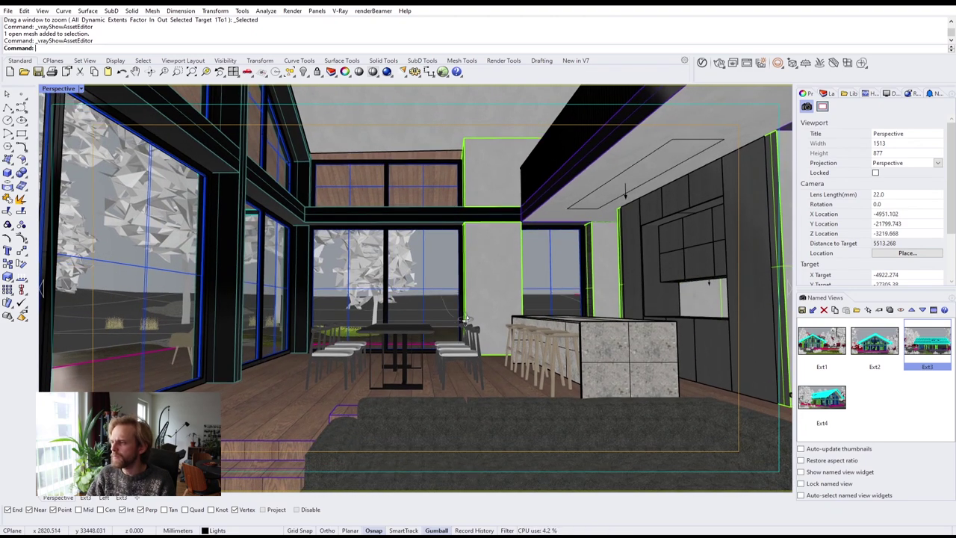
{"action": "scroll", "coordinate": [465, 319], "scroll_direction": "down", "scroll_amount": 1}
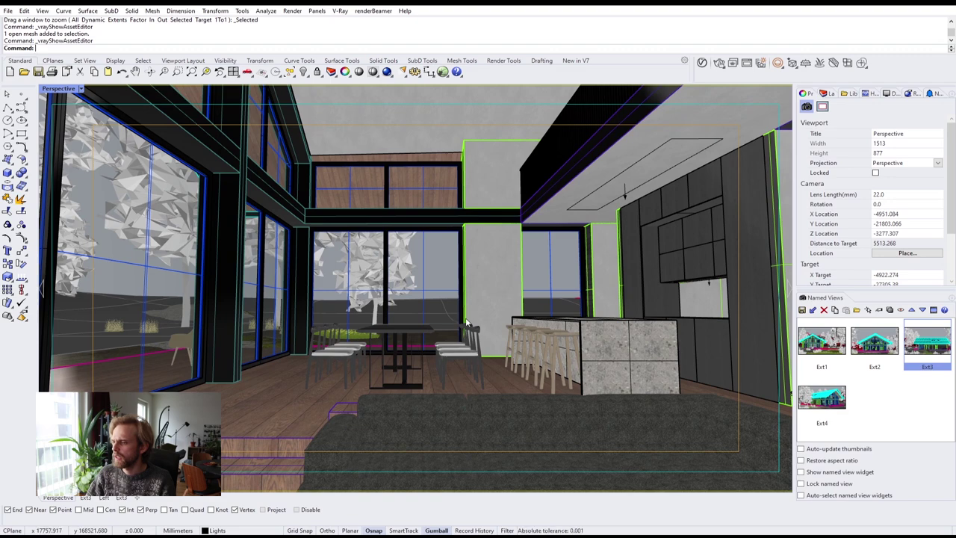
{"action": "scroll", "coordinate": [462, 326], "scroll_direction": "down", "scroll_amount": 2}
{"action": "right_click_drag", "start_coordinate": [461, 326], "coordinate": [513, 334], "text": "shift"}
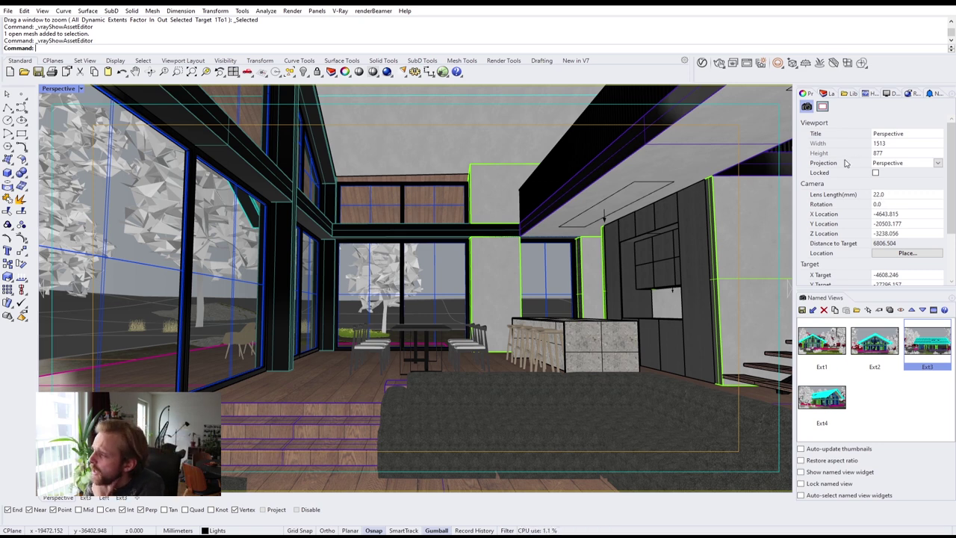
Switch the viewport projection to Two Point Perspective and shift the view to recentre the sofa and dining area.
{"action": "left_click", "coordinate": [939, 164]}
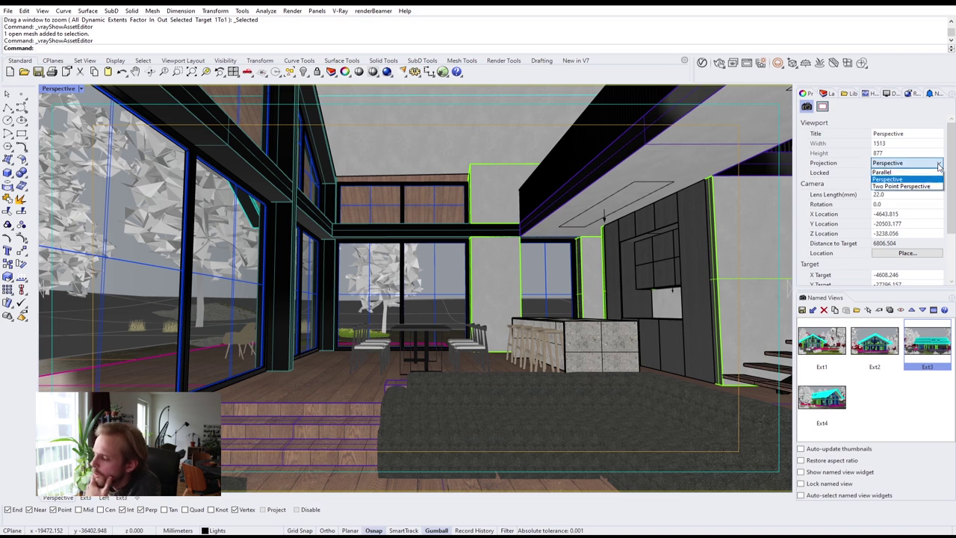
{"action": "left_click", "coordinate": [902, 186]}
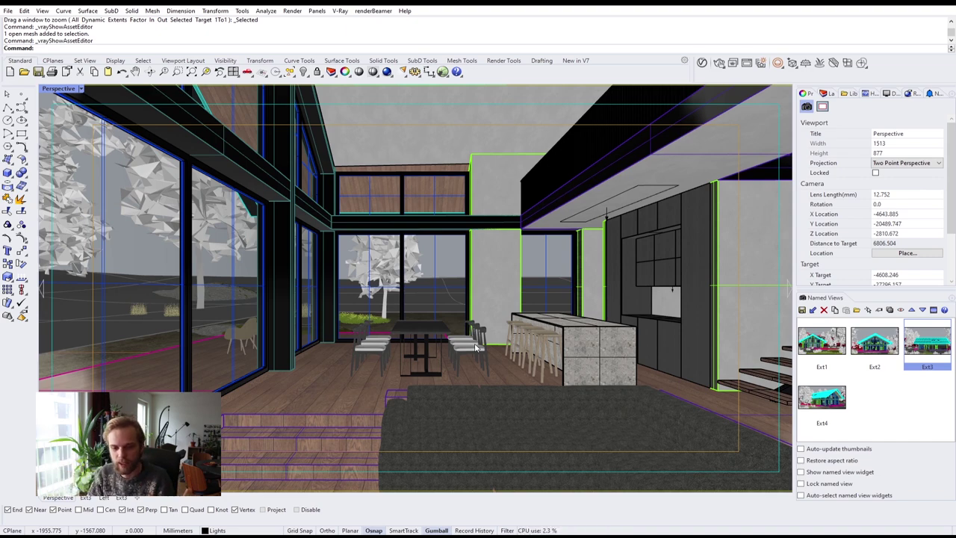
{"action": "right_click_drag", "start_coordinate": [485, 386], "coordinate": [523, 363], "text": "shift"}
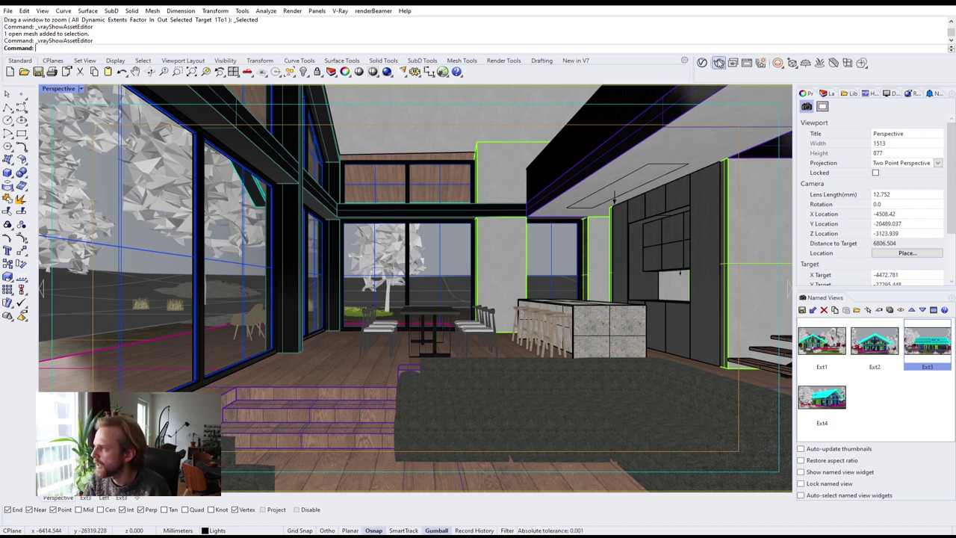
Run an interactive V-Ray render of the interior view and review the render settings and the image in the frame buffer.
{"action": "left_click", "coordinate": [719, 63]}
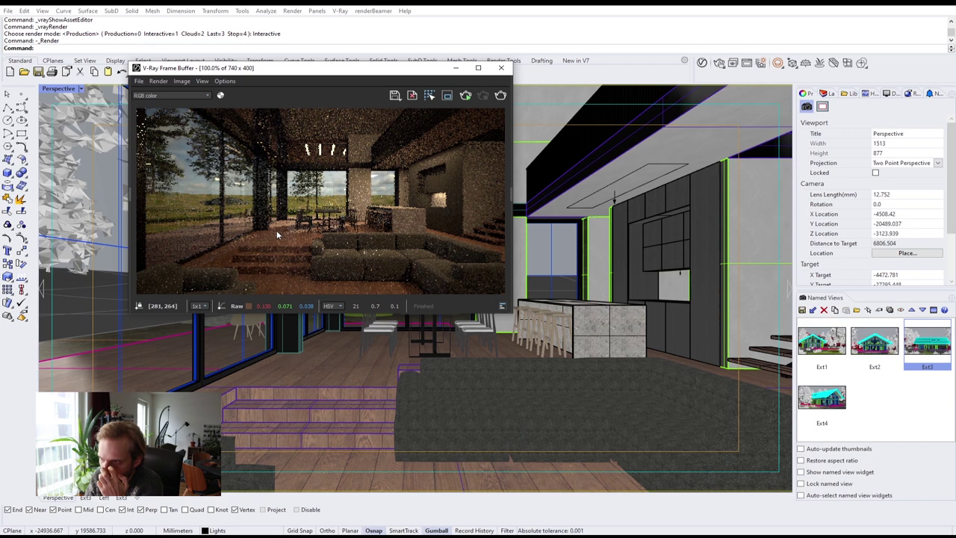
{"action": "left_click", "coordinate": [501, 68]}
{"action": "left_click", "coordinate": [703, 63]}
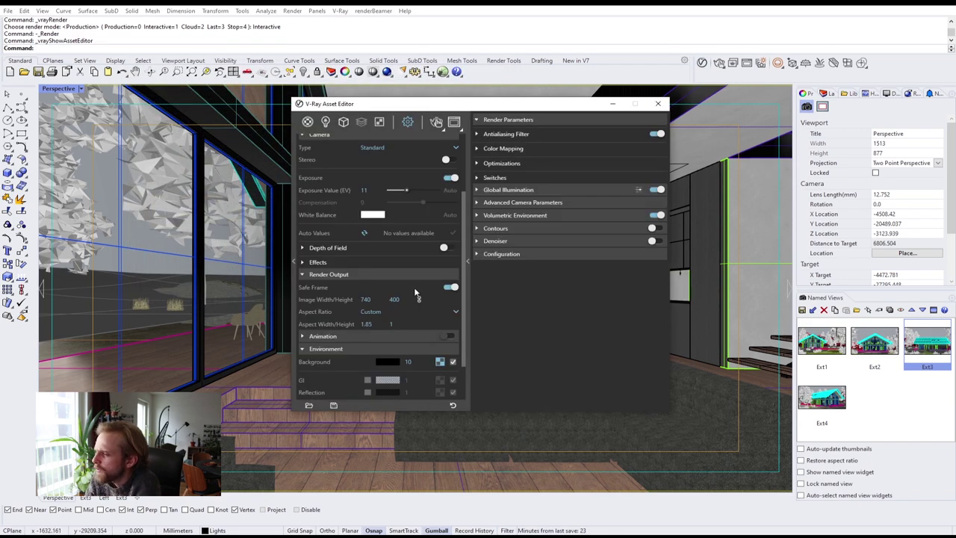
{"action": "left_click_drag", "start_coordinate": [461, 103], "coordinate": [376, 108]}
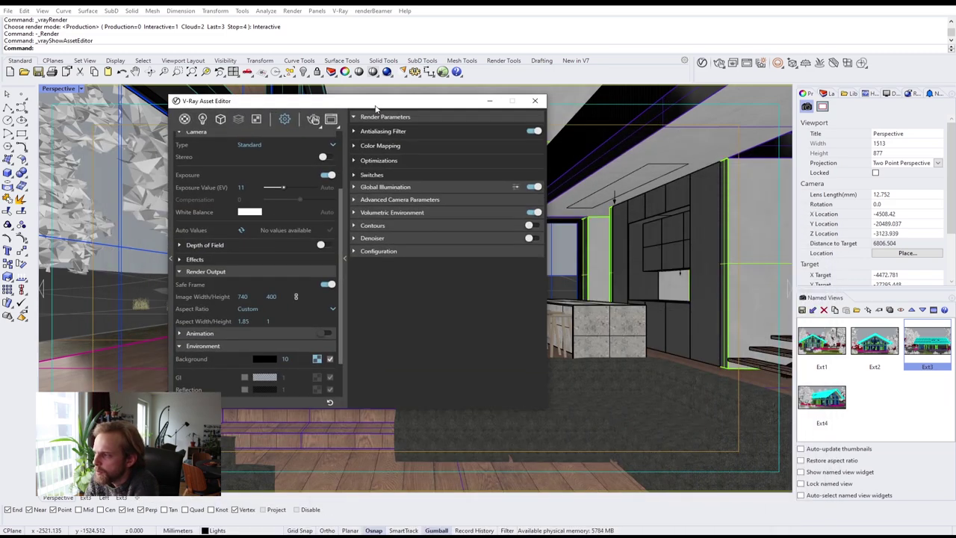
{"action": "left_click", "coordinate": [535, 100]}
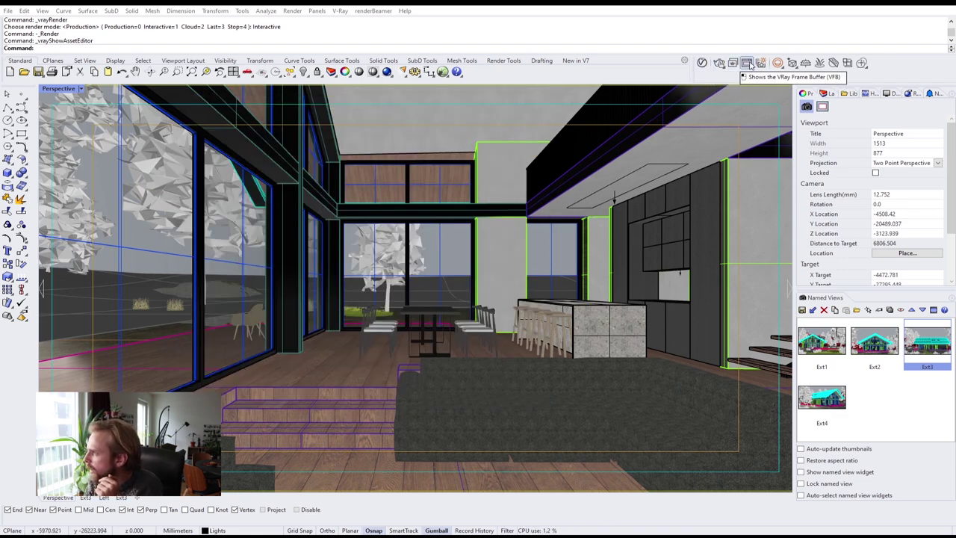
{"action": "left_click", "coordinate": [747, 64]}
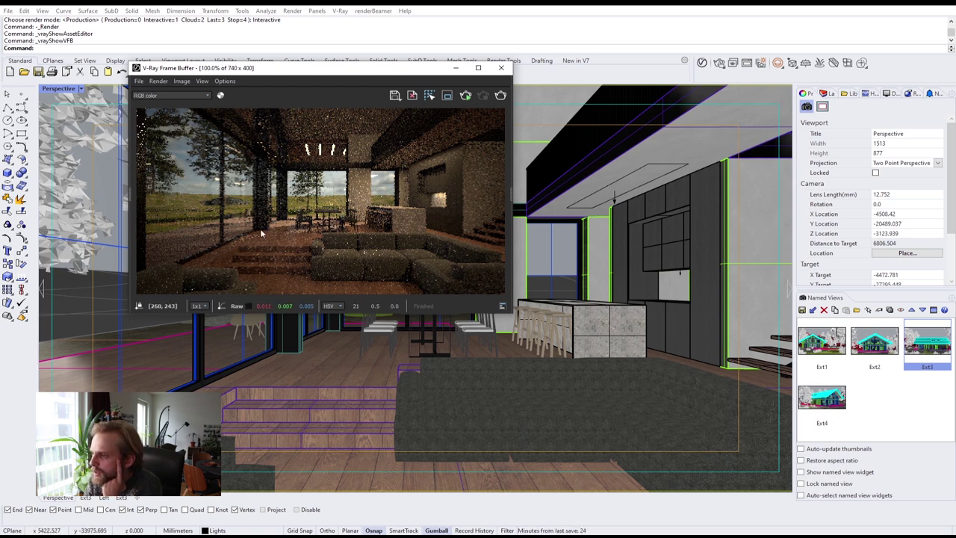
{"action": "left_click_drag", "start_coordinate": [316, 72], "coordinate": [334, 184]}
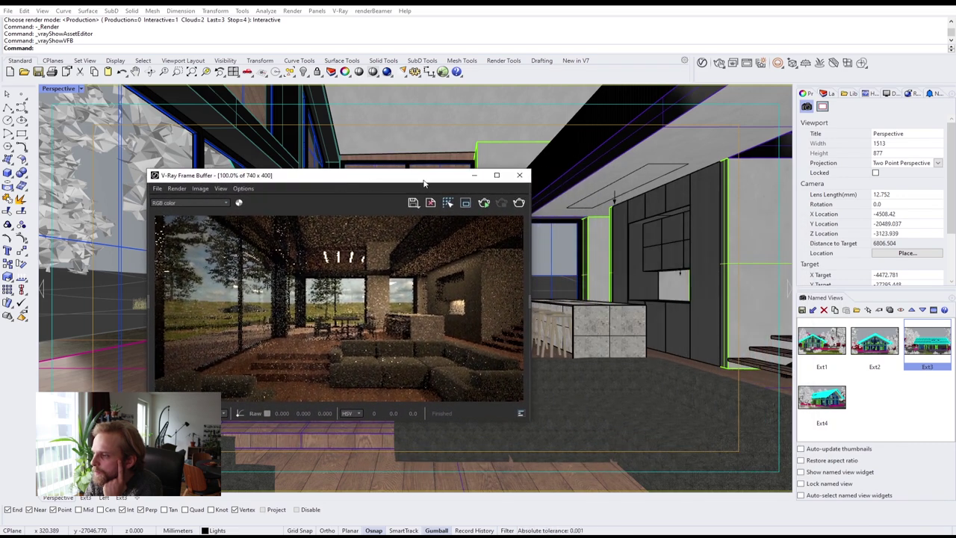
{"action": "left_click", "coordinate": [520, 175]}
Set the camera lens length to 18 mm and pull the view back to include the sofa and steps.
{"action": "left_click", "coordinate": [902, 194]}
{"action": "type", "text": "1"}
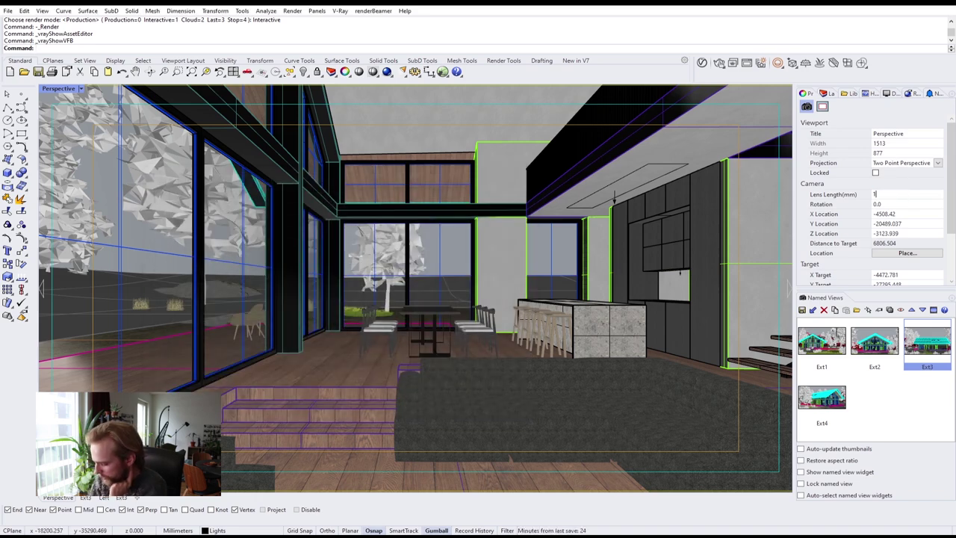
{"action": "type", "text": "8"}
{"action": "key", "text": "Return"}
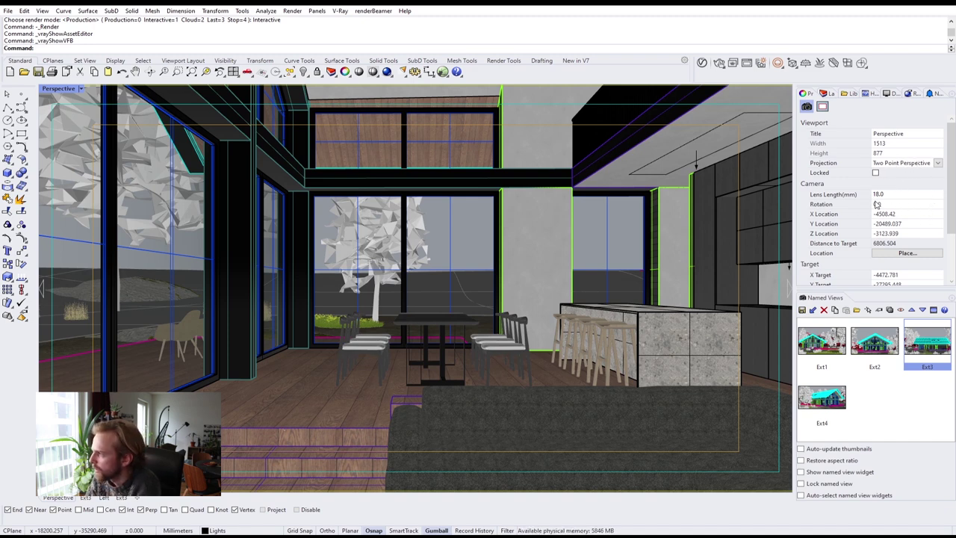
{"action": "scroll", "coordinate": [443, 281], "scroll_direction": "down", "scroll_amount": 2}
{"action": "right_click_drag", "start_coordinate": [443, 280], "coordinate": [435, 297], "text": "shift"}
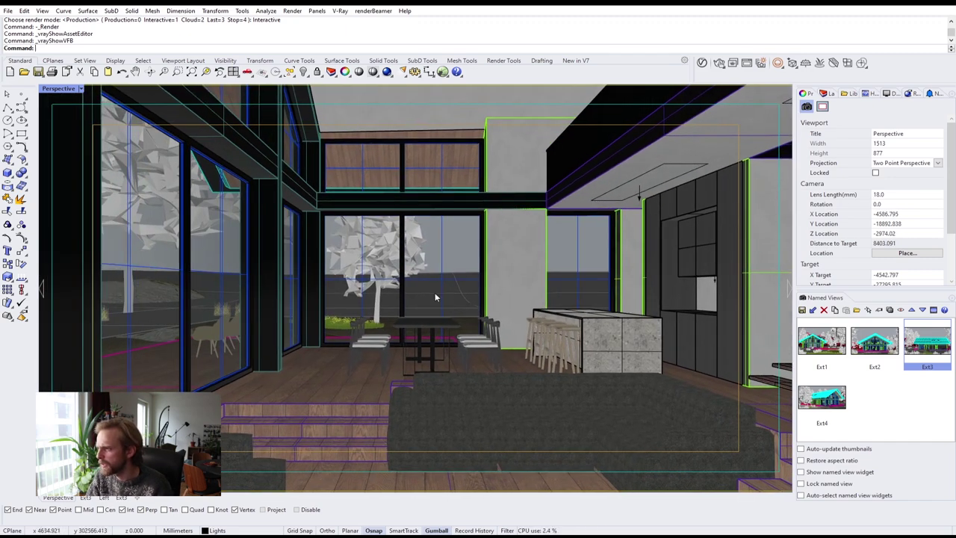
Start an interactive V-Ray render of the 18 mm view, stop it and review the image in the frame buffer.
{"action": "left_click", "coordinate": [719, 63]}
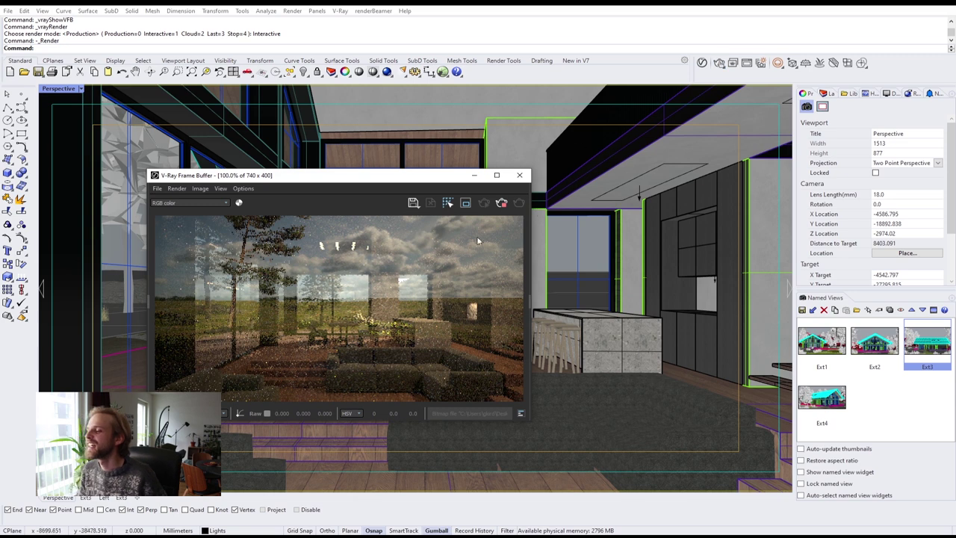
{"action": "left_click", "coordinate": [498, 202]}
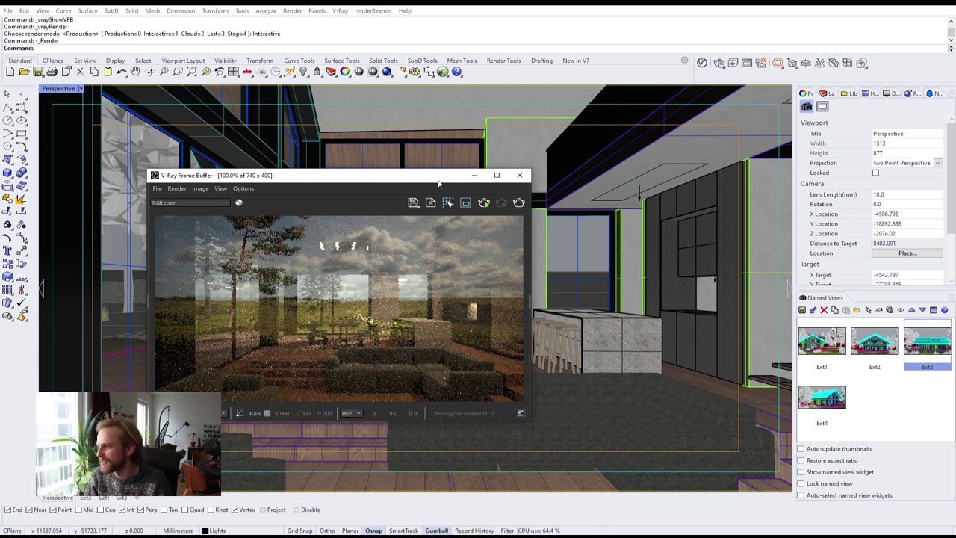
{"action": "left_click_drag", "start_coordinate": [419, 184], "coordinate": [505, 186]}
{"action": "left_click", "coordinate": [604, 177]}
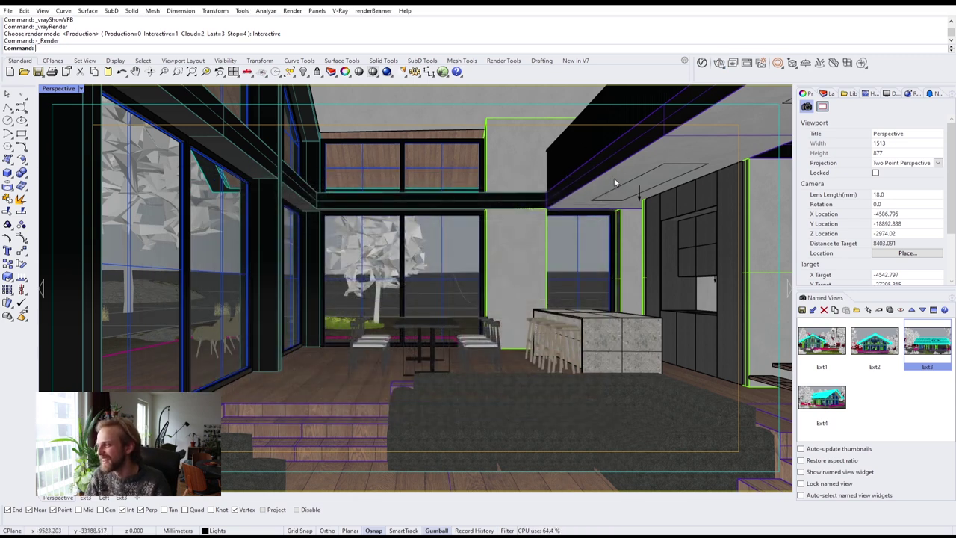
{"action": "left_click", "coordinate": [745, 63]}
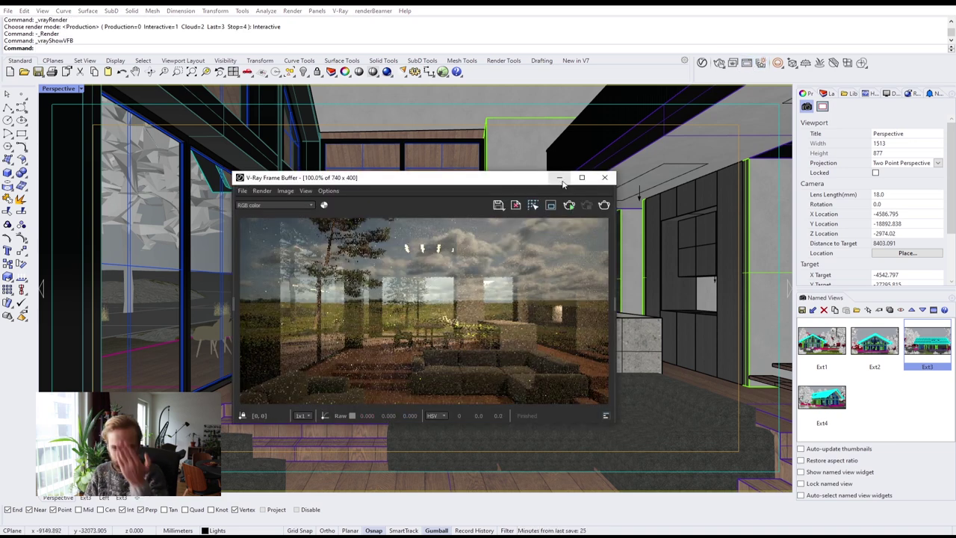
{"action": "left_click", "coordinate": [604, 177]}
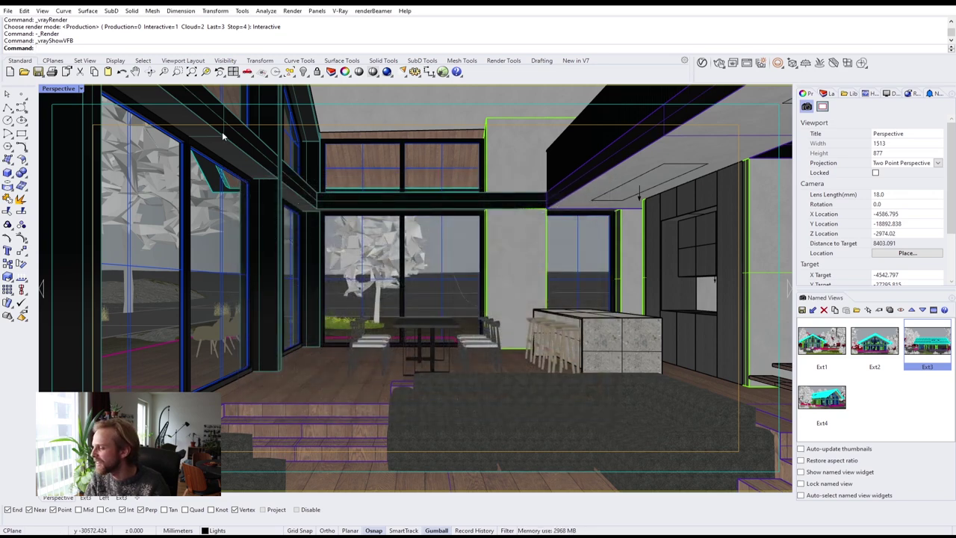
Move the camera slightly closer to the dining area with dynamic zoom.
{"action": "left_click", "coordinate": [177, 72]}
{"action": "left_click_drag", "start_coordinate": [399, 268], "coordinate": [404, 264]}
{"action": "key", "text": "Escape"}
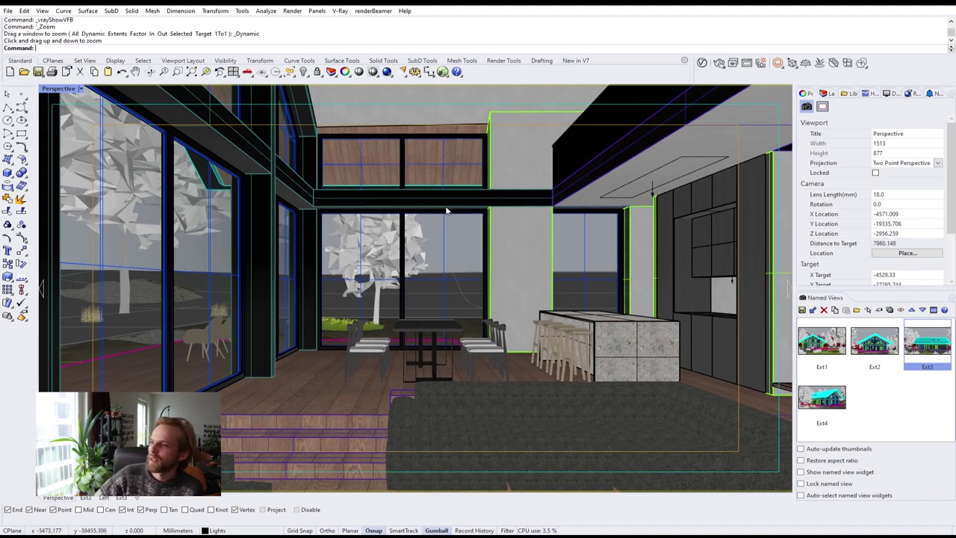
Reframe the two-point-perspective interior view so the dining area, kitchen island, sofa and steps sit within the safe frame.
{"action": "right_click_drag", "start_coordinate": [411, 227], "coordinate": [460, 211]}
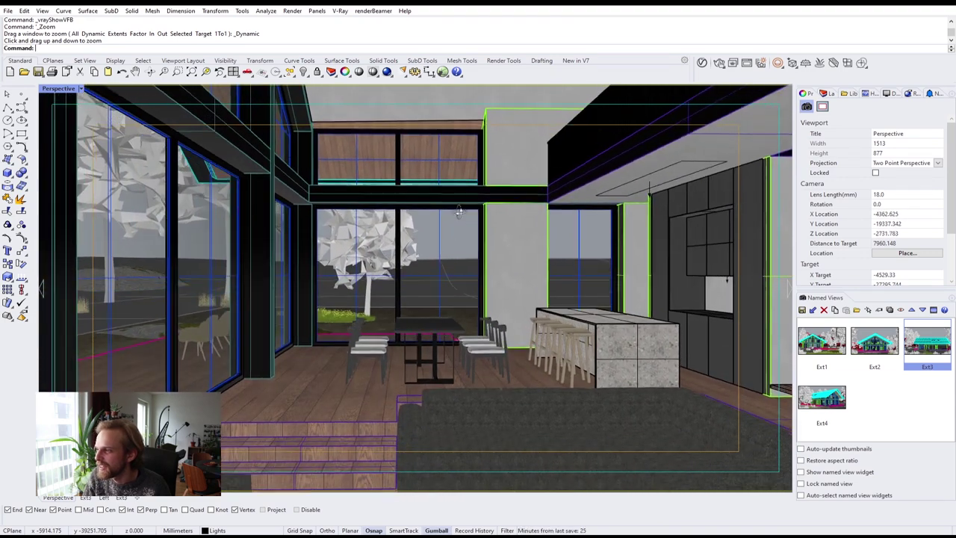
{"action": "right_click_drag", "start_coordinate": [495, 247], "coordinate": [476, 252], "text": "shift"}
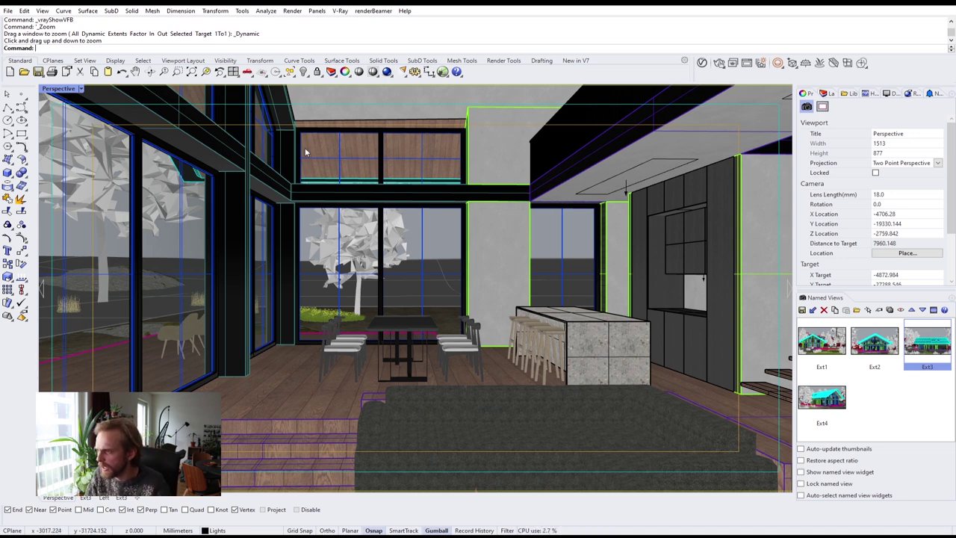
{"action": "left_click", "coordinate": [344, 109]}
{"action": "left_click", "coordinate": [397, 143]}
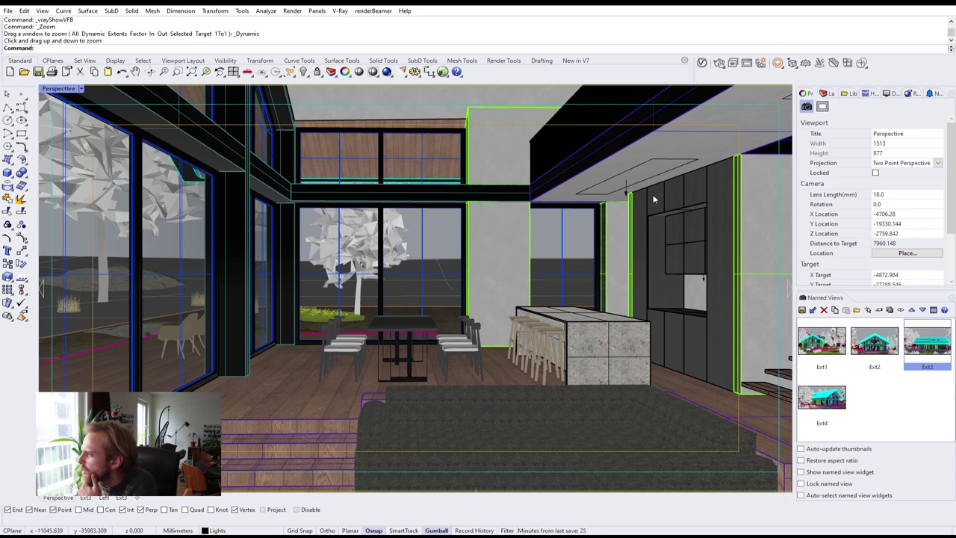
{"action": "left_click", "coordinate": [701, 63]}
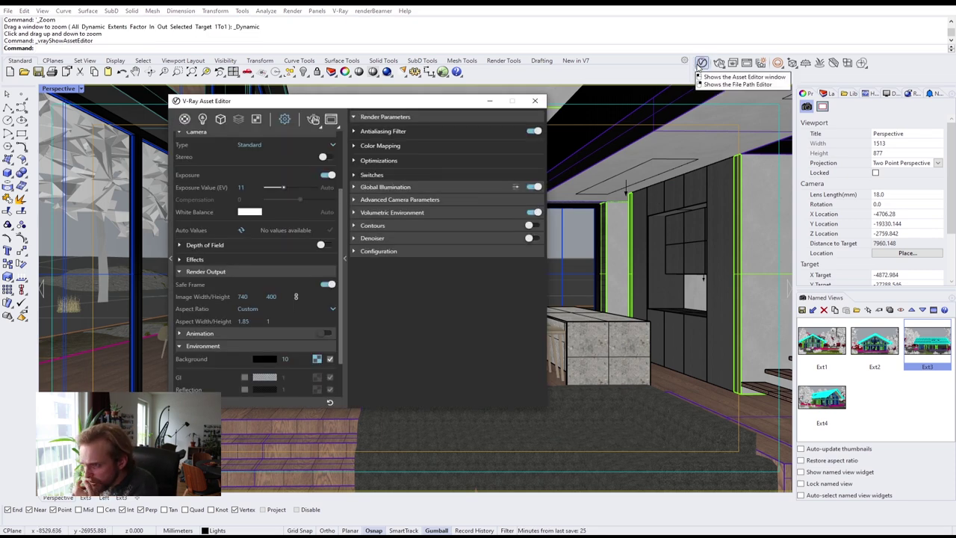
{"action": "left_click", "coordinate": [535, 100]}
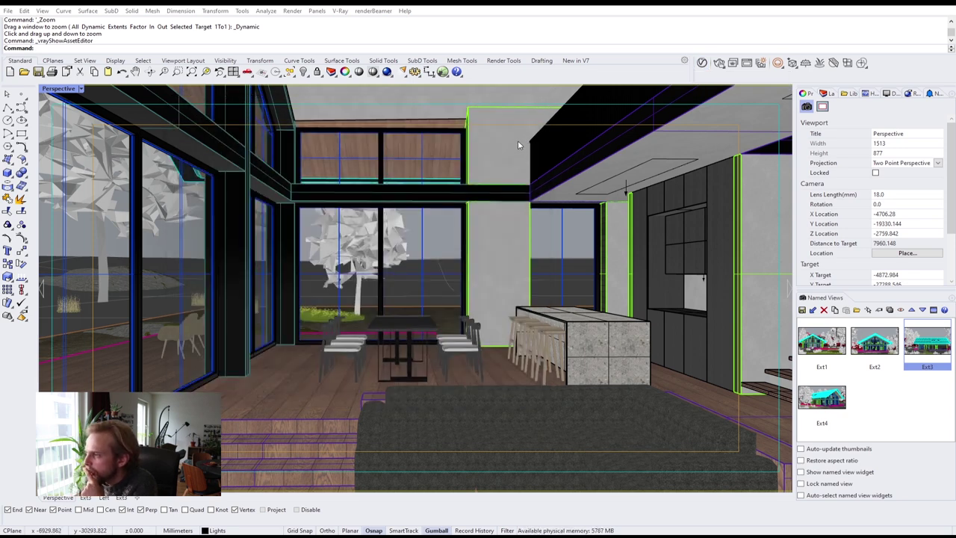
Save the current interior viewport as a named view called Int1.
{"action": "left_click", "coordinate": [802, 309]}
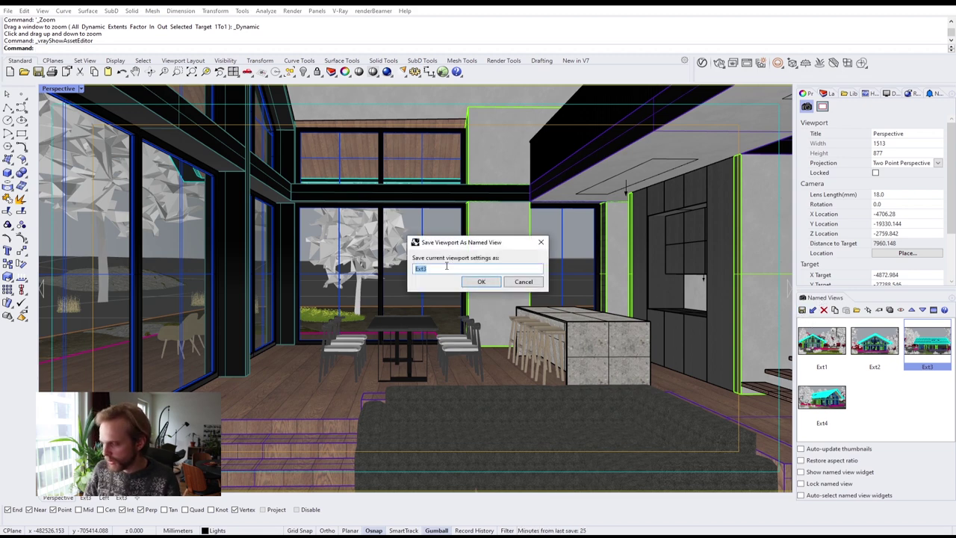
{"action": "type", "text": "Int"}
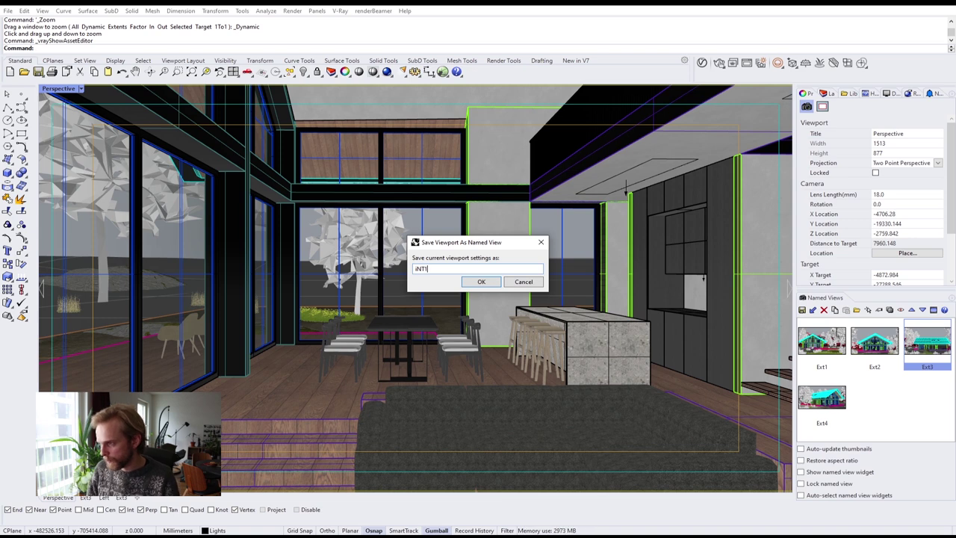
{"action": "key", "text": "BackSpace"}
{"action": "key", "text": "BackSpace"}
{"action": "key", "text": "BackSpace"}
{"action": "type", "text": "IN"}
{"action": "key", "text": "BackSpace"}
{"action": "key", "text": "BackSpace"}
{"action": "type", "text": "Int1"}
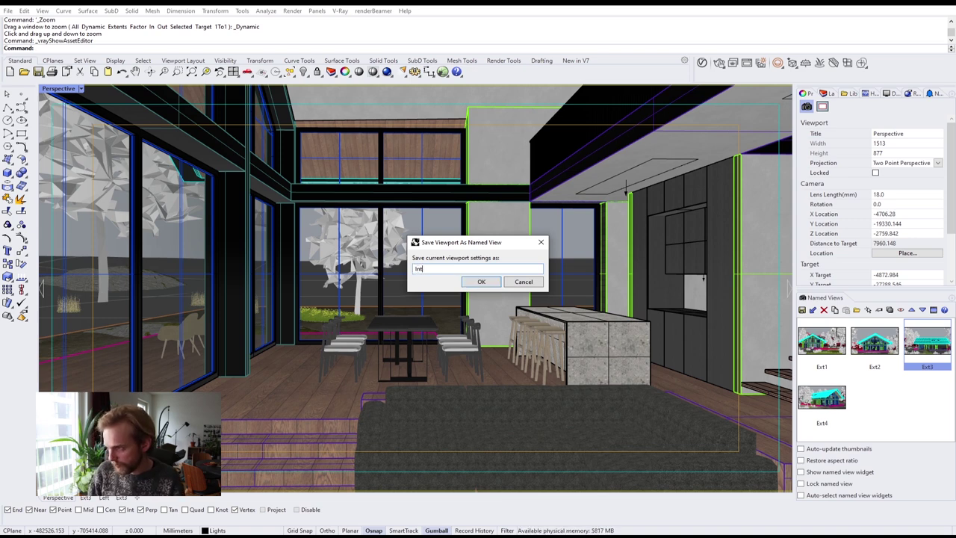
{"action": "left_click", "coordinate": [475, 281]}
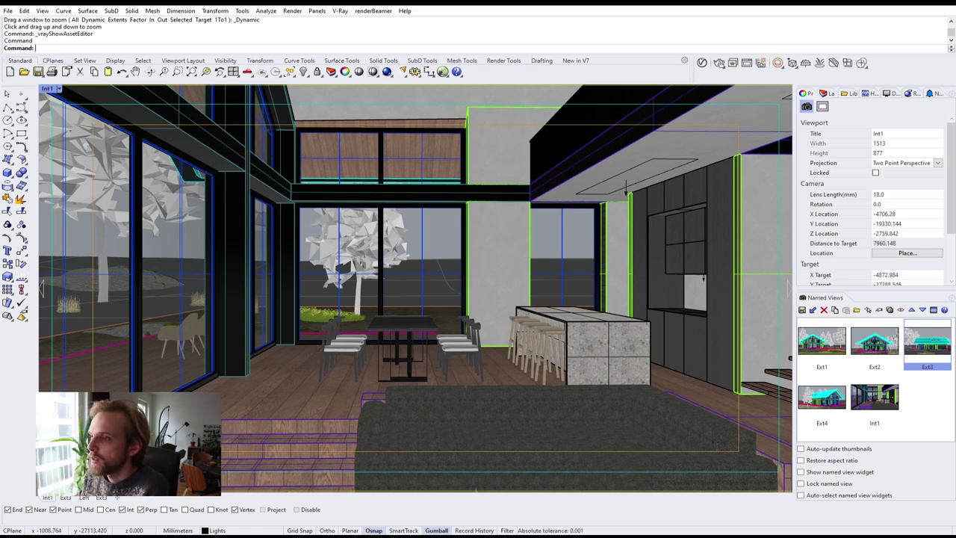
Save a copy of the model as Jazminu_3D_clean_0215_int in the Jazminu46_3D folder.
{"action": "left_click", "coordinate": [8, 11]}
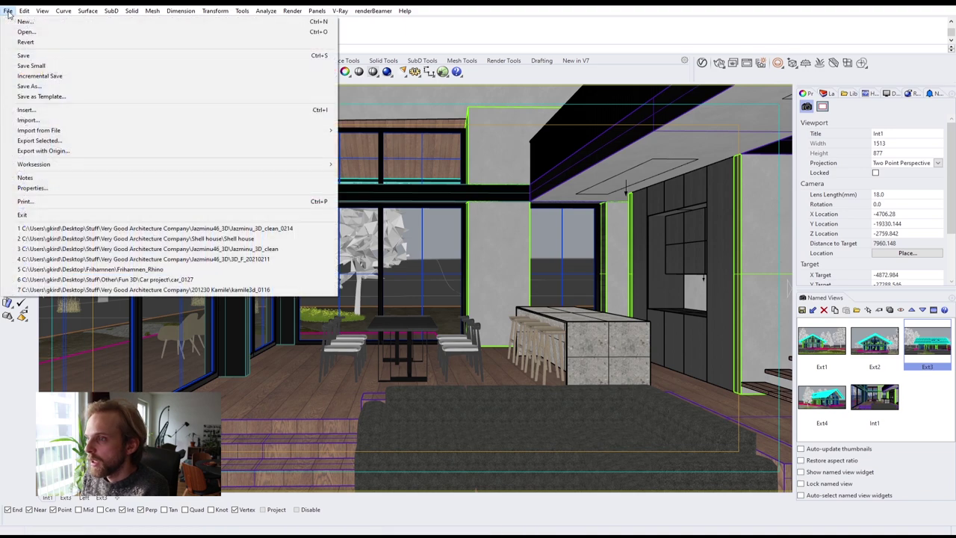
{"action": "left_click", "coordinate": [66, 86]}
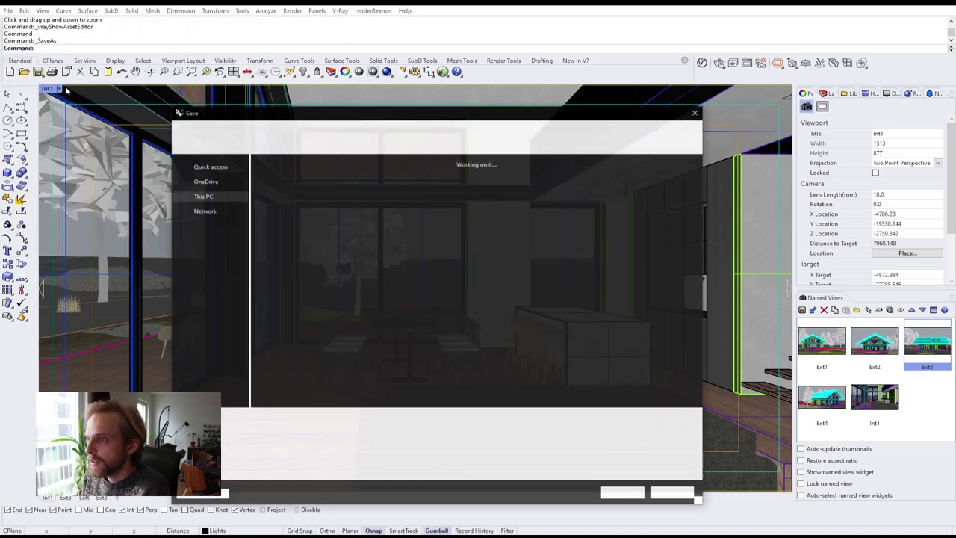
{"action": "left_click", "coordinate": [266, 419]}
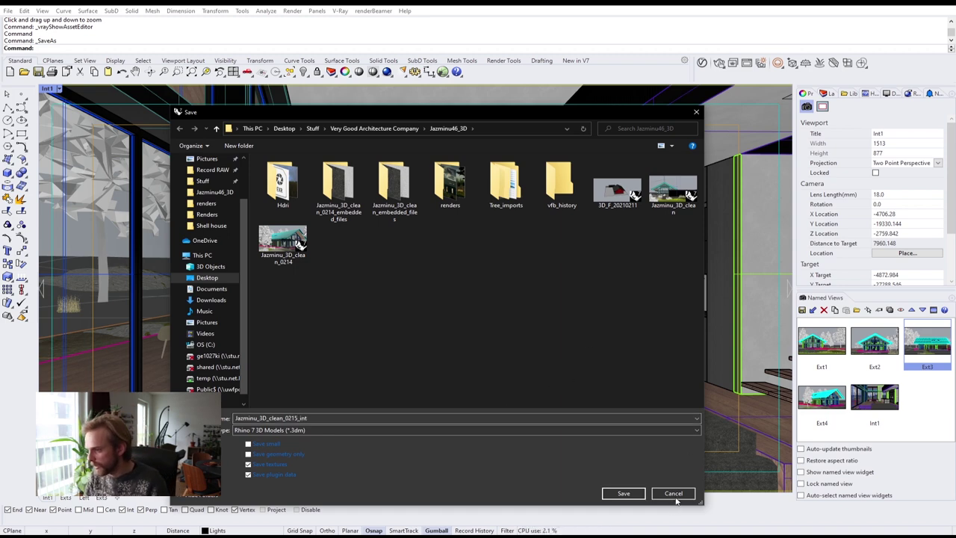
{"action": "left_click", "coordinate": [627, 493]}
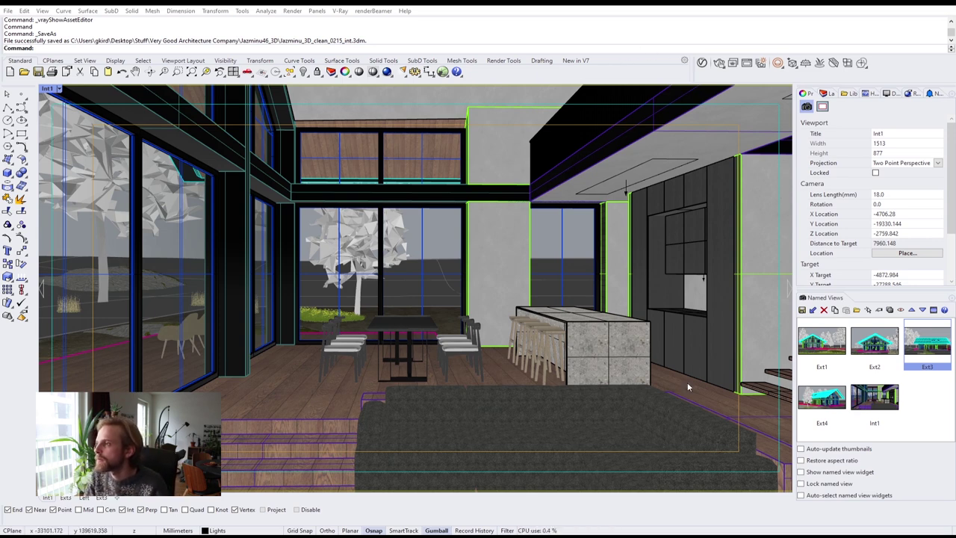
{"action": "left_click", "coordinate": [912, 405]}
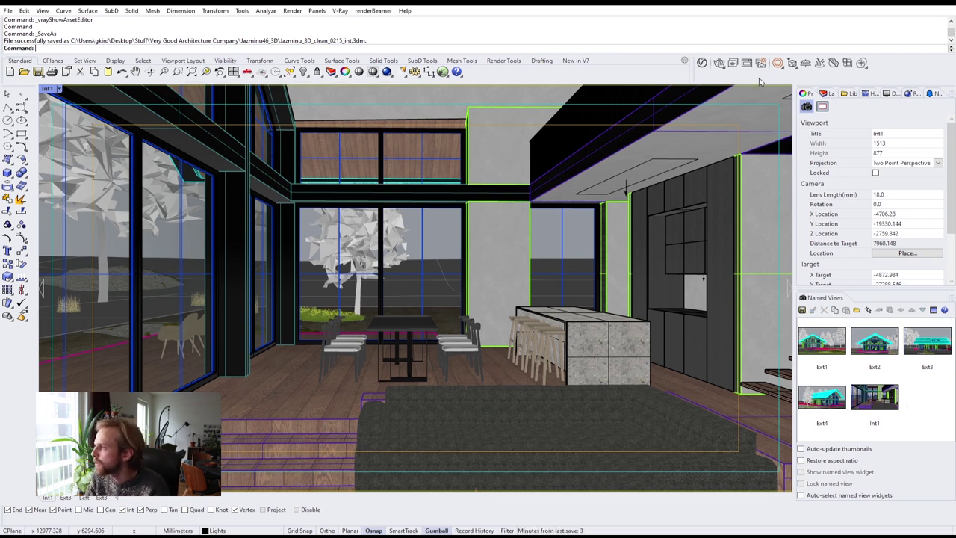
Delete the first Rectangle Light and the Omni Light from the V-Ray scene lights.
{"action": "left_click", "coordinate": [702, 63]}
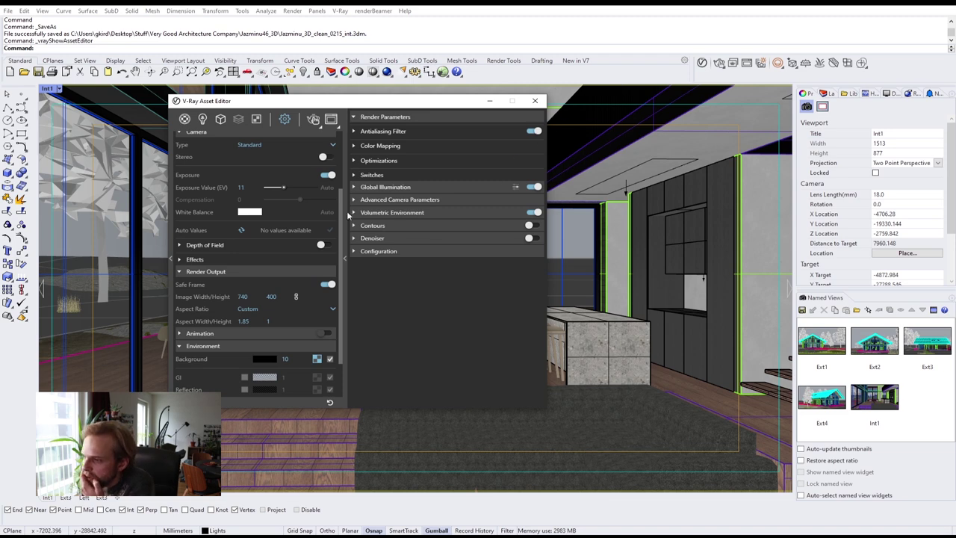
{"action": "left_click", "coordinate": [206, 124]}
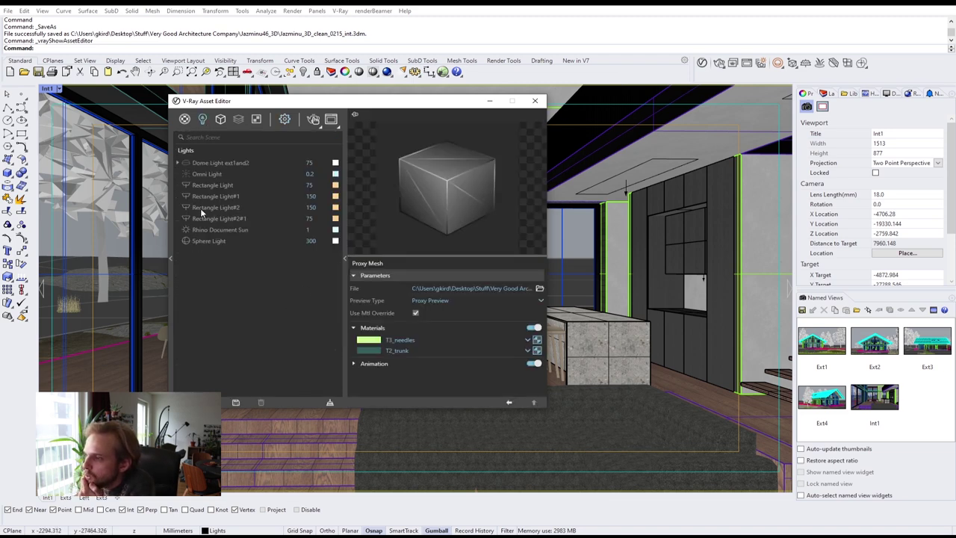
{"action": "left_click", "coordinate": [213, 184]}
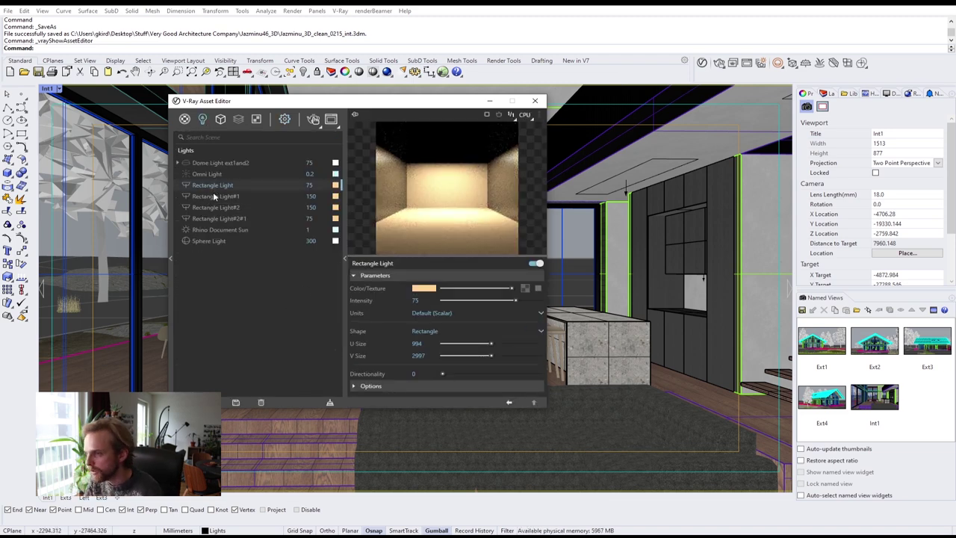
{"action": "key", "text": "Delete"}
{"action": "left_click", "coordinate": [474, 266]}
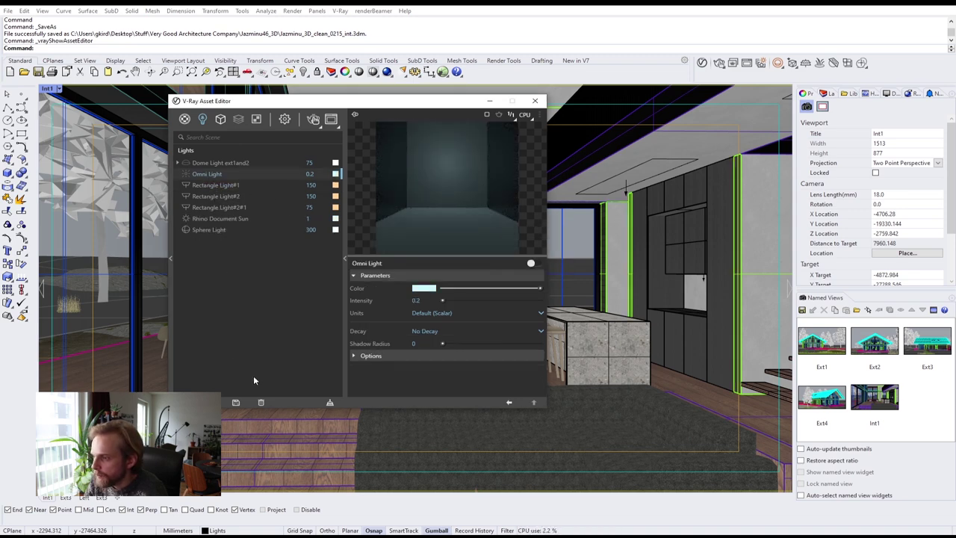
{"action": "left_click", "coordinate": [261, 402]}
{"action": "left_click", "coordinate": [498, 271]}
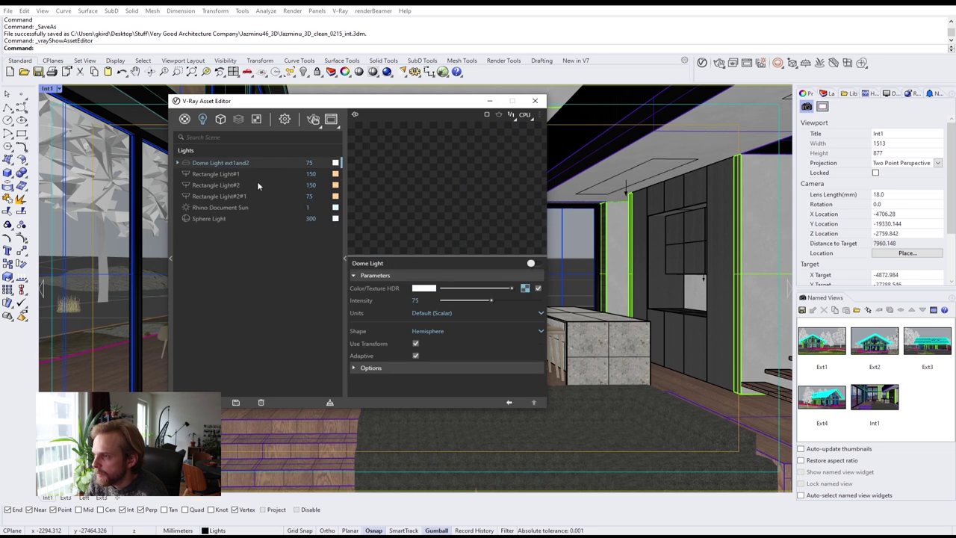
Delete Rectangle Light#1 and Rectangle Light#2 from the V-Ray scene lights.
{"action": "left_click", "coordinate": [239, 180]}
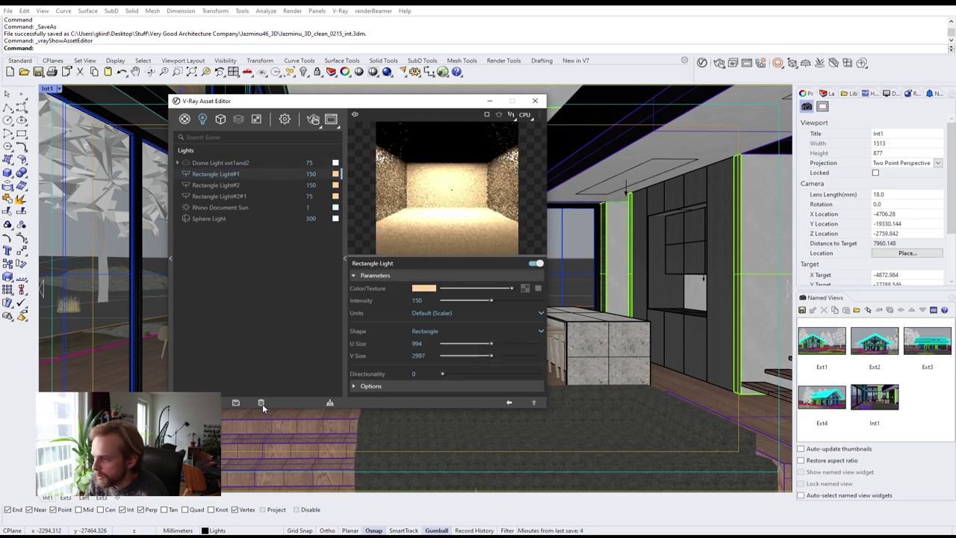
{"action": "left_click", "coordinate": [261, 402]}
{"action": "left_click", "coordinate": [504, 270]}
{"action": "left_click", "coordinate": [244, 173]}
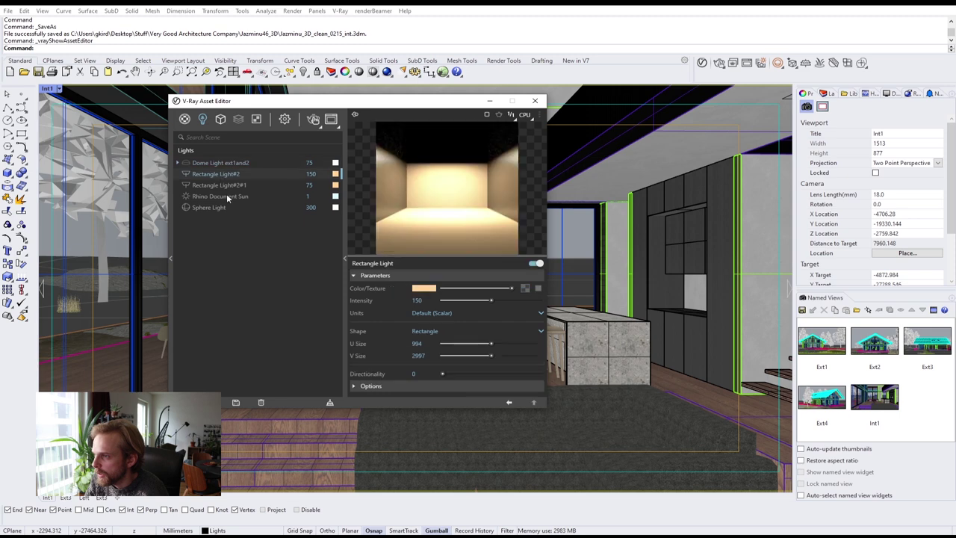
{"action": "left_click", "coordinate": [261, 403]}
{"action": "left_click", "coordinate": [504, 270]}
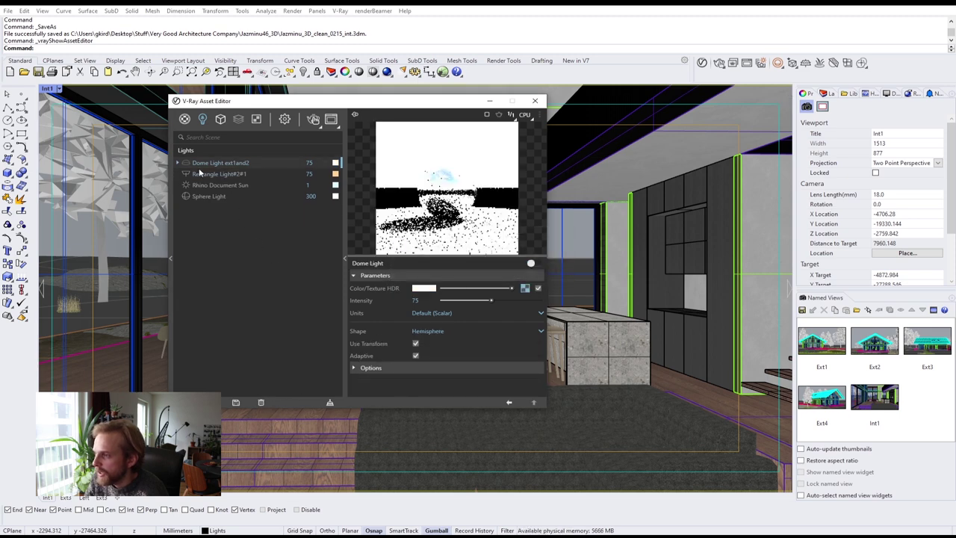
Delete the ext1and2 dome light, Rectangle Light#2#1 and the Sphere Light, leaving only the Rhino Document Sun.
{"action": "left_click", "coordinate": [261, 403]}
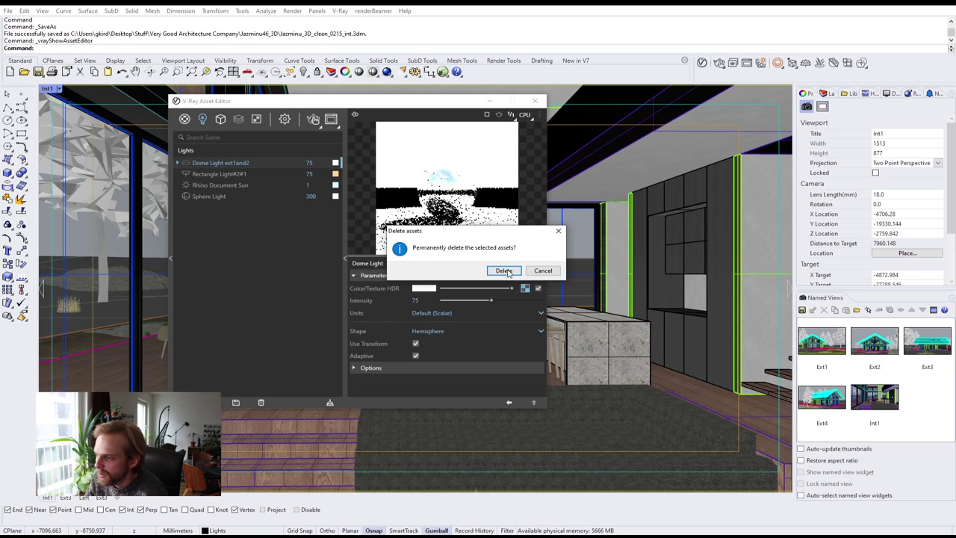
{"action": "left_click", "coordinate": [505, 270]}
{"action": "left_click", "coordinate": [261, 403]}
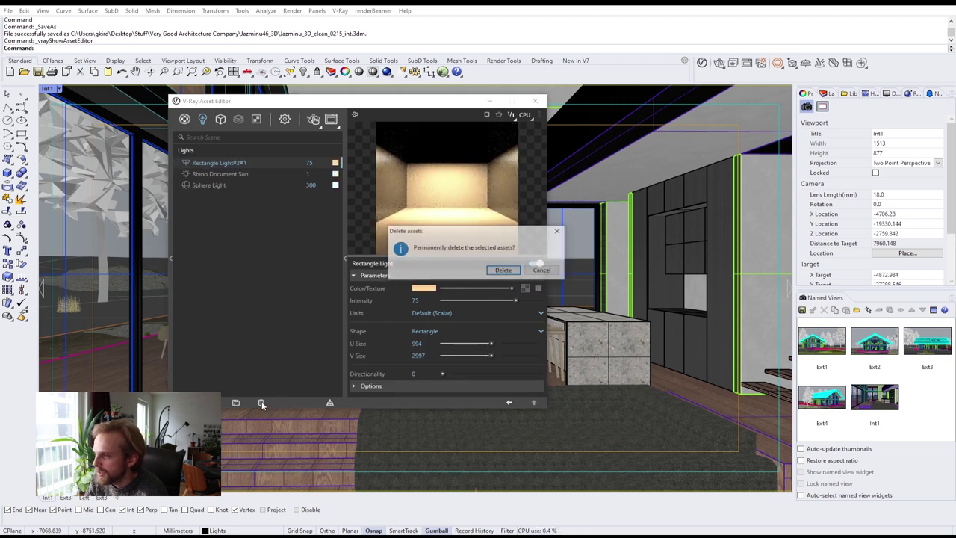
{"action": "left_click", "coordinate": [503, 270]}
{"action": "left_click", "coordinate": [206, 173]}
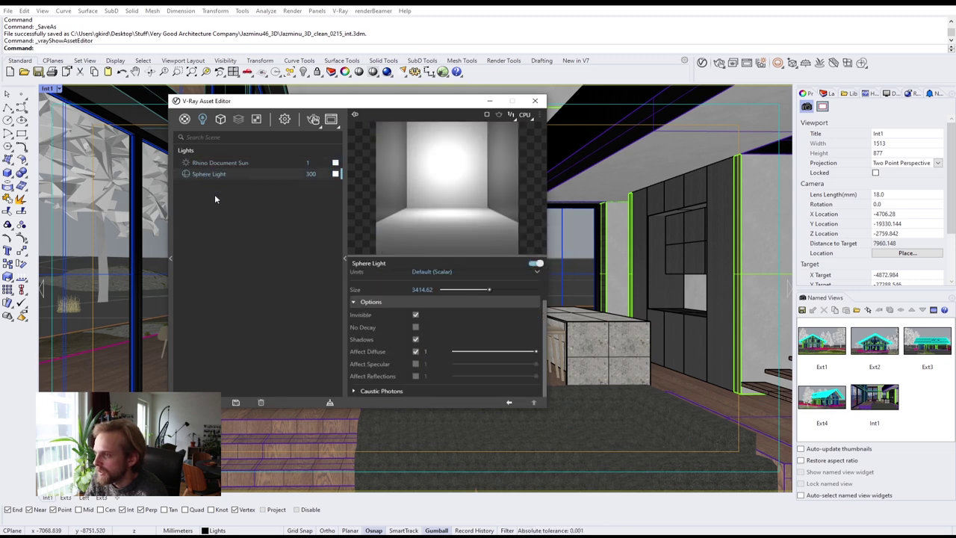
{"action": "left_click", "coordinate": [261, 402]}
{"action": "left_click", "coordinate": [503, 269]}
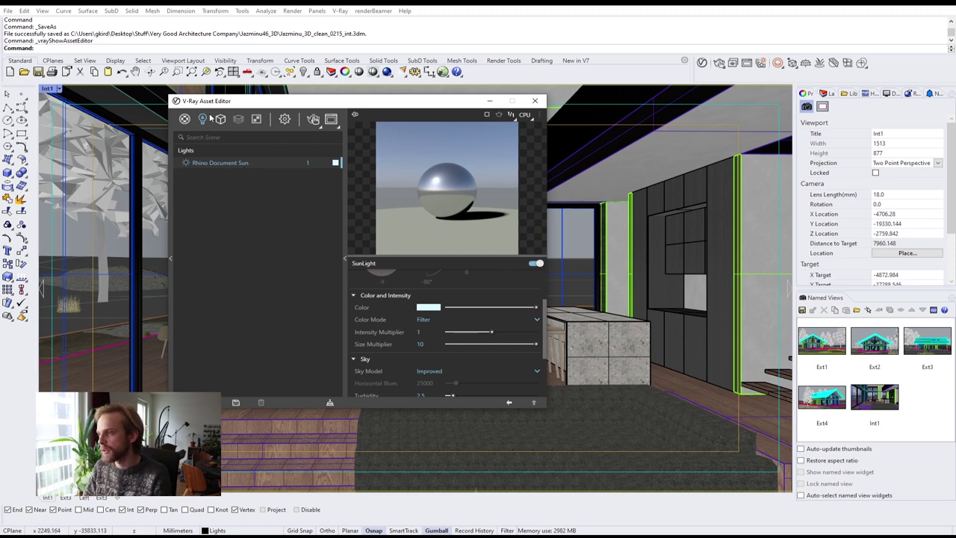
Check the switches in the V-Ray render settings and start an interactive render of the Int1 view.
{"action": "left_click", "coordinate": [535, 100]}
{"action": "left_click", "coordinate": [718, 64]}
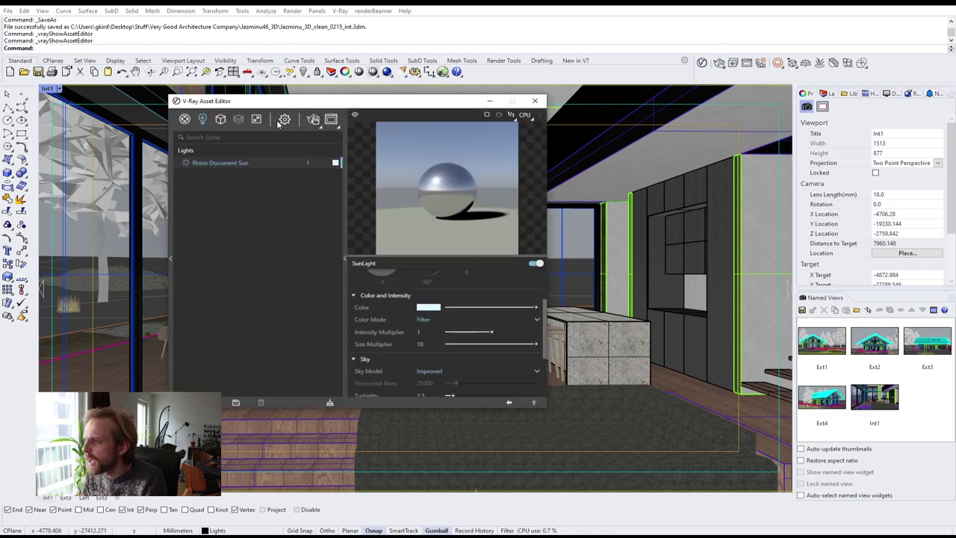
{"action": "left_click", "coordinate": [283, 120]}
{"action": "left_click", "coordinate": [372, 175]}
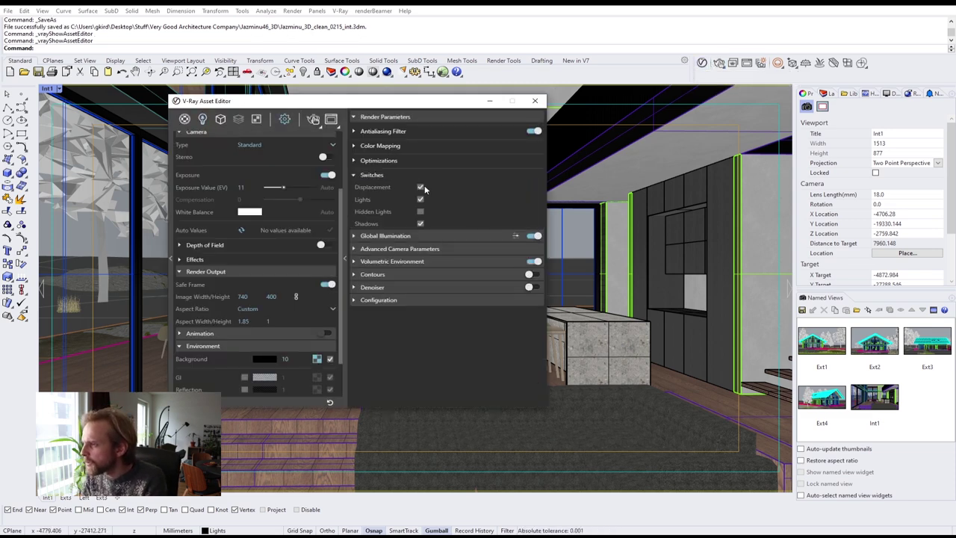
{"action": "left_click", "coordinate": [363, 174]}
{"action": "left_click", "coordinate": [312, 121]}
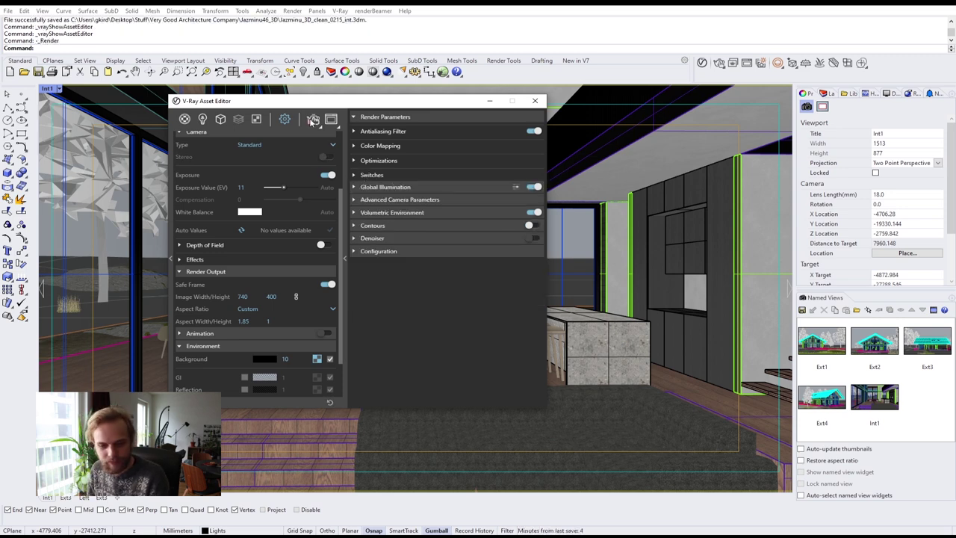
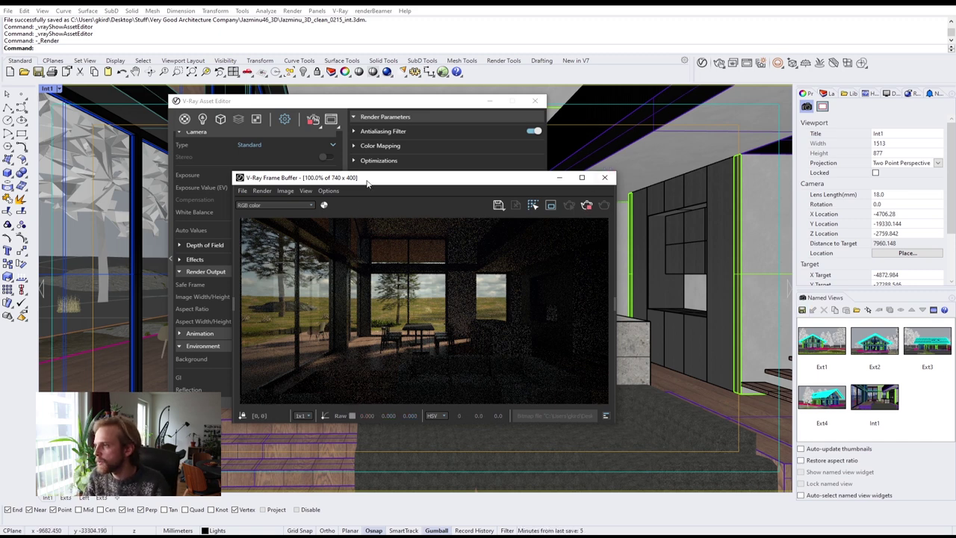
Arrange the asset editor and frame buffer so both are visible, and set the camera exposure value to 8.
{"action": "left_click_drag", "start_coordinate": [367, 183], "coordinate": [670, 162]}
{"action": "left_click_drag", "start_coordinate": [430, 107], "coordinate": [347, 107]}
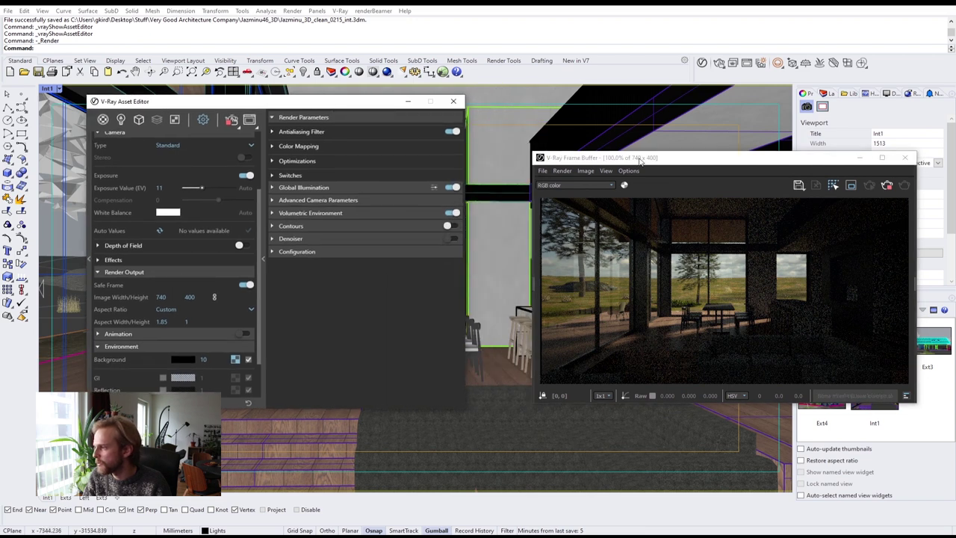
{"action": "left_click_drag", "start_coordinate": [676, 168], "coordinate": [521, 171]}
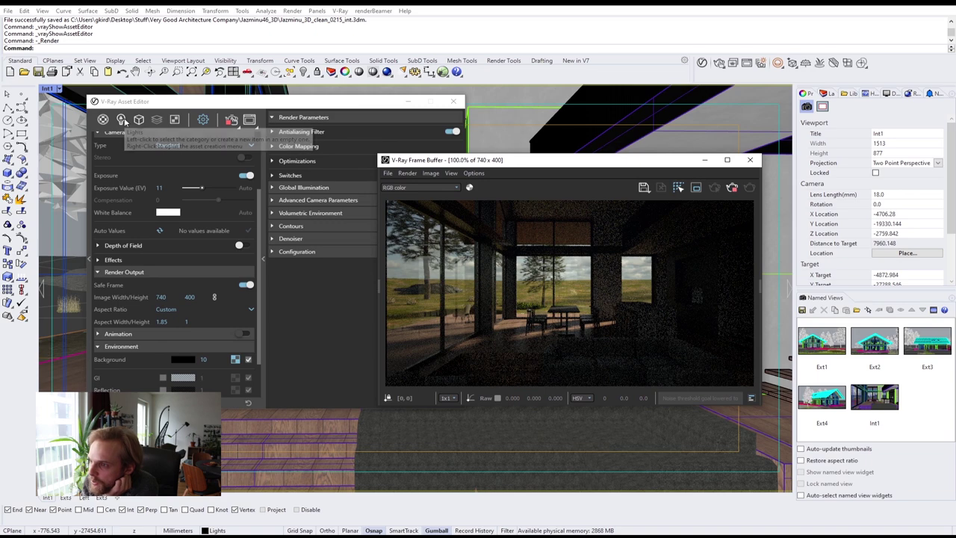
{"action": "left_click", "coordinate": [157, 188]}
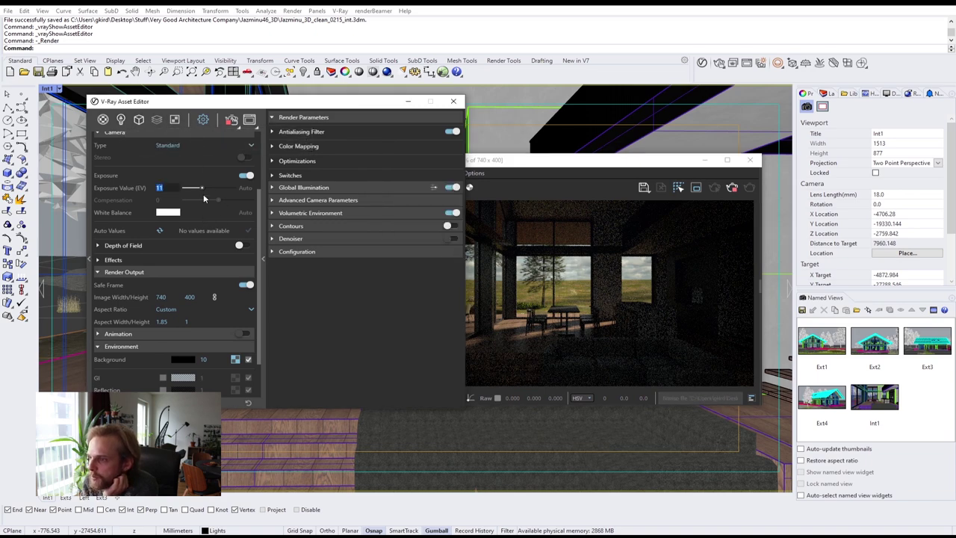
{"action": "type", "text": "8"}
{"action": "key", "text": "Return"}
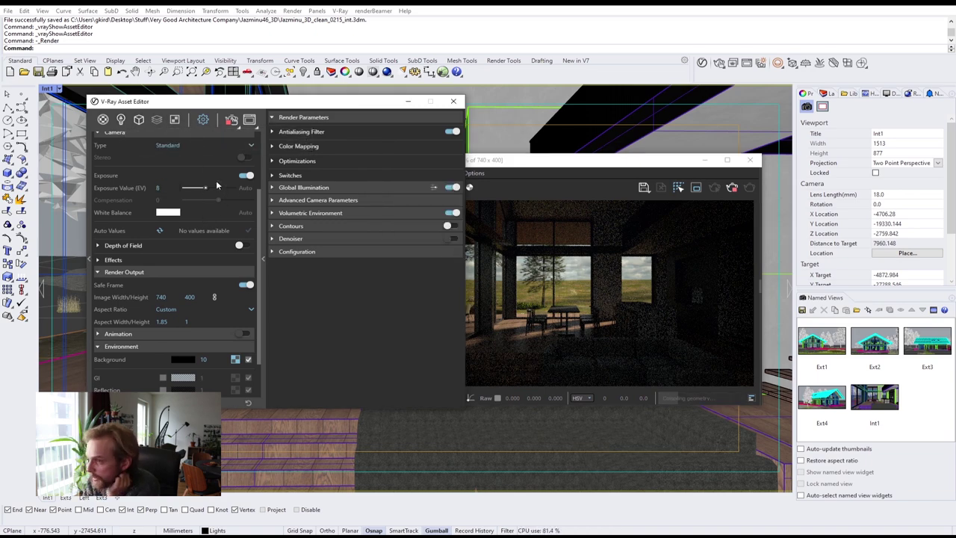
{"action": "left_click_drag", "start_coordinate": [549, 165], "coordinate": [476, 160]}
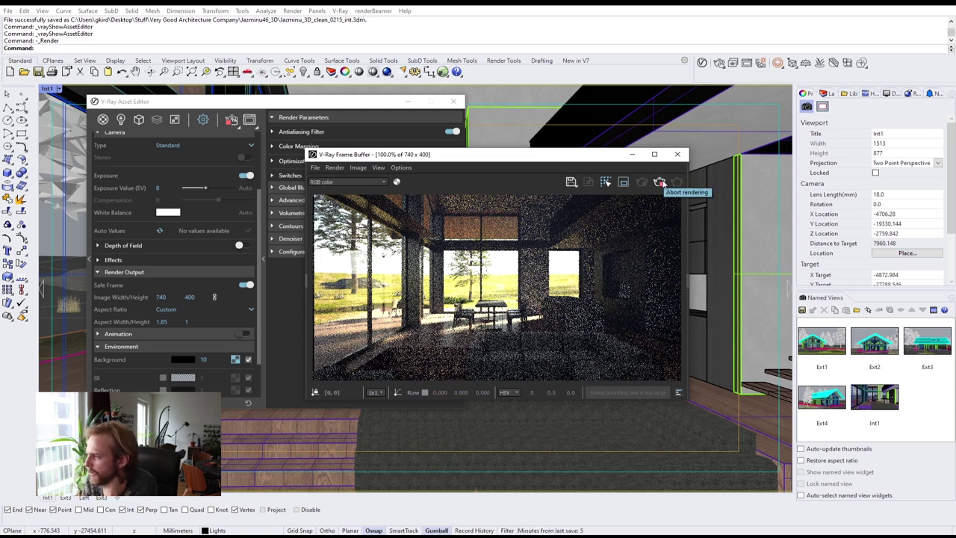
Examine the interactive render from other angles inside the room, closing the asset editor, and restore the saved Int1 view.
{"action": "left_click", "coordinate": [463, 106]}
{"action": "left_click_drag", "start_coordinate": [482, 154], "coordinate": [683, 84]}
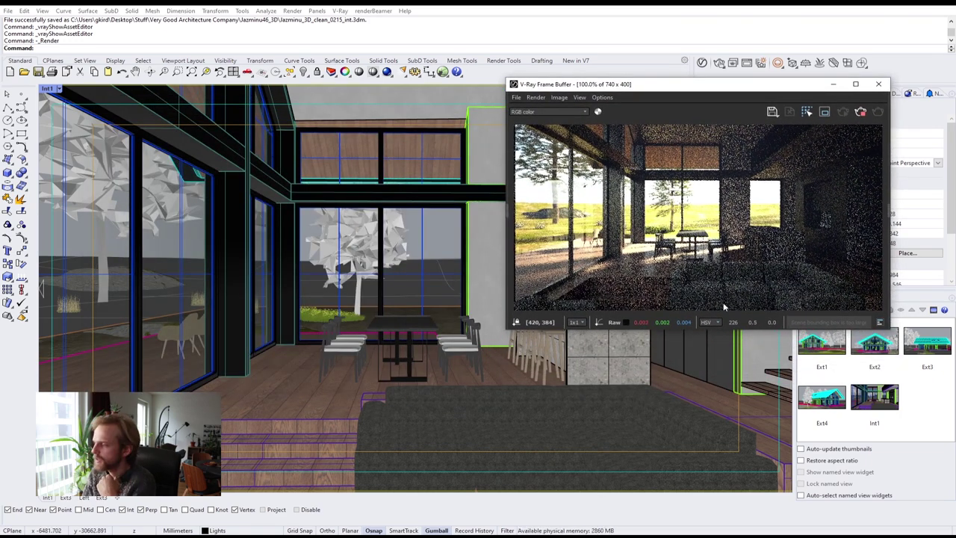
{"action": "right_click_drag", "start_coordinate": [261, 331], "coordinate": [262, 320]}
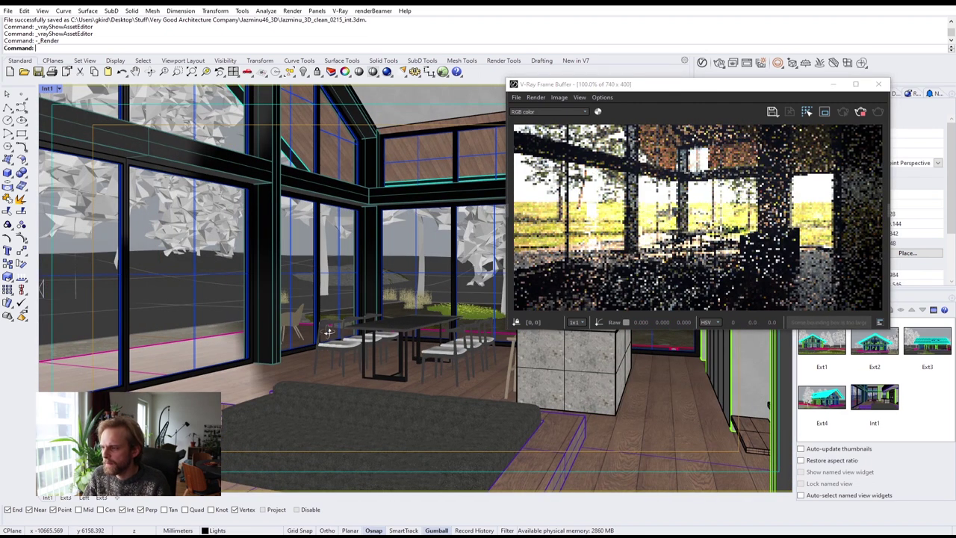
{"action": "right_click_drag", "start_coordinate": [320, 323], "coordinate": [363, 312]}
{"action": "scroll", "coordinate": [232, 301], "scroll_direction": "up", "scroll_amount": 6}
{"action": "right_click_drag", "start_coordinate": [322, 355], "coordinate": [251, 182]}
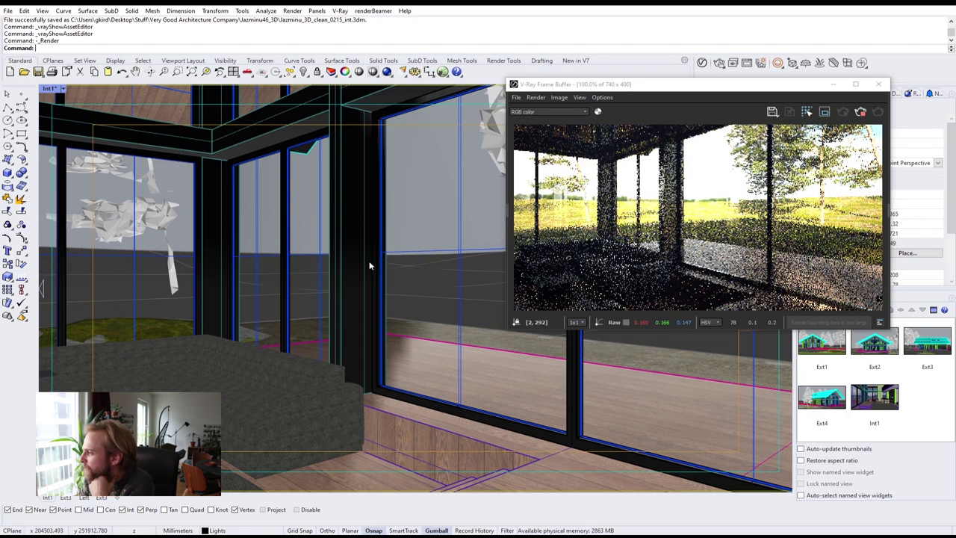
{"action": "right_click_drag", "start_coordinate": [244, 277], "coordinate": [439, 285]}
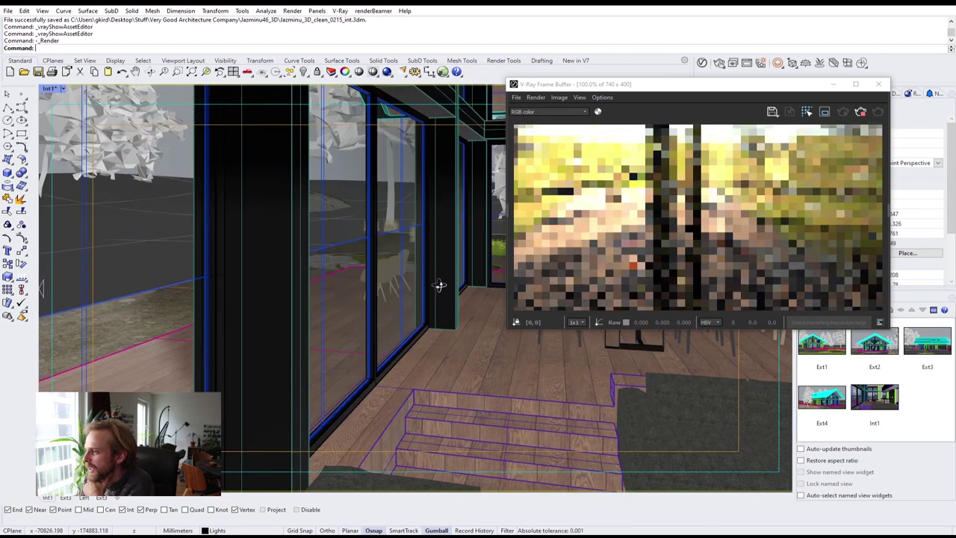
{"action": "left_click", "coordinate": [865, 401]}
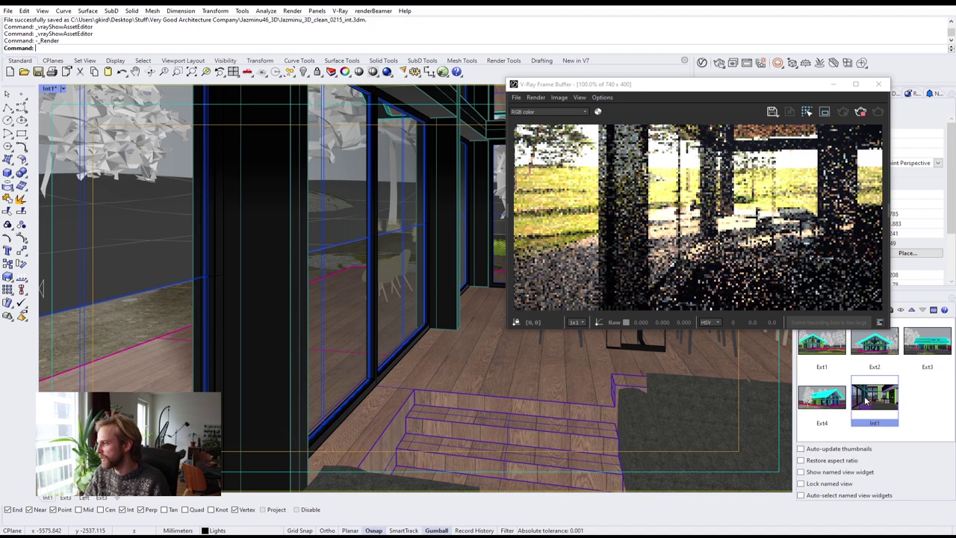
{"action": "left_click_drag", "start_coordinate": [683, 89], "coordinate": [426, 152]}
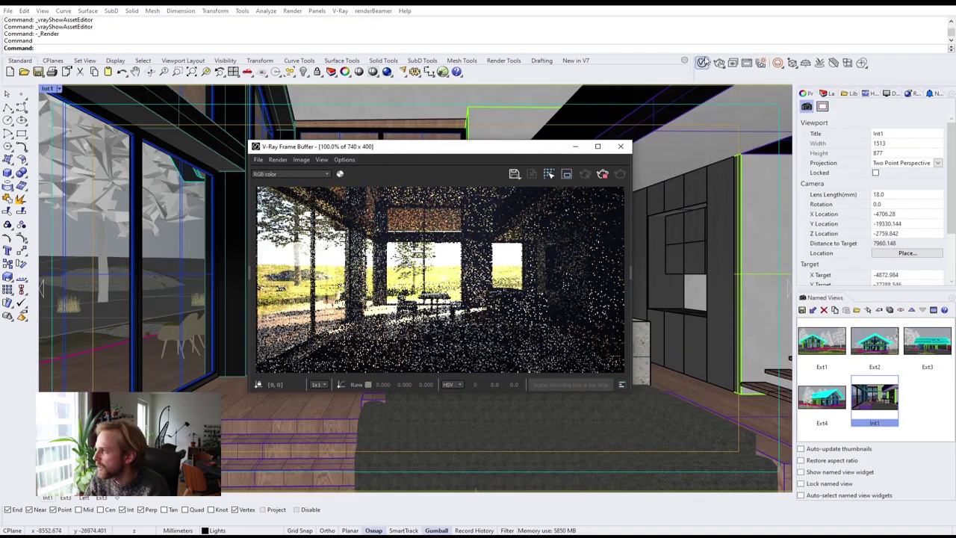
Open the sun settings, try a sun azimuth of 40°, and set the azimuth to 130.4°.
{"action": "left_click", "coordinate": [37, 48]}
{"action": "type", "text": "Sun"}
{"action": "key", "text": "Return"}
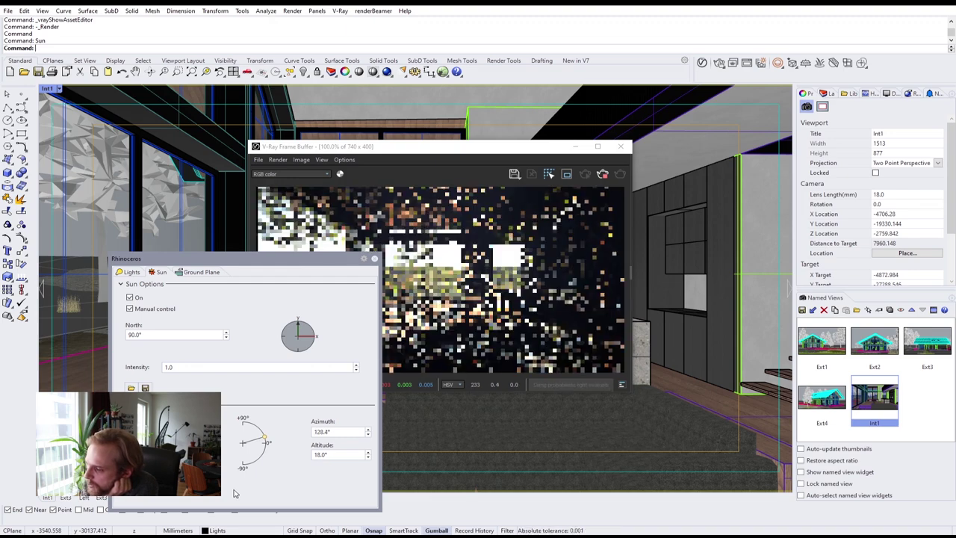
{"action": "left_click_drag", "start_coordinate": [239, 266], "coordinate": [90, 348]}
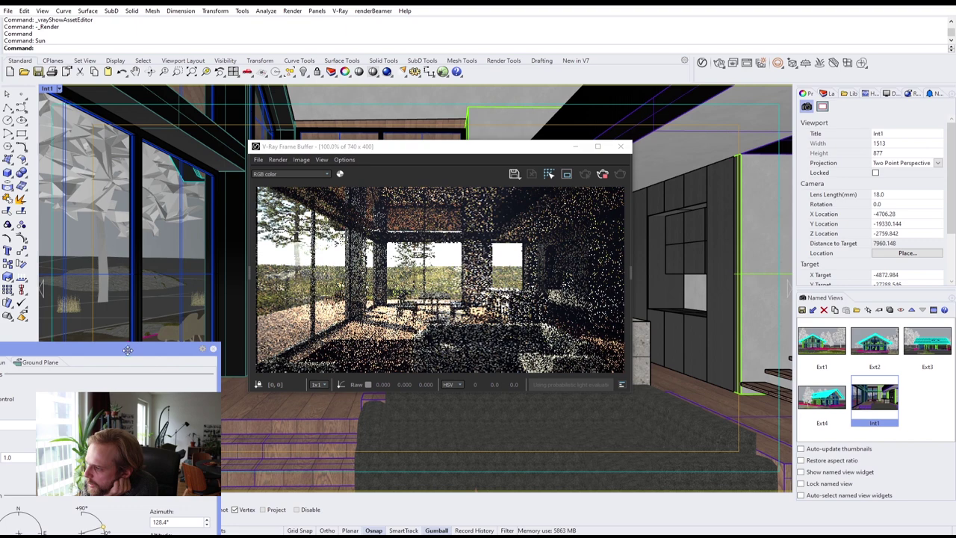
{"action": "left_click_drag", "start_coordinate": [127, 349], "coordinate": [263, 115]}
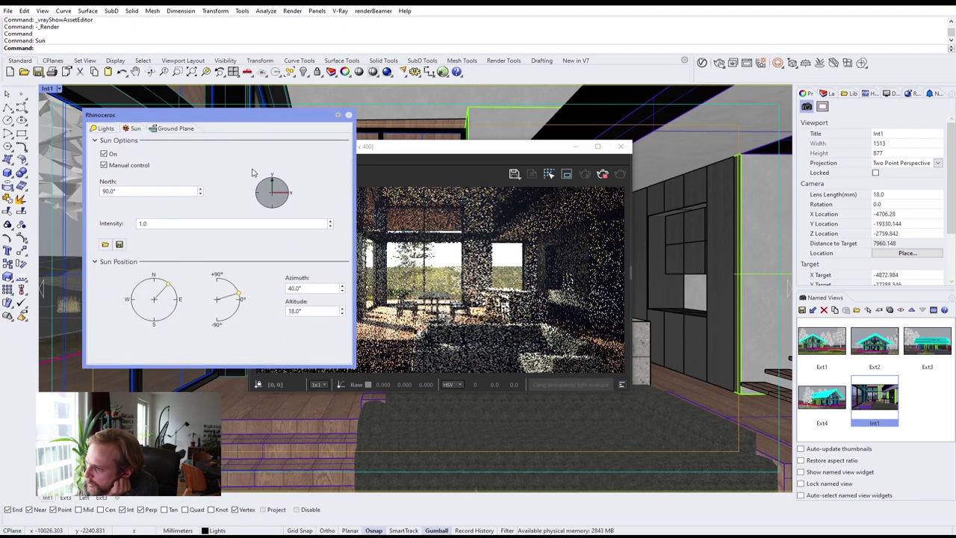
{"action": "left_click_drag", "start_coordinate": [261, 113], "coordinate": [221, 66]}
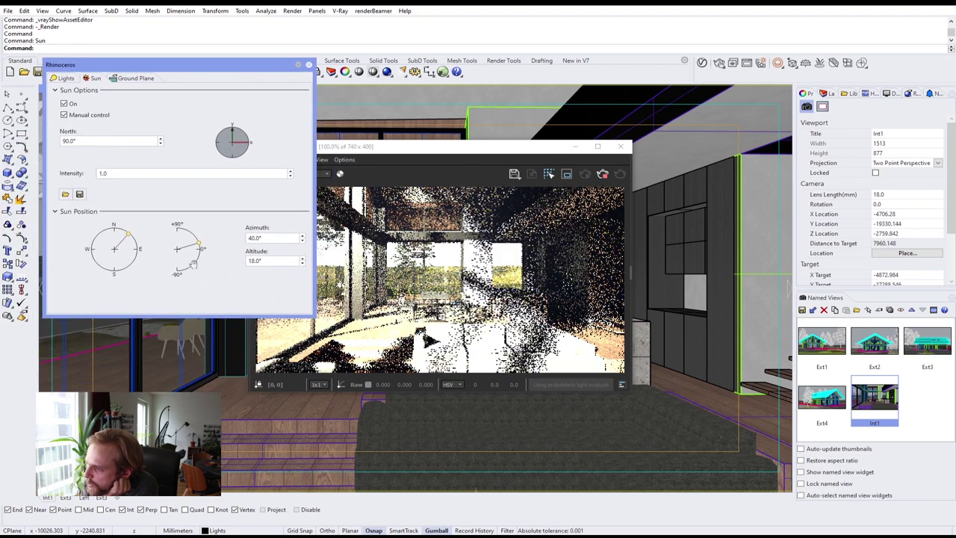
{"action": "left_click", "coordinate": [128, 263]}
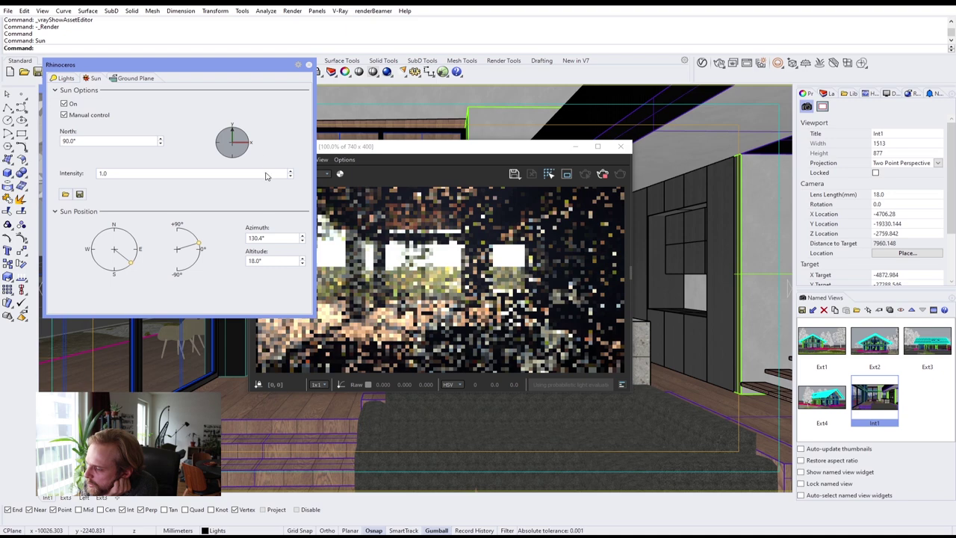
Check the interactive render at the new sun angle, stop it, and close the frame buffer and sun settings.
{"action": "left_click_drag", "start_coordinate": [254, 63], "coordinate": [208, 63]}
{"action": "left_click_drag", "start_coordinate": [403, 149], "coordinate": [614, 122]}
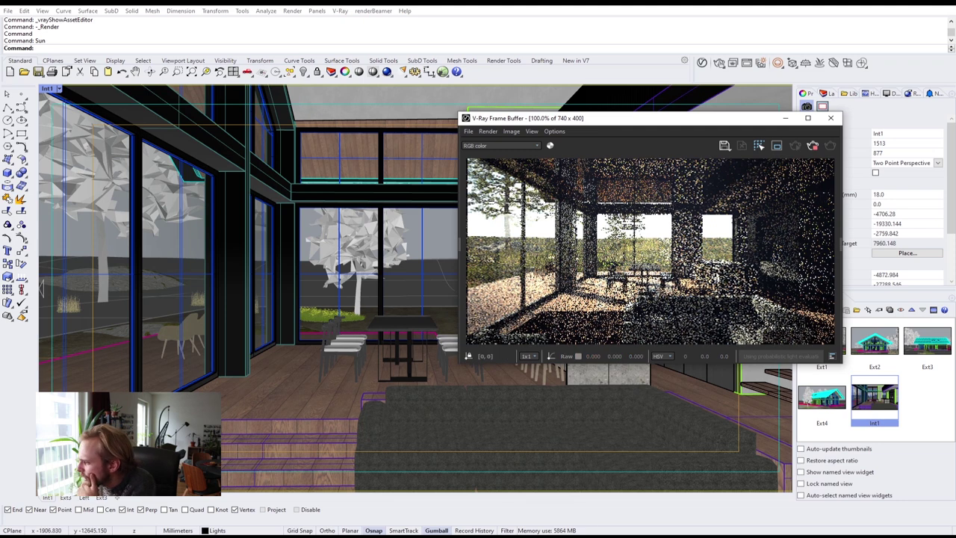
{"action": "mouse_move", "coordinate": [697, 536]}
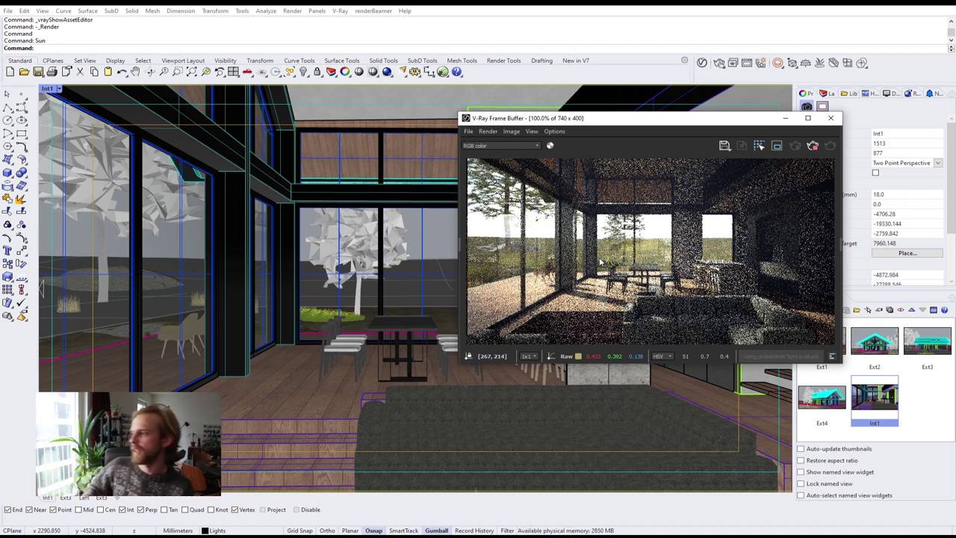
{"action": "left_click", "coordinate": [813, 145]}
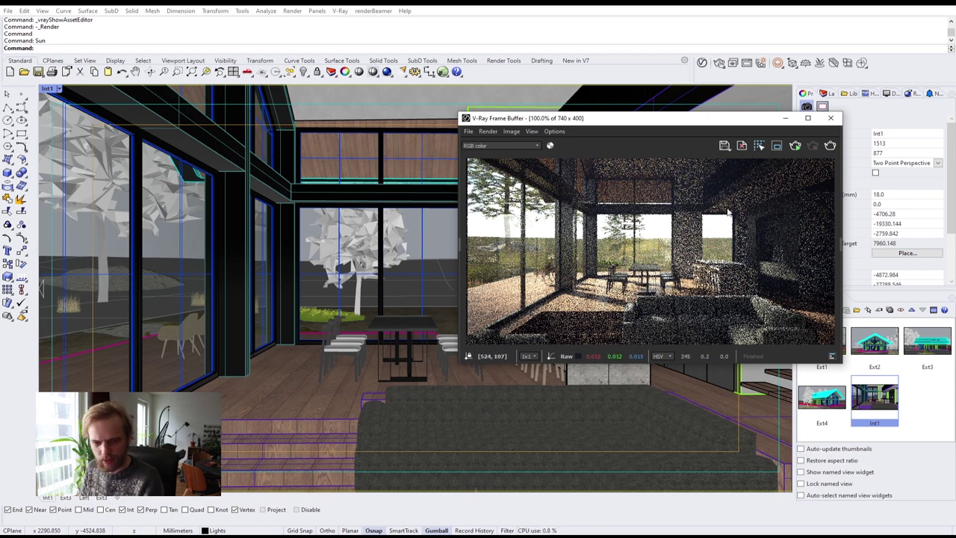
{"action": "left_click", "coordinate": [830, 117]}
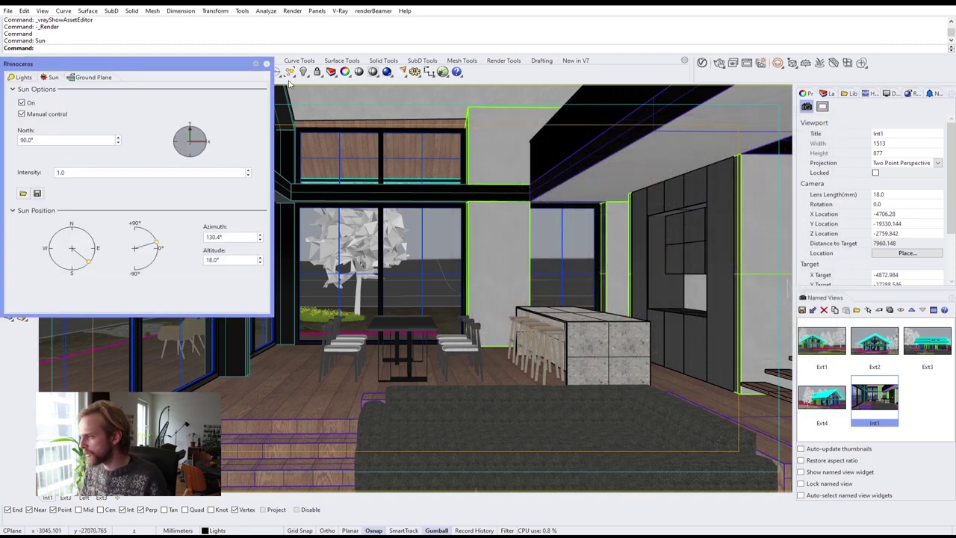
{"action": "left_click", "coordinate": [266, 63]}
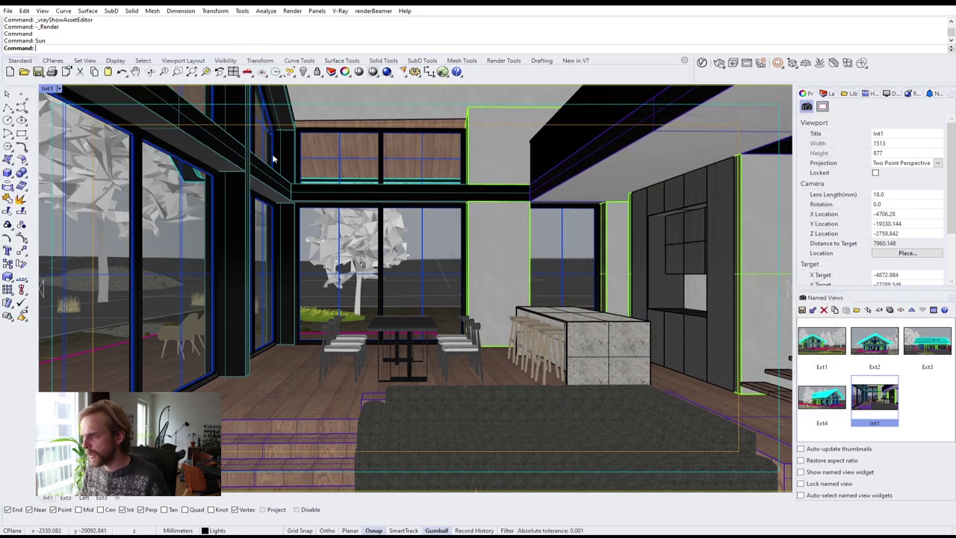
Switch the viewport to the Perspective view and frame the glazed gable facade in front of the dining area.
{"action": "left_click", "coordinate": [61, 89]}
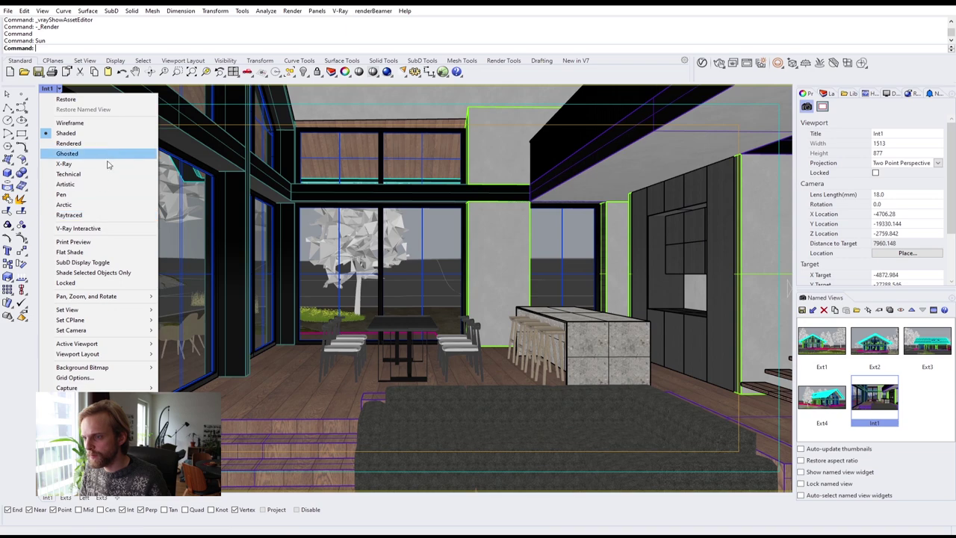
{"action": "mouse_move", "coordinate": [88, 310]}
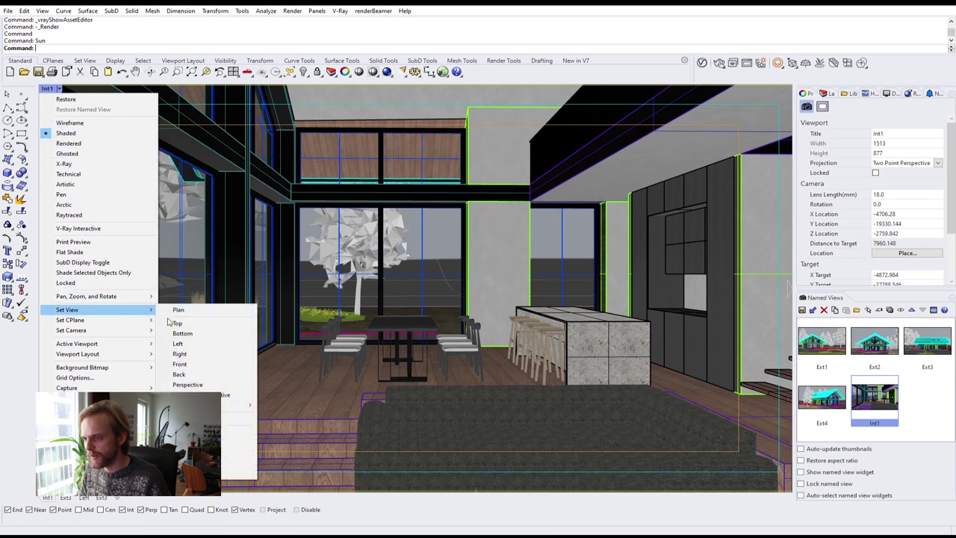
{"action": "left_click", "coordinate": [224, 385]}
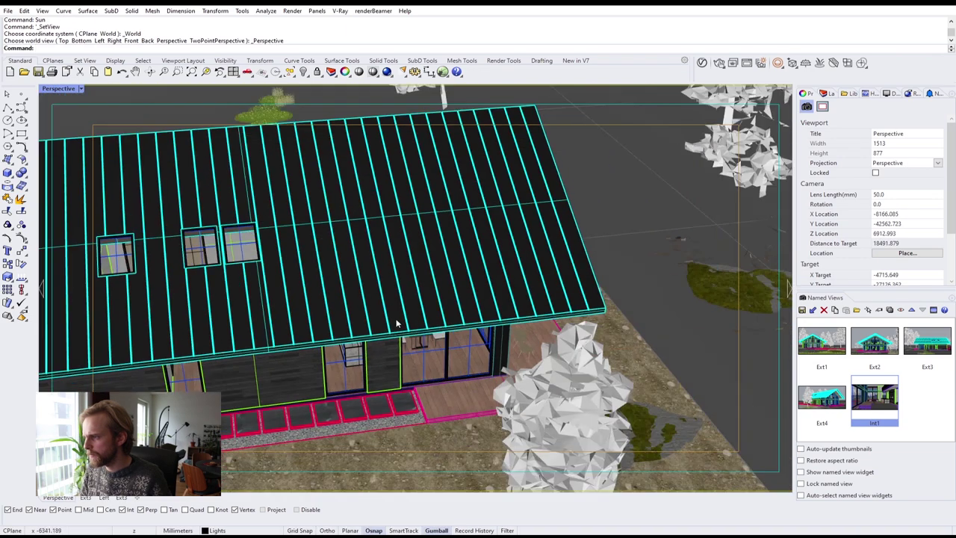
{"action": "right_click_drag", "start_coordinate": [397, 322], "coordinate": [202, 286]}
{"action": "scroll", "coordinate": [398, 313], "scroll_direction": "up", "scroll_amount": 5}
{"action": "right_click_drag", "start_coordinate": [399, 313], "coordinate": [378, 295]}
{"action": "scroll", "coordinate": [346, 293], "scroll_direction": "up", "scroll_amount": 1}
{"action": "scroll", "coordinate": [377, 296], "scroll_direction": "up", "scroll_amount": 1}
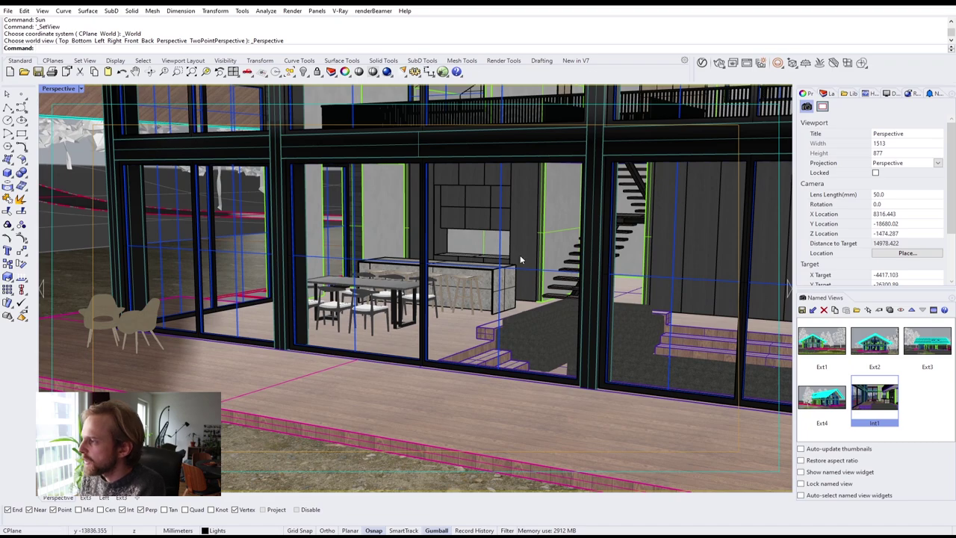
{"action": "right_click_drag", "start_coordinate": [547, 292], "coordinate": [478, 213]}
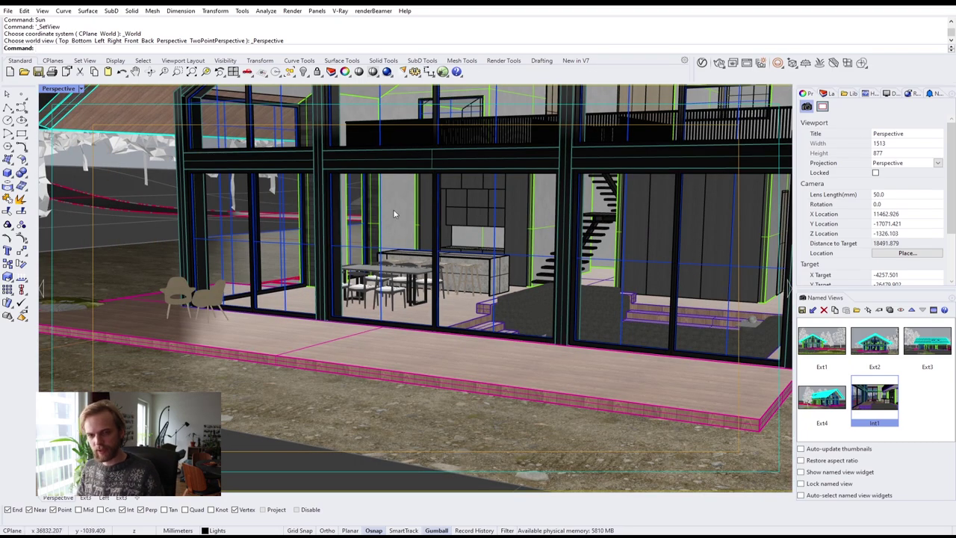
{"action": "right_click_drag", "start_coordinate": [393, 214], "coordinate": [380, 309], "text": "shift"}
{"action": "right_click_drag", "start_coordinate": [469, 243], "coordinate": [504, 250]}
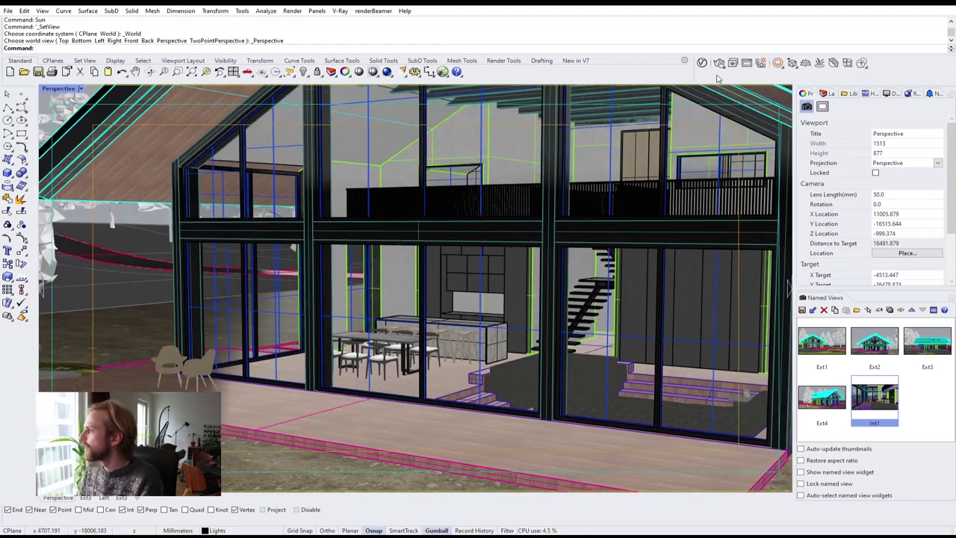
Draw a V-Ray rectangle light 3000 mm high across the ground-floor window bay in front of the dining area.
{"action": "left_click", "coordinate": [780, 64]}
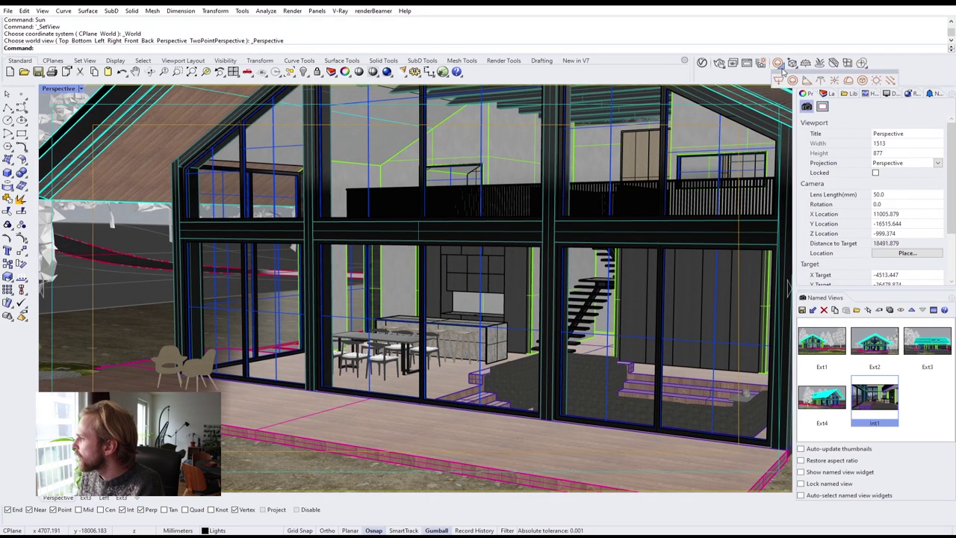
{"action": "left_click", "coordinate": [778, 83]}
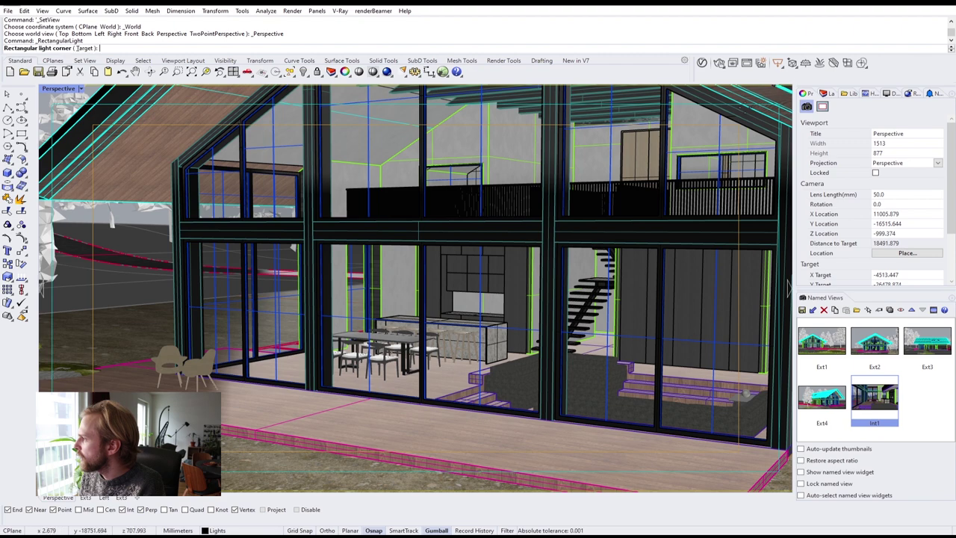
{"action": "scroll", "coordinate": [328, 383], "scroll_direction": "up", "scroll_amount": 6}
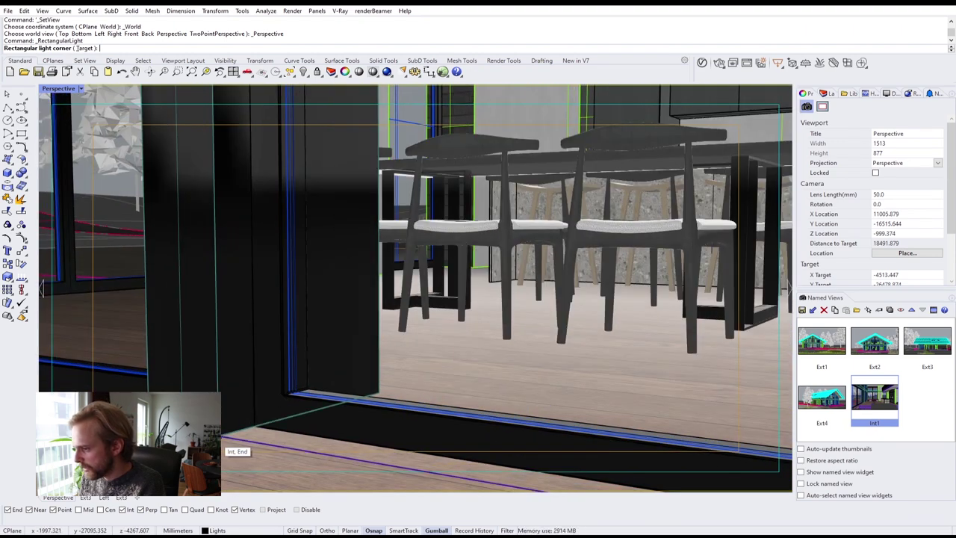
{"action": "left_click", "coordinate": [250, 433]}
{"action": "scroll", "coordinate": [246, 437], "scroll_direction": "down", "scroll_amount": 5}
{"action": "scroll", "coordinate": [227, 240], "scroll_direction": "up", "scroll_amount": 4}
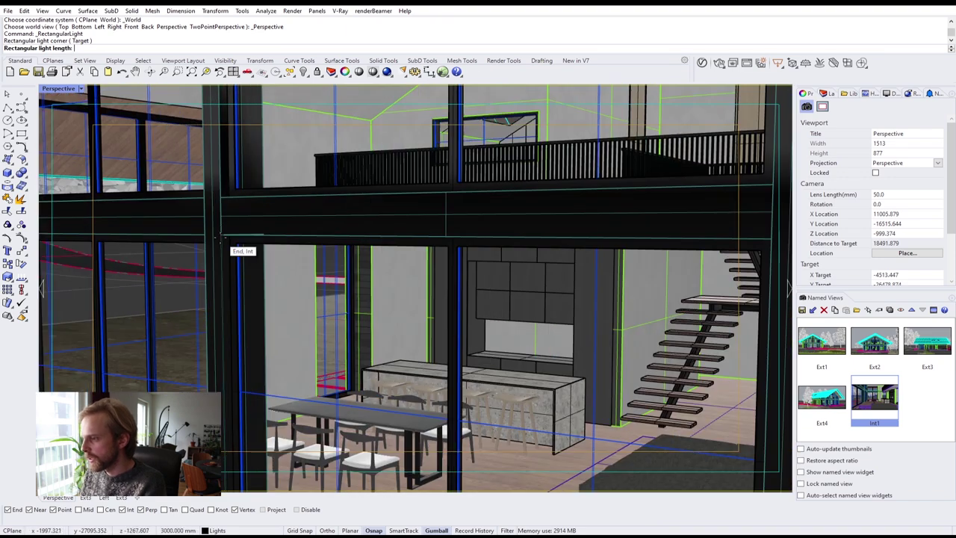
{"action": "left_click", "coordinate": [241, 251]}
{"action": "scroll", "coordinate": [267, 254], "scroll_direction": "down", "scroll_amount": 4}
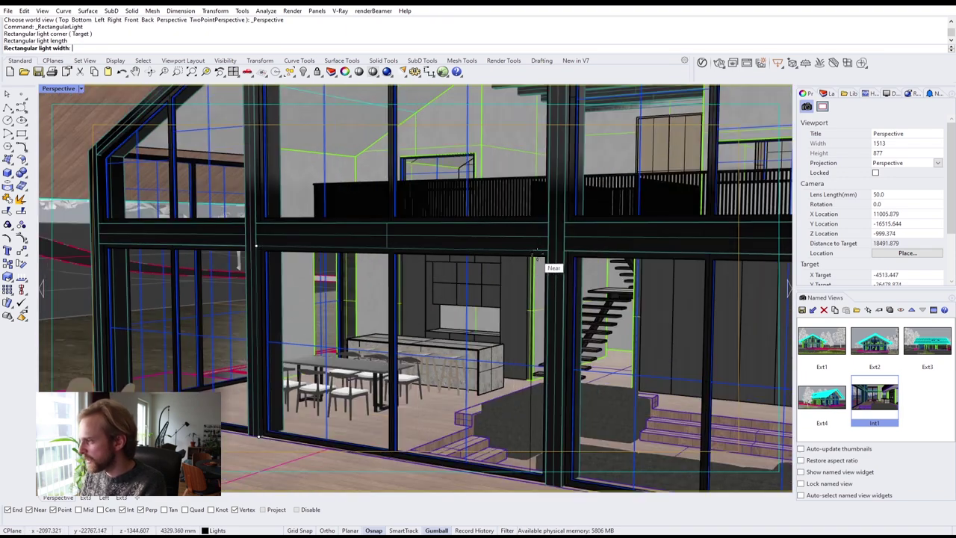
{"action": "left_click", "coordinate": [553, 258]}
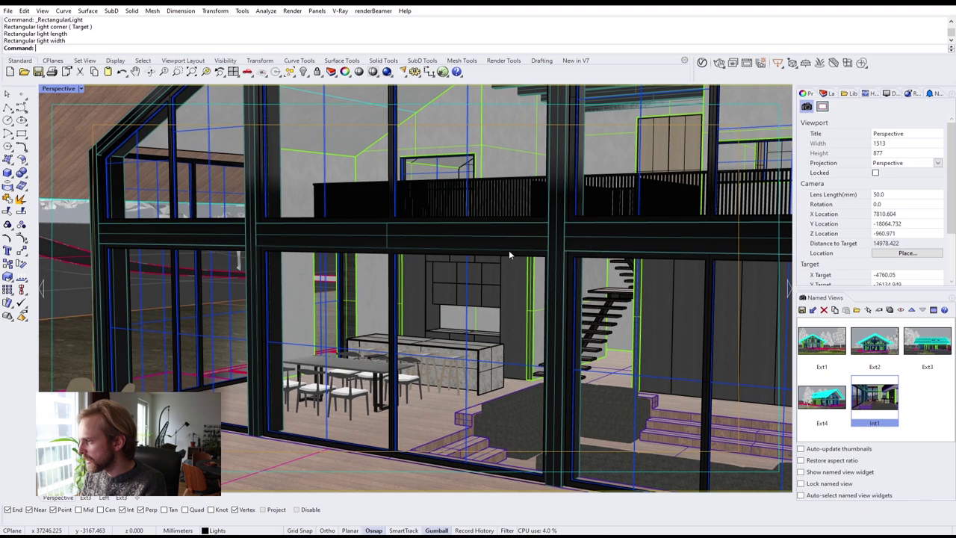
Shift the new rectangle light slightly off the glazing, scale its width down, and inspect its direction.
{"action": "left_click", "coordinate": [509, 251]}
{"action": "left_click", "coordinate": [539, 278]}
{"action": "mouse_move", "coordinate": [448, 313]}
{"action": "right_mouse_down"}
{"action": "mouse_move", "coordinate": [391, 335]}
{"action": "mouse_move", "coordinate": [410, 331]}
{"action": "mouse_move", "coordinate": [441, 297]}
{"action": "right_mouse_up"}
{"action": "scroll", "coordinate": [300, 328], "scroll_direction": "up", "scroll_amount": 4}
{"action": "right_click_drag", "start_coordinate": [298, 328], "coordinate": [344, 316]}
{"action": "left_click_drag", "start_coordinate": [340, 300], "coordinate": [326, 303]}
{"action": "right_click_drag", "start_coordinate": [351, 318], "coordinate": [379, 321]}
{"action": "left_click_drag", "start_coordinate": [249, 285], "coordinate": [279, 289]}
{"action": "right_click_drag", "start_coordinate": [279, 288], "coordinate": [308, 311]}
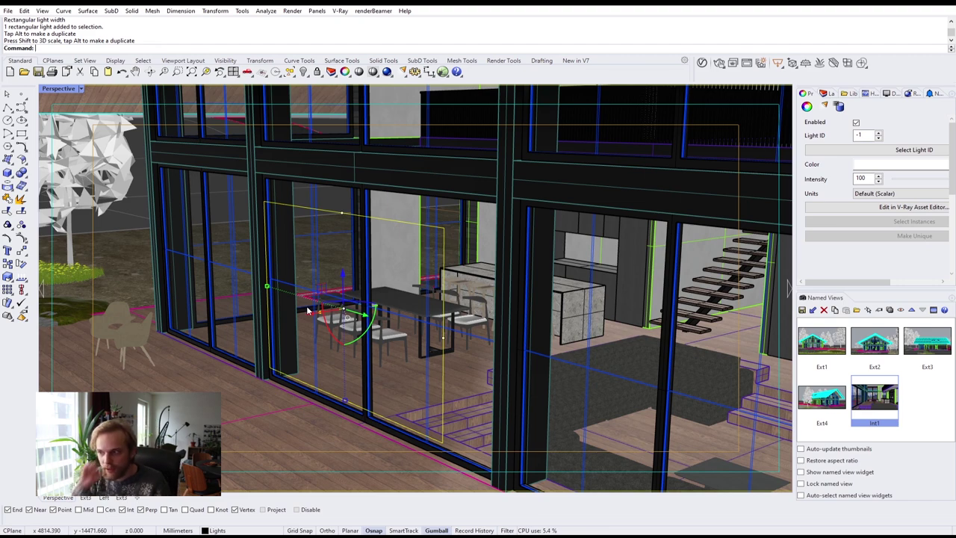
{"action": "scroll", "coordinate": [319, 320], "scroll_direction": "up", "scroll_amount": 3}
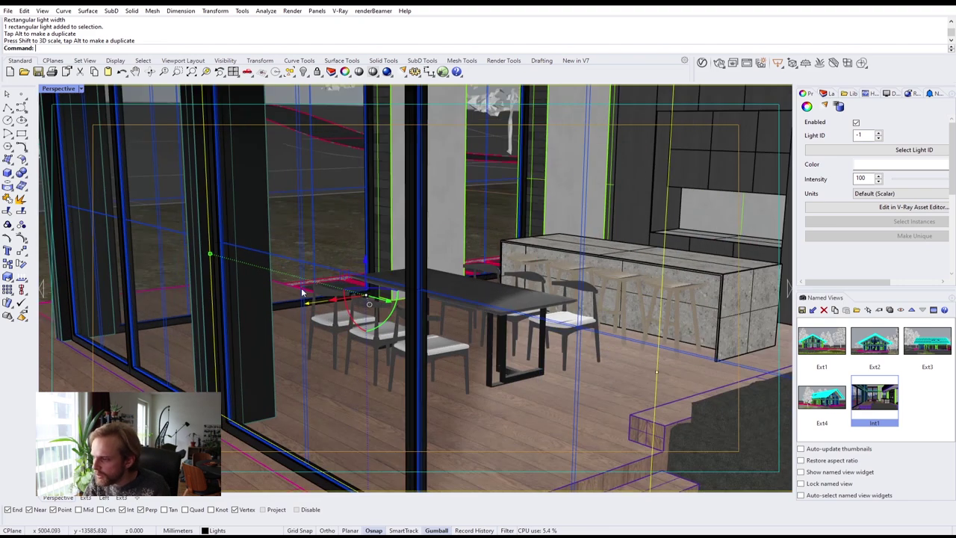
{"action": "left_click", "coordinate": [381, 292]}
{"action": "key", "text": "Escape"}
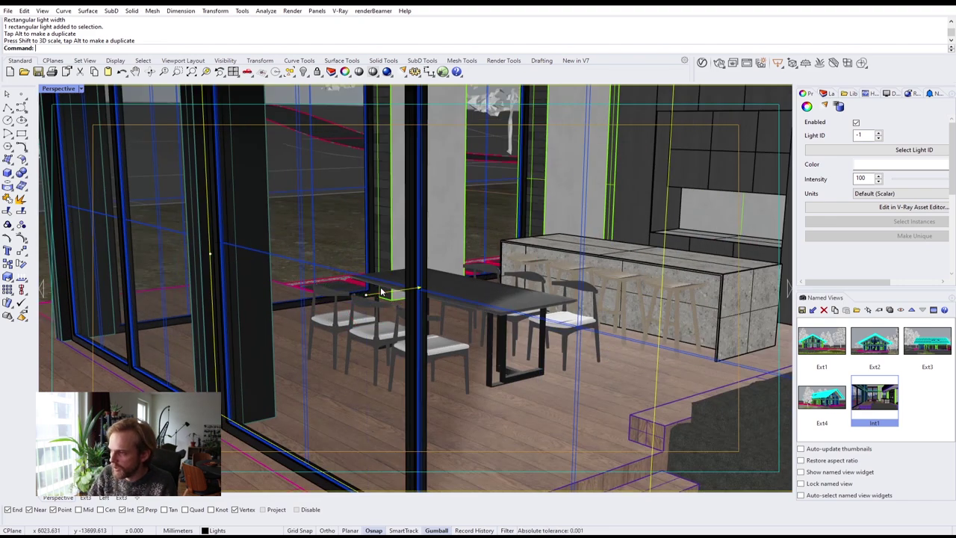
Duplicate the rectangle light into the adjacent corner window bay and scale the copy narrower to fit.
{"action": "scroll", "coordinate": [421, 289], "scroll_direction": "down", "scroll_amount": 4}
{"action": "right_click_drag", "start_coordinate": [479, 277], "coordinate": [572, 379]}
{"action": "left_click_drag", "start_coordinate": [620, 343], "coordinate": [270, 371], "text": "alt"}
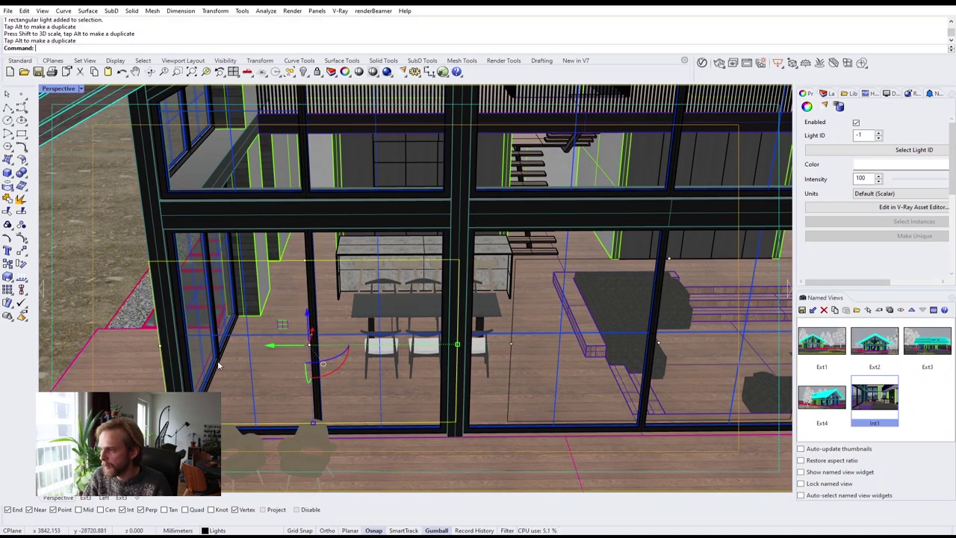
{"action": "left_click_drag", "start_coordinate": [456, 345], "coordinate": [419, 351]}
{"action": "scroll", "coordinate": [308, 288], "scroll_direction": "down", "scroll_amount": 5}
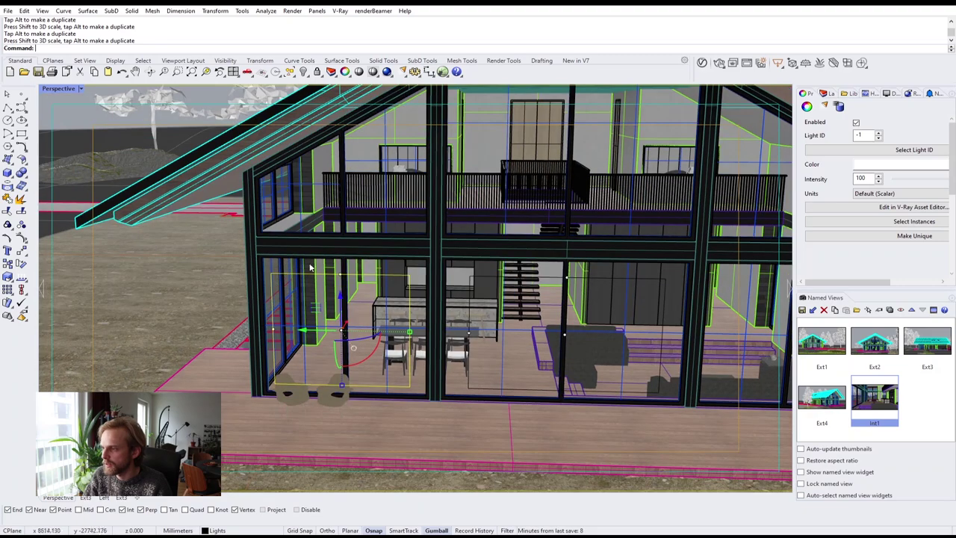
{"action": "right_click_drag", "start_coordinate": [447, 321], "coordinate": [370, 306], "text": "shift"}
{"action": "scroll", "coordinate": [389, 305], "scroll_direction": "down", "scroll_amount": 2}
{"action": "left_click", "coordinate": [379, 264], "text": "shift"}
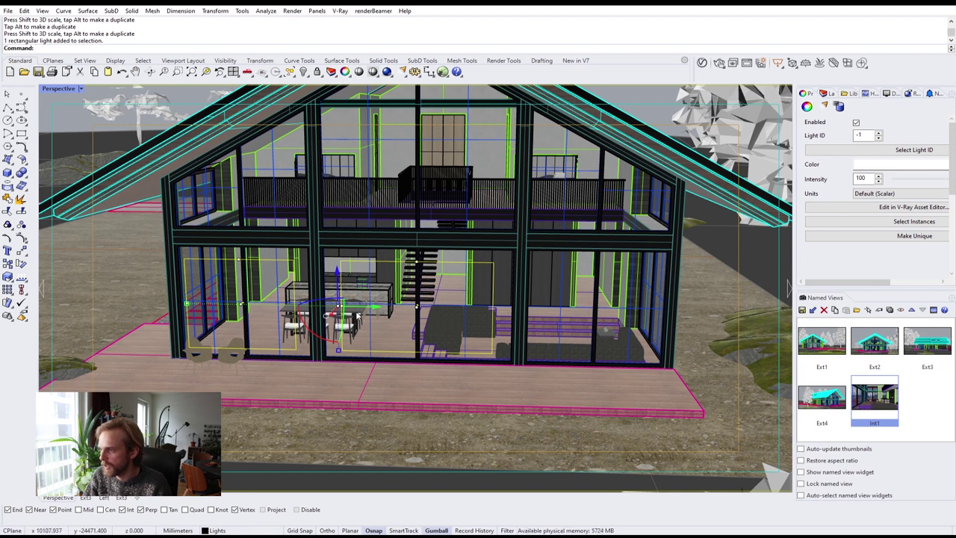
{"action": "key", "text": "Escape"}
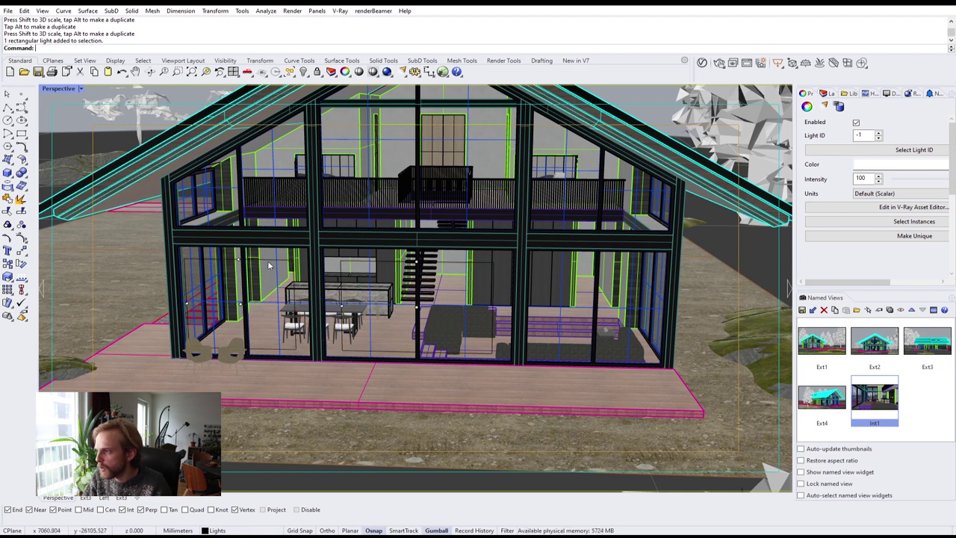
Duplicate the narrow corner rectangle light into the opposite ground-floor corner bay, and copy all three facade lights up to the upper floor.
{"action": "left_click", "coordinate": [268, 261]}
{"action": "left_click_drag", "start_coordinate": [273, 305], "coordinate": [632, 329]}
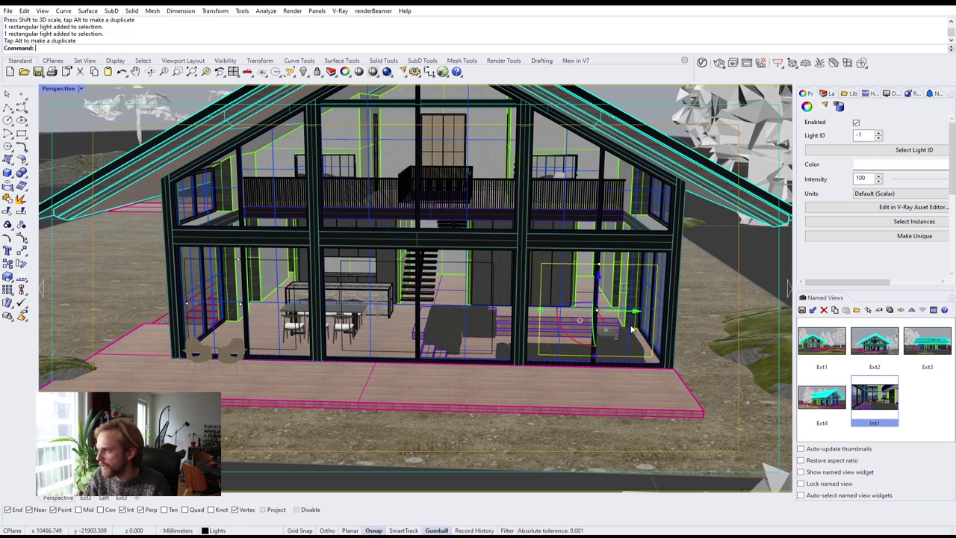
{"action": "left_click", "coordinate": [449, 265], "text": "shift"}
{"action": "left_click", "coordinate": [261, 263], "text": "shift"}
{"action": "left_click_drag", "start_coordinate": [418, 280], "coordinate": [428, 166]}
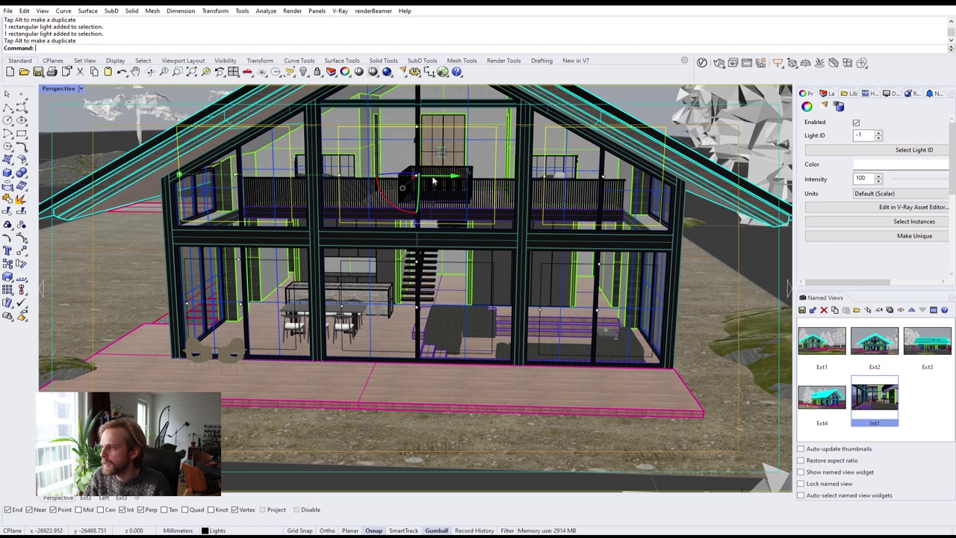
Scale the three upper-floor rectangle lights down in height together and lower them into the upper window bays.
{"action": "left_click_drag", "start_coordinate": [418, 223], "coordinate": [416, 204]}
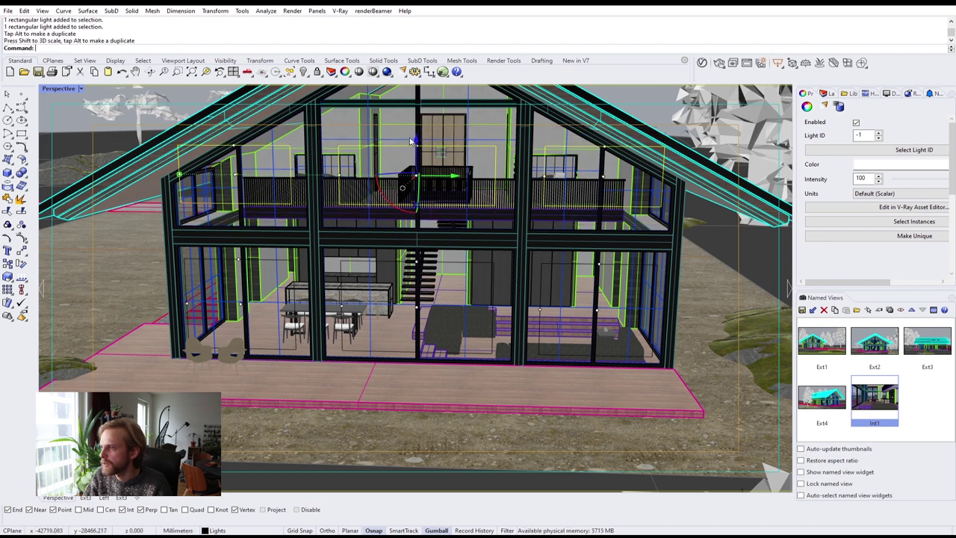
{"action": "left_click_drag", "start_coordinate": [416, 143], "coordinate": [418, 163]}
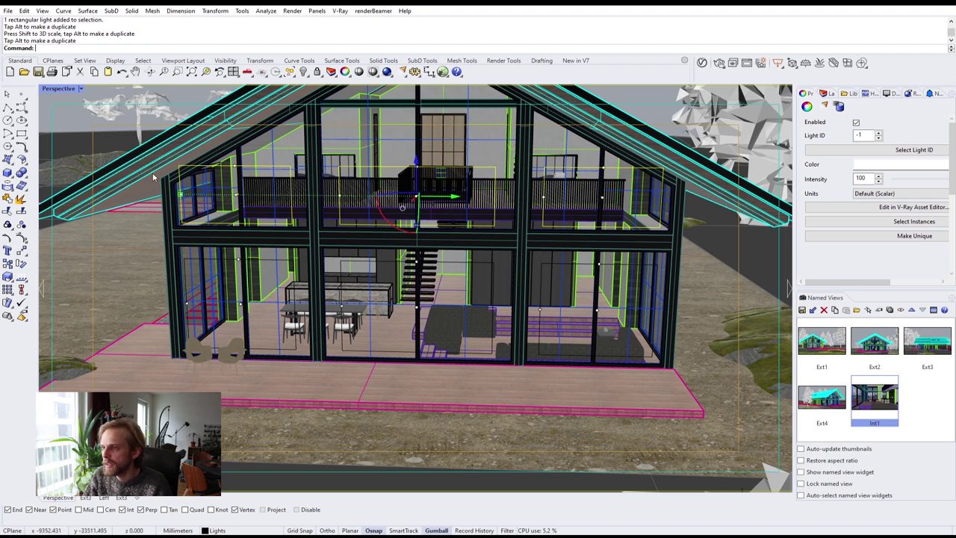
{"action": "key", "text": "Escape"}
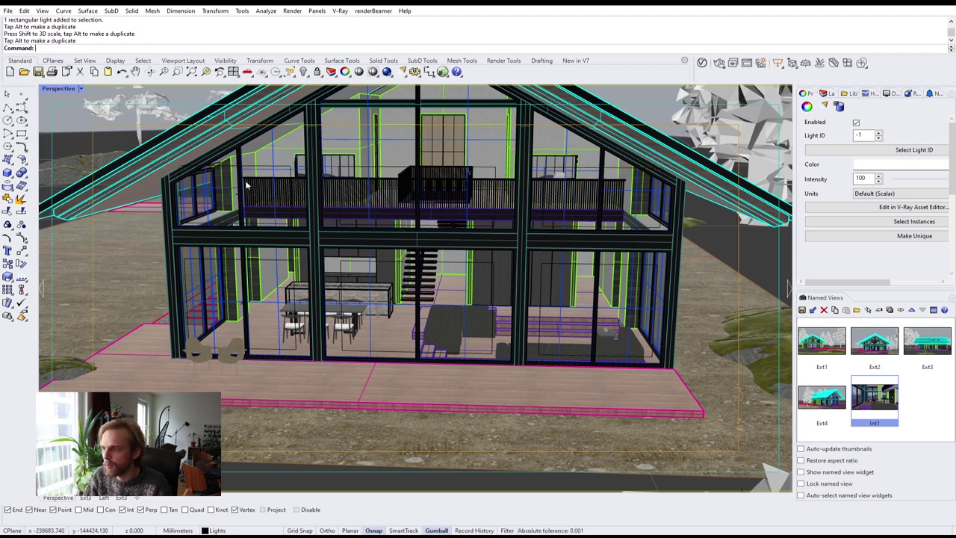
Reduce the height of the two outer upper-floor rectangle lights and lower them to fit beneath the sloping roof.
{"action": "scroll", "coordinate": [247, 175], "scroll_direction": "up", "scroll_amount": 3}
{"action": "left_click", "coordinate": [262, 154]}
{"action": "scroll", "coordinate": [262, 154], "scroll_direction": "down", "scroll_amount": 2}
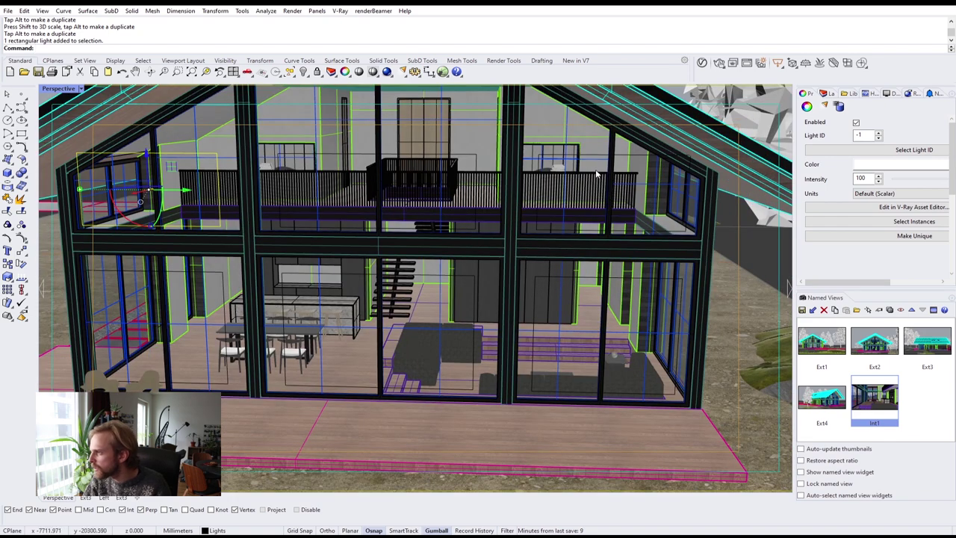
{"action": "left_click", "coordinate": [598, 174], "text": "shift"}
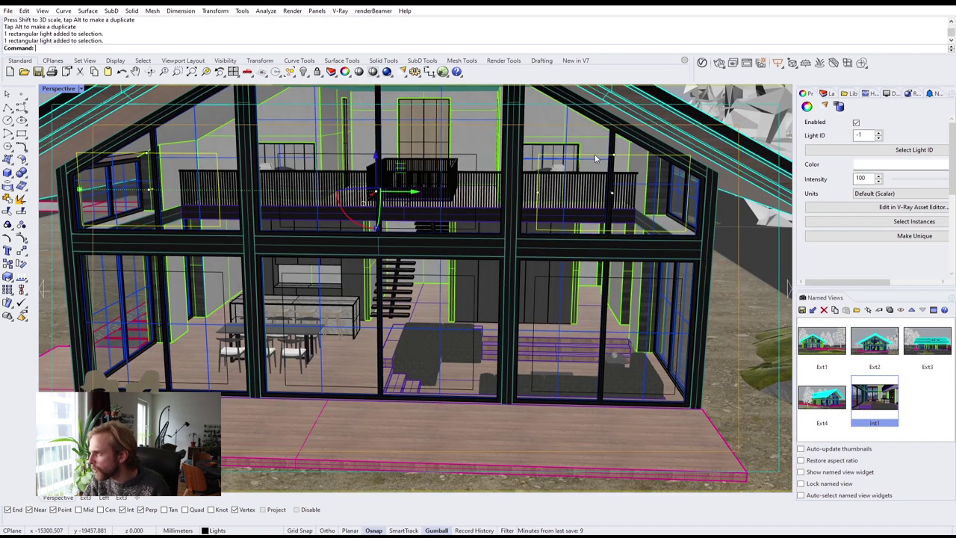
{"action": "left_click_drag", "start_coordinate": [377, 230], "coordinate": [388, 213]}
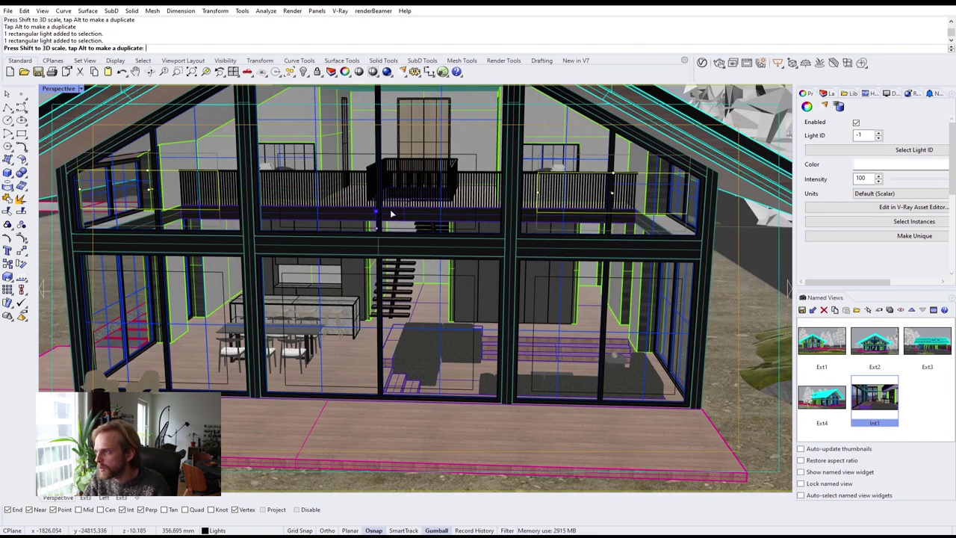
{"action": "left_click_drag", "start_coordinate": [380, 161], "coordinate": [378, 177]}
{"action": "left_click_drag", "start_coordinate": [375, 230], "coordinate": [377, 177]}
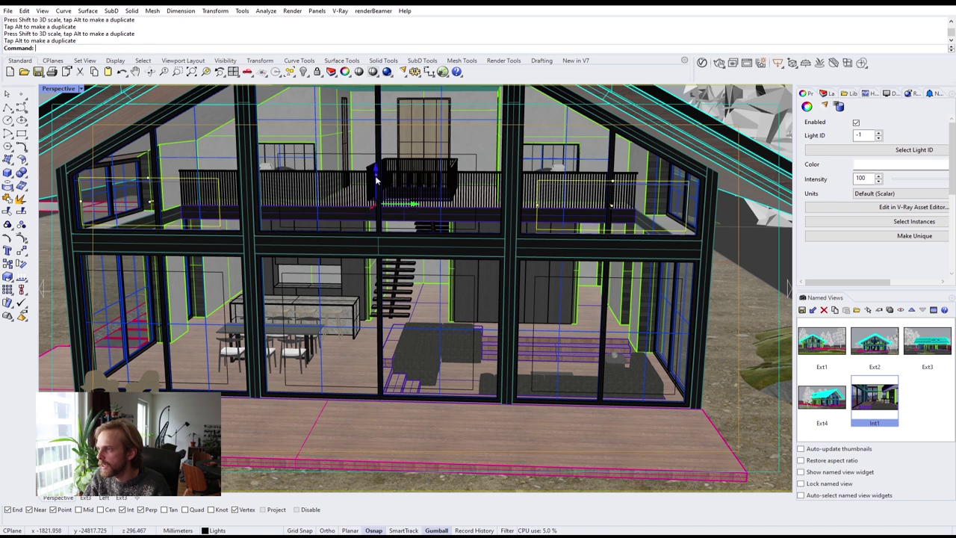
Raise the middle upper-floor rectangle light and scale it taller to fill the central upper window bay.
{"action": "left_click", "coordinate": [305, 156]}
{"action": "right_click_drag", "start_coordinate": [371, 205], "coordinate": [382, 279], "text": "shift"}
{"action": "left_click_drag", "start_coordinate": [388, 245], "coordinate": [388, 188]}
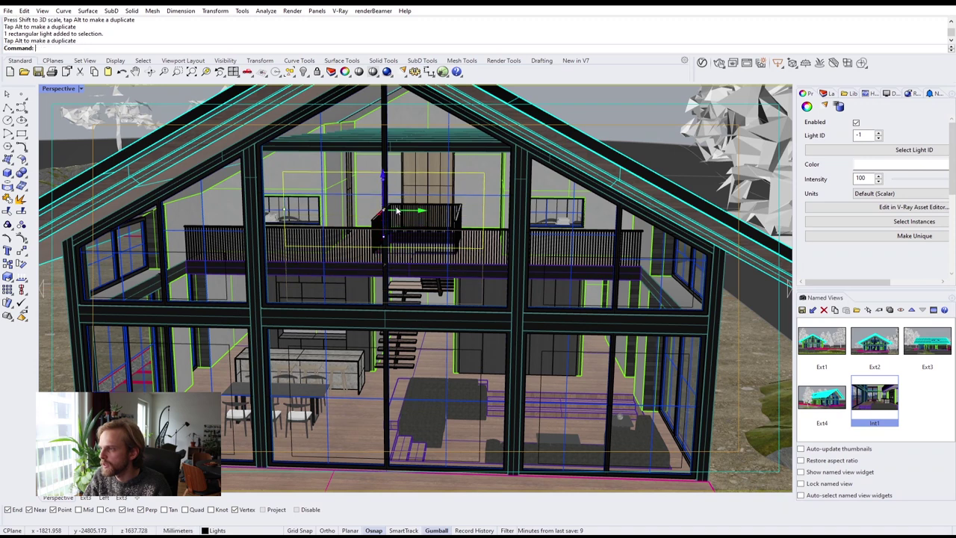
{"action": "left_click_drag", "start_coordinate": [384, 247], "coordinate": [390, 286]}
{"action": "left_click_drag", "start_coordinate": [381, 195], "coordinate": [382, 209]}
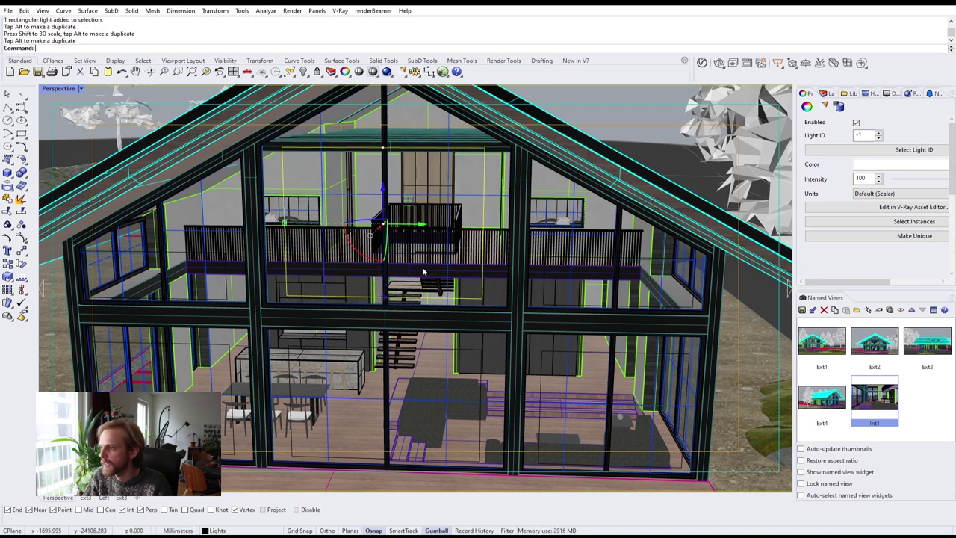
{"action": "key", "text": "Escape"}
Restore the Int1 named view and run an interactive V-Ray render of the interior with the new rectangle lights.
{"action": "double_click", "coordinate": [874, 400]}
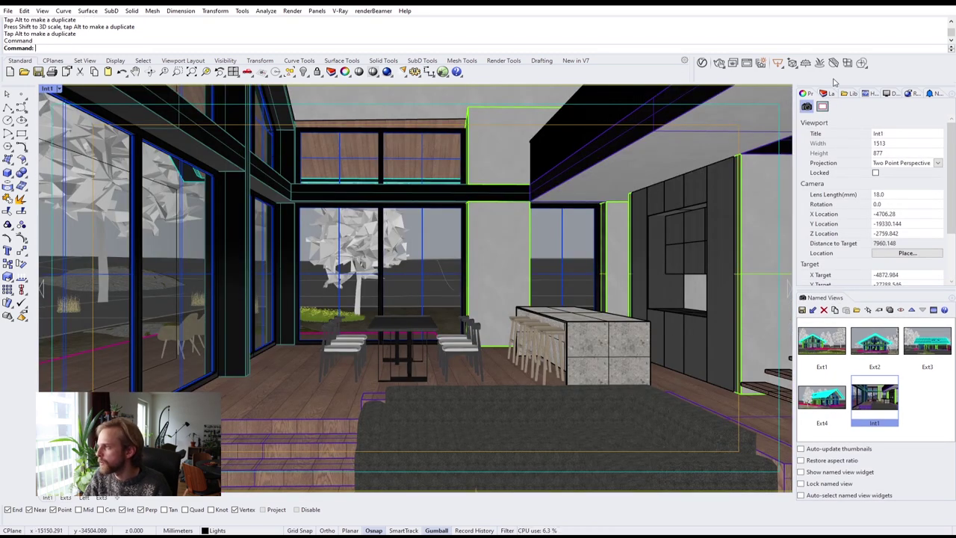
{"action": "left_click", "coordinate": [719, 63]}
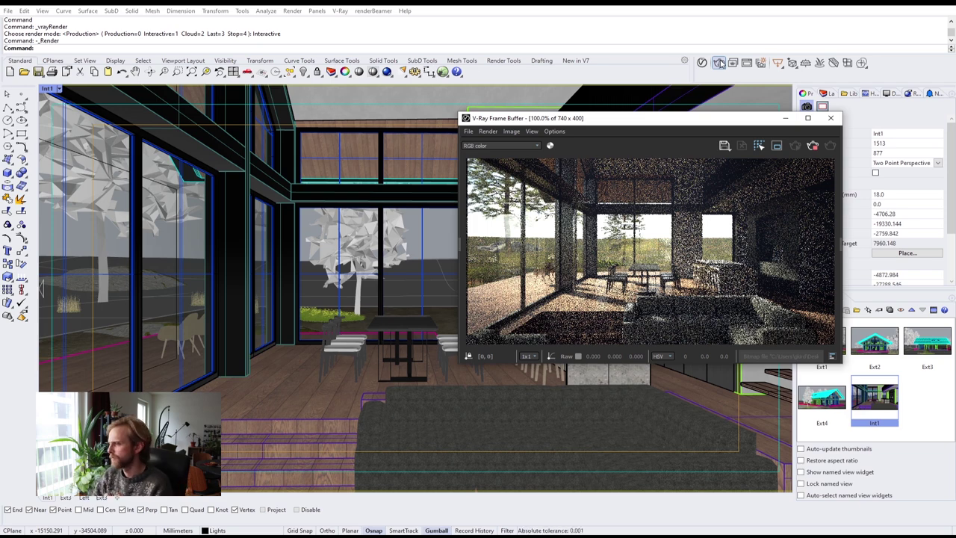
{"action": "left_click", "coordinate": [719, 63]}
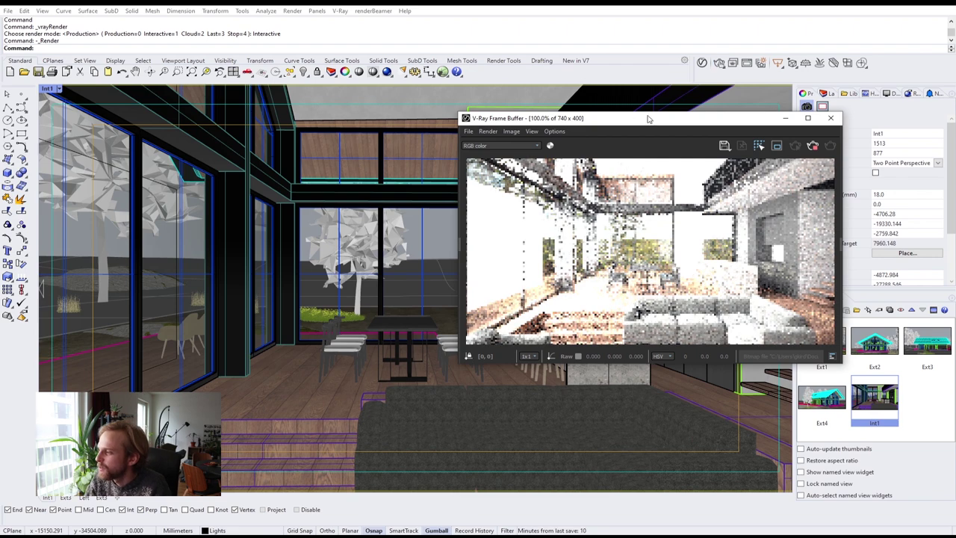
{"action": "left_click_drag", "start_coordinate": [672, 121], "coordinate": [412, 150]}
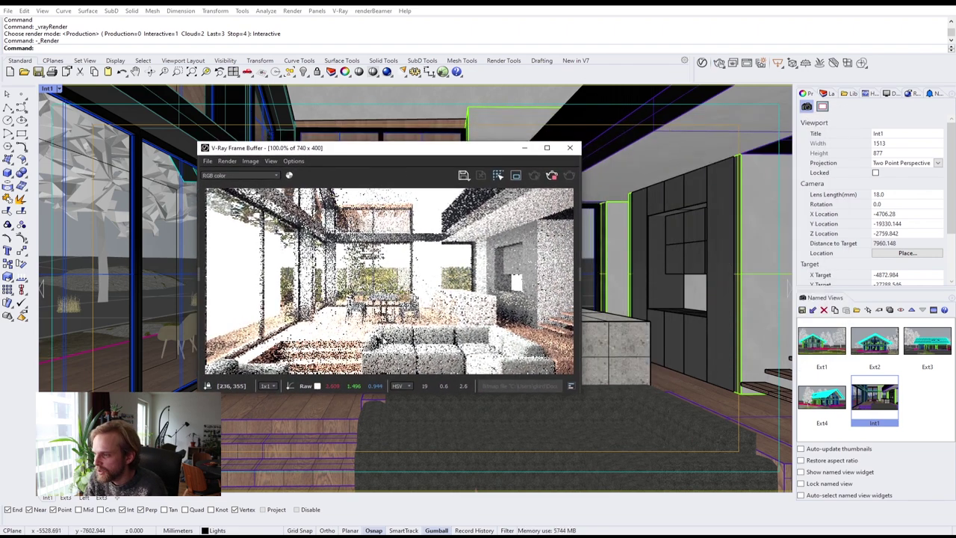
In the V-Ray Asset Editor, make the Rectangle Light invisible and disable its Affect Reflections option.
{"action": "left_click", "coordinate": [701, 64]}
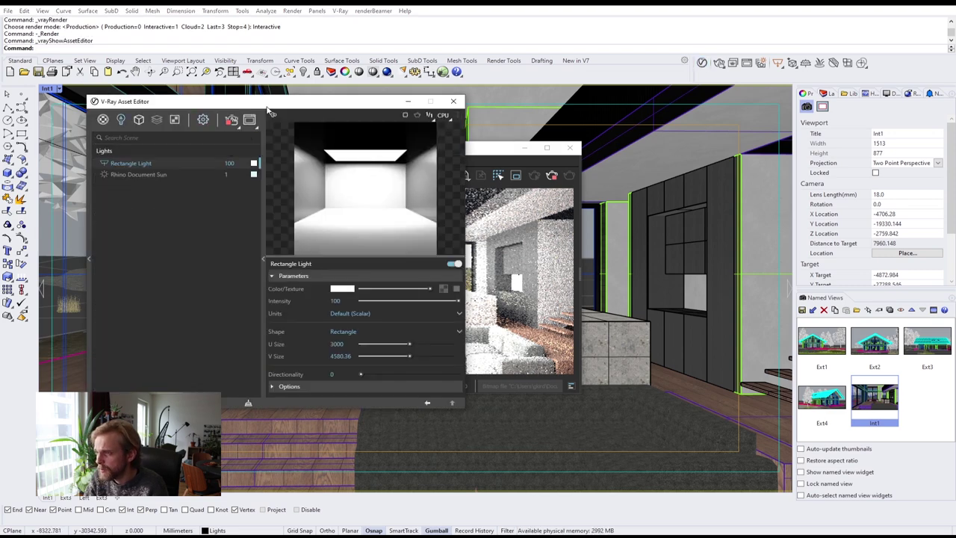
{"action": "left_click_drag", "start_coordinate": [267, 107], "coordinate": [275, 138]}
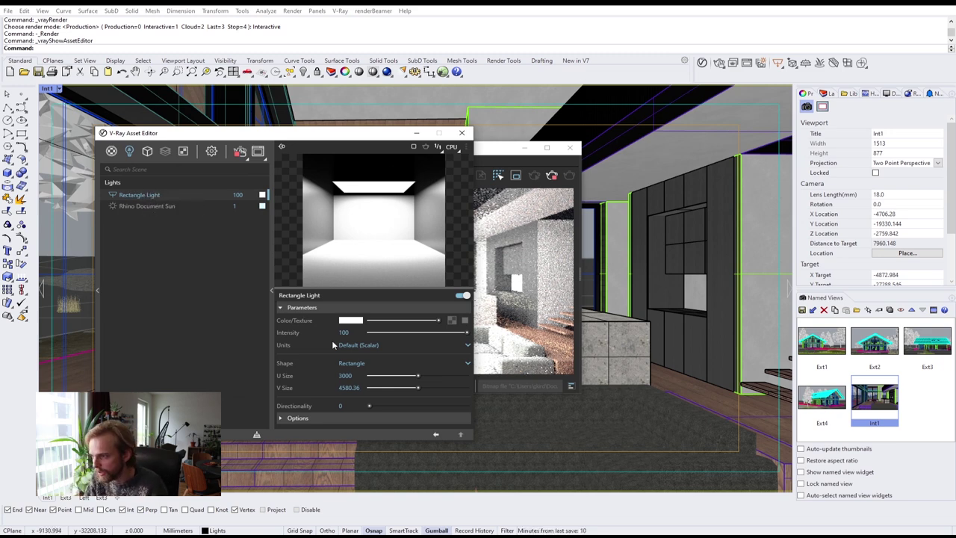
{"action": "left_click", "coordinate": [299, 419]}
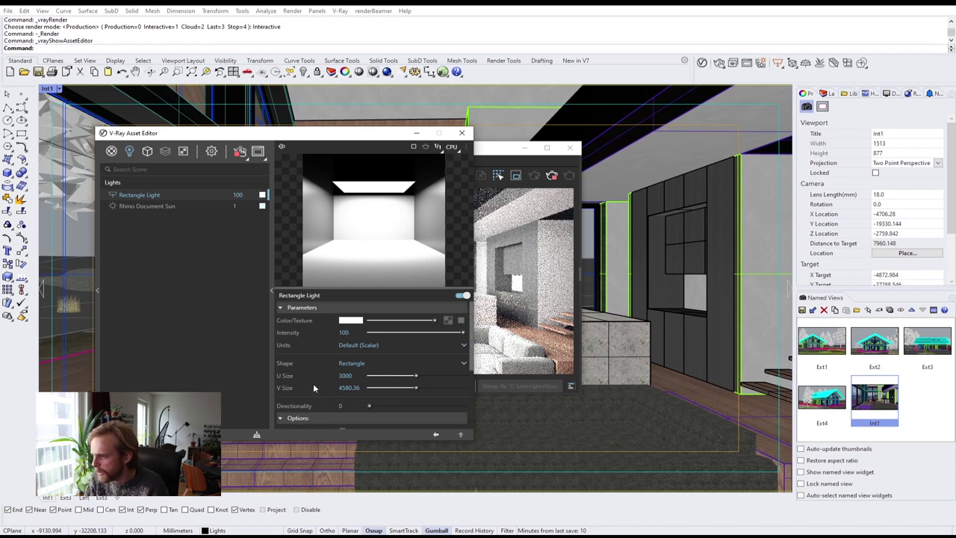
{"action": "scroll", "coordinate": [313, 383], "scroll_direction": "down", "scroll_amount": 3}
{"action": "left_click", "coordinate": [343, 324]}
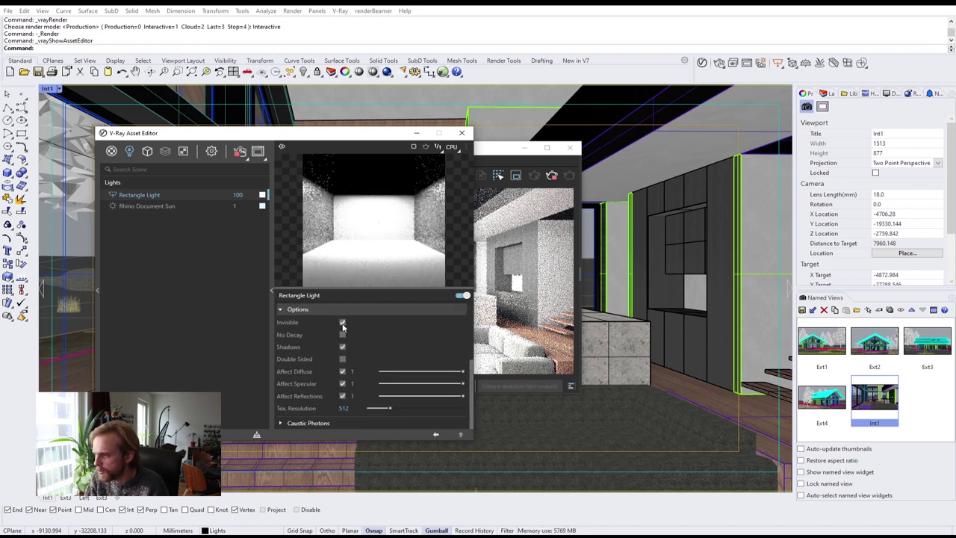
{"action": "left_click_drag", "start_coordinate": [493, 153], "coordinate": [770, 143]}
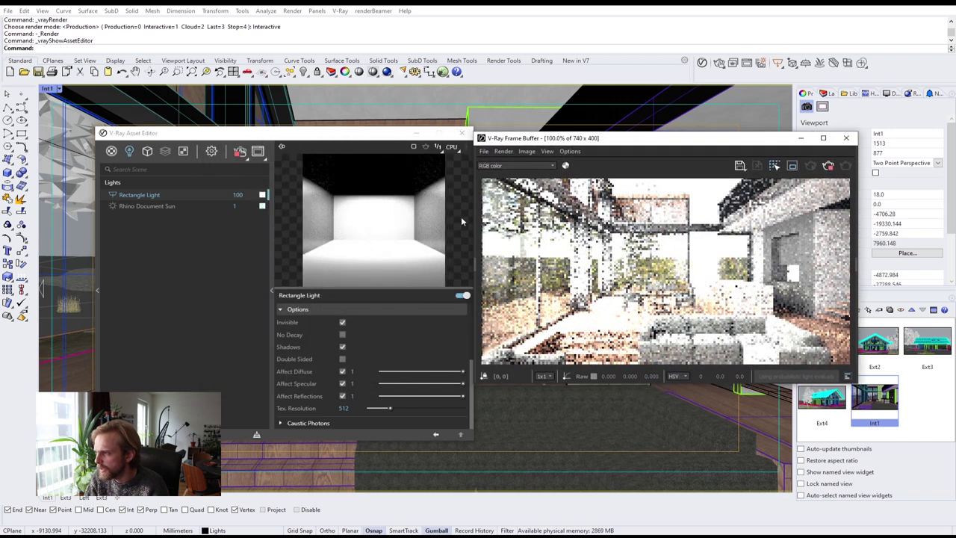
{"action": "left_click", "coordinate": [343, 397]}
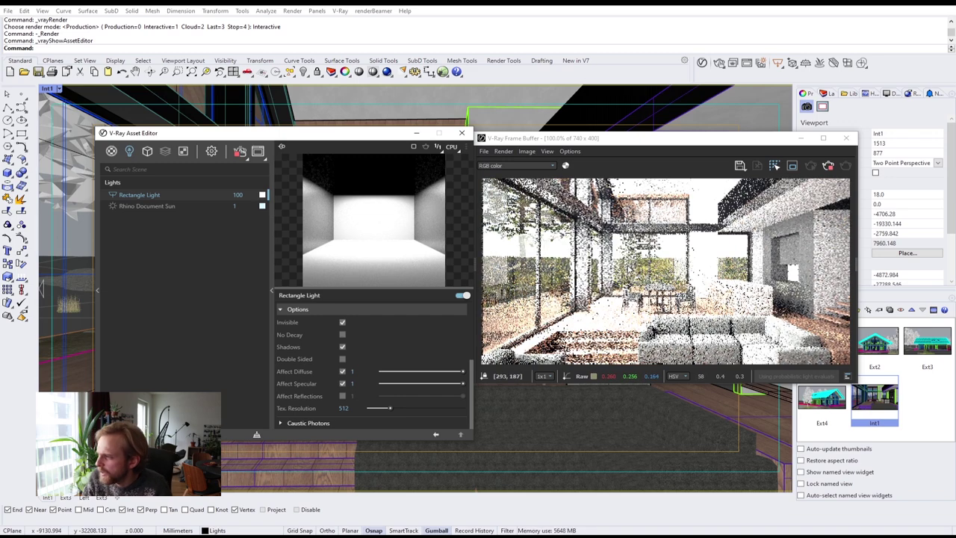
Try intensities of 30 and 25 for the Rectangle Light, settle on 20, and inspect the interactive render up close.
{"action": "left_click_drag", "start_coordinate": [472, 376], "coordinate": [481, 306]}
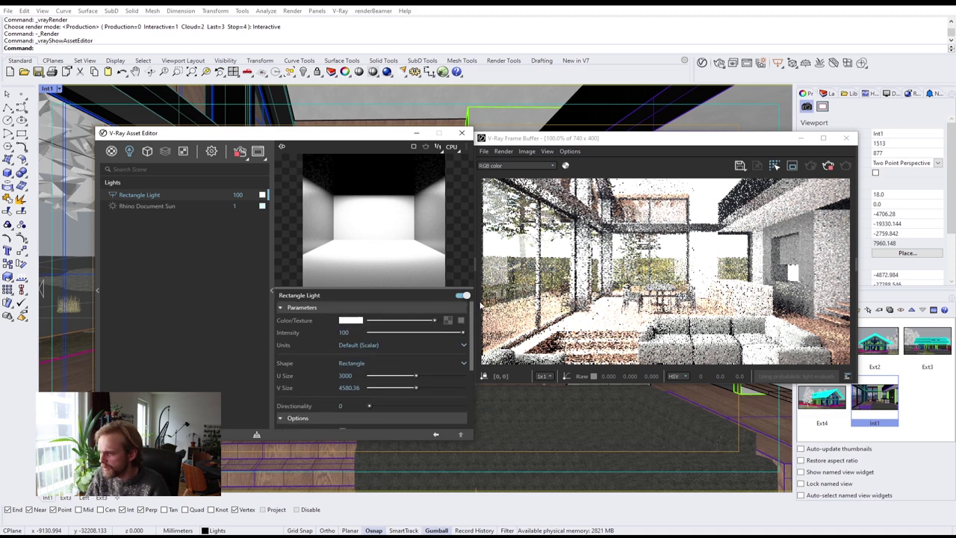
{"action": "left_click_drag", "start_coordinate": [358, 333], "coordinate": [310, 336]}
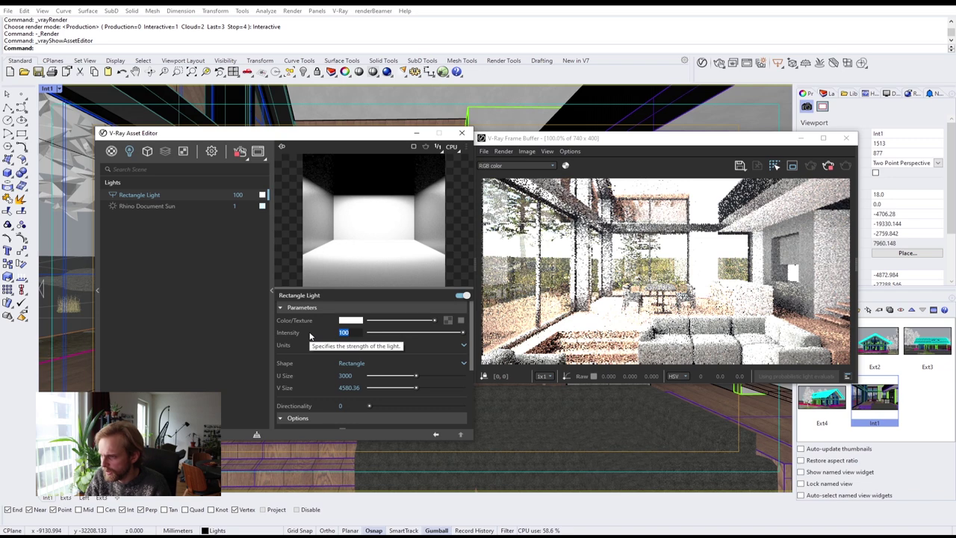
{"action": "type", "text": "30"}
{"action": "key", "text": "Return"}
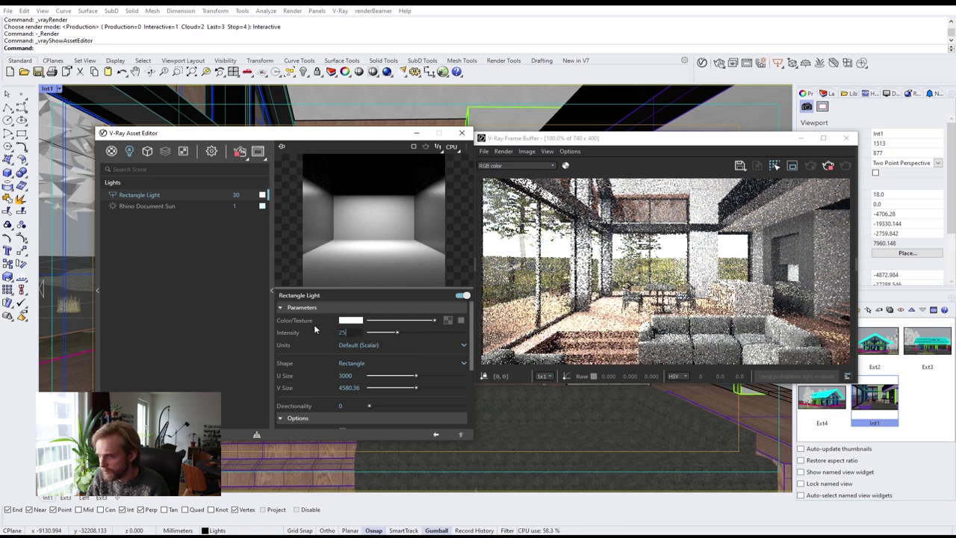
{"action": "key", "text": "Return"}
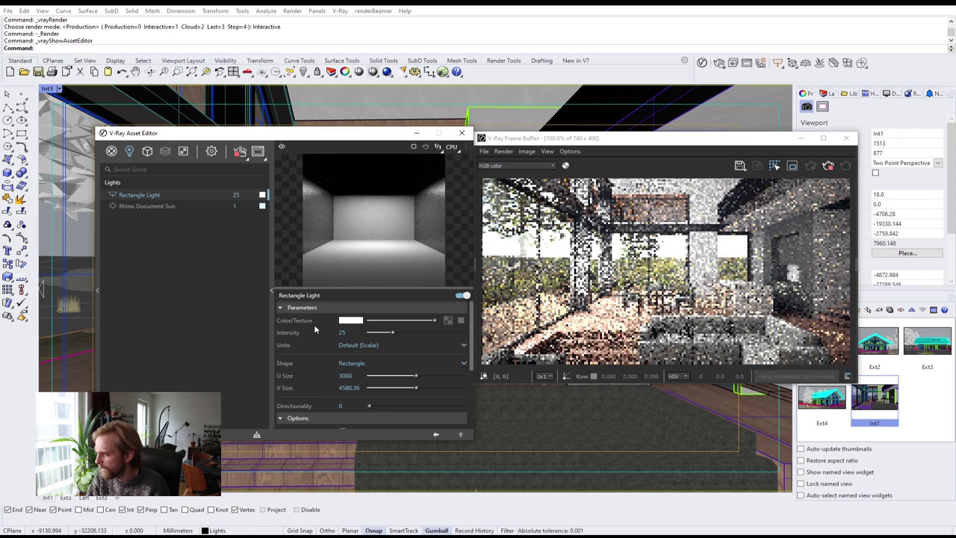
{"action": "left_click_drag", "start_coordinate": [347, 333], "coordinate": [295, 334]}
{"action": "type", "text": "20"}
{"action": "key", "text": "Return"}
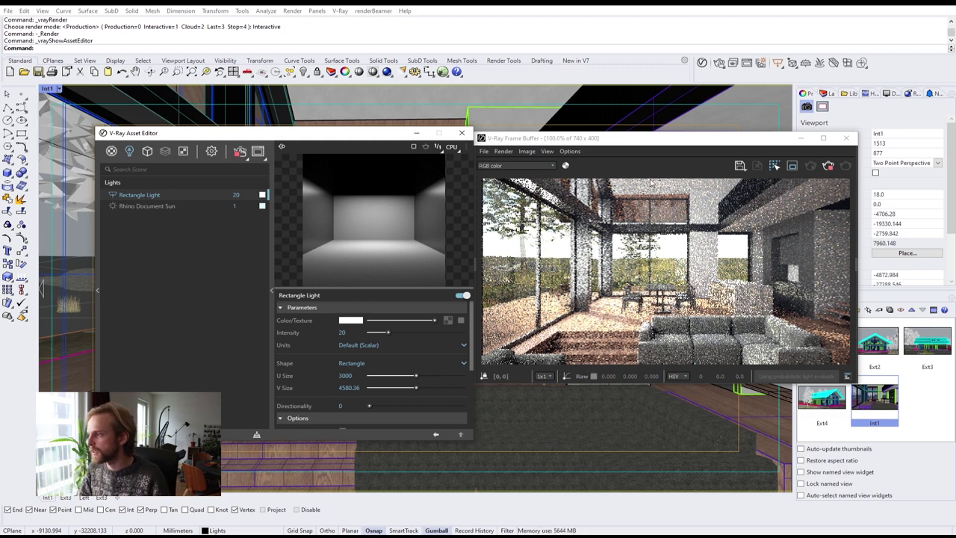
{"action": "scroll", "coordinate": [527, 183], "scroll_direction": "up", "scroll_amount": 1}
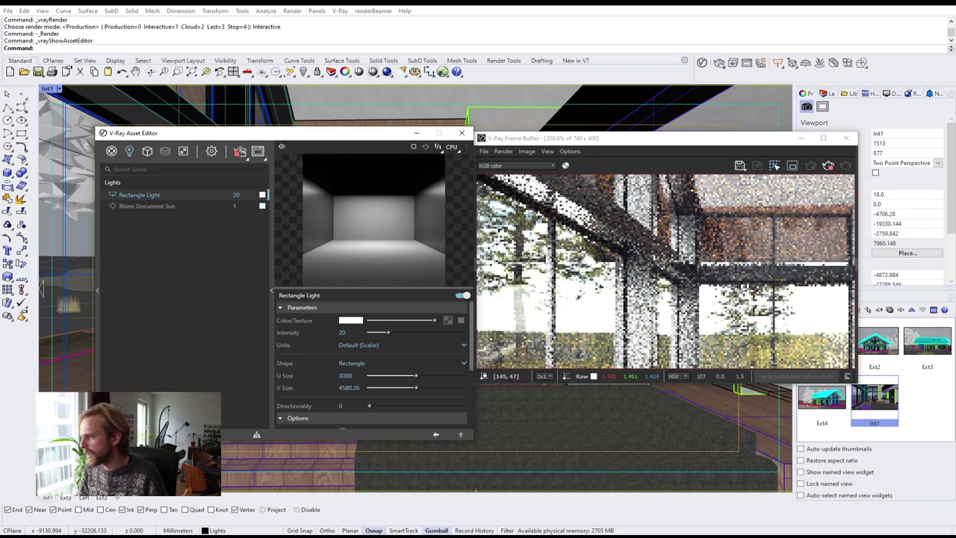
{"action": "scroll", "coordinate": [558, 217], "scroll_direction": "down", "scroll_amount": 1}
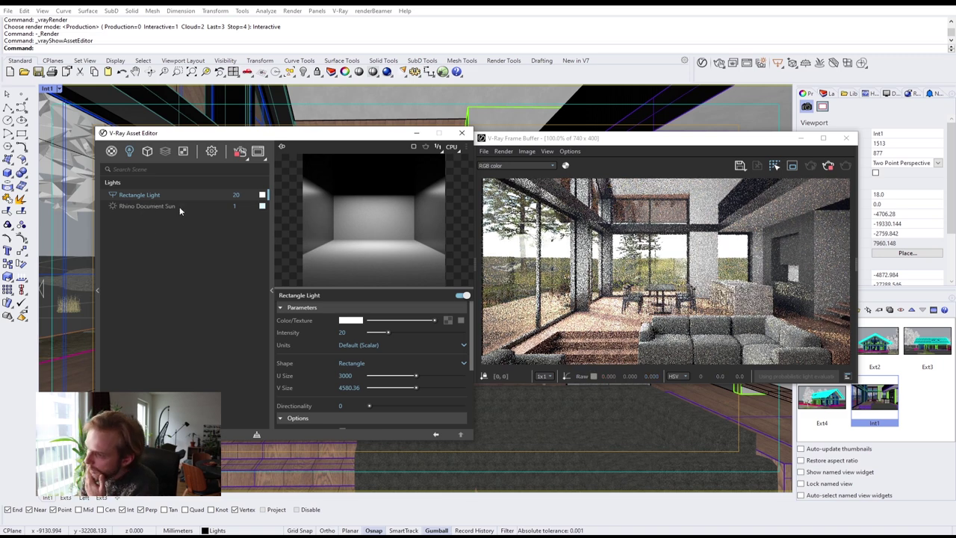
Compare the render with the Rectangle Light's Affect Specular option on and off, and leave the option disabled.
{"action": "scroll", "coordinate": [467, 373], "scroll_direction": "down", "scroll_amount": 2}
{"action": "scroll", "coordinate": [467, 373], "scroll_direction": "down", "scroll_amount": 2}
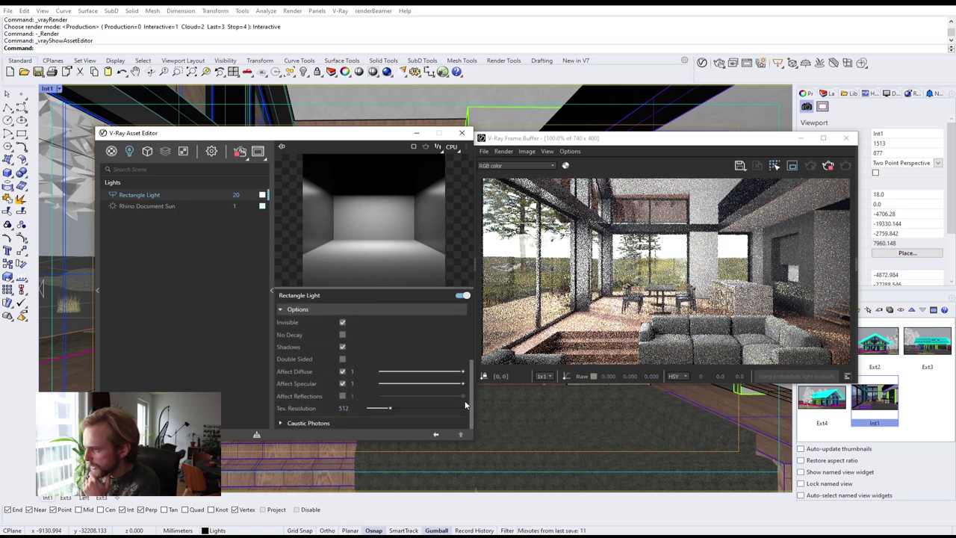
{"action": "left_click", "coordinate": [343, 384]}
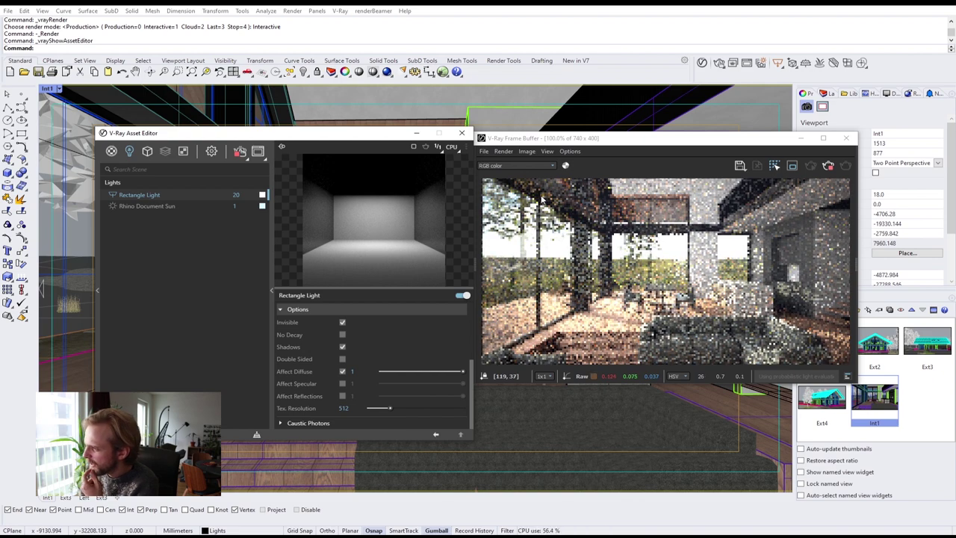
{"action": "left_click", "coordinate": [342, 383]}
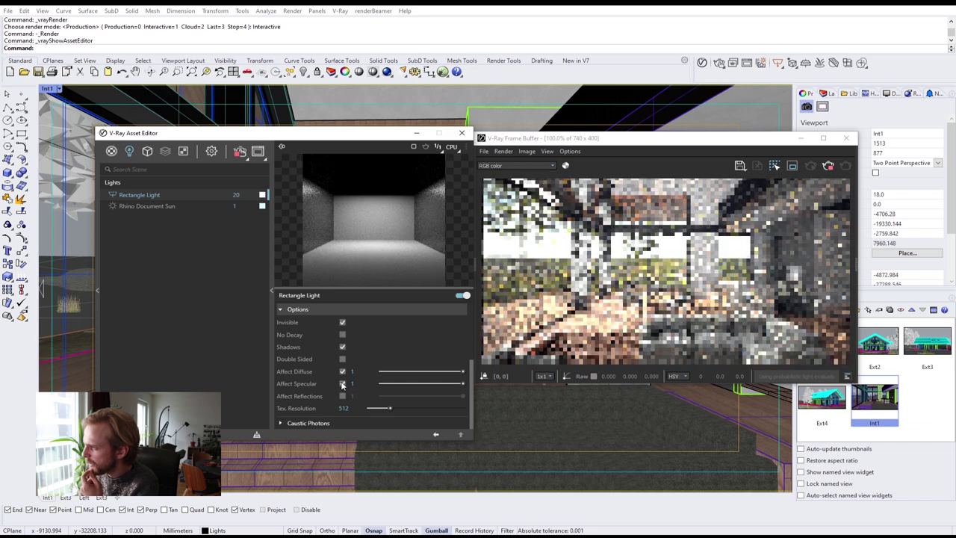
{"action": "left_click", "coordinate": [342, 383]}
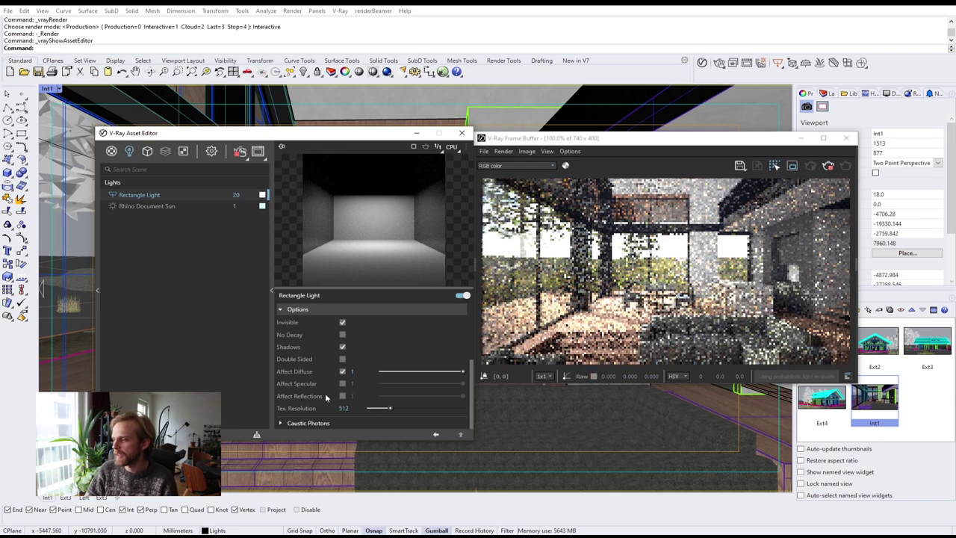
Collapse the light's settings and close both the V-Ray Frame Buffer and the Asset Editor.
{"action": "left_click", "coordinate": [272, 290]}
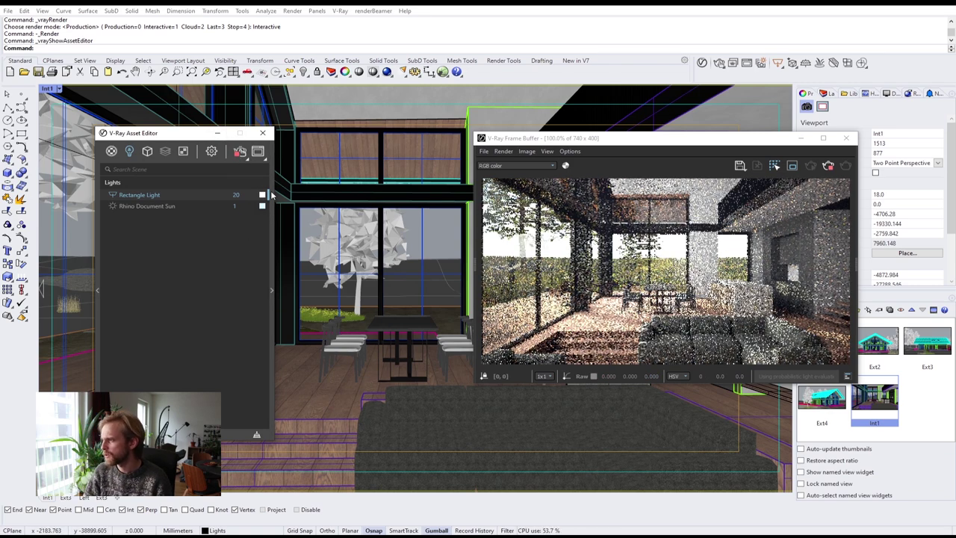
{"action": "left_click", "coordinate": [848, 142]}
{"action": "left_click", "coordinate": [846, 139]}
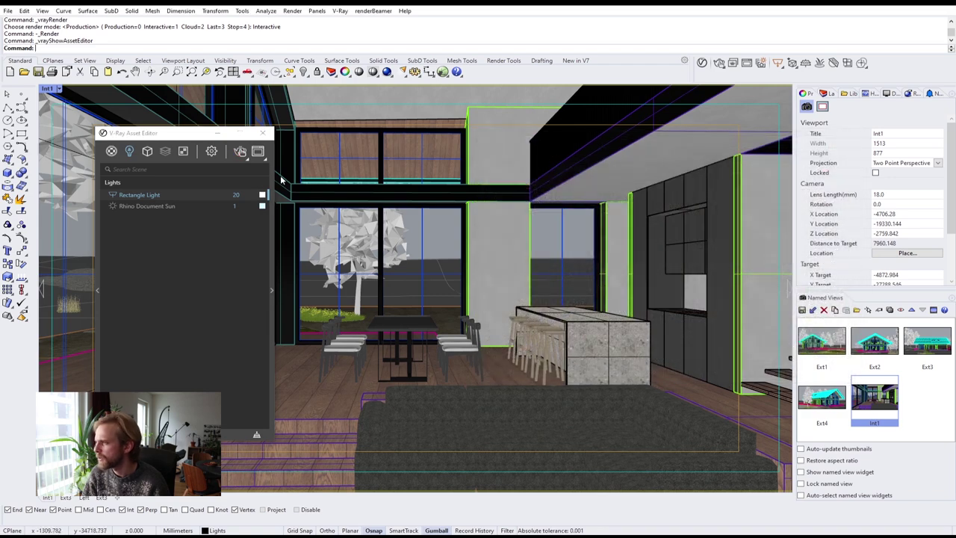
{"action": "left_click", "coordinate": [263, 133]}
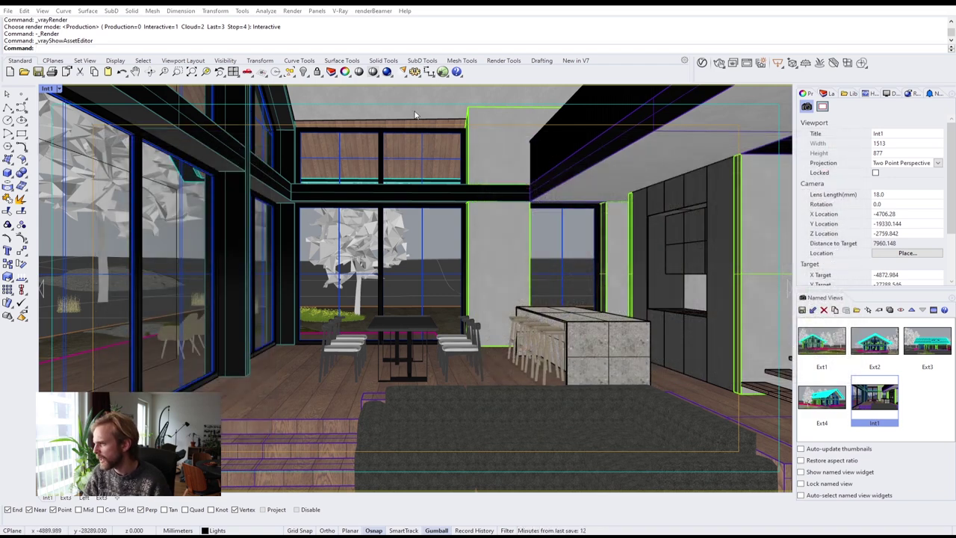
Select the ceiling polysurface above the upper end-wall windows and zoom to the selection.
{"action": "right_click_drag", "start_coordinate": [392, 129], "coordinate": [436, 271], "text": "shift"}
{"action": "right_click_drag", "start_coordinate": [407, 165], "coordinate": [425, 262], "text": "shift"}
{"action": "scroll", "coordinate": [373, 254], "scroll_direction": "up", "scroll_amount": 14}
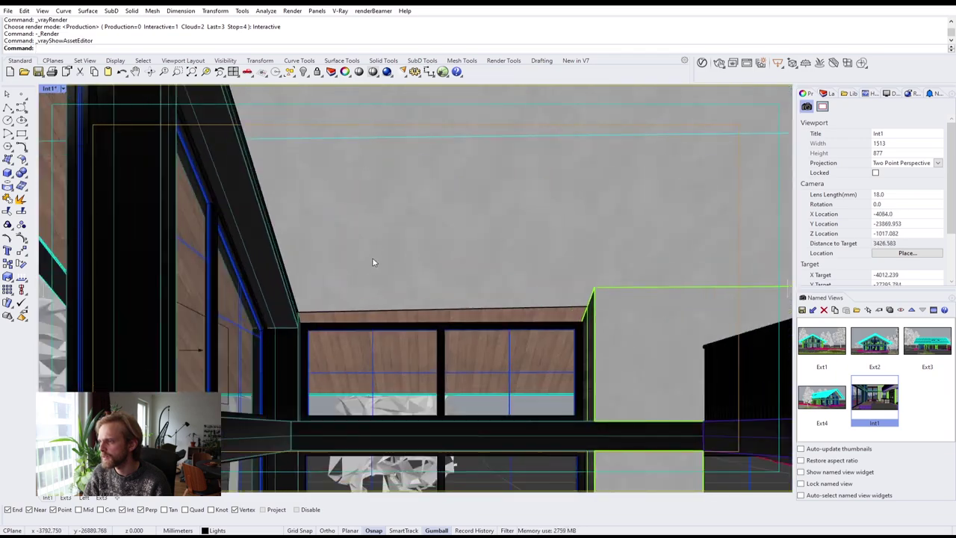
{"action": "left_click", "coordinate": [371, 264]}
{"action": "left_click", "coordinate": [407, 289]}
{"action": "right_click_drag", "start_coordinate": [410, 299], "coordinate": [490, 321]}
{"action": "scroll", "coordinate": [427, 280], "scroll_direction": "up", "scroll_amount": 8}
{"action": "scroll", "coordinate": [424, 281], "scroll_direction": "down", "scroll_amount": 12}
{"action": "right_click_drag", "start_coordinate": [425, 281], "coordinate": [357, 325]}
{"action": "type", "text": "S"}
{"action": "key", "text": "Return"}
{"action": "scroll", "coordinate": [199, 346], "scroll_direction": "up", "scroll_amount": 6}
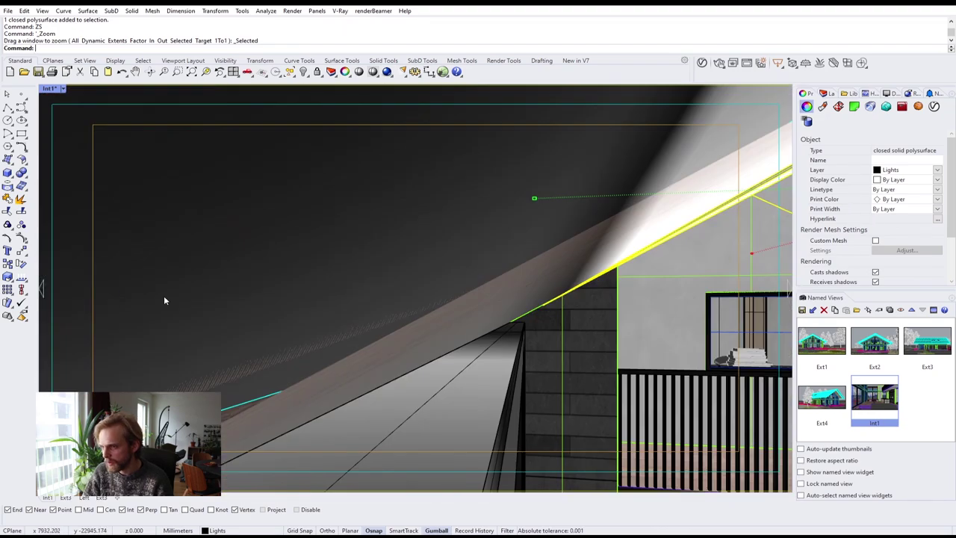
{"action": "scroll", "coordinate": [165, 299], "scroll_direction": "down", "scroll_amount": 1}
{"action": "right_click_drag", "start_coordinate": [174, 299], "coordinate": [178, 288]}
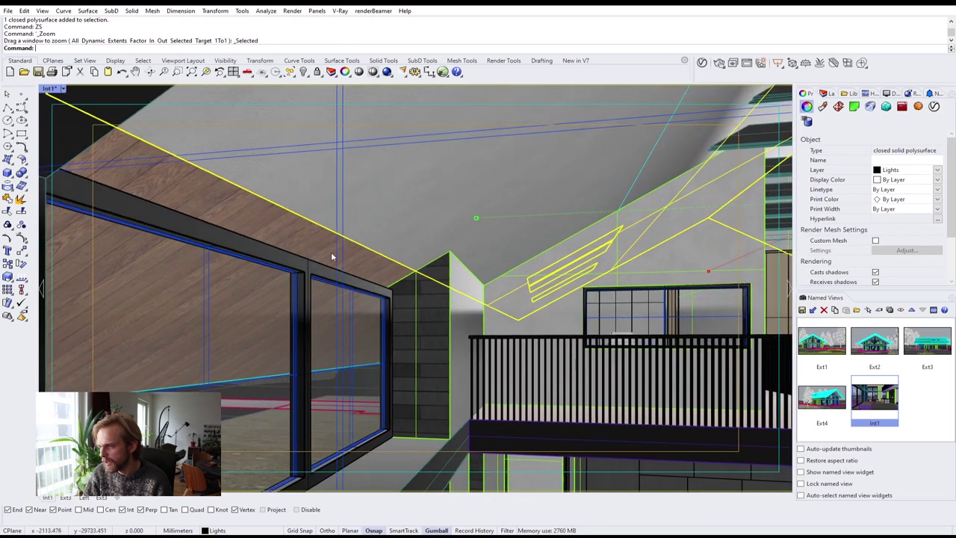
Turn on the ceiling's solid edit points and select the pair at its lower corner beside the upper window in Wireframe display.
{"action": "scroll", "coordinate": [348, 276], "scroll_direction": "down", "scroll_amount": 2}
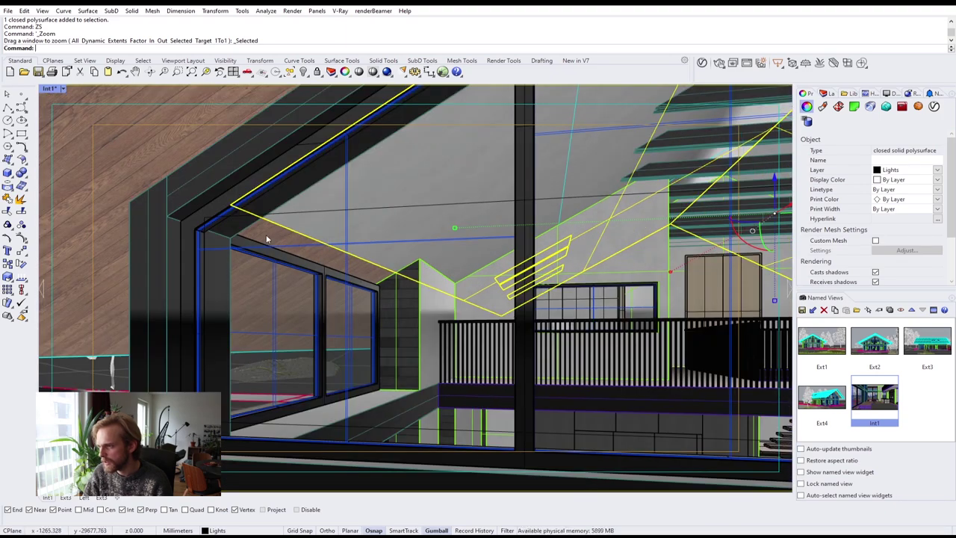
{"action": "right_click_drag", "start_coordinate": [304, 258], "coordinate": [310, 306]}
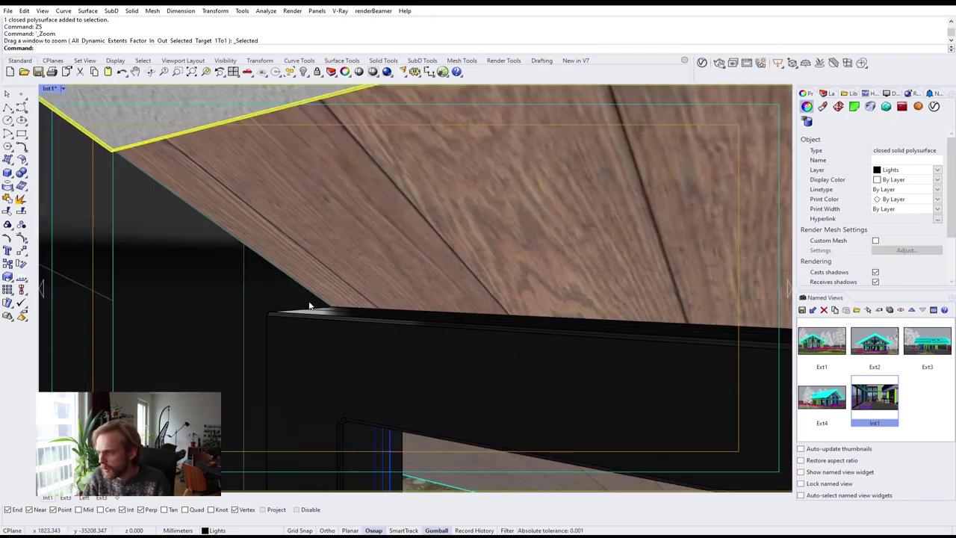
{"action": "scroll", "coordinate": [326, 315], "scroll_direction": "down", "scroll_amount": 1}
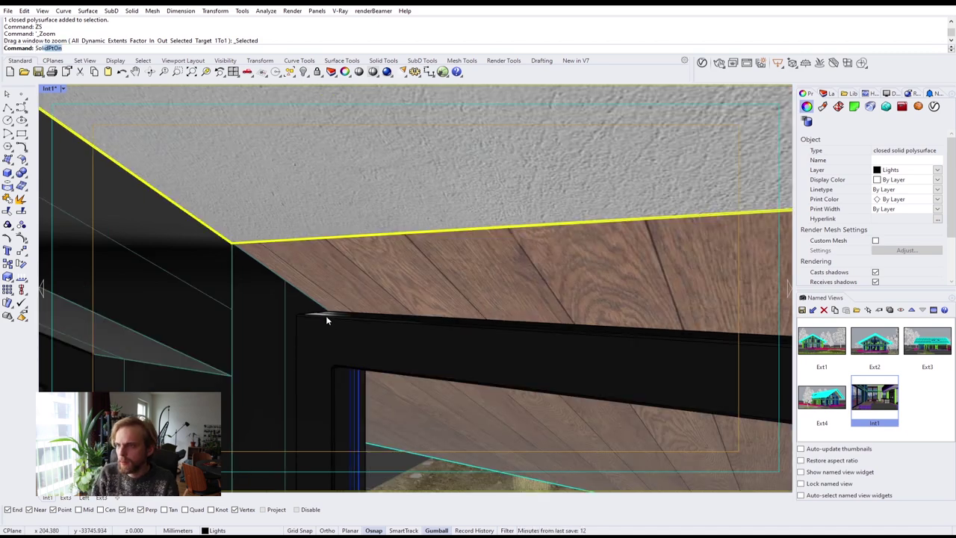
{"action": "key", "text": "Return"}
{"action": "left_click", "coordinate": [60, 88]}
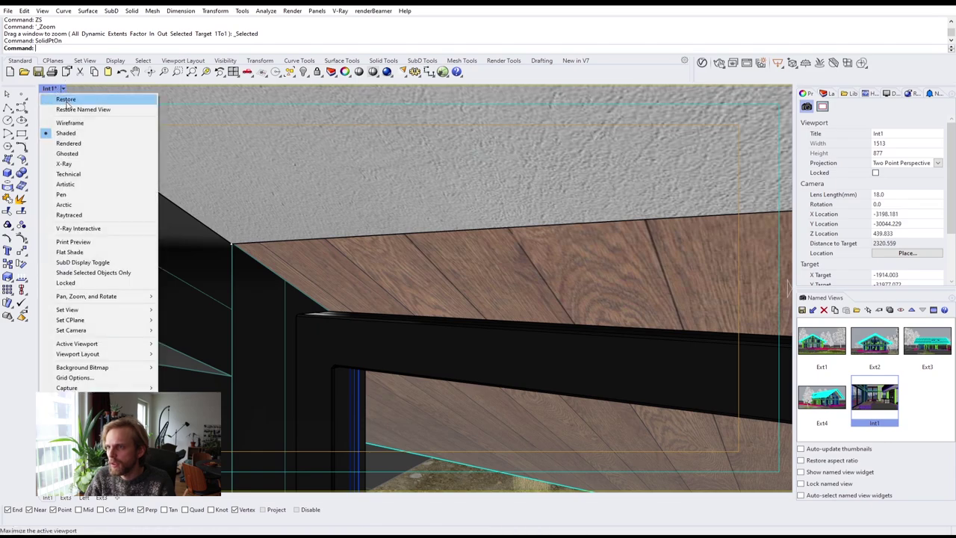
{"action": "left_click", "coordinate": [71, 122]}
{"action": "right_click_drag", "start_coordinate": [202, 243], "coordinate": [196, 240]}
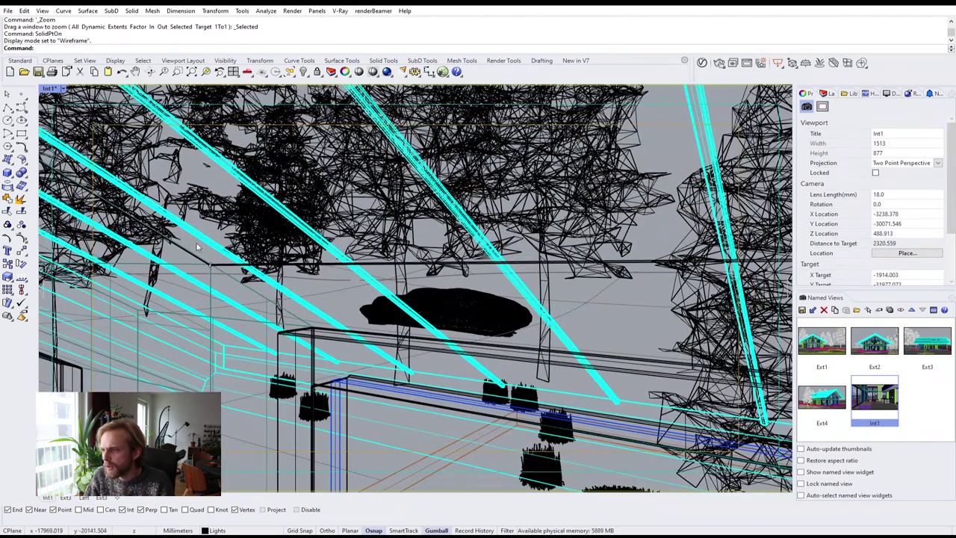
{"action": "left_click_drag", "start_coordinate": [210, 264], "coordinate": [223, 277]}
Add the two edit points at the ceiling's opposite lower corner to the selection.
{"action": "scroll", "coordinate": [228, 278], "scroll_direction": "down", "scroll_amount": 10}
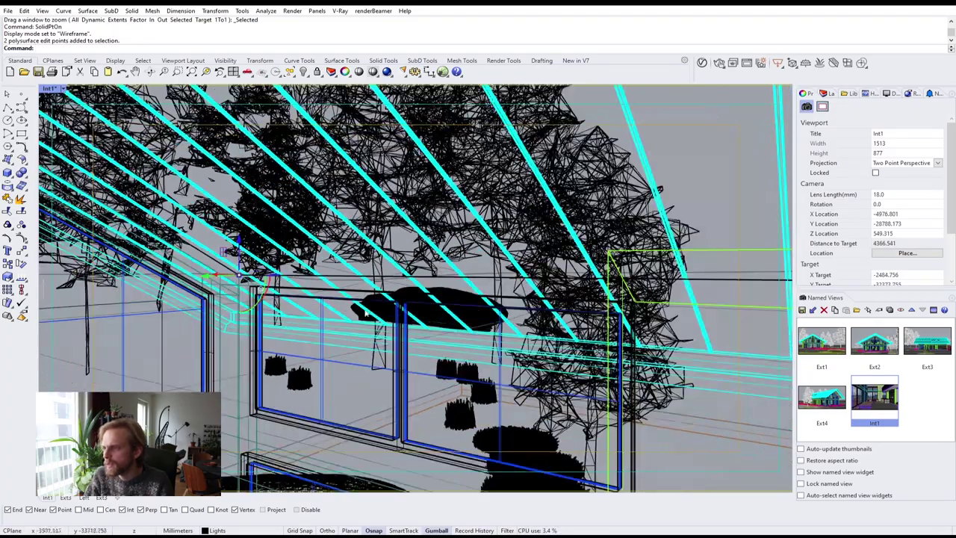
{"action": "scroll", "coordinate": [238, 290], "scroll_direction": "down", "scroll_amount": 4}
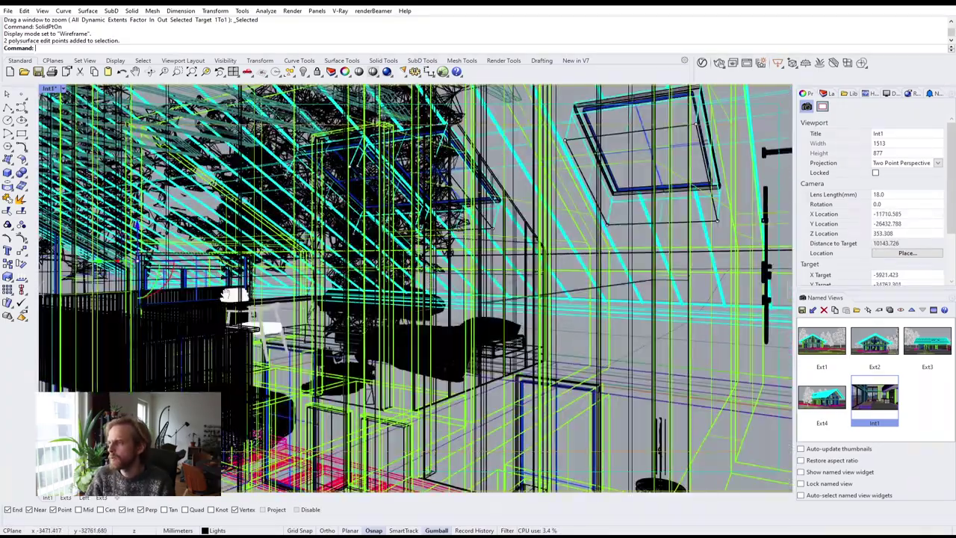
{"action": "scroll", "coordinate": [222, 294], "scroll_direction": "down", "scroll_amount": 6}
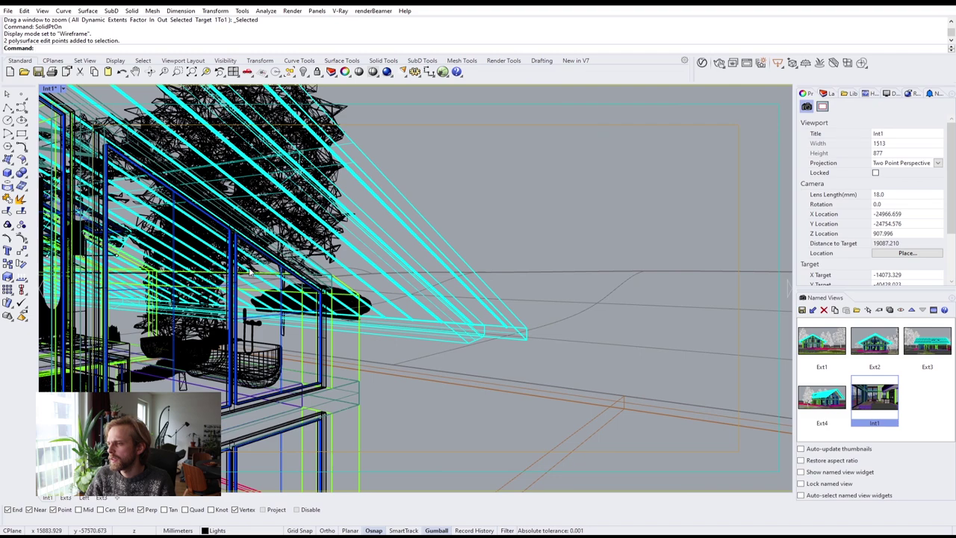
{"action": "scroll", "coordinate": [308, 280], "scroll_direction": "up", "scroll_amount": 4}
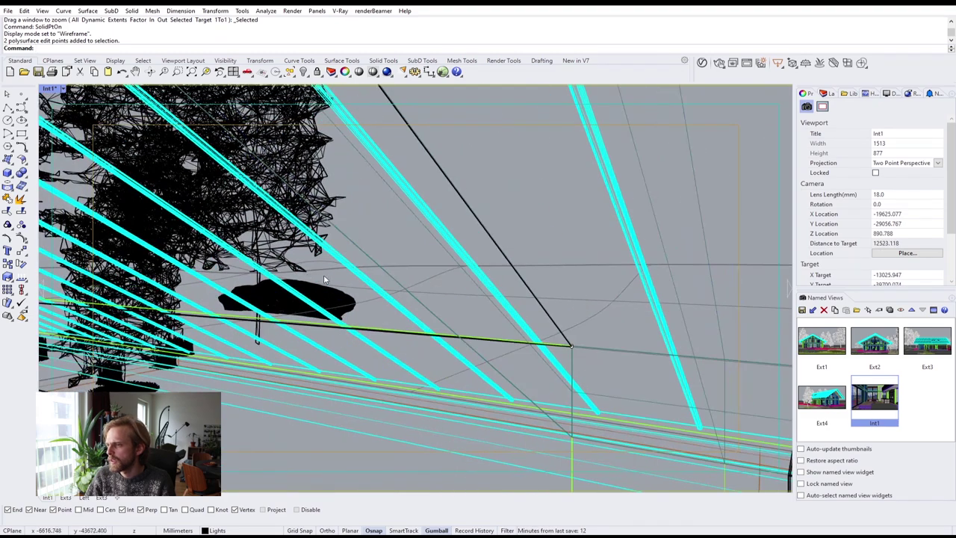
{"action": "left_click_drag", "start_coordinate": [583, 352], "coordinate": [583, 351]}
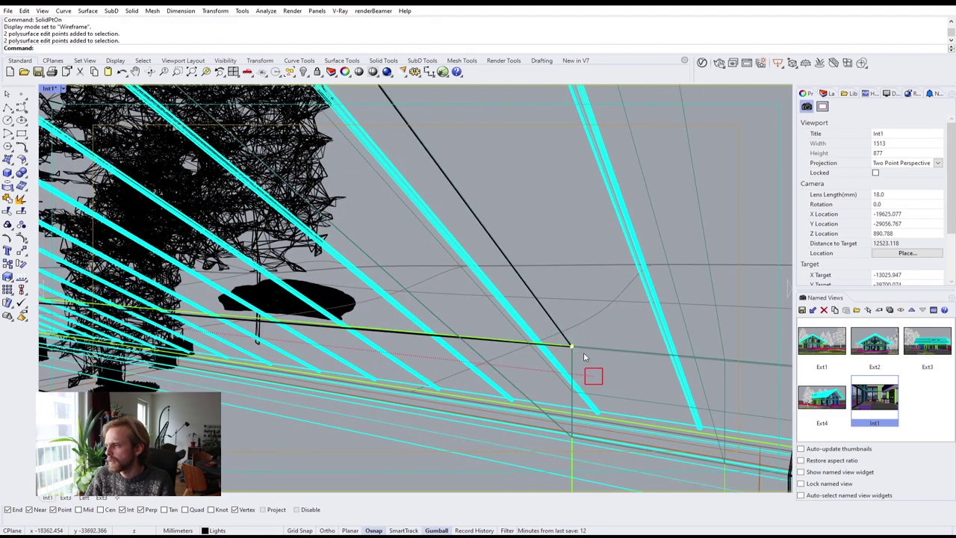
Restore Shaded display, zoom to the selected ceiling edit points, inspect the gap above the upper windows, and clear the selection.
{"action": "left_click", "coordinate": [63, 88]}
{"action": "left_click", "coordinate": [71, 133]}
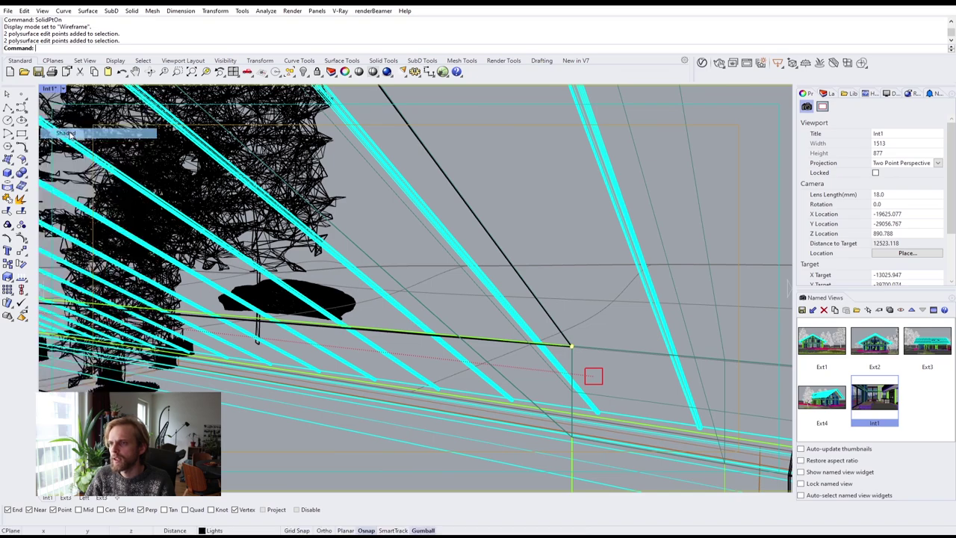
{"action": "mouse_move", "coordinate": [454, 286]}
{"action": "right_mouse_down"}
{"action": "mouse_move", "coordinate": [590, 281]}
{"action": "mouse_move", "coordinate": [307, 284]}
{"action": "mouse_move", "coordinate": [585, 256]}
{"action": "mouse_move", "coordinate": [418, 249]}
{"action": "right_mouse_up"}
{"action": "type", "text": "Z"}
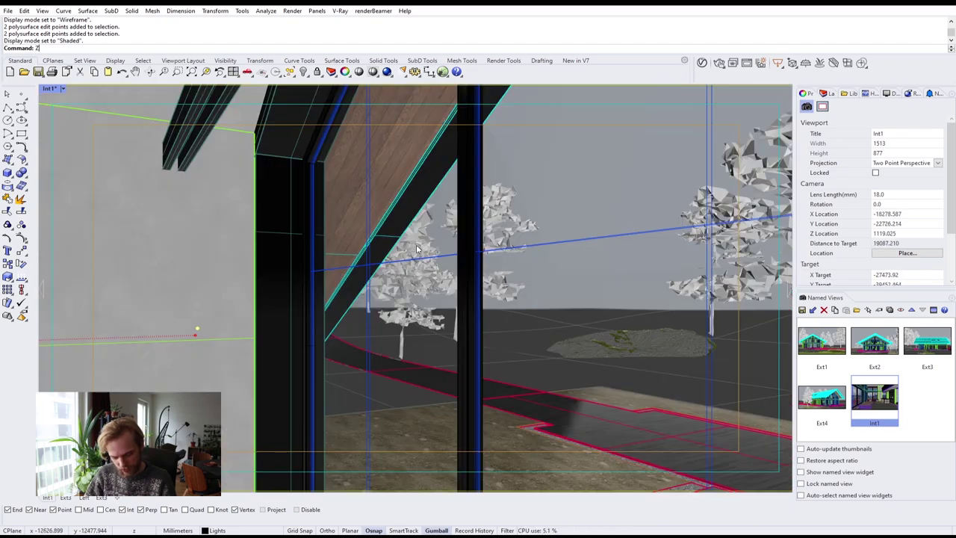
{"action": "type", "text": "S"}
{"action": "key", "text": "Return"}
{"action": "right_click_drag", "start_coordinate": [530, 246], "coordinate": [199, 302]}
{"action": "scroll", "coordinate": [222, 302], "scroll_direction": "up", "scroll_amount": 10}
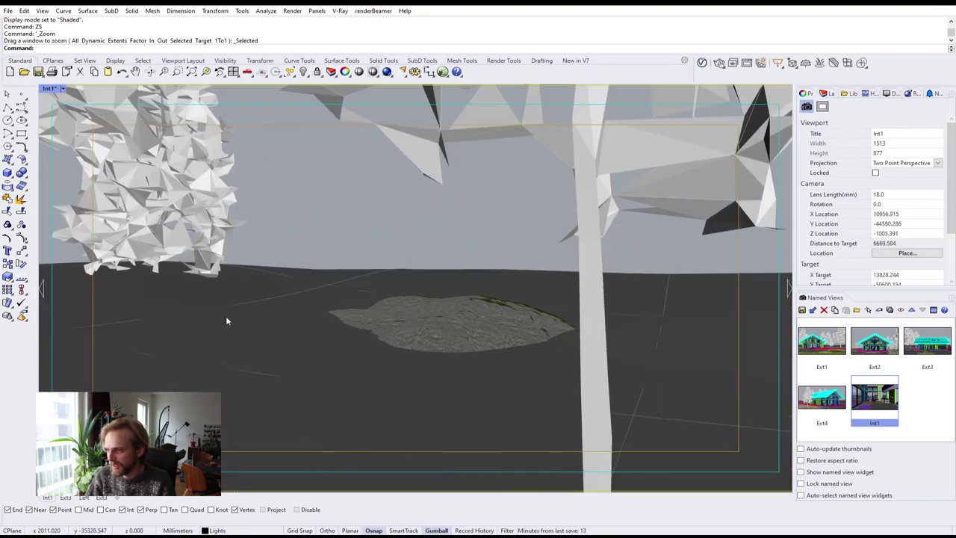
{"action": "scroll", "coordinate": [226, 318], "scroll_direction": "down", "scroll_amount": 16}
{"action": "right_click_drag", "start_coordinate": [248, 317], "coordinate": [302, 330]}
{"action": "scroll", "coordinate": [301, 330], "scroll_direction": "up", "scroll_amount": 8}
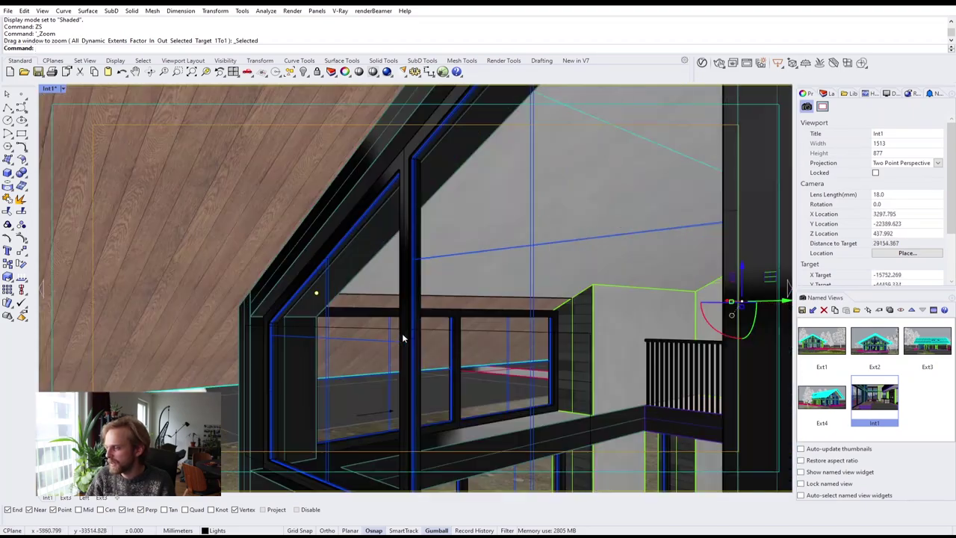
{"action": "scroll", "coordinate": [338, 309], "scroll_direction": "up", "scroll_amount": 3}
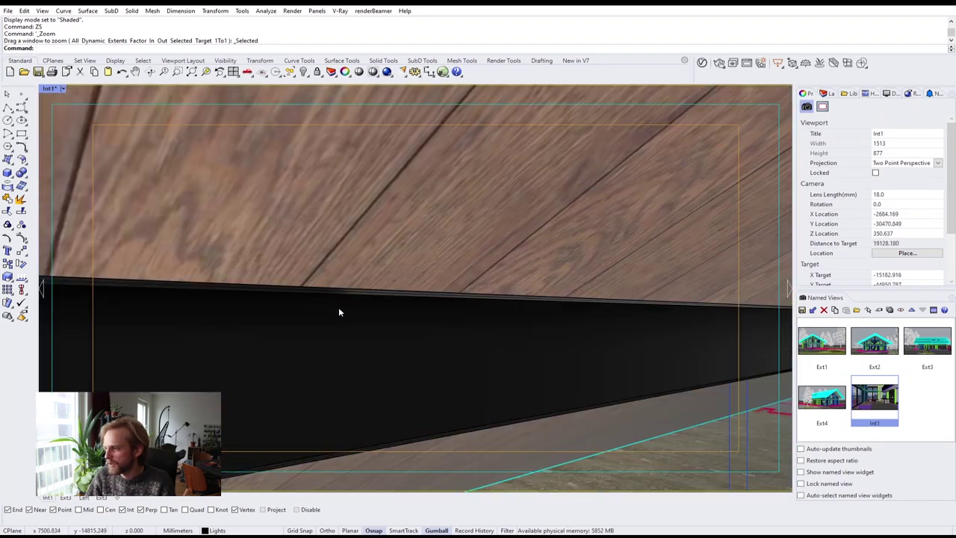
{"action": "scroll", "coordinate": [339, 308], "scroll_direction": "down", "scroll_amount": 3}
{"action": "key", "text": "Escape"}
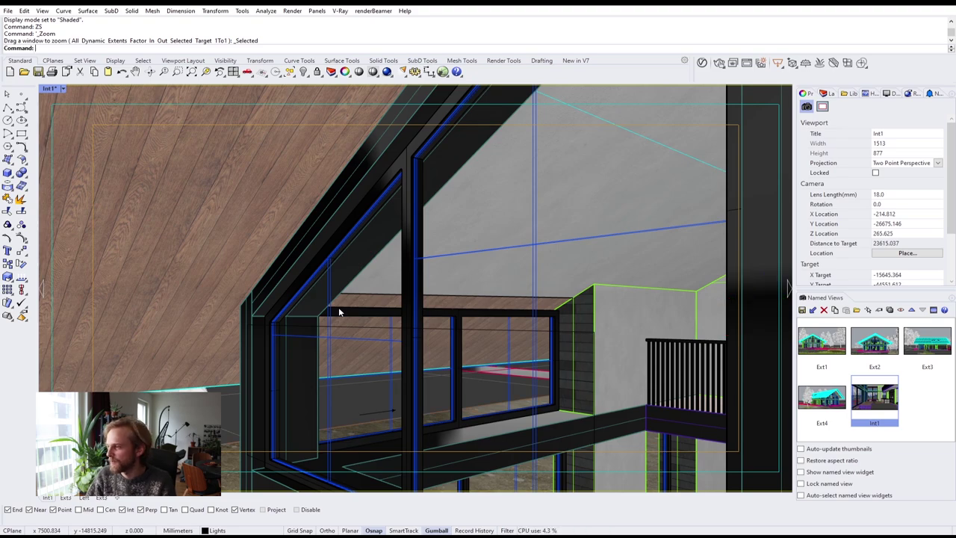
Duplicate the short sloping edge between the ceiling corner and the upper window frame with DupEdge.
{"action": "right_click_drag", "start_coordinate": [340, 309], "coordinate": [224, 348], "text": "shift"}
{"action": "scroll", "coordinate": [94, 274], "scroll_direction": "up", "scroll_amount": 6}
{"action": "right_click_drag", "start_coordinate": [94, 273], "coordinate": [222, 283], "text": "shift"}
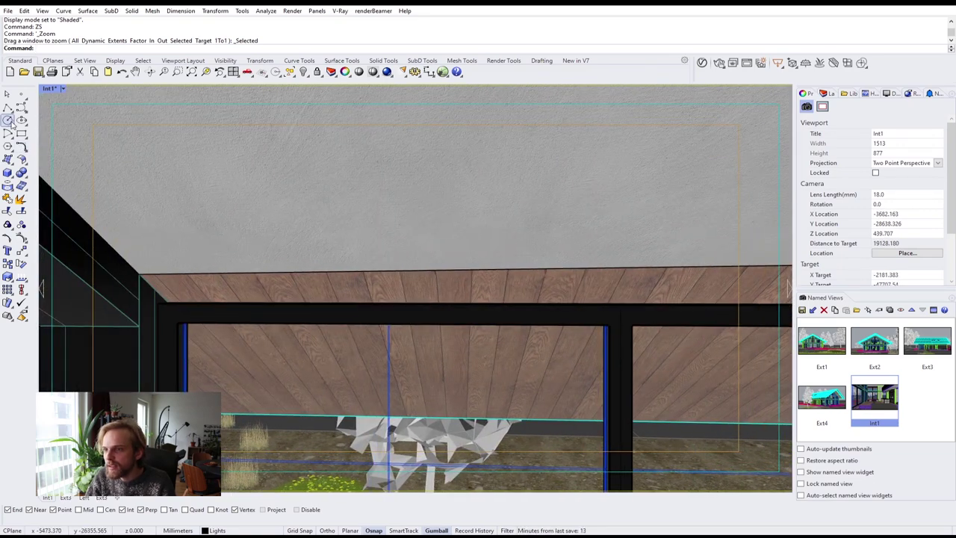
{"action": "type", "text": "Edge"}
{"action": "key", "text": "Return"}
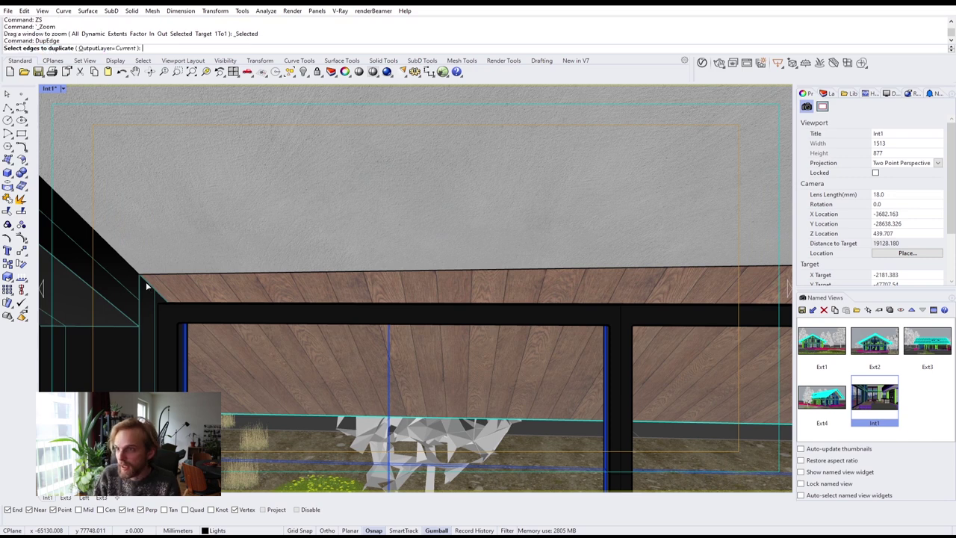
{"action": "left_click", "coordinate": [148, 286]}
{"action": "key", "text": "Return"}
Extrude the duplicated edge as a surface along the ceiling edge's direction across the gap to the far end of the upper windows.
{"action": "type", "text": "ExtrudeCrv"}
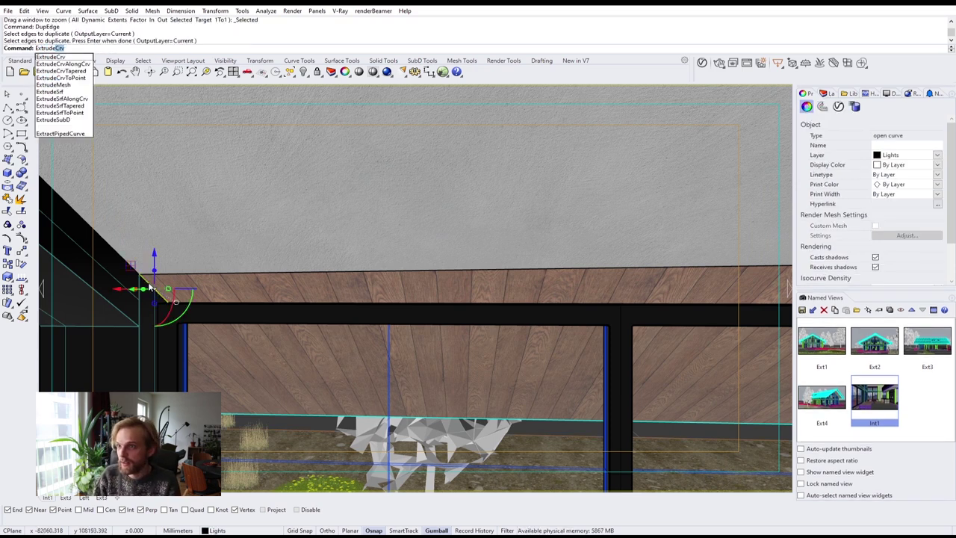
{"action": "key", "text": "Return"}
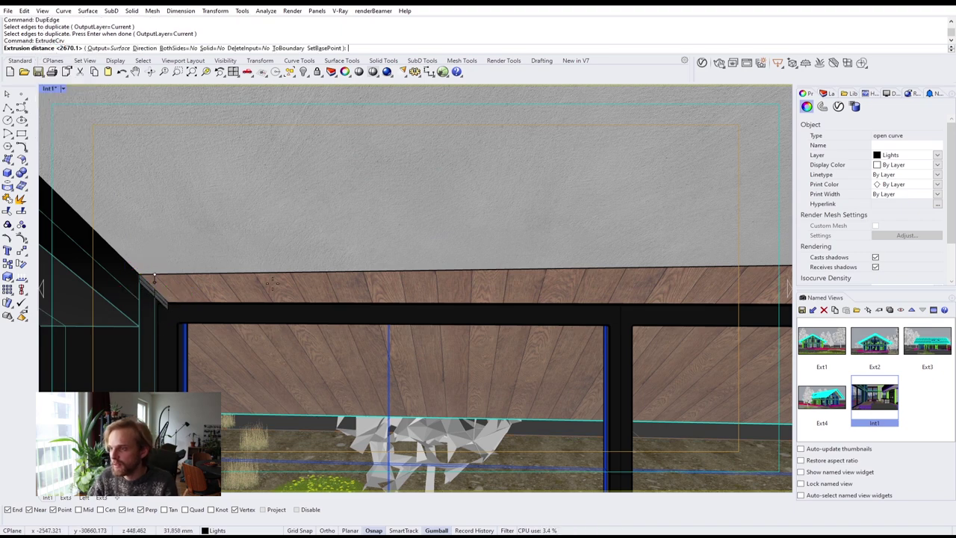
{"action": "left_click", "coordinate": [145, 48]}
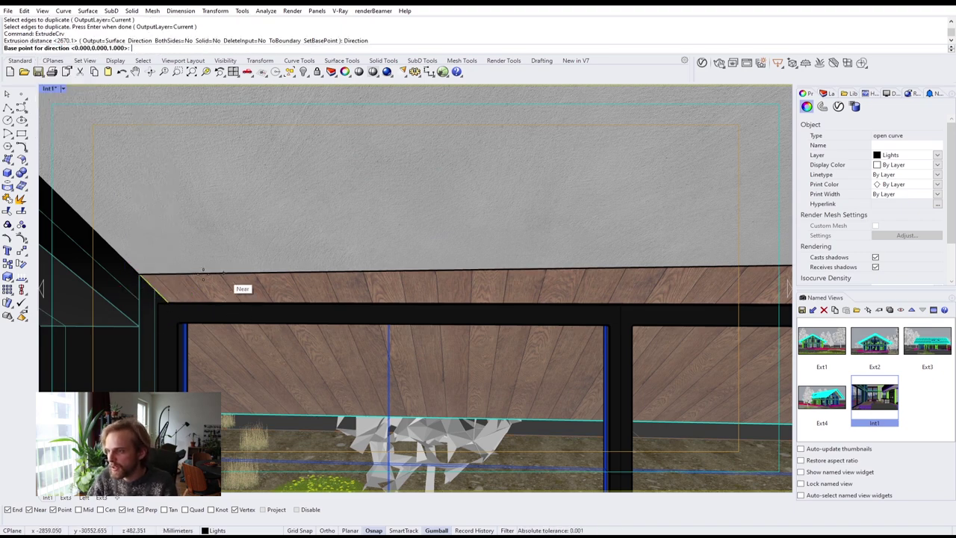
{"action": "scroll", "coordinate": [138, 274], "scroll_direction": "up", "scroll_amount": 2}
{"action": "scroll", "coordinate": [133, 274], "scroll_direction": "down", "scroll_amount": 5}
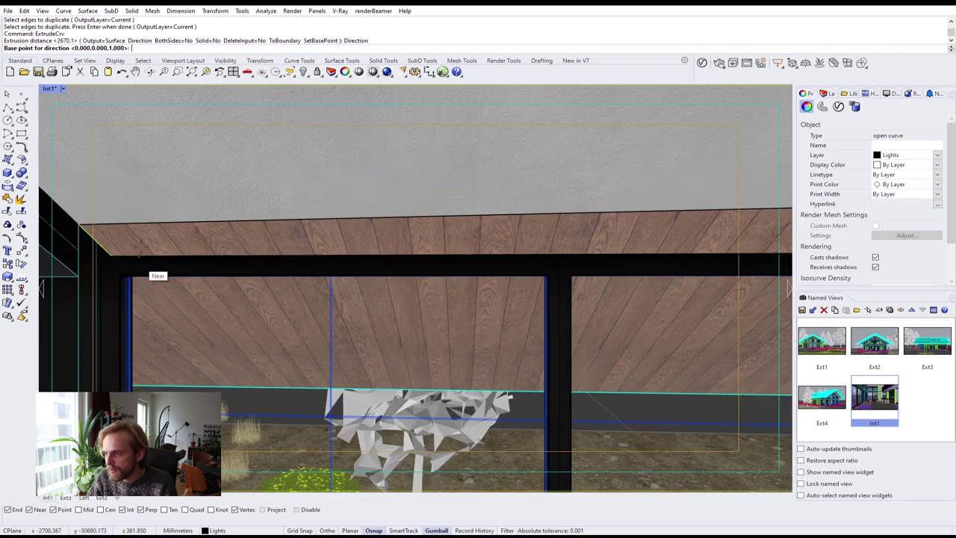
{"action": "left_click", "coordinate": [131, 222]}
{"action": "left_click", "coordinate": [183, 220]}
{"action": "scroll", "coordinate": [445, 236], "scroll_direction": "up", "scroll_amount": 6}
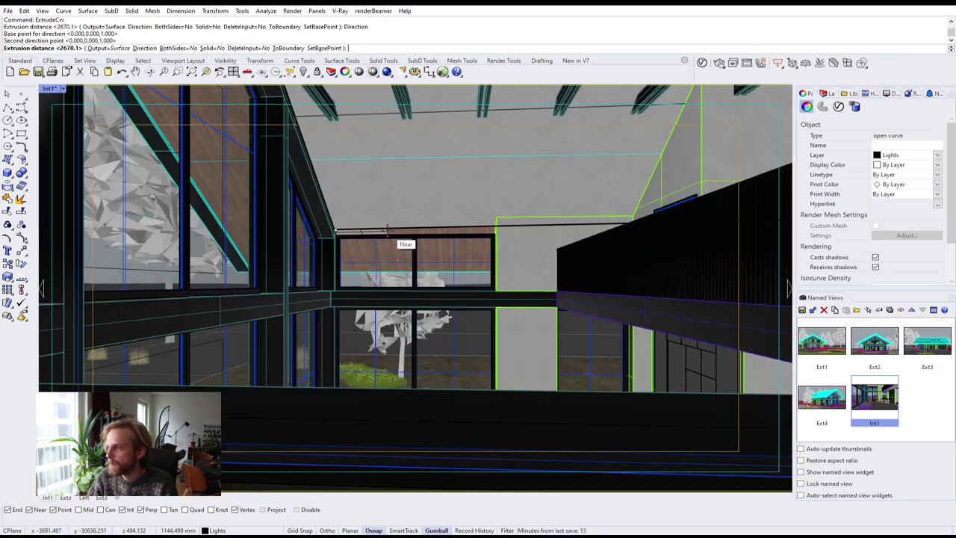
{"action": "scroll", "coordinate": [445, 233], "scroll_direction": "down", "scroll_amount": 6}
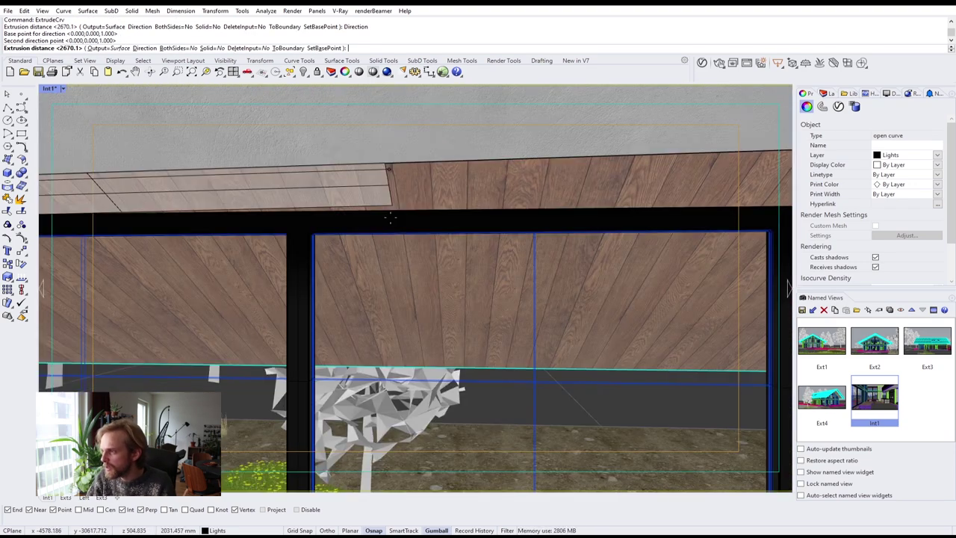
{"action": "scroll", "coordinate": [624, 174], "scroll_direction": "down", "scroll_amount": 8}
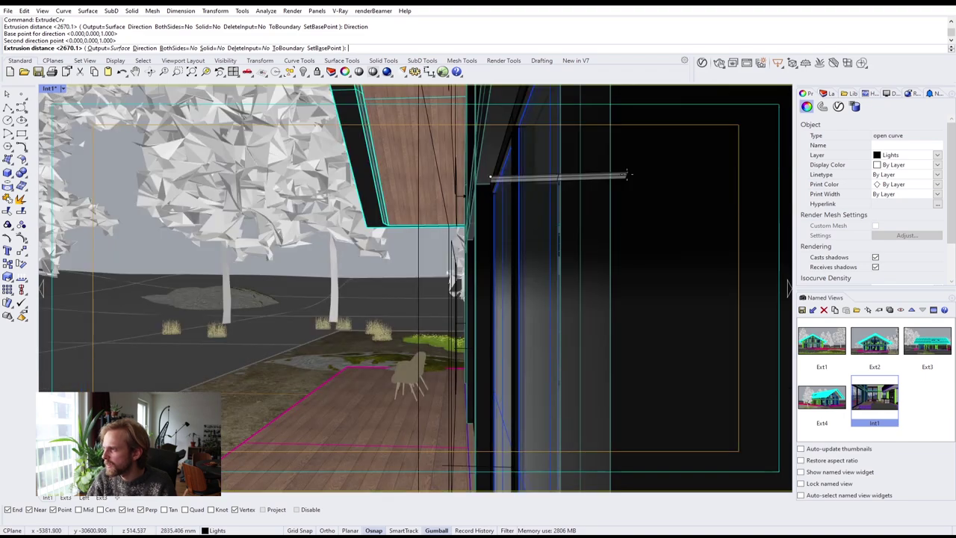
{"action": "scroll", "coordinate": [623, 174], "scroll_direction": "up", "scroll_amount": 3}
{"action": "left_click", "coordinate": [686, 173]}
Delete the extruded surface above the upper windows.
{"action": "scroll", "coordinate": [608, 187], "scroll_direction": "down", "scroll_amount": 2}
{"action": "right_click_drag", "start_coordinate": [608, 187], "coordinate": [557, 201], "text": "shift"}
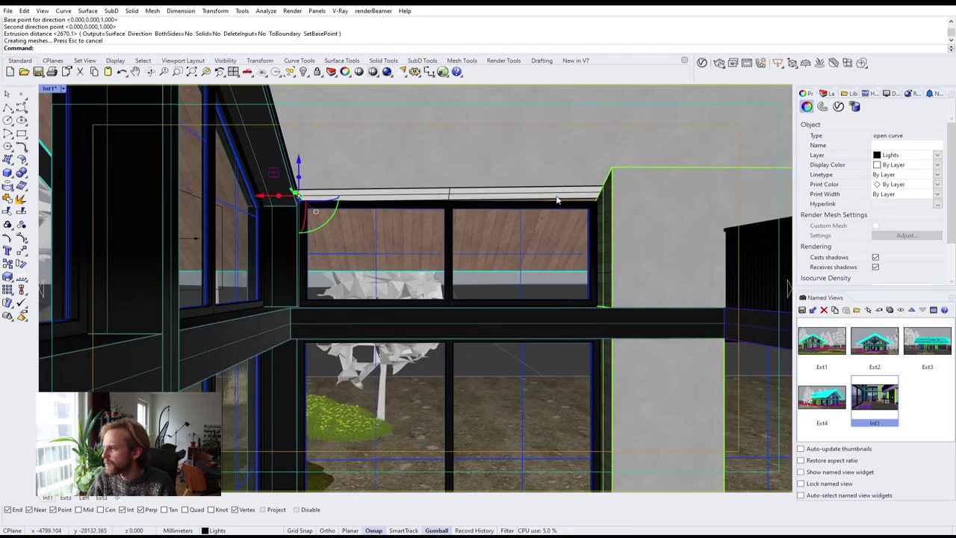
{"action": "left_click", "coordinate": [556, 197]}
{"action": "left_click", "coordinate": [555, 199]}
{"action": "key", "text": "Delete"}
Try deleting the ceiling polysurface, undo the deletion, clear the selection, and return the view to the dining area and kitchen.
{"action": "left_click", "coordinate": [493, 173]}
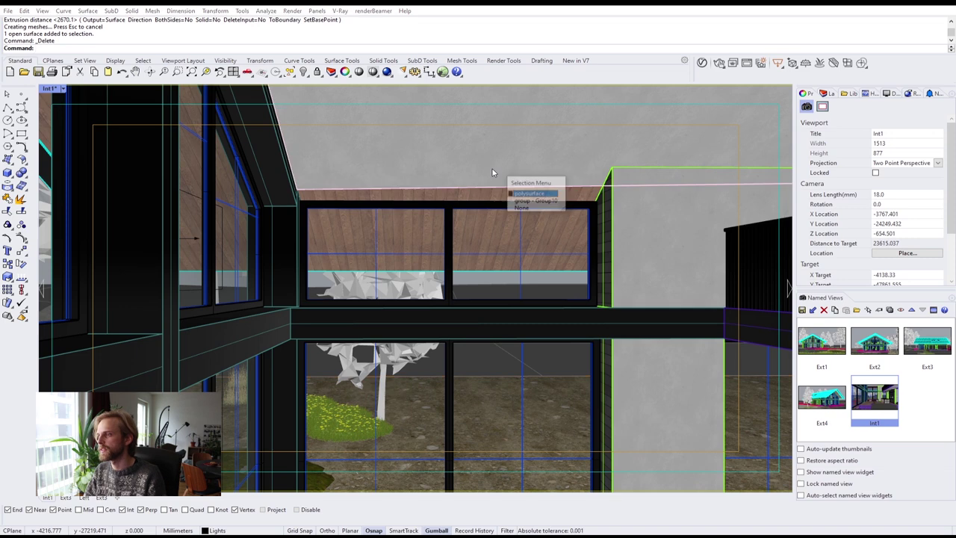
{"action": "left_click", "coordinate": [521, 209]}
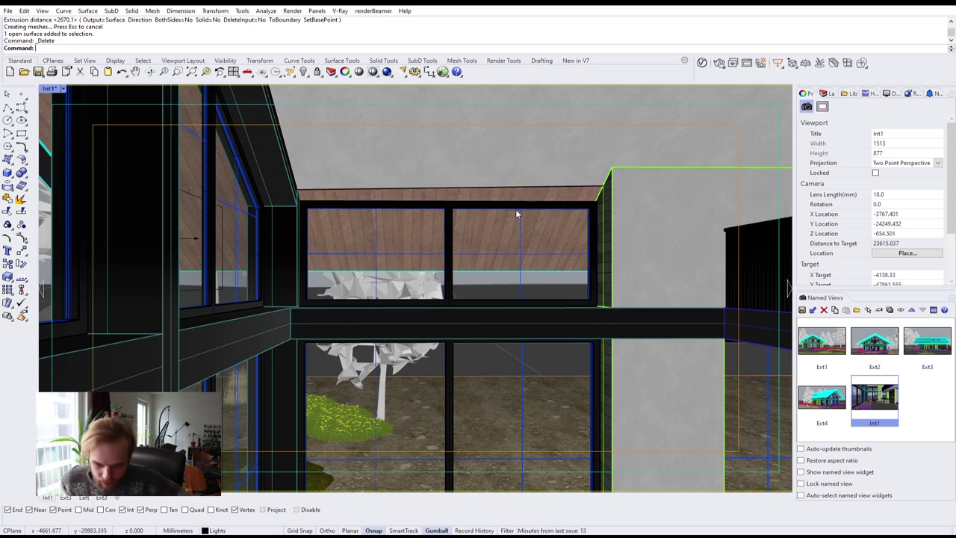
{"action": "left_click", "coordinate": [505, 119]}
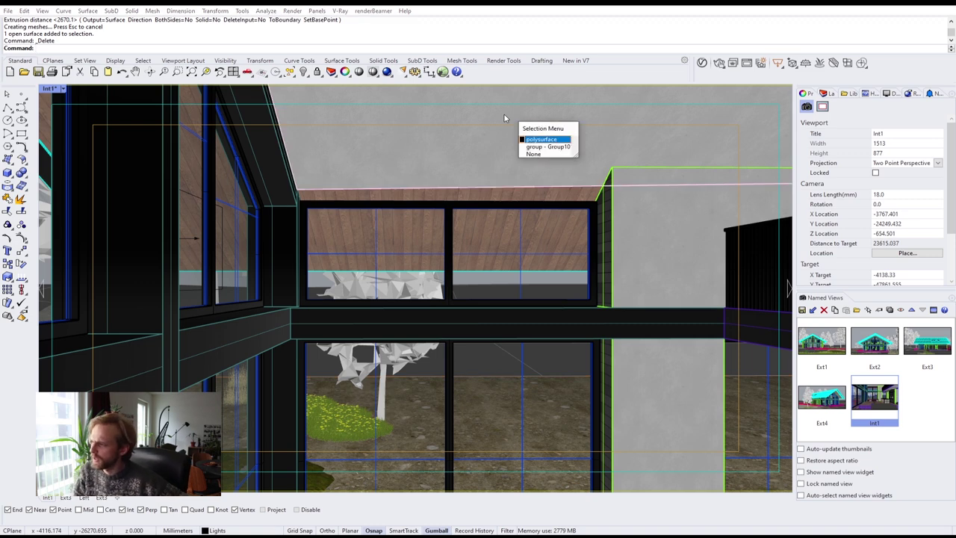
{"action": "left_click", "coordinate": [537, 139]}
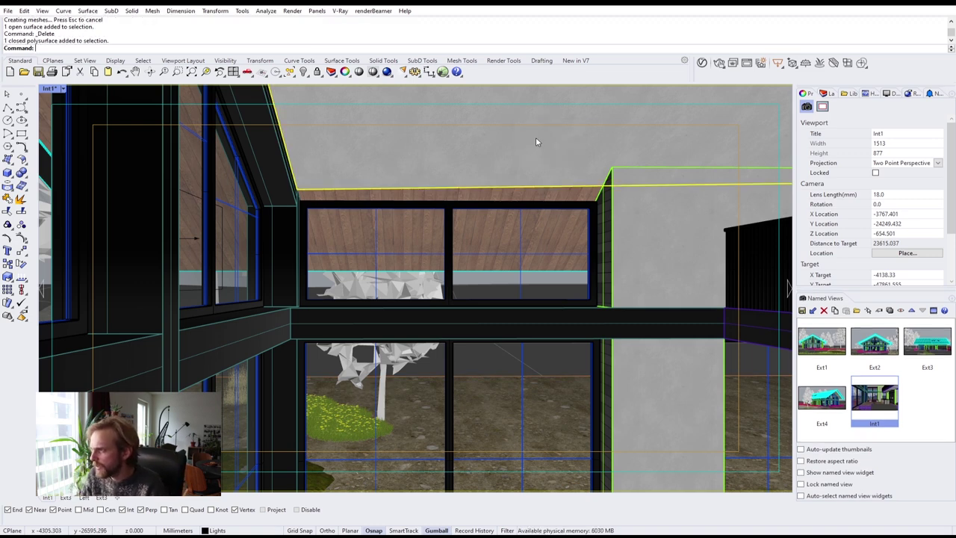
{"action": "key", "text": "Delete"}
{"action": "key", "text": "ctrl+z"}
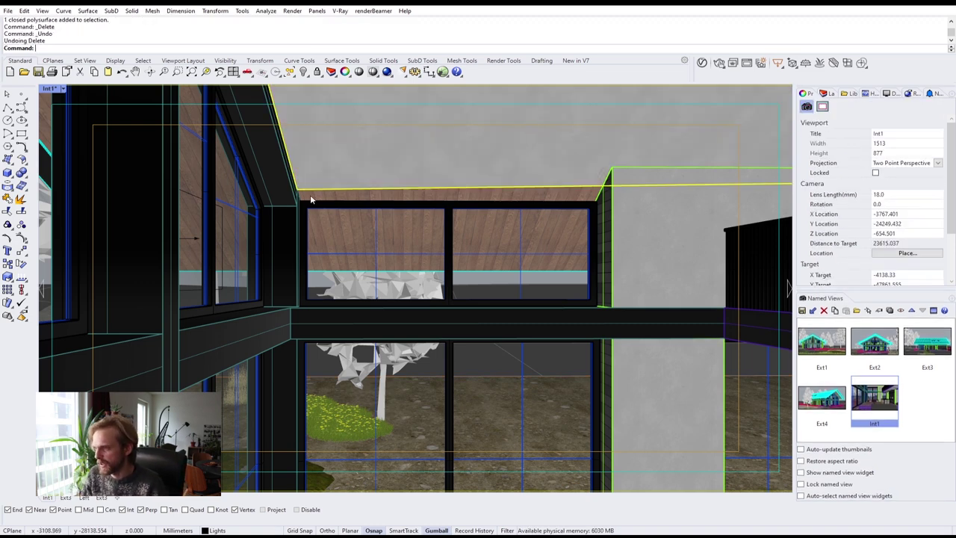
{"action": "key", "text": "Escape"}
{"action": "right_click_drag", "start_coordinate": [530, 301], "coordinate": [495, 256], "text": "shift"}
{"action": "scroll", "coordinate": [506, 246], "scroll_direction": "down", "scroll_amount": 2}
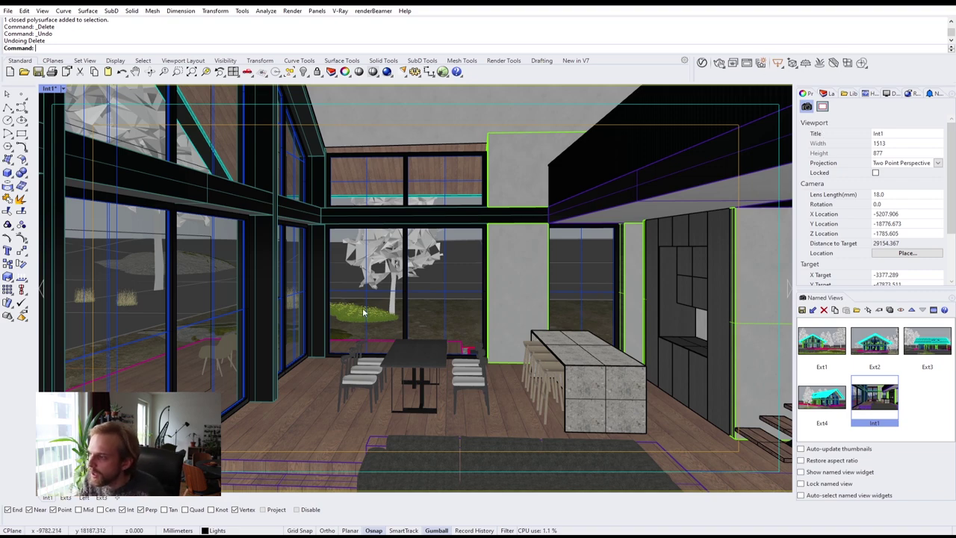
Examine the wooden steps and sofa area of the sunken living room from the Int1 view, leaving nothing selected.
{"action": "right_click_drag", "start_coordinate": [531, 389], "coordinate": [532, 363], "text": "shift"}
{"action": "scroll", "coordinate": [226, 374], "scroll_direction": "up", "scroll_amount": 3}
{"action": "scroll", "coordinate": [228, 375], "scroll_direction": "down", "scroll_amount": 3}
{"action": "right_click_drag", "start_coordinate": [230, 377], "coordinate": [282, 375], "text": "shift"}
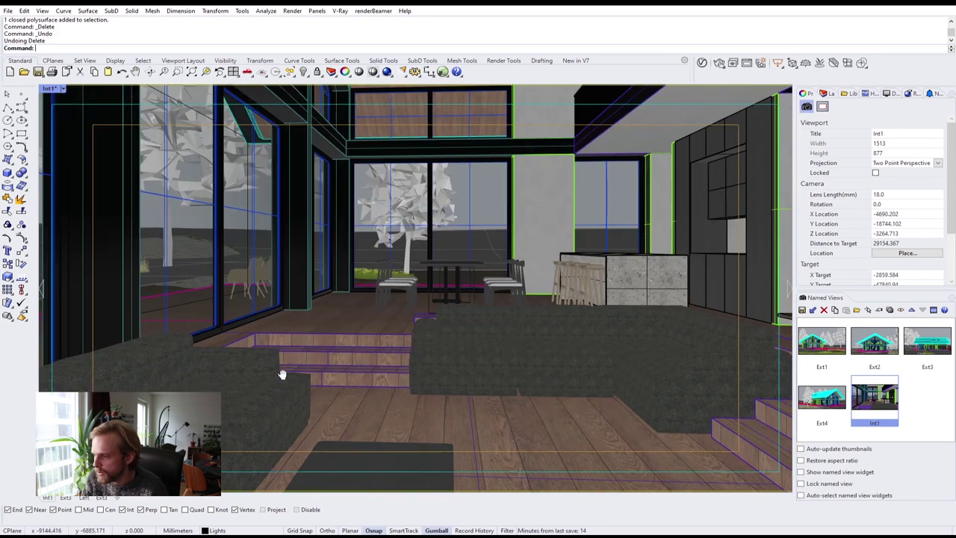
{"action": "left_click", "coordinate": [336, 353]}
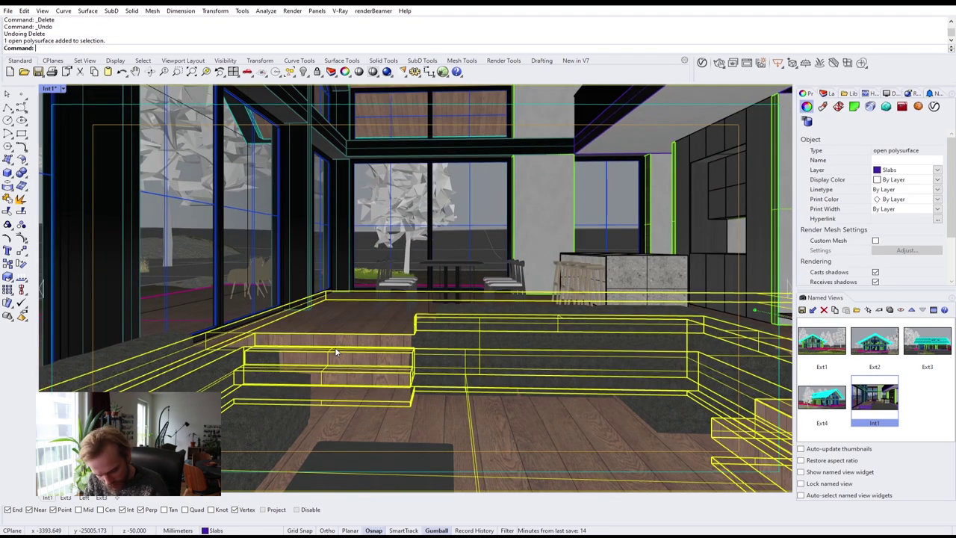
{"action": "key", "text": "Escape"}
{"action": "scroll", "coordinate": [336, 351], "scroll_direction": "up", "scroll_amount": 7}
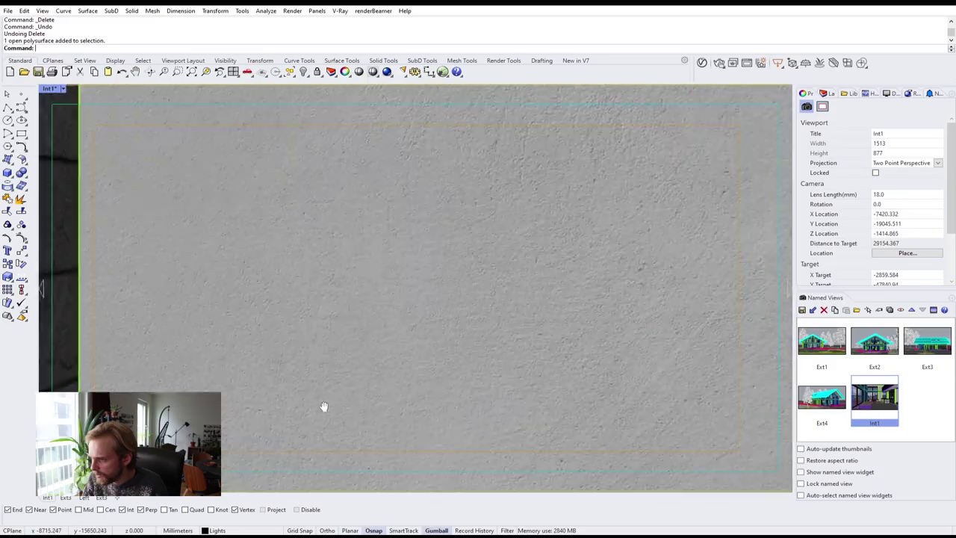
{"action": "scroll", "coordinate": [330, 396], "scroll_direction": "down", "scroll_amount": 1}
{"action": "key", "text": "End"}
Zoom to the armchair in the sunken living area, turn the view to the wooden steps beside it, and clear the selection.
{"action": "left_click", "coordinate": [523, 381]}
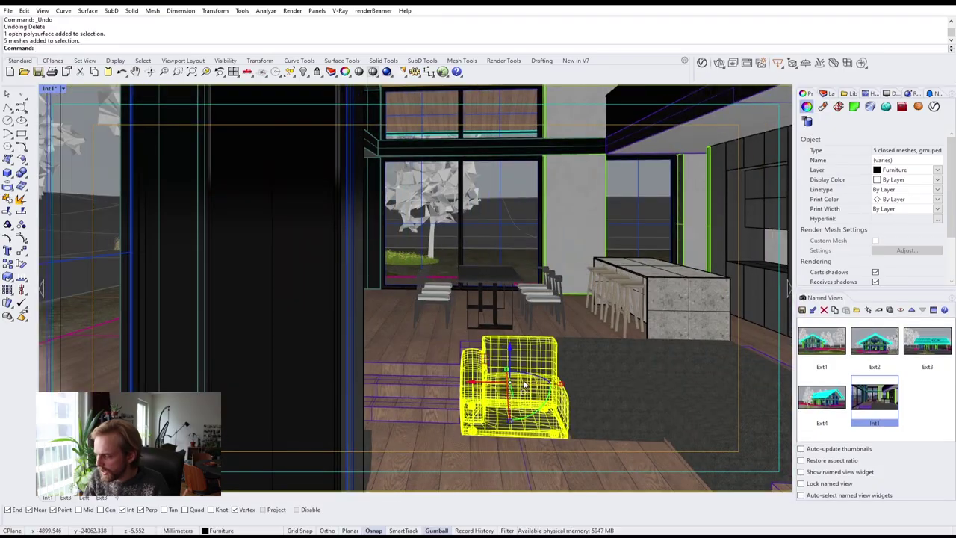
{"action": "type", "text": "zs"}
{"action": "key", "text": "Return"}
{"action": "right_click_drag", "start_coordinate": [498, 335], "coordinate": [419, 388]}
{"action": "scroll", "coordinate": [418, 352], "scroll_direction": "down", "scroll_amount": 4}
{"action": "right_click_drag", "start_coordinate": [299, 292], "coordinate": [442, 299], "text": "shift"}
{"action": "key", "text": "Escape"}
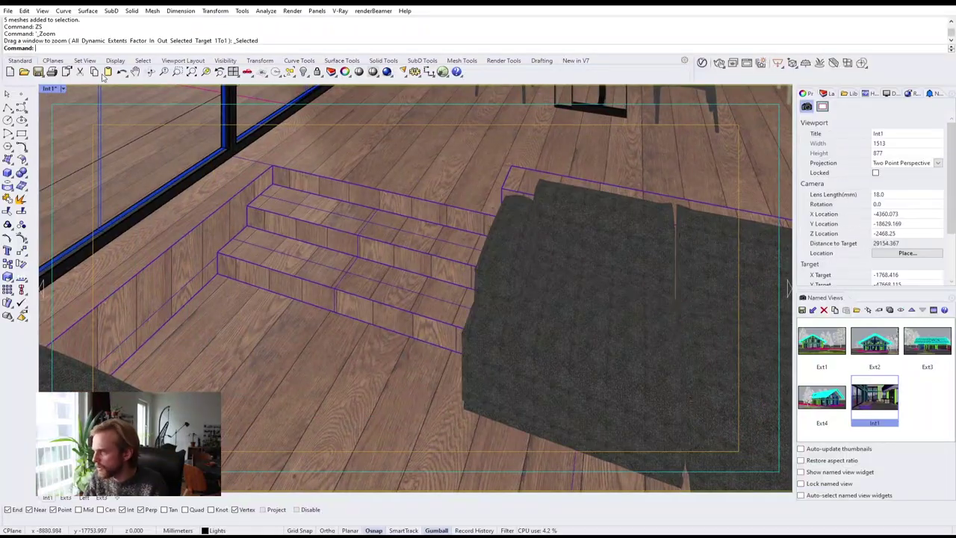
Set the viewport to the standard world Perspective view.
{"action": "left_click", "coordinate": [68, 88]}
{"action": "mouse_move", "coordinate": [89, 310]}
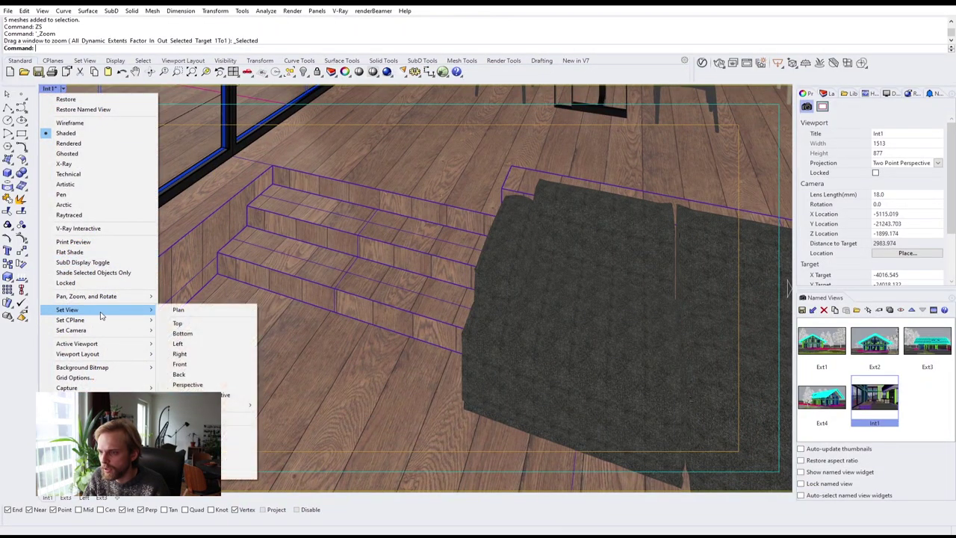
{"action": "left_click", "coordinate": [200, 376]}
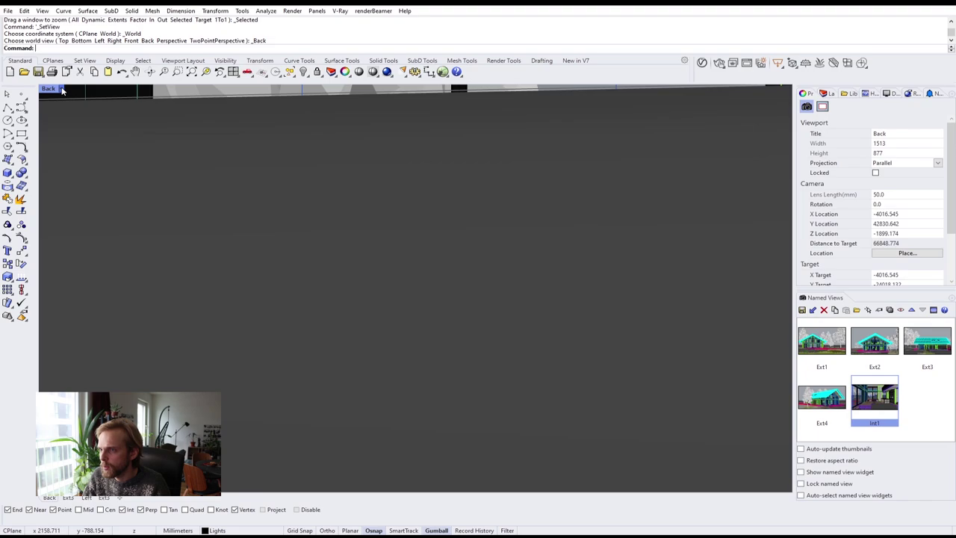
{"action": "left_click", "coordinate": [62, 89]}
{"action": "mouse_move", "coordinate": [121, 310]}
{"action": "left_click", "coordinate": [196, 384]}
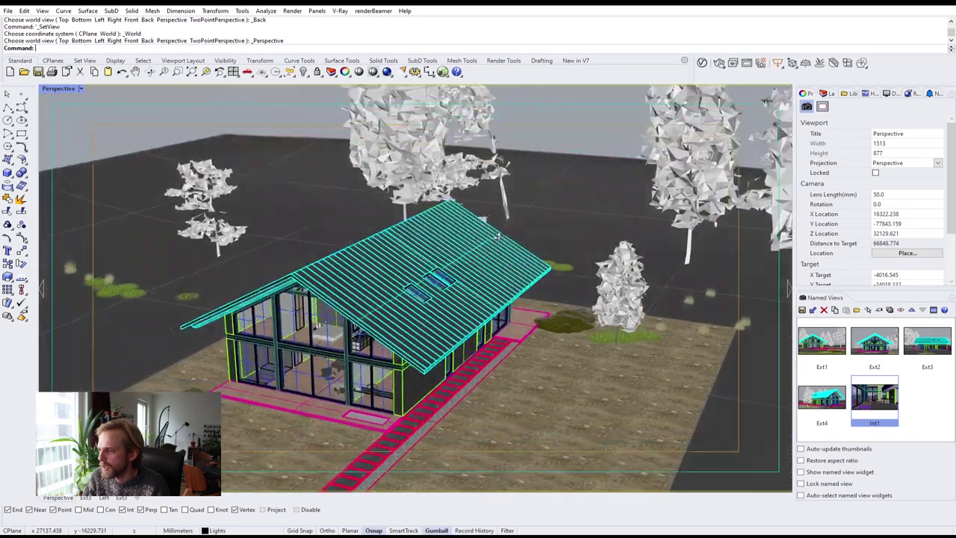
Zoom to the armchair in the Perspective view, frame the wooden steps beside it, and clear the selection.
{"action": "scroll", "coordinate": [398, 360], "scroll_direction": "up", "scroll_amount": 18}
{"action": "right_click_drag", "start_coordinate": [499, 237], "coordinate": [428, 318]}
{"action": "scroll", "coordinate": [398, 361], "scroll_direction": "down", "scroll_amount": 12}
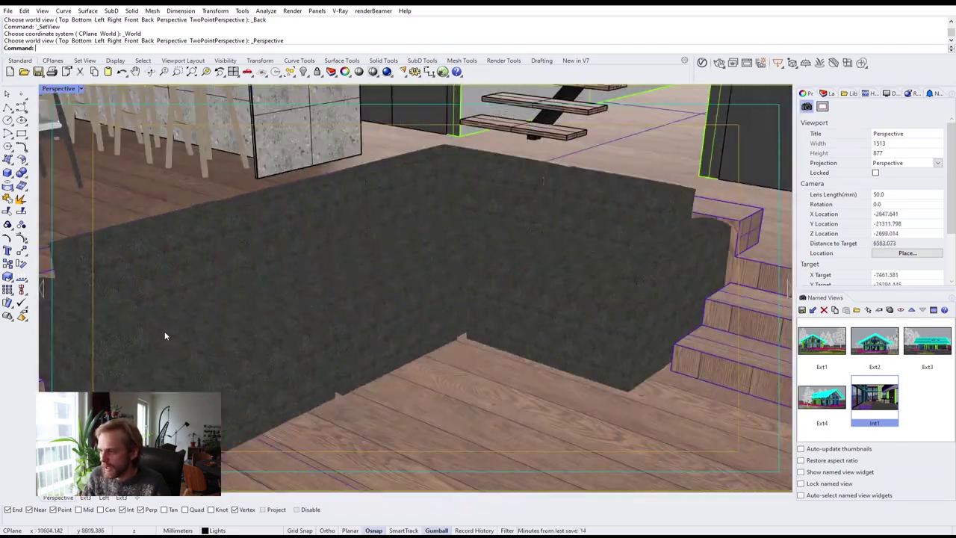
{"action": "left_click", "coordinate": [165, 331]}
{"action": "type", "text": "ZS"}
{"action": "key", "text": "Return"}
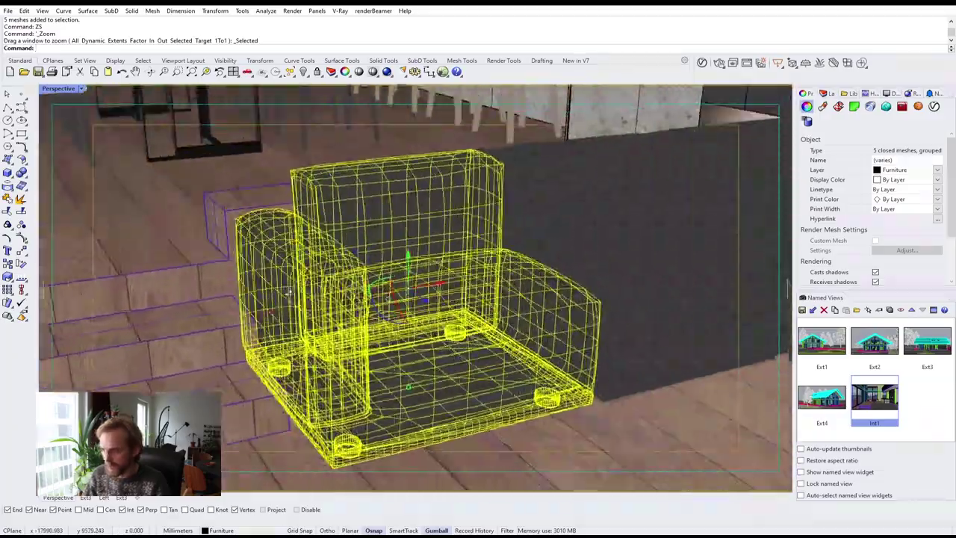
{"action": "right_click_drag", "start_coordinate": [288, 292], "coordinate": [324, 277]}
{"action": "key", "text": "Escape"}
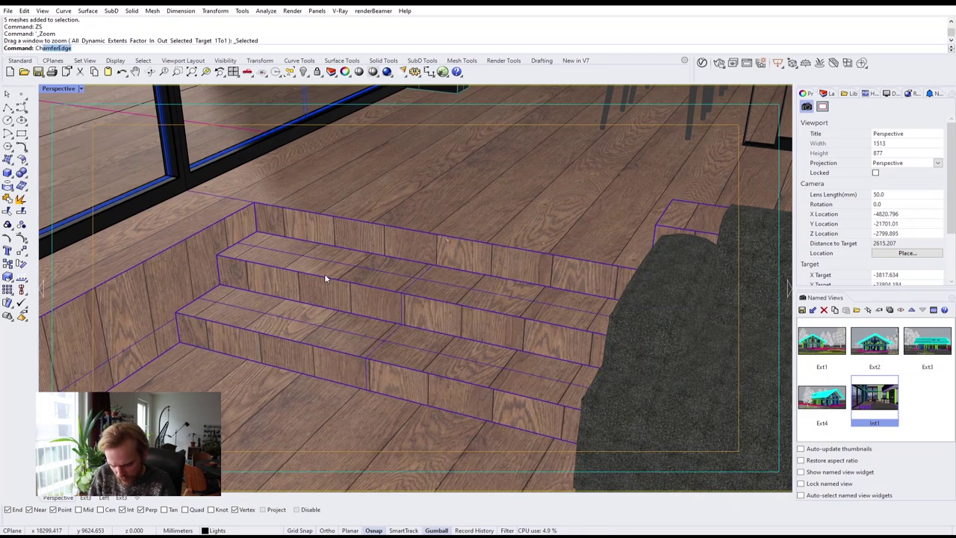
{"action": "key", "text": "Return"}
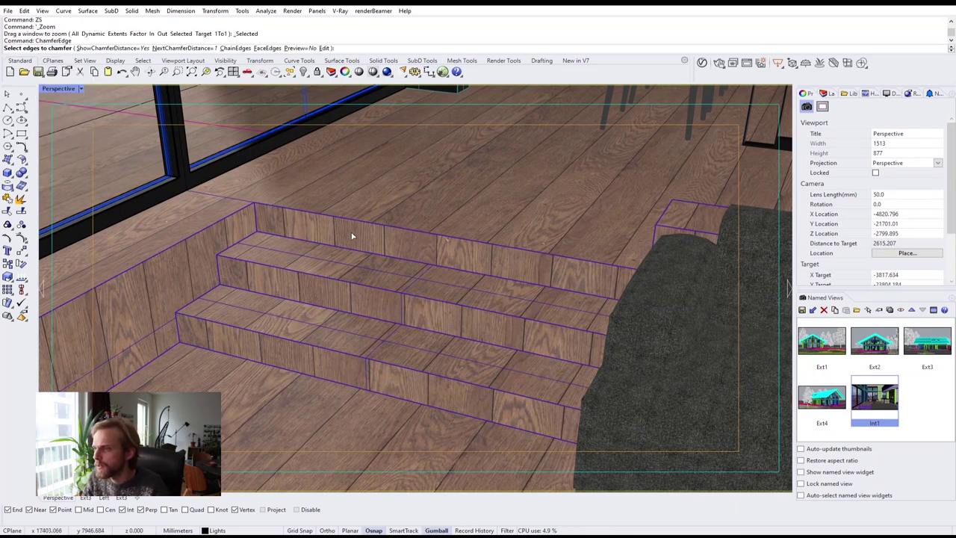
{"action": "left_click", "coordinate": [378, 229]}
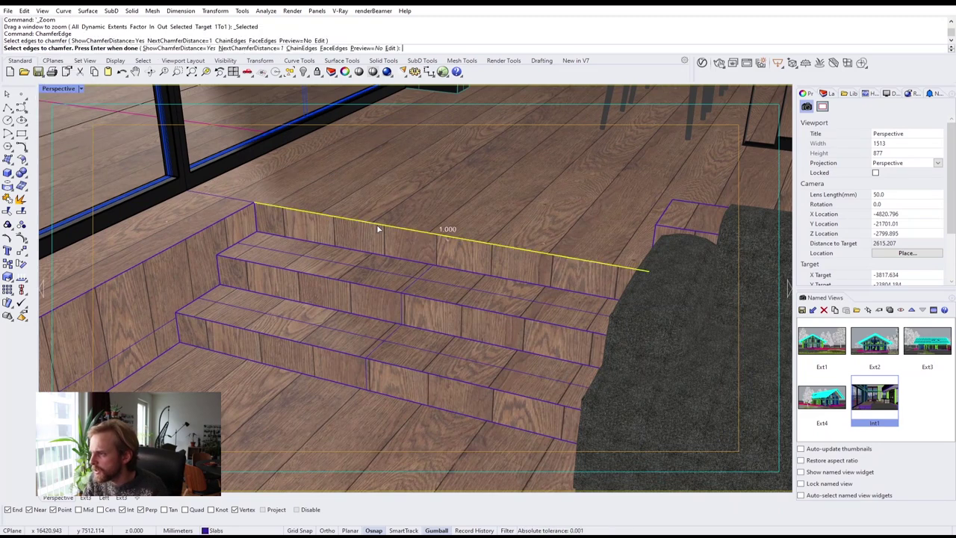
{"action": "left_click", "coordinate": [304, 278]}
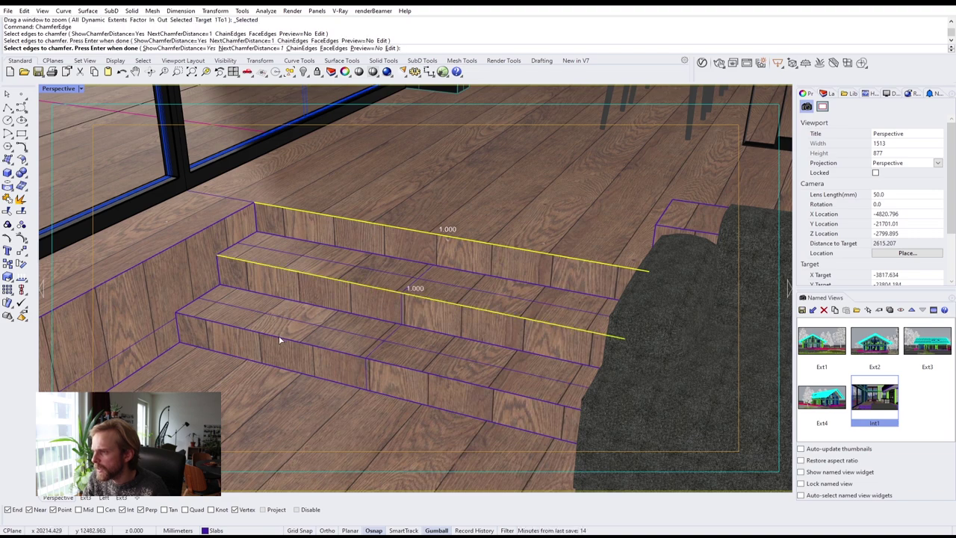
{"action": "key", "text": "Escape"}
Start ChamferEdge with a distance of 5 mm and choose the three front step edges and the adjoining slab's upper side edge.
{"action": "key", "text": "Return"}
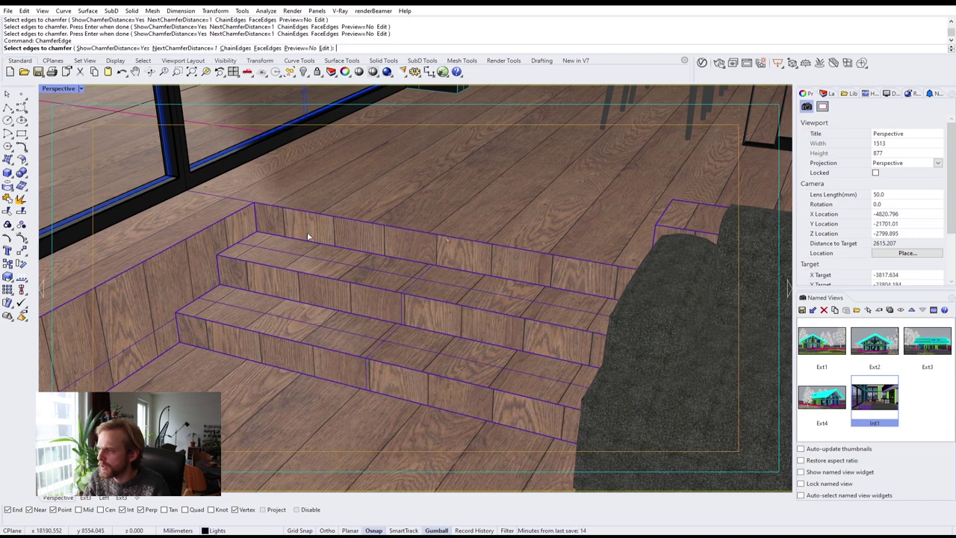
{"action": "left_click", "coordinate": [186, 47]}
{"action": "type", "text": "5"}
{"action": "key", "text": "Return"}
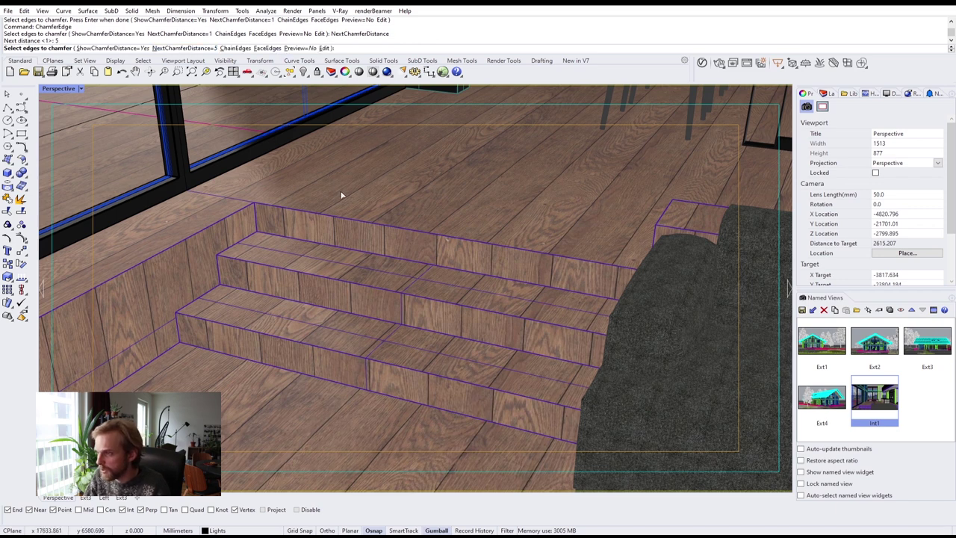
{"action": "left_click", "coordinate": [353, 219]}
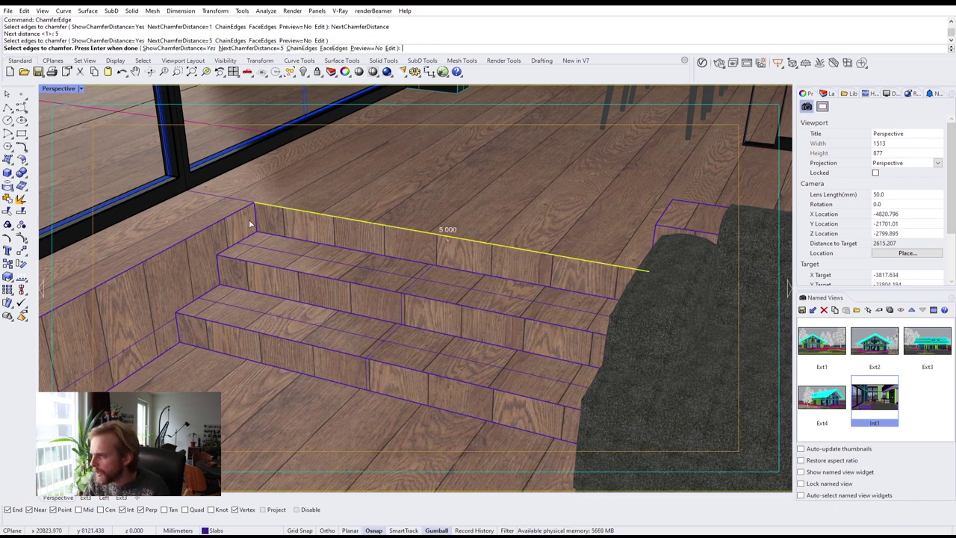
{"action": "left_click", "coordinate": [218, 223]}
{"action": "left_click", "coordinate": [308, 278]}
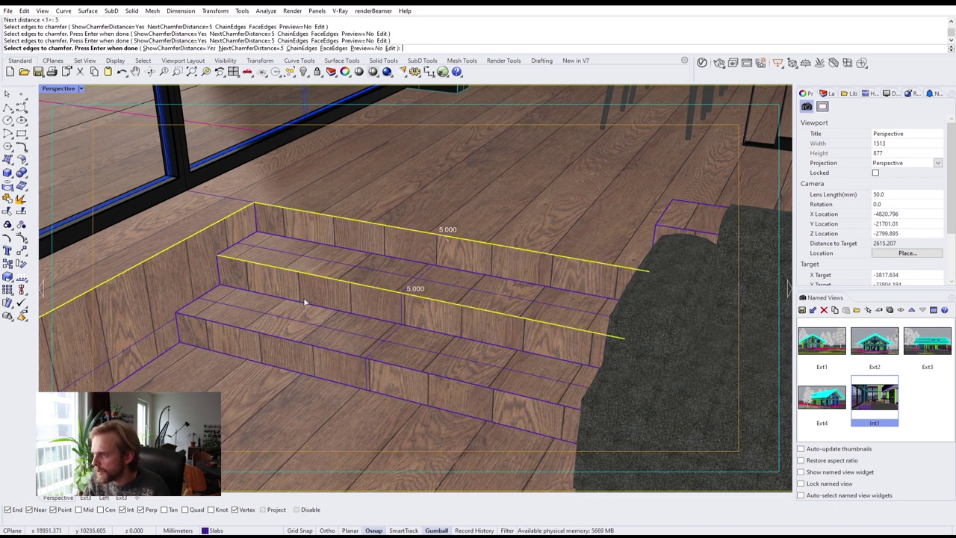
{"action": "left_click", "coordinate": [295, 344]}
Add the upper edges of the raised wooden ledge behind the sofa, including both short ends, to the chamfer.
{"action": "right_click_drag", "start_coordinate": [295, 347], "coordinate": [224, 301]}
{"action": "left_click", "coordinate": [142, 284]}
{"action": "left_click", "coordinate": [117, 261]}
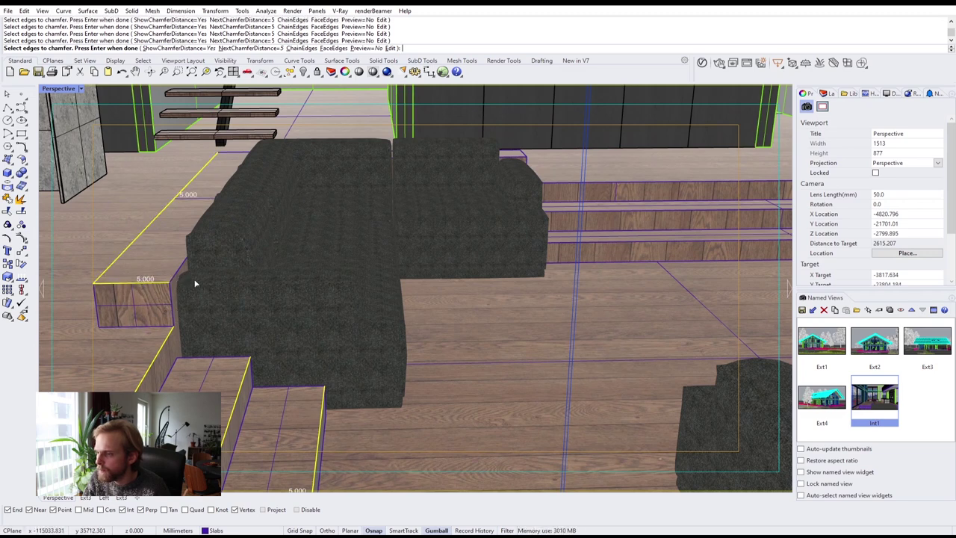
{"action": "left_click", "coordinate": [247, 154]}
{"action": "right_click_drag", "start_coordinate": [328, 183], "coordinate": [199, 222]}
{"action": "scroll", "coordinate": [198, 223], "scroll_direction": "down", "scroll_amount": 5}
{"action": "right_click_drag", "start_coordinate": [508, 306], "coordinate": [517, 238]}
{"action": "left_click", "coordinate": [511, 163]}
Add the three front edges of the second flight of steps and apply the chamfer to all chosen slab edges.
{"action": "right_click_drag", "start_coordinate": [422, 423], "coordinate": [473, 265]}
{"action": "left_click", "coordinate": [526, 264]}
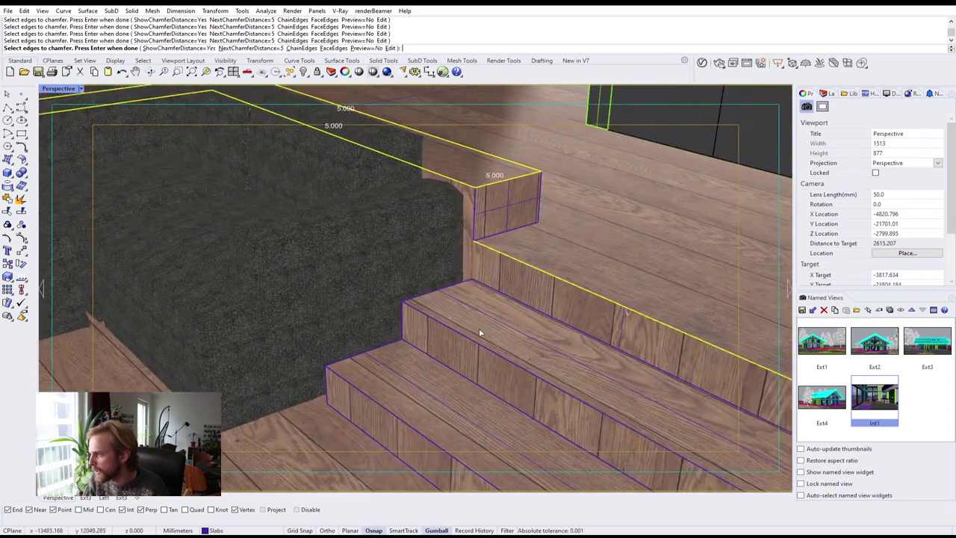
{"action": "left_click", "coordinate": [473, 342]}
{"action": "left_click", "coordinate": [389, 408]}
{"action": "scroll", "coordinate": [335, 383], "scroll_direction": "down", "scroll_amount": 3}
{"action": "right_click_drag", "start_coordinate": [354, 378], "coordinate": [274, 288]}
{"action": "key", "text": "Return"}
{"action": "key", "text": "Return"}
Examine the chamfered step and ledge edges around the sofa up close and from several angles.
{"action": "right_click_drag", "start_coordinate": [182, 264], "coordinate": [215, 273], "text": "shift"}
{"action": "scroll", "coordinate": [215, 273], "scroll_direction": "up", "scroll_amount": 7}
{"action": "scroll", "coordinate": [386, 288], "scroll_direction": "up", "scroll_amount": 5}
{"action": "scroll", "coordinate": [471, 253], "scroll_direction": "down", "scroll_amount": 9}
{"action": "right_click_drag", "start_coordinate": [471, 253], "coordinate": [459, 293]}
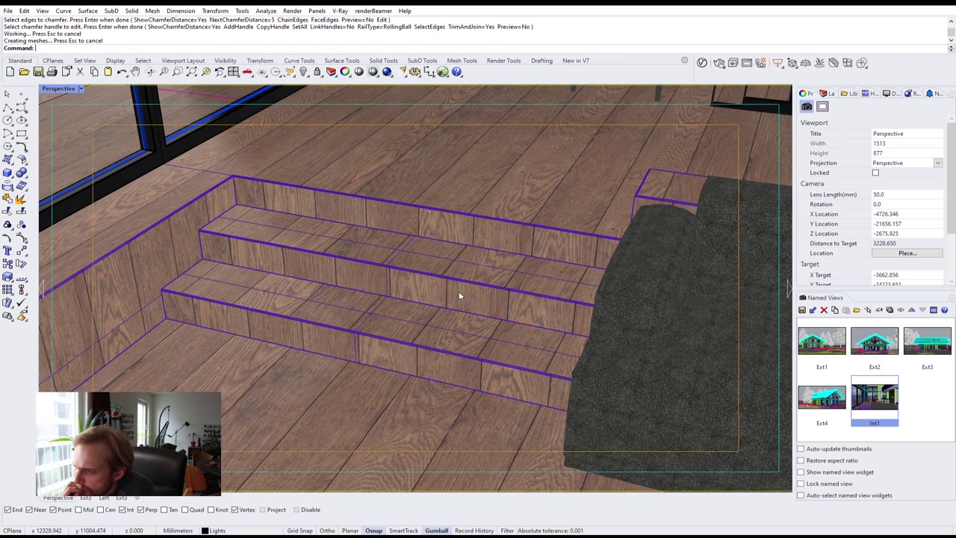
{"action": "scroll", "coordinate": [393, 286], "scroll_direction": "down", "scroll_amount": 4}
{"action": "right_click_drag", "start_coordinate": [377, 283], "coordinate": [337, 278]}
{"action": "scroll", "coordinate": [372, 278], "scroll_direction": "down", "scroll_amount": 4}
{"action": "scroll", "coordinate": [366, 278], "scroll_direction": "up", "scroll_amount": 4}
{"action": "right_click_drag", "start_coordinate": [375, 278], "coordinate": [422, 276]}
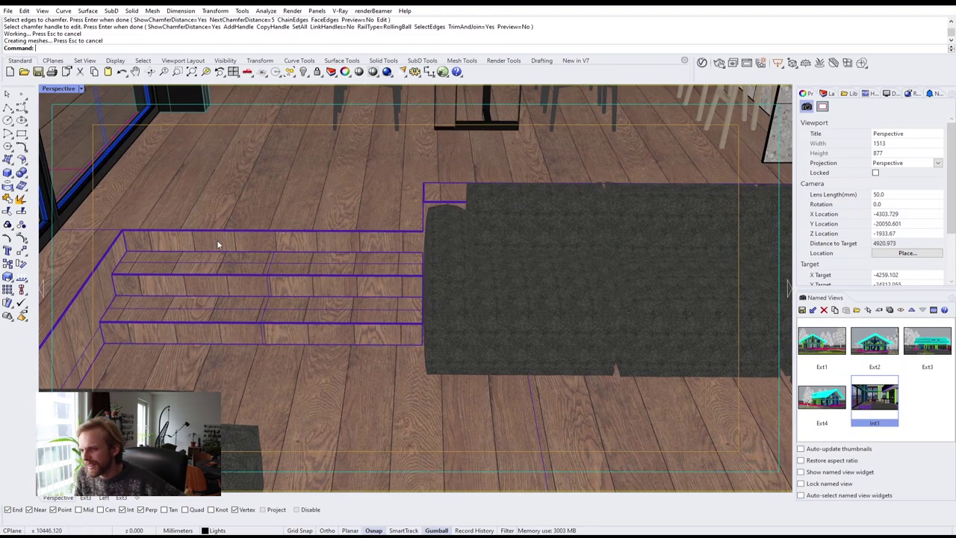
{"action": "right_click_drag", "start_coordinate": [378, 284], "coordinate": [503, 293]}
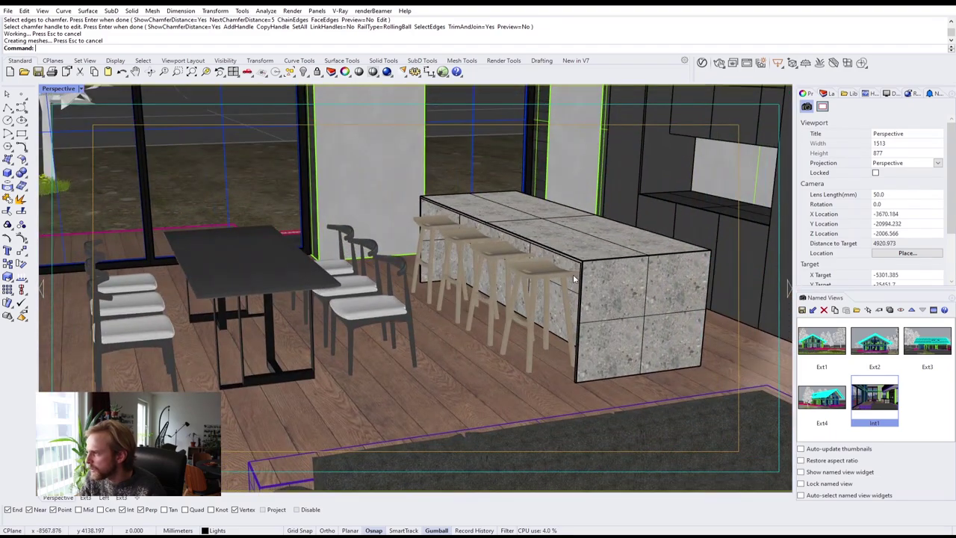
Inspect the dining table, chairs and wooden floor beside the kitchen island up close and from a distance.
{"action": "scroll", "coordinate": [564, 279], "scroll_direction": "down", "scroll_amount": 2}
{"action": "right_click_drag", "start_coordinate": [560, 314], "coordinate": [493, 275], "text": "shift"}
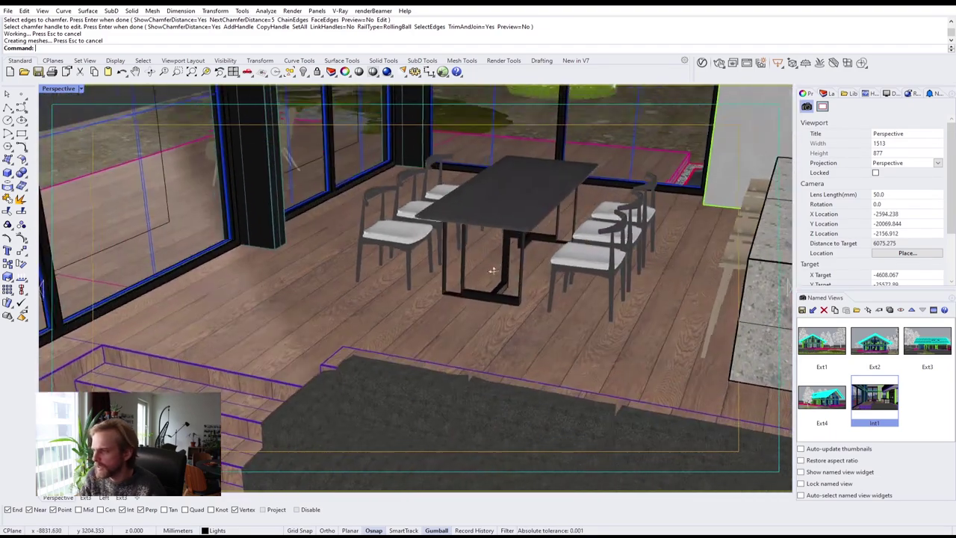
{"action": "scroll", "coordinate": [440, 211], "scroll_direction": "up", "scroll_amount": 10}
{"action": "scroll", "coordinate": [432, 225], "scroll_direction": "down", "scroll_amount": 6}
{"action": "scroll", "coordinate": [420, 291], "scroll_direction": "up", "scroll_amount": 10}
{"action": "scroll", "coordinate": [421, 291], "scroll_direction": "down", "scroll_amount": 12}
{"action": "right_click_drag", "start_coordinate": [402, 268], "coordinate": [441, 264]}
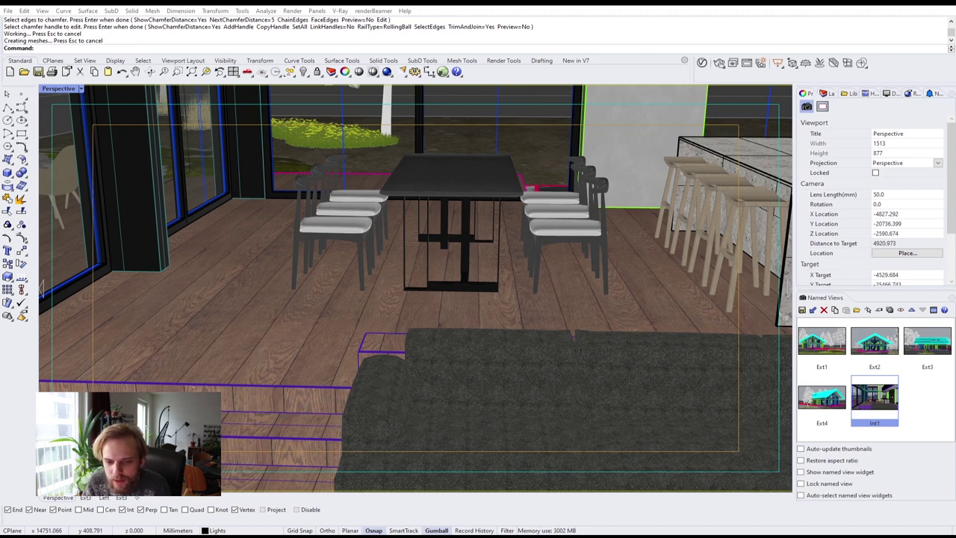
Switch to the CGTrader plant models page in the browser and filter the plant models to free ones.
{"action": "left_click_drag", "start_coordinate": [1, 57], "coordinate": [329, 2]}
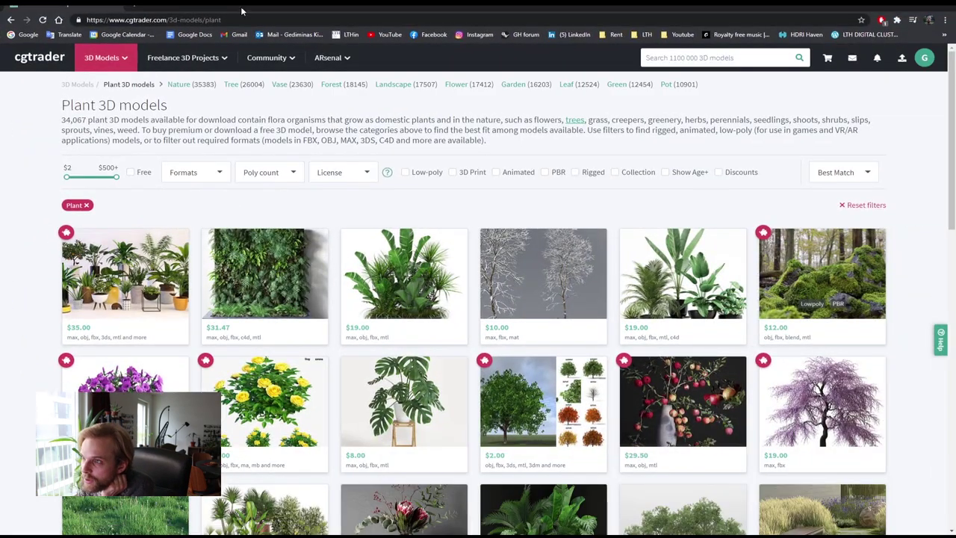
{"action": "left_click", "coordinate": [131, 173]}
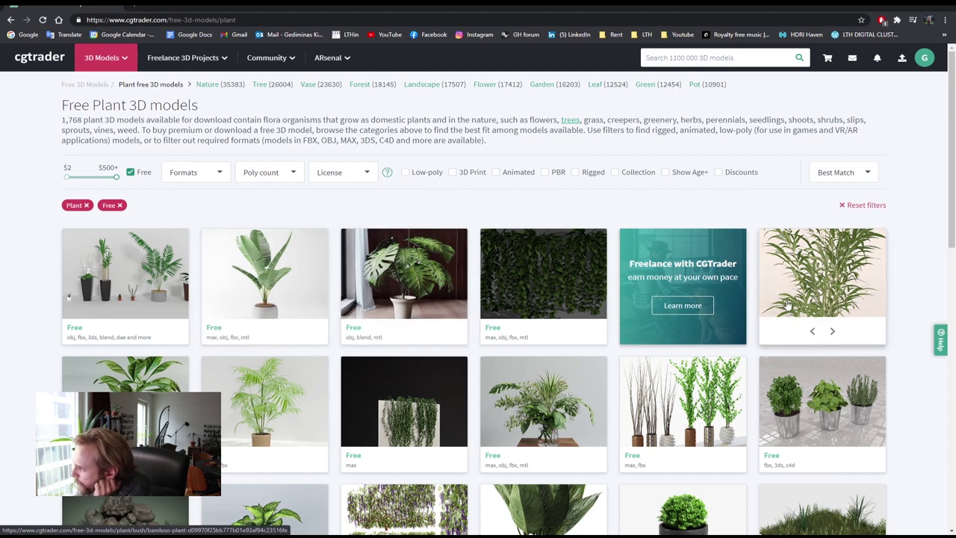
{"action": "mouse_move", "coordinate": [807, 257]}
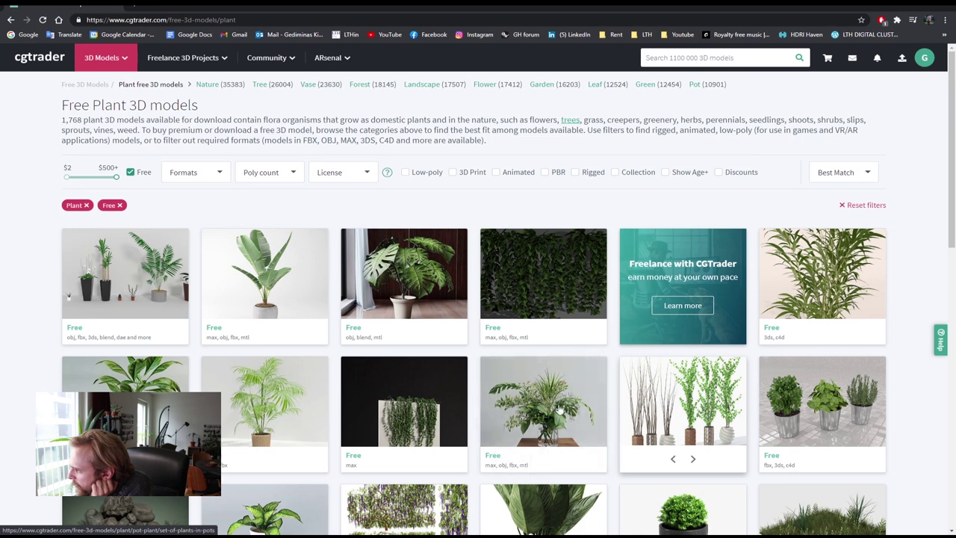
{"action": "mouse_move", "coordinate": [510, 423]}
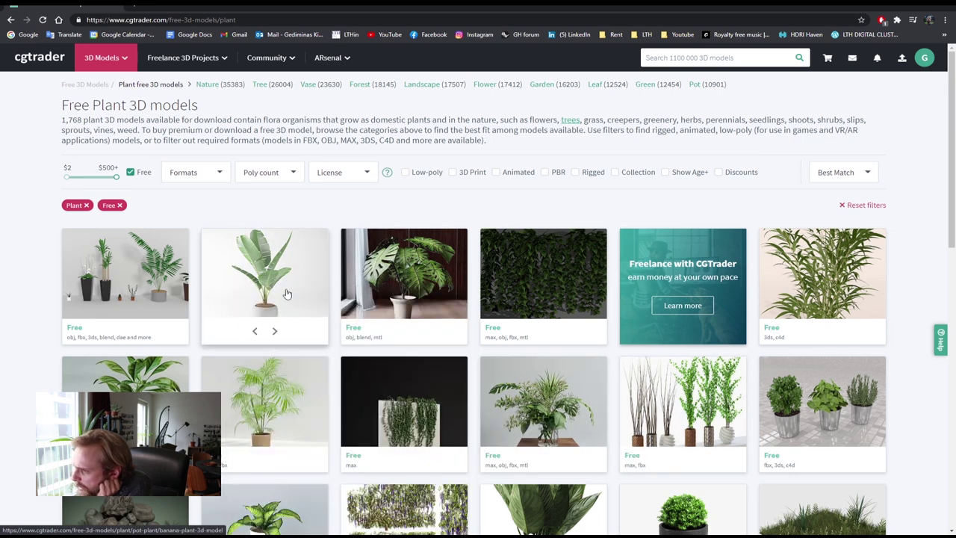
Open the free banana plant model from the plant listing and download banana_plant.rar.
{"action": "mouse_move", "coordinate": [316, 282]}
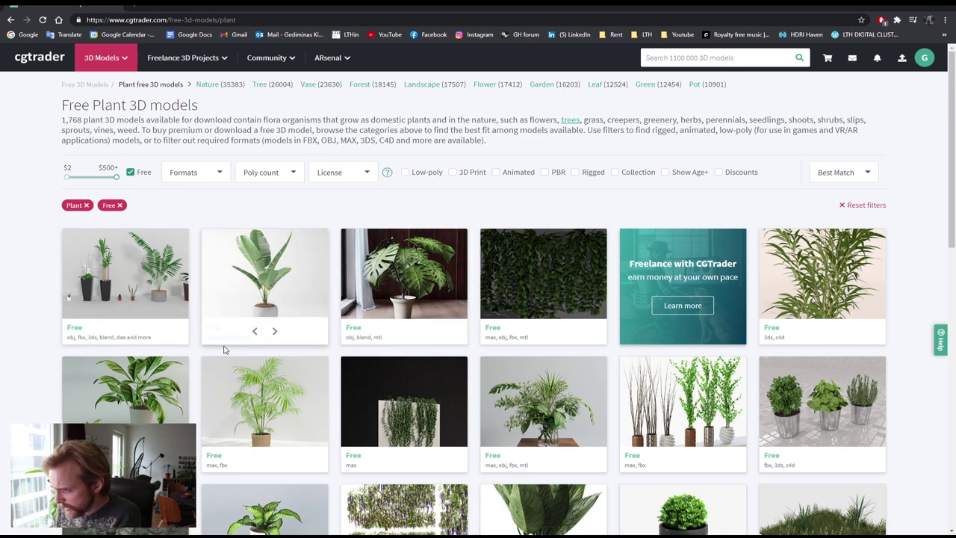
{"action": "left_click", "coordinate": [257, 284]}
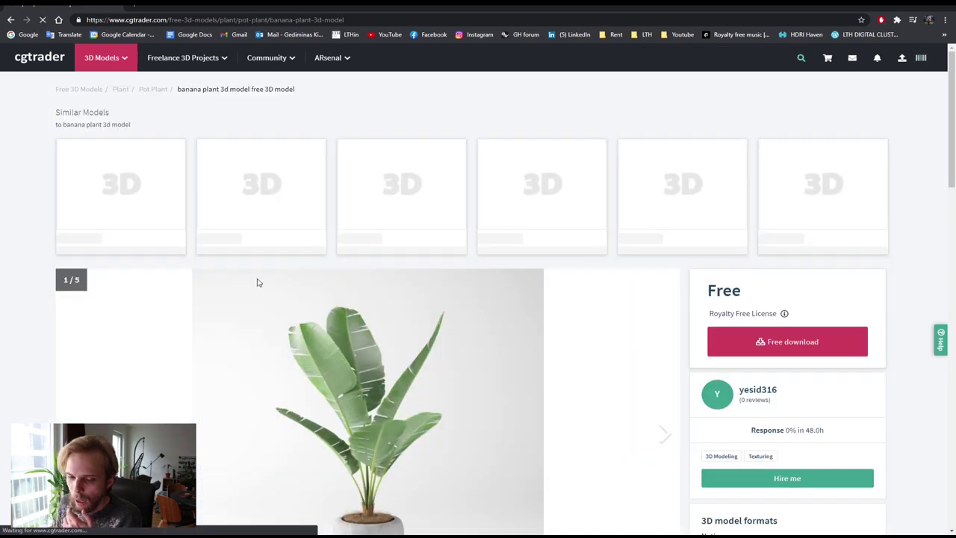
{"action": "left_click", "coordinate": [796, 348]}
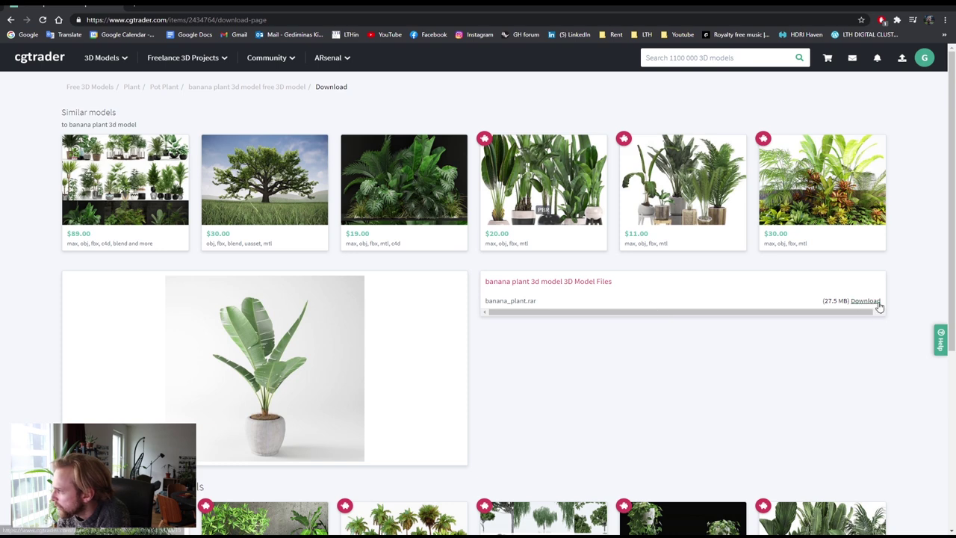
{"action": "left_click", "coordinate": [865, 302]}
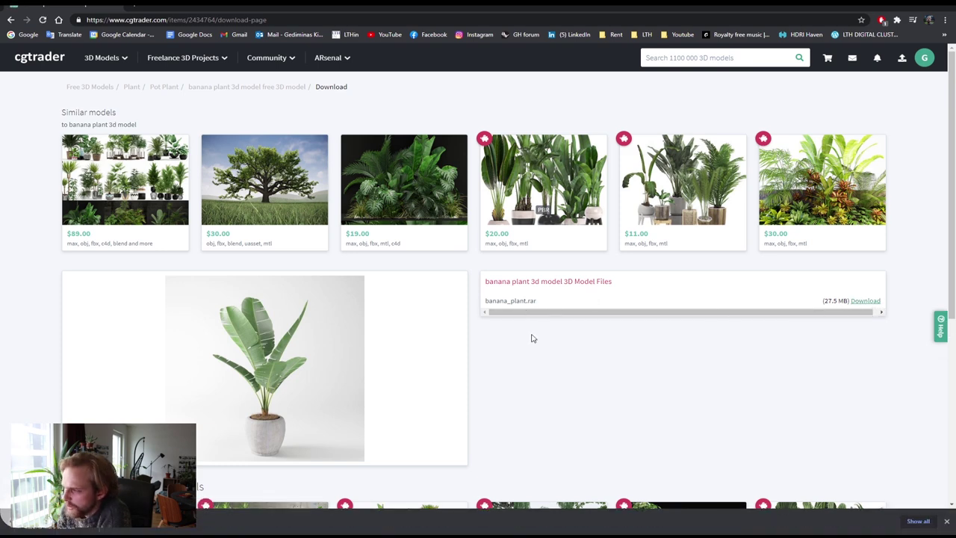
Go back to the free plant listing, open the Monstera Deliciosa model and request its free download.
{"action": "left_click", "coordinate": [12, 20]}
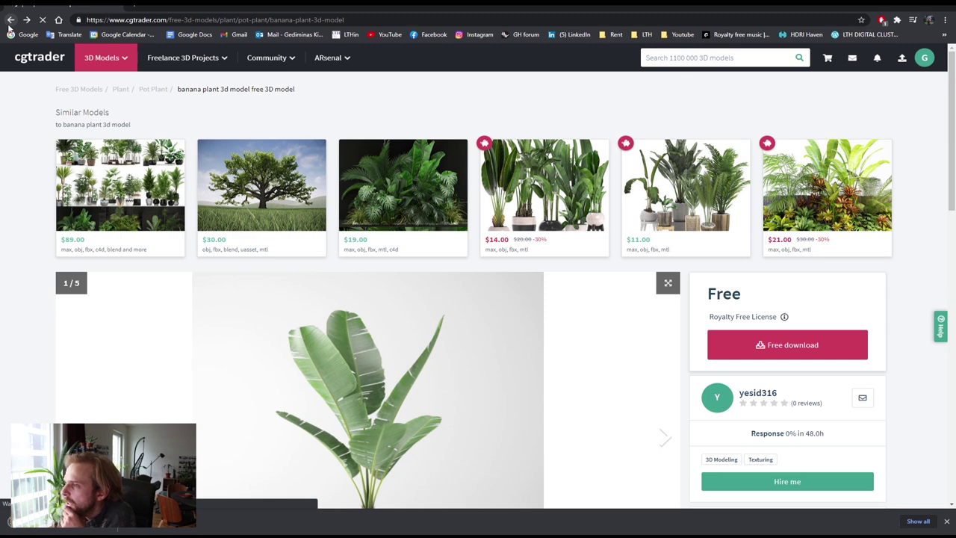
{"action": "left_click", "coordinate": [11, 21]}
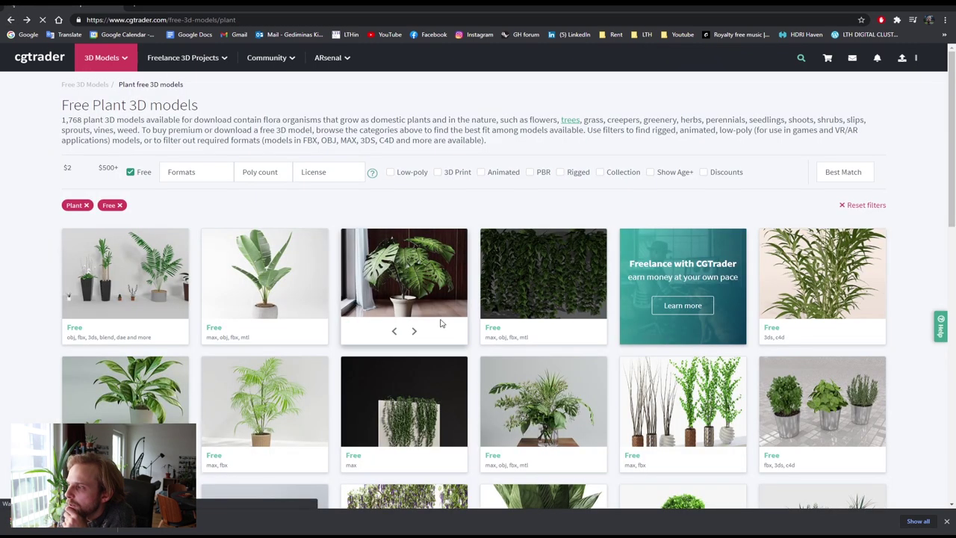
{"action": "left_click", "coordinate": [401, 276]}
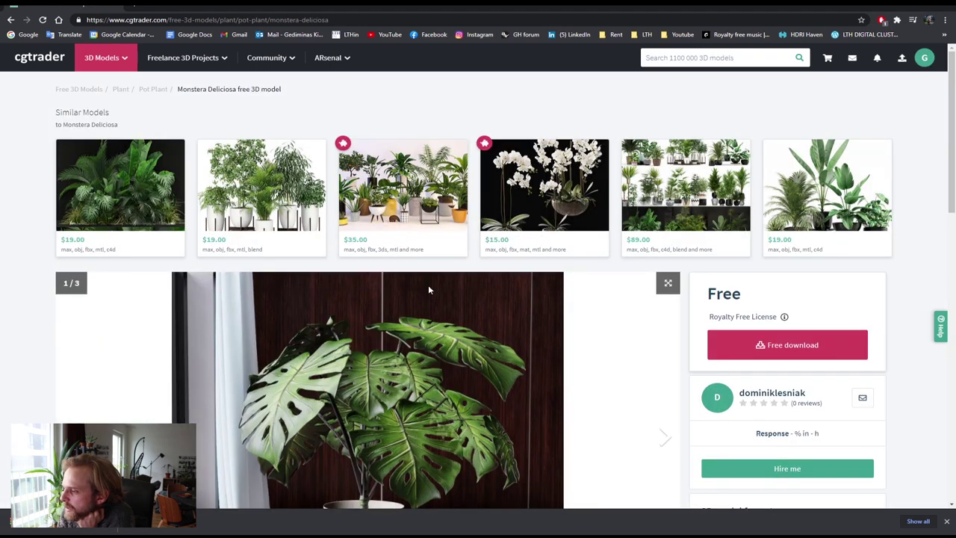
{"action": "scroll", "coordinate": [428, 284], "scroll_direction": "down", "scroll_amount": 1}
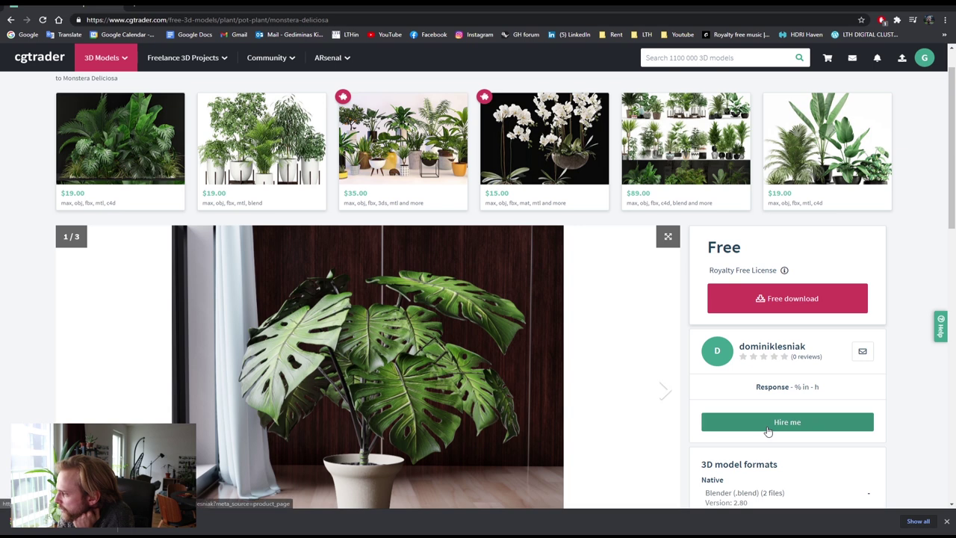
{"action": "left_click", "coordinate": [775, 302]}
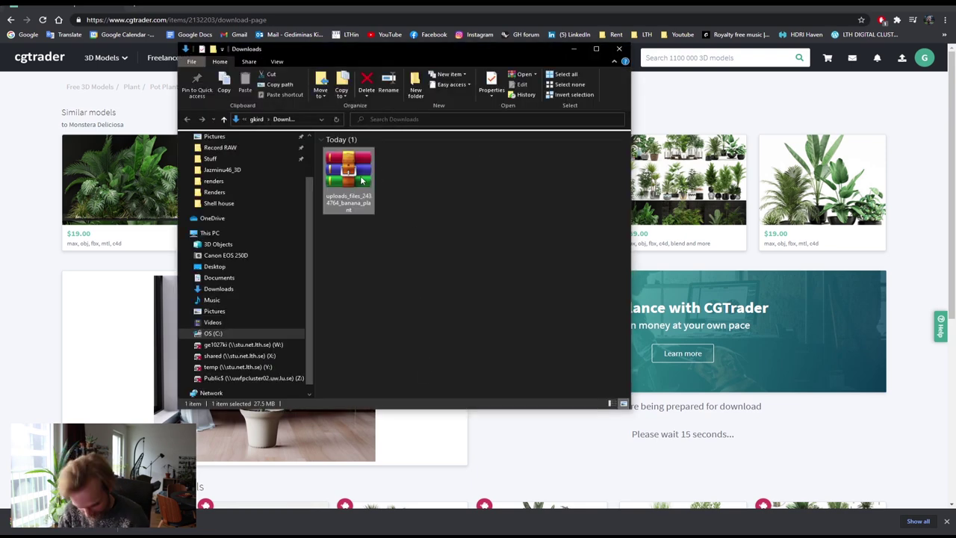
Move the downloaded banana plant archive into Jazminu46_3D's Tree_imports folder and extract it to its own subfolder.
{"action": "left_click", "coordinate": [226, 170]}
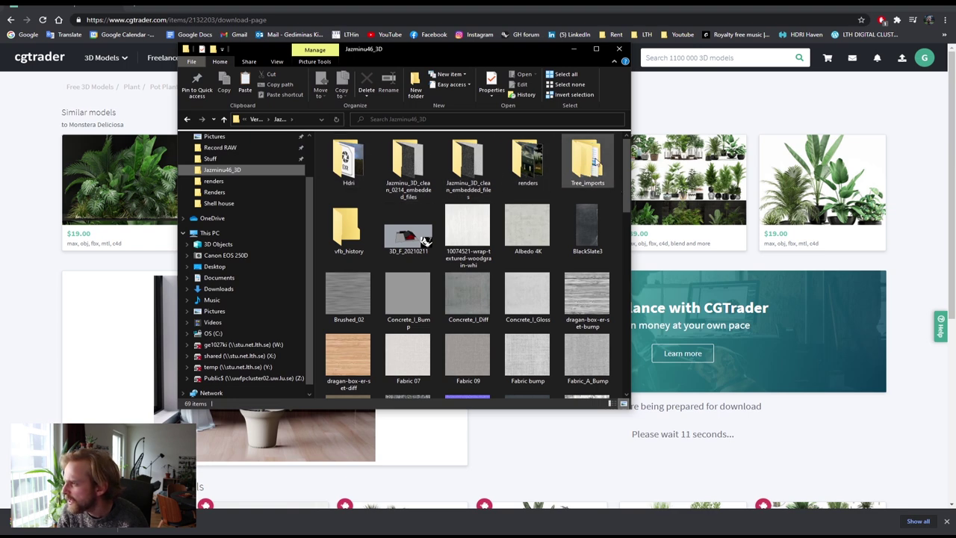
{"action": "double_click", "coordinate": [594, 161]}
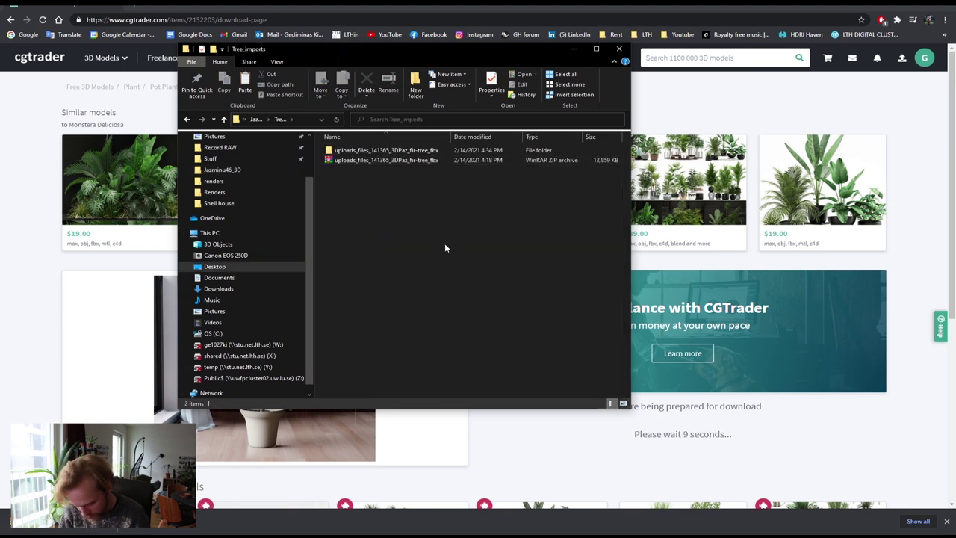
{"action": "key", "text": "ctrl+v"}
{"action": "right_click", "coordinate": [362, 173]}
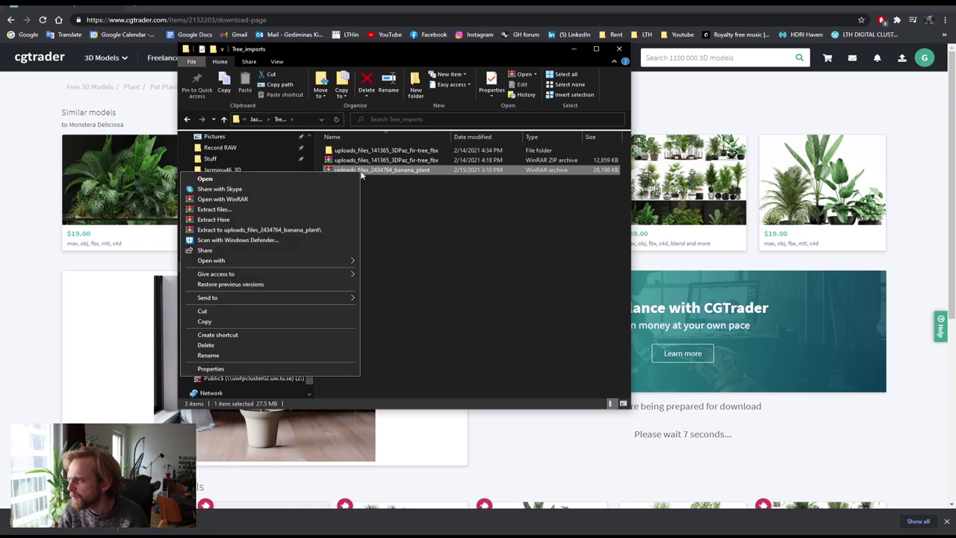
{"action": "left_click", "coordinate": [279, 231]}
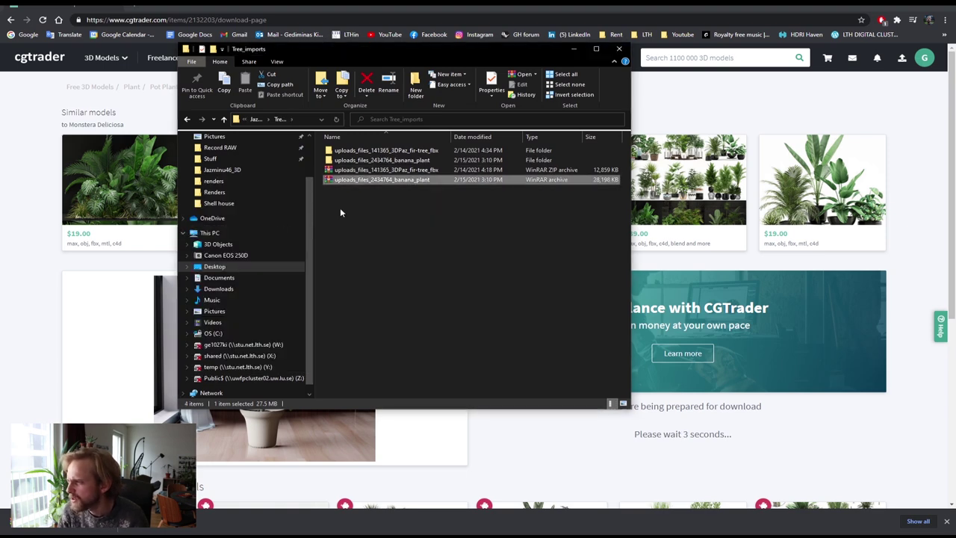
Move the inner banana_plant folder out of the extracted folder up into Tree_imports.
{"action": "double_click", "coordinate": [365, 159]}
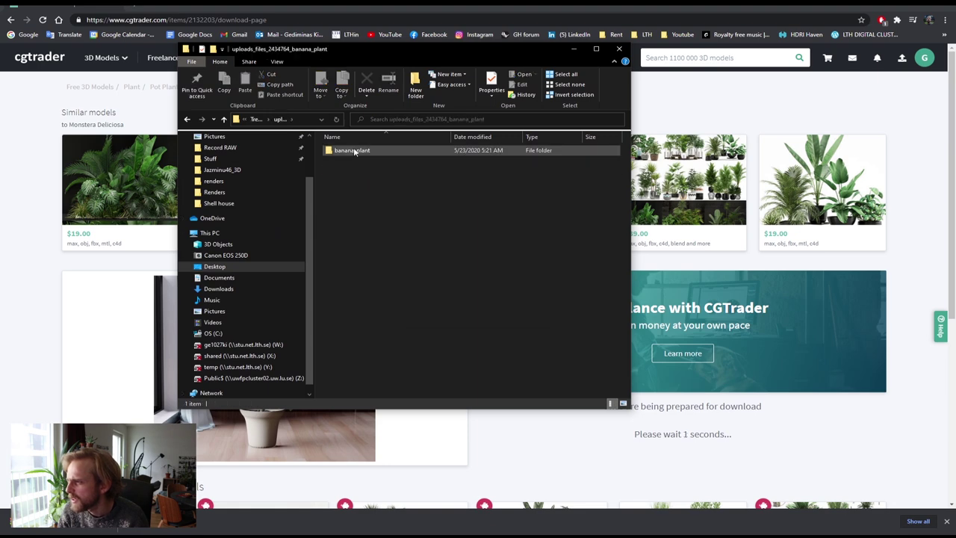
{"action": "left_click", "coordinate": [355, 152]}
{"action": "left_click", "coordinate": [256, 120]}
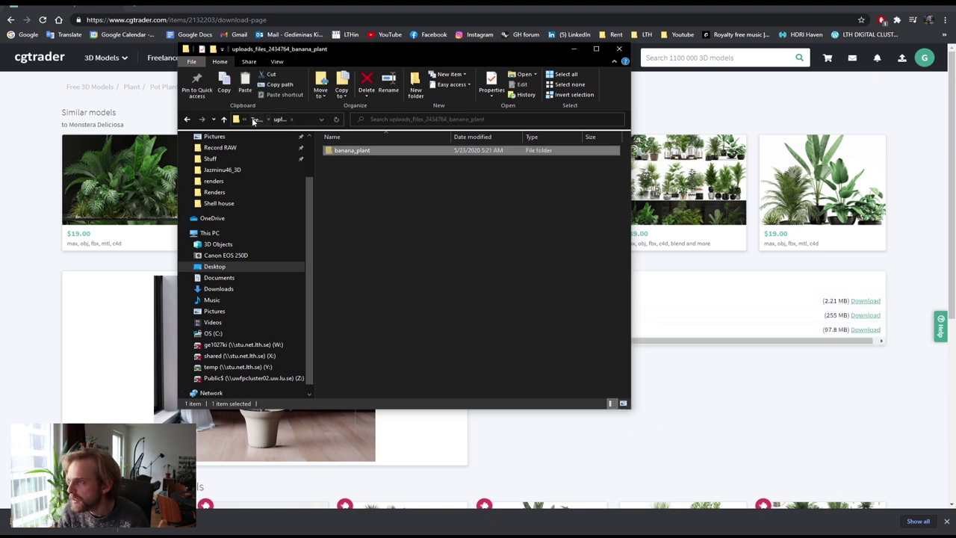
{"action": "key", "text": "ctrl+v"}
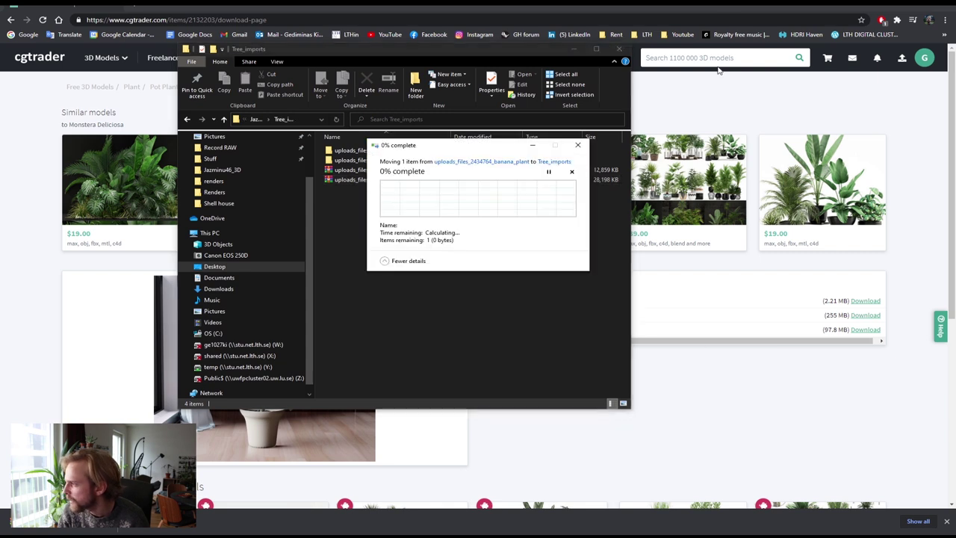
Download Monstera Deliciosa Plant.obj from the model's files on the CGTrader download page.
{"action": "left_click", "coordinate": [719, 132]}
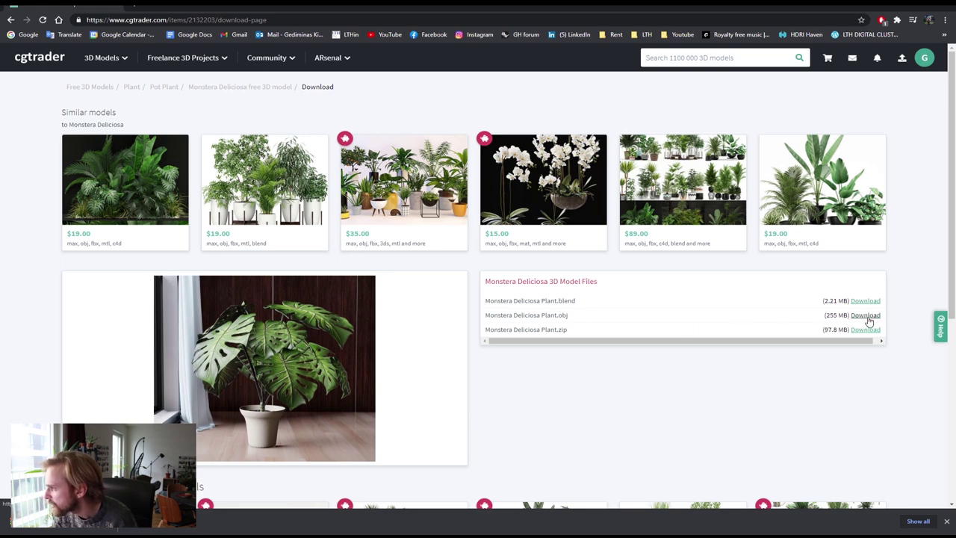
{"action": "left_click", "coordinate": [866, 316]}
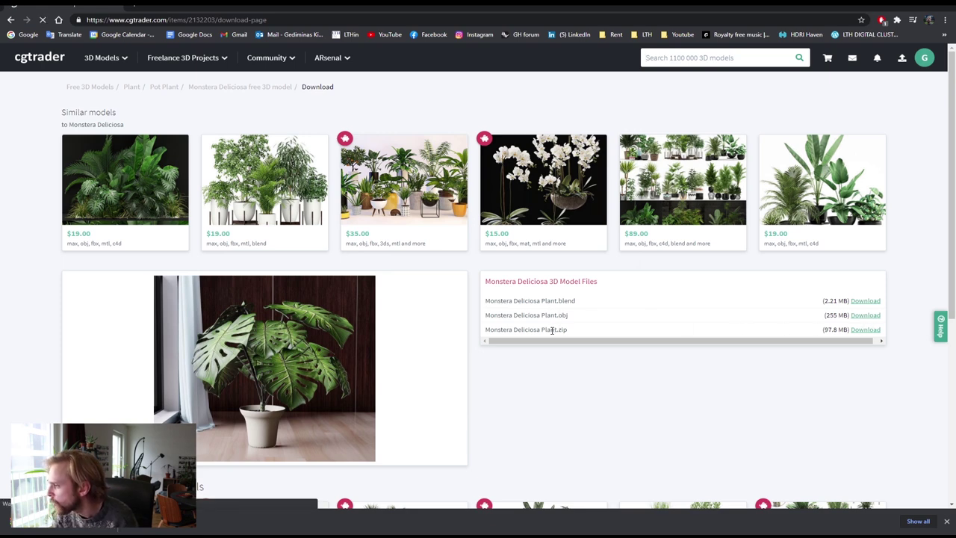
{"action": "scroll", "coordinate": [552, 306], "scroll_direction": "down", "scroll_amount": 1}
{"action": "left_click_drag", "start_coordinate": [827, 269], "coordinate": [846, 268]}
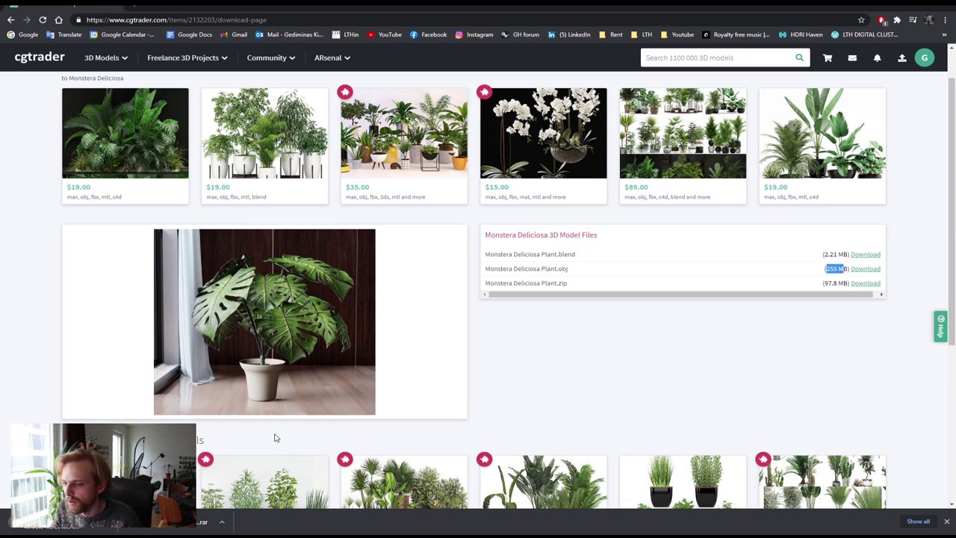
Return to the free plant listing, open the bamboo plant model, view its third preview image and request its free download.
{"action": "left_click", "coordinate": [9, 16]}
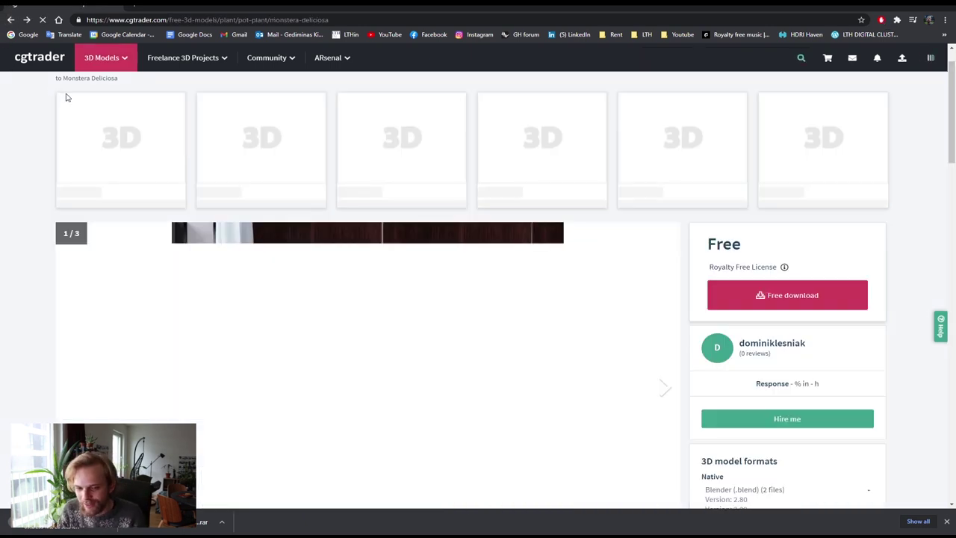
{"action": "left_click", "coordinate": [10, 20]}
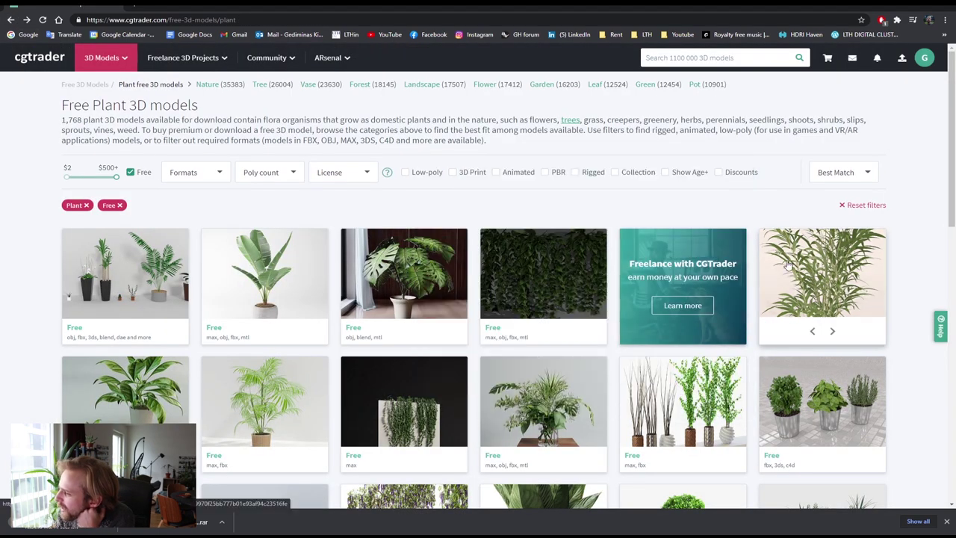
{"action": "left_click", "coordinate": [730, 247]}
{"action": "scroll", "coordinate": [512, 279], "scroll_direction": "down", "scroll_amount": 3}
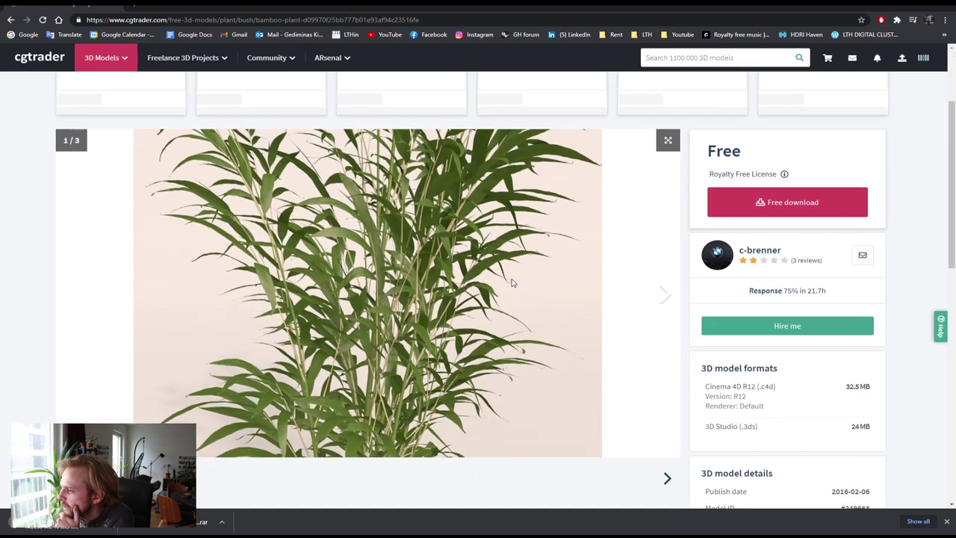
{"action": "left_click", "coordinate": [216, 437]}
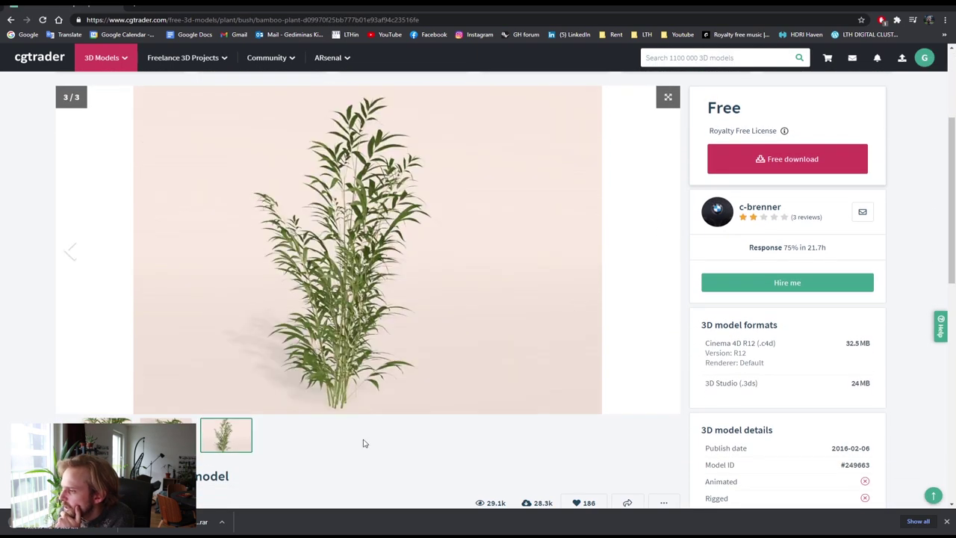
{"action": "scroll", "coordinate": [594, 265], "scroll_direction": "up", "scroll_amount": 1}
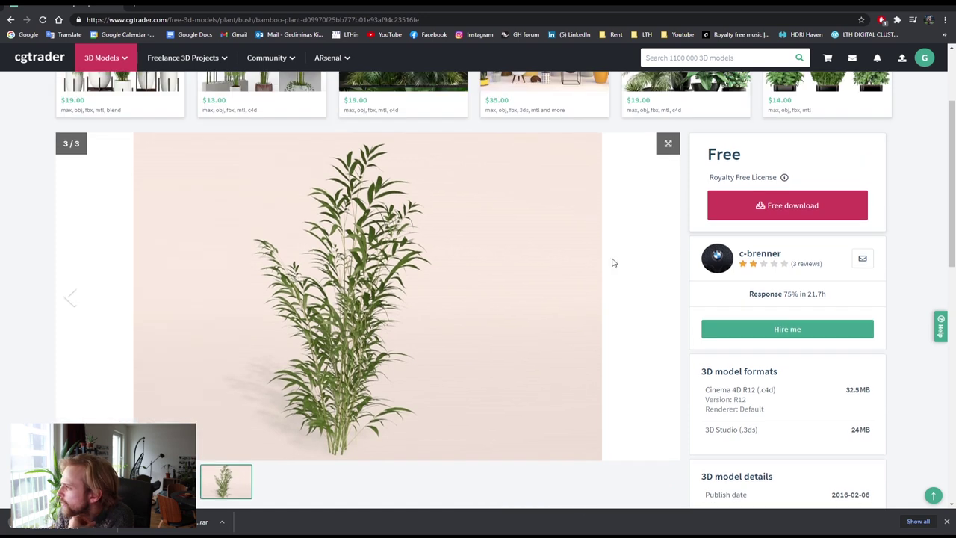
{"action": "left_click", "coordinate": [802, 208]}
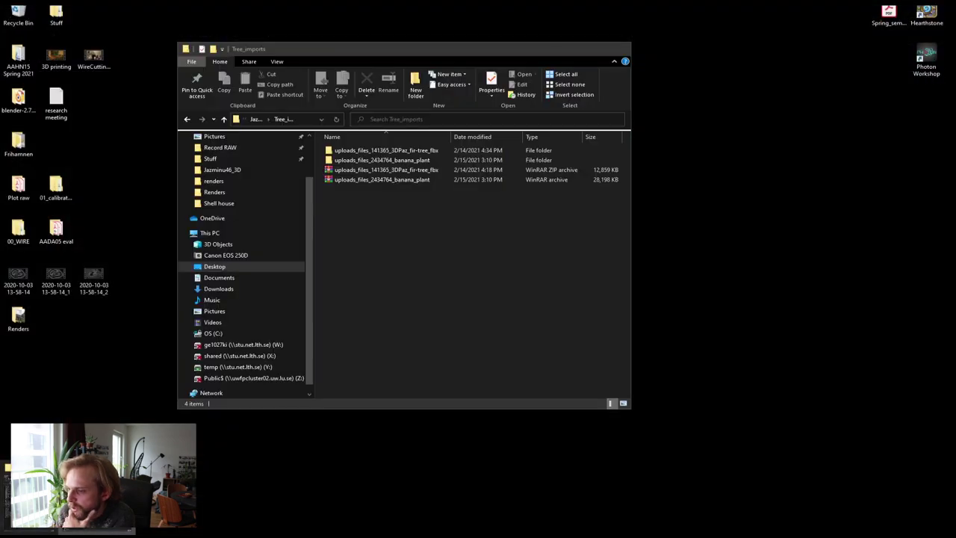
Permanently delete the redundant extracted banana plant folder and the fir-tree and banana plant archives from Tree_imports.
{"action": "left_click", "coordinate": [45, 486]}
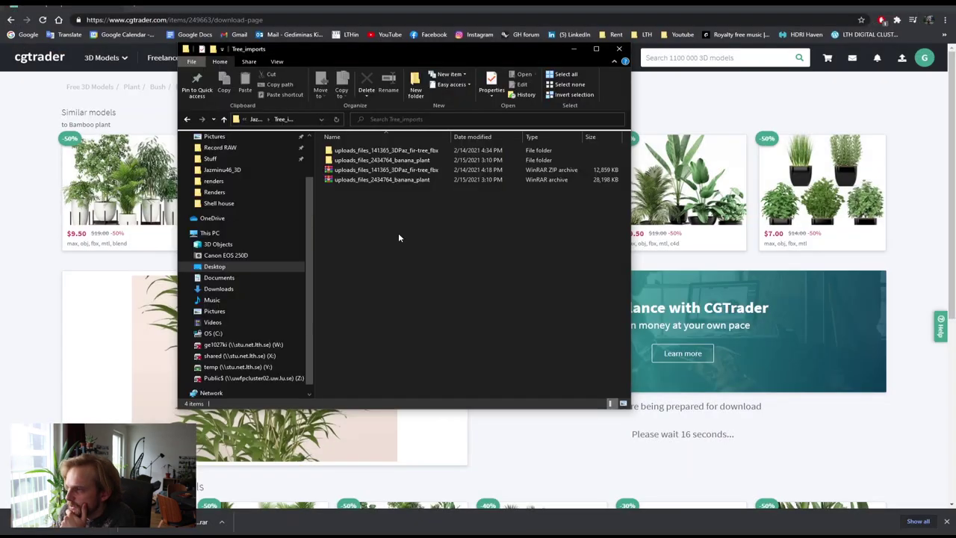
{"action": "left_click_drag", "start_coordinate": [379, 163], "coordinate": [395, 241]}
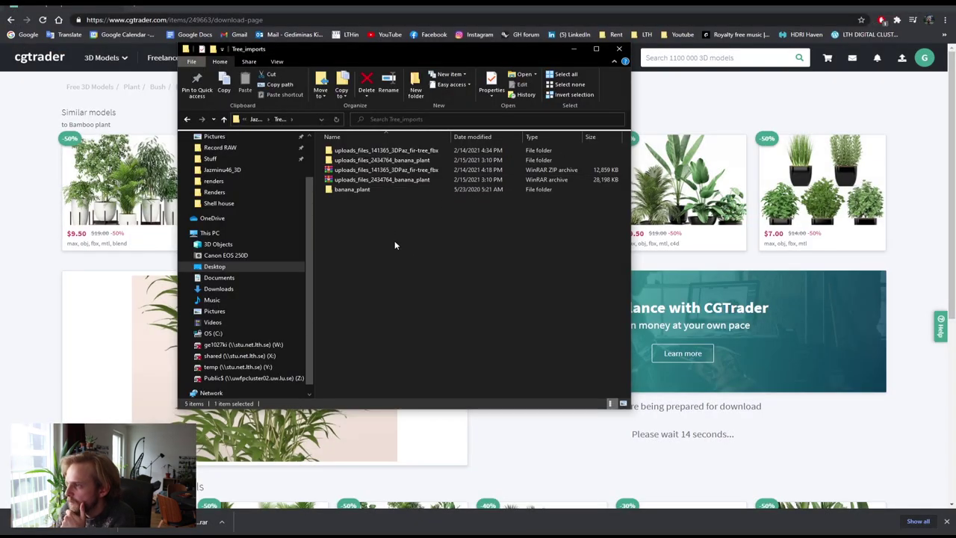
{"action": "left_click", "coordinate": [351, 179]}
{"action": "left_click", "coordinate": [350, 162], "text": "shift"}
{"action": "key", "text": "shift+Delete"}
{"action": "key", "text": "Return"}
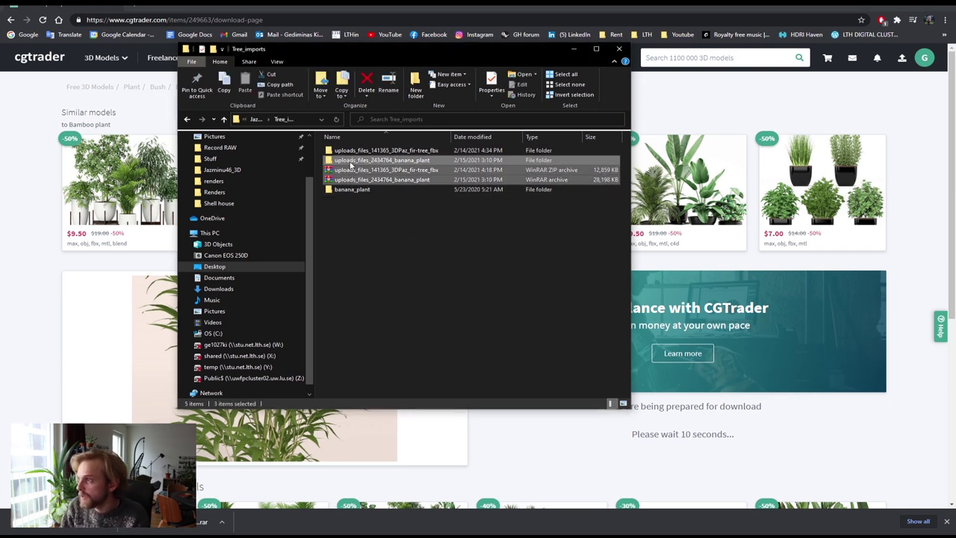
Move the downloaded Monstera Deliciosa Plant OBJ file from Downloads into Jazminu46_3D's Tree_imports folder.
{"action": "key", "text": "alt+Tab"}
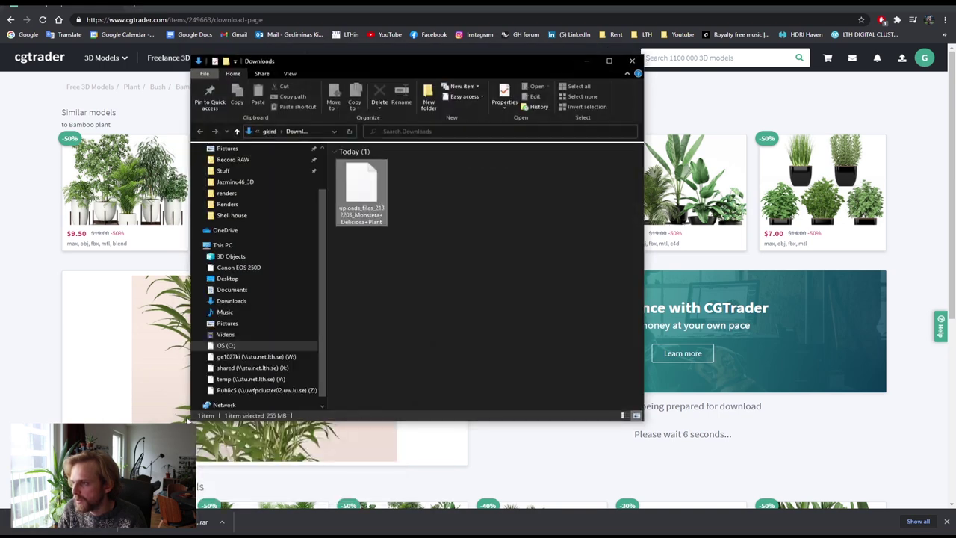
{"action": "left_click", "coordinate": [365, 222]}
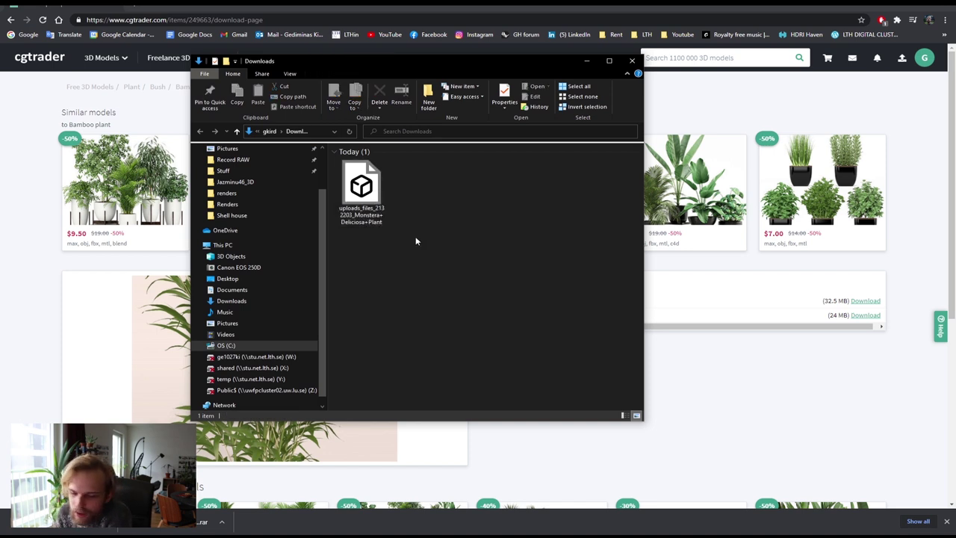
{"action": "left_click_drag", "start_coordinate": [362, 190], "coordinate": [449, 235]}
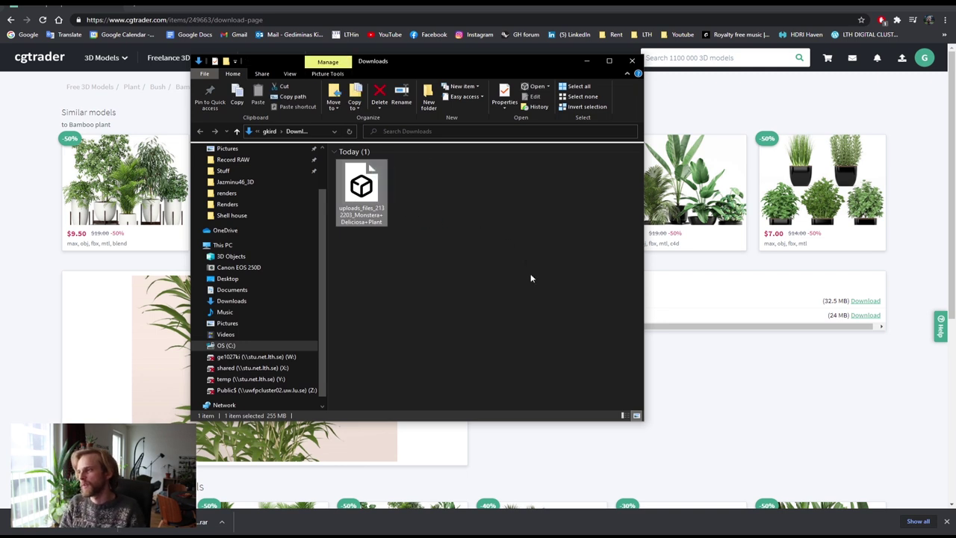
{"action": "left_click", "coordinate": [513, 300]}
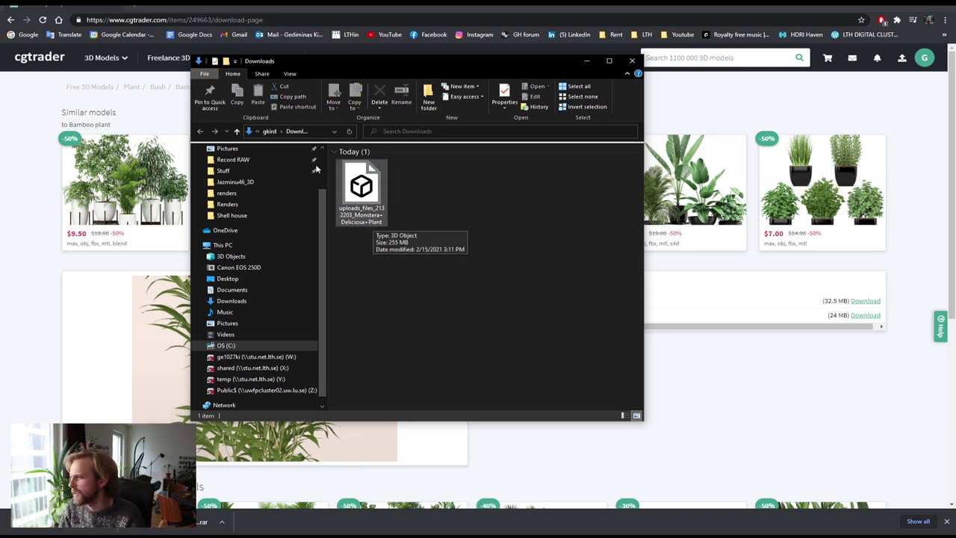
{"action": "left_click", "coordinate": [374, 193]}
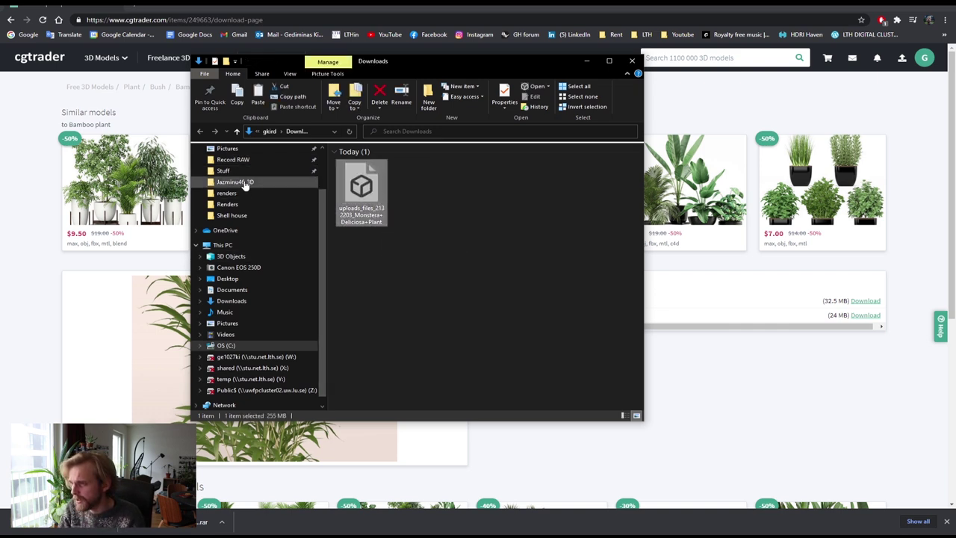
{"action": "left_click", "coordinate": [241, 184]}
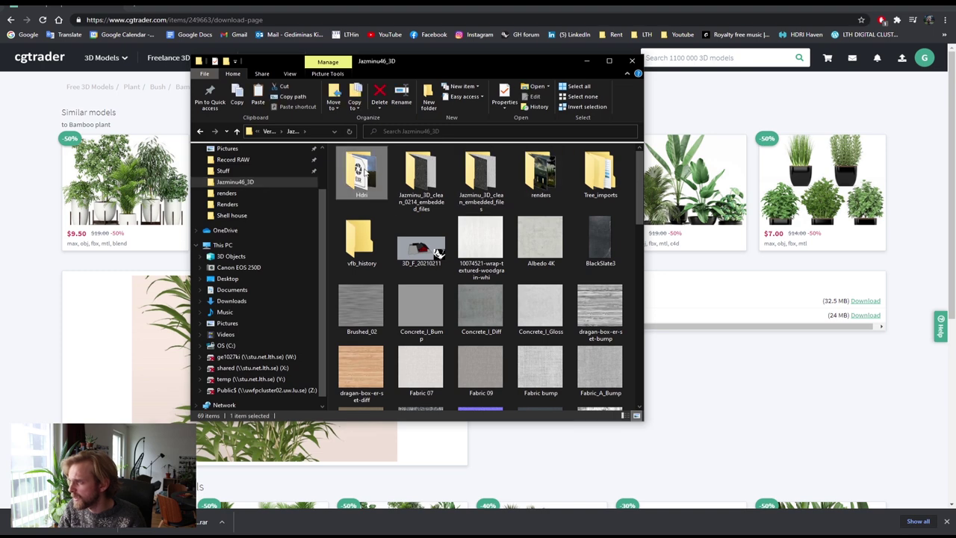
{"action": "double_click", "coordinate": [600, 172]}
{"action": "key", "text": "ctrl+v"}
{"action": "left_click", "coordinate": [456, 283]}
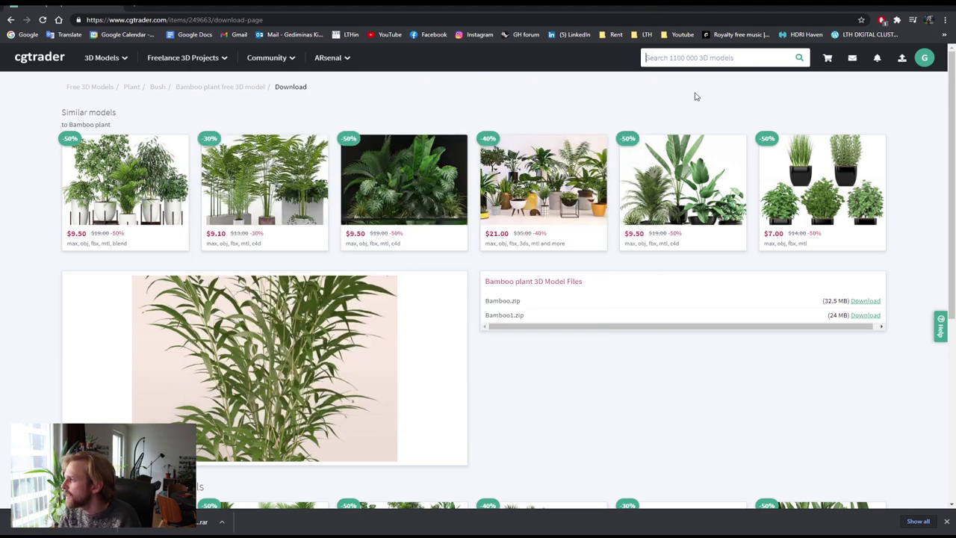
Download Bamboo.zip from the bamboo plant's model files.
{"action": "left_click", "coordinate": [694, 97]}
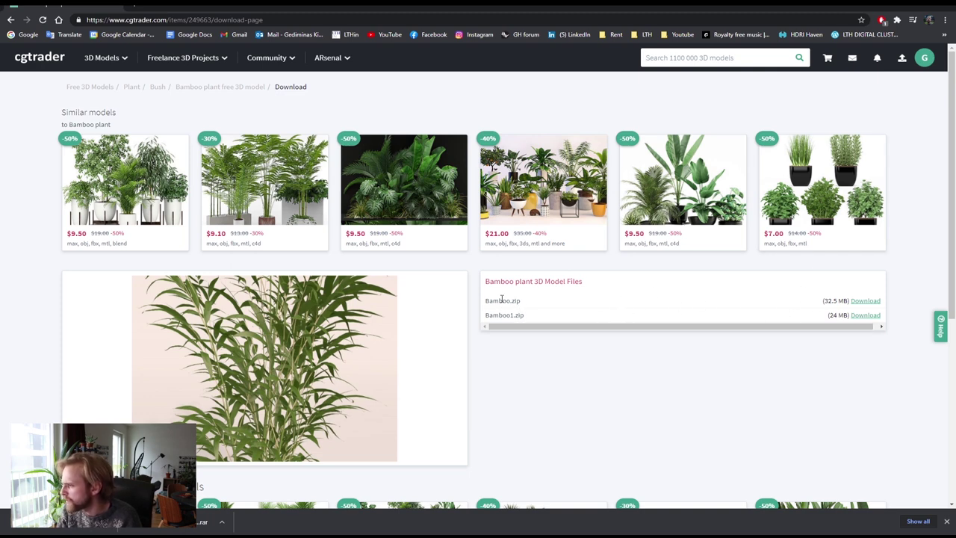
{"action": "left_click", "coordinate": [864, 302]}
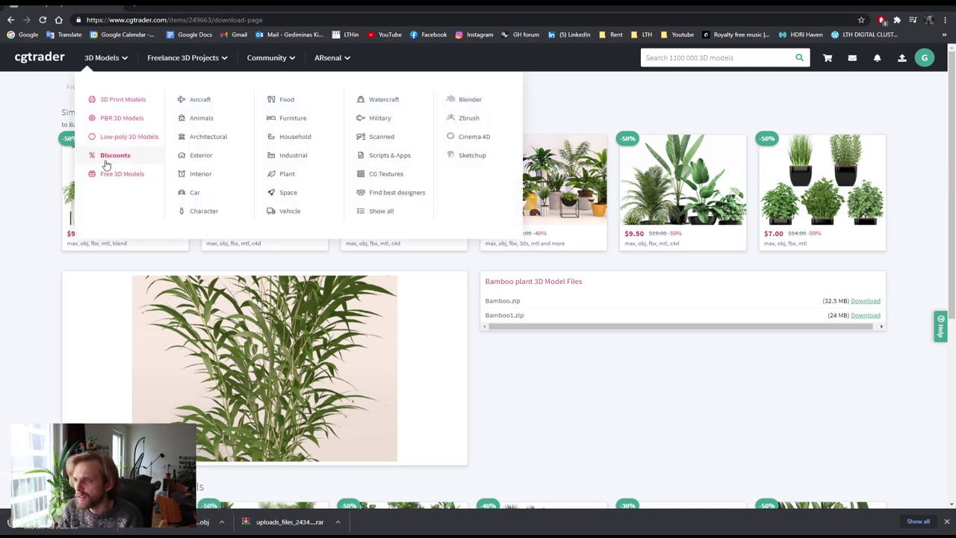
Return to the free plant listing, open the Corporate set of Vase model and request its free download.
{"action": "left_click", "coordinate": [11, 21]}
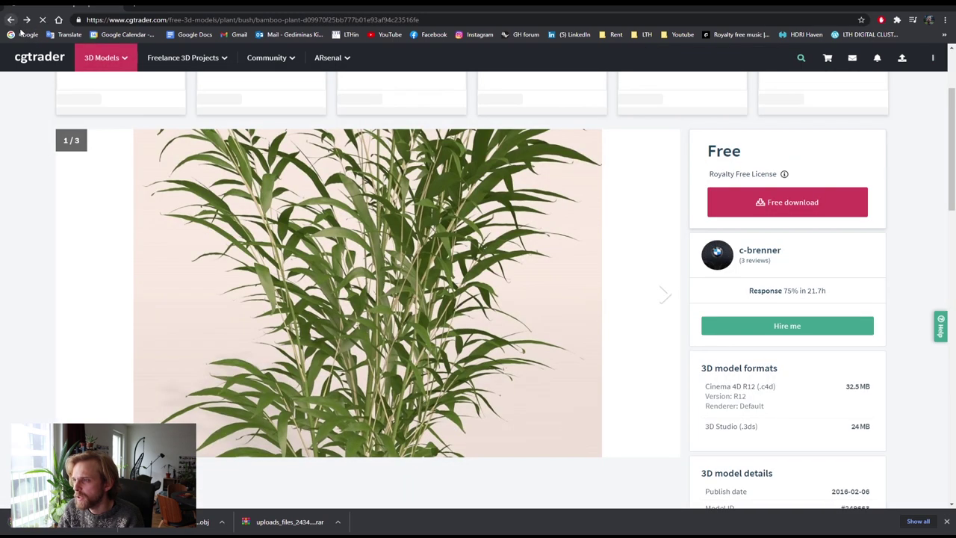
{"action": "left_click", "coordinate": [12, 21]}
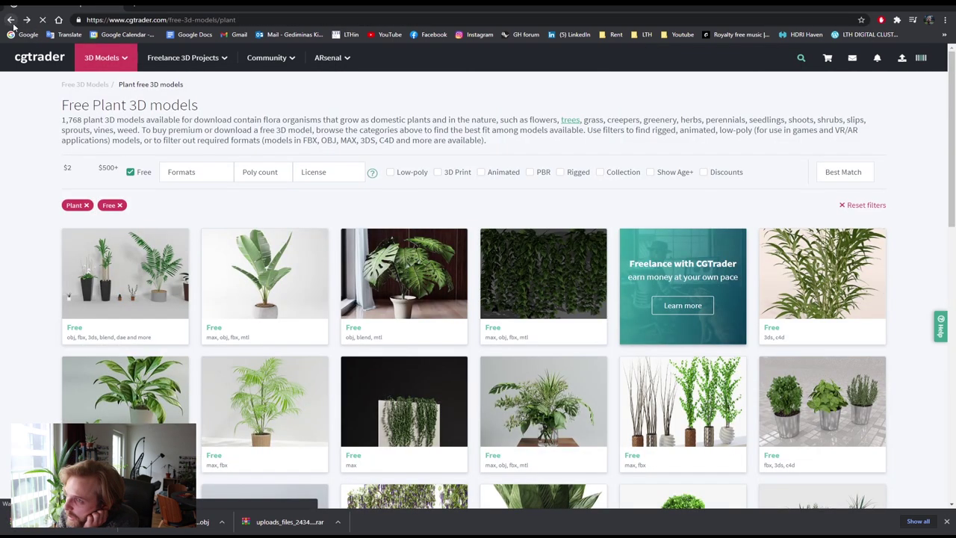
{"action": "left_click", "coordinate": [529, 411]}
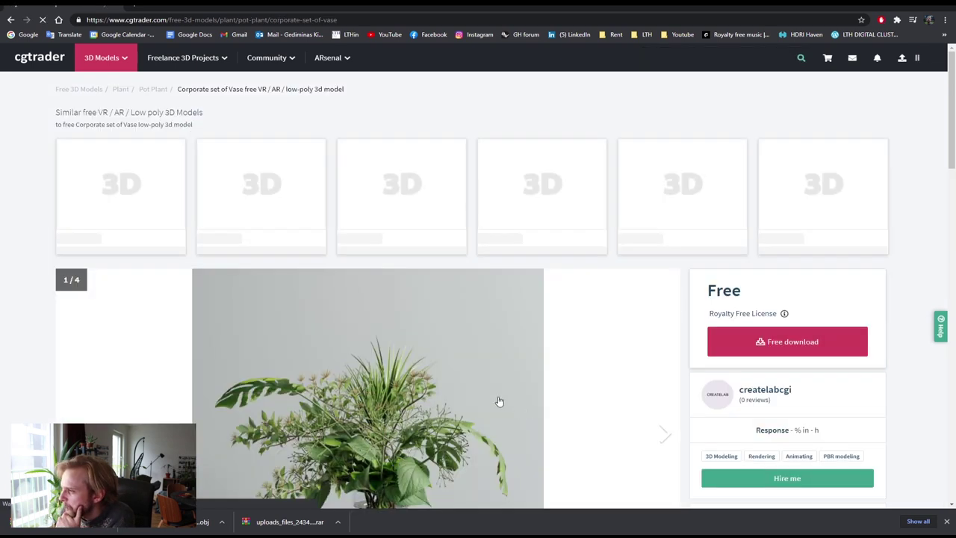
{"action": "scroll", "coordinate": [519, 407], "scroll_direction": "down", "scroll_amount": 2}
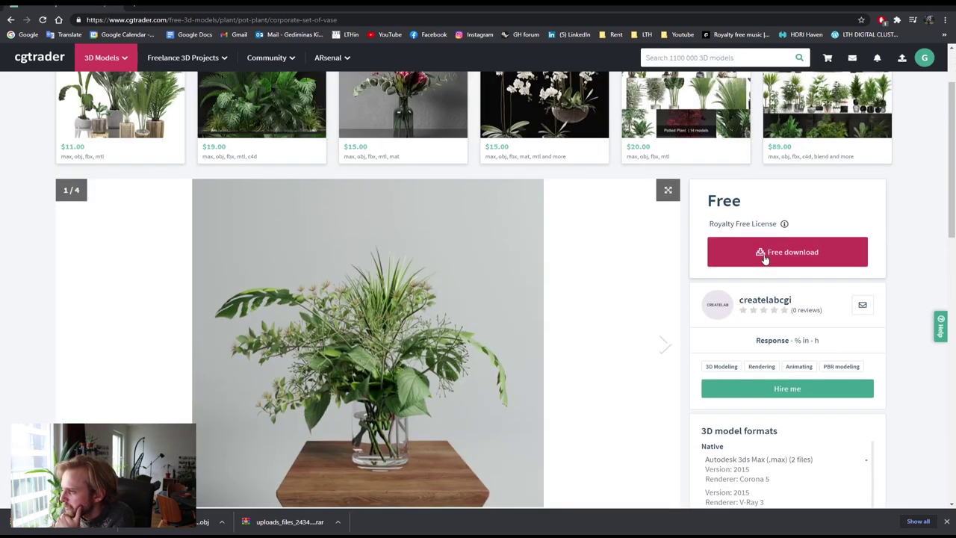
{"action": "left_click", "coordinate": [770, 252]}
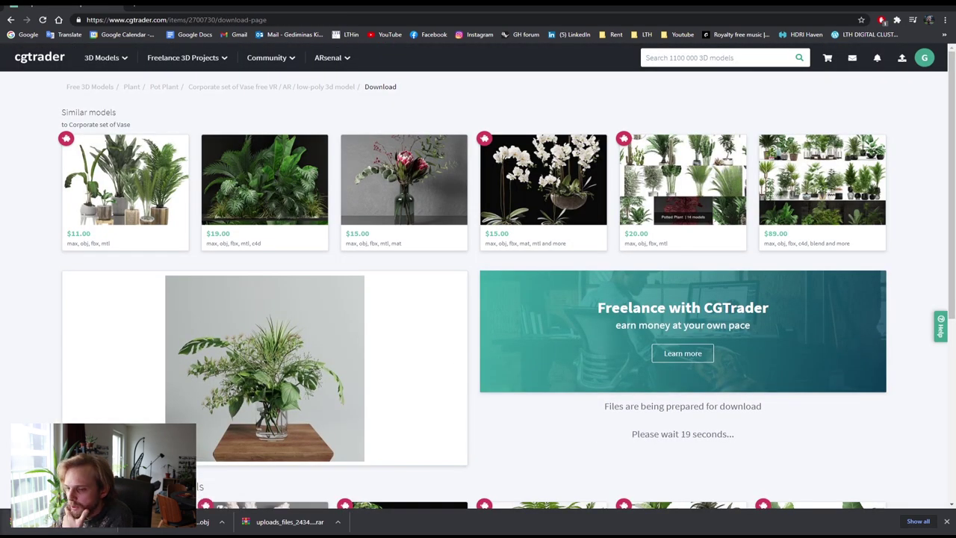
Move the downloaded Bamboo archive from Downloads into Jazminu46_3D's Tree_imports folder and extract its contents there.
{"action": "key", "text": "alt+Tab"}
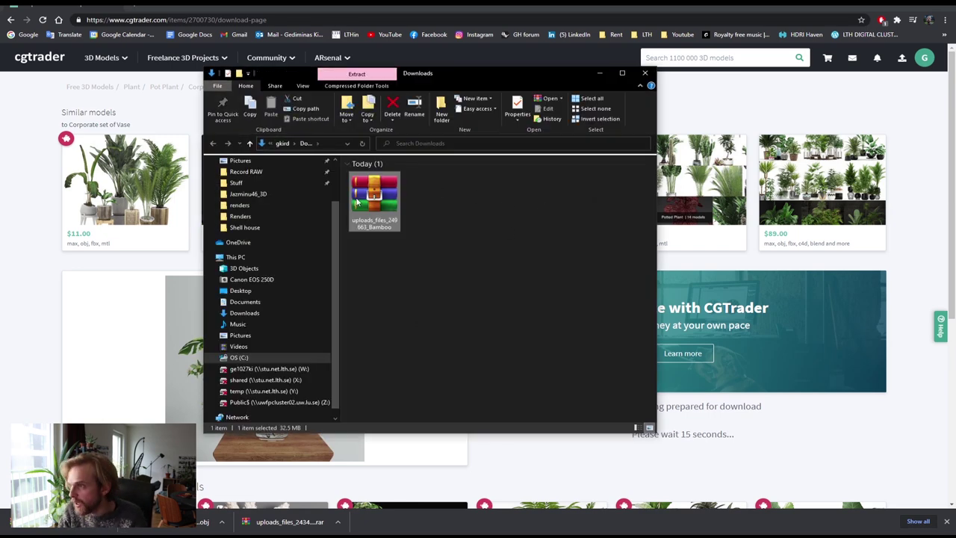
{"action": "left_click", "coordinate": [248, 193]}
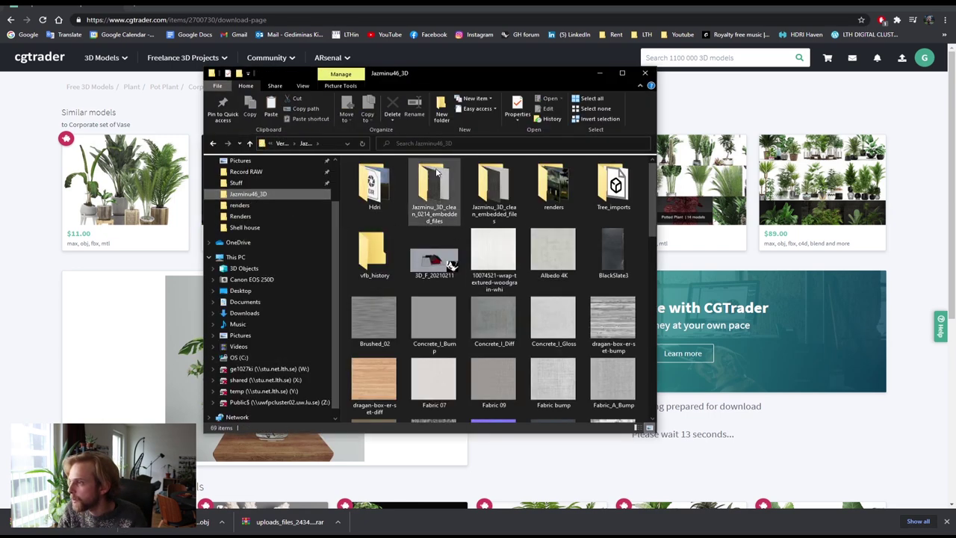
{"action": "double_click", "coordinate": [613, 183]}
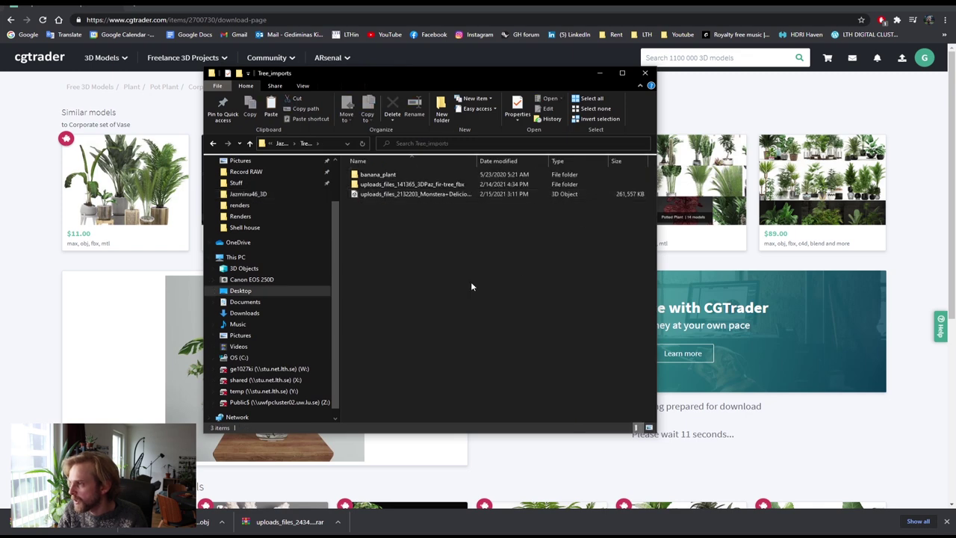
{"action": "right_click", "coordinate": [368, 205]}
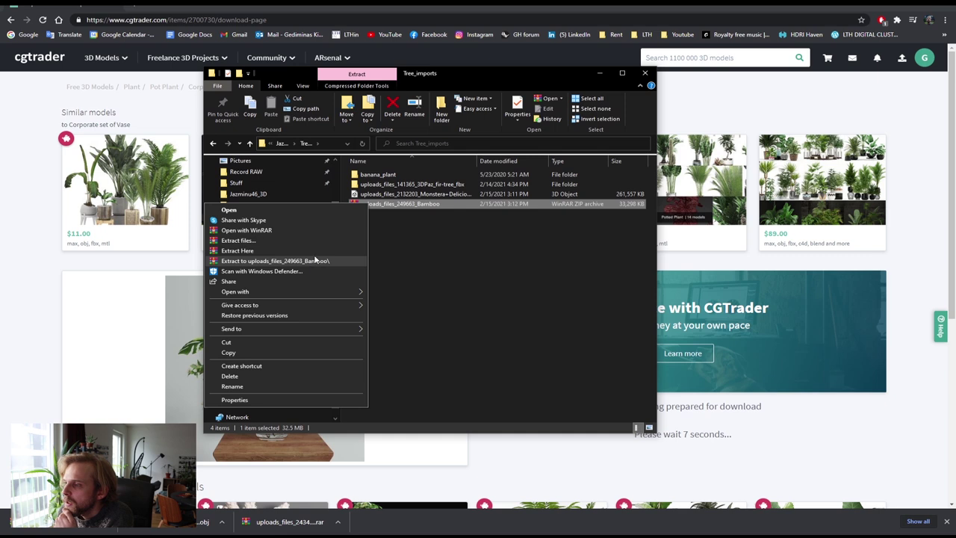
{"action": "left_click", "coordinate": [315, 260]}
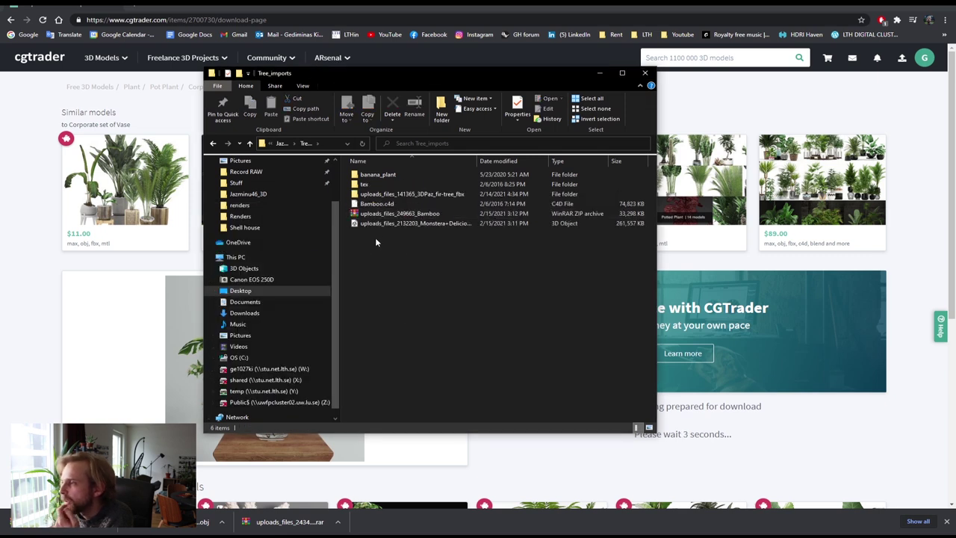
Check the extracted tex folder and permanently delete it, Bamboo.c4d and the Bamboo archive from Tree_imports.
{"action": "left_click", "coordinate": [375, 203]}
{"action": "double_click", "coordinate": [366, 184]}
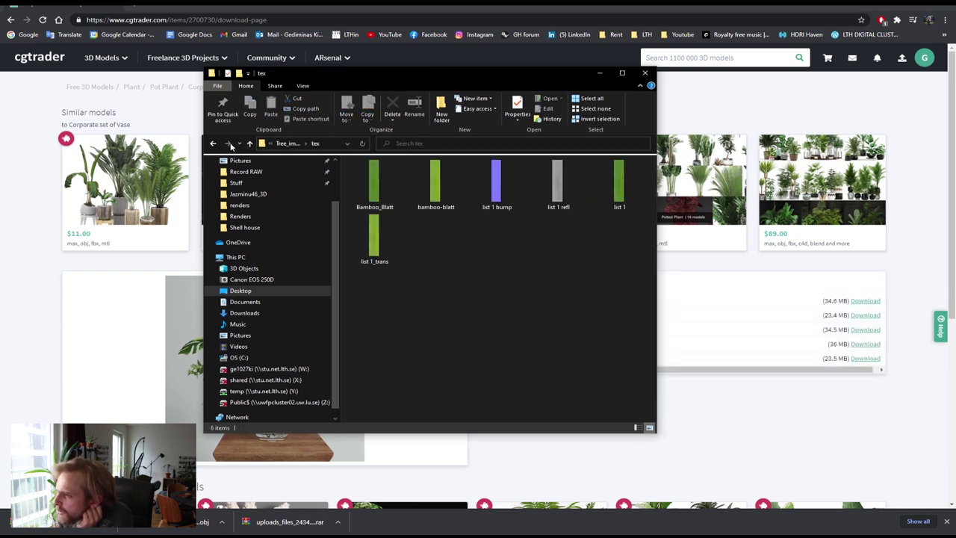
{"action": "left_click", "coordinate": [215, 144]}
{"action": "left_click", "coordinate": [388, 206]}
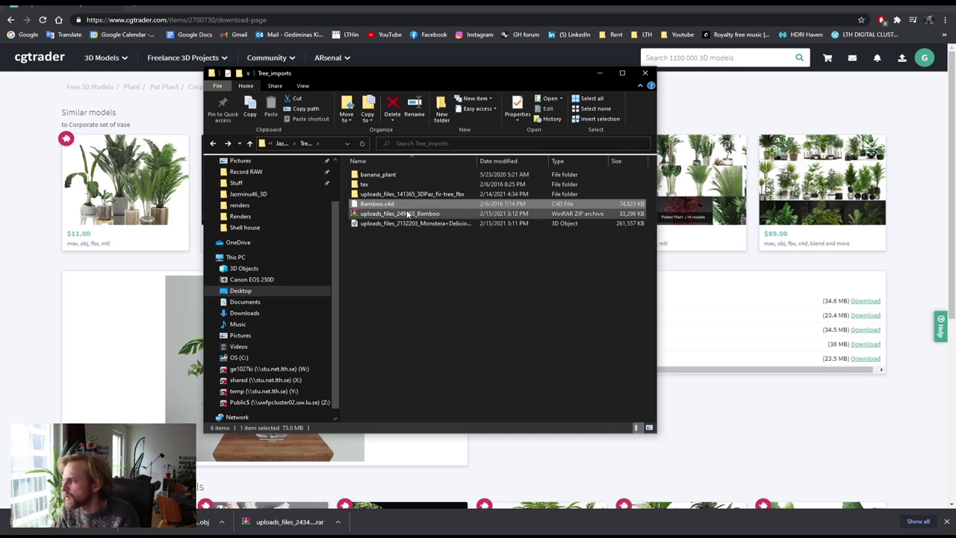
{"action": "left_click", "coordinate": [407, 214]}
{"action": "left_click", "coordinate": [365, 184], "text": "ctrl"}
{"action": "left_click", "coordinate": [377, 204], "text": "ctrl"}
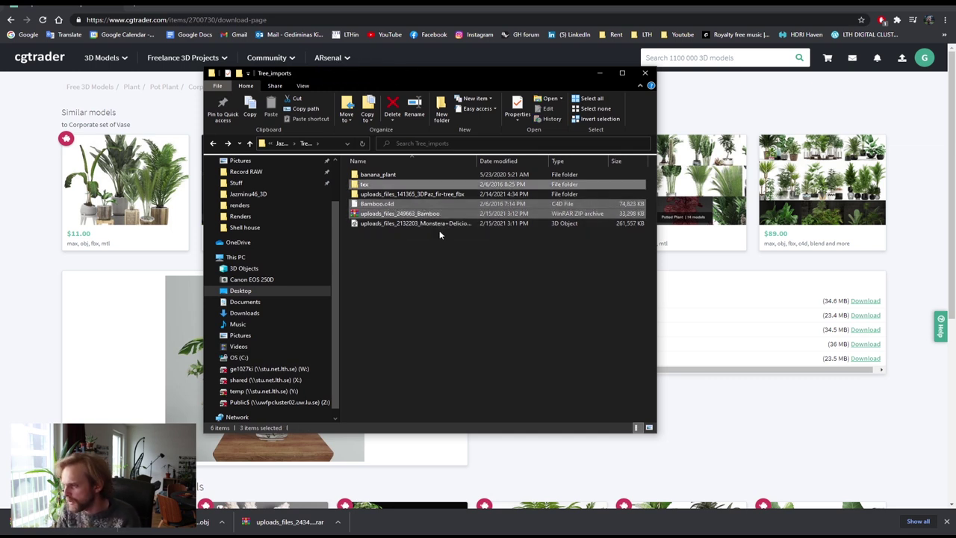
{"action": "key", "text": "shift+Delete"}
{"action": "key", "text": "Return"}
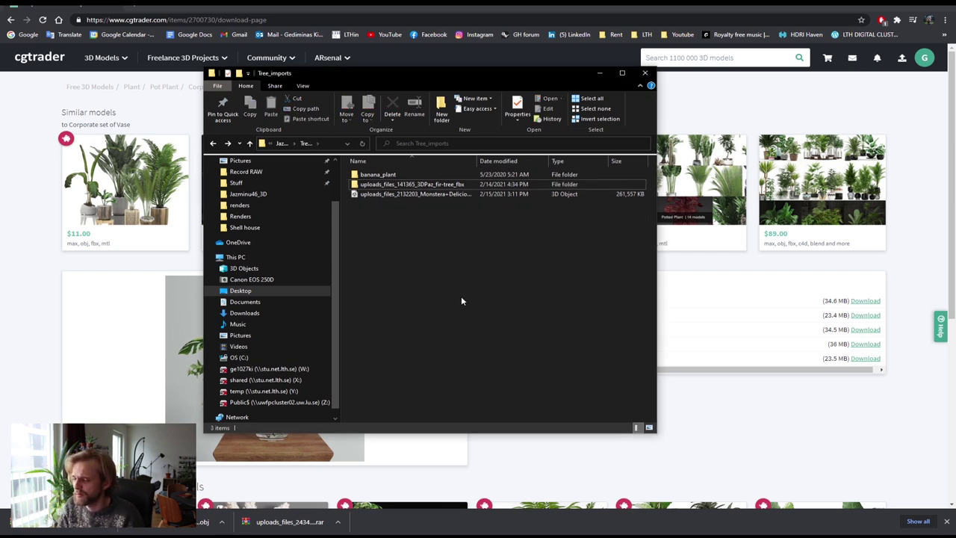
{"action": "left_click", "coordinate": [599, 72]}
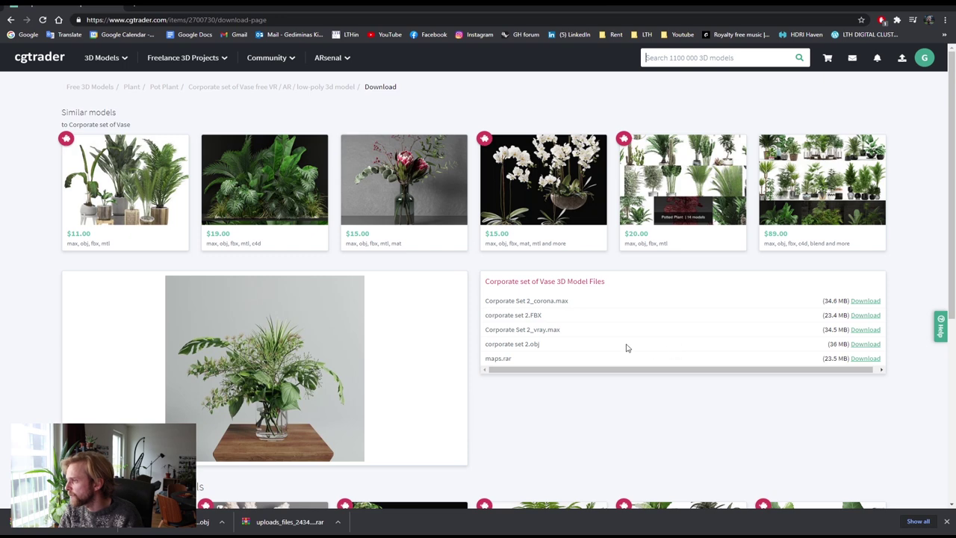
Download corporate set 2.obj and maps.rar from the Corporate set of Vase model files.
{"action": "left_click_drag", "start_coordinate": [507, 318], "coordinate": [556, 342]}
{"action": "left_click", "coordinate": [685, 413]}
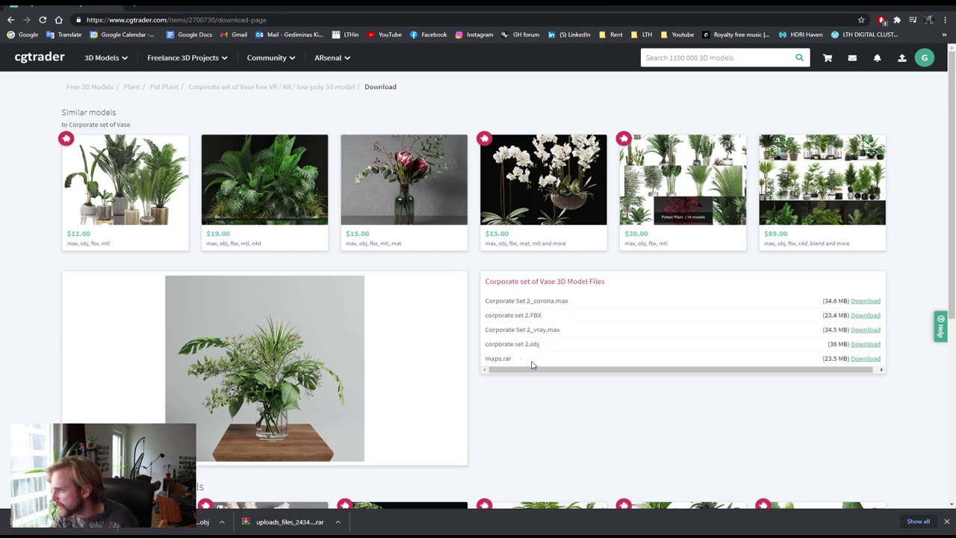
{"action": "left_click_drag", "start_coordinate": [520, 299], "coordinate": [553, 350]}
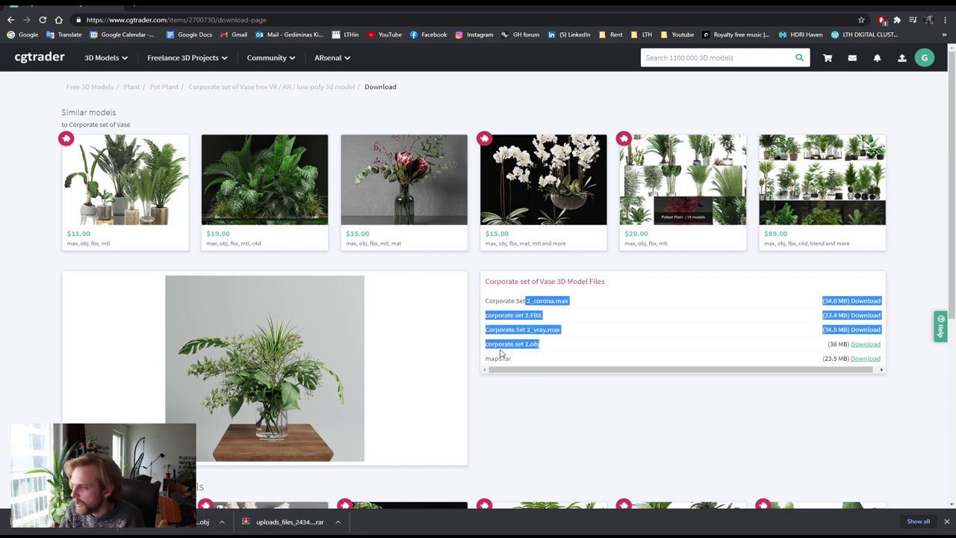
{"action": "left_click_drag", "start_coordinate": [495, 359], "coordinate": [490, 368]}
{"action": "left_click", "coordinate": [548, 371]}
{"action": "left_click_drag", "start_coordinate": [510, 344], "coordinate": [554, 351]}
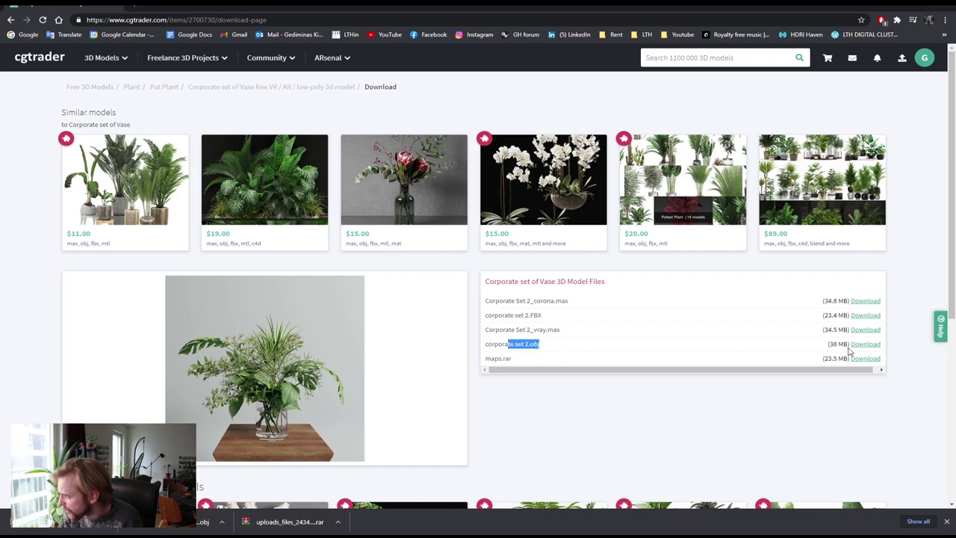
{"action": "left_click", "coordinate": [865, 345]}
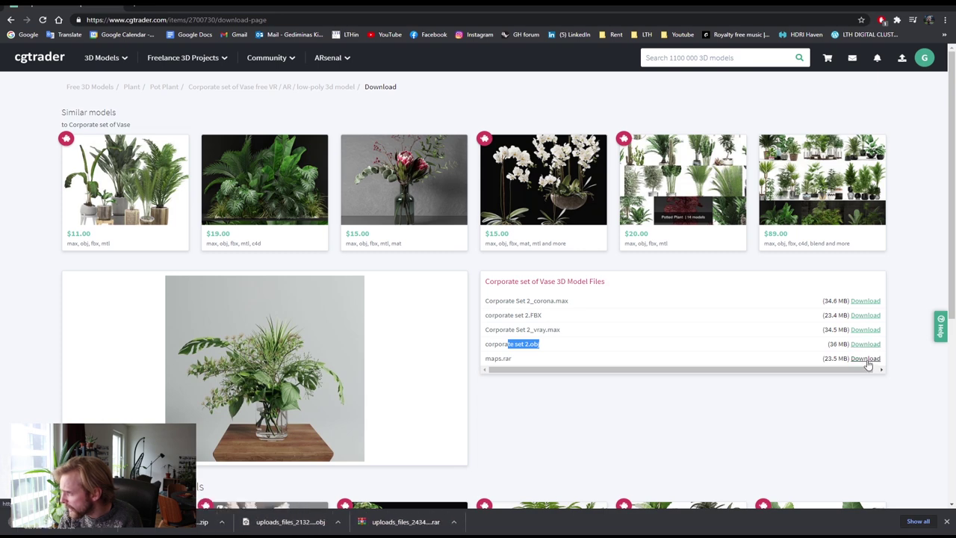
{"action": "left_click", "coordinate": [867, 360]}
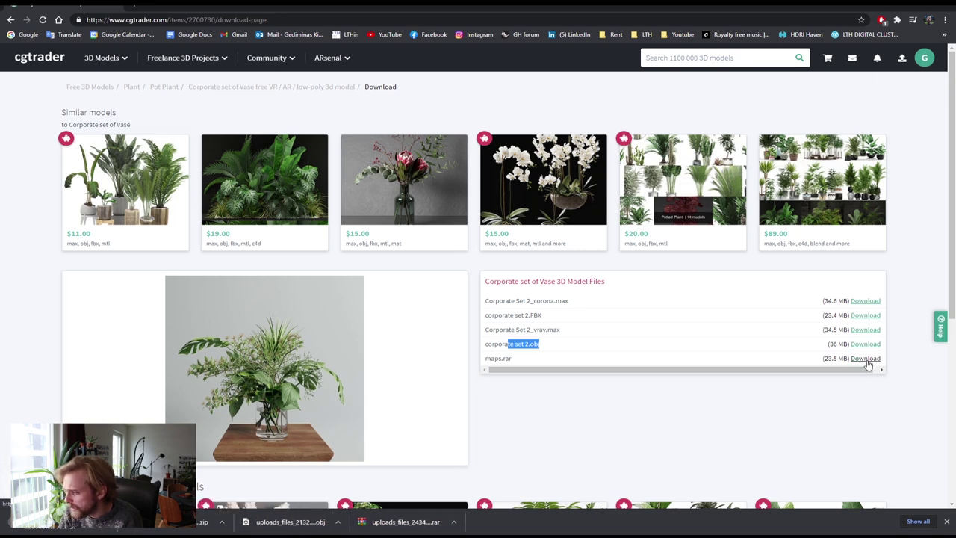
Go back to the free plant listing, reopen the bamboo plant model and request its free download.
{"action": "left_click", "coordinate": [7, 23]}
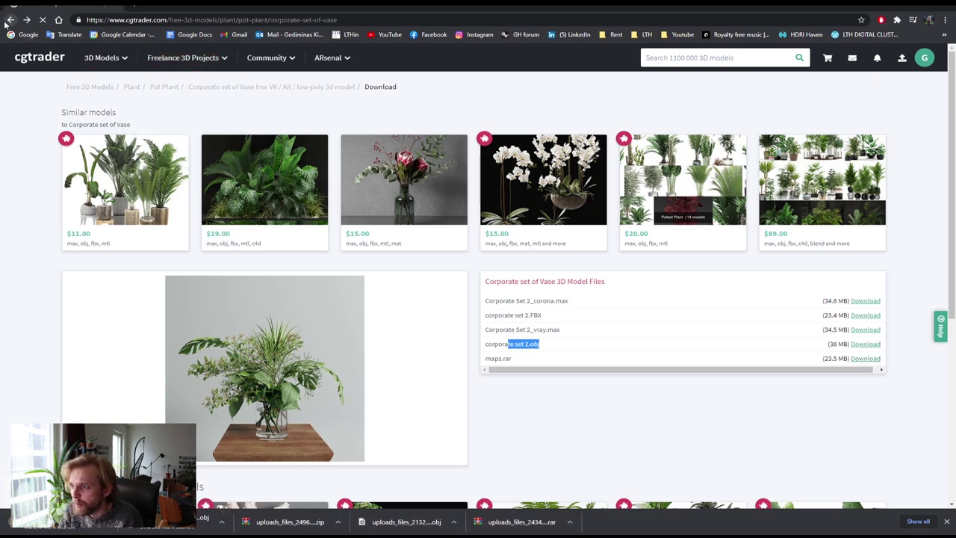
{"action": "left_click", "coordinate": [9, 20]}
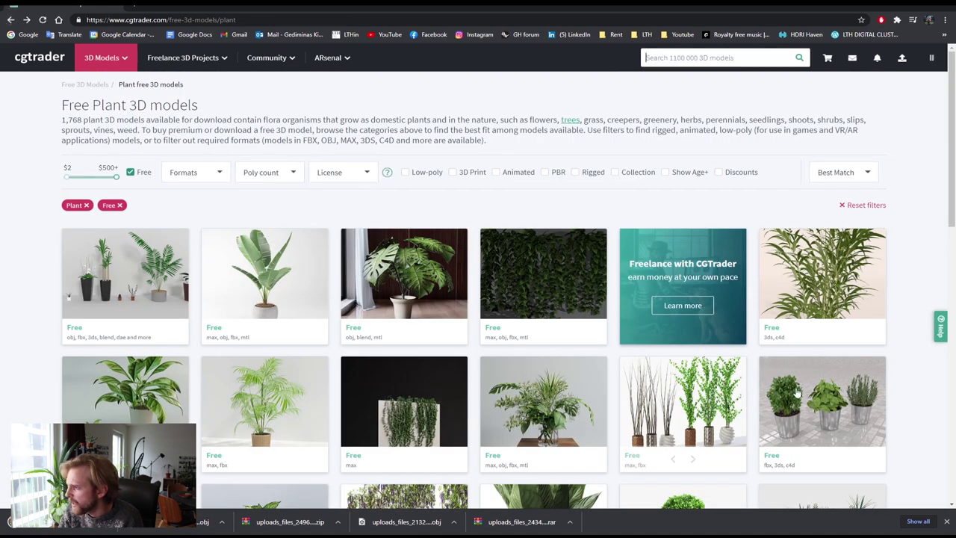
{"action": "left_click", "coordinate": [802, 282]}
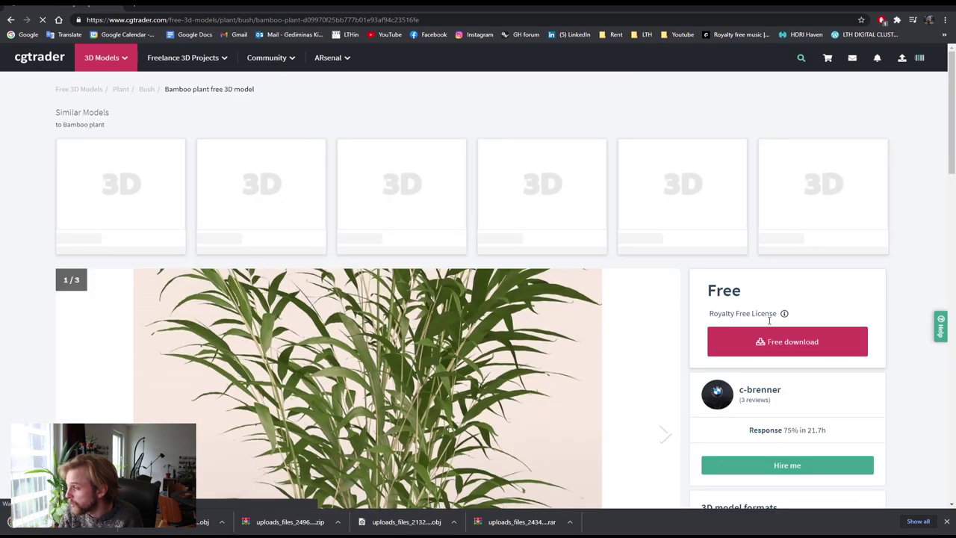
{"action": "left_click", "coordinate": [760, 345]}
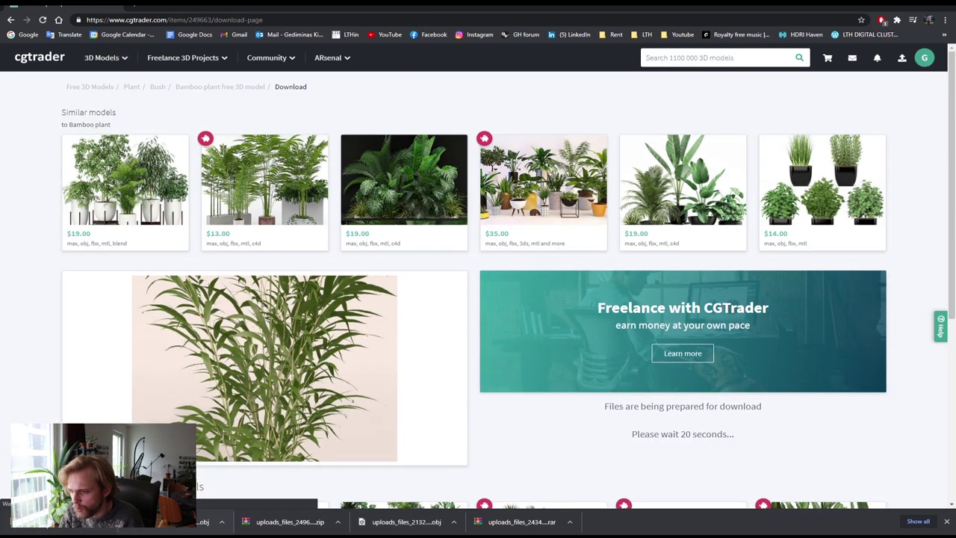
Move the downloaded corporate set 2 OBJ file and maps archive from Downloads into Jazminu46_3D's Tree_imports folder.
{"action": "key", "text": "alt+Tab"}
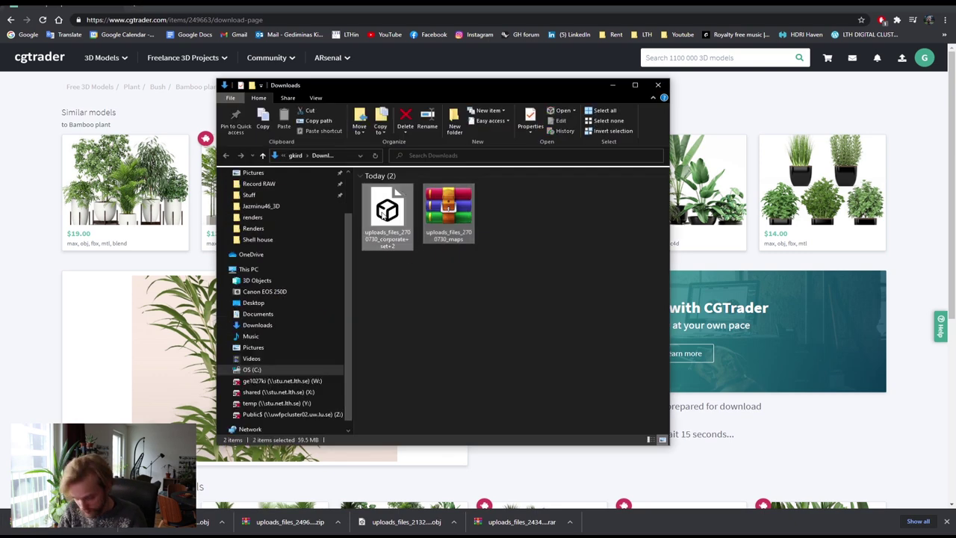
{"action": "left_click", "coordinate": [272, 195]}
{"action": "left_click", "coordinate": [276, 207]}
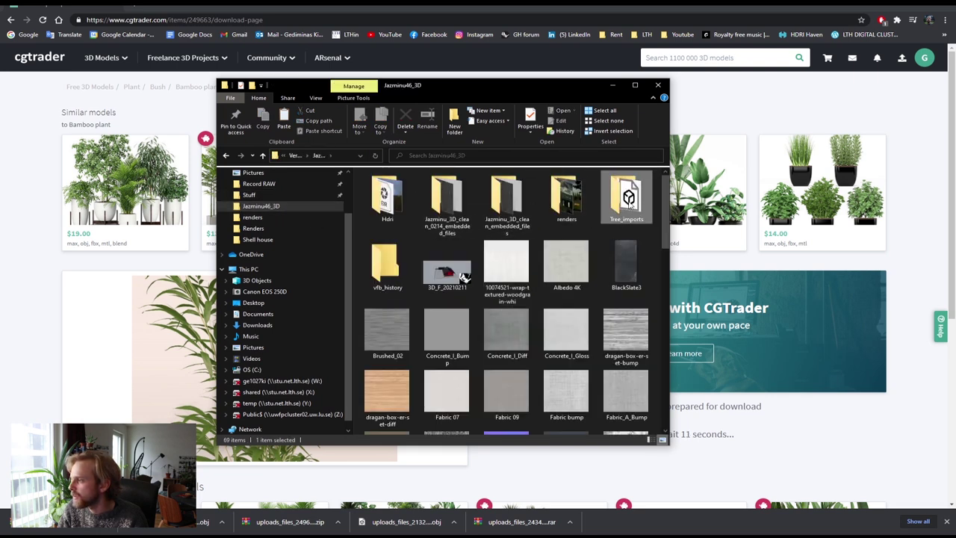
{"action": "double_click", "coordinate": [643, 209]}
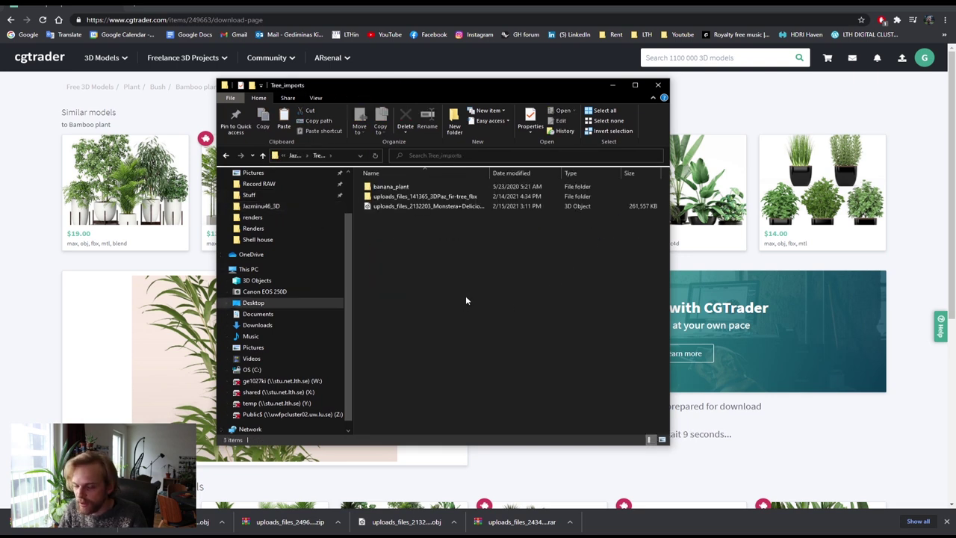
{"action": "key", "text": "ctrl+v"}
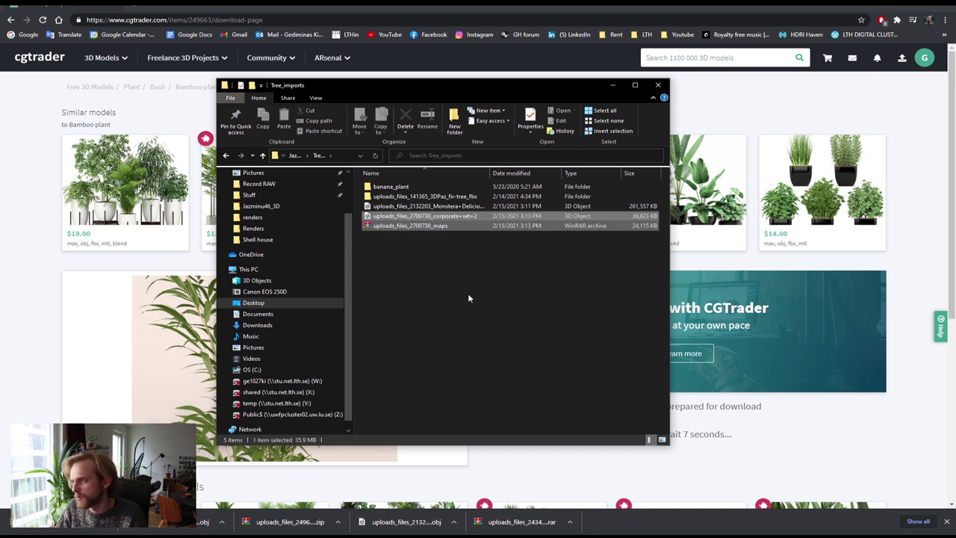
{"action": "left_click", "coordinate": [485, 293]}
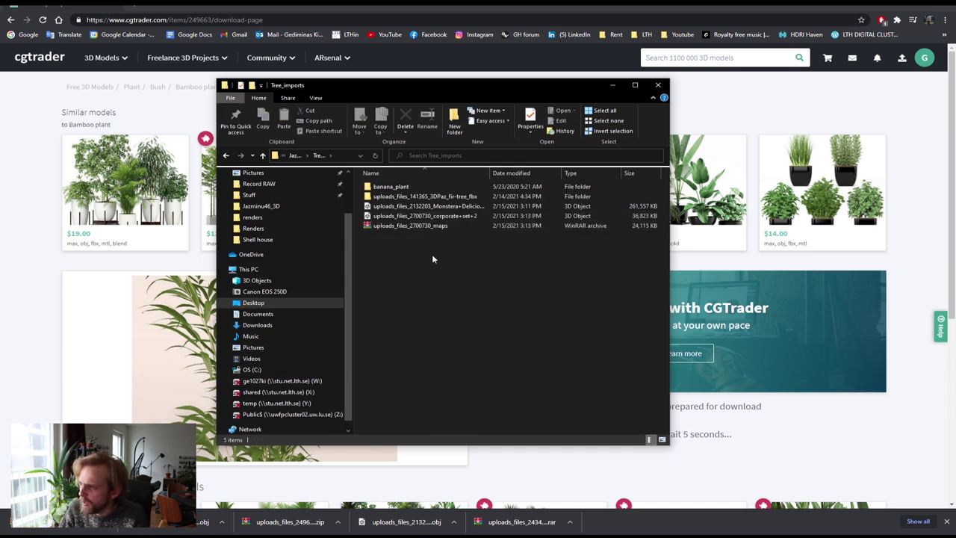
Create a new folder named Flower_table inside Tree_imports.
{"action": "right_click", "coordinate": [399, 270]}
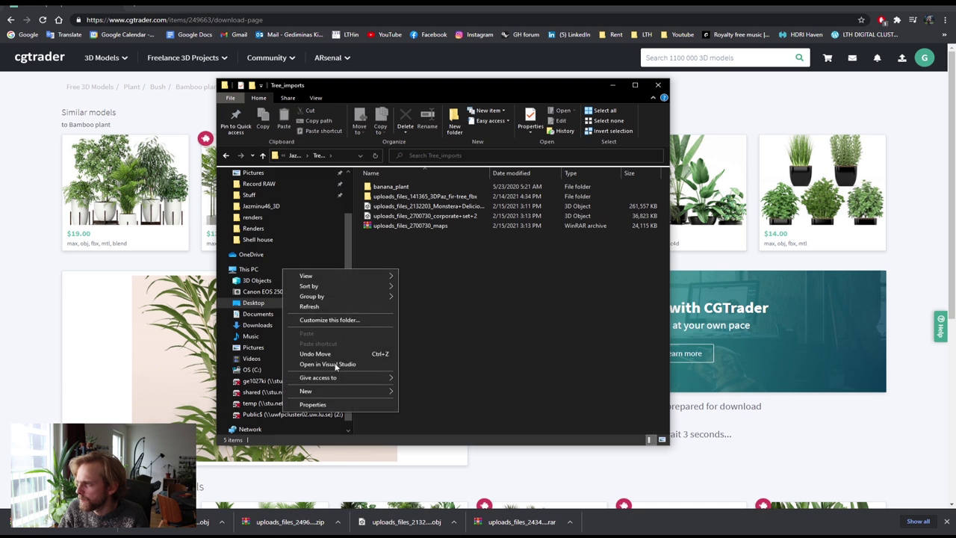
{"action": "mouse_move", "coordinate": [345, 396]}
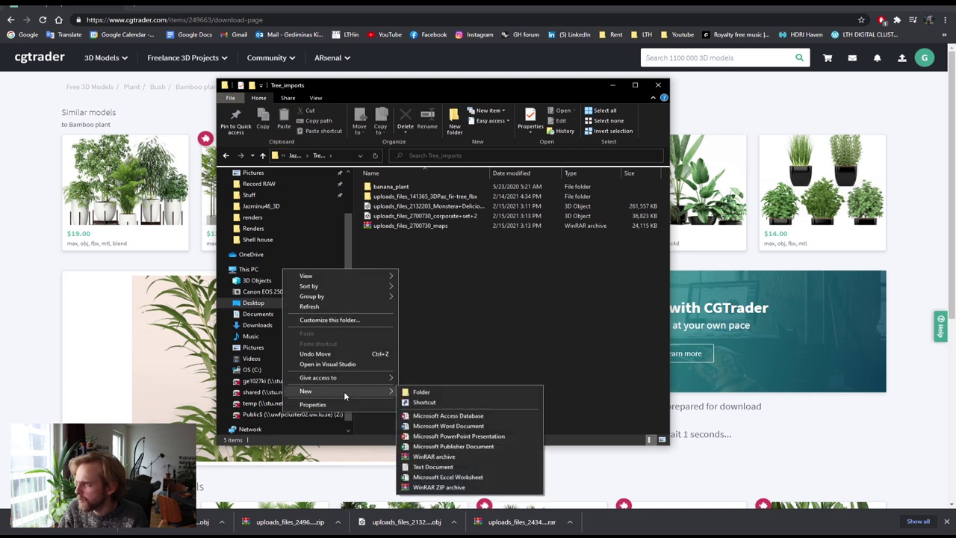
{"action": "left_click", "coordinate": [436, 392]}
{"action": "type", "text": "Flower_table"}
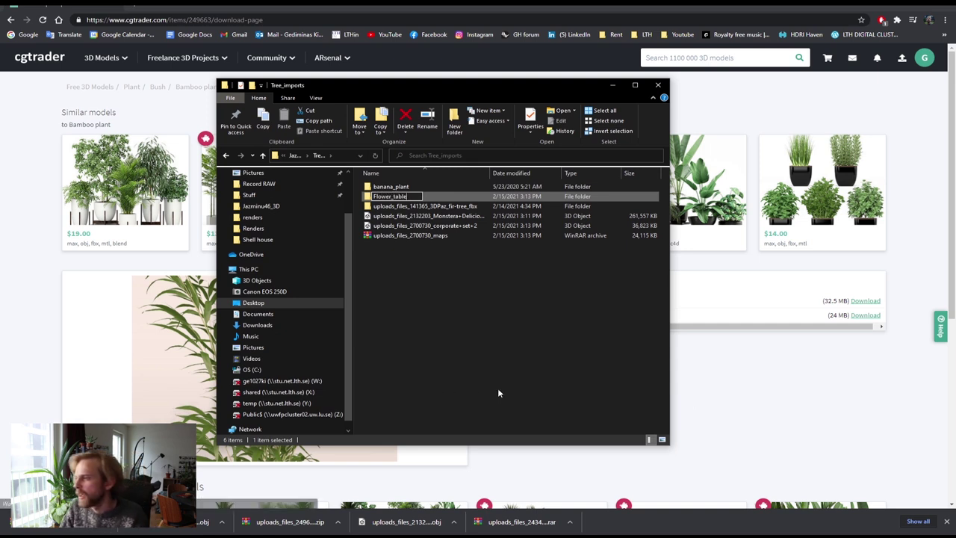
{"action": "key", "text": "Return"}
Move the corporate set 2 OBJ file and the maps archive from Tree_imports into the Flower_table folder.
{"action": "left_click", "coordinate": [428, 226]}
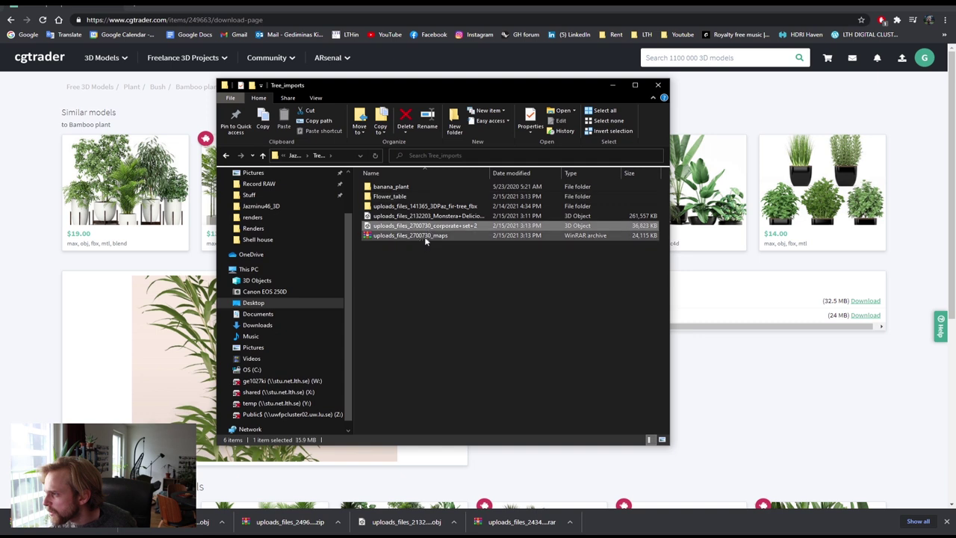
{"action": "left_click", "coordinate": [422, 235], "text": "shift"}
{"action": "left_click_drag", "start_coordinate": [422, 235], "coordinate": [395, 207]}
{"action": "left_click", "coordinate": [401, 198]}
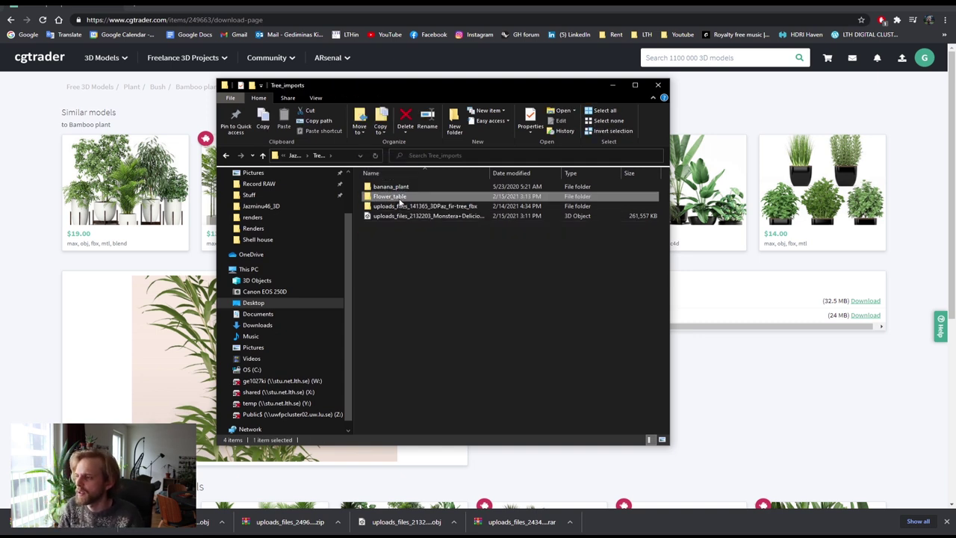
Open the Flower_table folder and extract the maps archive directly into it.
{"action": "double_click", "coordinate": [371, 198]}
{"action": "left_click", "coordinate": [448, 198]}
{"action": "right_click", "coordinate": [437, 198]}
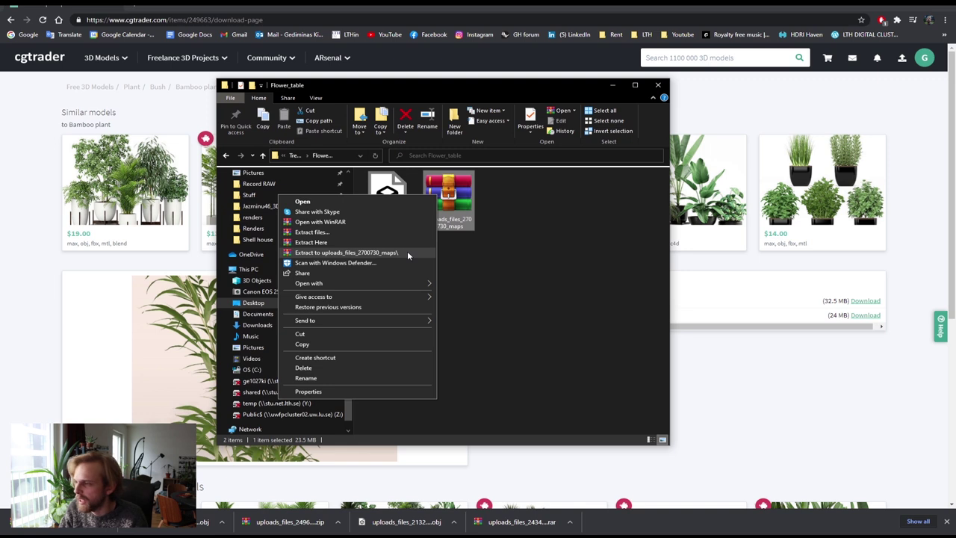
{"action": "left_click", "coordinate": [382, 247]}
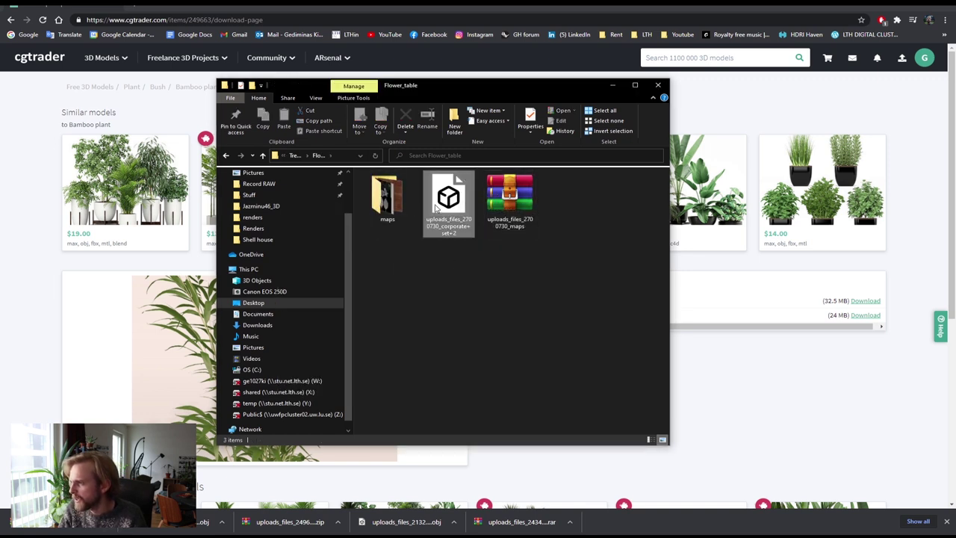
Permanently delete the maps archive from Flower_table and return to the Tree_imports folder.
{"action": "left_click", "coordinate": [436, 209]}
{"action": "left_click", "coordinate": [509, 198]}
{"action": "key", "text": "shift+Delete"}
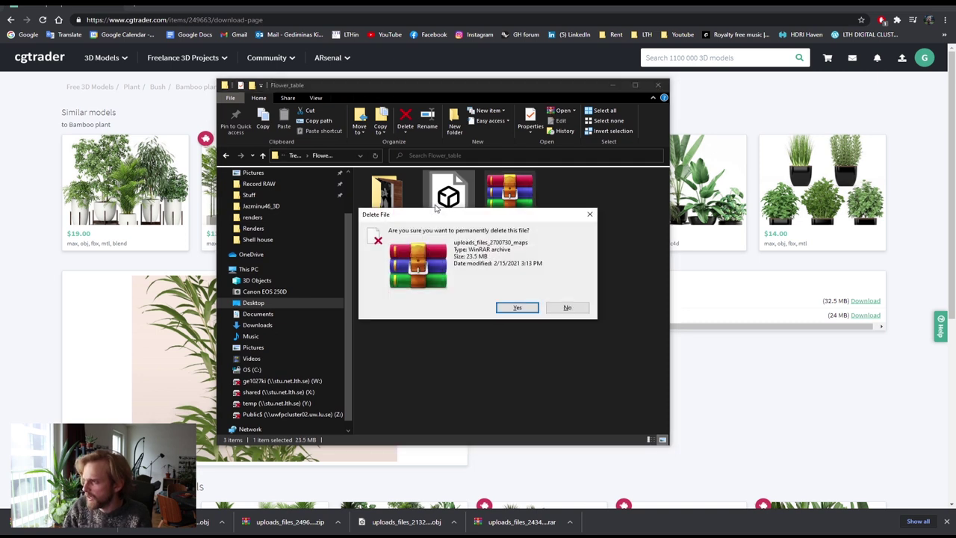
{"action": "key", "text": "Return"}
{"action": "left_click", "coordinate": [294, 156]}
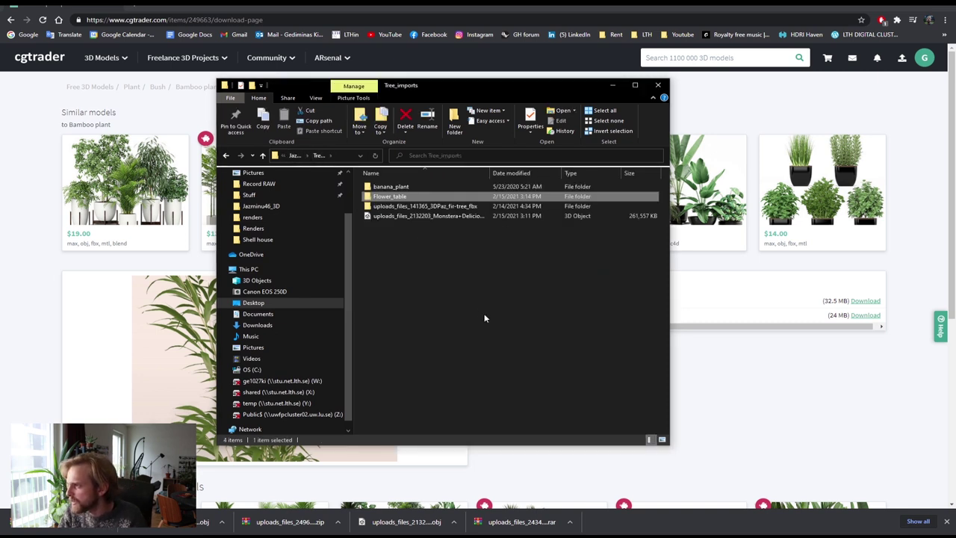
Create a folder named plant1 in Tree_imports and move the Monstera Deliciosa OBJ file into it.
{"action": "left_click", "coordinate": [402, 218]}
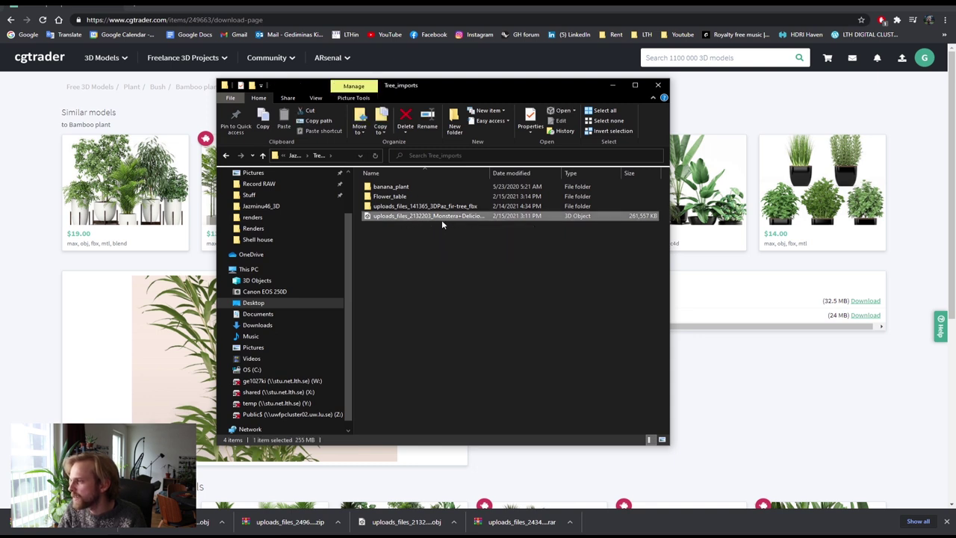
{"action": "right_click", "coordinate": [446, 245]}
{"action": "mouse_move", "coordinate": [430, 364]}
{"action": "left_click", "coordinate": [490, 365]}
{"action": "type", "text": "plant"}
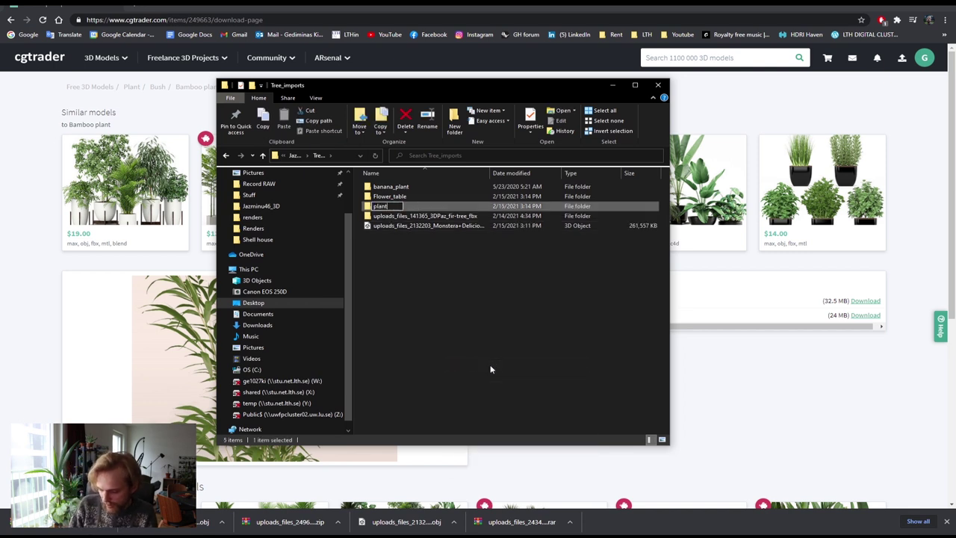
{"action": "type", "text": "1"}
{"action": "left_click_drag", "start_coordinate": [418, 225], "coordinate": [387, 207]}
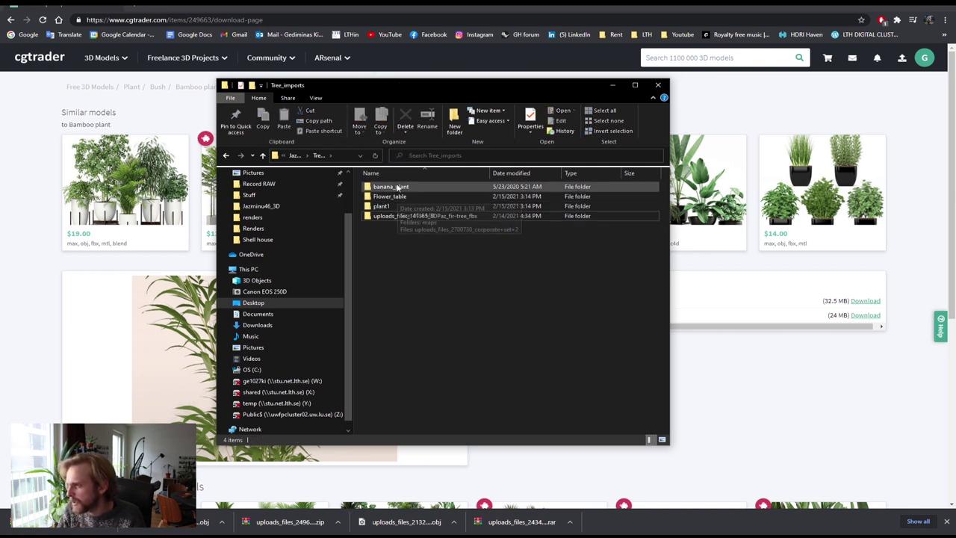
{"action": "left_click", "coordinate": [389, 206]}
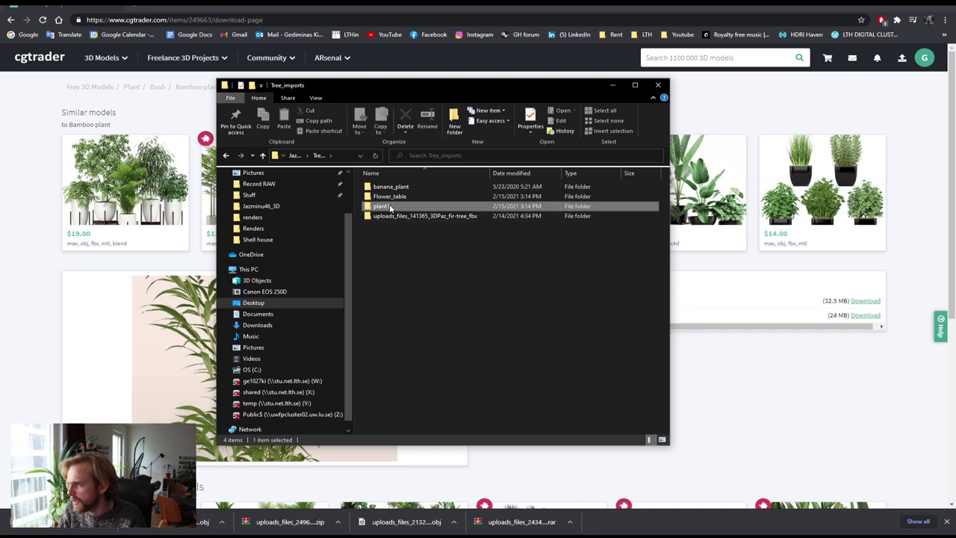
{"action": "left_click", "coordinate": [441, 278]}
Download Bamboo1.zip from the Bamboo plant model files and put the archive in Jazminu46_3D's Tree_imports folder.
{"action": "left_click", "coordinate": [53, 529]}
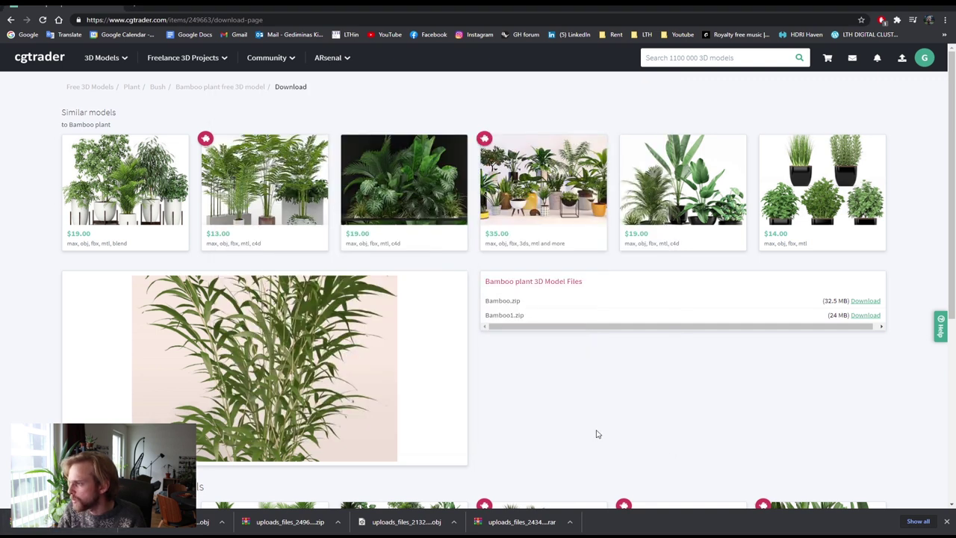
{"action": "left_click", "coordinate": [864, 316]}
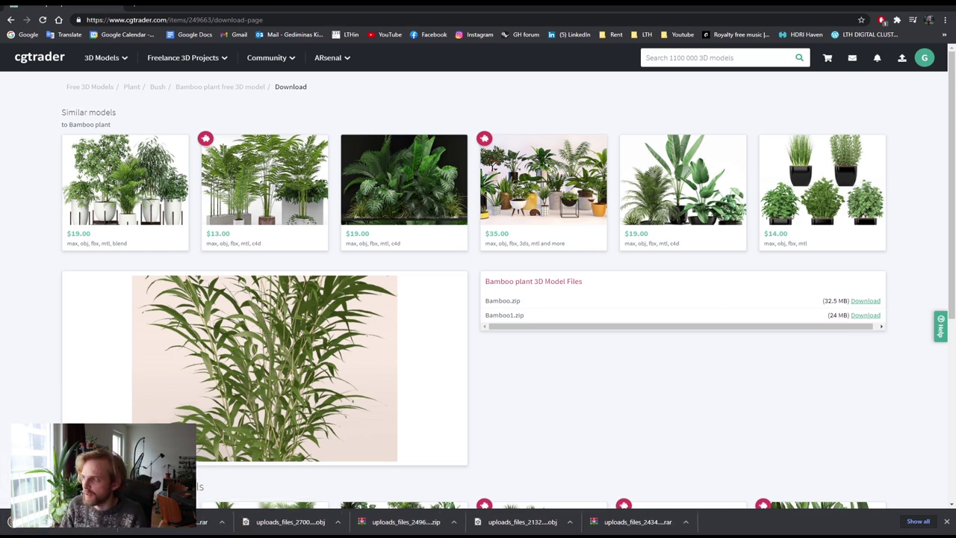
{"action": "left_click", "coordinate": [134, 483]}
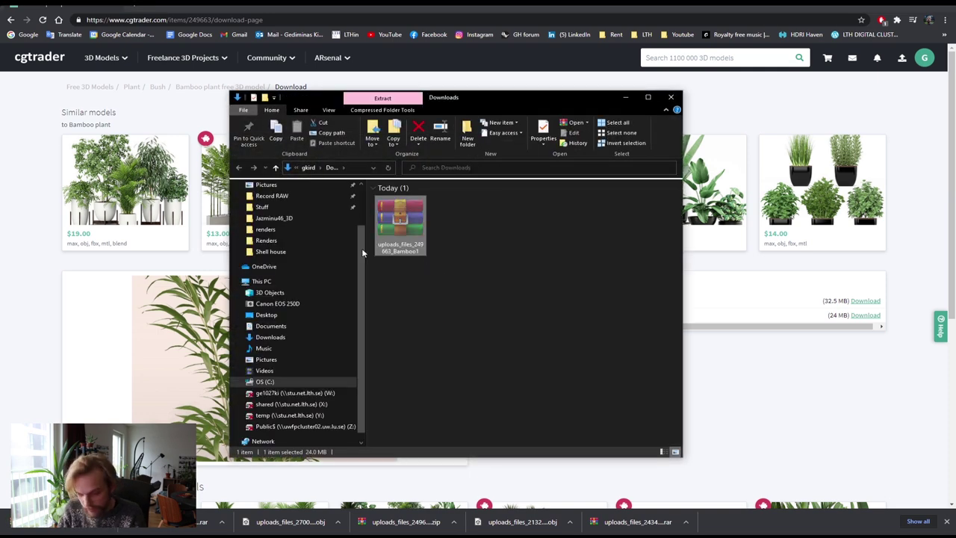
{"action": "left_click", "coordinate": [276, 218]}
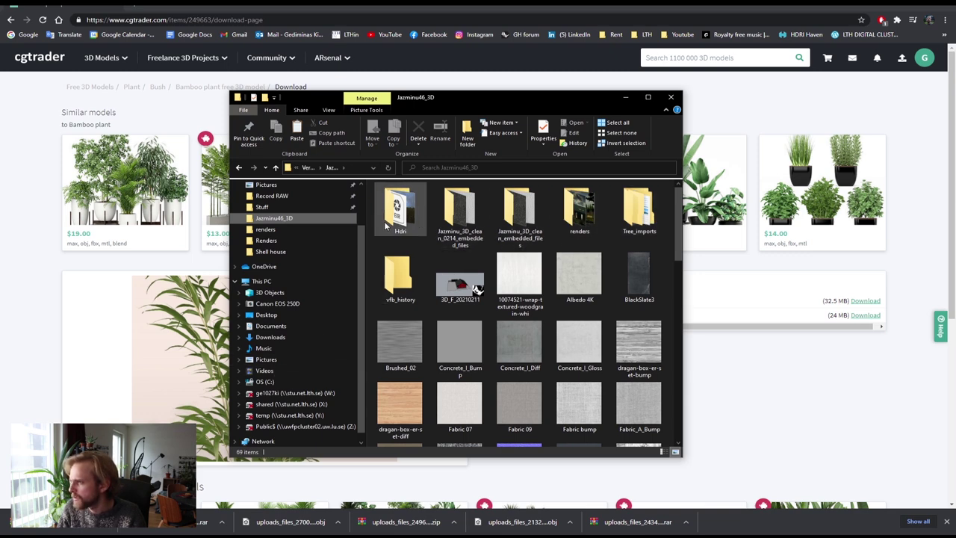
{"action": "double_click", "coordinate": [638, 212]}
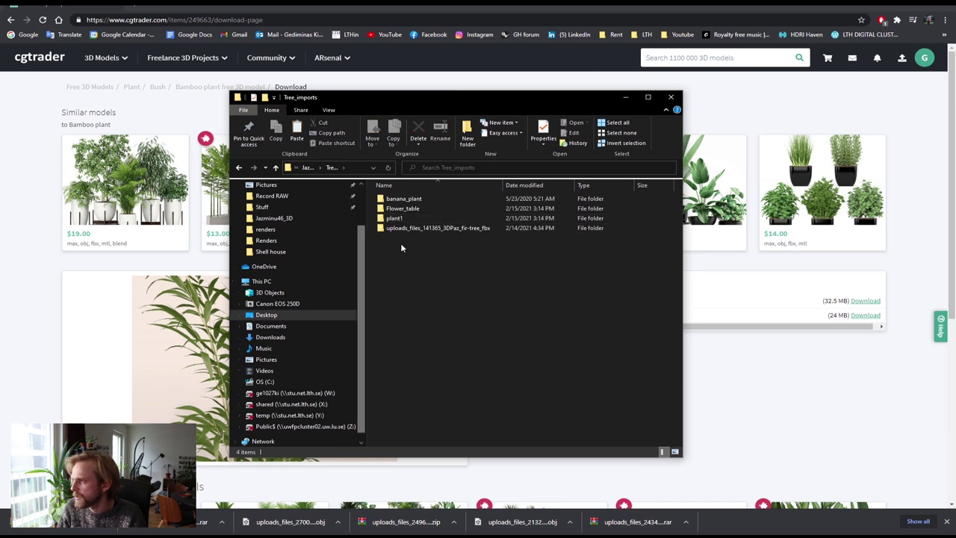
{"action": "key", "text": "ctrl+v"}
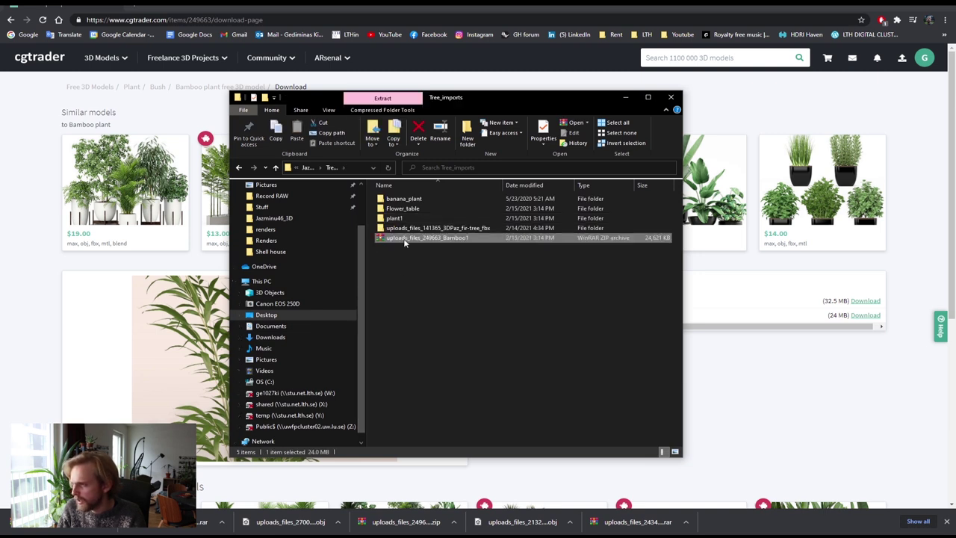
Extract the Bamboo1 archive into its own folder inside Tree_imports and open the extracted folder.
{"action": "right_click", "coordinate": [404, 237]}
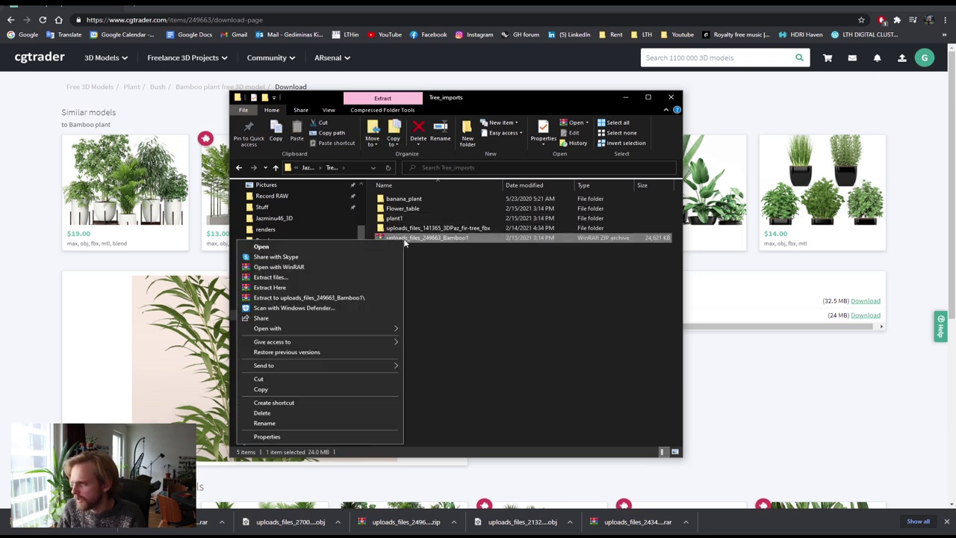
{"action": "left_click", "coordinate": [342, 298]}
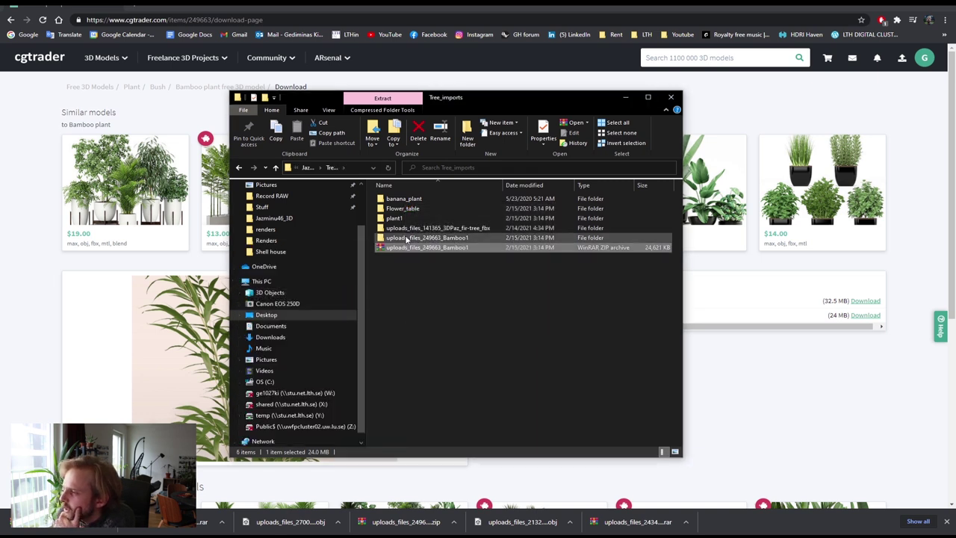
{"action": "double_click", "coordinate": [406, 237]}
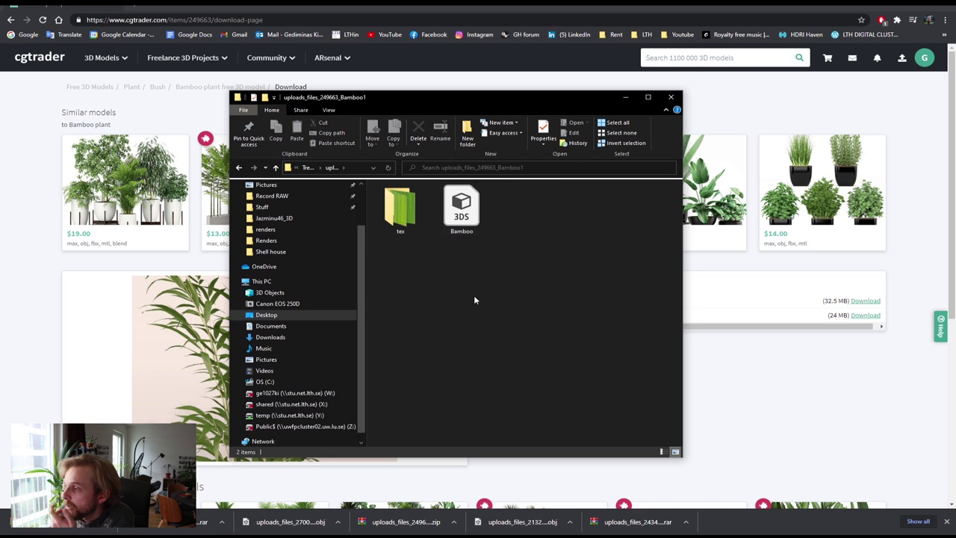
Return to Tree_imports and delete the Bamboo1 ZIP archive.
{"action": "left_click", "coordinate": [308, 167]}
{"action": "left_click", "coordinate": [409, 249]}
{"action": "key", "text": "Delete"}
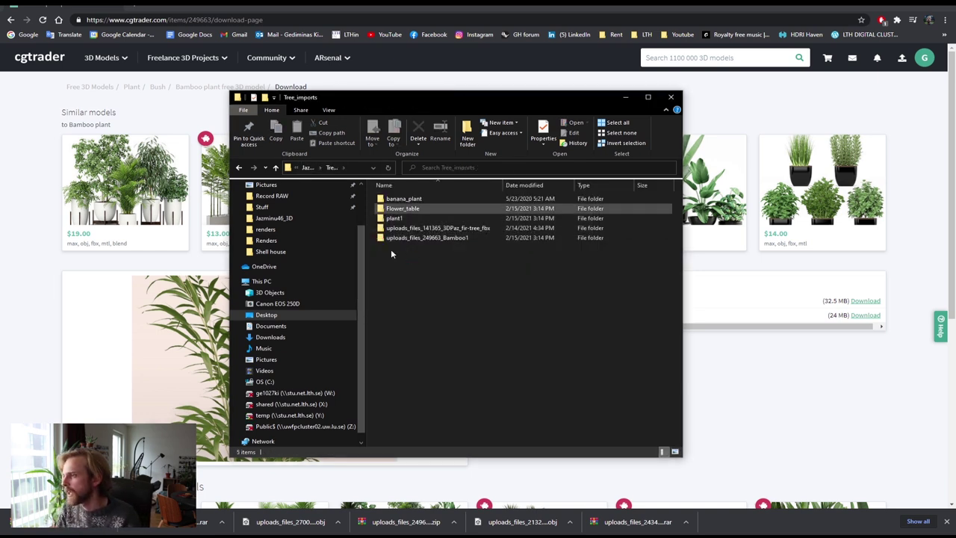
Go back to the free plant listing in the browser, open the Monstera Deliciosa model and request its free download.
{"action": "left_click", "coordinate": [210, 97]}
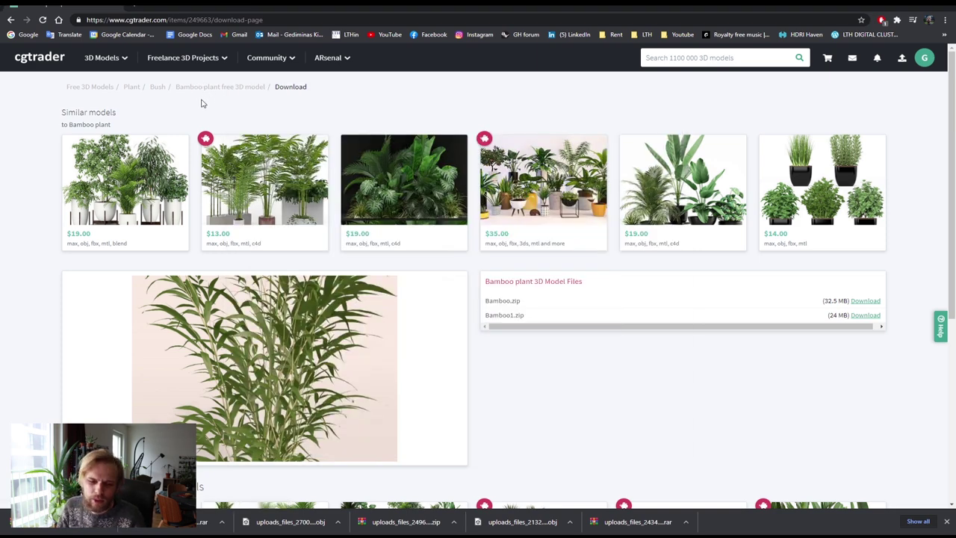
{"action": "left_click", "coordinate": [11, 20]}
{"action": "left_click", "coordinate": [10, 20]}
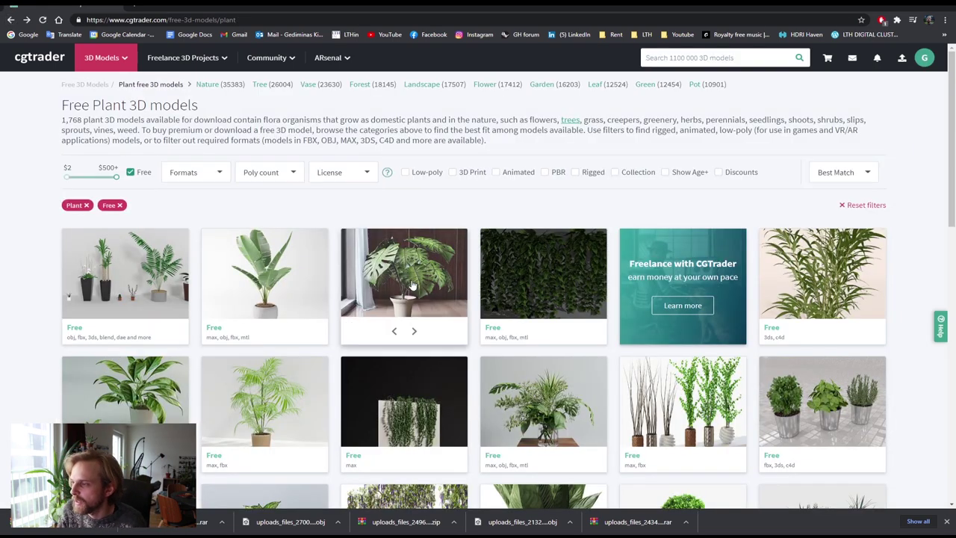
{"action": "left_click", "coordinate": [412, 285]}
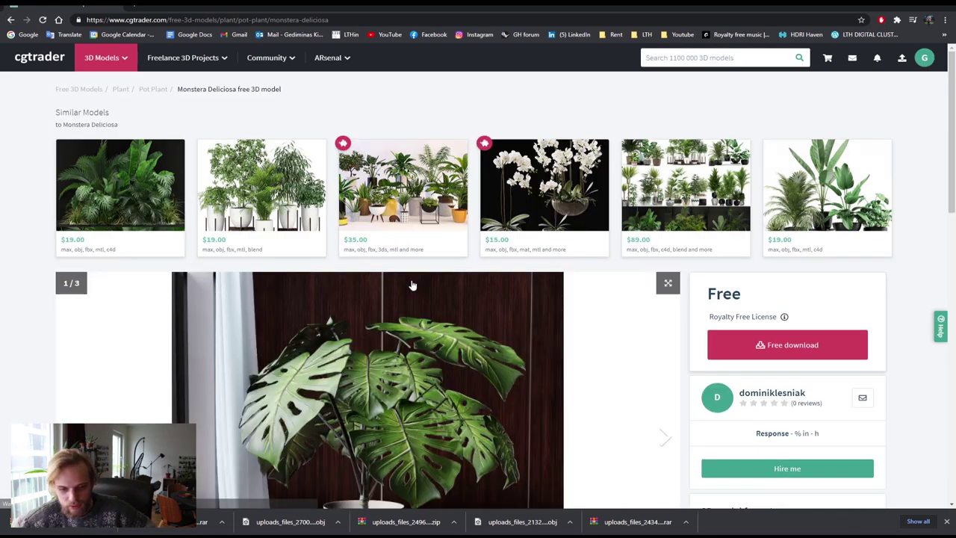
{"action": "scroll", "coordinate": [480, 298], "scroll_direction": "down", "scroll_amount": 1}
{"action": "scroll", "coordinate": [480, 299], "scroll_direction": "down", "scroll_amount": 2}
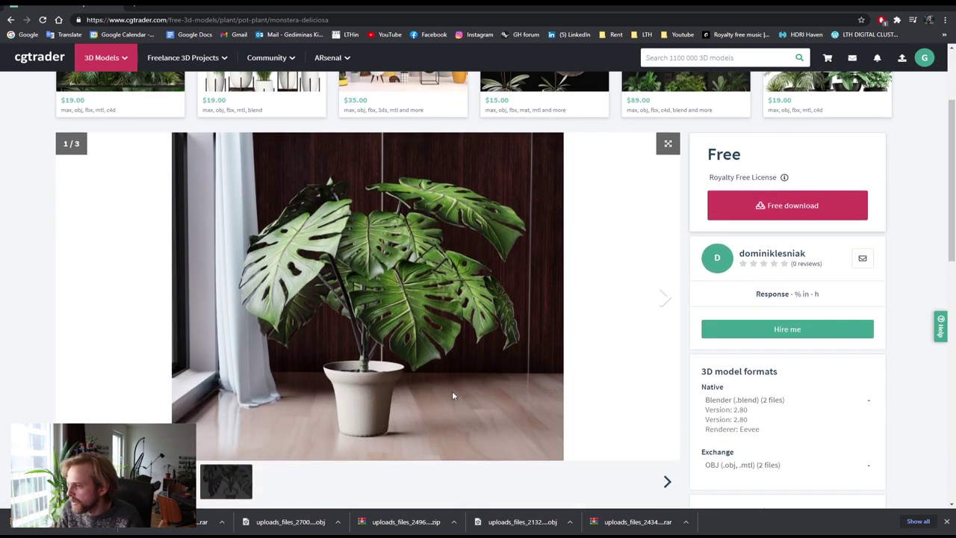
{"action": "left_click", "coordinate": [839, 206]}
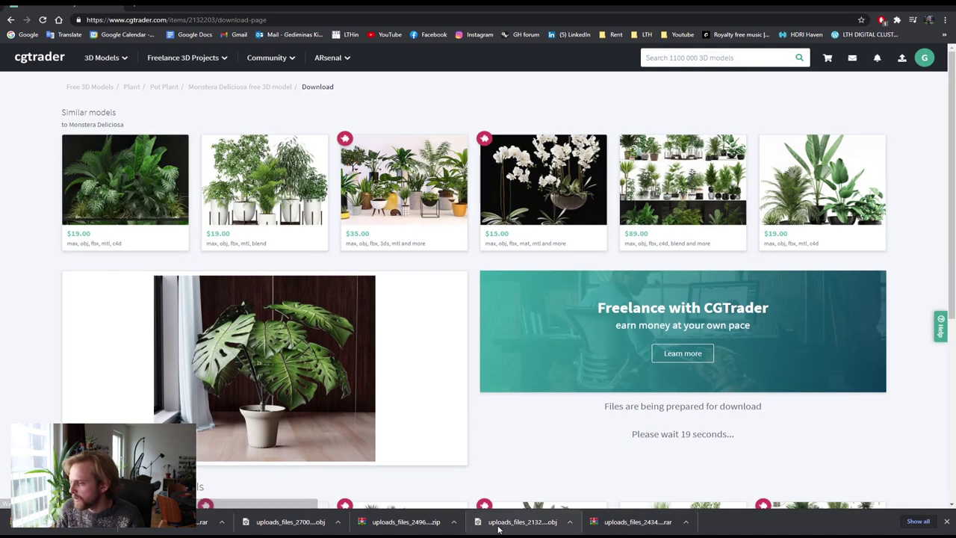
Examine the banana_plant, Flower_table and plant1 folders in Tree_imports for their model files and texture folders.
{"action": "left_click", "coordinate": [120, 535]}
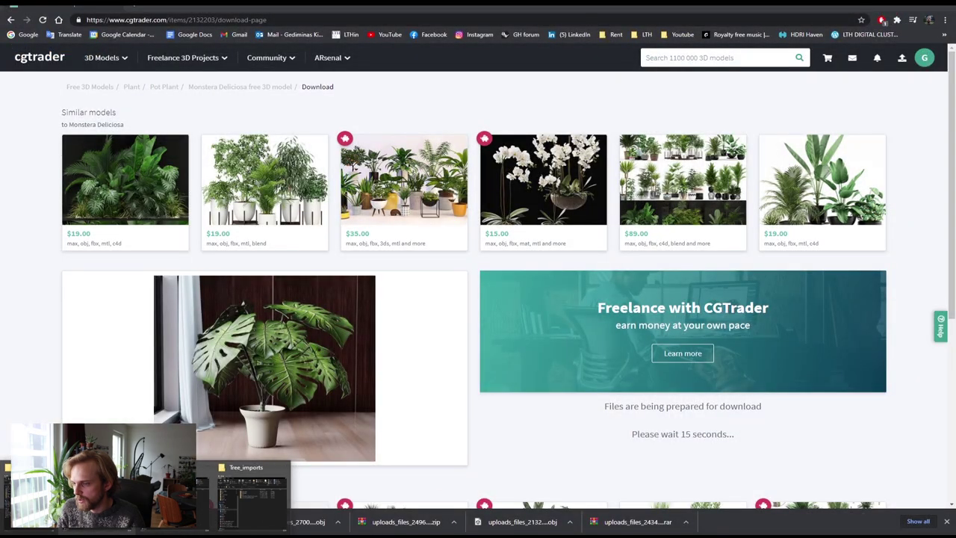
{"action": "left_click", "coordinate": [97, 485]}
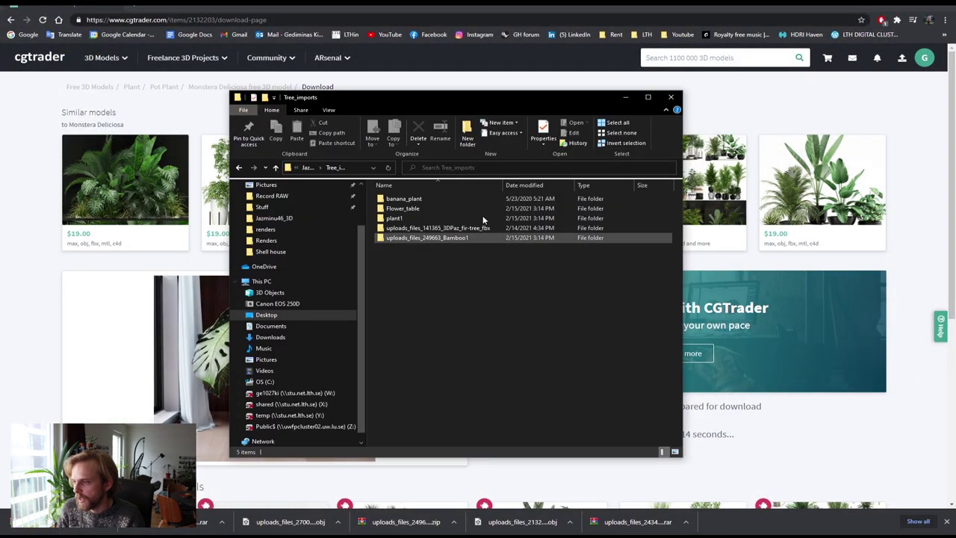
{"action": "double_click", "coordinate": [425, 199]}
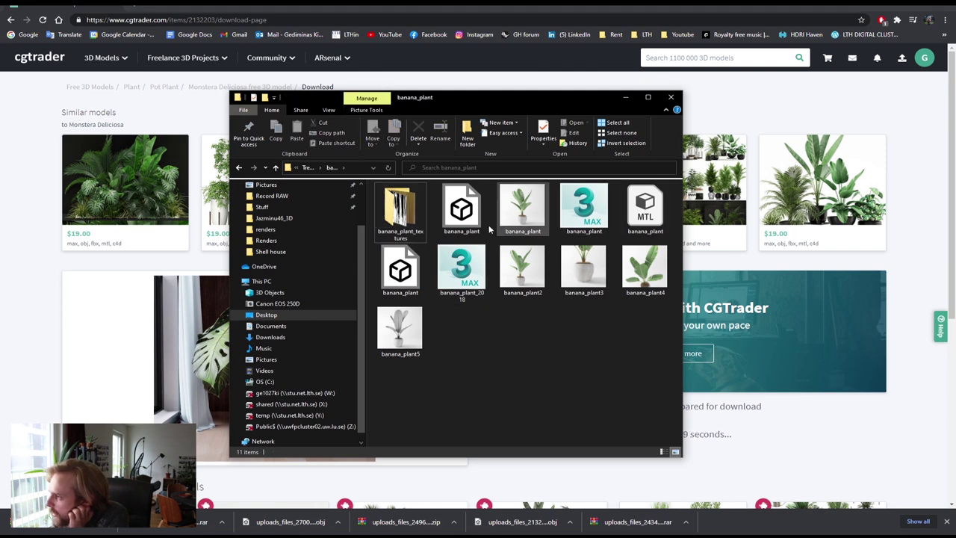
{"action": "left_click", "coordinate": [453, 216]}
{"action": "left_click", "coordinate": [481, 374]}
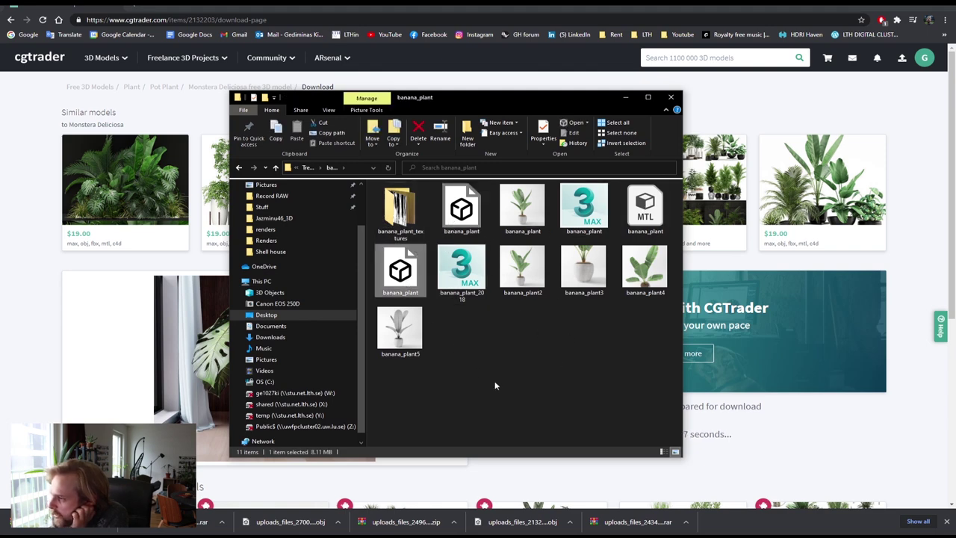
{"action": "left_click", "coordinate": [308, 169]}
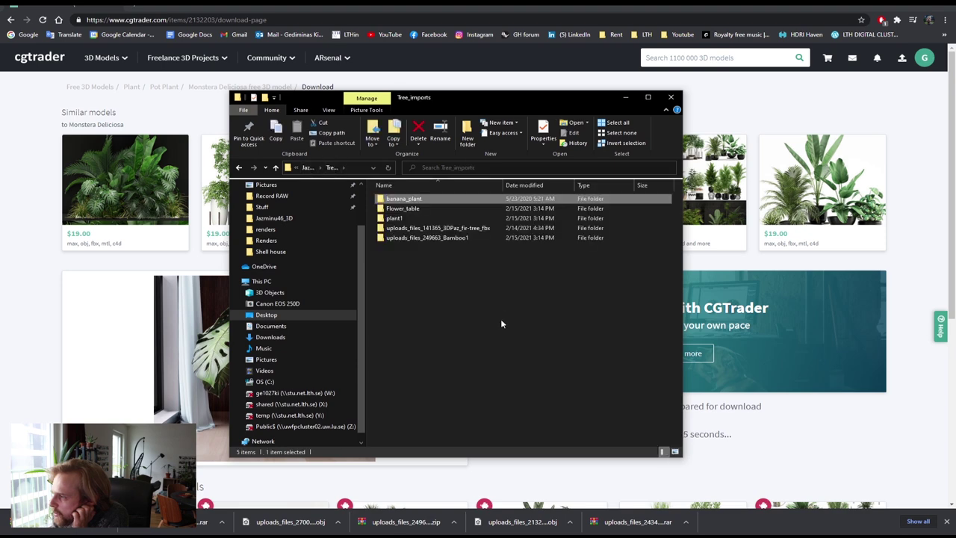
{"action": "double_click", "coordinate": [401, 200]}
{"action": "left_click", "coordinate": [461, 208]}
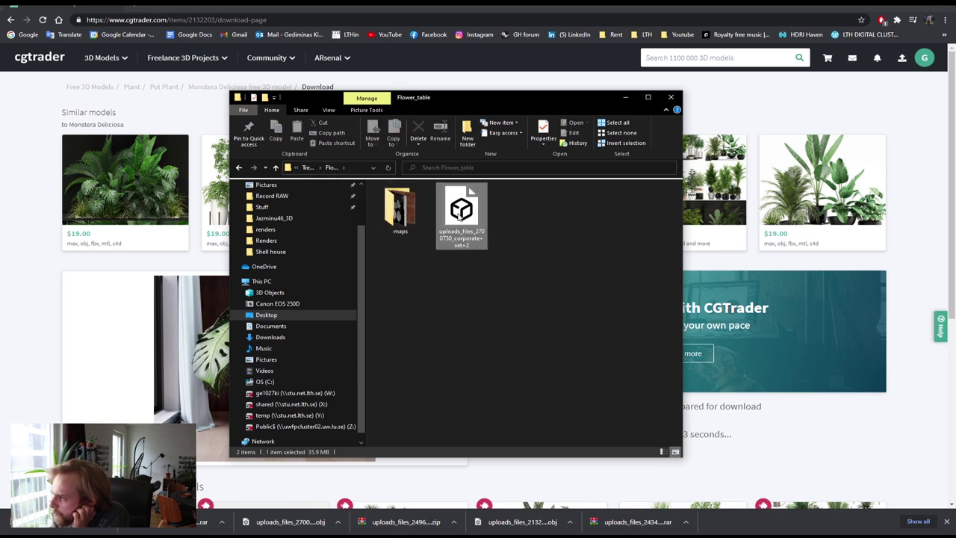
{"action": "left_click", "coordinate": [399, 202]}
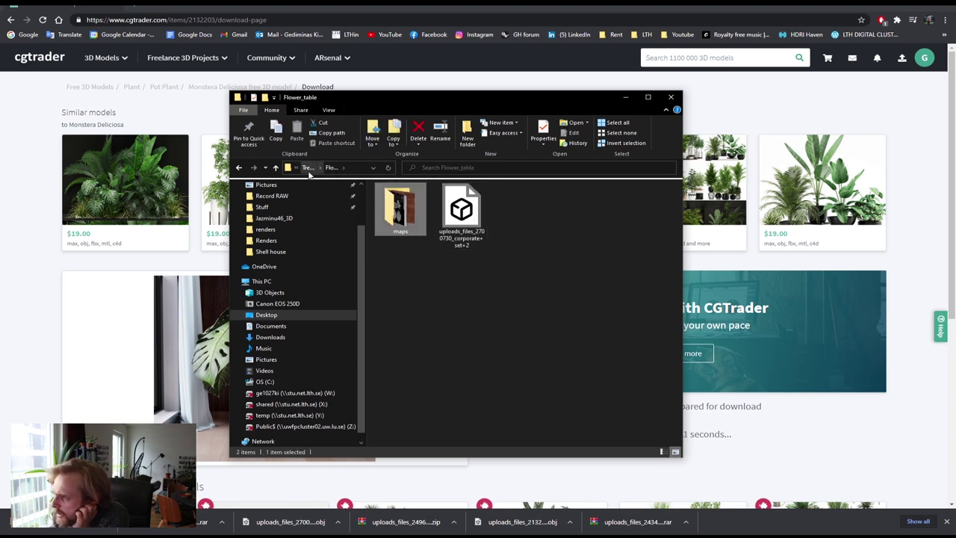
{"action": "left_click", "coordinate": [308, 169]}
{"action": "double_click", "coordinate": [391, 220]}
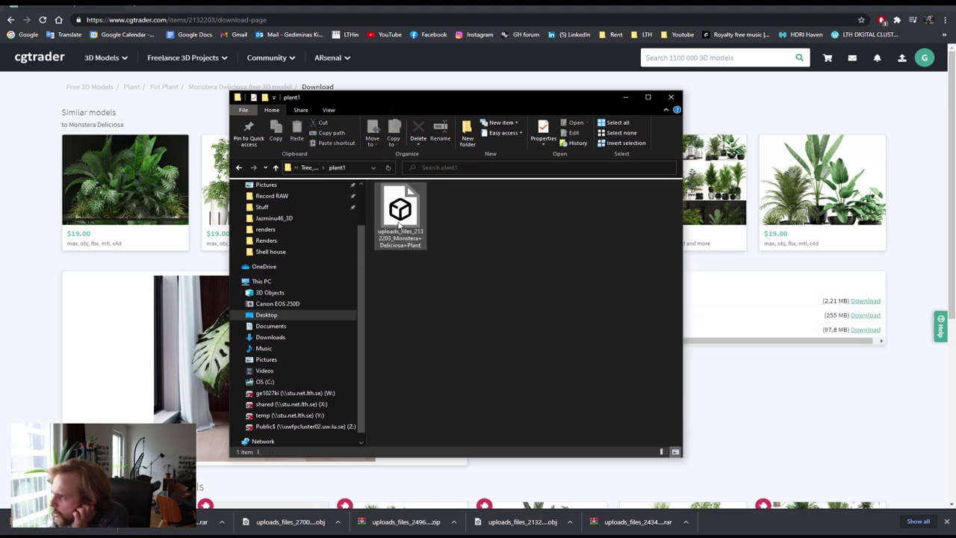
{"action": "left_click", "coordinate": [401, 212]}
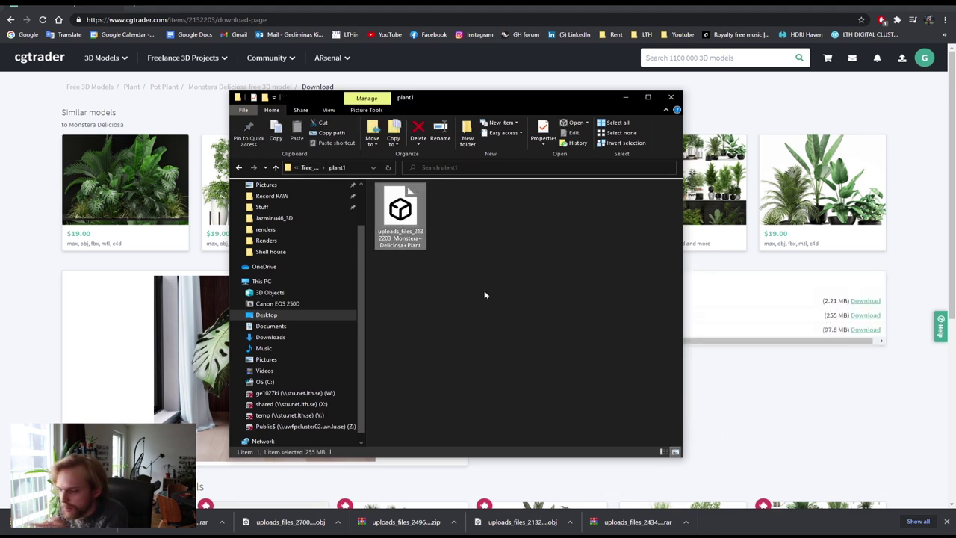
Return to the Monstera Deliciosa download page in the browser and download Monstera Deliciosa Plant.zip.
{"action": "left_click", "coordinate": [764, 426]}
{"action": "scroll", "coordinate": [511, 318], "scroll_direction": "down", "scroll_amount": 1}
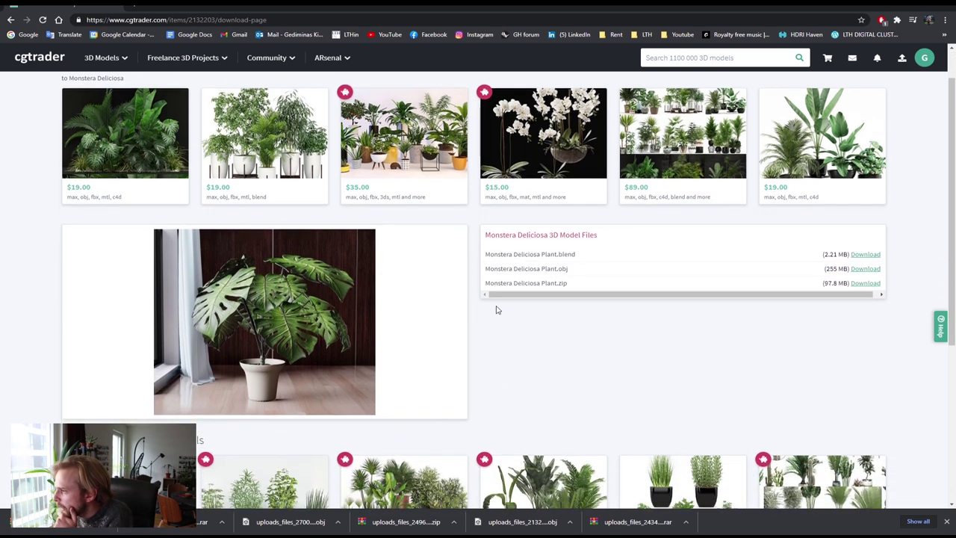
{"action": "left_click_drag", "start_coordinate": [495, 281], "coordinate": [600, 297]}
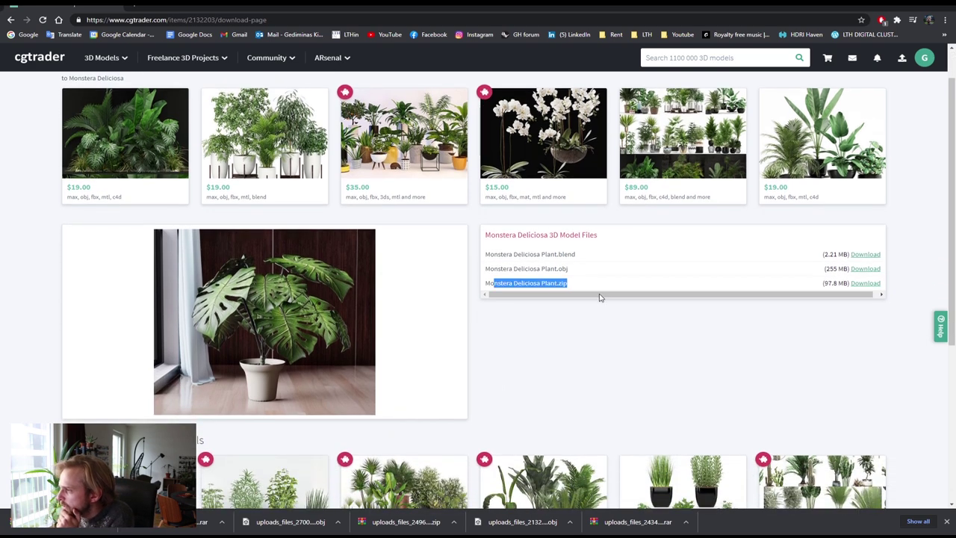
{"action": "left_click", "coordinate": [867, 284]}
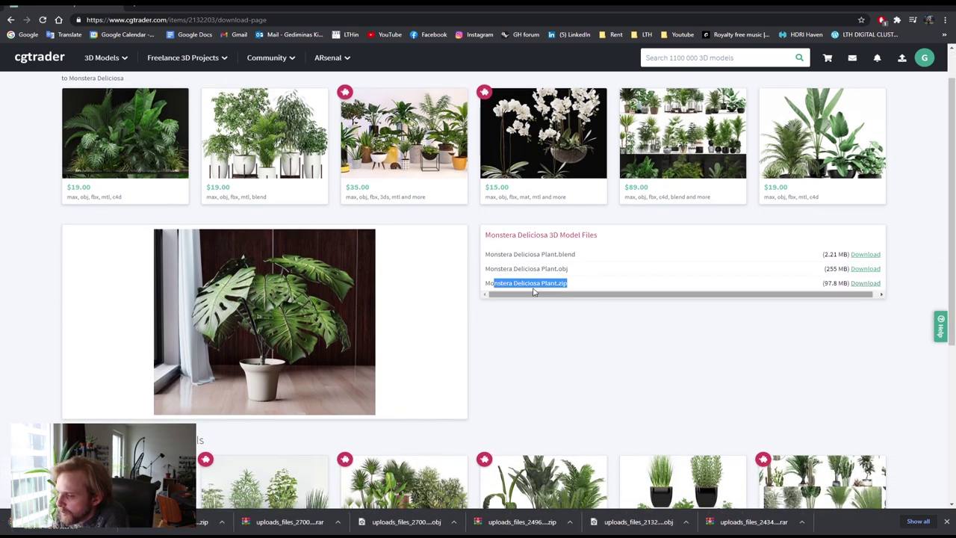
{"action": "left_click", "coordinate": [618, 348]}
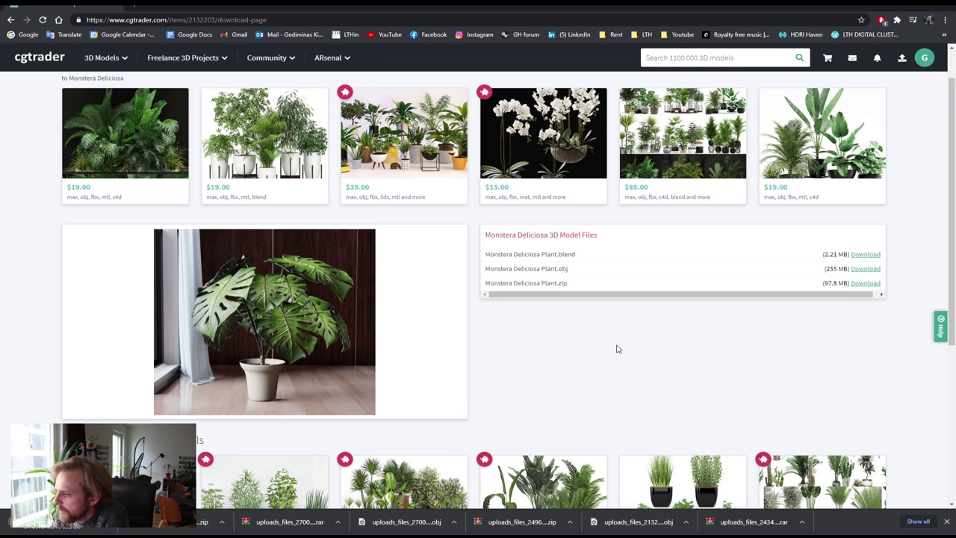
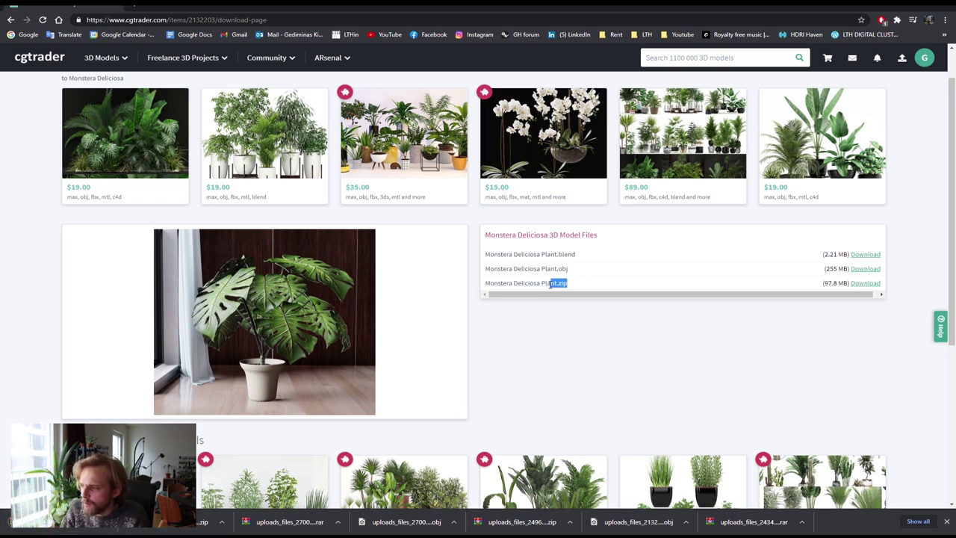
{"action": "mouse_move", "coordinate": [568, 269]}
{"action": "left_mouse_down"}
{"action": "mouse_move", "coordinate": [533, 269]}
{"action": "mouse_move", "coordinate": [557, 271]}
{"action": "left_mouse_up"}
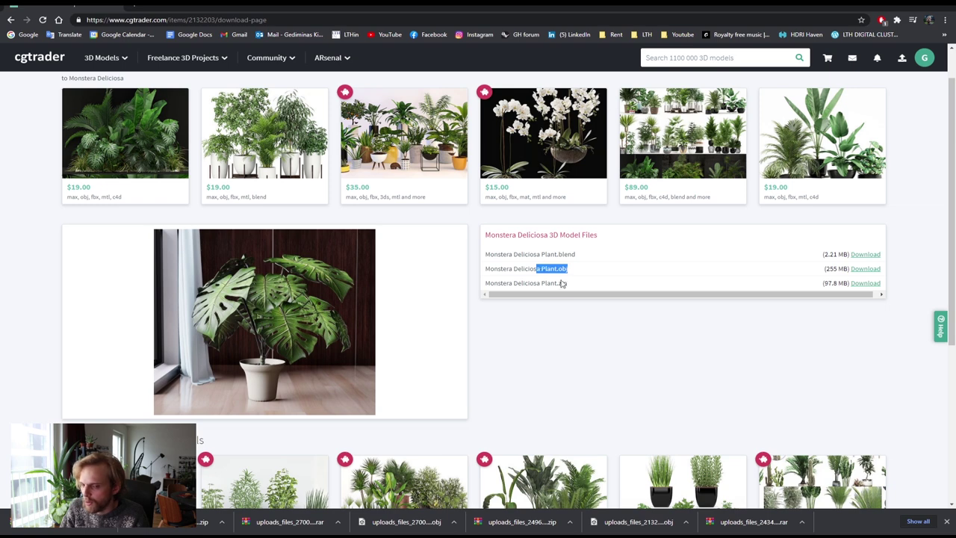
{"action": "left_click_drag", "start_coordinate": [568, 283], "coordinate": [530, 282]}
{"action": "left_click", "coordinate": [545, 339]}
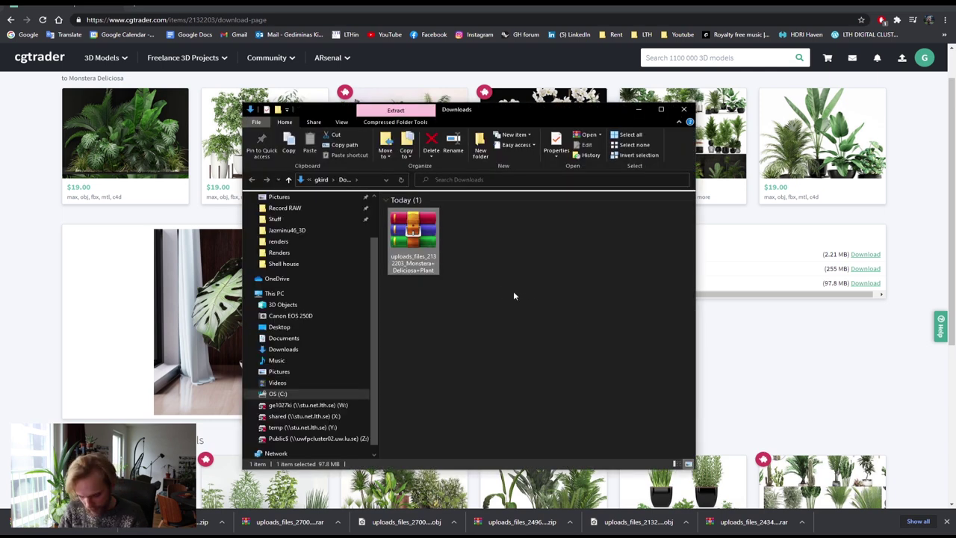
Move the downloaded Monstera Deliciosa ZIP from Downloads into the plant1 folder inside the project's Tree_imports folder.
{"action": "left_click", "coordinate": [299, 230]}
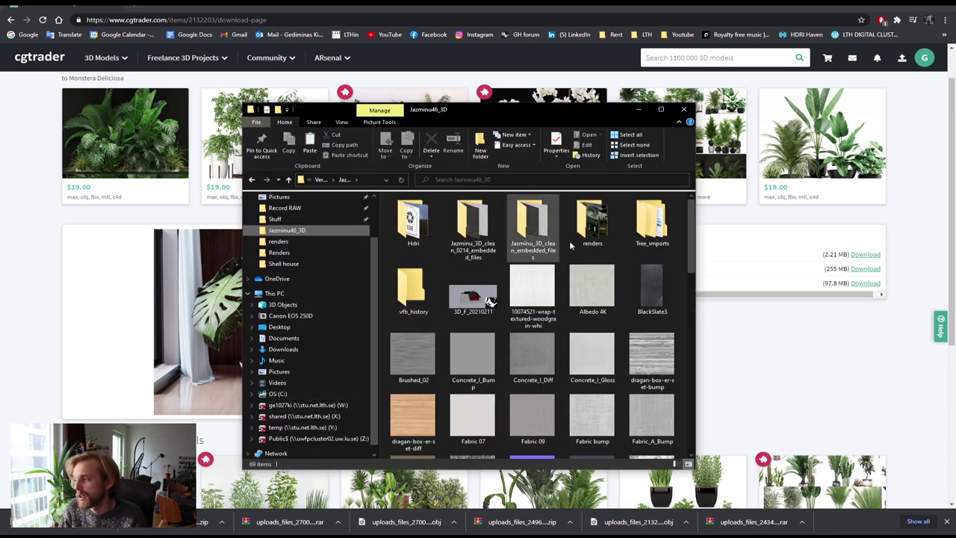
{"action": "double_click", "coordinate": [652, 222]}
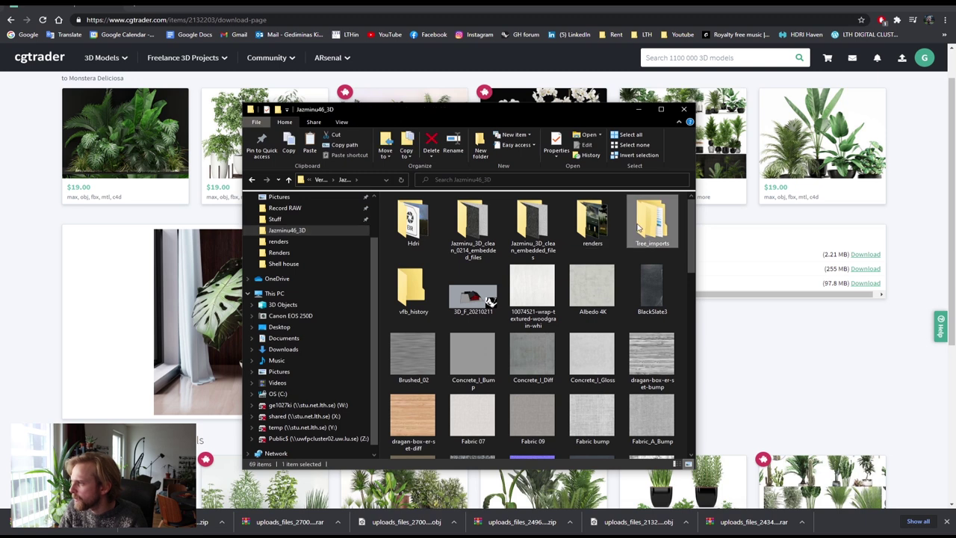
{"action": "double_click", "coordinate": [429, 231]}
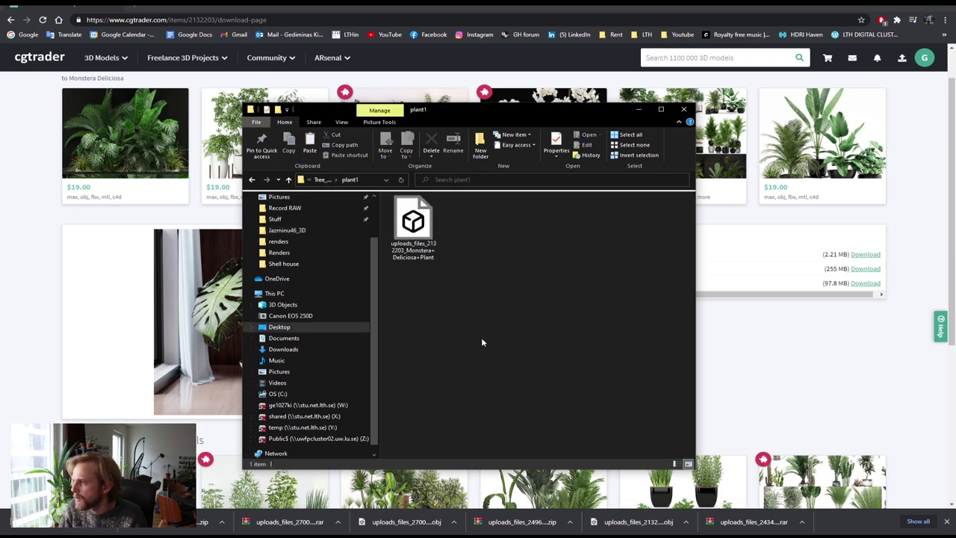
Extract the Monstera Deliciosa ZIP directly in plant1 and check the contents of the extracted Monstera Deliciosa Plant folder.
{"action": "left_click", "coordinate": [473, 228]}
{"action": "right_click", "coordinate": [473, 230]}
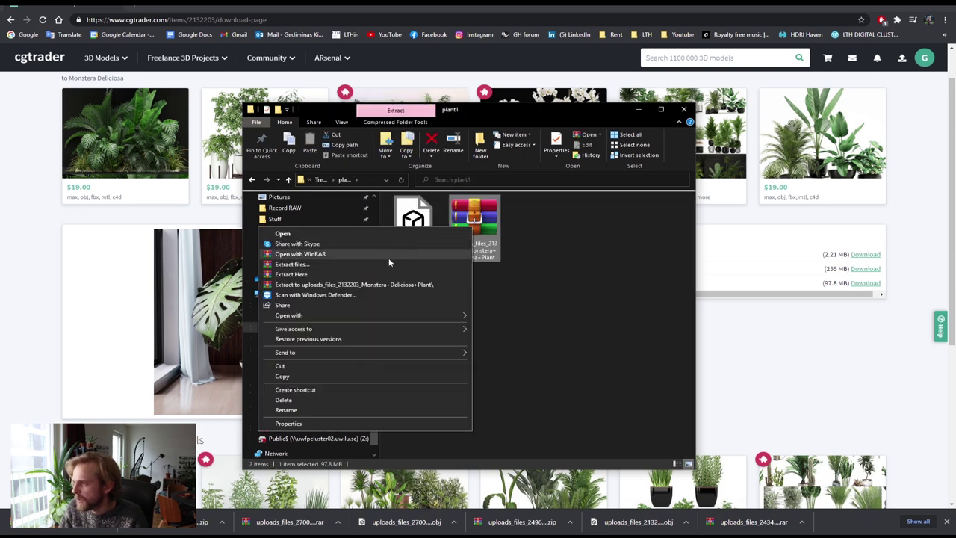
{"action": "left_click", "coordinate": [379, 274]}
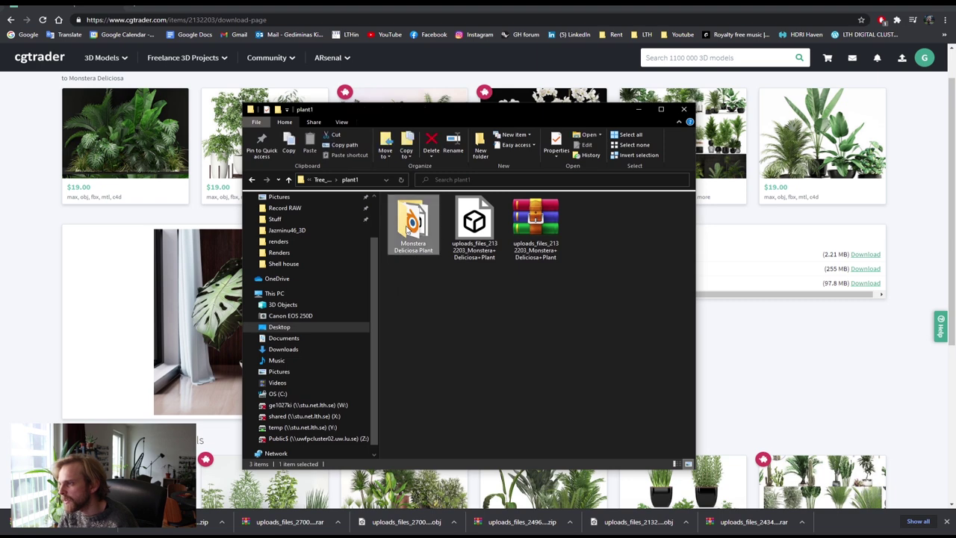
{"action": "double_click", "coordinate": [413, 224]}
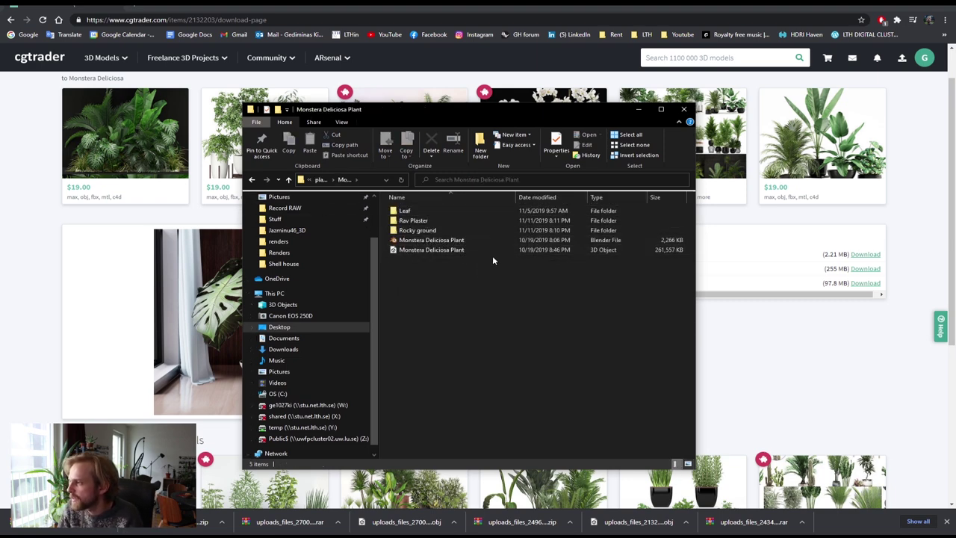
{"action": "left_click", "coordinate": [252, 179]}
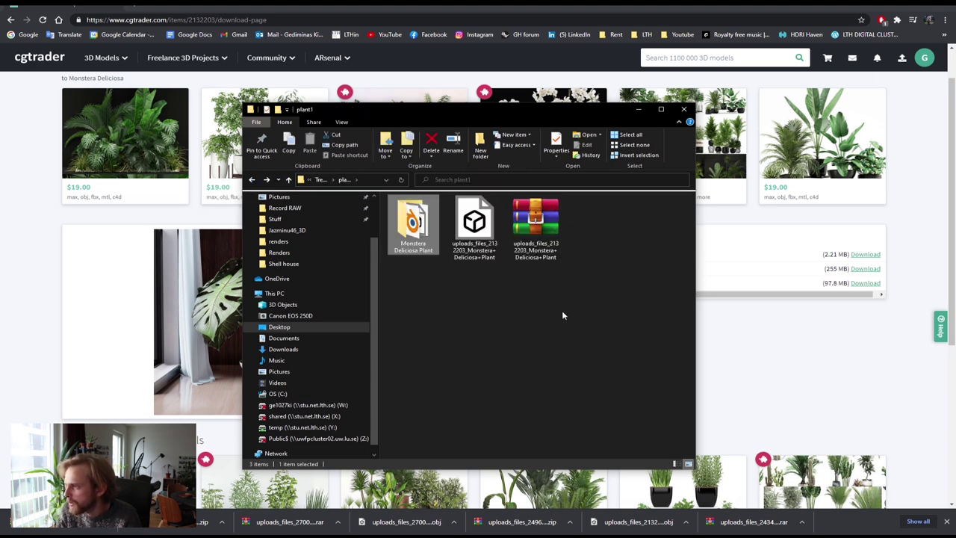
Permanently delete the separately downloaded Monstera OBJ file and the ZIP archive from plant1.
{"action": "left_click", "coordinate": [555, 302]}
{"action": "left_click_drag", "start_coordinate": [576, 302], "coordinate": [465, 223]}
{"action": "key", "text": "Delete"}
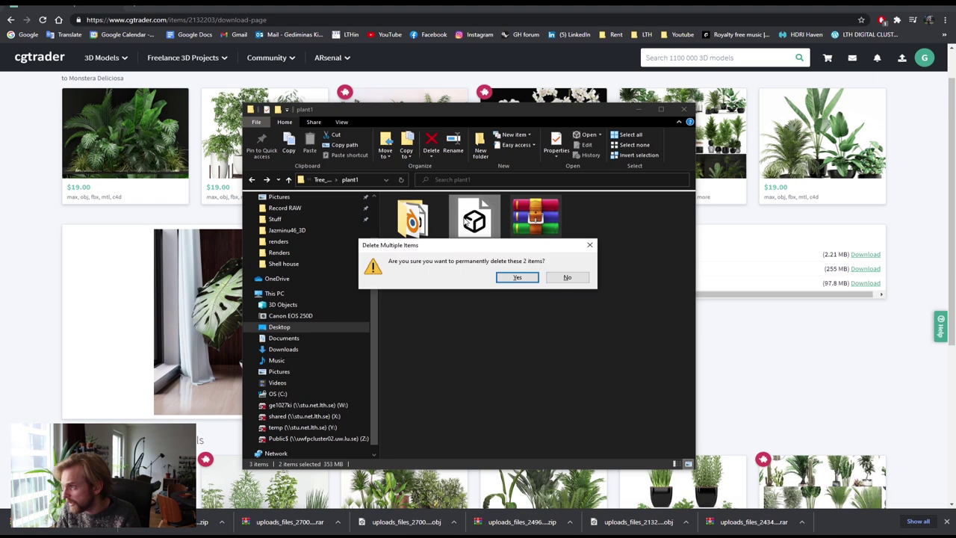
{"action": "key", "text": "Return"}
Move the contents of the Monstera Deliciosa Plant folder up into plant1, delete the emptied folder and return to Tree_imports.
{"action": "double_click", "coordinate": [421, 236]}
{"action": "left_click_drag", "start_coordinate": [456, 300], "coordinate": [370, 194]}
{"action": "left_click", "coordinate": [323, 181]}
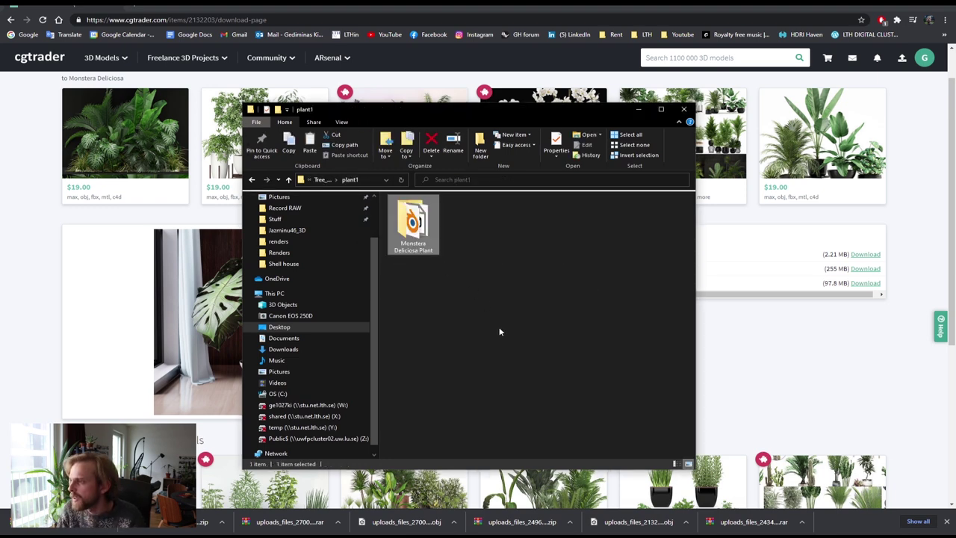
{"action": "left_click", "coordinate": [498, 328]}
{"action": "key", "text": "ctrl+v"}
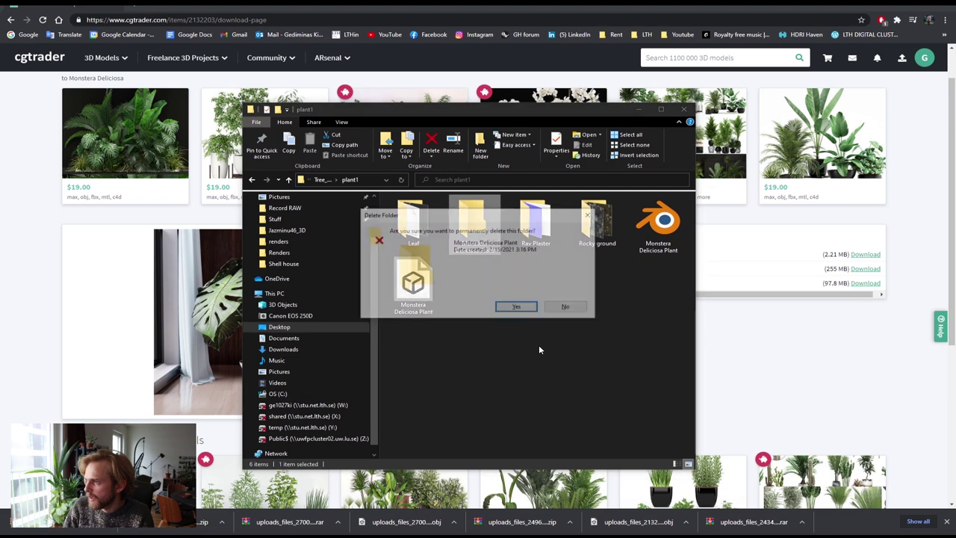
{"action": "key", "text": "Delete"}
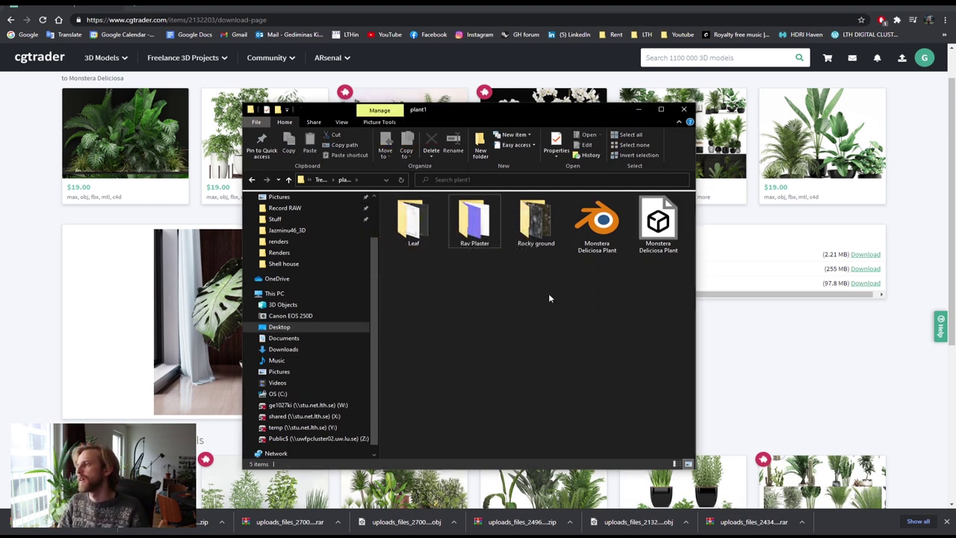
{"action": "left_click", "coordinate": [321, 179]}
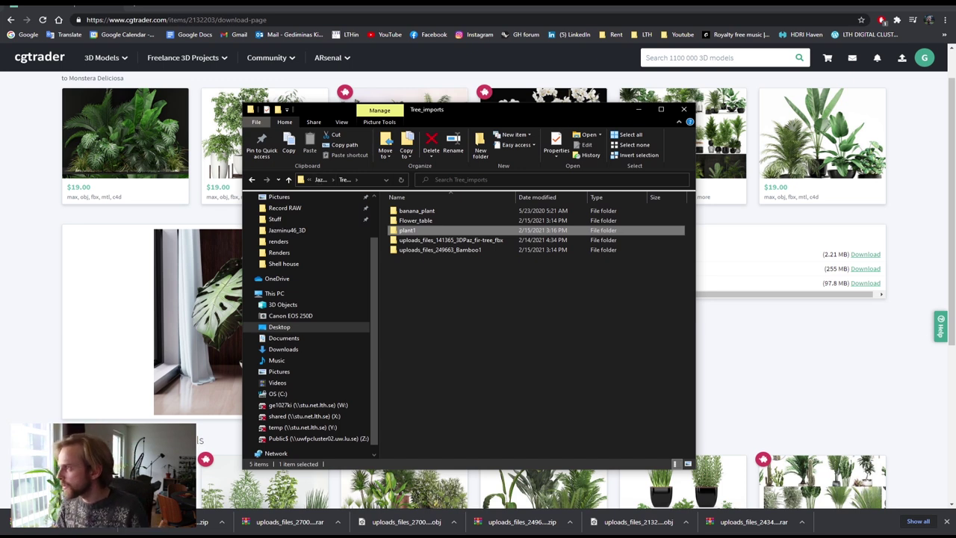
Switch to Rhino and import the banana_plant OBJ file from the banana_plant folder, keeping OBJ groups as object names.
{"action": "left_click", "coordinate": [901, 9]}
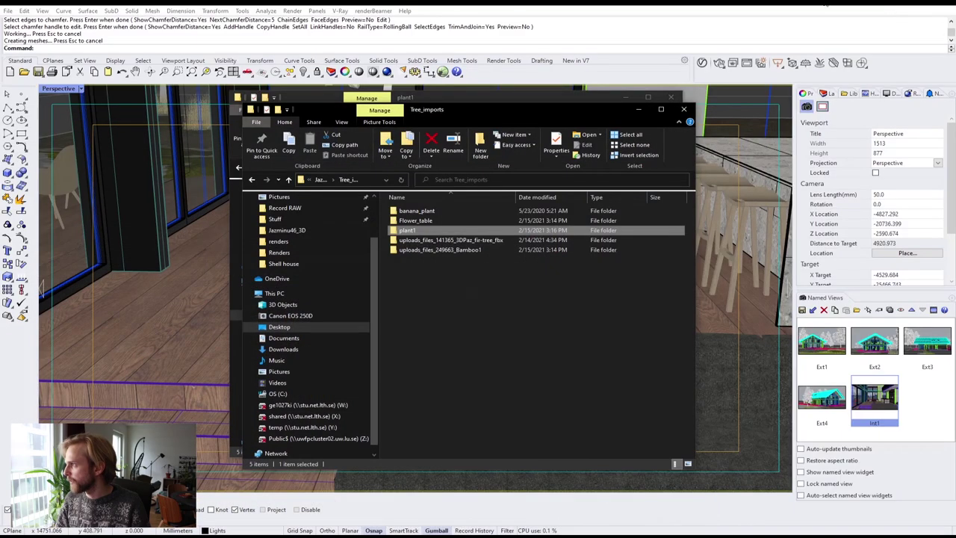
{"action": "left_click", "coordinate": [423, 211]}
{"action": "double_click", "coordinate": [425, 213]}
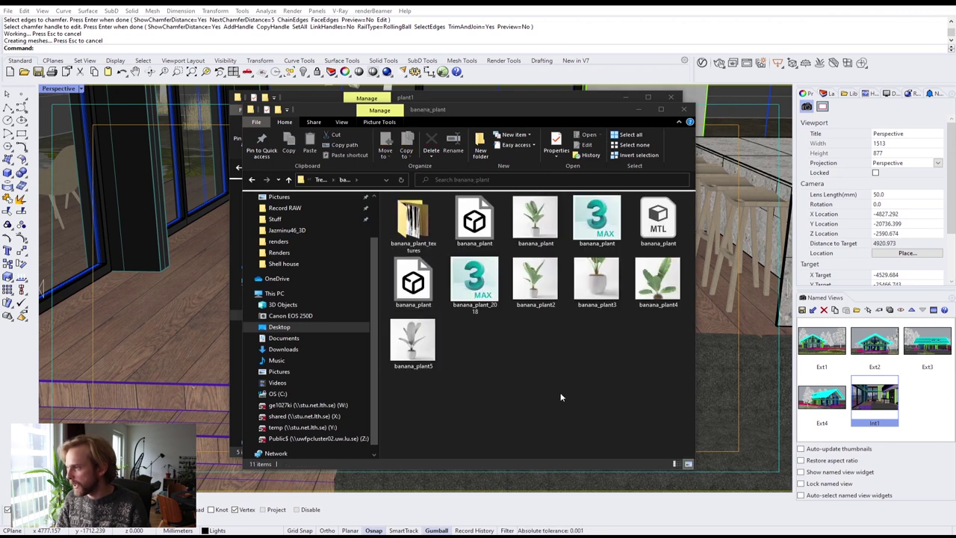
{"action": "left_click", "coordinate": [413, 292]}
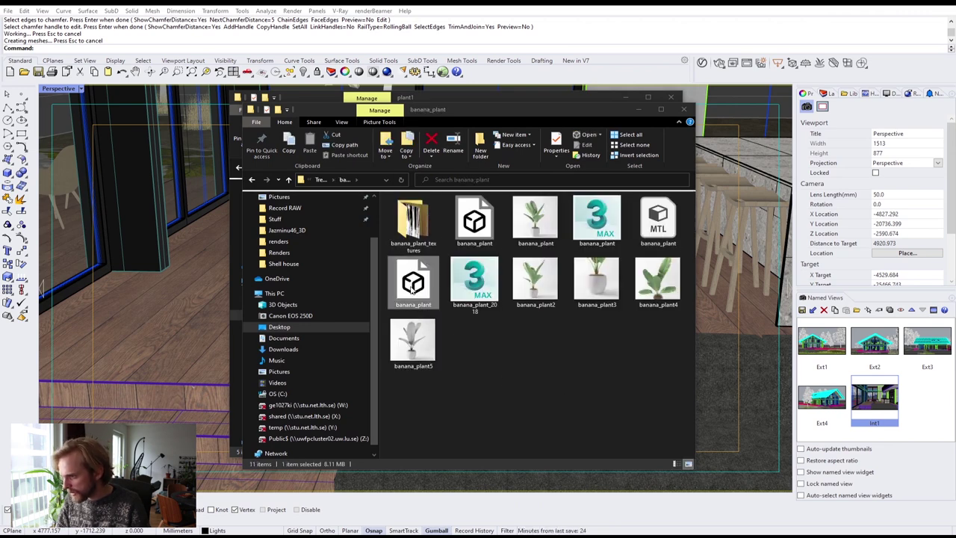
{"action": "left_click_drag", "start_coordinate": [411, 289], "coordinate": [172, 298]}
{"action": "left_click", "coordinate": [444, 268]}
{"action": "left_click", "coordinate": [454, 290]}
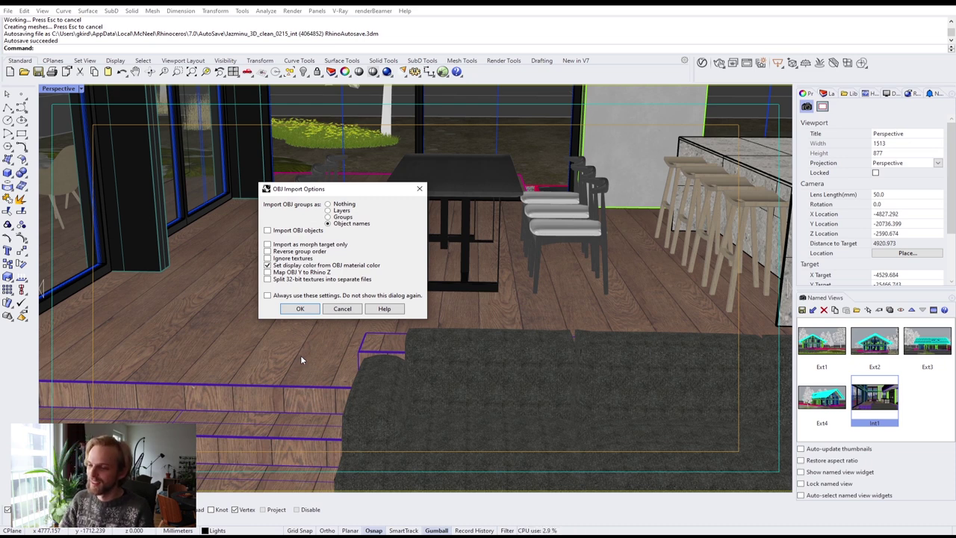
{"action": "left_click", "coordinate": [308, 309]}
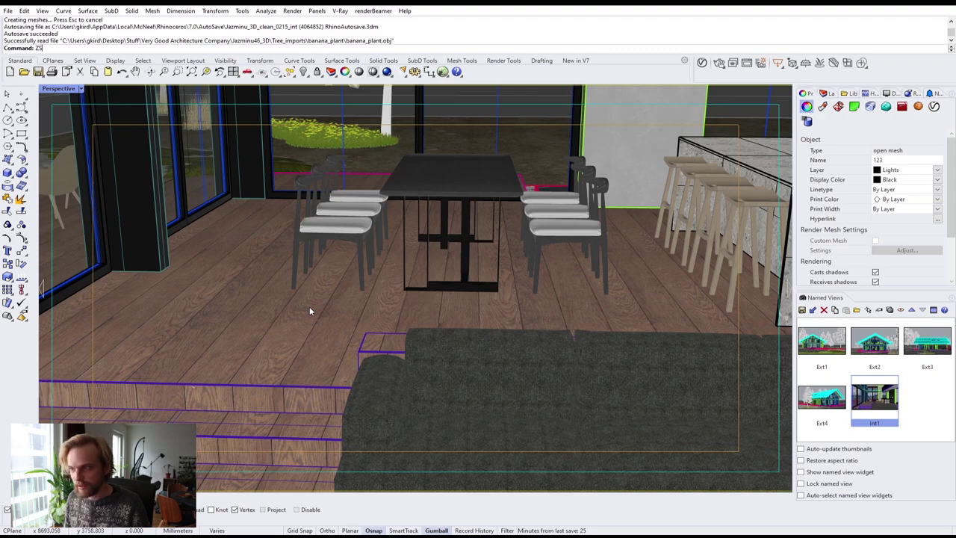
Zoom to the imported banana plant and shift it along the Y axis beside the tree meshes.
{"action": "key", "text": "Return"}
{"action": "right_click_drag", "start_coordinate": [321, 308], "coordinate": [420, 294]}
{"action": "scroll", "coordinate": [445, 285], "scroll_direction": "down", "scroll_amount": 15}
{"action": "left_click_drag", "start_coordinate": [424, 310], "coordinate": [483, 309]}
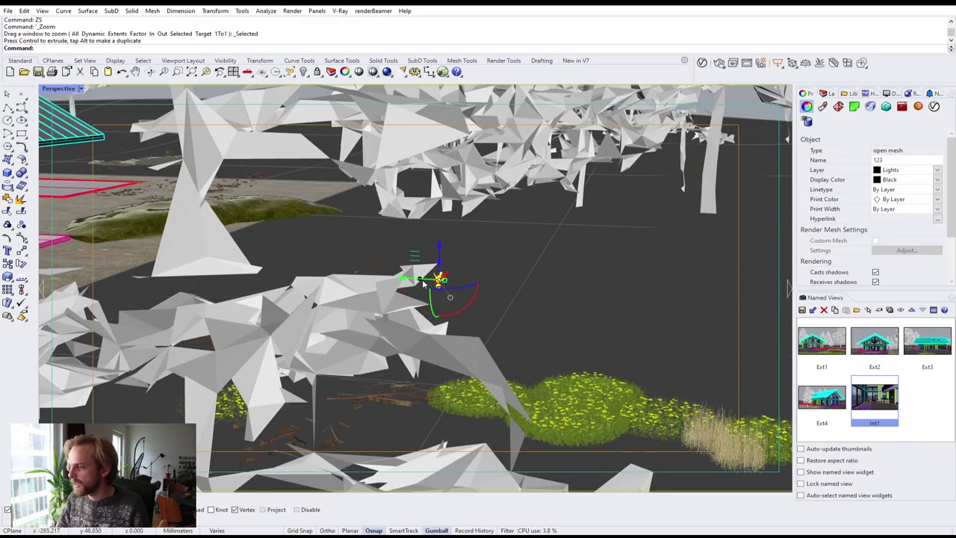
{"action": "scroll", "coordinate": [423, 282], "scroll_direction": "up", "scroll_amount": 6}
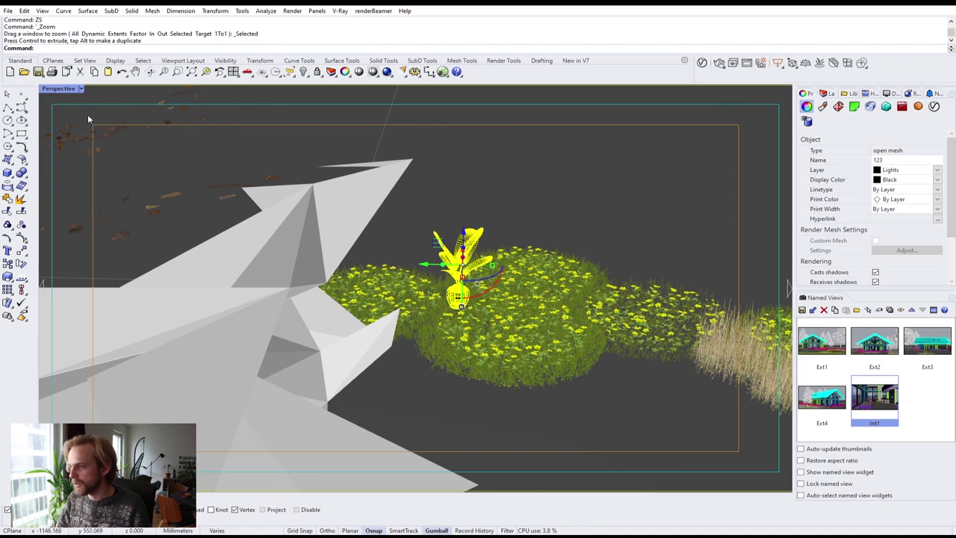
Restore the four-viewport layout and set the lower Ext3 viewport to the Top view in Wireframe display.
{"action": "double_click", "coordinate": [58, 89]}
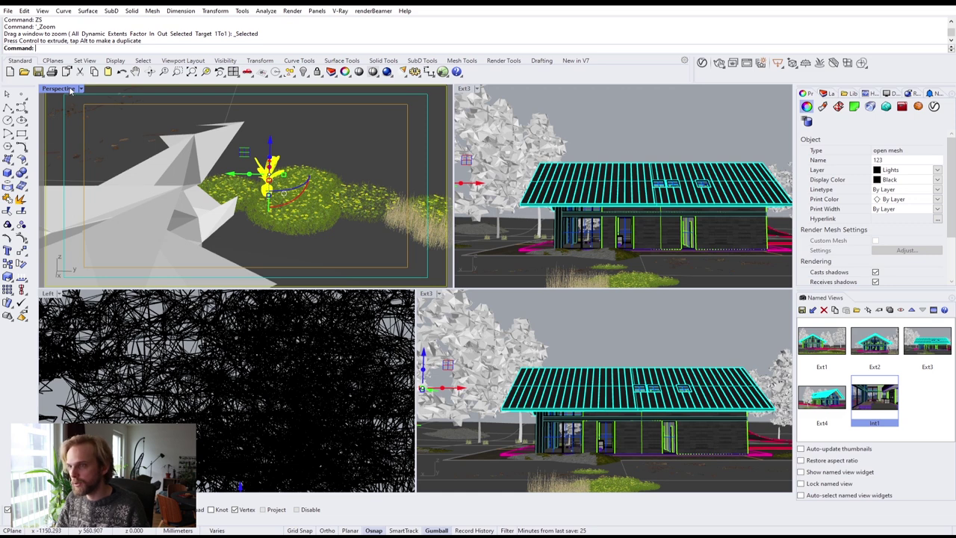
{"action": "left_click", "coordinate": [51, 296]}
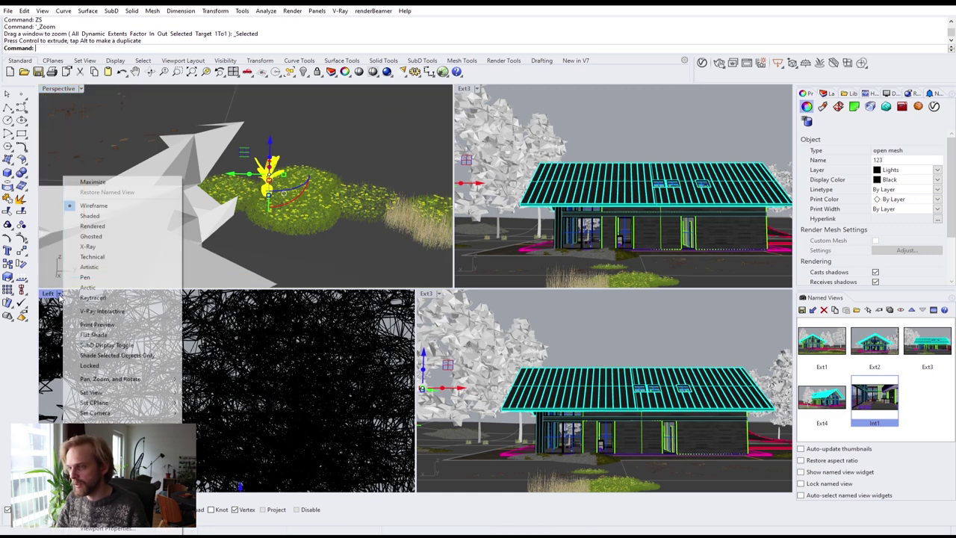
{"action": "left_click", "coordinate": [440, 296]}
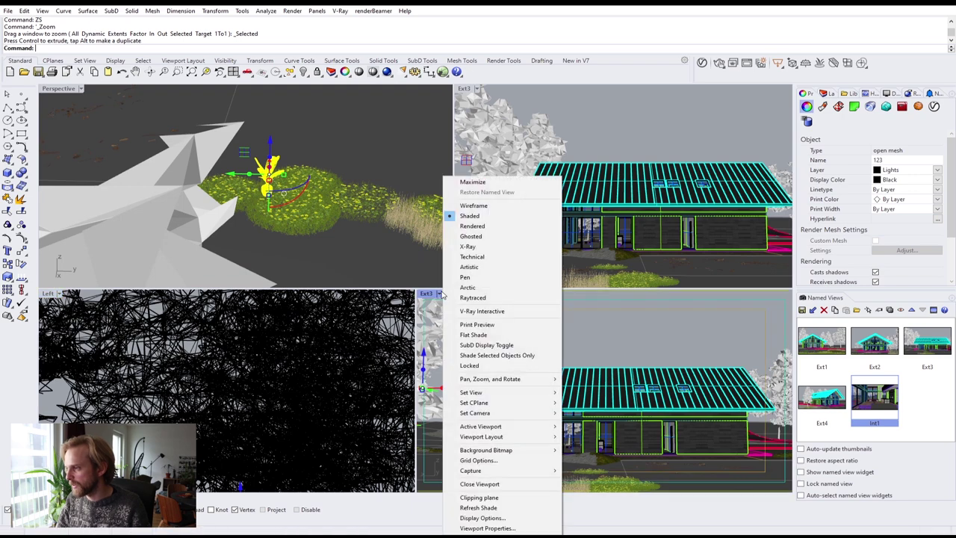
{"action": "mouse_move", "coordinate": [505, 392]}
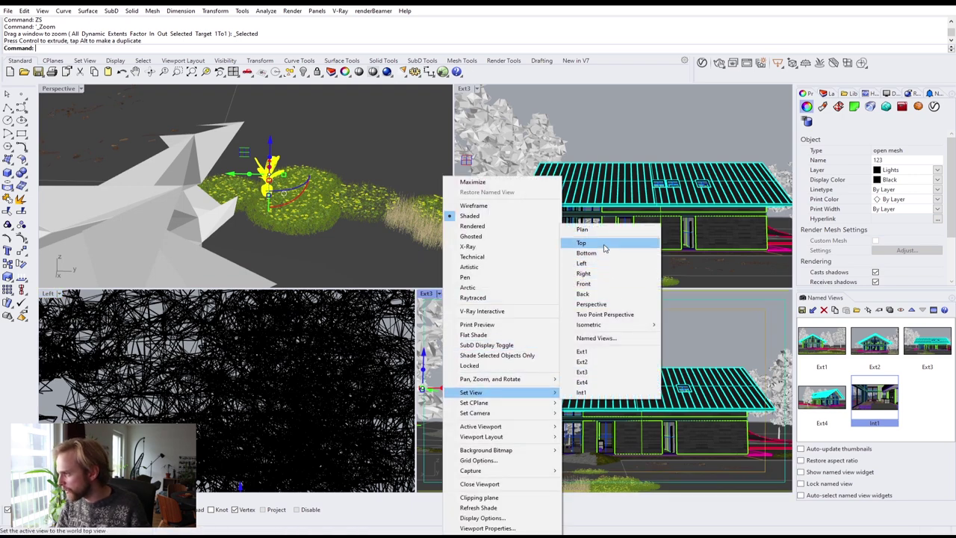
{"action": "left_click", "coordinate": [582, 243]}
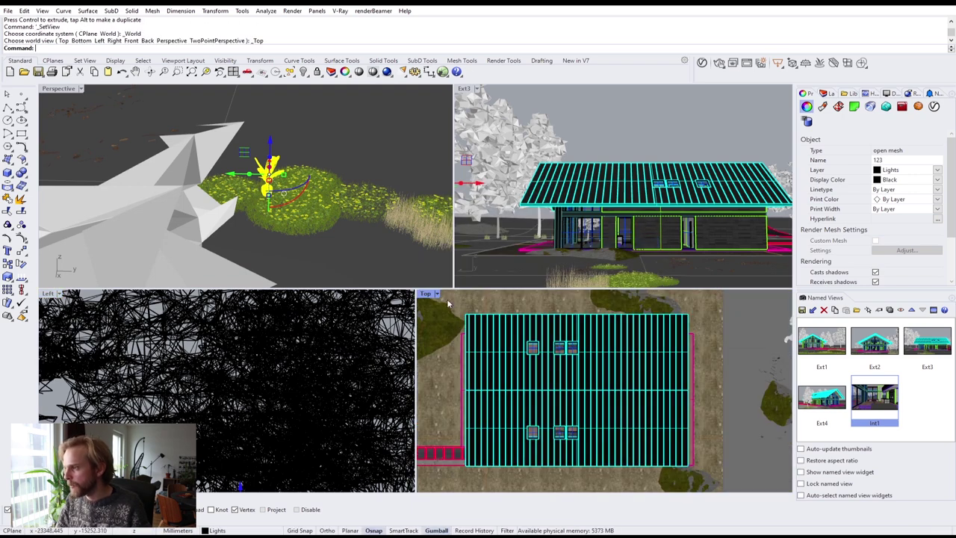
{"action": "left_click", "coordinate": [440, 296]}
{"action": "left_click", "coordinate": [486, 211]}
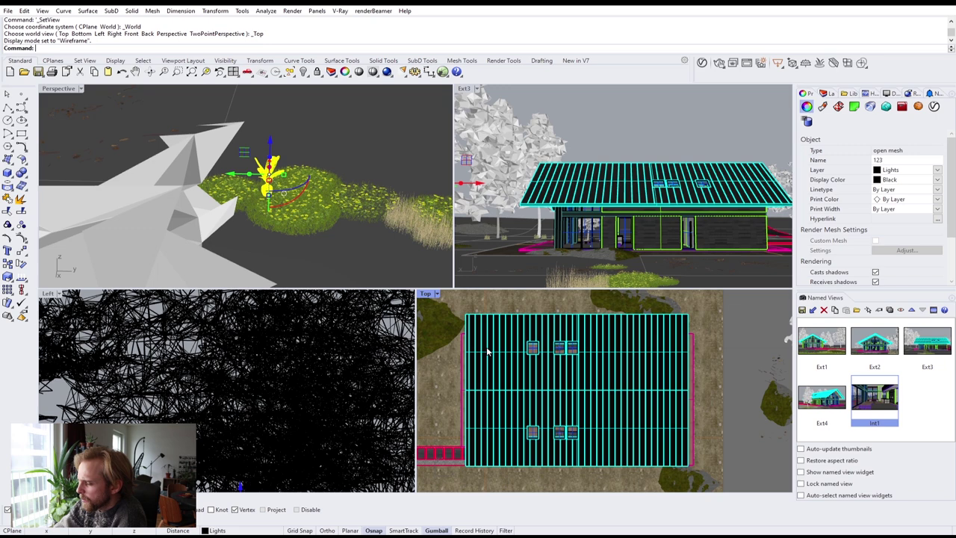
Move the banana plant in the Top view from outside the building to a spot indoors near the dining chairs.
{"action": "scroll", "coordinate": [486, 348], "scroll_direction": "down", "scroll_amount": 4}
{"action": "right_click_drag", "start_coordinate": [491, 329], "coordinate": [488, 387]}
{"action": "scroll", "coordinate": [567, 358], "scroll_direction": "down", "scroll_amount": 2}
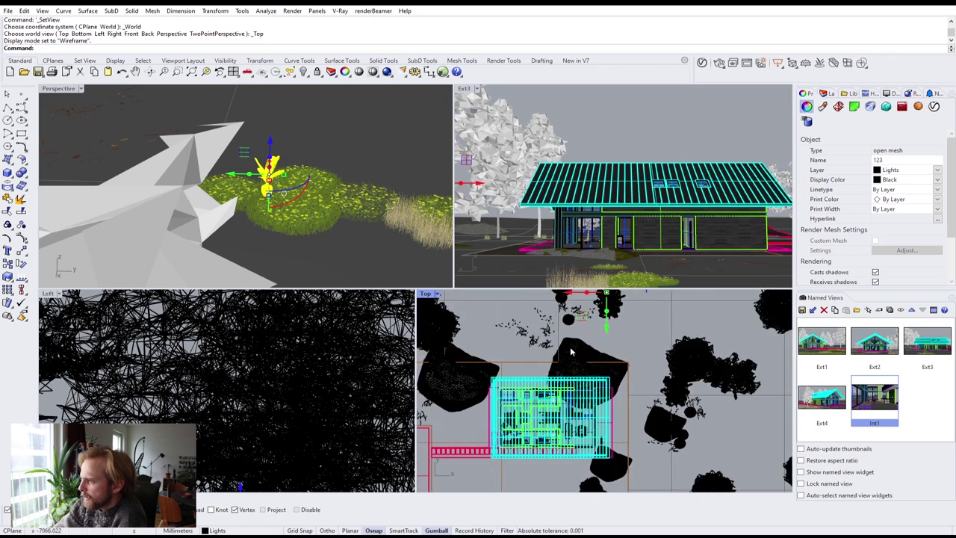
{"action": "left_click_drag", "start_coordinate": [581, 316], "coordinate": [555, 447]}
{"action": "scroll", "coordinate": [564, 426], "scroll_direction": "up", "scroll_amount": 5}
{"action": "scroll", "coordinate": [570, 416], "scroll_direction": "up", "scroll_amount": 4}
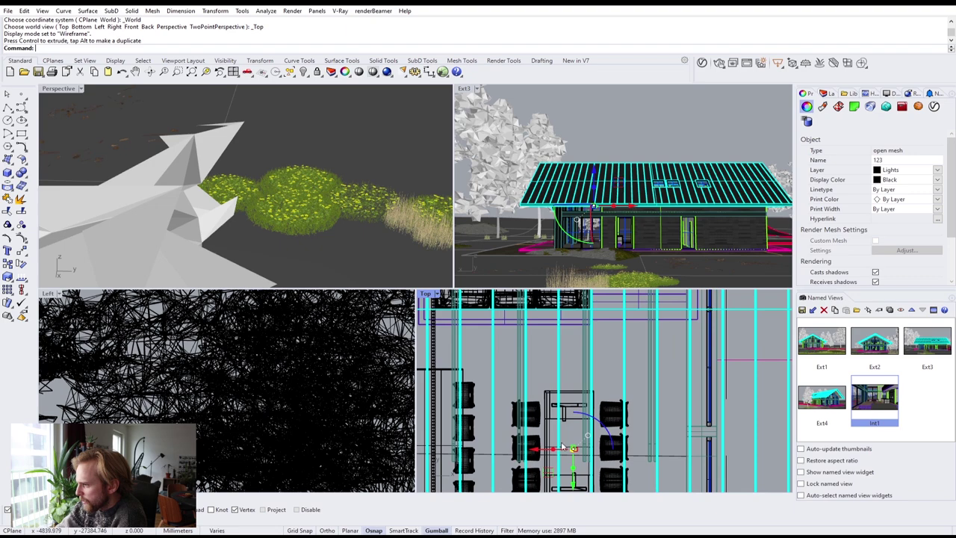
{"action": "scroll", "coordinate": [571, 386], "scroll_direction": "up", "scroll_amount": 4}
{"action": "left_click_drag", "start_coordinate": [546, 377], "coordinate": [542, 394]}
Lower the banana plant in the Left view to the ground-floor level of the house.
{"action": "left_click", "coordinate": [263, 345]}
{"action": "scroll", "coordinate": [265, 344], "scroll_direction": "down", "scroll_amount": 8}
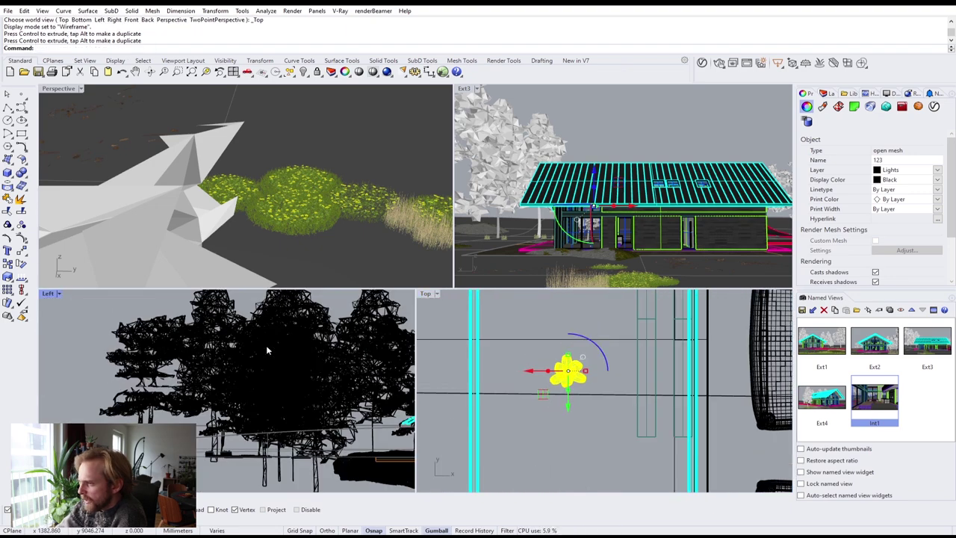
{"action": "scroll", "coordinate": [228, 365], "scroll_direction": "up", "scroll_amount": 5}
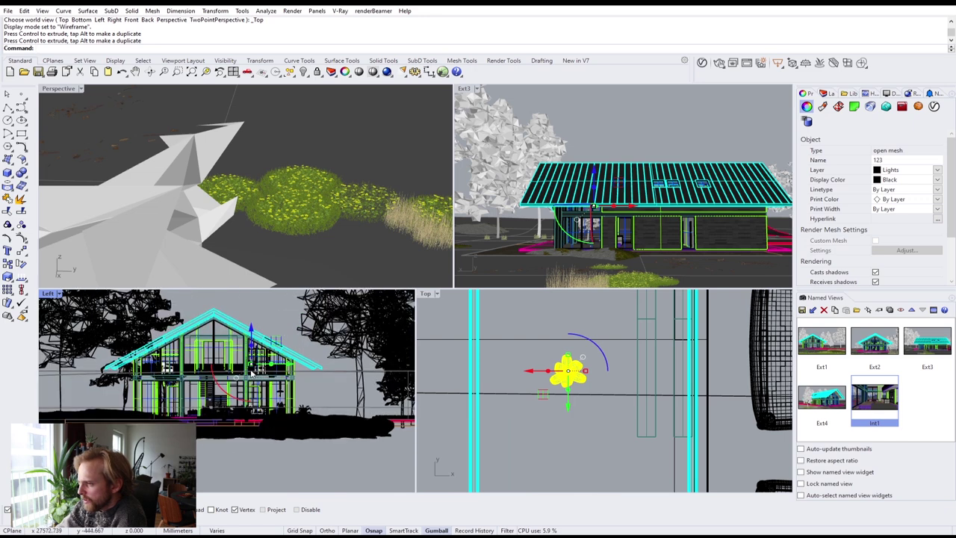
{"action": "left_click_drag", "start_coordinate": [252, 393], "coordinate": [255, 396]}
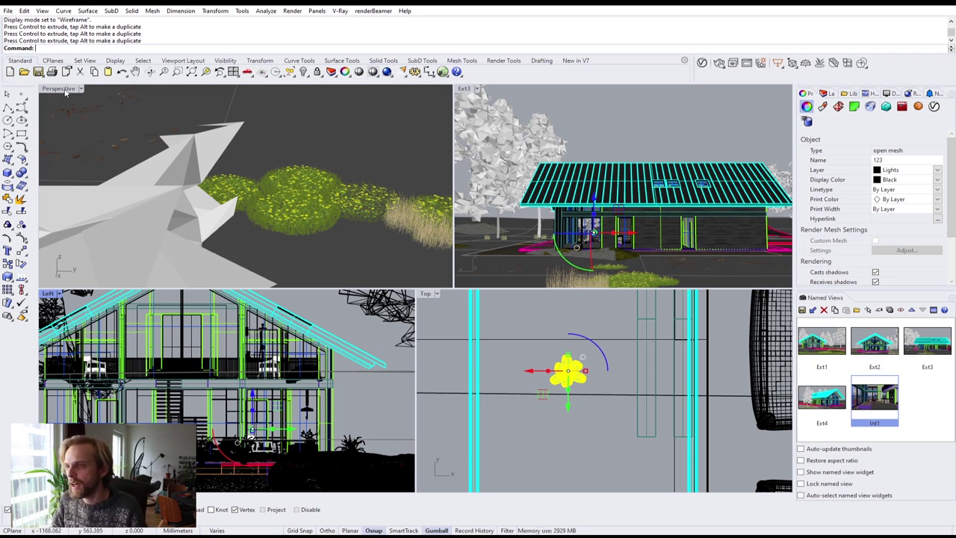
Restore the Int1 named view in the Ext3 viewport and check it maximized before returning to the four-viewport layout.
{"action": "left_click", "coordinate": [484, 90]}
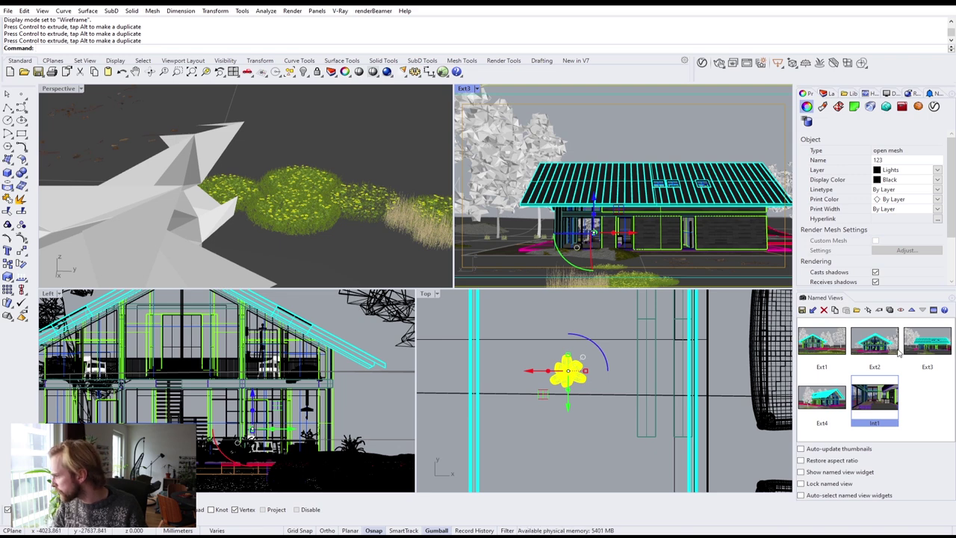
{"action": "double_click", "coordinate": [876, 401]}
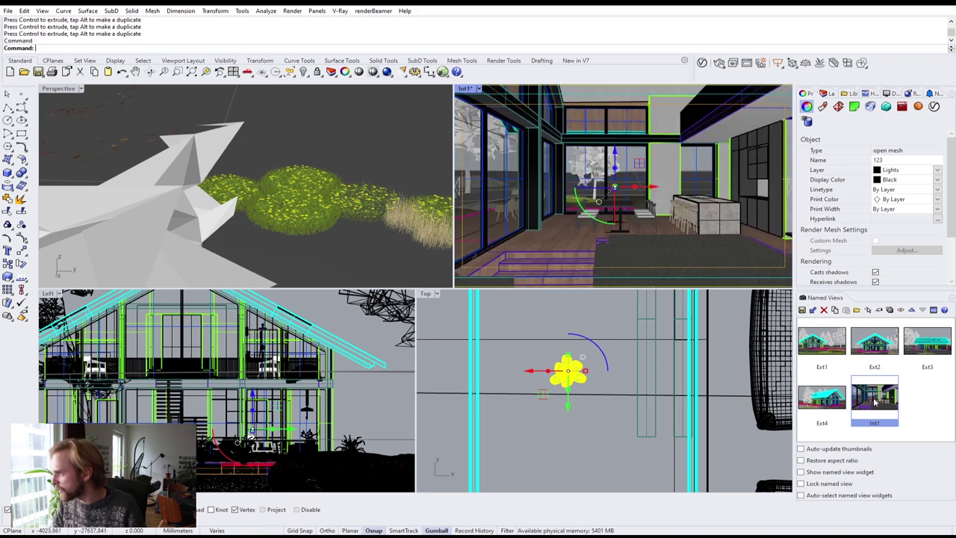
{"action": "double_click", "coordinate": [465, 89]}
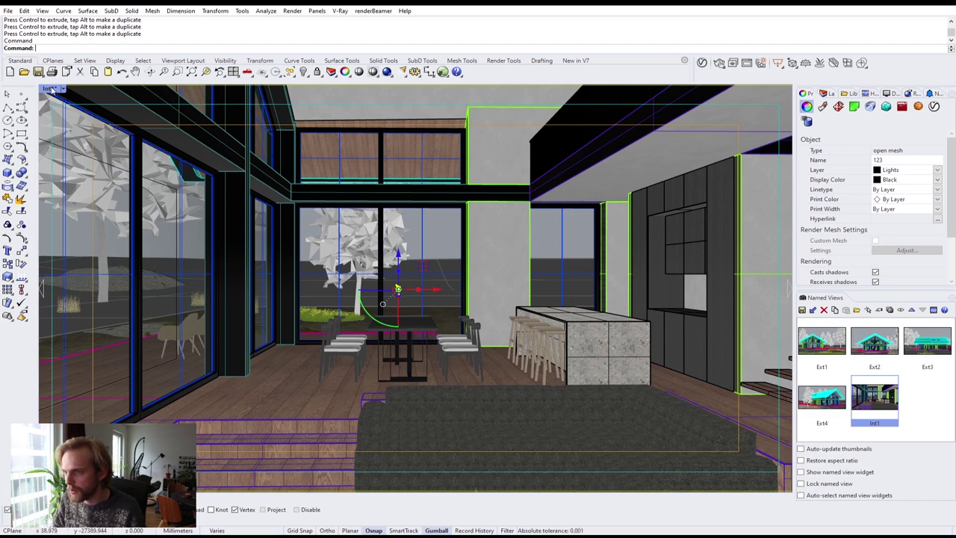
{"action": "double_click", "coordinate": [51, 89]}
{"action": "left_click", "coordinate": [52, 90]}
Maximize the Perspective viewport, zoom to the selected plant and scale it by a factor of 10.
{"action": "double_click", "coordinate": [66, 88]}
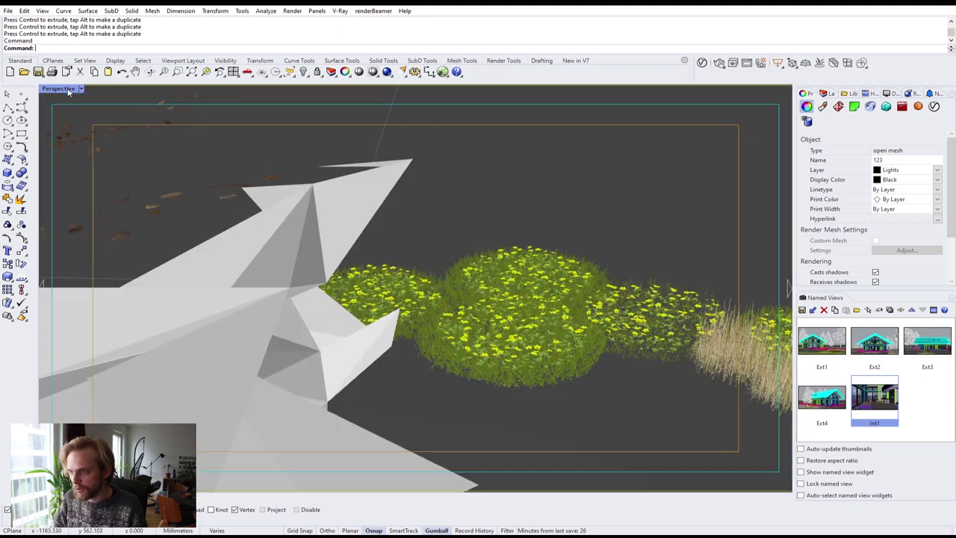
{"action": "type", "text": "S"}
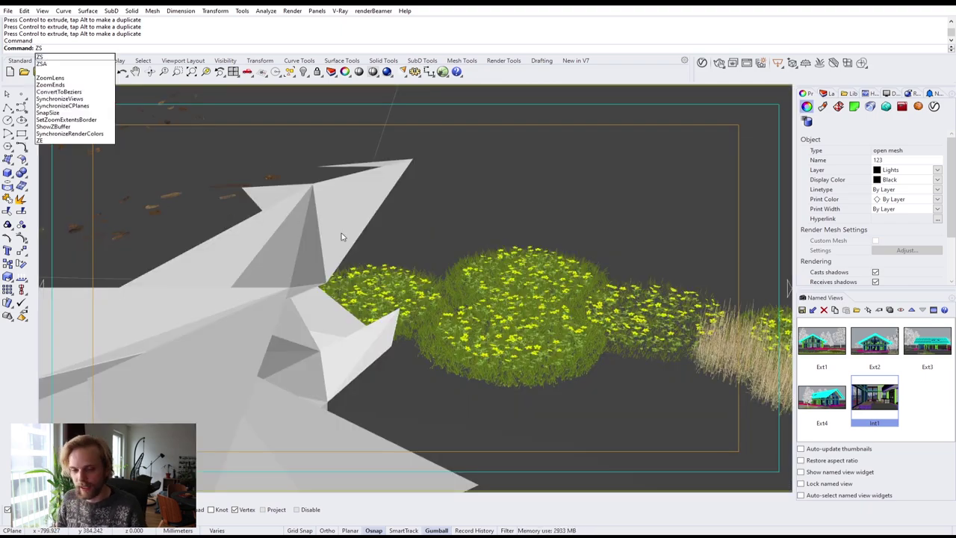
{"action": "key", "text": "Return"}
{"action": "right_click_drag", "start_coordinate": [335, 234], "coordinate": [468, 250]}
{"action": "scroll", "coordinate": [468, 249], "scroll_direction": "down", "scroll_amount": 6}
{"action": "right_click_drag", "start_coordinate": [440, 314], "coordinate": [392, 215], "text": "shift"}
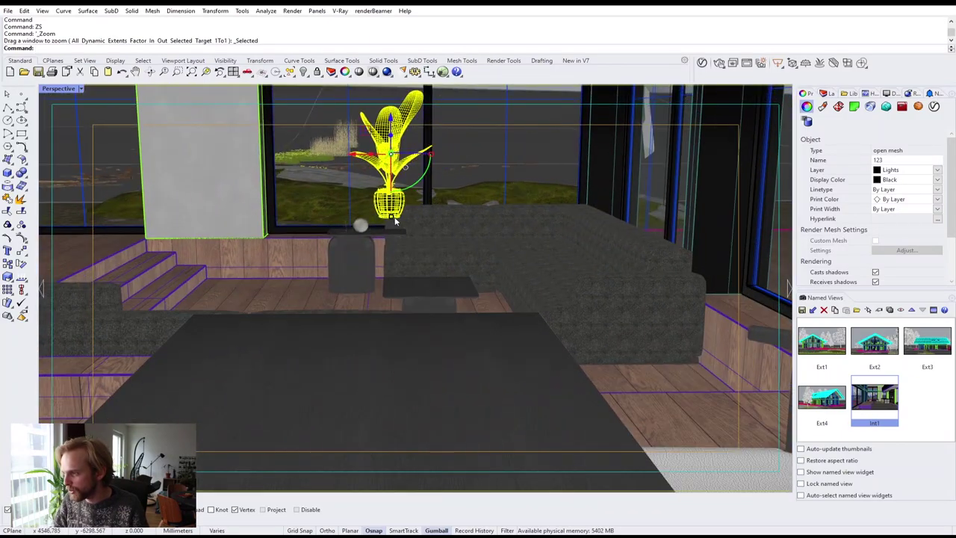
{"action": "left_click", "coordinate": [394, 217]}
{"action": "type", "text": "10"}
{"action": "key", "text": "Return"}
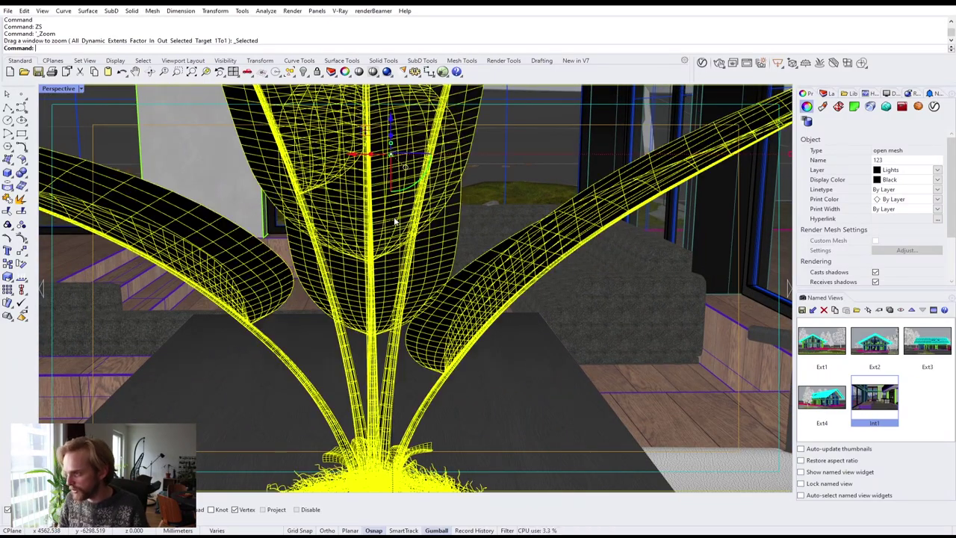
Move the enlarged plant beside the dining chairs and lower it toward the wooden floor.
{"action": "scroll", "coordinate": [396, 222], "scroll_direction": "down", "scroll_amount": 15}
{"action": "right_click_drag", "start_coordinate": [425, 248], "coordinate": [243, 273]}
{"action": "right_click_drag", "start_coordinate": [359, 313], "coordinate": [422, 340]}
{"action": "left_click_drag", "start_coordinate": [432, 251], "coordinate": [217, 160]}
{"action": "scroll", "coordinate": [249, 236], "scroll_direction": "down", "scroll_amount": 1}
{"action": "right_click_drag", "start_coordinate": [249, 237], "coordinate": [380, 238]}
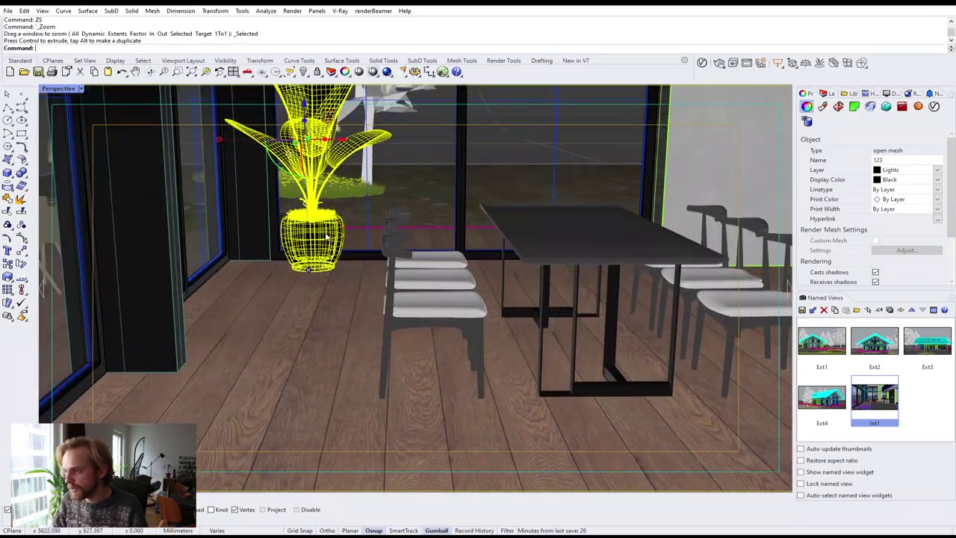
{"action": "scroll", "coordinate": [328, 233], "scroll_direction": "down", "scroll_amount": 1}
{"action": "left_click_drag", "start_coordinate": [307, 111], "coordinate": [306, 178]}
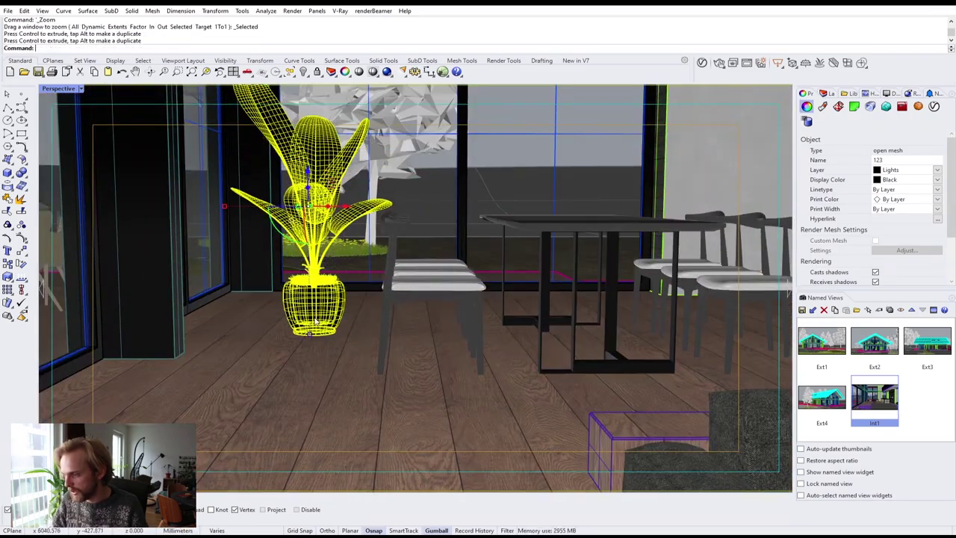
Try to move the plant with Move's Vertical option from a vertex on the pot's base down onto the floor.
{"action": "scroll", "coordinate": [321, 332], "scroll_direction": "up", "scroll_amount": 8}
{"action": "right_click_drag", "start_coordinate": [333, 382], "coordinate": [406, 260], "text": "shift"}
{"action": "scroll", "coordinate": [358, 229], "scroll_direction": "up", "scroll_amount": 2}
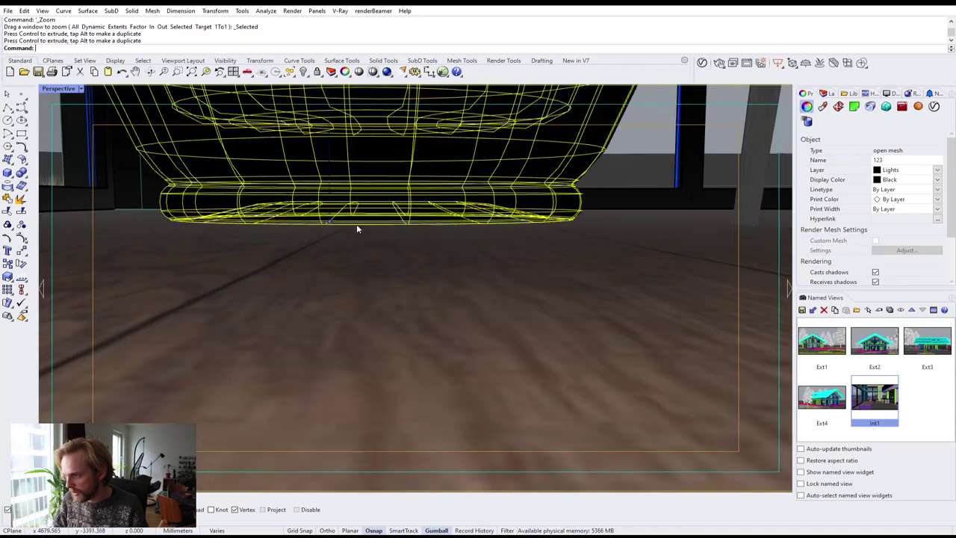
{"action": "type", "text": "m"}
{"action": "key", "text": "Return"}
{"action": "type", "text": "v"}
{"action": "key", "text": "Return"}
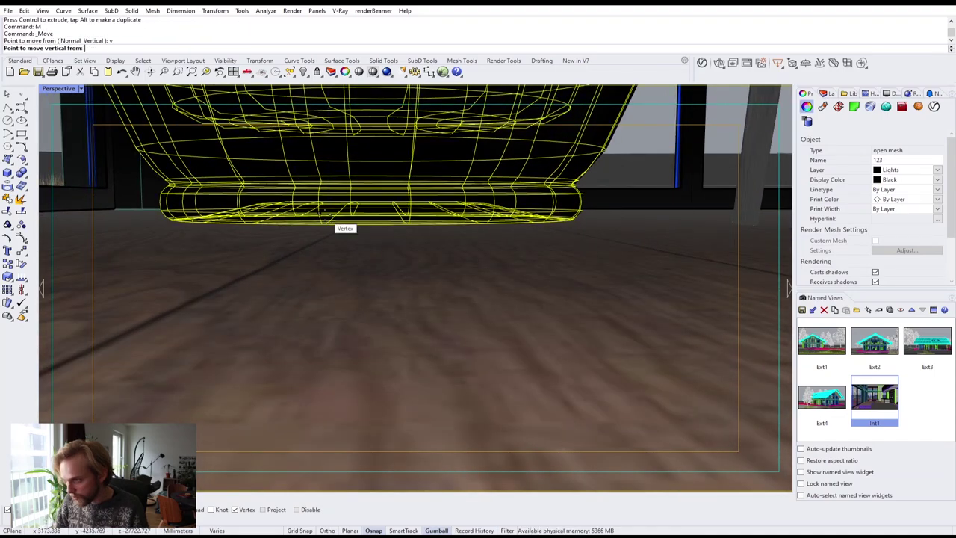
{"action": "scroll", "coordinate": [334, 232], "scroll_direction": "up", "scroll_amount": 2}
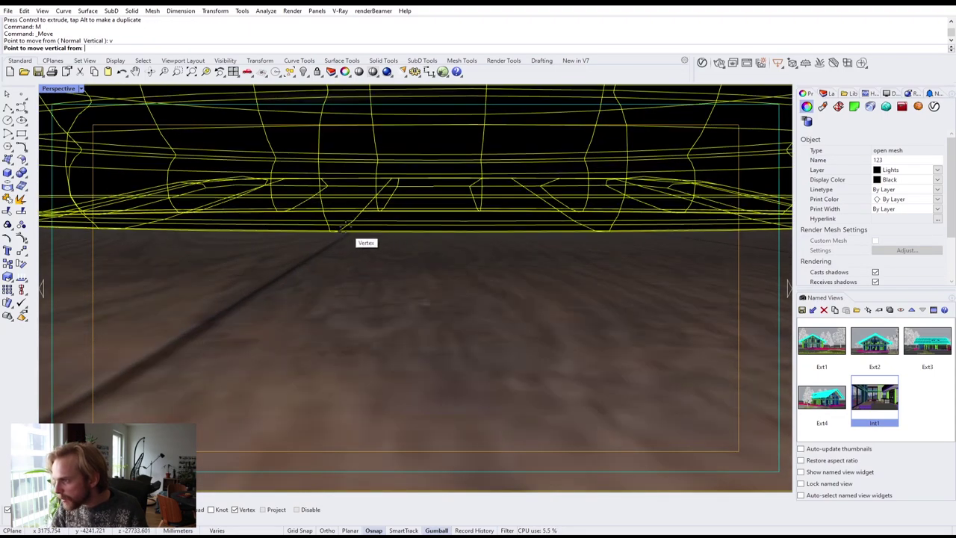
{"action": "left_click", "coordinate": [340, 232]}
{"action": "scroll", "coordinate": [337, 231], "scroll_direction": "down", "scroll_amount": 6}
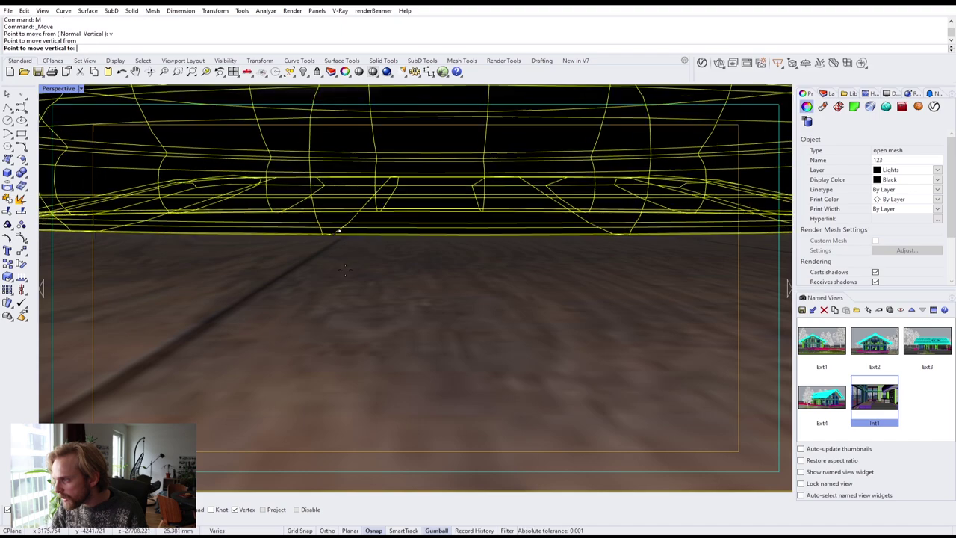
{"action": "scroll", "coordinate": [291, 319], "scroll_direction": "up", "scroll_amount": 5}
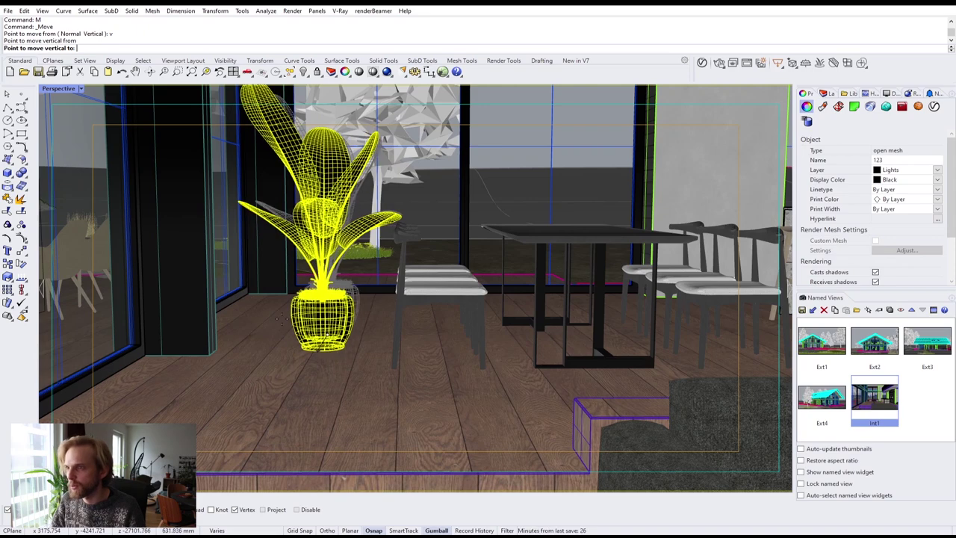
{"action": "left_click", "coordinate": [282, 330]}
Set the Perspective viewport's construction plane to World Top.
{"action": "left_click", "coordinate": [60, 61]}
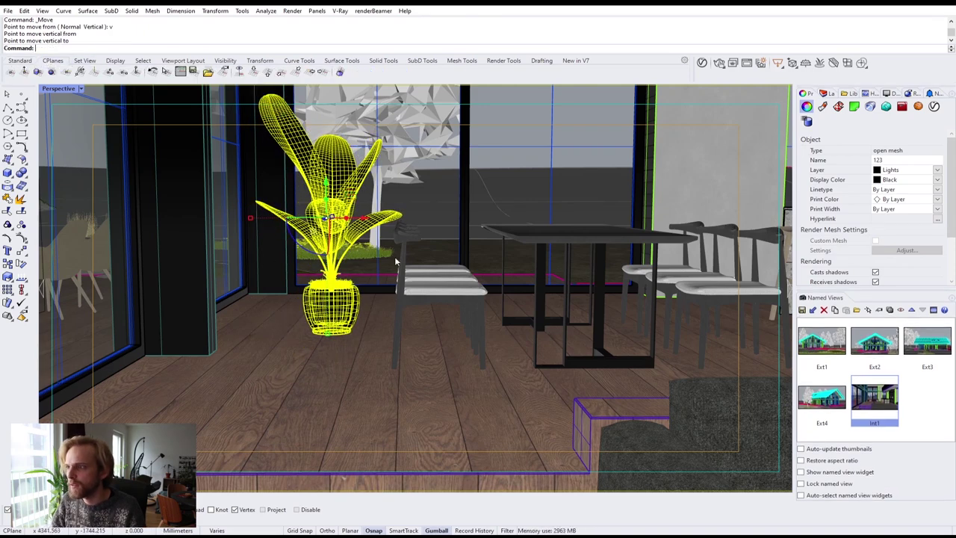
{"action": "left_click", "coordinate": [254, 71]}
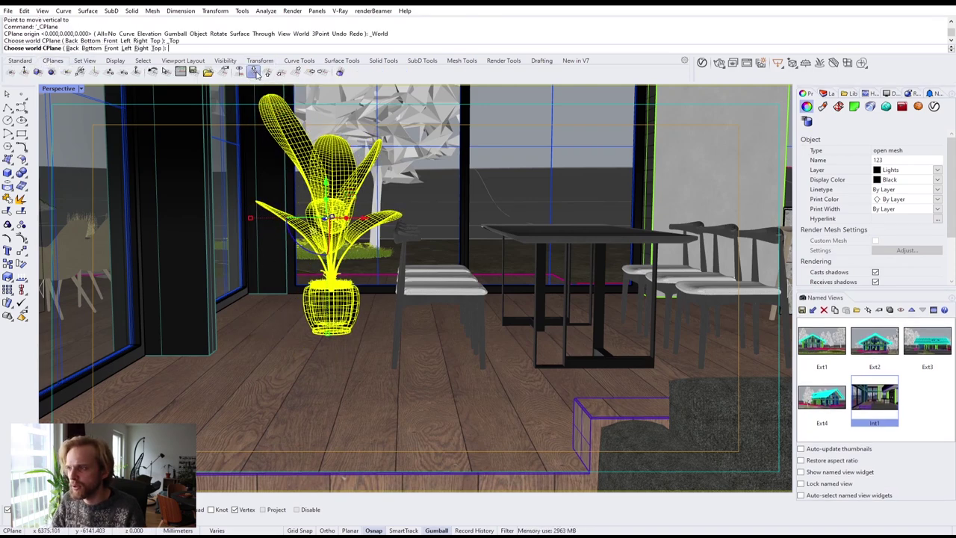
{"action": "left_click", "coordinate": [23, 60]}
Move the plant vertically from a vertex on the pot's base to rest on the floor.
{"action": "scroll", "coordinate": [323, 334], "scroll_direction": "up", "scroll_amount": 5}
{"action": "scroll", "coordinate": [323, 334], "scroll_direction": "down", "scroll_amount": 2}
{"action": "type", "text": "ZS"}
{"action": "key", "text": "Return"}
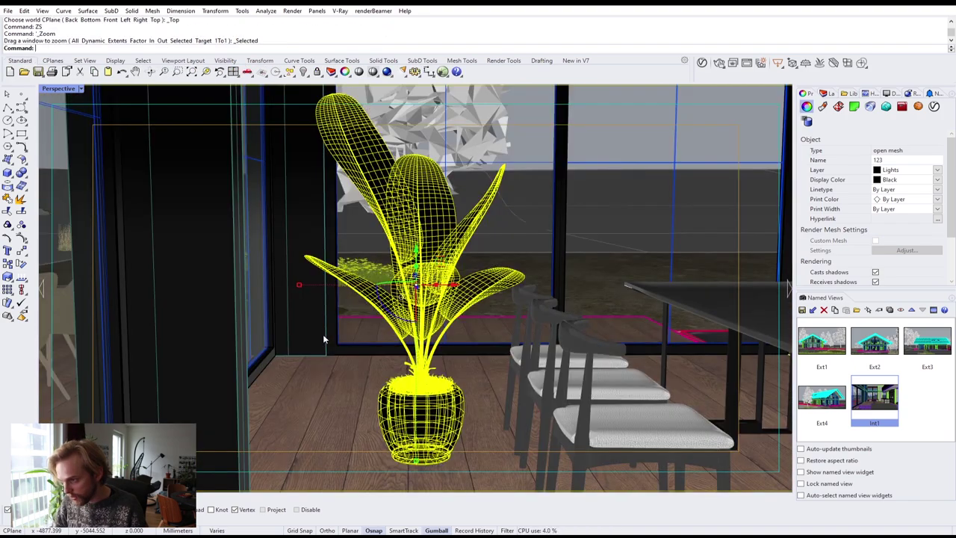
{"action": "scroll", "coordinate": [329, 329], "scroll_direction": "up", "scroll_amount": 5}
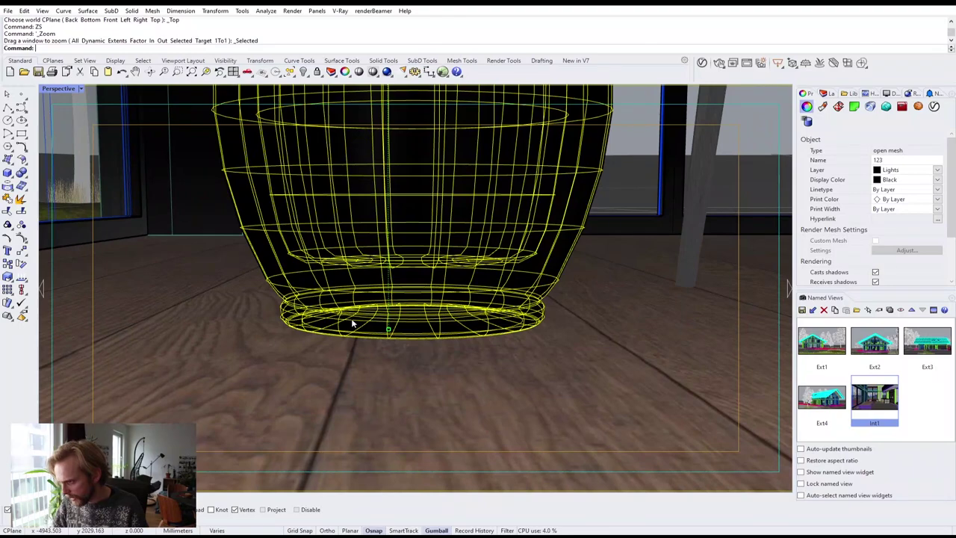
{"action": "type", "text": "M"}
{"action": "key", "text": "Return"}
{"action": "type", "text": "v"}
{"action": "key", "text": "Return"}
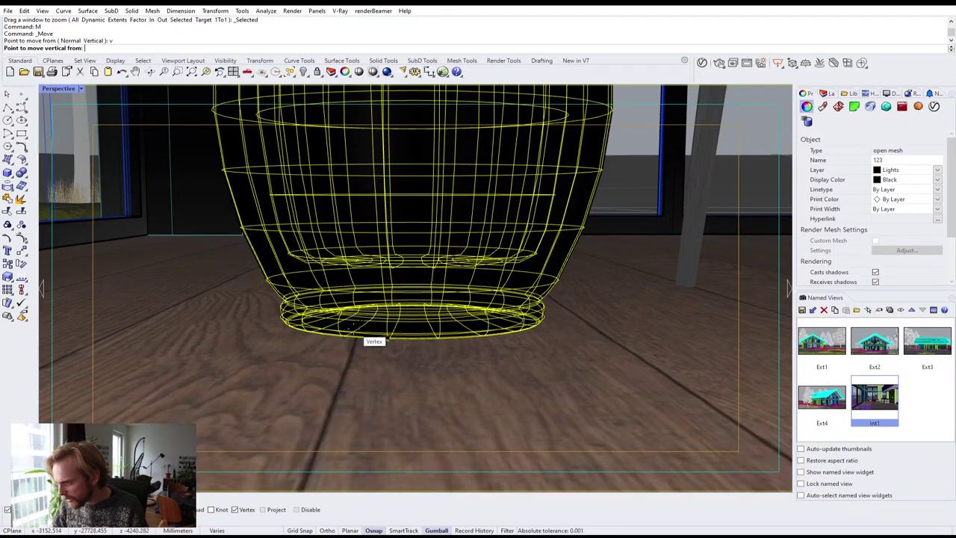
{"action": "scroll", "coordinate": [347, 333], "scroll_direction": "up", "scroll_amount": 5}
{"action": "scroll", "coordinate": [344, 339], "scroll_direction": "down", "scroll_amount": 4}
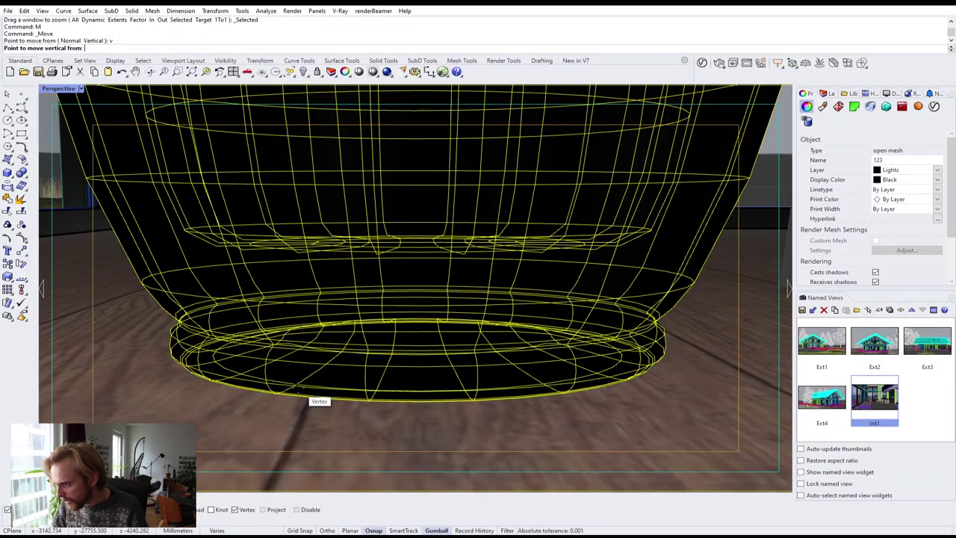
{"action": "left_click", "coordinate": [322, 400]}
{"action": "scroll", "coordinate": [323, 402], "scroll_direction": "down", "scroll_amount": 5}
{"action": "left_click", "coordinate": [214, 422]}
{"action": "mouse_move", "coordinate": [336, 374]}
{"action": "right_mouse_down"}
{"action": "mouse_move", "coordinate": [347, 368]}
{"action": "mouse_move", "coordinate": [319, 382]}
{"action": "right_mouse_up"}
{"action": "scroll", "coordinate": [319, 383], "scroll_direction": "down", "scroll_amount": 4}
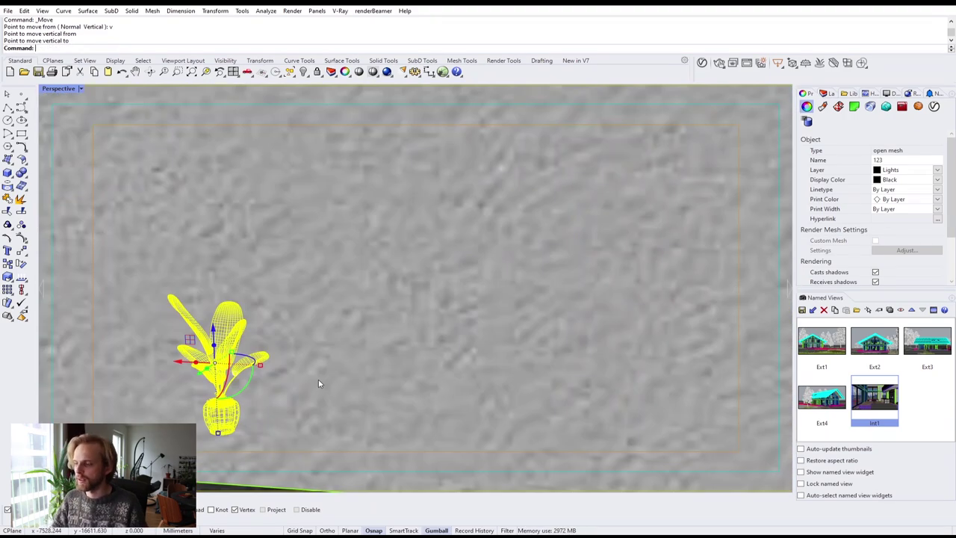
{"action": "right_click_drag", "start_coordinate": [363, 320], "coordinate": [381, 323]}
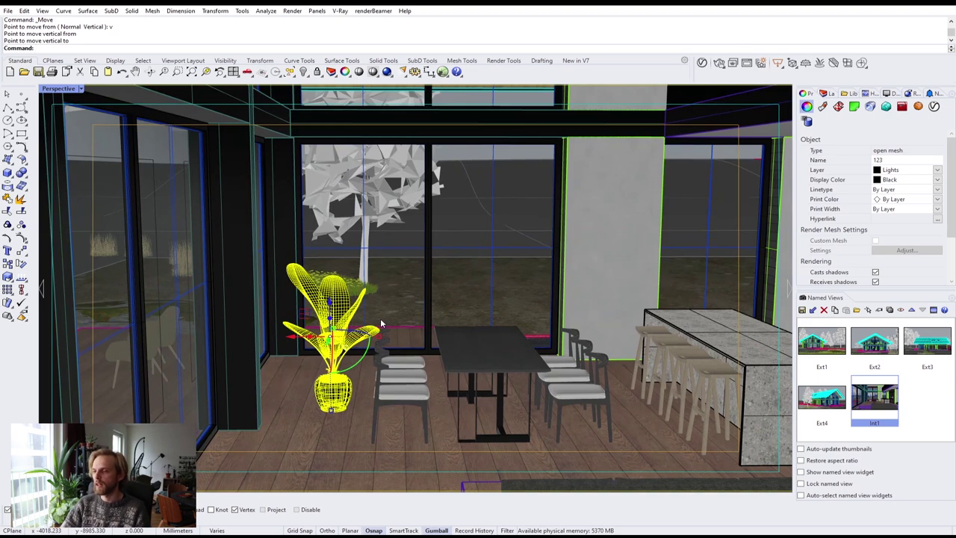
Maximize the Int1 view and shift the plant away from the dining chairs toward the side windows.
{"action": "double_click", "coordinate": [51, 89]}
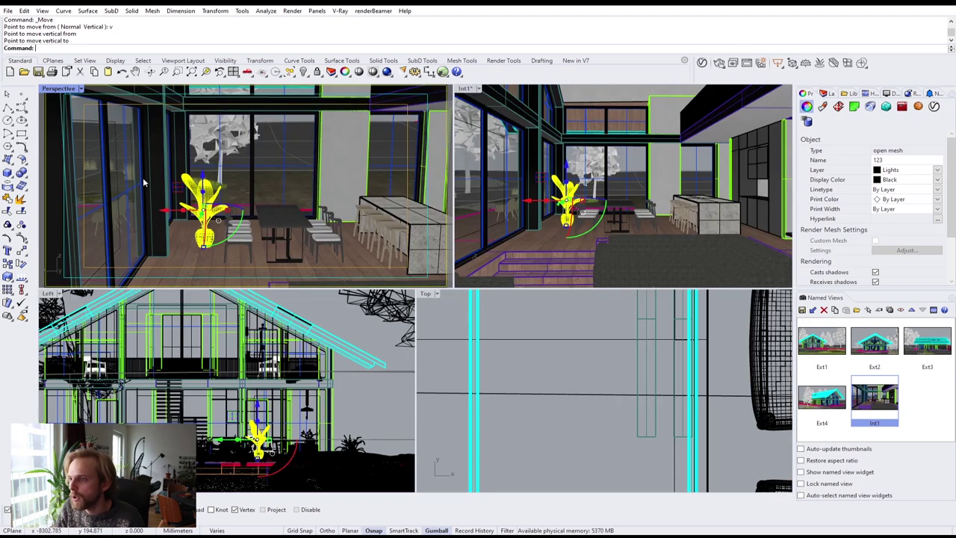
{"action": "left_click", "coordinate": [468, 89]}
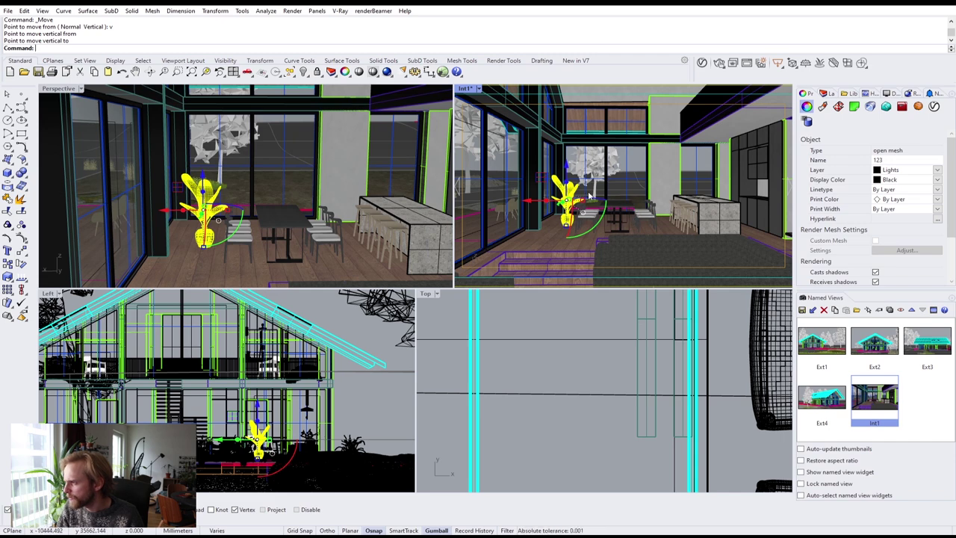
{"action": "double_click", "coordinate": [465, 89]}
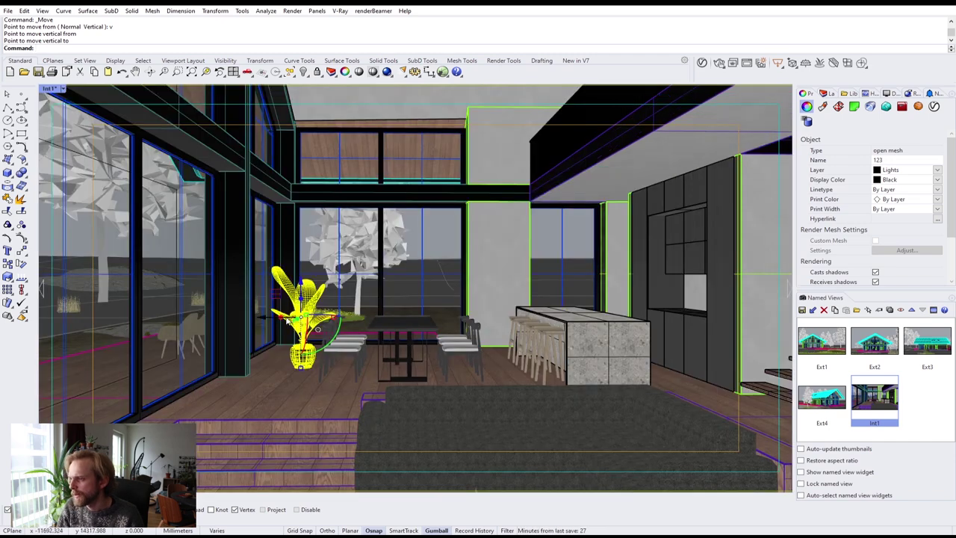
{"action": "left_click_drag", "start_coordinate": [299, 351], "coordinate": [259, 346]}
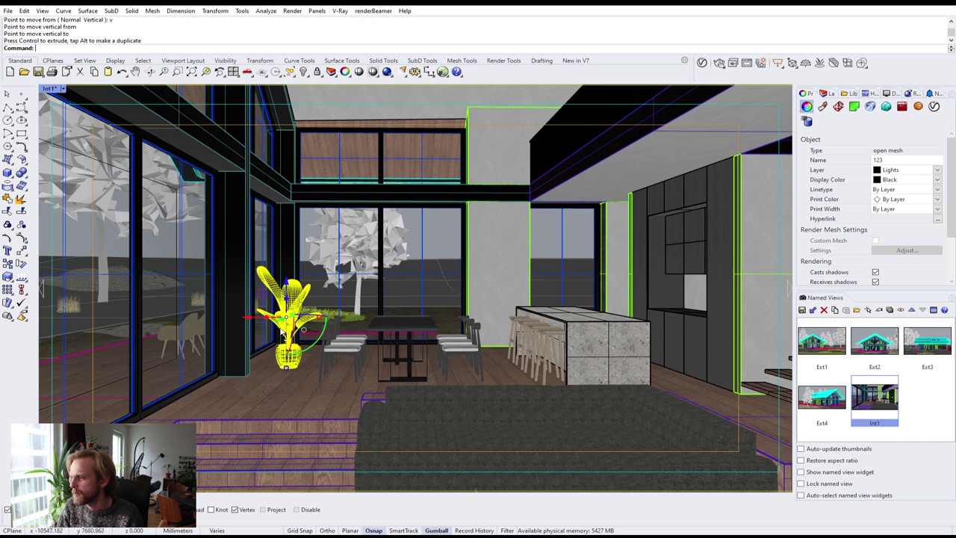
Undo the accidental gumball extrude, reselect the plant and move it farther back toward the rear window.
{"action": "left_click_drag", "start_coordinate": [320, 327], "coordinate": [320, 336]}
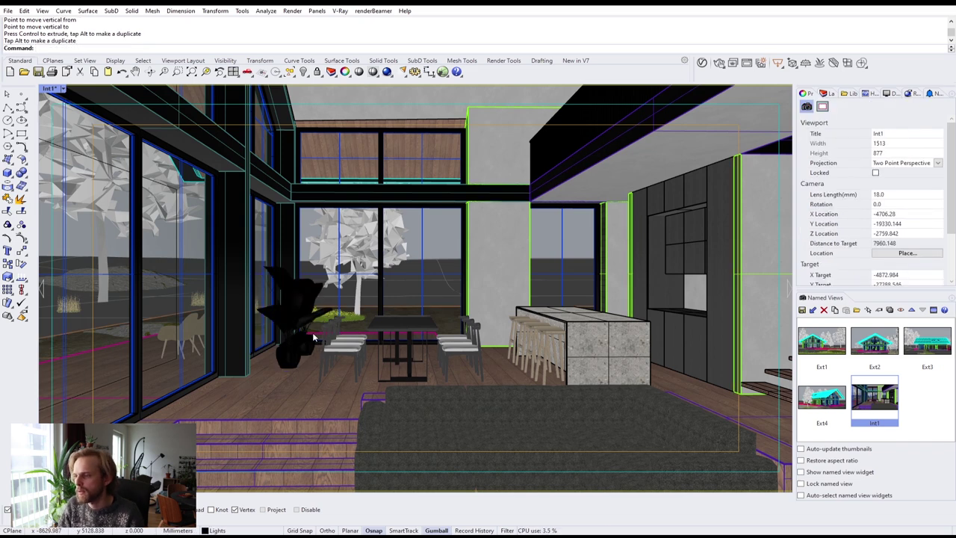
{"action": "key", "text": "ctrl+z"}
{"action": "left_click", "coordinate": [277, 323]}
{"action": "left_click_drag", "start_coordinate": [277, 324], "coordinate": [296, 322]}
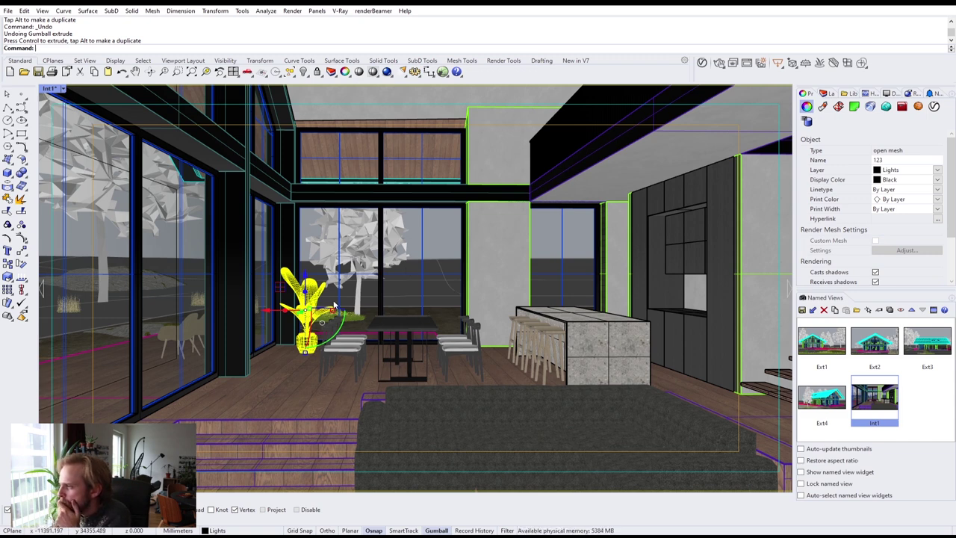
In the maximized Perspective viewport, shift the plant on the floor into the window corner behind the dining chairs.
{"action": "double_click", "coordinate": [53, 89]}
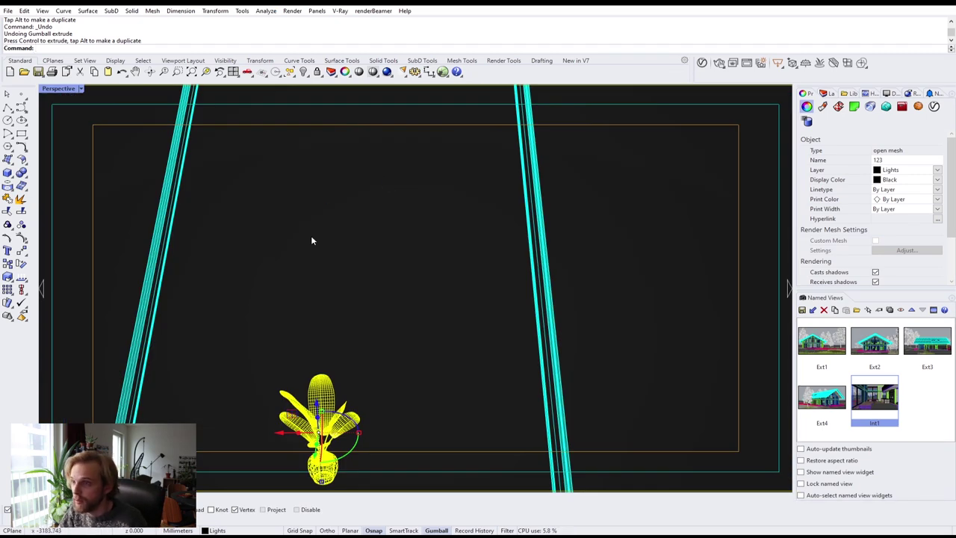
{"action": "right_click_drag", "start_coordinate": [311, 236], "coordinate": [334, 279]}
{"action": "scroll", "coordinate": [333, 278], "scroll_direction": "up", "scroll_amount": 8}
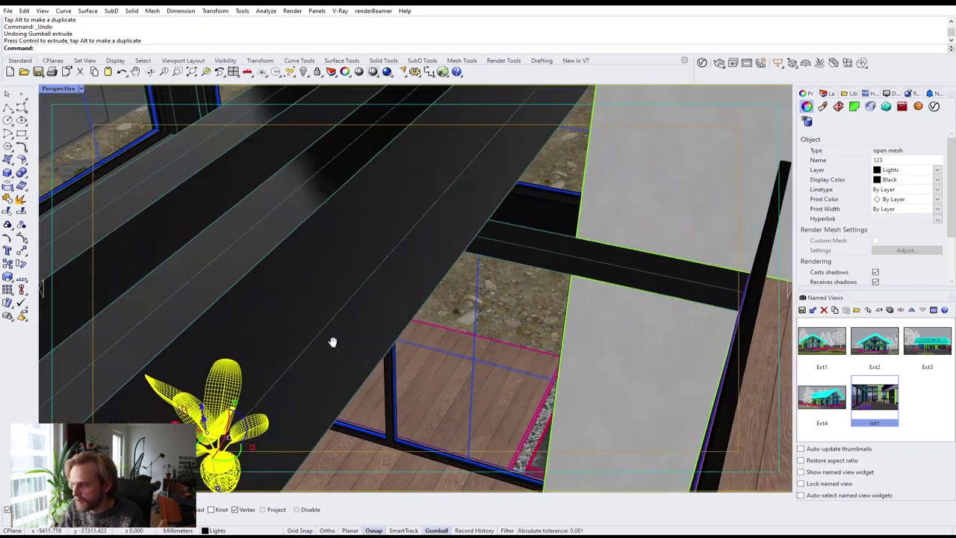
{"action": "right_click_drag", "start_coordinate": [334, 342], "coordinate": [352, 299], "text": "shift"}
{"action": "scroll", "coordinate": [203, 336], "scroll_direction": "up", "scroll_amount": 4}
{"action": "left_click_drag", "start_coordinate": [196, 368], "coordinate": [278, 354]}
{"action": "right_click_drag", "start_coordinate": [369, 320], "coordinate": [398, 329]}
{"action": "scroll", "coordinate": [402, 278], "scroll_direction": "down", "scroll_amount": 2}
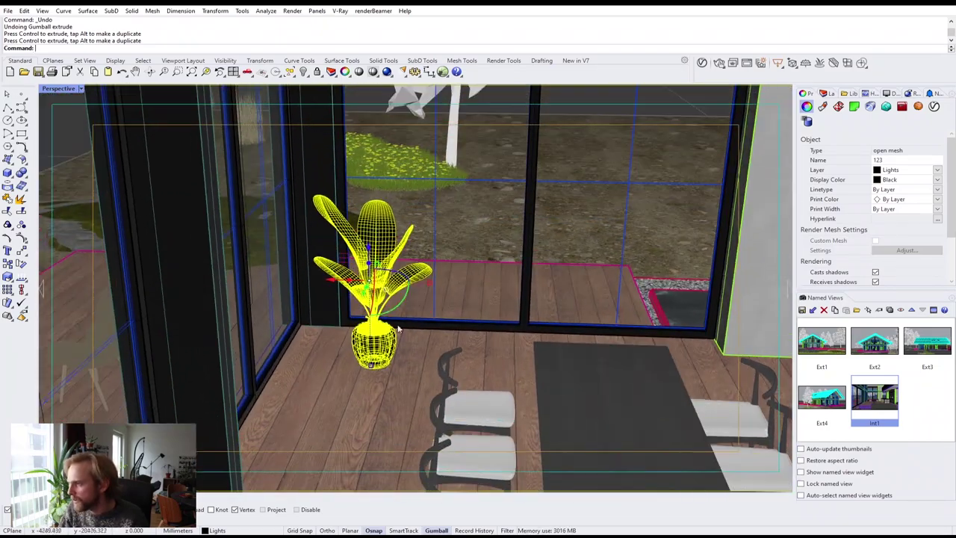
Inspect the potted plant's mesh up close around the pot, soil and stems.
{"action": "left_click", "coordinate": [348, 387]}
{"action": "key", "text": "Escape"}
{"action": "right_click_drag", "start_coordinate": [348, 387], "coordinate": [409, 261]}
{"action": "scroll", "coordinate": [407, 278], "scroll_direction": "up", "scroll_amount": 8}
{"action": "left_click", "coordinate": [401, 278]}
{"action": "scroll", "coordinate": [472, 279], "scroll_direction": "up", "scroll_amount": 5}
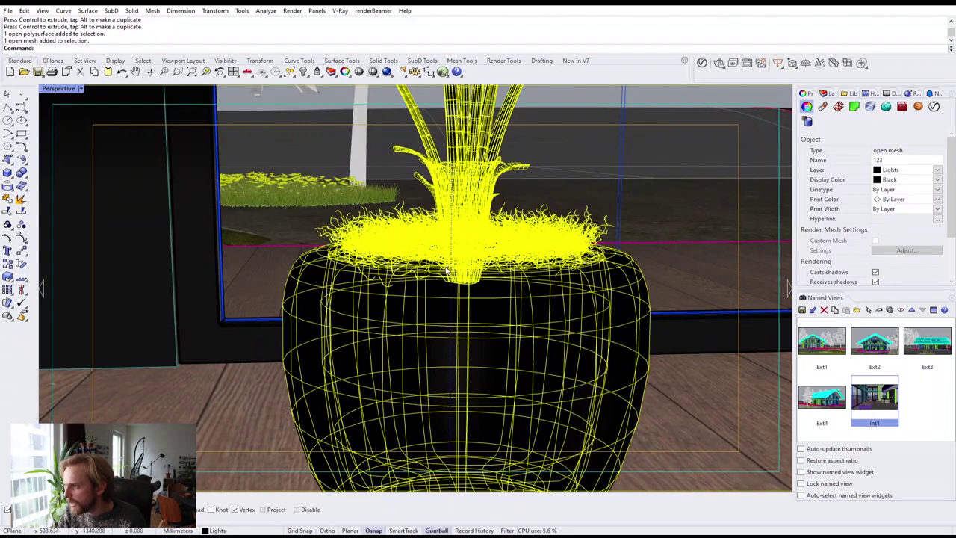
{"action": "scroll", "coordinate": [431, 257], "scroll_direction": "down", "scroll_amount": 3}
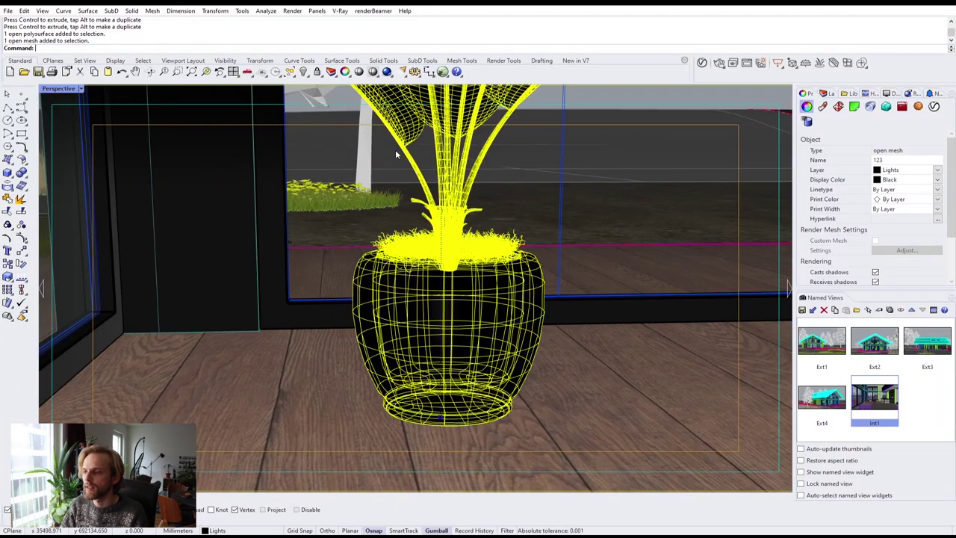
{"action": "key", "text": "Escape"}
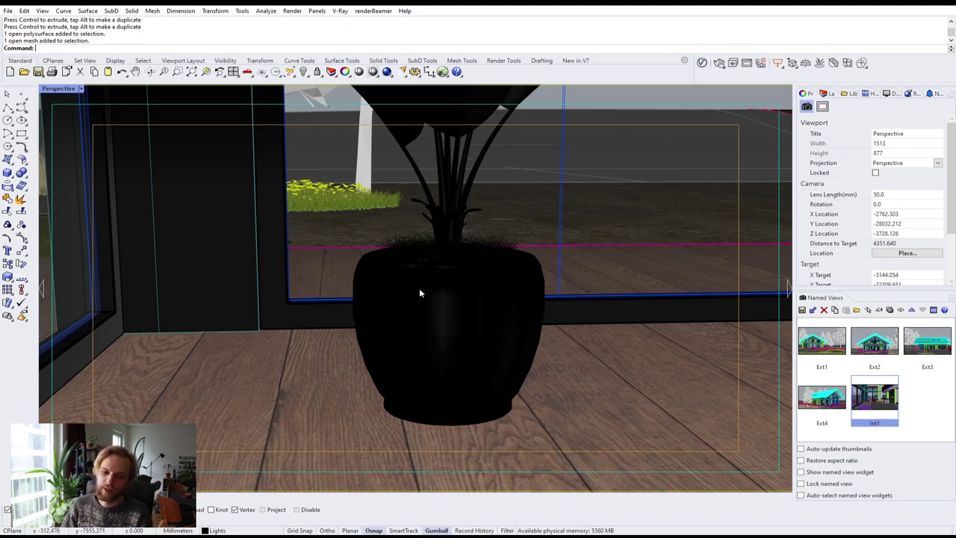
{"action": "scroll", "coordinate": [398, 251], "scroll_direction": "down", "scroll_amount": 3}
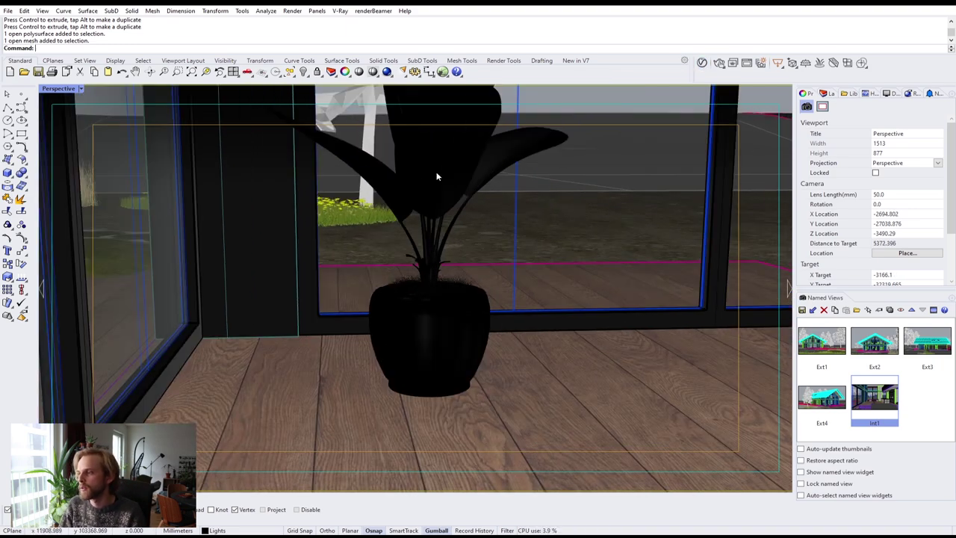
Isolate the banana plant mesh, hiding the surrounding house objects.
{"action": "left_click", "coordinate": [437, 177]}
{"action": "type", "text": "Isolate"}
{"action": "key", "text": "Return"}
{"action": "left_click", "coordinate": [520, 201]}
{"action": "right_click_drag", "start_coordinate": [520, 201], "coordinate": [509, 218]}
{"action": "scroll", "coordinate": [509, 219], "scroll_direction": "down", "scroll_amount": 5}
Create a new Multi Material in the V-Ray Asset Editor.
{"action": "left_click", "coordinate": [703, 63]}
{"action": "left_click_drag", "start_coordinate": [213, 134], "coordinate": [657, 145]}
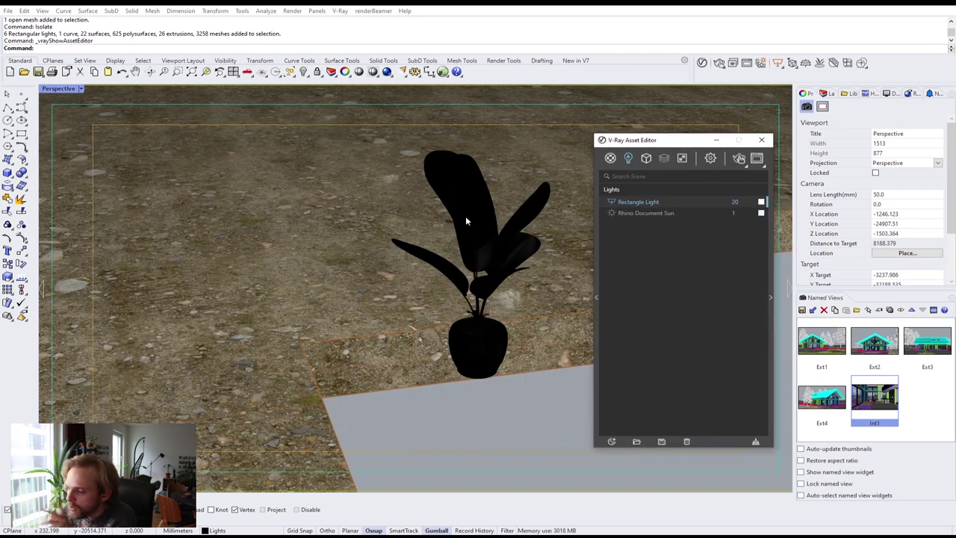
{"action": "left_click", "coordinate": [611, 442]}
{"action": "mouse_move", "coordinate": [631, 430]}
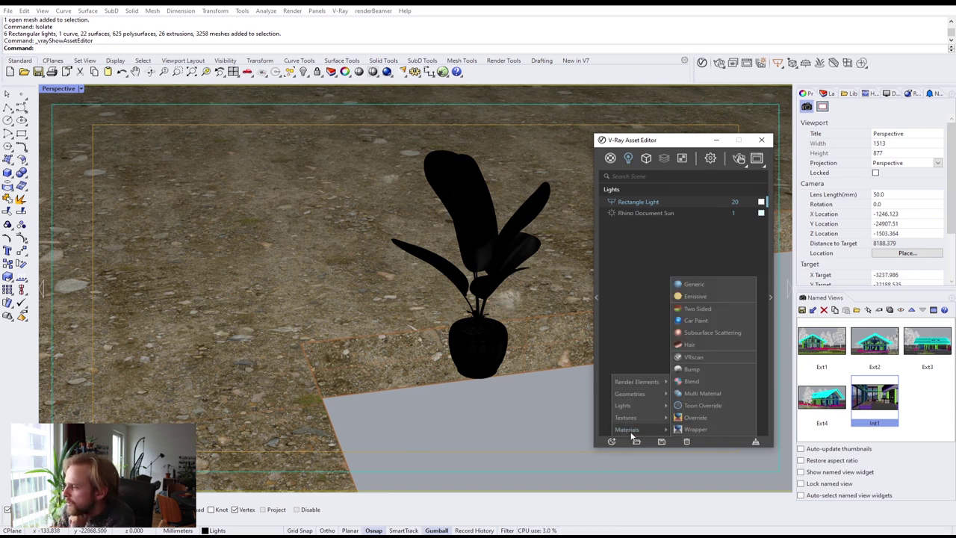
{"action": "left_click", "coordinate": [698, 395]}
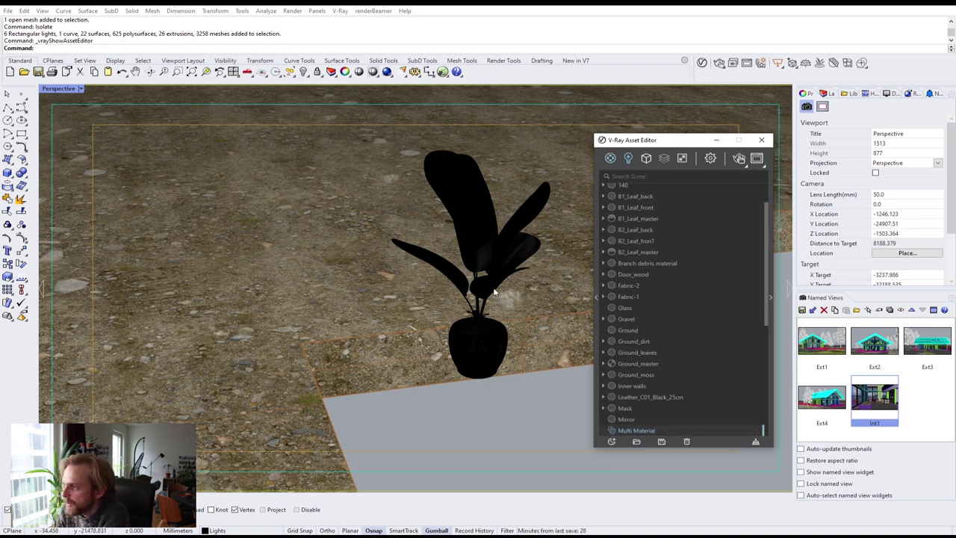
Expand the Multi Material's settings and apply the material to the isolated plant mesh.
{"action": "left_click", "coordinate": [772, 299]}
{"action": "left_click_drag", "start_coordinate": [723, 145], "coordinate": [646, 91]}
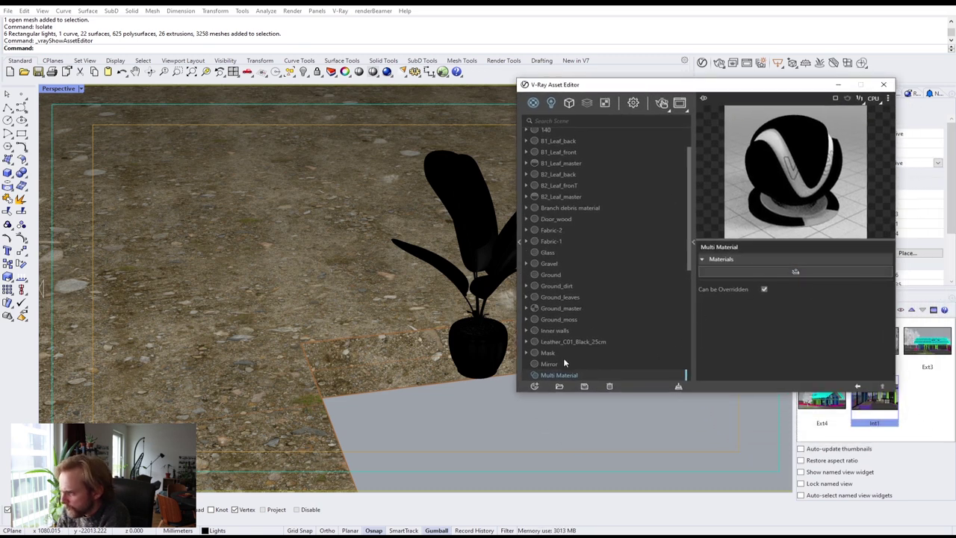
{"action": "left_click", "coordinate": [478, 345]}
{"action": "right_click", "coordinate": [560, 375]}
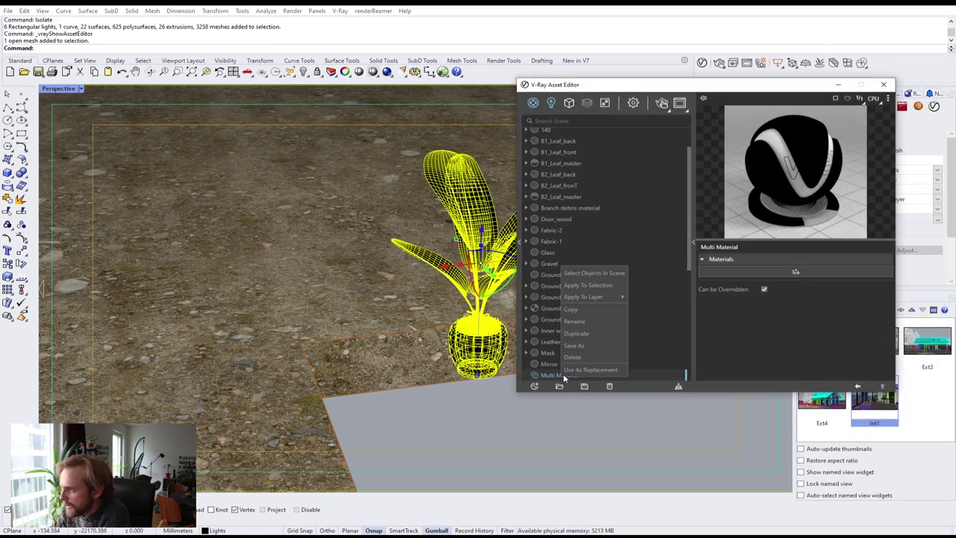
{"action": "left_click", "coordinate": [597, 286]}
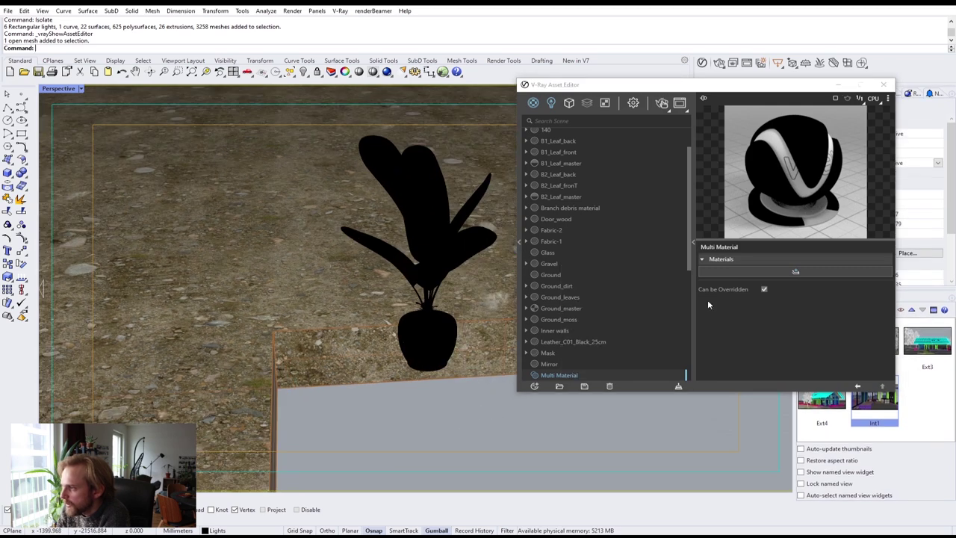
Add three empty material slots, 0 to 2, to the Multi Material.
{"action": "left_click", "coordinate": [779, 273]}
{"action": "left_click", "coordinate": [779, 273]}
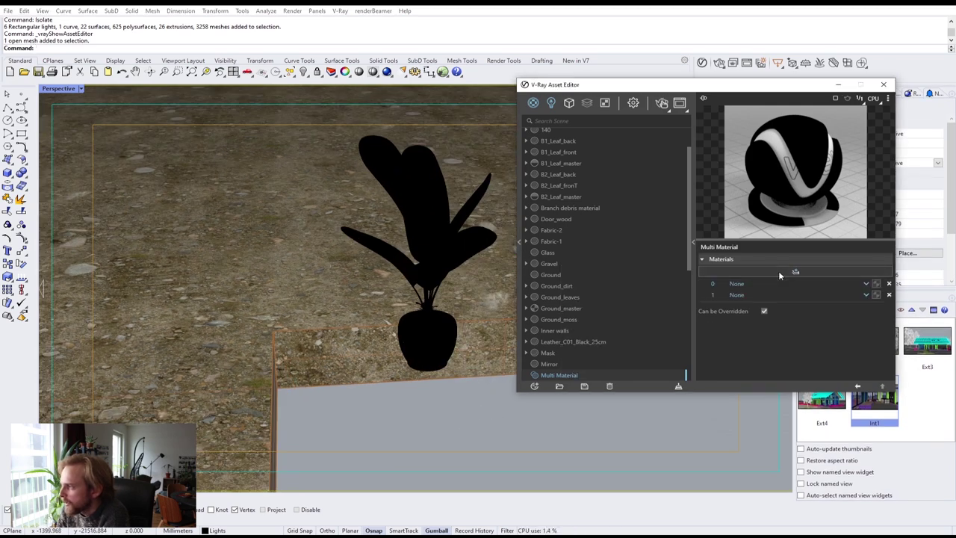
{"action": "left_click", "coordinate": [779, 273]}
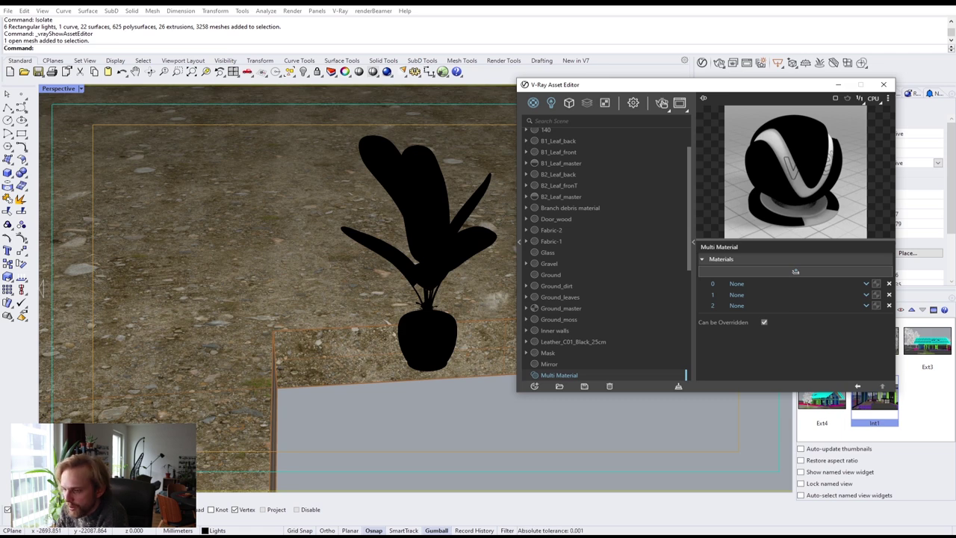
Switch to File Explorer, open the banana_plant_textures folder and review the leaf, ground, stem, stone and wood maps.
{"action": "key", "text": "alt+Tab"}
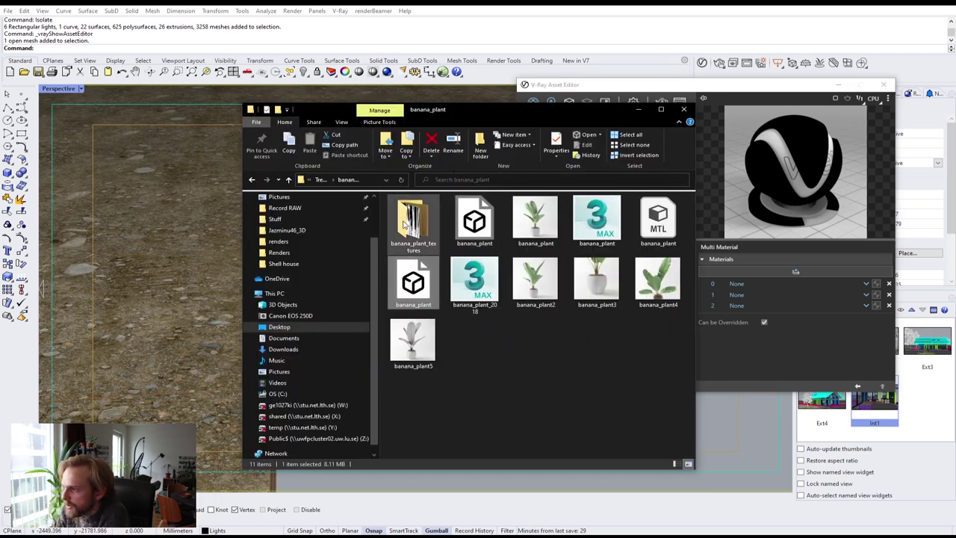
{"action": "double_click", "coordinate": [405, 223]}
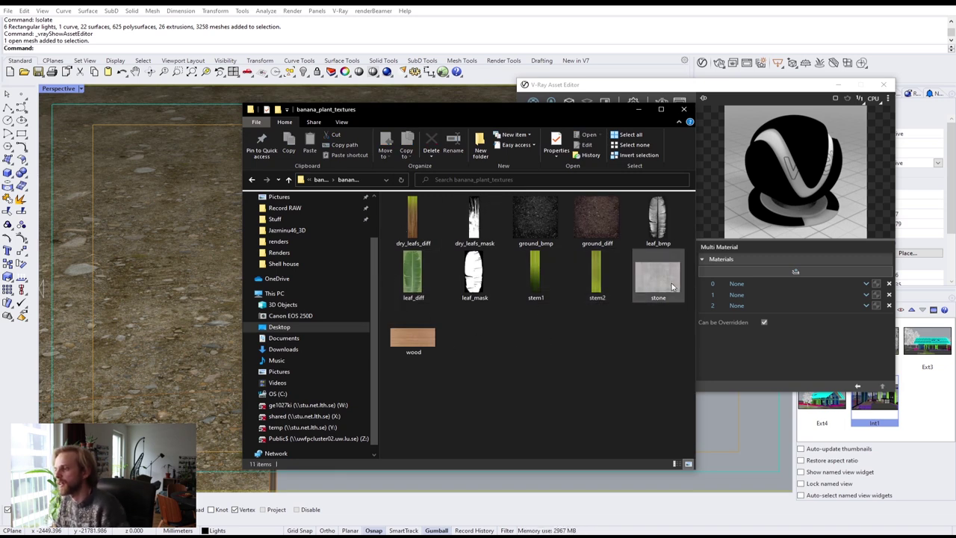
{"action": "left_click", "coordinate": [414, 220]}
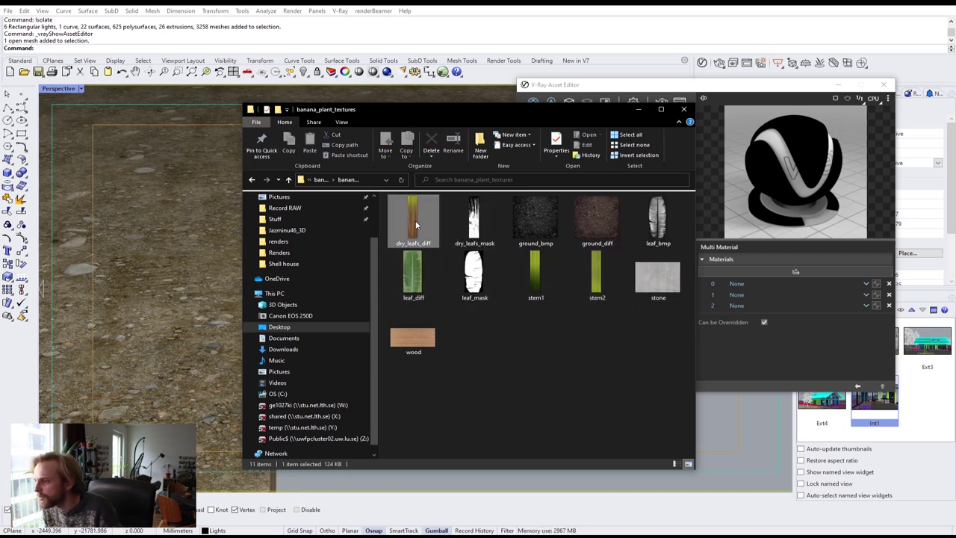
{"action": "left_click", "coordinate": [472, 224]}
{"action": "left_click", "coordinate": [597, 224]}
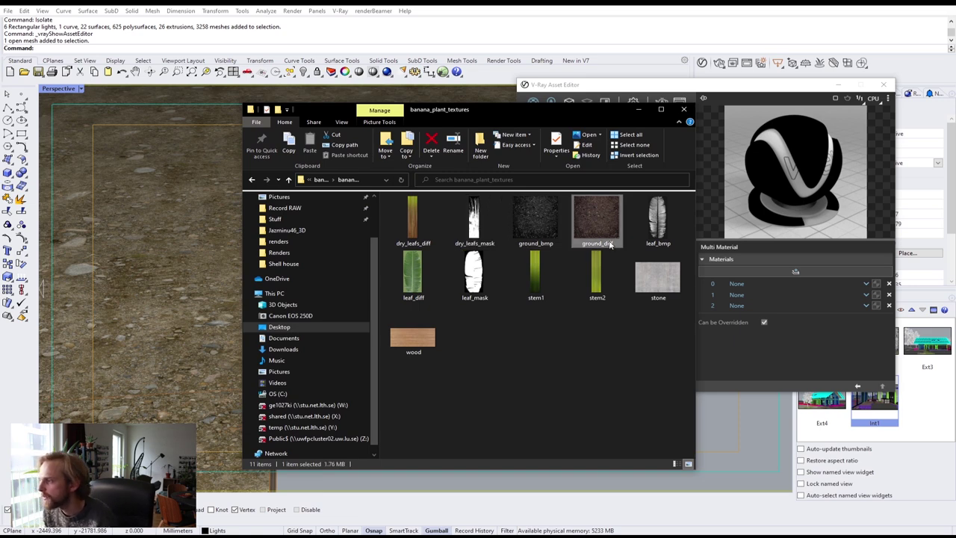
{"action": "left_click", "coordinate": [556, 233]}
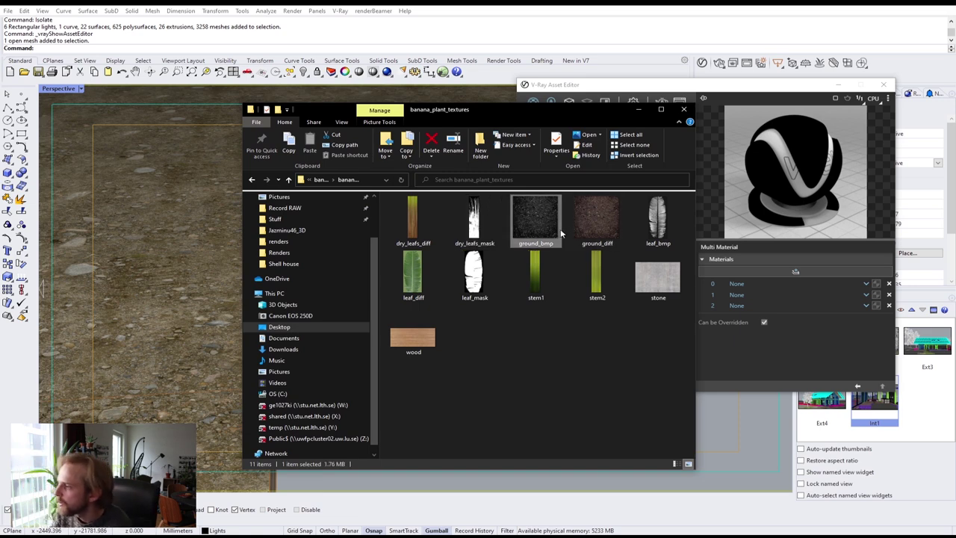
{"action": "left_click", "coordinate": [659, 224]}
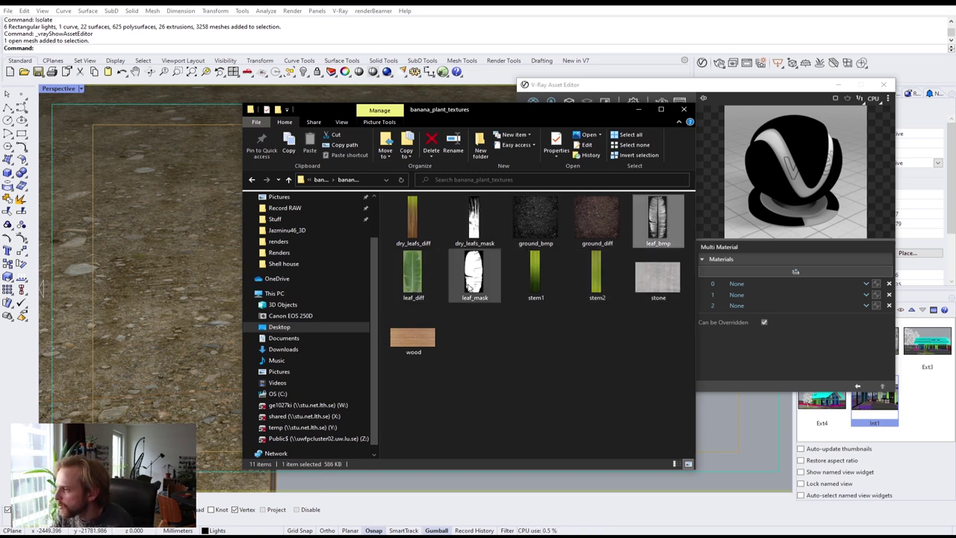
{"action": "left_click", "coordinate": [413, 275]}
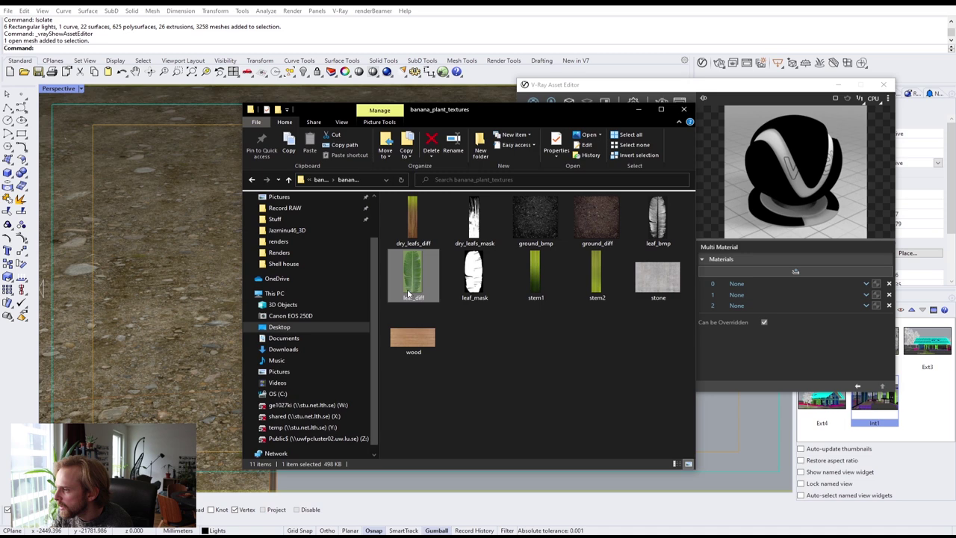
{"action": "left_click", "coordinate": [537, 273]}
{"action": "left_click", "coordinate": [590, 283]}
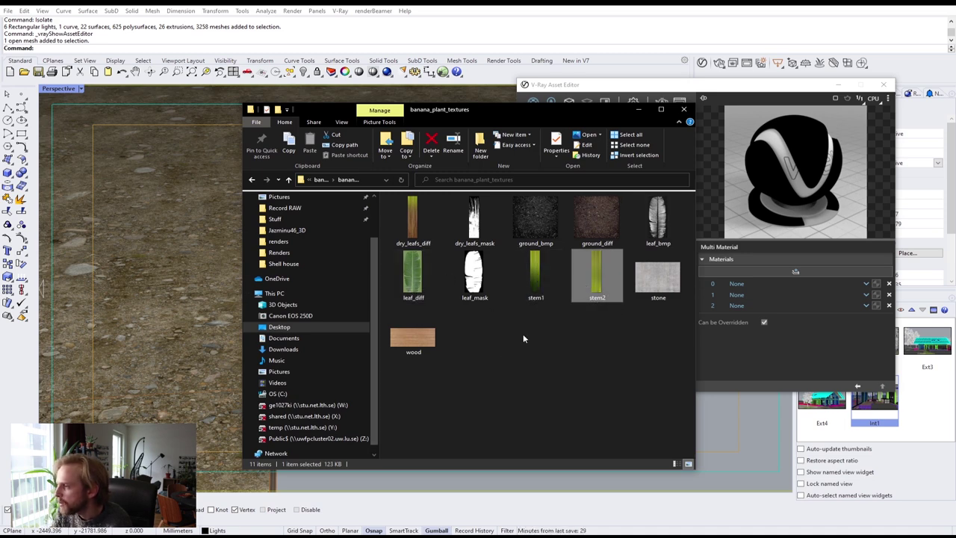
{"action": "left_click", "coordinate": [658, 278]}
{"action": "left_click", "coordinate": [413, 341]}
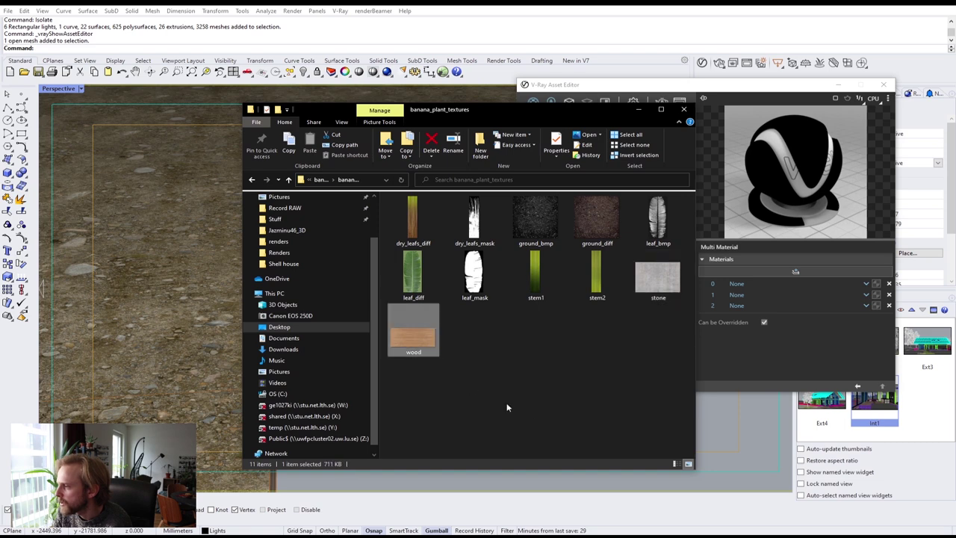
Compare the stone and wood textures, then return to the V-Ray Asset Editor.
{"action": "left_click", "coordinate": [471, 390]}
{"action": "left_click", "coordinate": [650, 286]}
{"action": "left_click", "coordinate": [414, 348]}
{"action": "left_click", "coordinate": [641, 285]}
{"action": "left_click", "coordinate": [418, 337]}
{"action": "left_click", "coordinate": [641, 289]}
{"action": "left_click", "coordinate": [414, 354]}
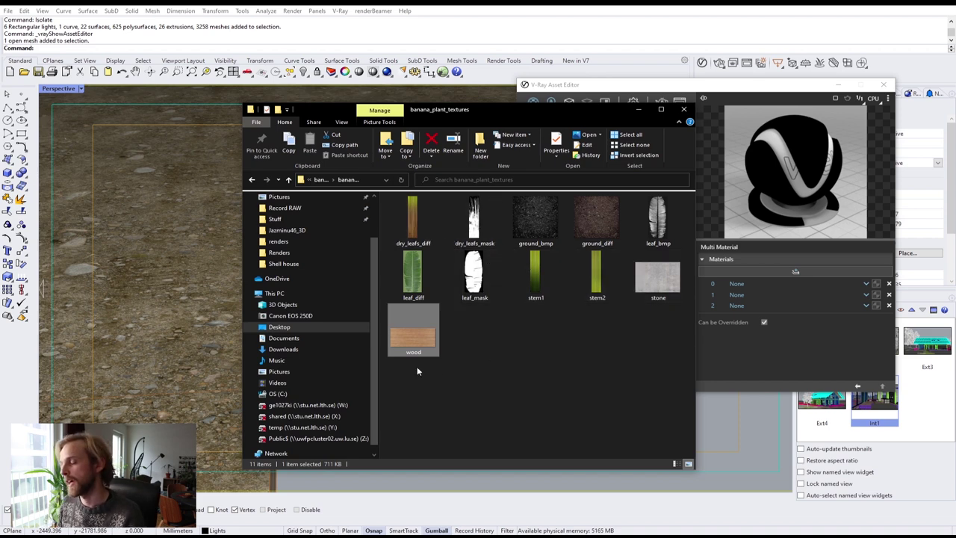
{"action": "left_click", "coordinate": [593, 404]}
{"action": "left_click", "coordinate": [731, 98]}
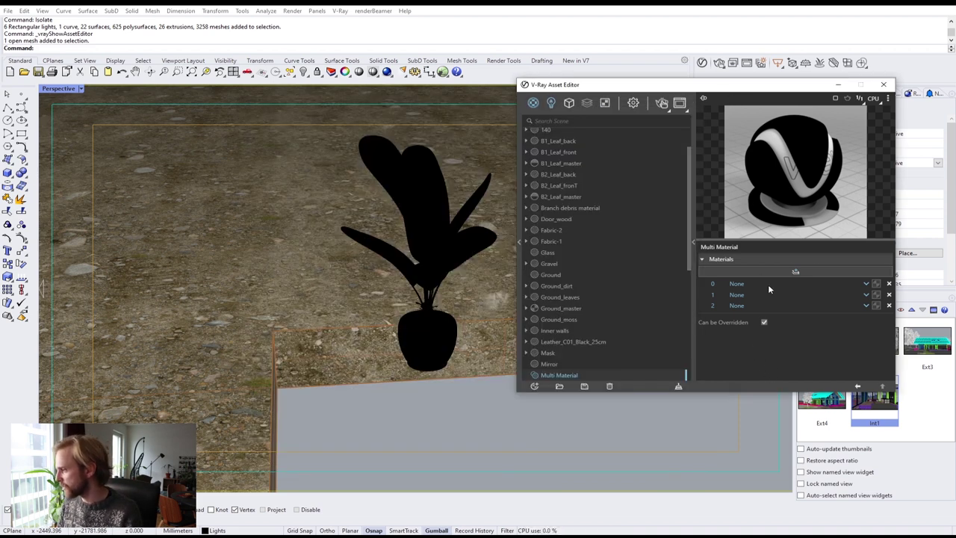
Add three more empty slots, 3 to 5, to the Multi Material.
{"action": "left_click", "coordinate": [795, 272]}
{"action": "left_click", "coordinate": [795, 273]}
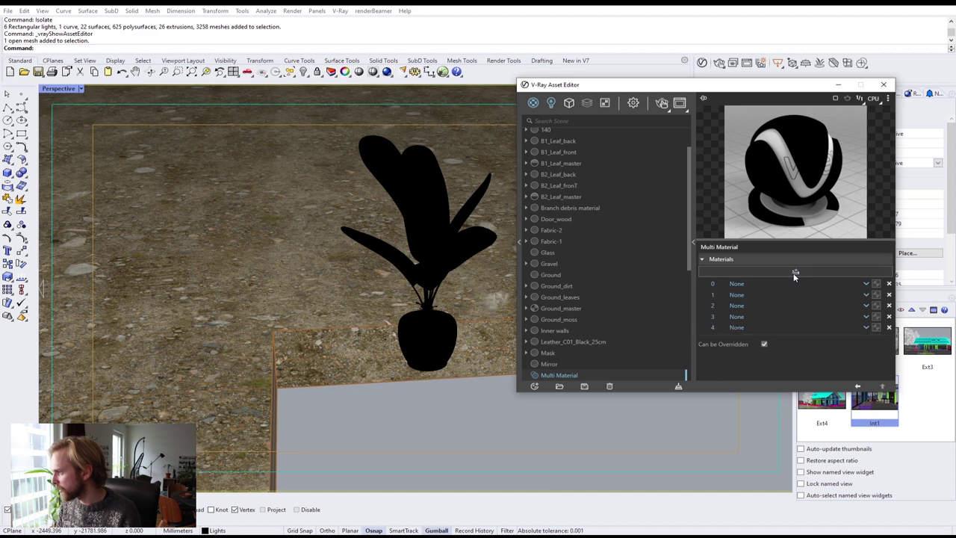
{"action": "left_click", "coordinate": [796, 273]}
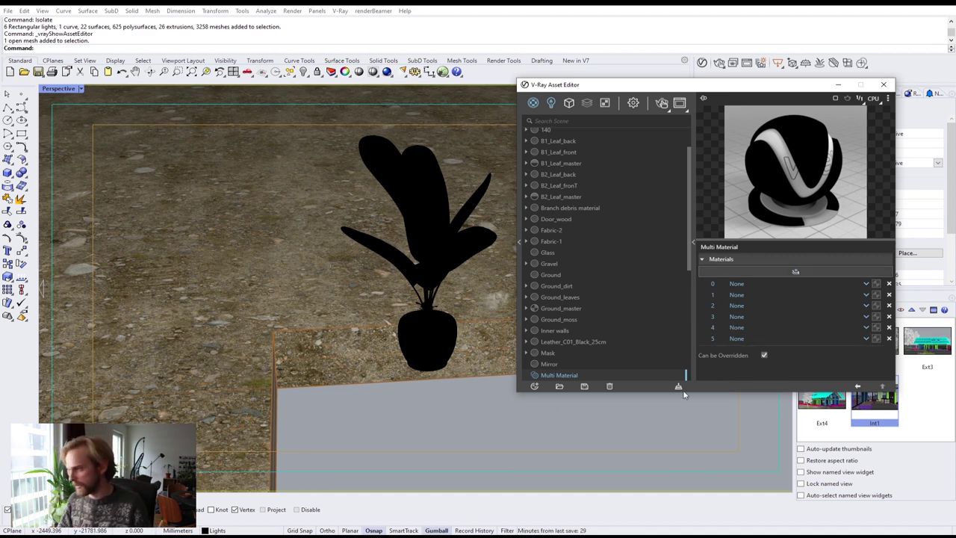
Create a Generic V-Ray material and name it Banana1.
{"action": "scroll", "coordinate": [683, 254], "scroll_direction": "down", "scroll_amount": 3}
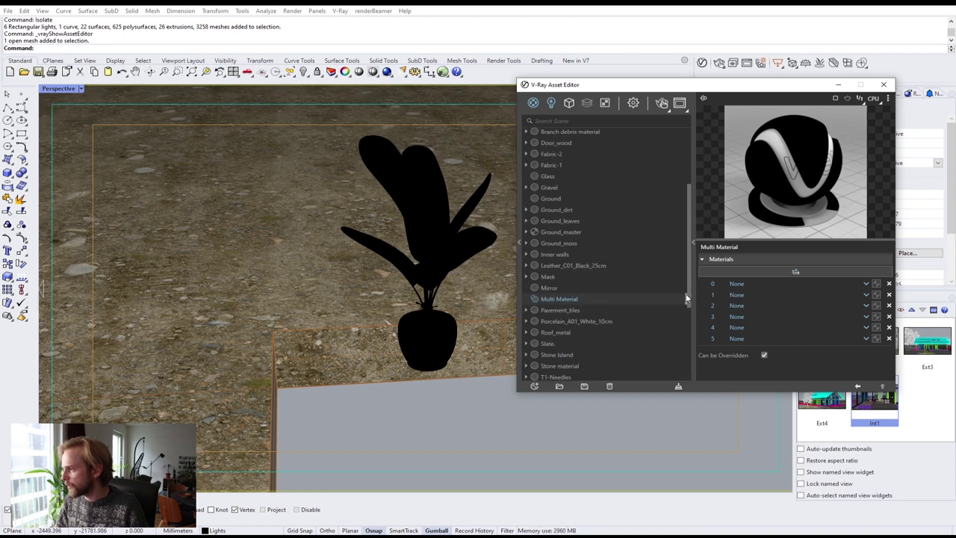
{"action": "left_click", "coordinate": [535, 386]}
{"action": "mouse_move", "coordinate": [560, 377]}
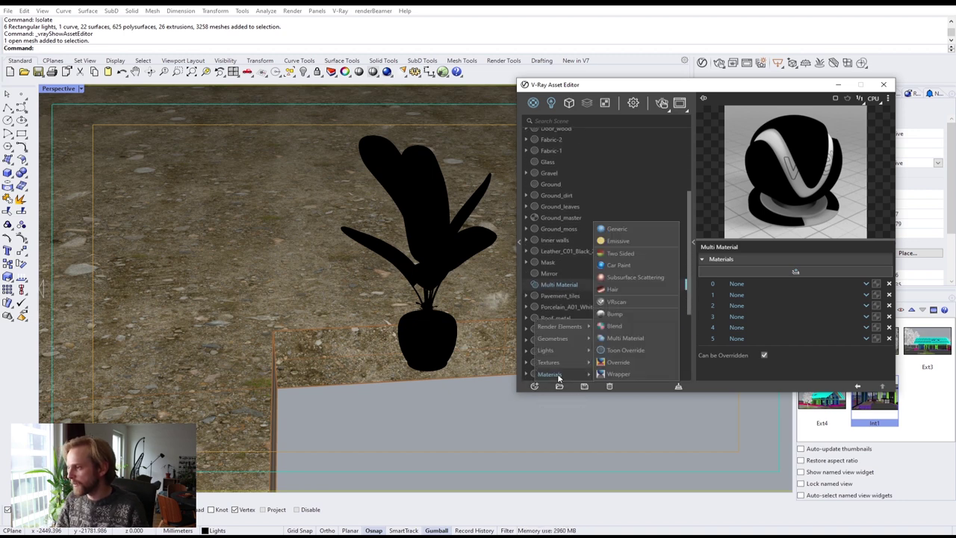
{"action": "left_click", "coordinate": [619, 231]}
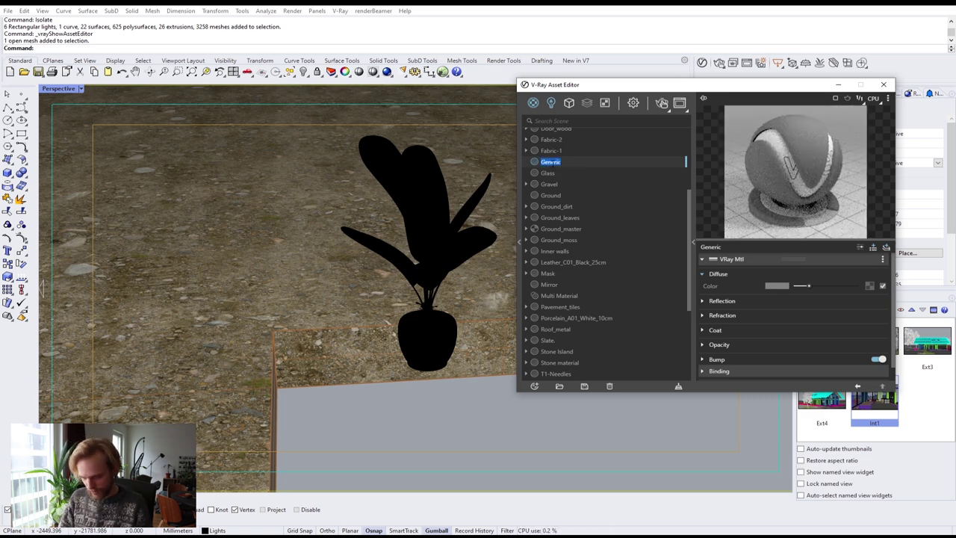
{"action": "type", "text": "Banana1"}
{"action": "key", "text": "Return"}
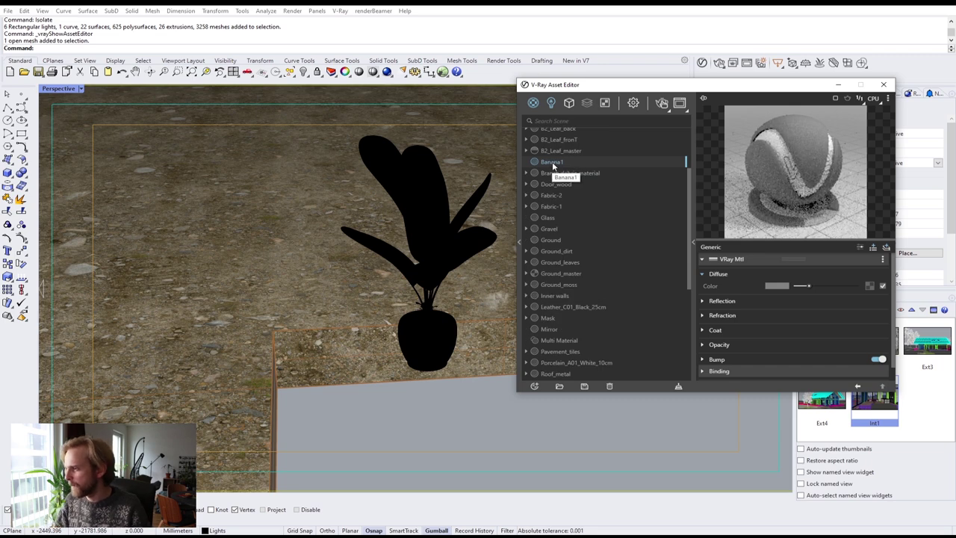
Duplicate the Banana1 material until it has five copies.
{"action": "right_click", "coordinate": [553, 166]}
{"action": "left_click", "coordinate": [562, 171]}
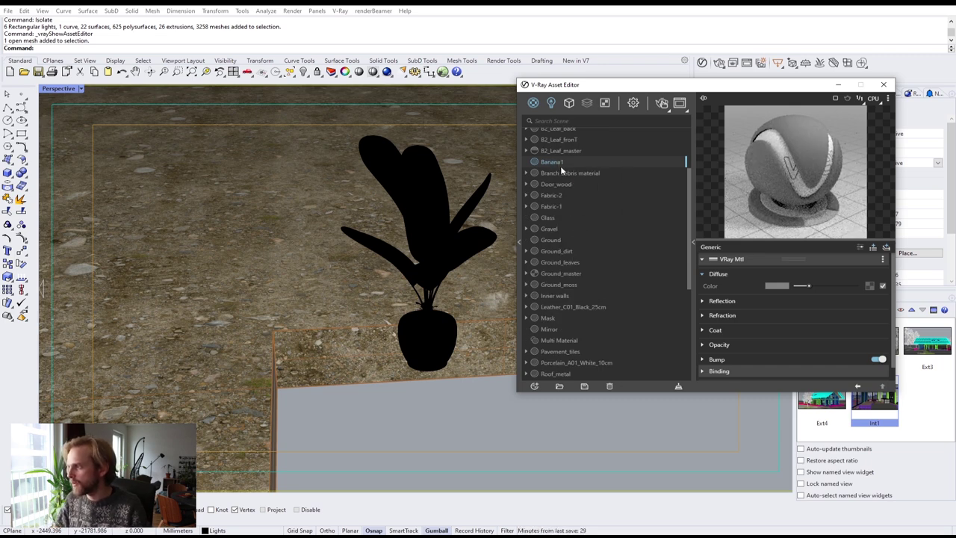
{"action": "left_click", "coordinate": [549, 175]}
{"action": "right_click", "coordinate": [551, 174]}
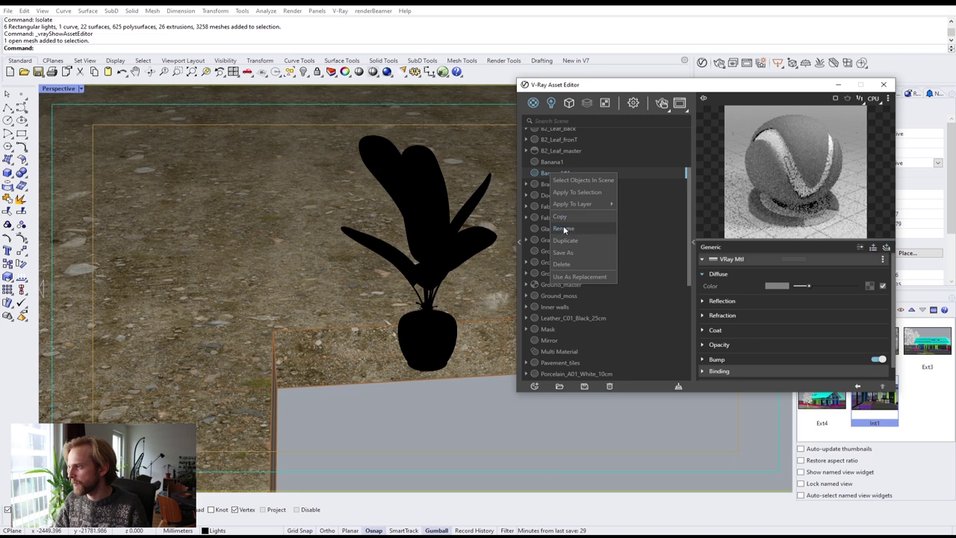
{"action": "left_click", "coordinate": [571, 241]}
{"action": "left_click", "coordinate": [549, 184]}
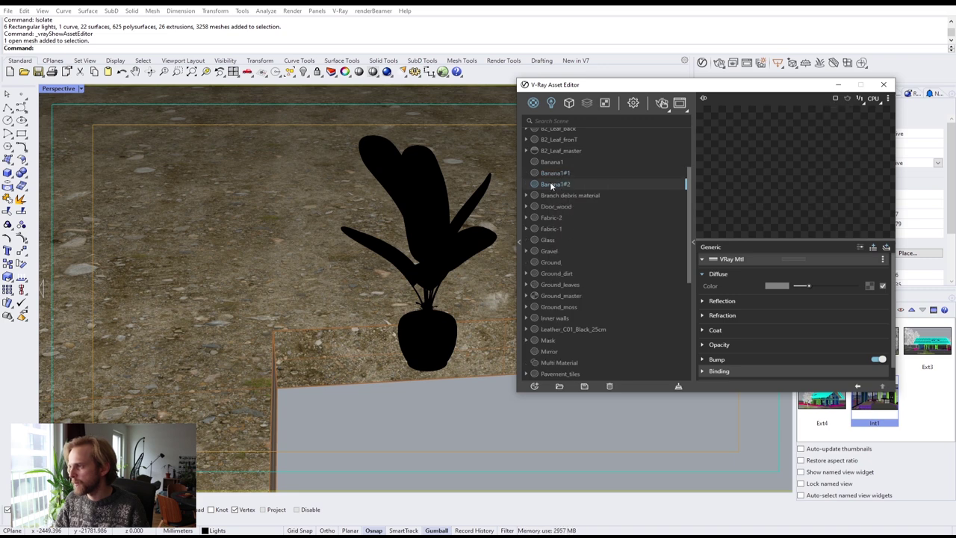
{"action": "right_click", "coordinate": [550, 182]}
{"action": "left_click", "coordinate": [572, 249]}
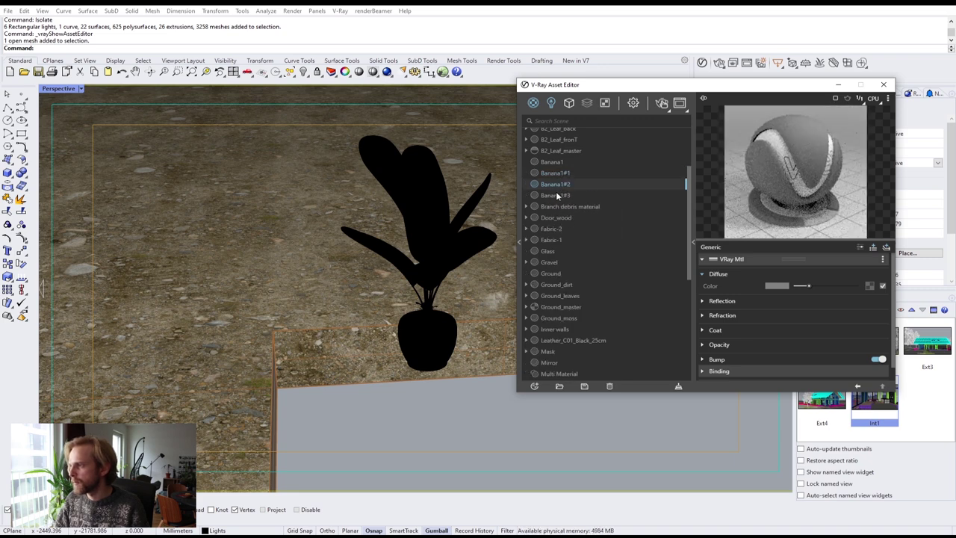
{"action": "left_click", "coordinate": [554, 195]}
{"action": "right_click", "coordinate": [555, 195]}
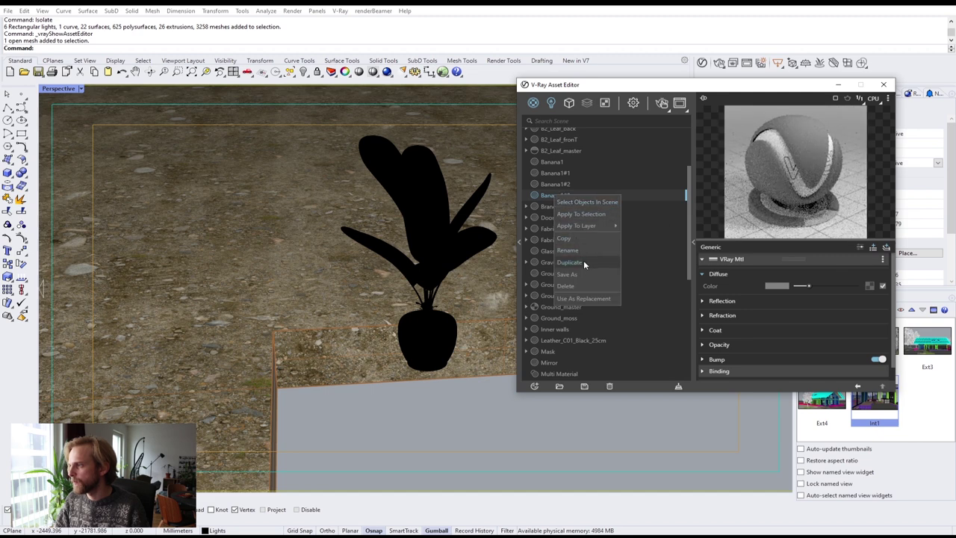
{"action": "left_click", "coordinate": [583, 260]}
{"action": "left_click", "coordinate": [548, 204]}
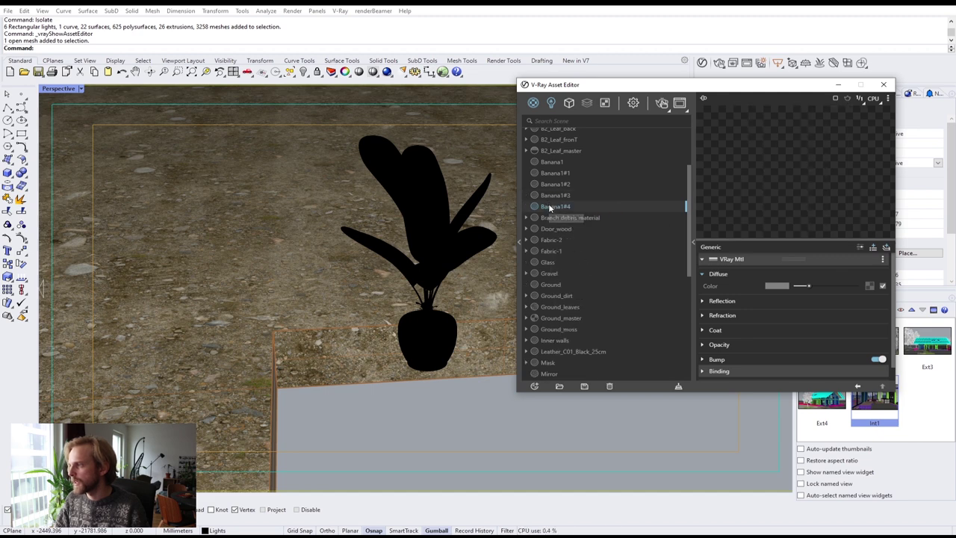
{"action": "right_click", "coordinate": [548, 204]}
{"action": "left_click", "coordinate": [577, 272]}
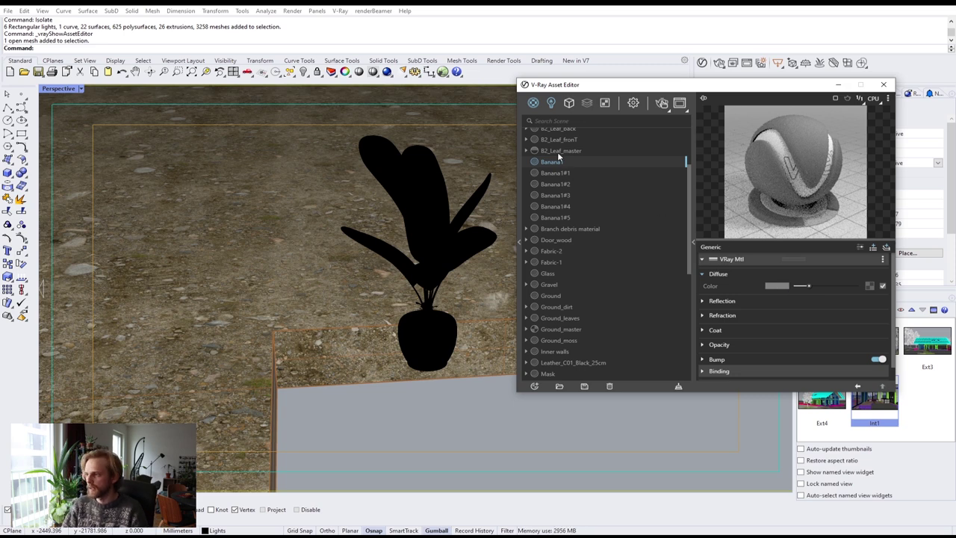
Set the diffuse color of Banana1 to pure red (R 1, G 0, B 0).
{"action": "left_click", "coordinate": [777, 285]}
{"action": "left_click_drag", "start_coordinate": [377, 230], "coordinate": [446, 197]}
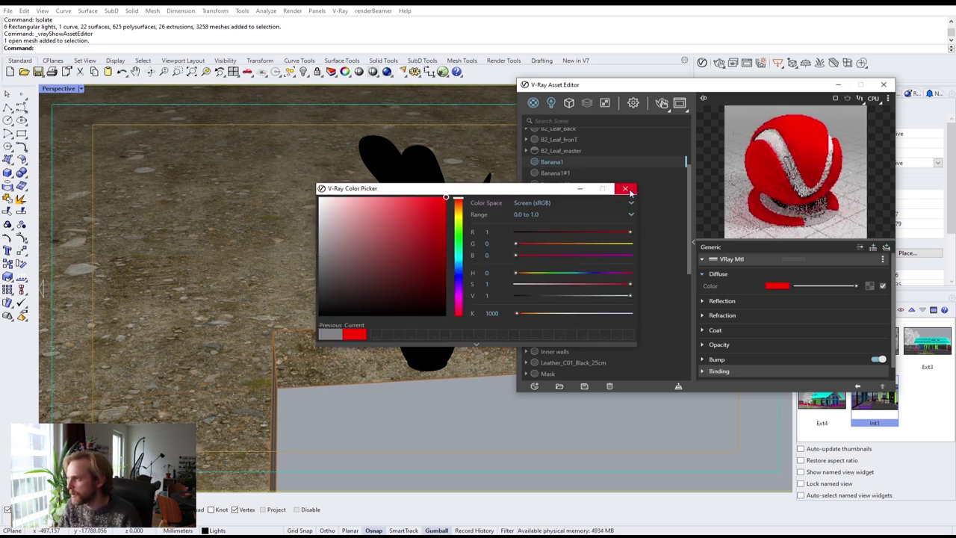
{"action": "left_click", "coordinate": [630, 192]}
Set the diffuse color of Banana1#1 to bright cyan.
{"action": "left_click", "coordinate": [553, 173]}
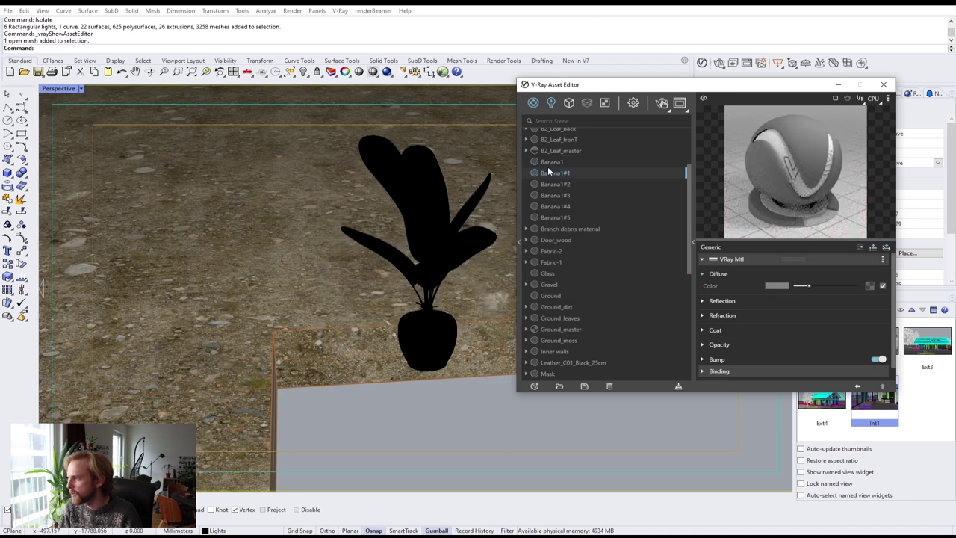
{"action": "left_click", "coordinate": [777, 286]}
{"action": "left_click", "coordinate": [432, 221]}
{"action": "left_click", "coordinate": [431, 227]}
{"action": "left_click_drag", "start_coordinate": [459, 266], "coordinate": [460, 258]}
{"action": "left_click", "coordinate": [420, 223]}
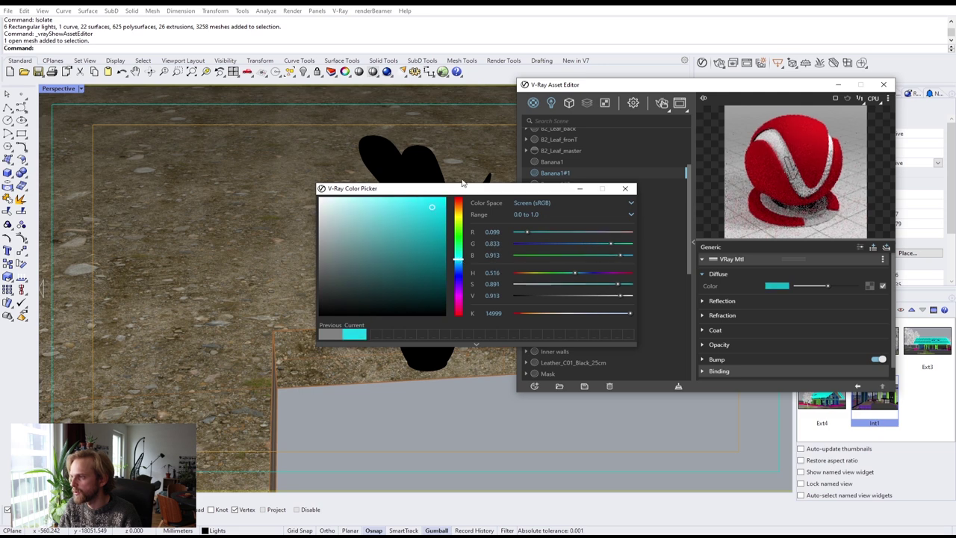
{"action": "left_click", "coordinate": [626, 189]}
Set the diffuse color of Banana1#2 to a fully saturated bright green.
{"action": "left_click", "coordinate": [557, 184]}
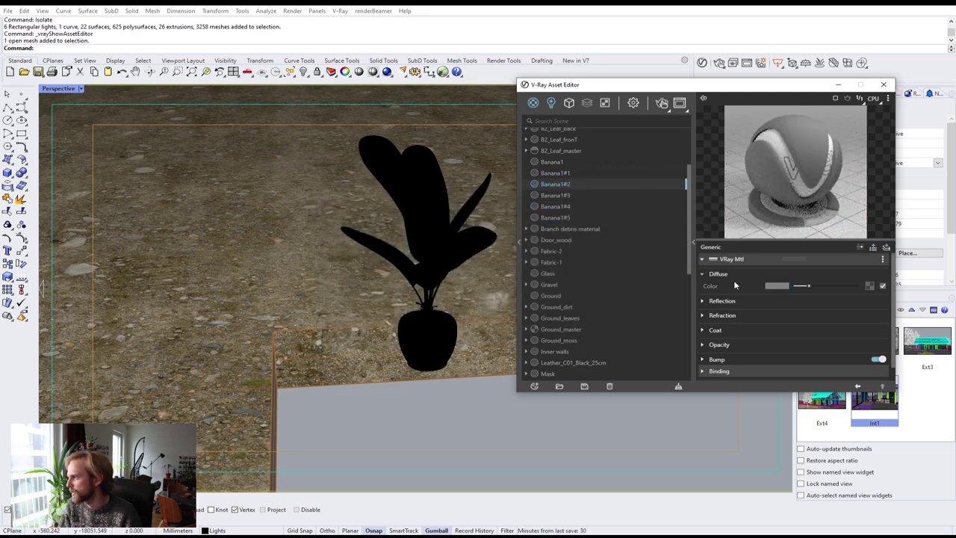
{"action": "left_click", "coordinate": [777, 286]}
{"action": "left_click_drag", "start_coordinate": [458, 240], "coordinate": [458, 232]}
{"action": "left_click_drag", "start_coordinate": [405, 220], "coordinate": [446, 197]}
{"action": "left_click", "coordinate": [626, 189]}
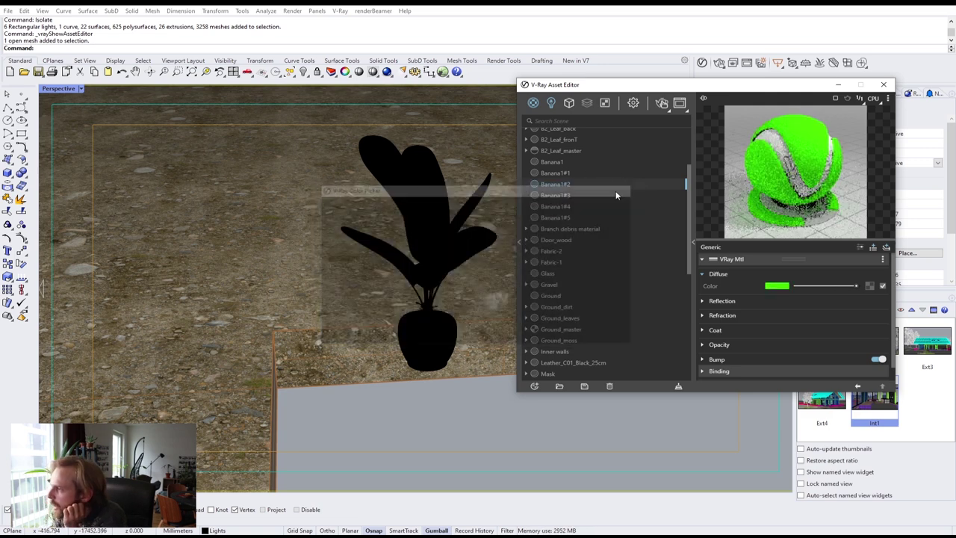
Set the diffuse color of Banana1#3 to magenta, about R 0.974, G 0, B 1.
{"action": "left_click", "coordinate": [553, 195]}
{"action": "left_click", "coordinate": [777, 286]}
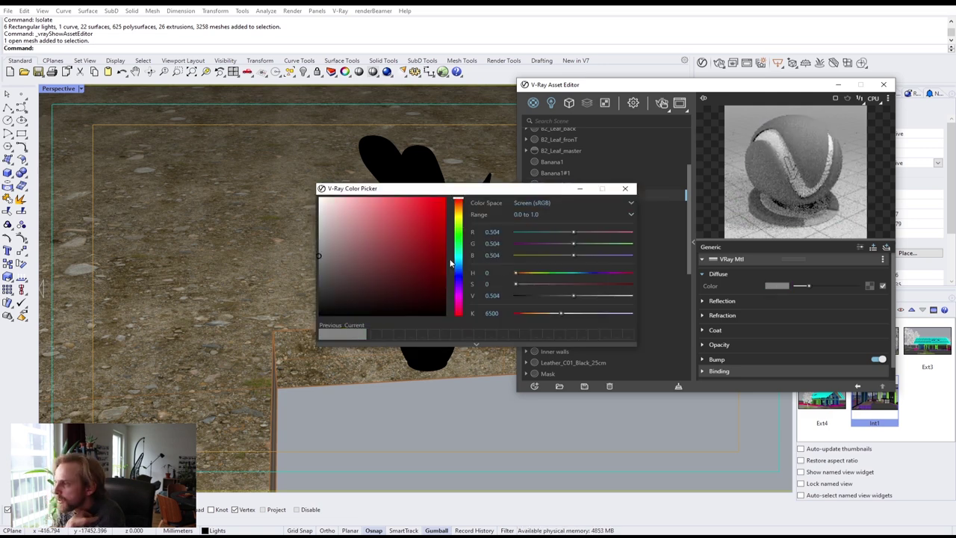
{"action": "left_click", "coordinate": [459, 300]}
{"action": "left_click", "coordinate": [445, 200]}
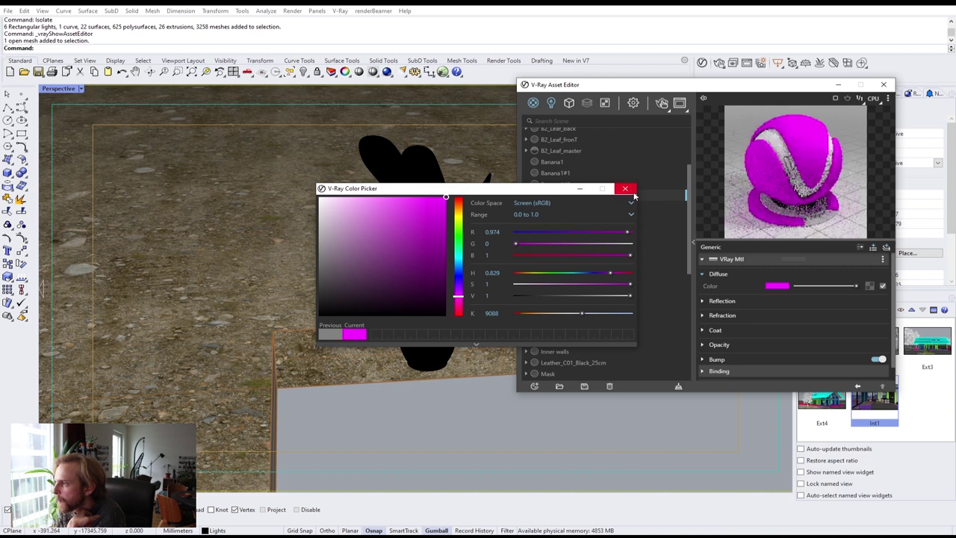
{"action": "left_click", "coordinate": [625, 188]}
Set the diffuse color of Banana1#4 to yellow, about R 1, G 0.942, B 0.
{"action": "left_click", "coordinate": [575, 206]}
{"action": "left_click", "coordinate": [777, 286]}
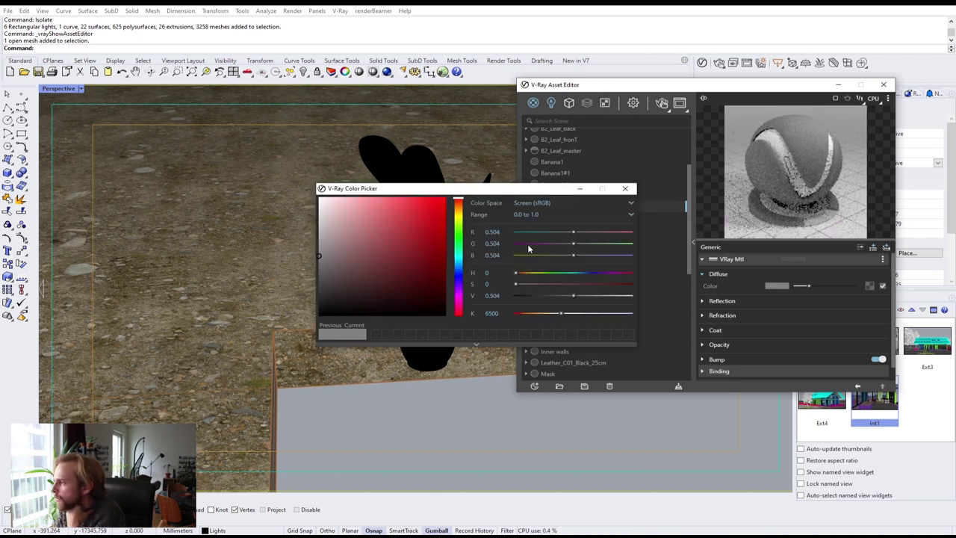
{"action": "left_click", "coordinate": [459, 295]}
{"action": "left_click", "coordinate": [458, 273]}
{"action": "left_click_drag", "start_coordinate": [461, 254], "coordinate": [461, 217]}
{"action": "left_click", "coordinate": [445, 200]}
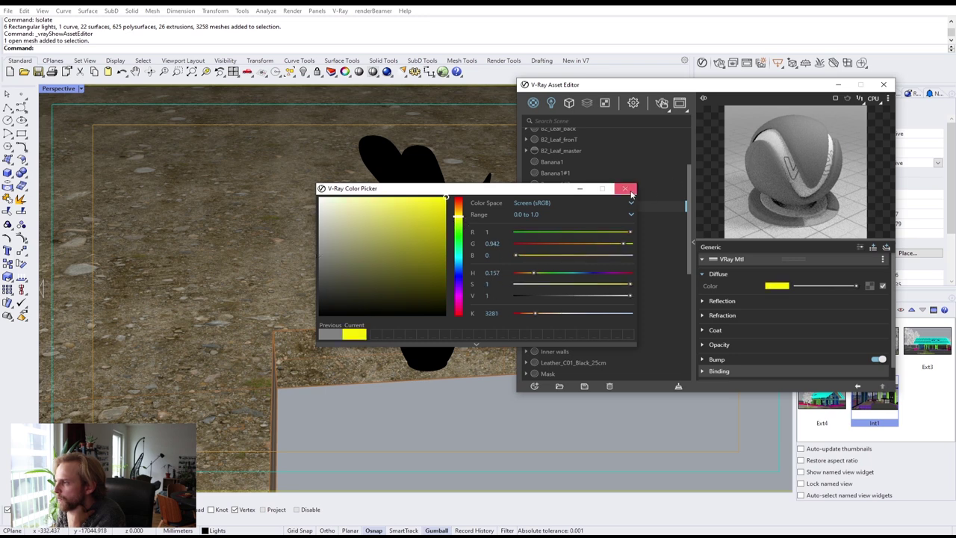
{"action": "left_click", "coordinate": [626, 188]}
Set the diffuse color of Banana1#5 to black.
{"action": "left_click", "coordinate": [562, 216]}
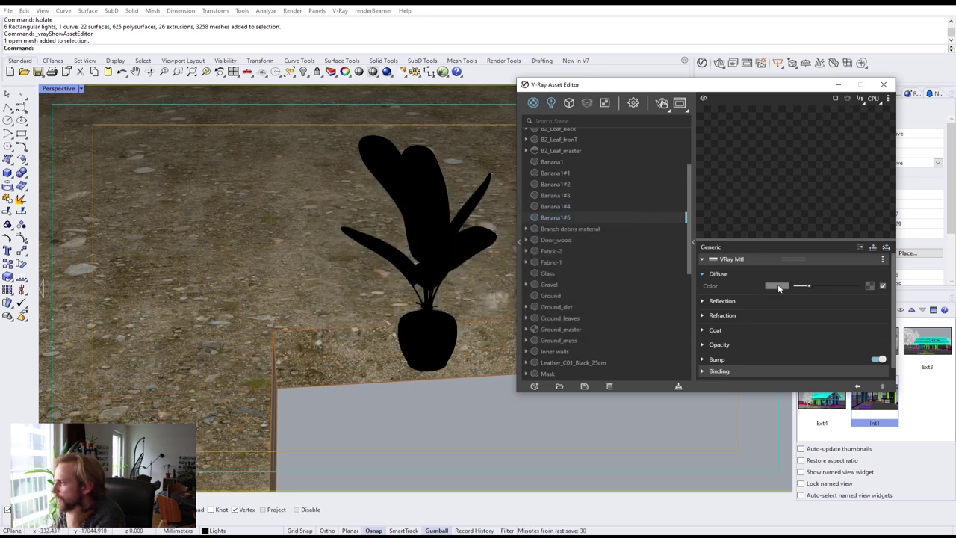
{"action": "left_click", "coordinate": [778, 286]}
{"action": "left_click_drag", "start_coordinate": [431, 241], "coordinate": [470, 342]}
{"action": "left_click", "coordinate": [625, 188]}
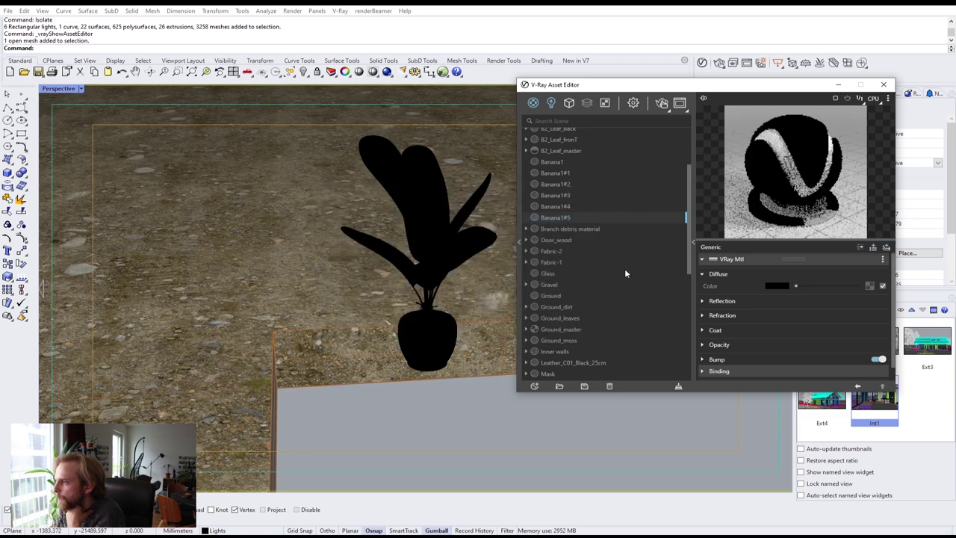
Rename the Multi Material as Banana_master.
{"action": "scroll", "coordinate": [600, 266], "scroll_direction": "down", "scroll_amount": 5}
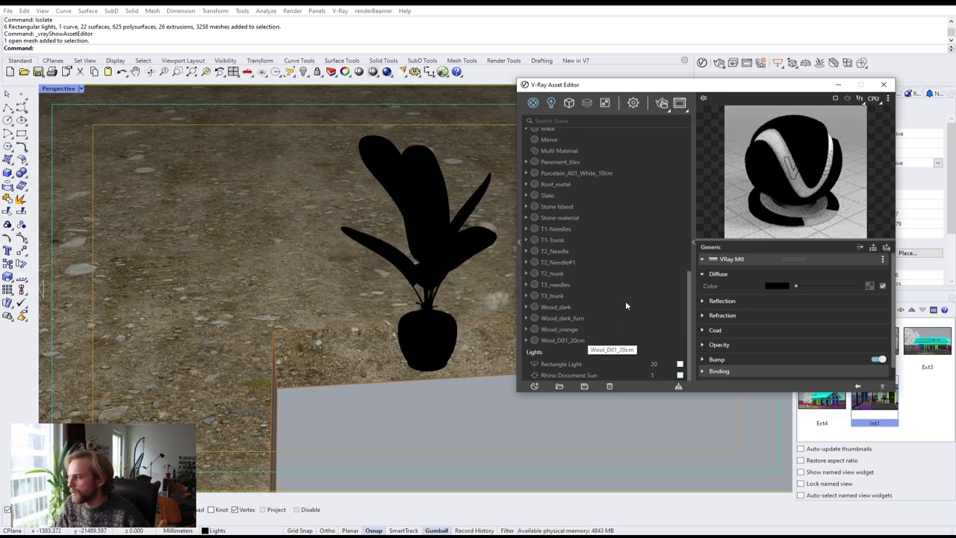
{"action": "scroll", "coordinate": [564, 258], "scroll_direction": "up", "scroll_amount": 3}
{"action": "scroll", "coordinate": [558, 266], "scroll_direction": "up", "scroll_amount": 1}
{"action": "left_click", "coordinate": [561, 290]}
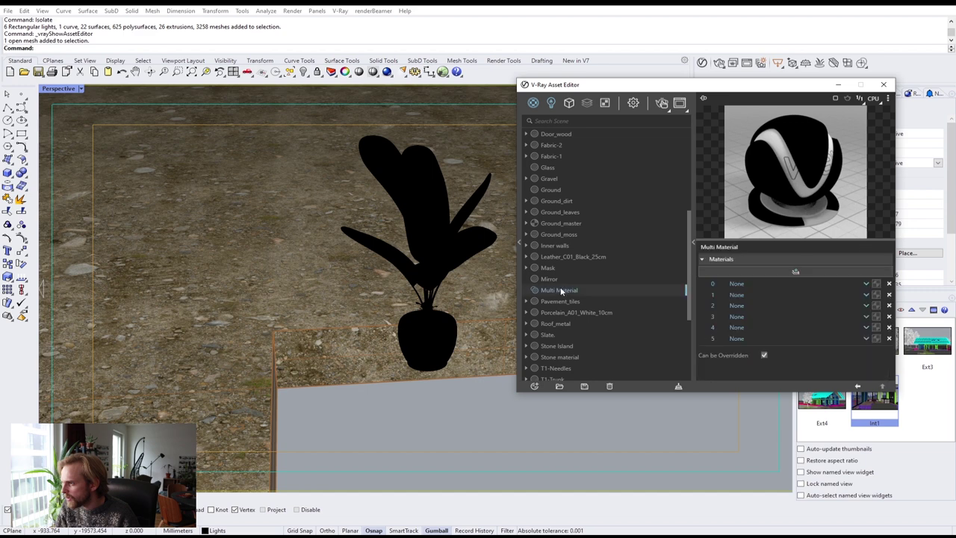
{"action": "double_click", "coordinate": [614, 291]}
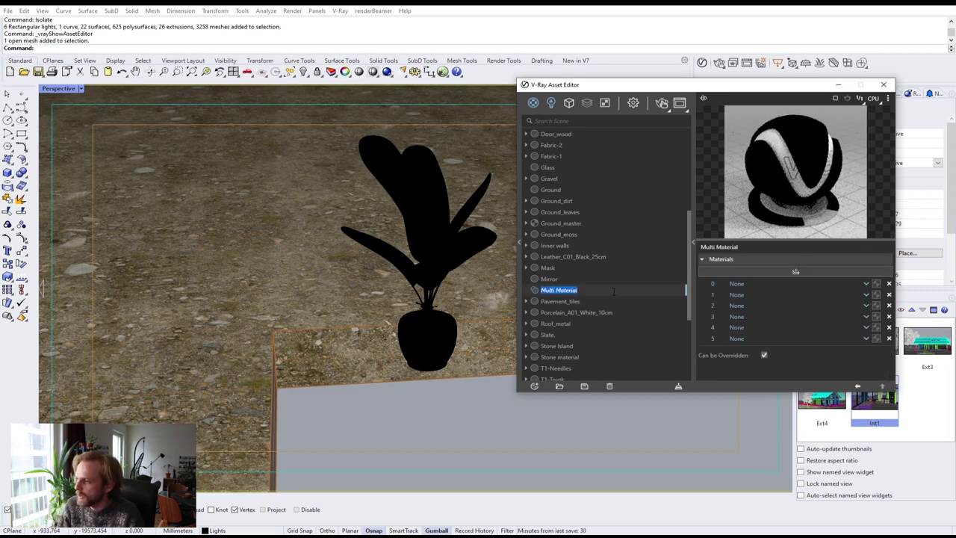
{"action": "type", "text": "Banan"}
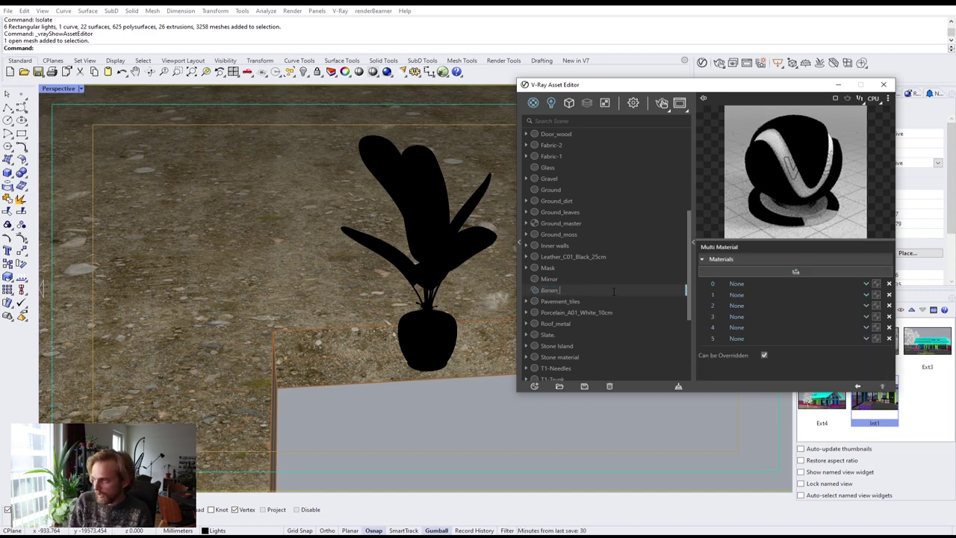
{"action": "type", "text": "a_master"}
{"action": "key", "text": "Return"}
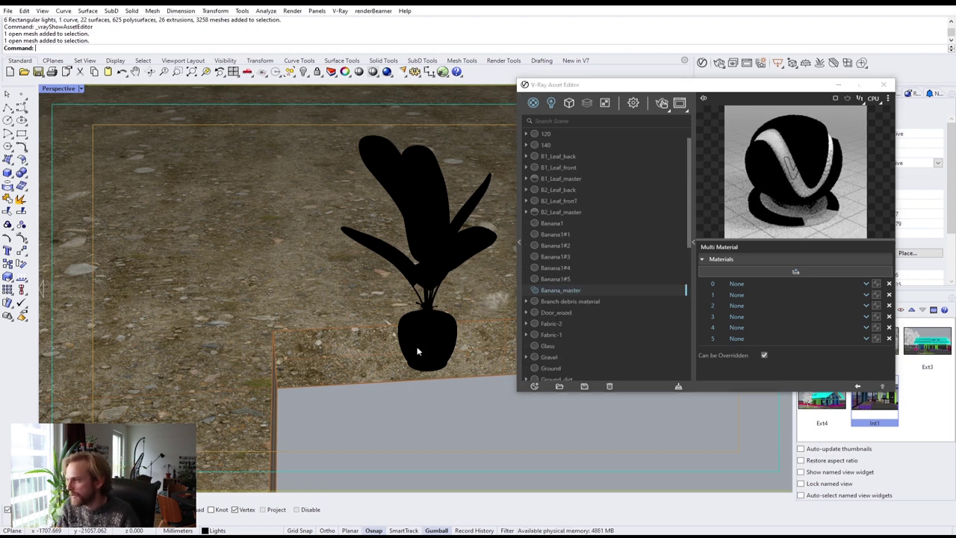
Select the banana plant mesh and apply the Banana_master material to it.
{"action": "left_click", "coordinate": [417, 352]}
{"action": "right_click", "coordinate": [573, 286]}
{"action": "left_click", "coordinate": [591, 202]}
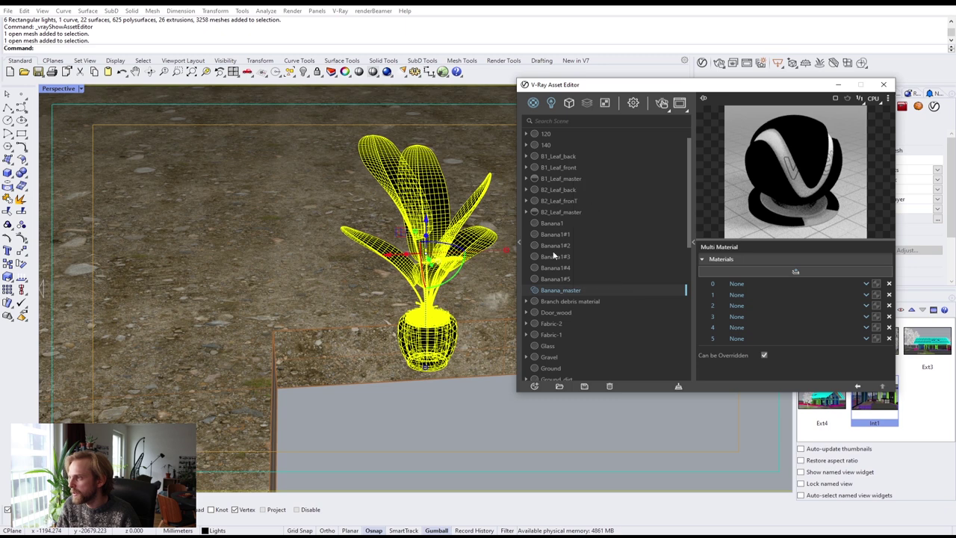
Try Banana1#1 in slot 0 of Banana_master, and replace it with the red Banana1 material.
{"action": "left_click", "coordinate": [784, 284]}
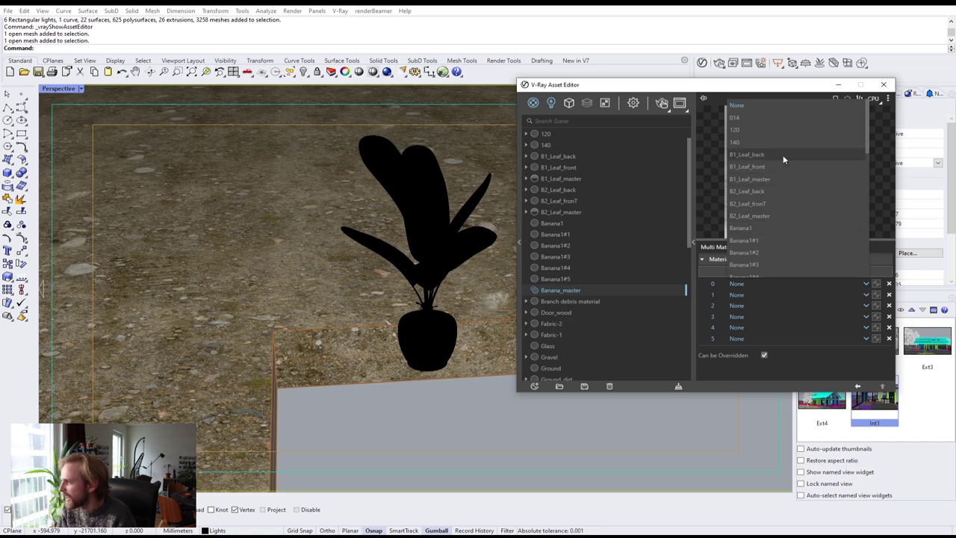
{"action": "left_click", "coordinate": [765, 238]}
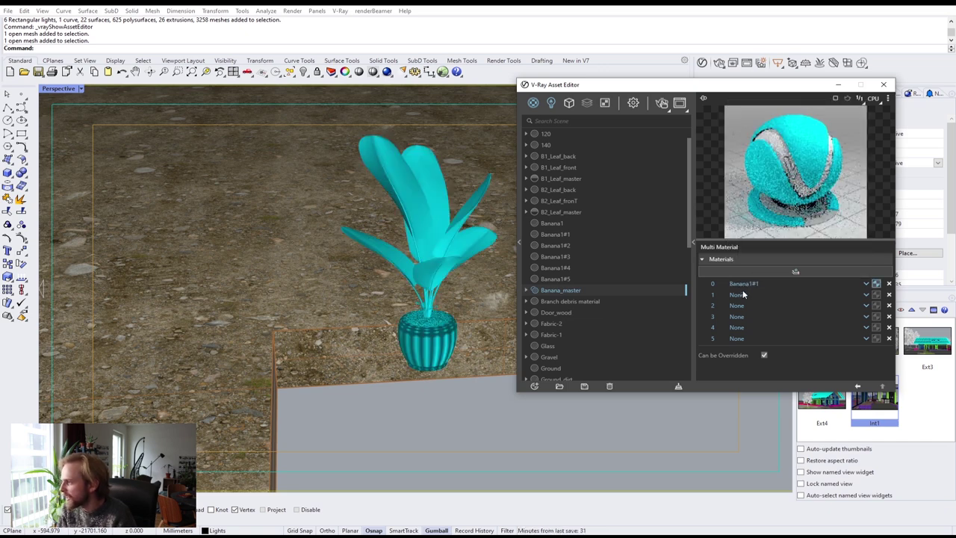
{"action": "left_click", "coordinate": [785, 284]}
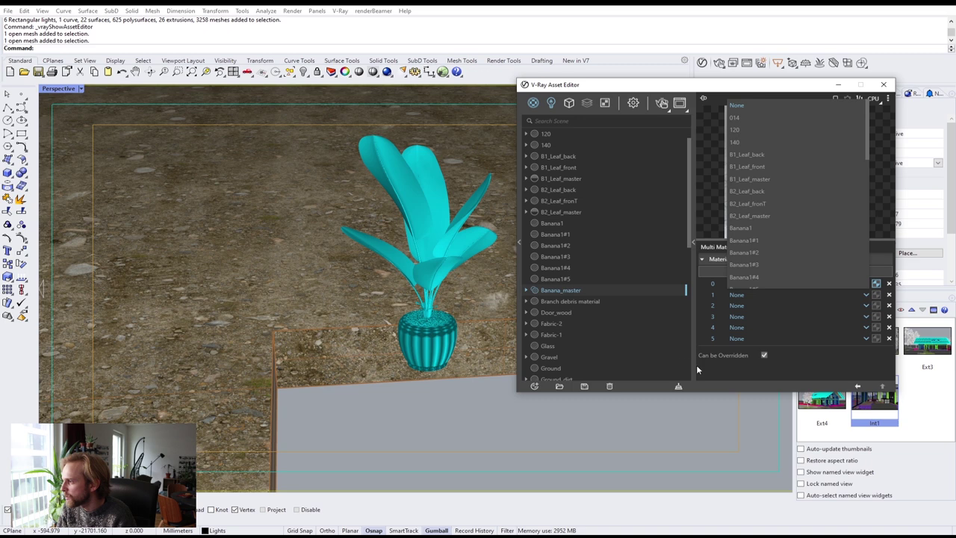
{"action": "left_click", "coordinate": [761, 240]}
{"action": "left_click", "coordinate": [750, 286]}
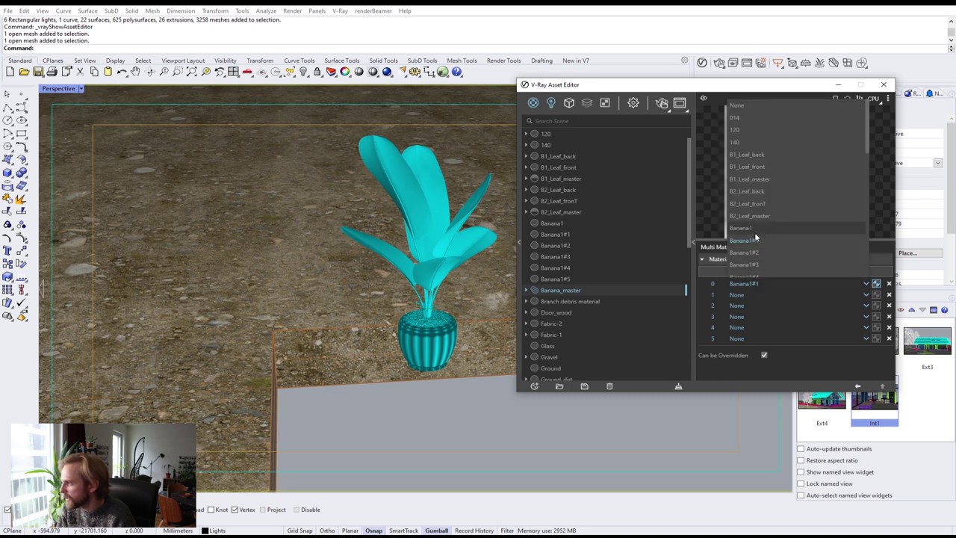
{"action": "left_click", "coordinate": [755, 229]}
Assign Banana1#2, Banana1#3, Banana1#4 and Banana1#5 to slots 1 to 4 of Banana_master in that order.
{"action": "left_click", "coordinate": [745, 295]}
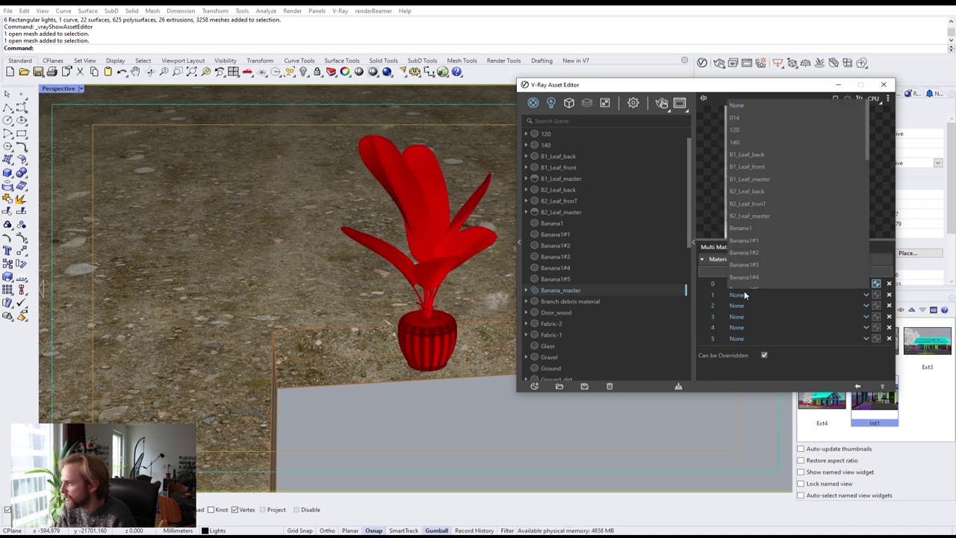
{"action": "left_click", "coordinate": [762, 253]}
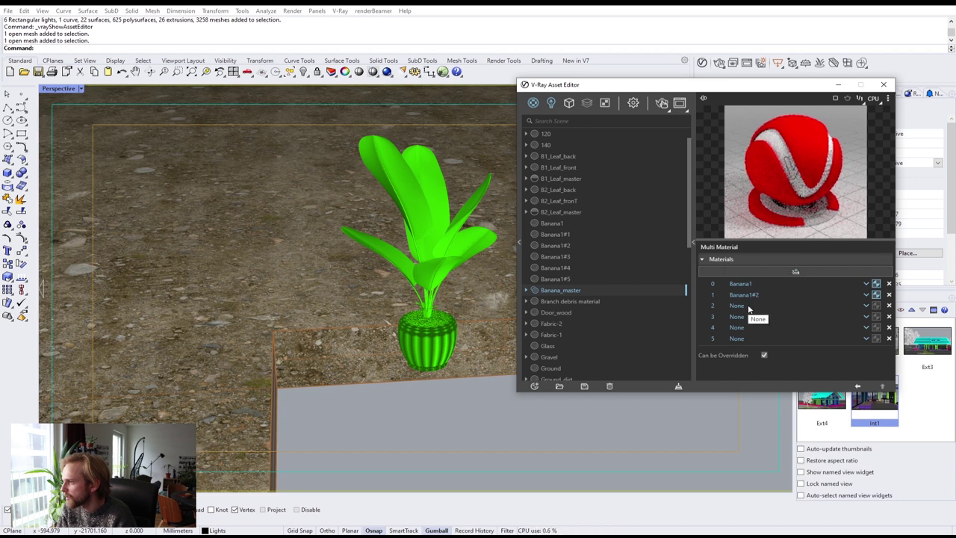
{"action": "left_click", "coordinate": [749, 307]}
{"action": "left_click", "coordinate": [758, 264]}
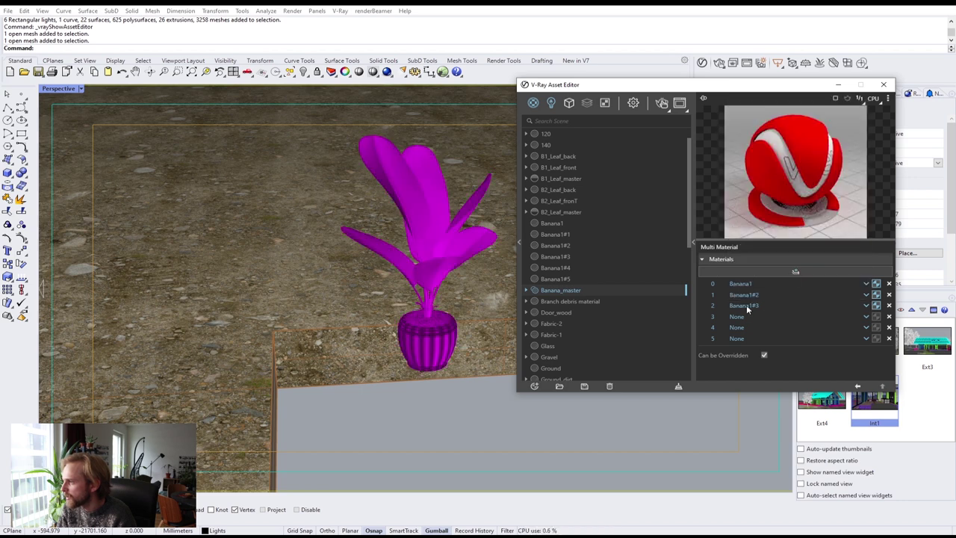
{"action": "left_click", "coordinate": [744, 316]}
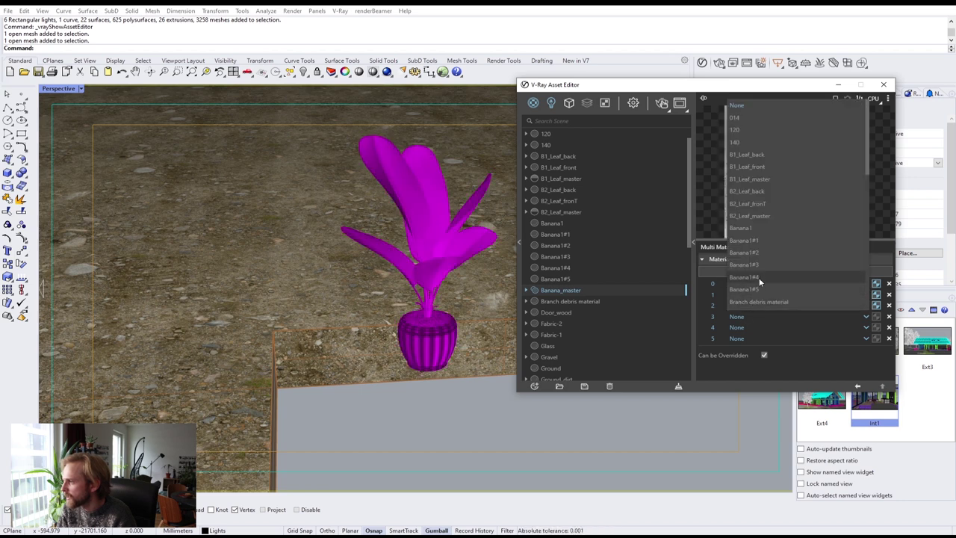
{"action": "left_click", "coordinate": [756, 277]}
{"action": "left_click", "coordinate": [745, 326]}
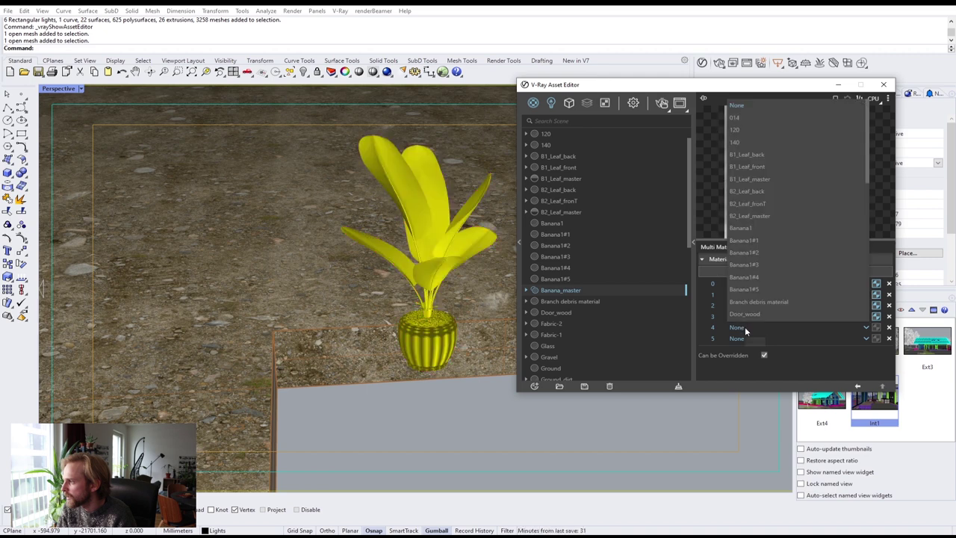
{"action": "left_click", "coordinate": [765, 291]}
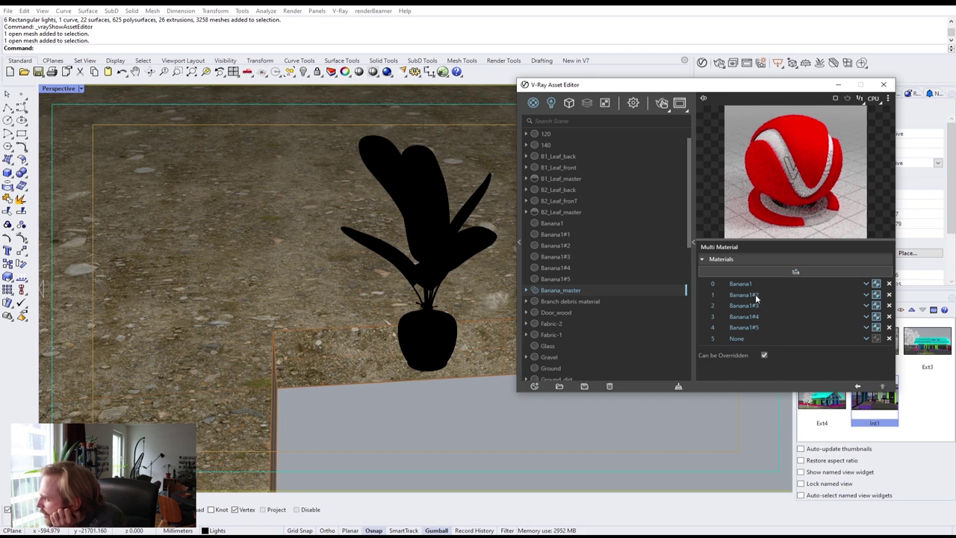
Assign Banana1#1 to Banana1#5 to slots 1 to 5 of Banana_master in order, and test-render the plant.
{"action": "left_click", "coordinate": [756, 294]}
{"action": "left_click", "coordinate": [781, 238]}
{"action": "left_click", "coordinate": [757, 297]}
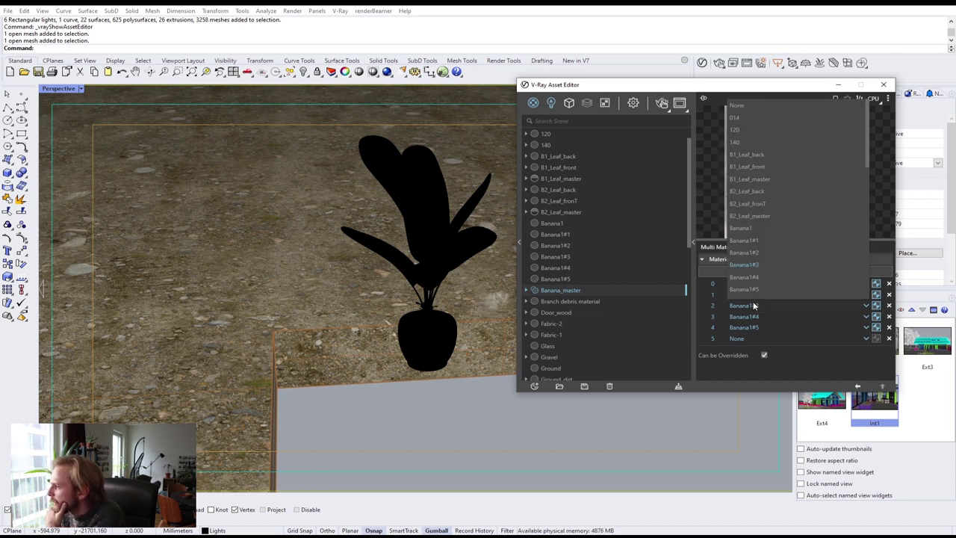
{"action": "left_click", "coordinate": [763, 260]}
{"action": "left_click", "coordinate": [753, 316]}
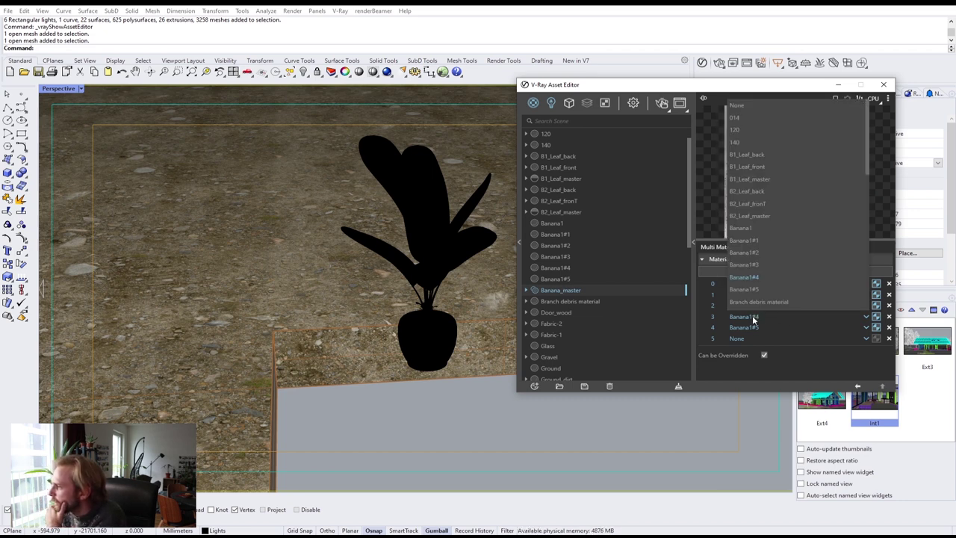
{"action": "left_click", "coordinate": [757, 284]}
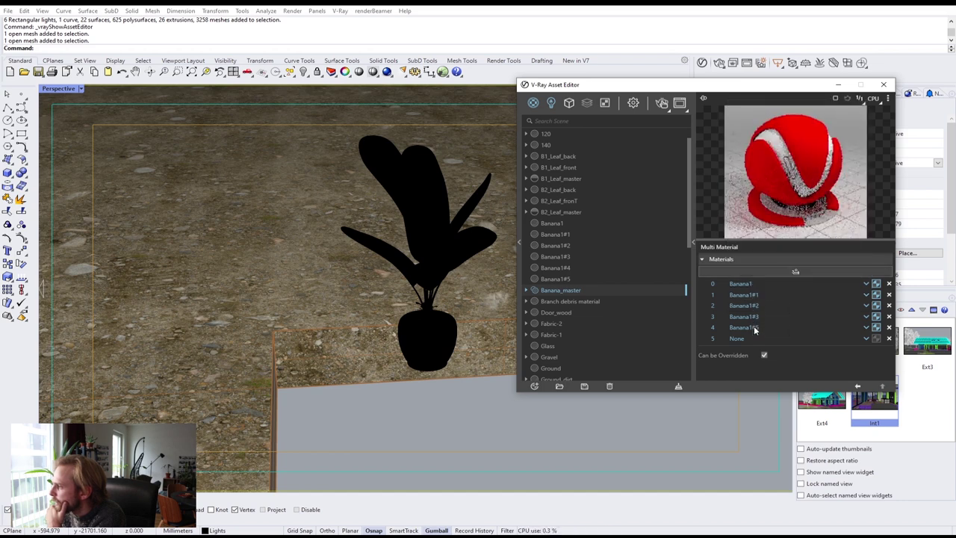
{"action": "left_click", "coordinate": [754, 326]}
{"action": "left_click", "coordinate": [765, 278]}
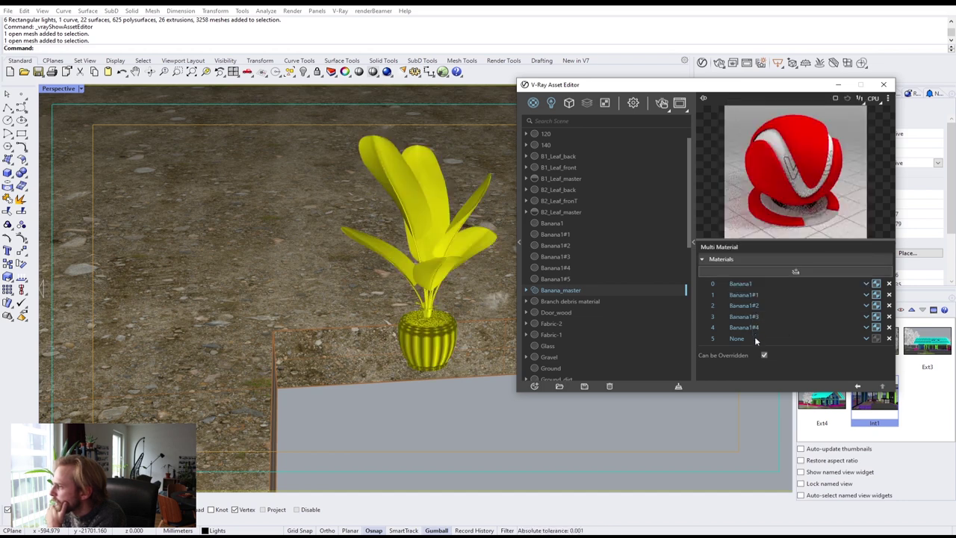
{"action": "left_click", "coordinate": [756, 340]}
{"action": "left_click", "coordinate": [765, 288]}
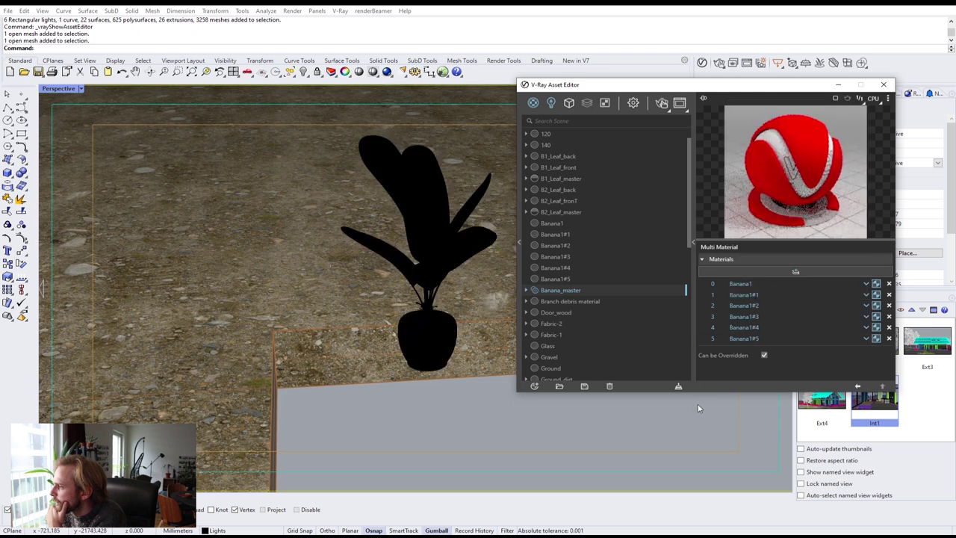
{"action": "left_click", "coordinate": [663, 104]}
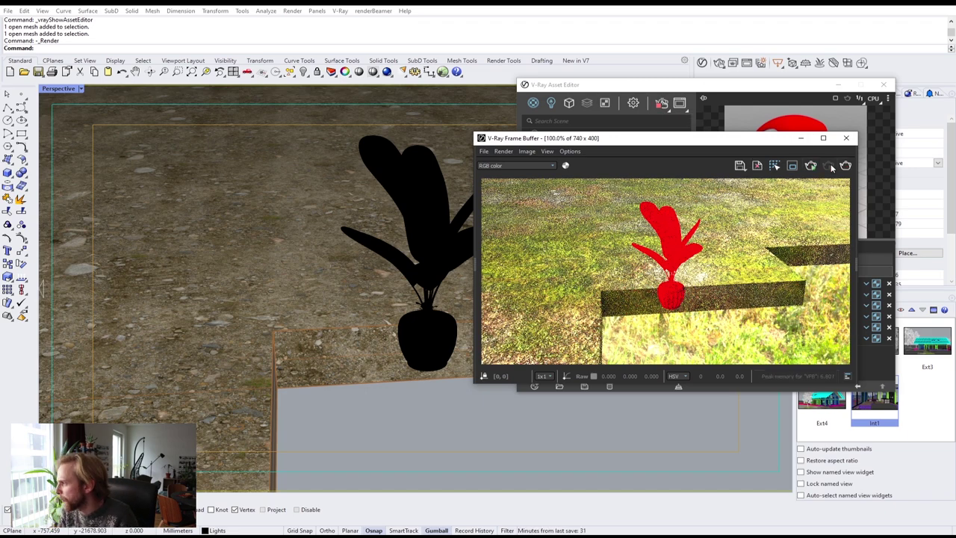
{"action": "left_click", "coordinate": [847, 138]}
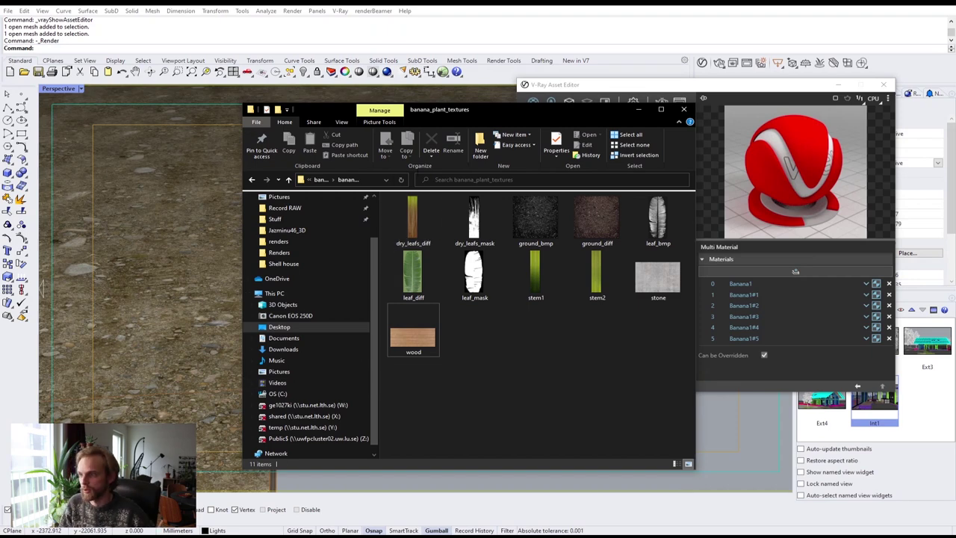
Open the banana_plant folder and check the file types of its two banana_plant 3D object files.
{"action": "left_click", "coordinate": [321, 179]}
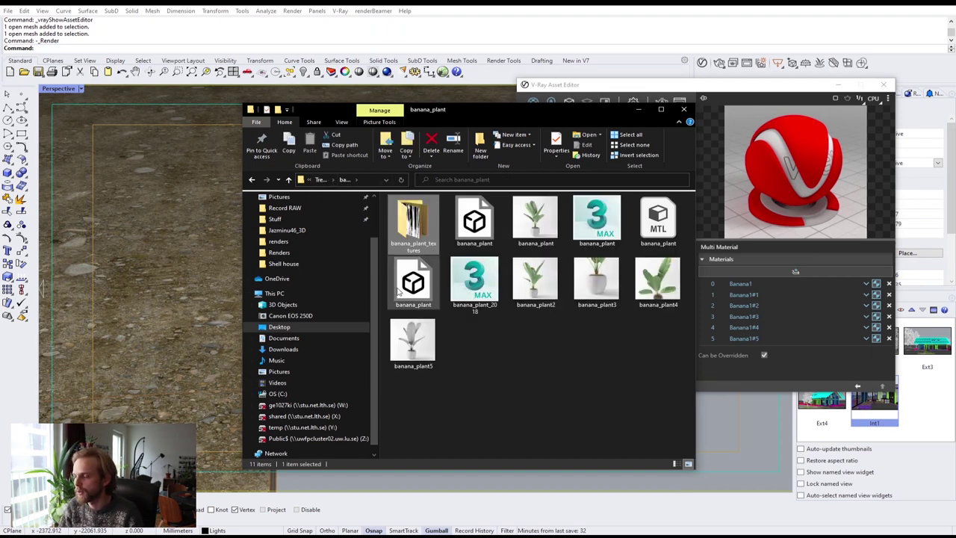
{"action": "left_click", "coordinate": [487, 363]}
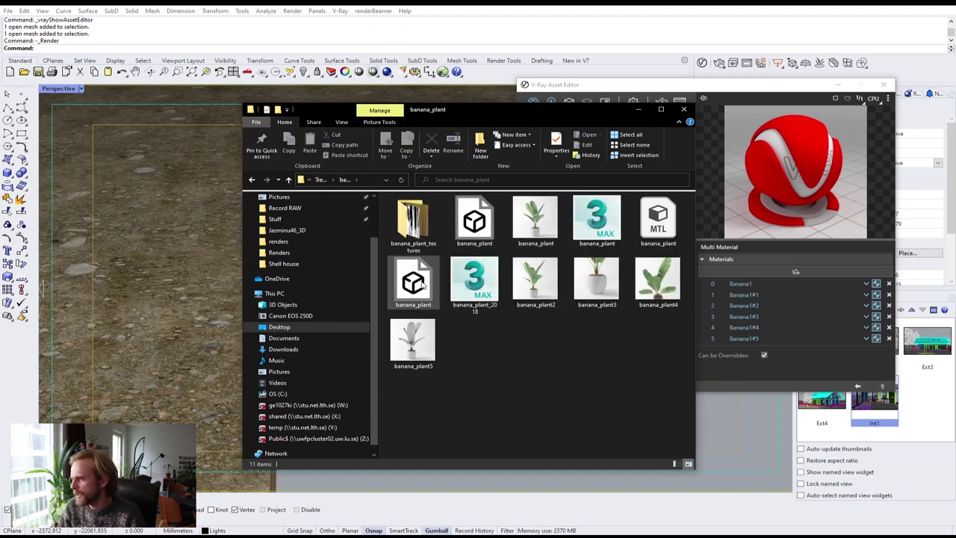
{"action": "left_click", "coordinate": [475, 220]}
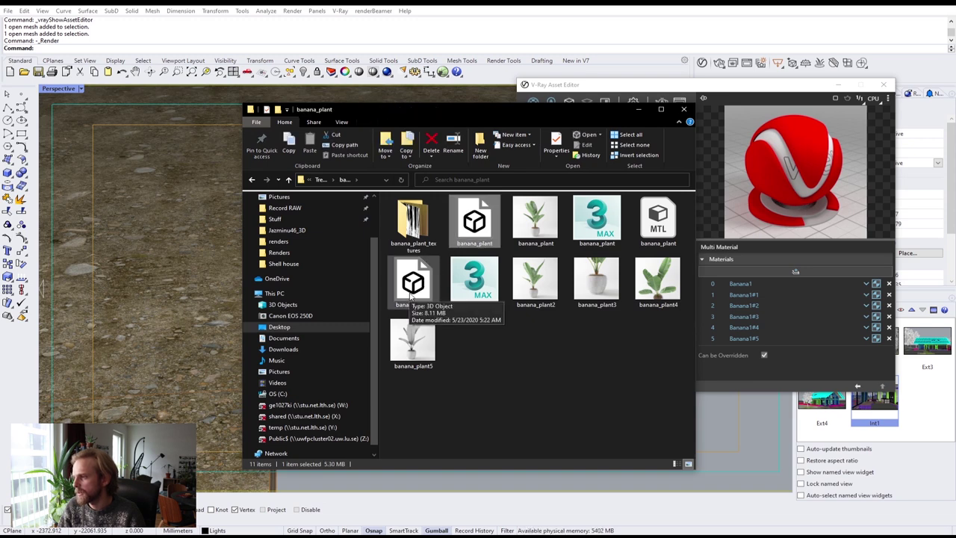
{"action": "left_click", "coordinate": [410, 296]}
{"action": "right_click", "coordinate": [410, 295]}
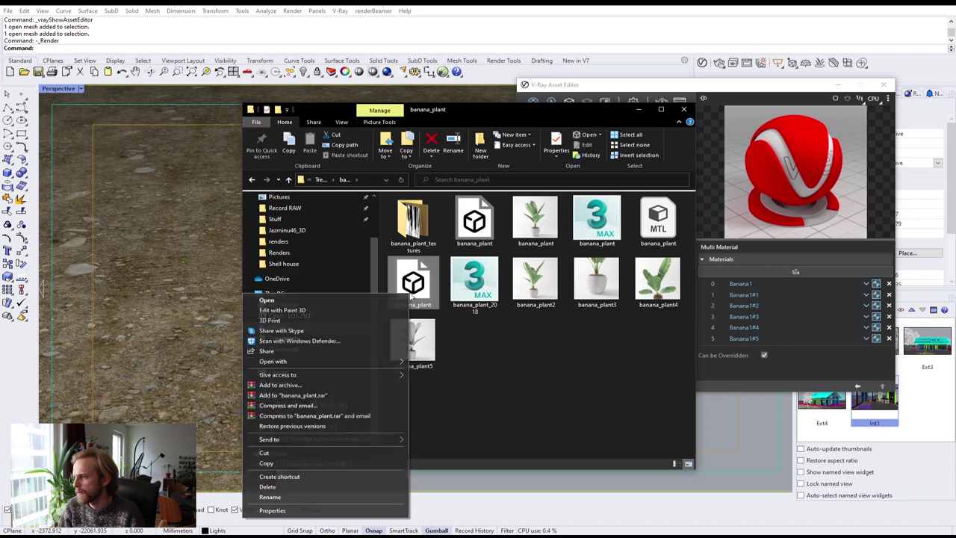
{"action": "left_click", "coordinate": [272, 510]}
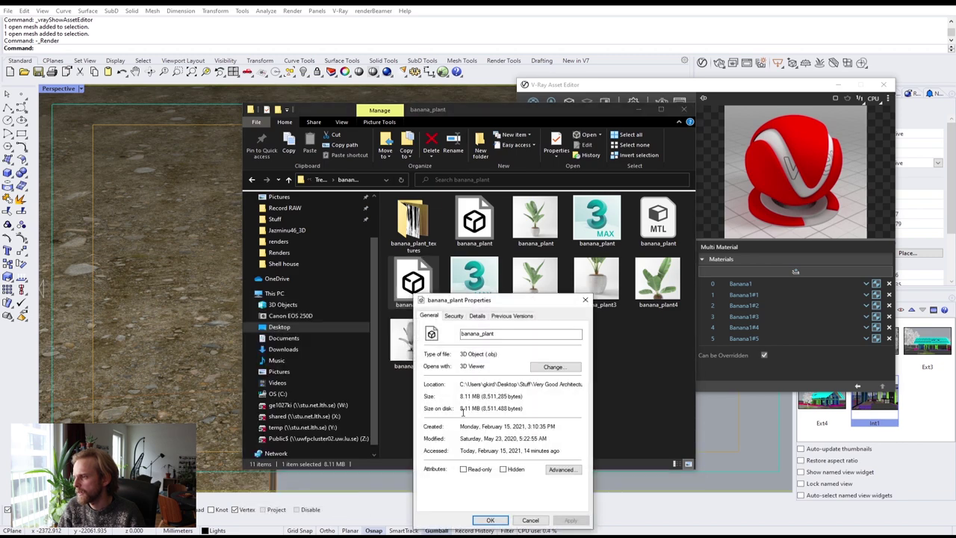
{"action": "left_click", "coordinate": [530, 521]}
{"action": "left_click", "coordinate": [475, 220]}
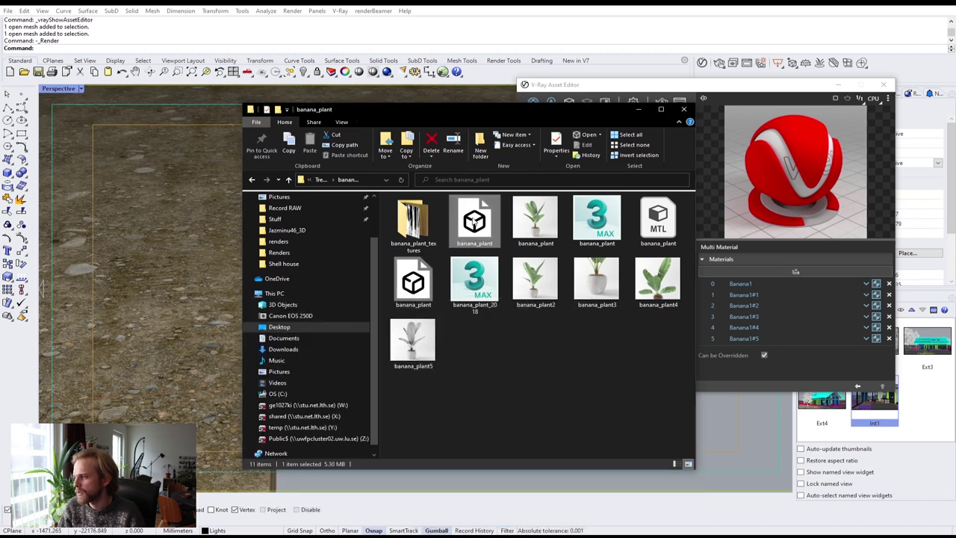
{"action": "right_click", "coordinate": [474, 222]}
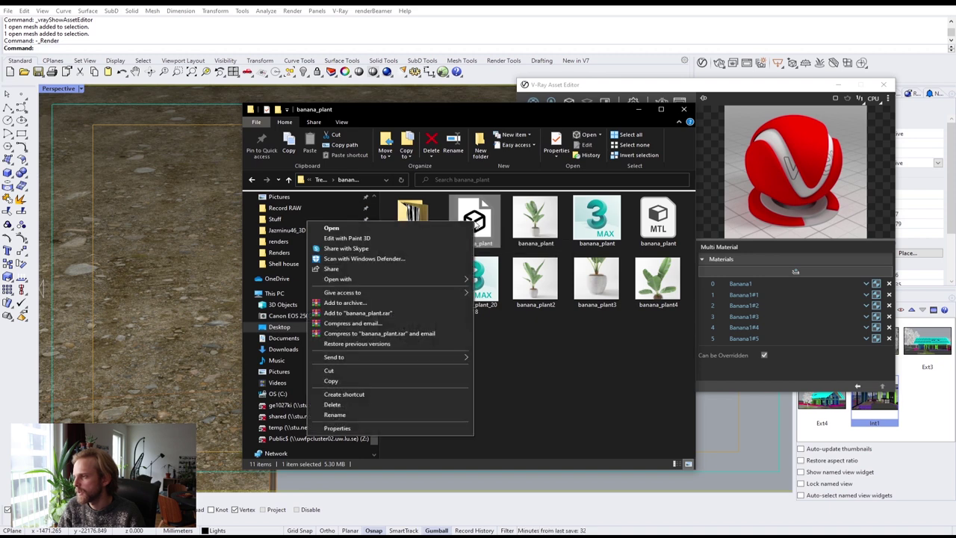
{"action": "left_click", "coordinate": [423, 429]}
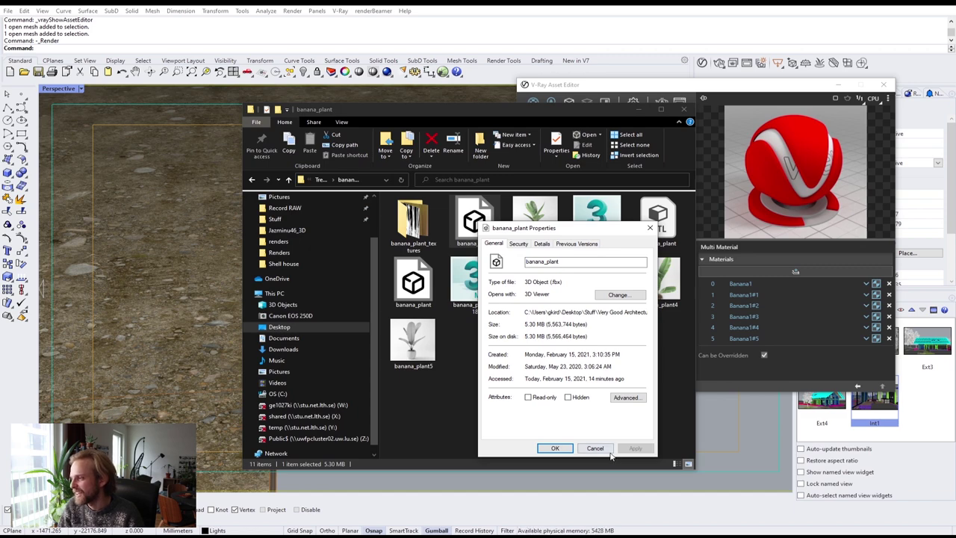
{"action": "left_click", "coordinate": [596, 449]}
Import banana_plant.obj into the scene, reposition the imported plant near the terrain cutout and zoom to it.
{"action": "left_click_drag", "start_coordinate": [404, 294], "coordinate": [152, 288]}
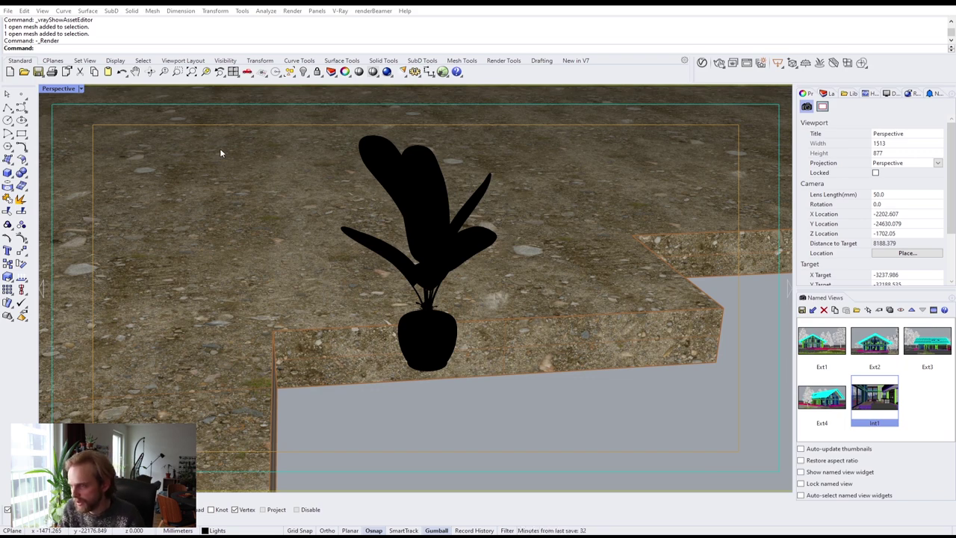
{"action": "left_click", "coordinate": [455, 292]}
{"action": "left_click", "coordinate": [301, 309]}
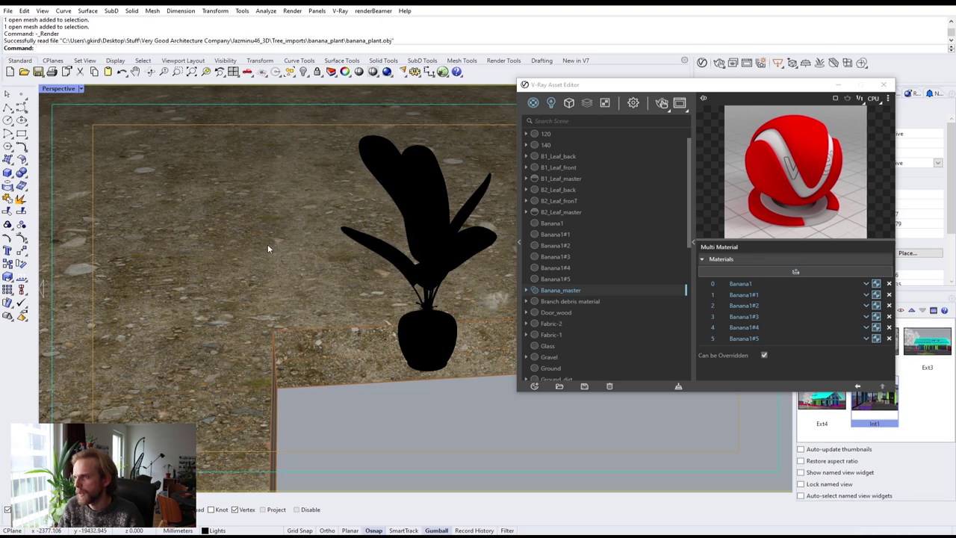
{"action": "scroll", "coordinate": [269, 248], "scroll_direction": "down", "scroll_amount": 5}
{"action": "scroll", "coordinate": [267, 245], "scroll_direction": "down", "scroll_amount": 6}
{"action": "right_click_drag", "start_coordinate": [268, 244], "coordinate": [212, 274], "text": "shift"}
{"action": "scroll", "coordinate": [184, 257], "scroll_direction": "down", "scroll_amount": 4}
{"action": "left_click_drag", "start_coordinate": [99, 289], "coordinate": [325, 226]}
{"action": "left_click_drag", "start_coordinate": [321, 151], "coordinate": [321, 216]}
{"action": "scroll", "coordinate": [317, 220], "scroll_direction": "up", "scroll_amount": 3}
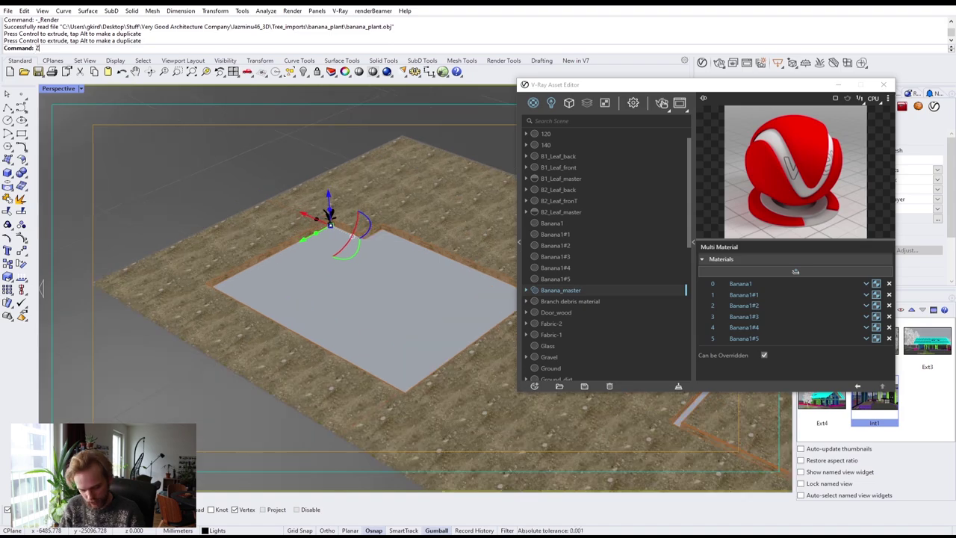
{"action": "type", "text": "S"}
{"action": "key", "text": "Return"}
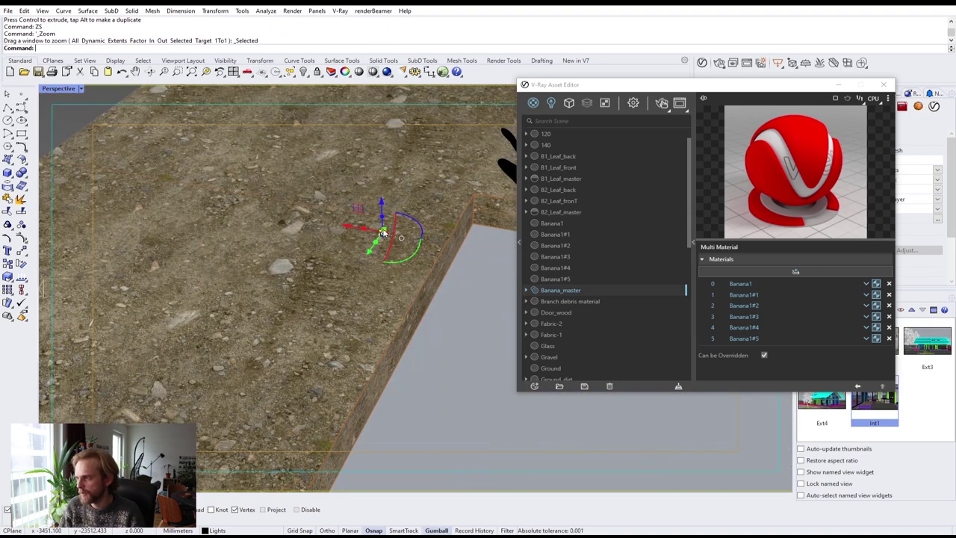
Move the imported plant onto the ground beside the original banana plant.
{"action": "right_click_drag", "start_coordinate": [408, 224], "coordinate": [378, 269], "text": "shift"}
{"action": "left_click_drag", "start_coordinate": [336, 271], "coordinate": [356, 165]}
{"action": "left_click_drag", "start_coordinate": [298, 198], "coordinate": [413, 211]}
{"action": "left_click", "coordinate": [446, 284]}
{"action": "right_click_drag", "start_coordinate": [446, 284], "coordinate": [433, 275]}
{"action": "left_click_drag", "start_coordinate": [423, 318], "coordinate": [368, 262]}
{"action": "right_click_drag", "start_coordinate": [368, 261], "coordinate": [464, 315]}
{"action": "left_click_drag", "start_coordinate": [467, 324], "coordinate": [357, 147]}
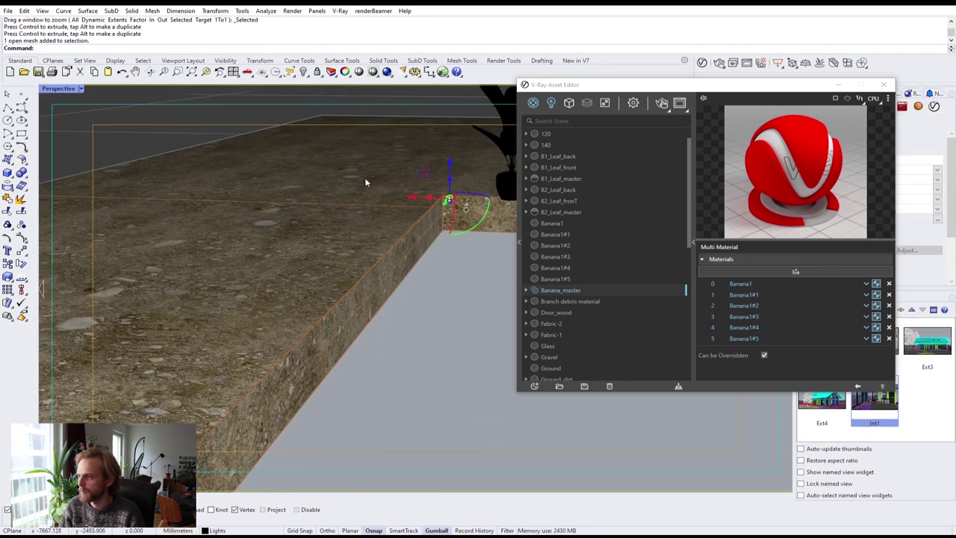
{"action": "right_click_drag", "start_coordinate": [382, 177], "coordinate": [378, 234]}
{"action": "left_click_drag", "start_coordinate": [401, 255], "coordinate": [357, 307]}
{"action": "left_click_drag", "start_coordinate": [368, 254], "coordinate": [366, 199]}
{"action": "scroll", "coordinate": [359, 240], "scroll_direction": "up", "scroll_amount": 5}
{"action": "left_click_drag", "start_coordinate": [386, 232], "coordinate": [351, 260]}
{"action": "key", "text": "Escape"}
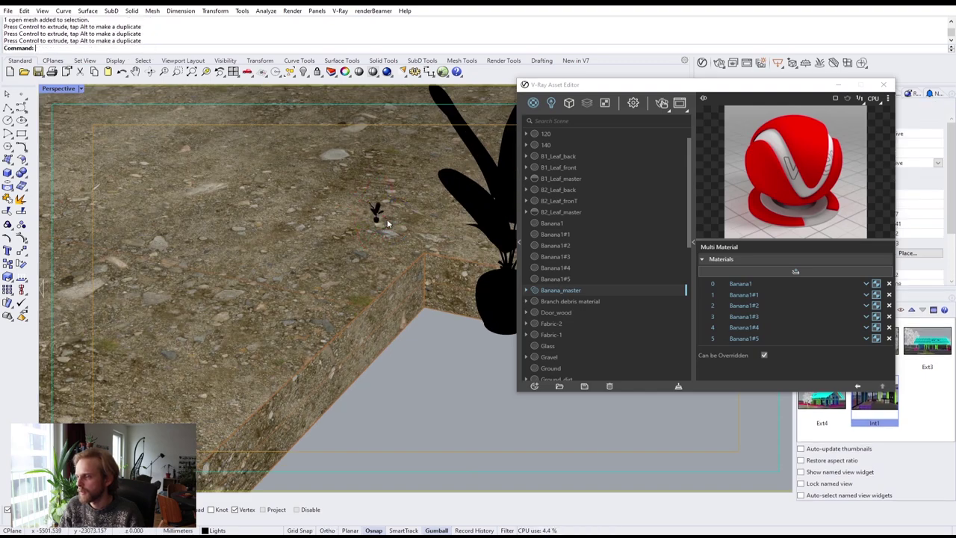
Try the Banana_master material on the imported OBJ plant, and delete that plant.
{"action": "scroll", "coordinate": [388, 221], "scroll_direction": "up", "scroll_amount": 8}
{"action": "right_click_drag", "start_coordinate": [276, 201], "coordinate": [295, 218], "text": "shift"}
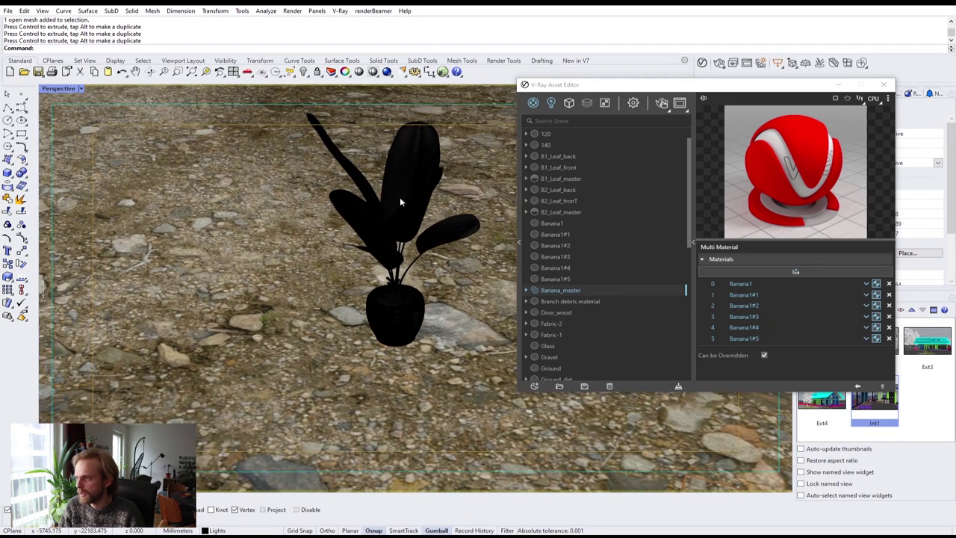
{"action": "left_click", "coordinate": [400, 197]}
{"action": "right_click", "coordinate": [564, 290]}
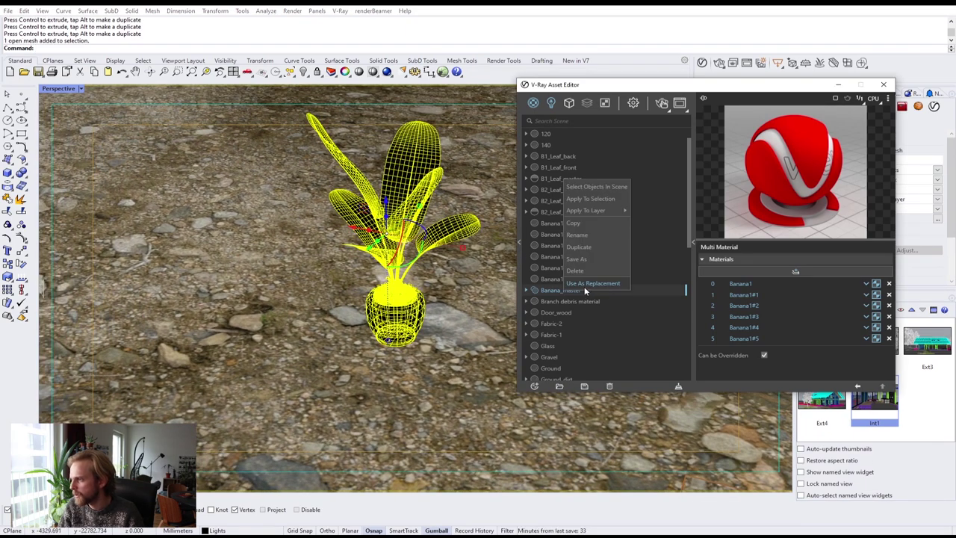
{"action": "left_click", "coordinate": [590, 198]}
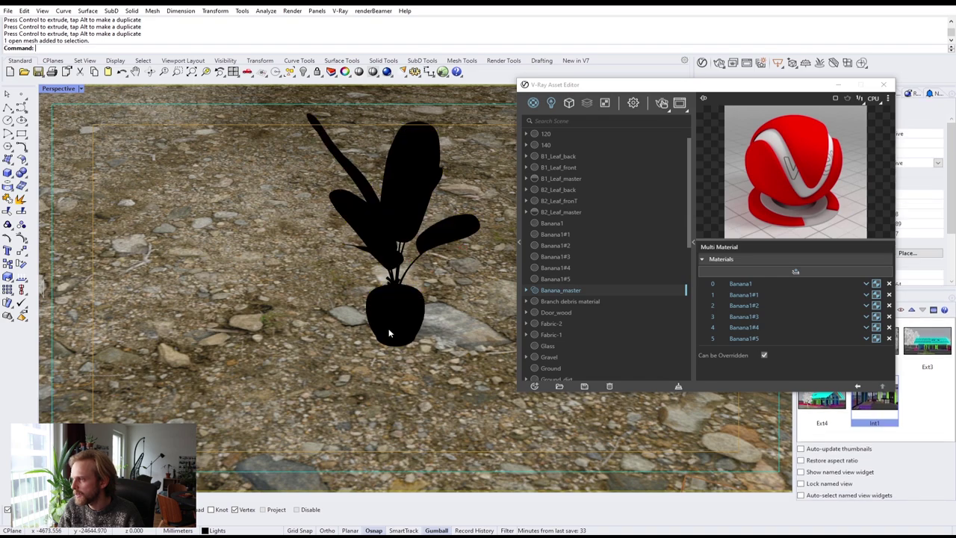
{"action": "key", "text": "Delete"}
Split the original banana plant mesh into separate pieces with SplitDisjointMesh.
{"action": "scroll", "coordinate": [391, 324], "scroll_direction": "down", "scroll_amount": 5}
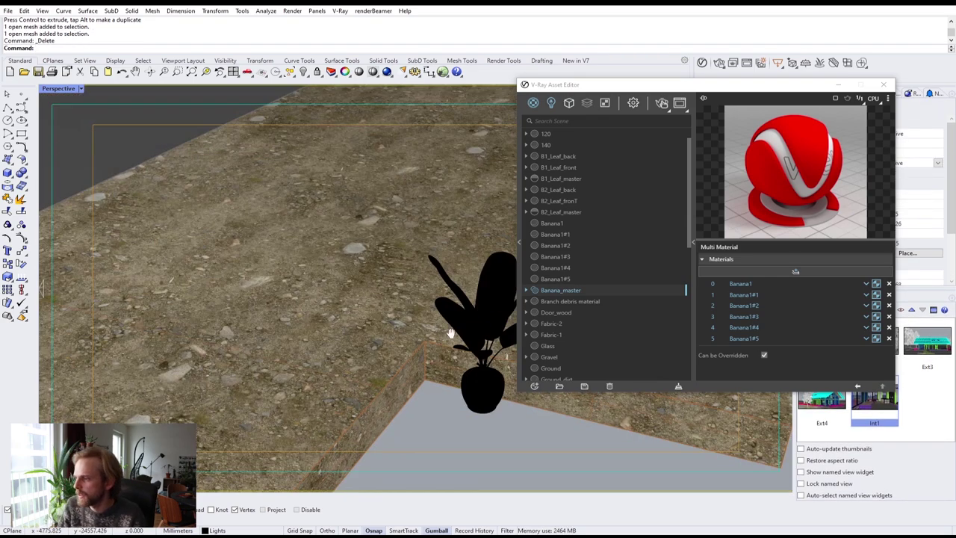
{"action": "scroll", "coordinate": [467, 344], "scroll_direction": "up", "scroll_amount": 5}
{"action": "left_click", "coordinate": [437, 294]}
{"action": "right_click_drag", "start_coordinate": [447, 290], "coordinate": [408, 279]}
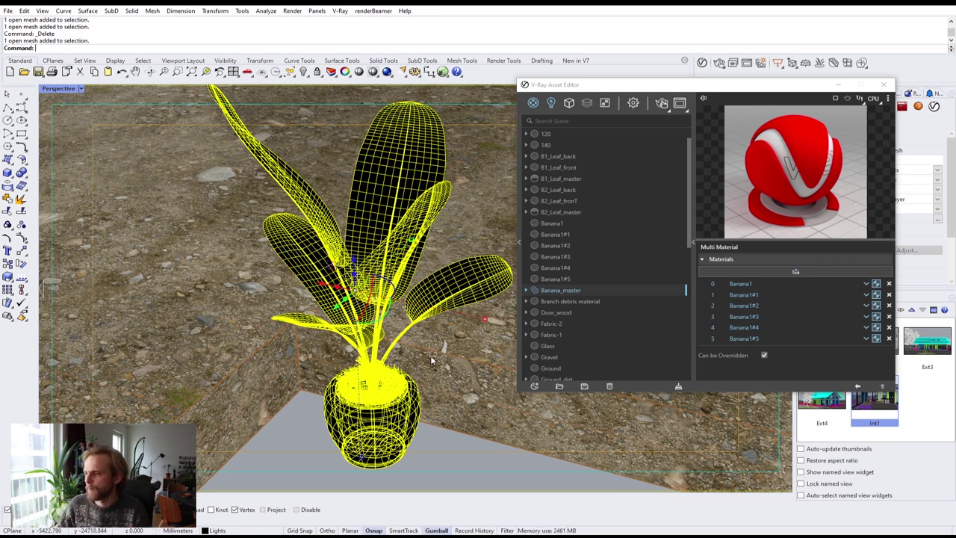
{"action": "left_click", "coordinate": [278, 387]}
{"action": "left_click", "coordinate": [331, 269]}
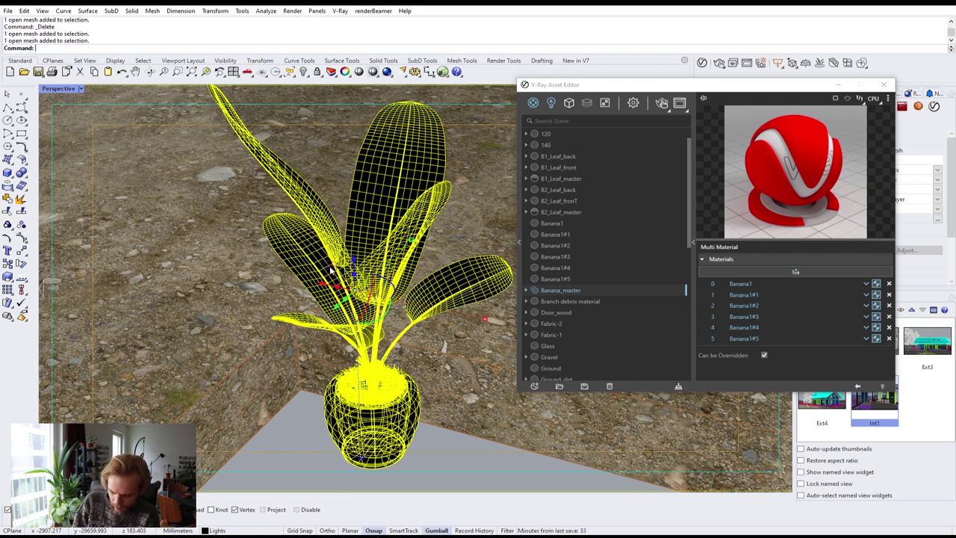
{"action": "type", "text": "Dis"}
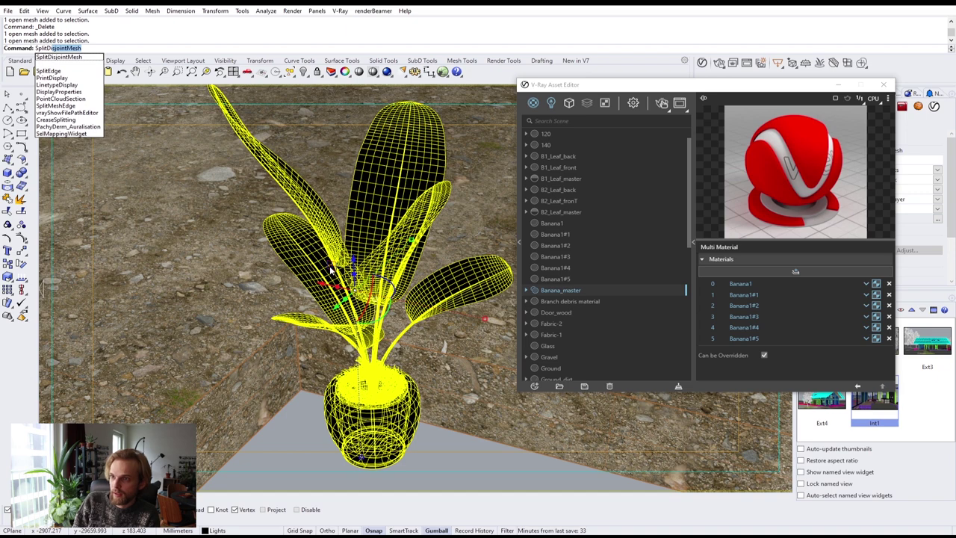
{"action": "key", "text": "Return"}
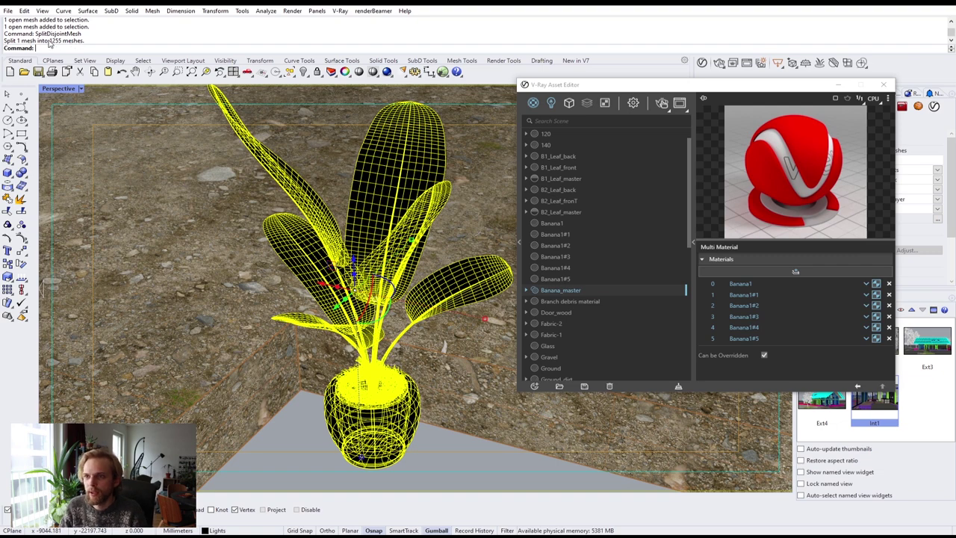
Examine the split banana plant by selecting individual leaves and other pieces.
{"action": "left_click", "coordinate": [210, 259]}
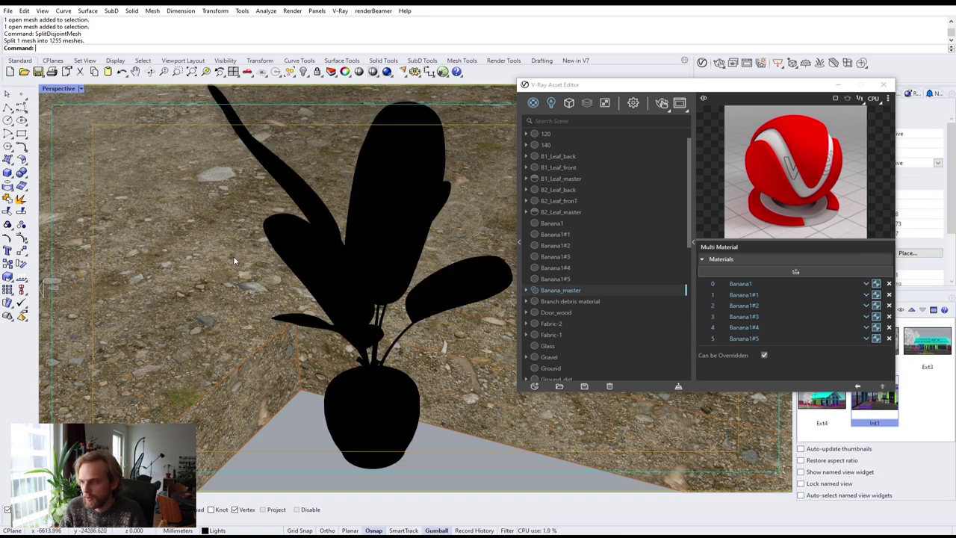
{"action": "left_click", "coordinate": [295, 196]}
{"action": "right_click_drag", "start_coordinate": [346, 229], "coordinate": [284, 263], "text": "shift"}
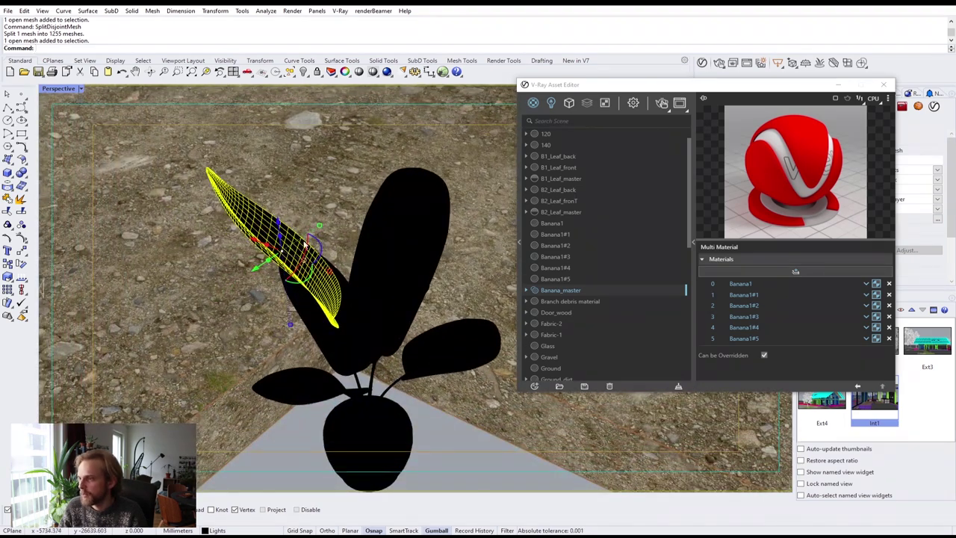
{"action": "left_click", "coordinate": [415, 214]}
{"action": "left_click", "coordinate": [467, 351]}
{"action": "left_click", "coordinate": [488, 419]}
{"action": "left_click", "coordinate": [462, 367]}
{"action": "left_click", "coordinate": [492, 405]}
{"action": "right_click_drag", "start_coordinate": [494, 406], "coordinate": [457, 358], "text": "shift"}
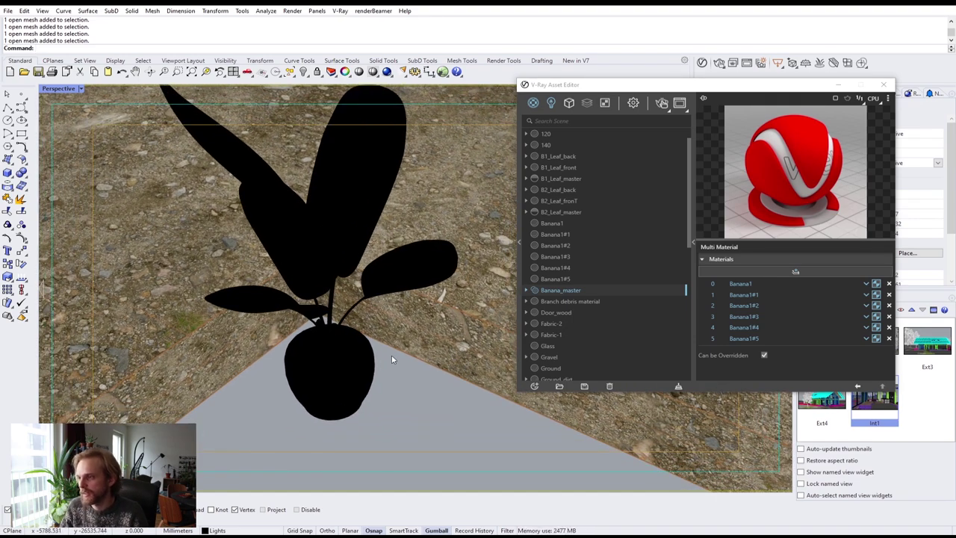
{"action": "scroll", "coordinate": [411, 381], "scroll_direction": "down", "scroll_amount": 2}
{"action": "right_click_drag", "start_coordinate": [411, 378], "coordinate": [398, 383], "text": "shift"}
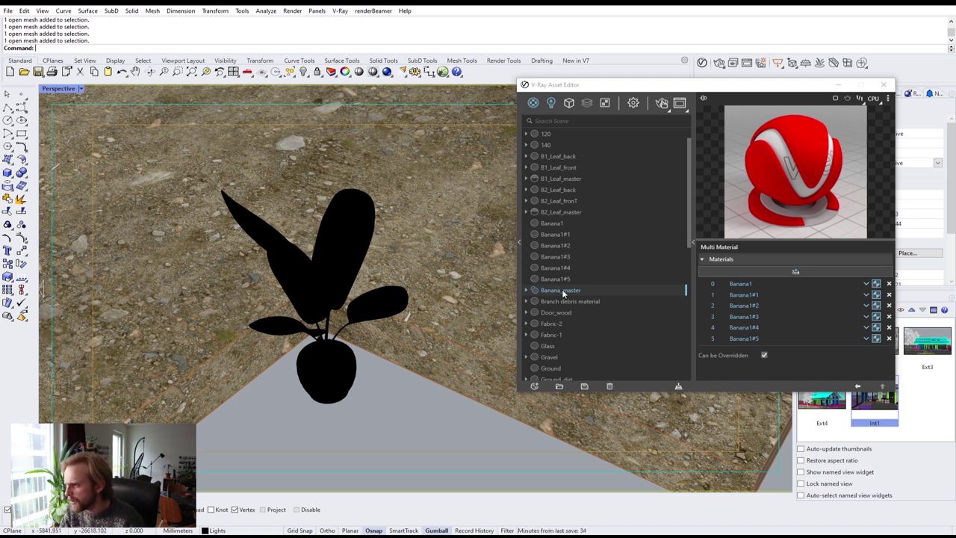
Delete the Banana_master material and look through the color-coded Banana materials, ending on Banana1.
{"action": "left_click", "coordinate": [611, 387]}
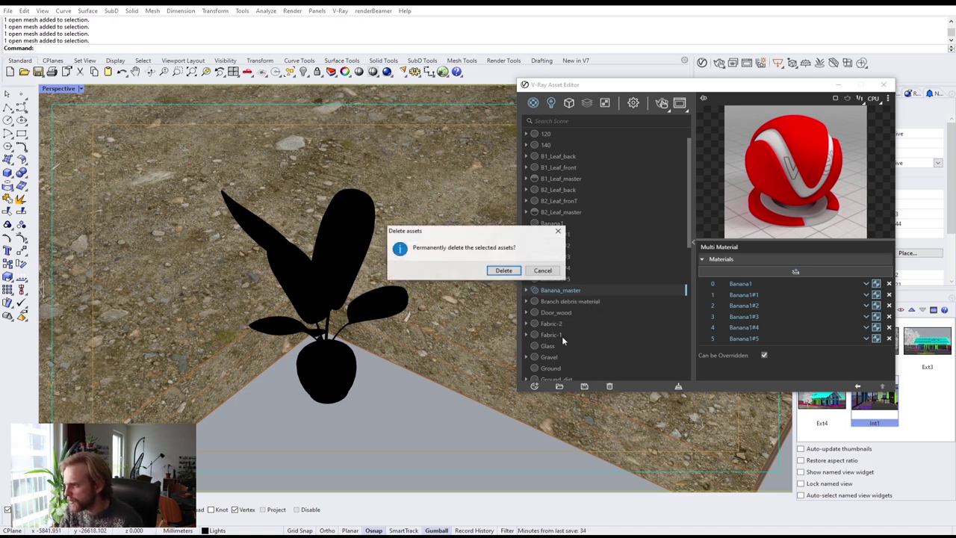
{"action": "left_click", "coordinate": [502, 270]}
{"action": "left_click", "coordinate": [546, 225]}
{"action": "left_click", "coordinate": [551, 247]}
{"action": "left_click", "coordinate": [552, 257]}
{"action": "left_click", "coordinate": [552, 234]}
{"action": "left_click", "coordinate": [551, 223]}
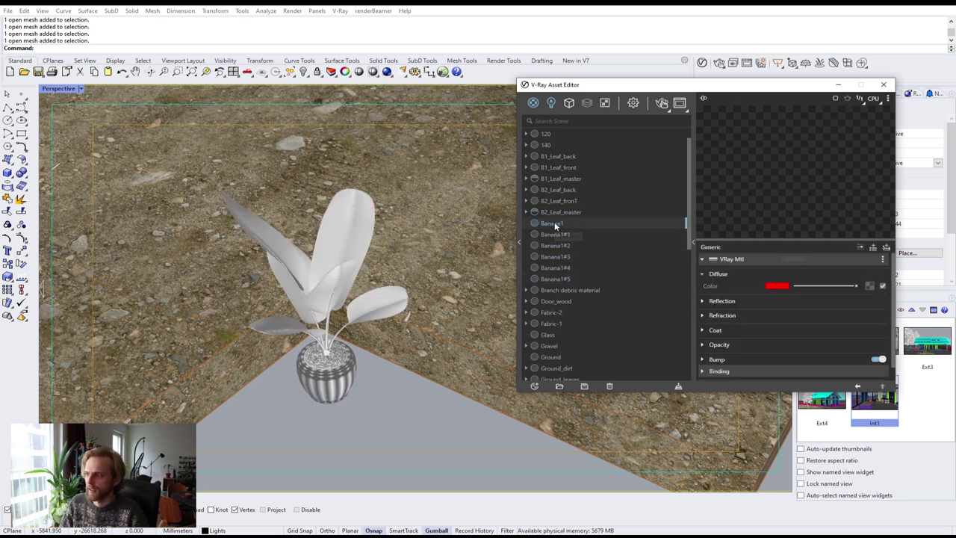
{"action": "left_click", "coordinate": [340, 215]}
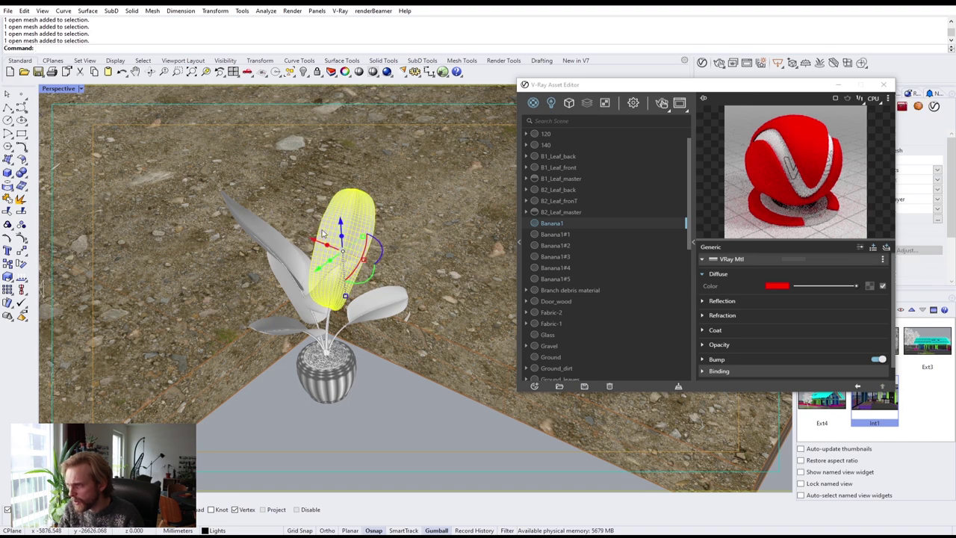
{"action": "scroll", "coordinate": [258, 216], "scroll_direction": "up", "scroll_amount": 2}
{"action": "left_click", "coordinate": [220, 220], "text": "shift"}
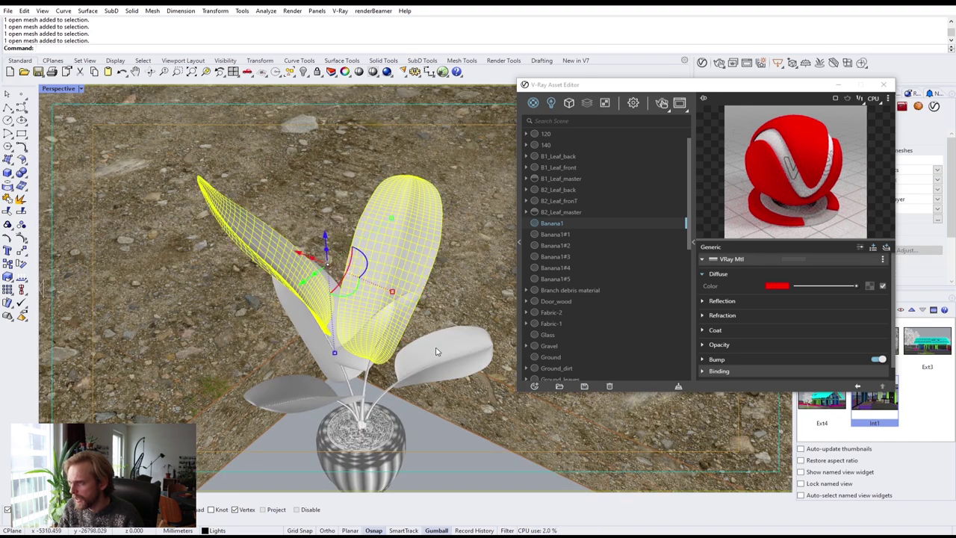
{"action": "key", "text": "Escape"}
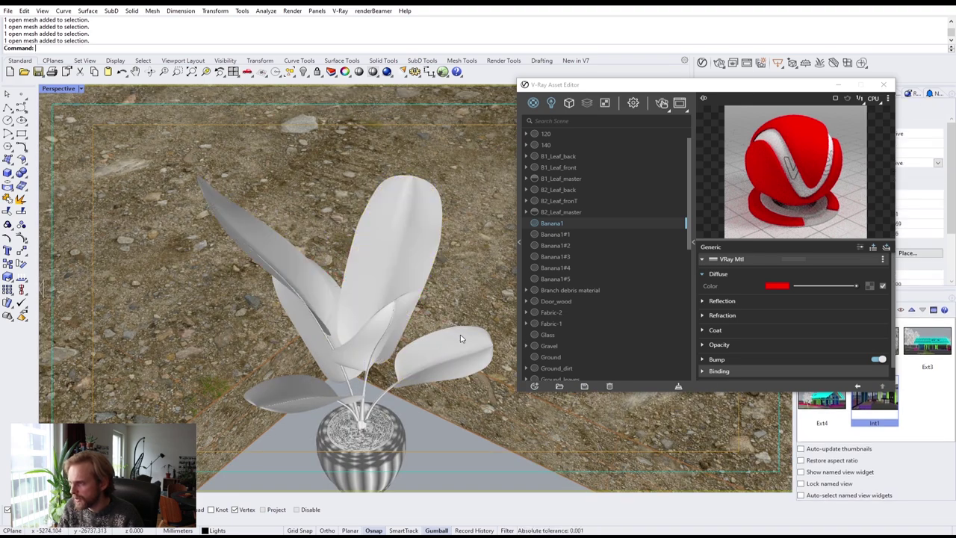
Apply the Banana1 material to the five outer leaves of the banana plant, leaving out the small middle leaf.
{"action": "left_click", "coordinate": [459, 338]}
{"action": "left_click", "coordinate": [418, 222], "text": "shift"}
{"action": "left_click", "coordinate": [239, 215], "text": "shift"}
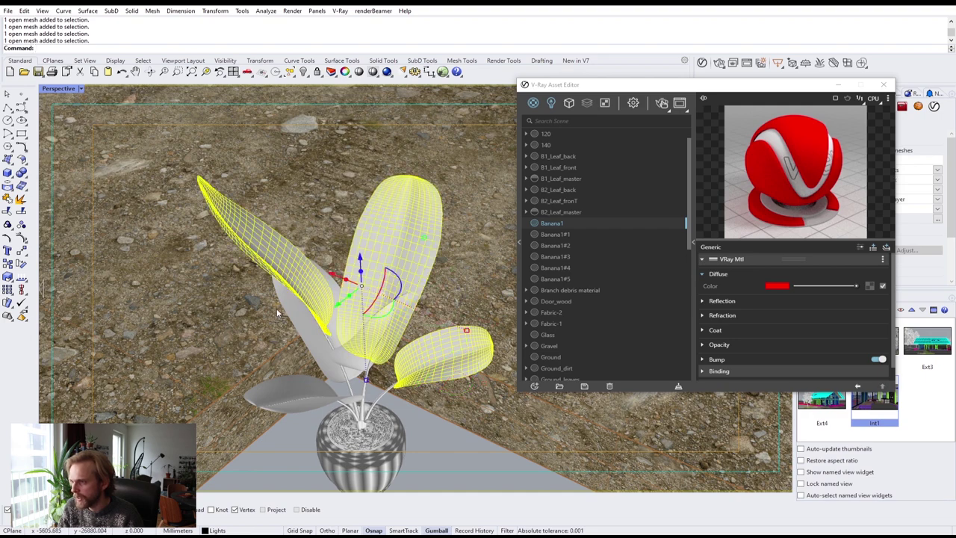
{"action": "left_click", "coordinate": [279, 314], "text": "shift"}
{"action": "left_click", "coordinate": [269, 384], "text": "shift"}
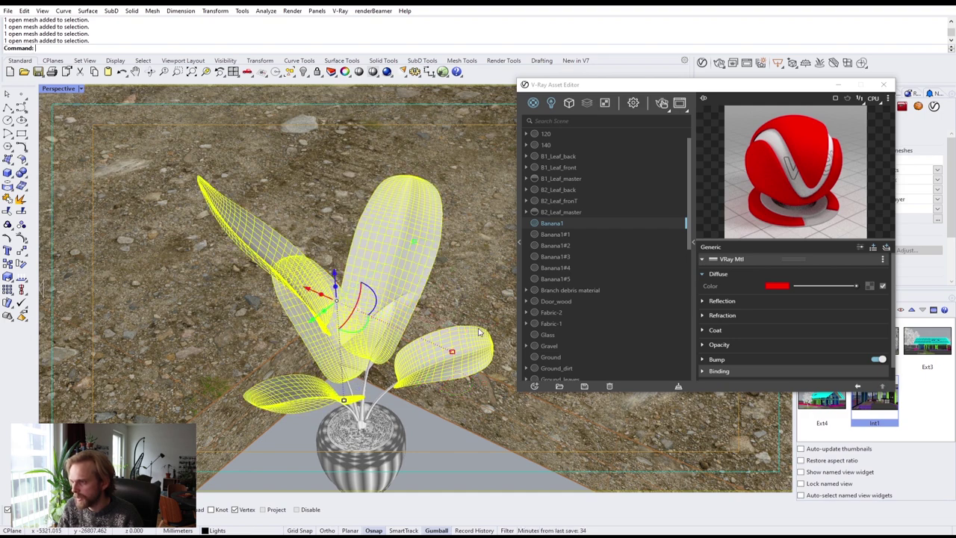
{"action": "right_click", "coordinate": [546, 224]}
{"action": "left_click", "coordinate": [565, 243]}
{"action": "left_click", "coordinate": [483, 270]}
{"action": "right_click_drag", "start_coordinate": [490, 297], "coordinate": [448, 262], "text": "shift"}
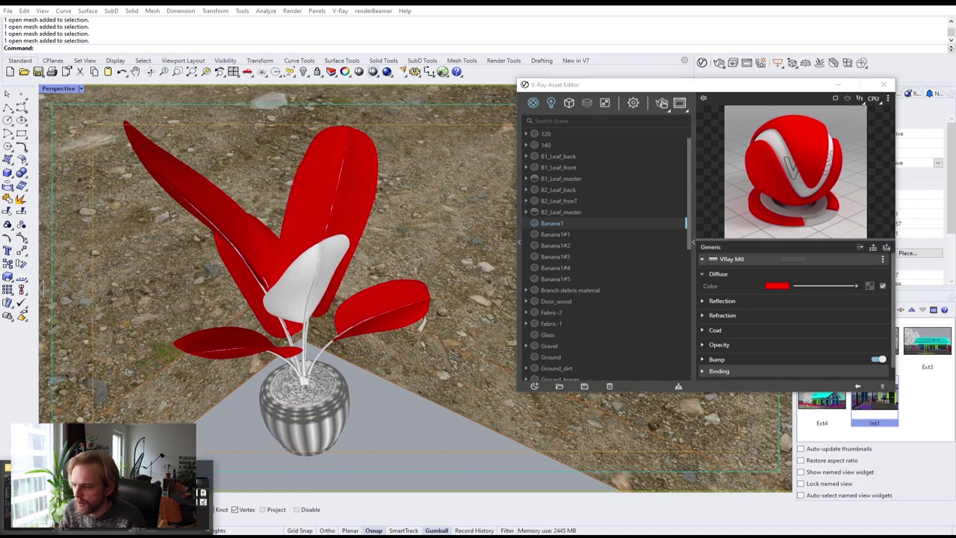
Open the banana_plant_textures folder and assign leaf_diff as the diffuse texture of Banana1.
{"action": "key", "text": "alt+Tab"}
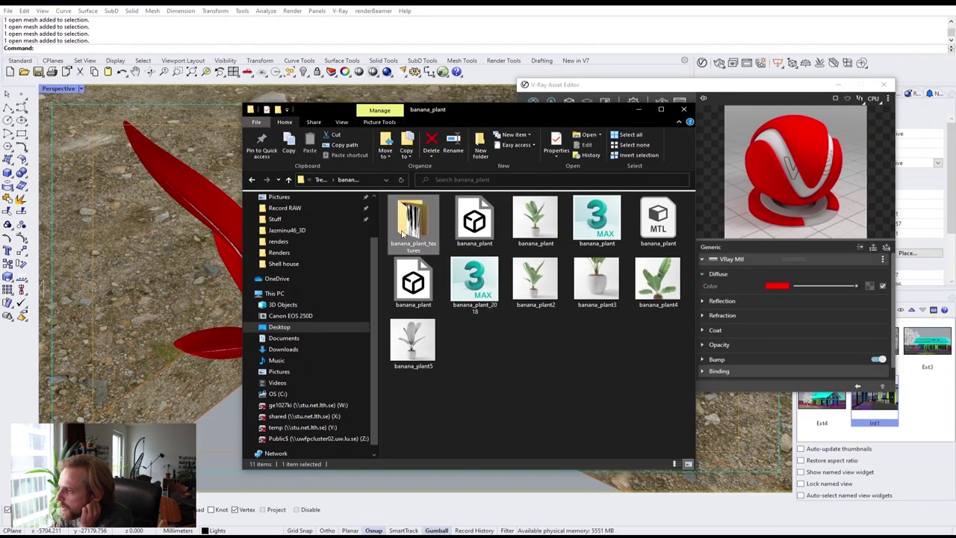
{"action": "double_click", "coordinate": [413, 220]}
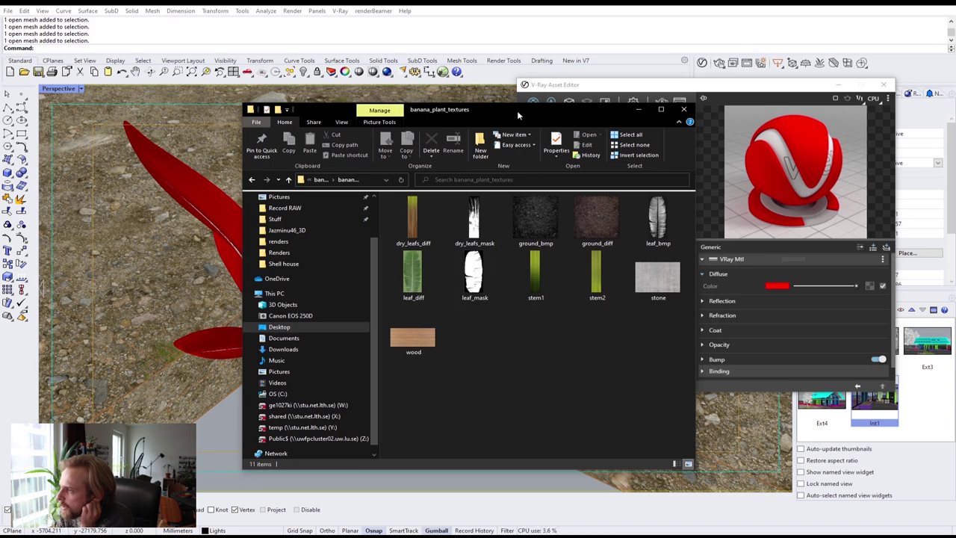
{"action": "left_click_drag", "start_coordinate": [518, 114], "coordinate": [315, 90]}
{"action": "left_click_drag", "start_coordinate": [211, 258], "coordinate": [872, 292]}
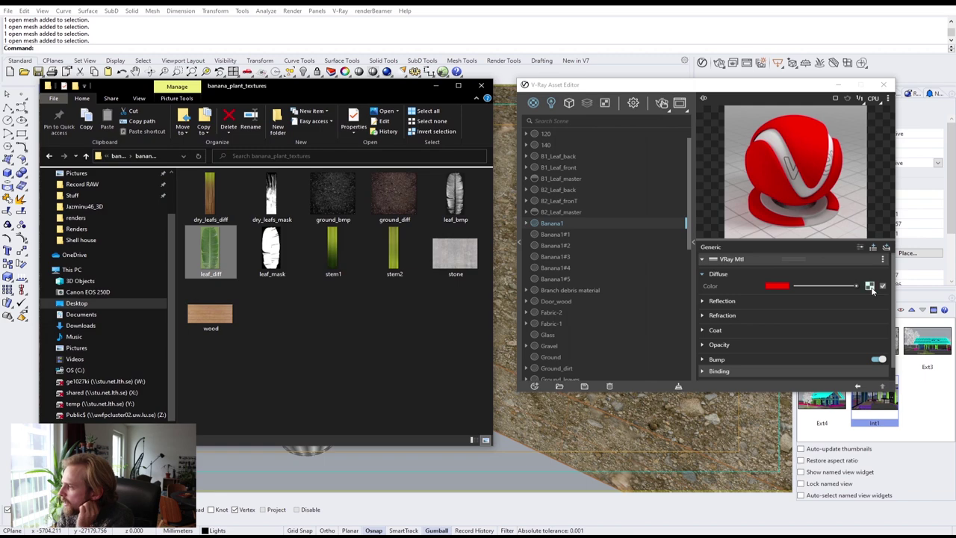
{"action": "left_click_drag", "start_coordinate": [364, 90], "coordinate": [391, 109]}
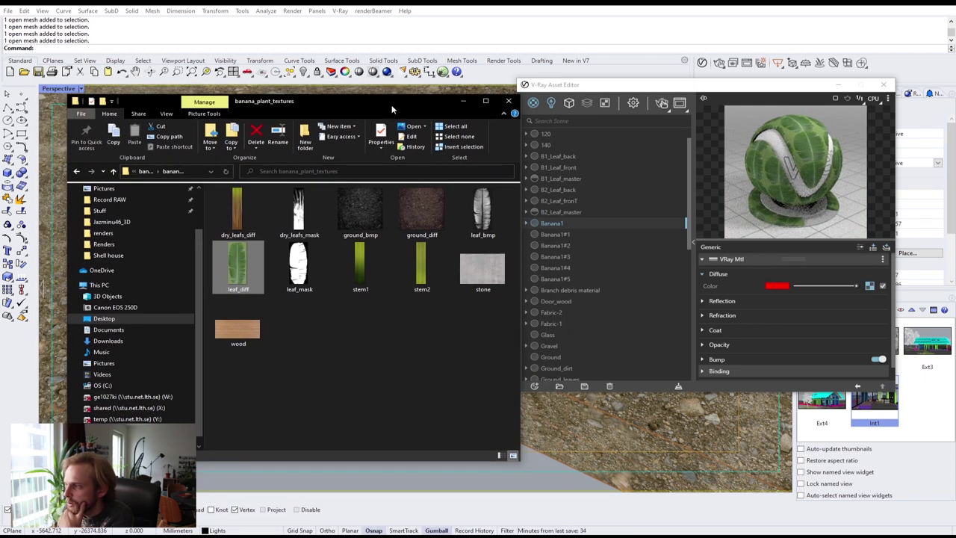
Assign leaf_mask as the opacity texture of the Banana1 material.
{"action": "left_click", "coordinate": [720, 346]}
{"action": "left_click", "coordinate": [106, 535]}
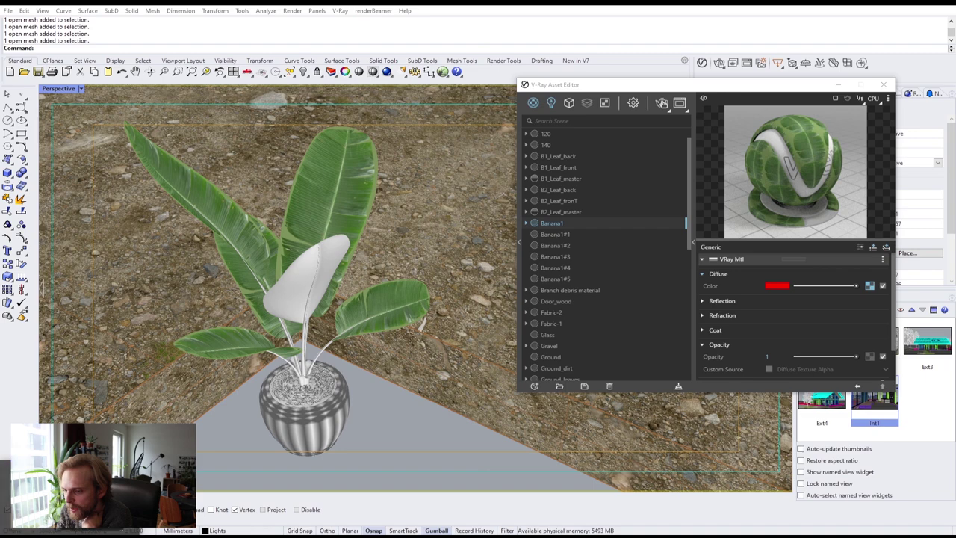
{"action": "left_click", "coordinate": [106, 493]}
{"action": "left_click", "coordinate": [298, 280]}
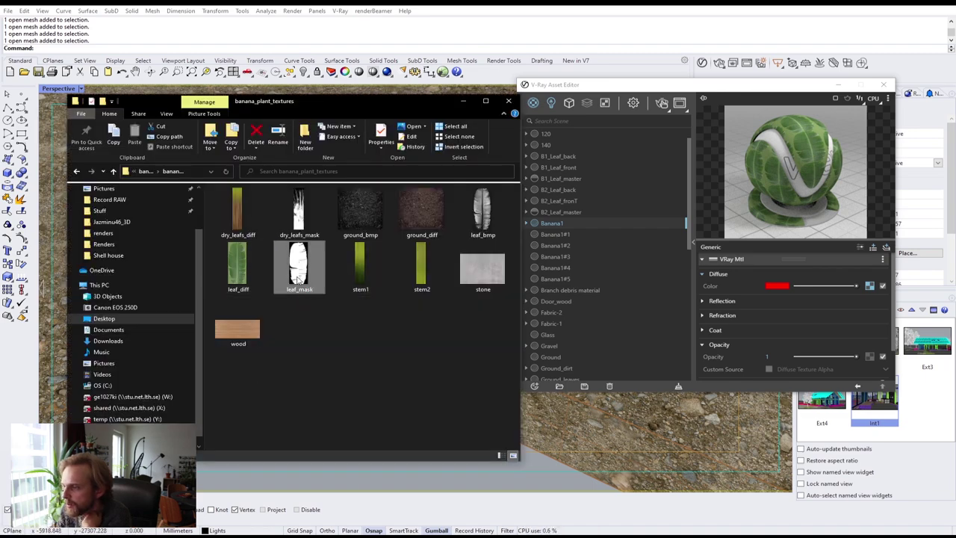
{"action": "left_click", "coordinate": [871, 359]}
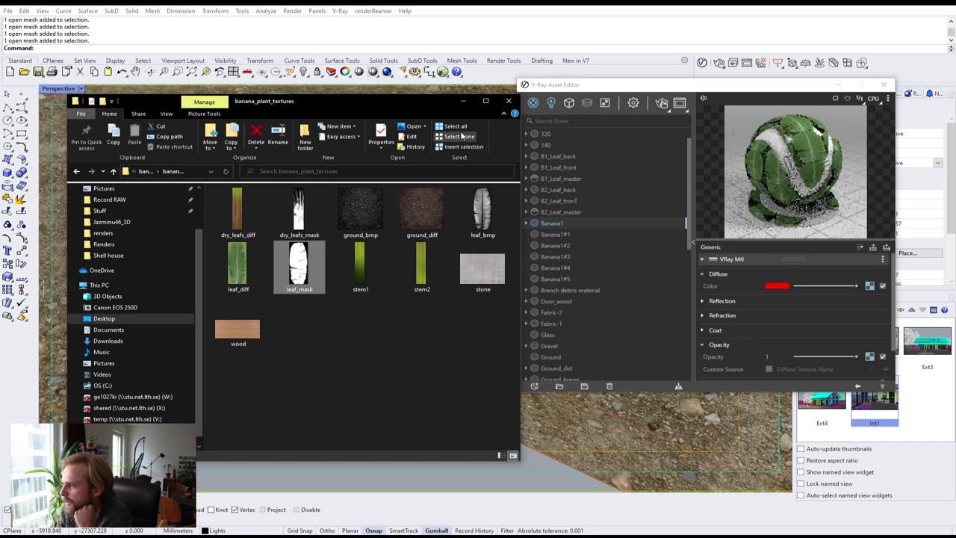
{"action": "mouse_move", "coordinate": [388, 103]}
{"action": "left_mouse_down"}
{"action": "mouse_move", "coordinate": [411, 427]}
{"action": "mouse_move", "coordinate": [404, 95]}
{"action": "mouse_move", "coordinate": [377, 232]}
{"action": "mouse_move", "coordinate": [422, 278]}
{"action": "mouse_move", "coordinate": [400, 99]}
{"action": "left_mouse_up"}
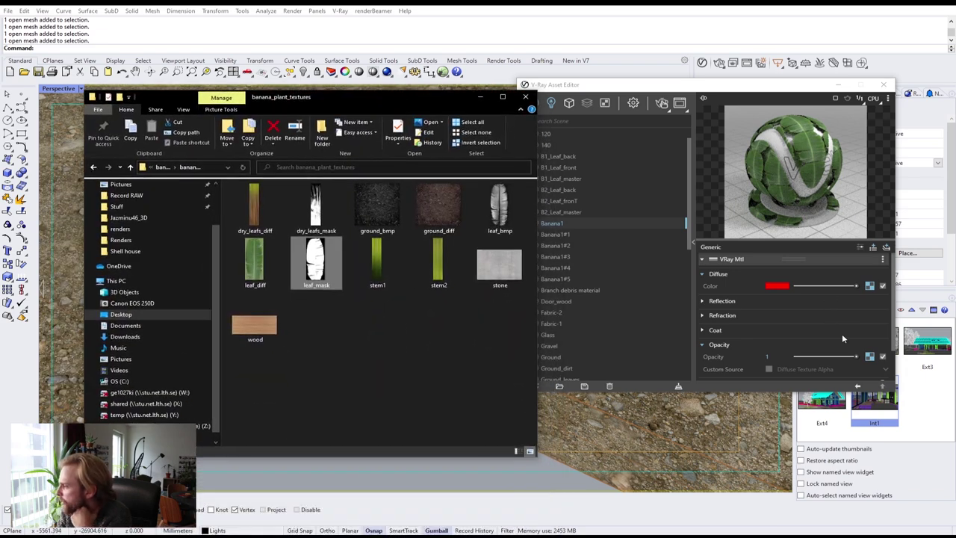
Assign leaf_bmp as the bump map of Banana1 and set the bump amount to 2.
{"action": "left_click_drag", "start_coordinate": [894, 316], "coordinate": [896, 357]}
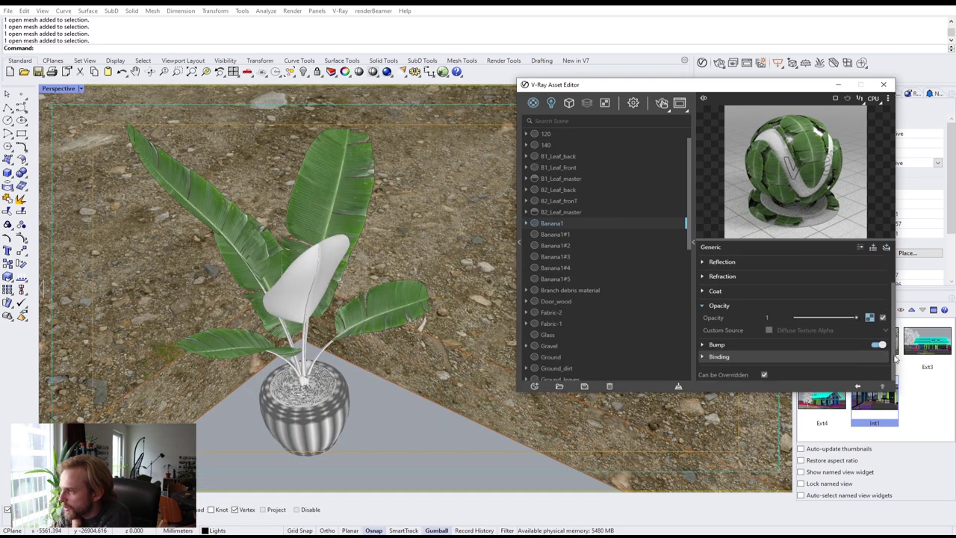
{"action": "left_click", "coordinate": [42, 530]}
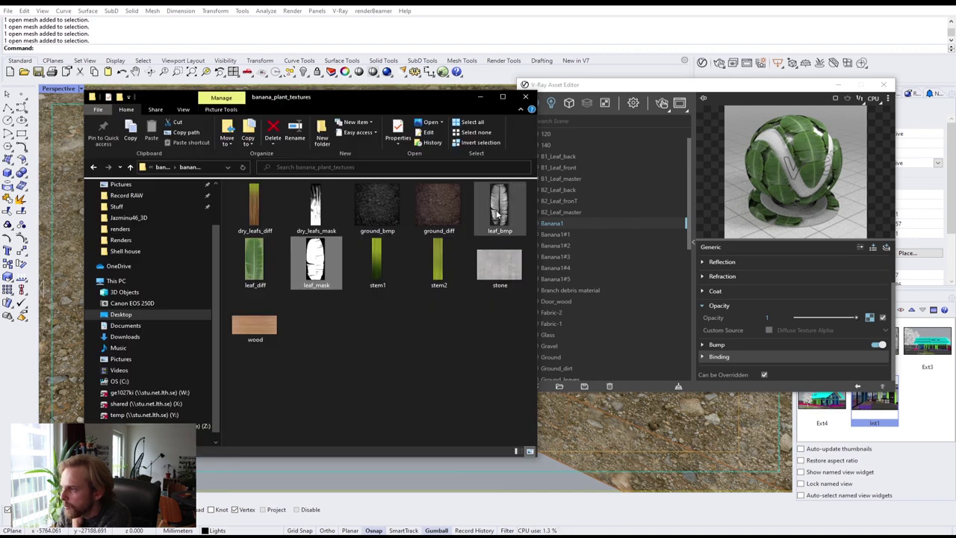
{"action": "left_click_drag", "start_coordinate": [485, 214], "coordinate": [723, 352]}
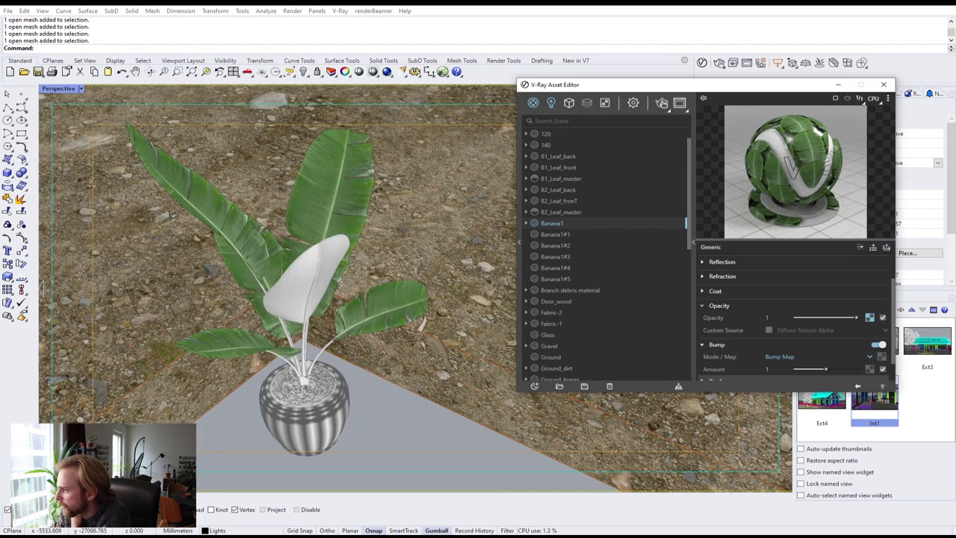
{"action": "key", "text": "alt+Tab"}
{"action": "left_click_drag", "start_coordinate": [500, 211], "coordinate": [884, 359]}
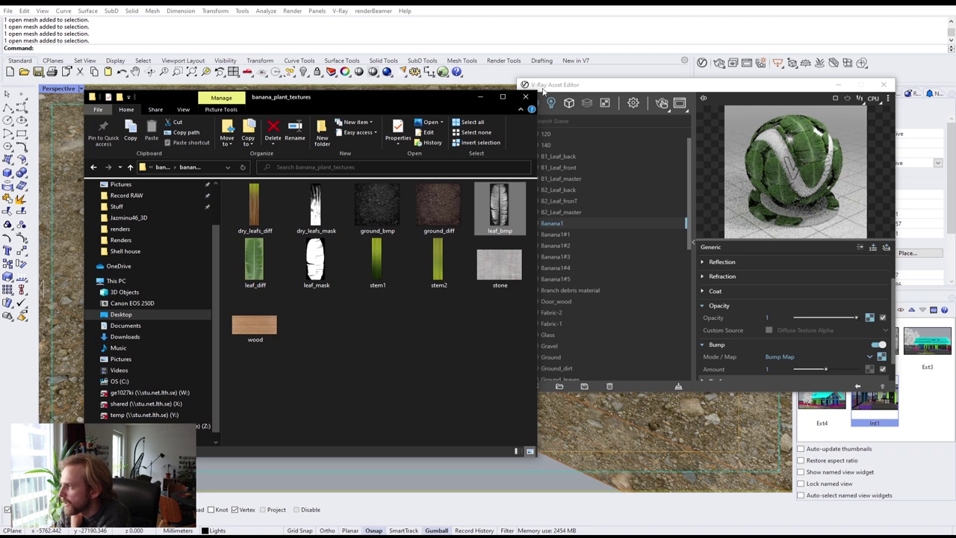
{"action": "left_click", "coordinate": [479, 96]}
{"action": "scroll", "coordinate": [736, 377], "scroll_direction": "down", "scroll_amount": 1}
{"action": "type", "text": "2"}
{"action": "key", "text": "Return"}
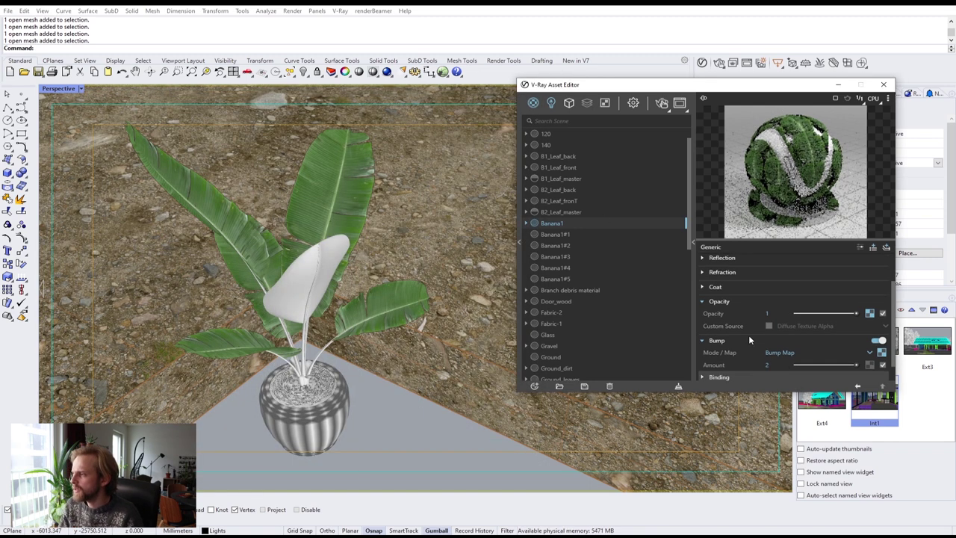
Set Banana1's reflection color to a mid grey and its reflection glossiness to 0.8.
{"action": "left_click_drag", "start_coordinate": [896, 354], "coordinate": [890, 308]}
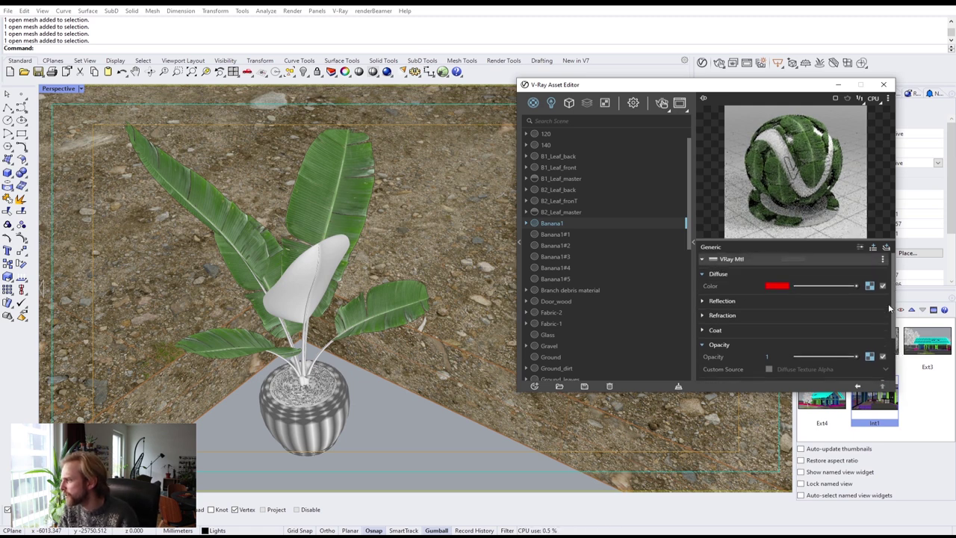
{"action": "left_click", "coordinate": [727, 303]}
{"action": "left_click_drag", "start_coordinate": [797, 313], "coordinate": [818, 314]}
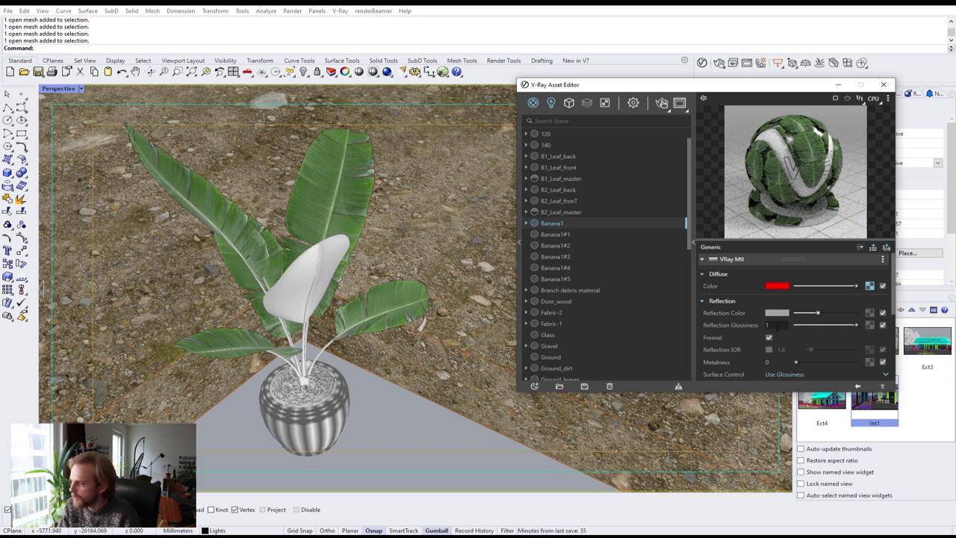
{"action": "type", "text": ".8"}
{"action": "key", "text": "Return"}
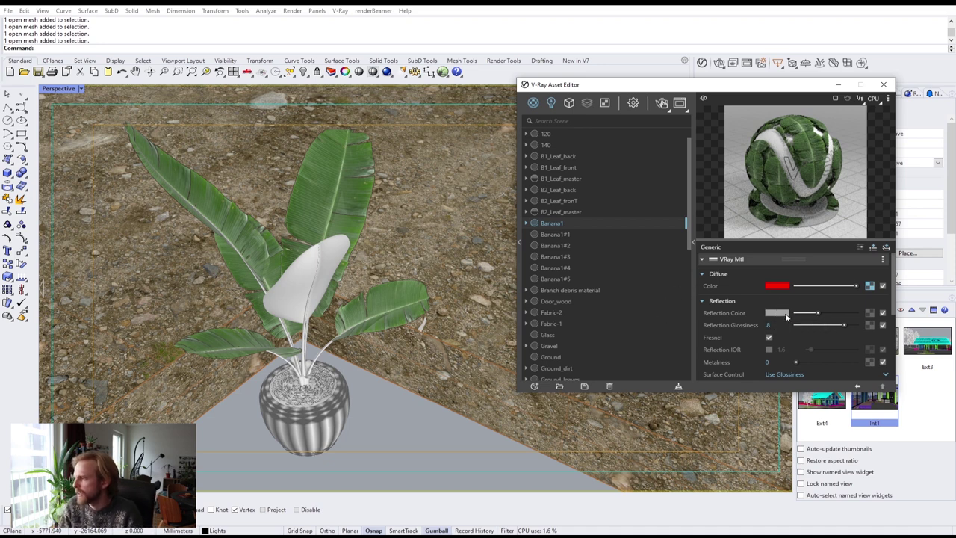
Apply the Banana1 material to the remaining white leaf in the middle of the plant.
{"action": "left_click", "coordinate": [342, 254]}
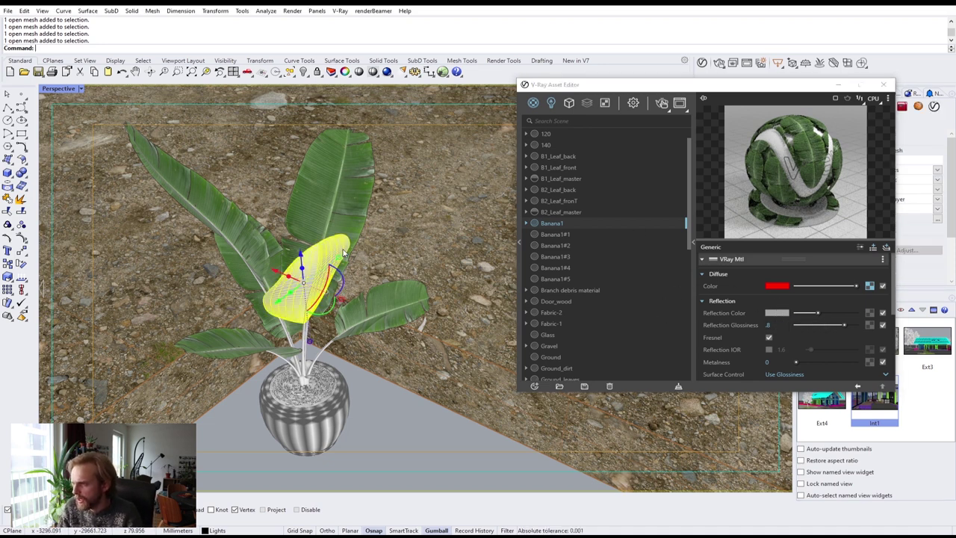
{"action": "right_click", "coordinate": [556, 223]}
{"action": "left_click", "coordinate": [581, 237]}
{"action": "left_click", "coordinate": [397, 408]}
Group the five outer banana leaves, hide the group, and undo the hiding.
{"action": "right_click_drag", "start_coordinate": [384, 393], "coordinate": [386, 363]}
{"action": "left_click", "coordinate": [377, 199]}
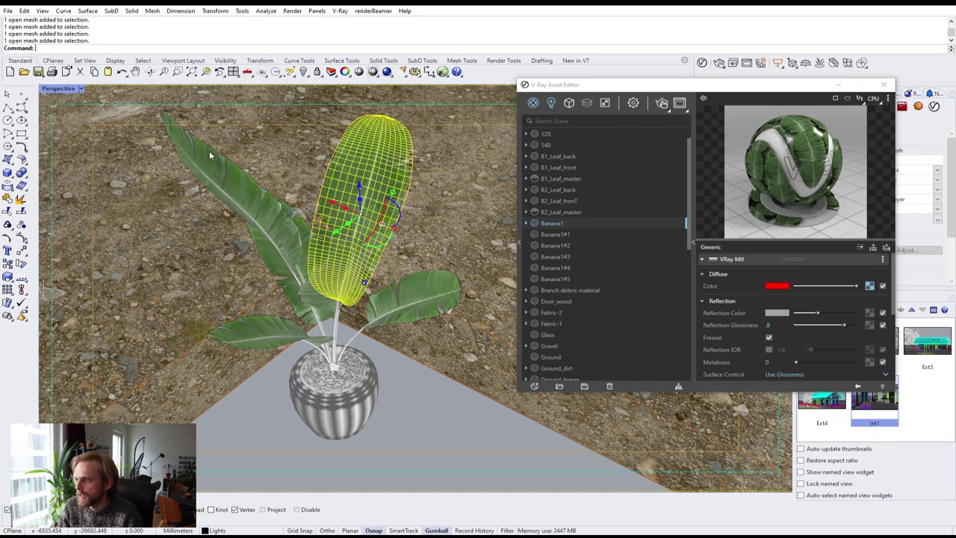
{"action": "left_click", "coordinate": [239, 183], "text": "shift"}
{"action": "left_click", "coordinate": [416, 277], "text": "shift"}
{"action": "left_click", "coordinate": [292, 276], "text": "shift"}
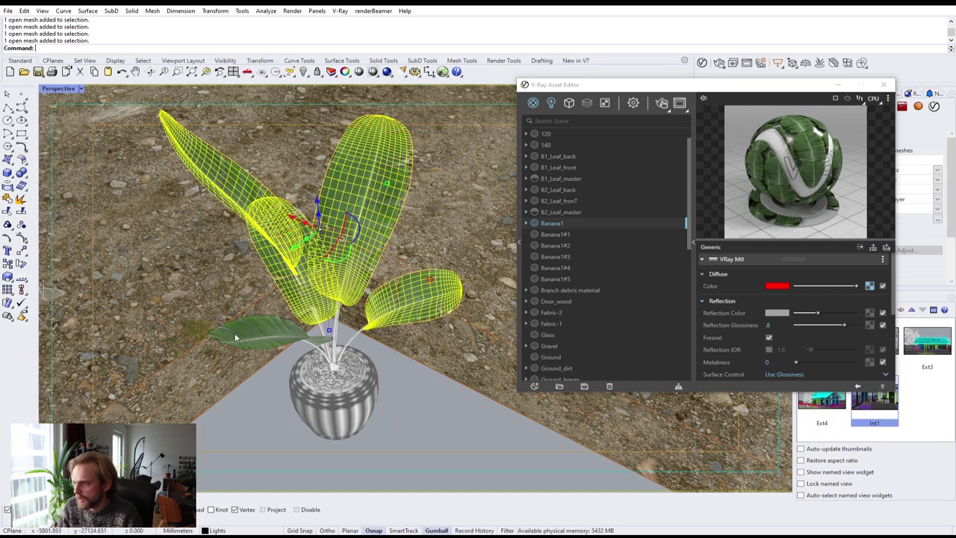
{"action": "left_click", "coordinate": [239, 322], "text": "shift"}
{"action": "key", "text": "Return"}
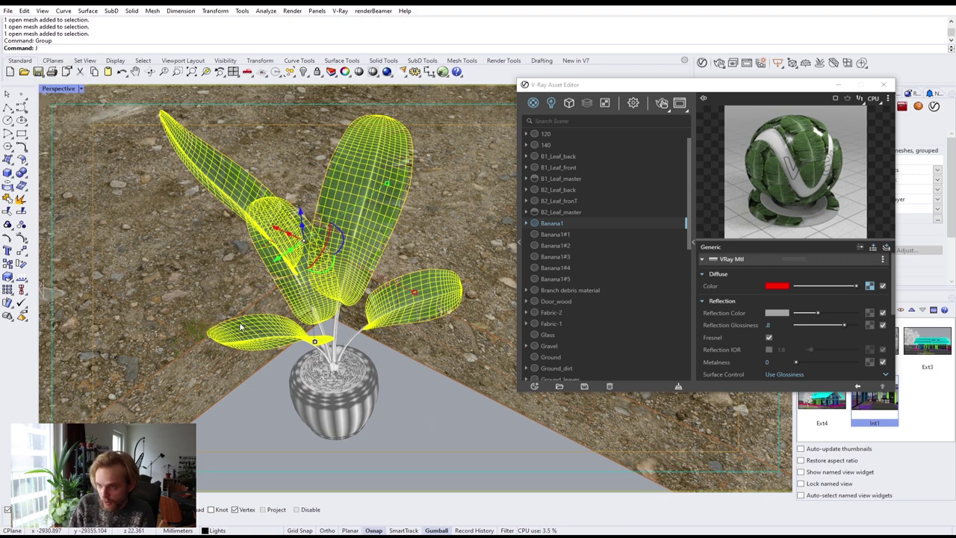
{"action": "key", "text": "Return"}
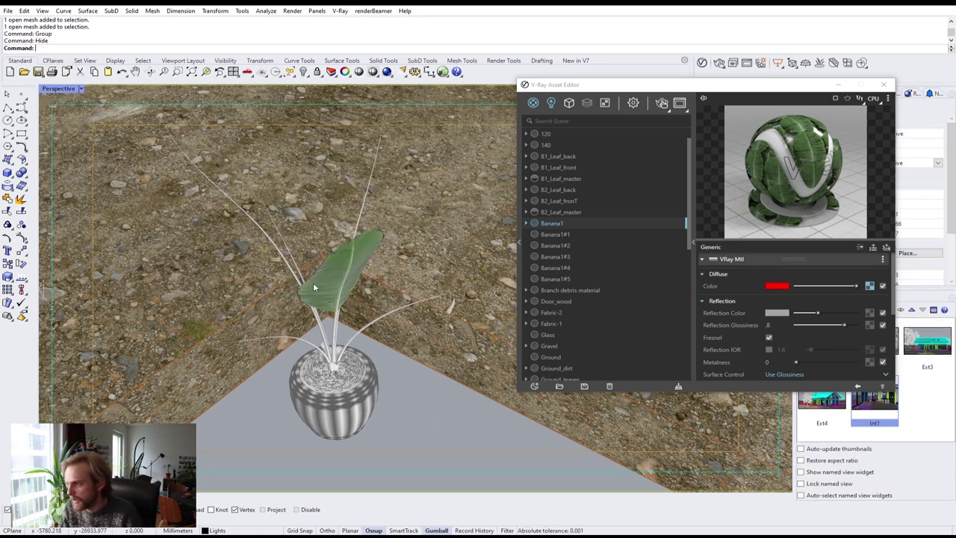
{"action": "key", "text": "ctrl+z"}
Group the middle leaf with the outer leaf group and hide all the leaves.
{"action": "left_click", "coordinate": [331, 274]}
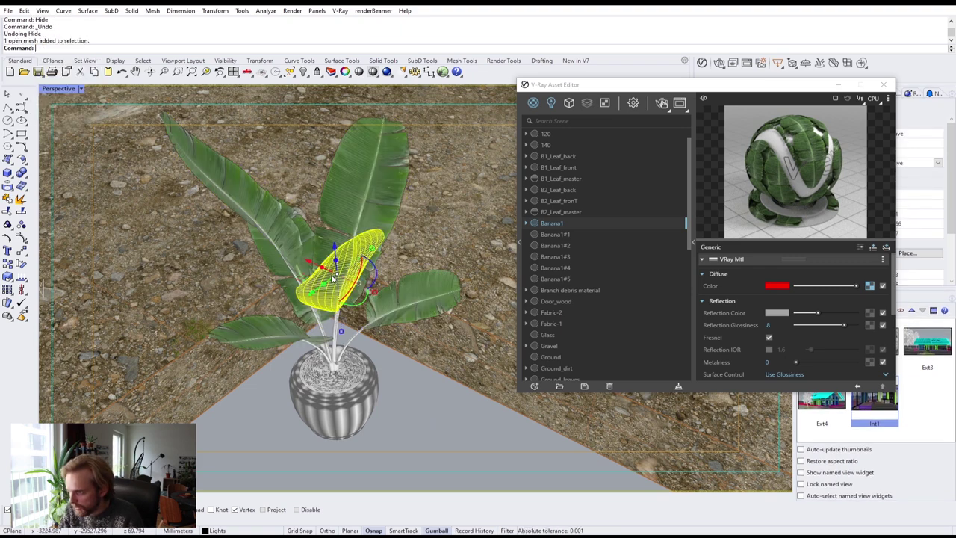
{"action": "left_click", "coordinate": [346, 165], "text": "shift"}
{"action": "type", "text": "Group"}
{"action": "key", "text": "Return"}
{"action": "type", "text": "Hide"}
{"action": "key", "text": "Return"}
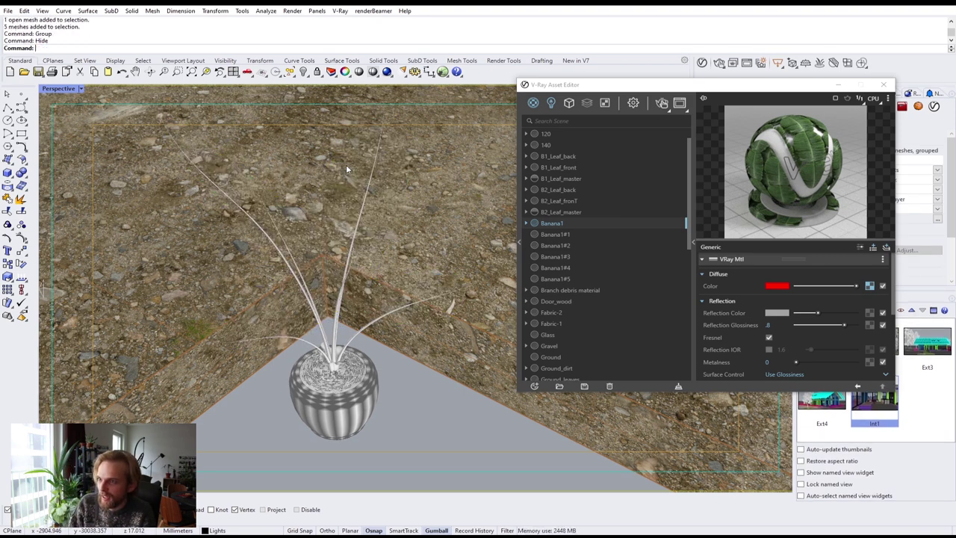
Rename the Banana1 material as Banana_leaf.
{"action": "right_click_drag", "start_coordinate": [344, 163], "coordinate": [354, 198], "text": "shift"}
{"action": "right_click_drag", "start_coordinate": [354, 328], "coordinate": [463, 333], "text": "shift"}
{"action": "scroll", "coordinate": [360, 278], "scroll_direction": "down", "scroll_amount": 4}
{"action": "scroll", "coordinate": [495, 311], "scroll_direction": "up", "scroll_amount": 6}
{"action": "left_click", "coordinate": [562, 223]}
{"action": "left_click", "coordinate": [564, 223]}
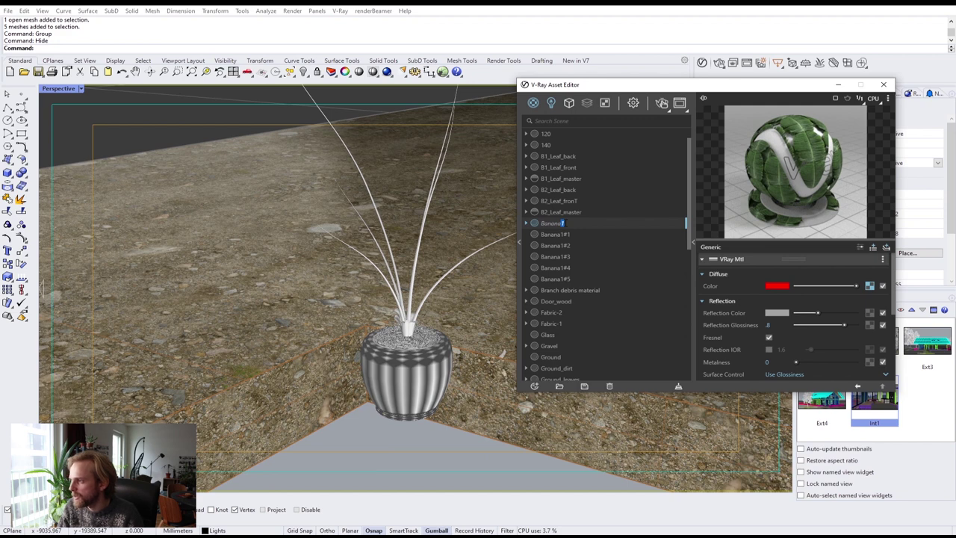
{"action": "type", "text": "Leaf"}
{"action": "key", "text": "Return"}
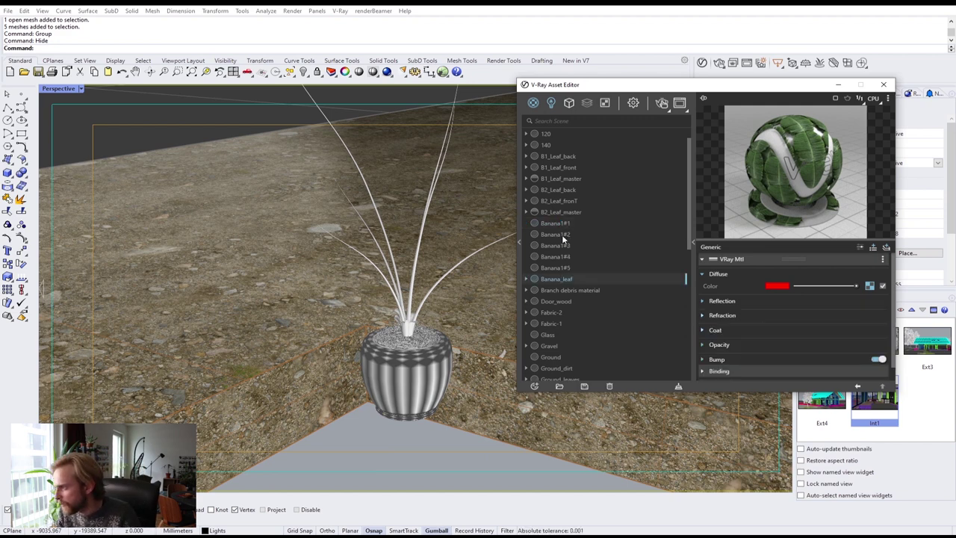
Rename the cyan Banana1#1 material as Banana_Stem.
{"action": "left_click", "coordinate": [563, 234]}
{"action": "left_click", "coordinate": [557, 224]}
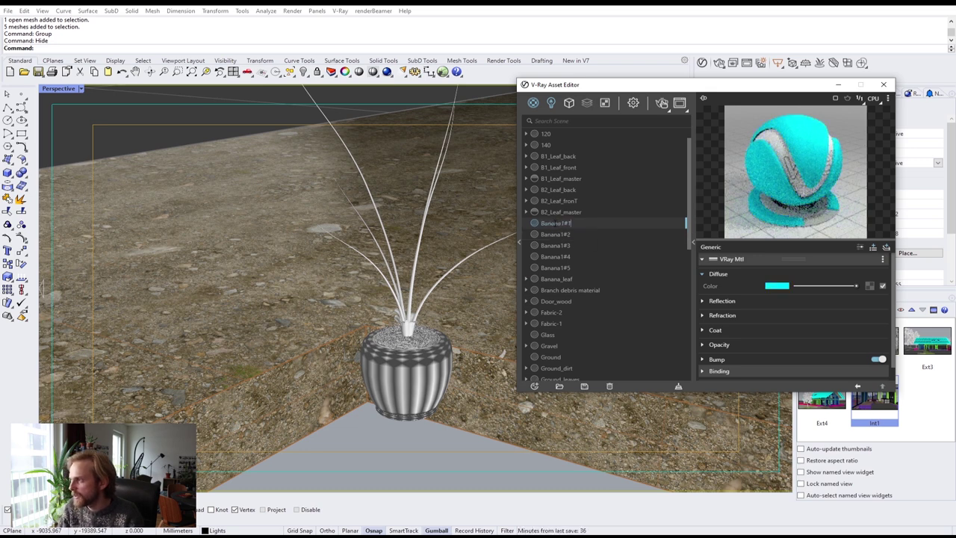
{"action": "left_click_drag", "start_coordinate": [555, 224], "coordinate": [526, 224]}
{"action": "key", "text": "Right"}
{"action": "key", "text": "BackSpace"}
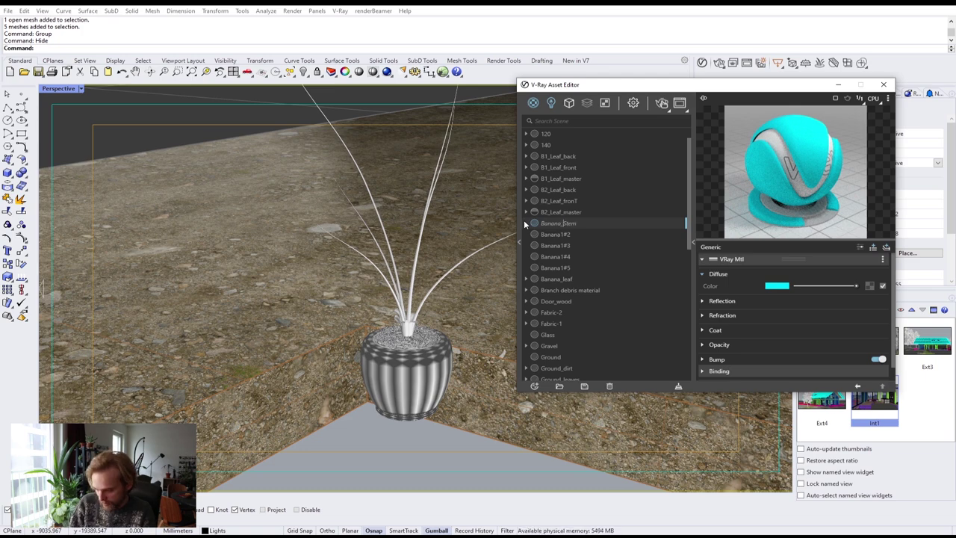
Select all the banana stem meshes rising from the pot and group them.
{"action": "right_click_drag", "start_coordinate": [429, 301], "coordinate": [388, 323], "text": "shift"}
{"action": "left_click_drag", "start_coordinate": [337, 254], "coordinate": [172, 129]}
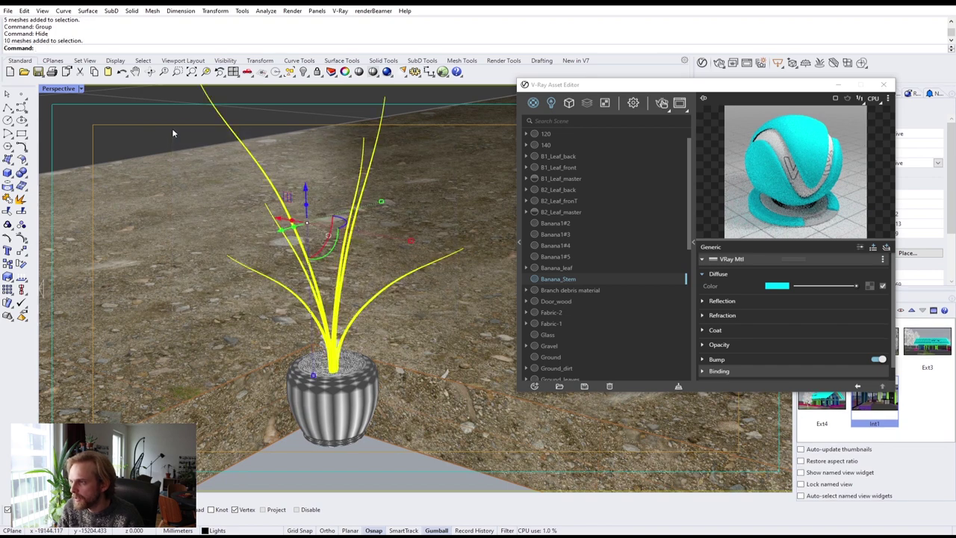
{"action": "scroll", "coordinate": [336, 343], "scroll_direction": "up", "scroll_amount": 5}
{"action": "scroll", "coordinate": [334, 329], "scroll_direction": "down", "scroll_amount": 5}
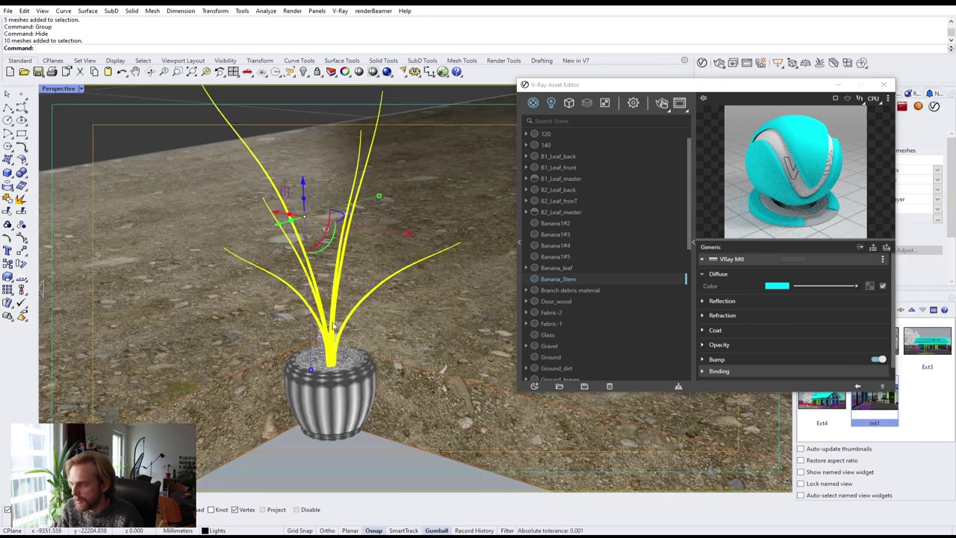
{"action": "type", "text": "Group"}
{"action": "key", "text": "Return"}
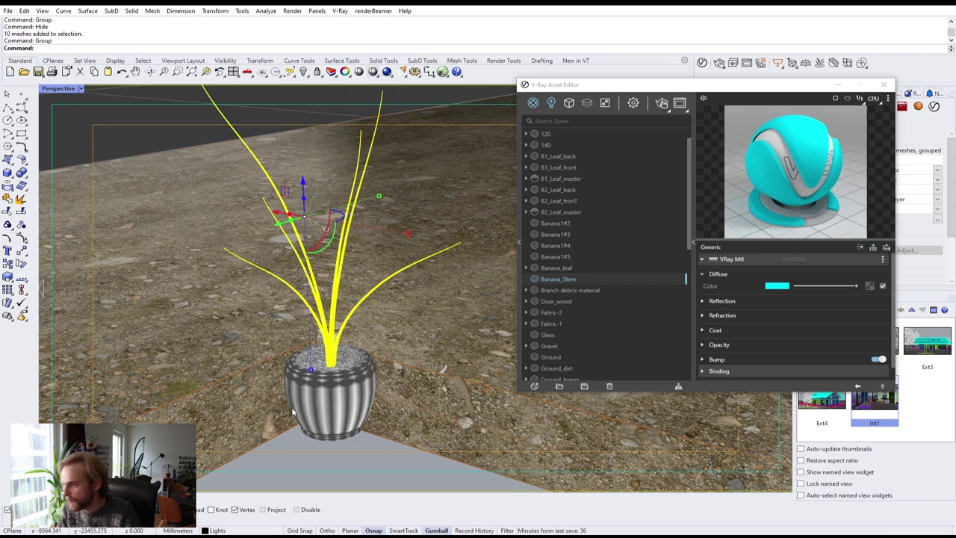
Load the stem1 image from the banana_plant_textures folder as the diffuse texture of the Banana_Stem material.
{"action": "key", "text": "alt+Tab"}
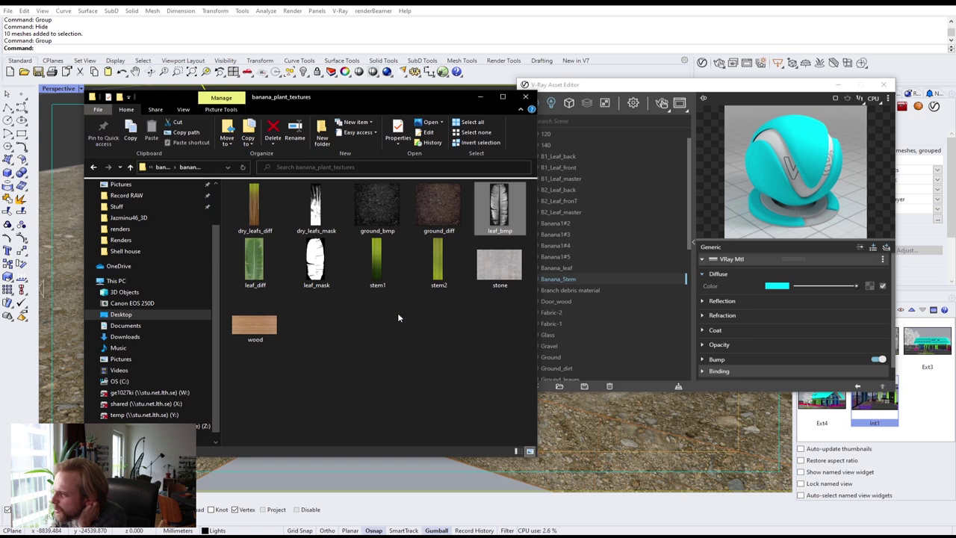
{"action": "left_click", "coordinate": [383, 286]}
{"action": "left_click_drag", "start_coordinate": [378, 271], "coordinate": [872, 282]}
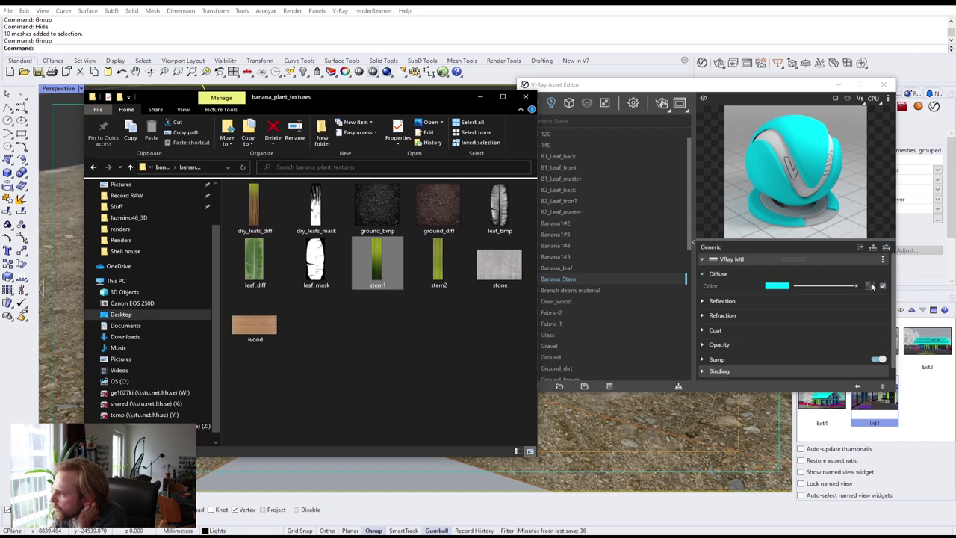
{"action": "left_click", "coordinate": [480, 96]}
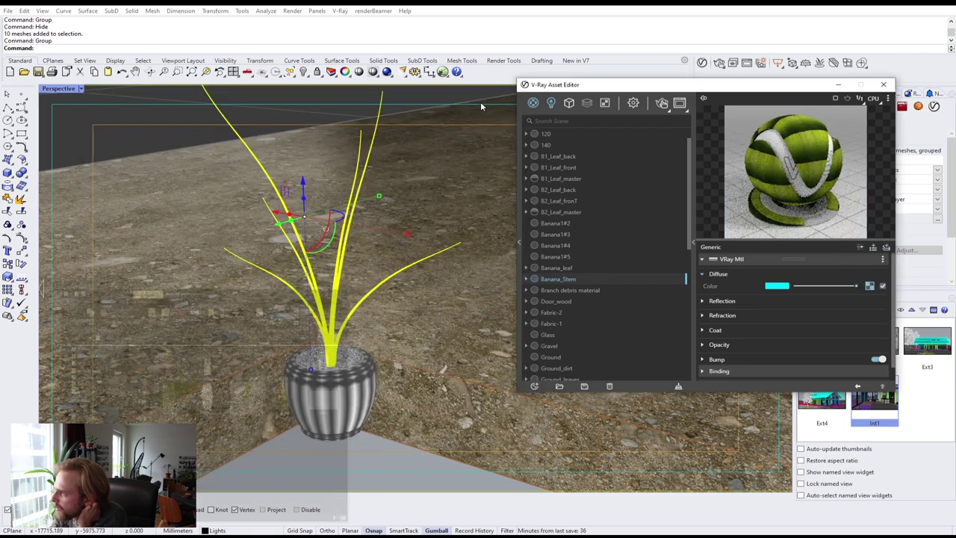
Apply the Banana_Stem material to the whole group of banana stems and clear the selection.
{"action": "left_click", "coordinate": [395, 343]}
{"action": "scroll", "coordinate": [338, 329], "scroll_direction": "up", "scroll_amount": 5}
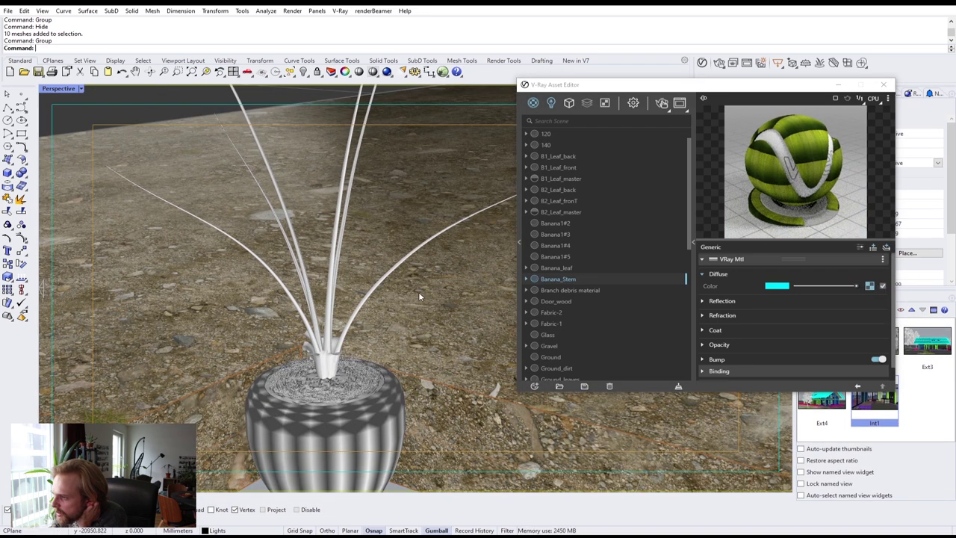
{"action": "left_click_drag", "start_coordinate": [418, 294], "coordinate": [266, 240]}
{"action": "right_click", "coordinate": [567, 282]}
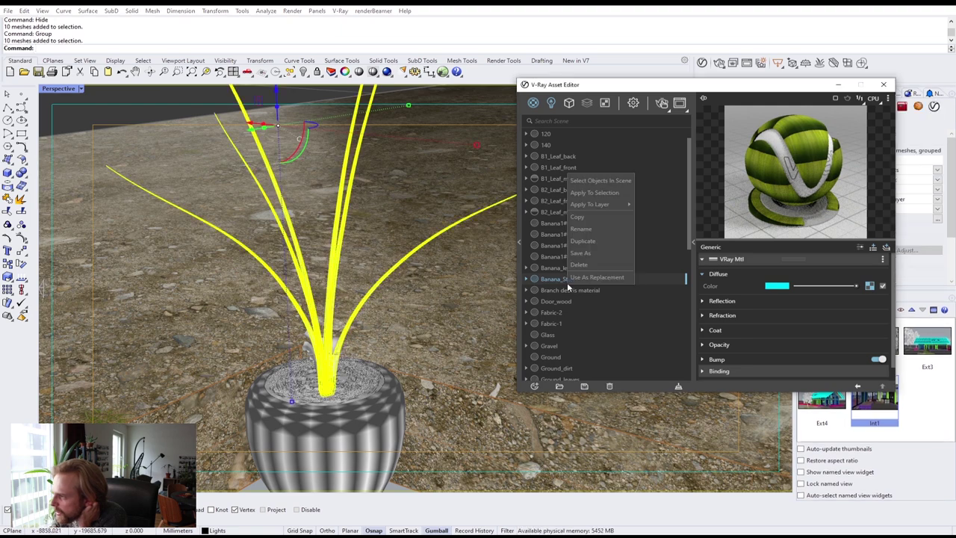
{"action": "left_click", "coordinate": [590, 195]}
{"action": "left_click", "coordinate": [466, 340]}
{"action": "scroll", "coordinate": [372, 325], "scroll_direction": "down", "scroll_amount": 2}
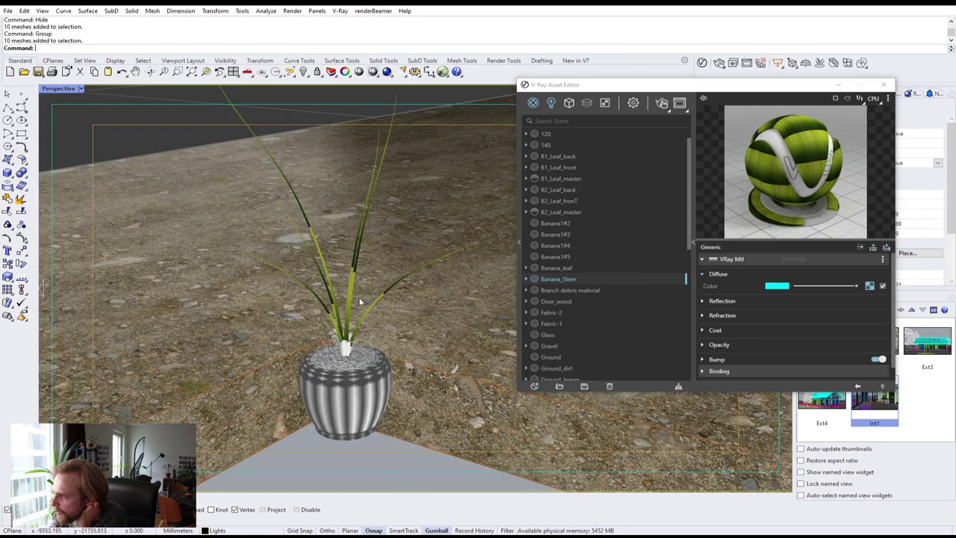
Ungroup the banana stems so that their upper and lower sections can be selected separately.
{"action": "right_click_drag", "start_coordinate": [356, 290], "coordinate": [388, 314]}
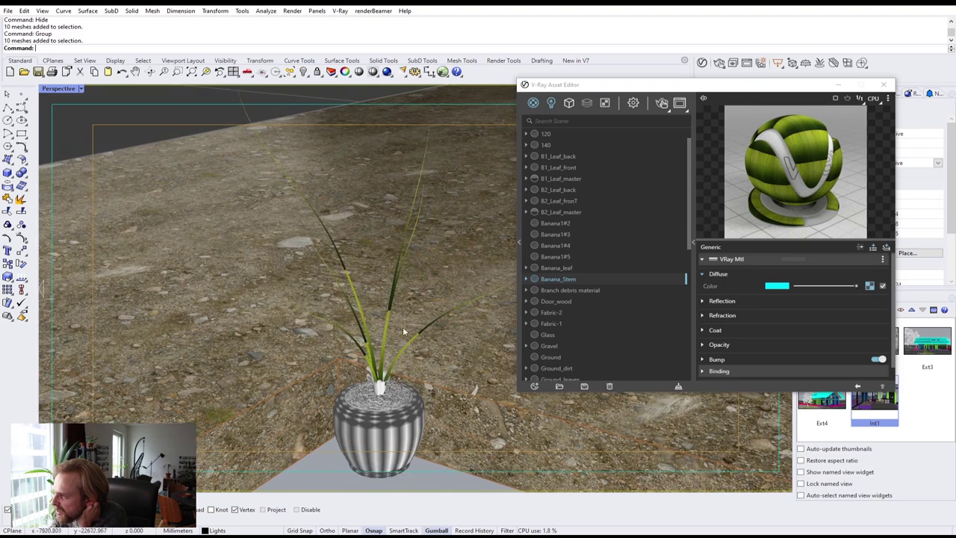
{"action": "left_click", "coordinate": [392, 275]}
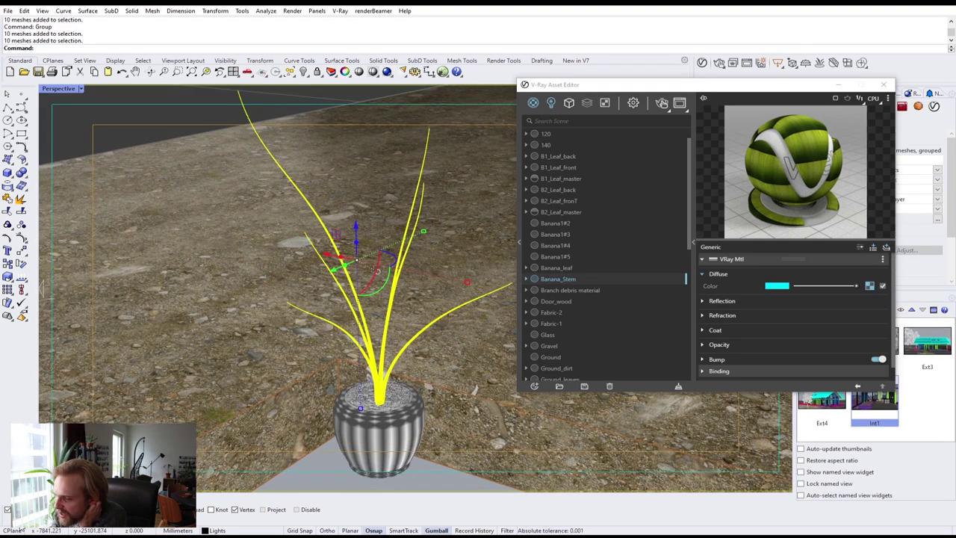
{"action": "key", "text": "alt+Tab"}
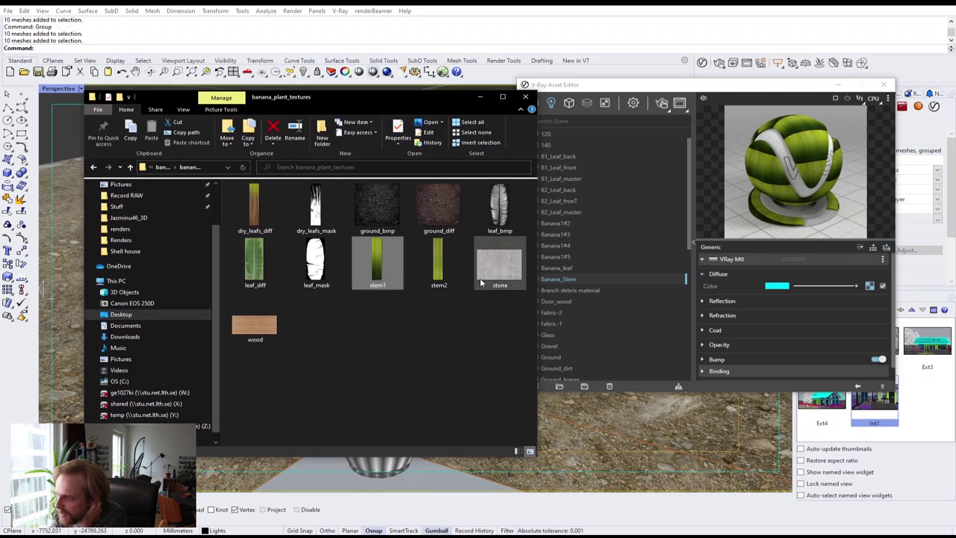
{"action": "left_click_drag", "start_coordinate": [429, 96], "coordinate": [338, 336]}
{"action": "left_click", "coordinate": [392, 192]}
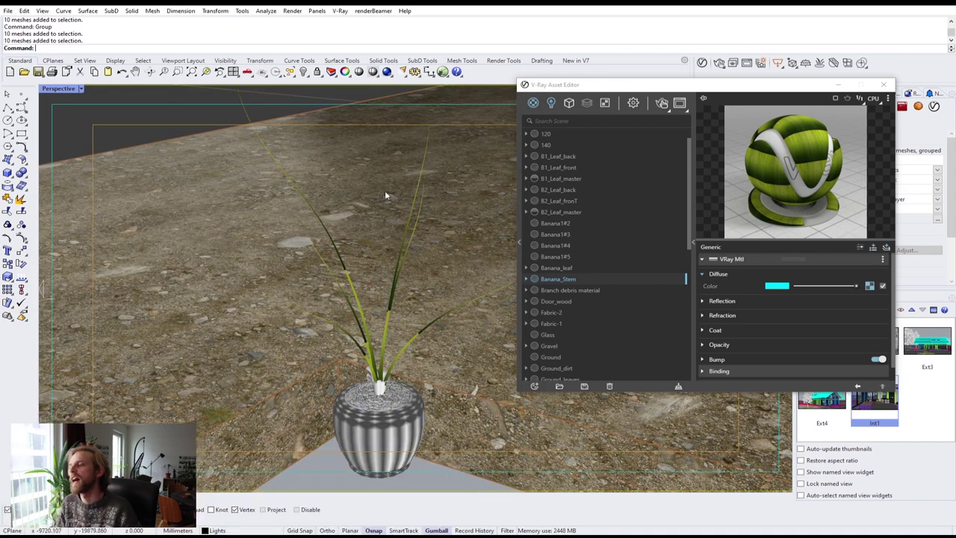
{"action": "left_click", "coordinate": [291, 182]}
{"action": "type", "text": "ungroup"}
{"action": "key", "text": "Return"}
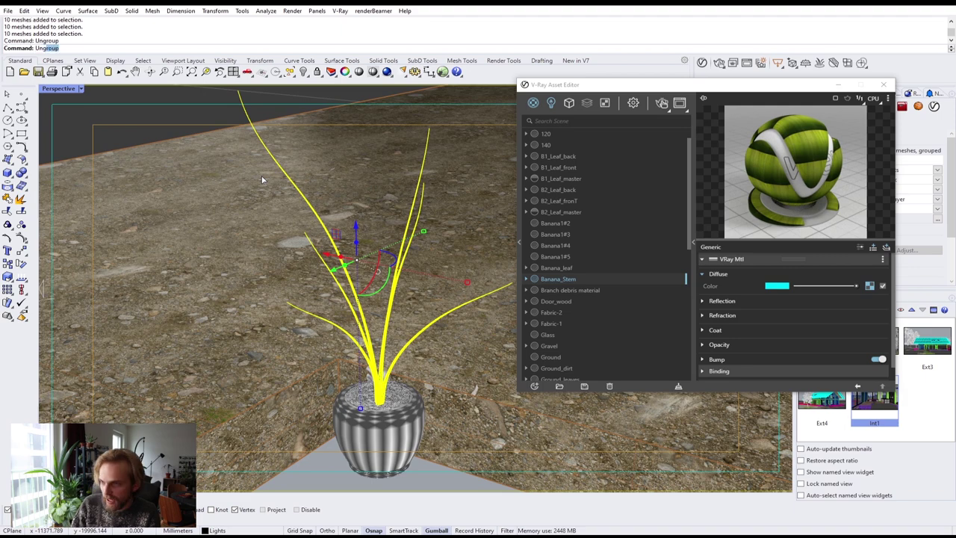
Select the upper sections of the banana stems together, adding each mesh to the selection.
{"action": "left_click", "coordinate": [381, 249]}
{"action": "left_click_drag", "start_coordinate": [475, 327], "coordinate": [448, 266]}
{"action": "left_click_drag", "start_coordinate": [461, 204], "coordinate": [255, 171], "text": "shift"}
{"action": "left_click", "coordinate": [323, 270], "text": "shift"}
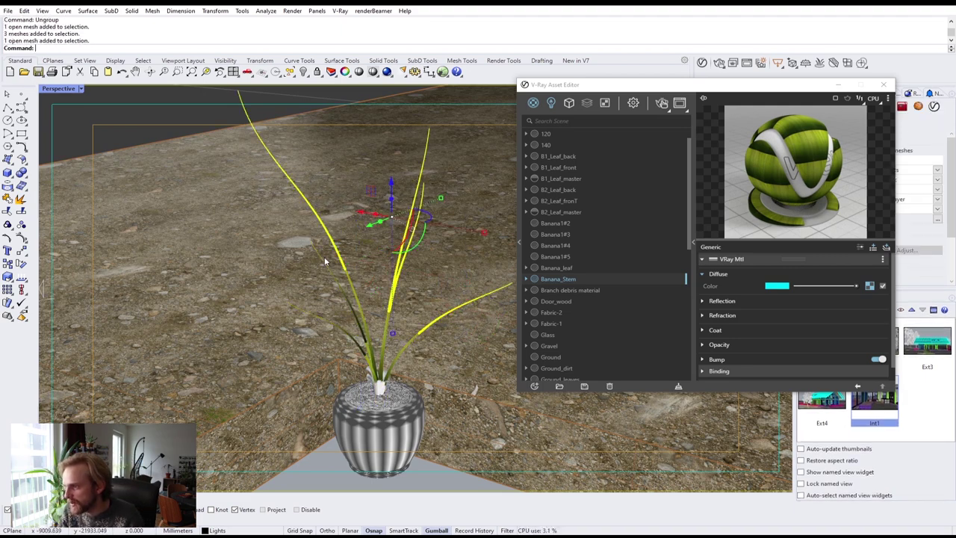
{"action": "left_click", "coordinate": [323, 323], "text": "shift"}
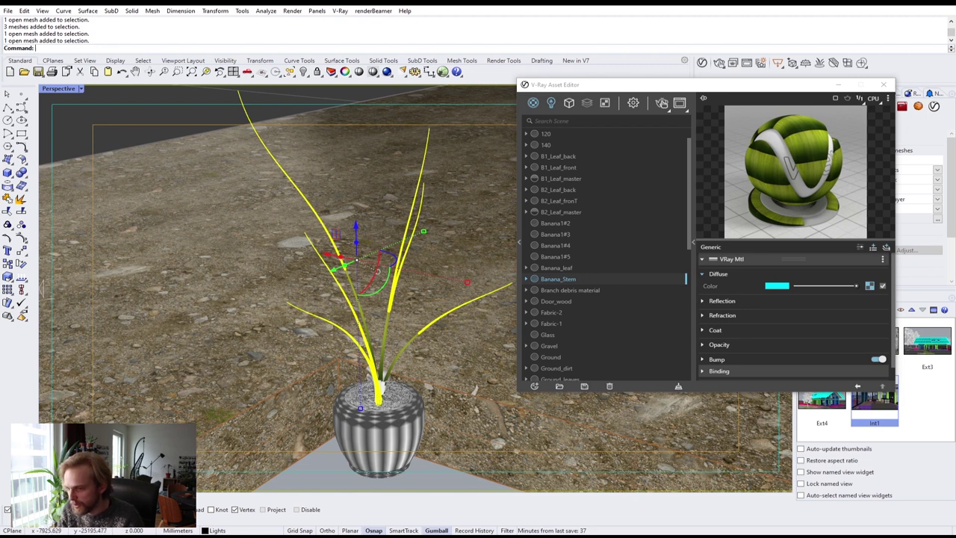
Replace the diffuse texture of the Banana_Stem material with the stem2 image from the banana_plant_textures folder.
{"action": "key", "text": "alt+Tab"}
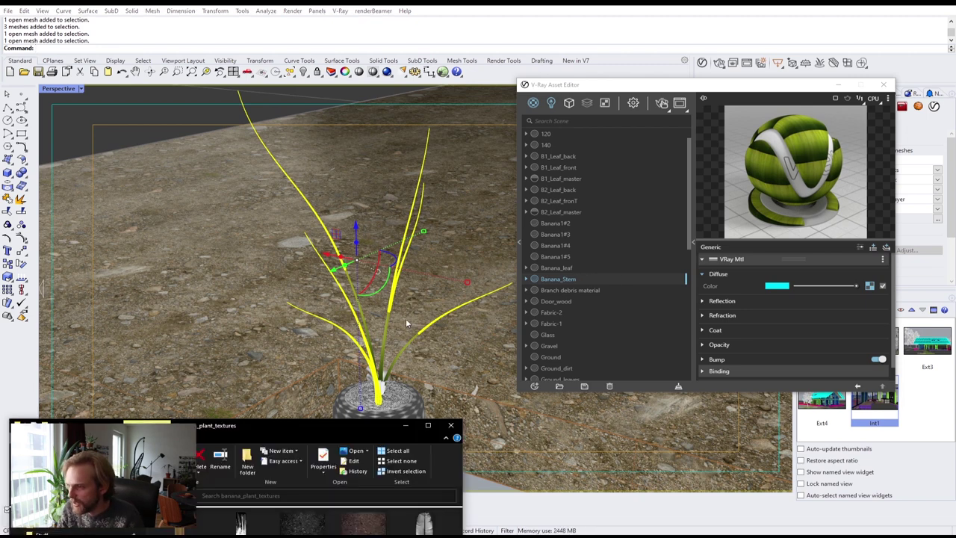
{"action": "left_click_drag", "start_coordinate": [307, 426], "coordinate": [326, 141]}
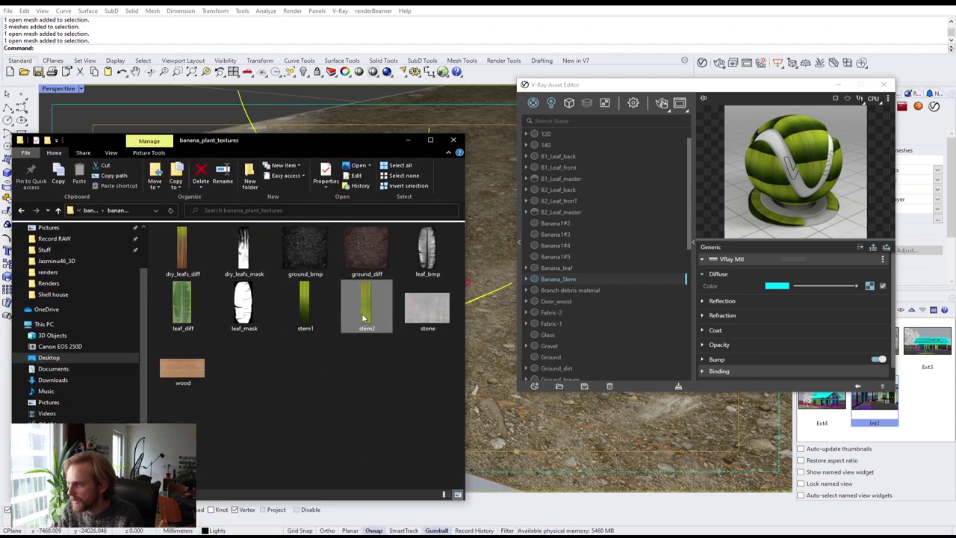
{"action": "left_click_drag", "start_coordinate": [778, 298], "coordinate": [871, 288]}
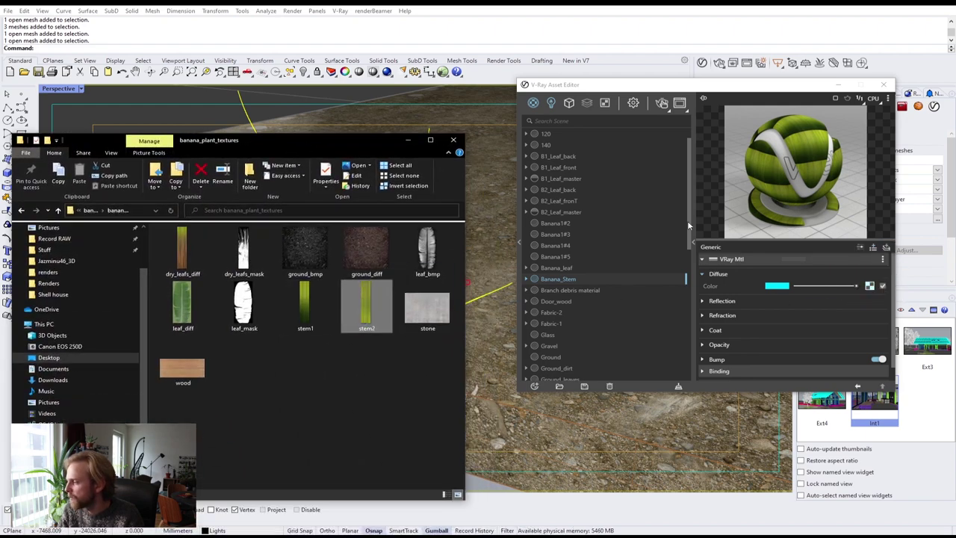
{"action": "left_click", "coordinate": [412, 142]}
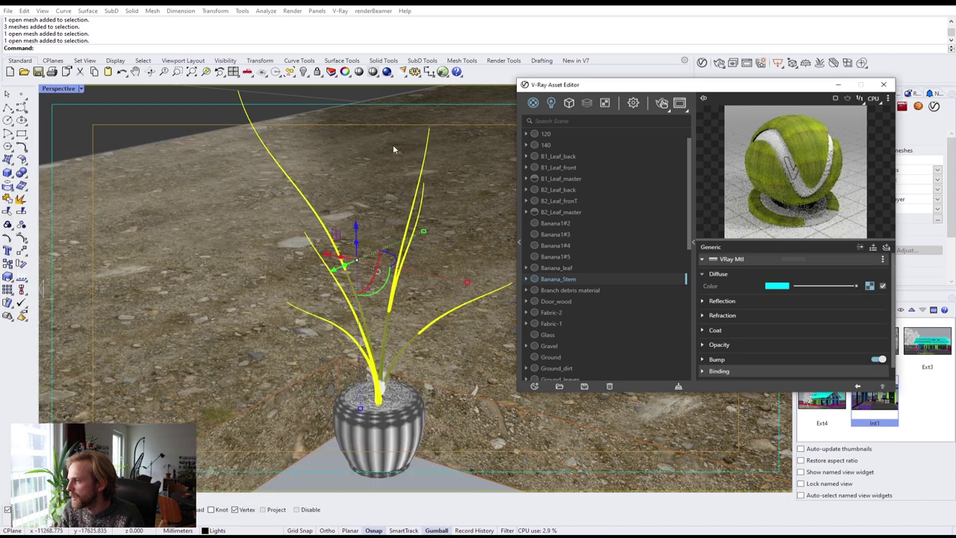
Remove the lower stem meshes from the selection and apply Banana_Stem to the upper stem sections.
{"action": "left_click", "coordinate": [288, 240], "text": "ctrl"}
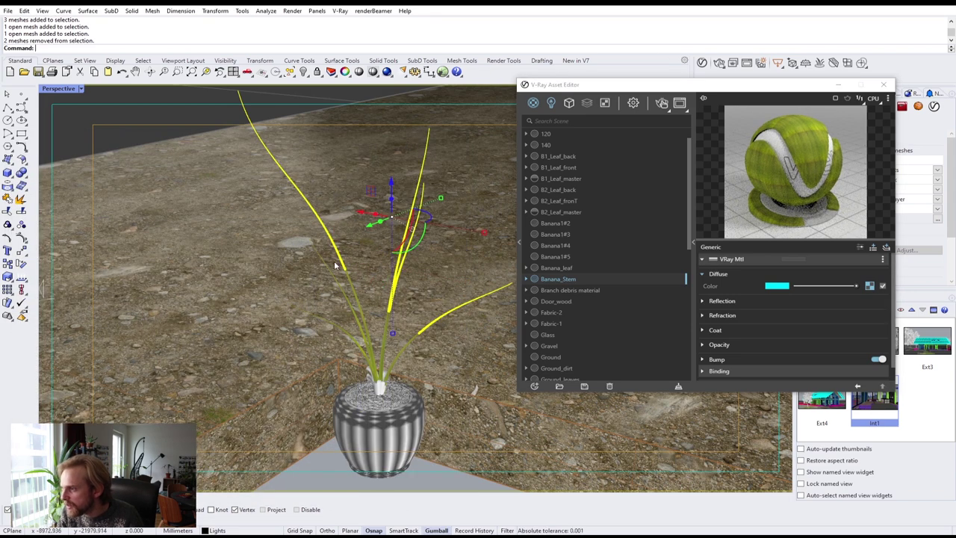
{"action": "right_click", "coordinate": [558, 279]}
{"action": "left_click", "coordinate": [589, 189]}
Group the upper stem sections and hide the group.
{"action": "right_click_drag", "start_coordinate": [466, 236], "coordinate": [437, 251]}
{"action": "type", "text": "Group"}
{"action": "key", "text": "Return"}
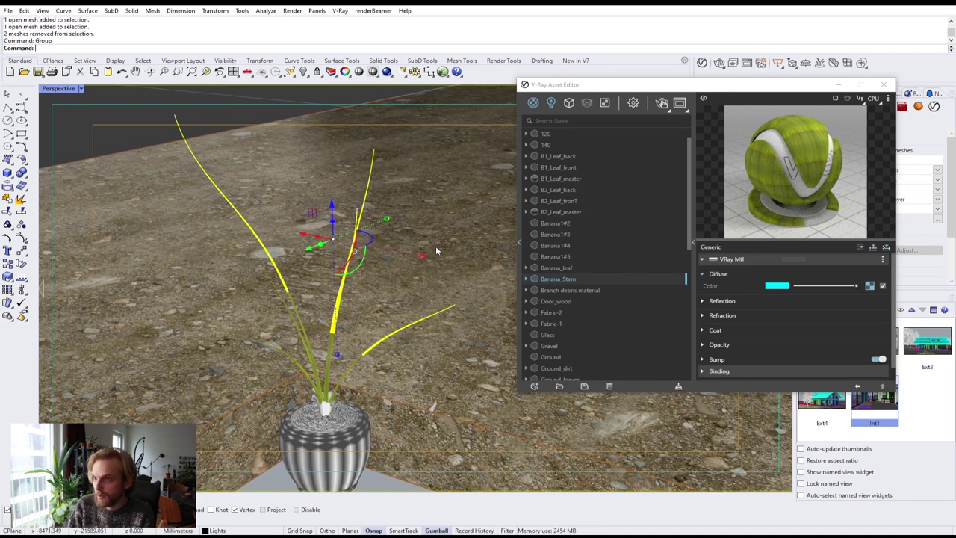
{"action": "left_click", "coordinate": [421, 237]}
{"action": "left_click", "coordinate": [365, 198]}
{"action": "key", "text": "ctrl+h"}
Select all the remaining lower stems and rename the green Banana1#2 material as Banana_stem2.
{"action": "right_click_drag", "start_coordinate": [331, 366], "coordinate": [331, 348]}
{"action": "right_click_drag", "start_coordinate": [381, 240], "coordinate": [385, 256], "text": "shift"}
{"action": "left_click_drag", "start_coordinate": [421, 265], "coordinate": [287, 218]}
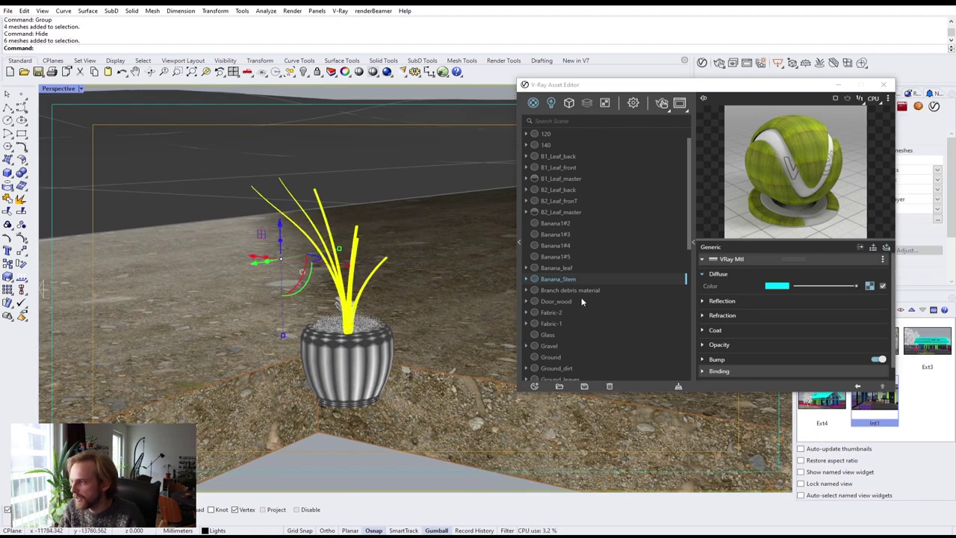
{"action": "left_click", "coordinate": [557, 224]}
{"action": "double_click", "coordinate": [556, 225]}
{"action": "left_click_drag", "start_coordinate": [565, 224], "coordinate": [609, 223]}
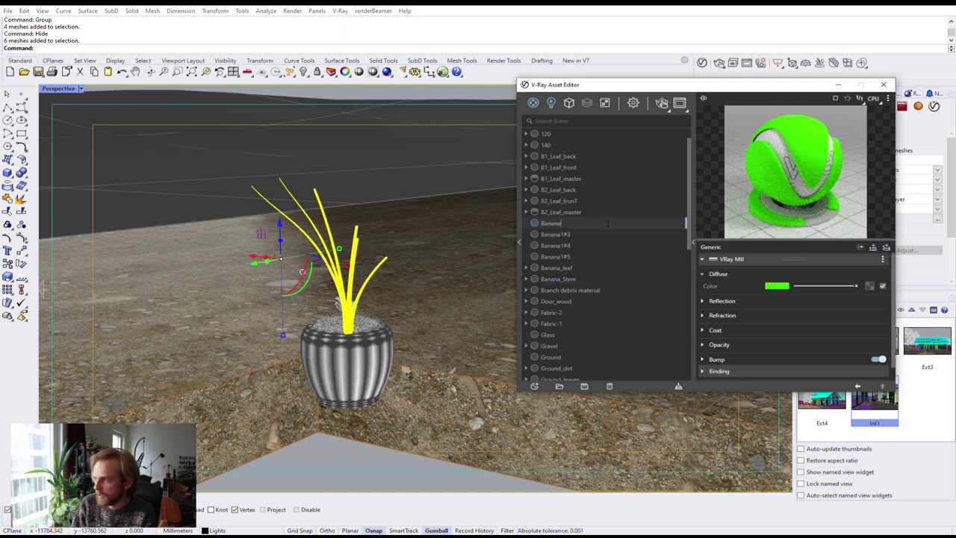
{"action": "type", "text": "d"}
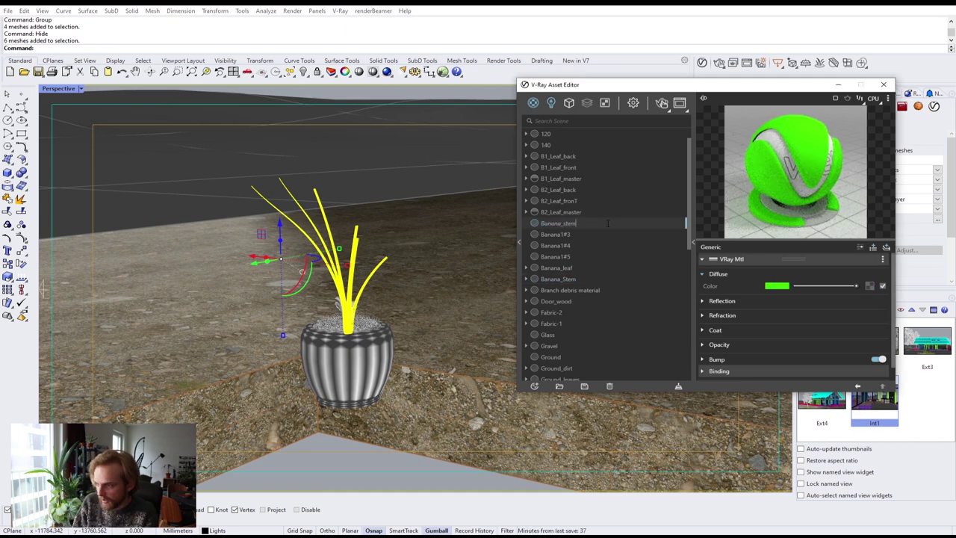
{"action": "type", "text": "tem2"}
{"action": "key", "text": "Return"}
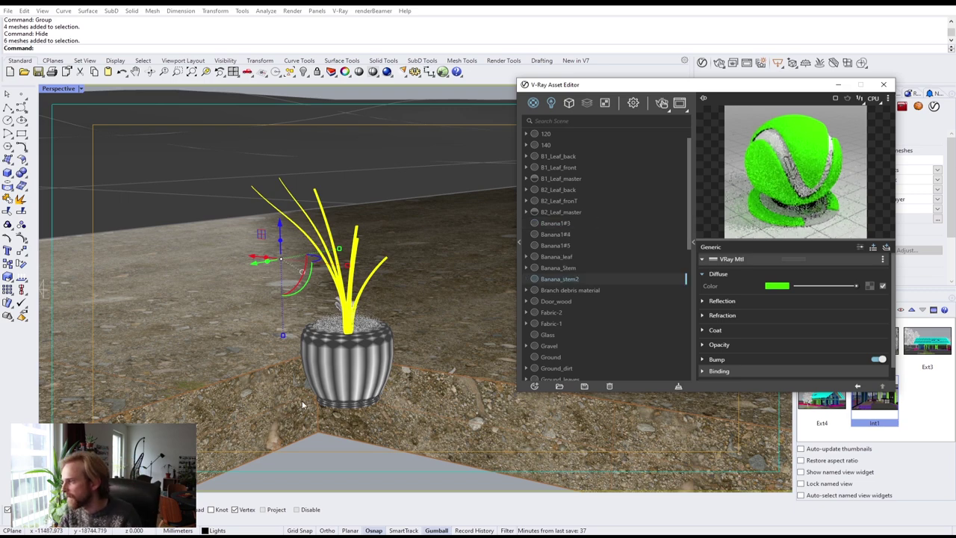
Load the stem1 image from the banana_plant_textures folder as the diffuse texture of the Banana_stem2 material.
{"action": "key", "text": "alt+Tab"}
{"action": "left_click", "coordinate": [292, 305]}
{"action": "left_click_drag", "start_coordinate": [800, 299], "coordinate": [859, 287]}
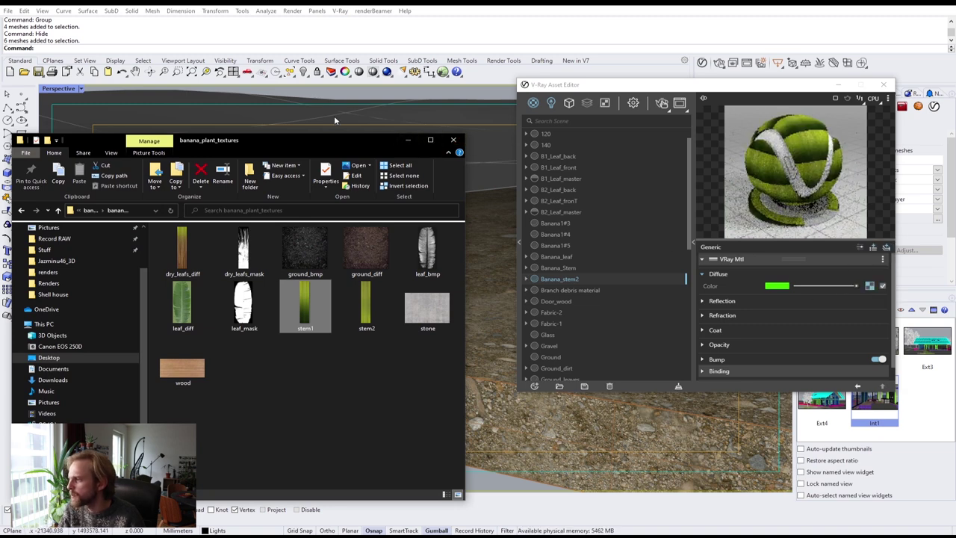
{"action": "left_click", "coordinate": [408, 141]}
Apply the Banana_stem2 material to the selected lower stems and clear the selection.
{"action": "right_click", "coordinate": [571, 277]}
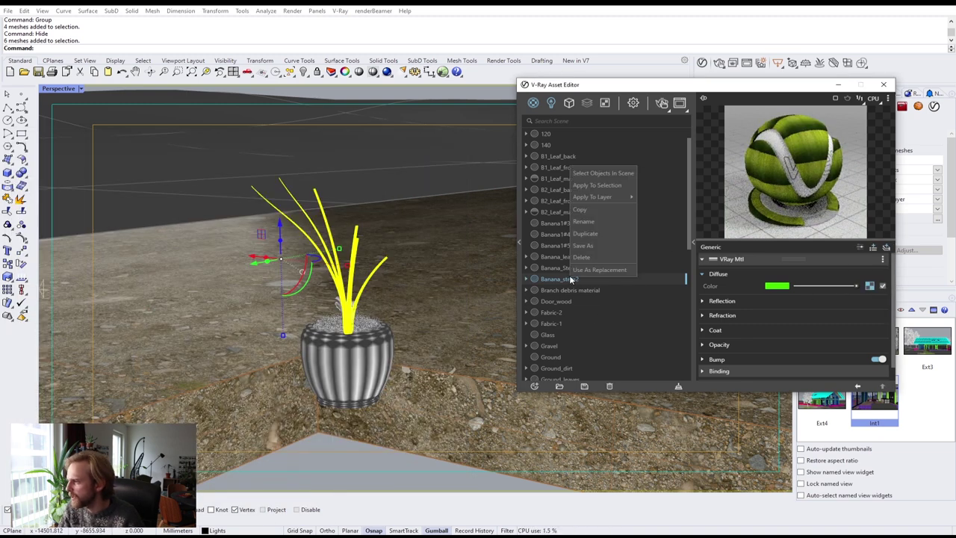
{"action": "left_click", "coordinate": [589, 186]}
{"action": "left_click", "coordinate": [440, 291]}
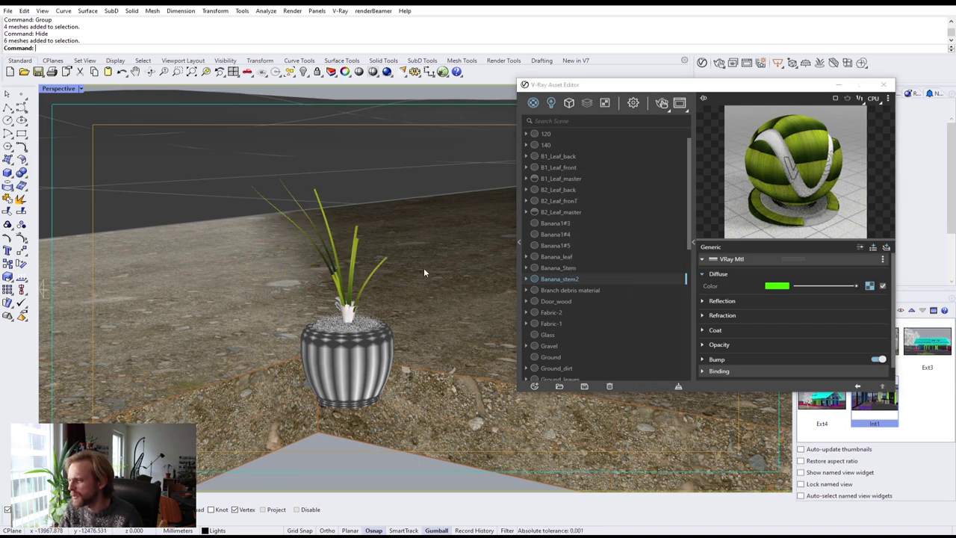
Group the lower banana stems and hide the group.
{"action": "left_click_drag", "start_coordinate": [426, 271], "coordinate": [259, 216]}
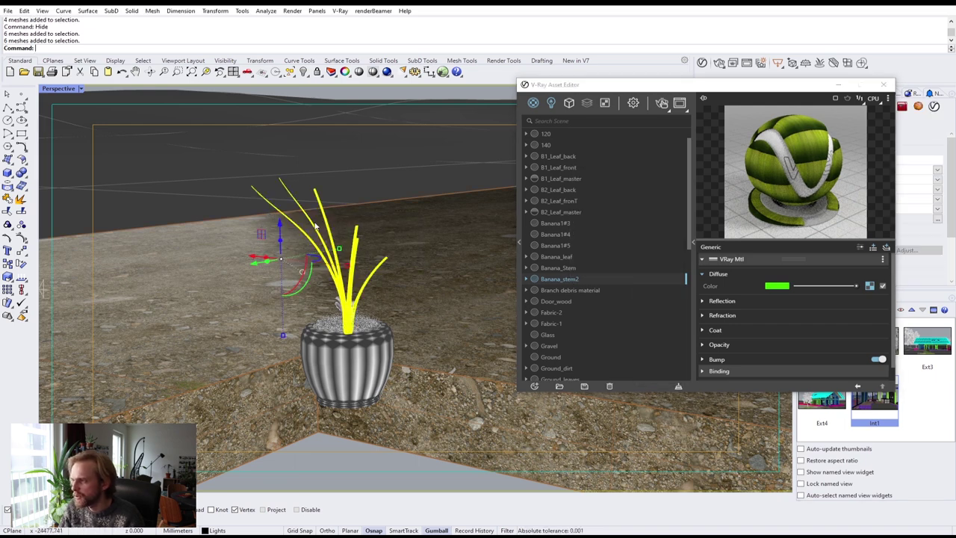
{"action": "type", "text": "Group"}
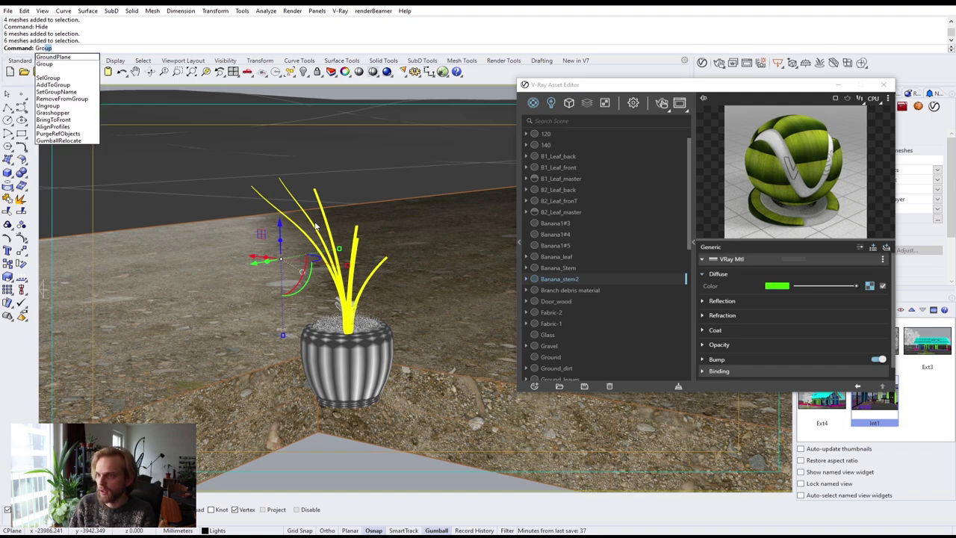
{"action": "key", "text": "Return"}
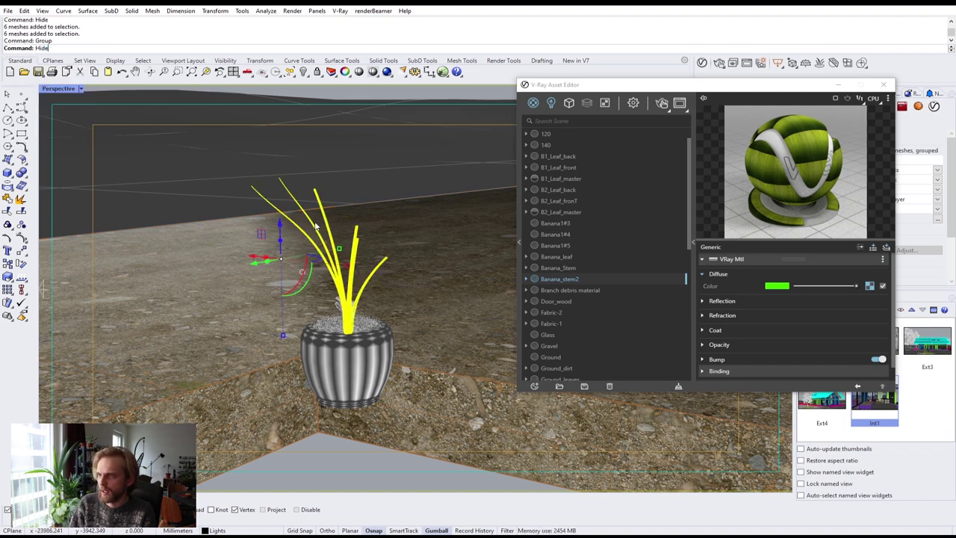
{"action": "type", "text": "Hide"}
{"action": "key", "text": "Return"}
Apply the magenta Banana1#3 material to all the dry leaf meshes at the plant's base and group them.
{"action": "scroll", "coordinate": [328, 268], "scroll_direction": "up", "scroll_amount": 5}
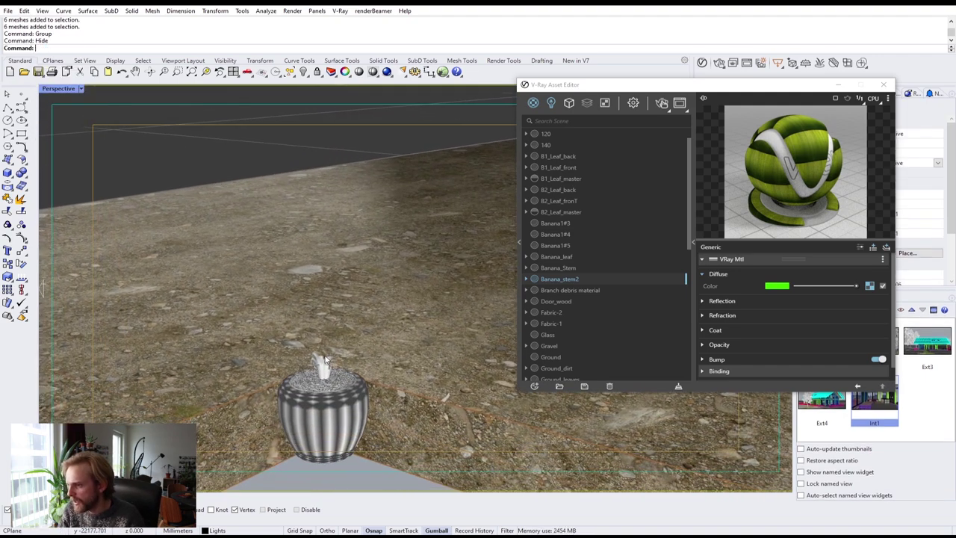
{"action": "scroll", "coordinate": [326, 359], "scroll_direction": "up", "scroll_amount": 3}
{"action": "left_click", "coordinate": [323, 370]}
{"action": "left_click", "coordinate": [347, 307]}
{"action": "right_click_drag", "start_coordinate": [347, 307], "coordinate": [364, 321]}
{"action": "left_click_drag", "start_coordinate": [416, 255], "coordinate": [216, 184]}
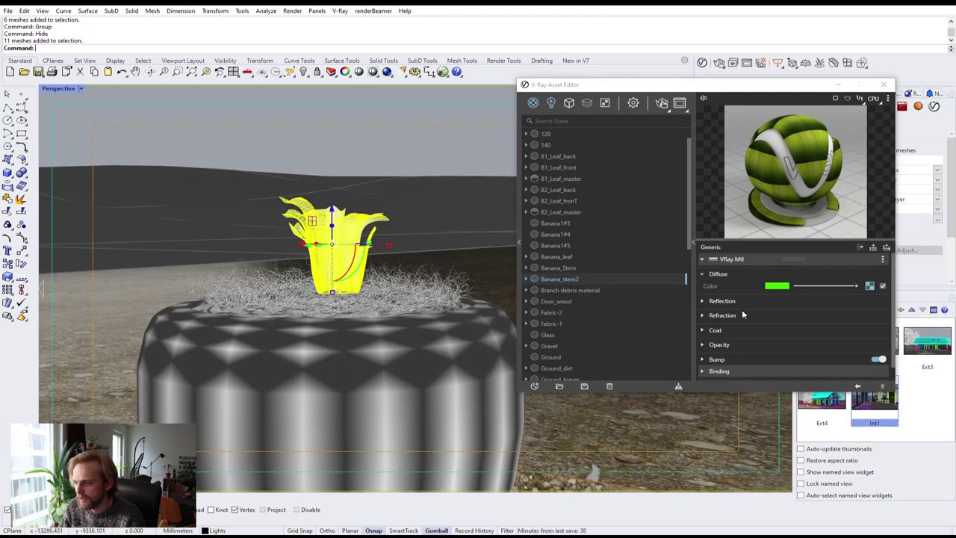
{"action": "left_click", "coordinate": [559, 224]}
{"action": "right_click", "coordinate": [562, 225]}
{"action": "left_click", "coordinate": [589, 244]}
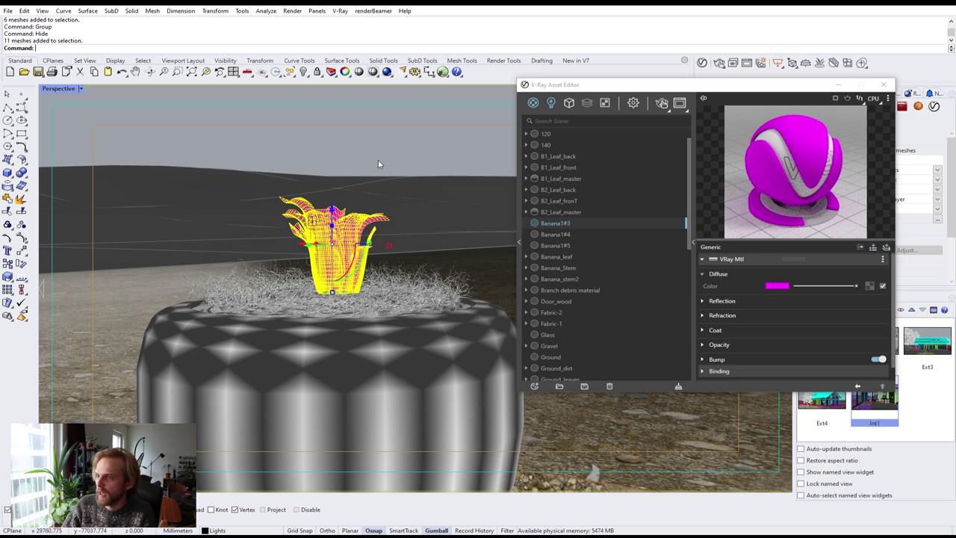
{"action": "key", "text": "Return"}
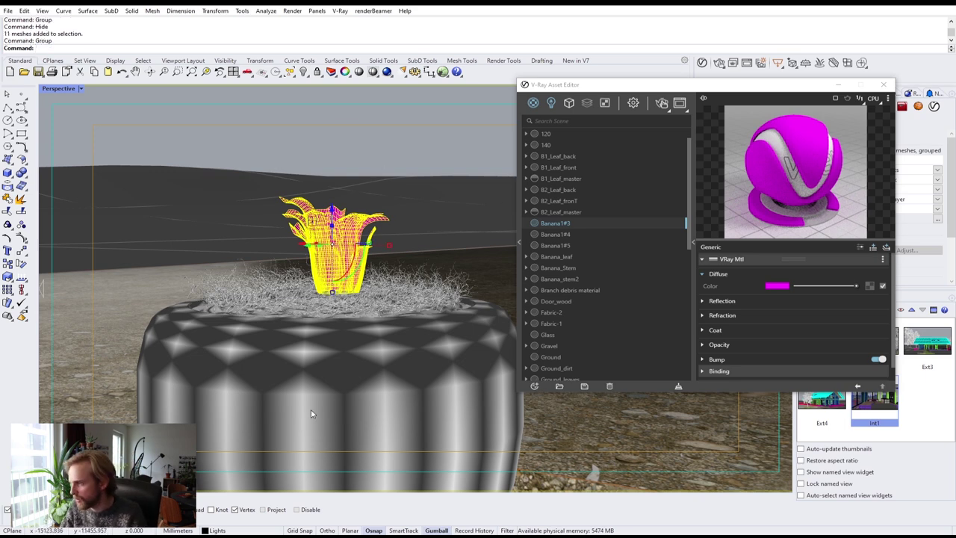
Rename the magenta Banana1#3 material as Banana_dry.
{"action": "double_click", "coordinate": [561, 226]}
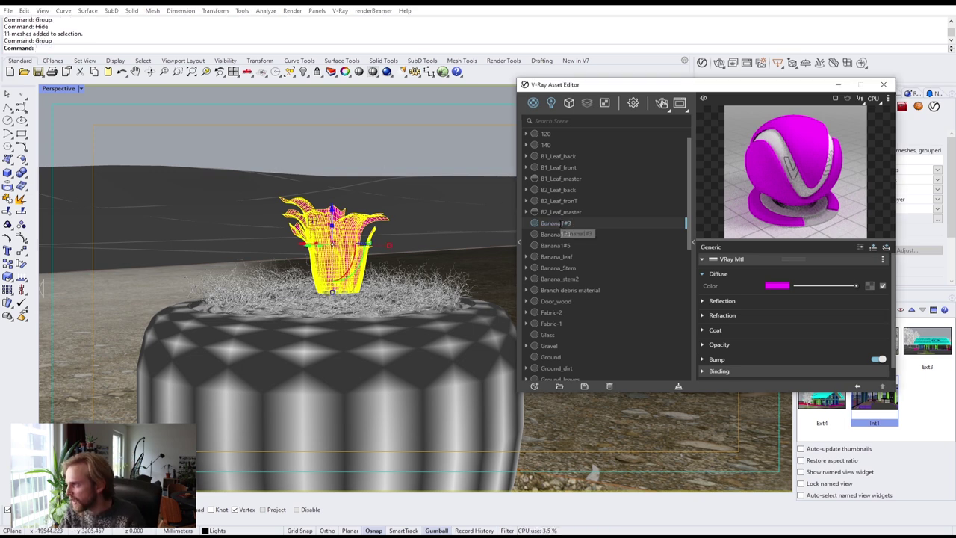
{"action": "left_click_drag", "start_coordinate": [561, 224], "coordinate": [633, 227]}
{"action": "type", "text": "_dr"}
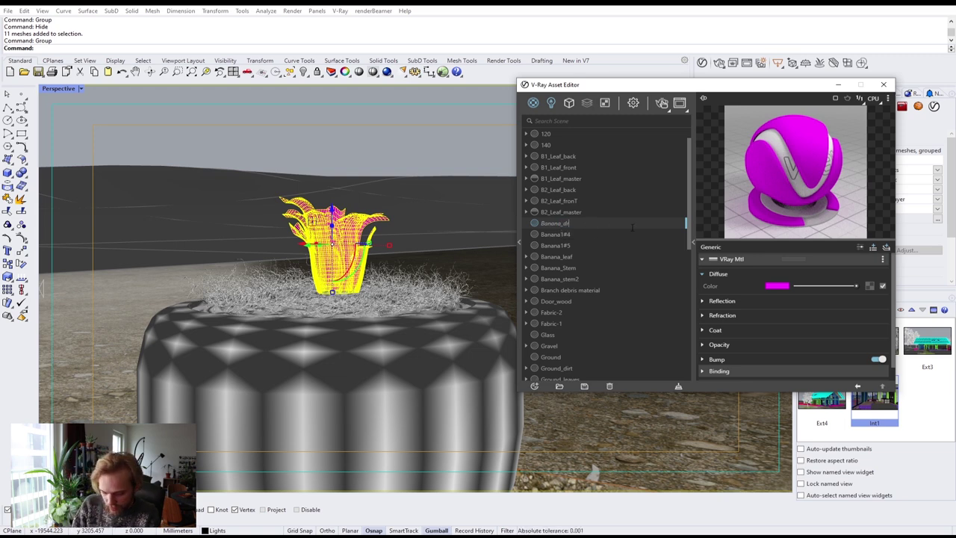
{"action": "type", "text": "y"}
{"action": "key", "text": "Return"}
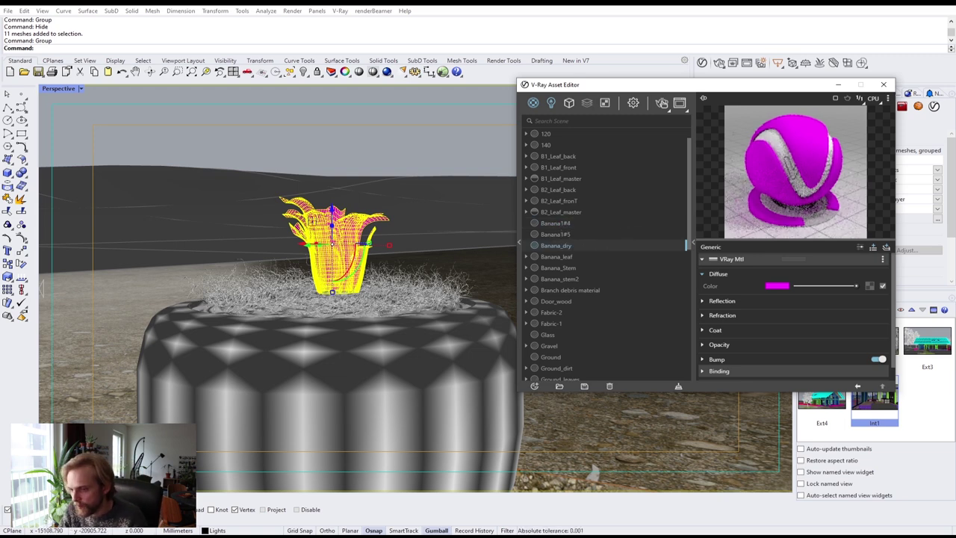
Bring up the banana_plant_textures folder in File Explorer alongside the Banana_dry material settings.
{"action": "key", "text": "alt+Tab"}
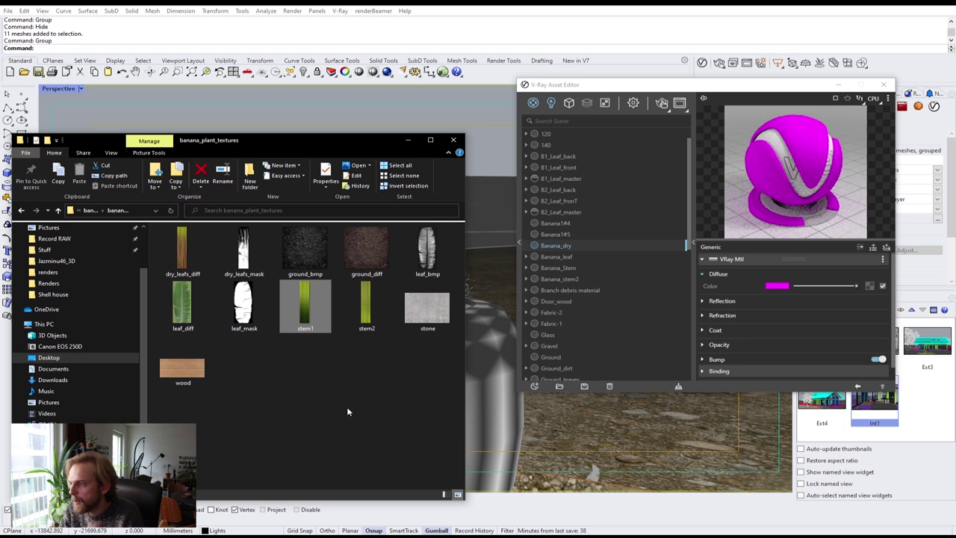
Load dry_leafs_diff as the diffuse texture and dry_leafs_mask as the opacity map of the Banana_dry material.
{"action": "left_click", "coordinate": [346, 412]}
{"action": "left_click_drag", "start_coordinate": [179, 269], "coordinate": [871, 289]}
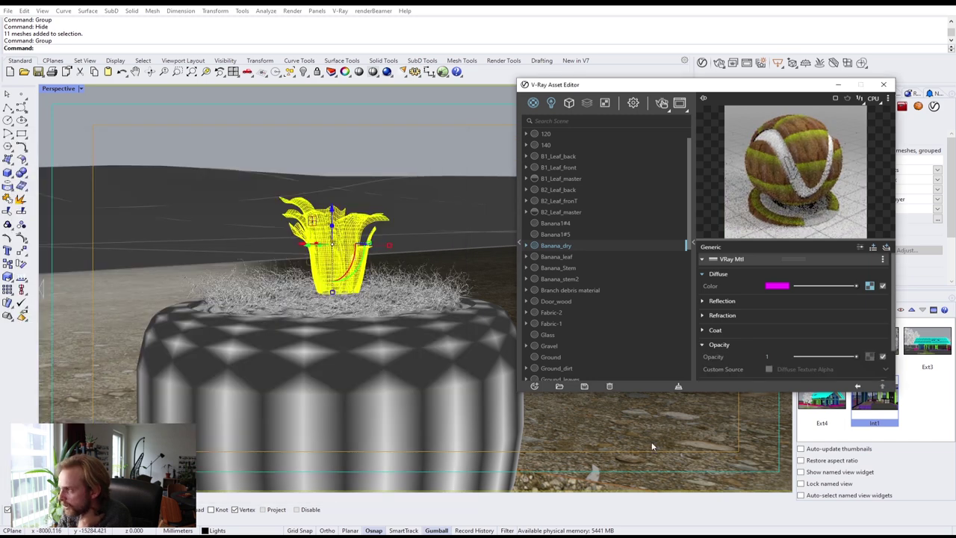
{"action": "key", "text": "alt+Tab"}
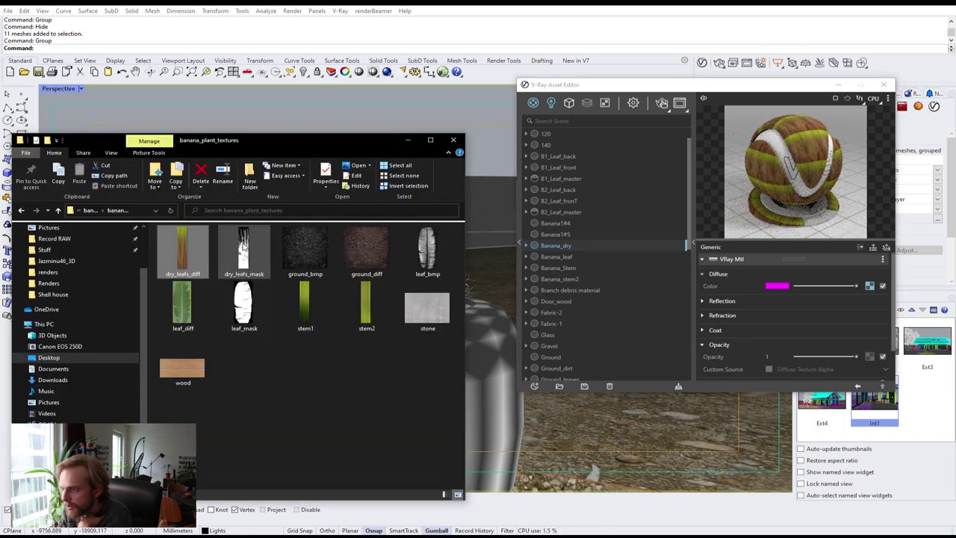
{"action": "left_click_drag", "start_coordinate": [245, 247], "coordinate": [827, 342]}
{"action": "left_click_drag", "start_coordinate": [877, 361], "coordinate": [871, 358]}
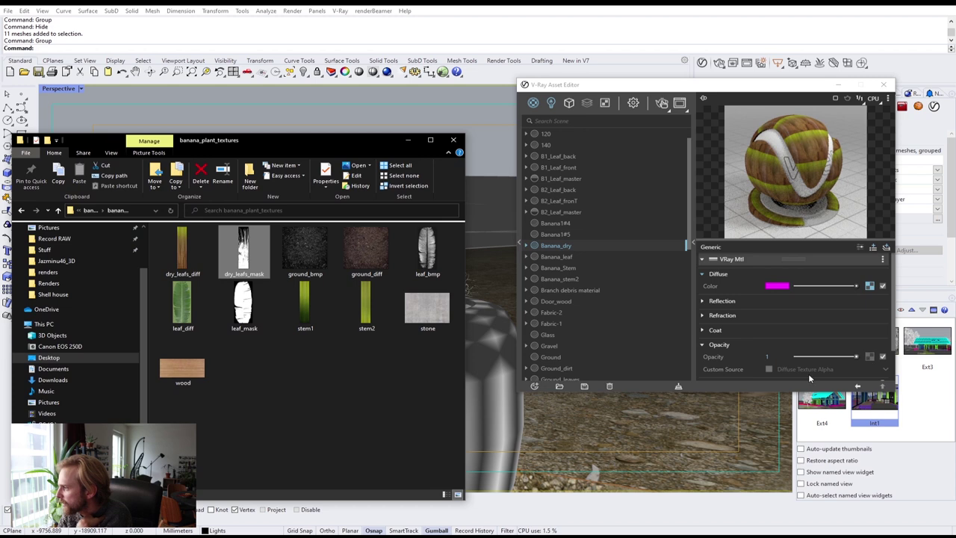
{"action": "left_click", "coordinate": [407, 140]}
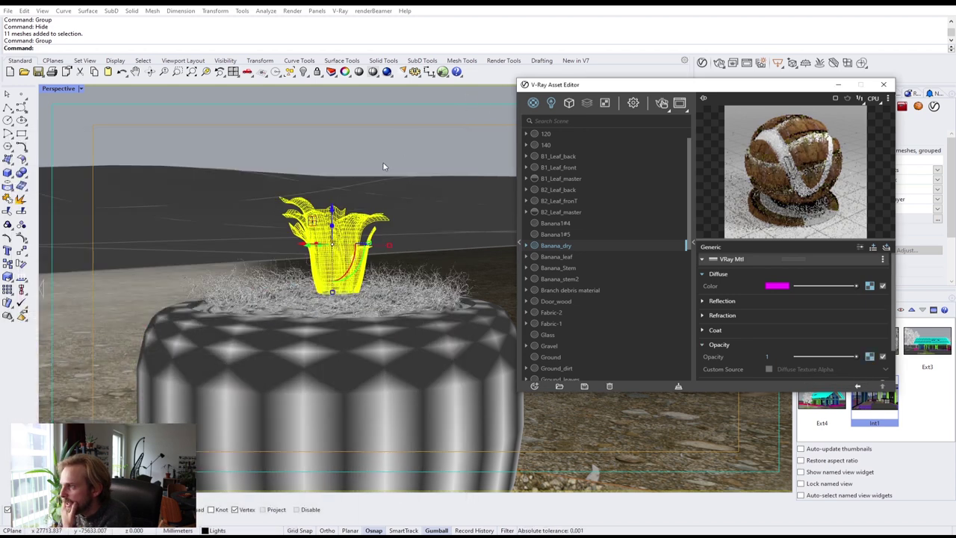
Hide the grouped dry leaf meshes and join all the debris strands on the pot into one mesh, leaving out the soil mesh.
{"action": "left_click", "coordinate": [333, 233]}
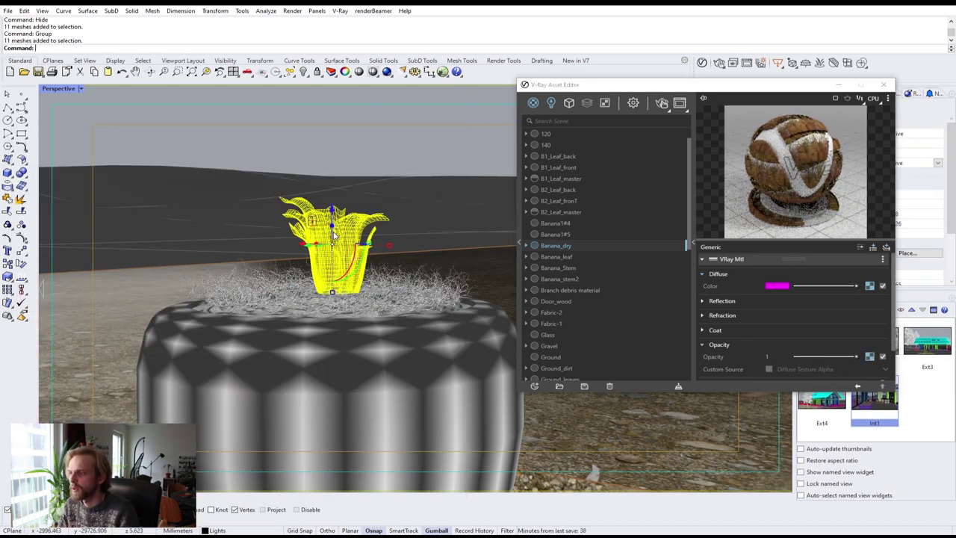
{"action": "key", "text": "ctrl+h"}
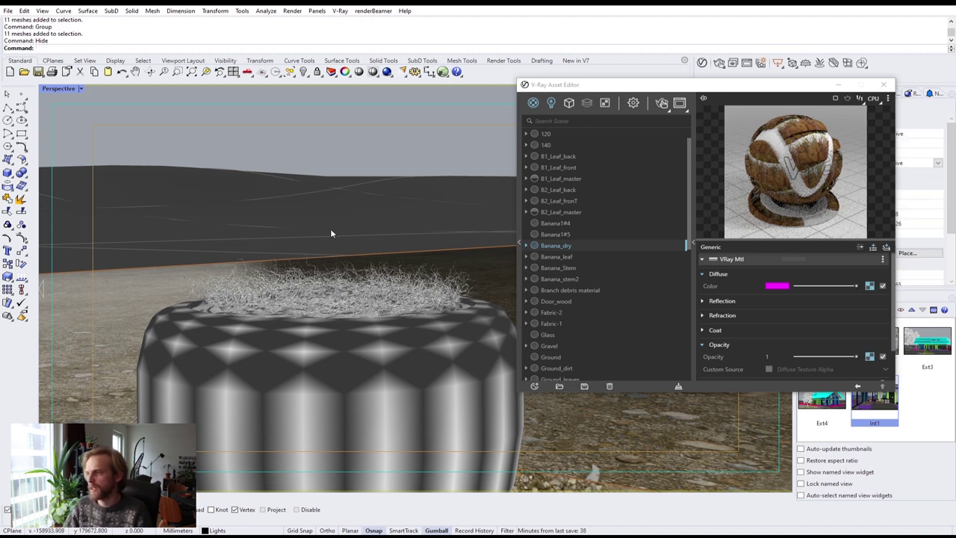
{"action": "scroll", "coordinate": [335, 279], "scroll_direction": "down", "scroll_amount": 3}
{"action": "left_click_drag", "start_coordinate": [234, 175], "coordinate": [417, 320]}
{"action": "scroll", "coordinate": [338, 294], "scroll_direction": "up", "scroll_amount": 3}
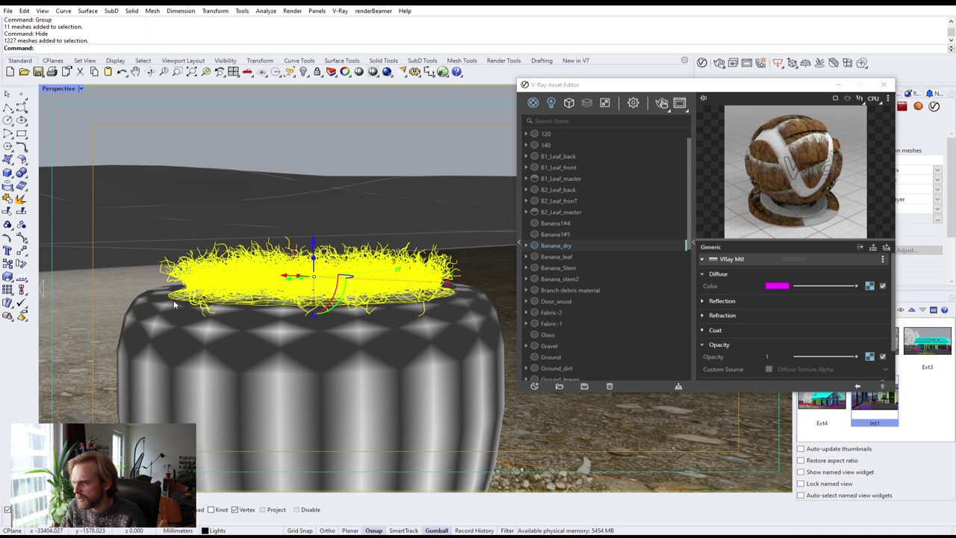
{"action": "left_click", "coordinate": [173, 301], "text": "ctrl"}
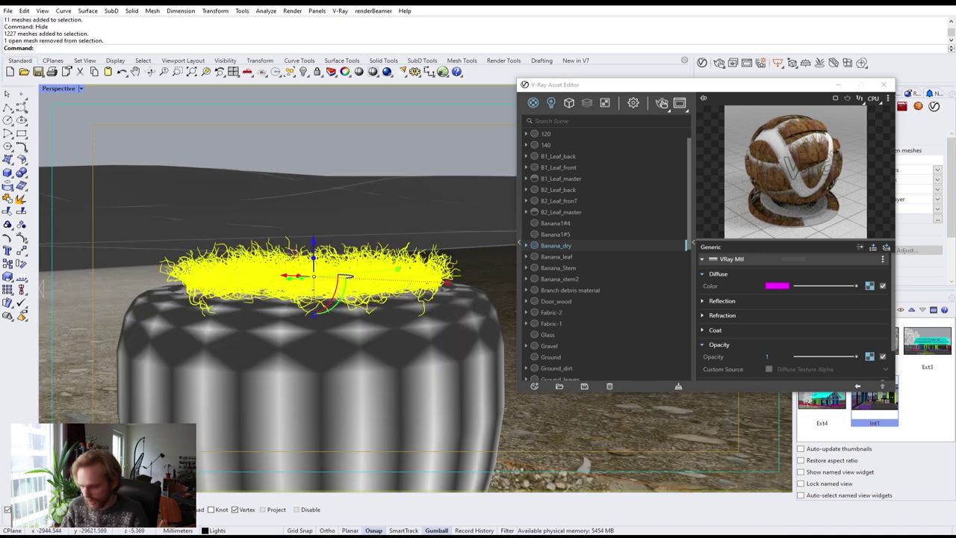
{"action": "type", "text": "j"}
{"action": "key", "text": "BackSpace"}
{"action": "key", "text": "Return"}
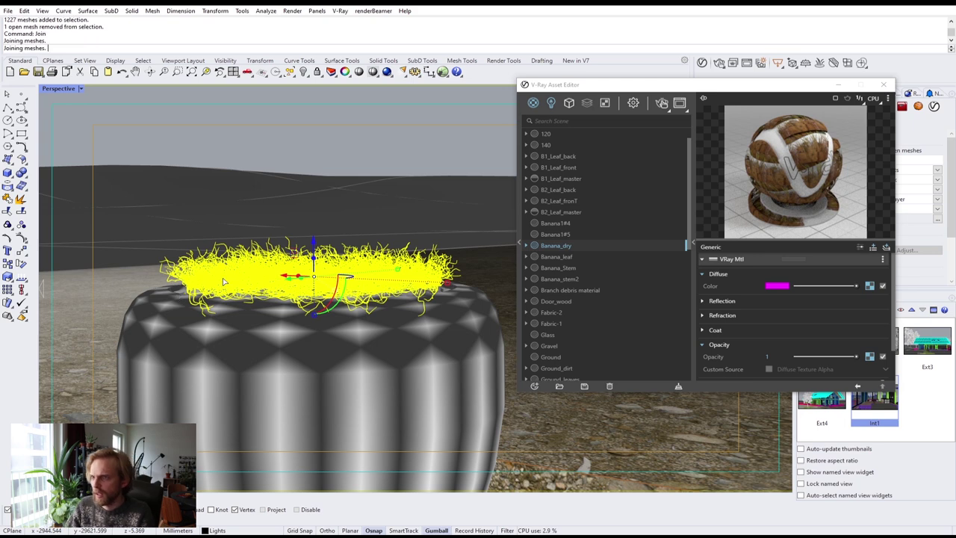
Rename the yellow Banana1#4 material as Banana_crap.
{"action": "left_click", "coordinate": [561, 224]}
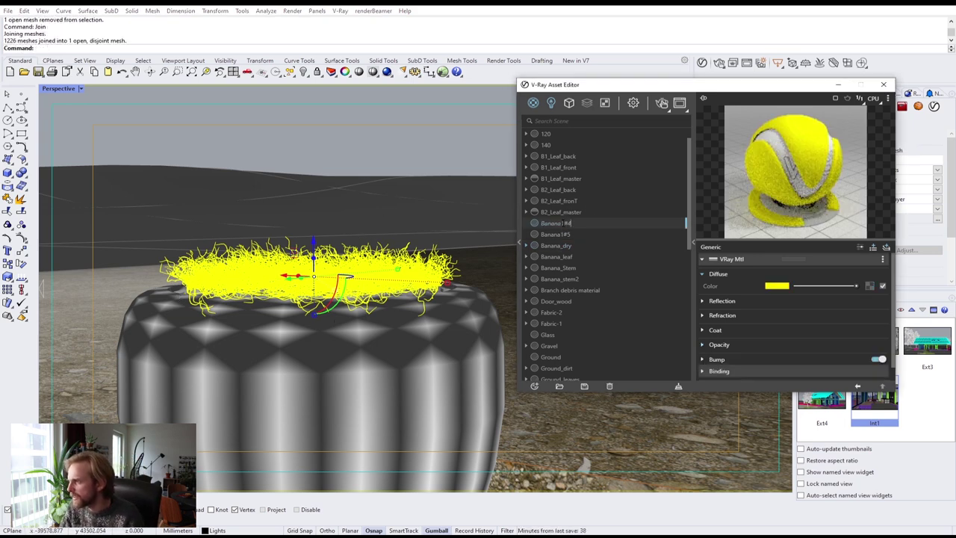
{"action": "left_click", "coordinate": [553, 223]}
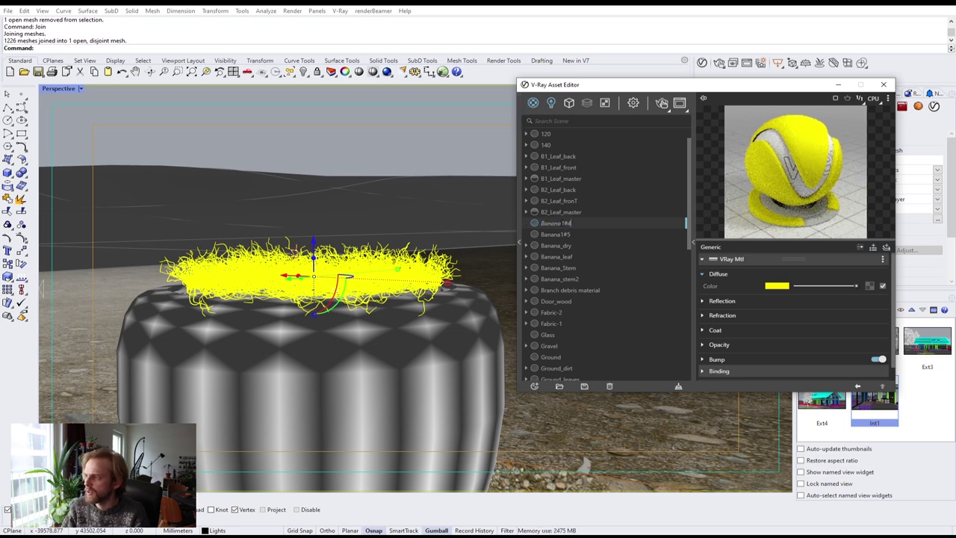
{"action": "type", "text": "Banana_c"}
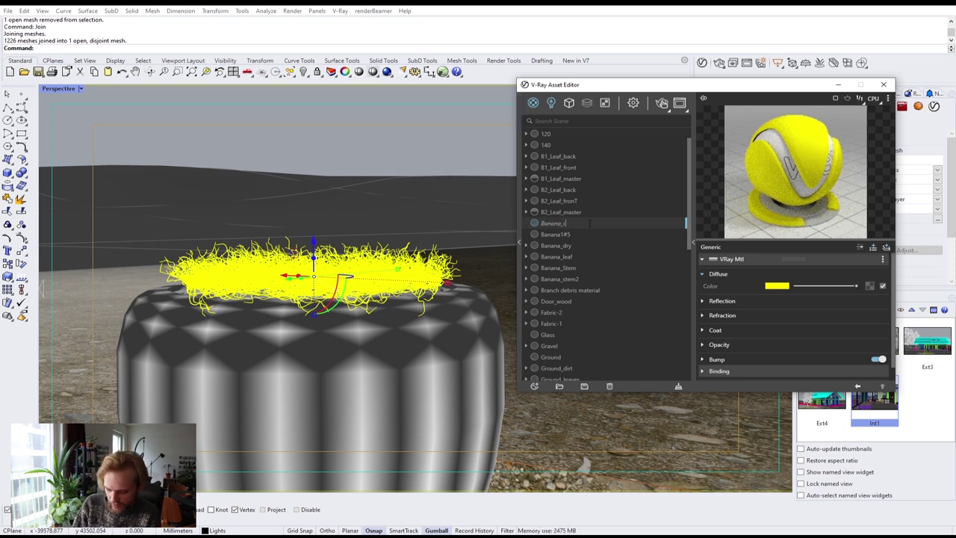
{"action": "type", "text": "rap"}
{"action": "key", "text": "Return"}
Load the wood image from the banana_plant_textures folder as the diffuse texture of Banana_crap.
{"action": "key", "text": "alt+Tab"}
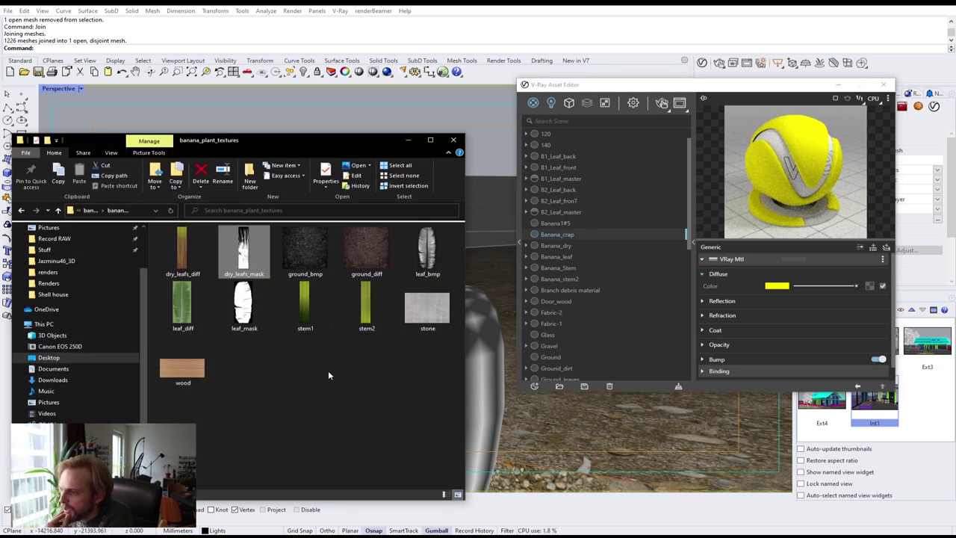
{"action": "left_click", "coordinate": [193, 256]}
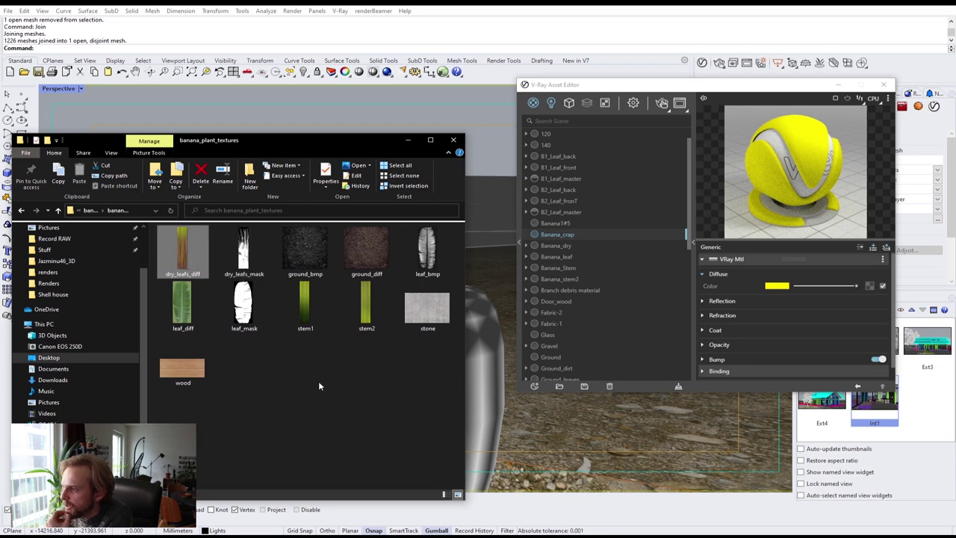
{"action": "left_click_drag", "start_coordinate": [286, 140], "coordinate": [324, 129]}
{"action": "left_click_drag", "start_coordinate": [224, 363], "coordinate": [870, 289]}
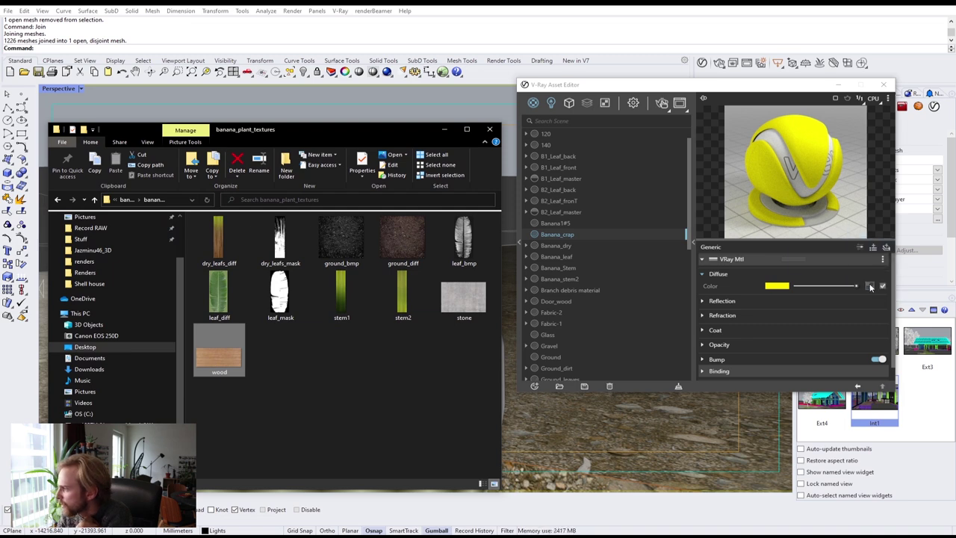
{"action": "left_click", "coordinate": [443, 129]}
Apply the Banana_crap material to the joined debris mesh and deselect it.
{"action": "right_click", "coordinate": [558, 236]}
{"action": "left_click", "coordinate": [568, 241]}
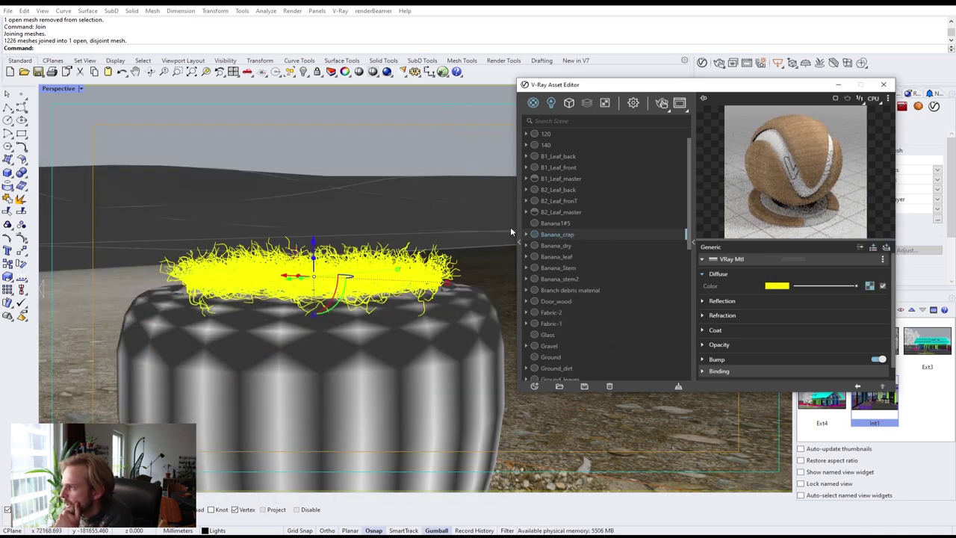
{"action": "left_click", "coordinate": [422, 197]}
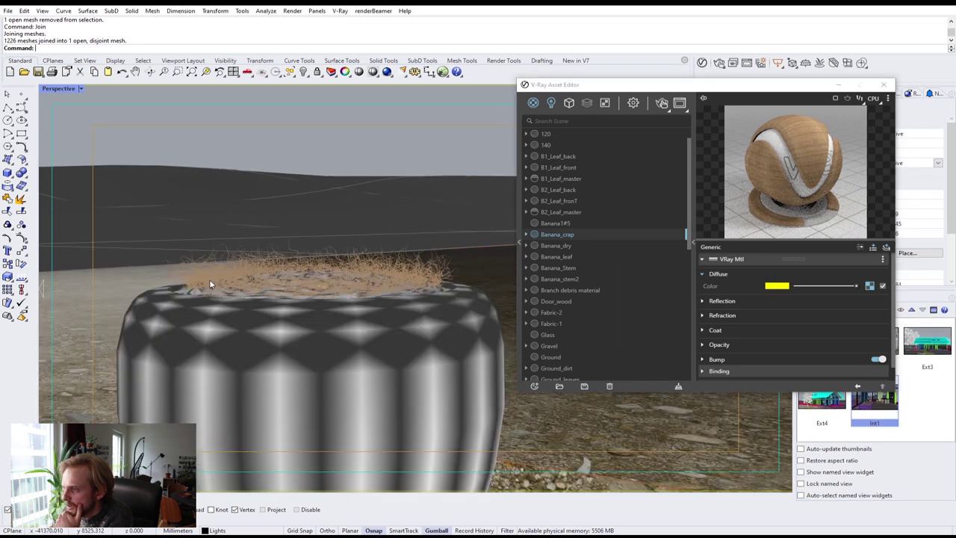
Select the joined debris mesh on top of the pot and hide it.
{"action": "left_click", "coordinate": [236, 272]}
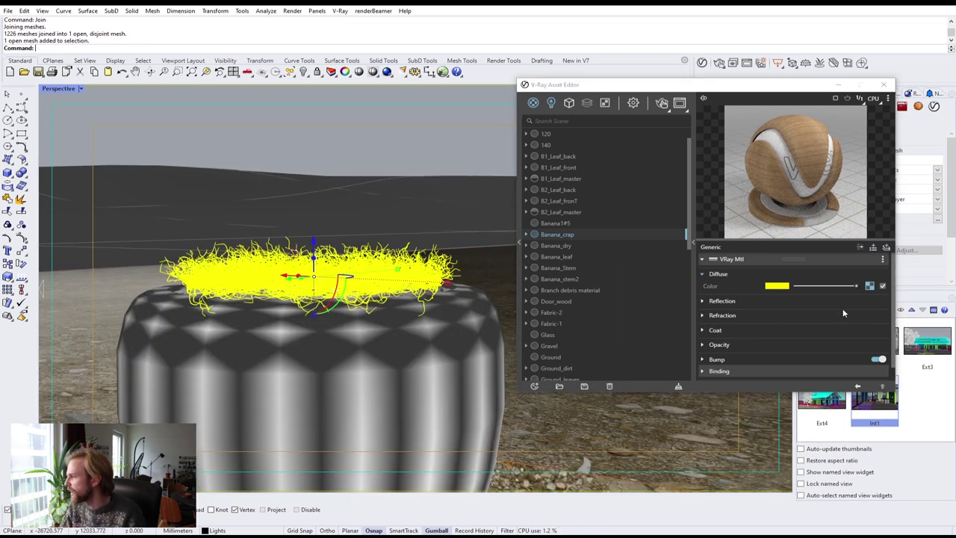
{"action": "left_click", "coordinate": [721, 301]}
{"action": "left_click", "coordinate": [721, 301]}
{"action": "left_click", "coordinate": [406, 196]}
{"action": "key", "text": "Return"}
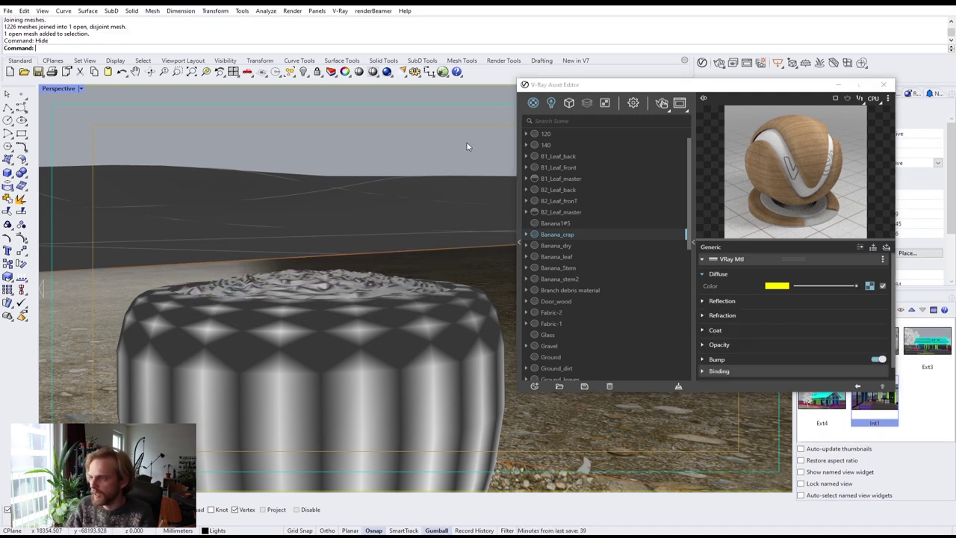
Select the soil mesh in the pot and rename the black Banana1#5 material as Banana_ground.
{"action": "scroll", "coordinate": [444, 216], "scroll_direction": "down", "scroll_amount": 8}
{"action": "scroll", "coordinate": [355, 291], "scroll_direction": "up", "scroll_amount": 5}
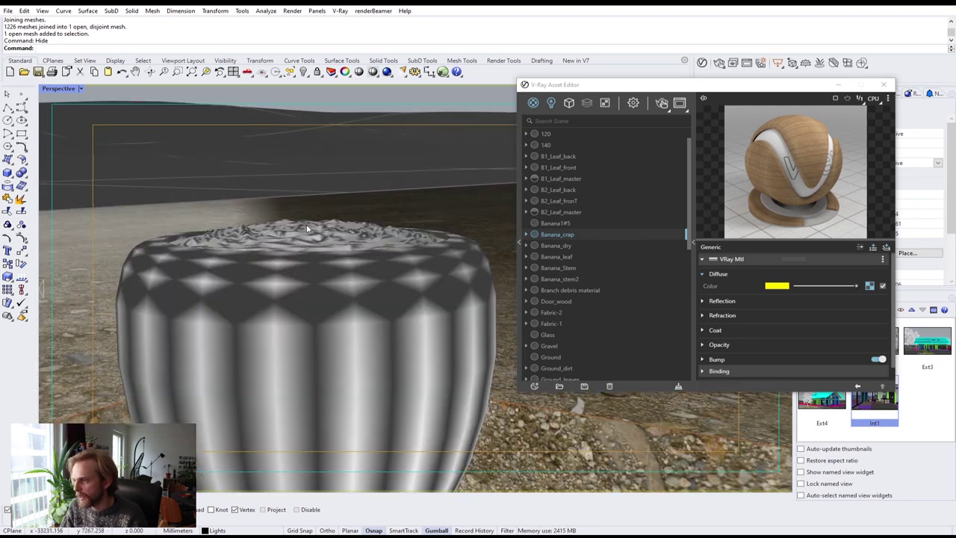
{"action": "left_click", "coordinate": [305, 225]}
{"action": "left_click", "coordinate": [556, 223]}
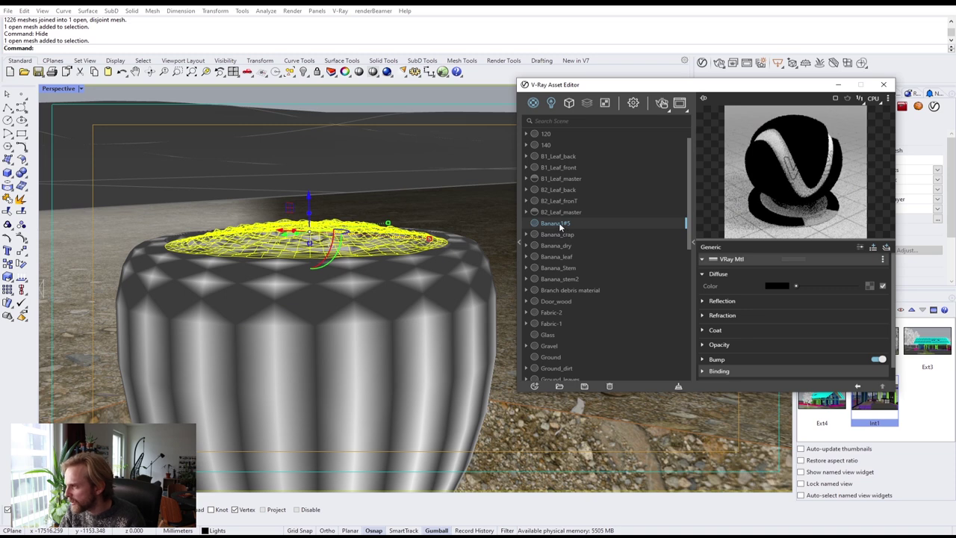
{"action": "key", "text": "Delete"}
{"action": "key", "text": "Delete"}
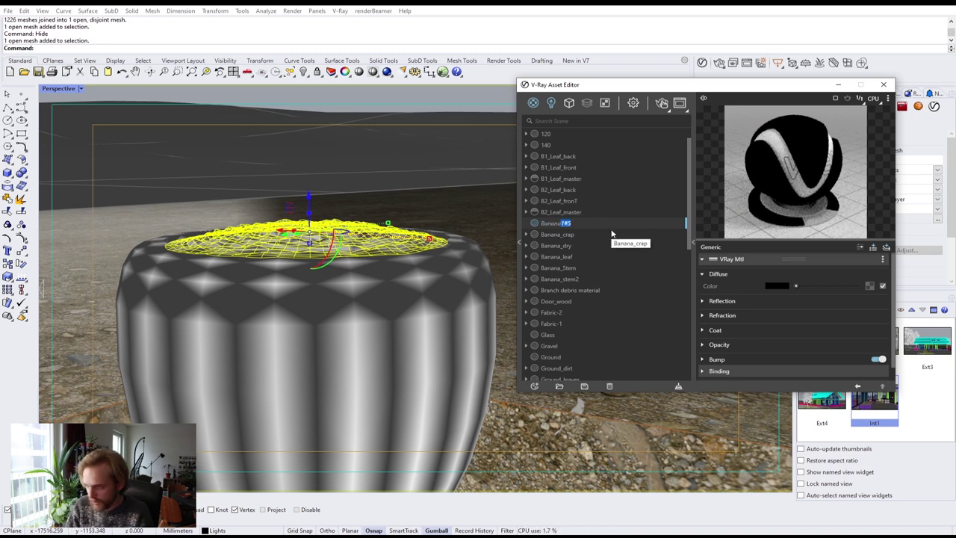
{"action": "type", "text": "1#5"}
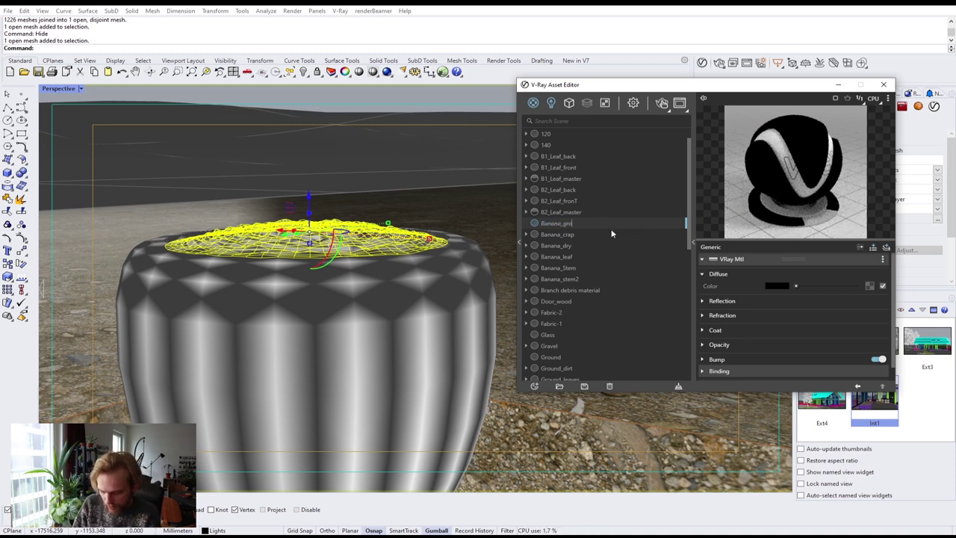
Apply the Banana_ground material to the selected soil mesh.
{"action": "left_click", "coordinate": [117, 535]}
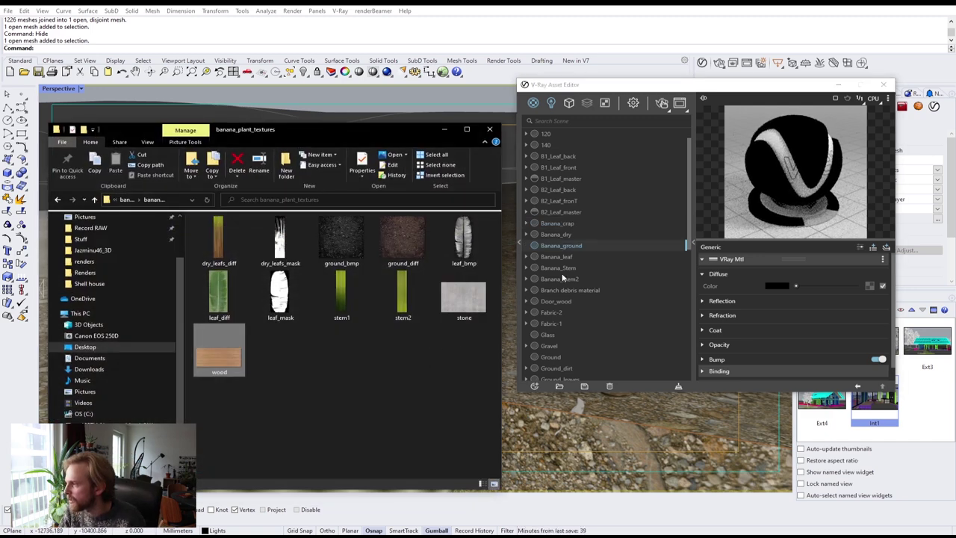
{"action": "right_click", "coordinate": [565, 247]}
{"action": "left_click", "coordinate": [583, 267]}
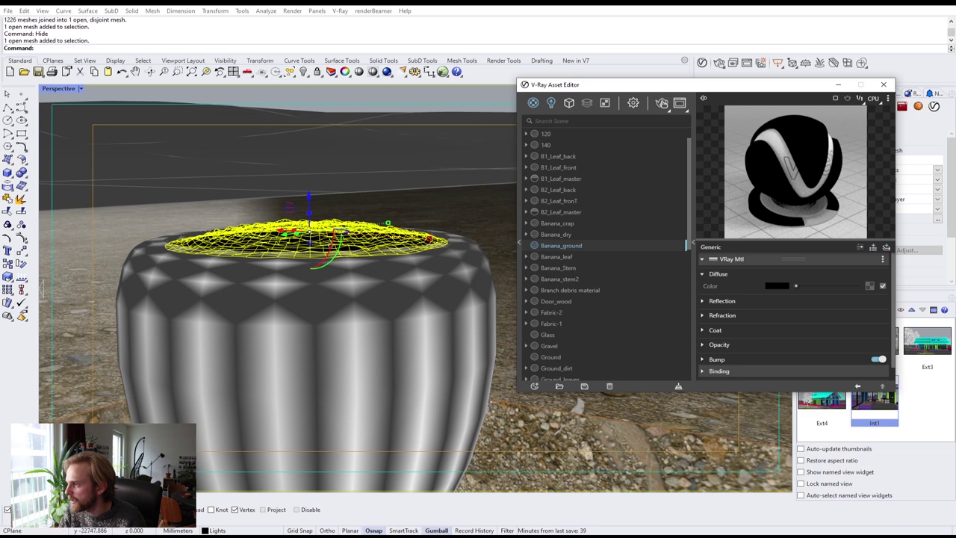
Load the ground_diff image as the diffuse texture of Banana_ground.
{"action": "key", "text": "alt+Tab"}
{"action": "left_click", "coordinate": [376, 364]}
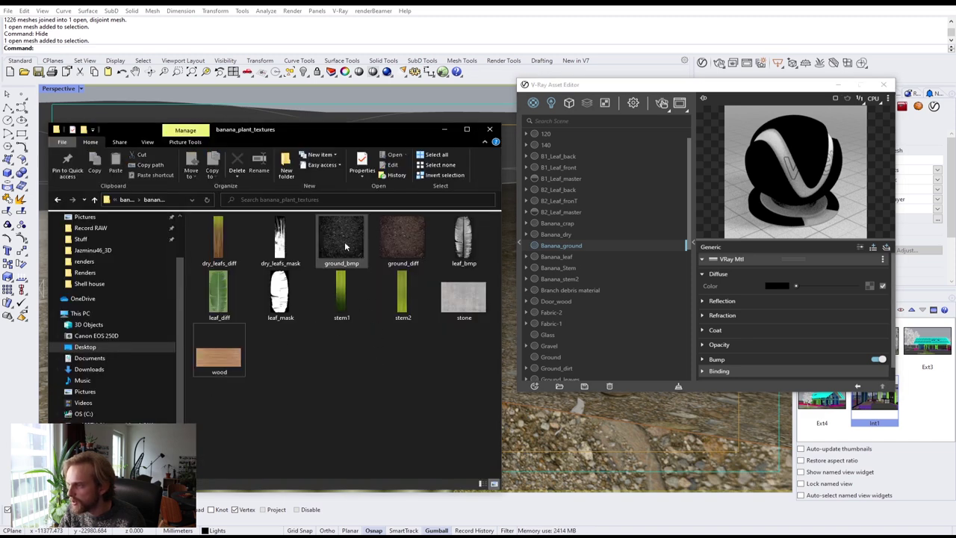
{"action": "left_click_drag", "start_coordinate": [394, 236], "coordinate": [871, 287]}
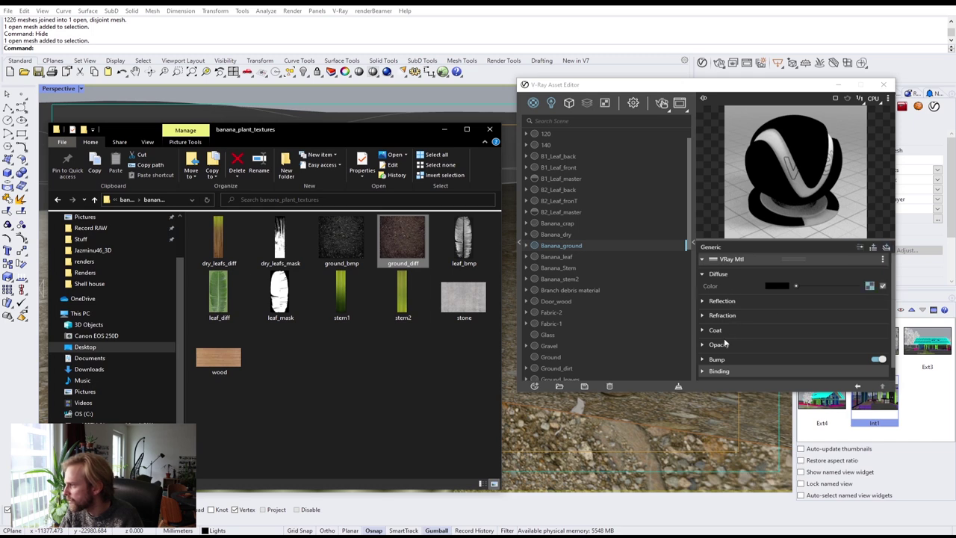
Load ground_bmp as the bump map of Banana_ground, set the bump amount to 10 and deselect the soil.
{"action": "left_click", "coordinate": [712, 360]}
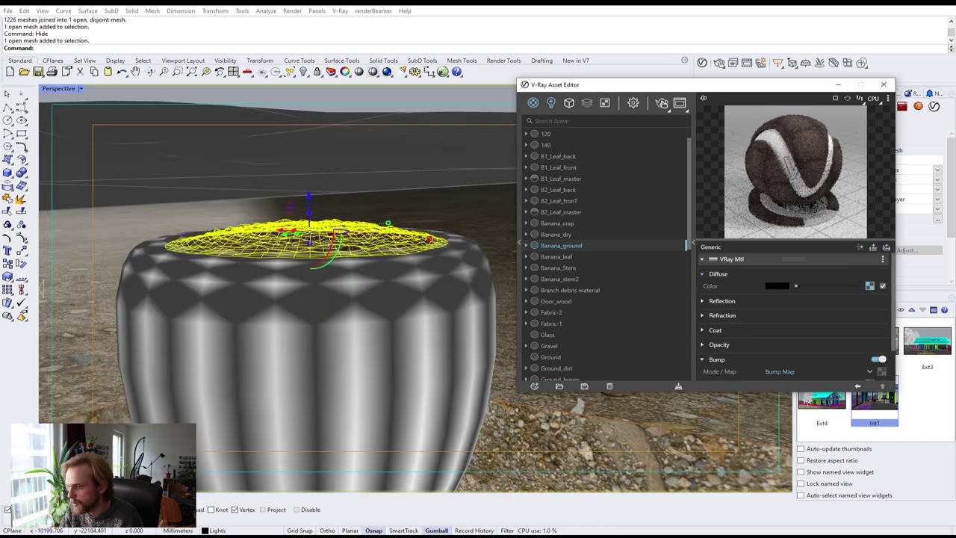
{"action": "key", "text": "alt+Tab"}
{"action": "left_click_drag", "start_coordinate": [334, 251], "coordinate": [894, 351]}
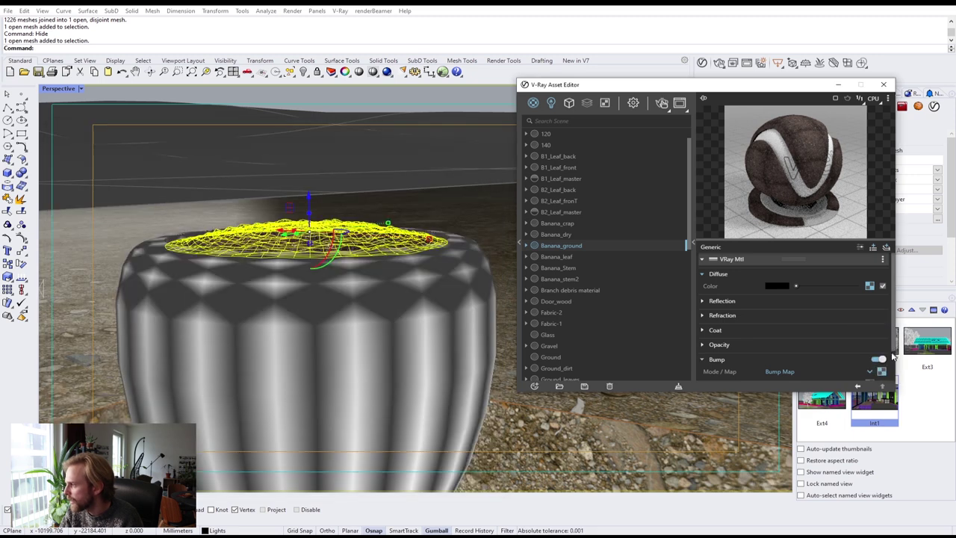
{"action": "left_click", "coordinate": [771, 367]}
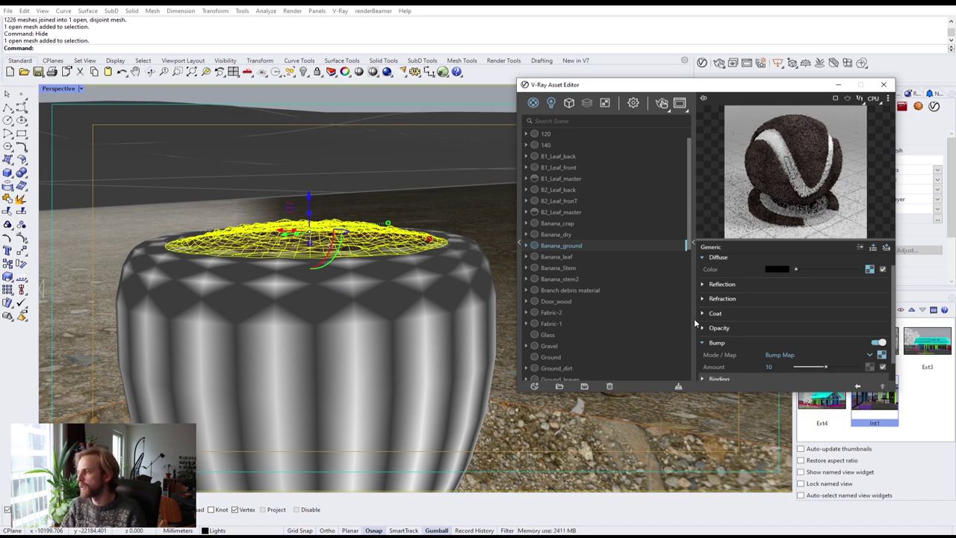
{"action": "left_click", "coordinate": [436, 194]}
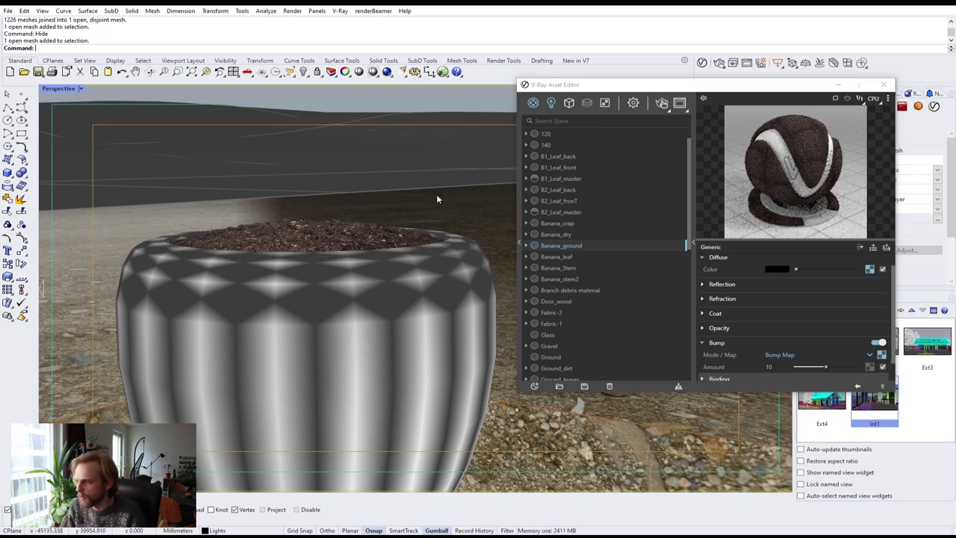
Apply the existing Porcelain_A01_White_10cm material to the pot mesh and inspect the pot's ribbed surface.
{"action": "left_click", "coordinate": [327, 298]}
{"action": "scroll", "coordinate": [611, 232], "scroll_direction": "down", "scroll_amount": 6}
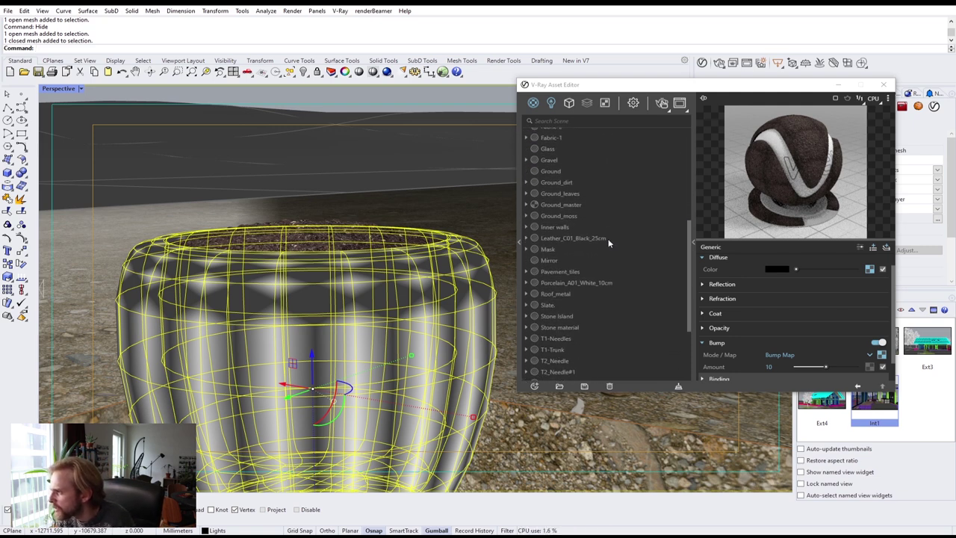
{"action": "right_click", "coordinate": [557, 281]}
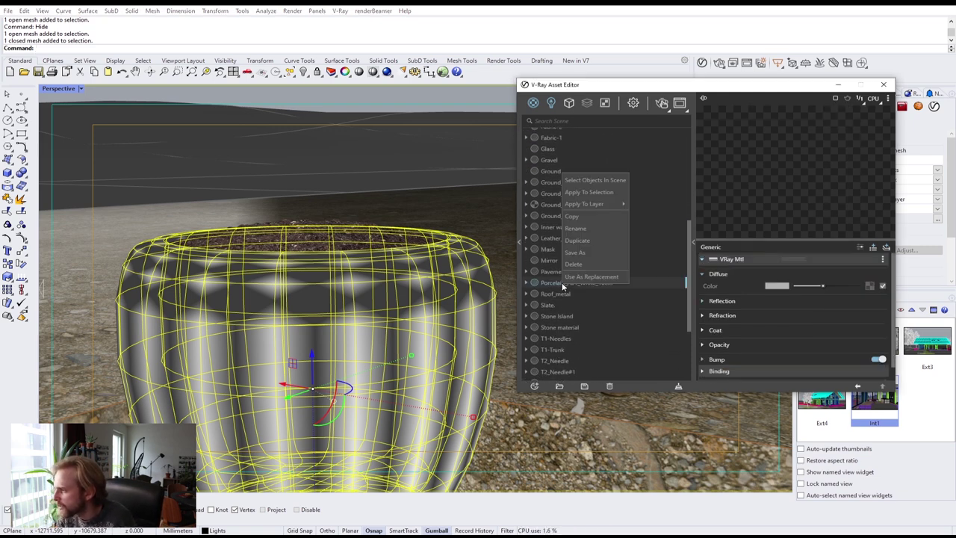
{"action": "left_click", "coordinate": [591, 194]}
{"action": "left_click", "coordinate": [482, 215]}
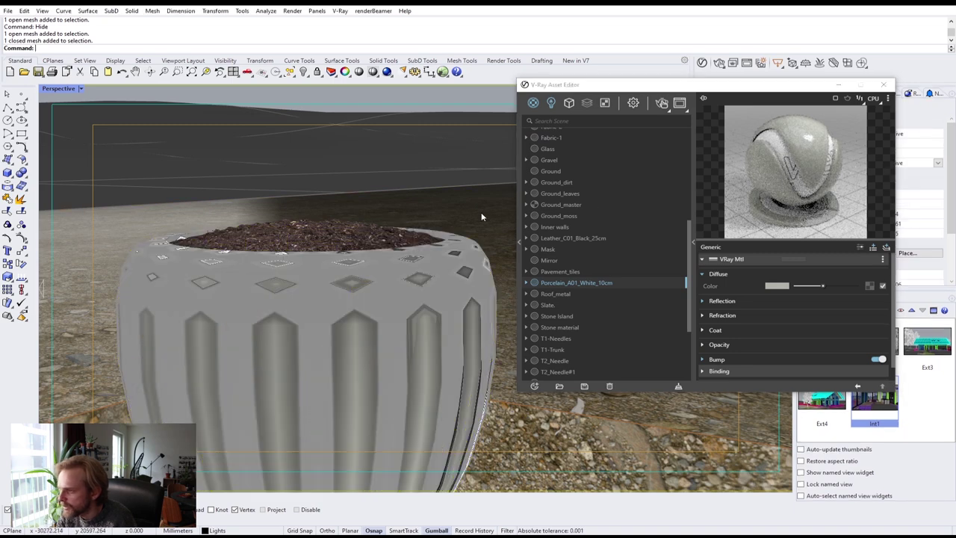
{"action": "scroll", "coordinate": [481, 215], "scroll_direction": "down", "scroll_amount": 8}
{"action": "scroll", "coordinate": [399, 332], "scroll_direction": "up", "scroll_amount": 5}
{"action": "scroll", "coordinate": [398, 309], "scroll_direction": "down", "scroll_amount": 1}
{"action": "right_click_drag", "start_coordinate": [398, 309], "coordinate": [397, 310]}
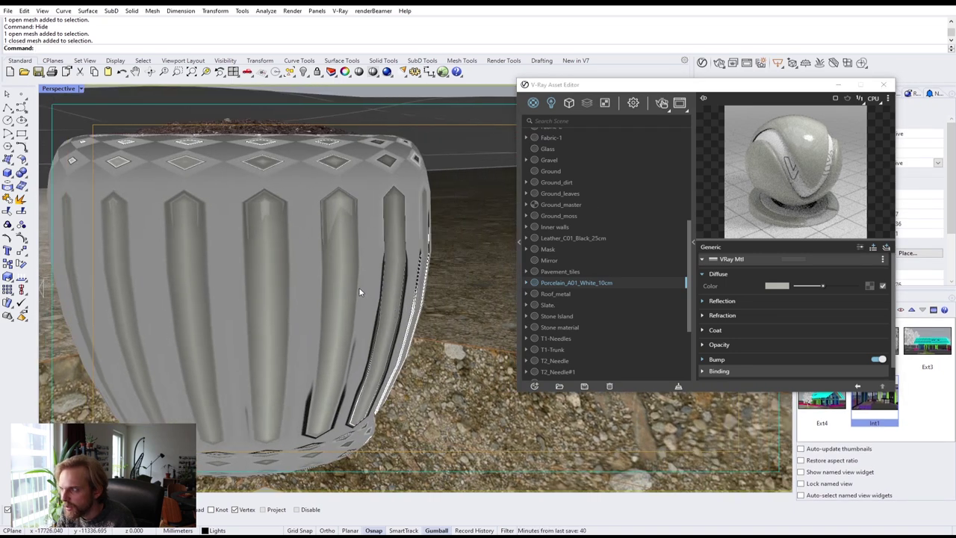
Close the V-Ray Asset Editor and show all hidden objects in the model again.
{"action": "scroll", "coordinate": [358, 287], "scroll_direction": "down", "scroll_amount": 6}
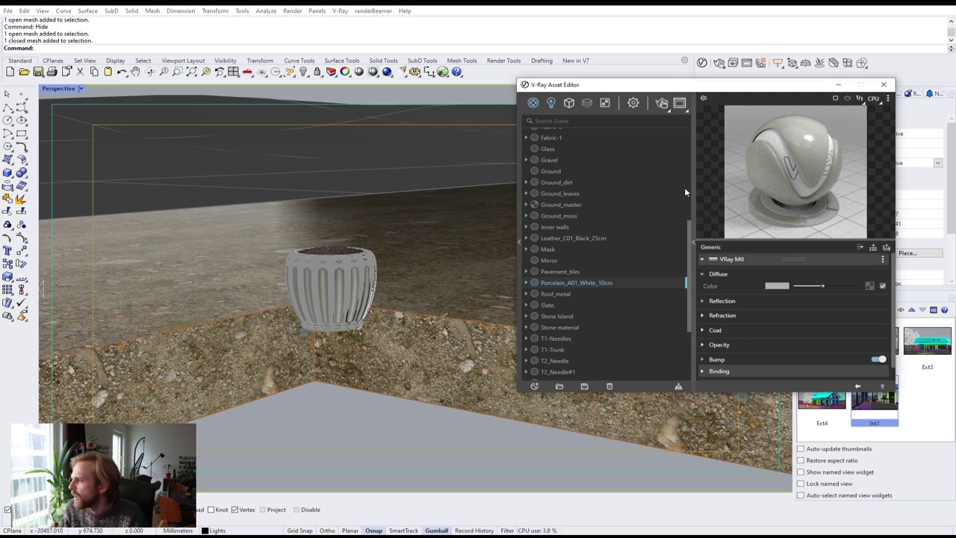
{"action": "left_click", "coordinate": [694, 241]}
{"action": "left_click", "coordinate": [685, 83]}
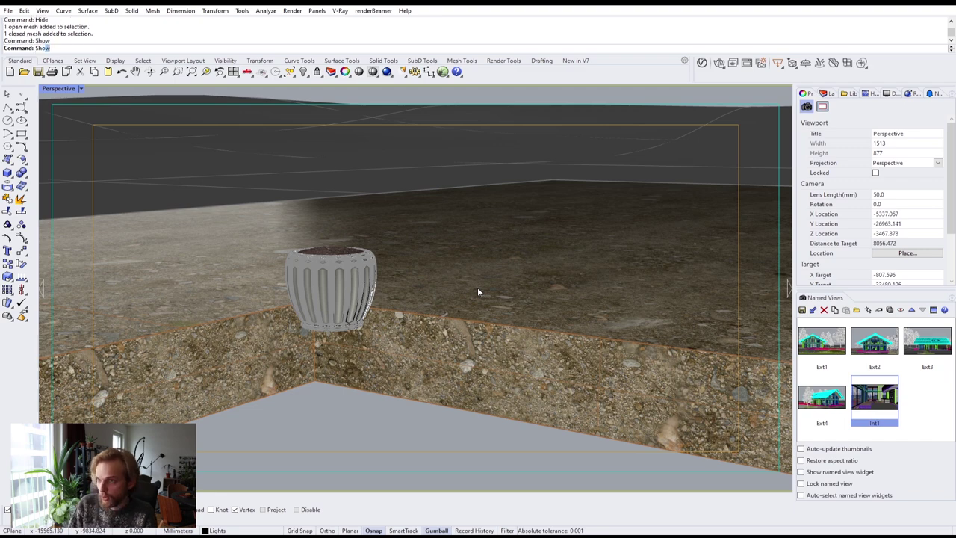
{"action": "key", "text": "Return"}
{"action": "right_click_drag", "start_coordinate": [472, 282], "coordinate": [482, 333], "text": "shift"}
{"action": "scroll", "coordinate": [482, 333], "scroll_direction": "up", "scroll_amount": 5}
Select the pot, soil, stem and leaf meshes of the banana plant and group them.
{"action": "left_click", "coordinate": [450, 435]}
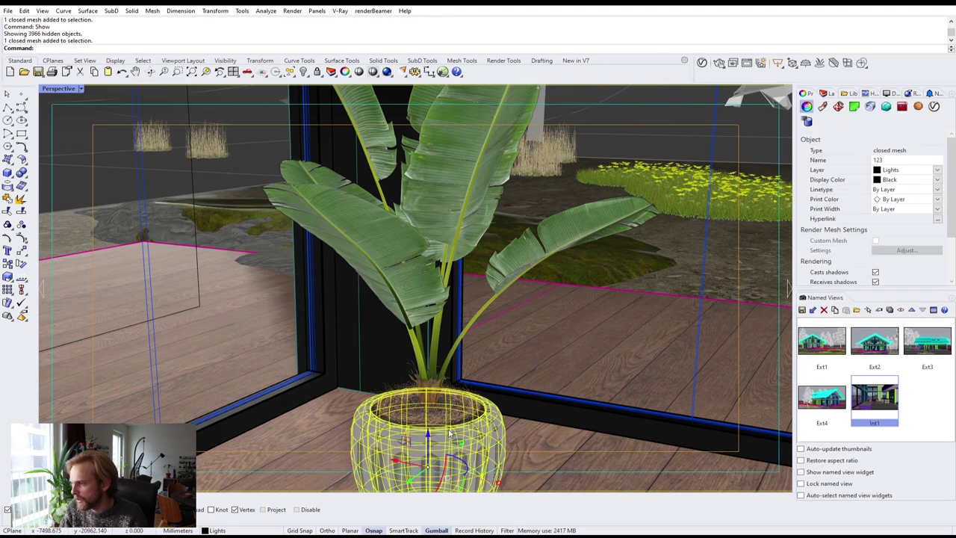
{"action": "scroll", "coordinate": [450, 435], "scroll_direction": "up", "scroll_amount": 3}
{"action": "left_click", "coordinate": [453, 415]}
{"action": "left_click", "coordinate": [480, 440]}
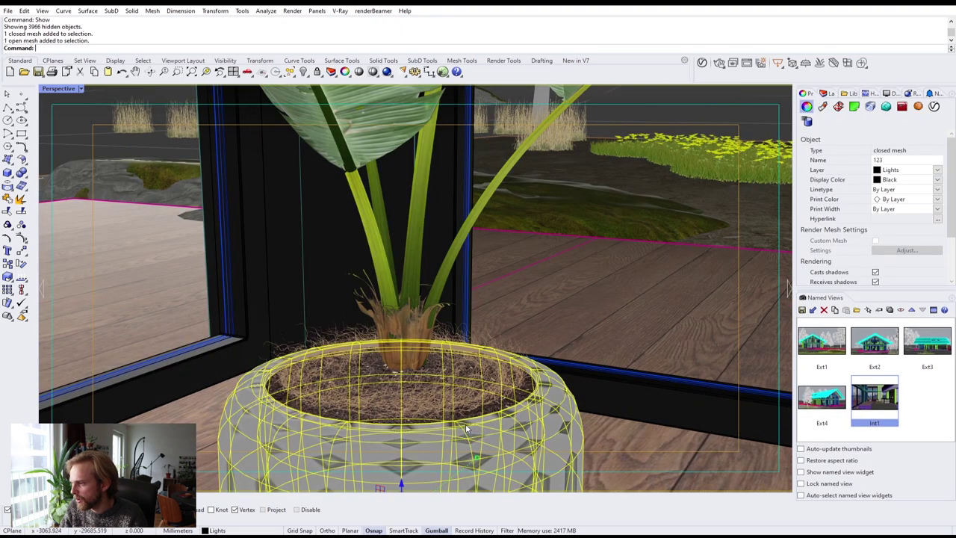
{"action": "left_click", "coordinate": [399, 347], "text": "shift"}
{"action": "left_click", "coordinate": [408, 310], "text": "shift"}
{"action": "left_click", "coordinate": [411, 277], "text": "shift"}
{"action": "scroll", "coordinate": [403, 270], "scroll_direction": "up", "scroll_amount": 5}
{"action": "left_click", "coordinate": [375, 265], "text": "shift"}
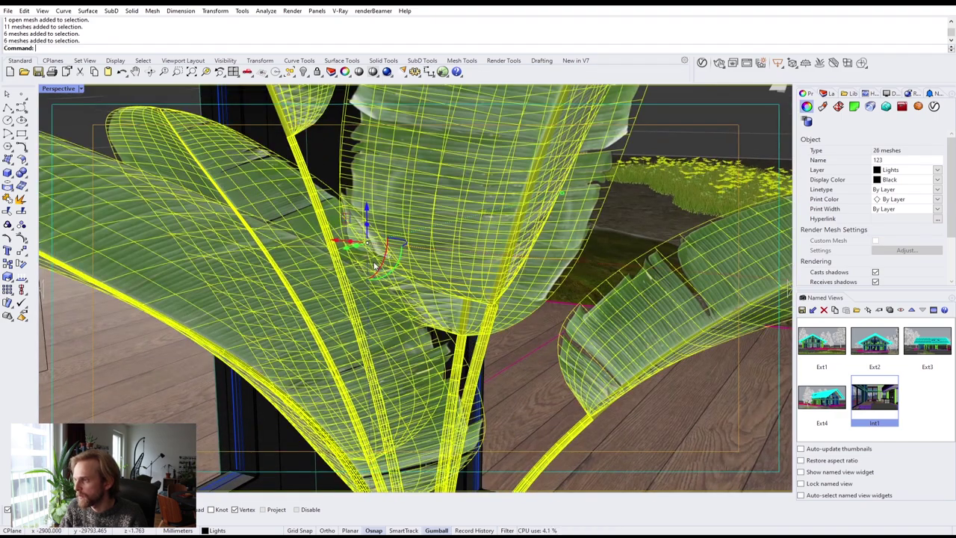
{"action": "type", "text": "Group"}
{"action": "key", "text": "Return"}
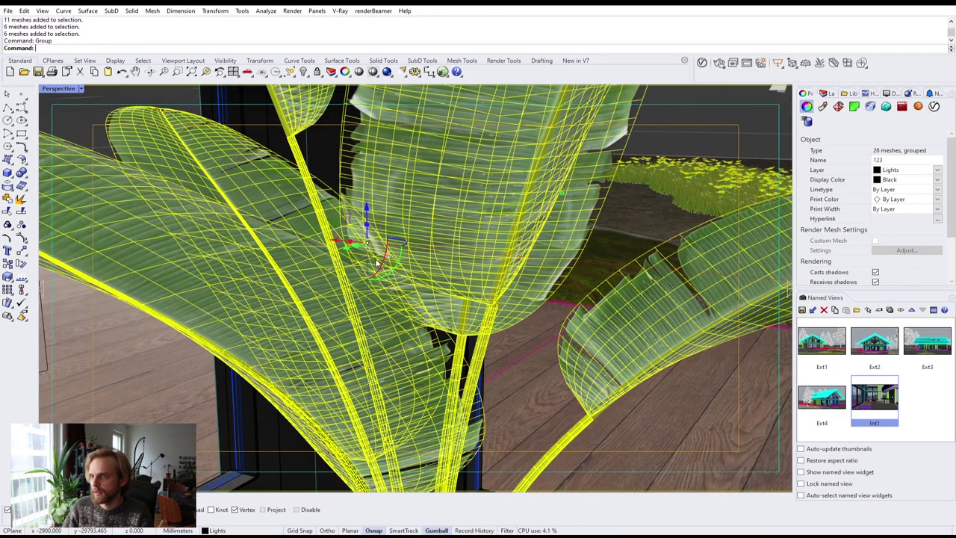
Duplicate the grouped banana plant and move the copy across the dining area to the kitchen side of the table.
{"action": "key", "text": "Escape"}
{"action": "scroll", "coordinate": [373, 261], "scroll_direction": "down", "scroll_amount": 10}
{"action": "right_click_drag", "start_coordinate": [376, 278], "coordinate": [413, 307]}
{"action": "left_click", "coordinate": [426, 357]}
{"action": "right_click_drag", "start_coordinate": [425, 356], "coordinate": [335, 266]}
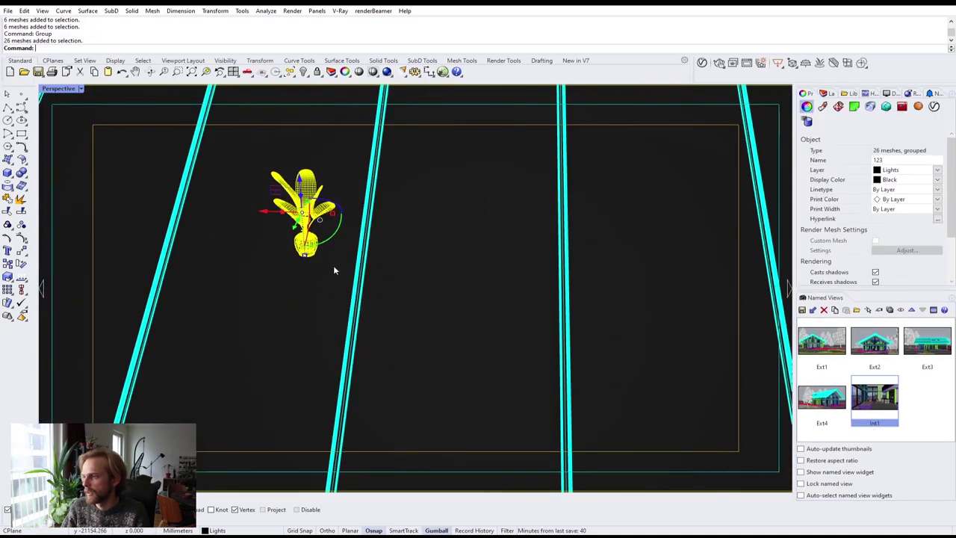
{"action": "right_click_drag", "start_coordinate": [319, 195], "coordinate": [322, 198]}
{"action": "left_click_drag", "start_coordinate": [275, 217], "coordinate": [291, 306], "text": "alt"}
{"action": "left_click_drag", "start_coordinate": [186, 308], "coordinate": [616, 315]}
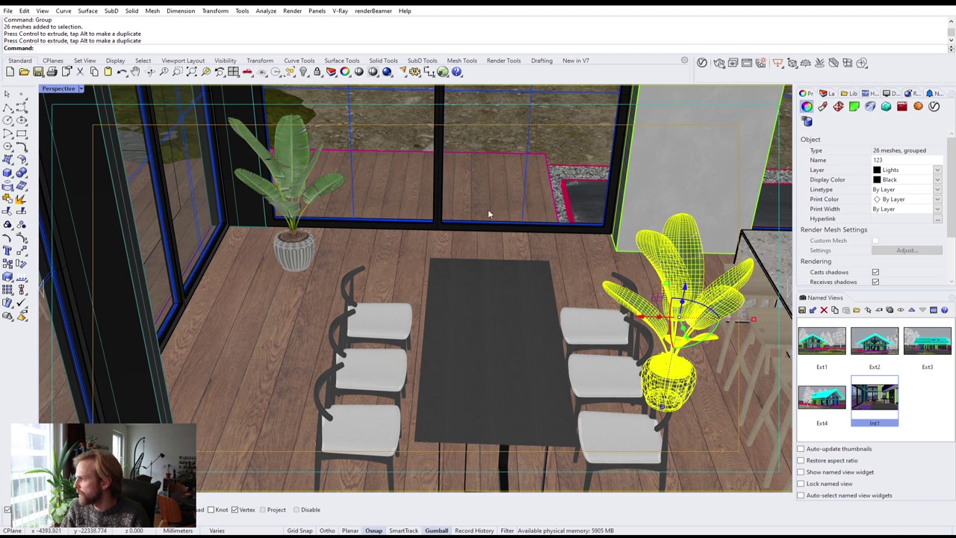
Switch to the four-viewport layout and move the plant copy to the lower living area beside the sofa and steps.
{"action": "double_click", "coordinate": [66, 90]}
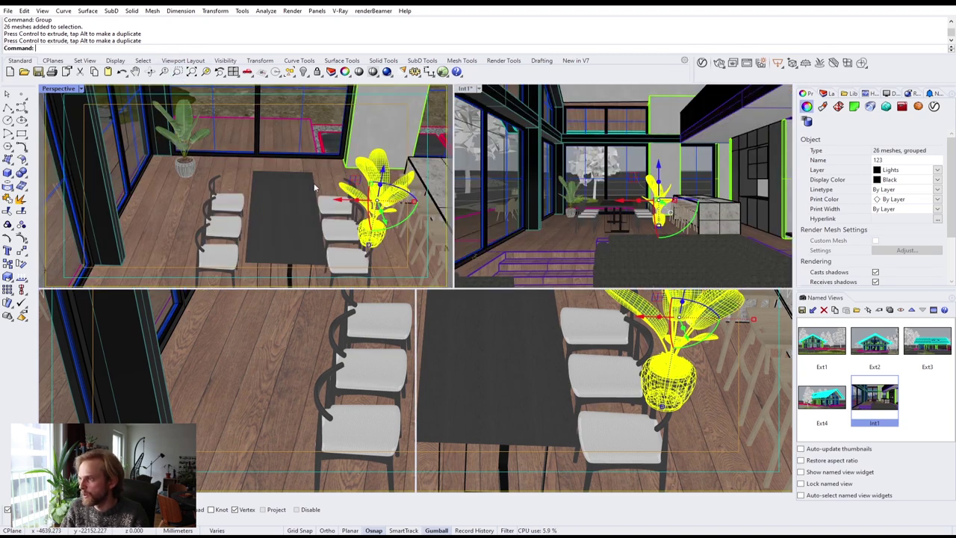
{"action": "left_click", "coordinate": [164, 163]}
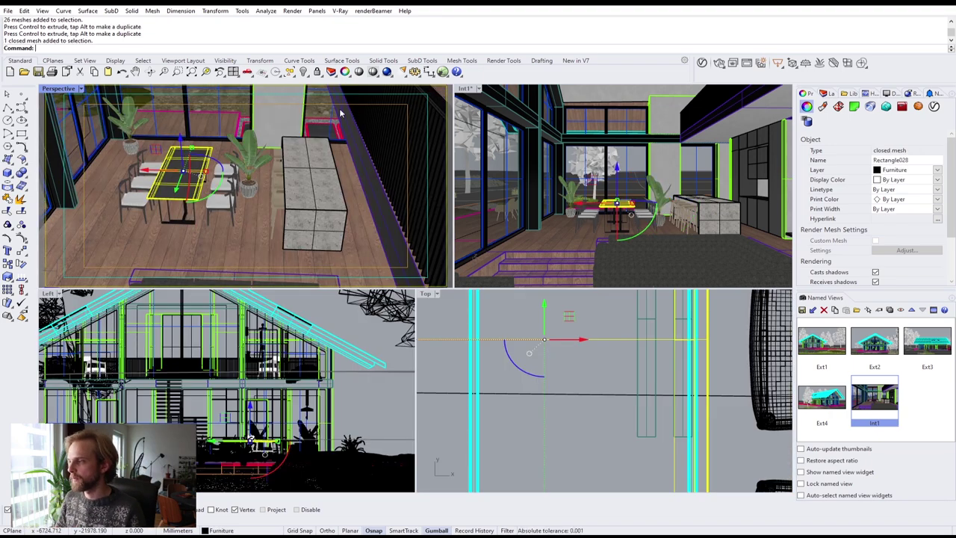
{"action": "left_click", "coordinate": [254, 198]}
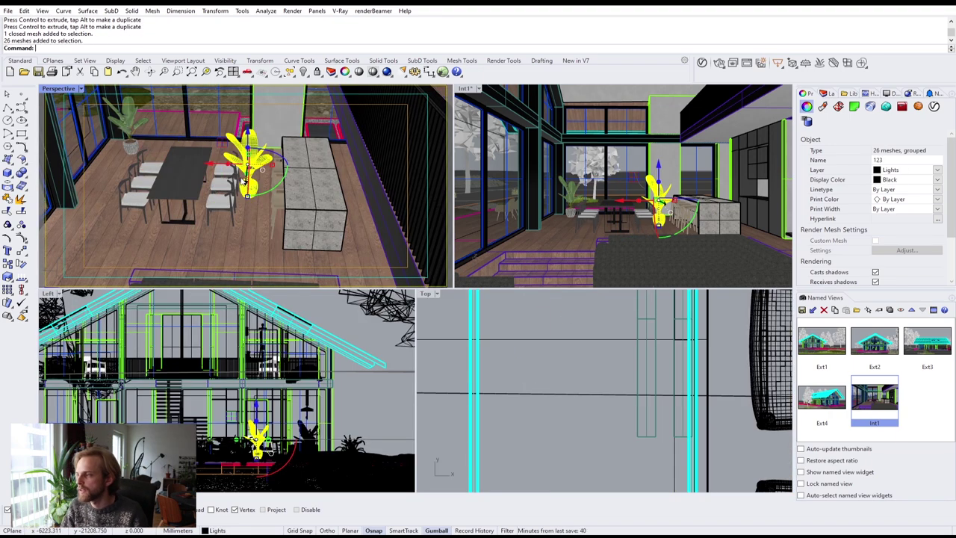
{"action": "right_click_drag", "start_coordinate": [278, 182], "coordinate": [199, 157]}
{"action": "right_click_drag", "start_coordinate": [141, 140], "coordinate": [156, 140]}
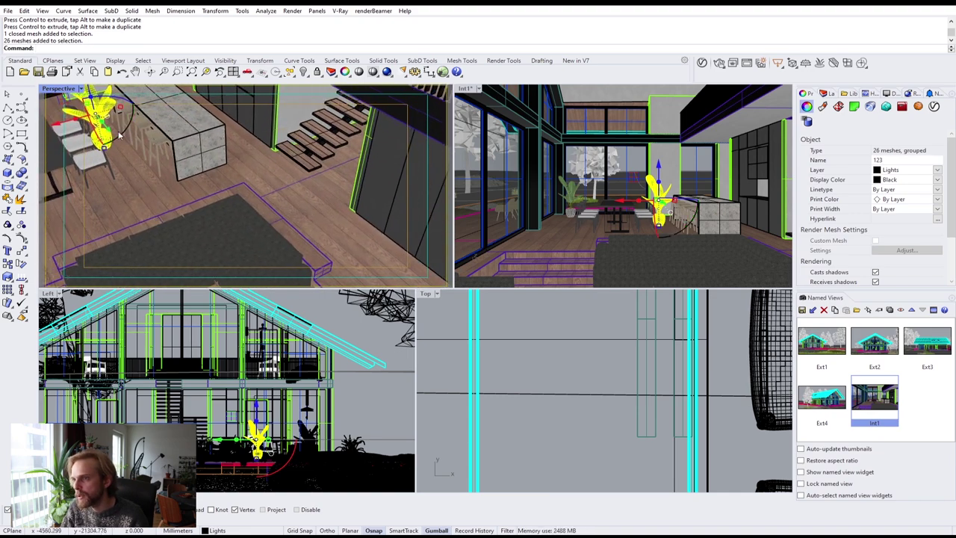
{"action": "left_click_drag", "start_coordinate": [108, 127], "coordinate": [351, 232]}
{"action": "right_click_drag", "start_coordinate": [324, 247], "coordinate": [303, 94], "text": "shift"}
{"action": "right_click_drag", "start_coordinate": [295, 274], "coordinate": [290, 162]}
{"action": "scroll", "coordinate": [228, 140], "scroll_direction": "up", "scroll_amount": 4}
{"action": "right_click_drag", "start_coordinate": [189, 127], "coordinate": [194, 195], "text": "shift"}
{"action": "left_click_drag", "start_coordinate": [175, 147], "coordinate": [329, 241]}
{"action": "right_click_drag", "start_coordinate": [328, 240], "coordinate": [279, 199], "text": "shift"}
{"action": "scroll", "coordinate": [311, 212], "scroll_direction": "down", "scroll_amount": 5}
{"action": "left_click_drag", "start_coordinate": [254, 133], "coordinate": [223, 139]}
{"action": "right_click_drag", "start_coordinate": [223, 139], "coordinate": [209, 124]}
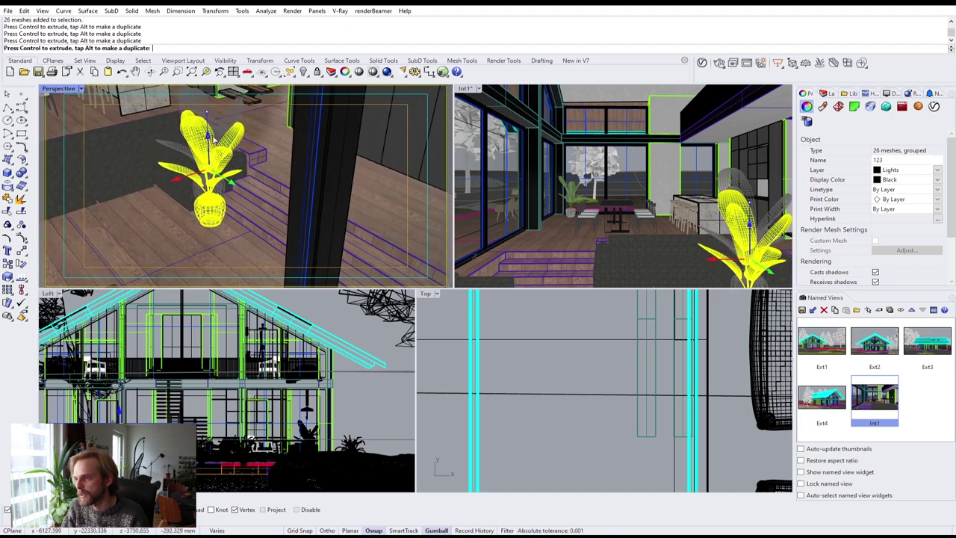
Zoom to the selected plant copy and lower it toward the wooden floor of the living area.
{"action": "scroll", "coordinate": [190, 222], "scroll_direction": "up", "scroll_amount": 6}
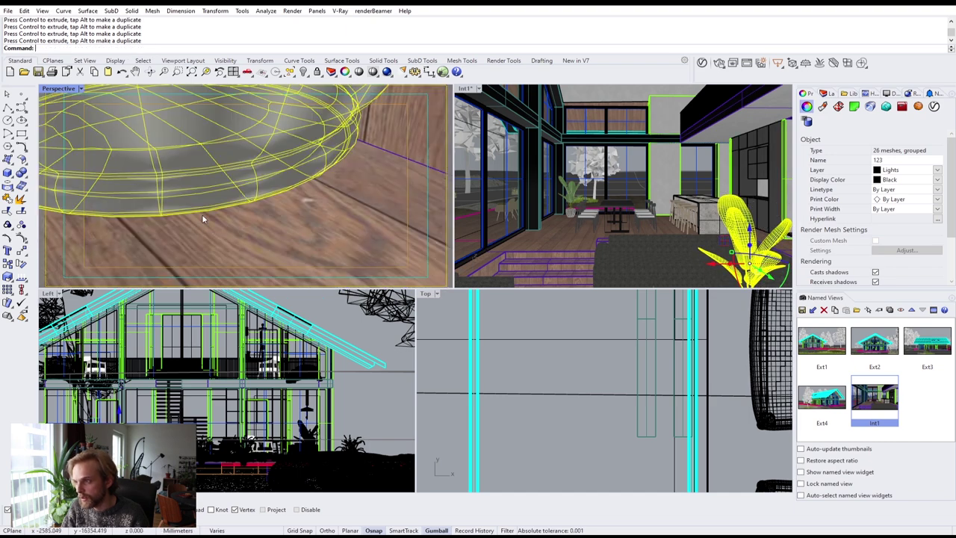
{"action": "scroll", "coordinate": [202, 214], "scroll_direction": "down", "scroll_amount": 2}
{"action": "type", "text": "zs"}
{"action": "key", "text": "Return"}
{"action": "right_click_drag", "start_coordinate": [207, 215], "coordinate": [248, 222]}
{"action": "left_click_drag", "start_coordinate": [254, 87], "coordinate": [261, 117]}
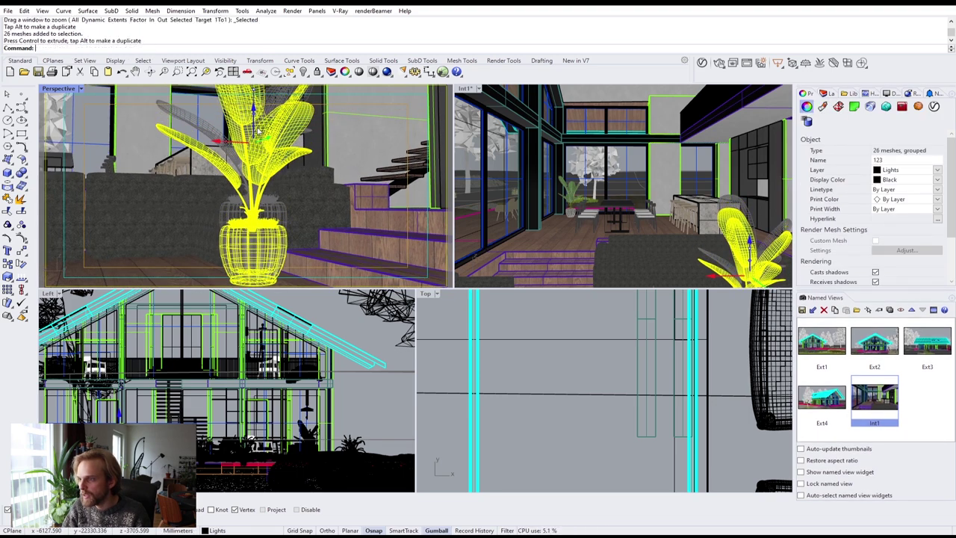
{"action": "right_click_drag", "start_coordinate": [261, 226], "coordinate": [261, 186], "text": "shift"}
{"action": "scroll", "coordinate": [239, 245], "scroll_direction": "up", "scroll_amount": 4}
{"action": "scroll", "coordinate": [243, 240], "scroll_direction": "down", "scroll_amount": 2}
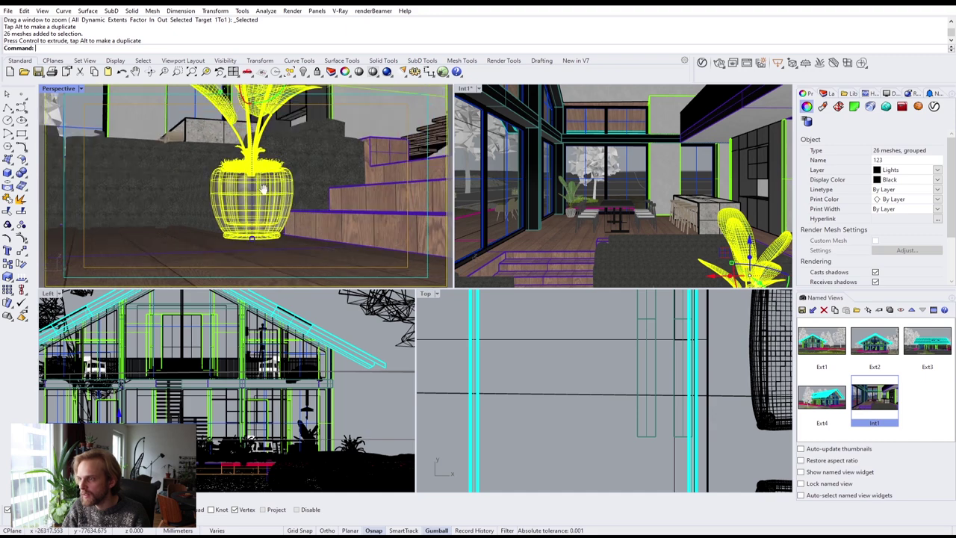
Fine-tune the plant copy's height in the Left view so the pot rests on the floor, and clear the selection.
{"action": "scroll", "coordinate": [170, 385], "scroll_direction": "up", "scroll_amount": 6}
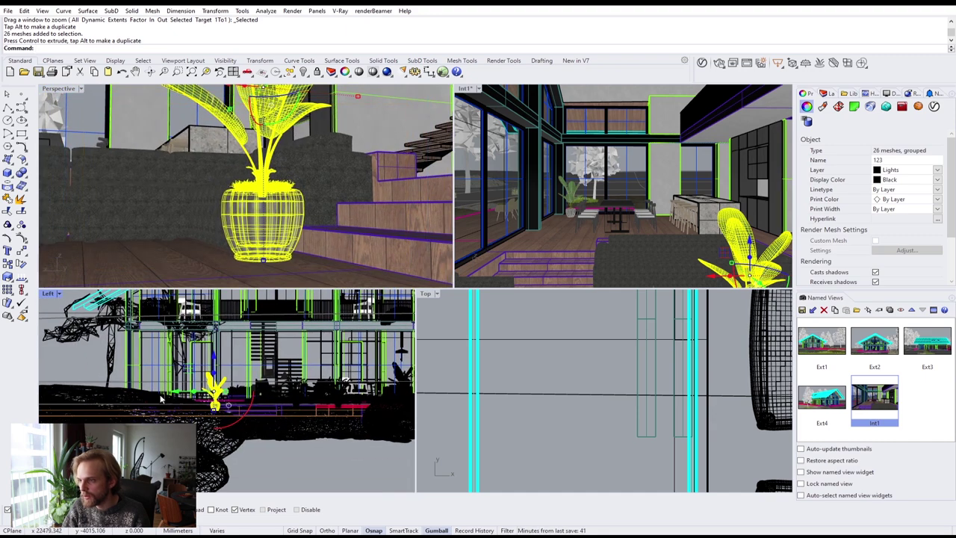
{"action": "right_click_drag", "start_coordinate": [302, 255], "coordinate": [263, 254]}
{"action": "left_click_drag", "start_coordinate": [274, 345], "coordinate": [273, 347]}
{"action": "left_click", "coordinate": [283, 237]}
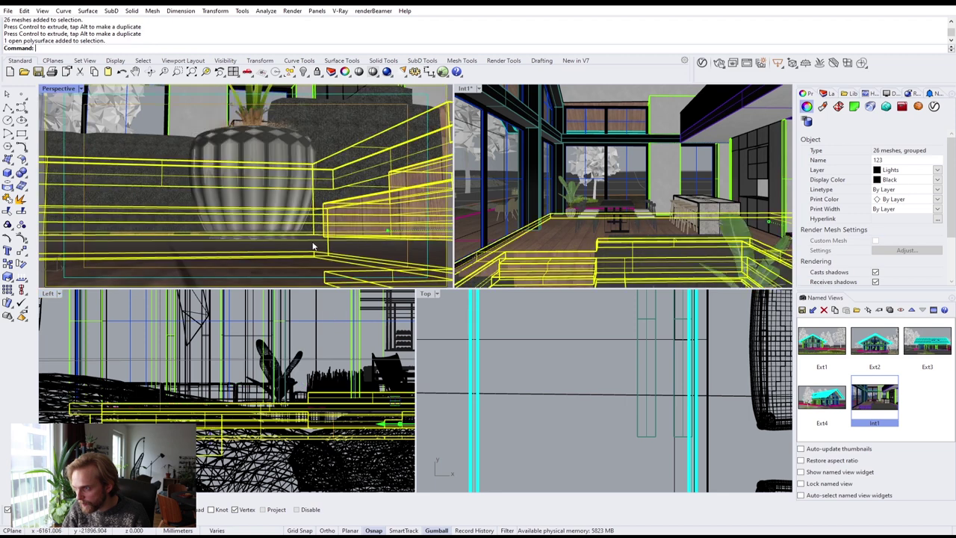
{"action": "key", "text": "Escape"}
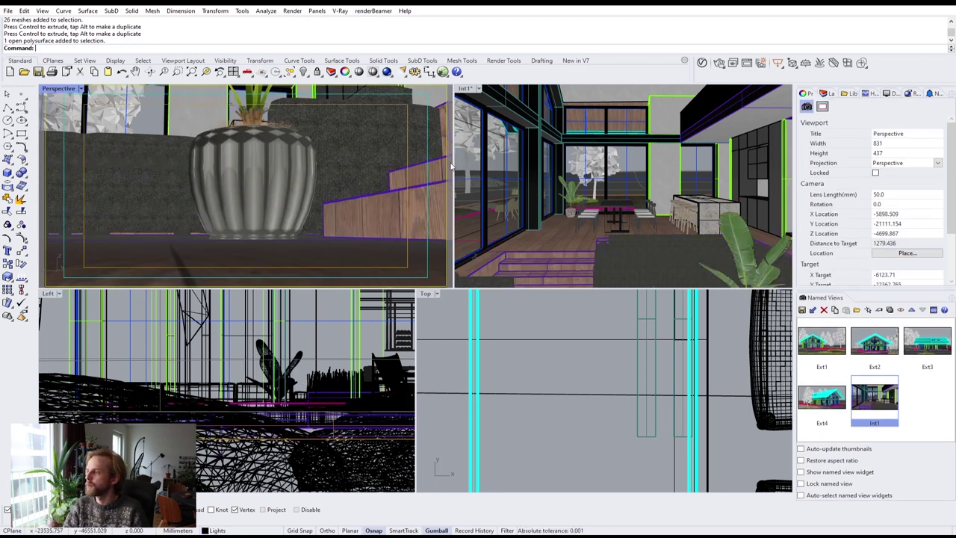
Rotate the plant copy beside the sofa about its vertical axis to turn its leaves, and deselect it.
{"action": "left_click", "coordinate": [731, 244]}
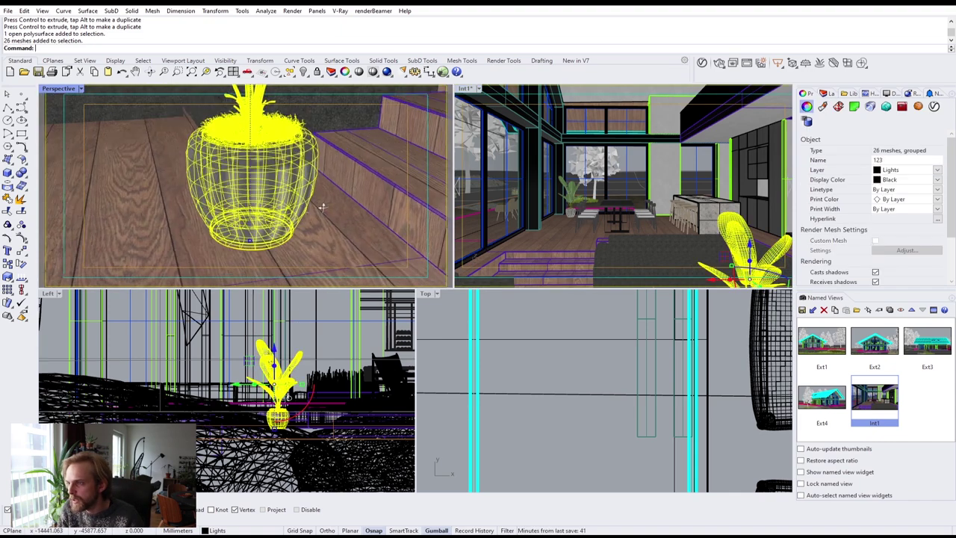
{"action": "right_click_drag", "start_coordinate": [325, 202], "coordinate": [292, 218]}
{"action": "scroll", "coordinate": [292, 218], "scroll_direction": "down", "scroll_amount": 7}
{"action": "left_click_drag", "start_coordinate": [325, 165], "coordinate": [408, 203]}
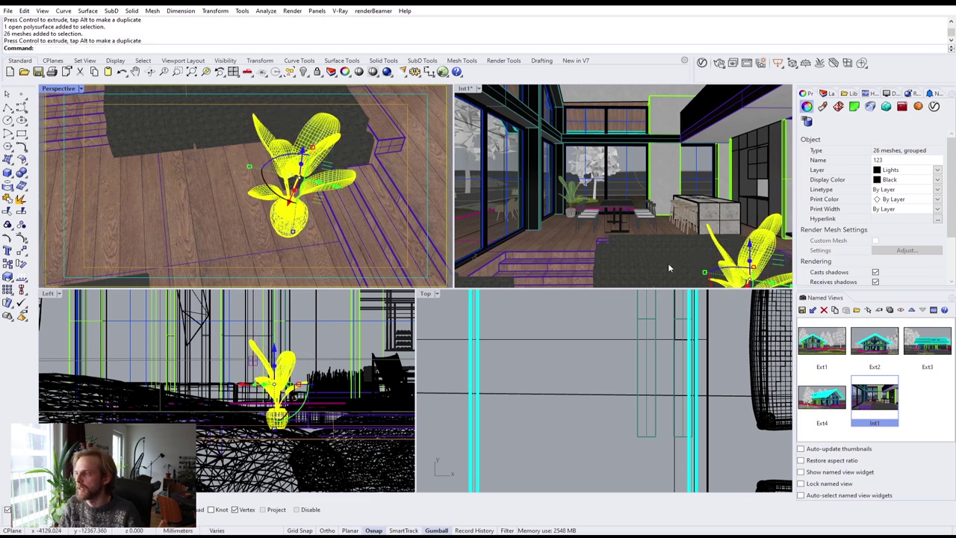
{"action": "key", "text": "Escape"}
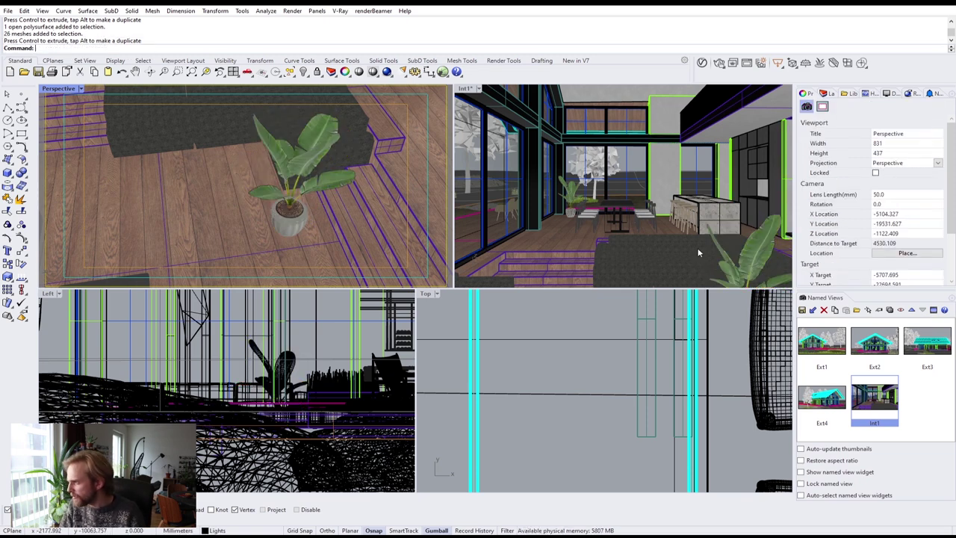
Maximize the Perspective viewport and examine the dining table and chairs up close.
{"action": "double_click", "coordinate": [59, 89]}
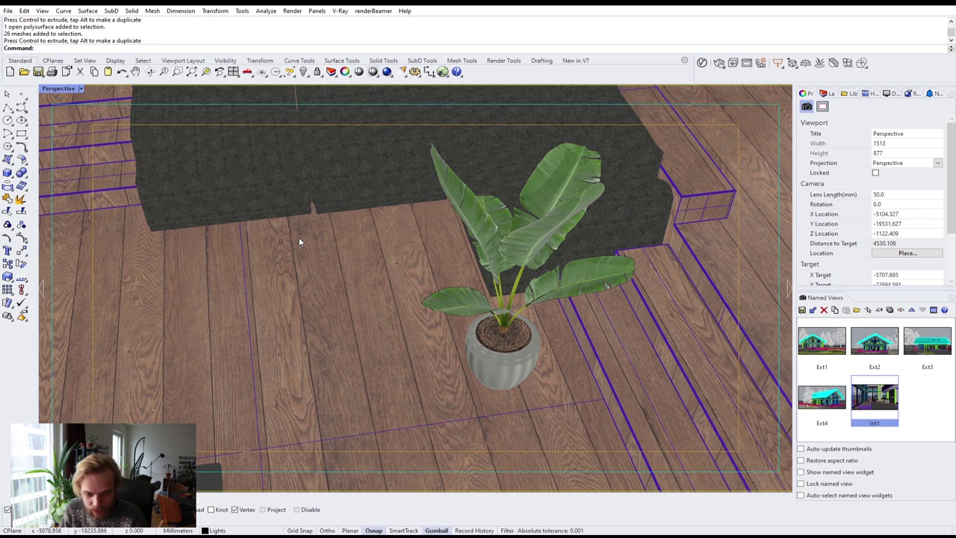
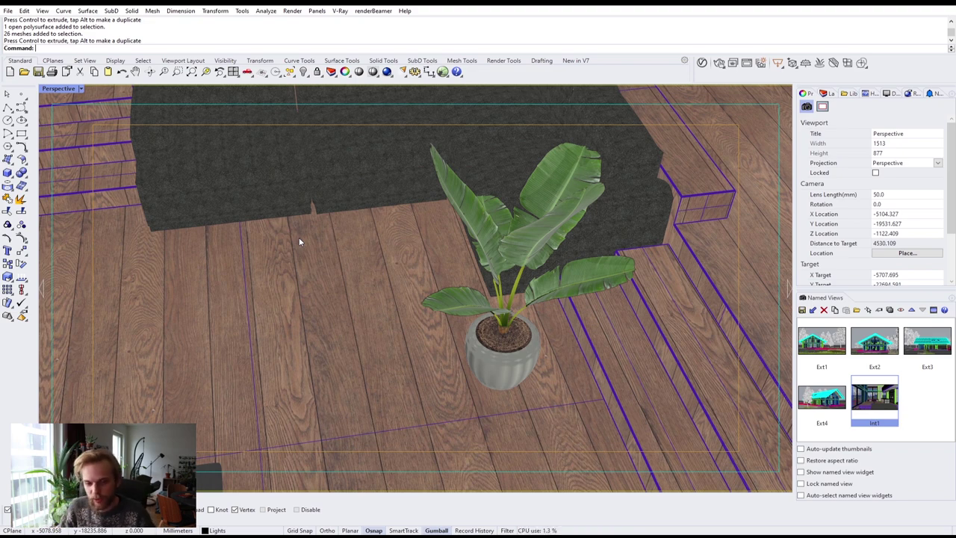
{"action": "right_click_drag", "start_coordinate": [339, 286], "coordinate": [514, 387]}
{"action": "scroll", "coordinate": [349, 242], "scroll_direction": "down", "scroll_amount": 4}
{"action": "scroll", "coordinate": [335, 288], "scroll_direction": "up", "scroll_amount": 6}
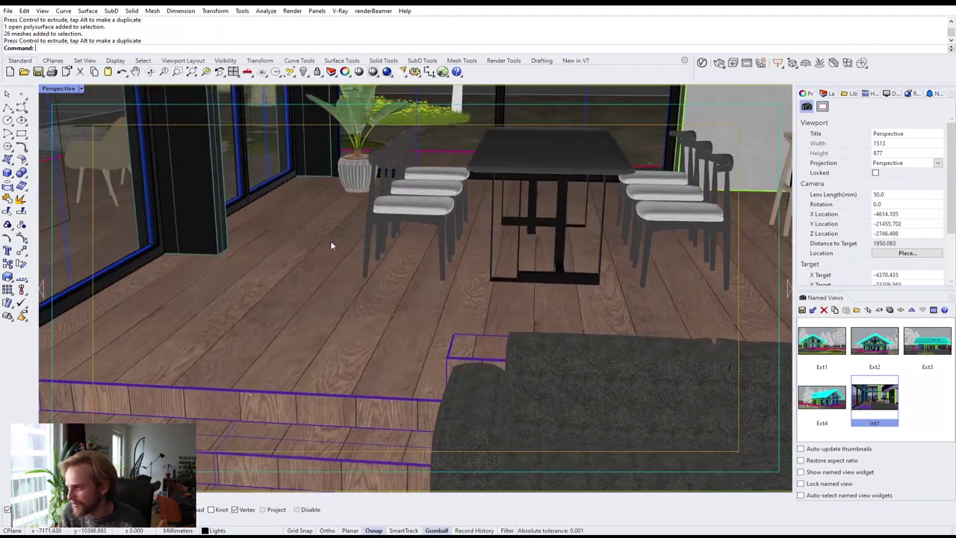
{"action": "left_click", "coordinate": [437, 219]}
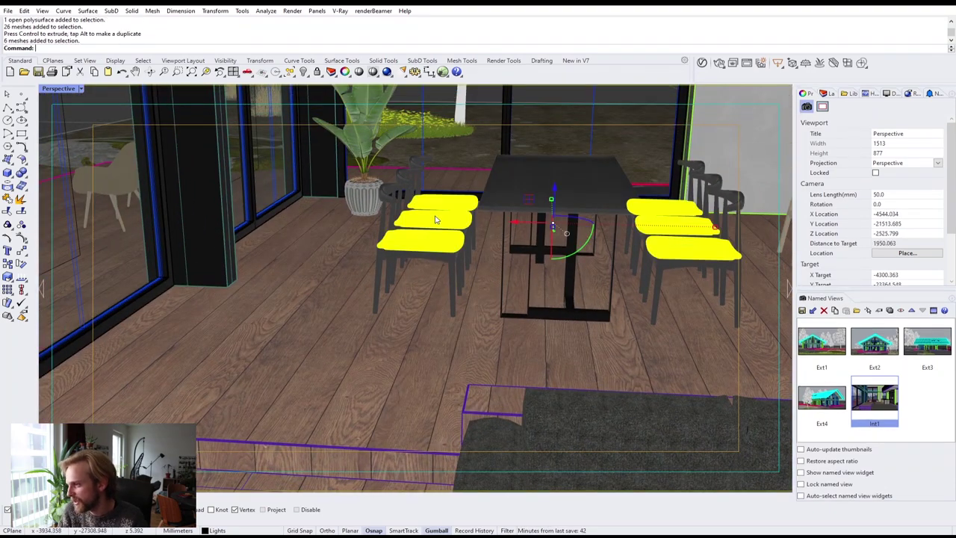
{"action": "type", "text": "zs"}
{"action": "key", "text": "Return"}
{"action": "key", "text": "Escape"}
{"action": "right_click_drag", "start_coordinate": [436, 218], "coordinate": [114, 396]}
Import uploads_files_2700730_corporate+set+2.obj from the Flower_table folder into the current Rhino model.
{"action": "key", "text": "alt+Tab"}
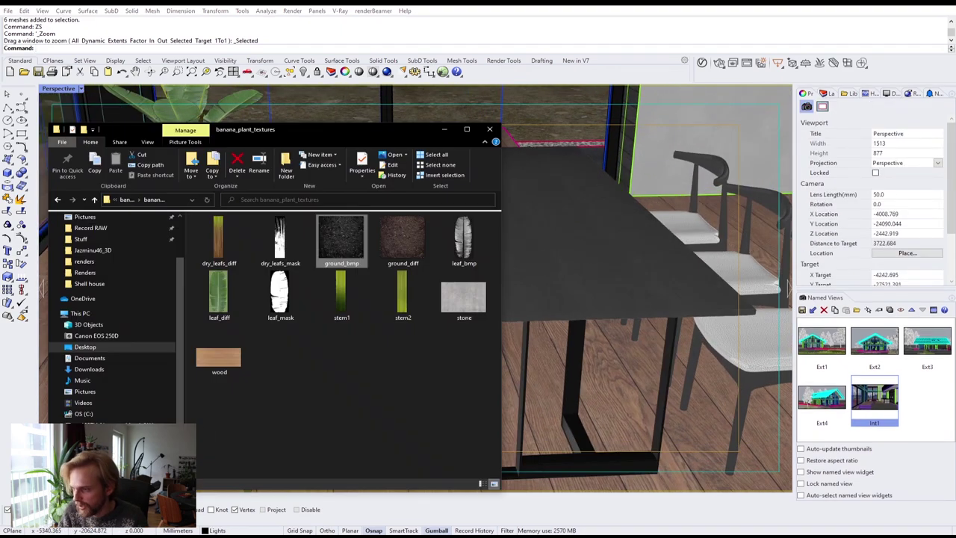
{"action": "left_click", "coordinate": [126, 199]}
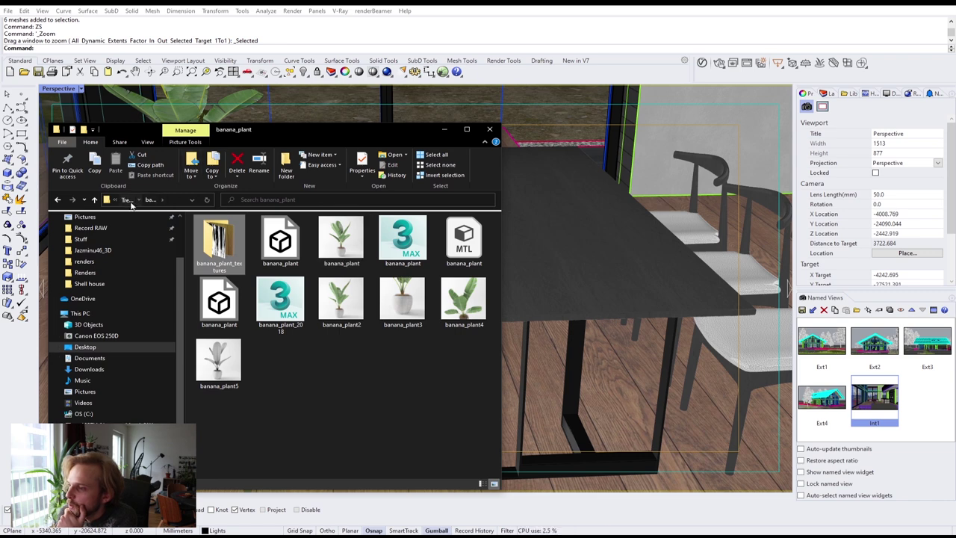
{"action": "left_click", "coordinate": [127, 200]}
{"action": "double_click", "coordinate": [224, 241]}
{"action": "left_click", "coordinate": [281, 251]}
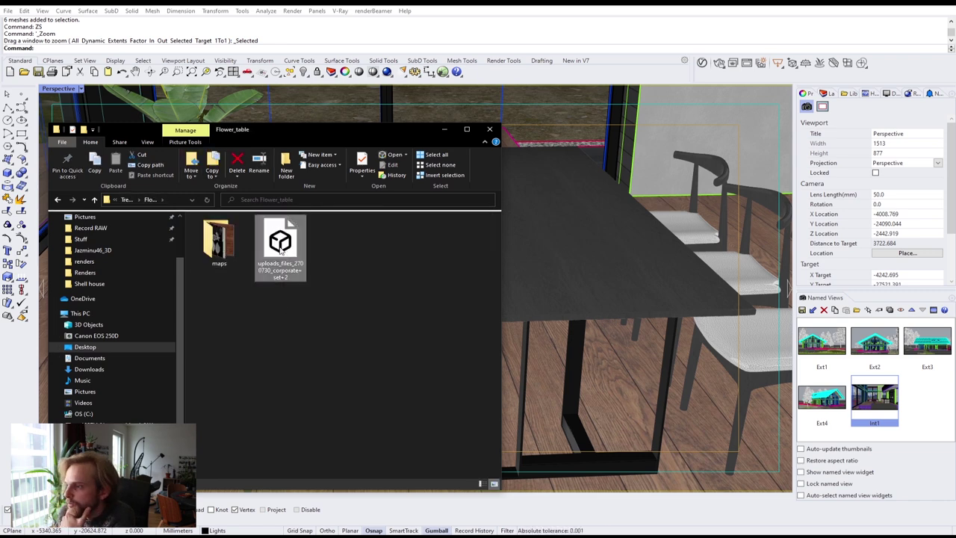
{"action": "left_click_drag", "start_coordinate": [612, 280], "coordinate": [598, 278]}
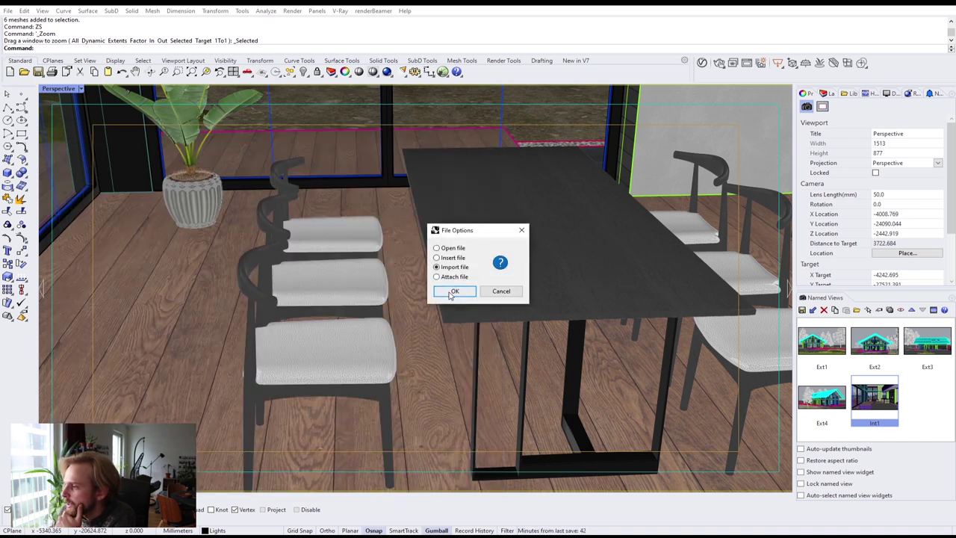
{"action": "left_click", "coordinate": [297, 309]}
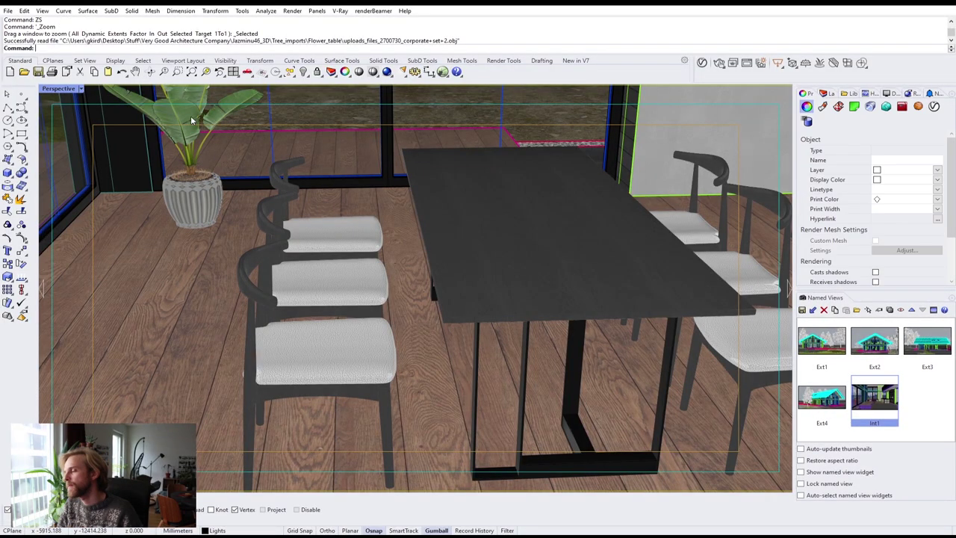
Zoom to the imported Flower_table meshes and move them from their distant position toward the house.
{"action": "double_click", "coordinate": [67, 91]}
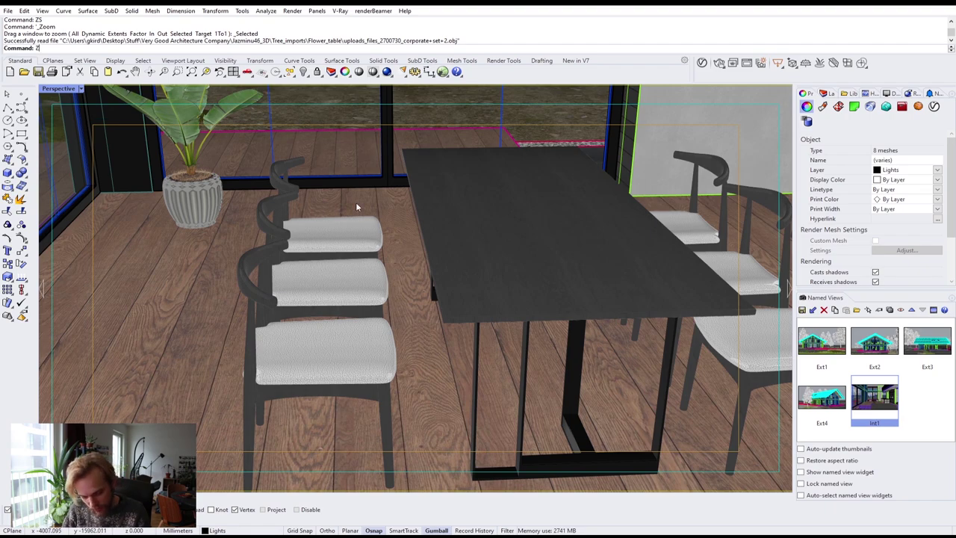
{"action": "type", "text": "S"}
{"action": "key", "text": "Return"}
{"action": "right_click_drag", "start_coordinate": [480, 273], "coordinate": [237, 321]}
{"action": "scroll", "coordinate": [347, 291], "scroll_direction": "down", "scroll_amount": 15}
{"action": "scroll", "coordinate": [327, 291], "scroll_direction": "up", "scroll_amount": 4}
{"action": "left_click_drag", "start_coordinate": [284, 245], "coordinate": [703, 215]}
{"action": "right_click_drag", "start_coordinate": [653, 215], "coordinate": [226, 358], "text": "shift"}
{"action": "left_click_drag", "start_coordinate": [382, 279], "coordinate": [642, 237]}
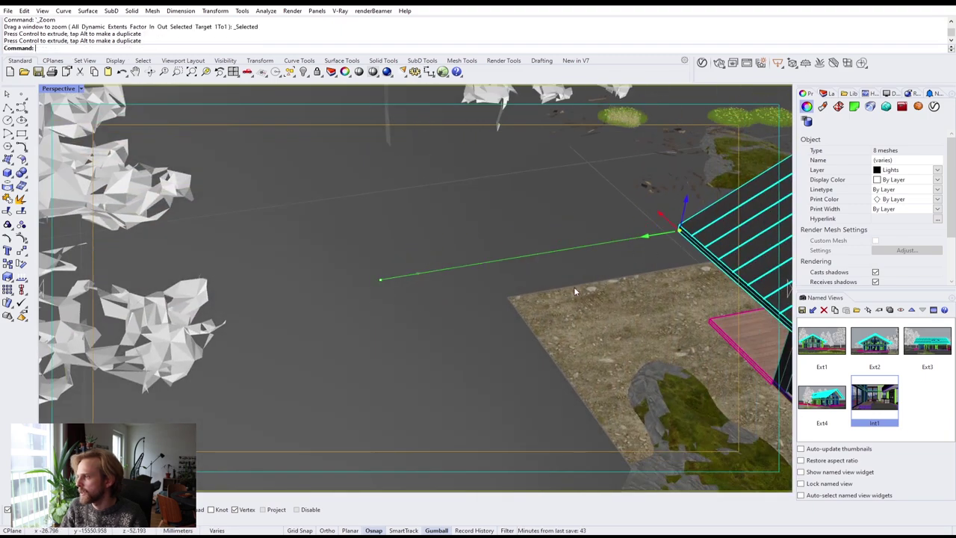
Move the imported flower meshes from the white low-poly trees across the site toward the house.
{"action": "scroll", "coordinate": [576, 291], "scroll_direction": "down", "scroll_amount": 5}
{"action": "right_click_drag", "start_coordinate": [576, 292], "coordinate": [269, 243], "text": "shift"}
{"action": "right_click_drag", "start_coordinate": [478, 306], "coordinate": [605, 283]}
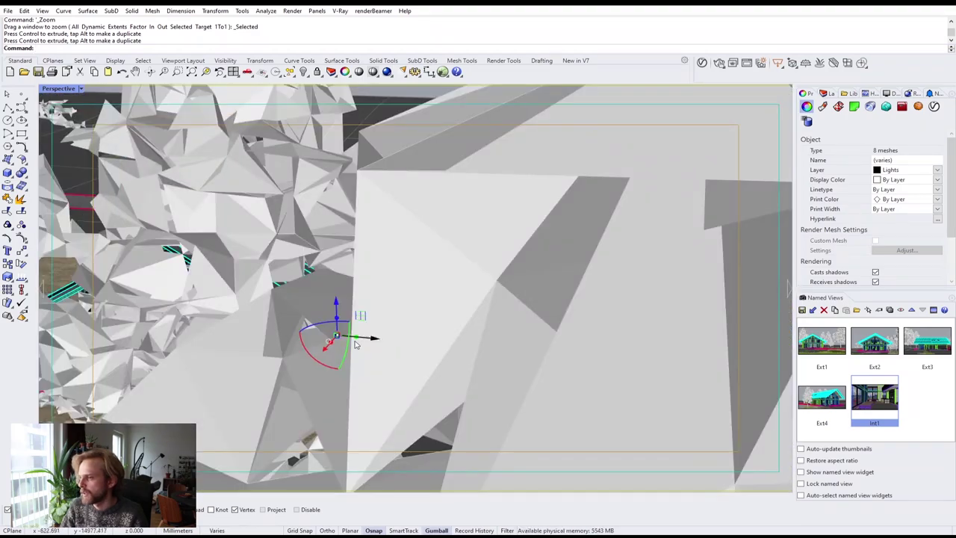
{"action": "scroll", "coordinate": [359, 342], "scroll_direction": "up", "scroll_amount": 5}
{"action": "right_click_drag", "start_coordinate": [361, 351], "coordinate": [597, 307]}
{"action": "scroll", "coordinate": [553, 309], "scroll_direction": "up", "scroll_amount": 2}
{"action": "left_click_drag", "start_coordinate": [748, 280], "coordinate": [135, 297]}
{"action": "left_click_drag", "start_coordinate": [88, 263], "coordinate": [182, 232]}
Bring the flower meshes inside the house near the glazed wall by the dining table, undoing a mistaken shift.
{"action": "scroll", "coordinate": [149, 209], "scroll_direction": "up", "scroll_amount": 10}
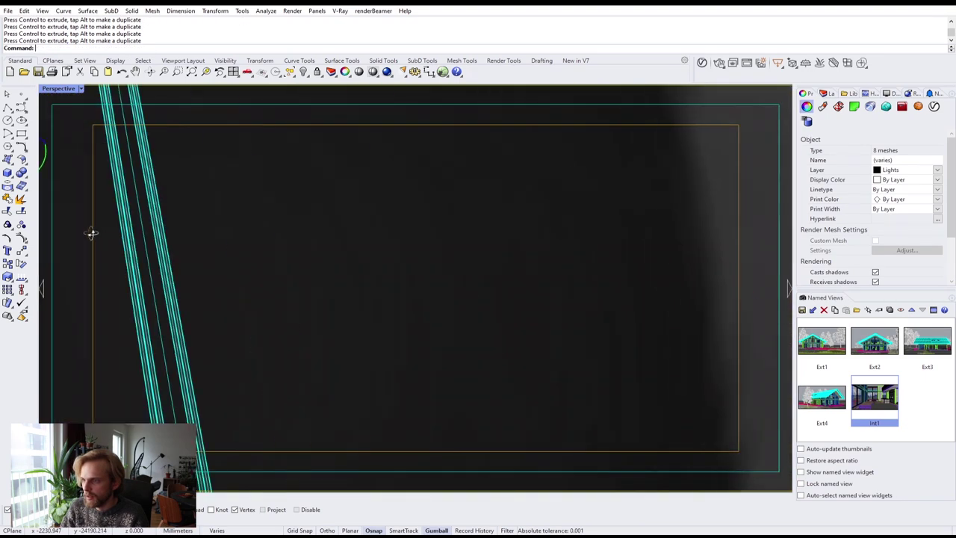
{"action": "right_click_drag", "start_coordinate": [91, 234], "coordinate": [94, 233]}
{"action": "scroll", "coordinate": [94, 234], "scroll_direction": "up", "scroll_amount": 3}
{"action": "right_click_drag", "start_coordinate": [201, 237], "coordinate": [534, 275]}
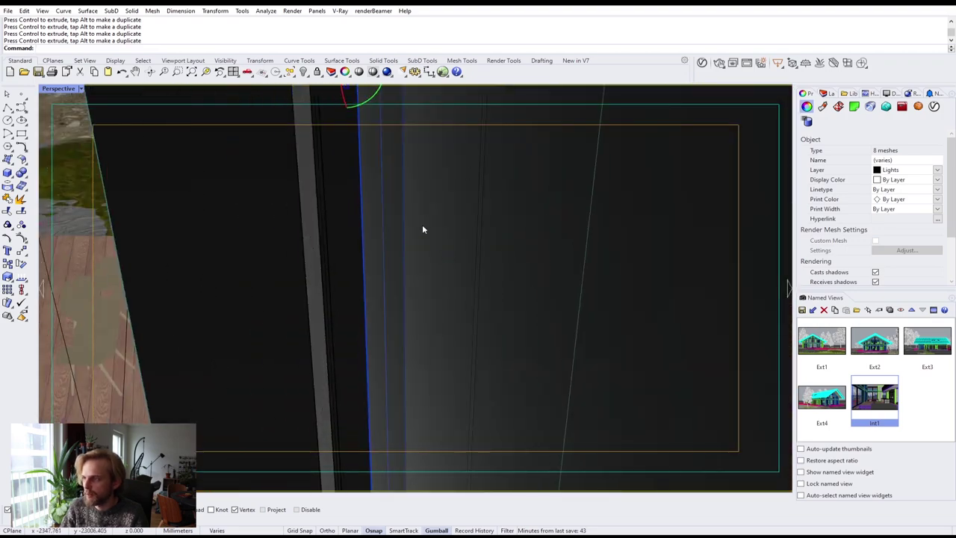
{"action": "scroll", "coordinate": [423, 231], "scroll_direction": "down", "scroll_amount": 8}
{"action": "left_click_drag", "start_coordinate": [105, 275], "coordinate": [615, 268]}
{"action": "key", "text": "ctrl+z"}
{"action": "right_click_drag", "start_coordinate": [615, 267], "coordinate": [446, 260], "text": "shift"}
{"action": "scroll", "coordinate": [446, 250], "scroll_direction": "up", "scroll_amount": 3}
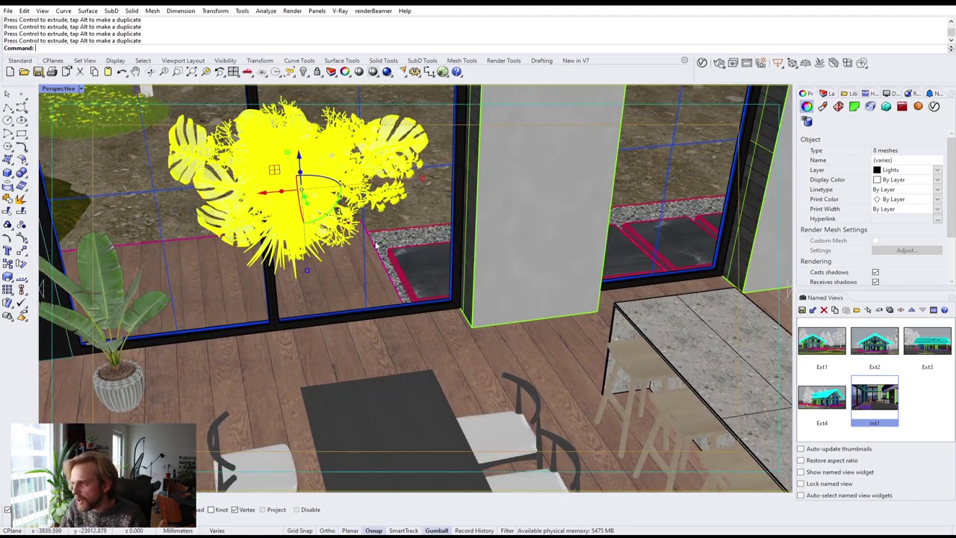
Zoom to the selected flower meshes and rotate them about their red axis so the vase stands upright.
{"action": "scroll", "coordinate": [342, 242], "scroll_direction": "down", "scroll_amount": 1}
{"action": "type", "text": "zs"}
{"action": "key", "text": "Return"}
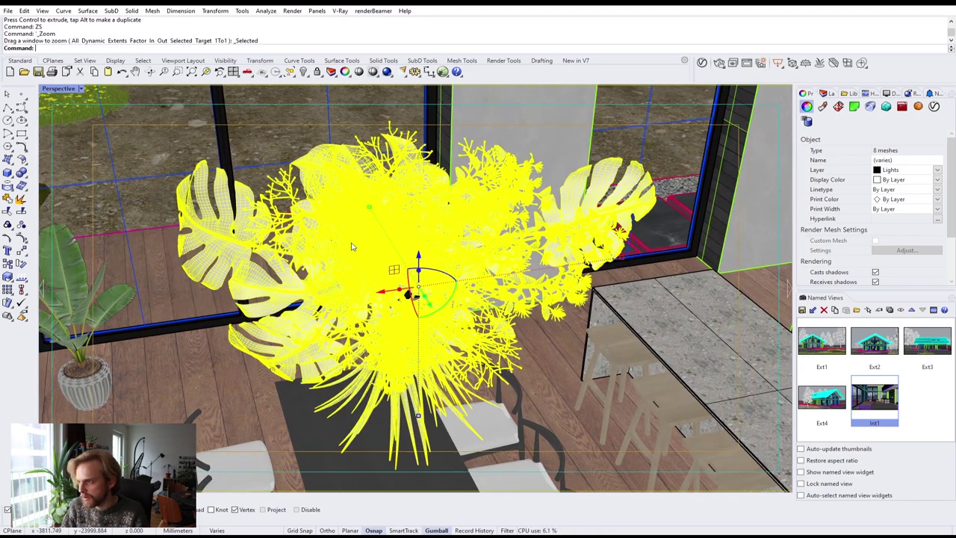
{"action": "right_click_drag", "start_coordinate": [382, 225], "coordinate": [381, 320]}
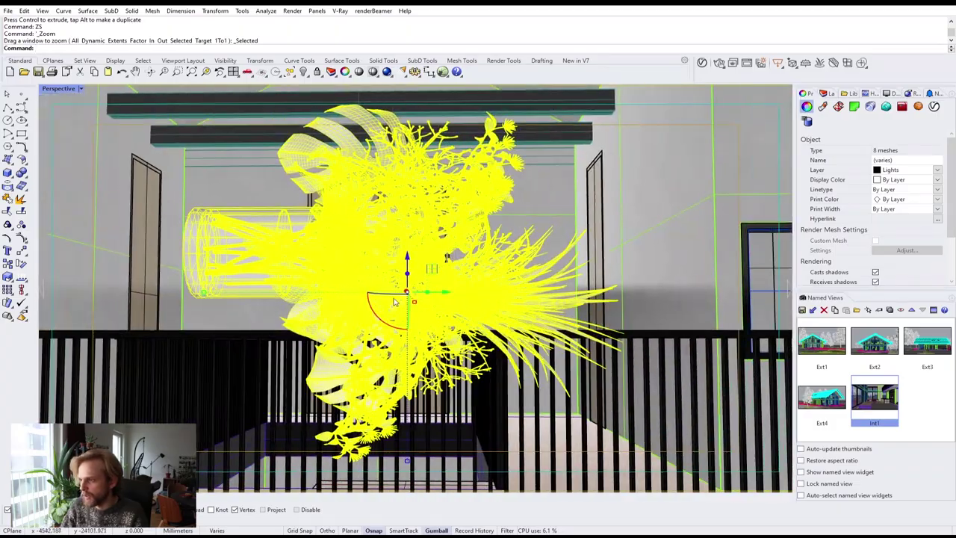
{"action": "left_click_drag", "start_coordinate": [381, 320], "coordinate": [453, 314]}
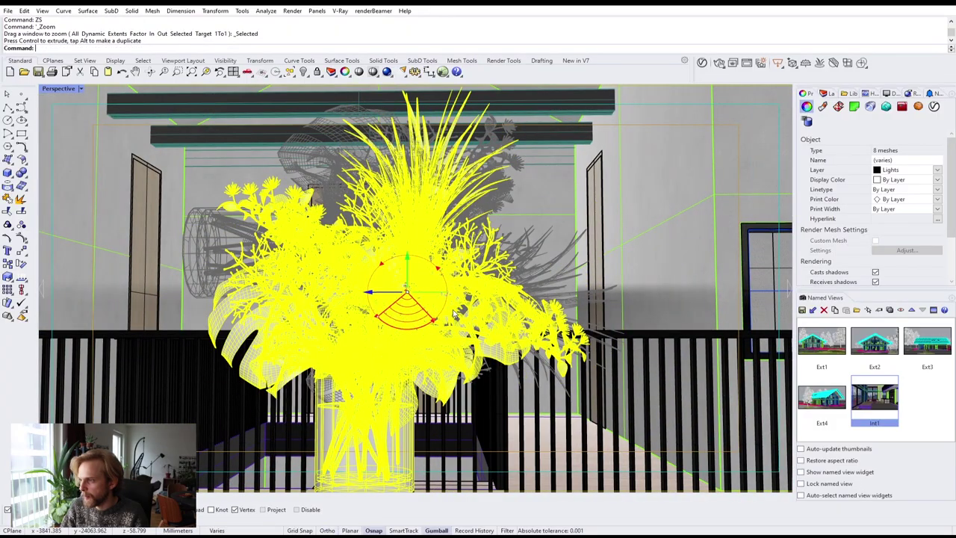
Lower the upright flower set toward the floor near the potted banana plant and zoom to it.
{"action": "right_click_drag", "start_coordinate": [454, 313], "coordinate": [329, 374]}
{"action": "scroll", "coordinate": [329, 373], "scroll_direction": "down", "scroll_amount": 8}
{"action": "right_click_drag", "start_coordinate": [329, 448], "coordinate": [351, 298], "text": "shift"}
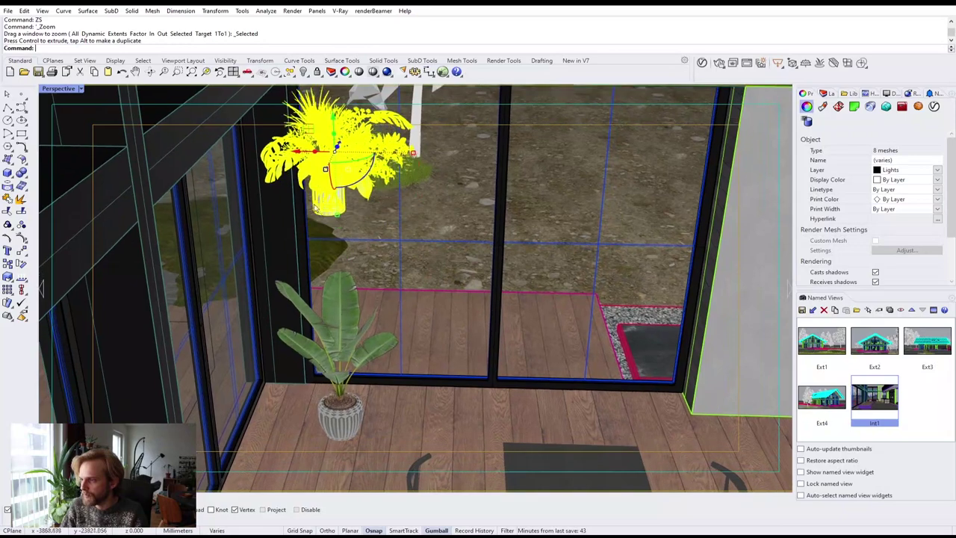
{"action": "scroll", "coordinate": [349, 298], "scroll_direction": "down", "scroll_amount": 3}
{"action": "left_click_drag", "start_coordinate": [327, 172], "coordinate": [368, 422]}
{"action": "type", "text": "Z"}
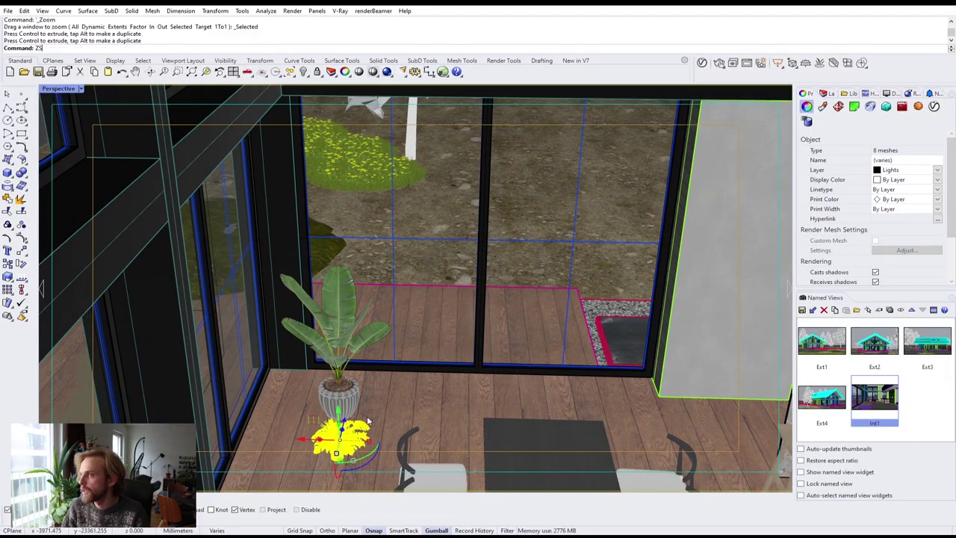
{"action": "type", "text": "S"}
{"action": "key", "text": "Return"}
Lower the flower set further and shift it horizontally along the glazed wall.
{"action": "right_click_drag", "start_coordinate": [421, 404], "coordinate": [410, 221]}
{"action": "scroll", "coordinate": [421, 313], "scroll_direction": "down", "scroll_amount": 6}
{"action": "scroll", "coordinate": [410, 222], "scroll_direction": "down", "scroll_amount": 7}
{"action": "right_click_drag", "start_coordinate": [450, 273], "coordinate": [427, 217], "text": "shift"}
{"action": "left_click_drag", "start_coordinate": [381, 112], "coordinate": [423, 466]}
{"action": "right_click_drag", "start_coordinate": [459, 448], "coordinate": [382, 214], "text": "shift"}
{"action": "left_click_drag", "start_coordinate": [310, 257], "coordinate": [322, 393]}
{"action": "left_click_drag", "start_coordinate": [276, 426], "coordinate": [461, 450]}
Scale up the selected flower set to several times its size.
{"action": "scroll", "coordinate": [403, 429], "scroll_direction": "up", "scroll_amount": 5}
{"action": "right_click_drag", "start_coordinate": [403, 429], "coordinate": [370, 334]}
{"action": "scroll", "coordinate": [345, 360], "scroll_direction": "up", "scroll_amount": 5}
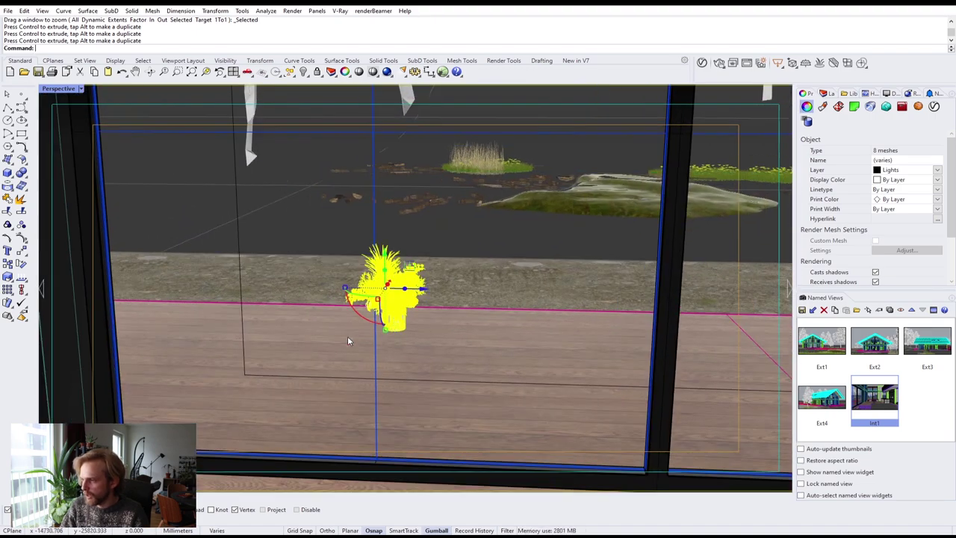
{"action": "left_click", "coordinate": [348, 287]}
{"action": "key", "text": "Return"}
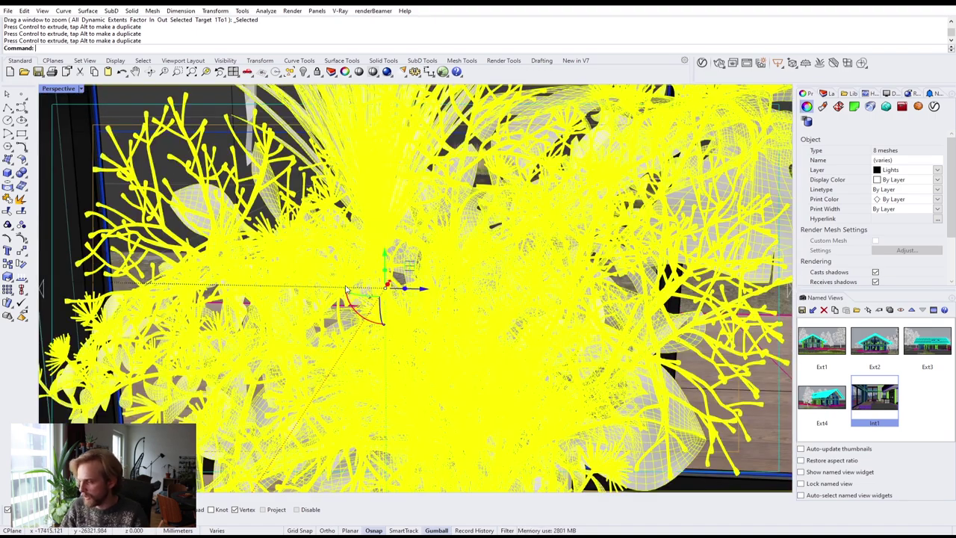
Move the enlarged flower set horizontally so it stands above the far end of the dining table.
{"action": "scroll", "coordinate": [346, 288], "scroll_direction": "down", "scroll_amount": 5}
{"action": "right_click_drag", "start_coordinate": [346, 289], "coordinate": [603, 301]}
{"action": "scroll", "coordinate": [604, 301], "scroll_direction": "down", "scroll_amount": 3}
{"action": "right_click_drag", "start_coordinate": [441, 265], "coordinate": [492, 276], "text": "shift"}
{"action": "scroll", "coordinate": [516, 277], "scroll_direction": "down", "scroll_amount": 6}
{"action": "left_click_drag", "start_coordinate": [508, 271], "coordinate": [175, 274]}
{"action": "scroll", "coordinate": [337, 301], "scroll_direction": "up", "scroll_amount": 6}
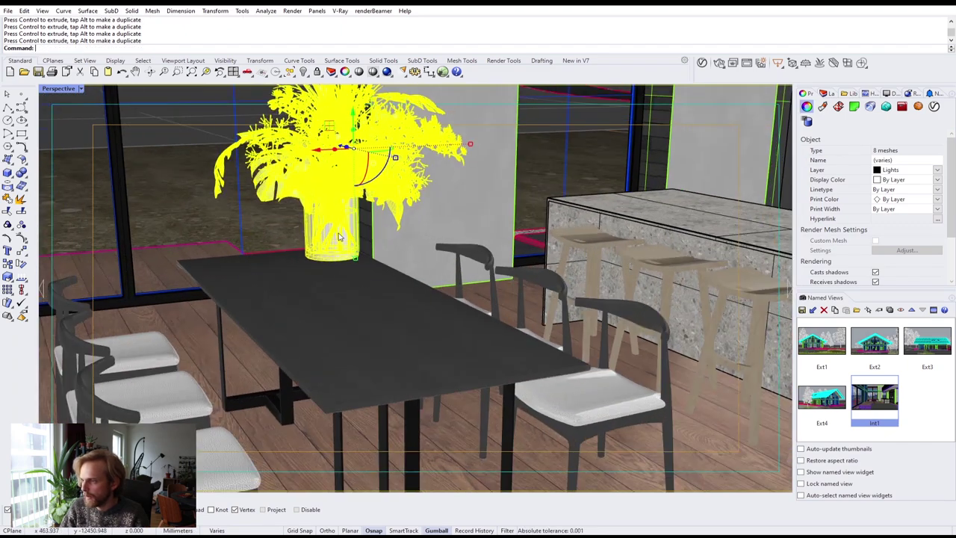
Lower the flower set until the vase base rests on the dining tabletop, and deselect it.
{"action": "scroll", "coordinate": [339, 236], "scroll_direction": "up", "scroll_amount": 1}
{"action": "left_click_drag", "start_coordinate": [354, 113], "coordinate": [357, 167]}
{"action": "scroll", "coordinate": [305, 328], "scroll_direction": "up", "scroll_amount": 2}
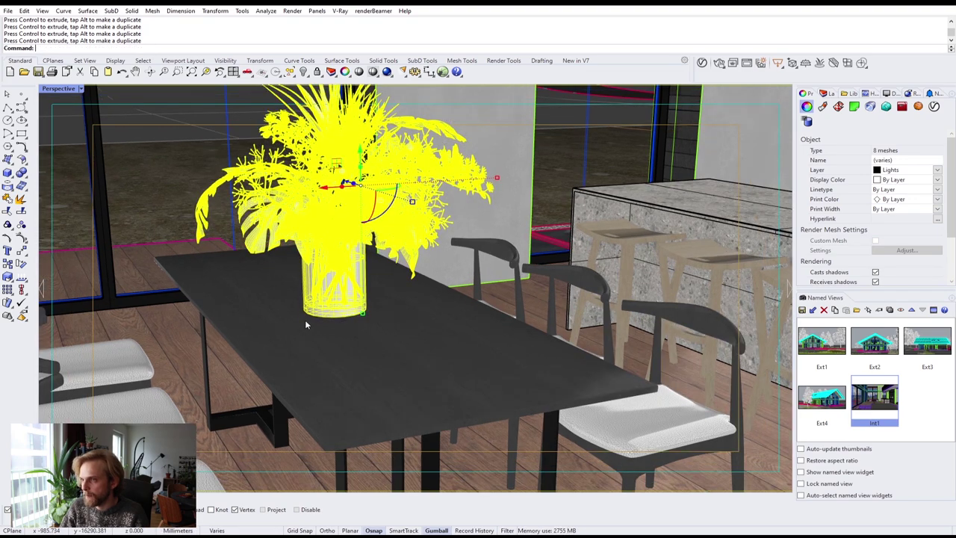
{"action": "scroll", "coordinate": [305, 323], "scroll_direction": "up", "scroll_amount": 6}
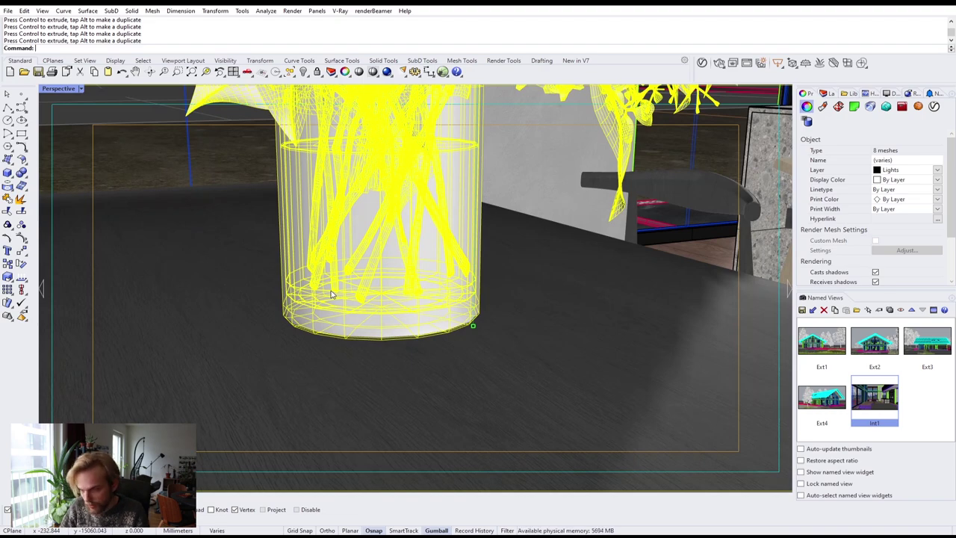
{"action": "scroll", "coordinate": [351, 315], "scroll_direction": "up", "scroll_amount": 6}
{"action": "key", "text": "Escape"}
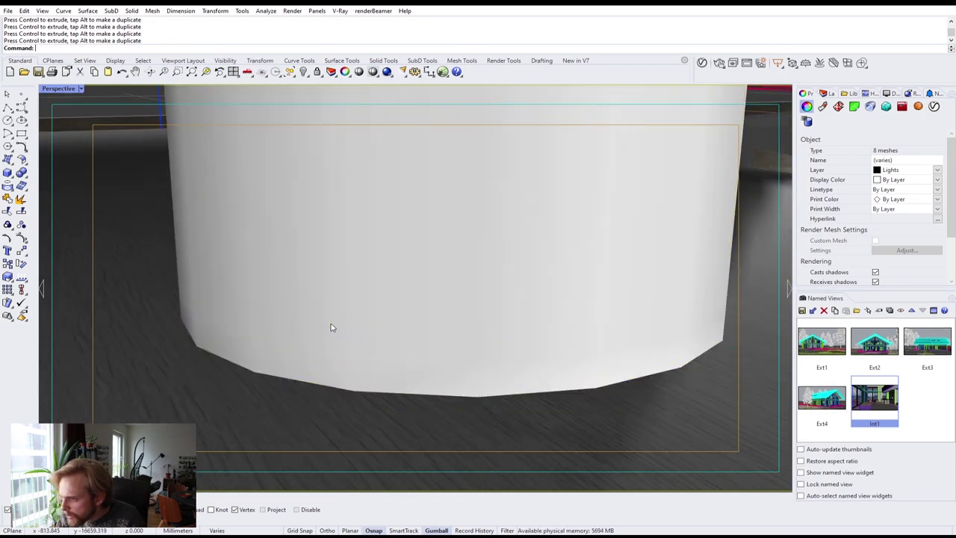
Select the vase and the large split-leaf mesh in turn to check how the flower set is divided, and deselect.
{"action": "left_click", "coordinate": [332, 327]}
{"action": "scroll", "coordinate": [332, 327], "scroll_direction": "down", "scroll_amount": 8}
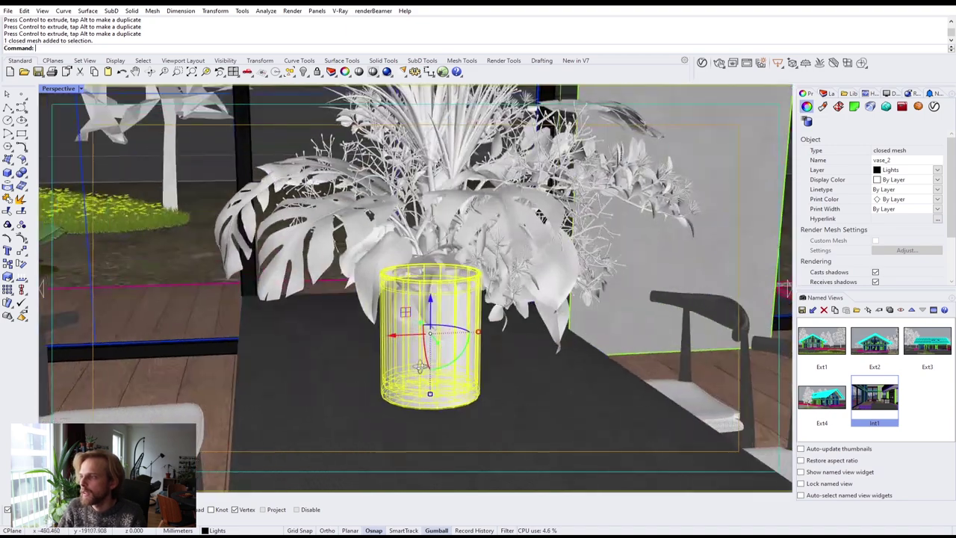
{"action": "left_click", "coordinate": [296, 263]}
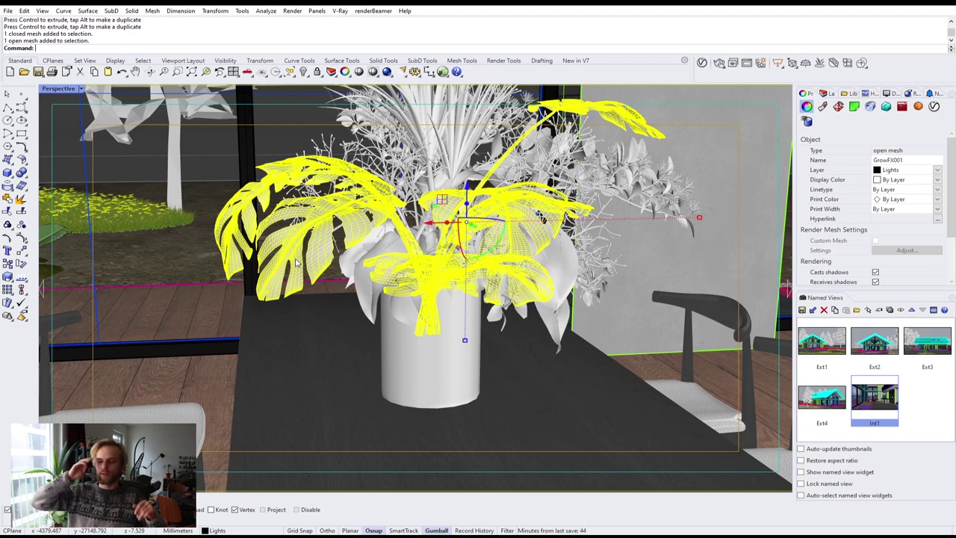
{"action": "key", "text": "Escape"}
{"action": "right_click_drag", "start_coordinate": [296, 263], "coordinate": [337, 325]}
Create a new Generic V-Ray material and name it Flowers_1.
{"action": "left_click", "coordinate": [703, 63]}
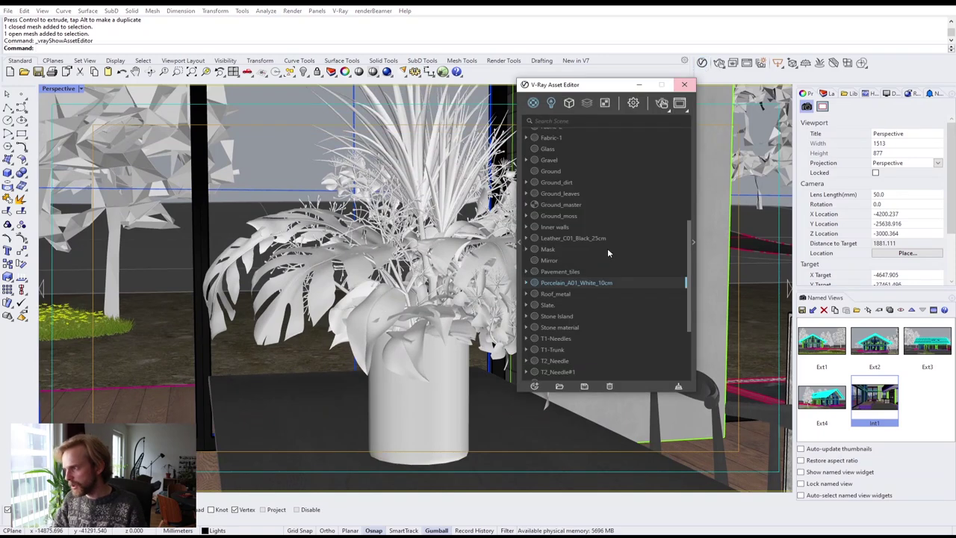
{"action": "scroll", "coordinate": [613, 263], "scroll_direction": "down", "scroll_amount": 1}
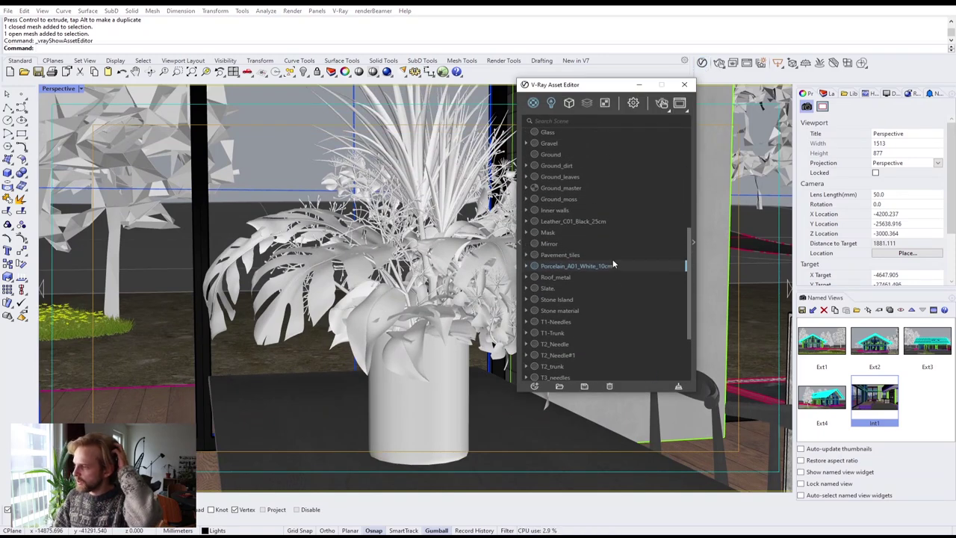
{"action": "left_click", "coordinate": [535, 387]}
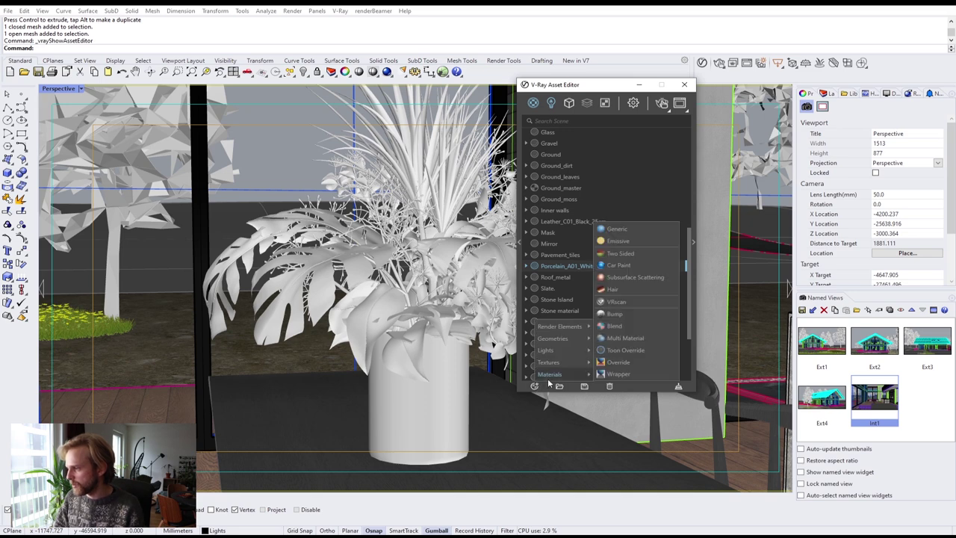
{"action": "mouse_move", "coordinate": [552, 374]}
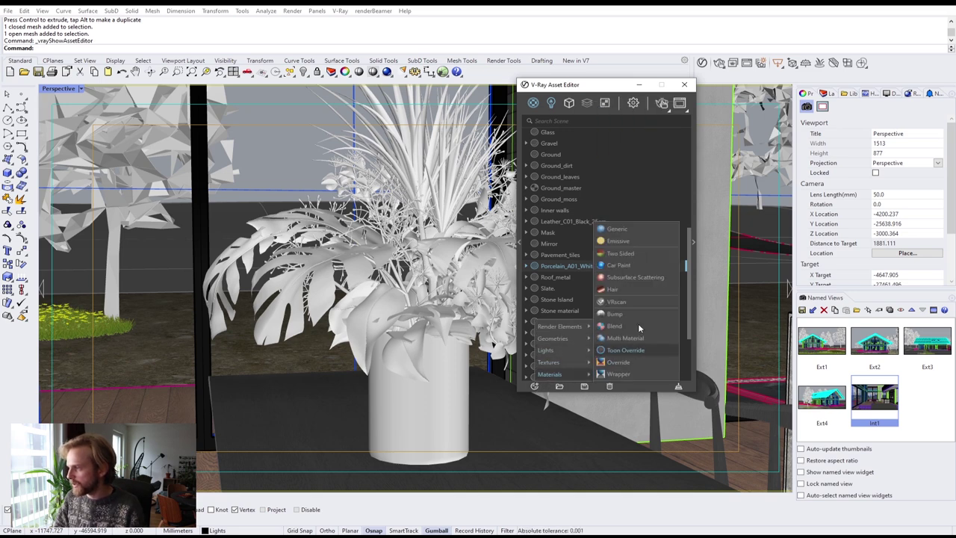
{"action": "left_click", "coordinate": [617, 228]}
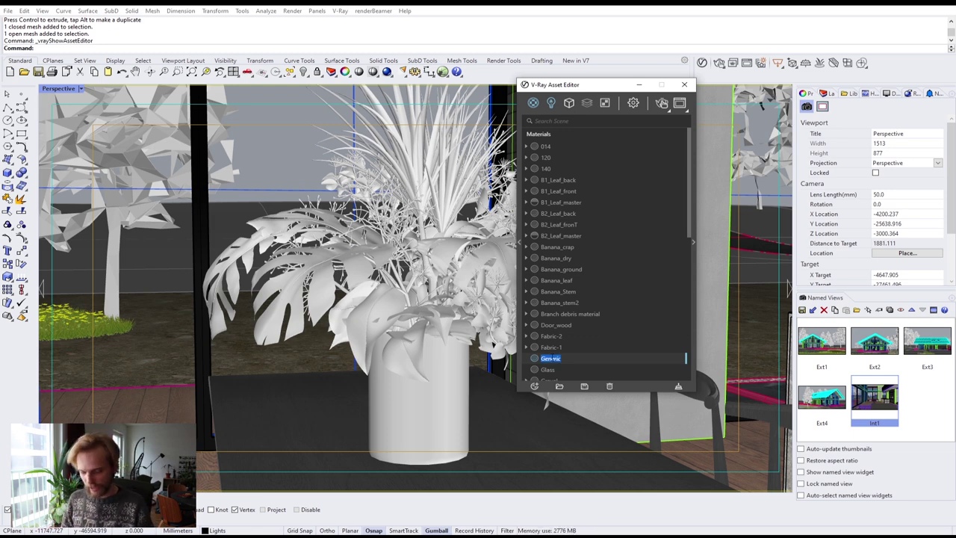
{"action": "type", "text": "Flowers_1"}
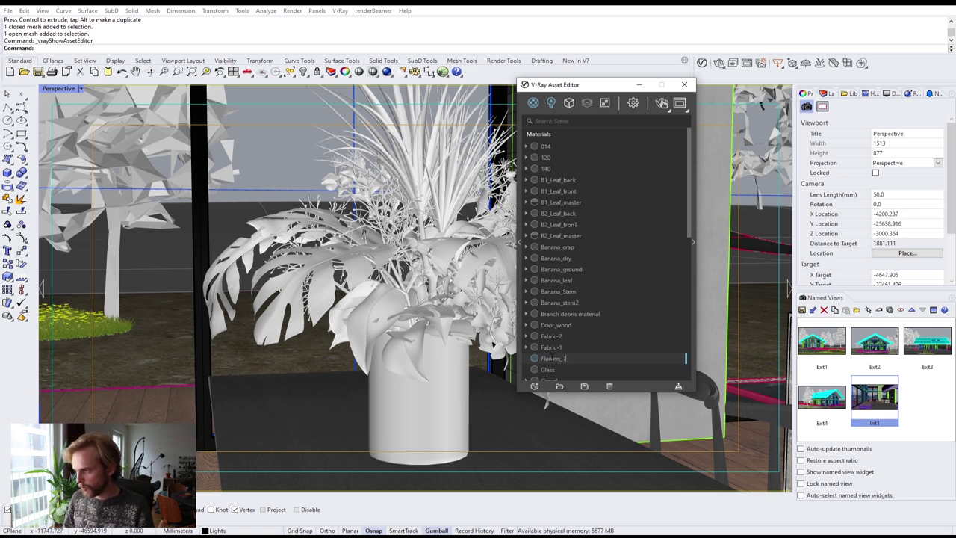
Duplicate the Flowers_1 material, and duplicate the resulting copy once more.
{"action": "right_click", "coordinate": [552, 360]}
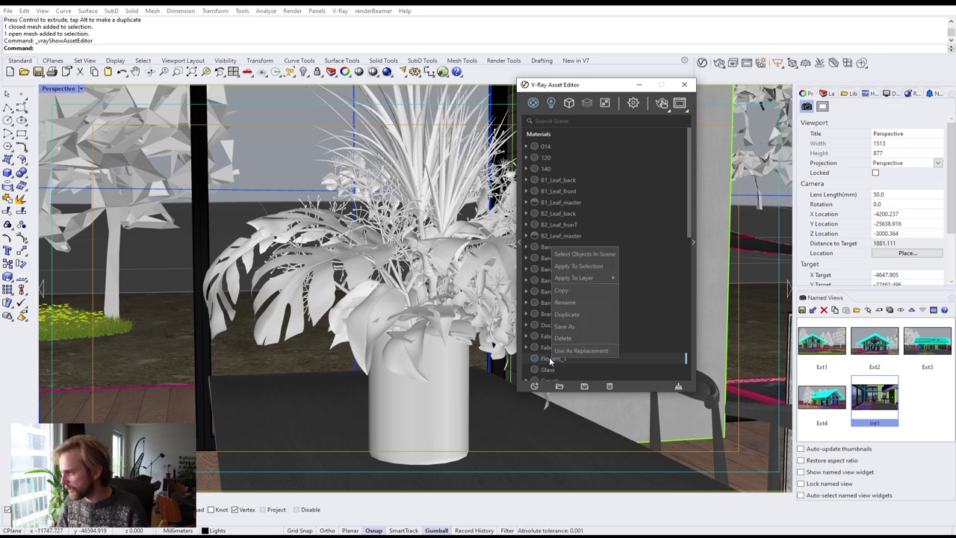
{"action": "left_click", "coordinate": [575, 319]}
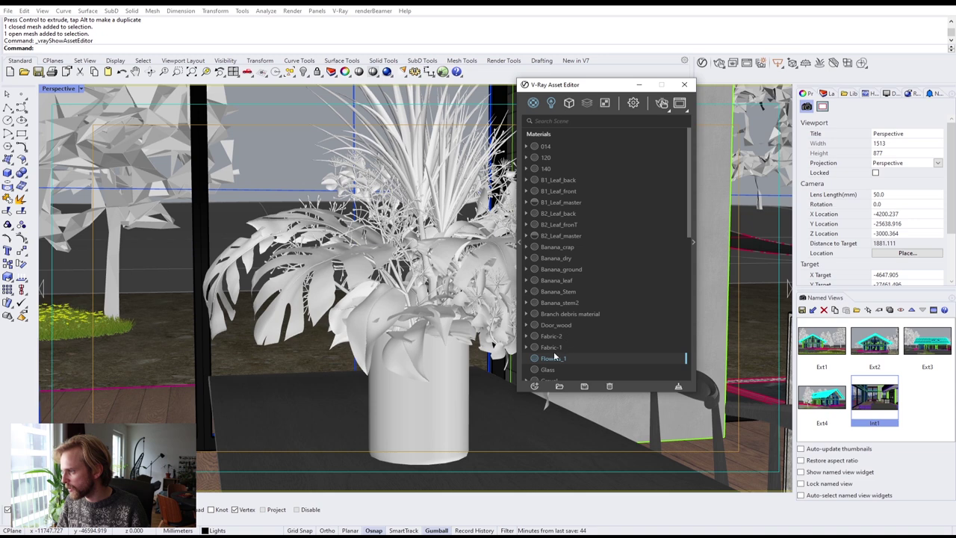
{"action": "left_click", "coordinate": [551, 370]}
{"action": "right_click", "coordinate": [550, 370]}
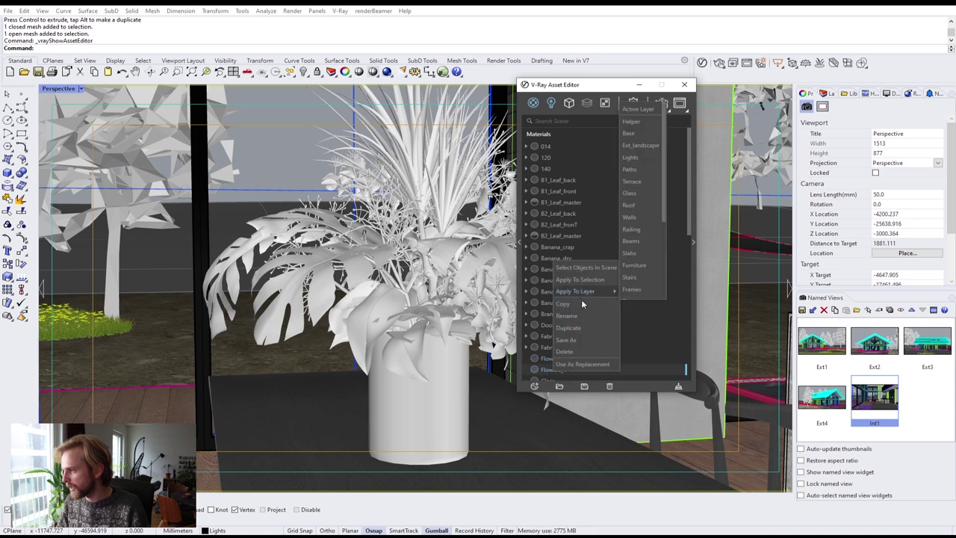
{"action": "left_click", "coordinate": [581, 328]}
{"action": "scroll", "coordinate": [582, 343], "scroll_direction": "down", "scroll_amount": 3}
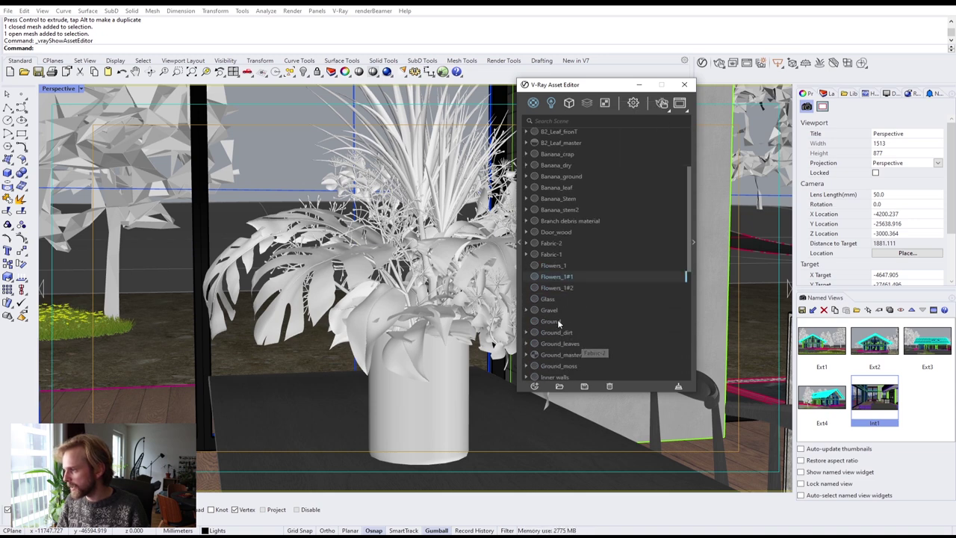
Make three more duplicates of the Flowers_1 material, starting from the Flowers_1#2 copy.
{"action": "right_click", "coordinate": [553, 287]}
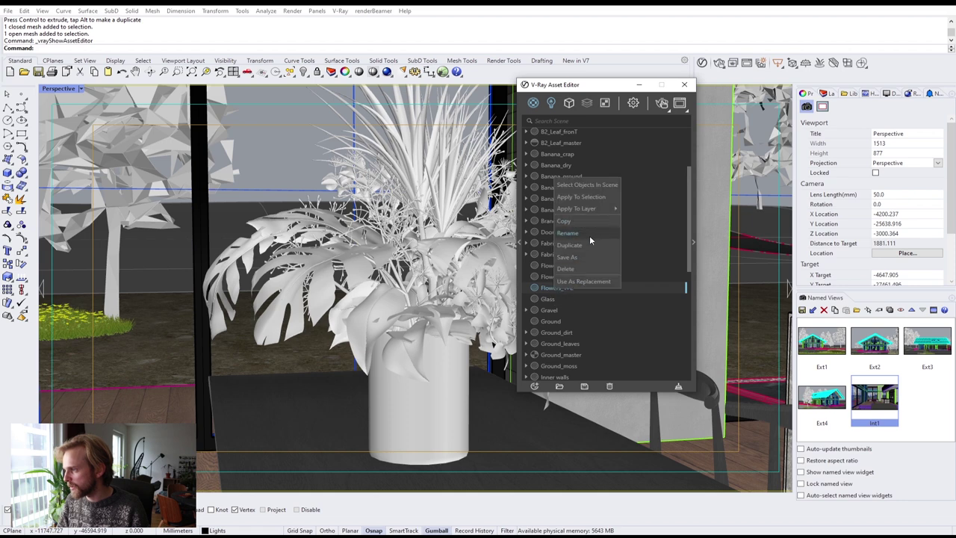
{"action": "left_click", "coordinate": [587, 245]}
{"action": "right_click", "coordinate": [560, 298]}
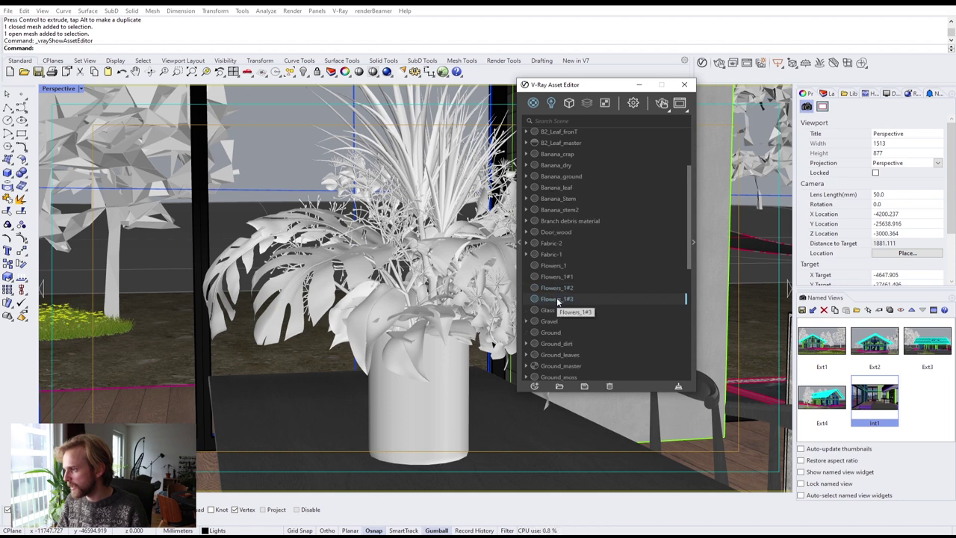
{"action": "left_click", "coordinate": [581, 257]}
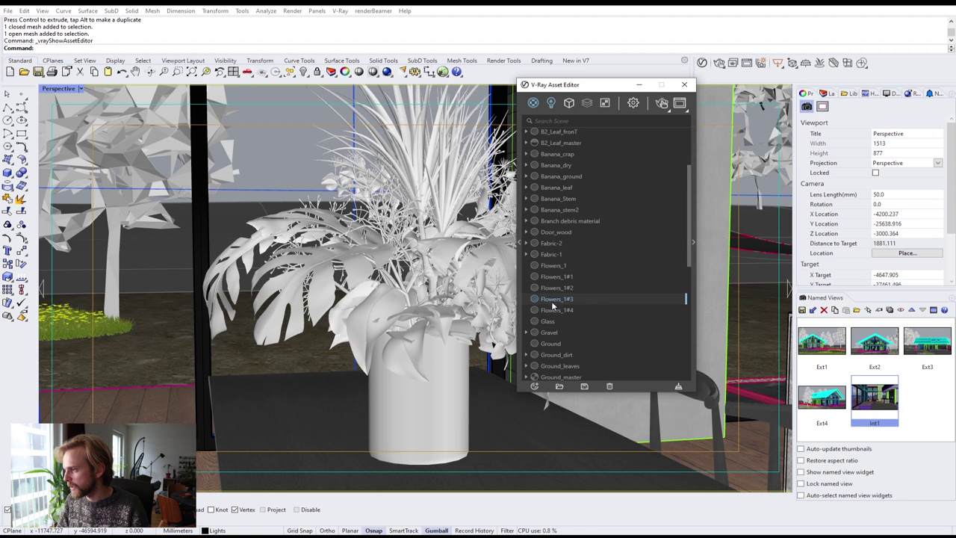
{"action": "right_click", "coordinate": [555, 315]}
{"action": "left_click", "coordinate": [587, 266]}
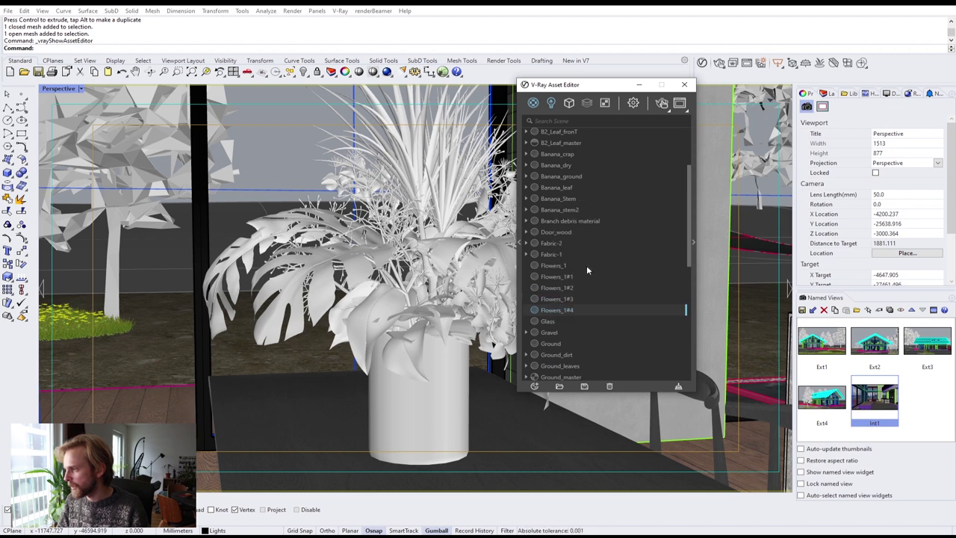
Rename the last duplicated flower material to Flowers_glass.
{"action": "left_click", "coordinate": [561, 321]}
{"action": "double_click", "coordinate": [564, 322]}
{"action": "left_click_drag", "start_coordinate": [565, 321], "coordinate": [630, 319]}
{"action": "key", "text": "BackSpace"}
{"action": "type", "text": "glass"}
{"action": "key", "text": "Return"}
Give Flowers_glass a black diffuse color, a raised reflection and a fully white refraction color.
{"action": "left_click", "coordinate": [692, 262]}
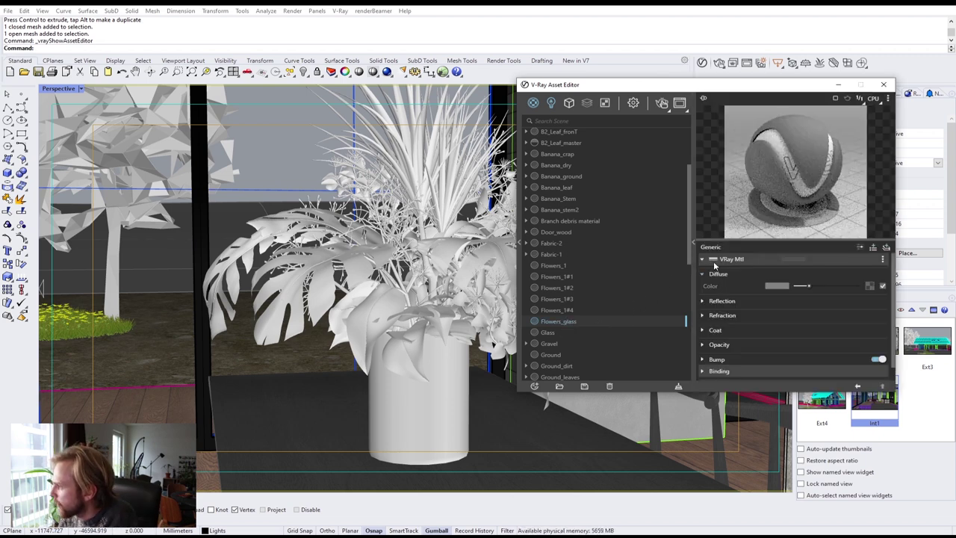
{"action": "left_click_drag", "start_coordinate": [802, 286], "coordinate": [796, 286]}
{"action": "left_click", "coordinate": [719, 301]}
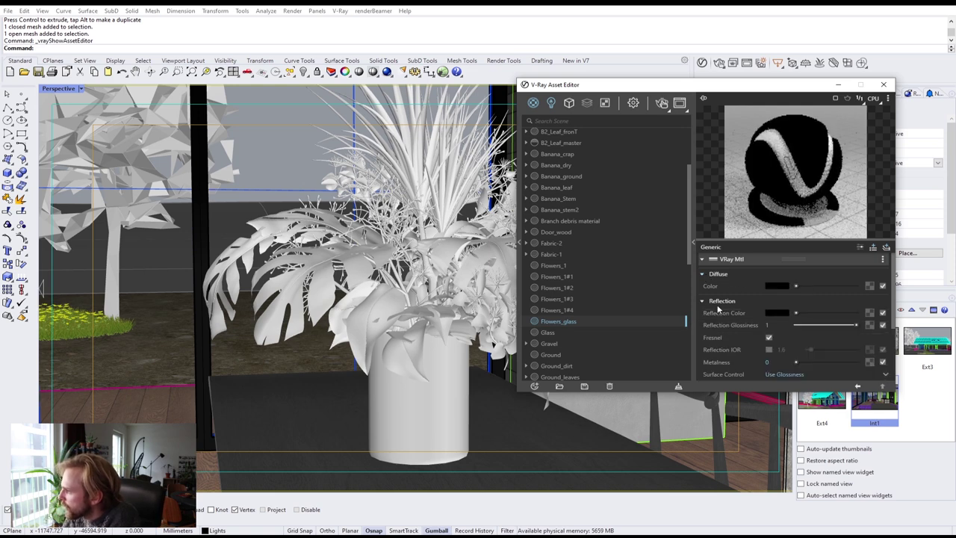
{"action": "left_click", "coordinate": [707, 301]}
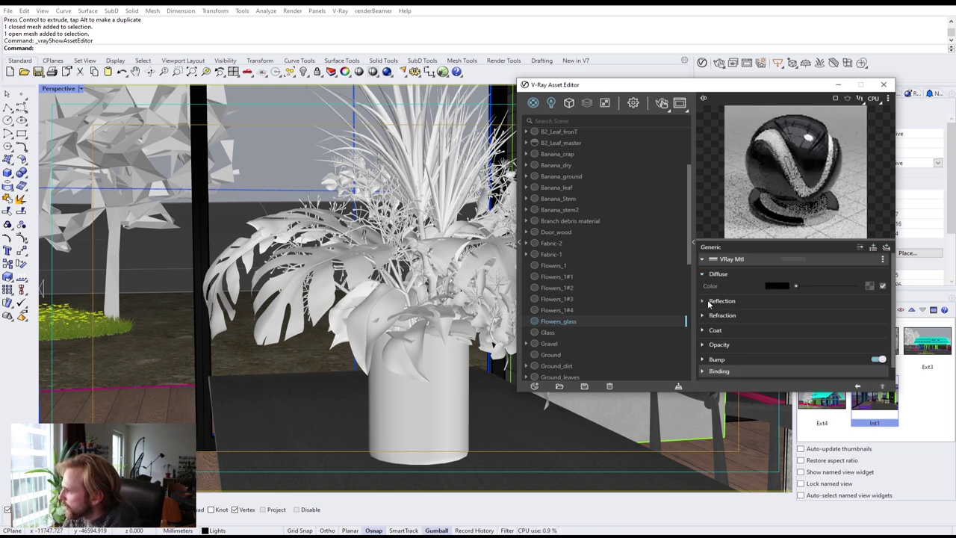
{"action": "left_click", "coordinate": [719, 315]}
{"action": "left_click_drag", "start_coordinate": [796, 328], "coordinate": [859, 329]}
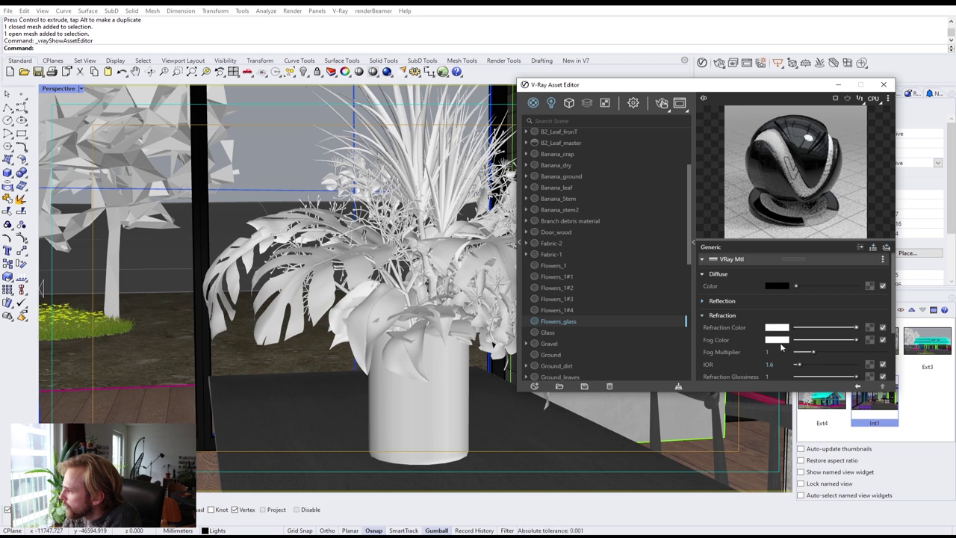
Give the Flowers_glass material a light blue fog color and set its fog multiplier to 0.02.
{"action": "left_click", "coordinate": [777, 328]}
{"action": "left_click", "coordinate": [458, 263]}
{"action": "left_click", "coordinate": [343, 196]}
{"action": "left_click", "coordinate": [621, 191]}
{"action": "left_click", "coordinate": [769, 352]}
{"action": "type", "text": "0.0"}
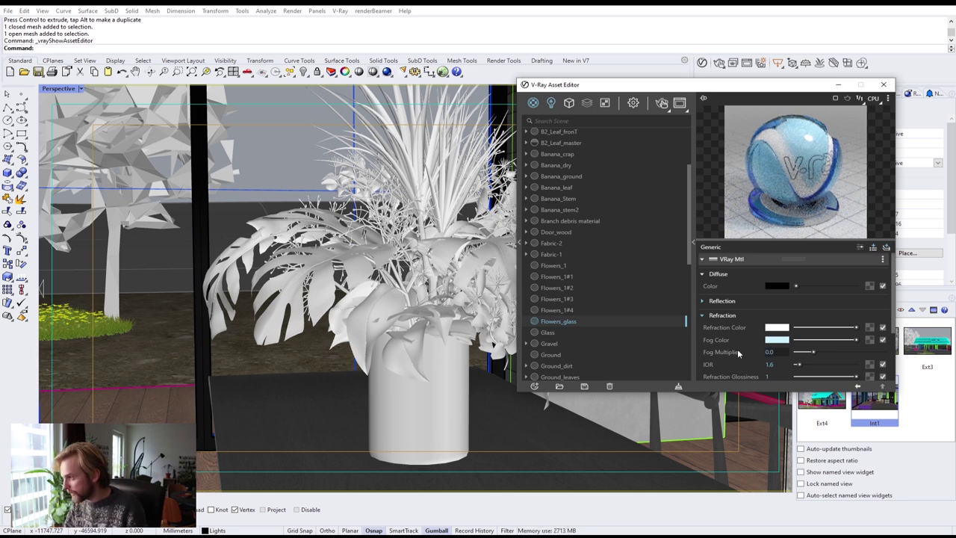
Apply the Flowers_glass material to the vase_2 mesh on the dining table and deselect it.
{"action": "left_click", "coordinate": [470, 392]}
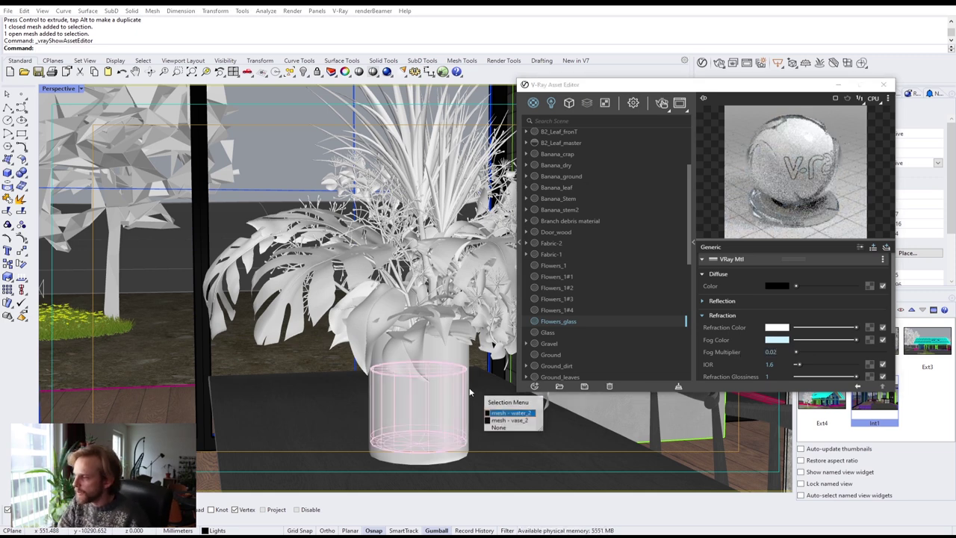
{"action": "left_click", "coordinate": [511, 422]}
{"action": "right_click", "coordinate": [569, 319]}
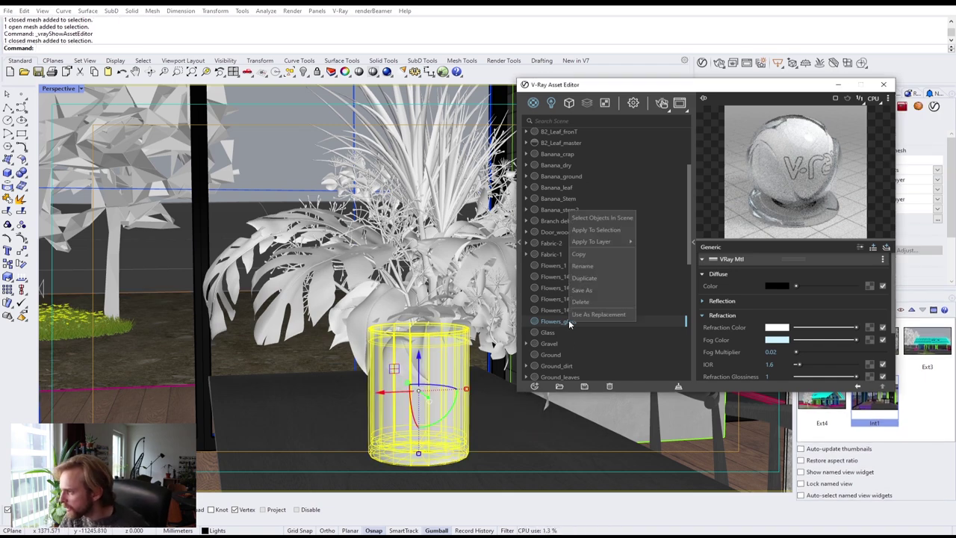
{"action": "left_click", "coordinate": [602, 233]}
{"action": "right_click_drag", "start_coordinate": [496, 391], "coordinate": [441, 278]}
{"action": "key", "text": "Escape"}
Examine the stems and the water surface inside the vase up close, and the vase's place on the table.
{"action": "scroll", "coordinate": [435, 395], "scroll_direction": "up", "scroll_amount": 5}
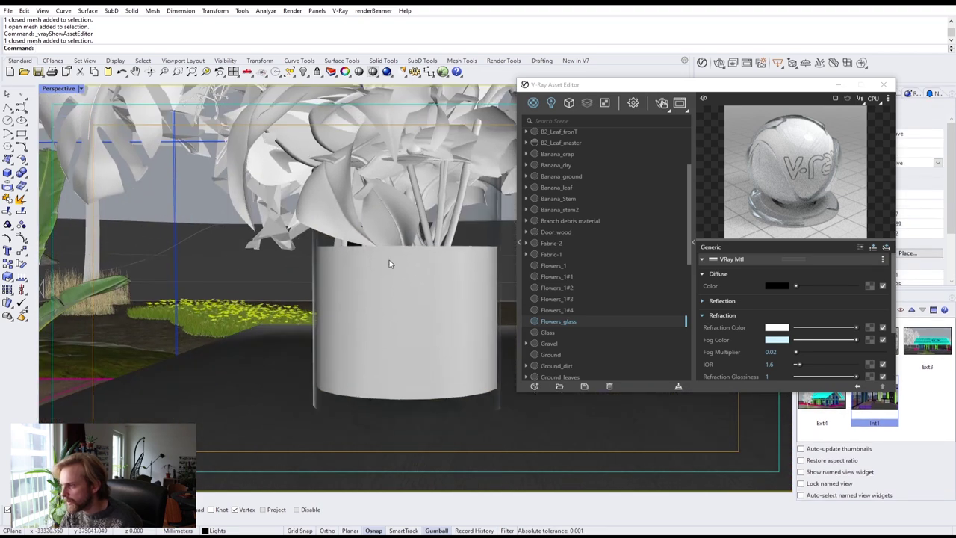
{"action": "scroll", "coordinate": [389, 263], "scroll_direction": "up", "scroll_amount": 8}
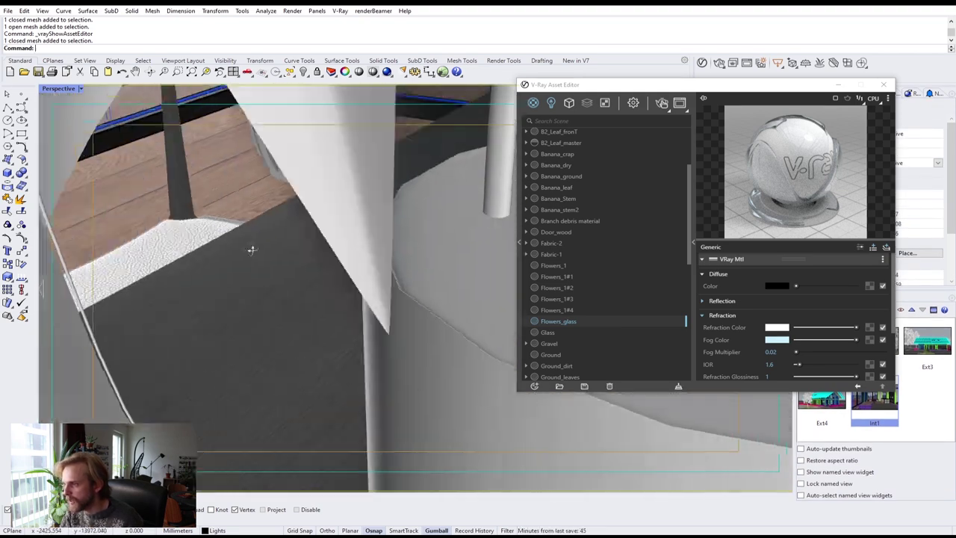
{"action": "right_click_drag", "start_coordinate": [252, 251], "coordinate": [207, 296]}
{"action": "scroll", "coordinate": [295, 281], "scroll_direction": "up", "scroll_amount": 3}
{"action": "right_click_drag", "start_coordinate": [294, 281], "coordinate": [242, 291], "text": "shift"}
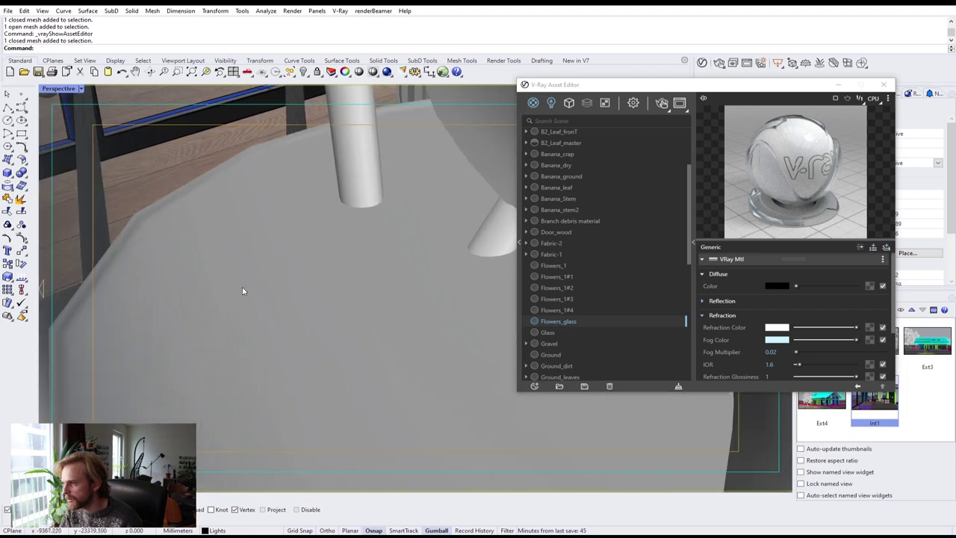
{"action": "left_click", "coordinate": [293, 255]}
{"action": "scroll", "coordinate": [294, 254], "scroll_direction": "up", "scroll_amount": 3}
{"action": "mouse_move", "coordinate": [271, 247]}
{"action": "right_mouse_down"}
{"action": "mouse_move", "coordinate": [206, 247]}
{"action": "mouse_move", "coordinate": [268, 244]}
{"action": "right_mouse_up"}
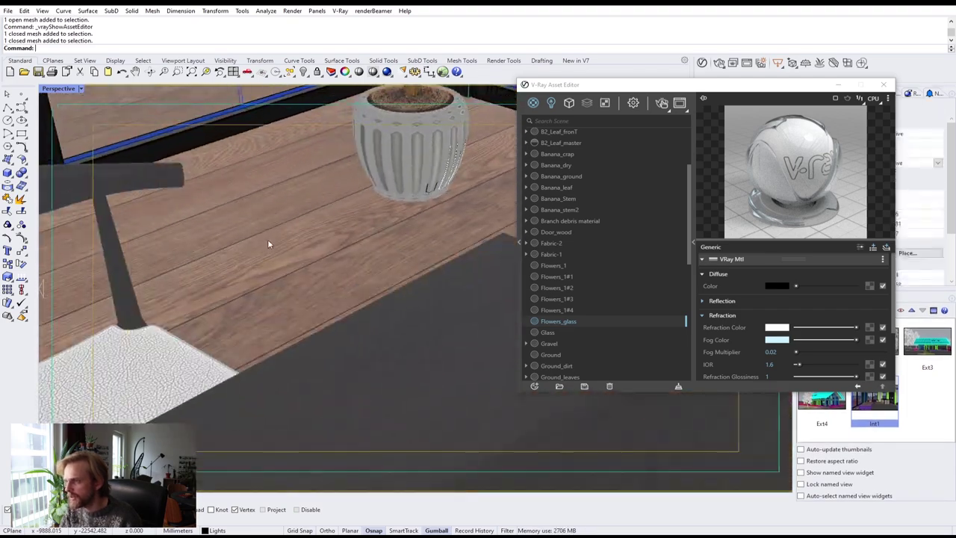
{"action": "scroll", "coordinate": [302, 265], "scroll_direction": "up", "scroll_amount": 3}
{"action": "scroll", "coordinate": [336, 252], "scroll_direction": "down", "scroll_amount": 8}
{"action": "scroll", "coordinate": [434, 188], "scroll_direction": "up", "scroll_amount": 3}
{"action": "right_click_drag", "start_coordinate": [435, 190], "coordinate": [271, 384]}
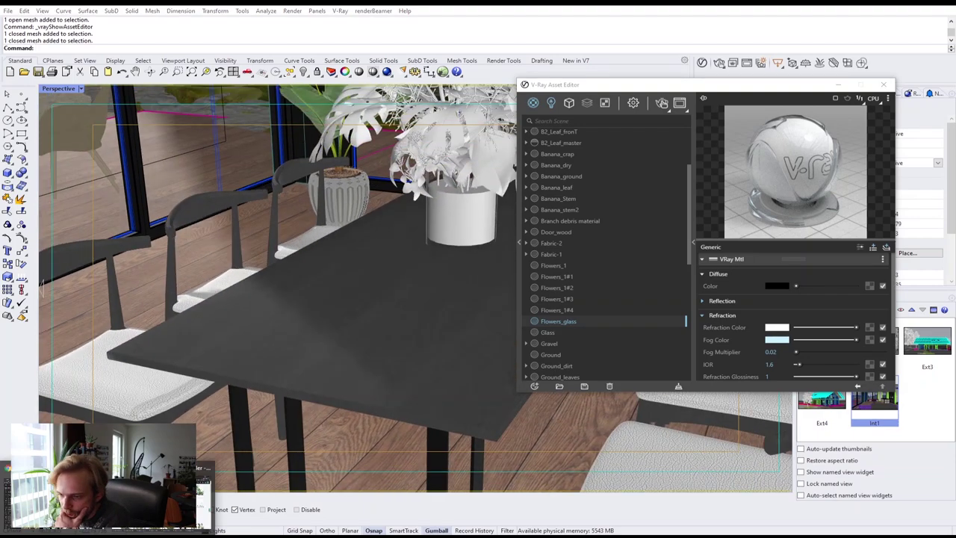
Switch to the browser, look up the Corporate set of Vase model among CGTrader's free plants as reference, and return to Rhino.
{"action": "key", "text": "alt+Tab"}
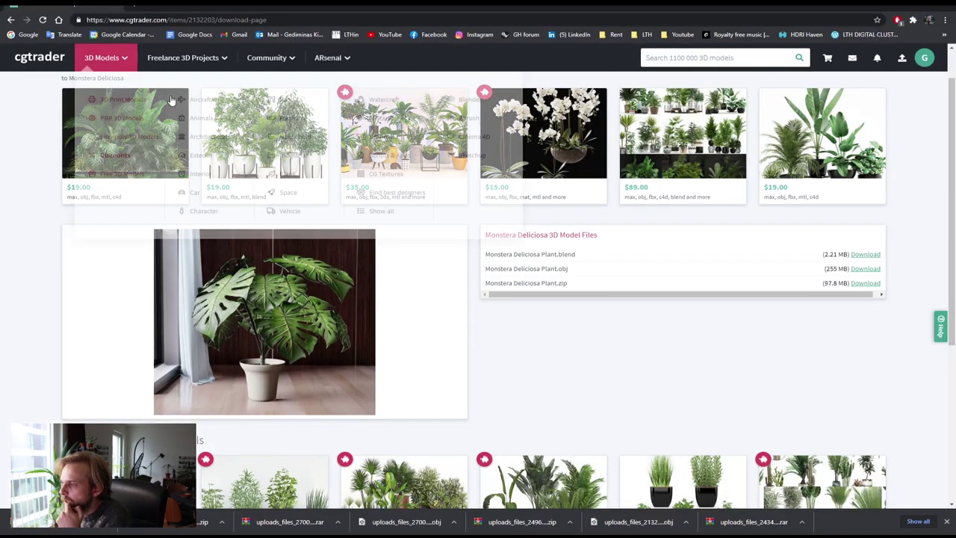
{"action": "left_click", "coordinate": [10, 20]}
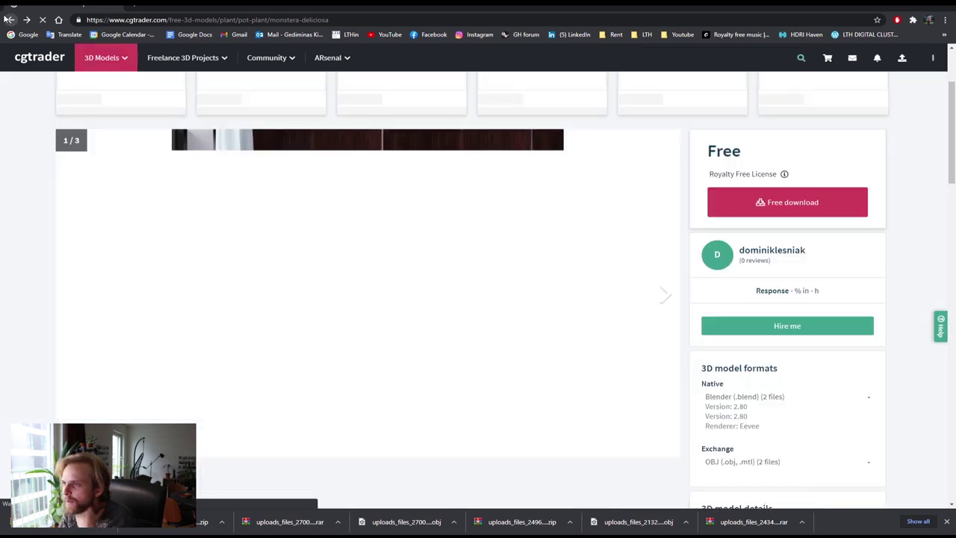
{"action": "left_click", "coordinate": [10, 21]}
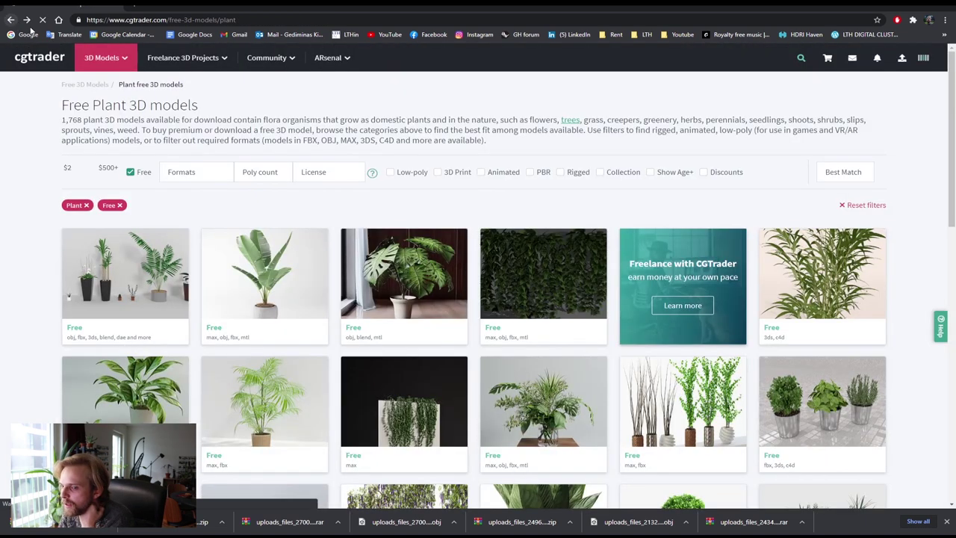
{"action": "scroll", "coordinate": [364, 336], "scroll_direction": "down", "scroll_amount": 2}
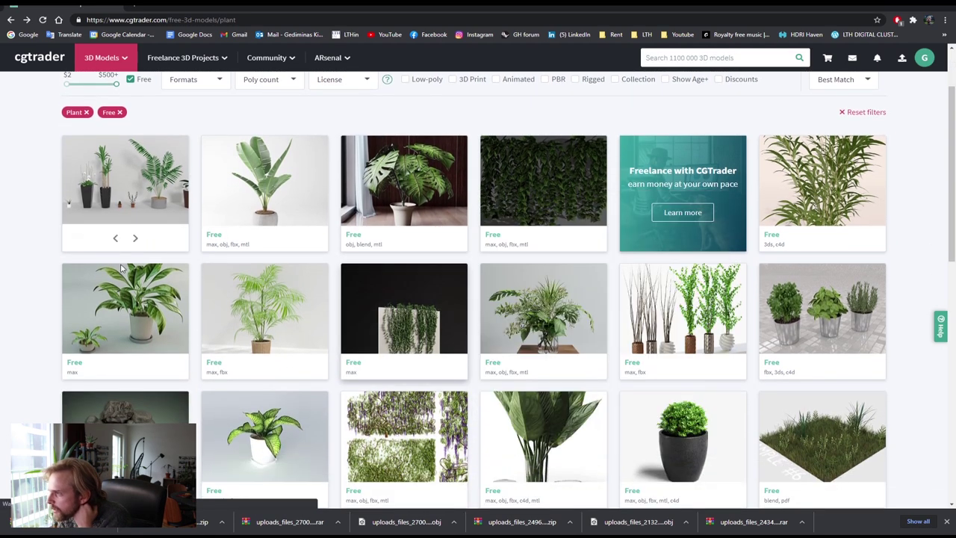
{"action": "left_click", "coordinate": [549, 329]}
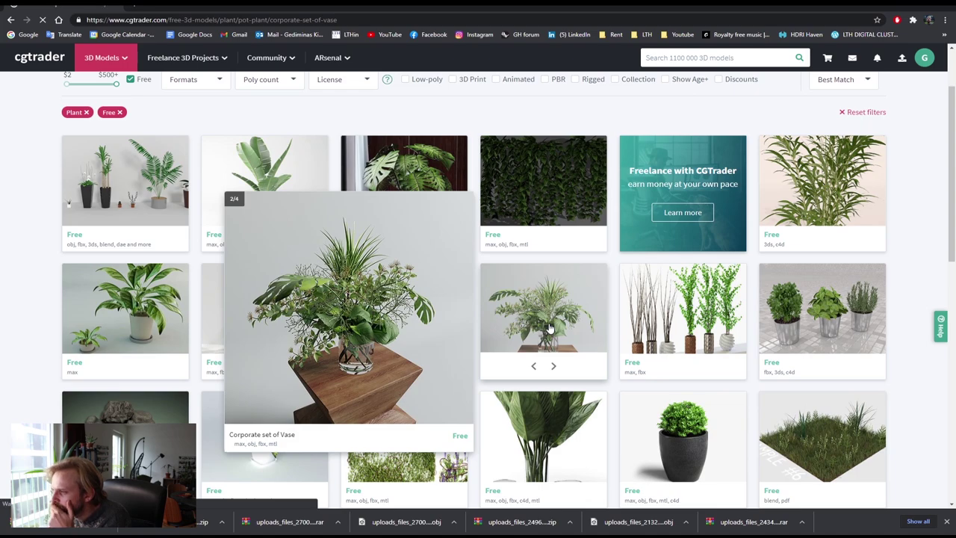
{"action": "left_click", "coordinate": [902, 6]}
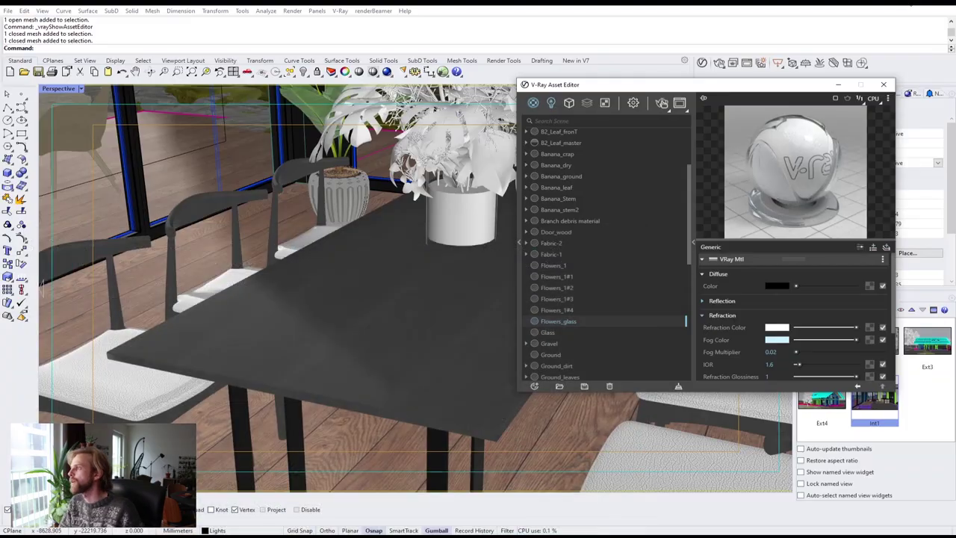
Apply the Flowers_1#4 material to the water mesh inside the vase.
{"action": "scroll", "coordinate": [448, 198], "scroll_direction": "up", "scroll_amount": 5}
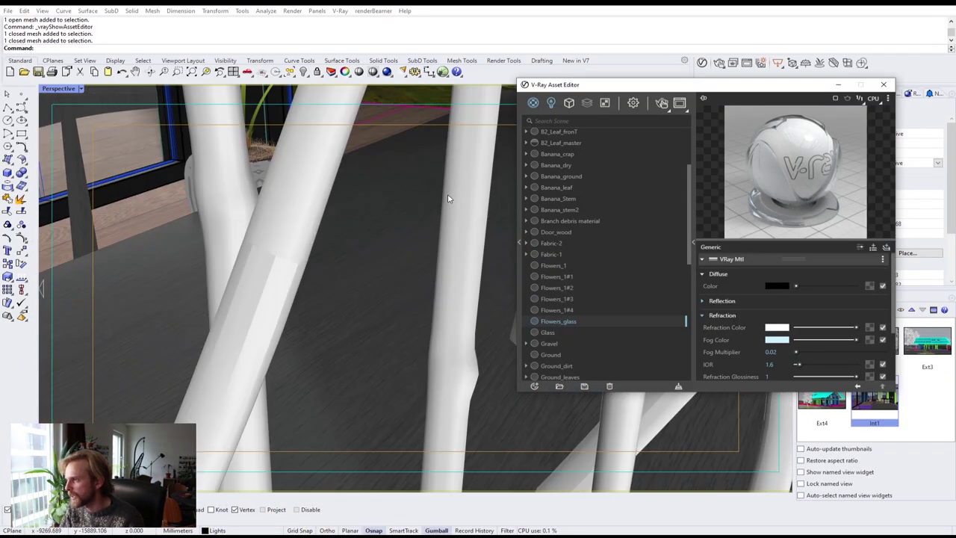
{"action": "scroll", "coordinate": [448, 198], "scroll_direction": "down", "scroll_amount": 5}
{"action": "left_click", "coordinate": [426, 176]}
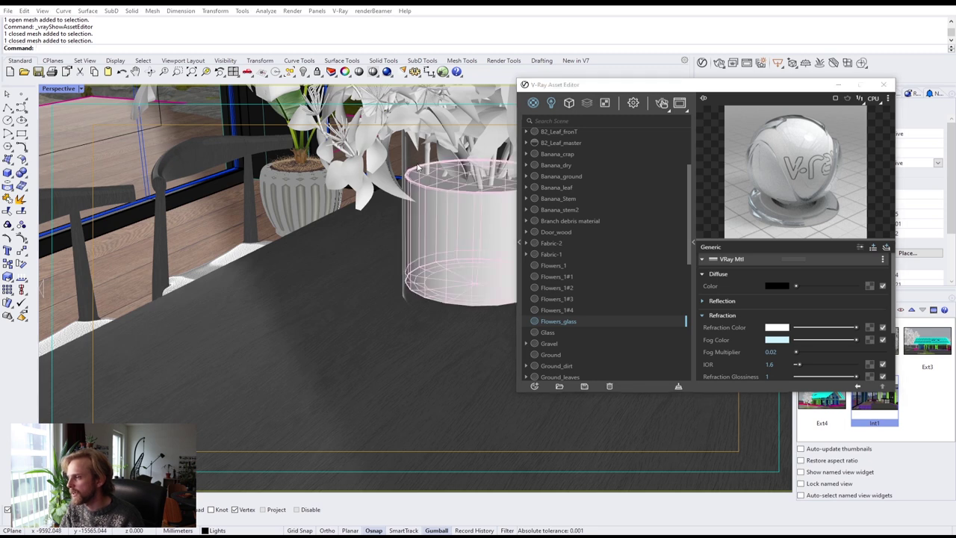
{"action": "left_click", "coordinate": [425, 176]}
{"action": "left_click", "coordinate": [466, 212]}
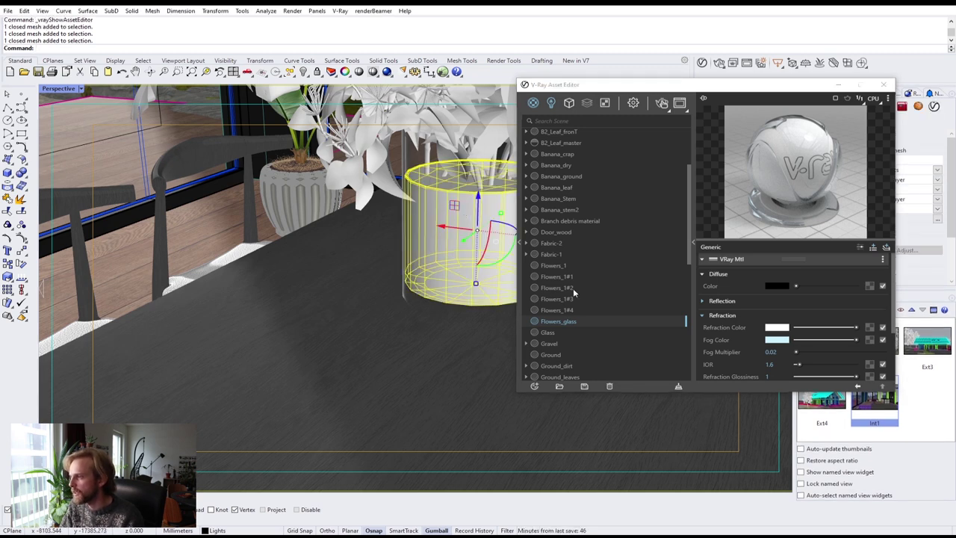
{"action": "left_click", "coordinate": [561, 309]}
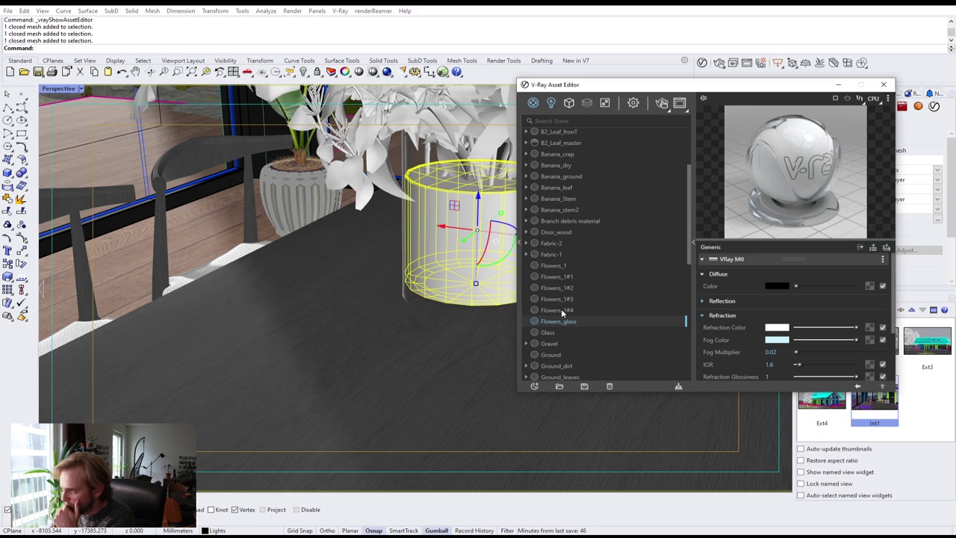
{"action": "right_click", "coordinate": [560, 309]}
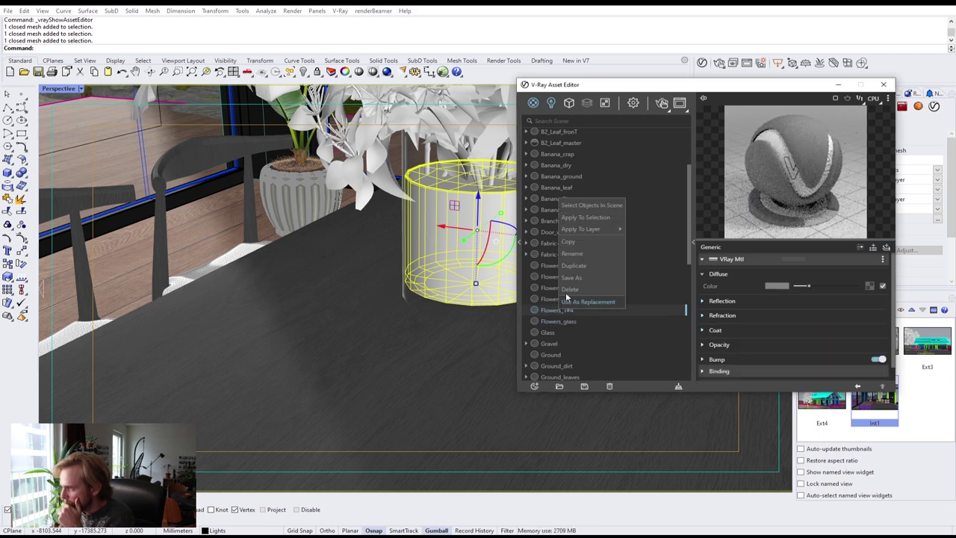
{"action": "left_click", "coordinate": [585, 218]}
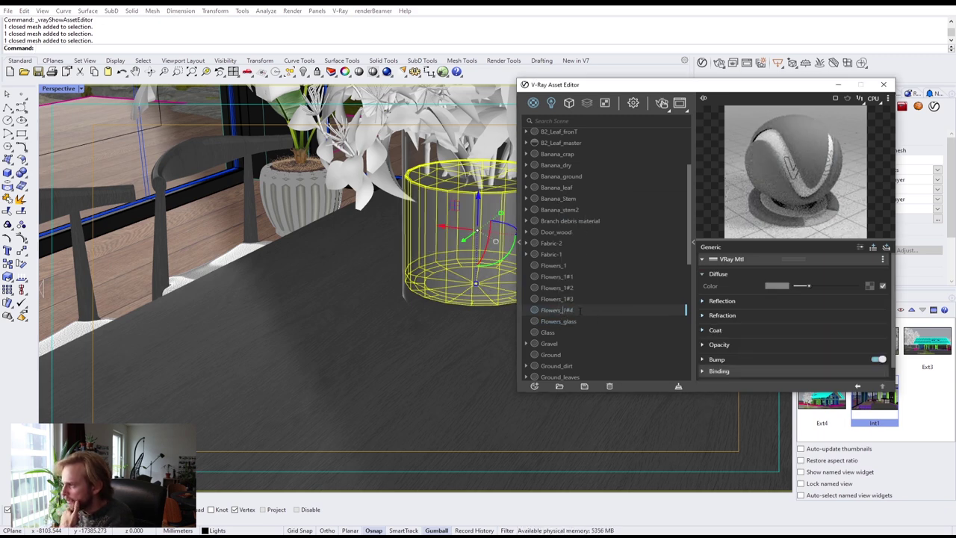
Rename the Flowers_1#4 material to Flowers_water.
{"action": "type", "text": "wate"}
{"action": "type", "text": "r"}
{"action": "key", "text": "Return"}
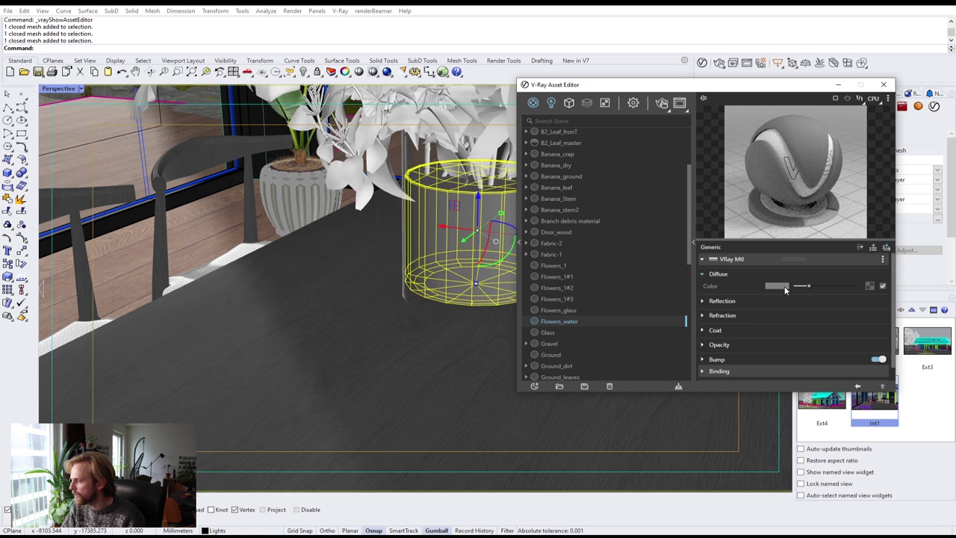
Give Flowers_water a black diffuse color, a white reflection color and an enabled reflection IOR of 1.33.
{"action": "left_click", "coordinate": [717, 300]}
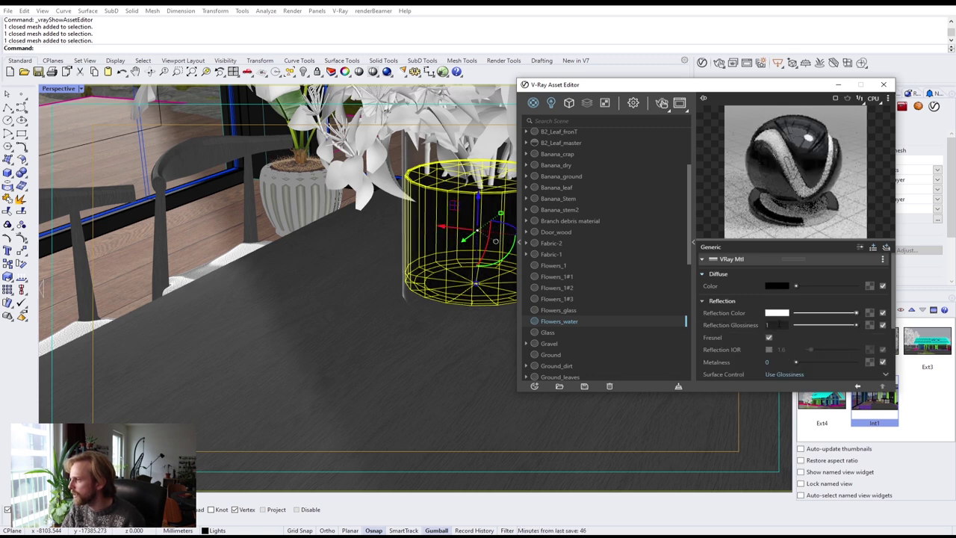
{"action": "left_click_drag", "start_coordinate": [794, 350], "coordinate": [764, 351]}
{"action": "type", "text": "1."}
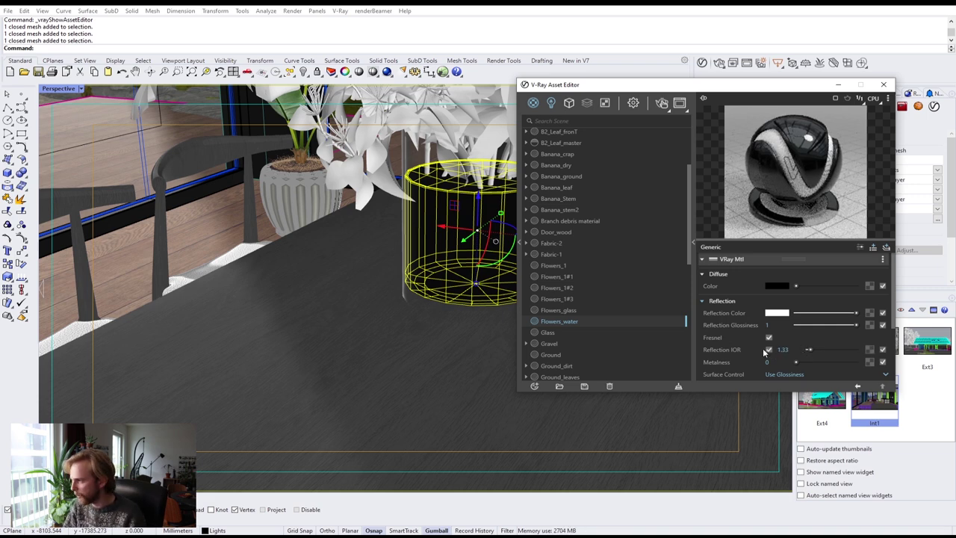
{"action": "left_click", "coordinate": [723, 301]}
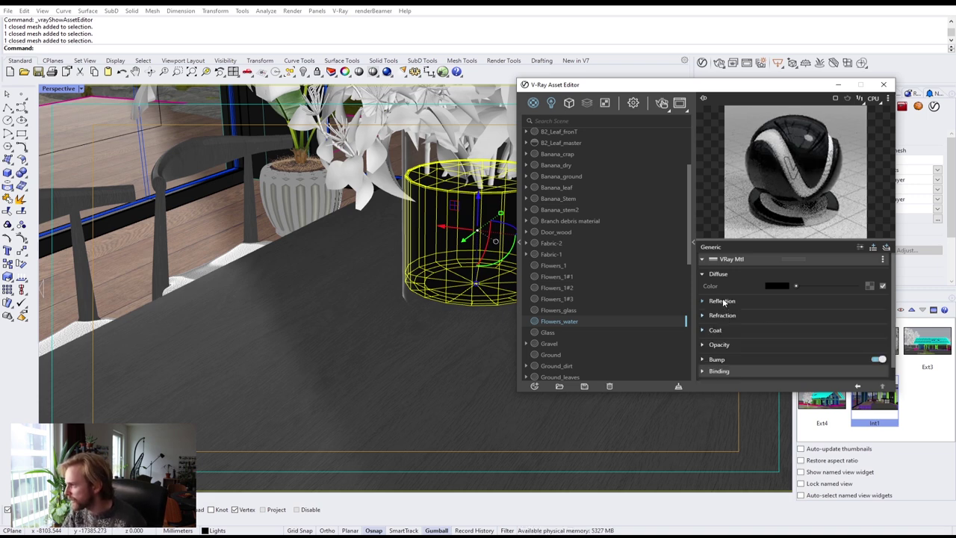
Set the refraction IOR of Flowers_water to 1.33 and make its refraction color fully white.
{"action": "left_click", "coordinate": [723, 315]}
{"action": "double_click", "coordinate": [780, 364]}
{"action": "type", "text": "1.33"}
{"action": "key", "text": "Return"}
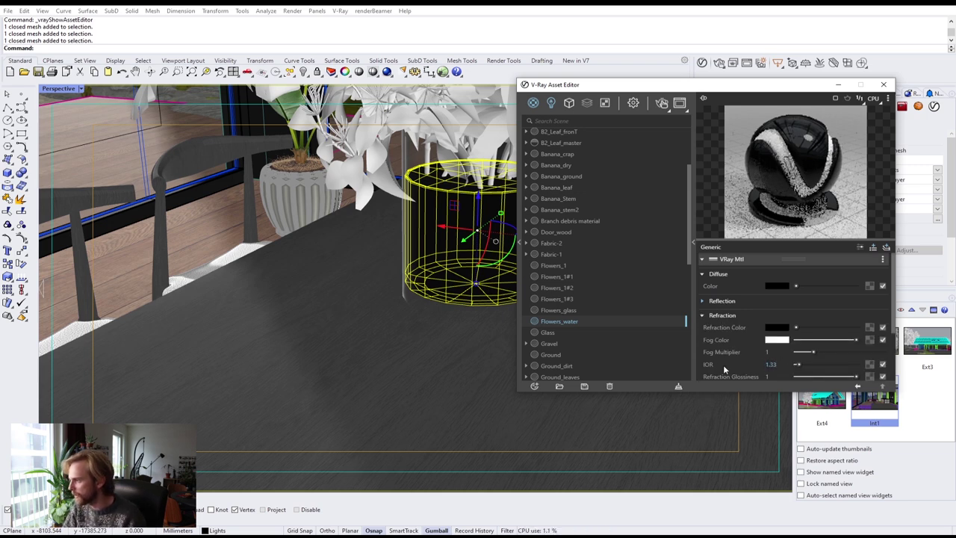
{"action": "left_click_drag", "start_coordinate": [797, 327], "coordinate": [856, 328]}
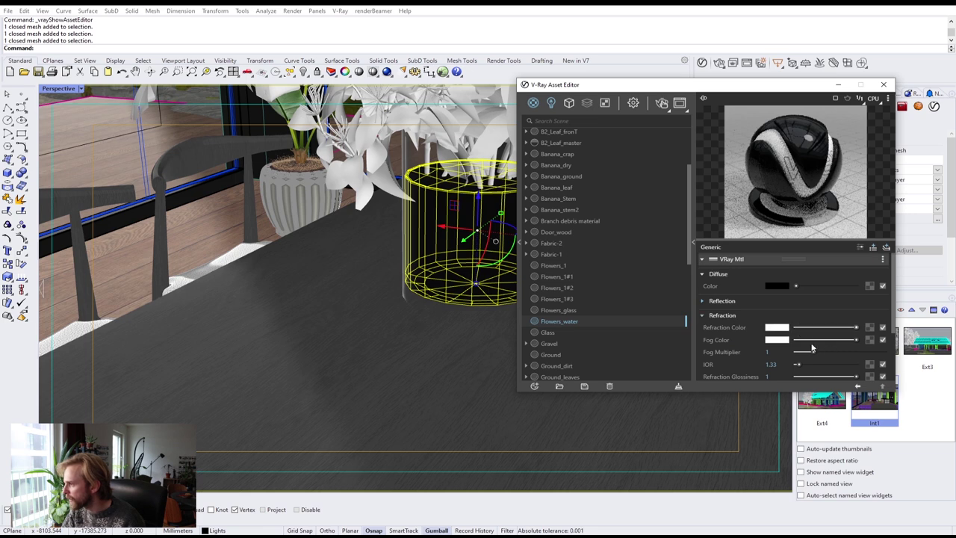
Close the V-Ray Asset Editor, deselect the water and examine the whole flower arrangement on the table.
{"action": "left_click", "coordinate": [693, 252]}
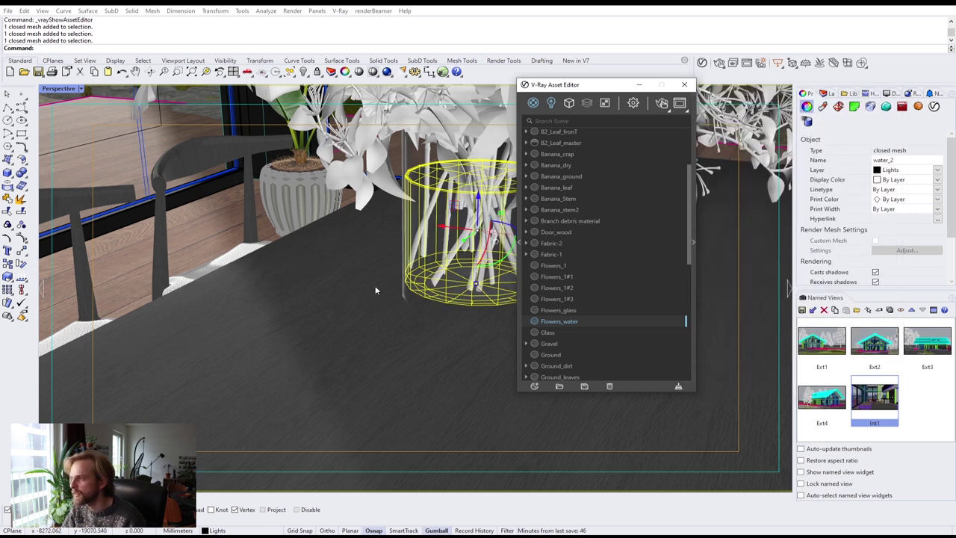
{"action": "left_click", "coordinate": [684, 85]}
{"action": "right_click_drag", "start_coordinate": [529, 259], "coordinate": [553, 265]}
{"action": "key", "text": "Escape"}
{"action": "scroll", "coordinate": [565, 247], "scroll_direction": "down", "scroll_amount": 6}
{"action": "scroll", "coordinate": [548, 262], "scroll_direction": "up", "scroll_amount": 6}
{"action": "scroll", "coordinate": [547, 267], "scroll_direction": "down", "scroll_amount": 4}
{"action": "right_click_drag", "start_coordinate": [545, 228], "coordinate": [482, 258], "text": "shift"}
Open the maps folder inside Flower_table in File Explorer and look through the flower textures.
{"action": "key", "text": "alt+Tab"}
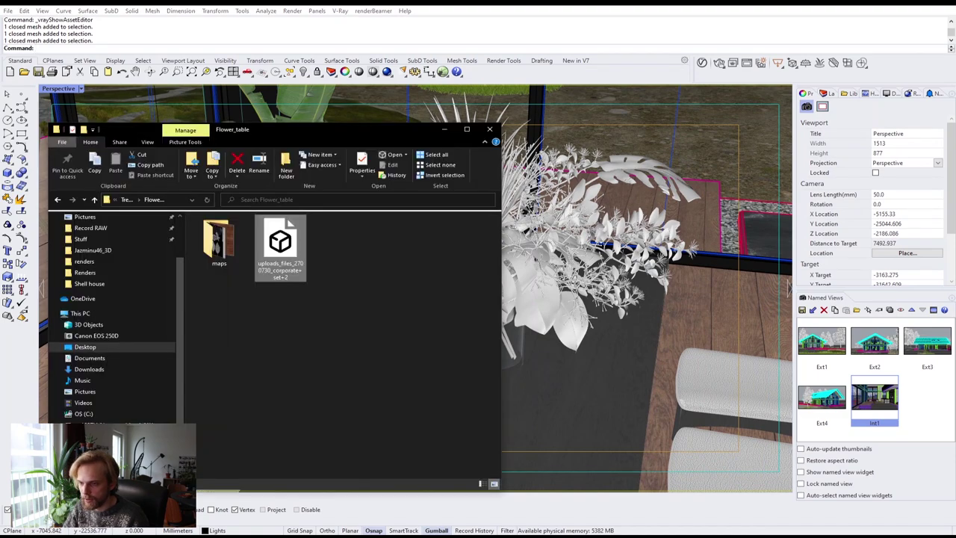
{"action": "double_click", "coordinate": [223, 238]}
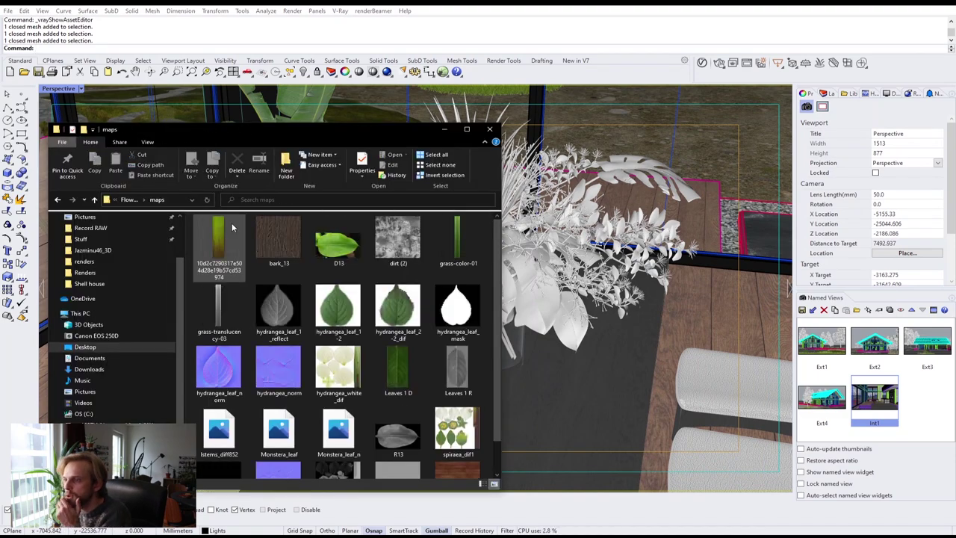
{"action": "scroll", "coordinate": [389, 340], "scroll_direction": "down", "scroll_amount": 1}
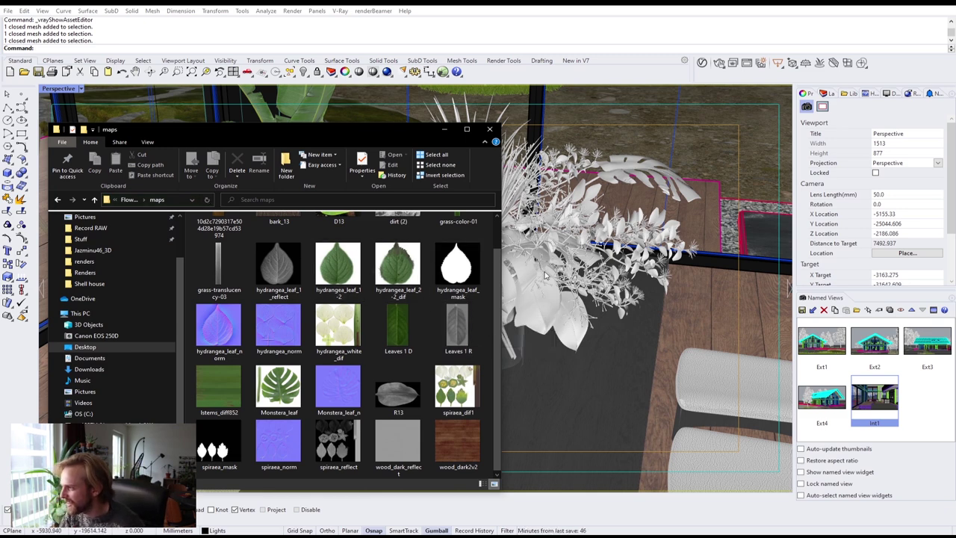
{"action": "left_click_drag", "start_coordinate": [397, 127], "coordinate": [412, 112]}
{"action": "left_click", "coordinate": [509, 7]}
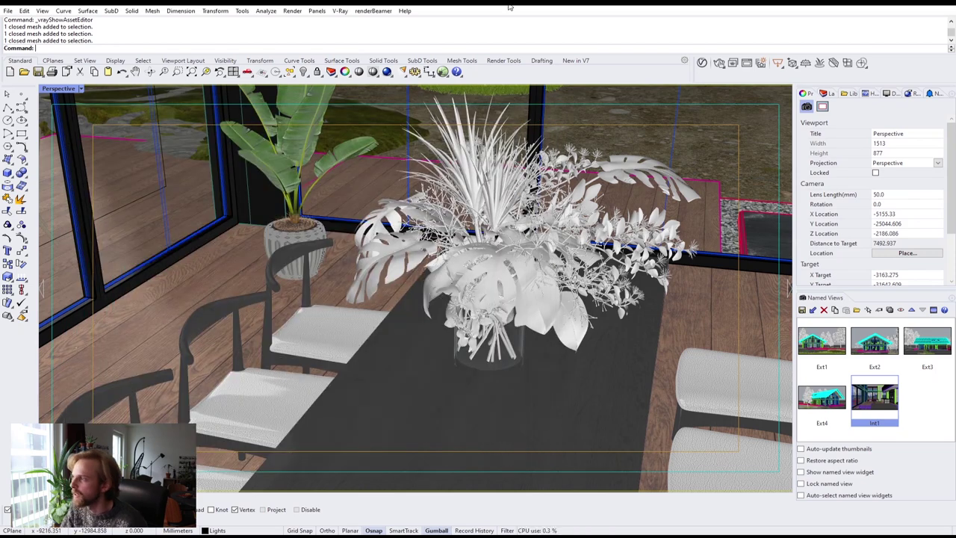
Open the V-Ray Asset Editor with the Flowers_1 material's settings expanded and bring up the maps folder beside it.
{"action": "left_click", "coordinate": [702, 65]}
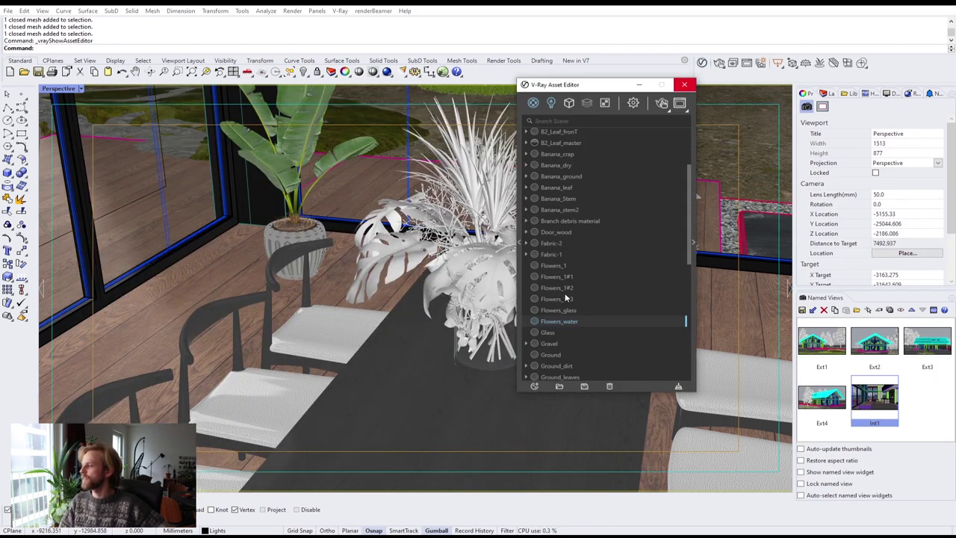
{"action": "left_click", "coordinate": [551, 268]}
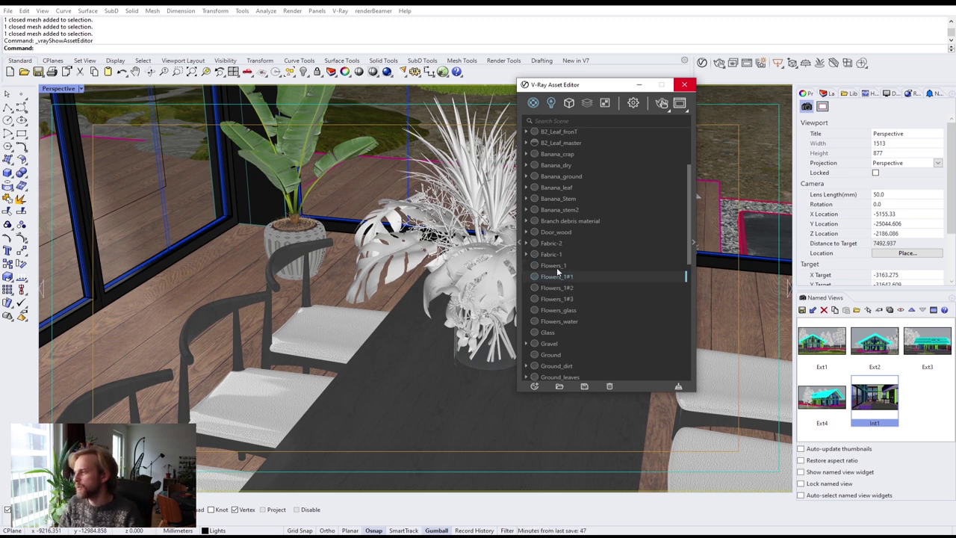
{"action": "left_click", "coordinate": [694, 258]}
{"action": "key", "text": "alt+Tab"}
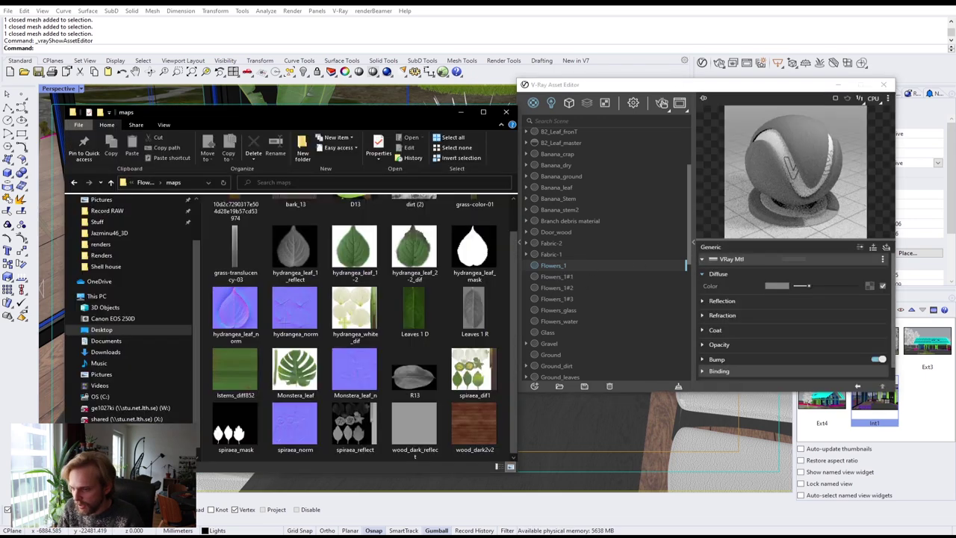
Look through the leaf and flower textures in the maps folder for the set that matches the leafy branches.
{"action": "scroll", "coordinate": [448, 302], "scroll_direction": "up", "scroll_amount": 1}
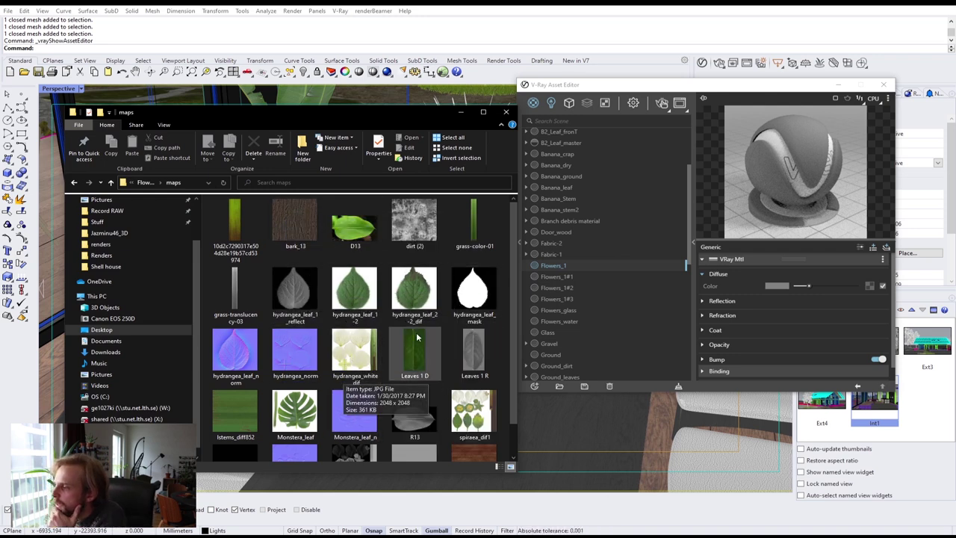
{"action": "scroll", "coordinate": [446, 330], "scroll_direction": "down", "scroll_amount": 1}
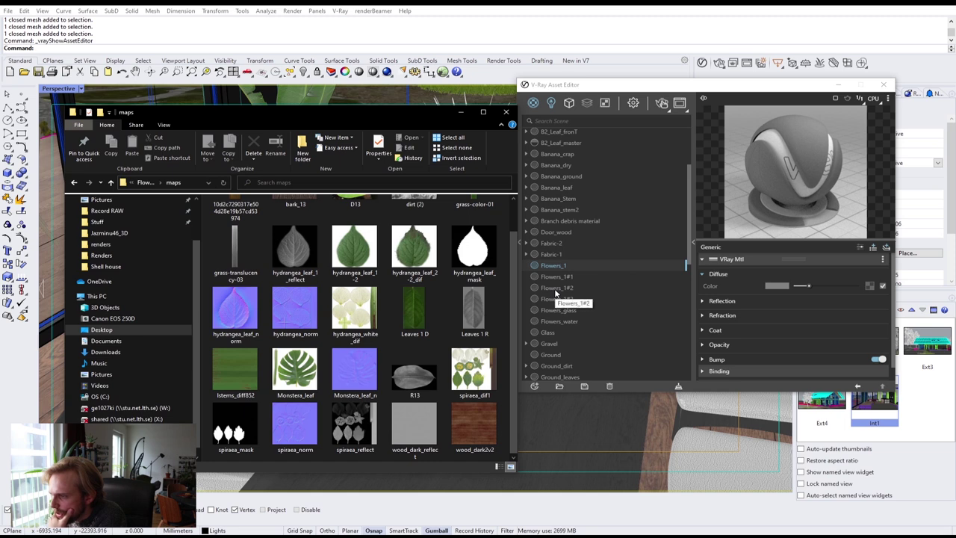
{"action": "scroll", "coordinate": [330, 343], "scroll_direction": "up", "scroll_amount": 1}
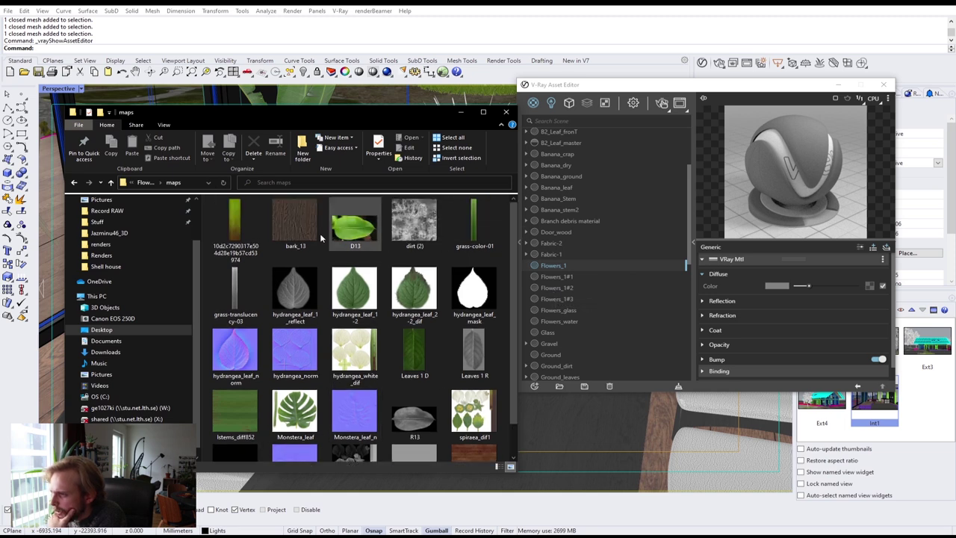
{"action": "left_click", "coordinate": [364, 233]}
{"action": "left_click", "coordinate": [404, 225]}
{"action": "left_click", "coordinate": [366, 297]}
{"action": "left_click", "coordinate": [411, 297]}
{"action": "left_click", "coordinate": [299, 303]}
{"action": "key", "text": "Down"}
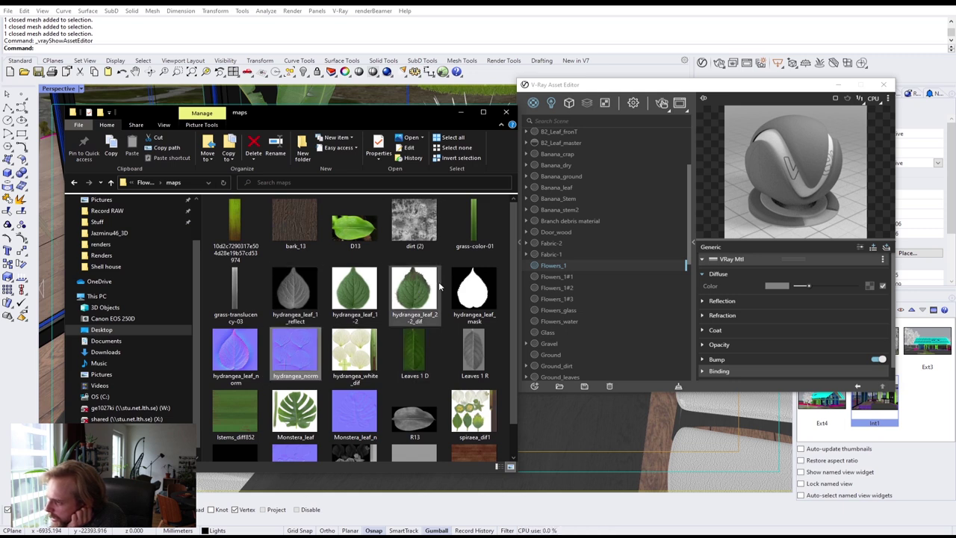
{"action": "scroll", "coordinate": [439, 281], "scroll_direction": "down", "scroll_amount": 1}
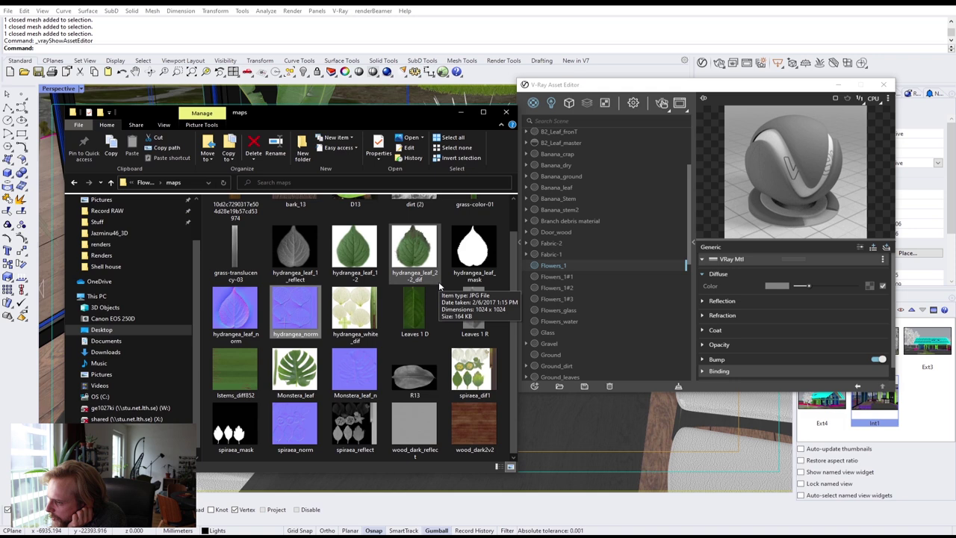
Assign spiraea_dif1 as the diffuse map and spiraea_mask as the opacity map of Flowers_1.
{"action": "left_click", "coordinate": [486, 387]}
{"action": "left_click_drag", "start_coordinate": [482, 377], "coordinate": [869, 290]}
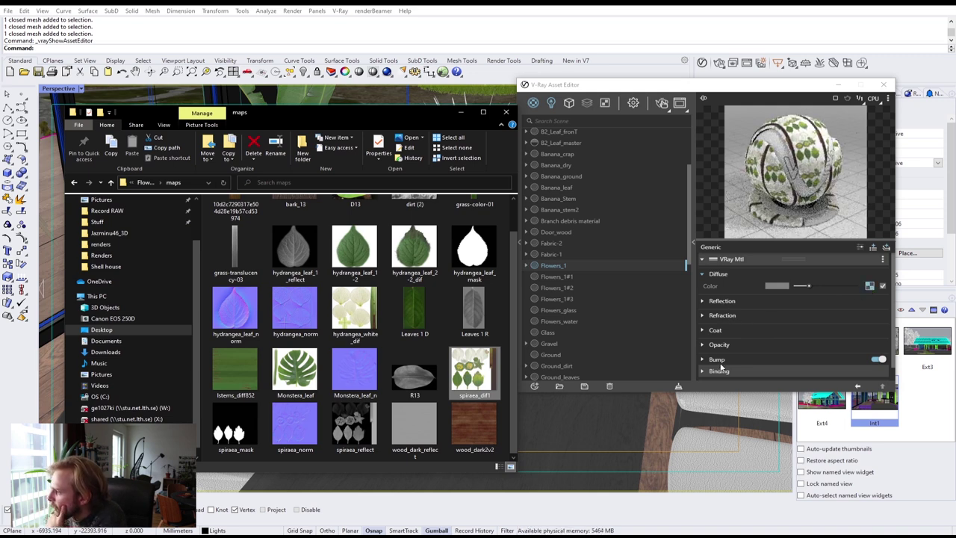
{"action": "left_click", "coordinate": [739, 345]}
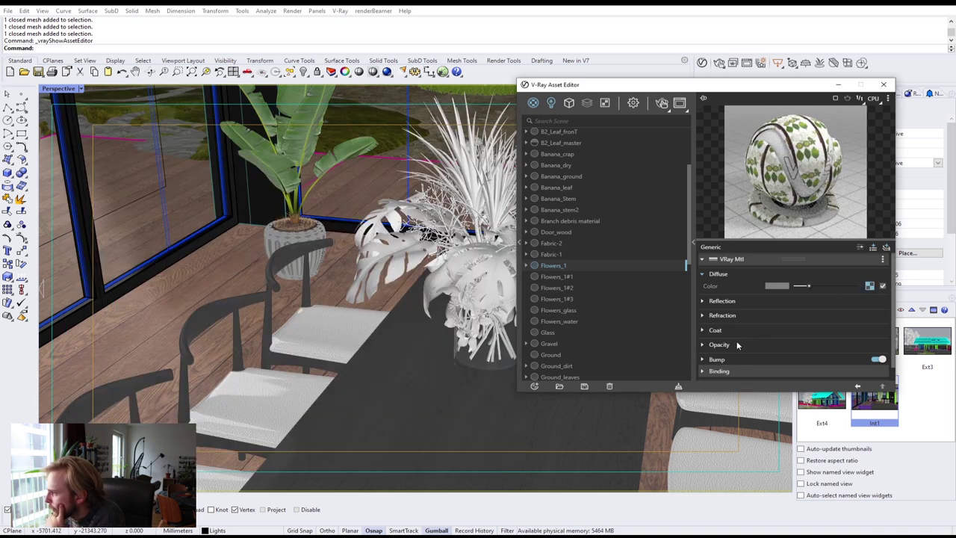
{"action": "key", "text": "alt+Tab"}
{"action": "left_click_drag", "start_coordinate": [241, 423], "coordinate": [871, 356]}
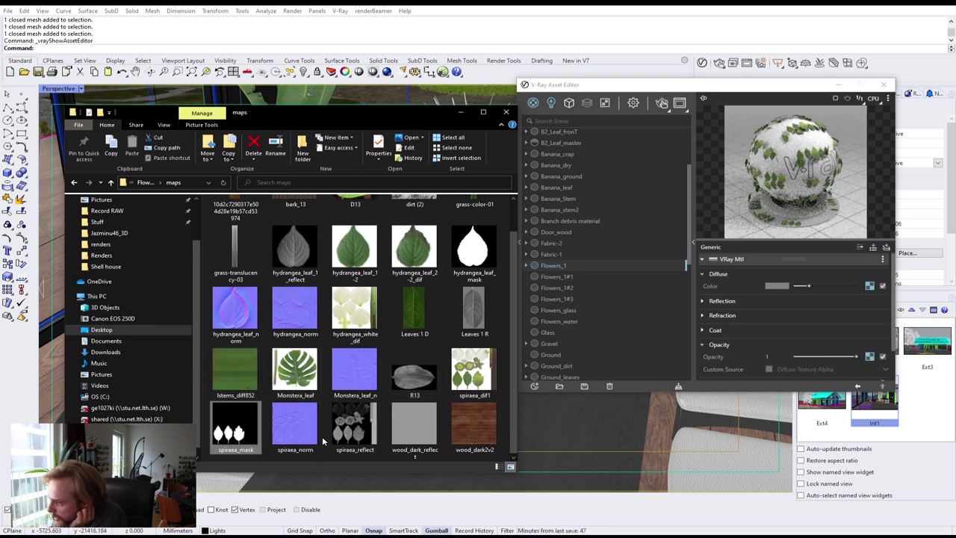
Expand the Bump settings of Flowers_1 and arrange the Rhino and maps folder windows side by side.
{"action": "left_click", "coordinate": [709, 345]}
{"action": "left_click", "coordinate": [717, 360]}
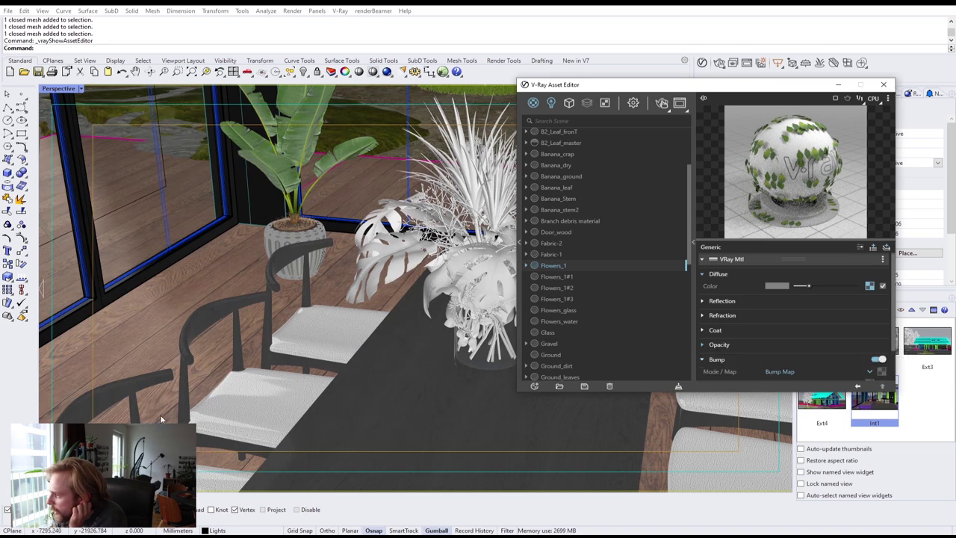
{"action": "key", "text": "super+Right"}
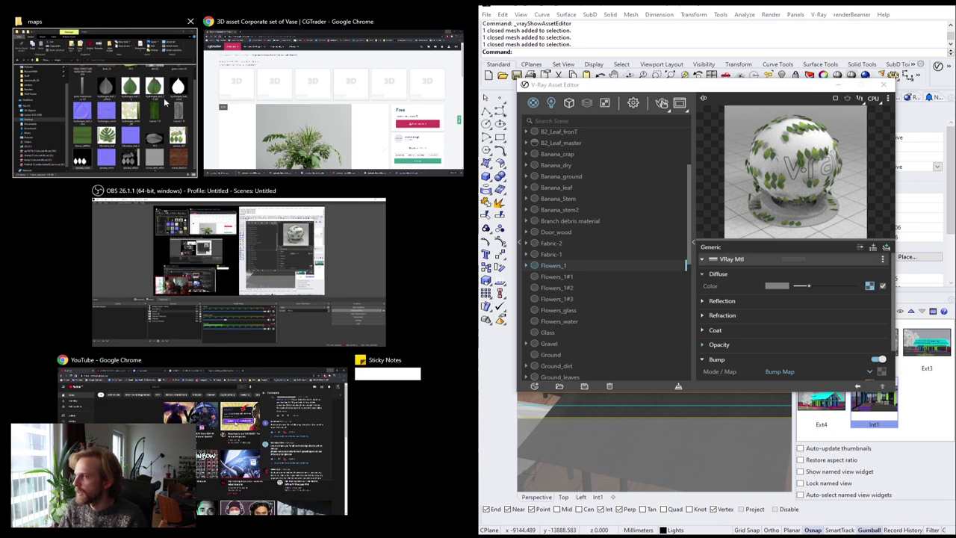
{"action": "left_click", "coordinate": [149, 109]}
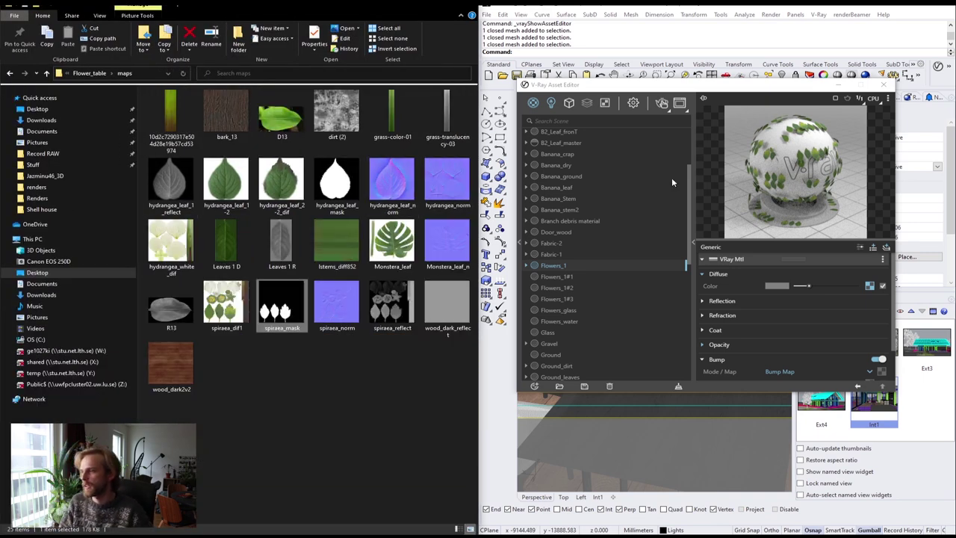
Switch the bump mode of Flowers_1 to Normal Map and assign the spiraea_norm texture to it.
{"action": "scroll", "coordinate": [788, 340], "scroll_direction": "down", "scroll_amount": 1}
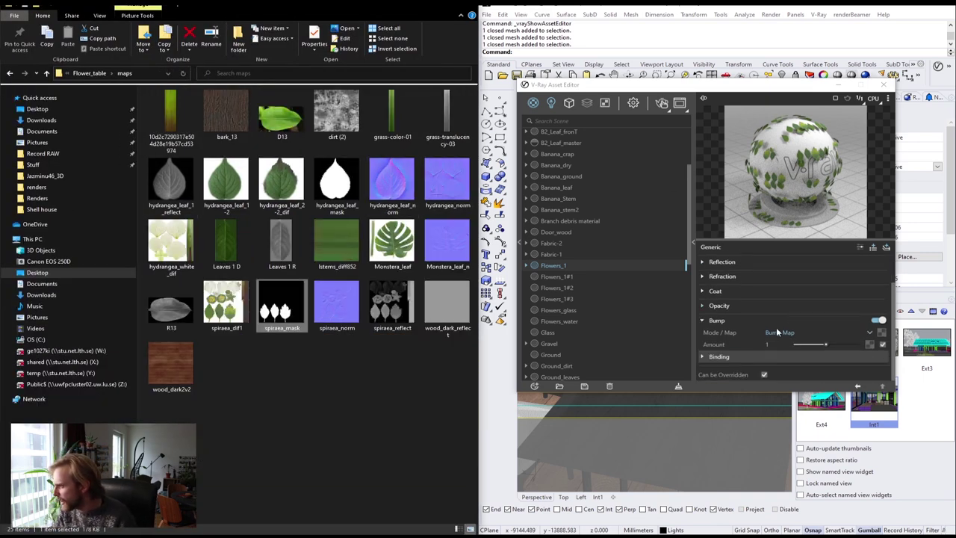
{"action": "left_click", "coordinate": [799, 333]}
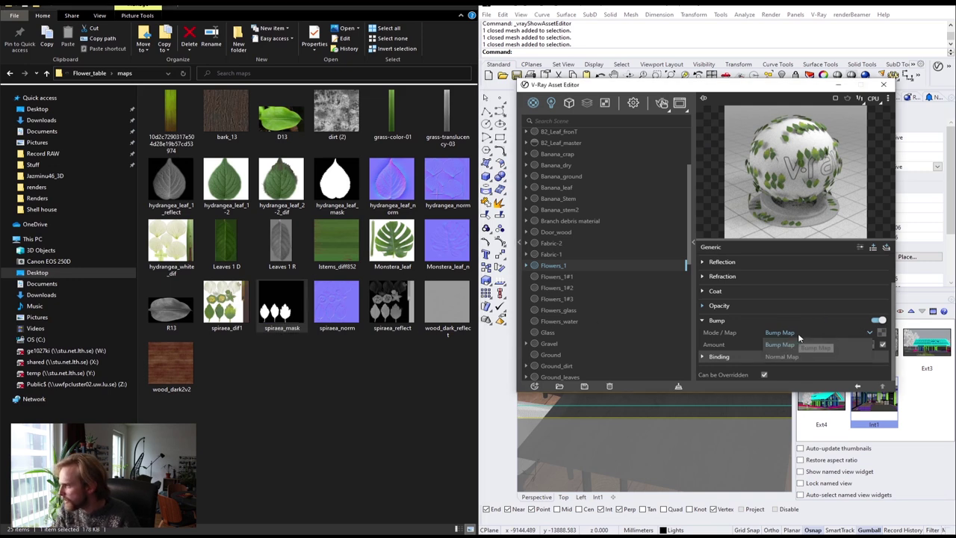
{"action": "left_click", "coordinate": [778, 356]}
{"action": "left_click", "coordinate": [334, 313]}
{"action": "left_click_drag", "start_coordinate": [806, 335], "coordinate": [883, 333]}
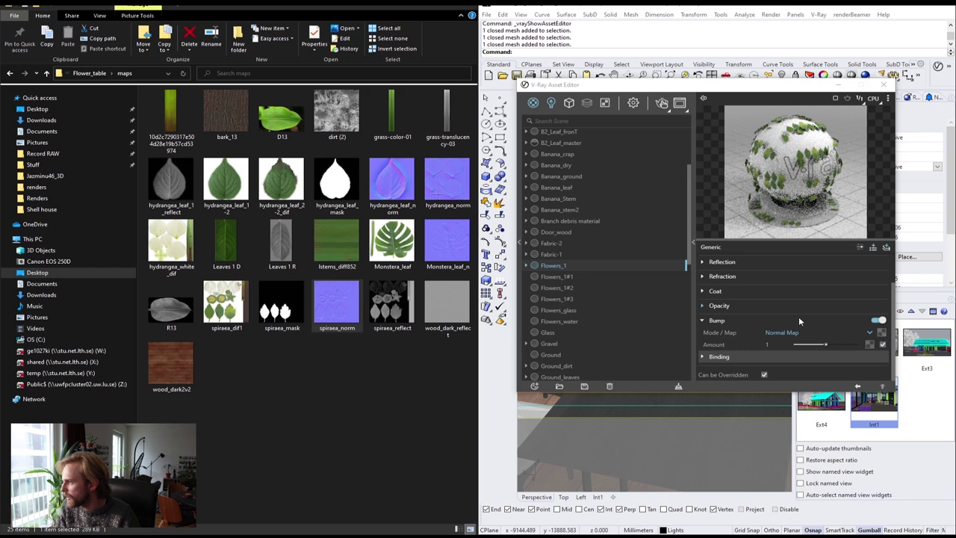
Assign spiraea_reflect as the reflection color map of Flowers_1 and set its reflection glossiness to 0.8.
{"action": "scroll", "coordinate": [725, 298], "scroll_direction": "up", "scroll_amount": 2}
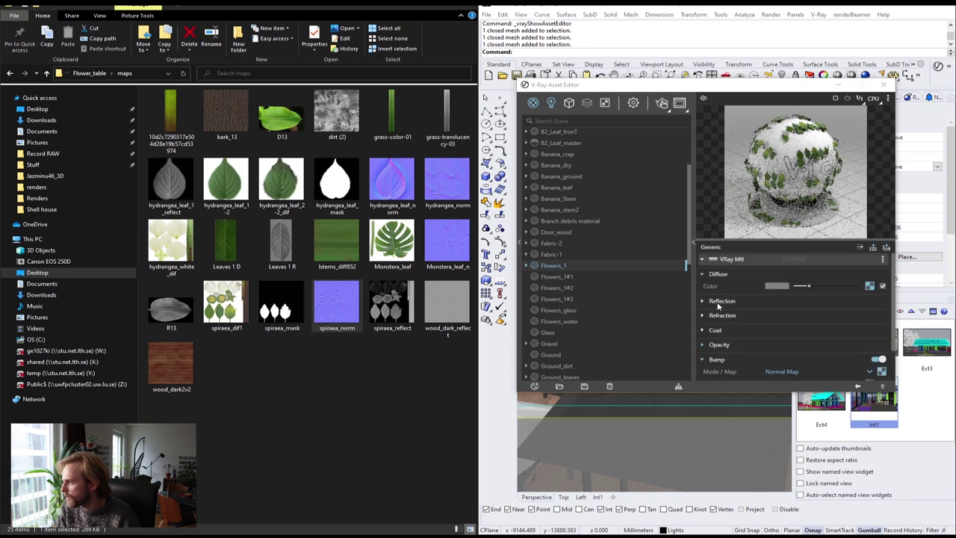
{"action": "left_click", "coordinate": [720, 302]}
{"action": "left_click", "coordinate": [394, 313]}
{"action": "left_click_drag", "start_coordinate": [395, 312], "coordinate": [871, 316]}
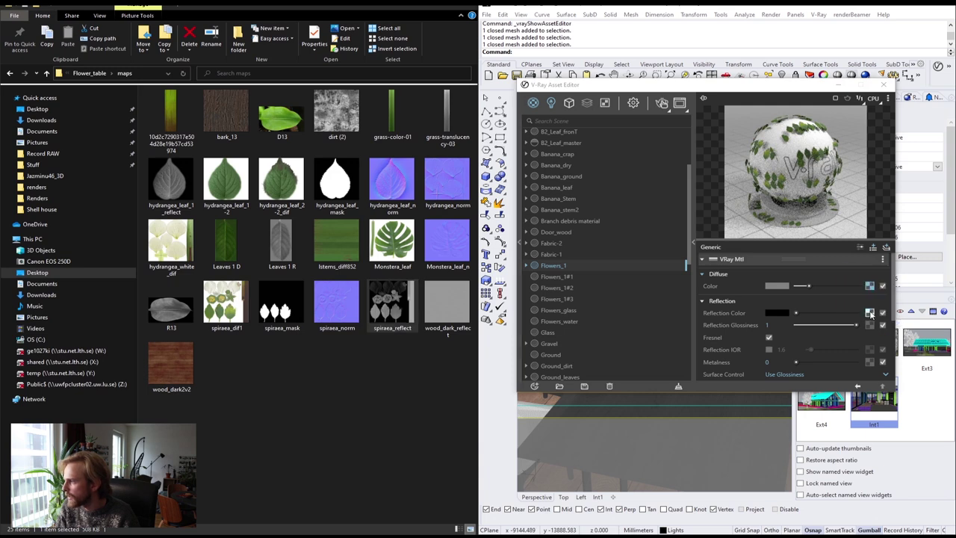
{"action": "type", "text": ".8"}
{"action": "key", "text": "Return"}
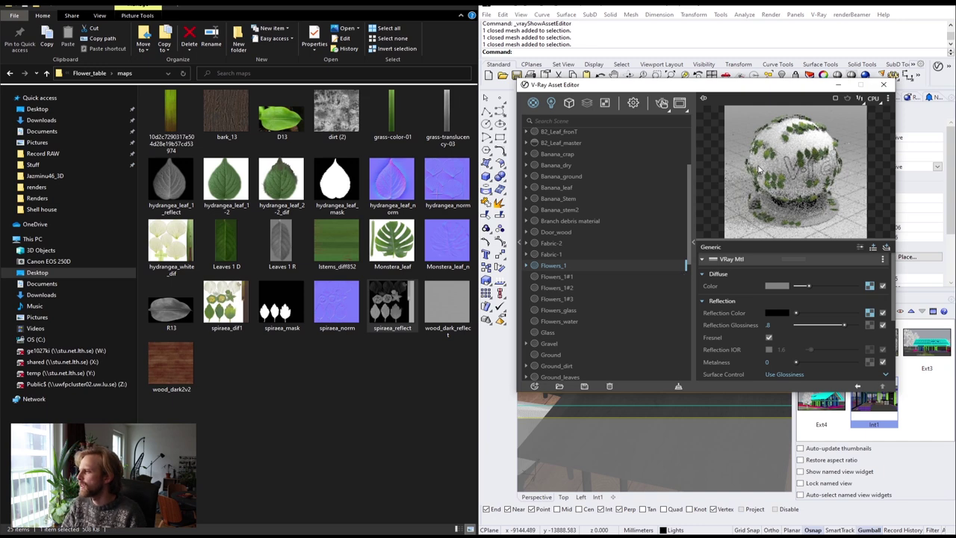
Move the V-Ray Asset Editor over the folder window and widen the Perspective viewport around the flower arrangement.
{"action": "left_click_drag", "start_coordinate": [689, 87], "coordinate": [243, 94]}
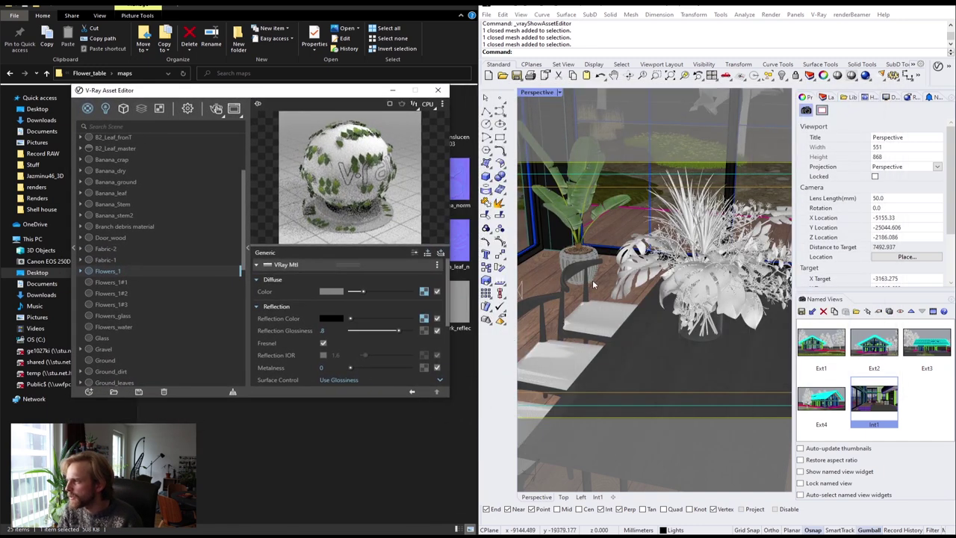
{"action": "right_click_drag", "start_coordinate": [662, 336], "coordinate": [661, 323]}
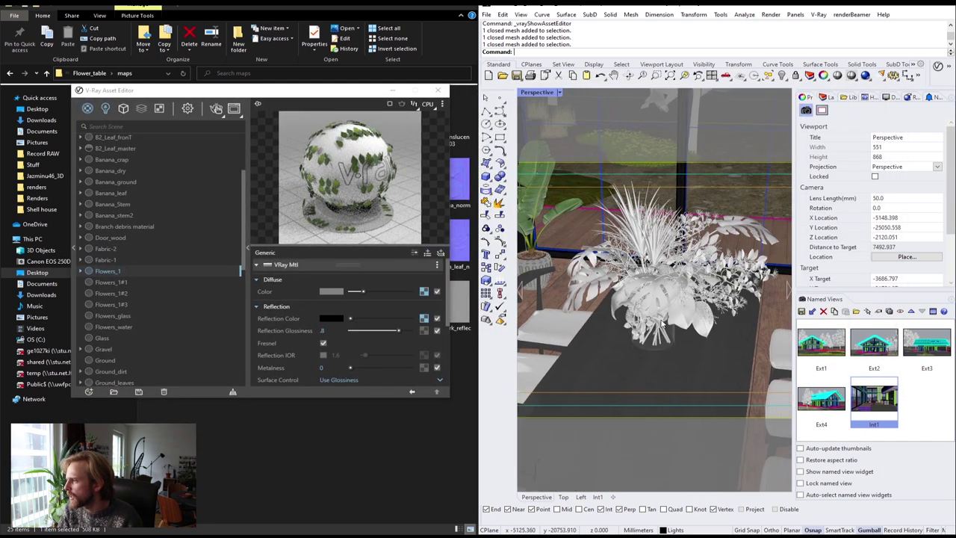
{"action": "scroll", "coordinate": [662, 308], "scroll_direction": "down", "scroll_amount": 2}
{"action": "scroll", "coordinate": [662, 303], "scroll_direction": "up", "scroll_amount": 2}
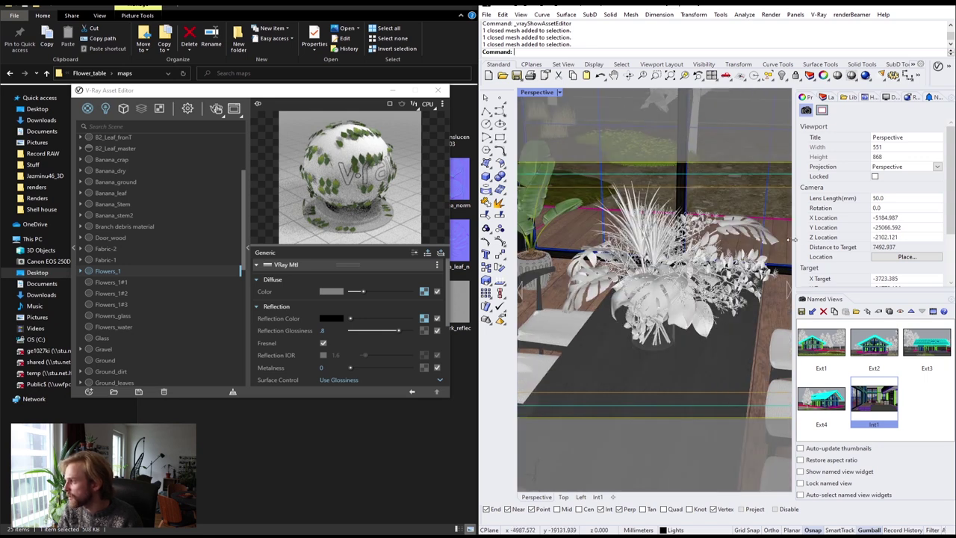
{"action": "left_click_drag", "start_coordinate": [803, 242], "coordinate": [893, 238]}
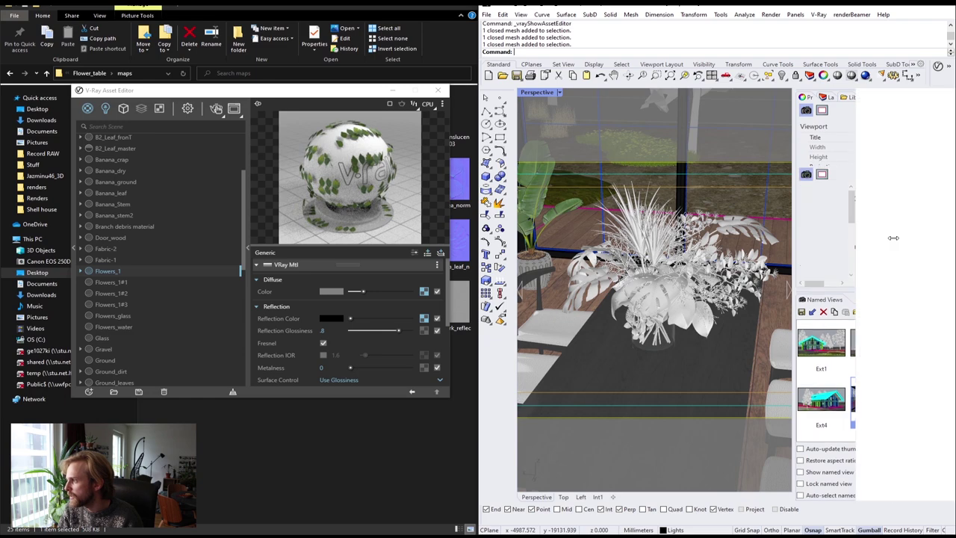
Apply the Flowers_1 material to the leafy branch mesh of the flower arrangement and clear the selection.
{"action": "scroll", "coordinate": [757, 295], "scroll_direction": "up", "scroll_amount": 3}
{"action": "left_click", "coordinate": [760, 302]}
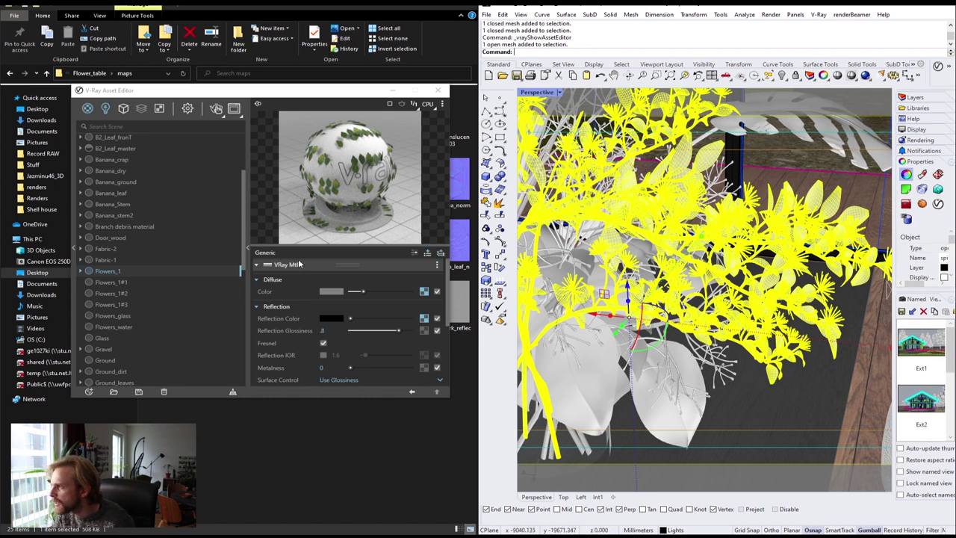
{"action": "right_click", "coordinate": [104, 271]}
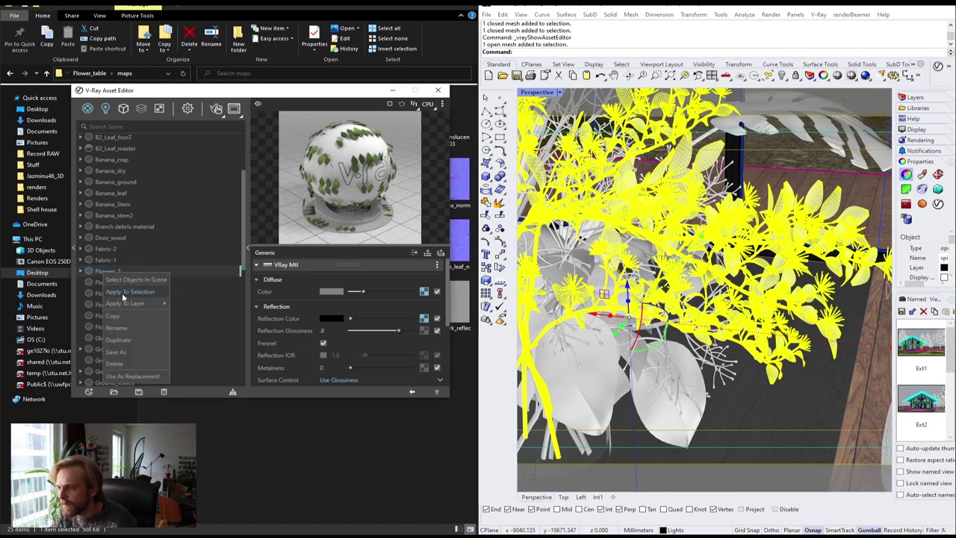
{"action": "left_click", "coordinate": [153, 299]}
{"action": "left_click", "coordinate": [834, 403]}
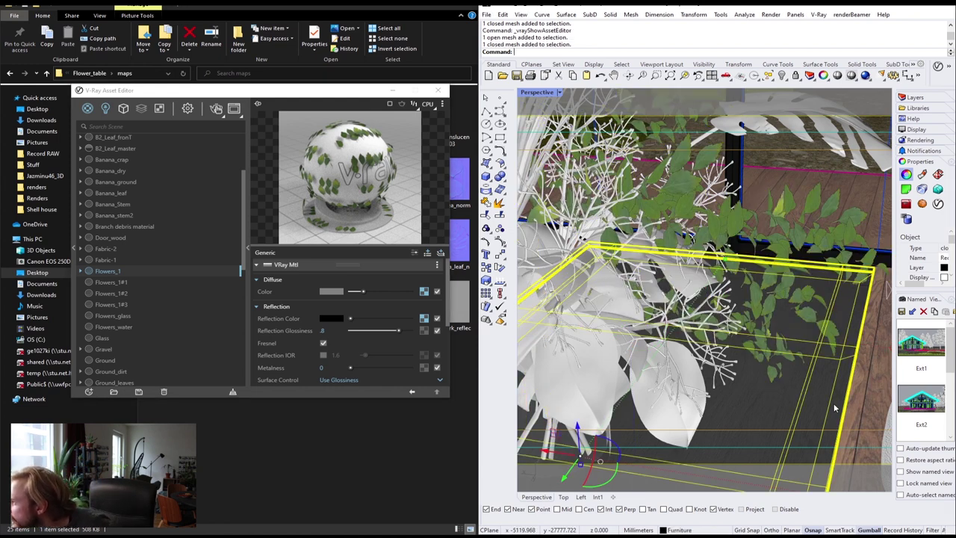
{"action": "key", "text": "Escape"}
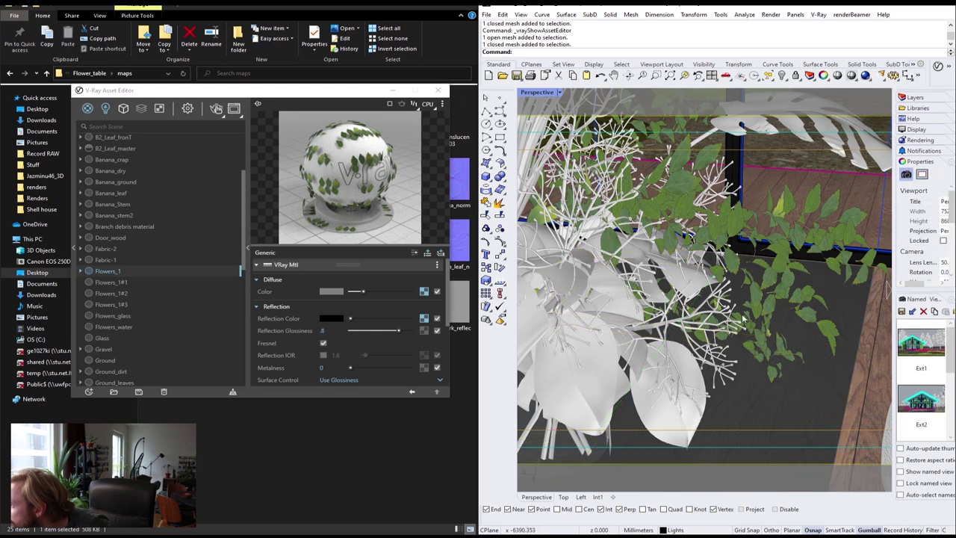
Check the textured branches in the arrangement, then assign Monstera_leaf as the diffuse map of Flowers_1#1.
{"action": "scroll", "coordinate": [738, 320], "scroll_direction": "down", "scroll_amount": 6}
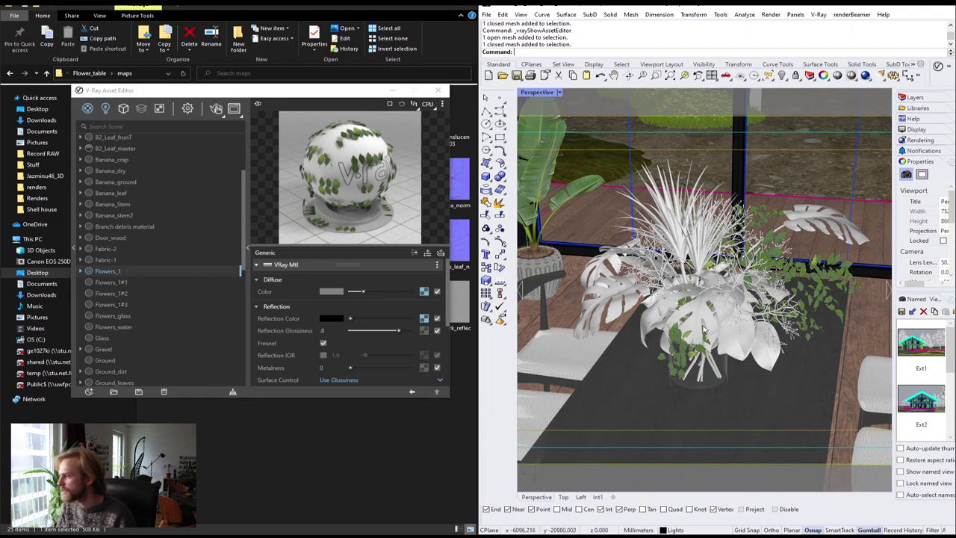
{"action": "scroll", "coordinate": [706, 328], "scroll_direction": "up", "scroll_amount": 4}
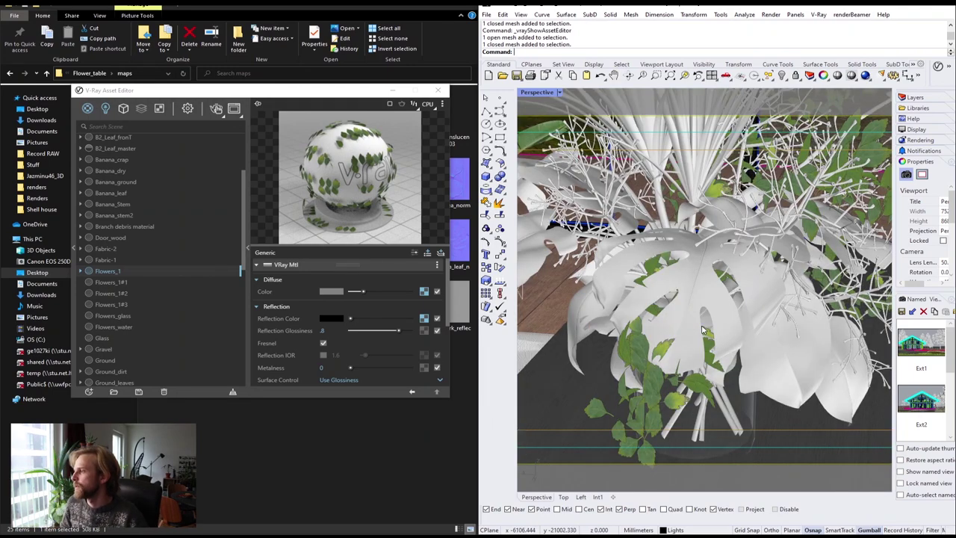
{"action": "scroll", "coordinate": [706, 318], "scroll_direction": "down", "scroll_amount": 5}
{"action": "scroll", "coordinate": [709, 329], "scroll_direction": "up", "scroll_amount": 5}
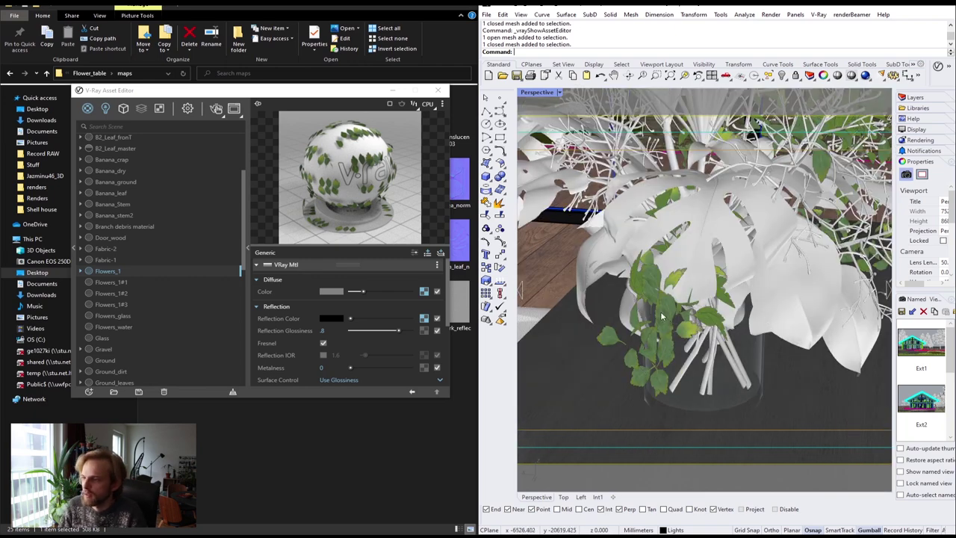
{"action": "scroll", "coordinate": [663, 316], "scroll_direction": "down", "scroll_amount": 4}
{"action": "left_click", "coordinate": [112, 282]}
{"action": "left_click_drag", "start_coordinate": [227, 92], "coordinate": [633, 140]}
{"action": "left_click_drag", "start_coordinate": [377, 248], "coordinate": [831, 335]}
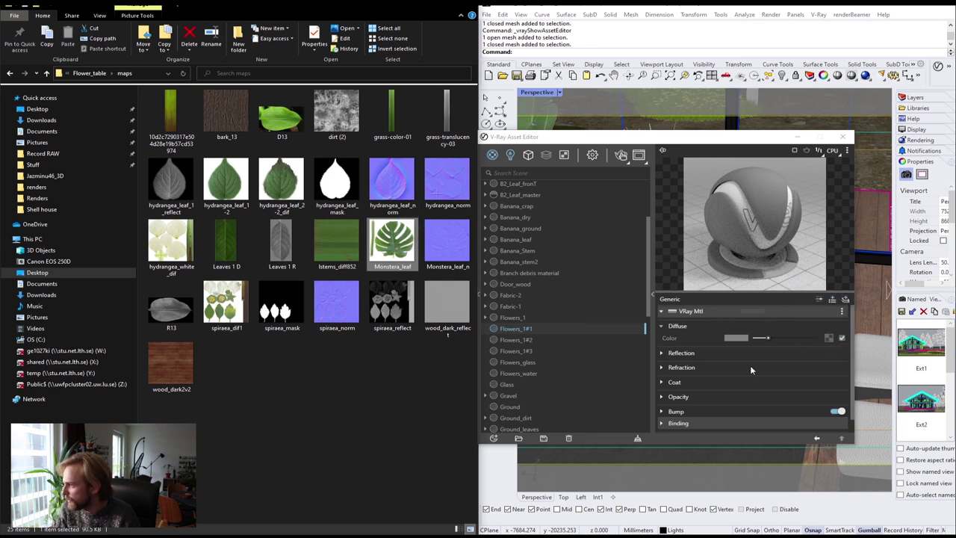
Switch the bump mode of Flowers_1#1 to Normal Map, assign the Monstera_leaf_n texture and uncover the viewport.
{"action": "left_click", "coordinate": [676, 412]}
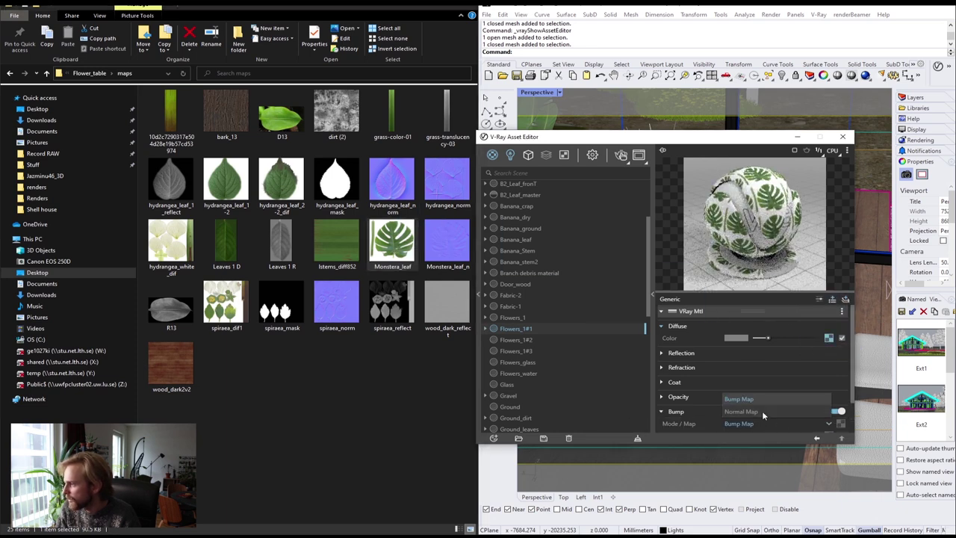
{"action": "scroll", "coordinate": [752, 383], "scroll_direction": "down", "scroll_amount": 1}
{"action": "left_click", "coordinate": [447, 243]}
{"action": "left_click_drag", "start_coordinate": [582, 295], "coordinate": [842, 390]}
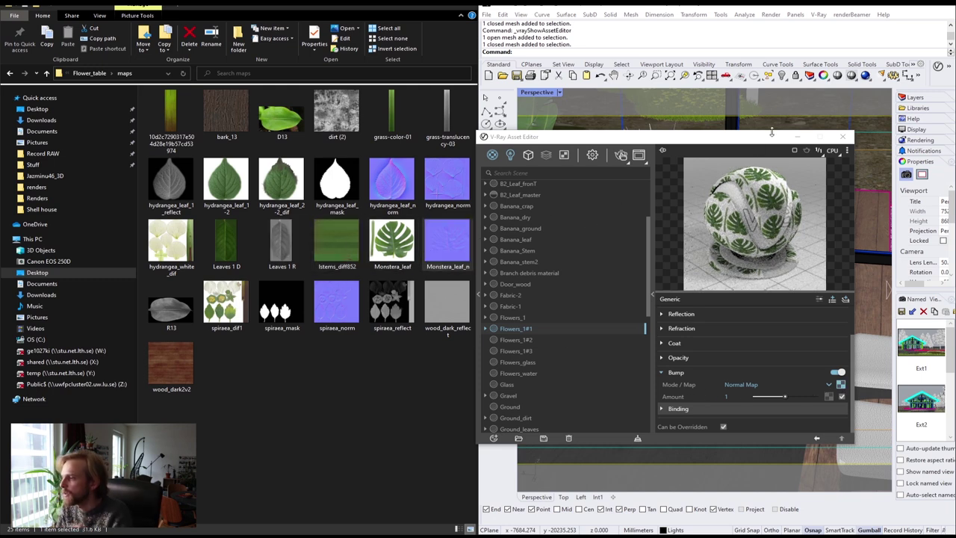
{"action": "left_click_drag", "start_coordinate": [765, 142], "coordinate": [317, 165]}
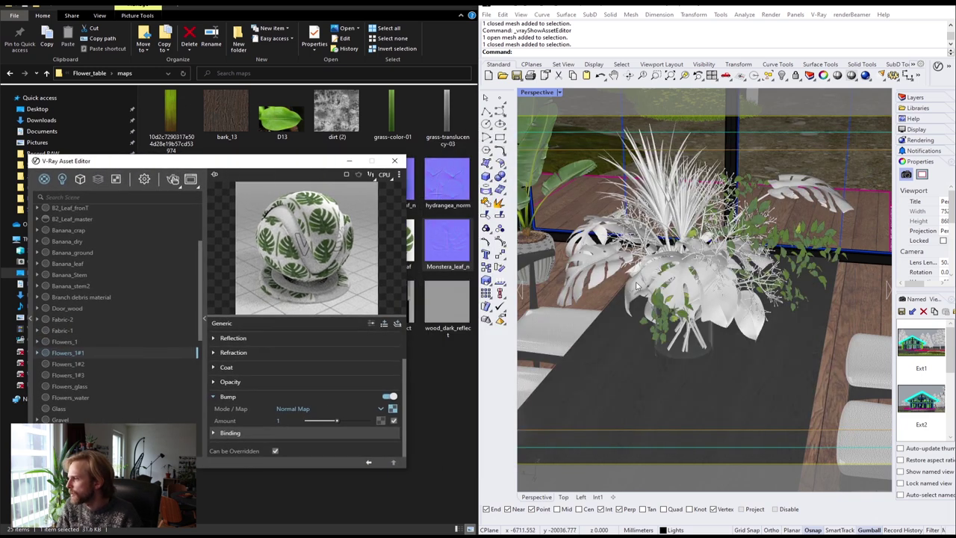
Apply the Flowers_1#1 material to the monstera leaf mesh of the flower arrangement and clear the selection.
{"action": "left_click", "coordinate": [662, 278]}
{"action": "right_click", "coordinate": [56, 356]}
{"action": "left_click", "coordinate": [112, 265]}
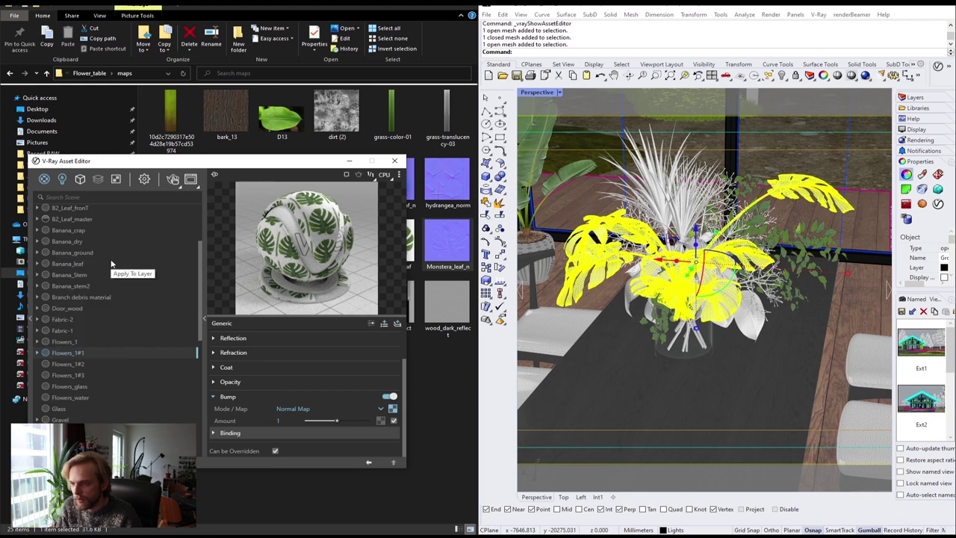
{"action": "left_click", "coordinate": [613, 360]}
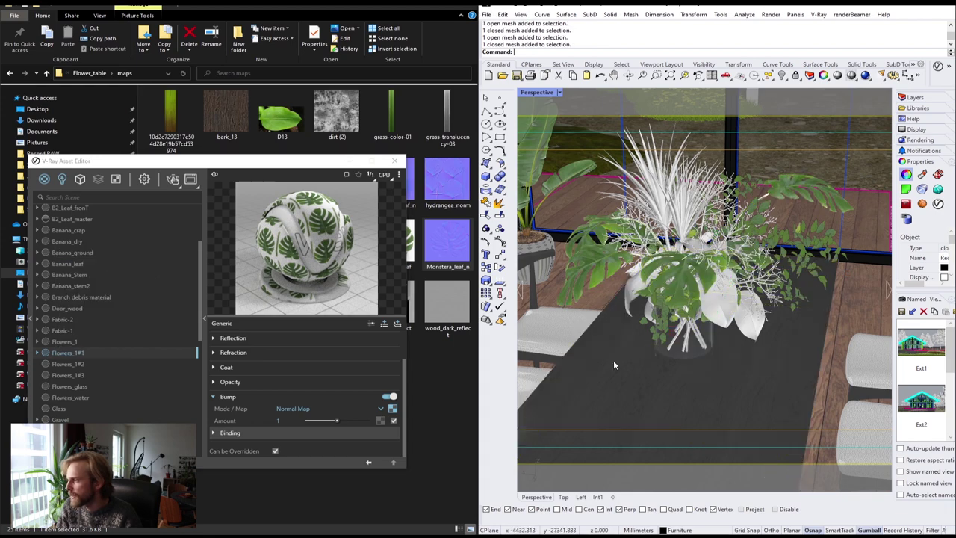
{"action": "key", "text": "Escape"}
Assign the D13 leaf texture as the diffuse map of the Flowers_1#2 material.
{"action": "left_click_drag", "start_coordinate": [284, 166], "coordinate": [731, 136]}
{"action": "left_click", "coordinate": [521, 337]}
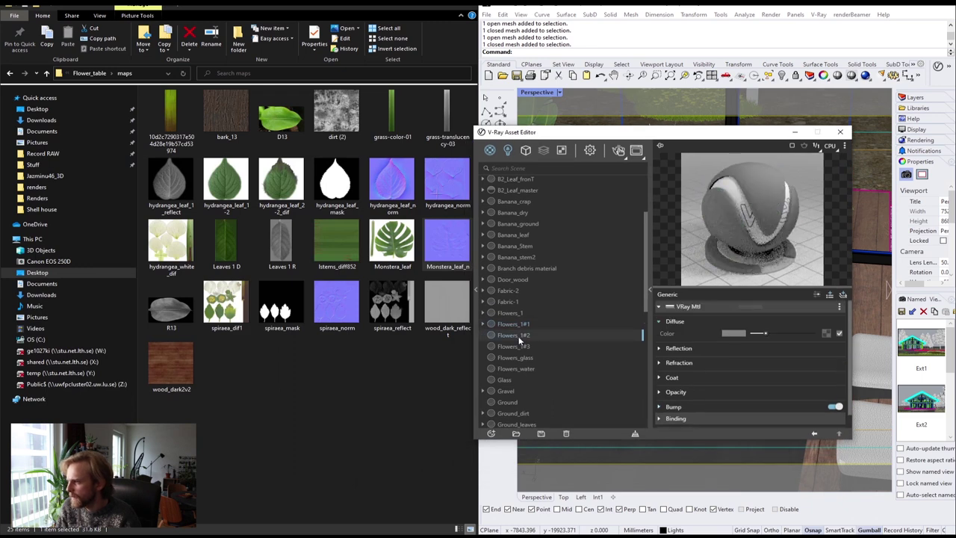
{"action": "left_click", "coordinate": [224, 176]}
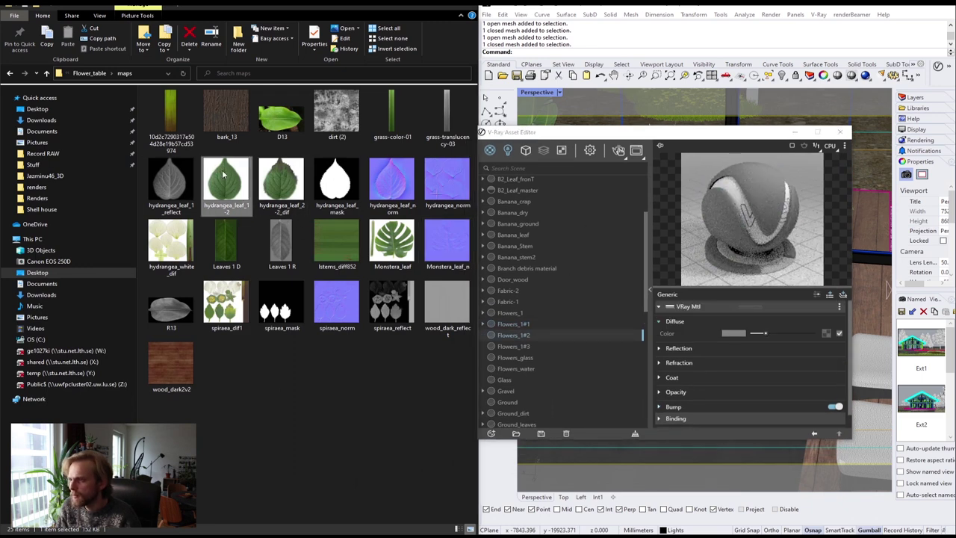
{"action": "left_click_drag", "start_coordinate": [701, 128], "coordinate": [378, 269]}
{"action": "left_click", "coordinate": [295, 116]}
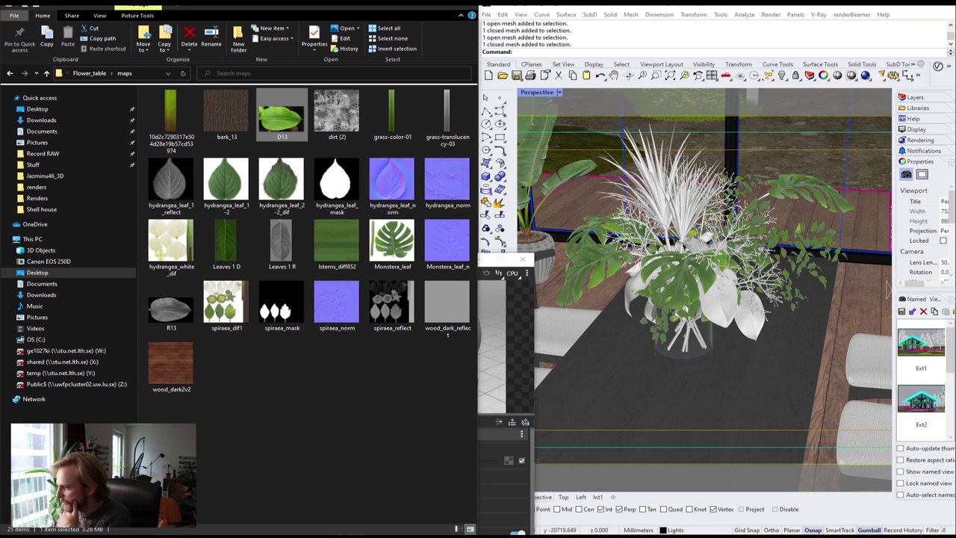
{"action": "left_click", "coordinate": [497, 345]}
{"action": "left_click_drag", "start_coordinate": [404, 257], "coordinate": [403, 136]}
{"action": "left_click_drag", "start_coordinate": [280, 112], "coordinate": [513, 343]}
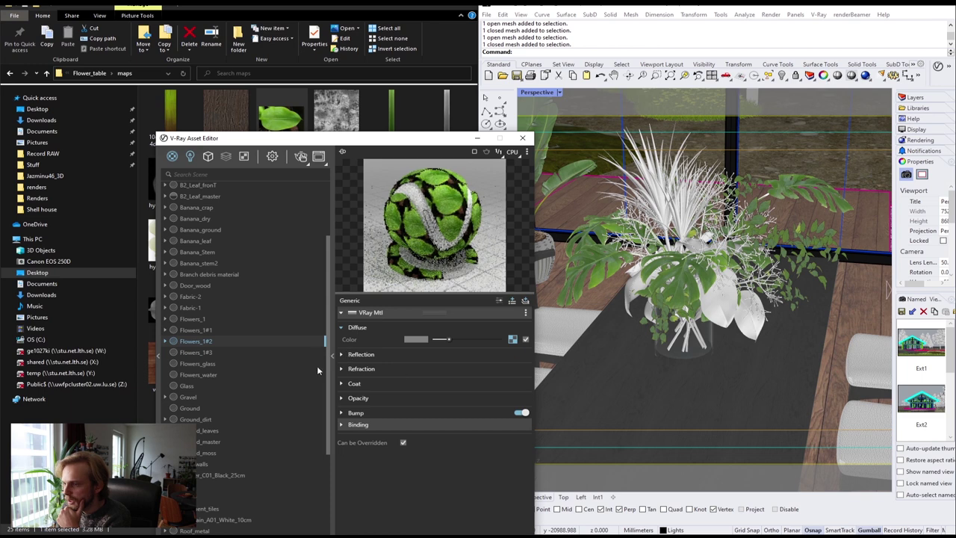
Apply the Flowers_1#2 material to the broad leaf mesh around the vase and clear the selection.
{"action": "left_click", "coordinate": [726, 323]}
{"action": "left_click", "coordinate": [729, 323]}
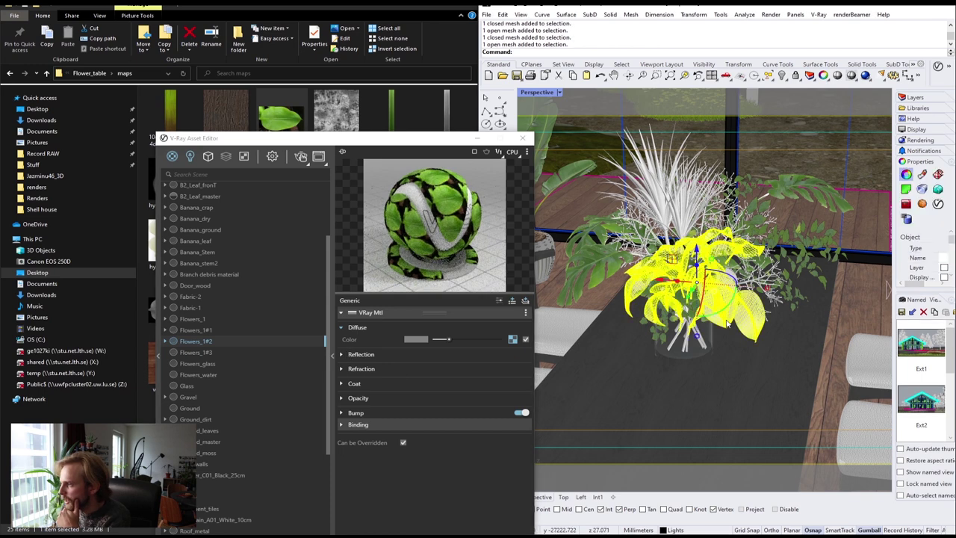
{"action": "right_click", "coordinate": [196, 343]}
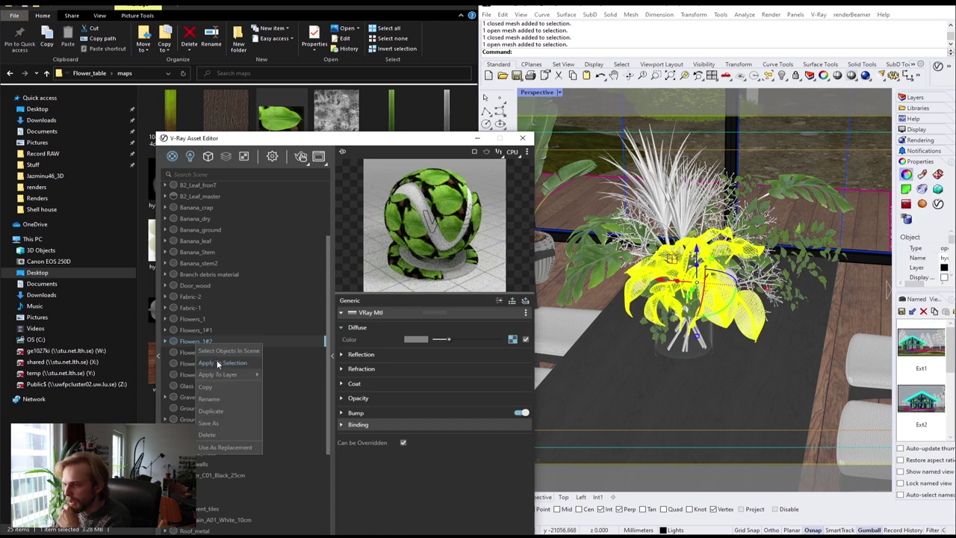
{"action": "left_click", "coordinate": [220, 363]}
{"action": "left_click", "coordinate": [747, 390]}
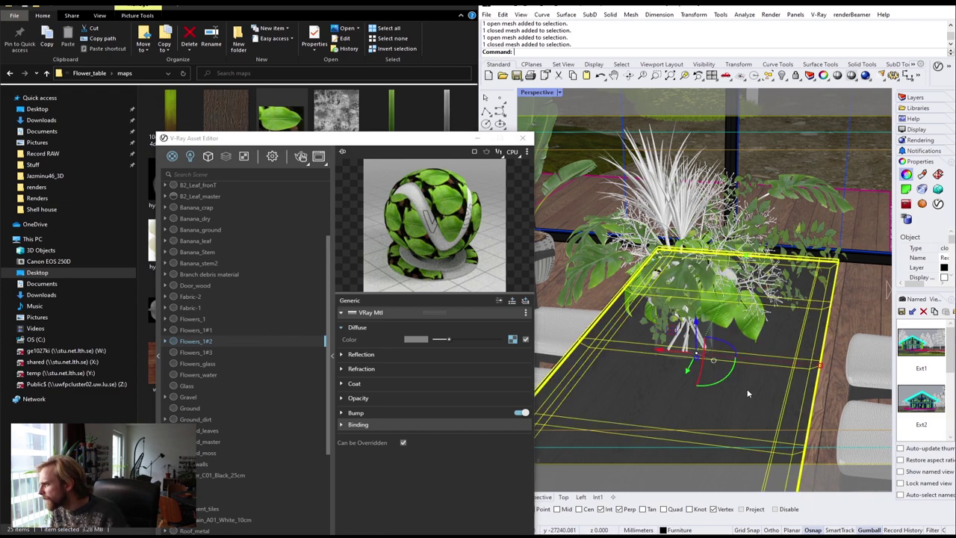
{"action": "key", "text": "Escape"}
{"action": "scroll", "coordinate": [747, 331], "scroll_direction": "up", "scroll_amount": 3}
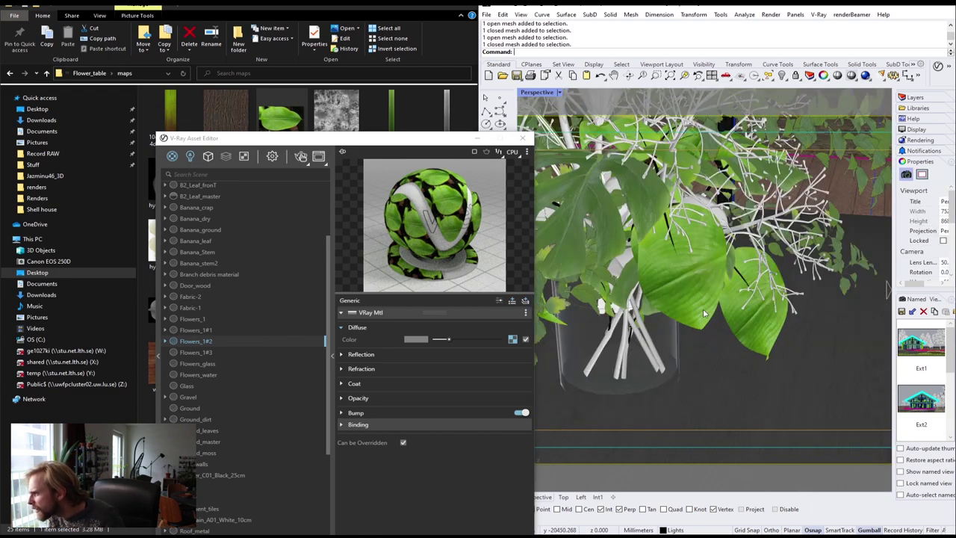
Replace the diffuse map of Flowers_1#2 with Leaves 1 D and inspect the broad leaves.
{"action": "left_click_drag", "start_coordinate": [310, 140], "coordinate": [550, 45]}
{"action": "left_click", "coordinate": [228, 180]}
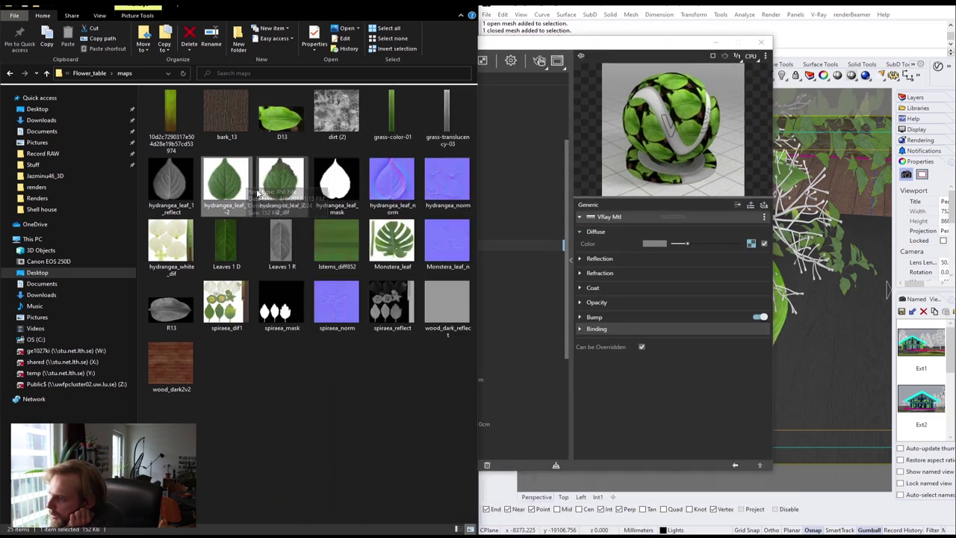
{"action": "left_click", "coordinate": [216, 243]}
{"action": "left_click_drag", "start_coordinate": [223, 254], "coordinate": [761, 238]}
{"action": "left_click_drag", "start_coordinate": [636, 45], "coordinate": [293, 70]}
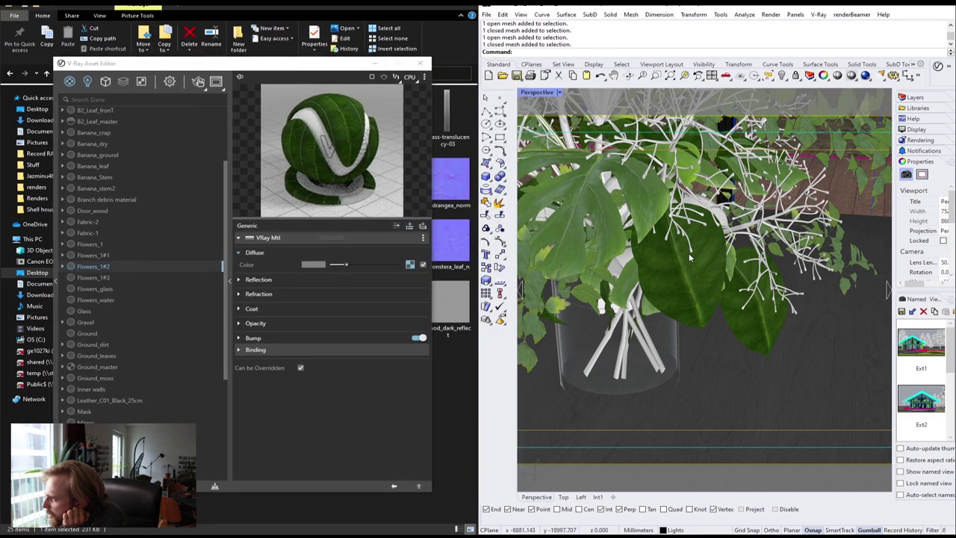
{"action": "right_click_drag", "start_coordinate": [694, 256], "coordinate": [685, 251]}
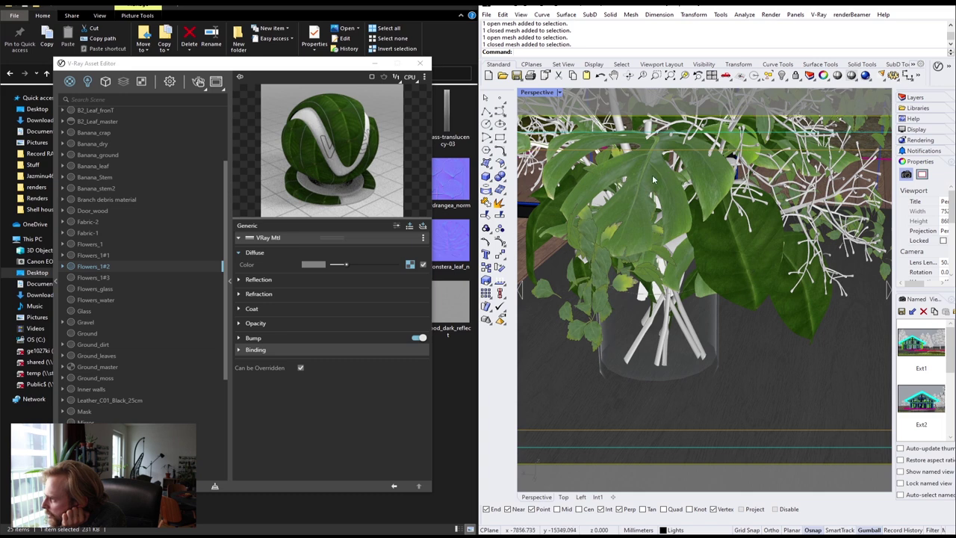
Replace the diffuse map of Flowers_1#2 with the hydrangea_leaf_1-2 texture and check it on the leaves.
{"action": "left_click_drag", "start_coordinate": [187, 62], "coordinate": [490, 65]}
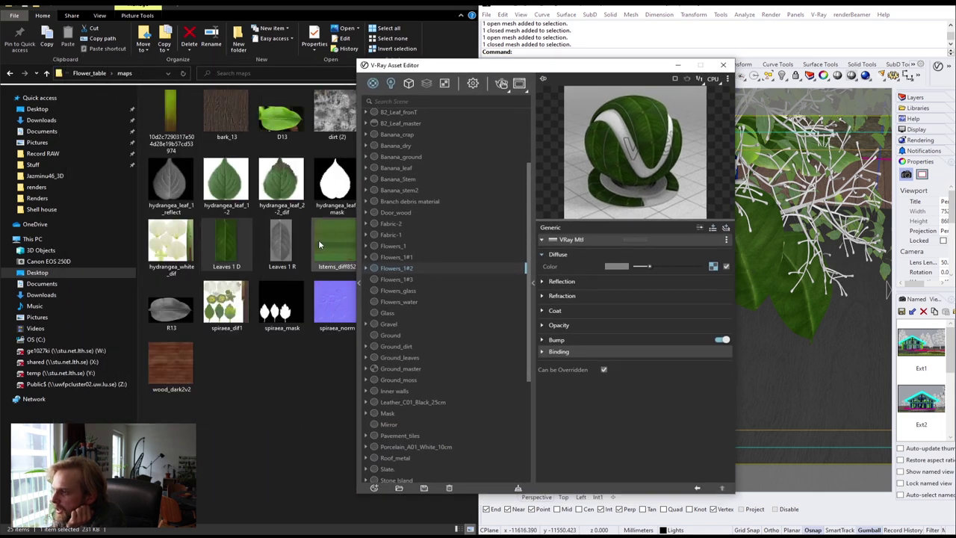
{"action": "left_click", "coordinate": [222, 193]}
{"action": "left_click_drag", "start_coordinate": [221, 185], "coordinate": [714, 271]}
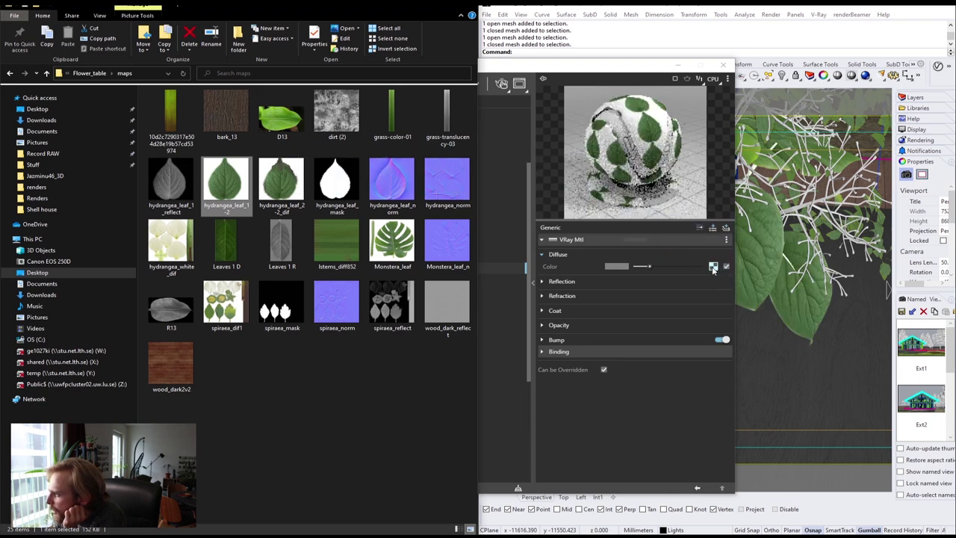
{"action": "left_click_drag", "start_coordinate": [611, 75], "coordinate": [549, 68]}
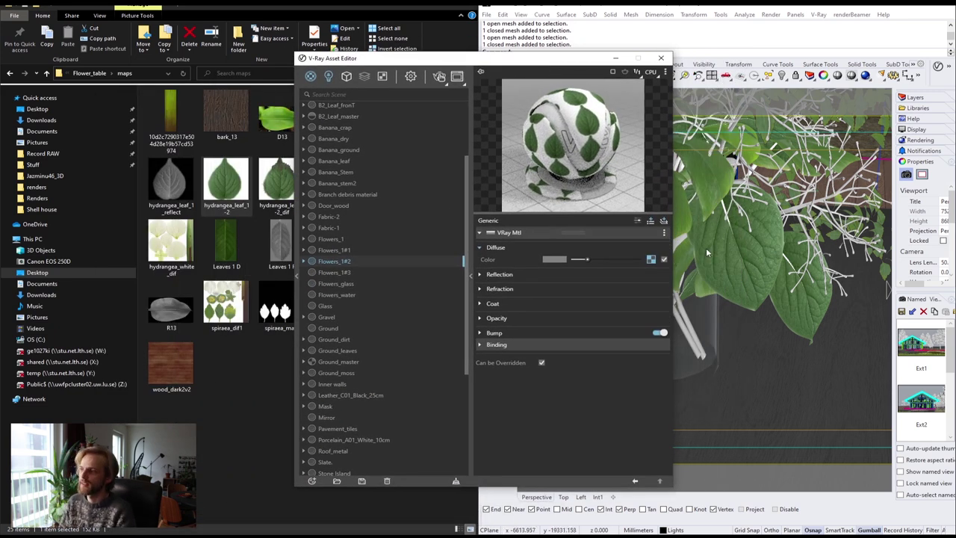
{"action": "left_click_drag", "start_coordinate": [394, 55], "coordinate": [521, 32]}
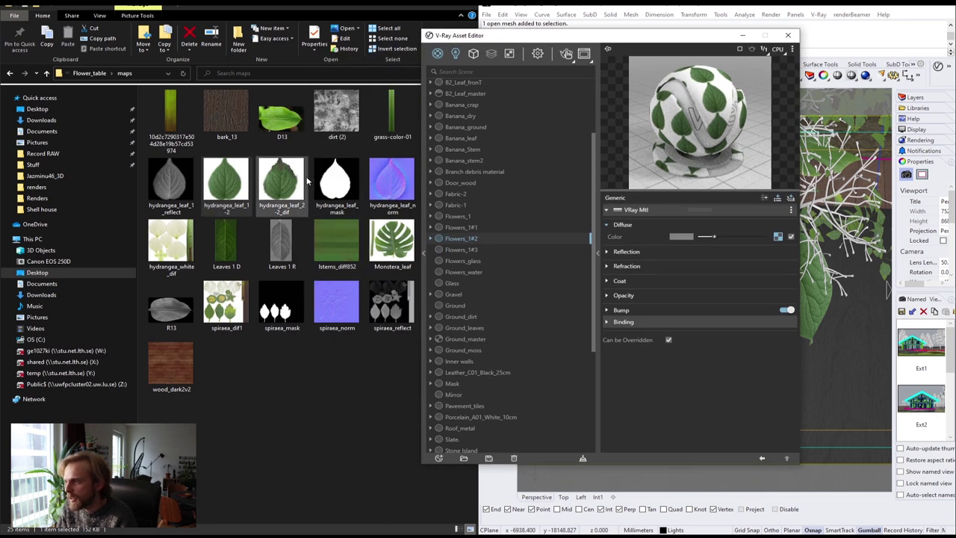
Assign the hydrangea_leaf_mask texture as the opacity map of Flowers_1#2.
{"action": "left_click", "coordinate": [327, 193]}
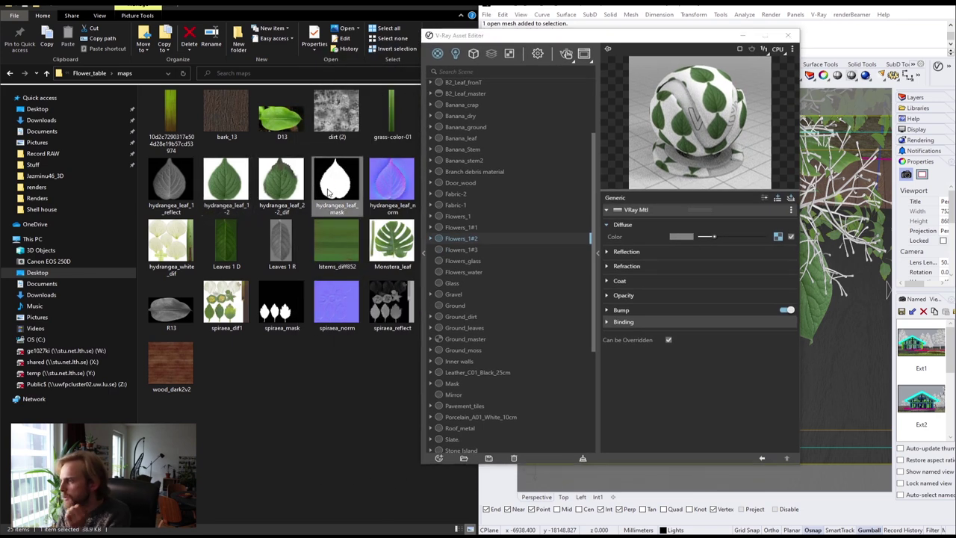
{"action": "left_click", "coordinate": [608, 295]}
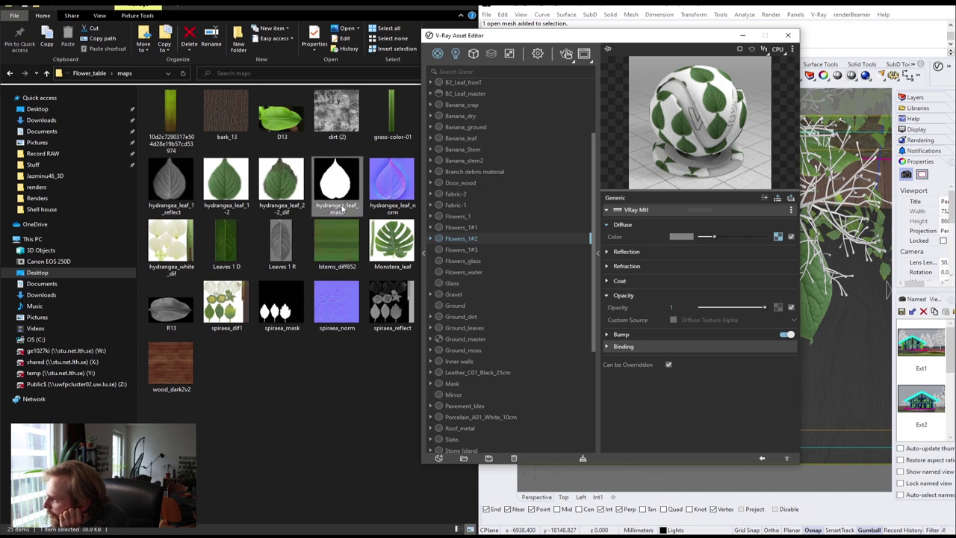
{"action": "left_click_drag", "start_coordinate": [598, 268], "coordinate": [779, 308]}
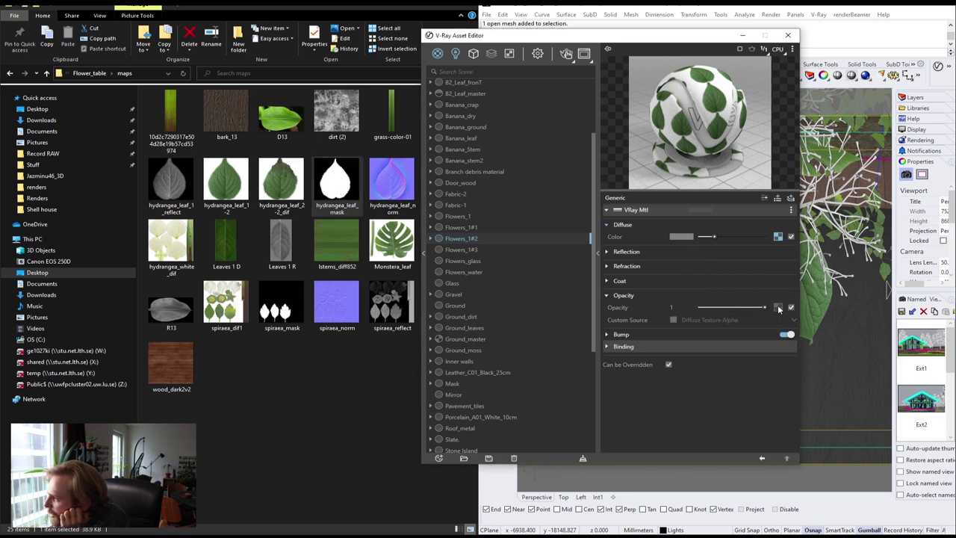
Assign hydrangea_leaf_norm as the bump texture of Flowers_1#2 and switch its bump mode to Normal Map.
{"action": "left_click", "coordinate": [613, 333]}
{"action": "left_click", "coordinate": [392, 194]}
{"action": "left_click_drag", "start_coordinate": [419, 202], "coordinate": [778, 345]}
{"action": "left_click", "coordinate": [777, 345]}
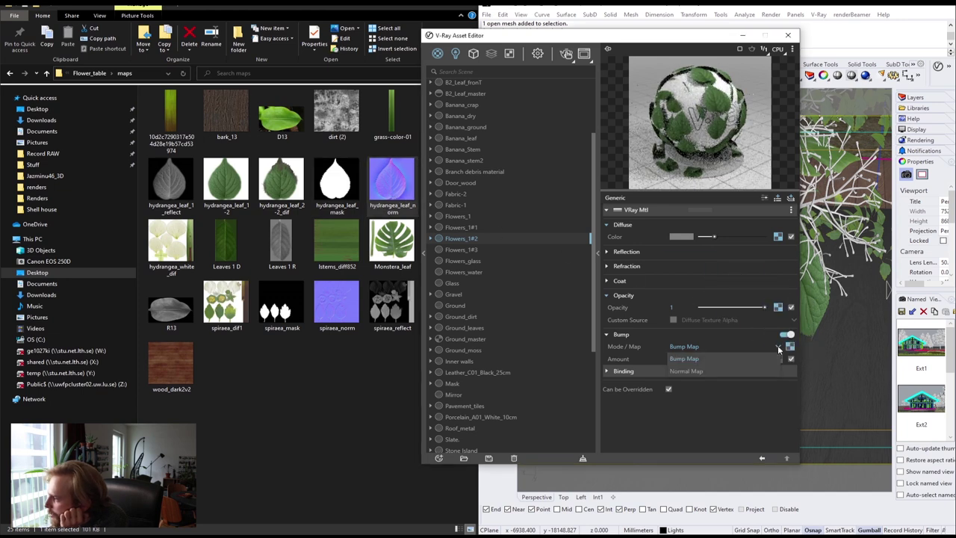
{"action": "left_click", "coordinate": [733, 370]}
Assign hydrangea_leaf_1_reflect as the reflection color map of Flowers_1#2 and set the reflection glossiness to 0.8.
{"action": "left_click", "coordinate": [171, 183]}
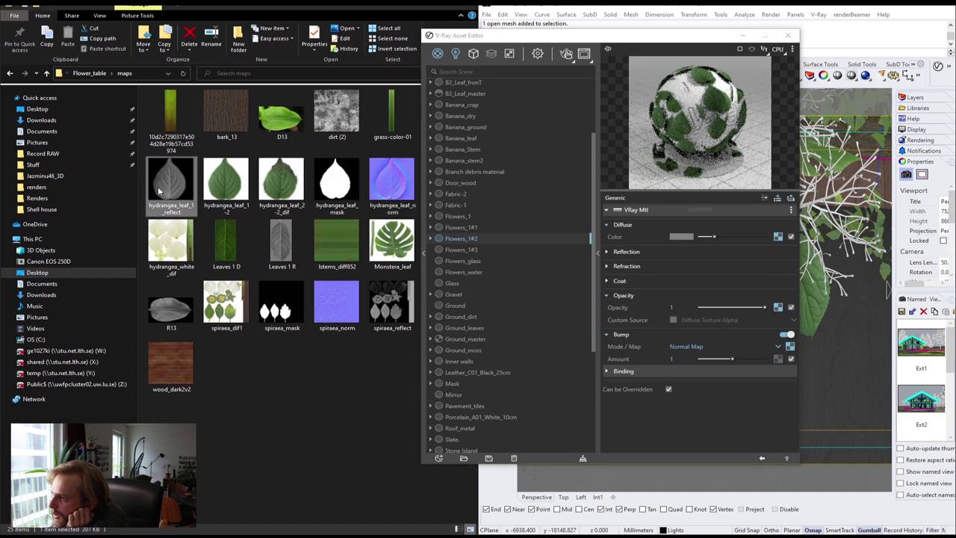
{"action": "left_click", "coordinate": [618, 254]}
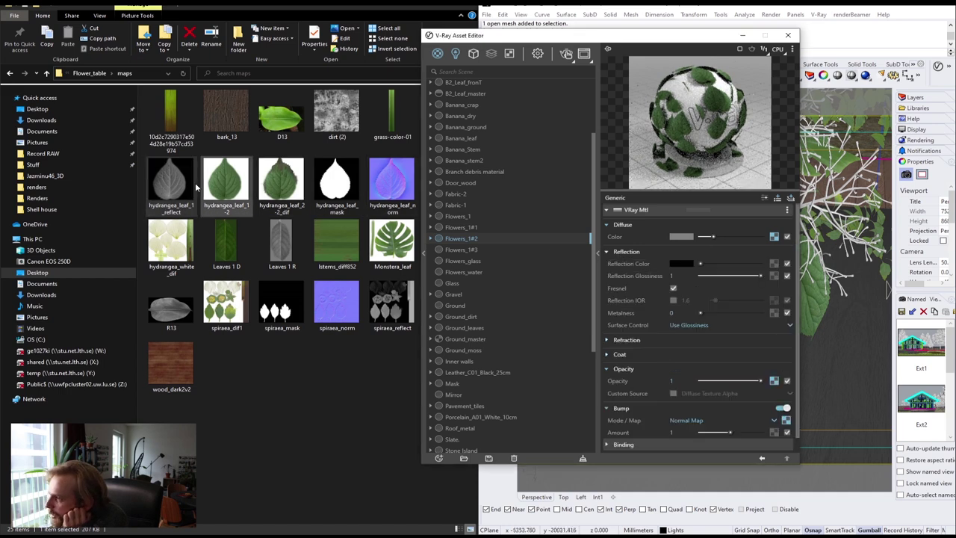
{"action": "left_click_drag", "start_coordinate": [784, 269], "coordinate": [774, 264]}
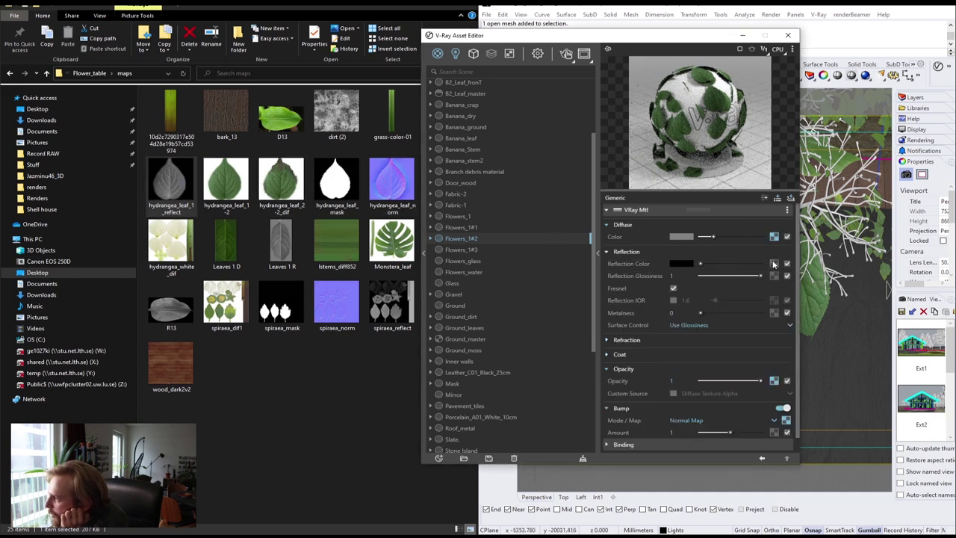
{"action": "left_click_drag", "start_coordinate": [677, 276], "coordinate": [658, 278]}
{"action": "type", "text": ".8"}
{"action": "key", "text": "Return"}
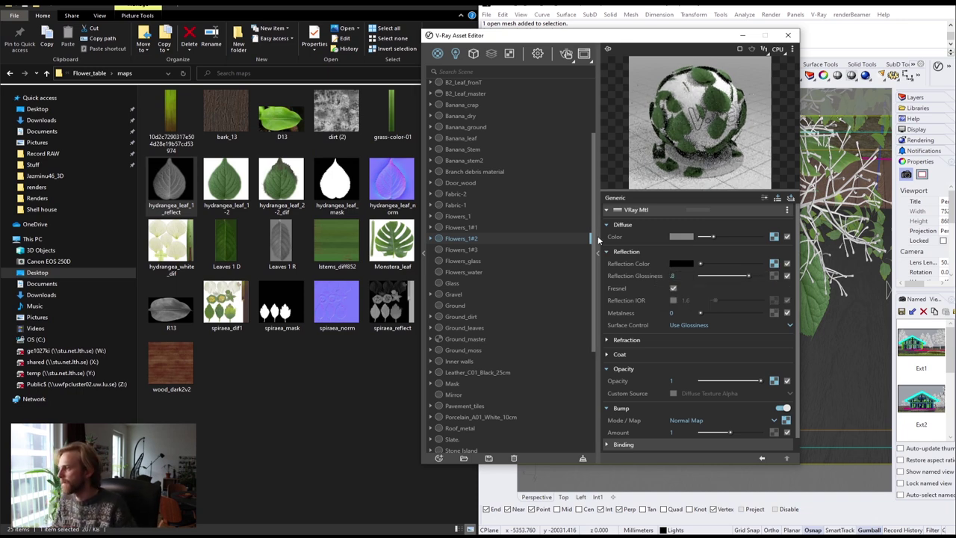
Select the thin branching stem mesh and assign the 10d2c7290317e504d28e19b57cd53974 texture as the diffuse map of Flowers_1#3.
{"action": "left_click", "coordinate": [597, 252]}
{"action": "right_click_drag", "start_coordinate": [699, 231], "coordinate": [716, 267], "text": "shift"}
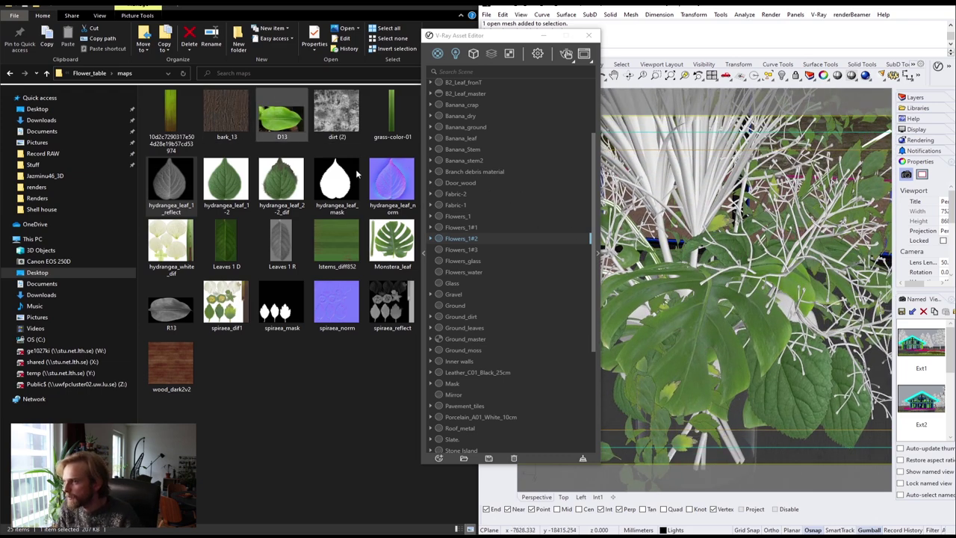
{"action": "left_click", "coordinate": [449, 249]}
{"action": "left_click", "coordinate": [811, 234]}
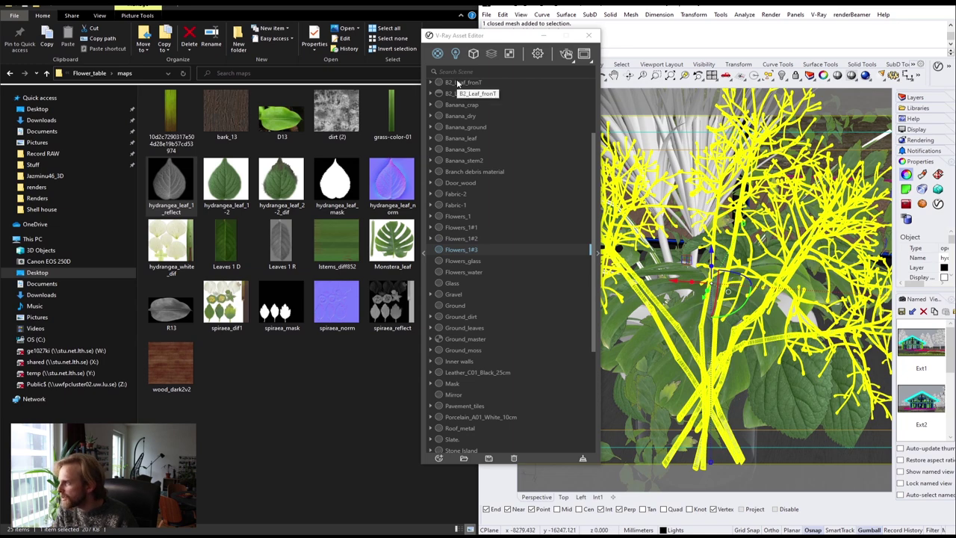
{"action": "left_click_drag", "start_coordinate": [482, 41], "coordinate": [517, 66]}
{"action": "mouse_move", "coordinate": [627, 229]}
{"action": "left_mouse_down"}
{"action": "mouse_move", "coordinate": [587, 228]}
{"action": "mouse_move", "coordinate": [617, 222]}
{"action": "left_mouse_up"}
{"action": "left_click", "coordinate": [169, 114]}
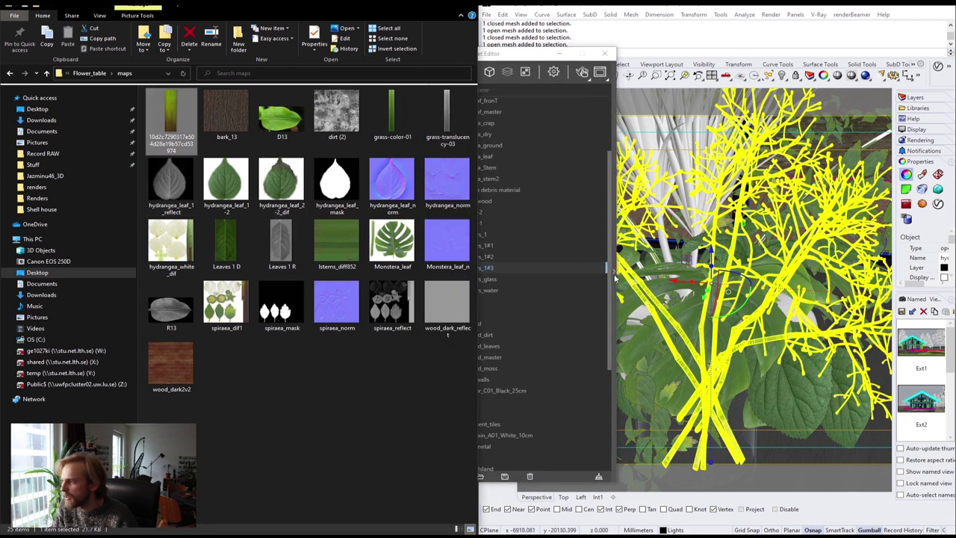
{"action": "left_click", "coordinate": [613, 269]}
{"action": "left_click_drag", "start_coordinate": [179, 123], "coordinate": [798, 258]}
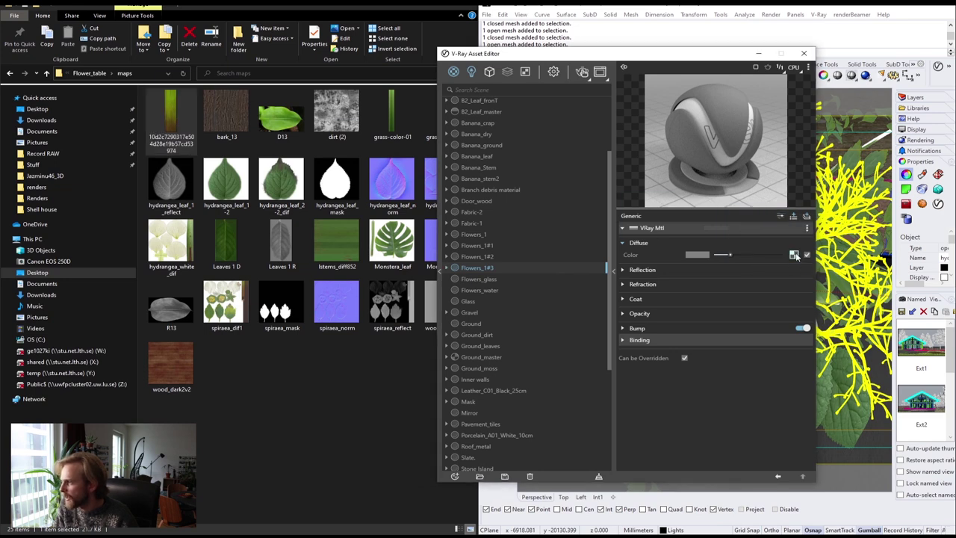
Apply the Flowers_1#3 material to the selected branching stems and clear the selection.
{"action": "left_click_drag", "start_coordinate": [568, 53], "coordinate": [384, 55]}
{"action": "right_click", "coordinate": [297, 269]}
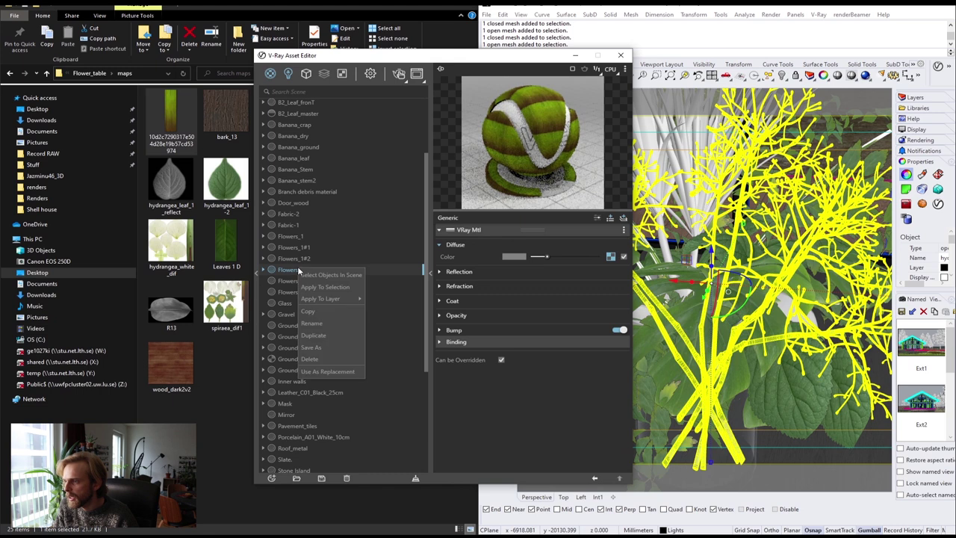
{"action": "left_click", "coordinate": [323, 287]}
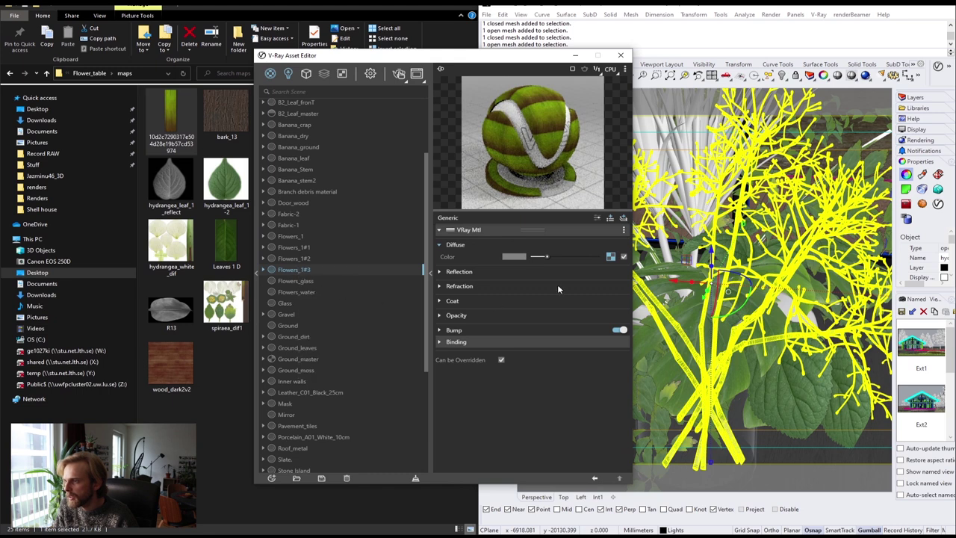
{"action": "left_click", "coordinate": [788, 445]}
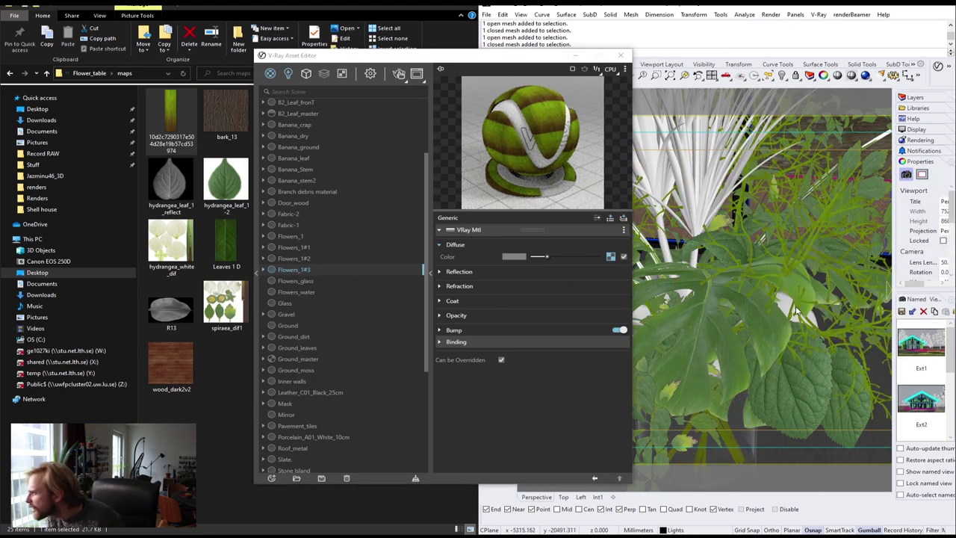
Select the branching stems again and compare them with the reference photo on the CGTrader vase set page.
{"action": "left_click", "coordinate": [820, 216]}
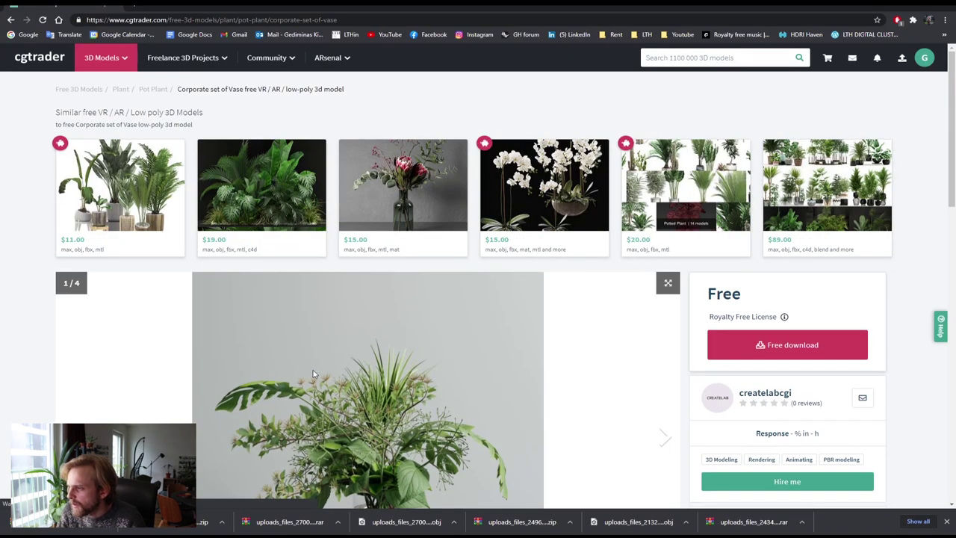
{"action": "scroll", "coordinate": [313, 370], "scroll_direction": "down", "scroll_amount": 1}
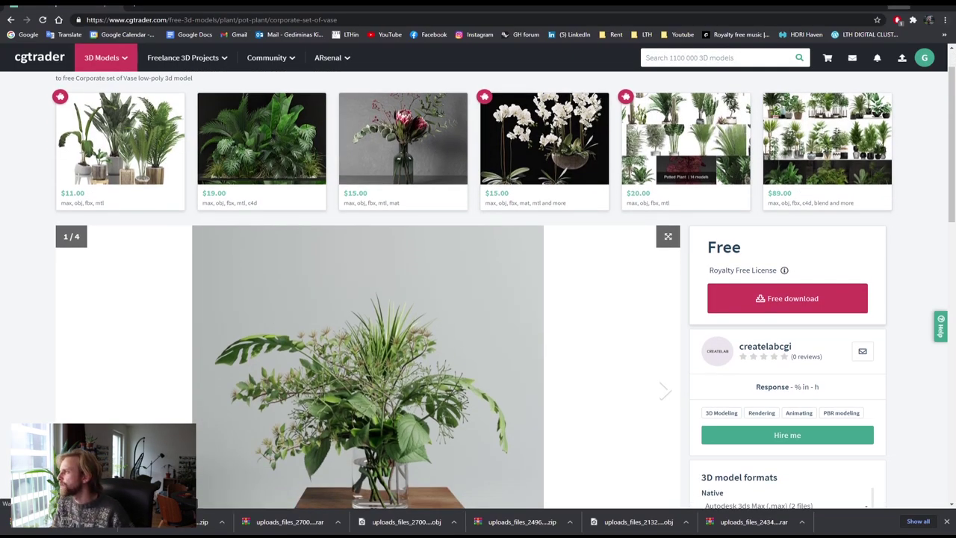
{"action": "left_click", "coordinate": [899, 6]}
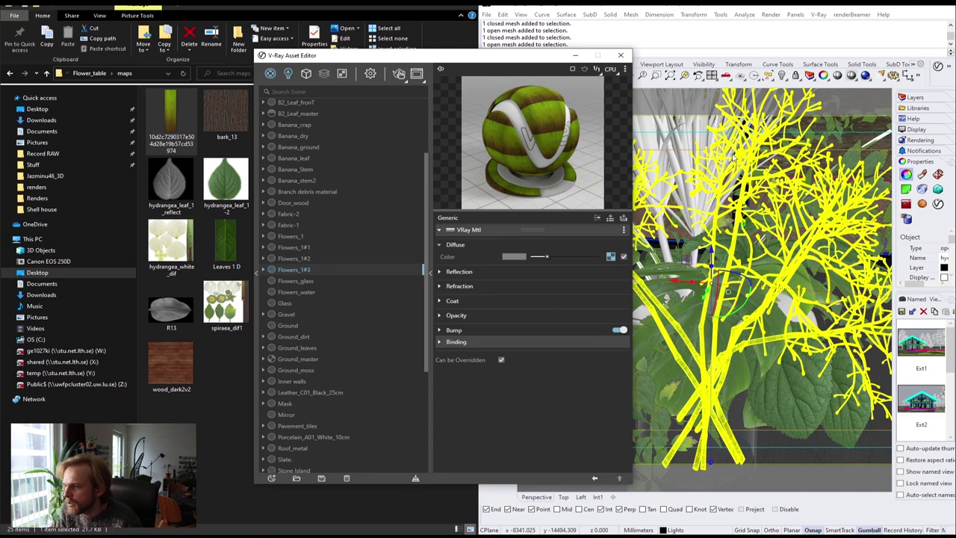
Replace the diffuse map of the Flowers_1#3 stem material with bark_13 and clear the selection.
{"action": "left_click_drag", "start_coordinate": [490, 60], "coordinate": [547, 48]}
{"action": "left_click_drag", "start_coordinate": [241, 109], "coordinate": [670, 245]}
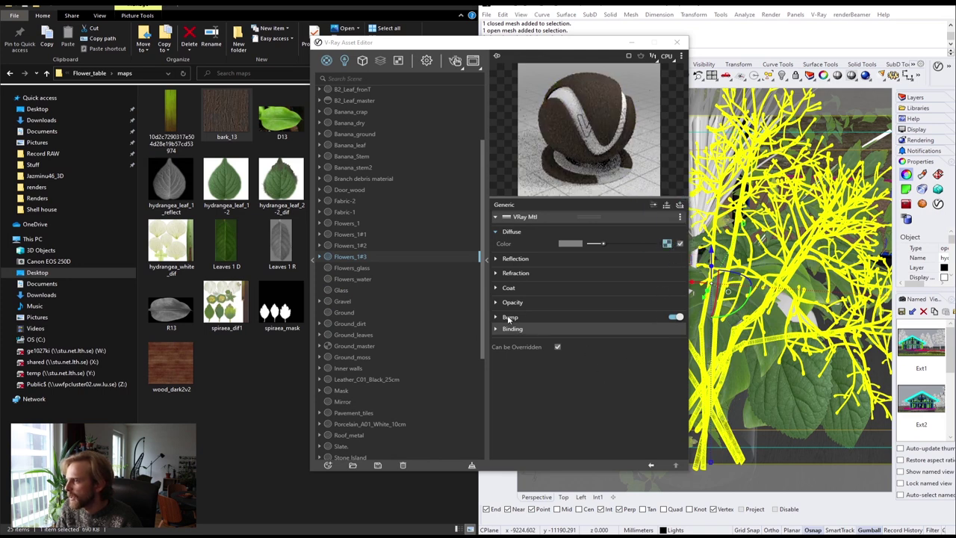
{"action": "left_click", "coordinate": [566, 368]}
{"action": "left_click", "coordinate": [860, 144]}
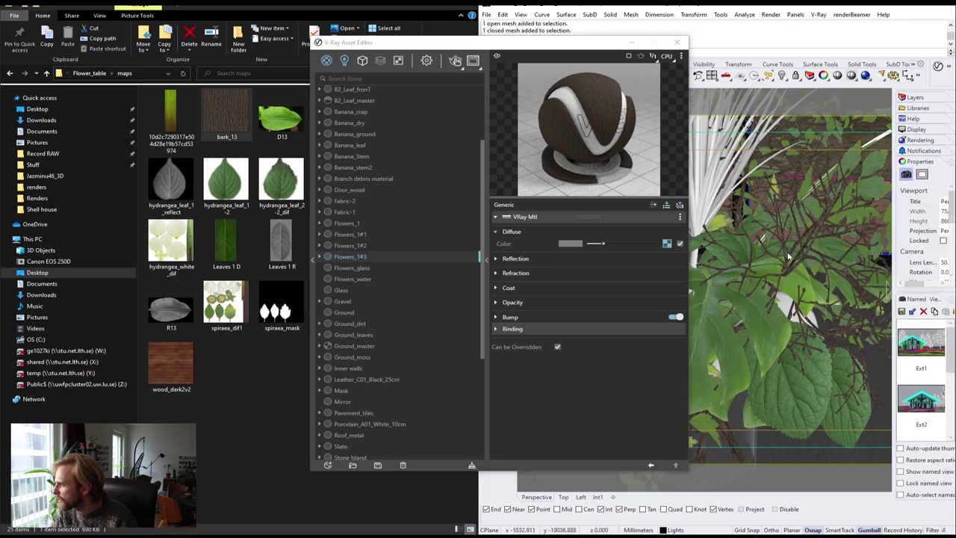
Select the grass-like plant mesh above the vase and create a generic V-Ray material named Flowers_stems.
{"action": "left_click", "coordinate": [441, 69]}
{"action": "left_click_drag", "start_coordinate": [494, 45], "coordinate": [307, 66]}
{"action": "left_click", "coordinate": [696, 201]}
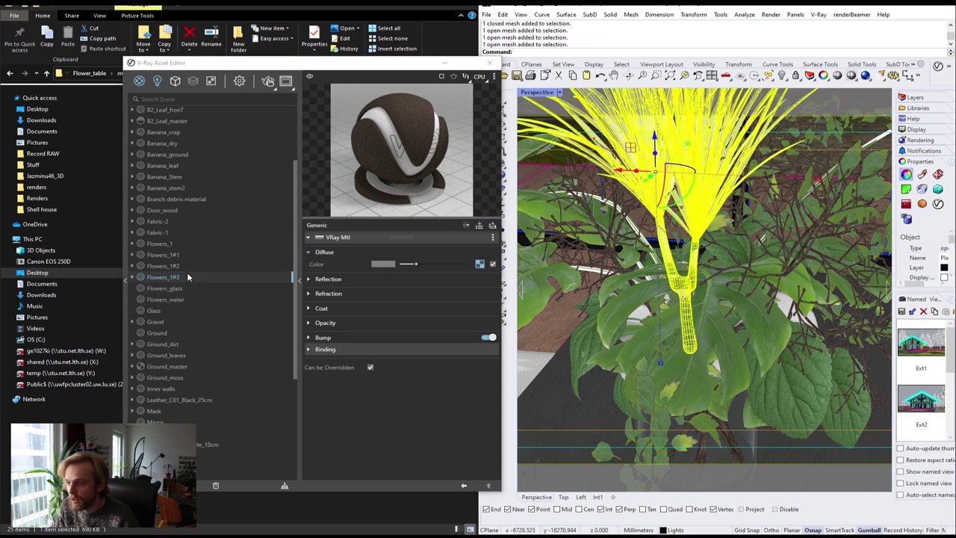
{"action": "left_click", "coordinate": [132, 485]}
{"action": "mouse_move", "coordinate": [161, 427]}
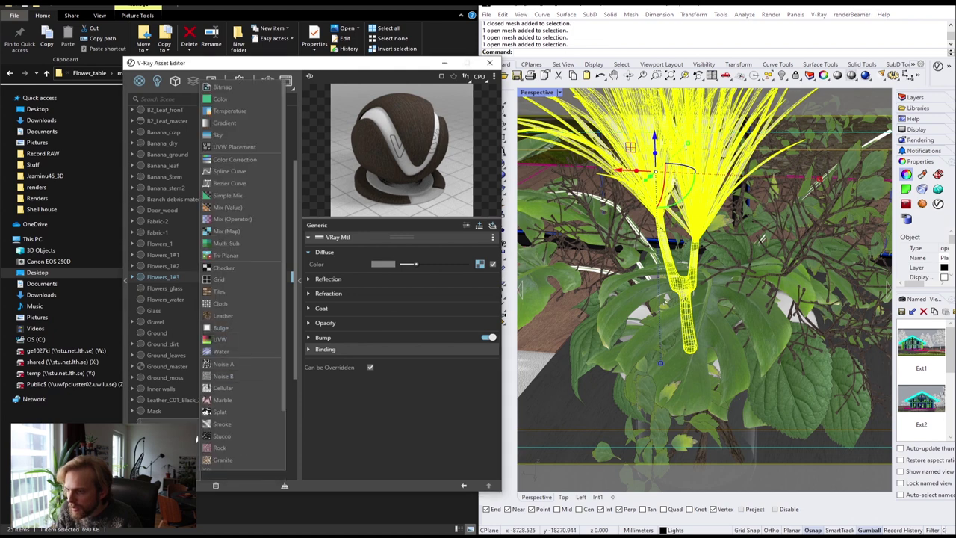
{"action": "left_click", "coordinate": [234, 331]}
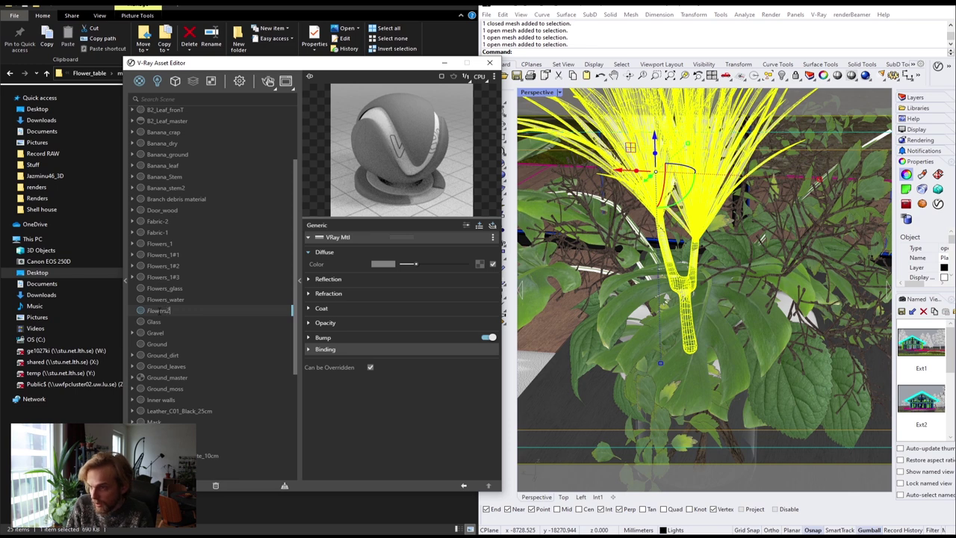
{"action": "type", "text": "Flowers_stems"}
{"action": "key", "text": "Return"}
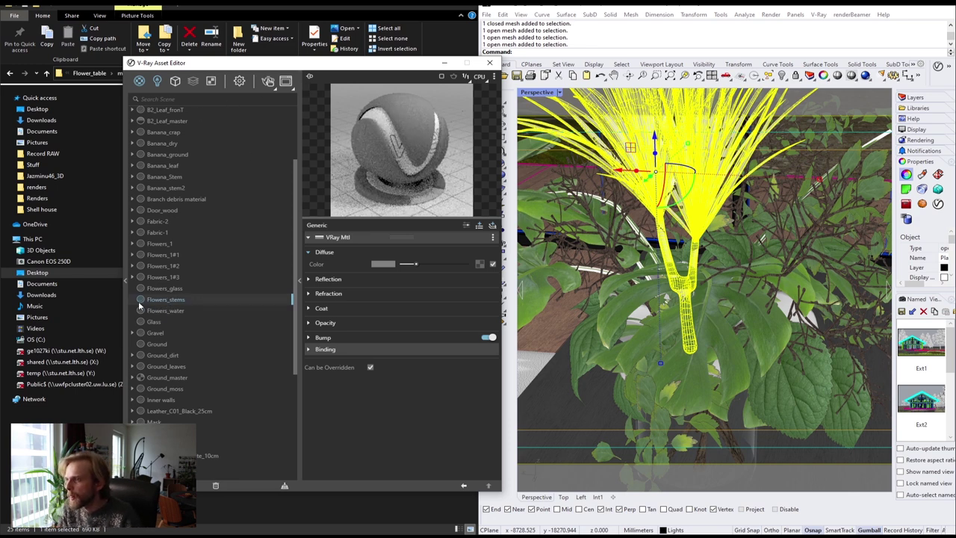
Apply Flowers_stems to the selected grass mesh and assign grass-color-01 as its diffuse map.
{"action": "right_click", "coordinate": [171, 303]}
{"action": "left_click", "coordinate": [185, 322]}
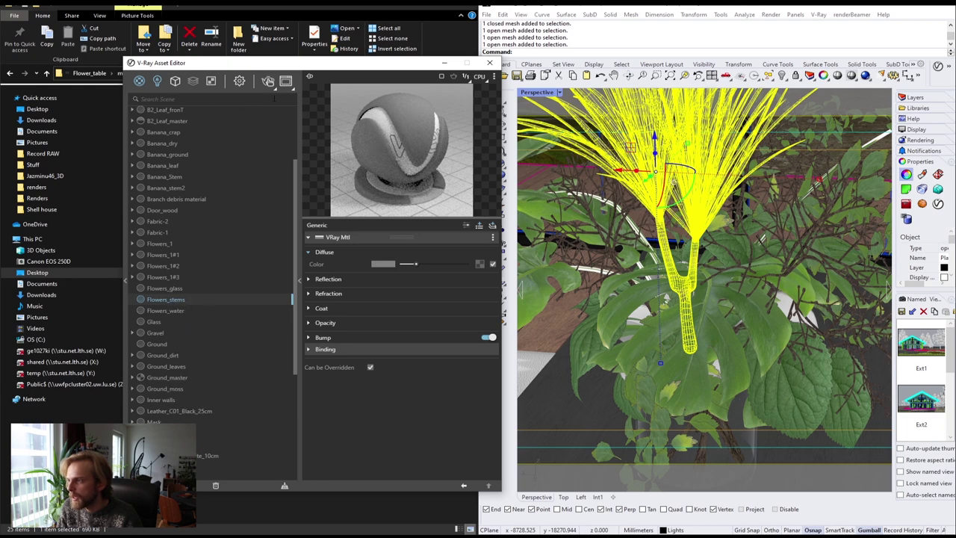
{"action": "left_click_drag", "start_coordinate": [307, 72], "coordinate": [671, 84]}
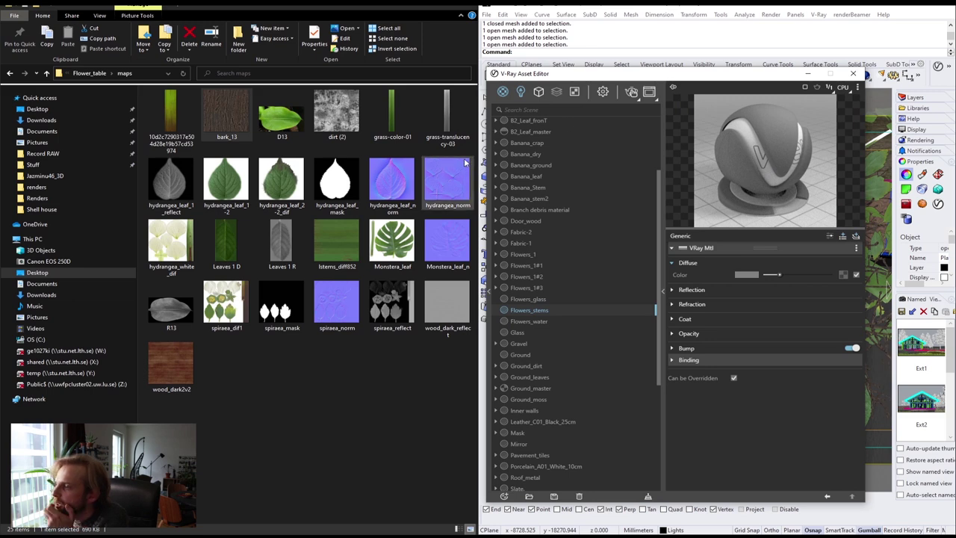
{"action": "left_click_drag", "start_coordinate": [383, 118], "coordinate": [633, 195]}
{"action": "left_click", "coordinate": [393, 119]}
{"action": "left_click_drag", "start_coordinate": [390, 113], "coordinate": [841, 277]}
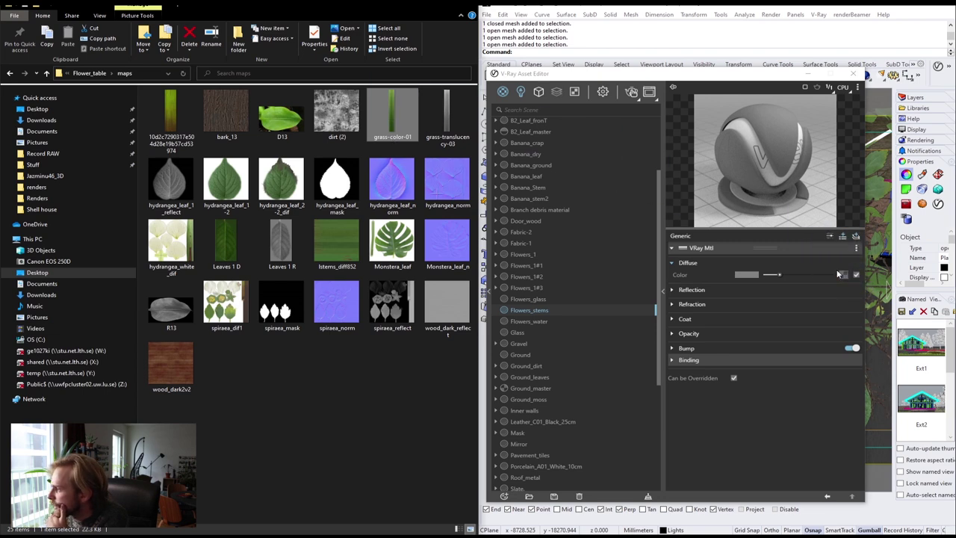
{"action": "left_click_drag", "start_coordinate": [720, 86], "coordinate": [279, 102]}
{"action": "left_click", "coordinate": [643, 380], "text": "shift"}
{"action": "key", "text": "Escape"}
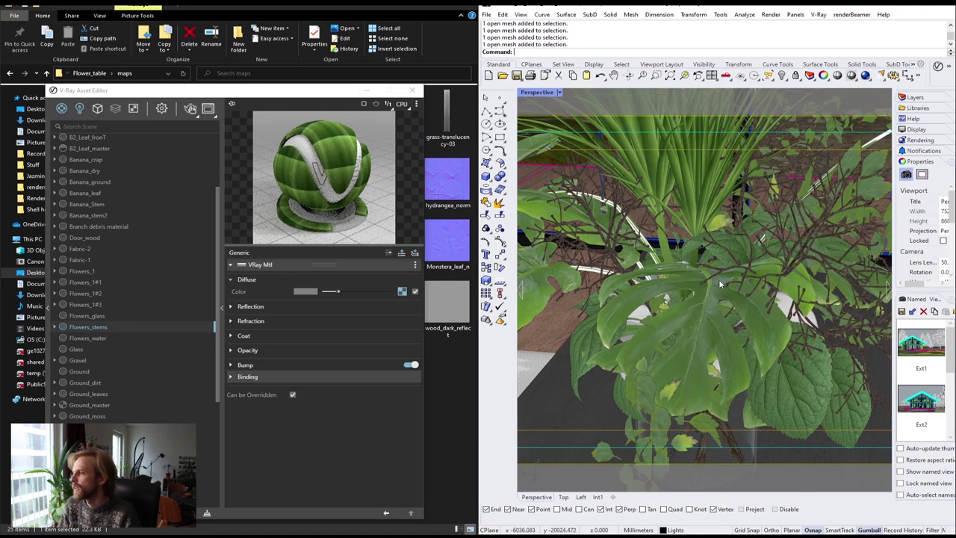
{"action": "scroll", "coordinate": [720, 284], "scroll_direction": "up", "scroll_amount": 5}
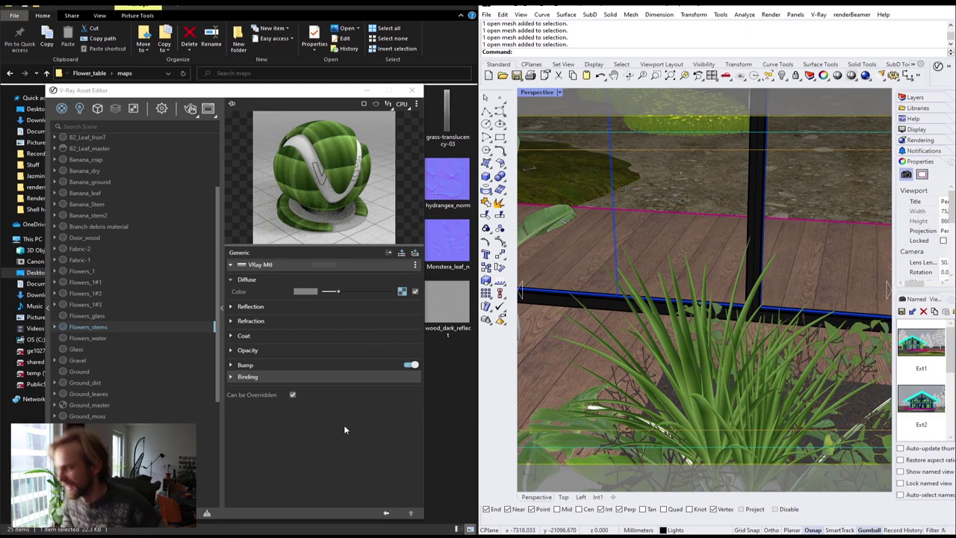
Close the V-Ray Asset Editor and examine the vase arrangement for plant parts that still lack a texture.
{"action": "left_click_drag", "start_coordinate": [319, 96], "coordinate": [671, 71]}
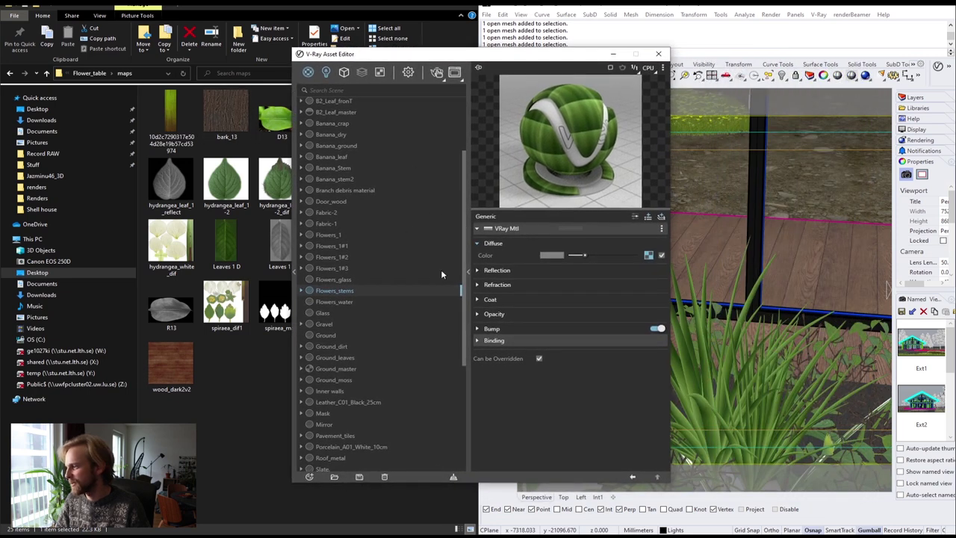
{"action": "left_click", "coordinate": [468, 272]}
{"action": "left_click", "coordinate": [460, 54]}
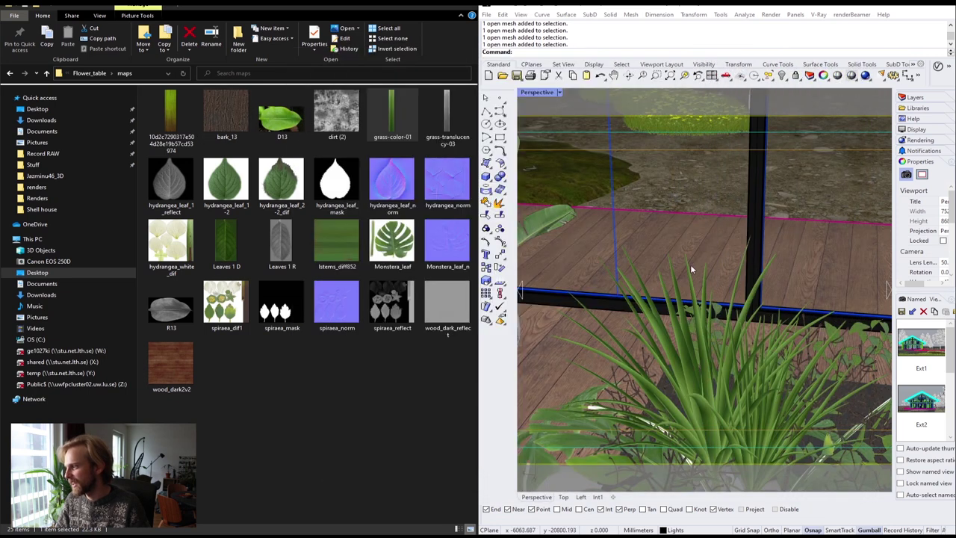
{"action": "scroll", "coordinate": [689, 269], "scroll_direction": "down", "scroll_amount": 5}
{"action": "scroll", "coordinate": [664, 167], "scroll_direction": "up", "scroll_amount": 2}
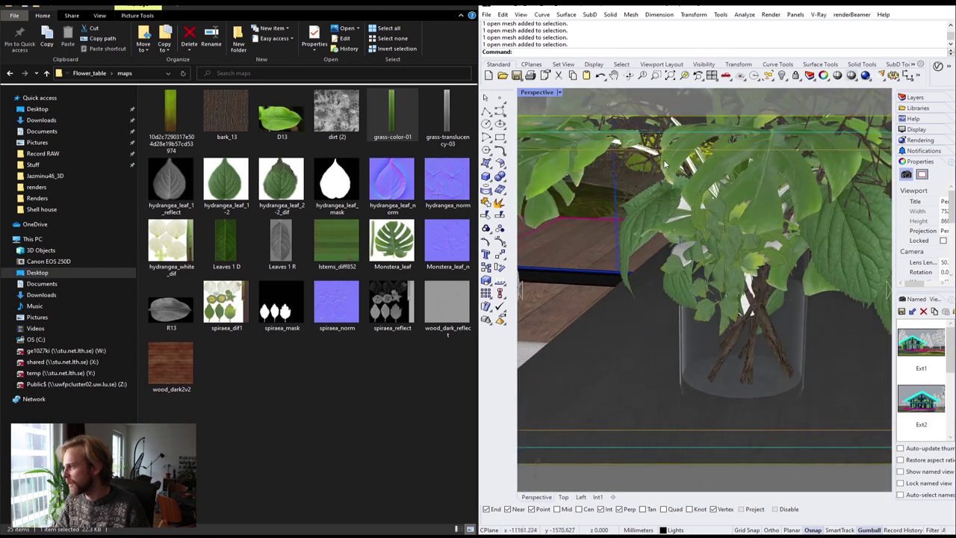
{"action": "left_click", "coordinate": [650, 153]}
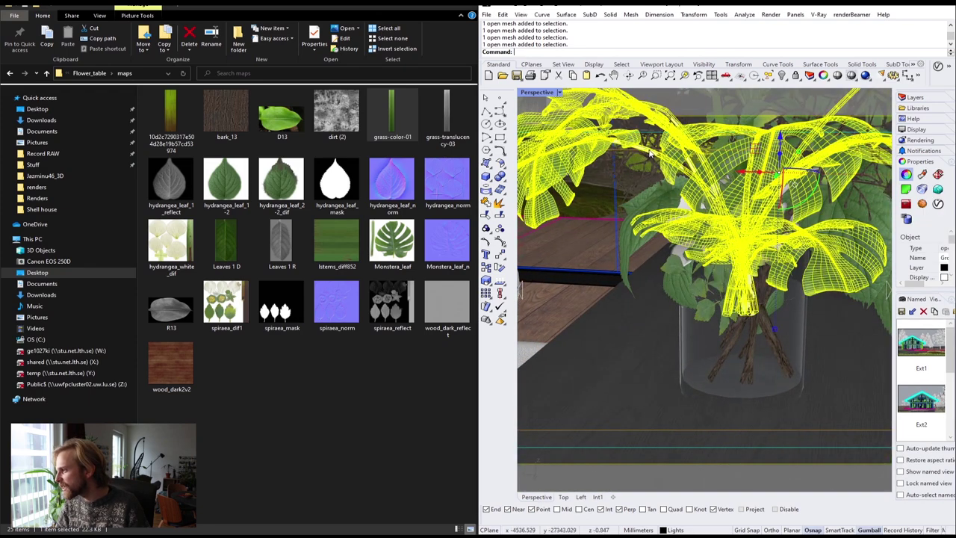
{"action": "key", "text": "Escape"}
{"action": "scroll", "coordinate": [632, 146], "scroll_direction": "up", "scroll_amount": 2}
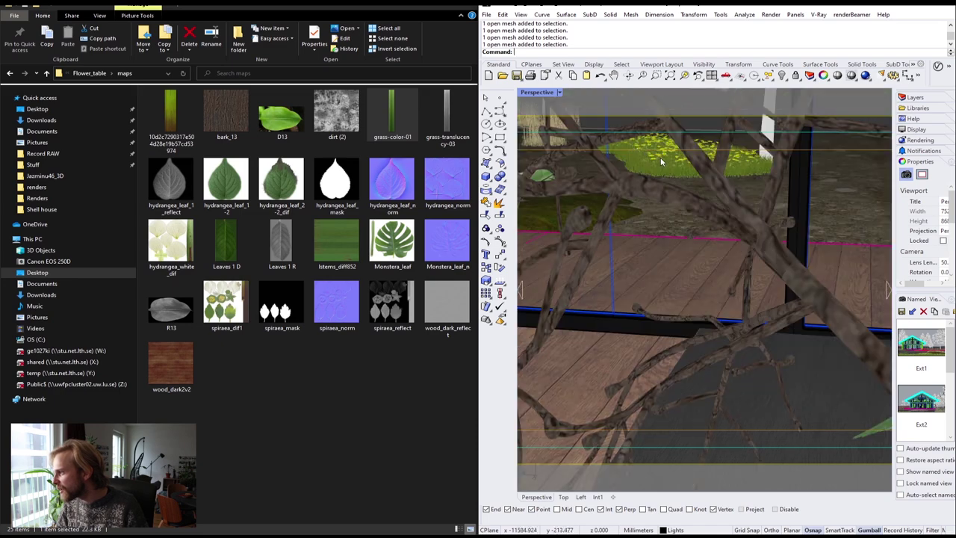
{"action": "scroll", "coordinate": [660, 160], "scroll_direction": "down", "scroll_amount": 2}
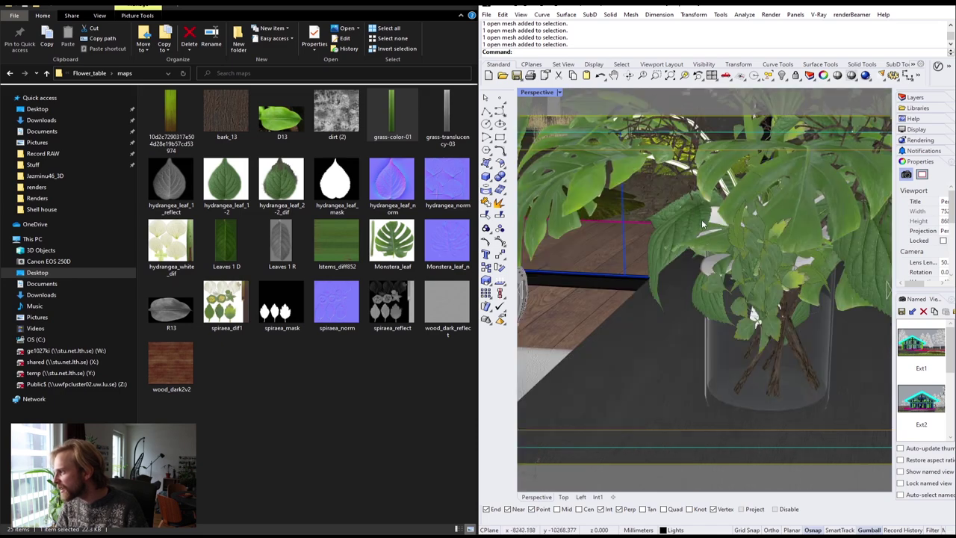
{"action": "left_click", "coordinate": [680, 173]}
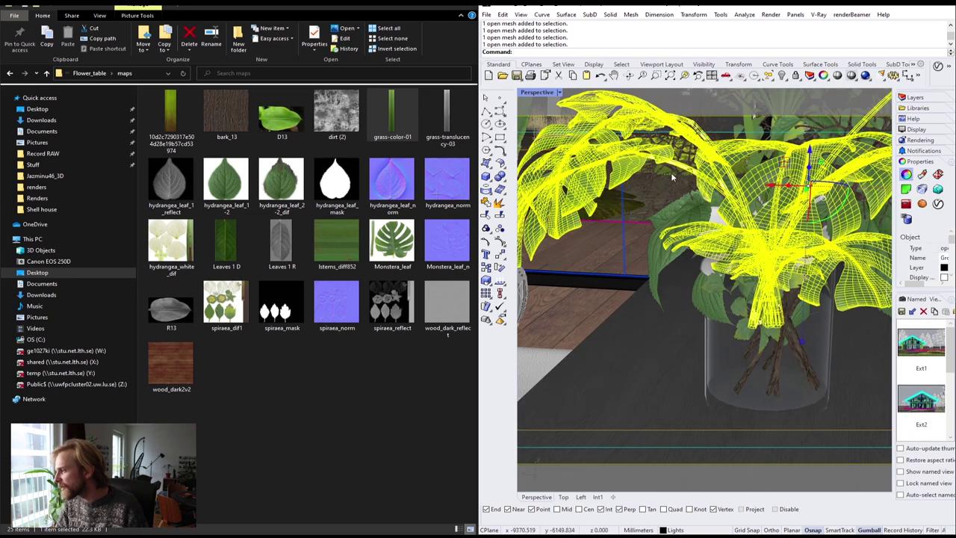
{"action": "key", "text": "Escape"}
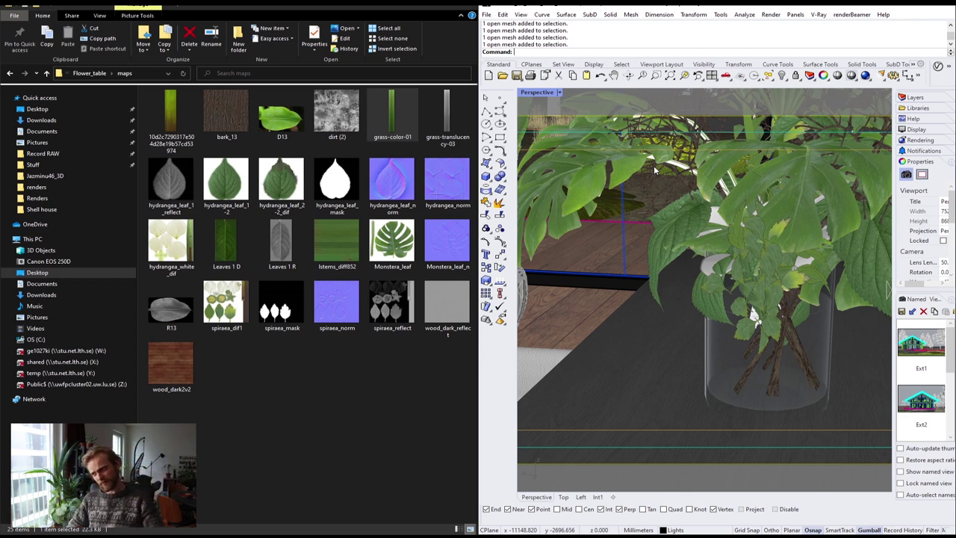
Zoom to the untextured white broad-leaf mesh inside the bouquet and select it.
{"action": "left_click", "coordinate": [704, 272]}
{"action": "left_click", "coordinate": [731, 294]}
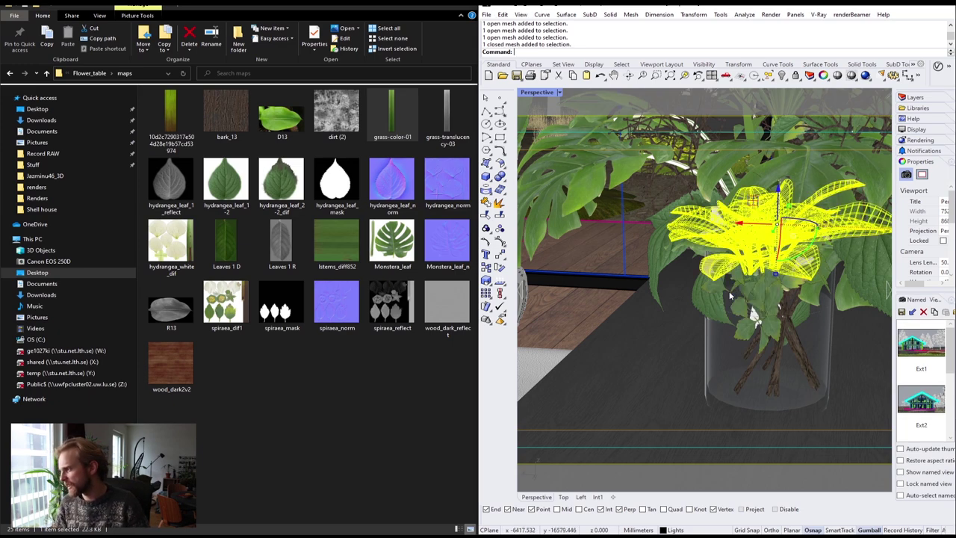
{"action": "type", "text": "zs"}
{"action": "key", "text": "Return"}
{"action": "right_click_drag", "start_coordinate": [588, 251], "coordinate": [629, 297]}
{"action": "key", "text": "Escape"}
{"action": "scroll", "coordinate": [629, 297], "scroll_direction": "up", "scroll_amount": 5}
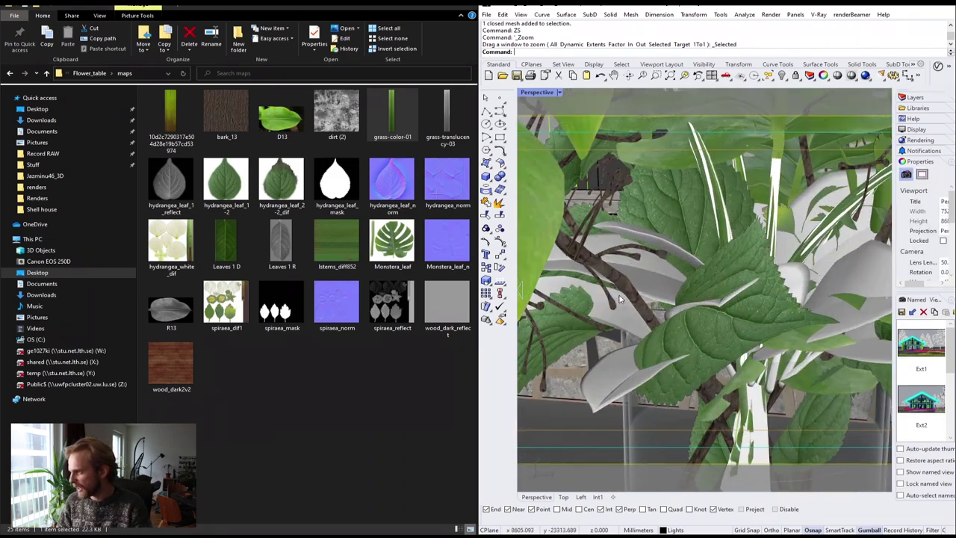
{"action": "left_click", "coordinate": [621, 378]}
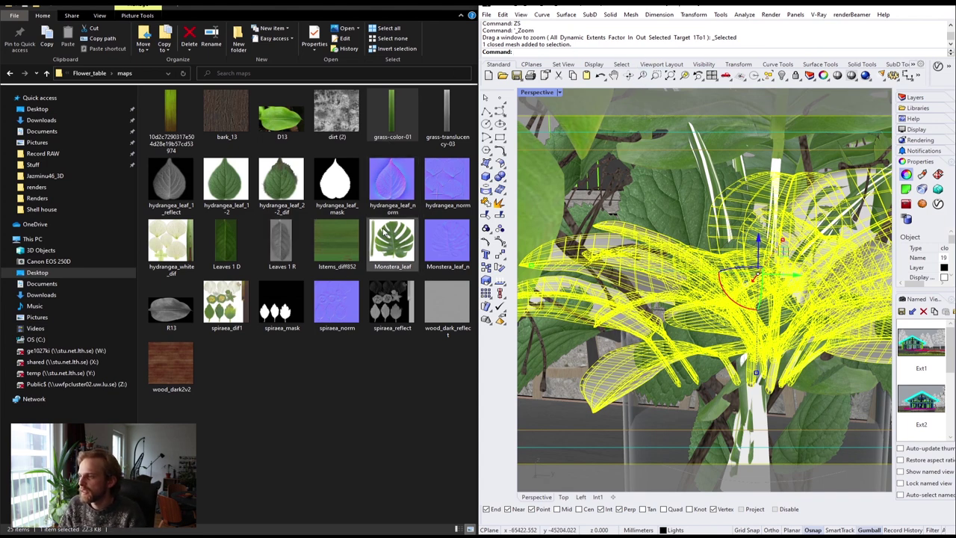
Duplicate the Flowers_stems material as Flowers_leafs3 and apply it to the selected broad-leaf mesh.
{"action": "left_click", "coordinate": [227, 250]}
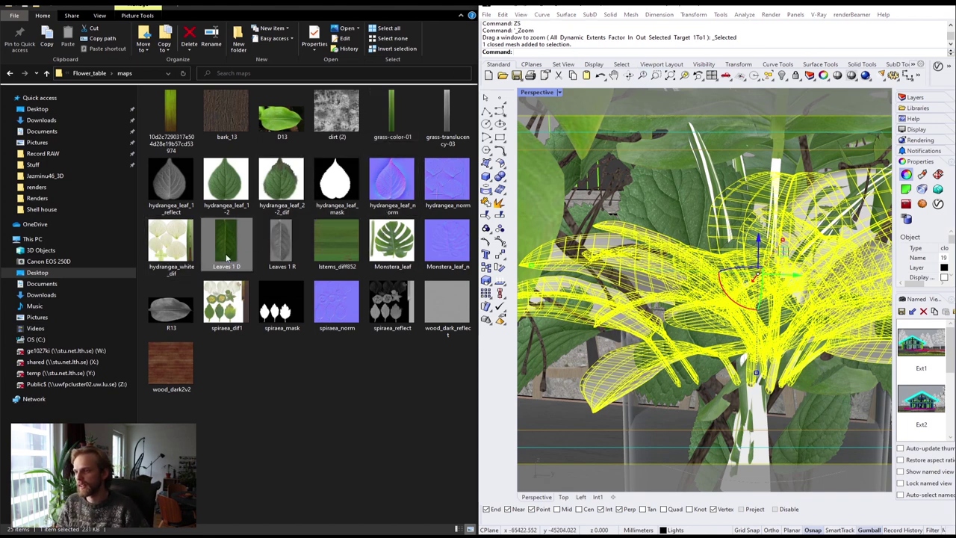
{"action": "left_click", "coordinate": [601, 6]}
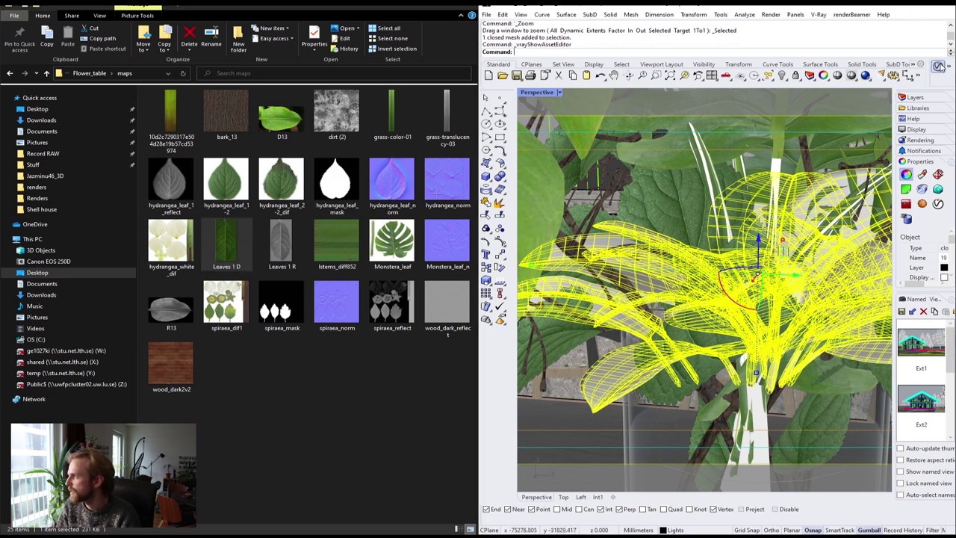
{"action": "left_click", "coordinate": [938, 66]}
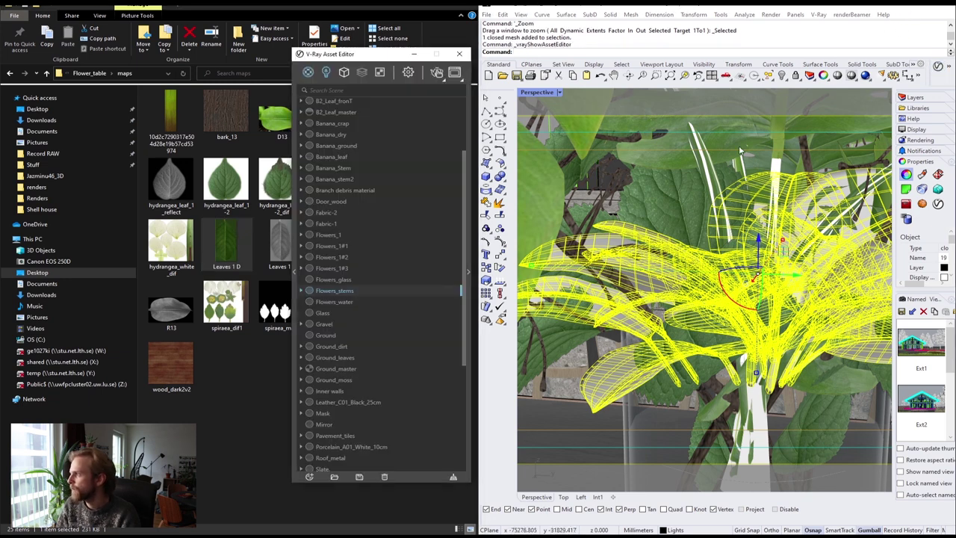
{"action": "right_click", "coordinate": [355, 292]}
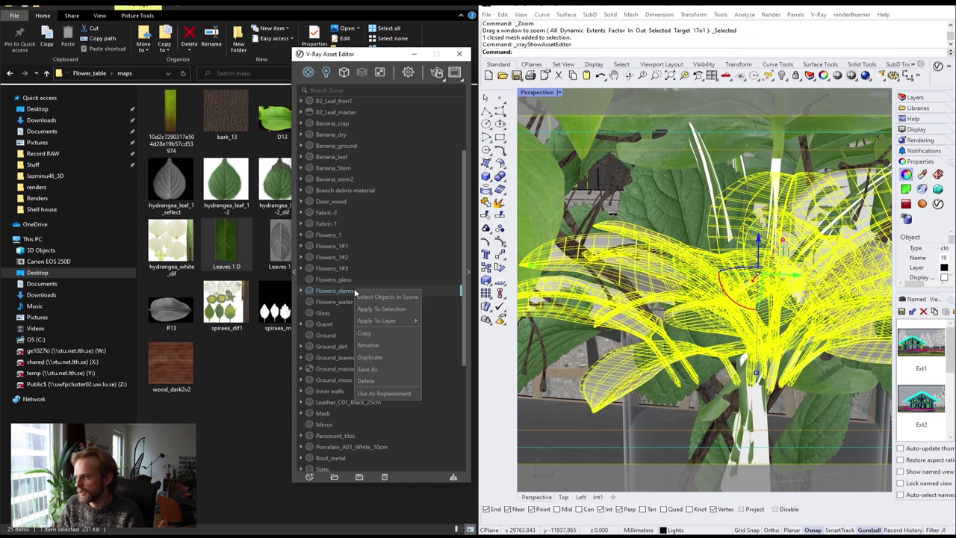
{"action": "left_click", "coordinate": [385, 354]}
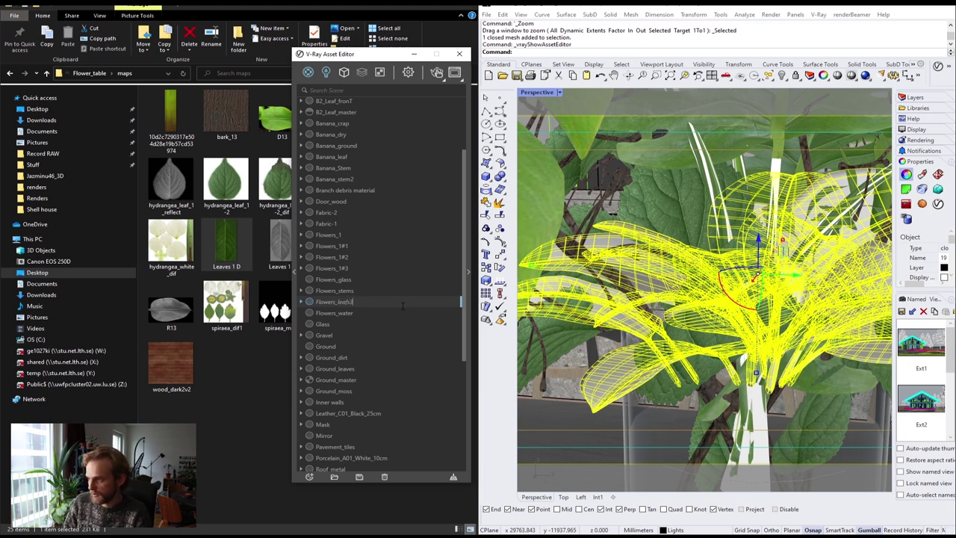
{"action": "key", "text": "Return"}
{"action": "left_click_drag", "start_coordinate": [368, 54], "coordinate": [580, 59]}
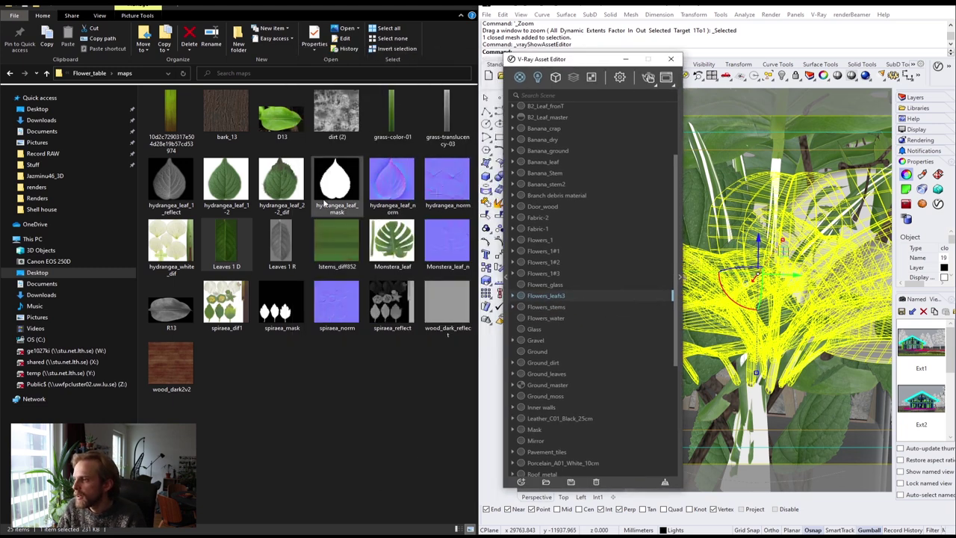
{"action": "right_click", "coordinate": [552, 297]}
{"action": "left_click", "coordinate": [576, 314]}
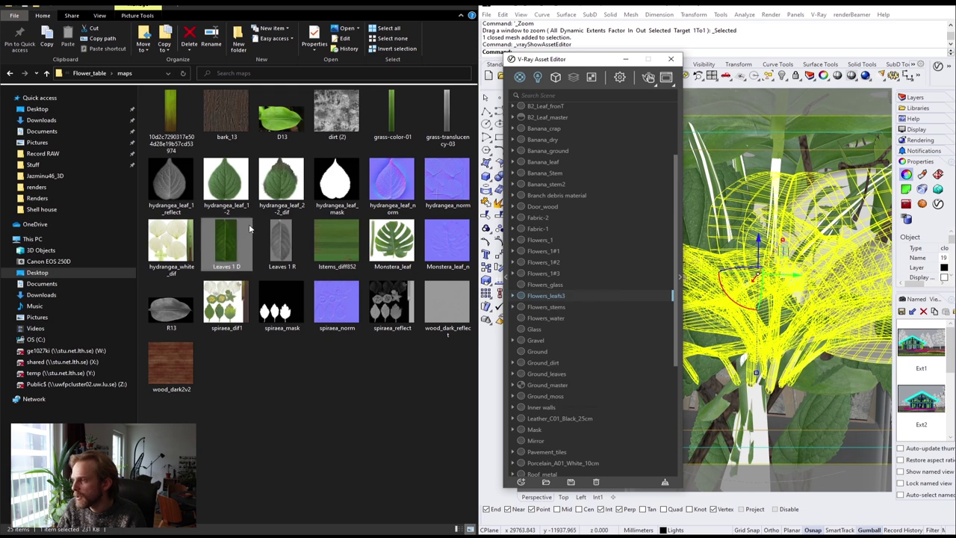
Replace the diffuse map of Flowers_leafs3 with the Leaves 1 D texture.
{"action": "left_click_drag", "start_coordinate": [228, 244], "coordinate": [566, 299]}
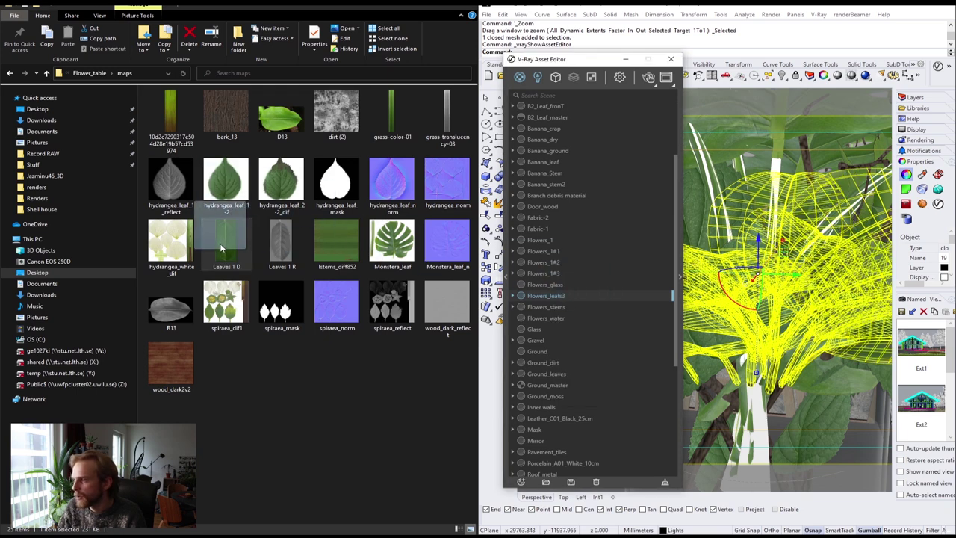
{"action": "left_click", "coordinate": [679, 286]}
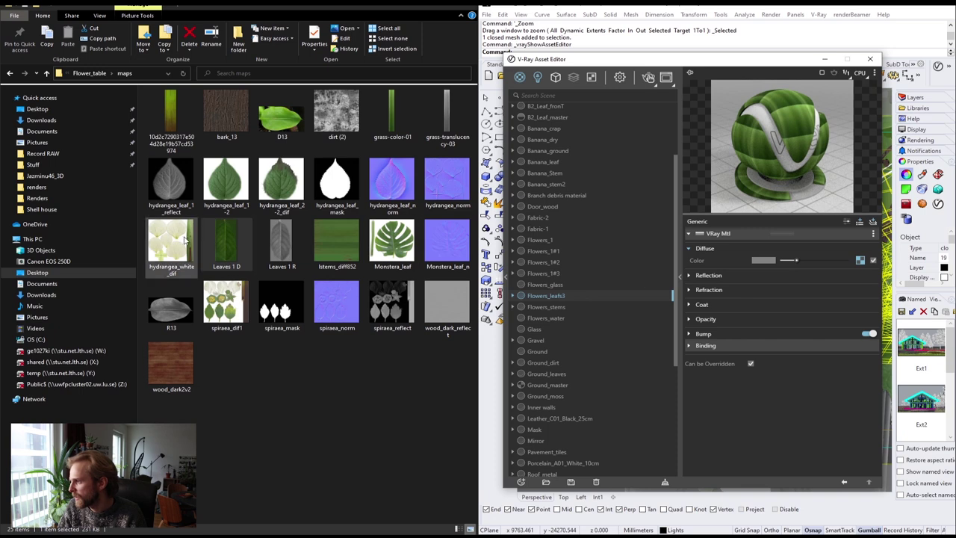
{"action": "left_click_drag", "start_coordinate": [227, 243], "coordinate": [863, 260]}
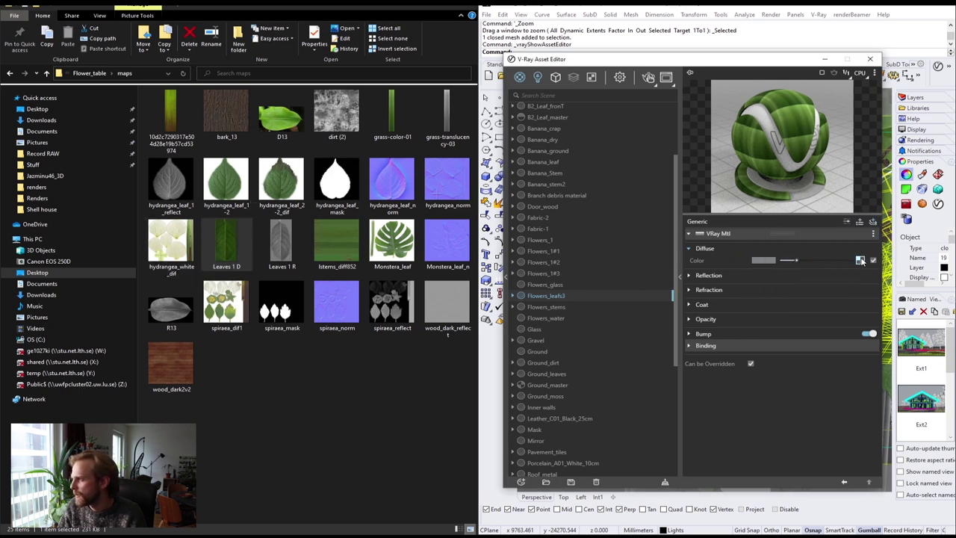
Assign the Leaves 1 R texture as the reflection color map of Flowers_leafs3.
{"action": "left_click", "coordinate": [712, 333]}
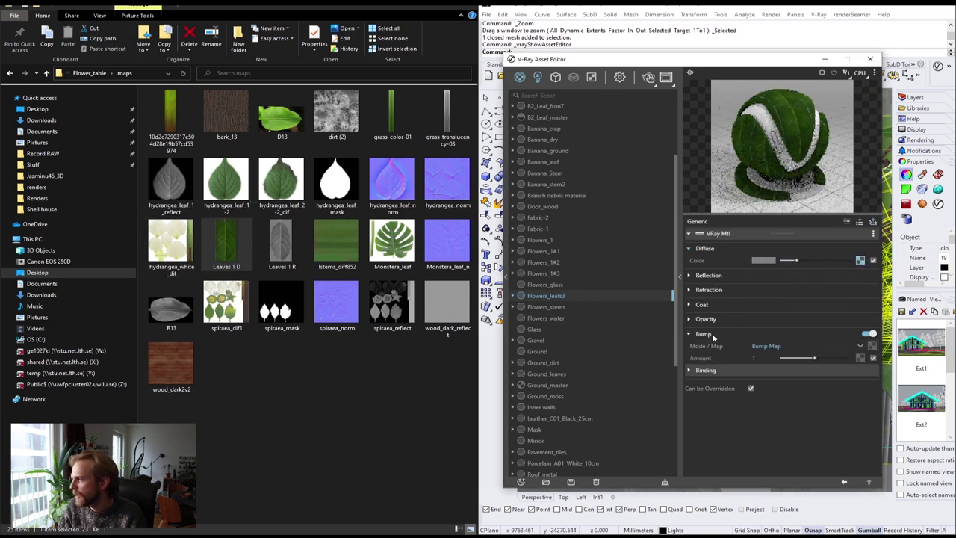
{"action": "left_click", "coordinate": [702, 277]}
{"action": "left_click_drag", "start_coordinate": [294, 242], "coordinate": [527, 266]}
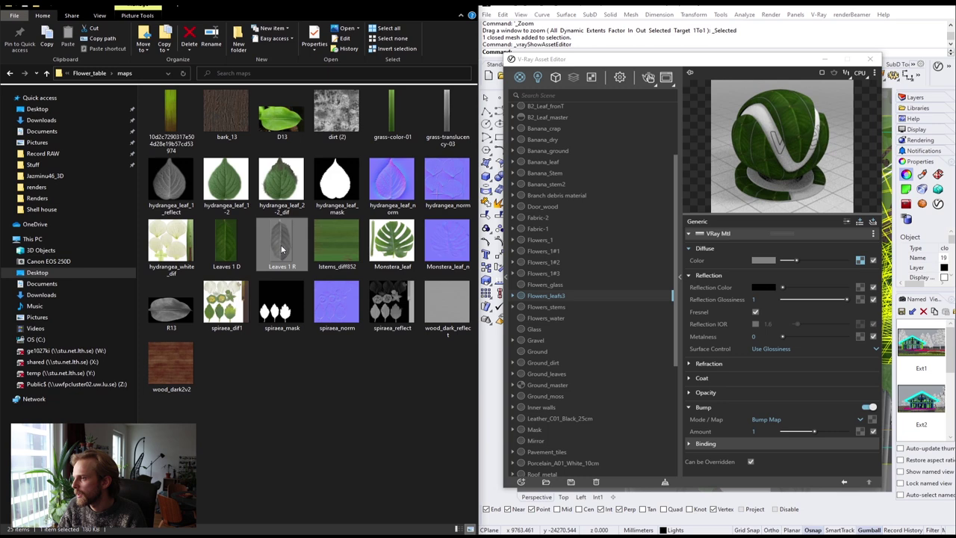
{"action": "left_click_drag", "start_coordinate": [278, 245], "coordinate": [860, 290]}
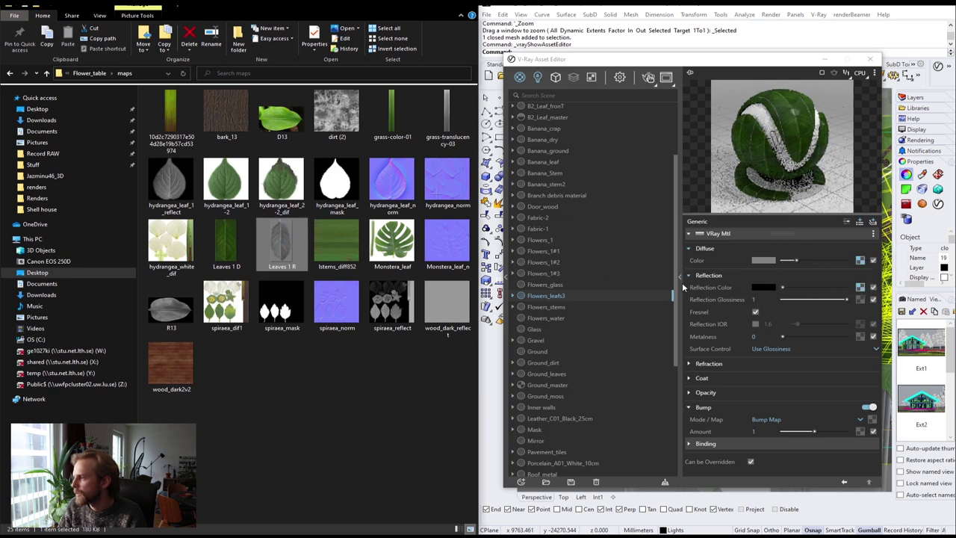
Set the reflection glossiness of Flowers_leafs3 to 0.8 and close the V-Ray Asset Editor.
{"action": "left_click", "coordinate": [753, 299]}
{"action": "left_click_drag", "start_coordinate": [753, 300], "coordinate": [726, 300]}
{"action": "type", "text": ".8"}
{"action": "key", "text": "Return"}
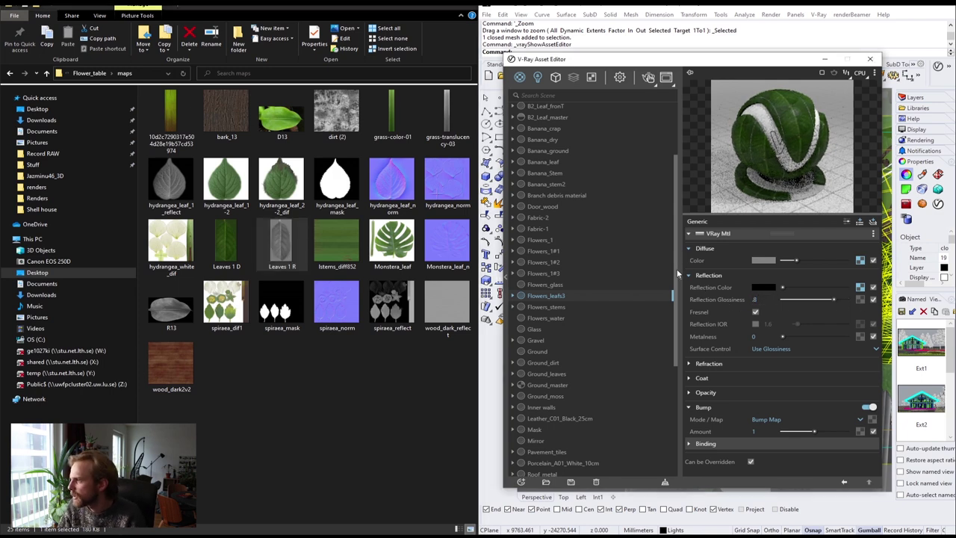
{"action": "left_click", "coordinate": [680, 276]}
{"action": "left_click", "coordinate": [672, 59]}
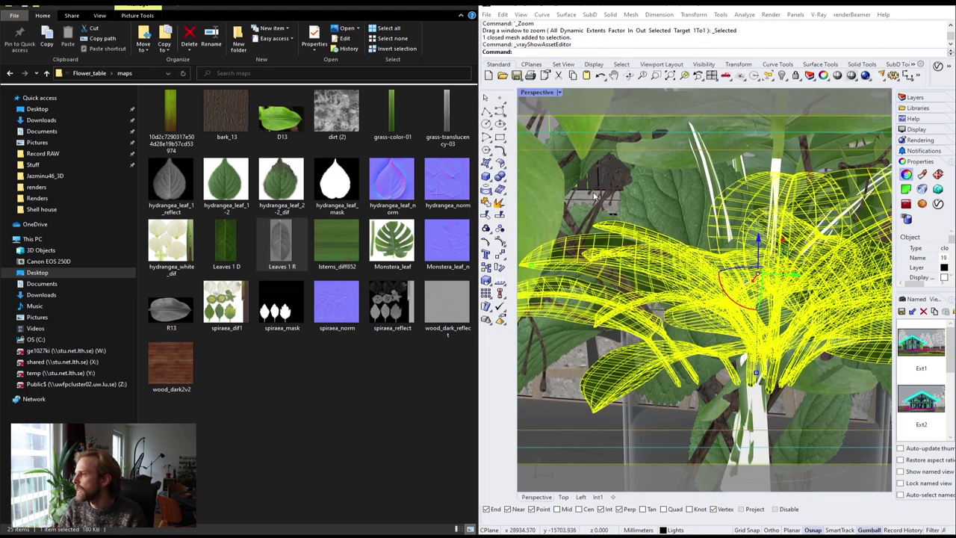
{"action": "left_click", "coordinate": [602, 195]}
{"action": "scroll", "coordinate": [638, 200], "scroll_direction": "up", "scroll_amount": 3}
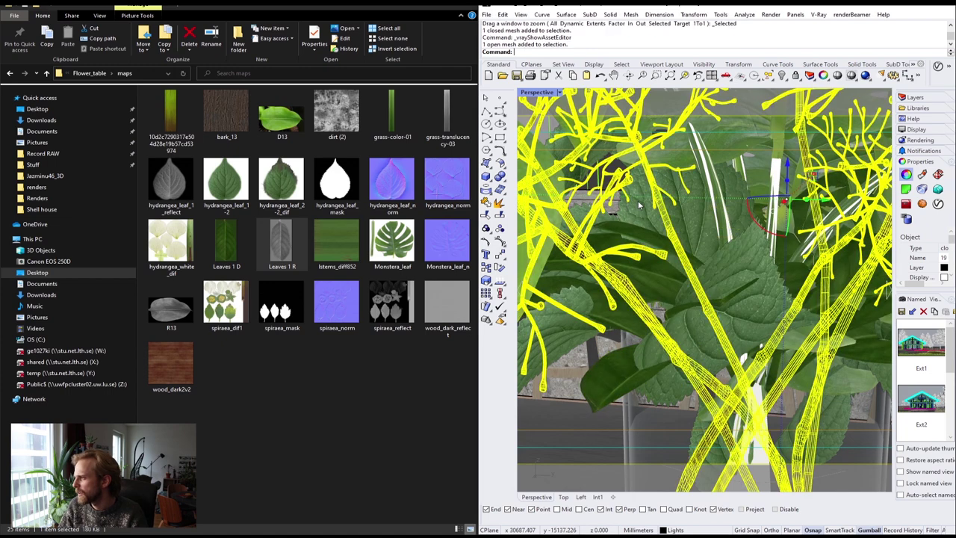
{"action": "key", "text": "Escape"}
Select the monstera mesh with the white stems in the bouquet and isolate it.
{"action": "scroll", "coordinate": [638, 201], "scroll_direction": "down", "scroll_amount": 8}
{"action": "scroll", "coordinate": [650, 315], "scroll_direction": "up", "scroll_amount": 5}
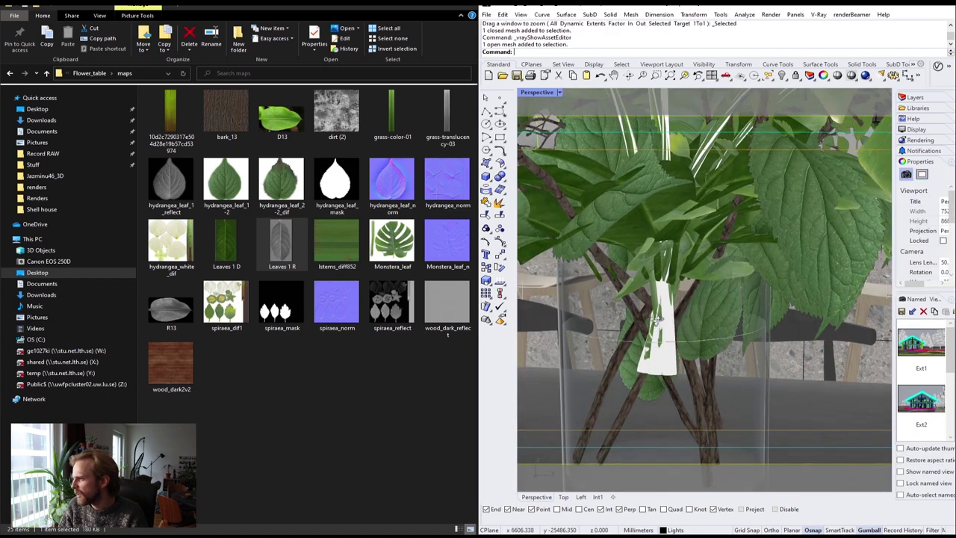
{"action": "scroll", "coordinate": [651, 313], "scroll_direction": "up", "scroll_amount": 4}
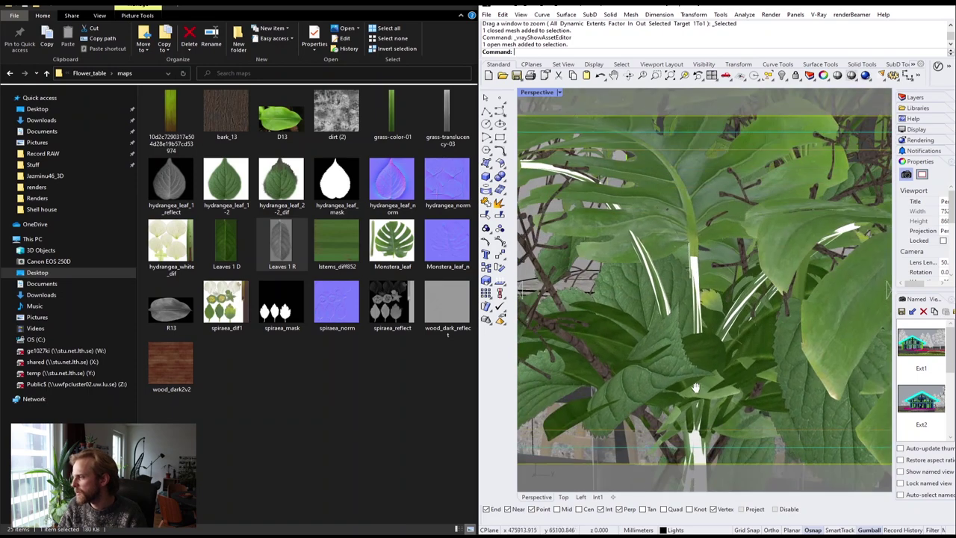
{"action": "left_click", "coordinate": [649, 308]}
{"action": "scroll", "coordinate": [650, 309], "scroll_direction": "down", "scroll_amount": 3}
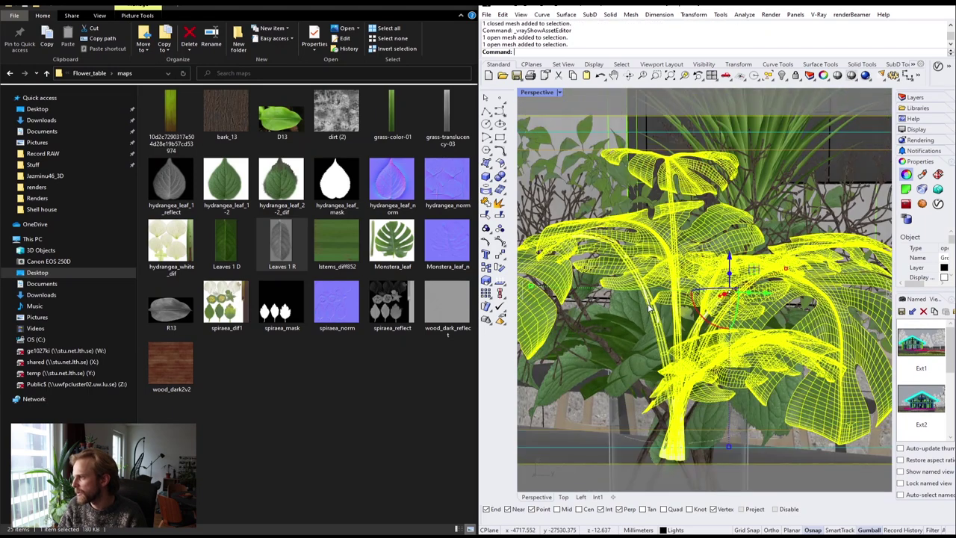
{"action": "type", "text": "los"}
{"action": "key", "text": "Return"}
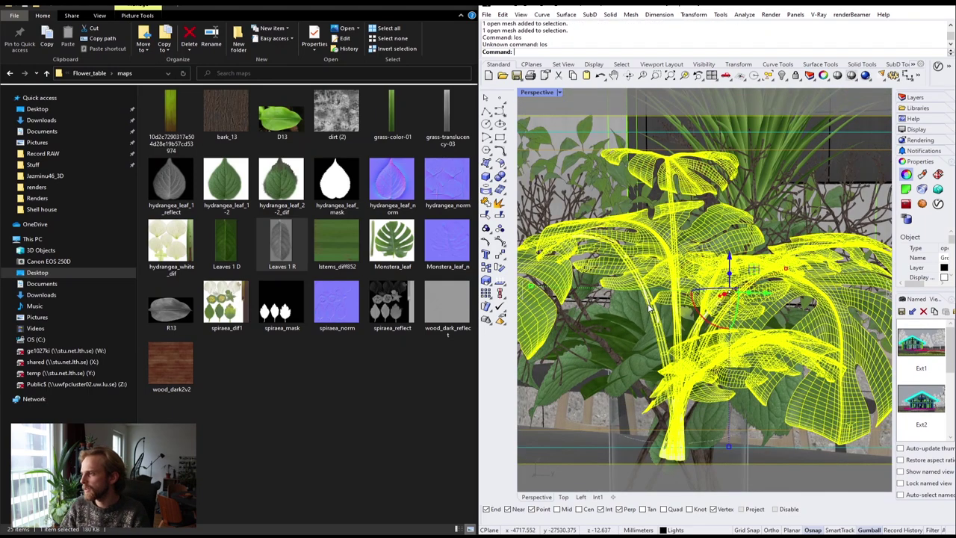
{"action": "key", "text": "Return"}
{"action": "key", "text": "Escape"}
Split the isolated monstera mesh into its separate pieces with SplitDisjointMesh.
{"action": "right_click_drag", "start_coordinate": [649, 308], "coordinate": [714, 328]}
{"action": "left_click", "coordinate": [714, 328]}
{"action": "type", "text": "Split"}
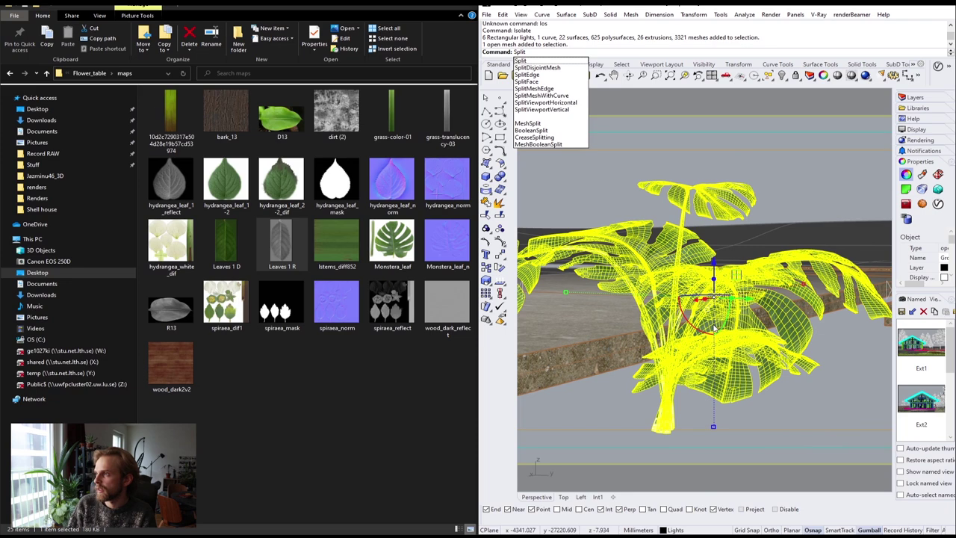
{"action": "key", "text": "Return"}
{"action": "right_click_drag", "start_coordinate": [713, 327], "coordinate": [769, 314]}
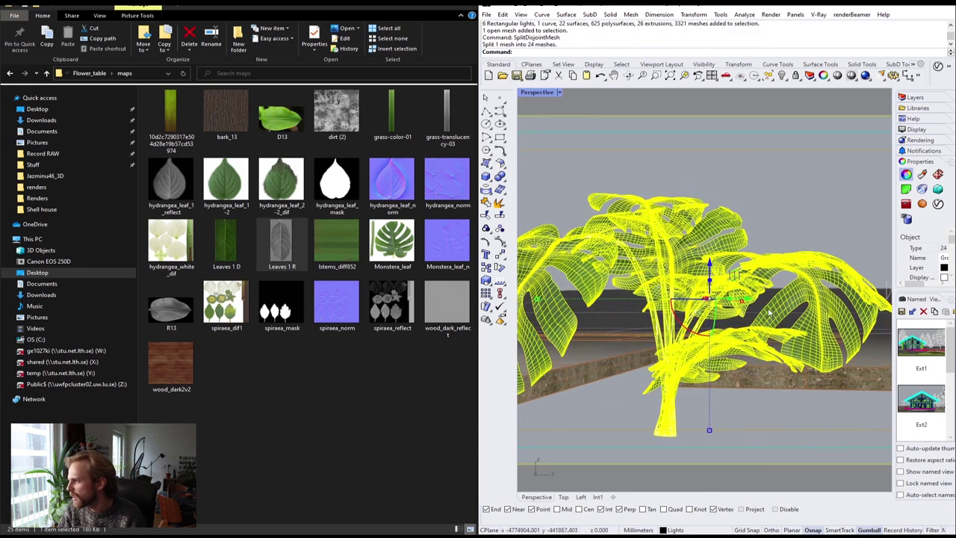
Select the monstera's stem meshes and apply the Flowers_stems material to them.
{"action": "scroll", "coordinate": [690, 416], "scroll_direction": "up", "scroll_amount": 4}
{"action": "left_click", "coordinate": [701, 429]}
{"action": "left_click_drag", "start_coordinate": [701, 430], "coordinate": [631, 411]}
{"action": "scroll", "coordinate": [602, 405], "scroll_direction": "down", "scroll_amount": 4}
{"action": "scroll", "coordinate": [638, 366], "scroll_direction": "up", "scroll_amount": 2}
{"action": "right_click_drag", "start_coordinate": [638, 367], "coordinate": [602, 320]}
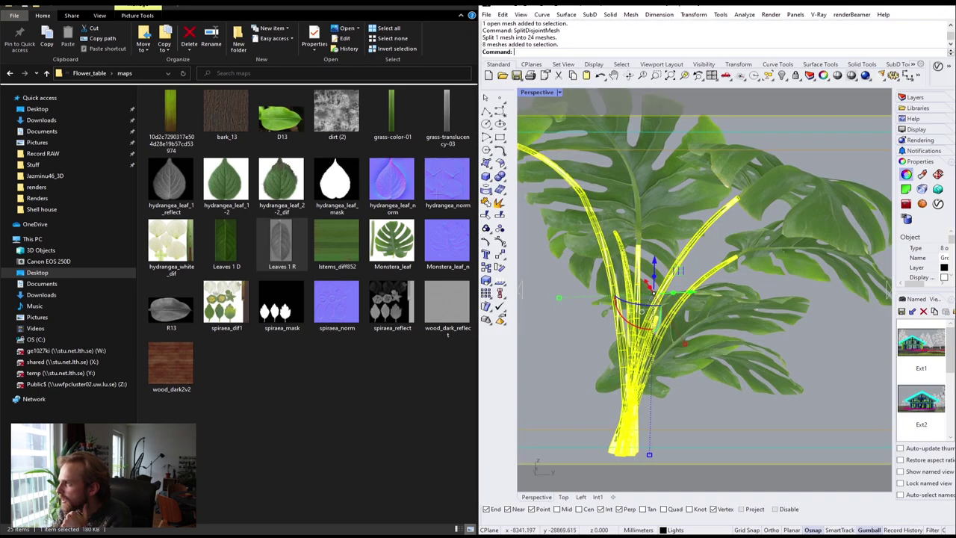
{"action": "left_click", "coordinate": [938, 66]}
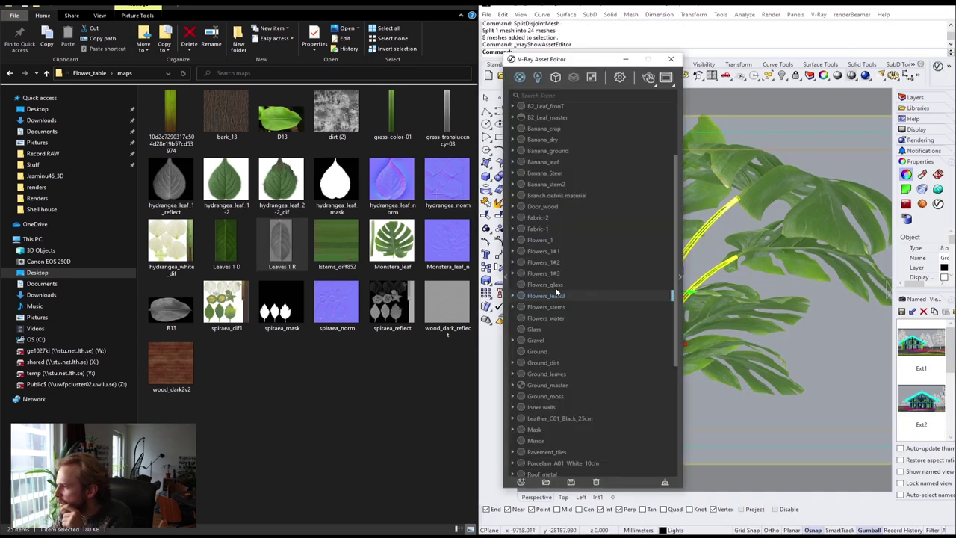
{"action": "left_click", "coordinate": [548, 307]}
{"action": "right_click", "coordinate": [548, 307]}
{"action": "left_click", "coordinate": [568, 328]}
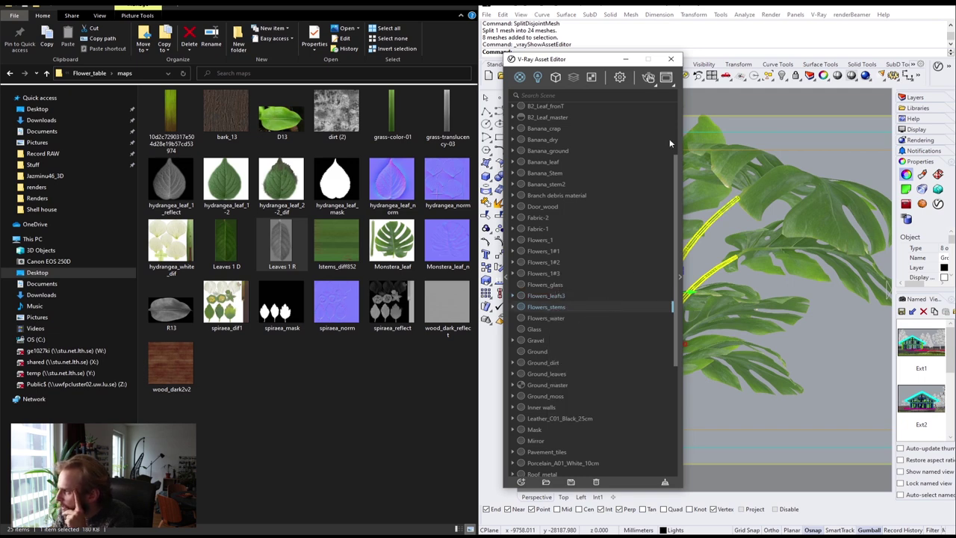
{"action": "left_click_drag", "start_coordinate": [602, 65], "coordinate": [349, 83]}
{"action": "left_click", "coordinate": [760, 424]}
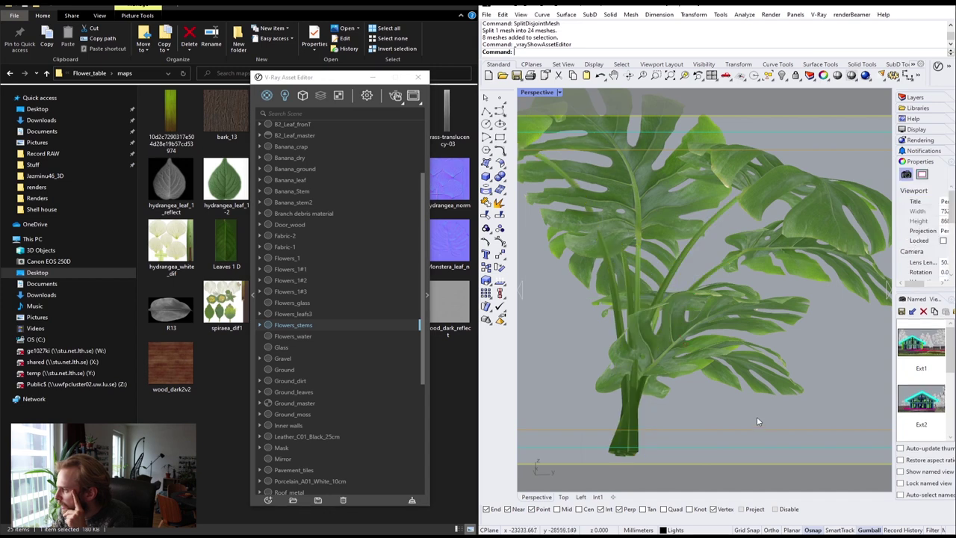
Select all the separated monstera leaf and stem meshes and group them.
{"action": "scroll", "coordinate": [754, 417], "scroll_direction": "down", "scroll_amount": 6}
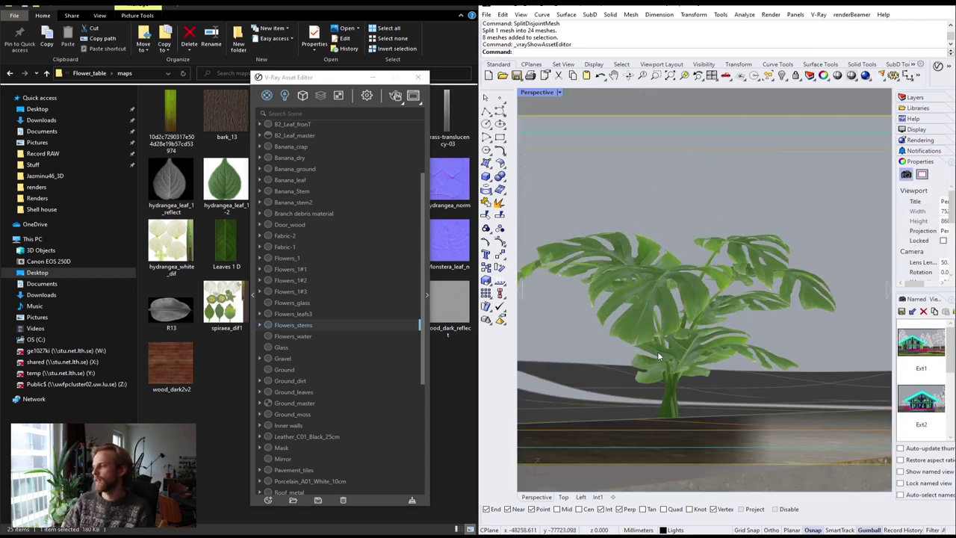
{"action": "right_click_drag", "start_coordinate": [714, 335], "coordinate": [764, 361]}
{"action": "left_click_drag", "start_coordinate": [787, 387], "coordinate": [543, 211]}
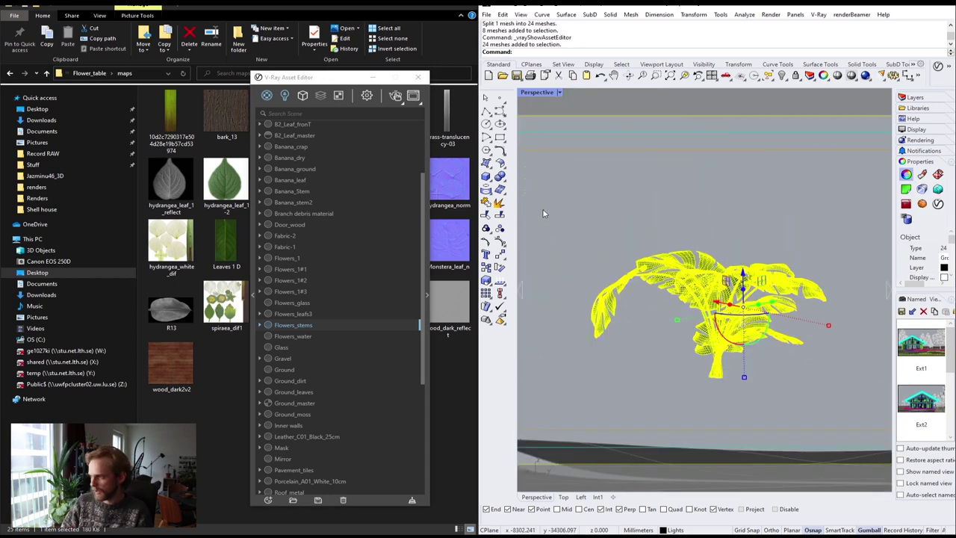
{"action": "key", "text": "Return"}
{"action": "key", "text": "Escape"}
Show all hidden objects again and close the V-Ray Asset Editor.
{"action": "type", "text": "S"}
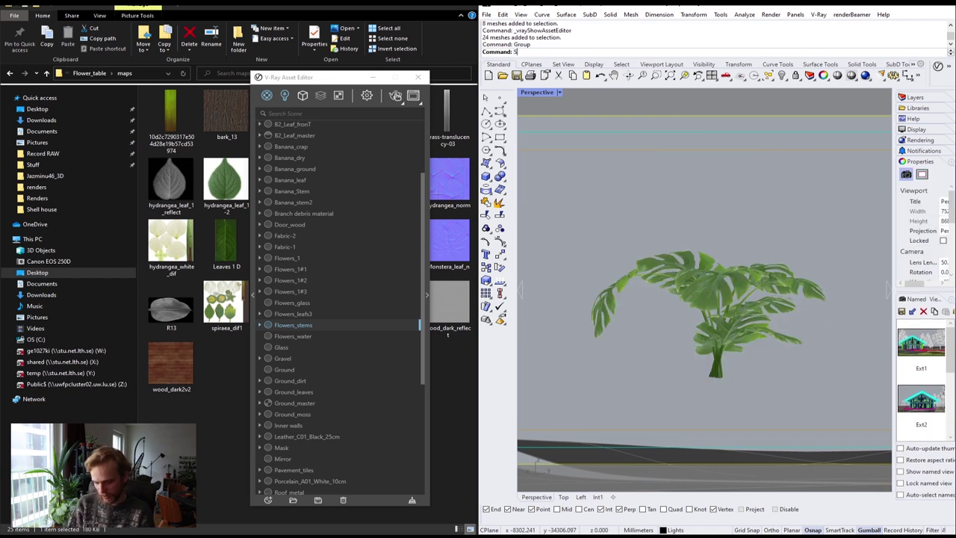
{"action": "type", "text": "ow"}
{"action": "key", "text": "Return"}
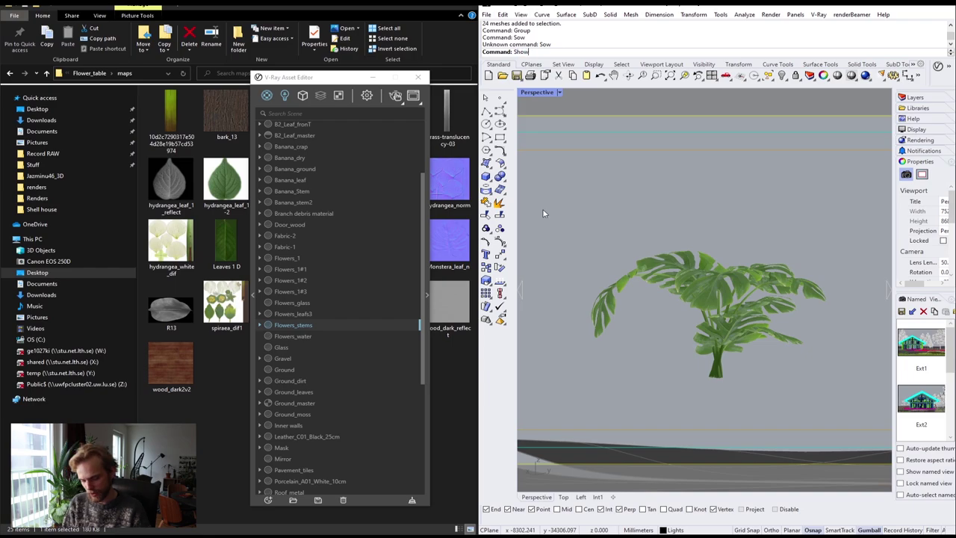
{"action": "type", "text": "Show"}
{"action": "key", "text": "Return"}
{"action": "right_click_drag", "start_coordinate": [536, 205], "coordinate": [659, 254]}
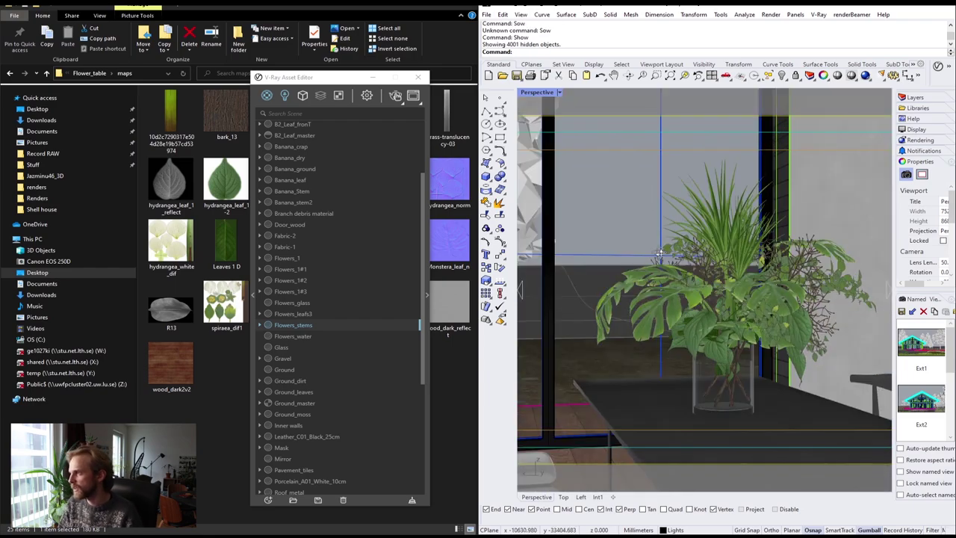
{"action": "right_click_drag", "start_coordinate": [725, 300], "coordinate": [855, 312]}
{"action": "left_click", "coordinate": [417, 77]}
{"action": "scroll", "coordinate": [683, 257], "scroll_direction": "down", "scroll_amount": 4}
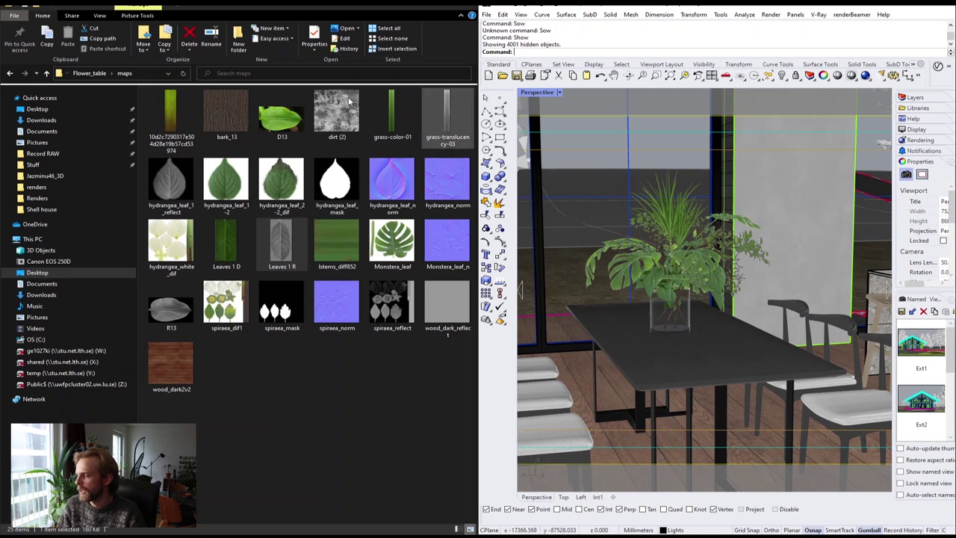
Import the Monstera Deliciosa Plant 3D model from the plant1 folder in Tree_imports into the Rhino scene.
{"action": "left_click", "coordinate": [172, 370]}
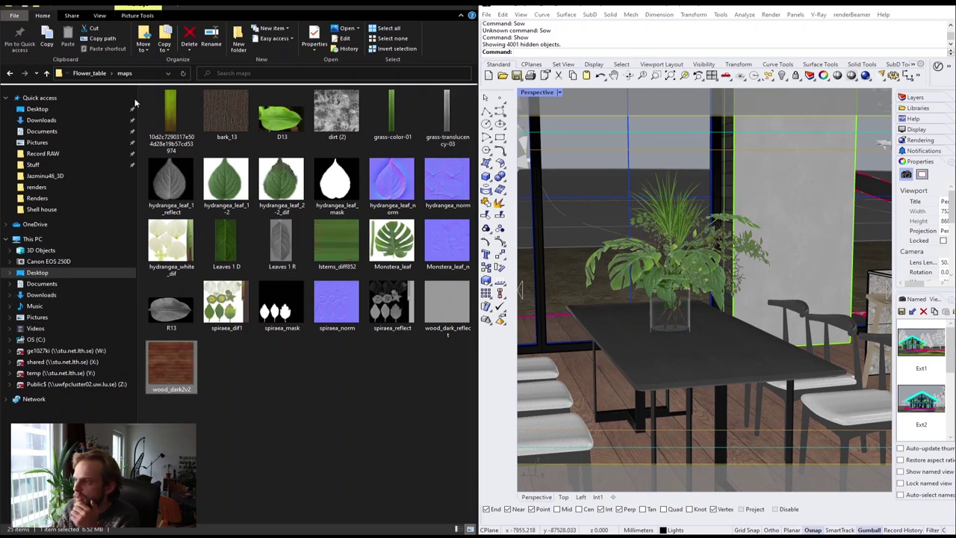
{"action": "left_click", "coordinate": [81, 72]}
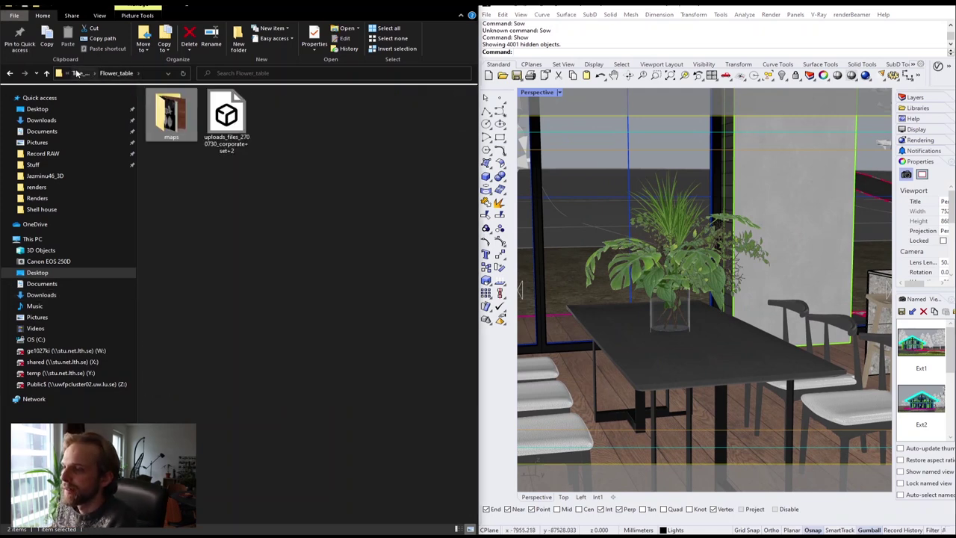
{"action": "left_click", "coordinate": [78, 72]}
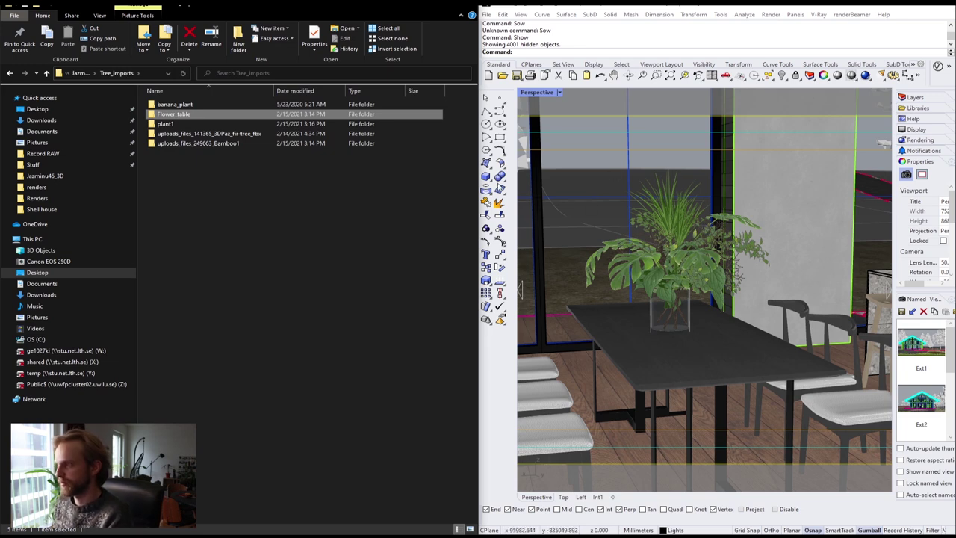
{"action": "double_click", "coordinate": [166, 124]}
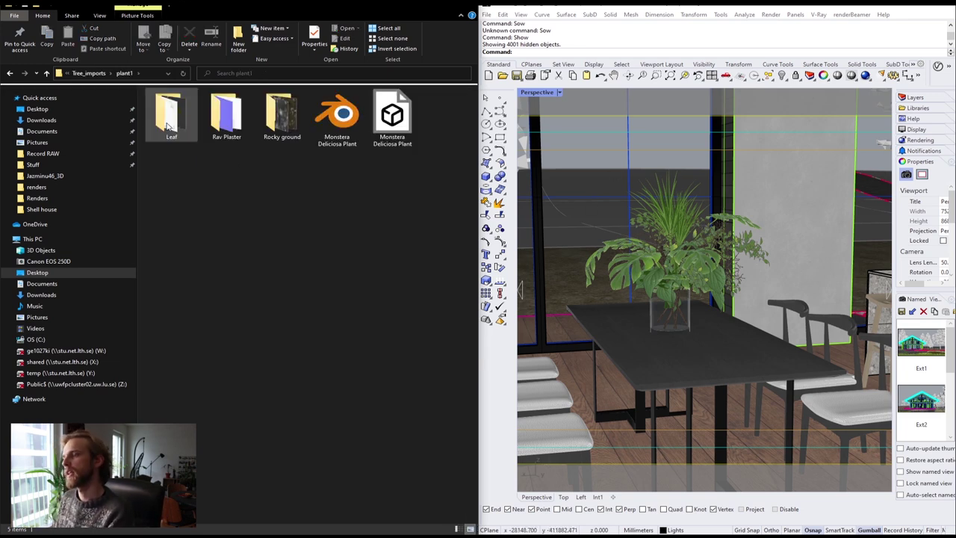
{"action": "left_click", "coordinate": [401, 121]}
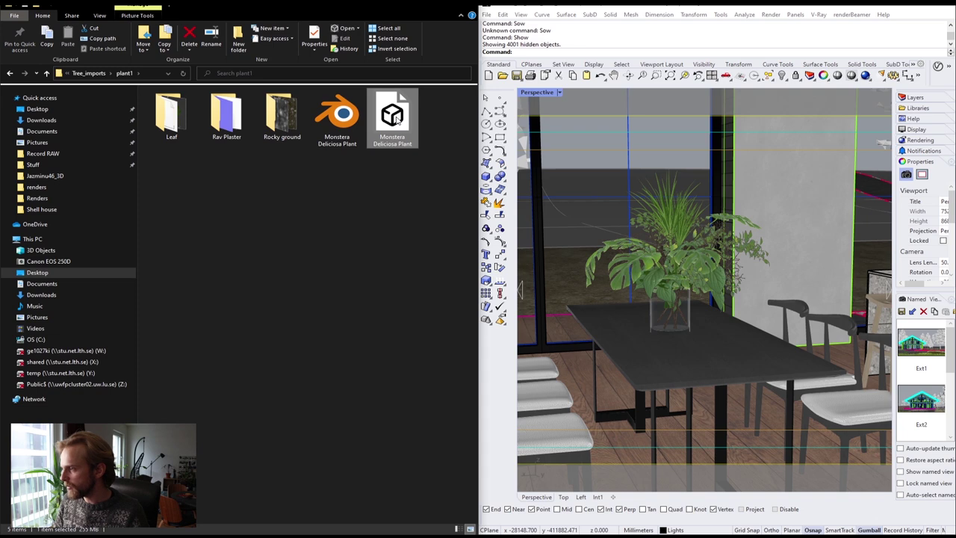
{"action": "left_click_drag", "start_coordinate": [675, 406], "coordinate": [684, 409]}
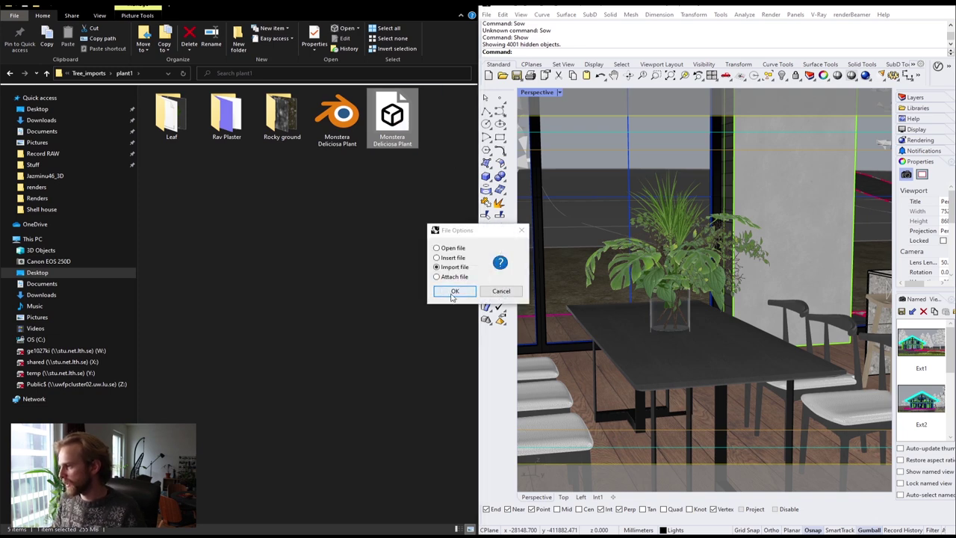
{"action": "left_click", "coordinate": [452, 292]}
{"action": "key", "text": "Return"}
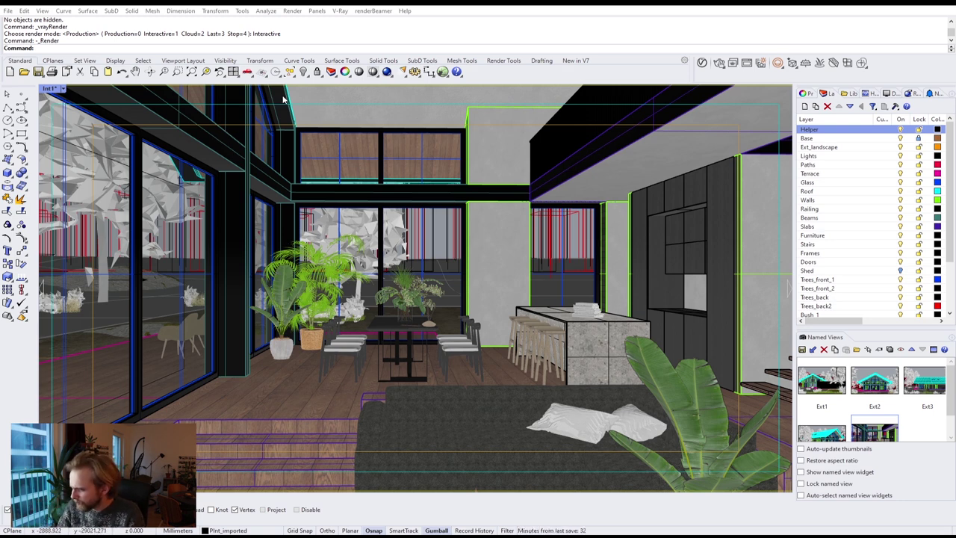
Run a V-Ray interactive render of the Int1 view, examine the sofa, kitchen and plants, and stop and close it.
{"action": "left_click", "coordinate": [721, 63]}
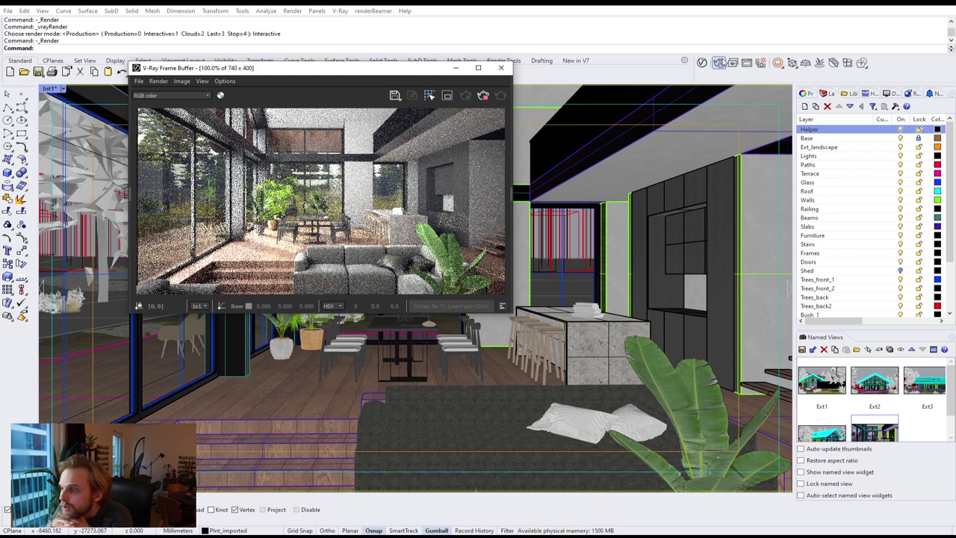
{"action": "left_click", "coordinate": [722, 63]}
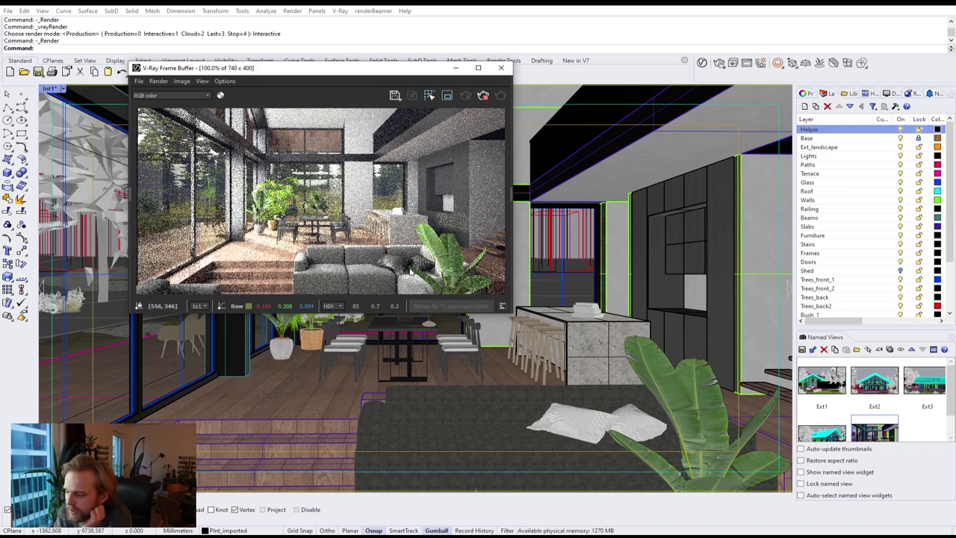
{"action": "scroll", "coordinate": [412, 273], "scroll_direction": "up", "scroll_amount": 2}
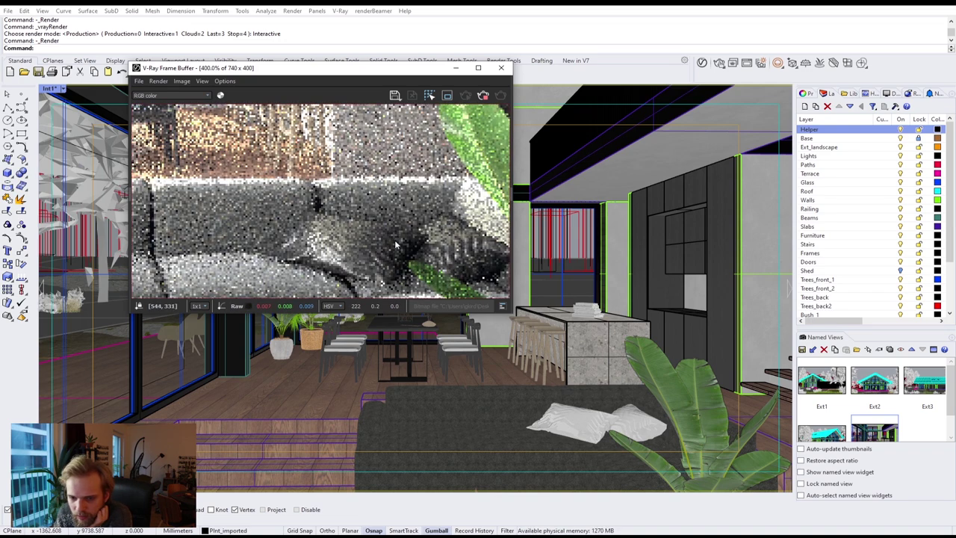
{"action": "scroll", "coordinate": [406, 251], "scroll_direction": "down", "scroll_amount": 1}
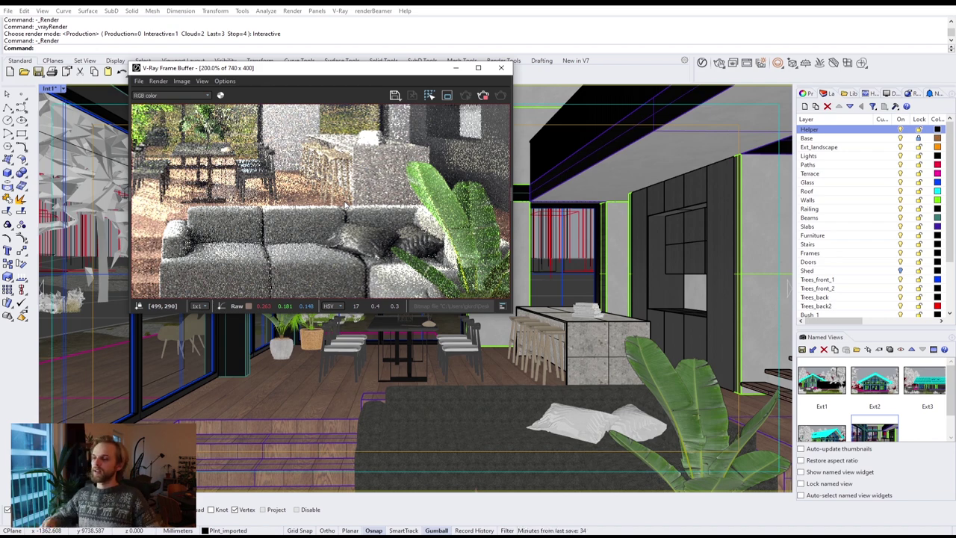
{"action": "scroll", "coordinate": [345, 224], "scroll_direction": "down", "scroll_amount": 1}
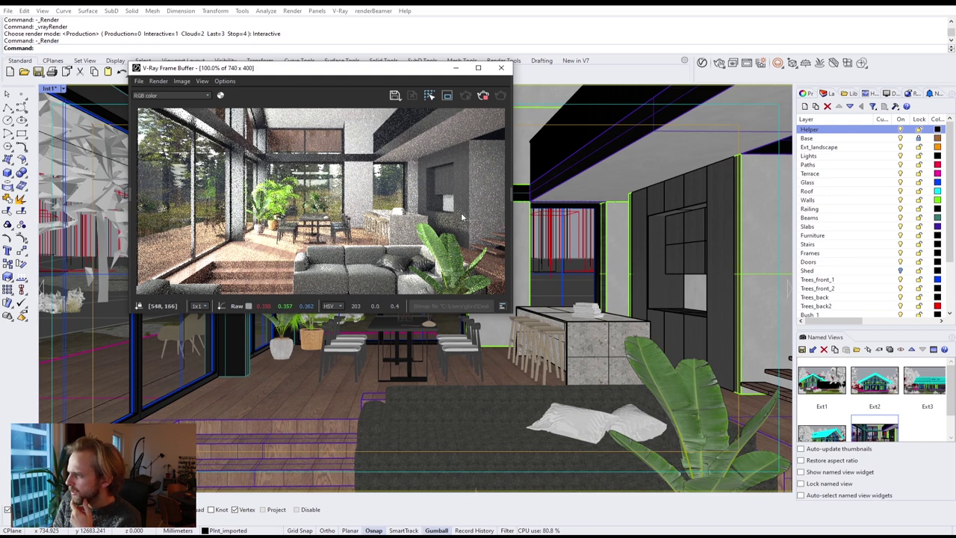
{"action": "scroll", "coordinate": [464, 189], "scroll_direction": "up", "scroll_amount": 1}
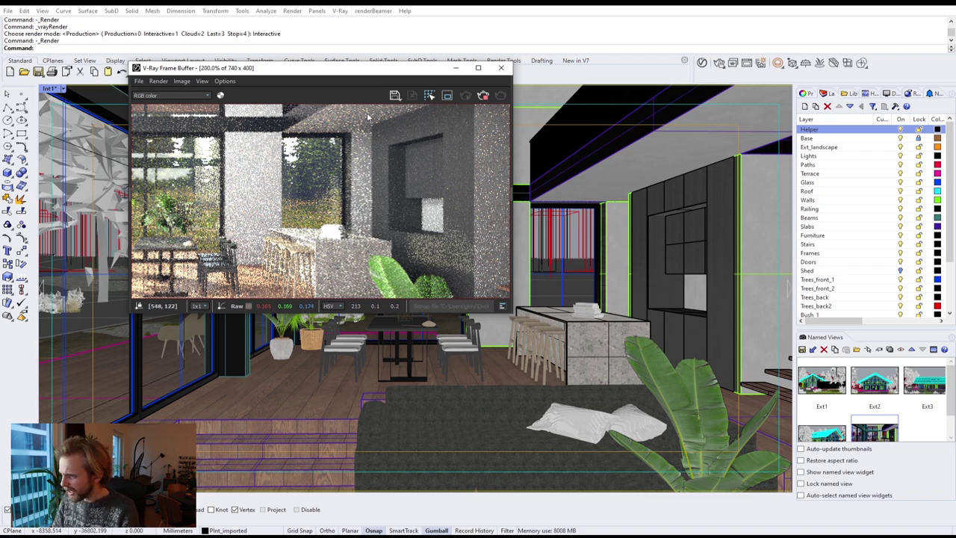
{"action": "scroll", "coordinate": [227, 179], "scroll_direction": "down", "scroll_amount": 1}
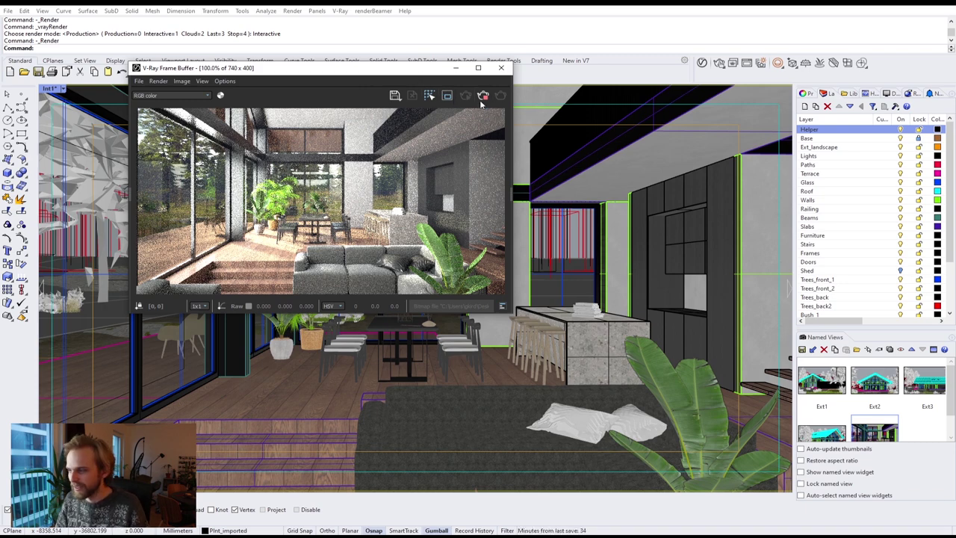
{"action": "scroll", "coordinate": [416, 196], "scroll_direction": "up", "scroll_amount": 1}
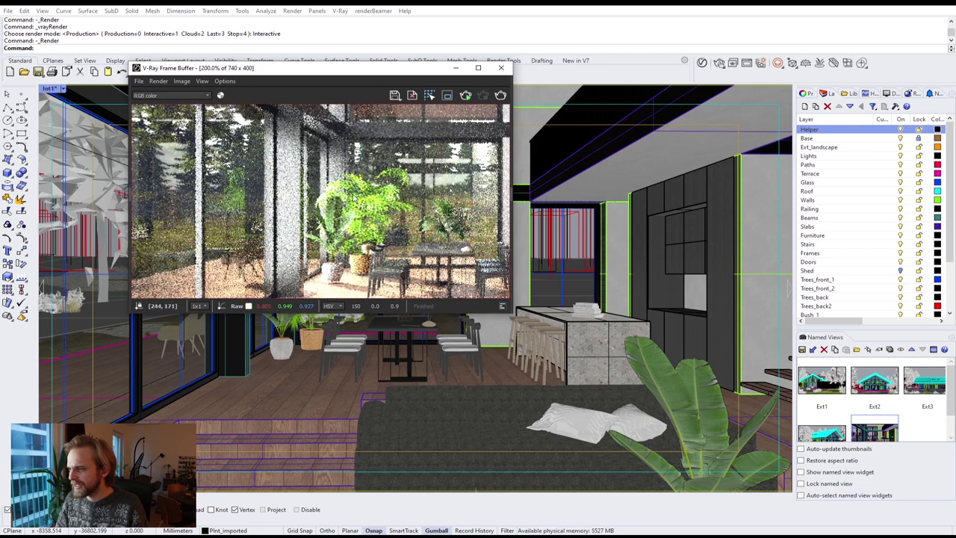
{"action": "left_click", "coordinate": [500, 67]}
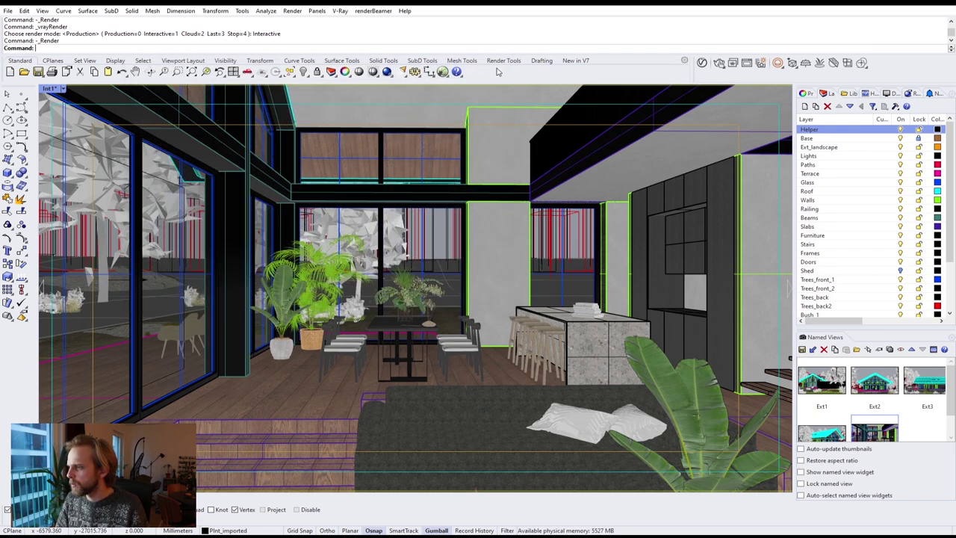
Wrap the diffuse color map of the p3#4 leaf material in a Color Correction.
{"action": "left_click", "coordinate": [336, 273]}
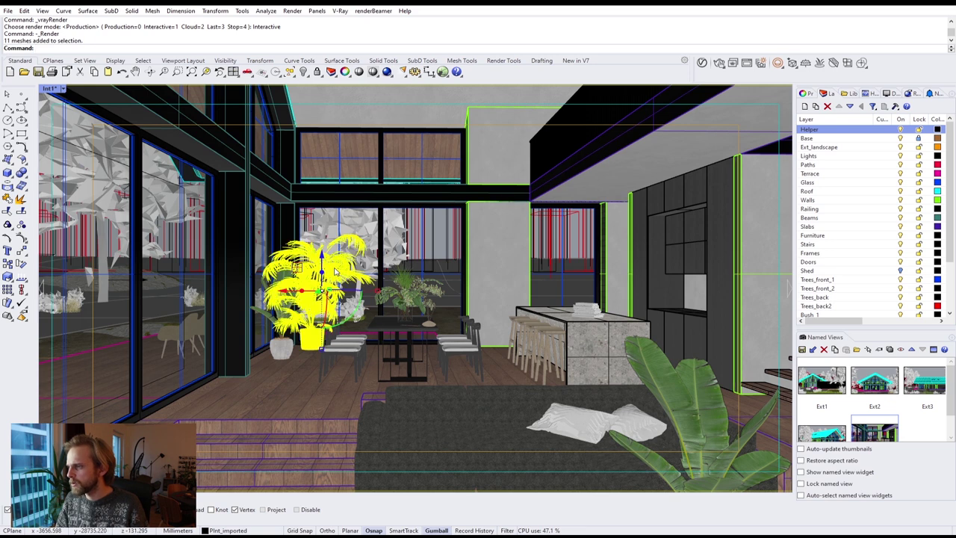
{"action": "key", "text": "Escape"}
{"action": "left_click", "coordinate": [702, 63]}
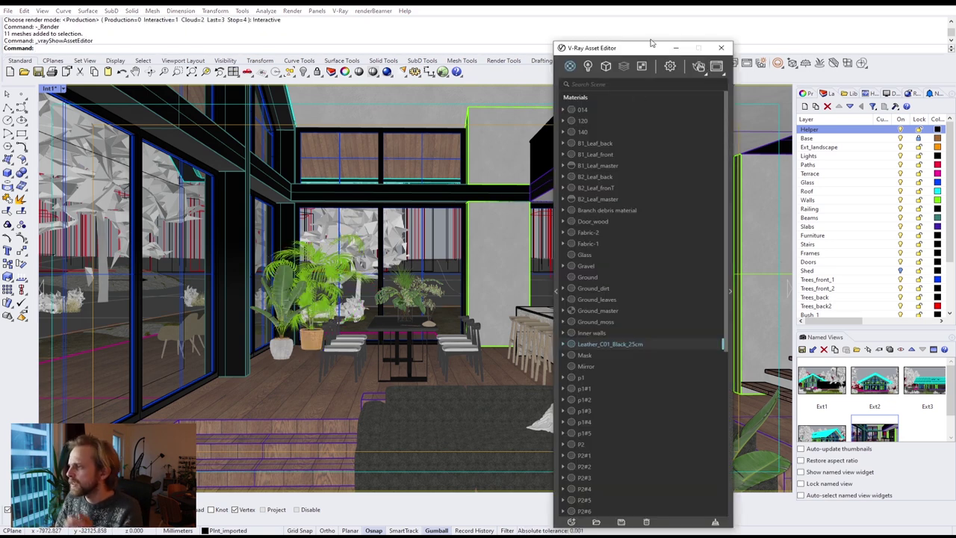
{"action": "left_click_drag", "start_coordinate": [610, 47], "coordinate": [483, 2]}
{"action": "scroll", "coordinate": [483, 311], "scroll_direction": "down", "scroll_amount": 8}
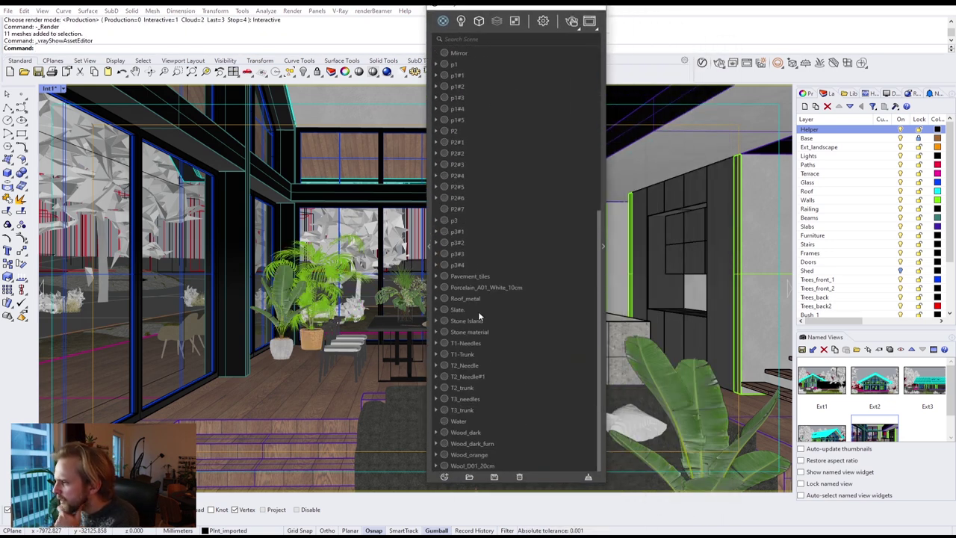
{"action": "left_click", "coordinate": [459, 264]}
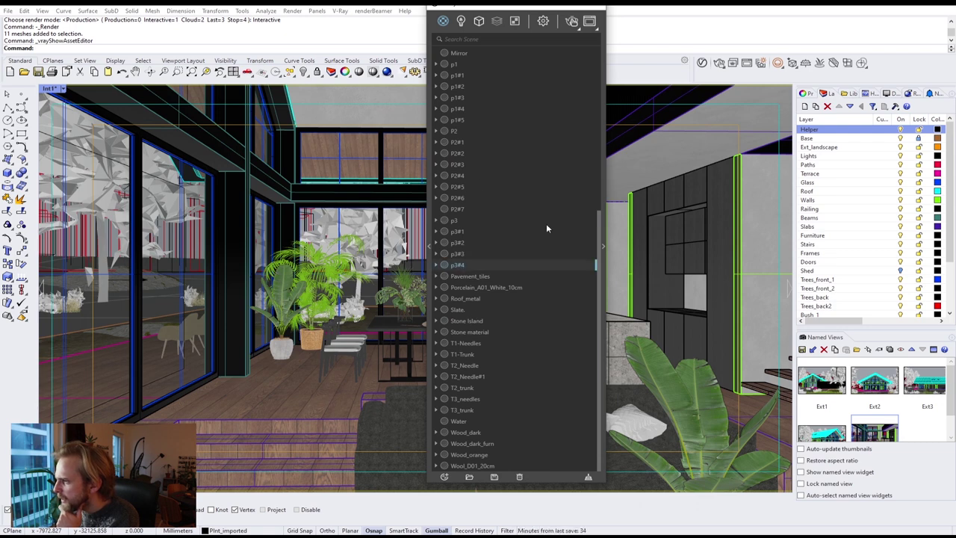
{"action": "left_click", "coordinate": [603, 246]}
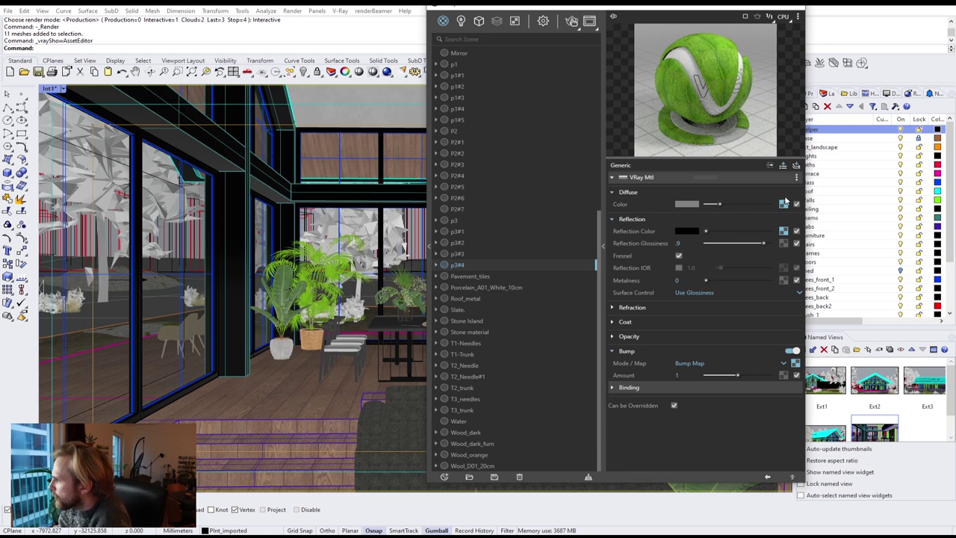
{"action": "right_click", "coordinate": [789, 204]}
{"action": "mouse_move", "coordinate": [758, 256]}
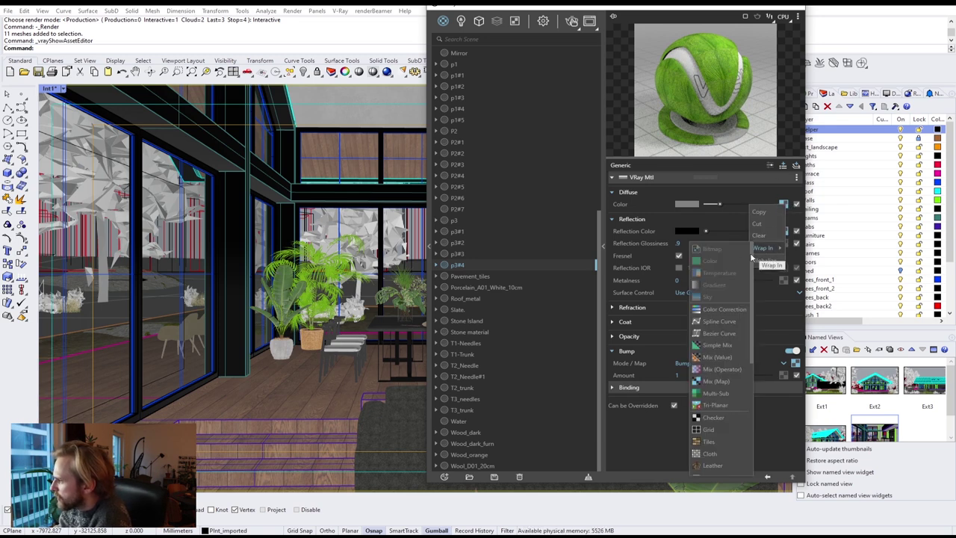
{"action": "left_click", "coordinate": [719, 309]}
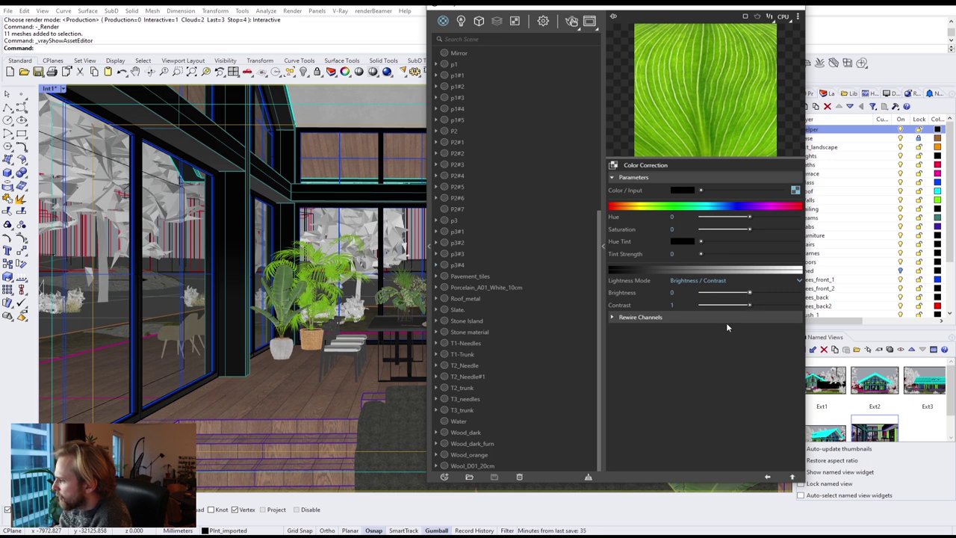
Set the color correction's hue to -1.5, brightness to -0.151 and contrast to 0.859, and close the V-Ray Asset Editor.
{"action": "left_click_drag", "start_coordinate": [750, 296], "coordinate": [745, 296]}
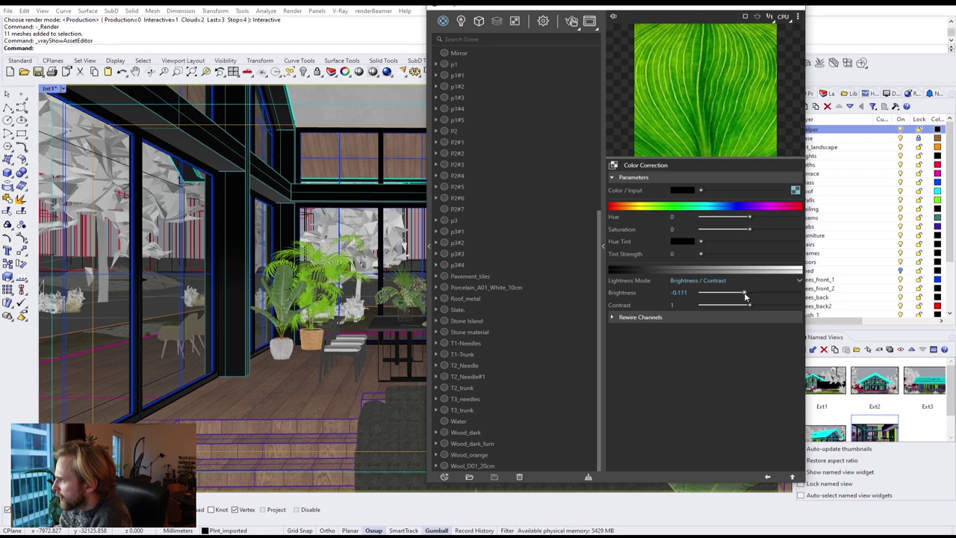
{"action": "left_click", "coordinate": [750, 218]}
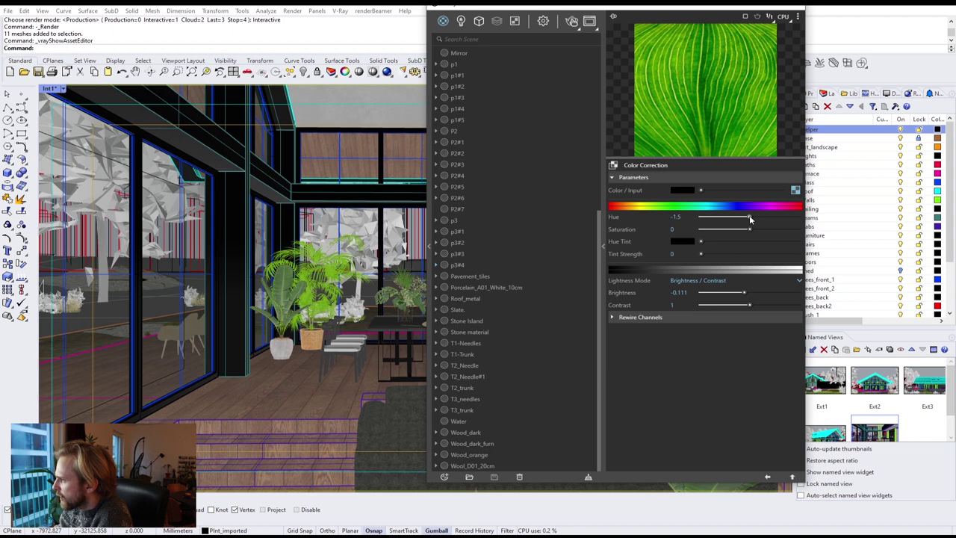
{"action": "left_click_drag", "start_coordinate": [751, 306], "coordinate": [741, 306]}
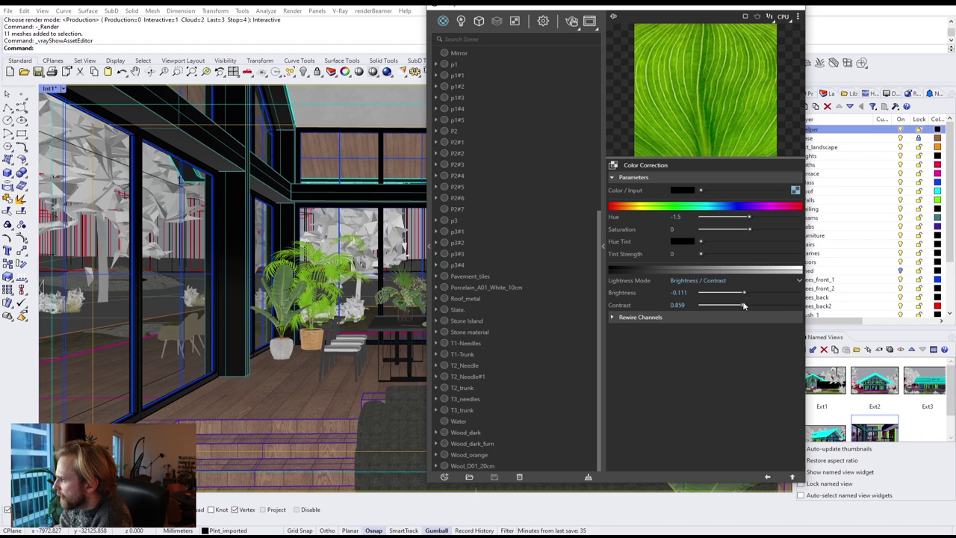
{"action": "left_click_drag", "start_coordinate": [744, 292], "coordinate": [742, 295]}
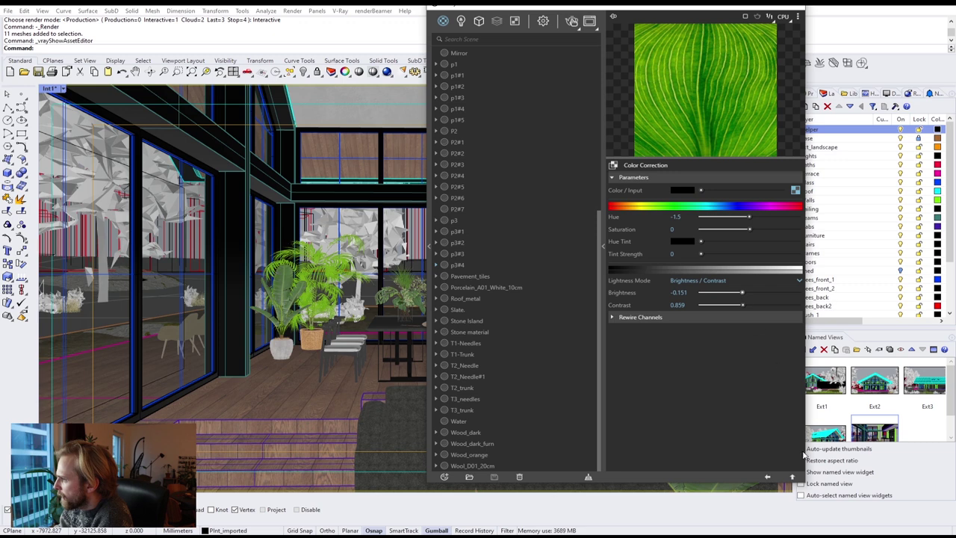
{"action": "left_click", "coordinate": [794, 477]}
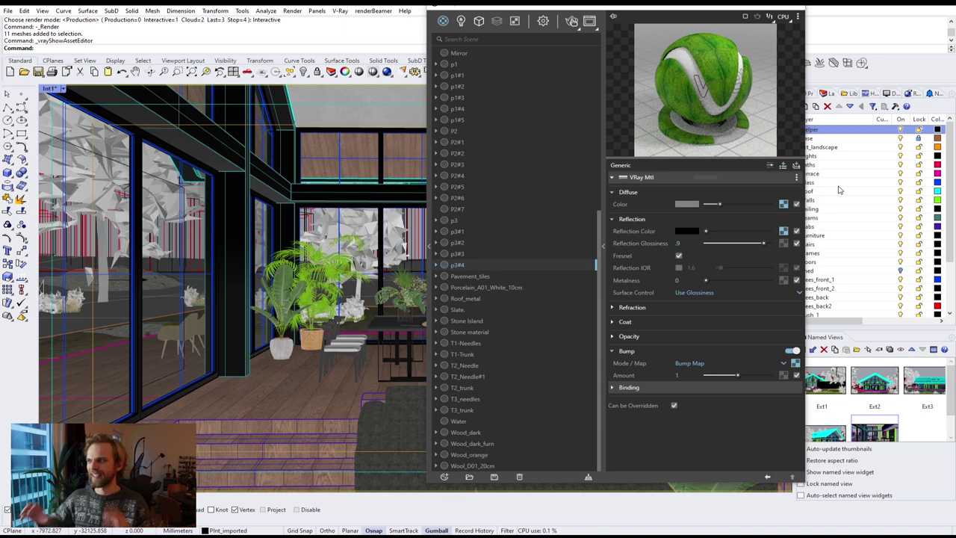
{"action": "left_click", "coordinate": [604, 266]}
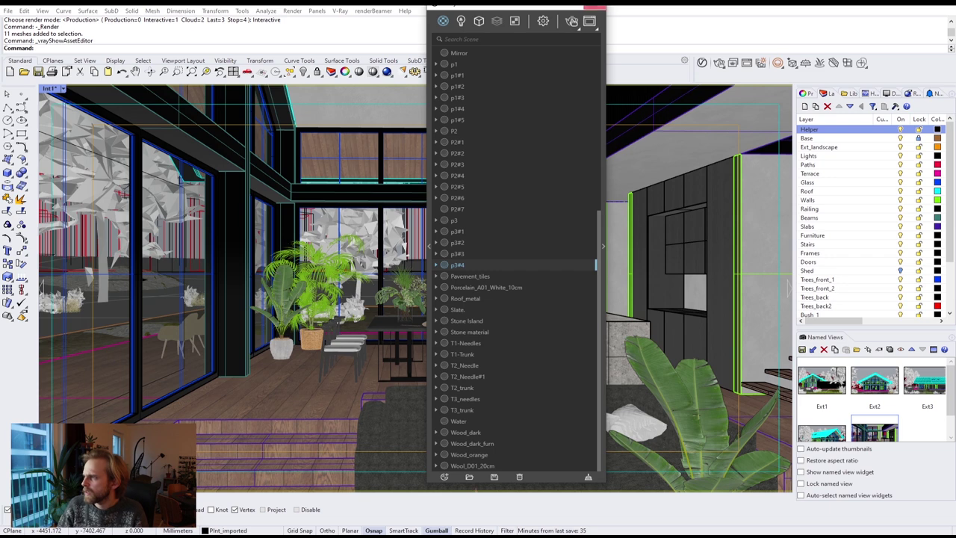
{"action": "left_click", "coordinate": [595, 6]}
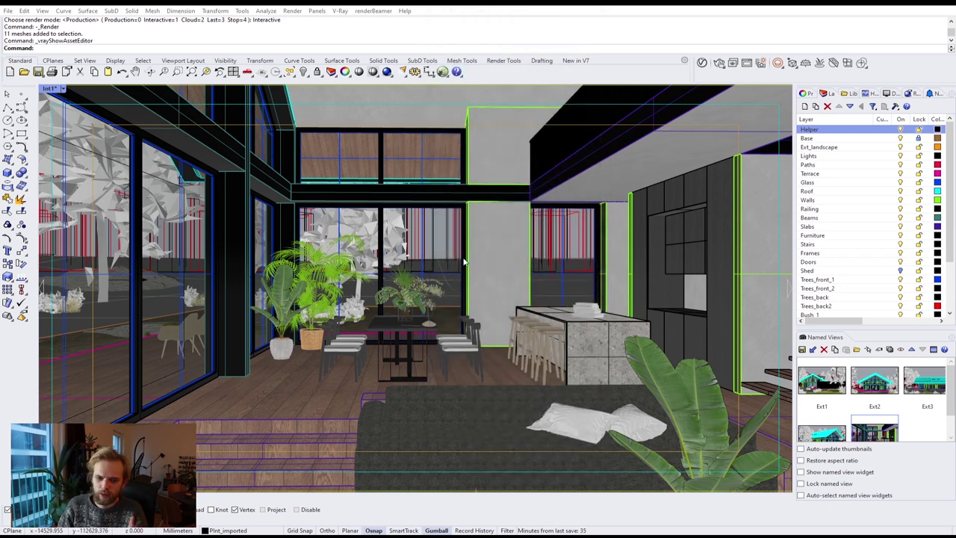
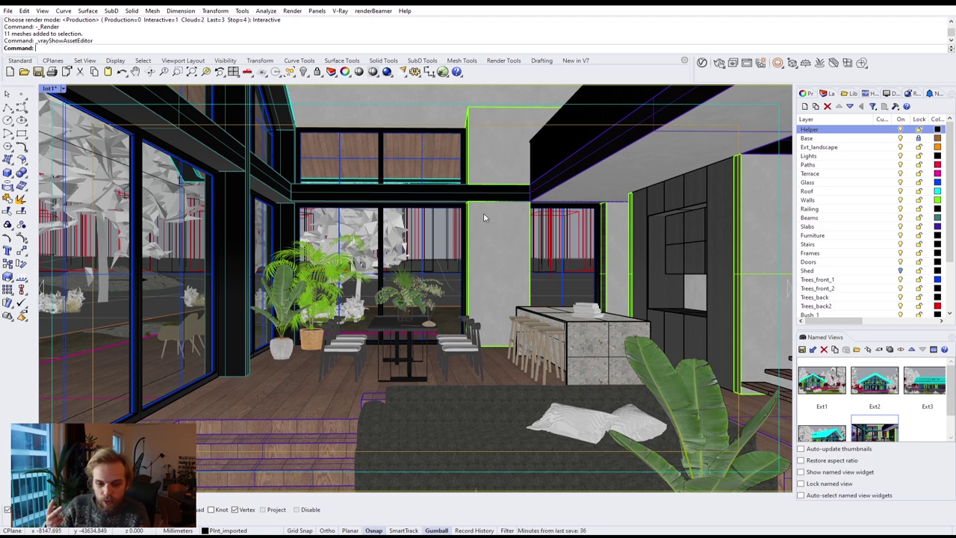
Reframe the interior viewport to look straight out through the tall glazed gable facade, with the sofa and kitchen island at its lower edge.
{"action": "right_click_drag", "start_coordinate": [516, 200], "coordinate": [401, 284]}
{"action": "scroll", "coordinate": [402, 284], "scroll_direction": "up", "scroll_amount": 5}
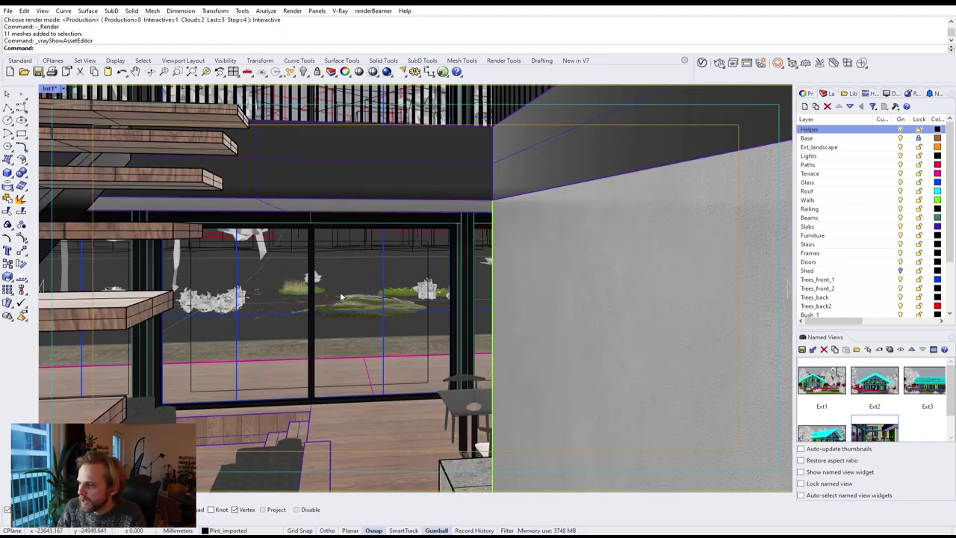
{"action": "scroll", "coordinate": [345, 275], "scroll_direction": "up", "scroll_amount": 5}
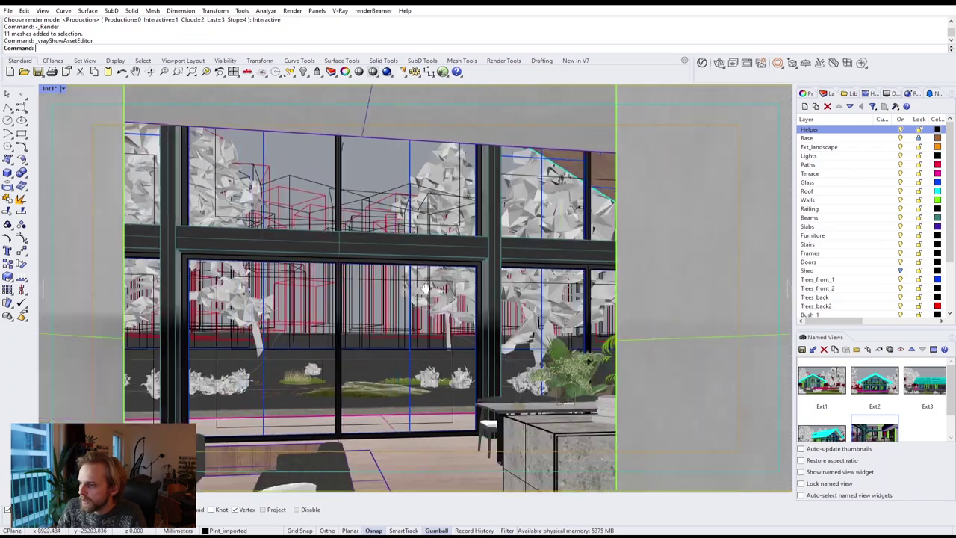
{"action": "scroll", "coordinate": [437, 310], "scroll_direction": "up", "scroll_amount": 5}
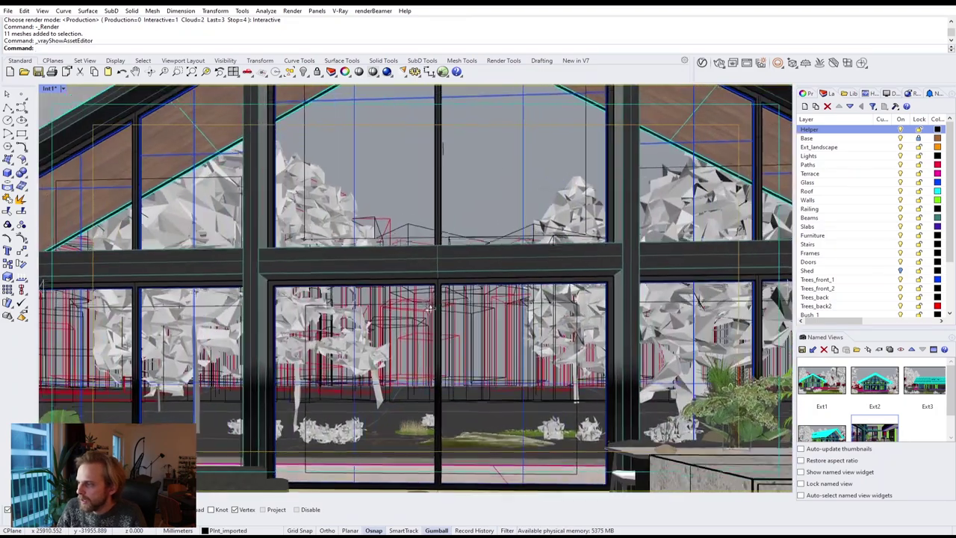
{"action": "scroll", "coordinate": [448, 297], "scroll_direction": "up", "scroll_amount": 3}
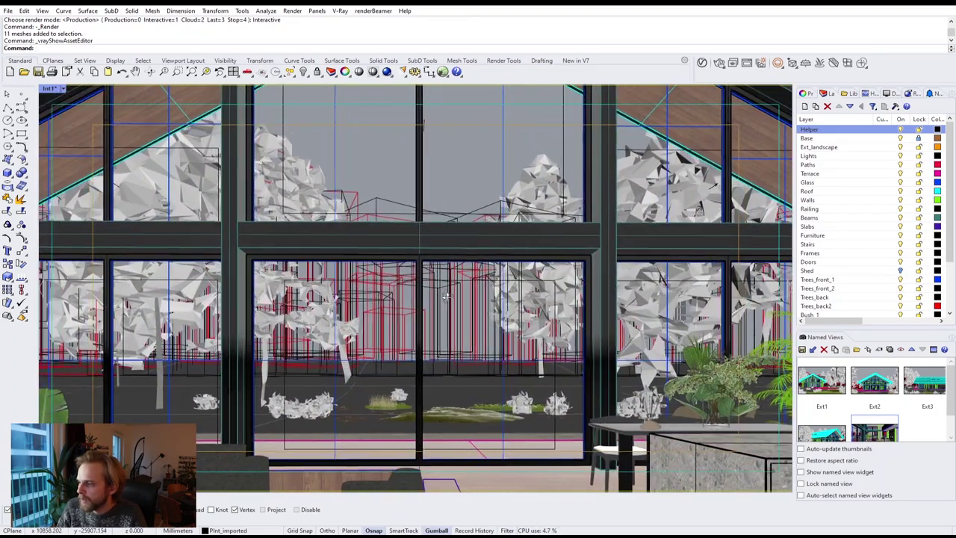
{"action": "scroll", "coordinate": [449, 290], "scroll_direction": "up", "scroll_amount": 3}
{"action": "right_click_drag", "start_coordinate": [441, 287], "coordinate": [439, 287], "text": "shift"}
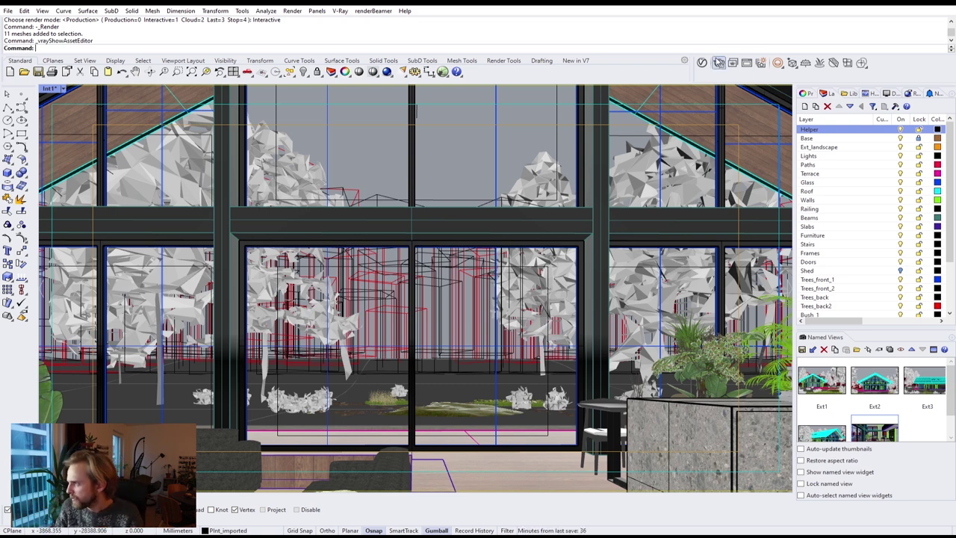
Set the V-Ray render output aspect ratio to 4:5 - Portrait and move the Asset Editor clear of the framed view.
{"action": "left_click", "coordinate": [703, 64]}
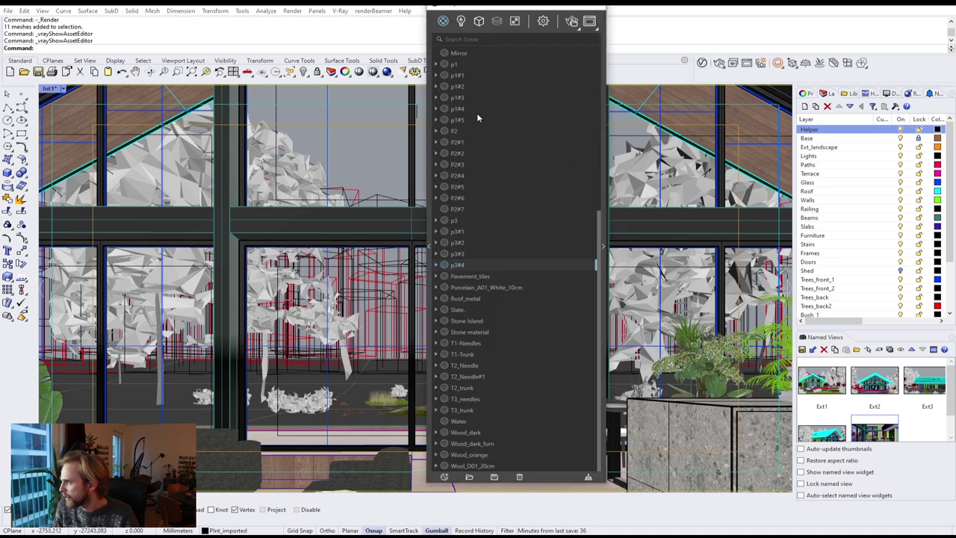
{"action": "left_click", "coordinate": [543, 21]}
{"action": "left_click", "coordinate": [474, 135]}
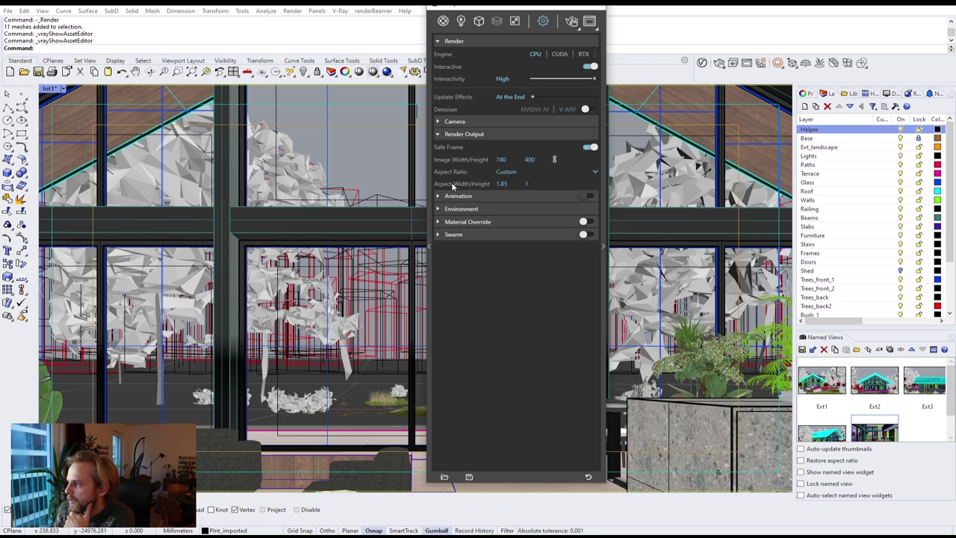
{"action": "left_click", "coordinate": [525, 172]}
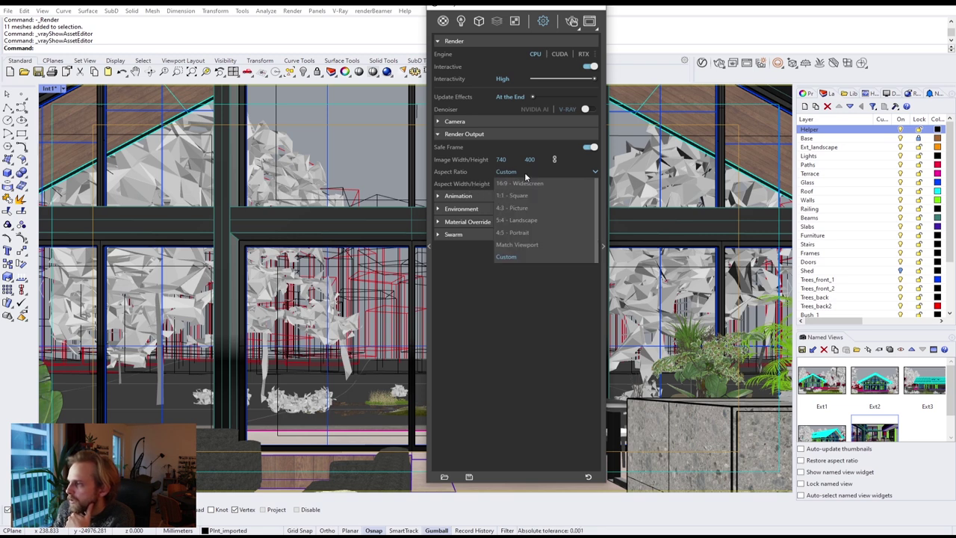
{"action": "left_click", "coordinate": [516, 233]}
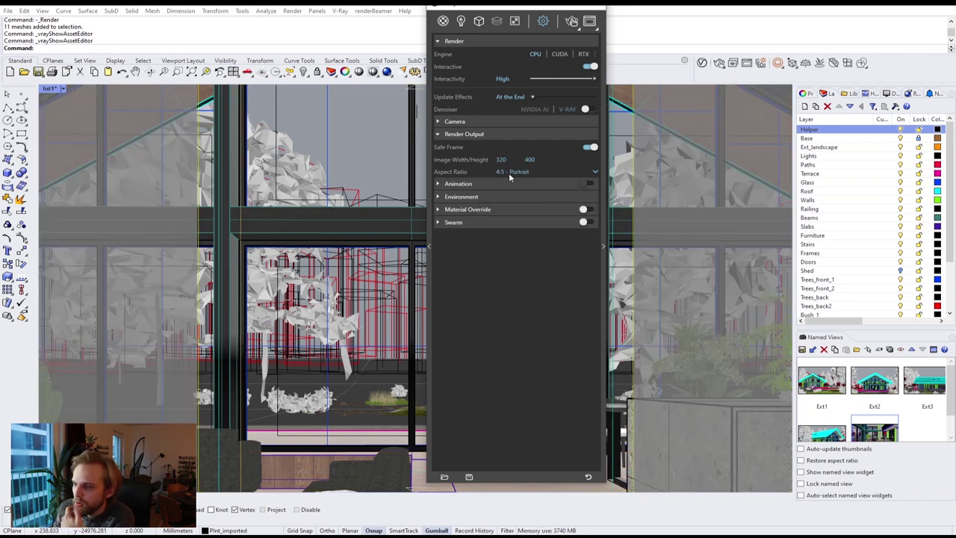
{"action": "left_click_drag", "start_coordinate": [505, 9], "coordinate": [748, 28]}
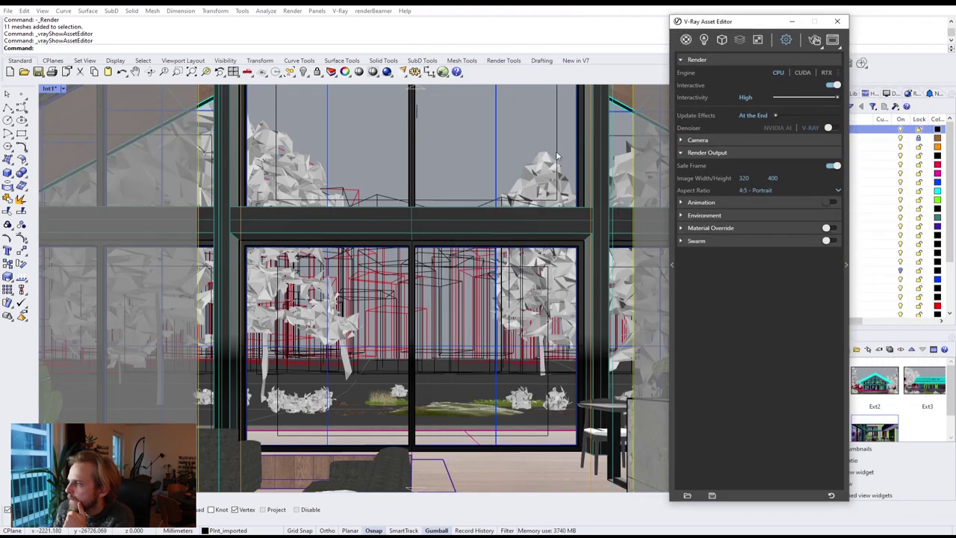
{"action": "left_click", "coordinate": [764, 191]}
{"action": "left_click", "coordinate": [763, 187]}
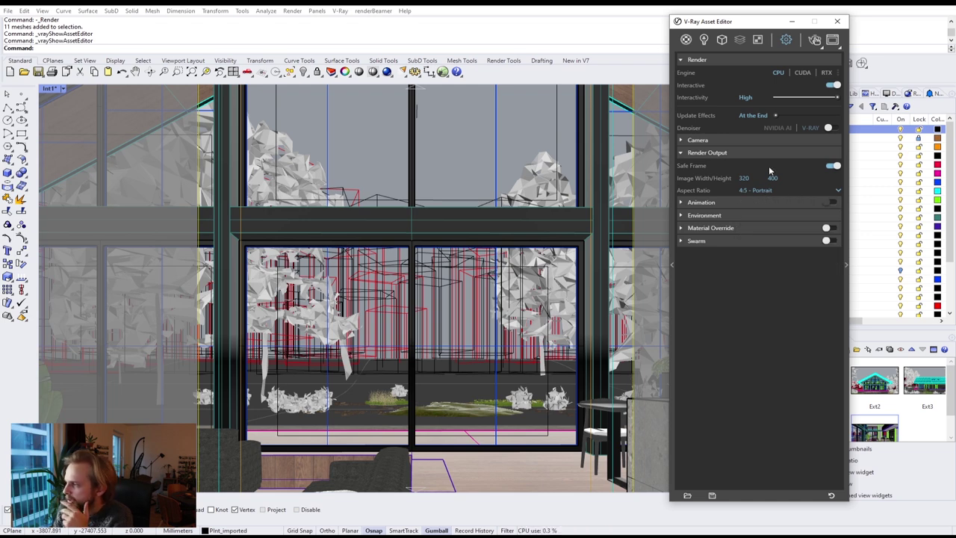
Start an interactive render of the portrait view and resize and reposition the V-Ray Frame Buffer beside the Asset Editor.
{"action": "left_click", "coordinate": [815, 40]}
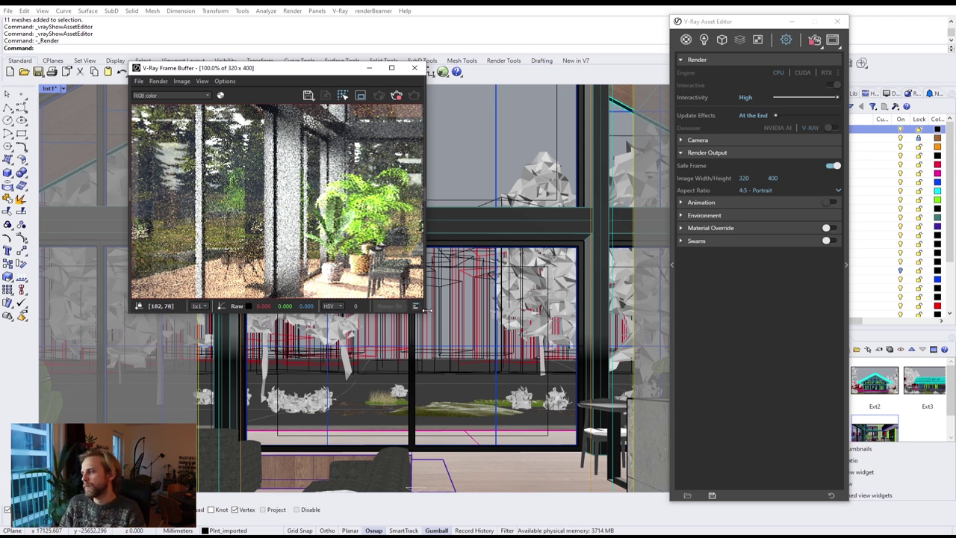
{"action": "left_click_drag", "start_coordinate": [427, 314], "coordinate": [576, 449]}
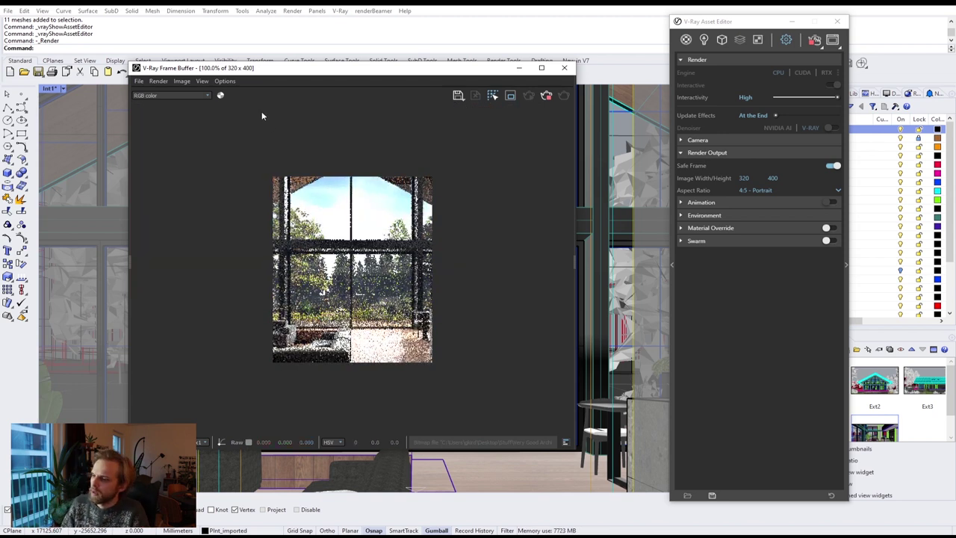
{"action": "left_click_drag", "start_coordinate": [387, 68], "coordinate": [415, 19]}
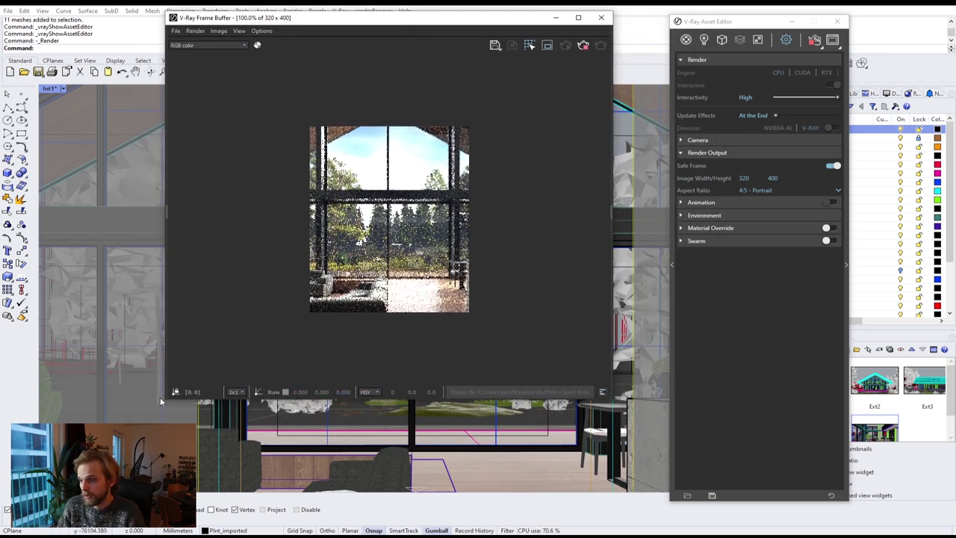
{"action": "left_click_drag", "start_coordinate": [166, 398], "coordinate": [317, 289]}
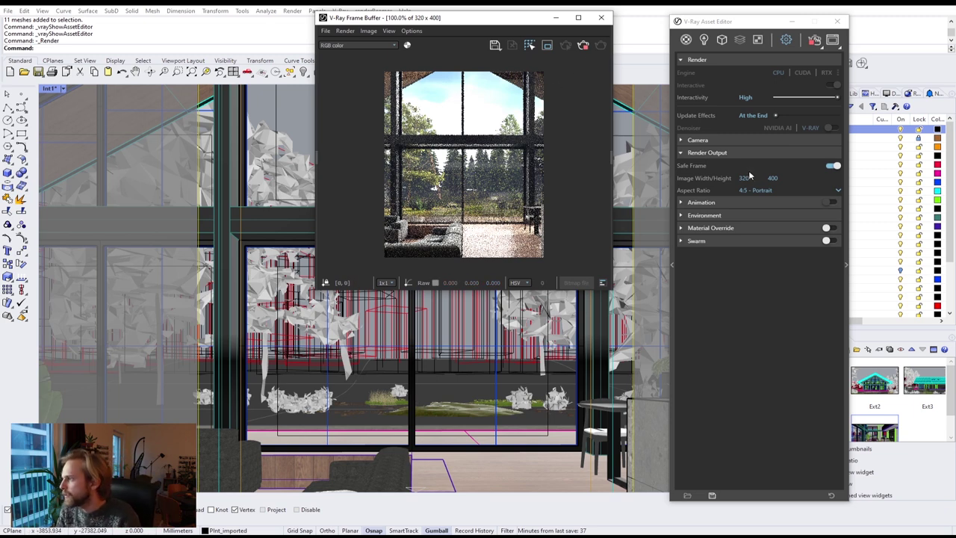
Change the render output to a custom aspect ratio with a width of 0.666 to a height of 1.
{"action": "left_click", "coordinate": [772, 178]}
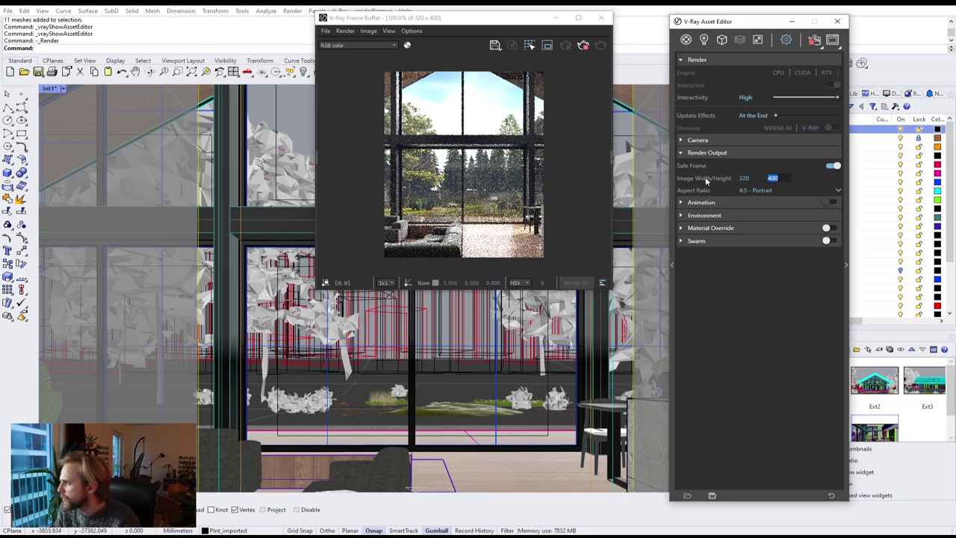
{"action": "left_click", "coordinate": [758, 191]}
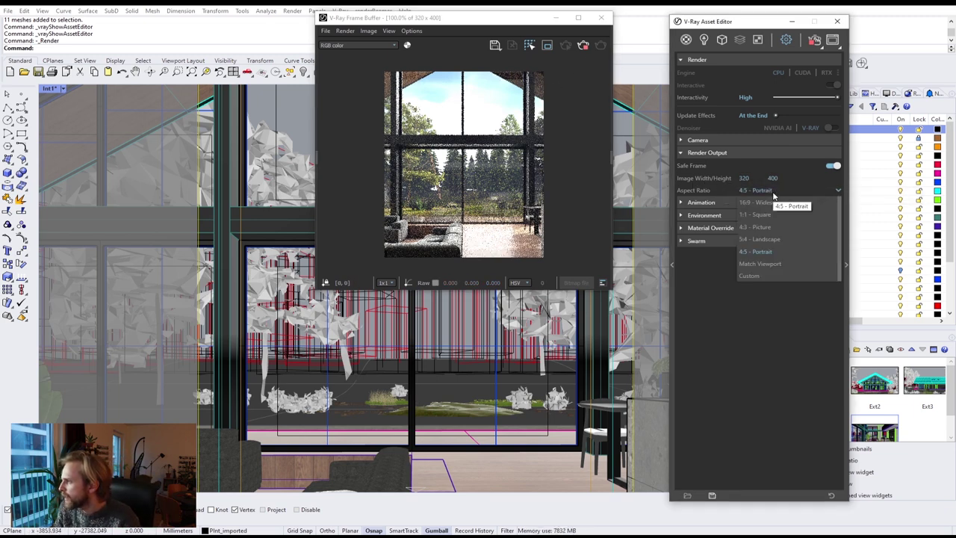
{"action": "left_click", "coordinate": [770, 276]}
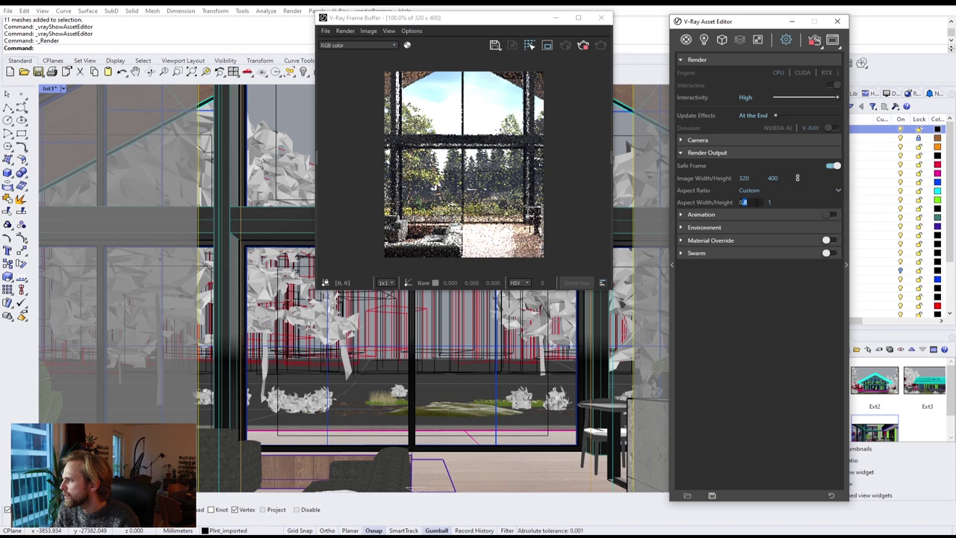
{"action": "key", "text": "BackSpace"}
{"action": "type", "text": "666"}
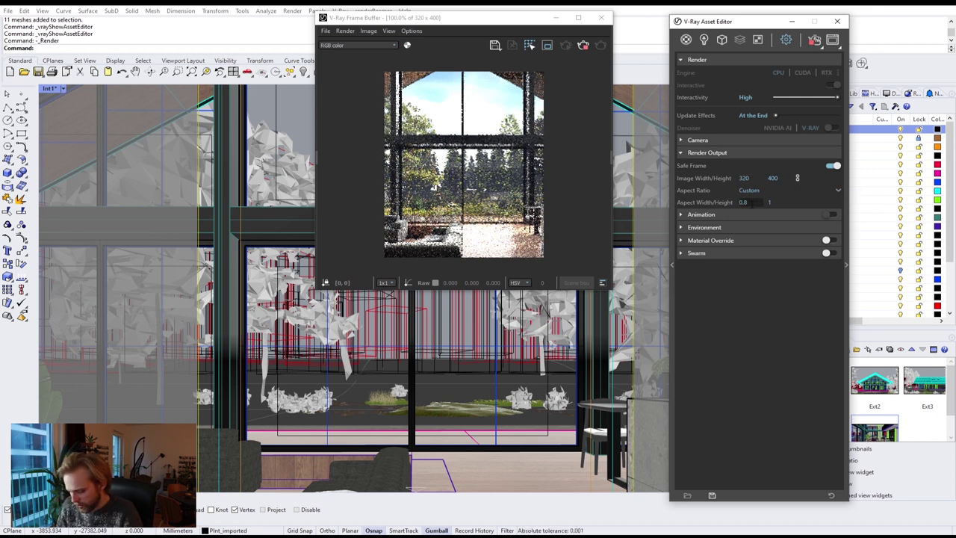
{"action": "key", "text": "Return"}
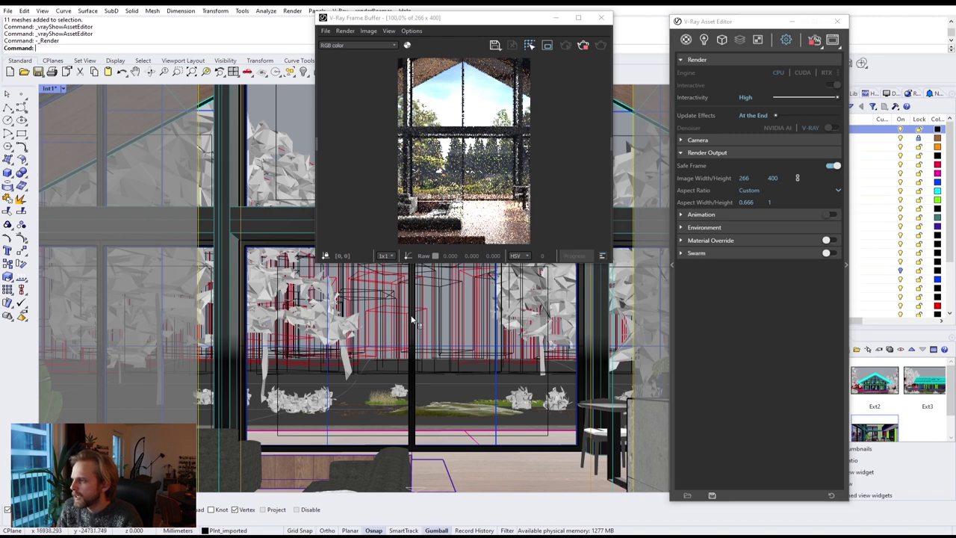
Move the interior camera closer and centre the glazed gable facade's middle mullion in the portrait safe frame.
{"action": "scroll", "coordinate": [411, 320], "scroll_direction": "up", "scroll_amount": 2}
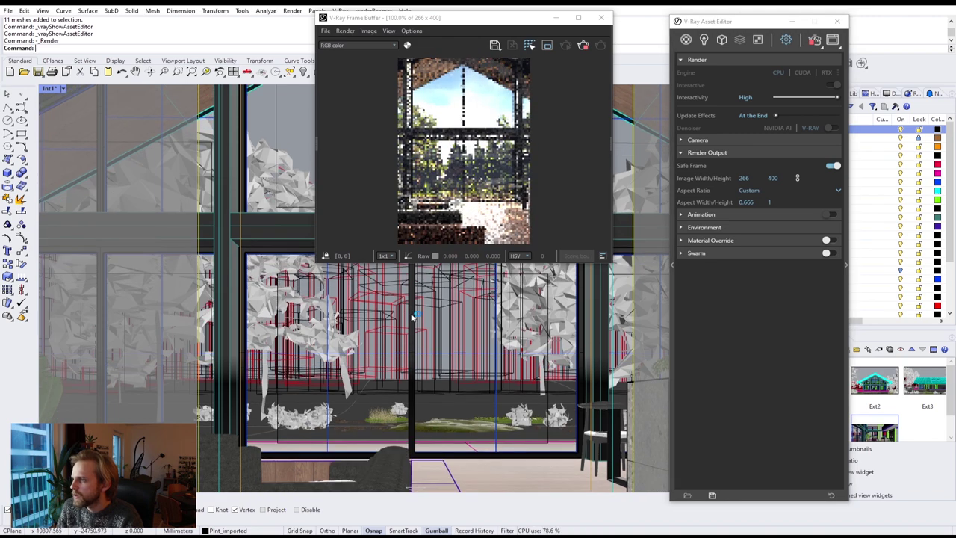
{"action": "scroll", "coordinate": [411, 329], "scroll_direction": "up", "scroll_amount": 2}
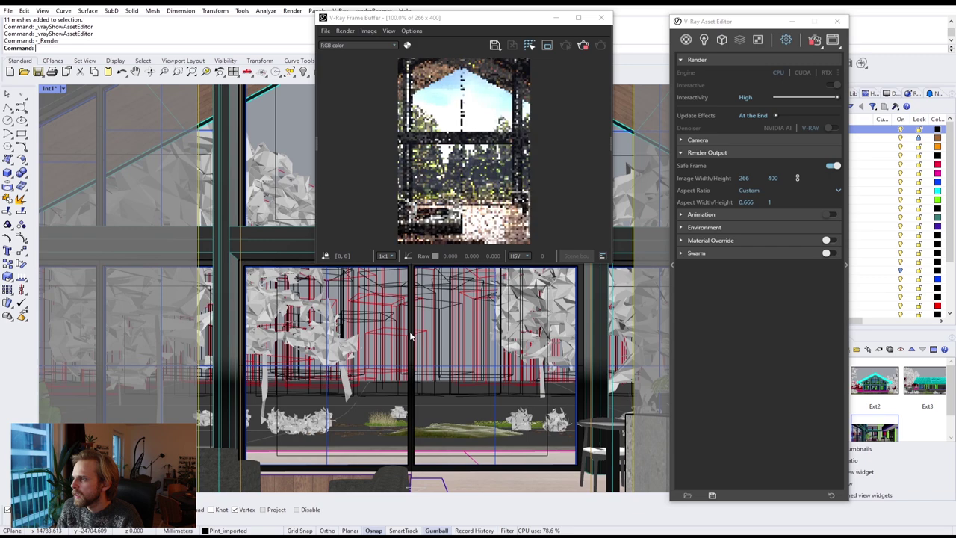
{"action": "scroll", "coordinate": [411, 333], "scroll_direction": "up", "scroll_amount": 3}
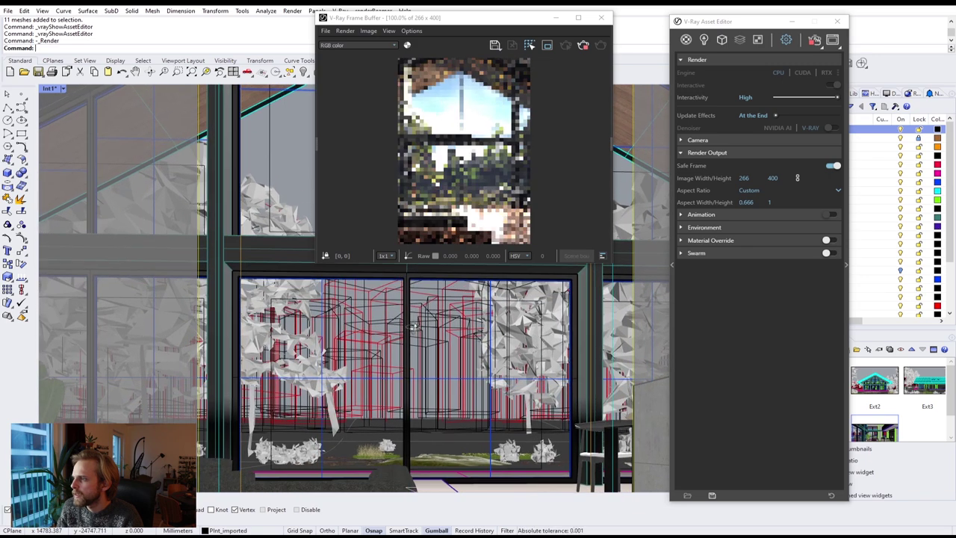
{"action": "scroll", "coordinate": [411, 329], "scroll_direction": "up", "scroll_amount": 2}
{"action": "scroll", "coordinate": [411, 329], "scroll_direction": "up", "scroll_amount": 2}
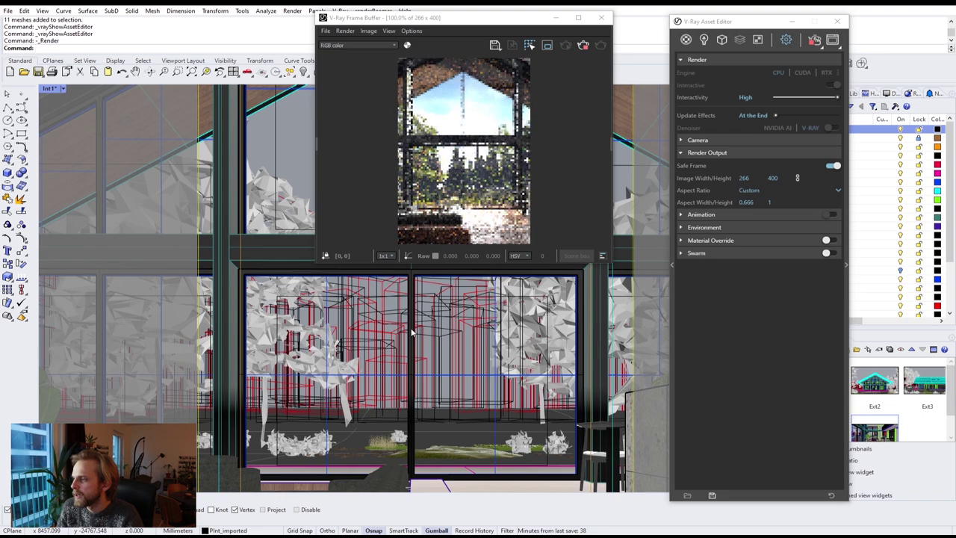
{"action": "right_click_drag", "start_coordinate": [411, 333], "coordinate": [445, 353], "text": "shift"}
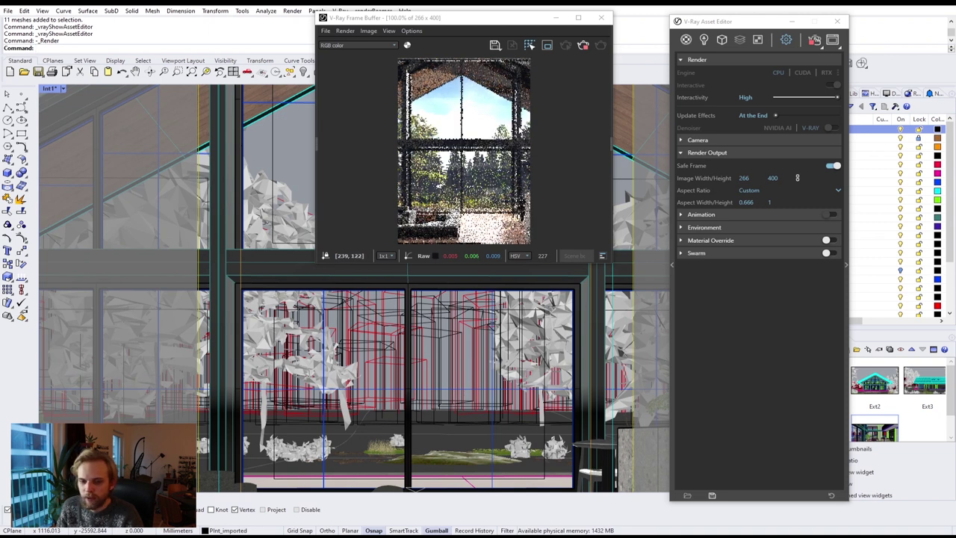
Move the V-Ray Frame Buffer aside, close the Asset Editor and set the interior camera's lens length to 15 mm.
{"action": "left_click_drag", "start_coordinate": [498, 23], "coordinate": [327, 50]}
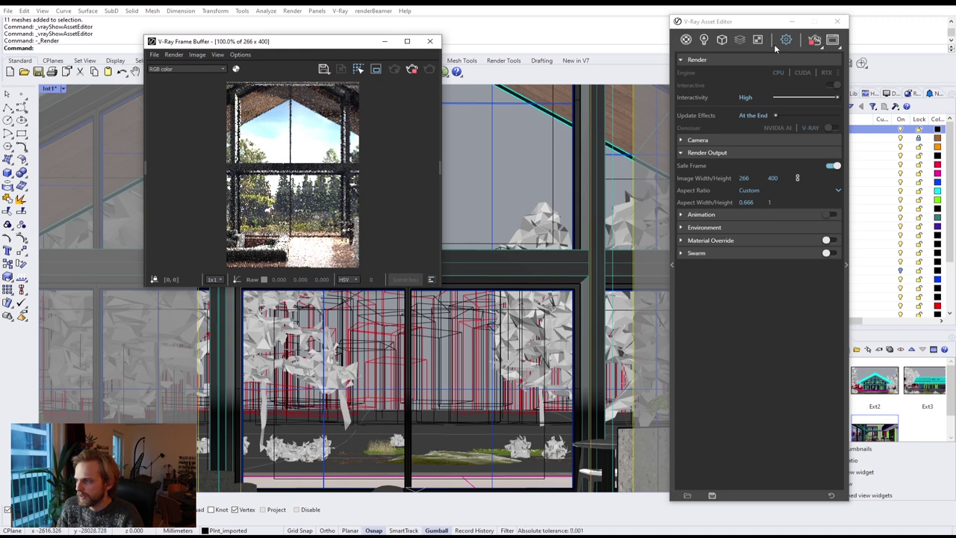
{"action": "left_click", "coordinate": [837, 21]}
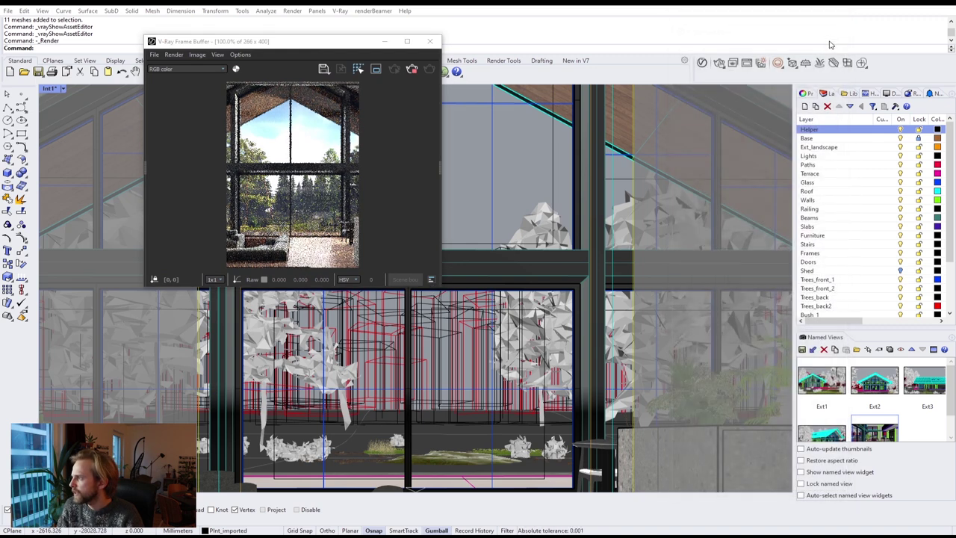
{"action": "left_click", "coordinate": [805, 93]}
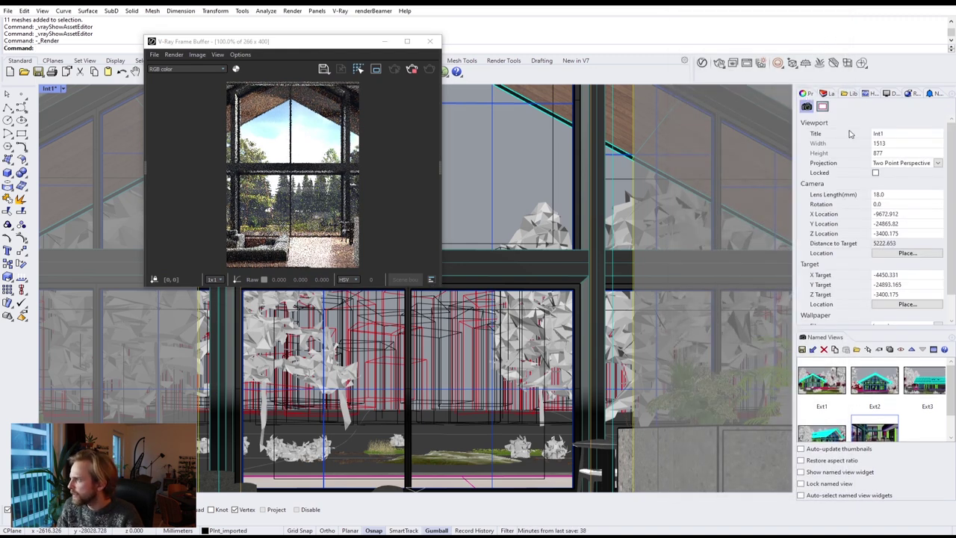
{"action": "double_click", "coordinate": [888, 192]}
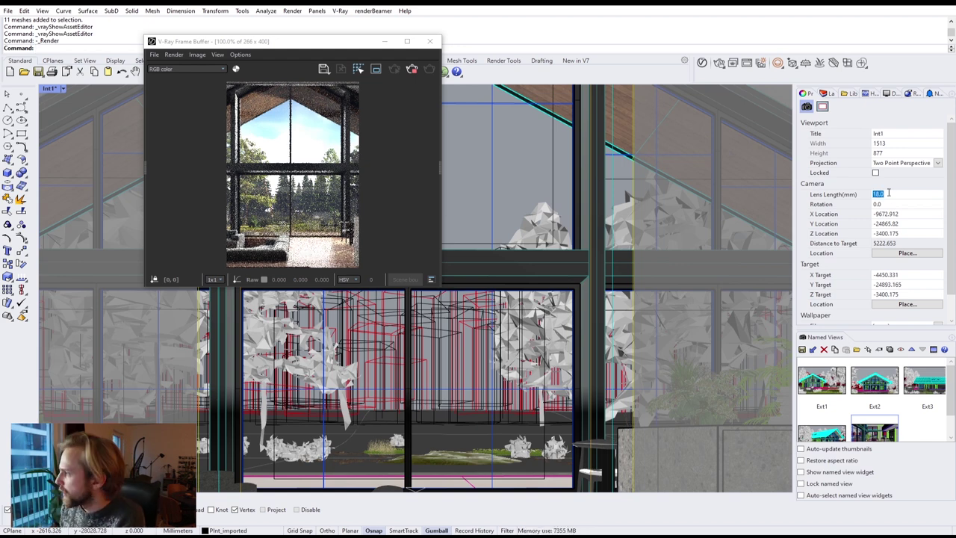
{"action": "type", "text": "15"}
{"action": "key", "text": "Return"}
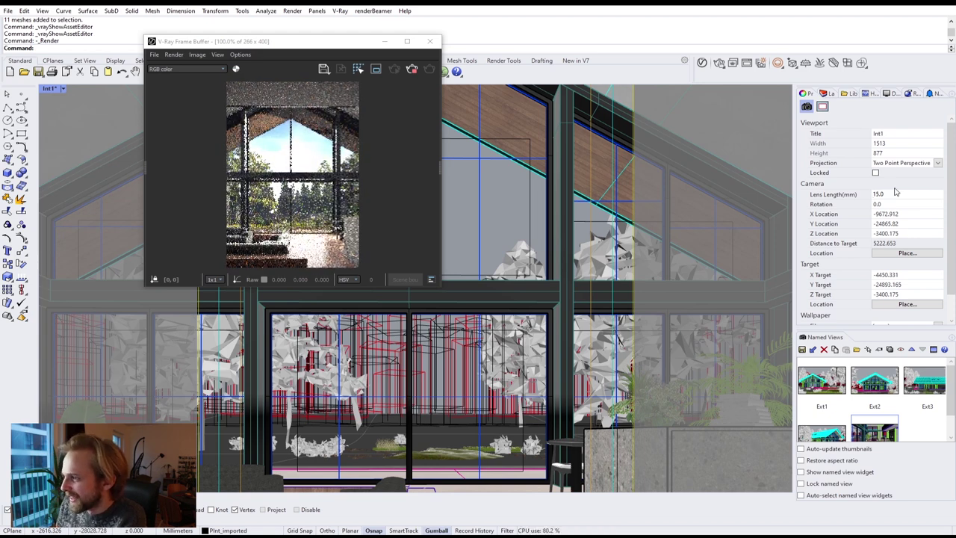
Move the wider-angle camera forward and recentre the glazed gable facade within the portrait frame.
{"action": "scroll", "coordinate": [480, 309], "scroll_direction": "up", "scroll_amount": 2}
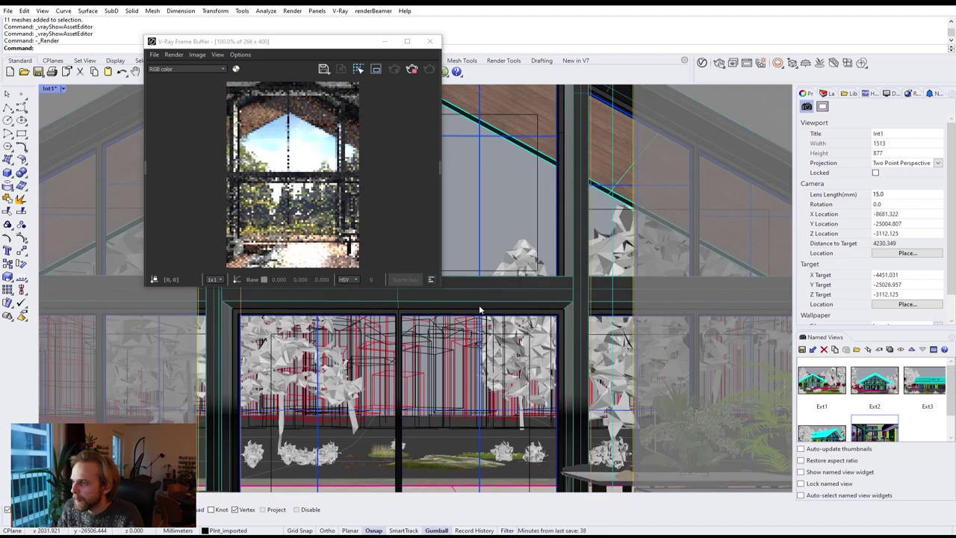
{"action": "mouse_move", "coordinate": [519, 309]}
{"action": "right_mouse_down", "text": "shift"}
{"action": "mouse_move", "coordinate": [531, 297]}
{"action": "mouse_move", "coordinate": [530, 305]}
{"action": "right_mouse_up", "text": "shift"}
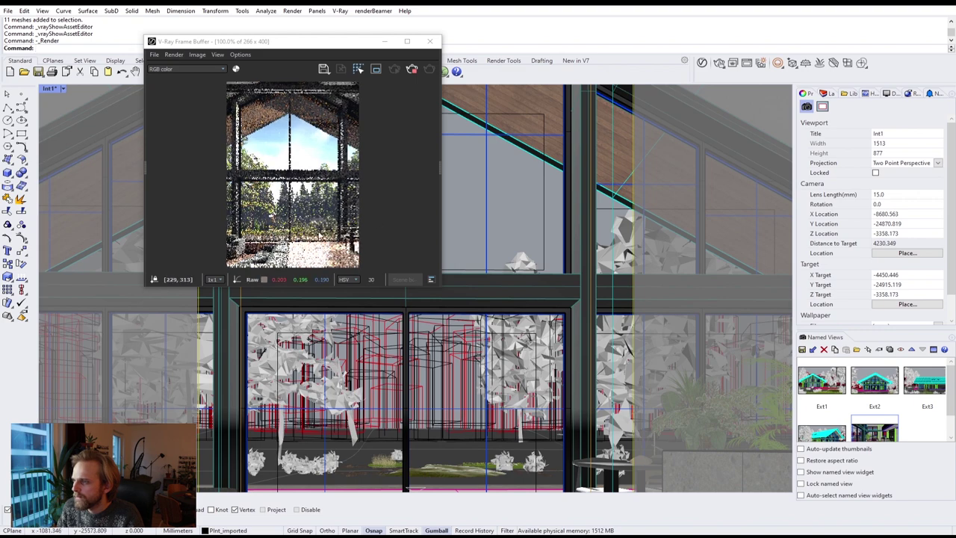
{"action": "right_click_drag", "start_coordinate": [561, 252], "coordinate": [585, 258], "text": "shift"}
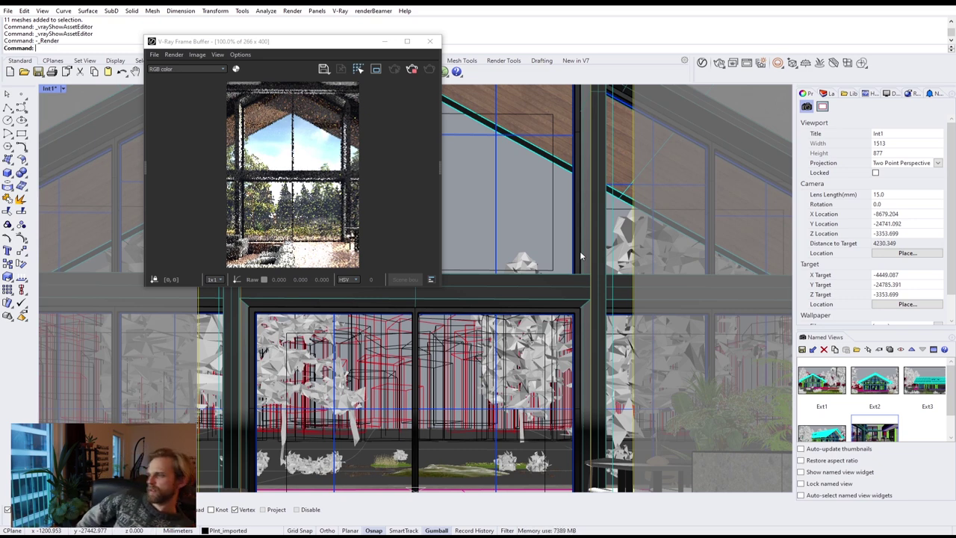
Try a 14 mm lens length for the interior camera and settle on 13 mm.
{"action": "left_click", "coordinate": [894, 194]}
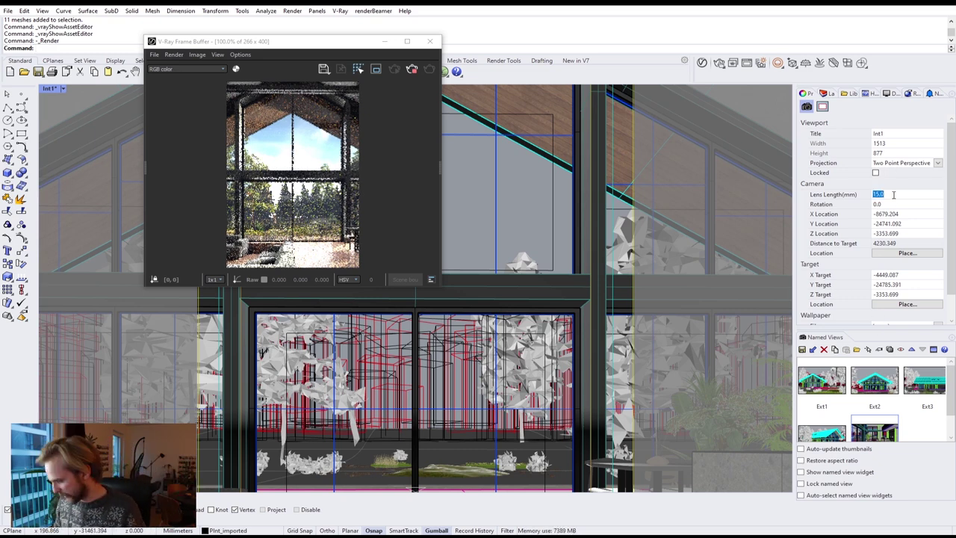
{"action": "type", "text": "14"}
{"action": "key", "text": "Return"}
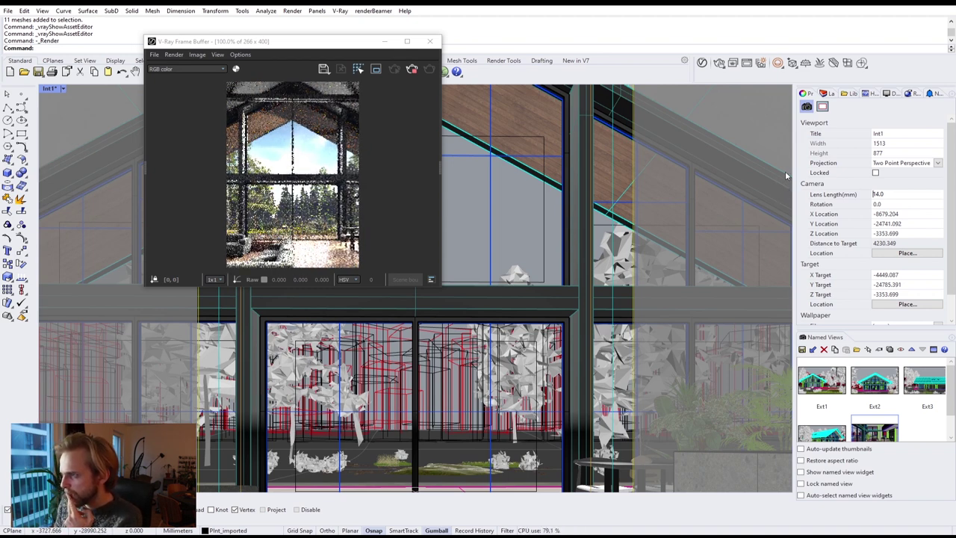
{"action": "left_click", "coordinate": [893, 194]}
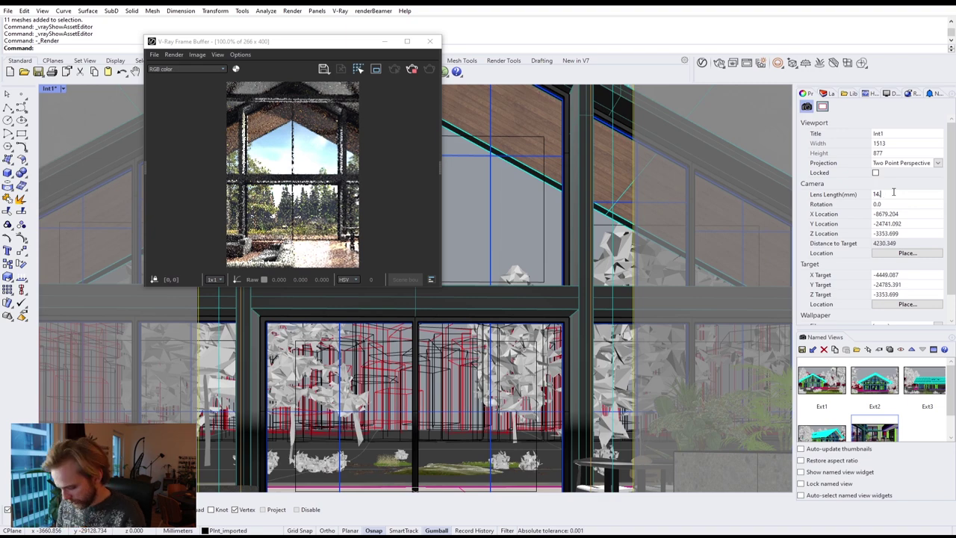
{"action": "type", "text": "13"}
{"action": "key", "text": "Return"}
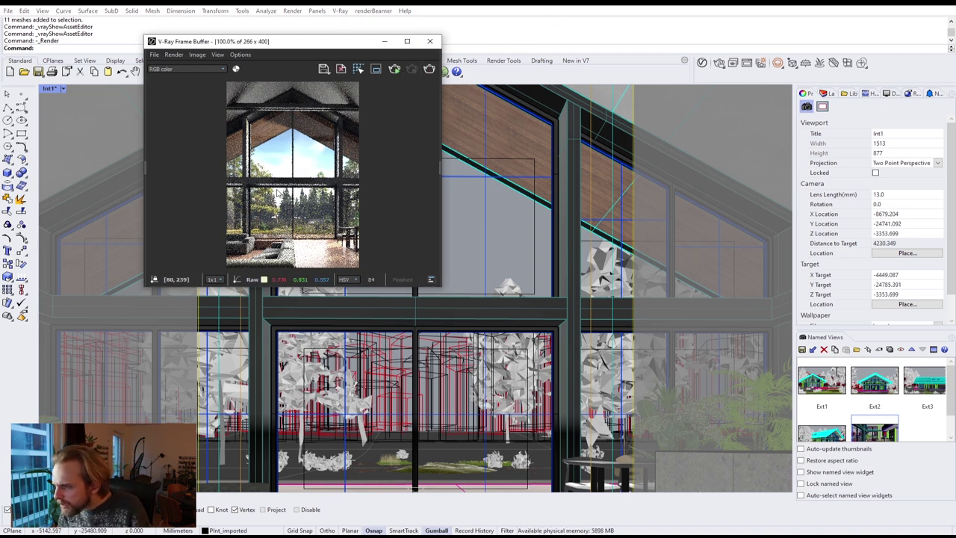
Close the V-Ray Frame Buffer and save the current viewport as a named view called Int2.
{"action": "left_click", "coordinate": [430, 41]}
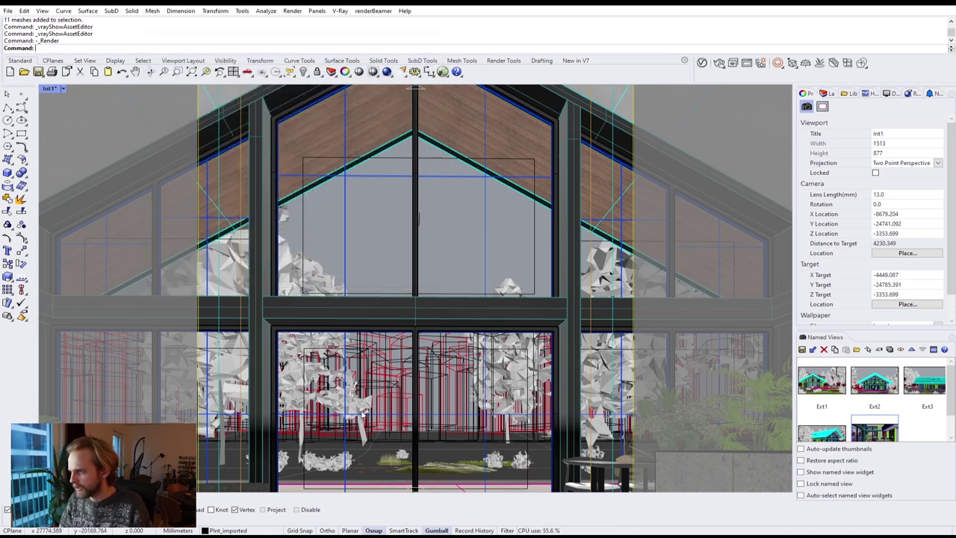
{"action": "left_click", "coordinate": [952, 432]}
{"action": "left_click", "coordinate": [926, 426]}
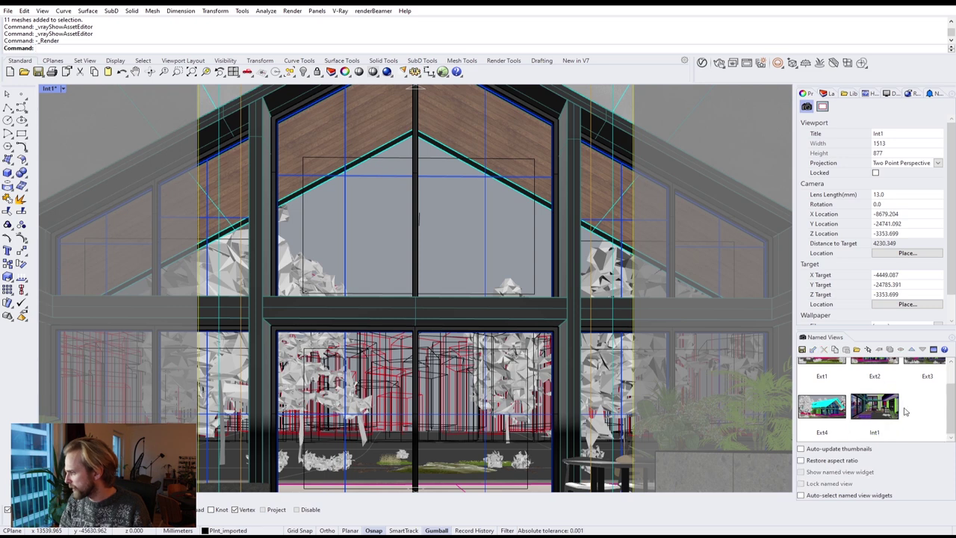
{"action": "left_click", "coordinate": [803, 350]}
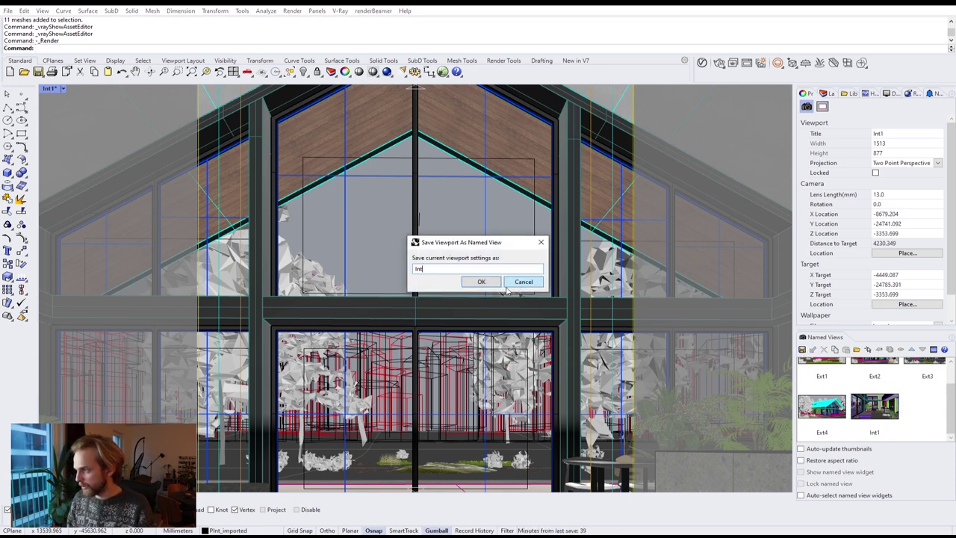
{"action": "type", "text": "Int2"}
{"action": "key", "text": "Return"}
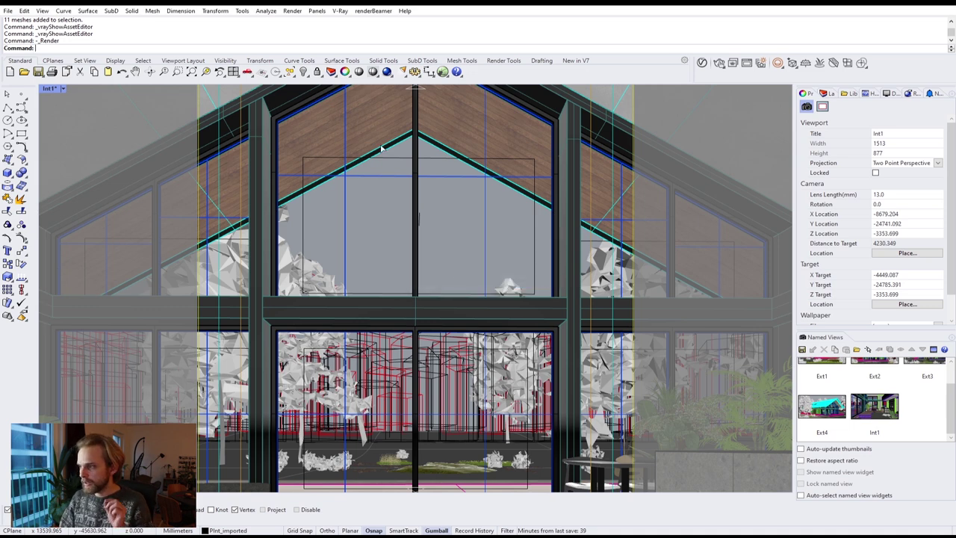
{"action": "left_click", "coordinate": [703, 63]}
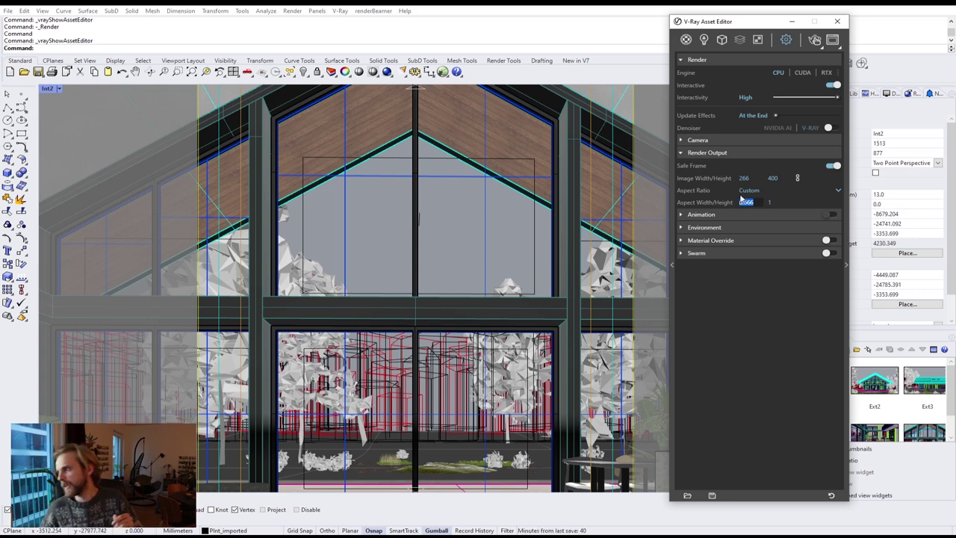
{"action": "mouse_move", "coordinate": [707, 130]}
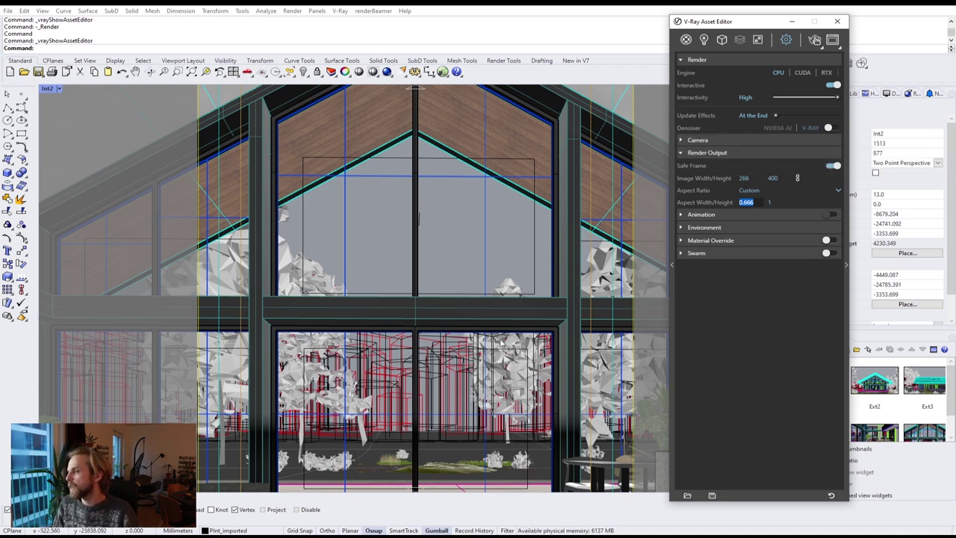
{"action": "left_click", "coordinate": [837, 21]}
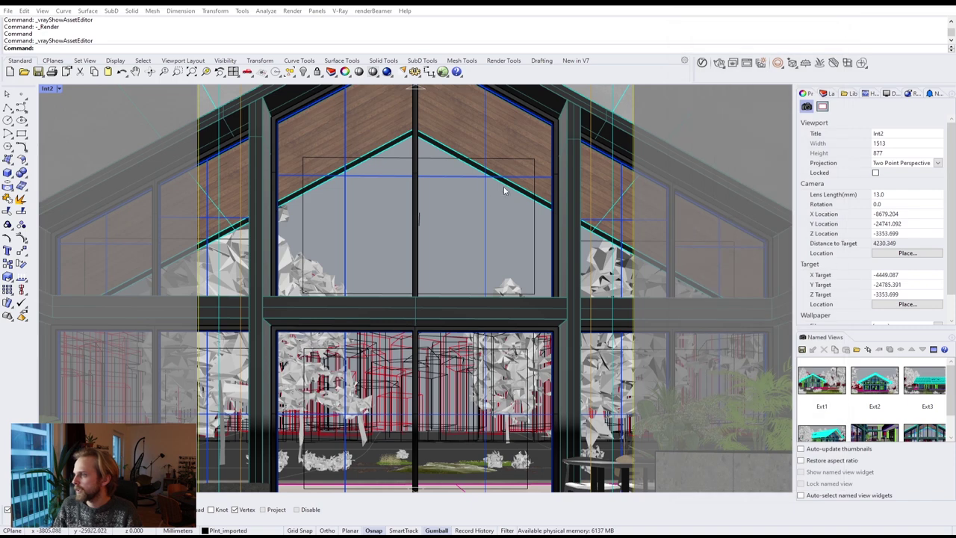
Switch to the maximized Perspective viewport and pull back to an overview of the house and its surroundings.
{"action": "double_click", "coordinate": [49, 89]}
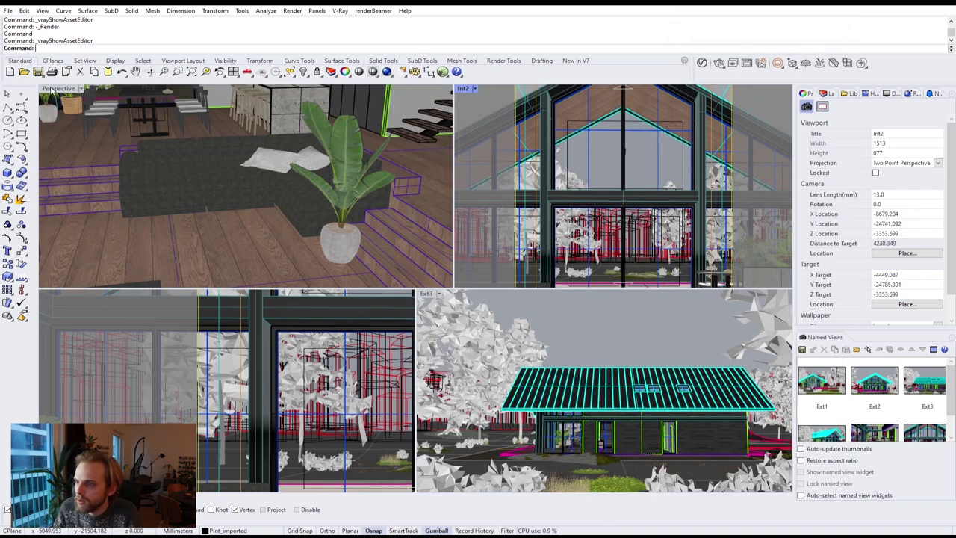
{"action": "double_click", "coordinate": [50, 89]}
{"action": "scroll", "coordinate": [314, 231], "scroll_direction": "down", "scroll_amount": 20}
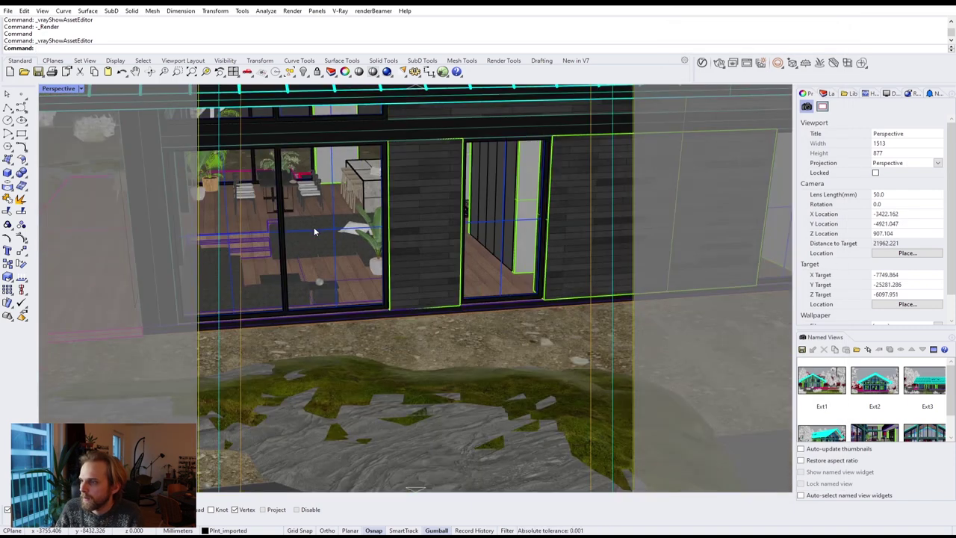
{"action": "scroll", "coordinate": [314, 232], "scroll_direction": "down", "scroll_amount": 6}
{"action": "right_click_drag", "start_coordinate": [314, 232], "coordinate": [326, 301]}
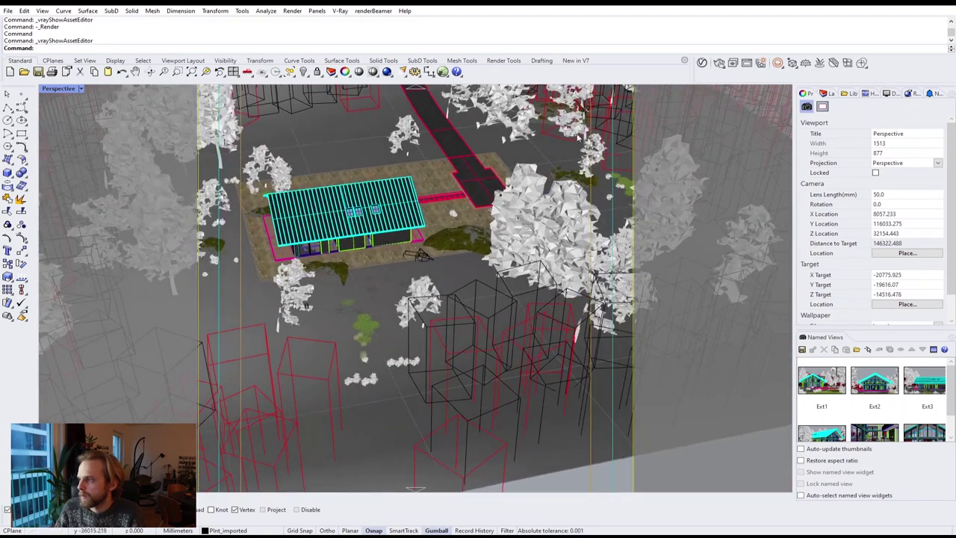
Turn off the safe frame in the V-Ray render output settings and close the Asset Editor.
{"action": "left_click", "coordinate": [701, 63]}
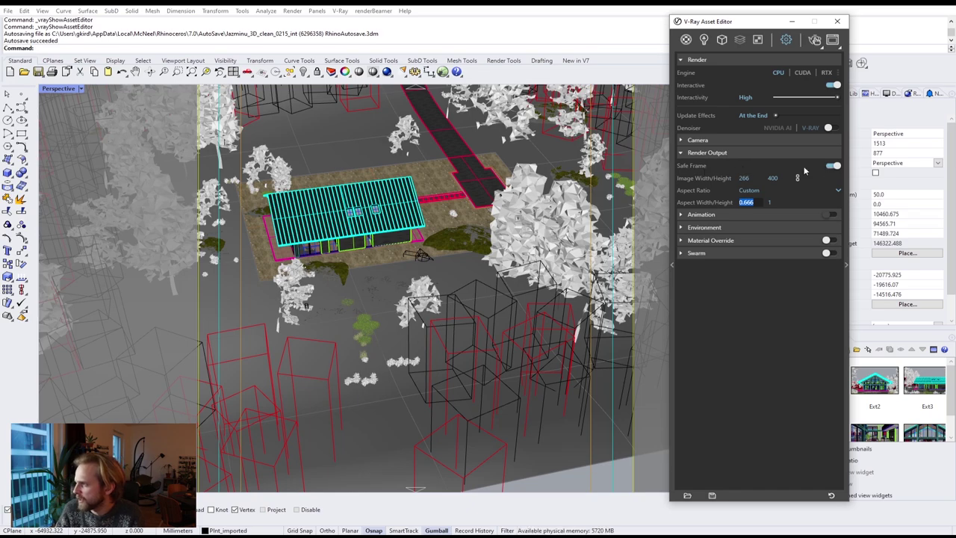
{"action": "left_click", "coordinate": [835, 166]}
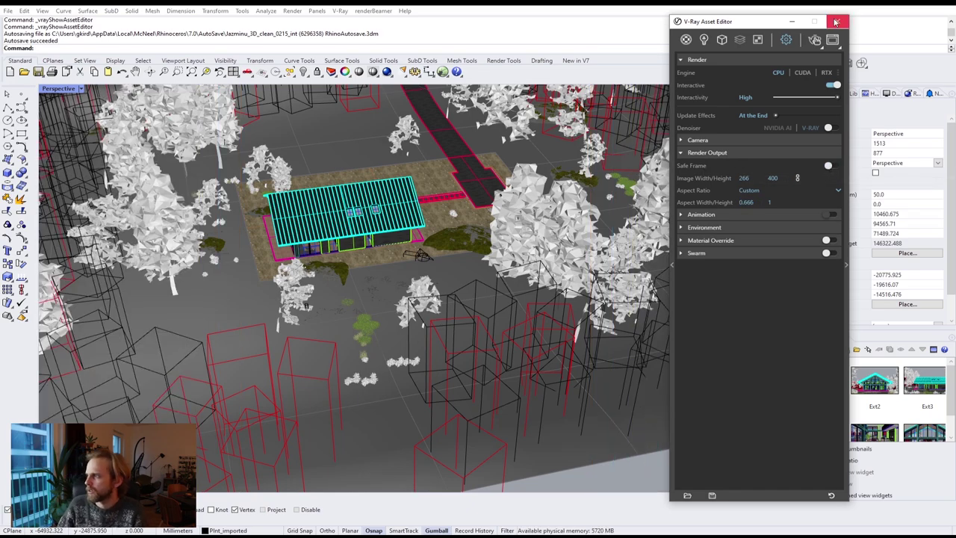
{"action": "left_click", "coordinate": [836, 20]}
Bring the Perspective view around and close in on the terrace in front of the glazed gable facade.
{"action": "scroll", "coordinate": [511, 245], "scroll_direction": "down", "scroll_amount": 10}
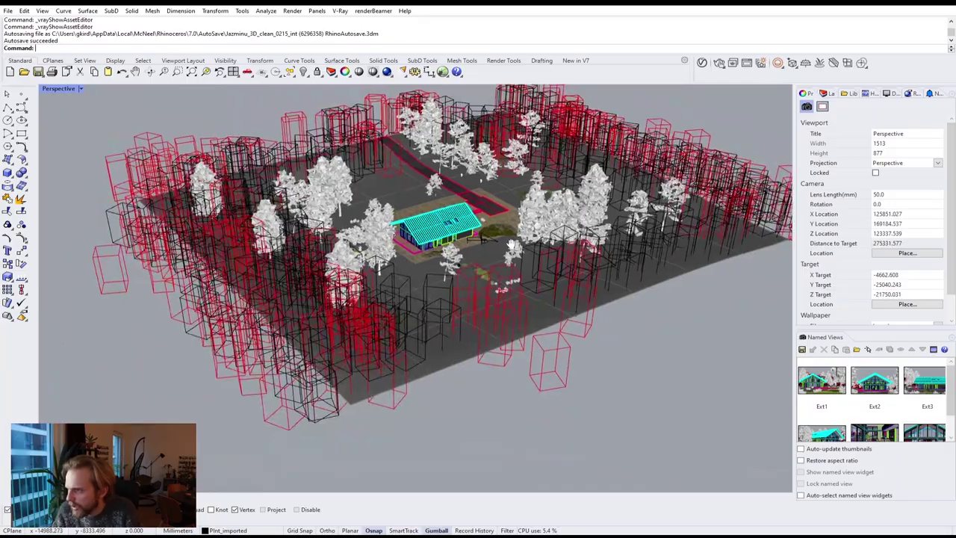
{"action": "right_click_drag", "start_coordinate": [512, 245], "coordinate": [594, 271]}
{"action": "right_click_drag", "start_coordinate": [361, 320], "coordinate": [489, 267], "text": "shift"}
{"action": "scroll", "coordinate": [474, 267], "scroll_direction": "up", "scroll_amount": 6}
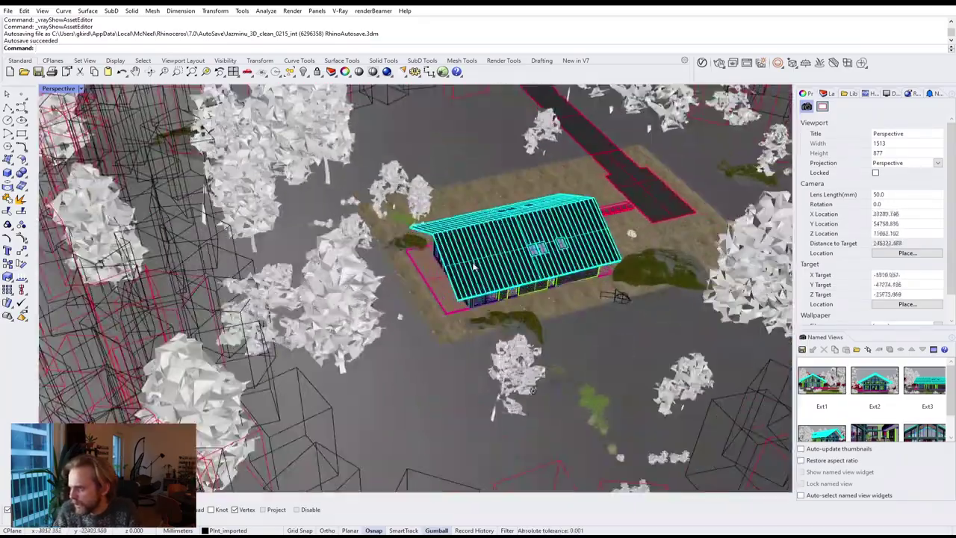
{"action": "scroll", "coordinate": [474, 267], "scroll_direction": "up", "scroll_amount": 10}
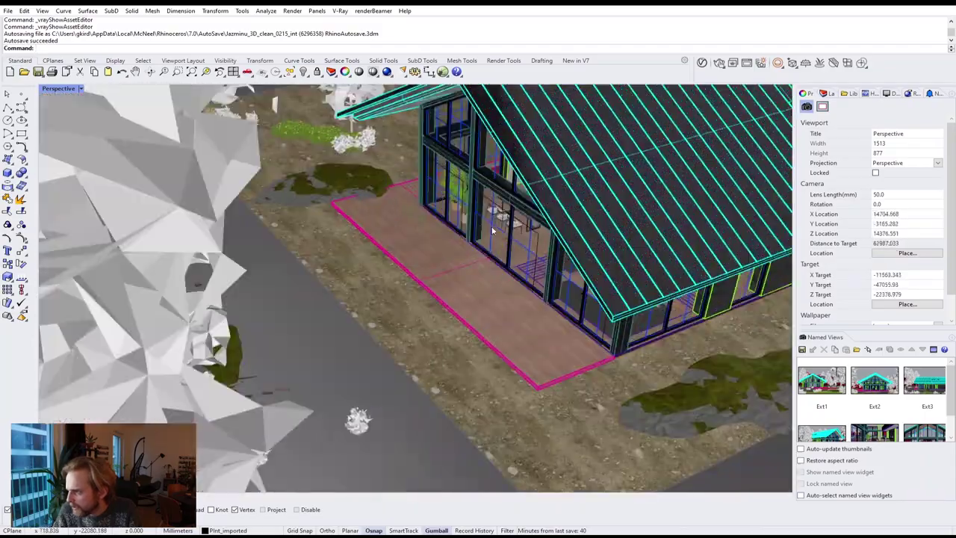
{"action": "scroll", "coordinate": [493, 231], "scroll_direction": "down", "scroll_amount": 14}
{"action": "right_click_drag", "start_coordinate": [461, 241], "coordinate": [456, 277], "text": "shift"}
{"action": "scroll", "coordinate": [455, 276], "scroll_direction": "down", "scroll_amount": 10}
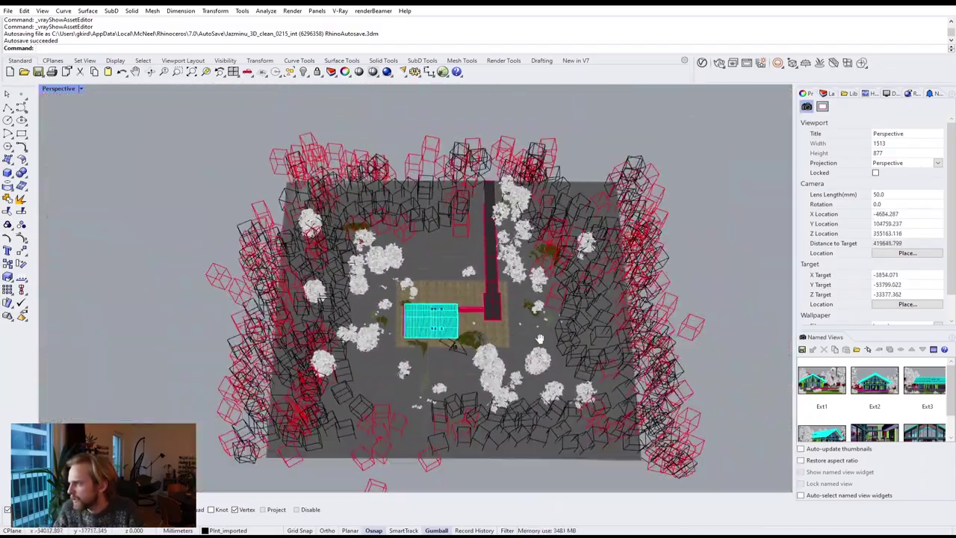
{"action": "right_click_drag", "start_coordinate": [538, 341], "coordinate": [464, 298], "text": "shift"}
{"action": "left_click_drag", "start_coordinate": [514, 97], "coordinate": [675, 452]}
{"action": "left_click_drag", "start_coordinate": [535, 264], "coordinate": [544, 272]}
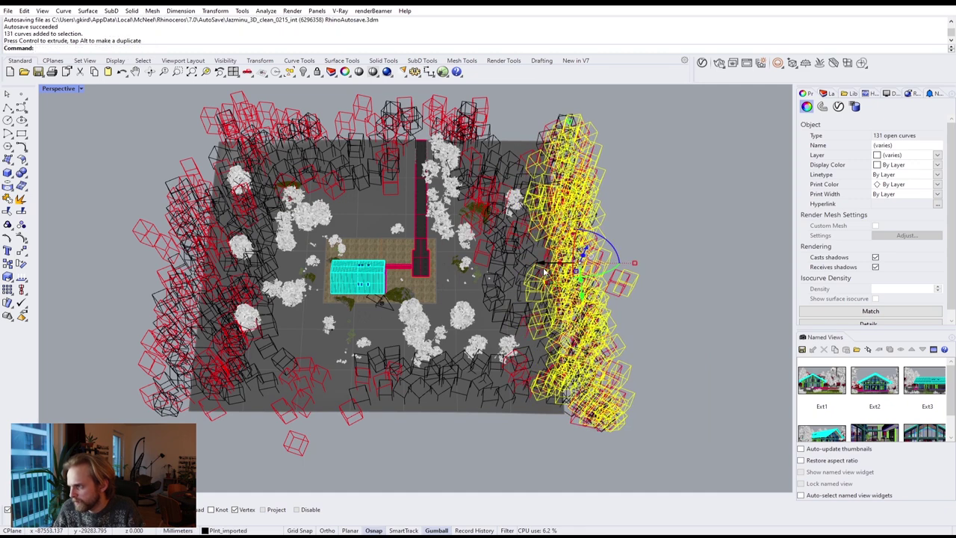
{"action": "key", "text": "ctrl+z"}
Move the row of 141 tree proxy curves from one edge of the site to beyond the opposite edge.
{"action": "left_click_drag", "start_coordinate": [505, 98], "coordinate": [703, 469]}
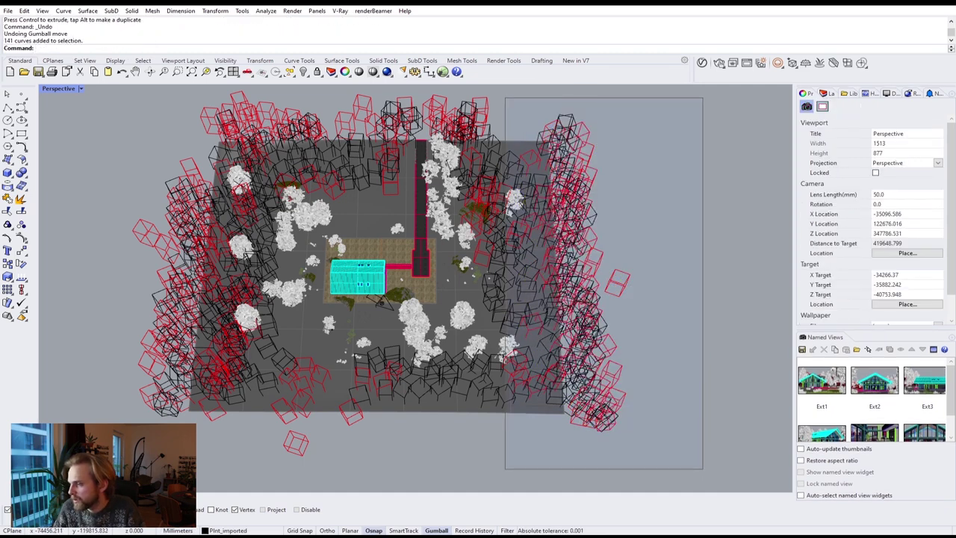
{"action": "left_click_drag", "start_coordinate": [529, 265], "coordinate": [116, 263]}
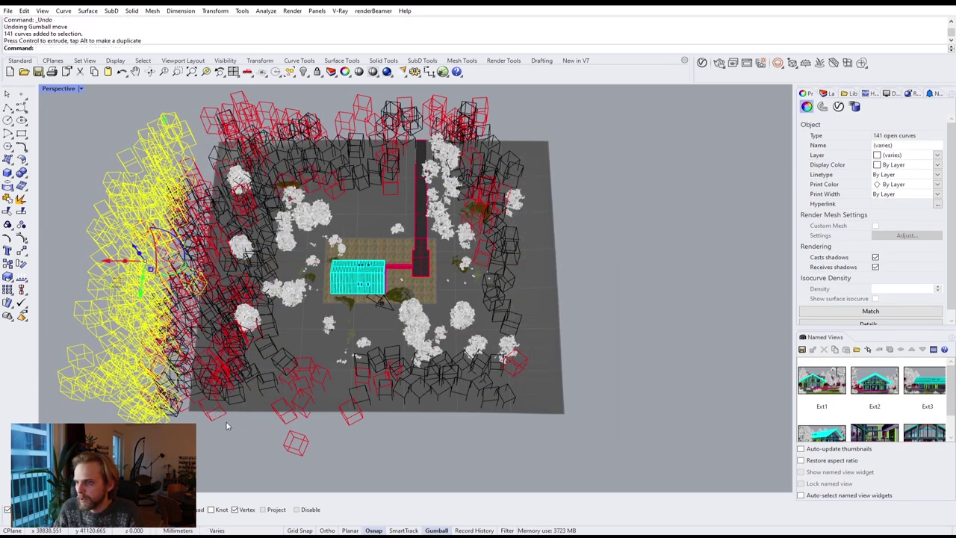
{"action": "left_click", "coordinate": [214, 448]}
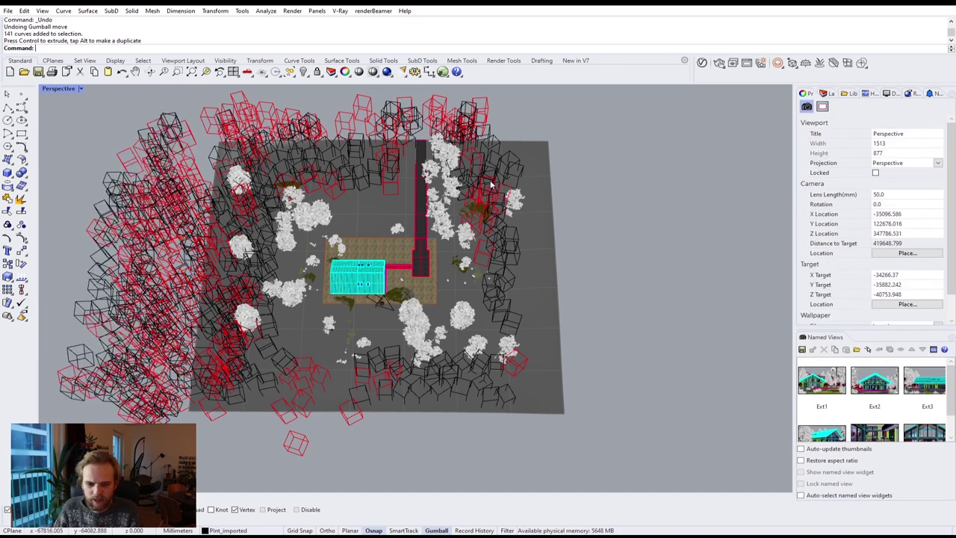
Reposition further groups of background tree proxies around the forest edge of the site.
{"action": "right_click_drag", "start_coordinate": [319, 295], "coordinate": [153, 192]}
{"action": "left_click_drag", "start_coordinate": [153, 192], "coordinate": [288, 335]}
{"action": "left_click_drag", "start_coordinate": [260, 224], "coordinate": [261, 222]}
{"action": "left_click", "coordinate": [297, 188]}
{"action": "left_click_drag", "start_coordinate": [259, 335], "coordinate": [290, 237]}
{"action": "left_click_drag", "start_coordinate": [291, 335], "coordinate": [291, 335]}
{"action": "left_click_drag", "start_coordinate": [270, 219], "coordinate": [270, 223]}
{"action": "left_click", "coordinate": [284, 216]}
Select trees near the far end of the driveway and relocate them toward the denser forest side.
{"action": "right_click_drag", "start_coordinate": [328, 230], "coordinate": [311, 312]}
{"action": "right_click_drag", "start_coordinate": [454, 306], "coordinate": [493, 228]}
{"action": "left_click_drag", "start_coordinate": [493, 227], "coordinate": [564, 333]}
{"action": "left_click", "coordinate": [463, 180]}
{"action": "left_click_drag", "start_coordinate": [466, 192], "coordinate": [518, 290]}
{"action": "scroll", "coordinate": [516, 257], "scroll_direction": "up", "scroll_amount": 12}
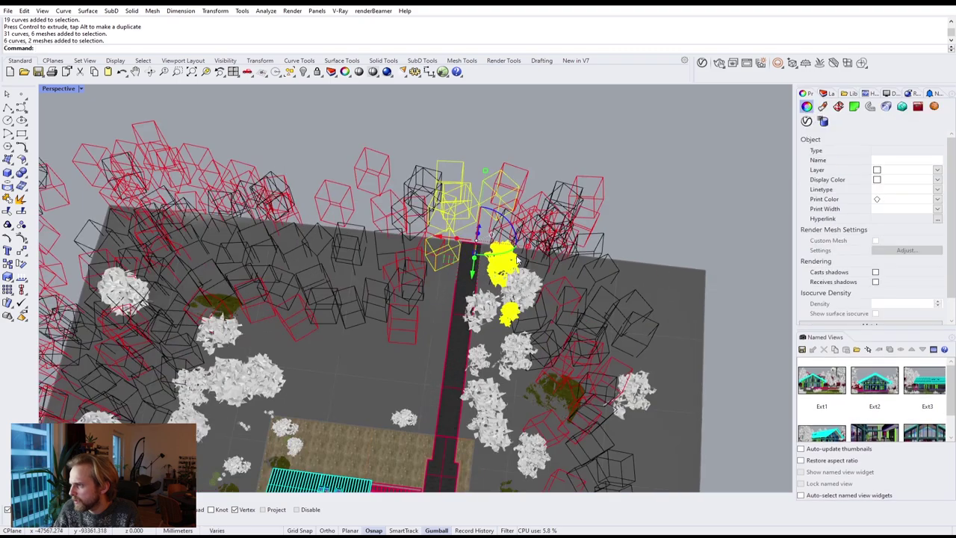
{"action": "left_click", "coordinate": [428, 203]}
{"action": "scroll", "coordinate": [428, 219], "scroll_direction": "down", "scroll_amount": 6}
{"action": "left_click_drag", "start_coordinate": [424, 212], "coordinate": [212, 462]}
{"action": "scroll", "coordinate": [498, 351], "scroll_direction": "down", "scroll_amount": 3}
{"action": "scroll", "coordinate": [498, 352], "scroll_direction": "down", "scroll_amount": 2}
{"action": "key", "text": "Escape"}
Restore the Int2 named view and review the last render in the V-Ray Frame Buffer.
{"action": "right_click_drag", "start_coordinate": [383, 396], "coordinate": [366, 247]}
{"action": "scroll", "coordinate": [283, 322], "scroll_direction": "up", "scroll_amount": 3}
{"action": "right_click_drag", "start_coordinate": [366, 164], "coordinate": [553, 225]}
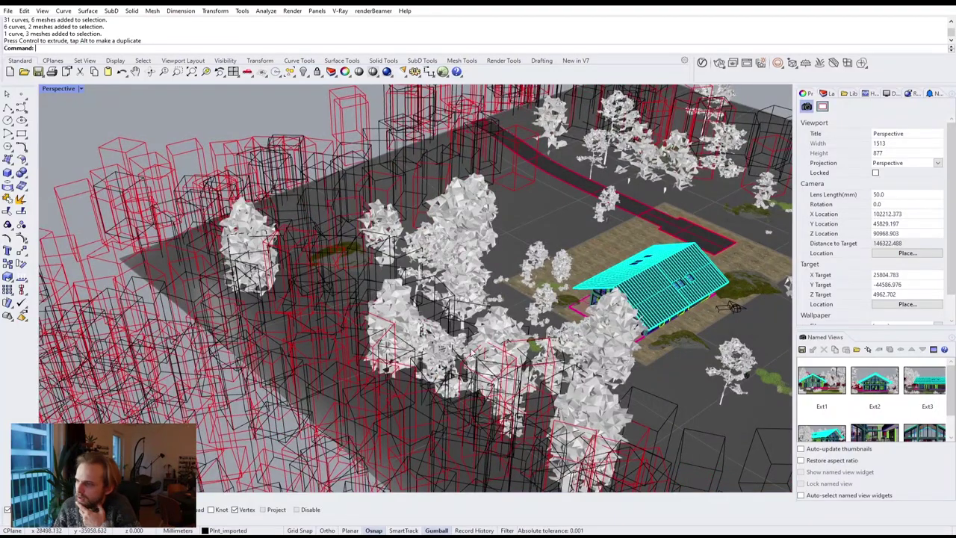
{"action": "scroll", "coordinate": [943, 396], "scroll_direction": "down", "scroll_amount": 2}
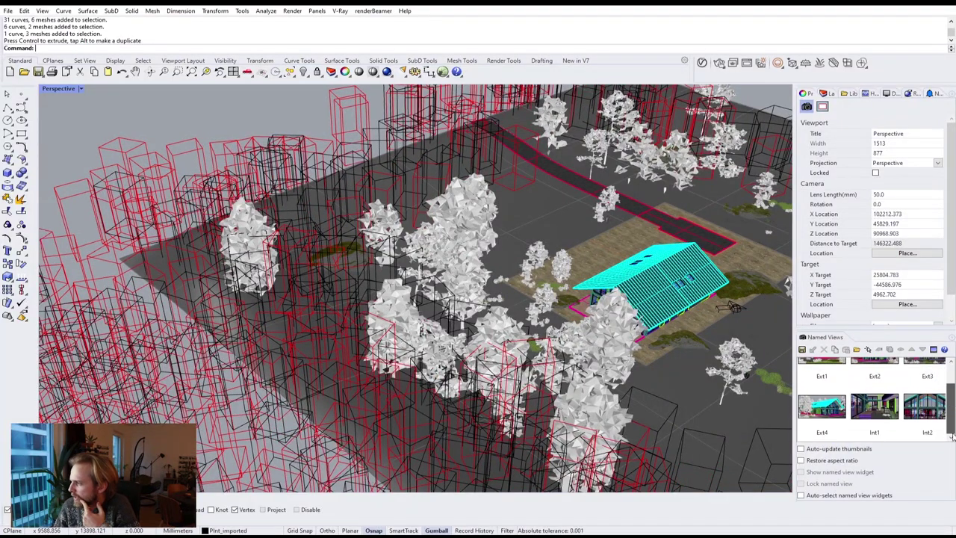
{"action": "double_click", "coordinate": [925, 407]}
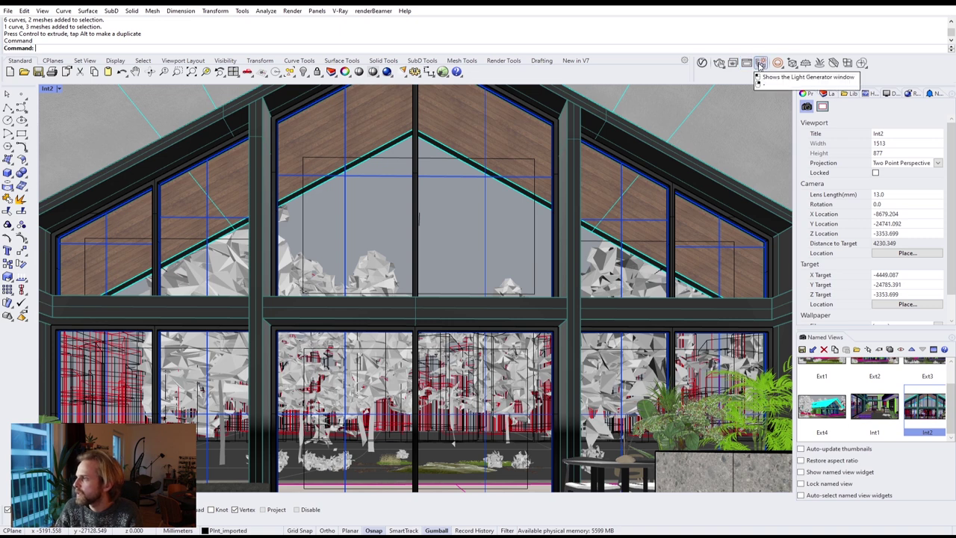
{"action": "left_click", "coordinate": [744, 65]}
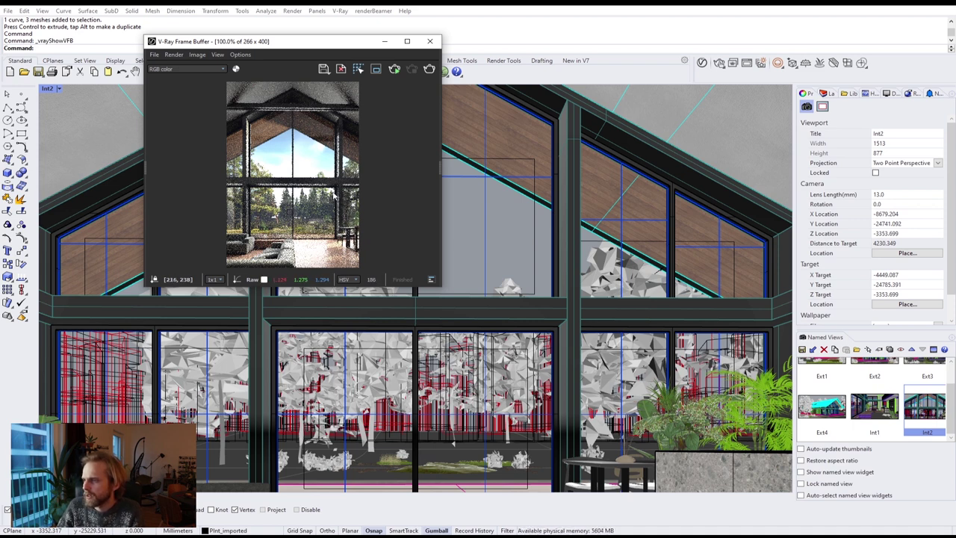
{"action": "left_click", "coordinate": [429, 42]}
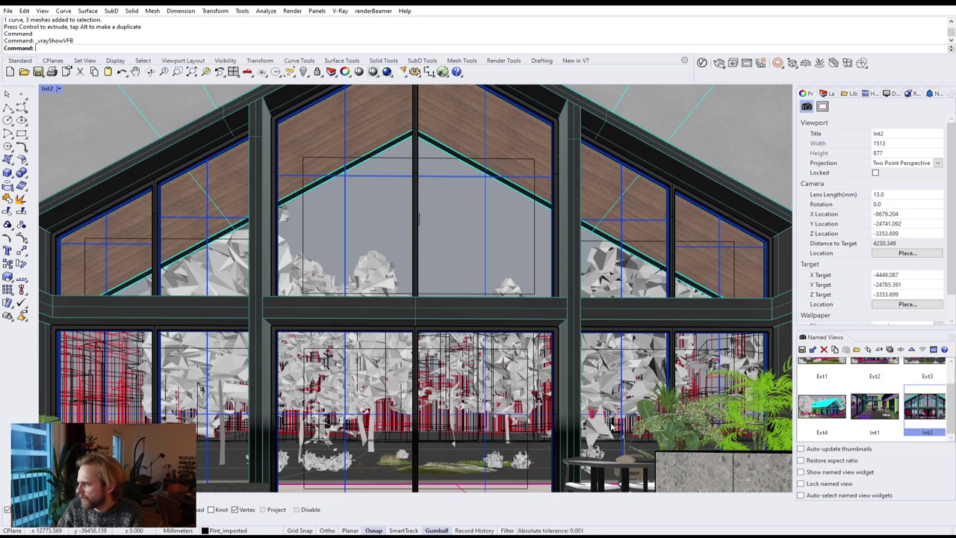
Show all four viewports and move the potted palm along the glazing, away from the room corner.
{"action": "double_click", "coordinate": [47, 89]}
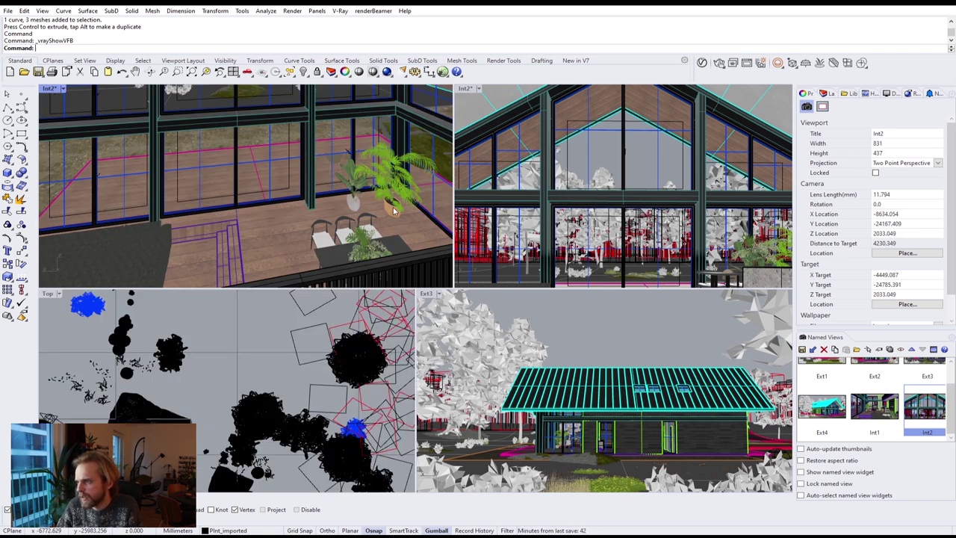
{"action": "left_click", "coordinate": [396, 211]}
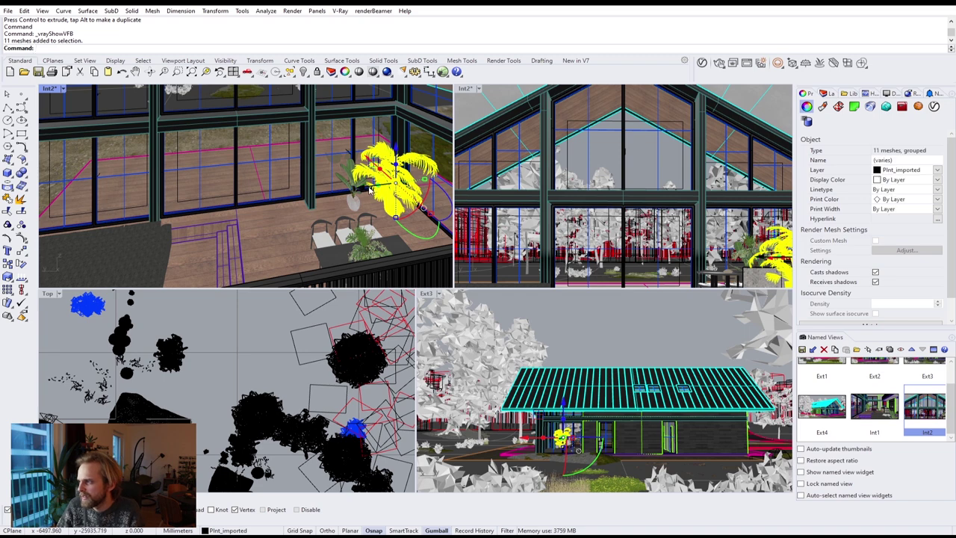
{"action": "left_click_drag", "start_coordinate": [369, 189], "coordinate": [273, 211]}
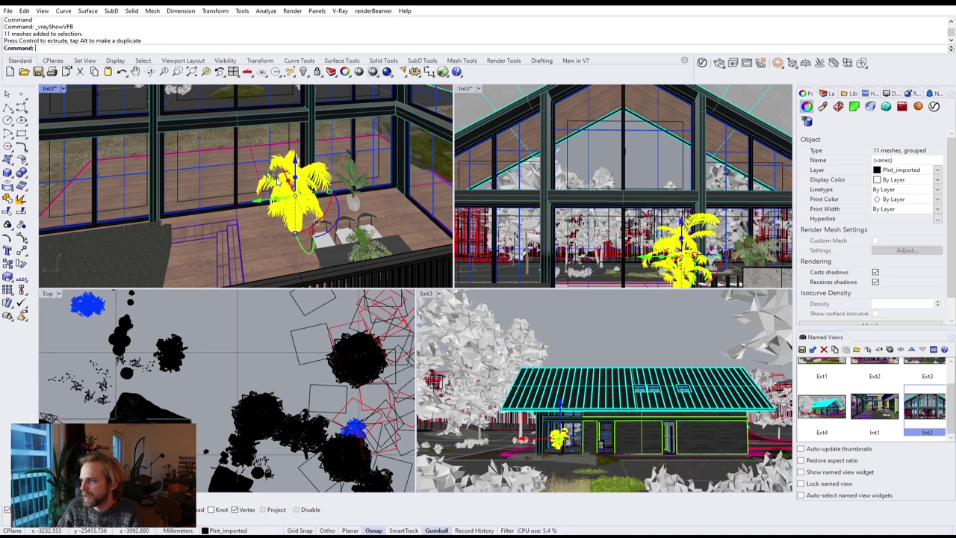
{"action": "left_click", "coordinate": [611, 155]}
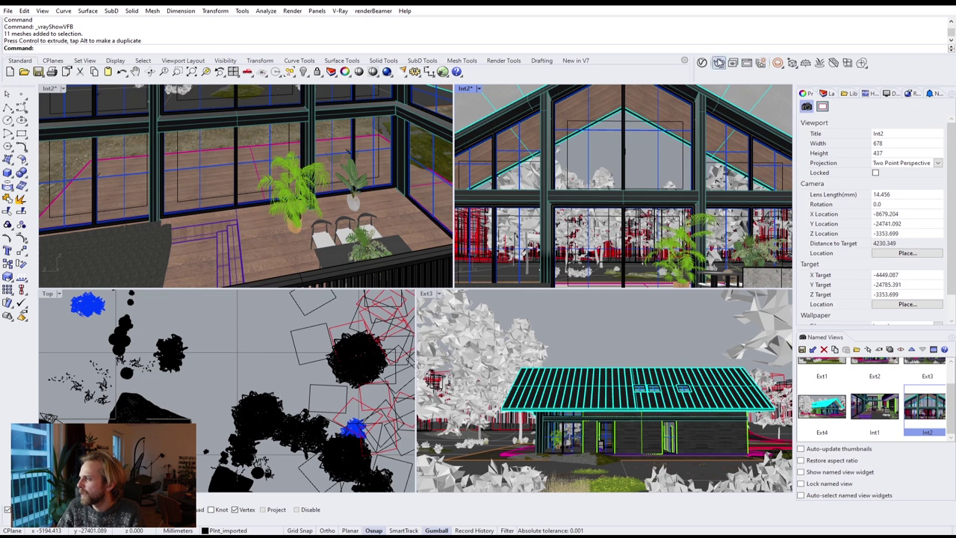
Start an interactive V-Ray render of the Int2 view and set the other interior viewport to Perspective.
{"action": "left_click", "coordinate": [718, 63]}
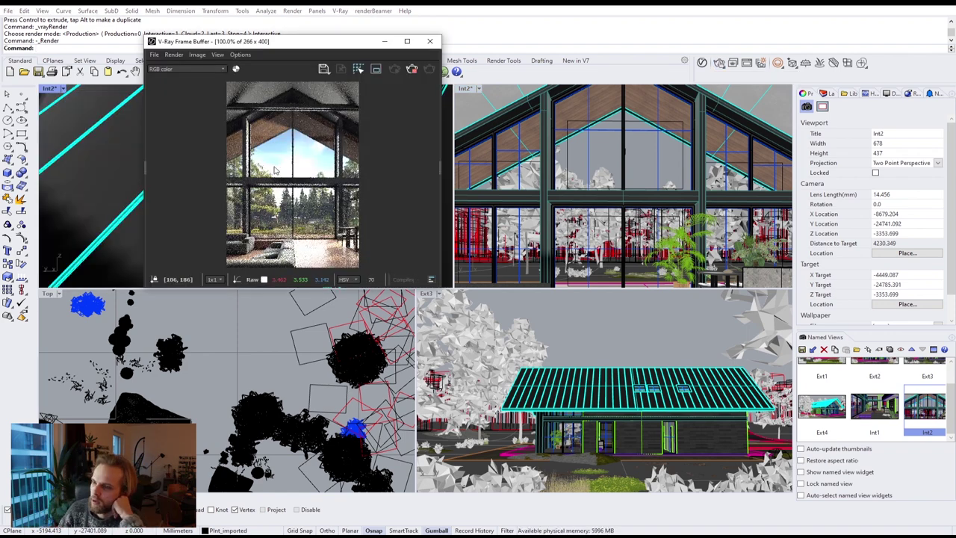
{"action": "left_click_drag", "start_coordinate": [193, 43], "coordinate": [362, 269]}
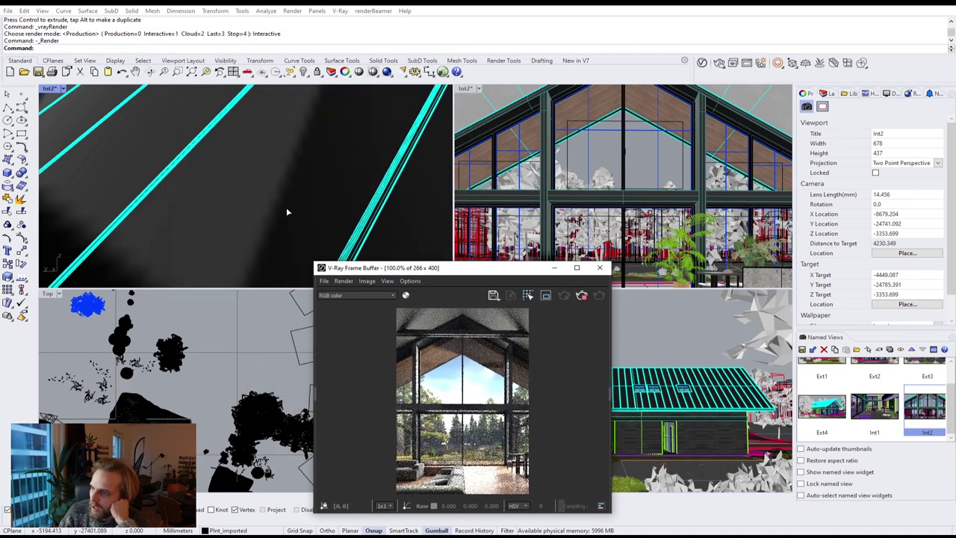
{"action": "left_click", "coordinate": [63, 88]}
{"action": "mouse_move", "coordinate": [119, 309]}
{"action": "left_click", "coordinate": [212, 385]}
{"action": "right_click_drag", "start_coordinate": [243, 193], "coordinate": [422, 167]}
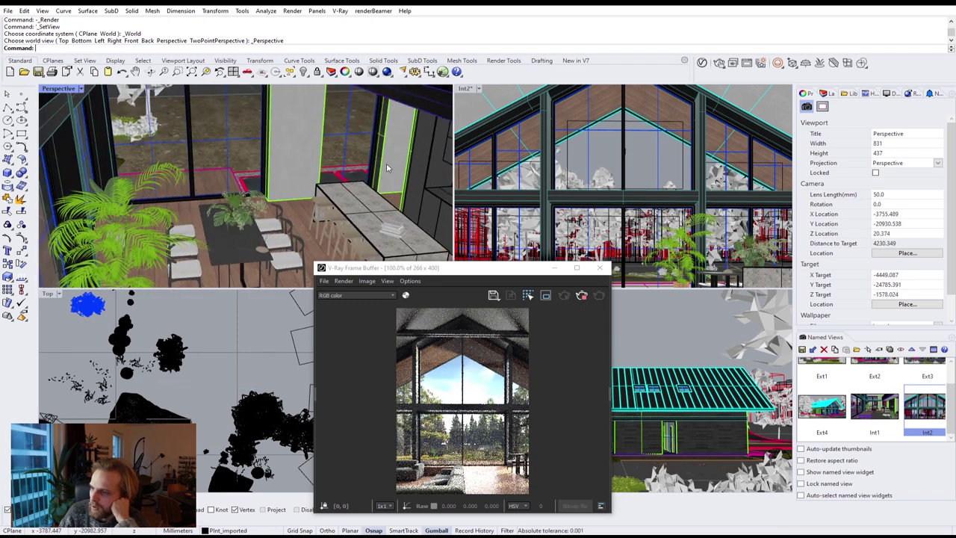
Examine the relocated palm up close in the V-Ray render, then close the frame buffer.
{"action": "left_click_drag", "start_coordinate": [456, 275], "coordinate": [423, 159]}
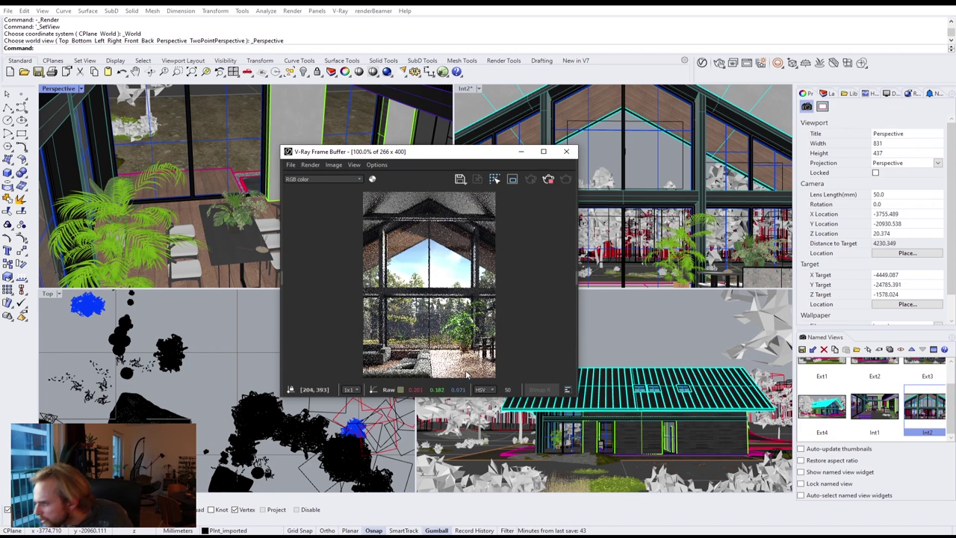
{"action": "scroll", "coordinate": [463, 351], "scroll_direction": "up", "scroll_amount": 1}
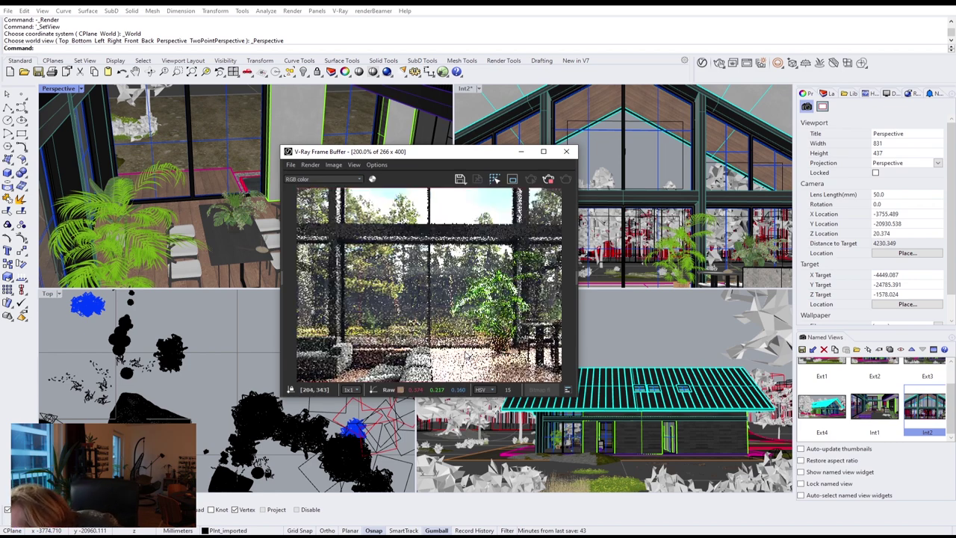
{"action": "left_click", "coordinate": [567, 152]}
Frame the selected potted palm in the maximized Perspective viewport and nudge its vertical position slightly.
{"action": "left_click", "coordinate": [111, 245]}
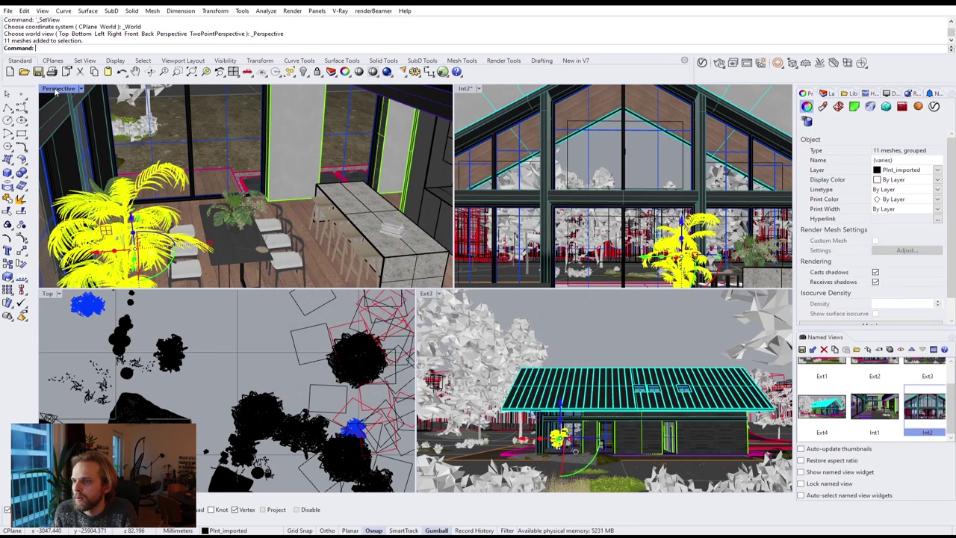
{"action": "double_click", "coordinate": [57, 89]}
{"action": "right_click_drag", "start_coordinate": [169, 198], "coordinate": [298, 194]}
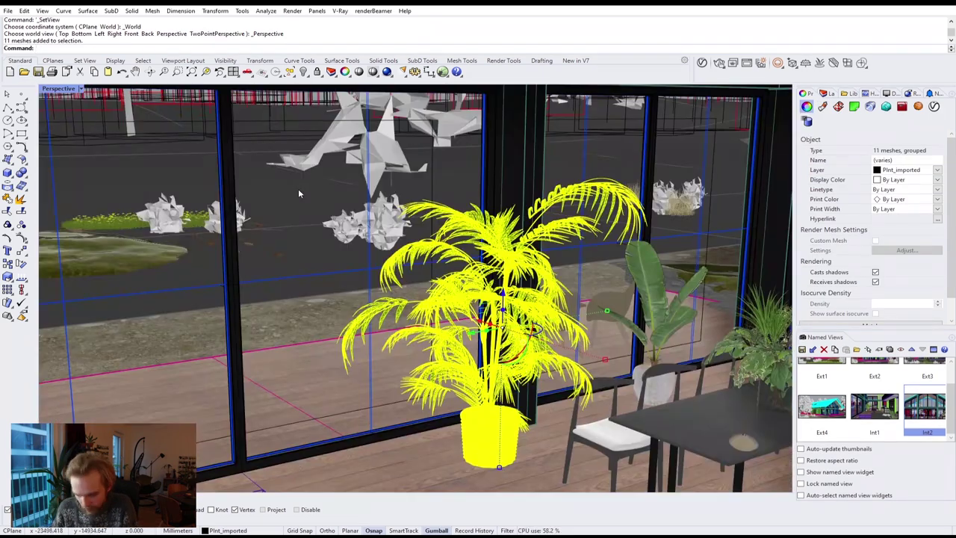
{"action": "key", "text": "Return"}
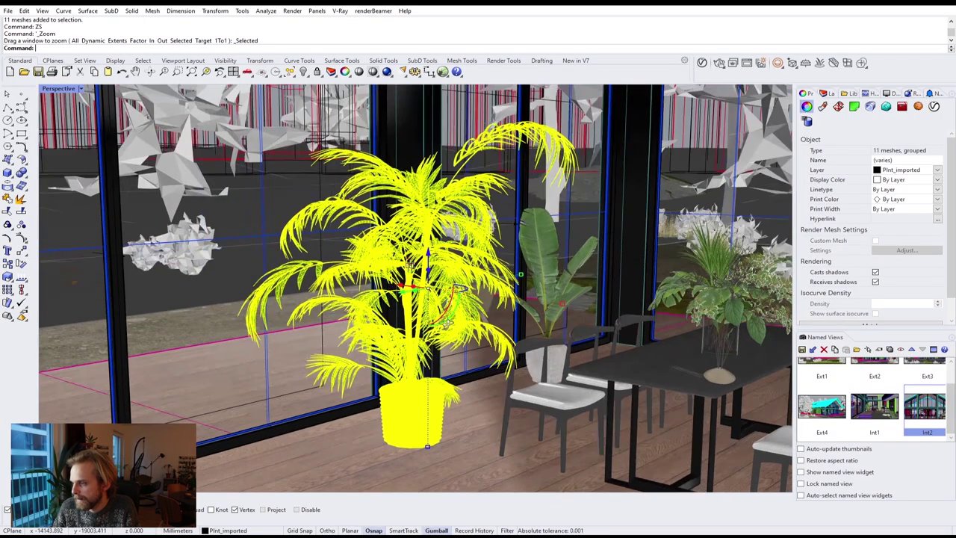
{"action": "right_click_drag", "start_coordinate": [447, 324], "coordinate": [479, 203], "text": "shift"}
{"action": "scroll", "coordinate": [426, 318], "scroll_direction": "up", "scroll_amount": 3}
{"action": "right_click_drag", "start_coordinate": [426, 318], "coordinate": [473, 288]}
{"action": "left_click_drag", "start_coordinate": [441, 115], "coordinate": [439, 112]}
{"action": "right_click_drag", "start_coordinate": [443, 314], "coordinate": [406, 328]}
{"action": "scroll", "coordinate": [406, 329], "scroll_direction": "down", "scroll_amount": 4}
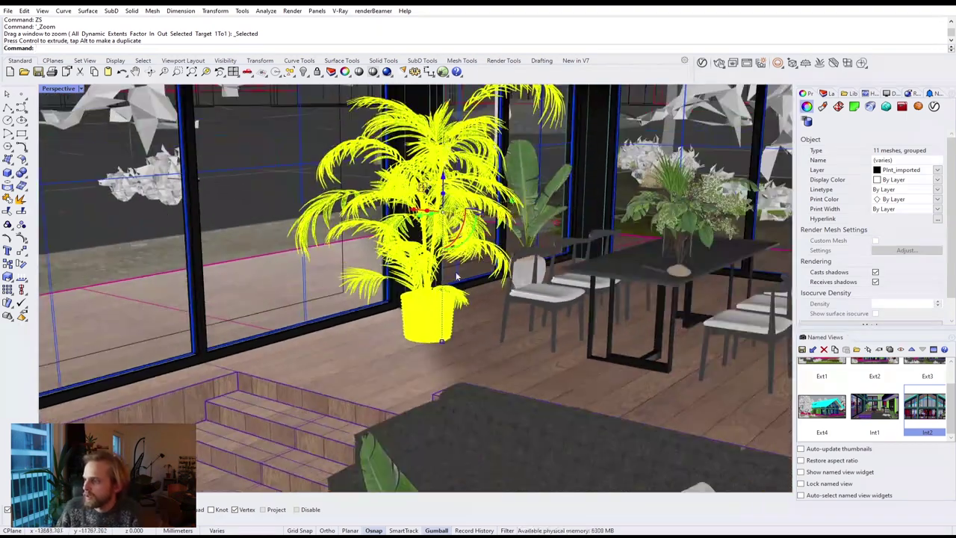
Create a layer named Palm_int2 and assign the selected palm to it.
{"action": "left_click", "coordinate": [826, 93]}
{"action": "left_click", "coordinate": [806, 107]}
{"action": "left_click", "coordinate": [805, 107]}
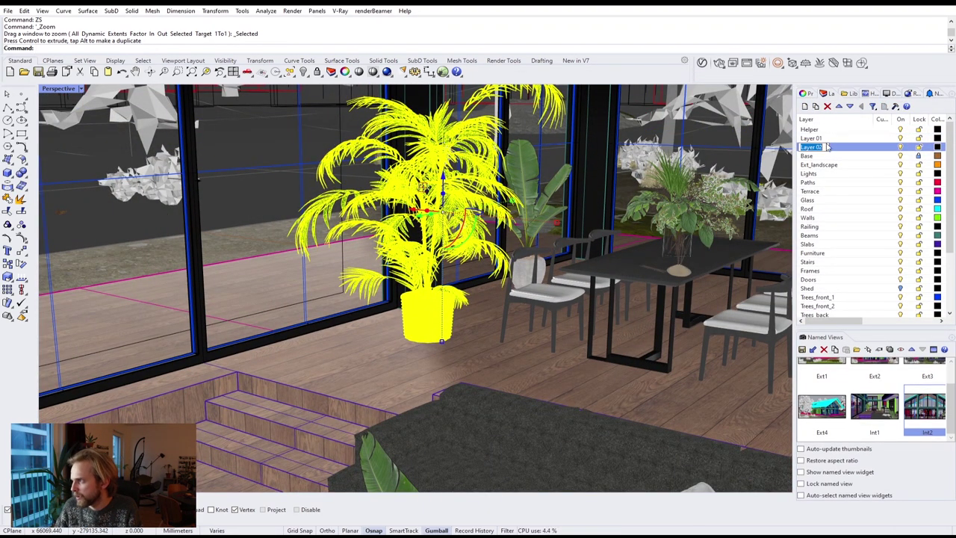
{"action": "type", "text": "Pa"}
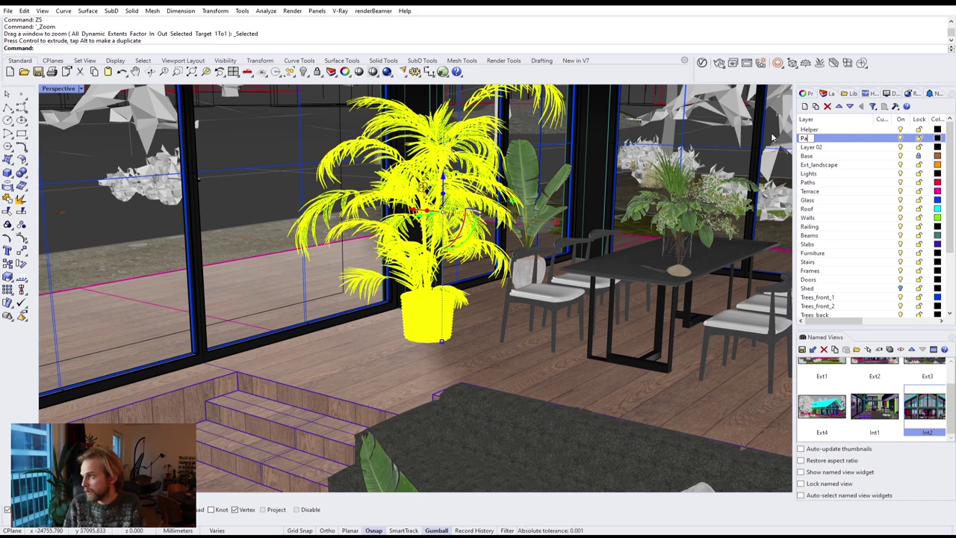
{"action": "type", "text": "lm_int2"}
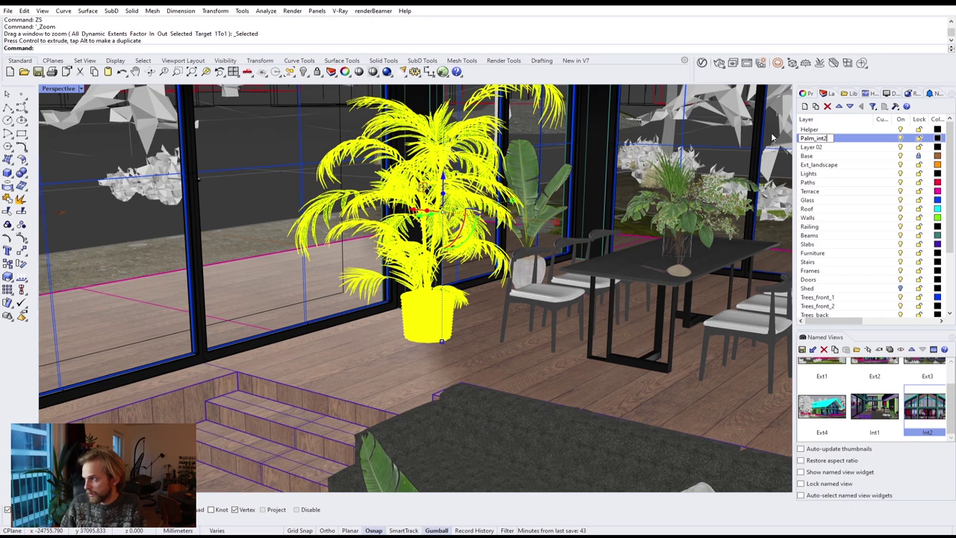
{"action": "key", "text": "Return"}
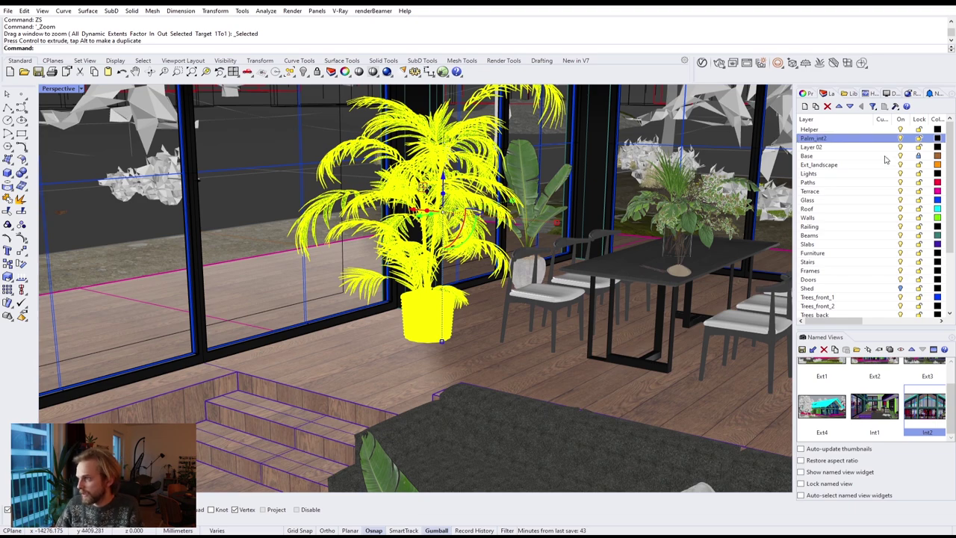
{"action": "right_click", "coordinate": [857, 142]}
{"action": "left_click", "coordinate": [884, 300]}
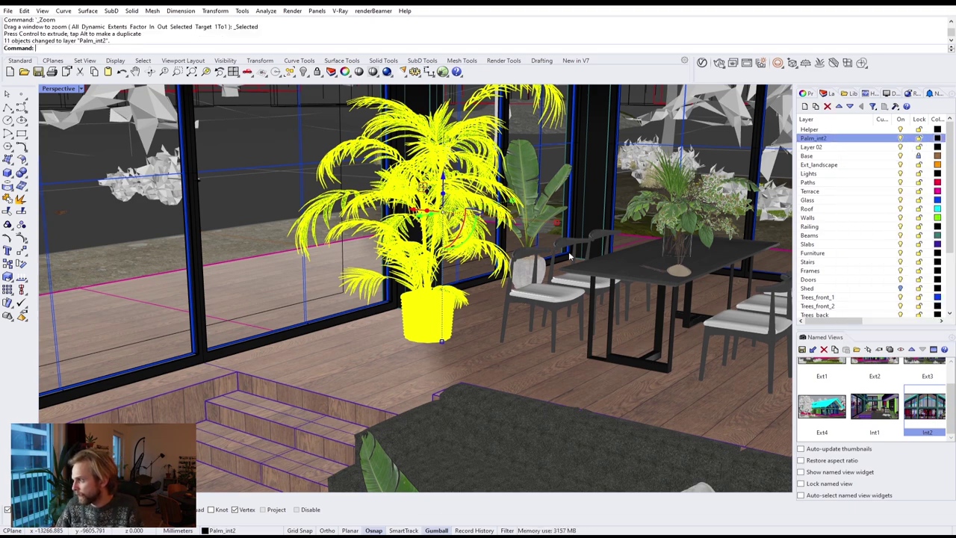
Duplicate the palm into the glazed corner beyond the dining table and adjust the copy's position there.
{"action": "right_click_drag", "start_coordinate": [529, 266], "coordinate": [400, 276]}
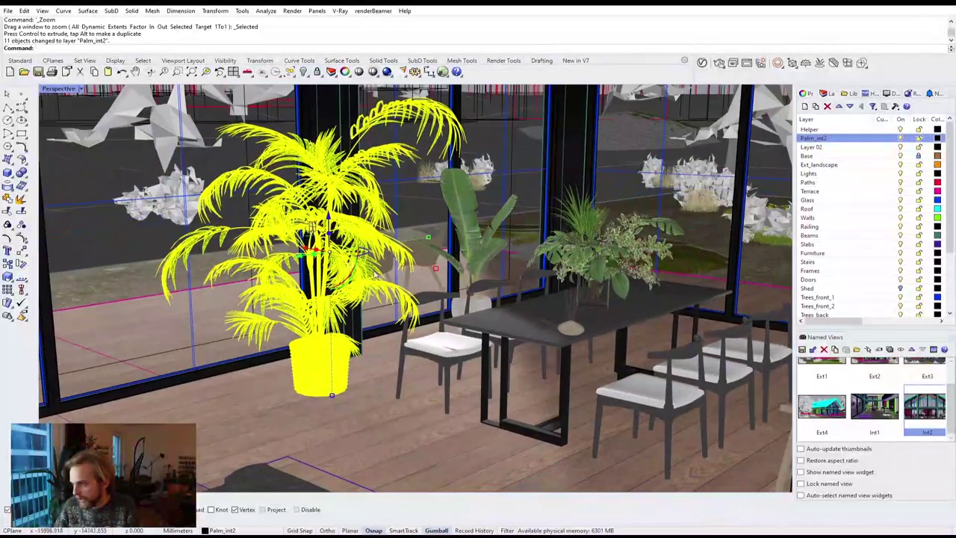
{"action": "left_click_drag", "start_coordinate": [311, 254], "coordinate": [646, 233], "text": "alt"}
{"action": "type", "text": "ZS"}
{"action": "key", "text": "Return"}
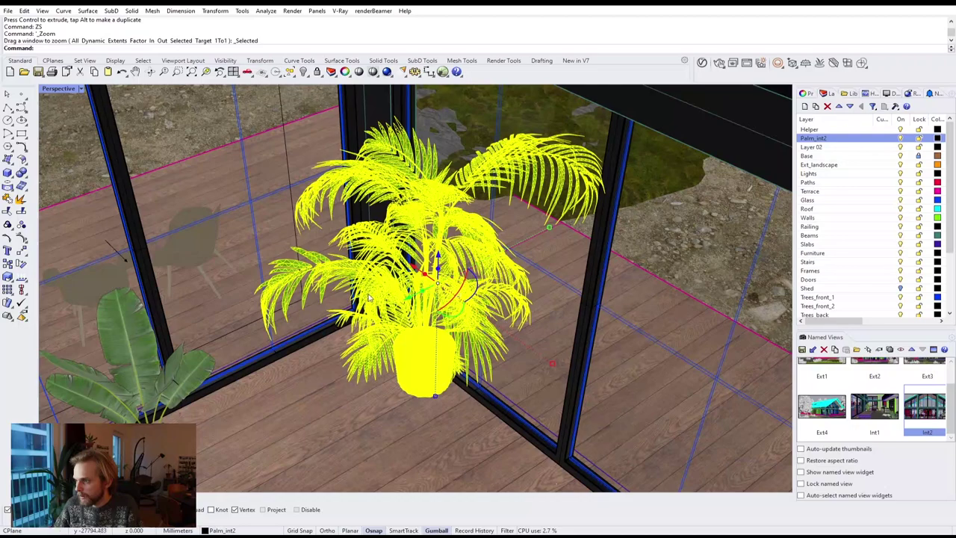
{"action": "left_click_drag", "start_coordinate": [369, 297], "coordinate": [273, 303]}
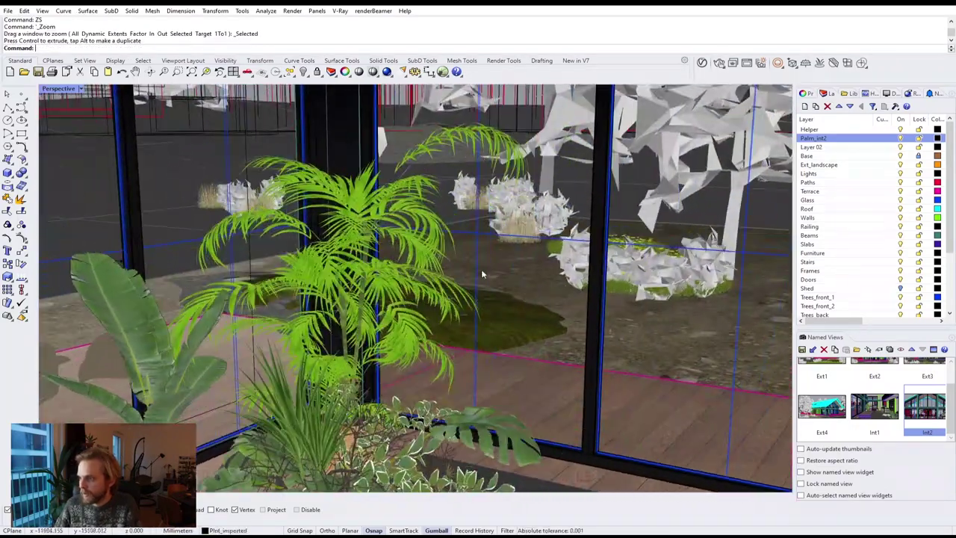
Create a layer named Palm_int1 and assign the duplicated corner palm to it.
{"action": "left_click", "coordinate": [344, 284]}
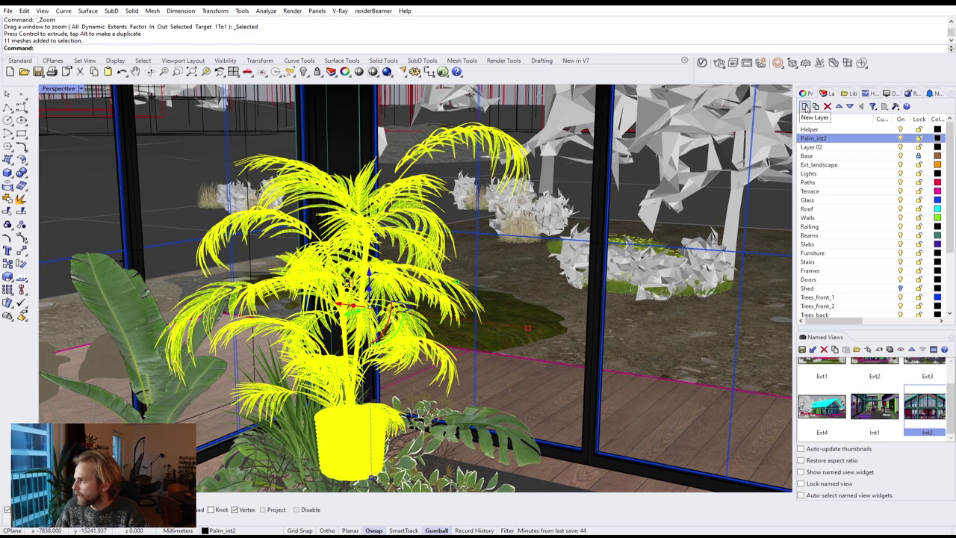
{"action": "left_click", "coordinate": [806, 108]}
{"action": "type", "text": "Palm_int"}
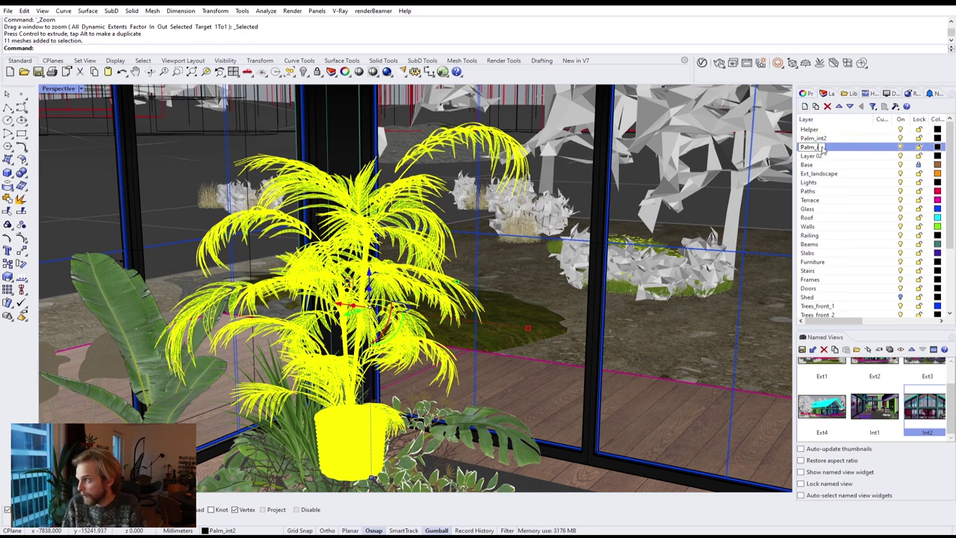
{"action": "key", "text": "Return"}
{"action": "right_click", "coordinate": [826, 148]}
{"action": "left_click", "coordinate": [869, 308]}
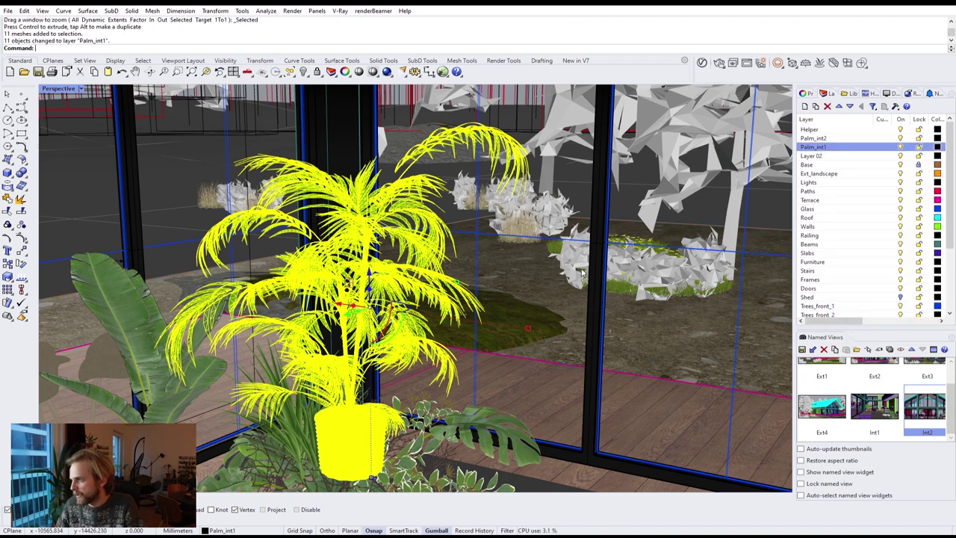
Select the basket-potted palm in front of the dining table and shift its position on the floor beside the window column.
{"action": "key", "text": "Escape"}
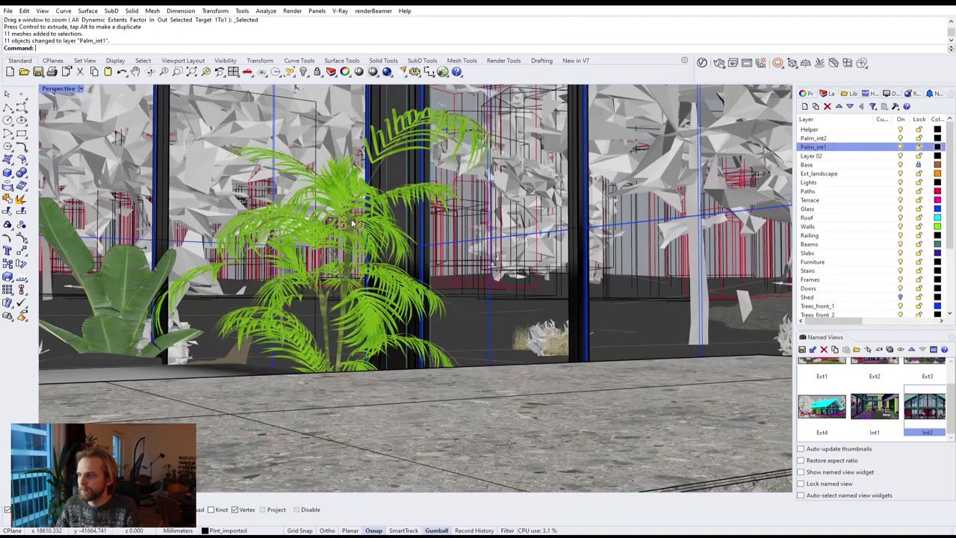
{"action": "scroll", "coordinate": [275, 250], "scroll_direction": "down", "scroll_amount": 8}
{"action": "scroll", "coordinate": [274, 250], "scroll_direction": "up", "scroll_amount": 6}
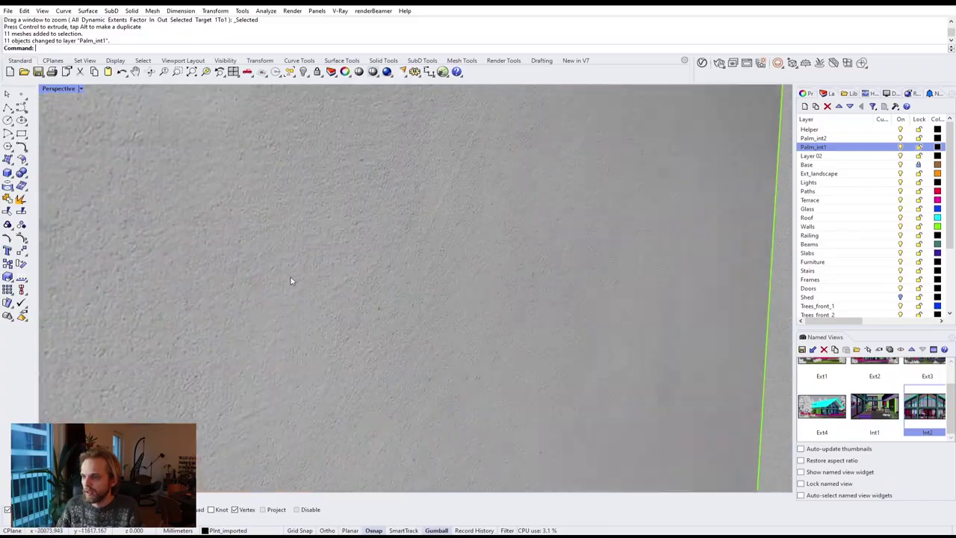
{"action": "right_click_drag", "start_coordinate": [303, 275], "coordinate": [313, 306]}
{"action": "scroll", "coordinate": [313, 306], "scroll_direction": "up", "scroll_amount": 4}
{"action": "left_click", "coordinate": [254, 387]}
{"action": "right_click_drag", "start_coordinate": [239, 393], "coordinate": [325, 411], "text": "shift"}
{"action": "left_click_drag", "start_coordinate": [355, 395], "coordinate": [379, 361]}
{"action": "right_click_drag", "start_coordinate": [396, 362], "coordinate": [446, 304]}
{"action": "key", "text": "Escape"}
{"action": "scroll", "coordinate": [432, 328], "scroll_direction": "down", "scroll_amount": 3}
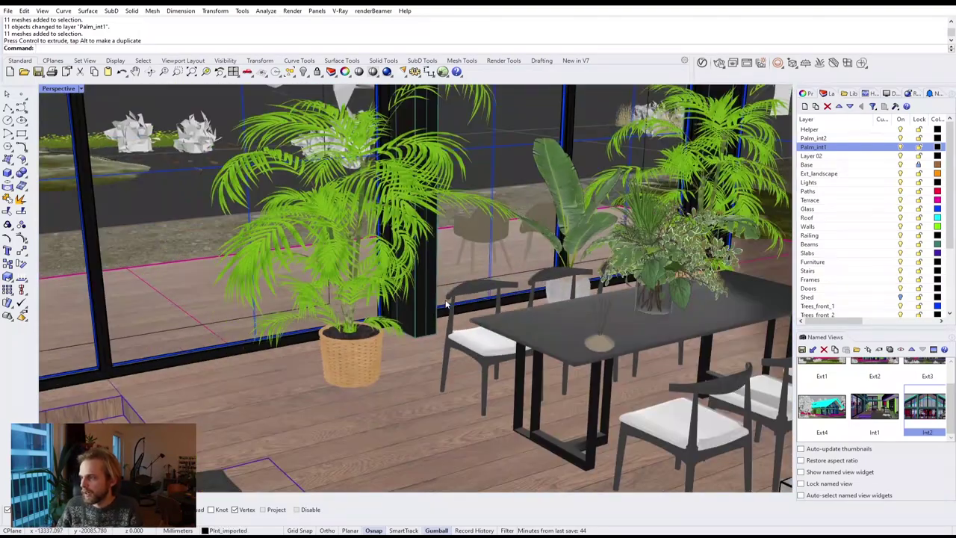
Toggle the Palm_int1 and Palm_int2 layers to check each palm, leaving Palm_int1 hidden and Palm_int2 on.
{"action": "left_click", "coordinate": [901, 147]}
{"action": "left_click", "coordinate": [901, 147]}
{"action": "left_click", "coordinate": [900, 138]}
{"action": "left_click", "coordinate": [901, 139]}
{"action": "left_click", "coordinate": [900, 147]}
{"action": "scroll", "coordinate": [547, 250], "scroll_direction": "up", "scroll_amount": 4}
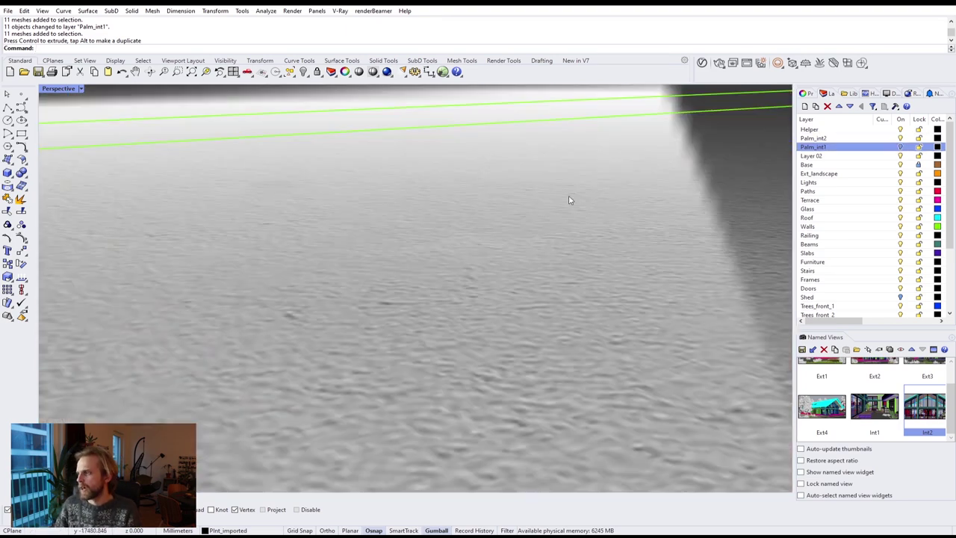
{"action": "scroll", "coordinate": [501, 200], "scroll_direction": "down", "scroll_amount": 5}
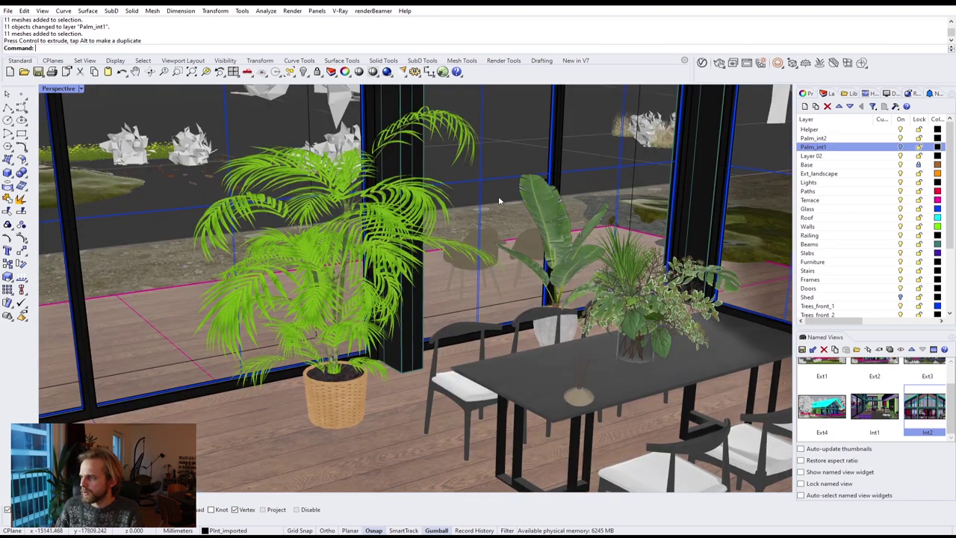
Maximize the Int2 viewport in place of Perspective and save the house model.
{"action": "double_click", "coordinate": [65, 89]}
{"action": "double_click", "coordinate": [464, 89]}
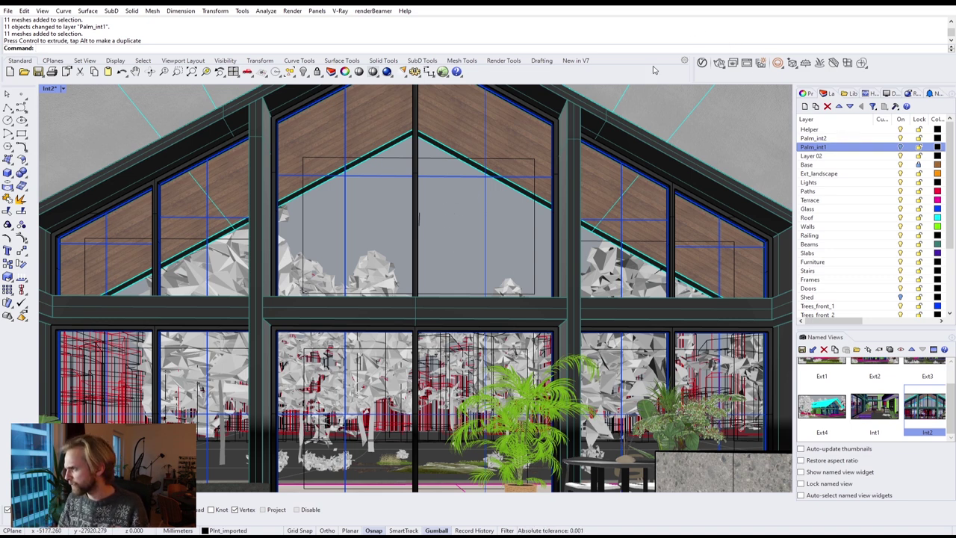
{"action": "left_click", "coordinate": [38, 73]}
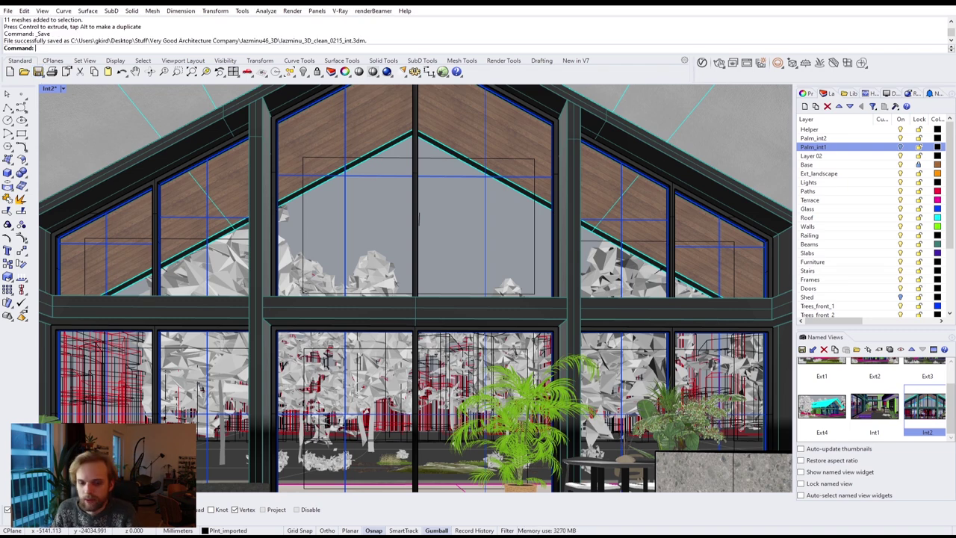
Start a new model without a template and maximize its Perspective viewport.
{"action": "left_click", "coordinate": [7, 10]}
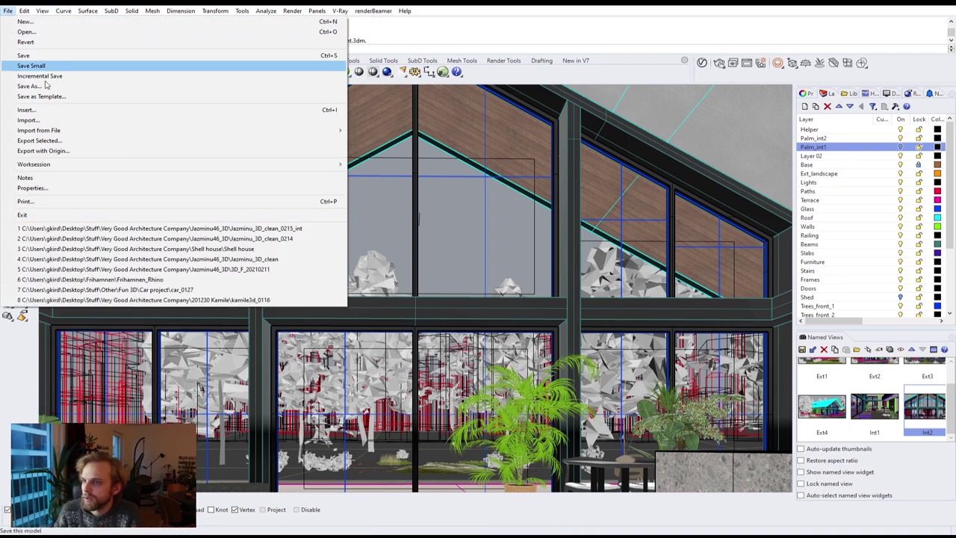
{"action": "left_click", "coordinate": [26, 22]}
{"action": "left_click", "coordinate": [493, 289]}
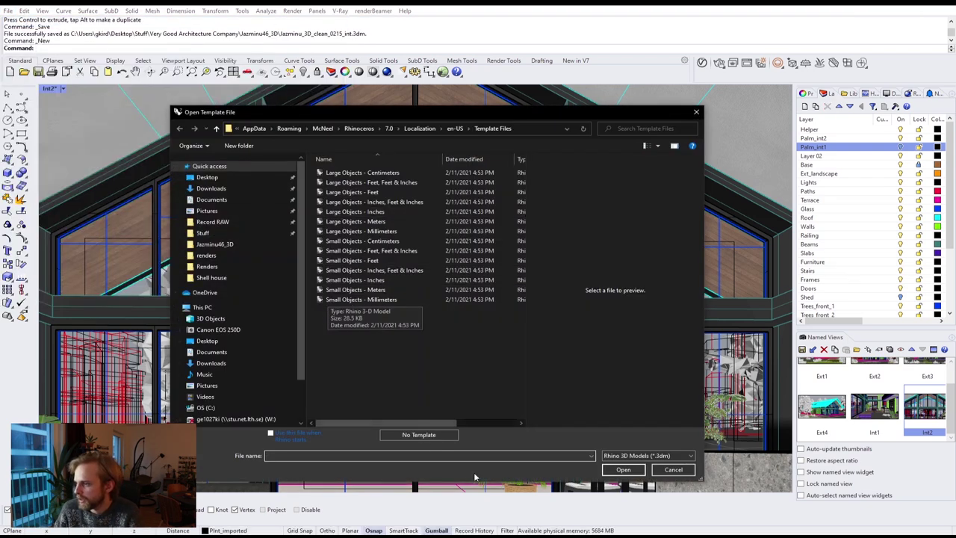
{"action": "left_click", "coordinate": [447, 434]}
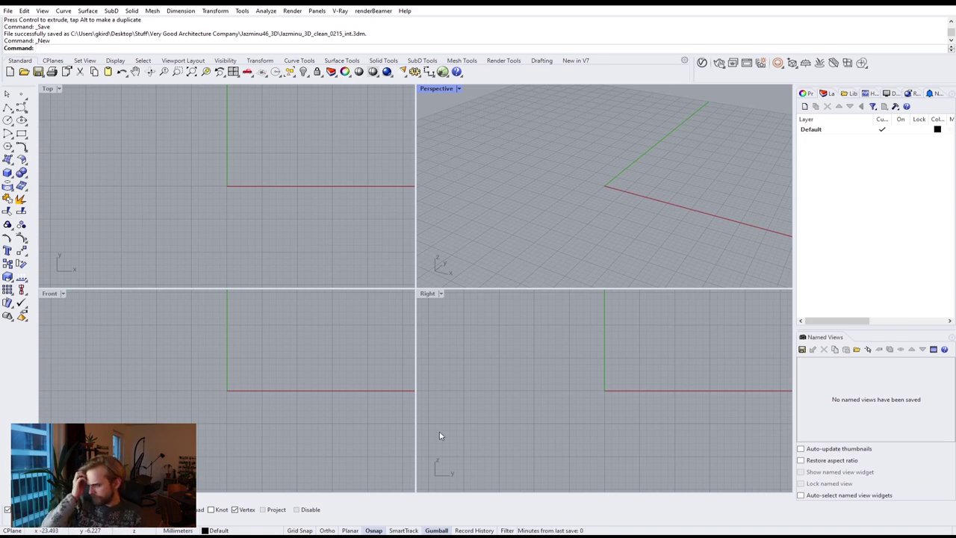
{"action": "double_click", "coordinate": [440, 89]}
{"action": "right_click_drag", "start_coordinate": [459, 197], "coordinate": [329, 246]}
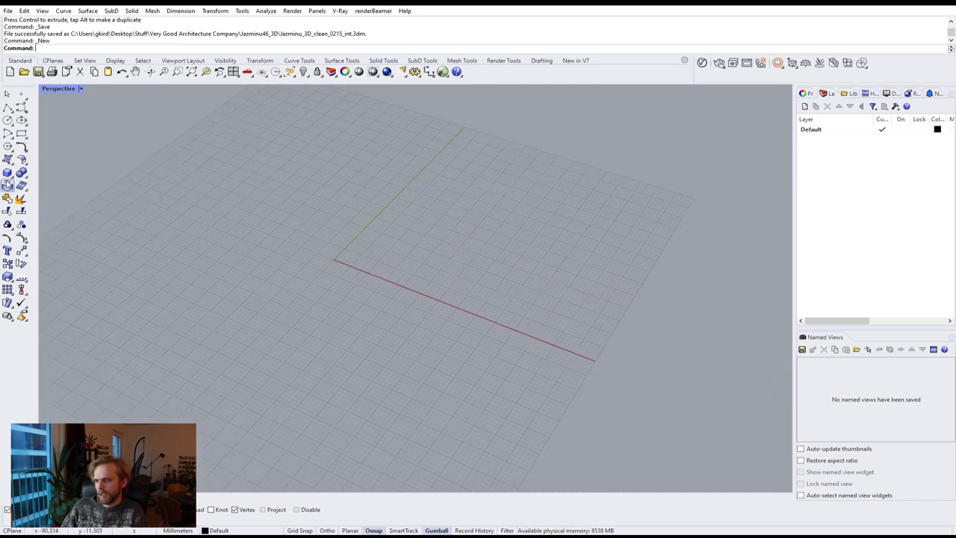
{"action": "left_click", "coordinate": [11, 179]}
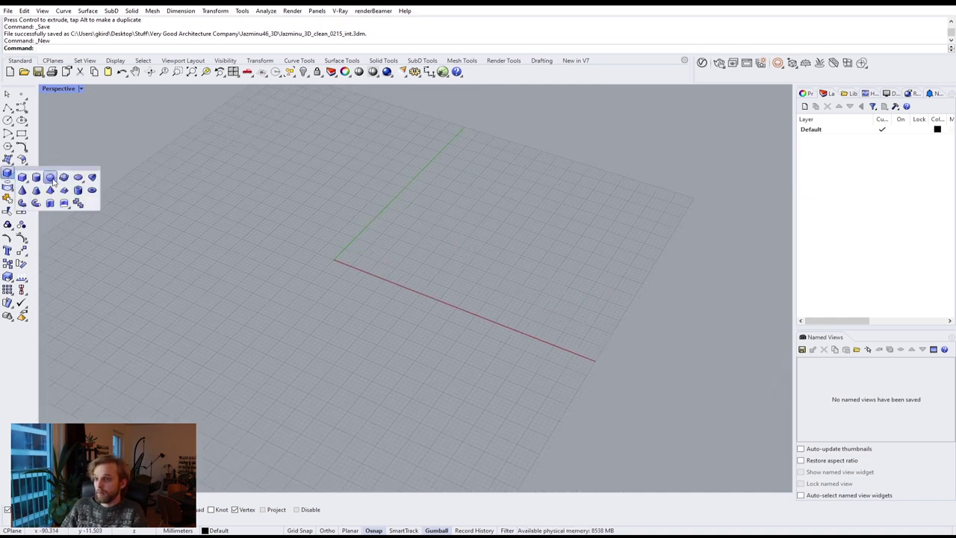
{"action": "left_click", "coordinate": [21, 177]}
{"action": "left_click", "coordinate": [208, 288]}
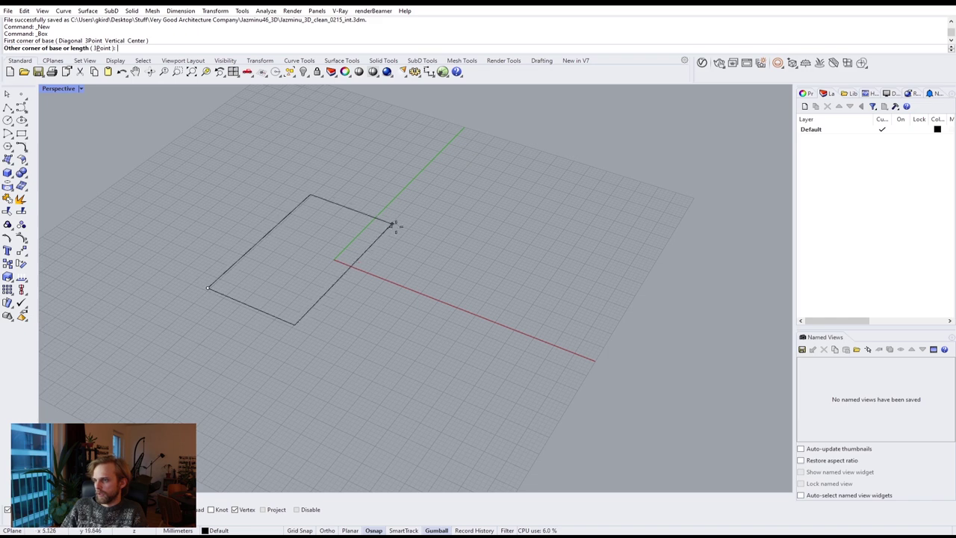
{"action": "key", "text": "Escape"}
Create a 1000 x 1000 x 1000 mm box with its first corner at the origin (0).
{"action": "left_click", "coordinate": [7, 174]}
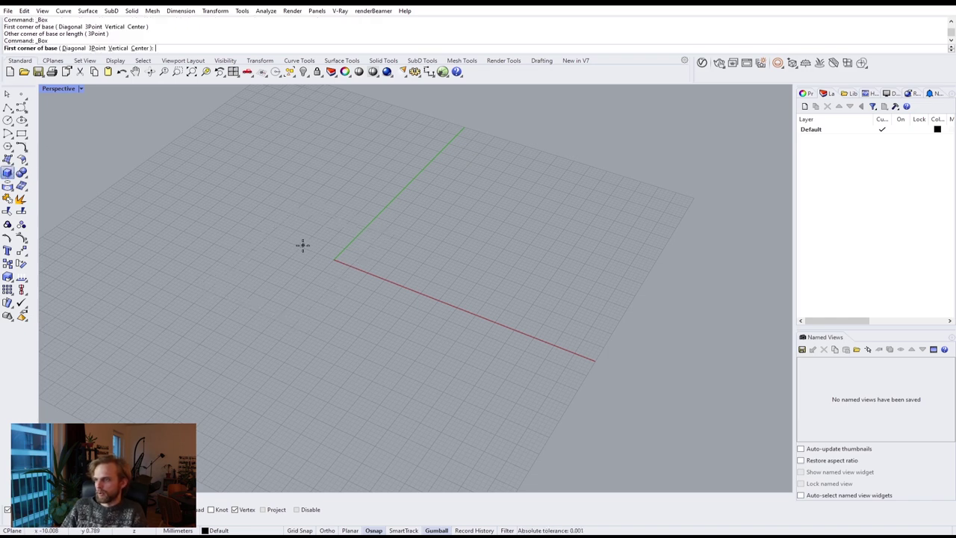
{"action": "key", "text": "Return"}
{"action": "scroll", "coordinate": [581, 191], "scroll_direction": "down", "scroll_amount": 12}
{"action": "right_click_drag", "start_coordinate": [583, 190], "coordinate": [354, 280], "text": "shift"}
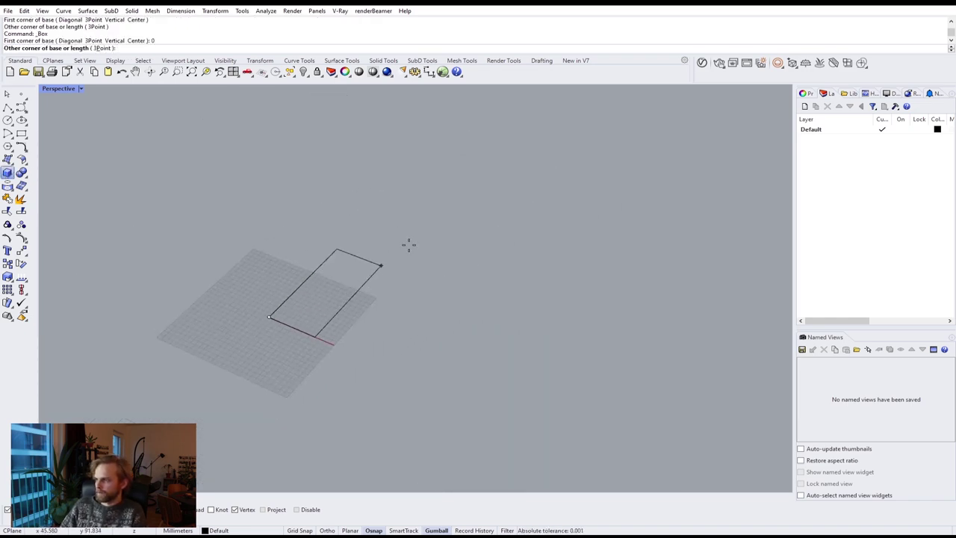
{"action": "type", "text": "1000"}
{"action": "key", "text": "Return"}
{"action": "type", "text": "1000"}
{"action": "key", "text": "Return"}
{"action": "type", "text": "1000"}
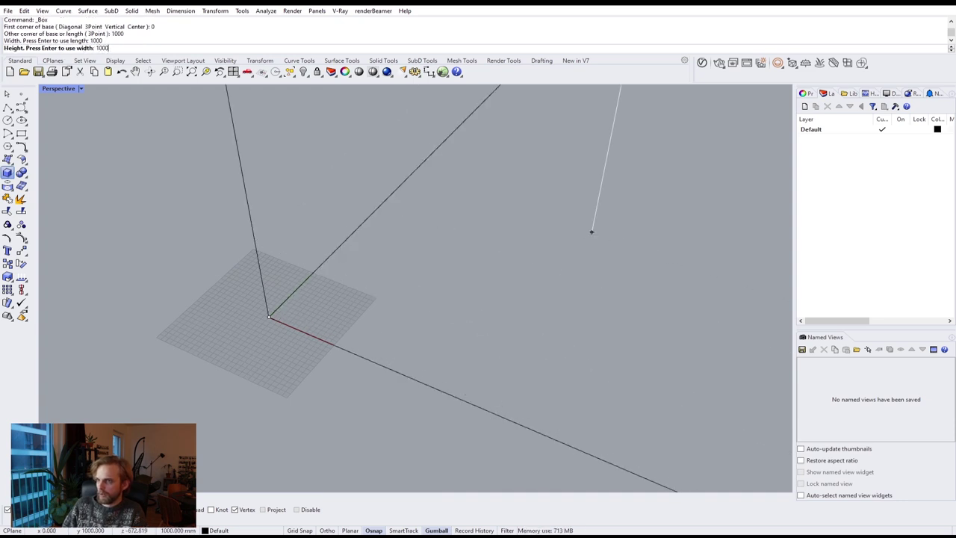
{"action": "key", "text": "Return"}
{"action": "scroll", "coordinate": [446, 230], "scroll_direction": "down", "scroll_amount": 18}
{"action": "right_click_drag", "start_coordinate": [476, 235], "coordinate": [452, 320]}
{"action": "left_click", "coordinate": [349, 276]}
{"action": "left_click", "coordinate": [587, 345]}
{"action": "right_click_drag", "start_coordinate": [437, 238], "coordinate": [438, 207], "text": "shift"}
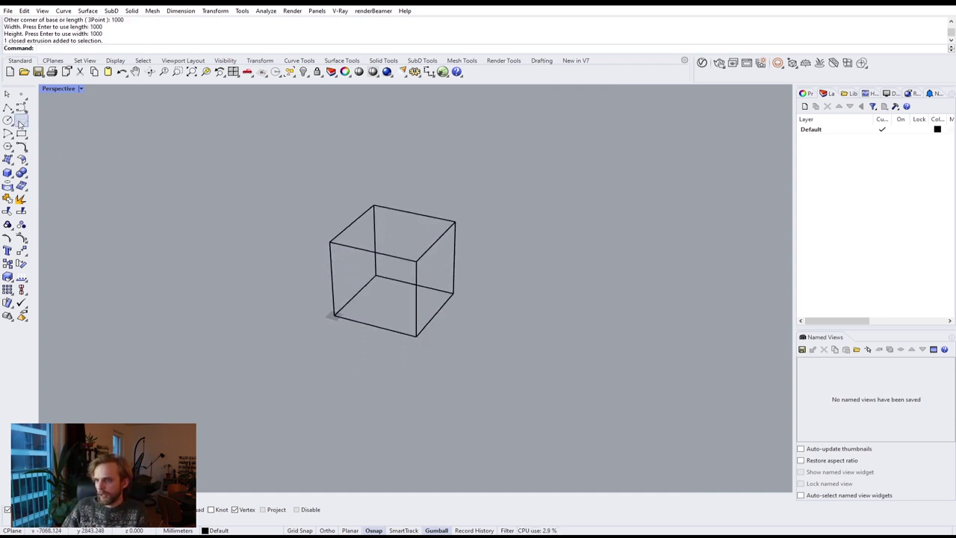
Create a sphere near the box, raise it to ground level and move it beside the box.
{"action": "left_click", "coordinate": [9, 177]}
{"action": "left_click", "coordinate": [35, 180]}
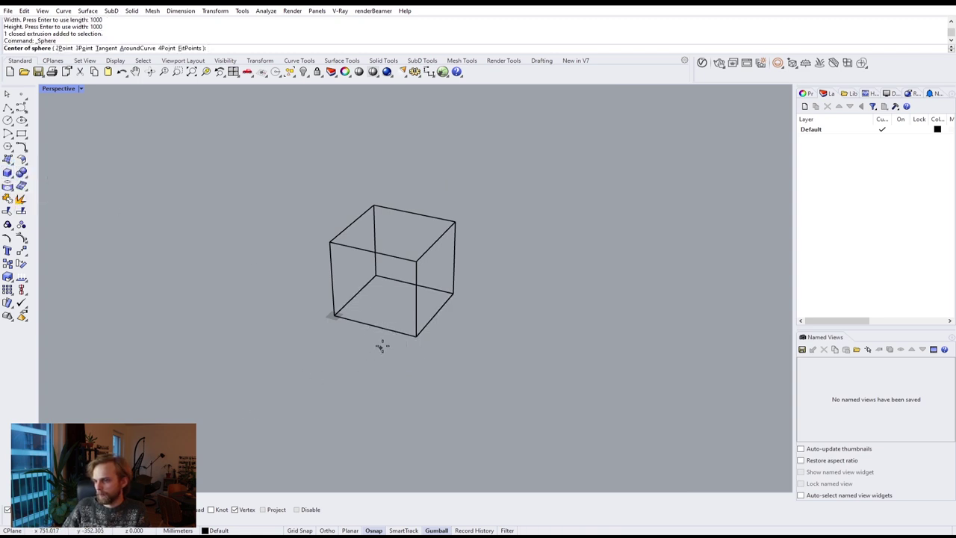
{"action": "left_click", "coordinate": [375, 326]}
{"action": "left_click", "coordinate": [369, 356]}
{"action": "right_click_drag", "start_coordinate": [368, 354], "coordinate": [385, 290]}
{"action": "left_click_drag", "start_coordinate": [383, 283], "coordinate": [381, 244]}
{"action": "left_click_drag", "start_coordinate": [419, 280], "coordinate": [575, 319]}
{"action": "right_click_drag", "start_coordinate": [575, 319], "coordinate": [502, 387]}
{"action": "left_click_drag", "start_coordinate": [504, 357], "coordinate": [535, 328]}
{"action": "left_click", "coordinate": [580, 335]}
{"action": "right_click_drag", "start_coordinate": [583, 336], "coordinate": [219, 212]}
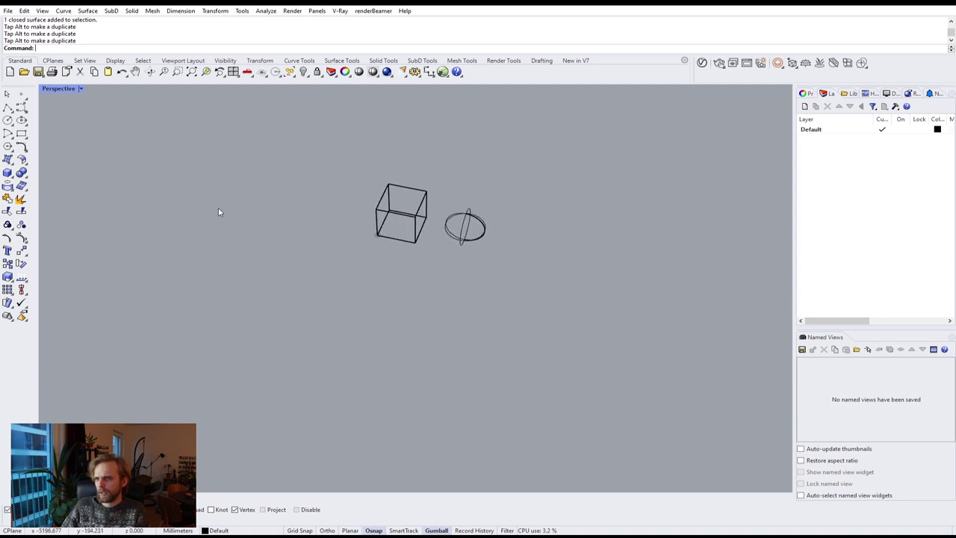
Draw a large rectangular ground plane extending well beyond the box and sphere with the Plane command.
{"action": "left_click", "coordinate": [9, 159]}
{"action": "key", "text": "Escape"}
{"action": "type", "text": "Plane"}
{"action": "key", "text": "Return"}
{"action": "left_click", "coordinate": [79, 352]}
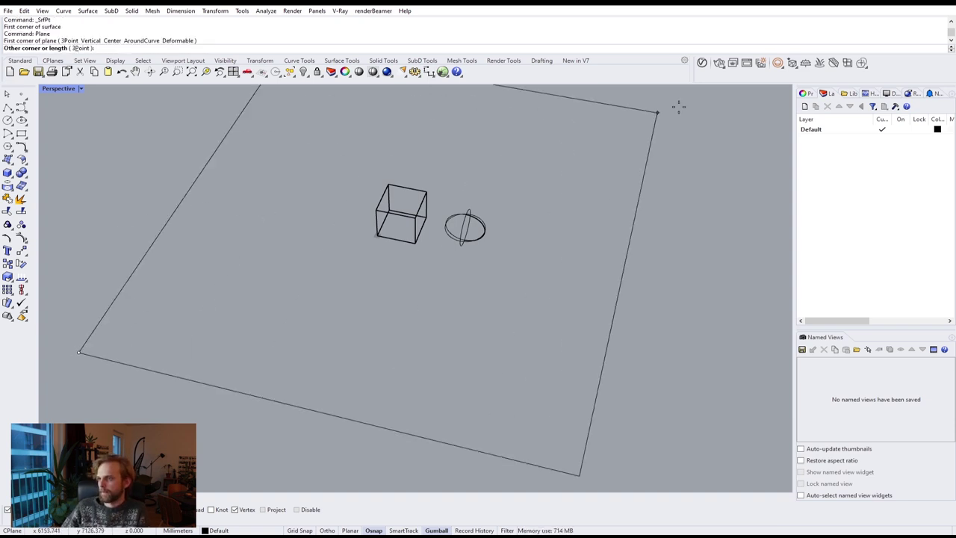
{"action": "left_click", "coordinate": [683, 133]}
{"action": "right_click_drag", "start_coordinate": [644, 231], "coordinate": [527, 200]}
{"action": "scroll", "coordinate": [492, 183], "scroll_direction": "up", "scroll_amount": 5}
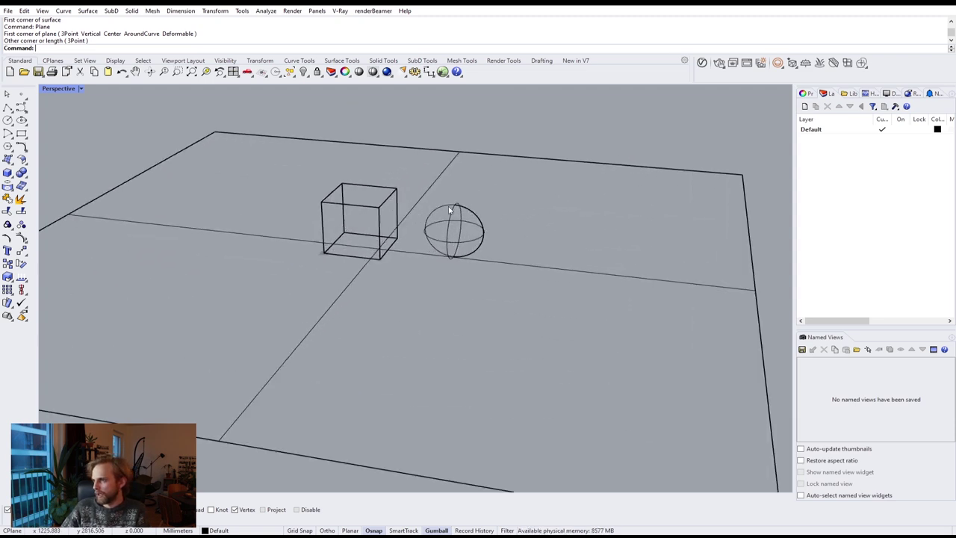
Run an interactive V-Ray render of the box, sphere and plane, and close the frame buffer after checking it.
{"action": "left_click", "coordinate": [720, 63]}
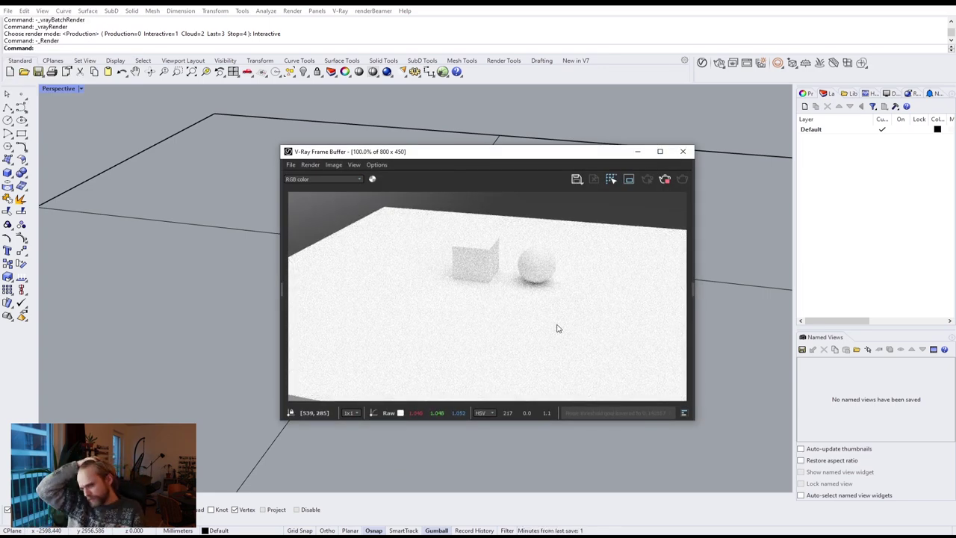
{"action": "right_click_drag", "start_coordinate": [173, 262], "coordinate": [246, 224]}
{"action": "left_click", "coordinate": [683, 151]}
{"action": "right_click_drag", "start_coordinate": [624, 219], "coordinate": [389, 157]}
{"action": "left_click", "coordinate": [89, 8]}
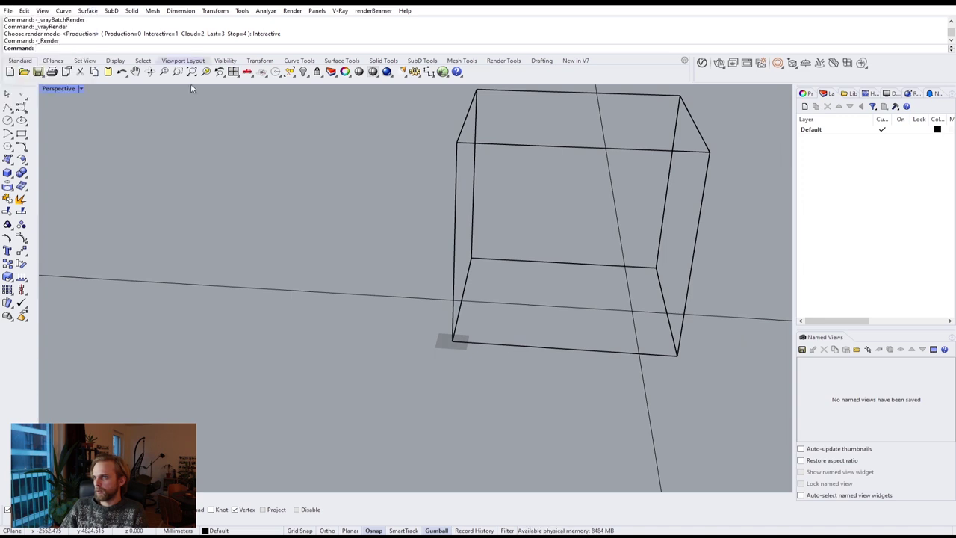
{"action": "scroll", "coordinate": [357, 203], "scroll_direction": "down", "scroll_amount": 6}
{"action": "right_click_drag", "start_coordinate": [446, 222], "coordinate": [361, 236], "text": "shift"}
Apply the V-Ray Generic material to the box, sphere and ground plane through the Asset Editor.
{"action": "left_click", "coordinate": [703, 63]}
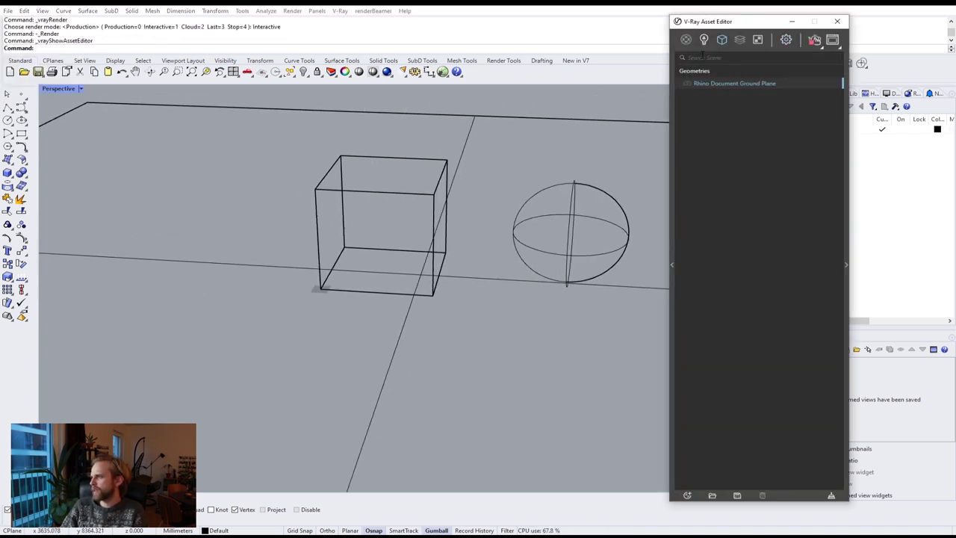
{"action": "scroll", "coordinate": [454, 227], "scroll_direction": "down", "scroll_amount": 8}
{"action": "left_click_drag", "start_coordinate": [585, 139], "coordinate": [386, 310]}
{"action": "right_click", "coordinate": [694, 88]}
{"action": "left_click", "coordinate": [715, 106]}
{"action": "left_click", "coordinate": [560, 149]}
{"action": "scroll", "coordinate": [501, 236], "scroll_direction": "up", "scroll_amount": 3}
{"action": "scroll", "coordinate": [501, 237], "scroll_direction": "up", "scroll_amount": 4}
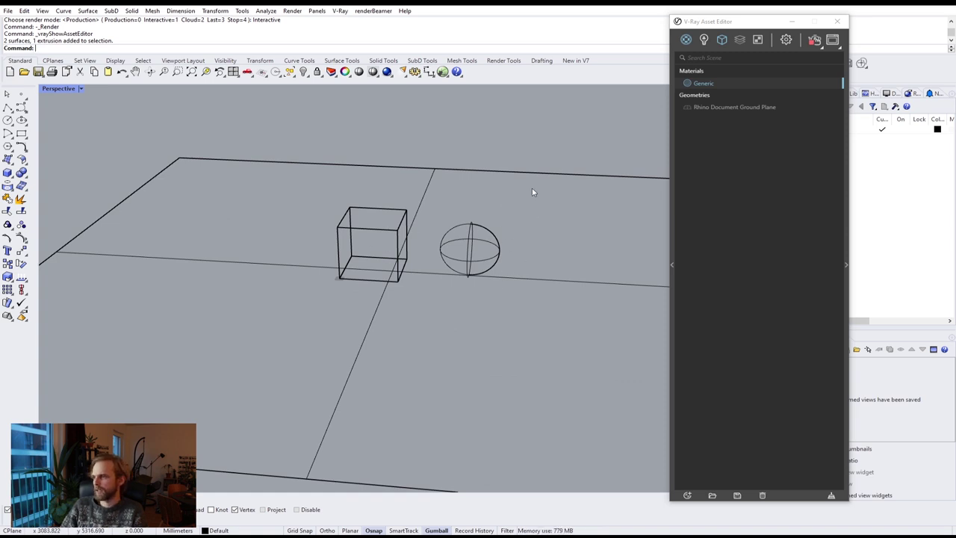
Set the Perspective viewport's display mode to Shaded.
{"action": "left_click", "coordinate": [60, 89]}
{"action": "left_click", "coordinate": [83, 133]}
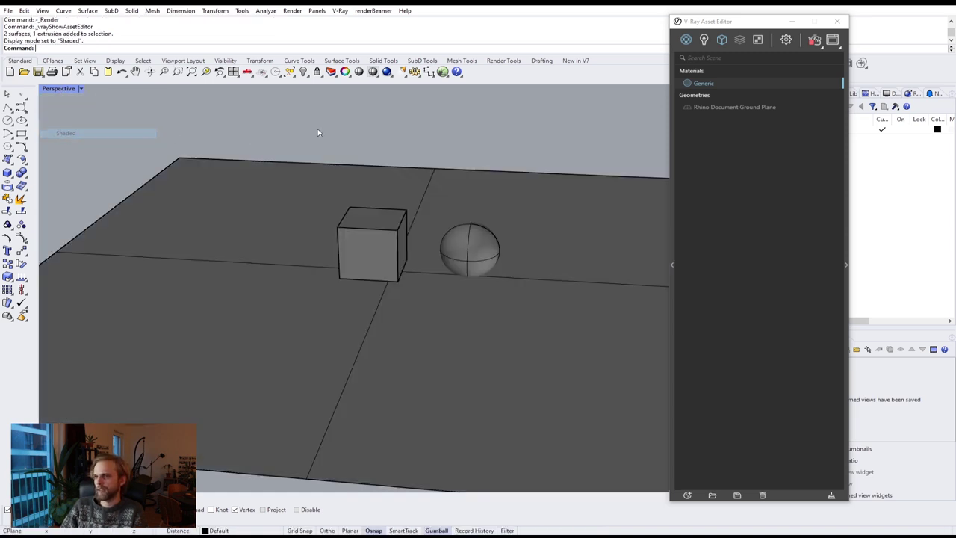
{"action": "scroll", "coordinate": [491, 177], "scroll_direction": "up", "scroll_amount": 3}
Render the scene interactively with the Generic material applied, check the result, stop the render and close the frame buffer.
{"action": "left_click", "coordinate": [815, 39]}
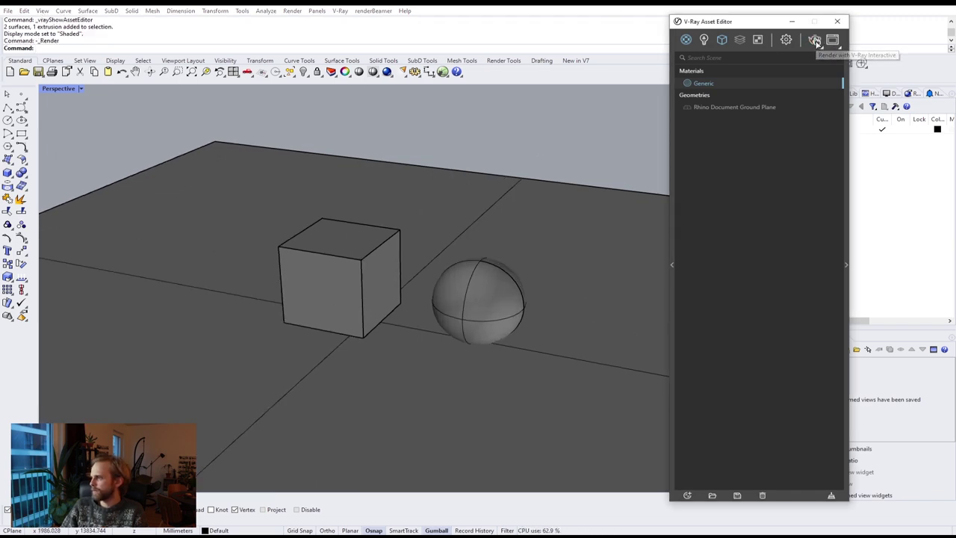
{"action": "left_click", "coordinate": [816, 40]}
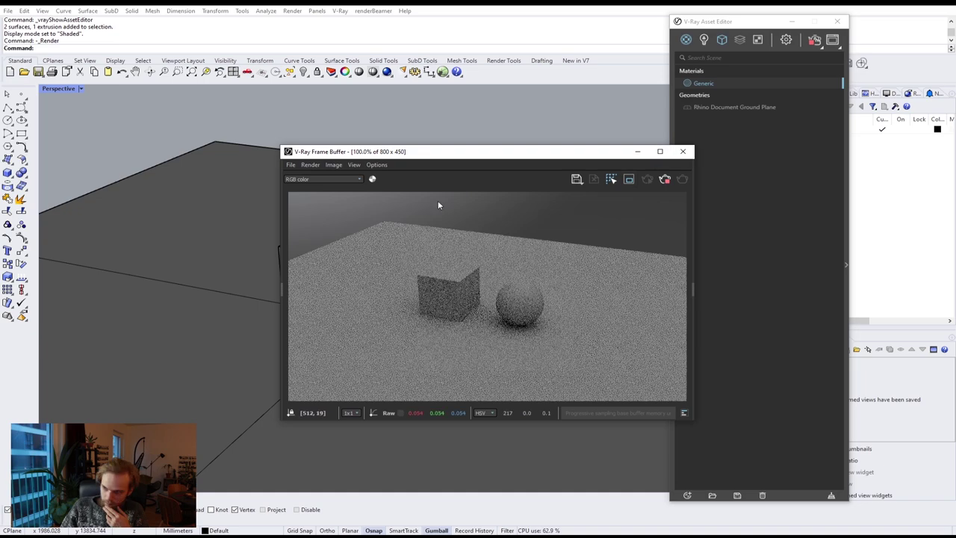
{"action": "left_click_drag", "start_coordinate": [476, 157], "coordinate": [702, 117]}
{"action": "right_click_drag", "start_coordinate": [404, 212], "coordinate": [374, 181]}
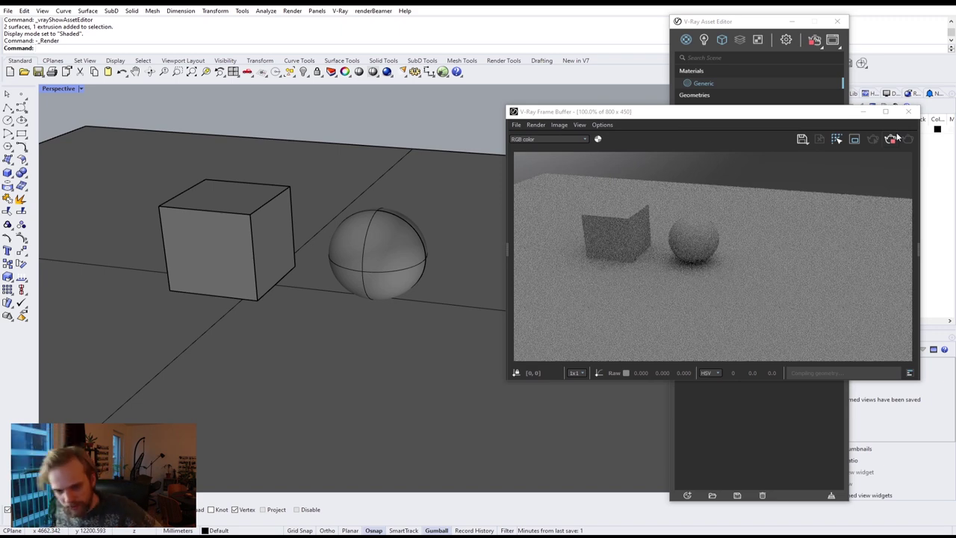
{"action": "left_click_drag", "start_coordinate": [770, 116], "coordinate": [304, 27]}
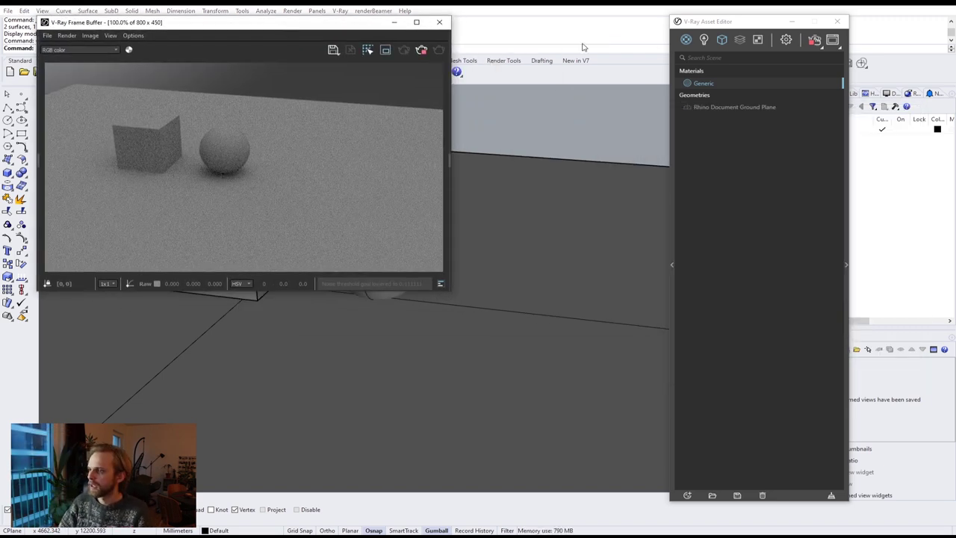
{"action": "left_click", "coordinate": [421, 51]}
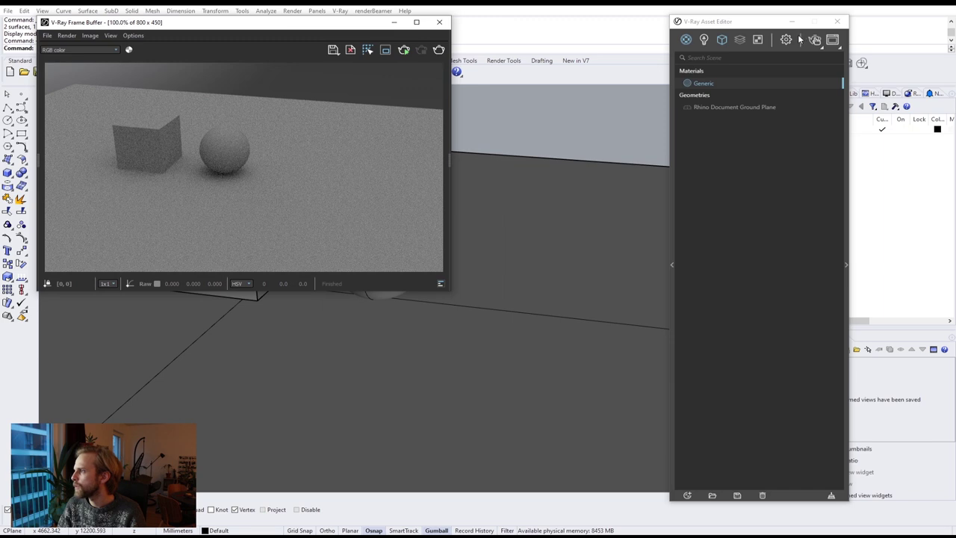
{"action": "left_click", "coordinate": [441, 25]}
Disable the environment background texture in the V-Ray render settings and close the Asset Editor.
{"action": "left_click", "coordinate": [786, 38]}
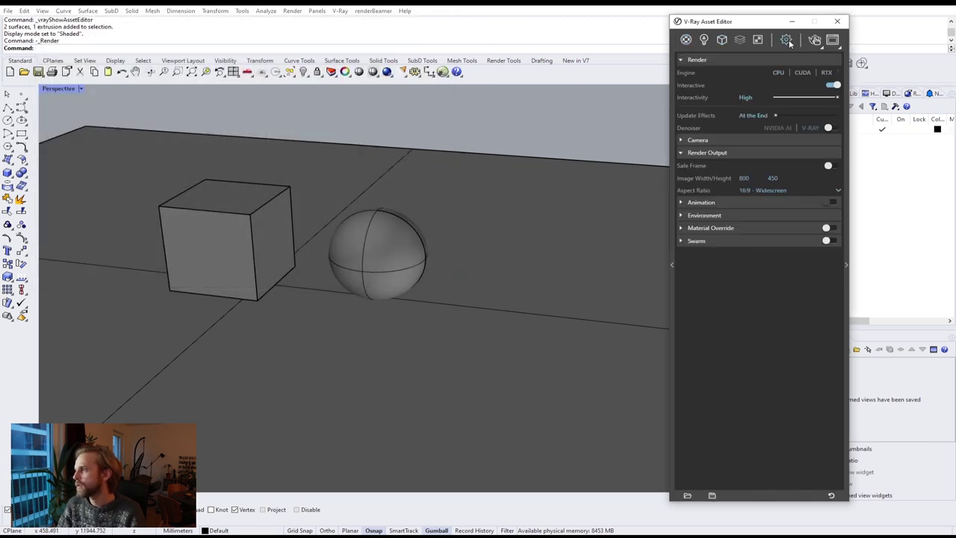
{"action": "left_click", "coordinate": [703, 216]}
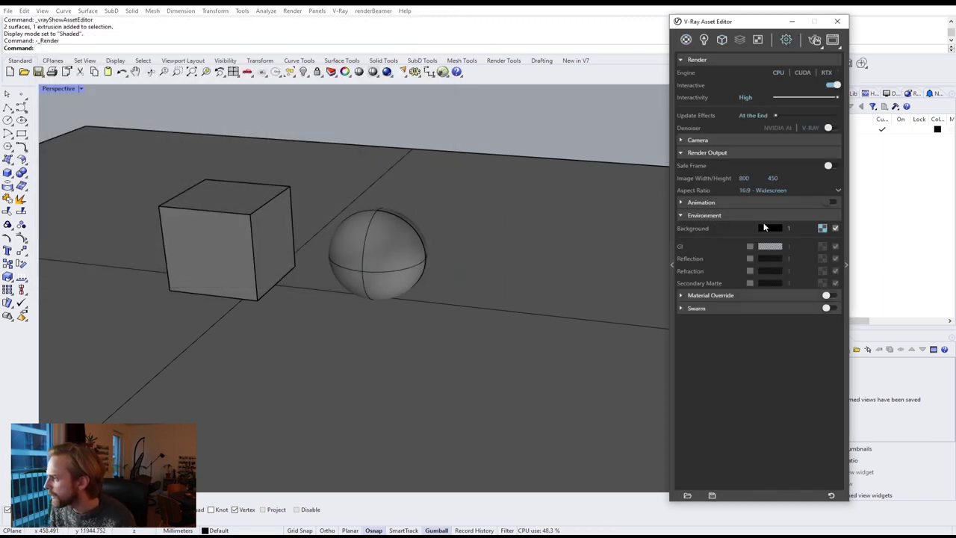
{"action": "mouse_move", "coordinate": [777, 230]}
{"action": "left_click", "coordinate": [905, 81]}
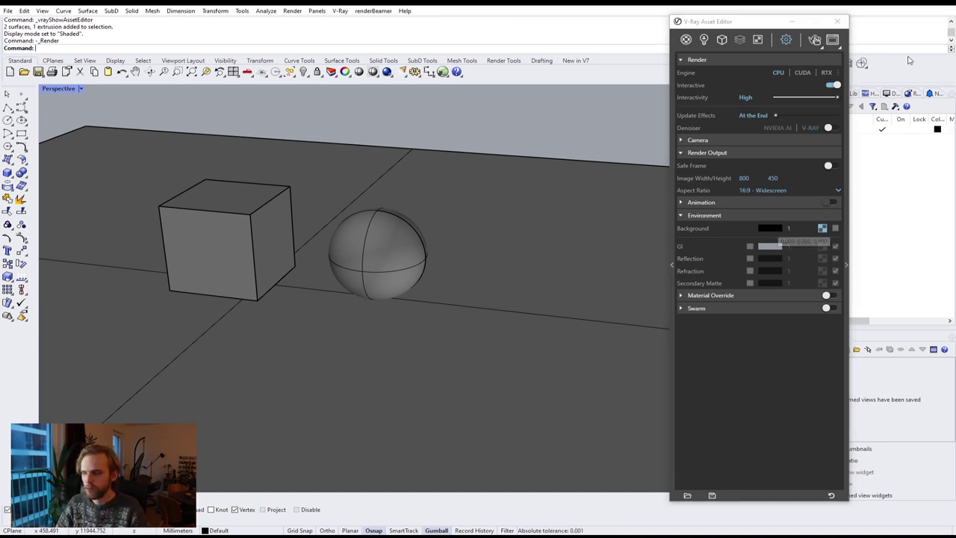
{"action": "left_click", "coordinate": [837, 21]}
{"action": "scroll", "coordinate": [600, 178], "scroll_direction": "down", "scroll_amount": 5}
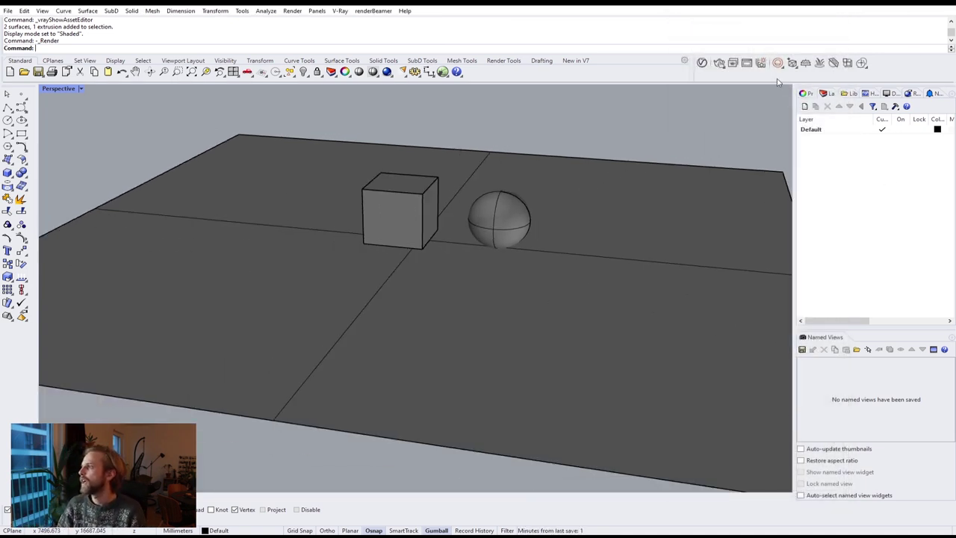
Place a V-Ray sphere light with a radius of about 994 mm on the ground plane beside the box.
{"action": "left_click", "coordinate": [785, 69]}
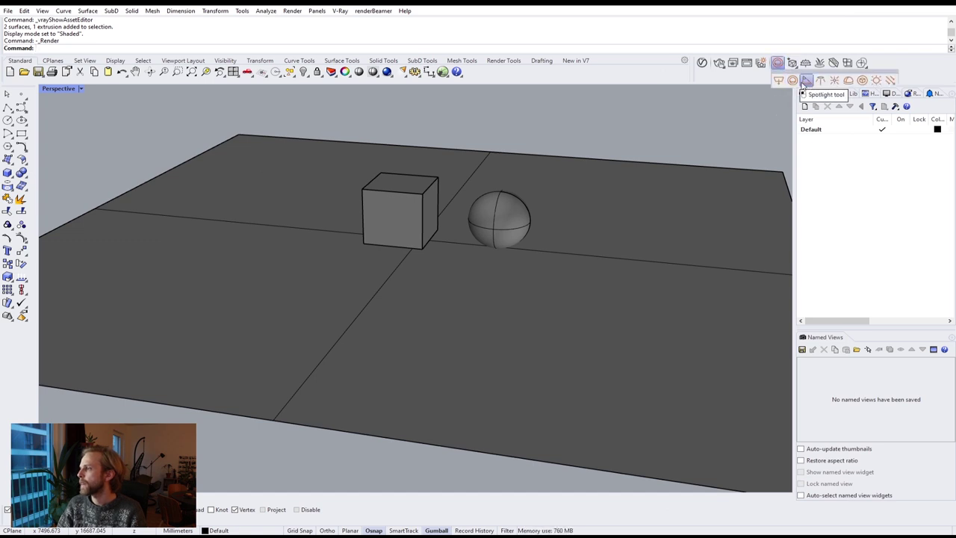
{"action": "left_click", "coordinate": [793, 80]}
{"action": "left_click", "coordinate": [275, 261]}
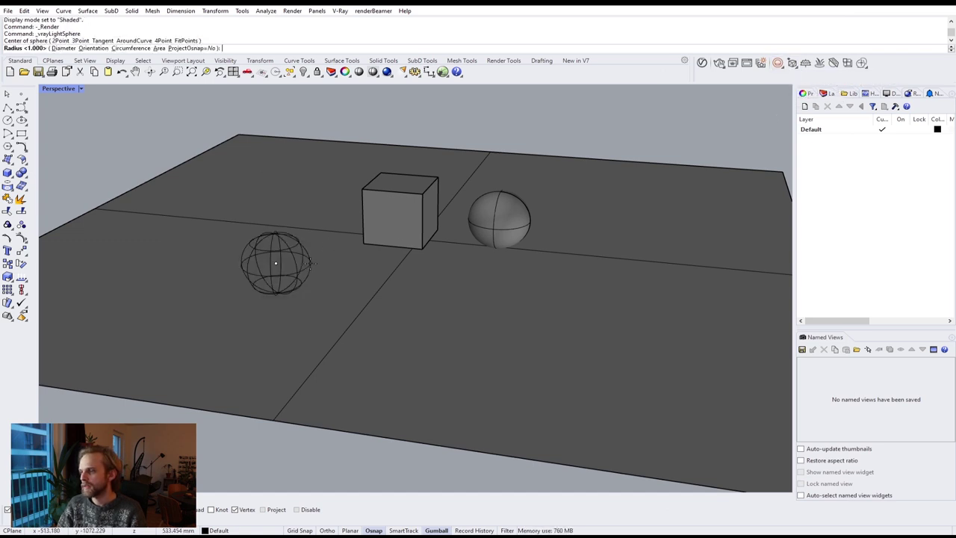
{"action": "left_click", "coordinate": [278, 247]}
Raise the sphere light above the ground plane and shift it across to the outer side of the box.
{"action": "left_click", "coordinate": [270, 244]}
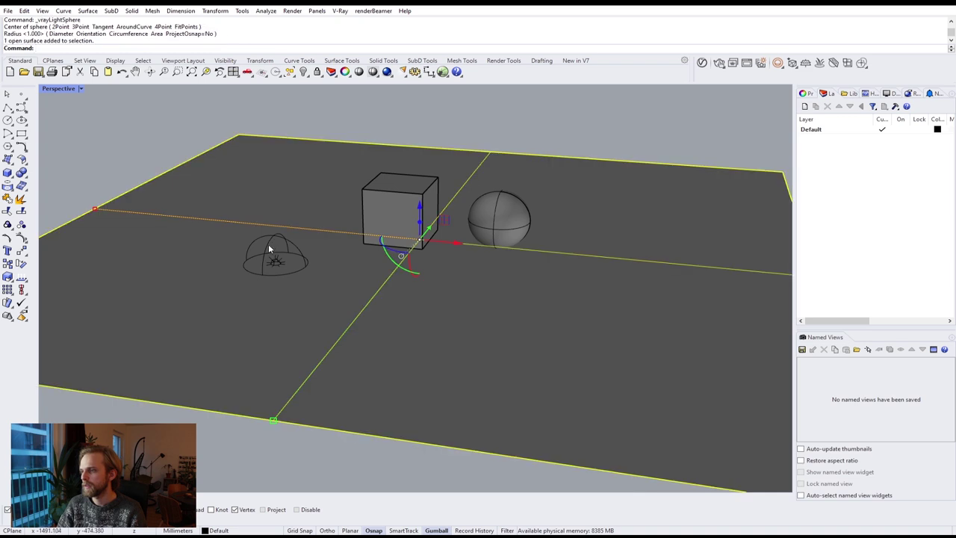
{"action": "scroll", "coordinate": [265, 247], "scroll_direction": "down", "scroll_amount": 4}
{"action": "left_click_drag", "start_coordinate": [145, 169], "coordinate": [246, 262]}
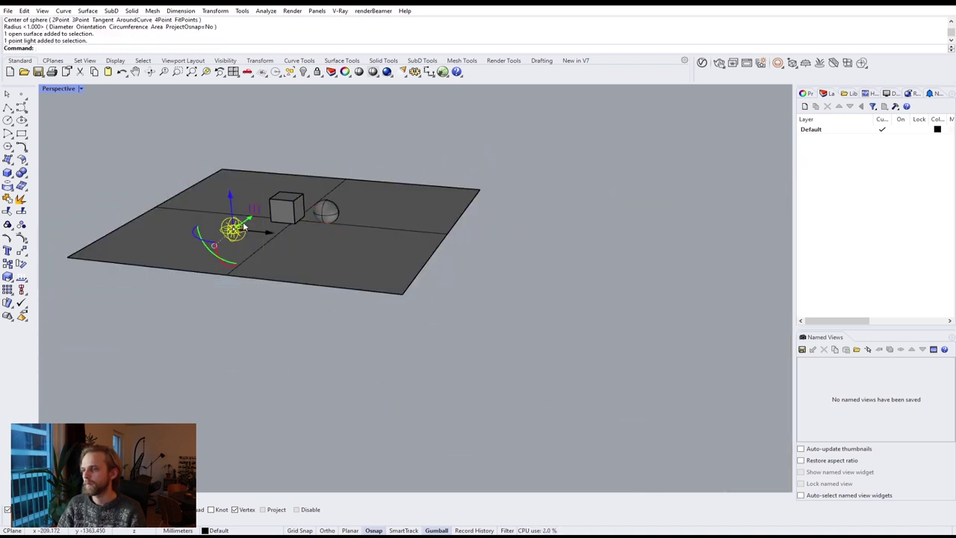
{"action": "left_click_drag", "start_coordinate": [230, 195], "coordinate": [228, 140]}
{"action": "left_click", "coordinate": [346, 151]}
{"action": "right_click_drag", "start_coordinate": [346, 151], "coordinate": [242, 213]}
{"action": "left_click_drag", "start_coordinate": [228, 248], "coordinate": [246, 256]}
{"action": "left_click_drag", "start_coordinate": [249, 200], "coordinate": [226, 209]}
{"action": "right_click_drag", "start_coordinate": [406, 258], "coordinate": [591, 206]}
{"action": "left_click", "coordinate": [590, 205]}
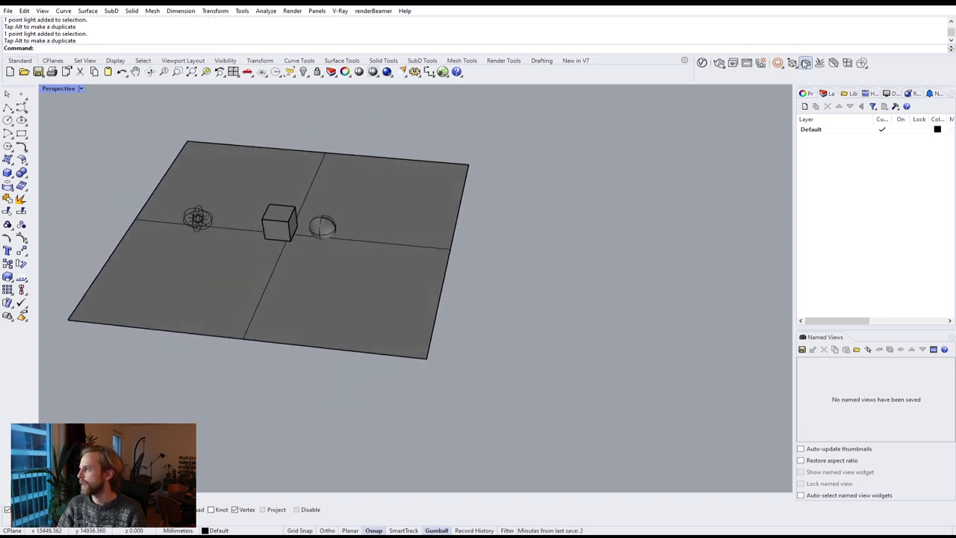
Draw a V-Ray rectangle light flat beside the ground plane, on the sphere's side.
{"action": "left_click", "coordinate": [780, 66]}
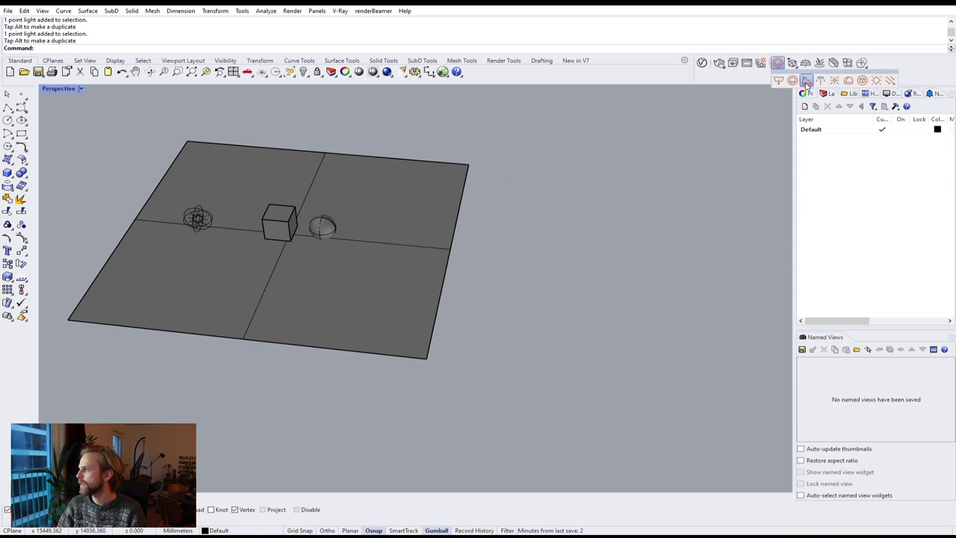
{"action": "left_click", "coordinate": [849, 82]}
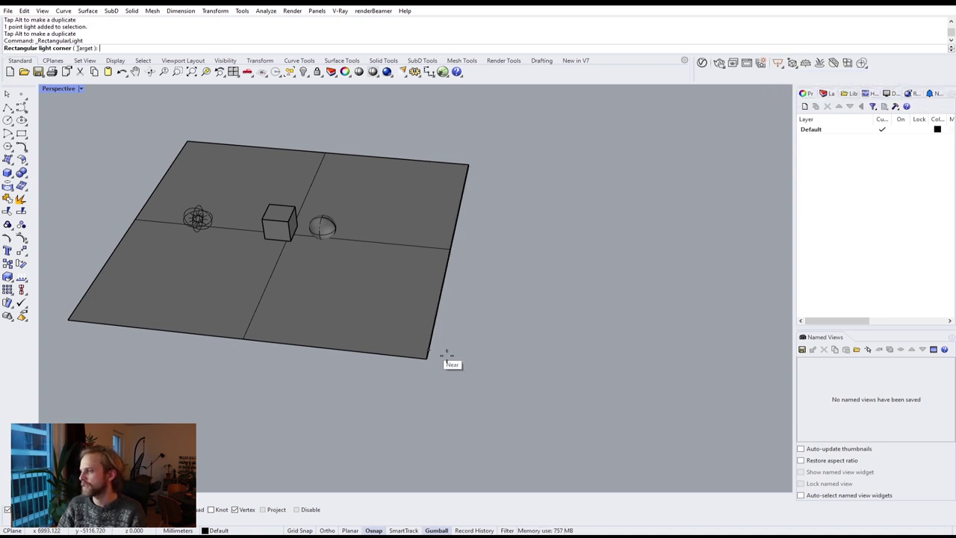
{"action": "left_click", "coordinate": [517, 354]}
{"action": "left_click", "coordinate": [537, 175]}
{"action": "left_click", "coordinate": [464, 191]}
Rotate the rectangle light upright, raise it and move it in over the ground plane beside the sphere.
{"action": "left_click_drag", "start_coordinate": [501, 227], "coordinate": [500, 225]}
{"action": "right_click_drag", "start_coordinate": [499, 227], "coordinate": [486, 191]}
{"action": "left_click_drag", "start_coordinate": [455, 261], "coordinate": [467, 209]}
{"action": "left_click_drag", "start_coordinate": [497, 174], "coordinate": [421, 176]}
{"action": "right_click_drag", "start_coordinate": [408, 194], "coordinate": [294, 191]}
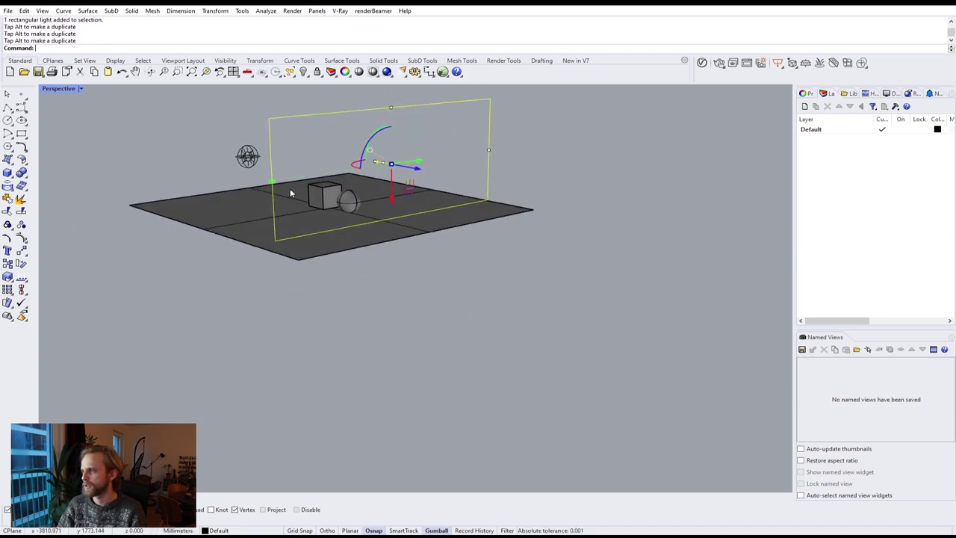
Narrow the upright rectangle light and tilt it down towards the box and sphere.
{"action": "left_click_drag", "start_coordinate": [274, 182], "coordinate": [354, 174]}
{"action": "right_click_drag", "start_coordinate": [355, 178], "coordinate": [419, 181]}
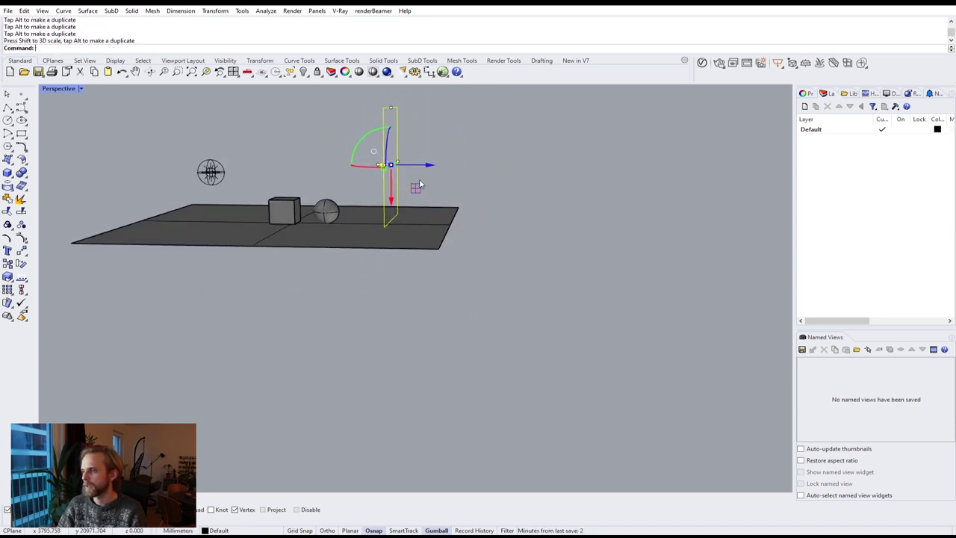
{"action": "left_click_drag", "start_coordinate": [359, 151], "coordinate": [357, 171]}
{"action": "left_click", "coordinate": [493, 171]}
{"action": "right_click_drag", "start_coordinate": [492, 171], "coordinate": [385, 243]}
Duplicate the rectangle light outside the ground plane and make the copy a unique light.
{"action": "left_click", "coordinate": [406, 149]}
{"action": "scroll", "coordinate": [405, 146], "scroll_direction": "down", "scroll_amount": 3}
{"action": "left_click_drag", "start_coordinate": [393, 195], "coordinate": [516, 157]}
{"action": "left_click", "coordinate": [659, 225]}
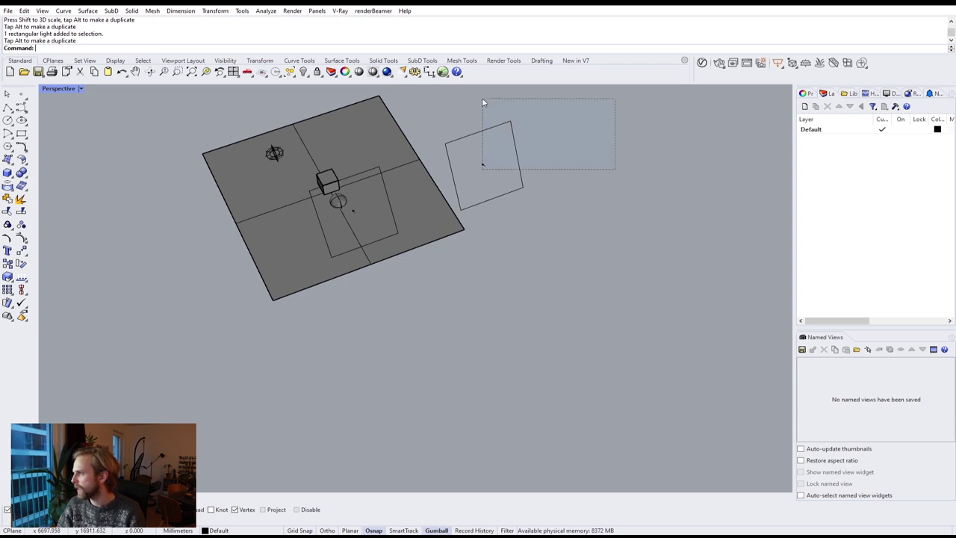
{"action": "left_click_drag", "start_coordinate": [482, 102], "coordinate": [481, 101]}
{"action": "left_click", "coordinate": [806, 93]}
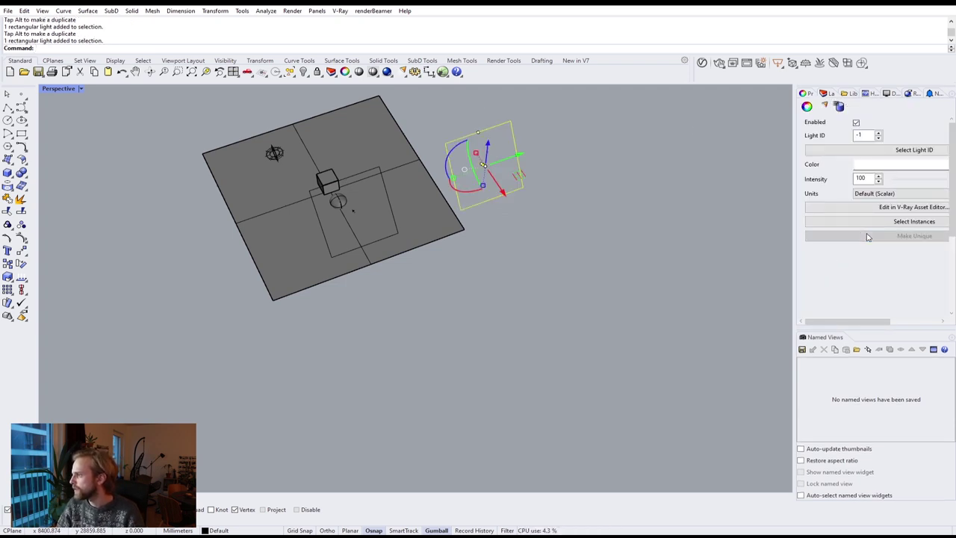
{"action": "left_click", "coordinate": [868, 236]}
Rotate the copied rectangle light and move it behind the box so it faces the objects.
{"action": "right_click_drag", "start_coordinate": [493, 153], "coordinate": [485, 139]}
{"action": "left_click", "coordinate": [485, 139]}
{"action": "left_click_drag", "start_coordinate": [520, 205], "coordinate": [519, 236]}
{"action": "left_click_drag", "start_coordinate": [530, 179], "coordinate": [435, 107]}
{"action": "left_click_drag", "start_coordinate": [386, 158], "coordinate": [425, 168]}
{"action": "left_click", "coordinate": [530, 209]}
Fine-tune the rear rectangle light's tilt so it points down at the box and sphere.
{"action": "right_click_drag", "start_coordinate": [530, 208], "coordinate": [391, 187]}
{"action": "left_click", "coordinate": [353, 207]}
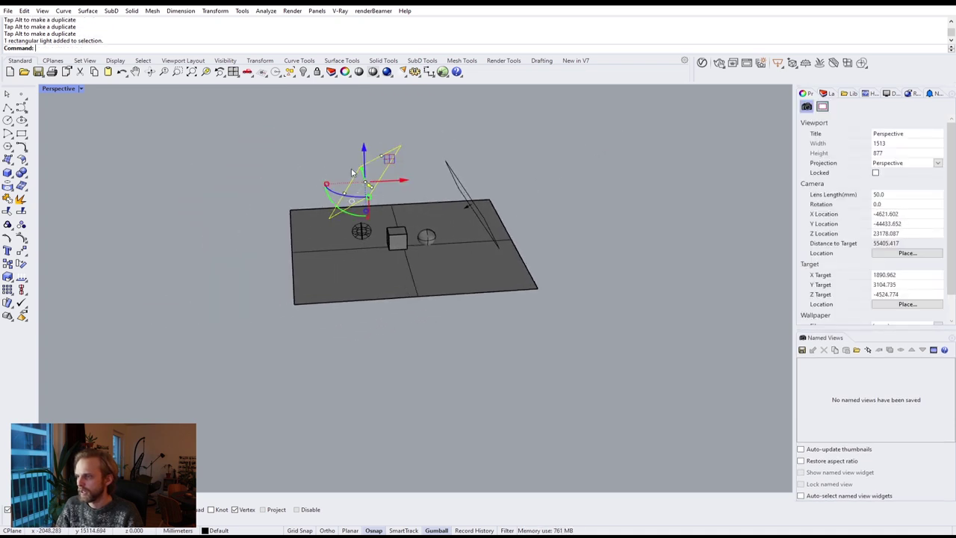
{"action": "left_click_drag", "start_coordinate": [346, 197], "coordinate": [336, 196]}
{"action": "left_click", "coordinate": [465, 156]}
{"action": "right_click_drag", "start_coordinate": [464, 155], "coordinate": [381, 258]}
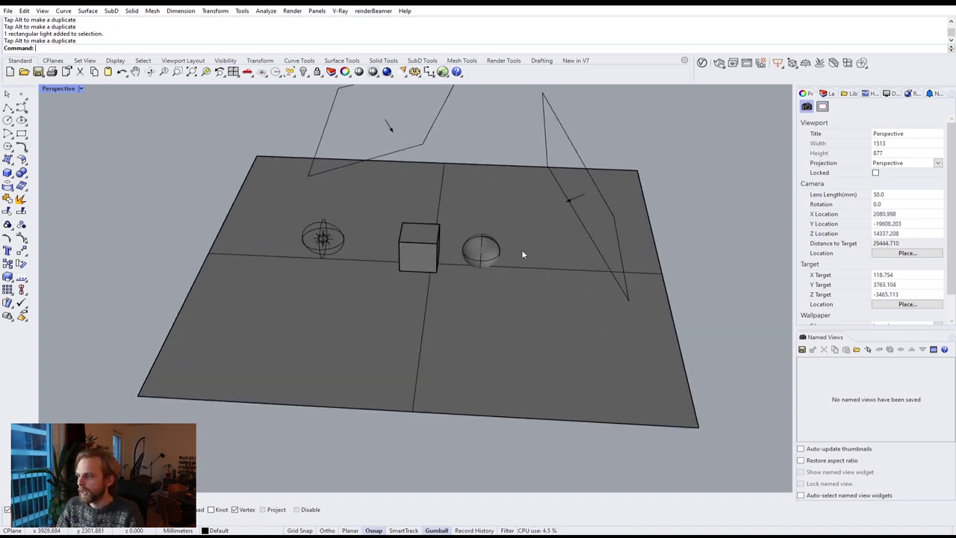
Start an interactive V-Ray render and frame the view closely on the box and sphere.
{"action": "left_click", "coordinate": [718, 65]}
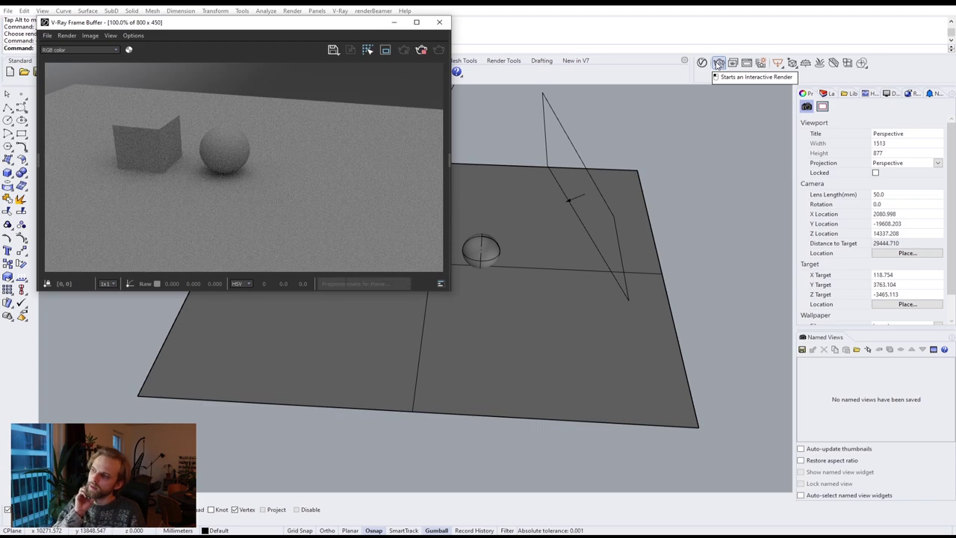
{"action": "scroll", "coordinate": [589, 313], "scroll_direction": "up", "scroll_amount": 10}
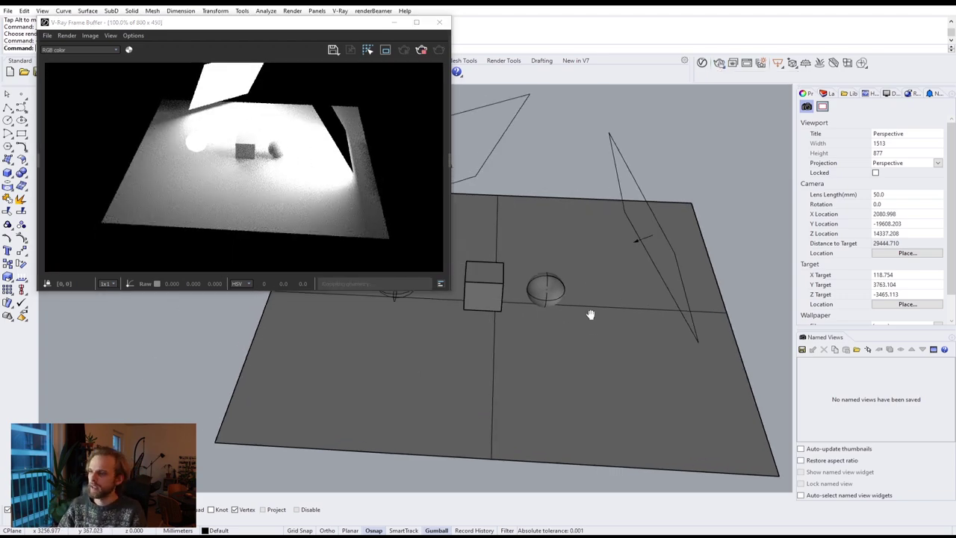
{"action": "scroll", "coordinate": [568, 329], "scroll_direction": "down", "scroll_amount": 8}
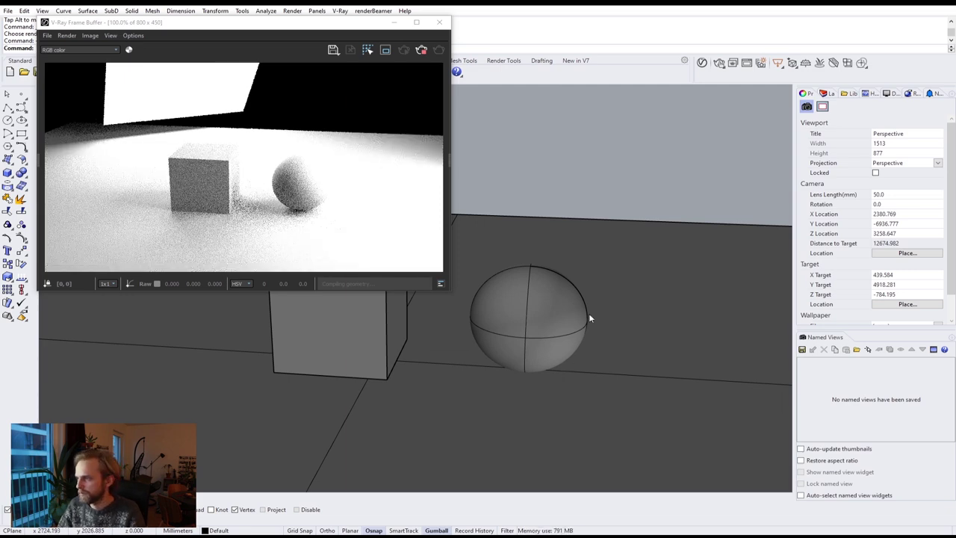
Open the light list in the V-Ray Asset Editor with the parameters expanded, placed beside the frame buffer.
{"action": "left_click", "coordinate": [701, 64]}
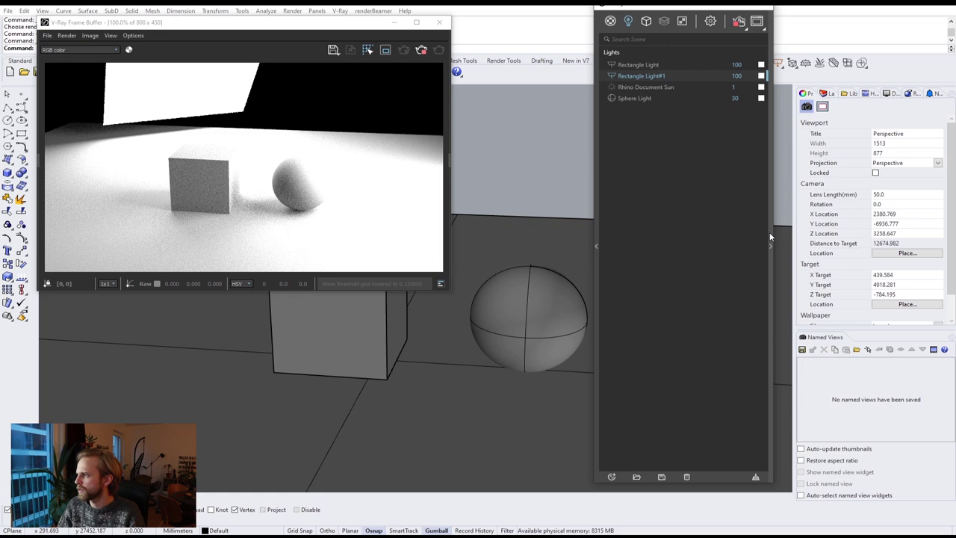
{"action": "left_click", "coordinate": [770, 241]}
{"action": "left_click_drag", "start_coordinate": [737, 8], "coordinate": [621, 18]}
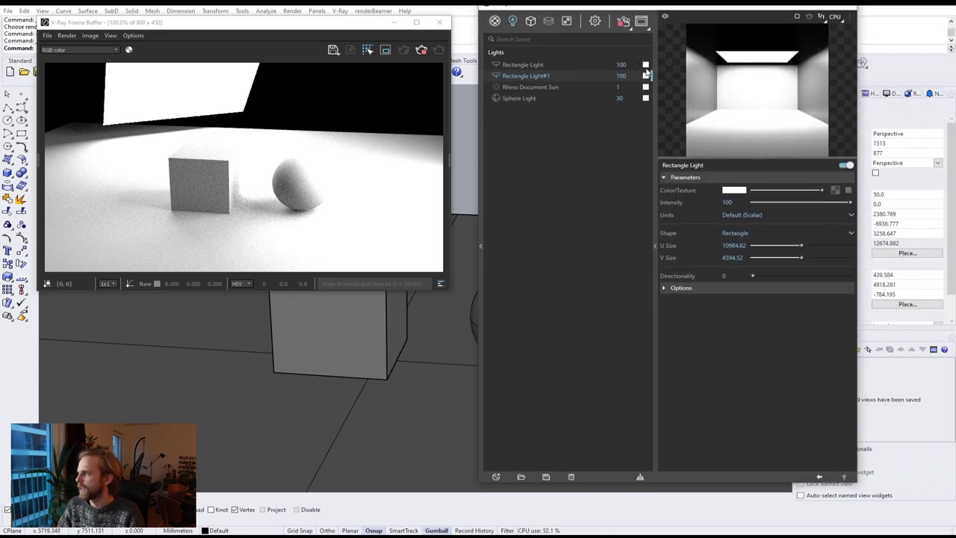
{"action": "left_click", "coordinate": [541, 66]}
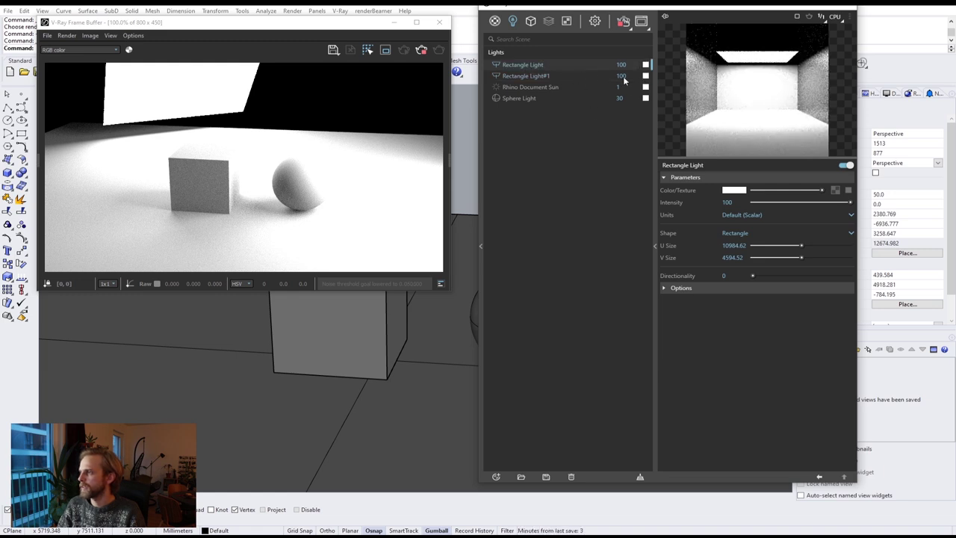
Set the color of Rectangle Light#1 to a pale blue (R 0.831, G 0.892, B 1).
{"action": "left_click", "coordinate": [645, 76]}
{"action": "left_click", "coordinate": [460, 271]}
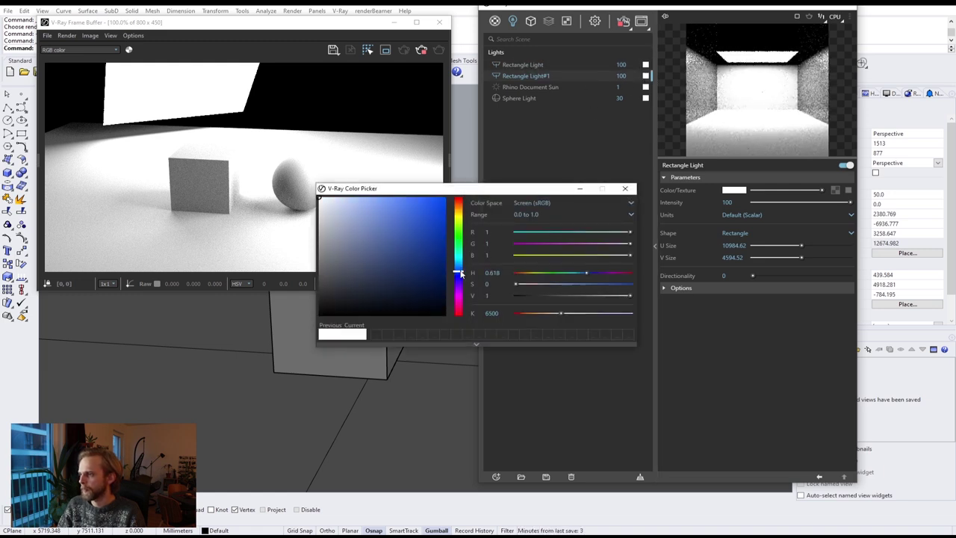
{"action": "left_click", "coordinate": [340, 196]}
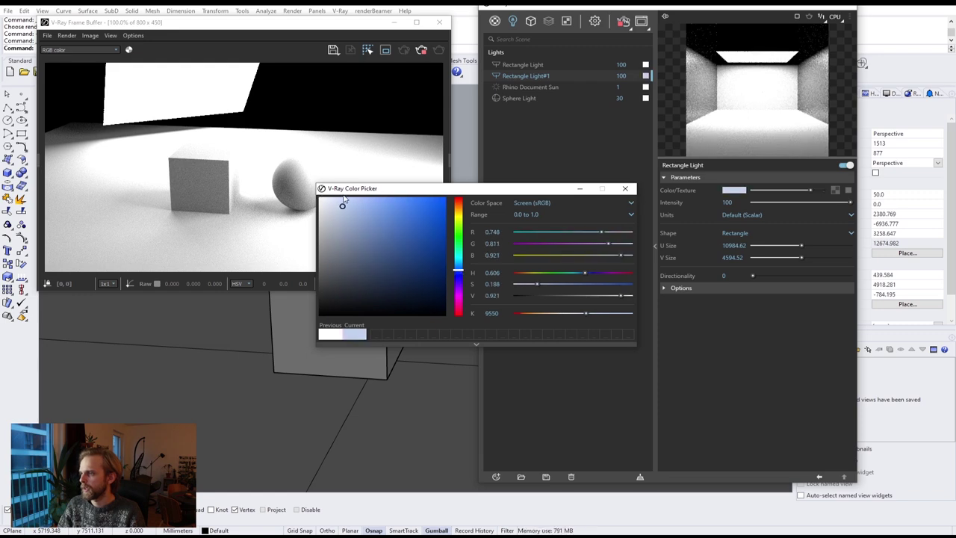
{"action": "left_click", "coordinate": [626, 193]}
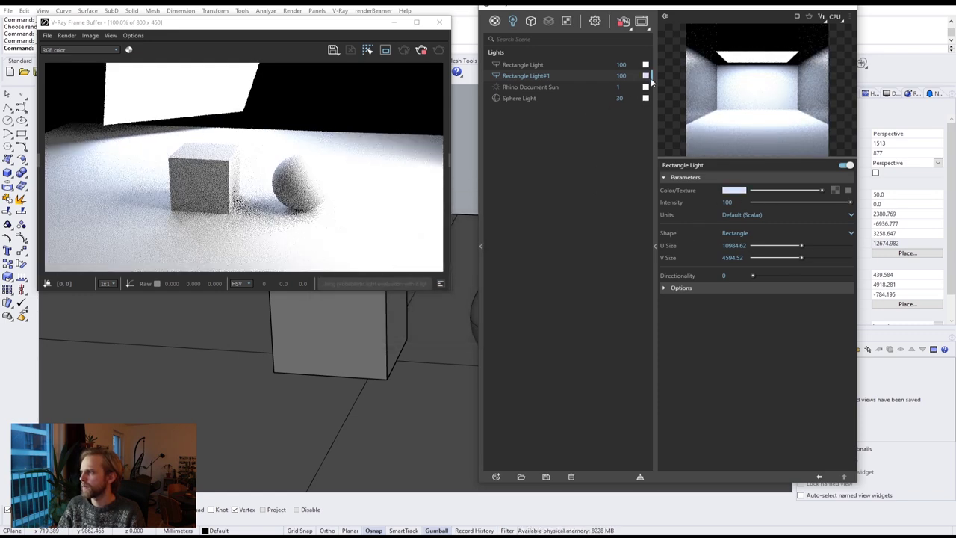
Change the color of Rectangle Light#1 to a light sky blue with a hue of about 0.559.
{"action": "left_click", "coordinate": [647, 76]}
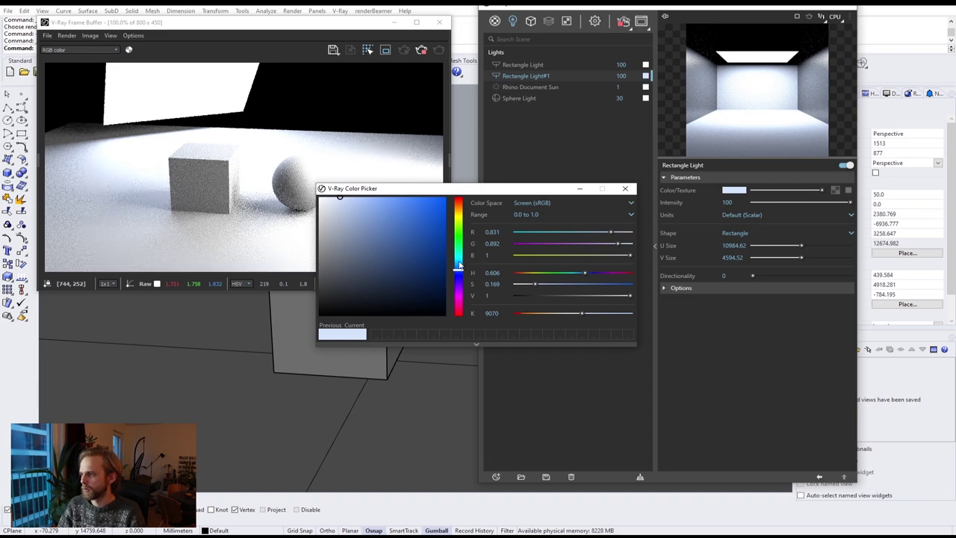
{"action": "left_click", "coordinate": [458, 264]}
{"action": "left_click", "coordinate": [361, 197]}
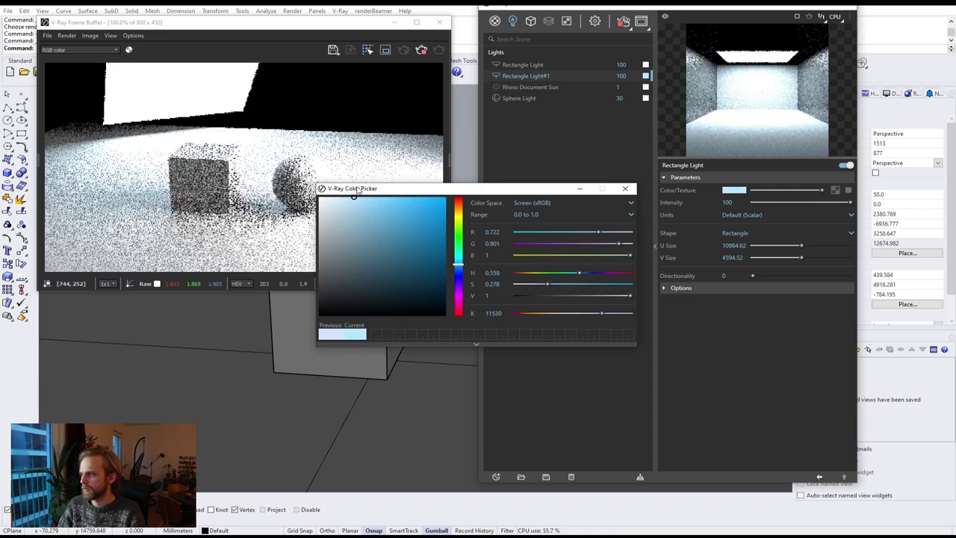
{"action": "left_click", "coordinate": [624, 189]}
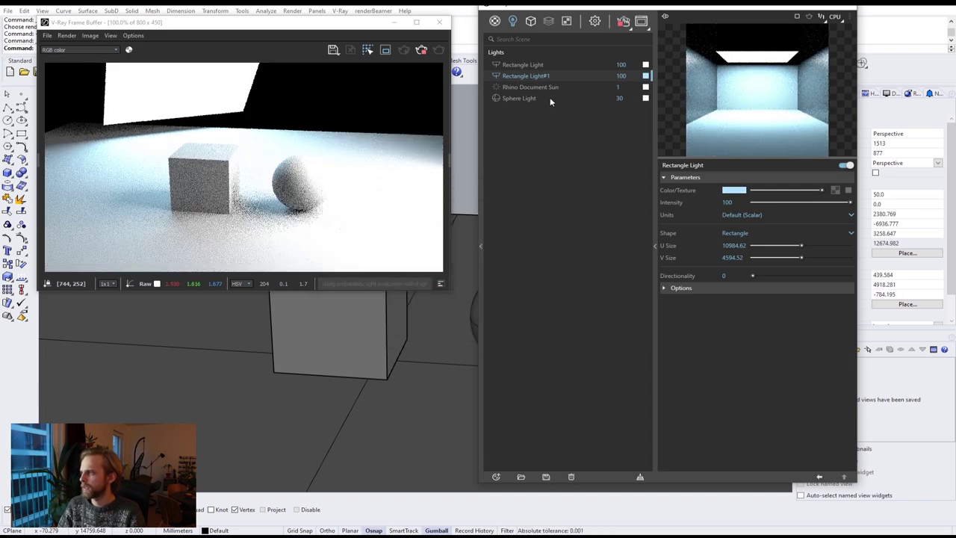
Set the sphere light's color to orange (R 1, G 0.604, B 0.28).
{"action": "left_click", "coordinate": [550, 100]}
{"action": "left_click_drag", "start_coordinate": [428, 223], "coordinate": [378, 192]}
{"action": "left_click_drag", "start_coordinate": [459, 202], "coordinate": [460, 207]}
{"action": "left_click", "coordinate": [410, 195]}
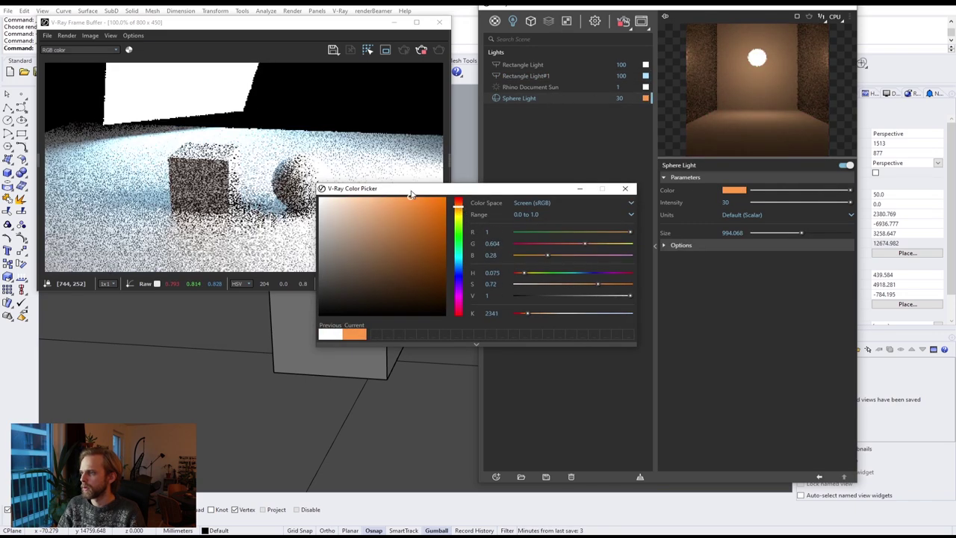
{"action": "left_click", "coordinate": [626, 189]}
Set the sphere light's intensity to 100.
{"action": "double_click", "coordinate": [620, 98]}
{"action": "type", "text": "100"}
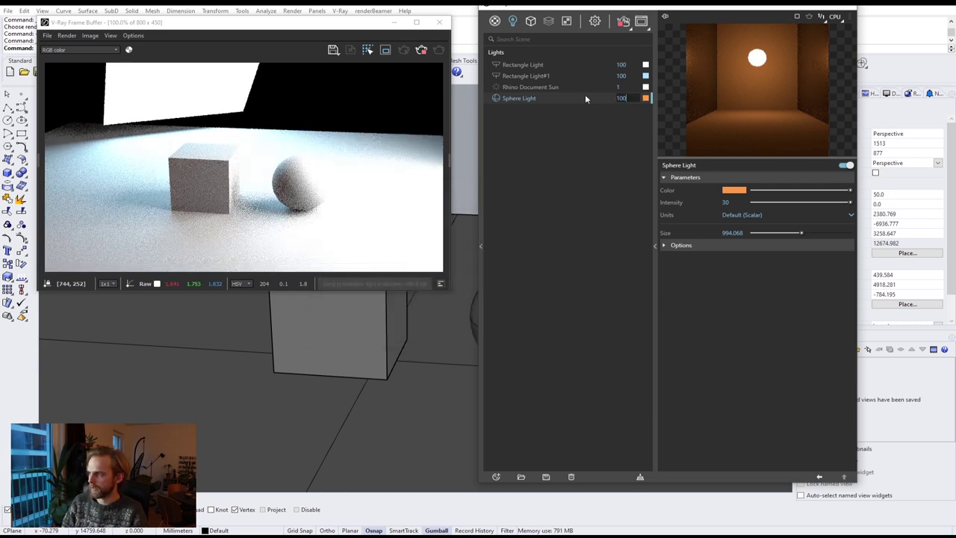
{"action": "key", "text": "Return"}
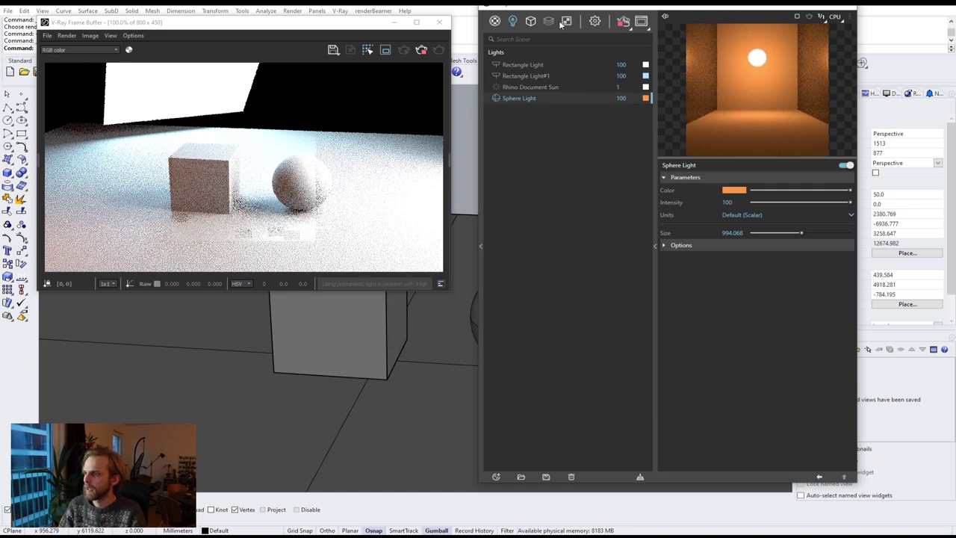
Set the camera's Exposure Value (EV) to 12 in the V-Ray render settings.
{"action": "left_click", "coordinate": [595, 21]}
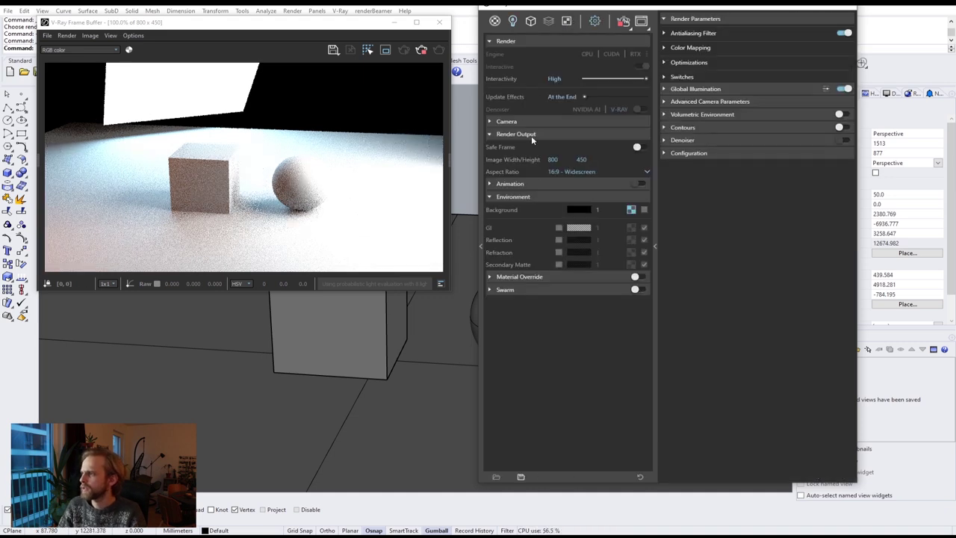
{"action": "left_click", "coordinate": [518, 121]}
{"action": "double_click", "coordinate": [551, 177]}
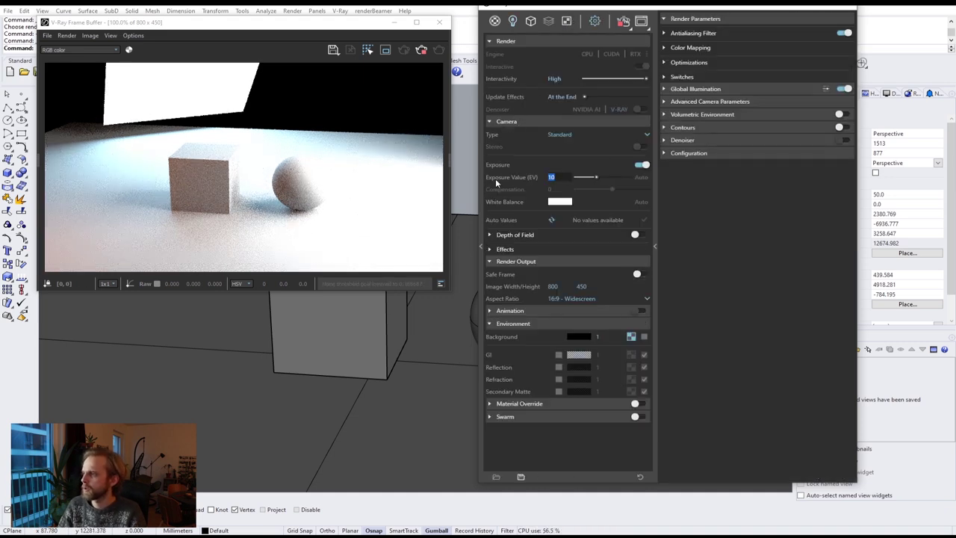
{"action": "type", "text": "12"}
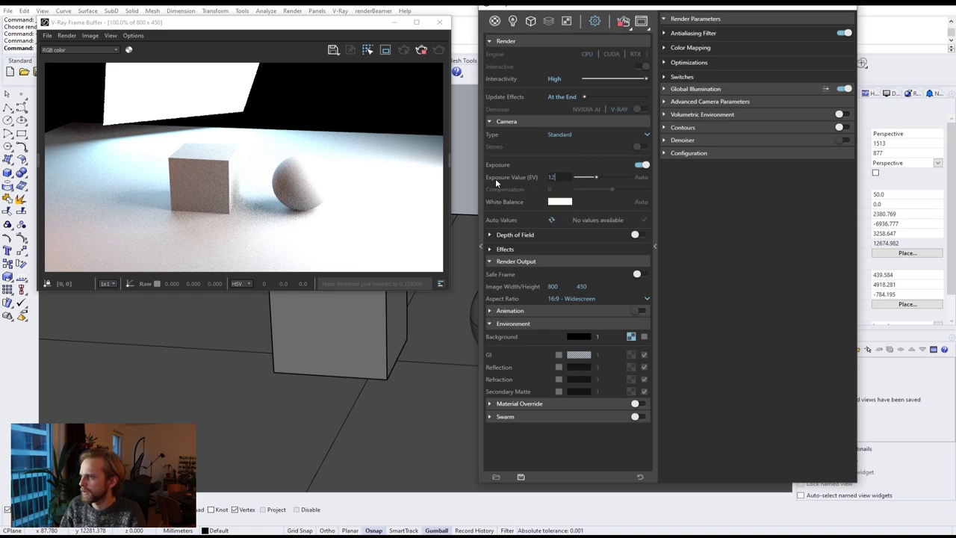
{"action": "key", "text": "Return"}
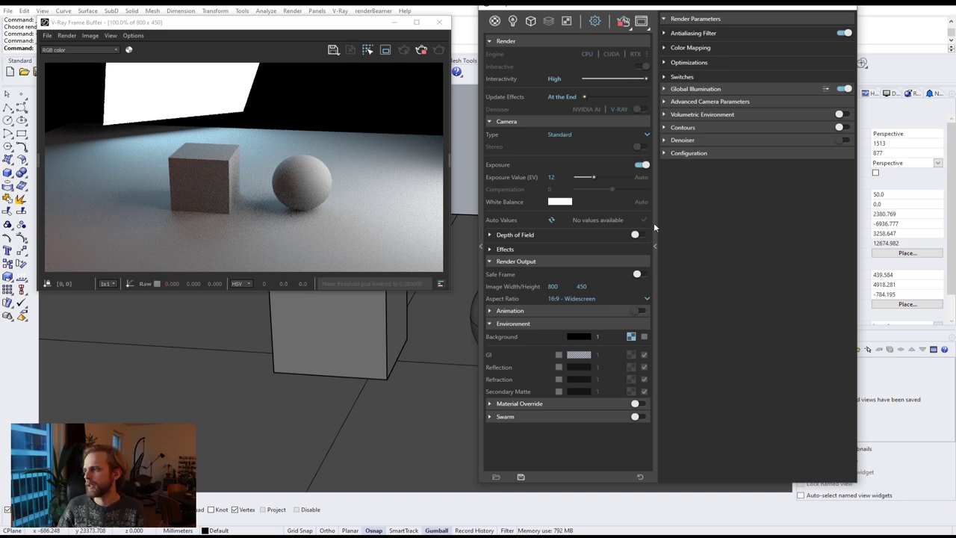
Move the collapsed Asset Editor aside, check the lighting on the box and sphere from another angle and stop the render.
{"action": "left_click", "coordinate": [655, 246]}
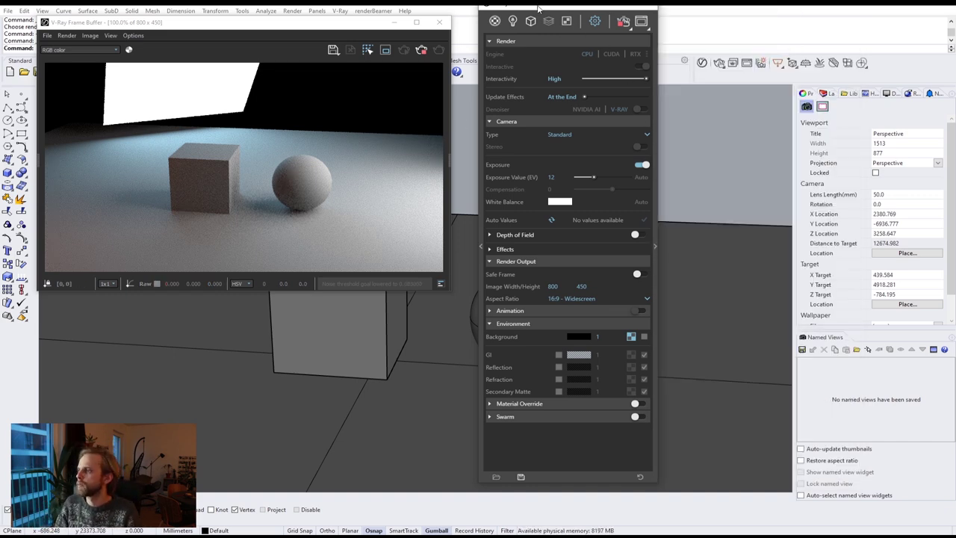
{"action": "left_click_drag", "start_coordinate": [538, 5], "coordinate": [759, 17]}
{"action": "right_click_drag", "start_coordinate": [525, 199], "coordinate": [645, 194]}
{"action": "right_click_drag", "start_coordinate": [536, 218], "coordinate": [517, 252]}
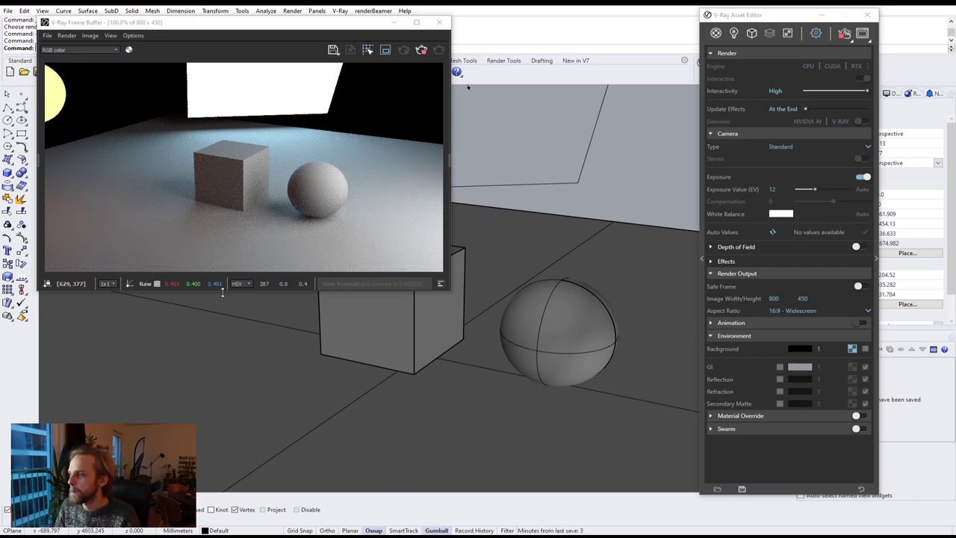
{"action": "left_click", "coordinate": [421, 50]}
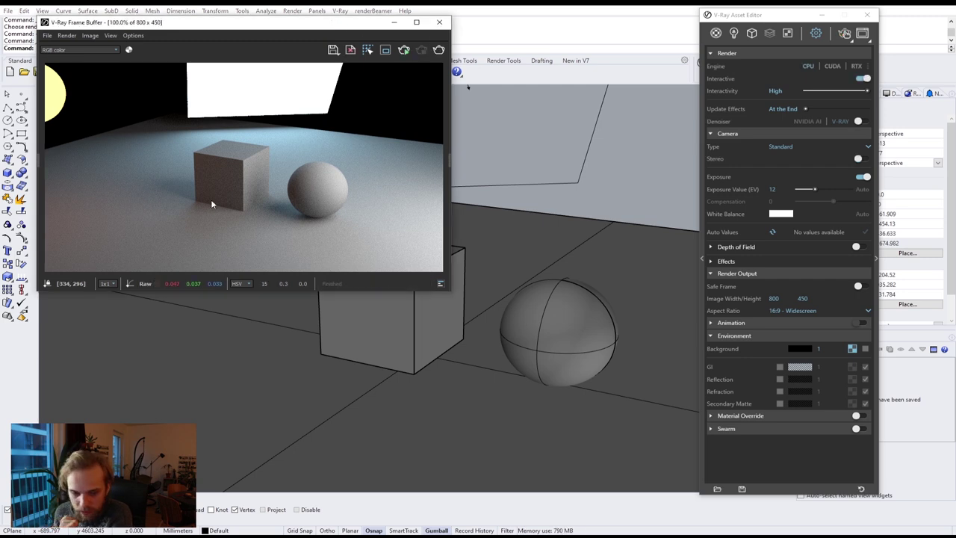
Close the frame buffer, turn off interactive rendering and render the scene in progressive mode.
{"action": "left_click", "coordinate": [439, 22]}
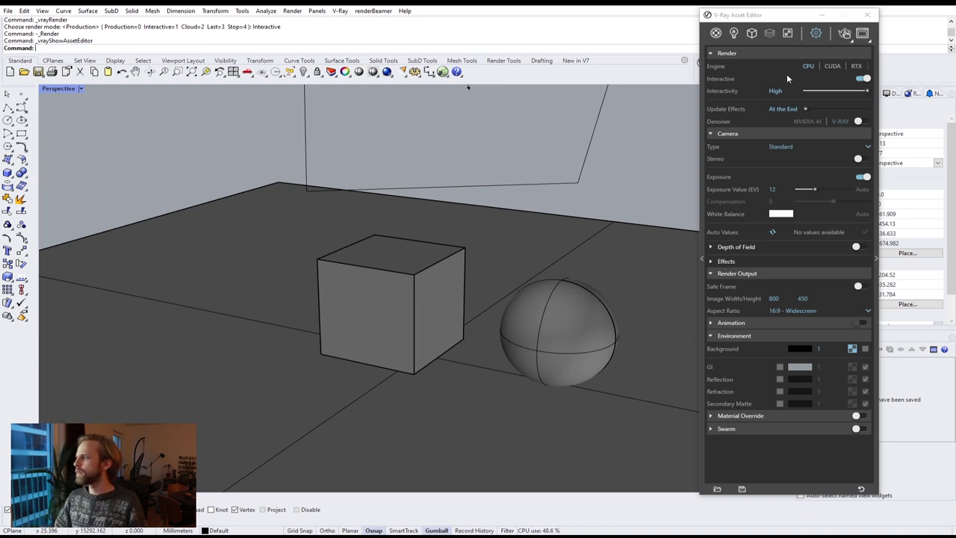
{"action": "left_click_drag", "start_coordinate": [751, 21], "coordinate": [624, 22]}
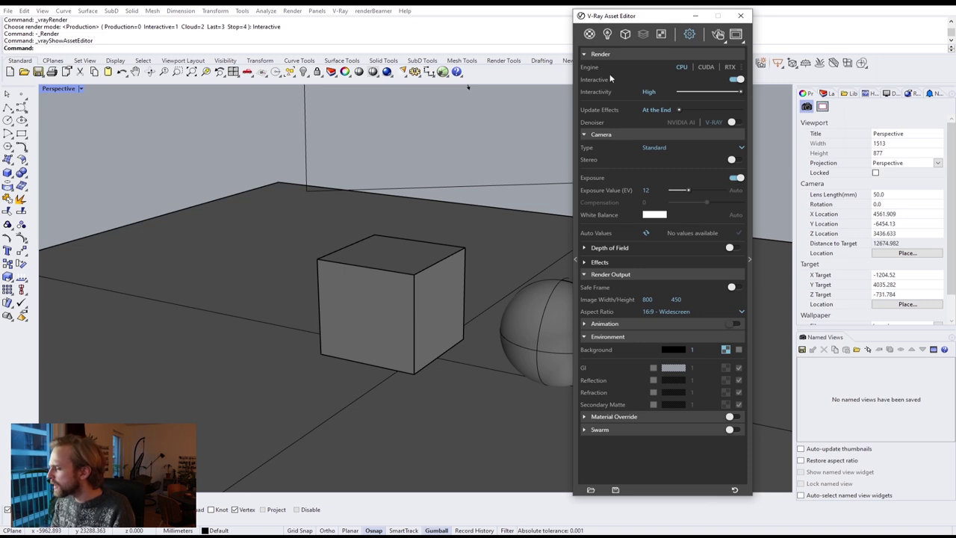
{"action": "left_click", "coordinate": [737, 79]}
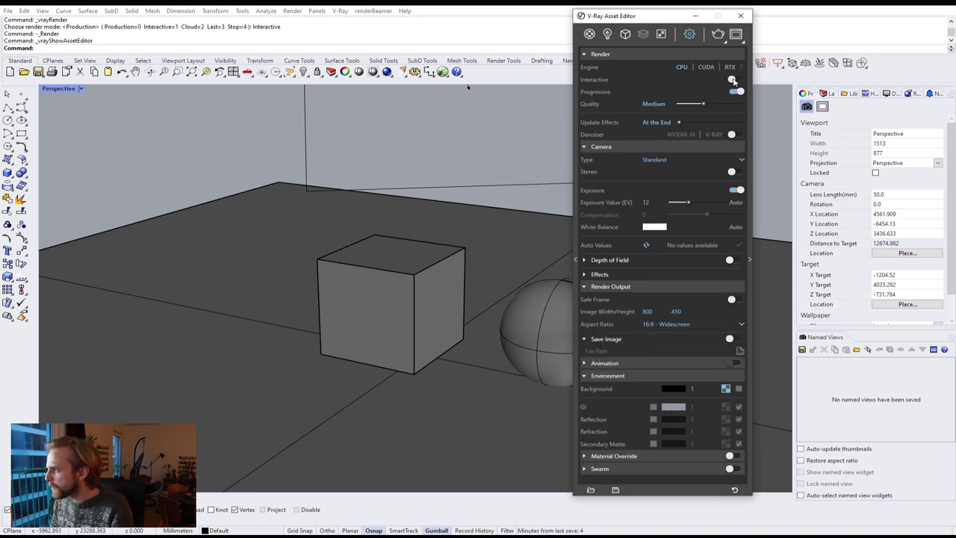
{"action": "left_click", "coordinate": [717, 35]}
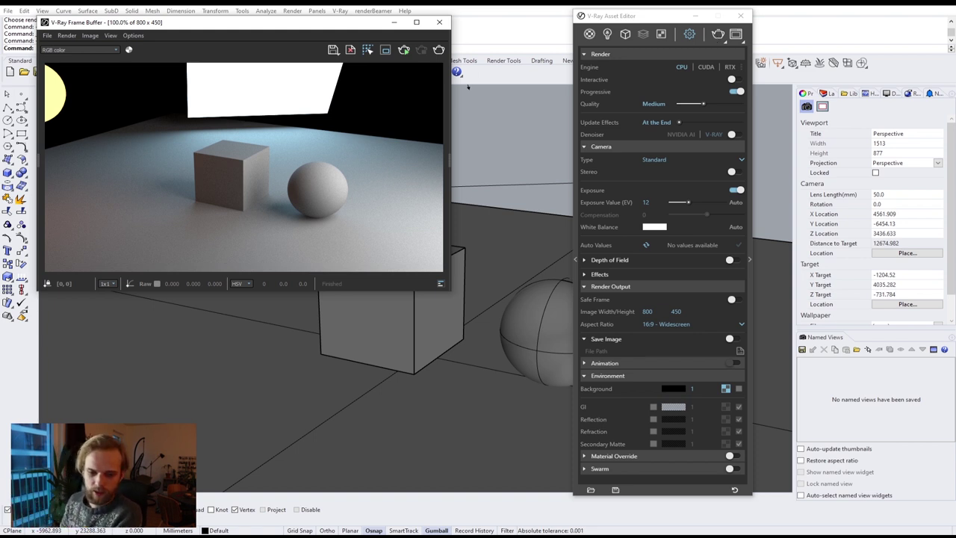
Reveal the frame buffer's layer list, widen the window and switch the source layer from RGB to LightMix.
{"action": "left_click_drag", "start_coordinate": [233, 26], "coordinate": [278, 54]}
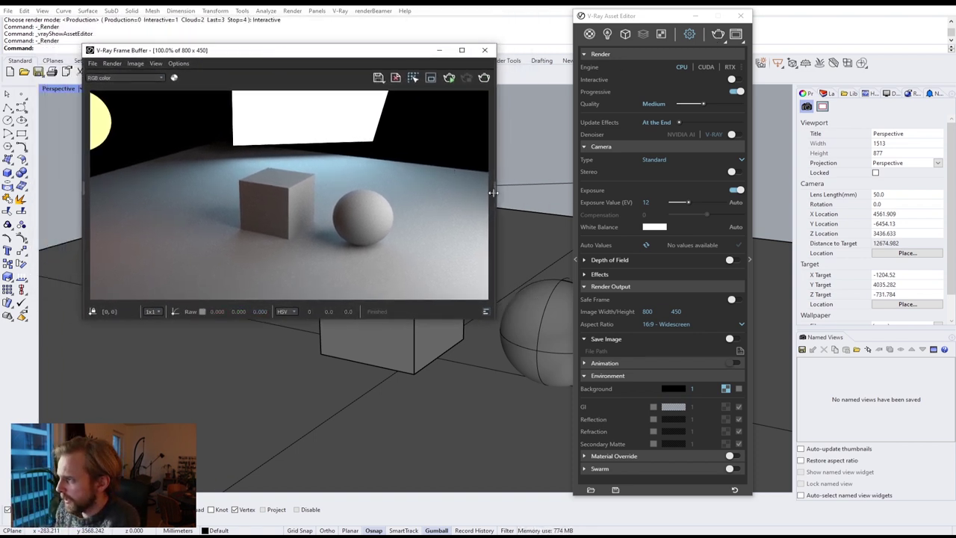
{"action": "left_click_drag", "start_coordinate": [492, 192], "coordinate": [398, 194]}
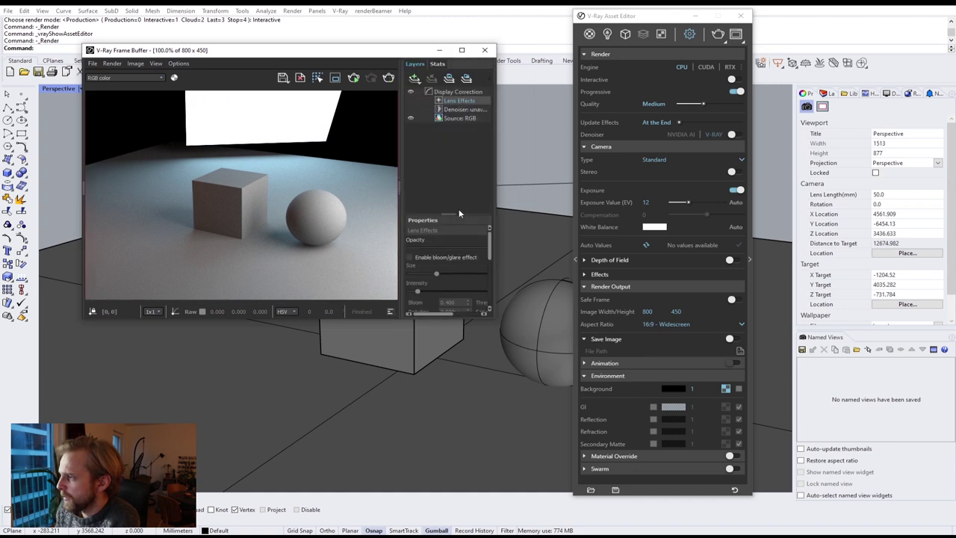
{"action": "left_click_drag", "start_coordinate": [496, 218], "coordinate": [642, 206]}
{"action": "left_click_drag", "start_coordinate": [547, 187], "coordinate": [490, 186]}
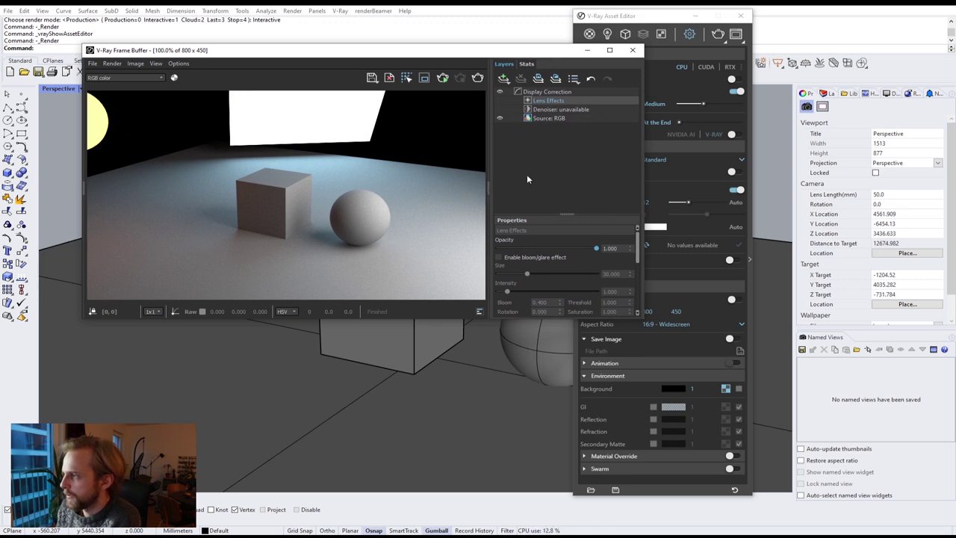
{"action": "left_click", "coordinate": [548, 119]}
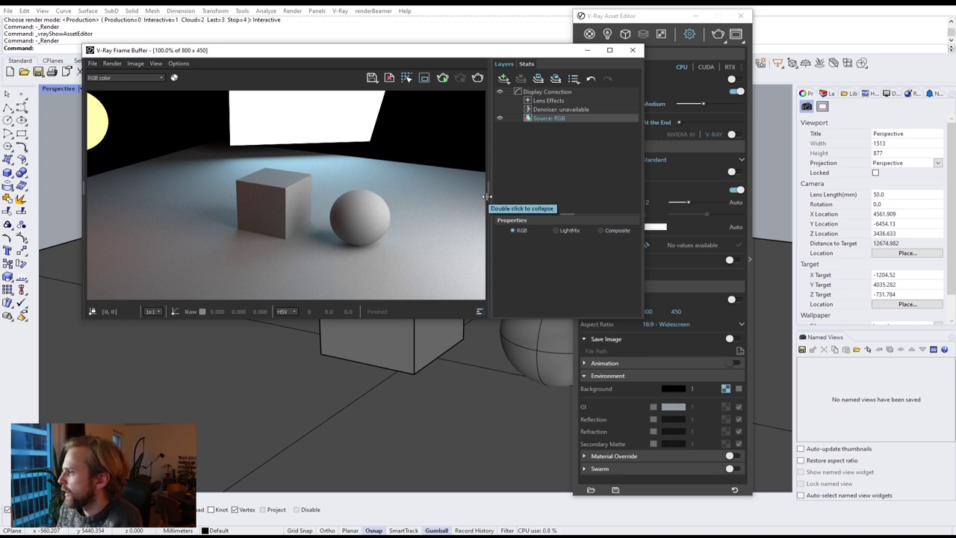
{"action": "left_click", "coordinate": [557, 230]}
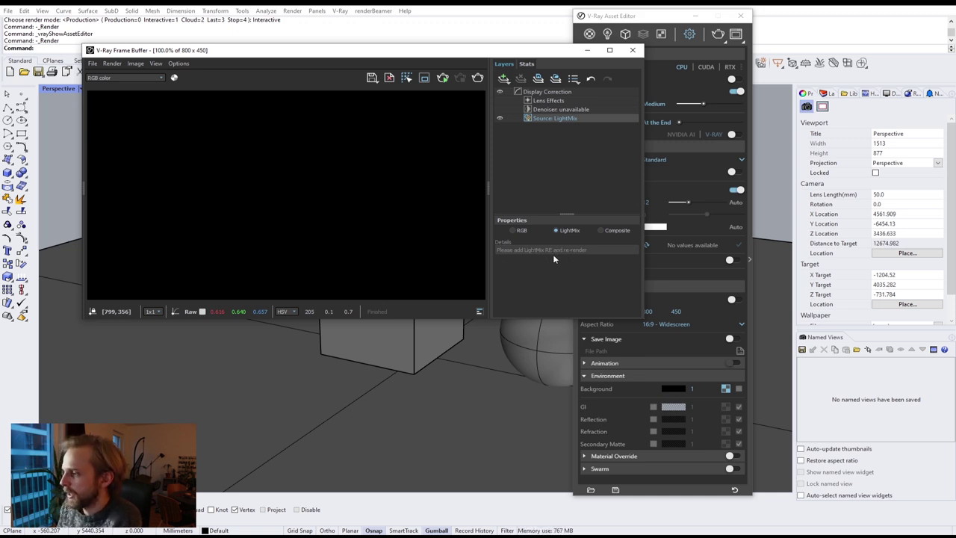
Add a Light Mix render element, check its grouping parameter and re-render the scene.
{"action": "left_click", "coordinate": [654, 23]}
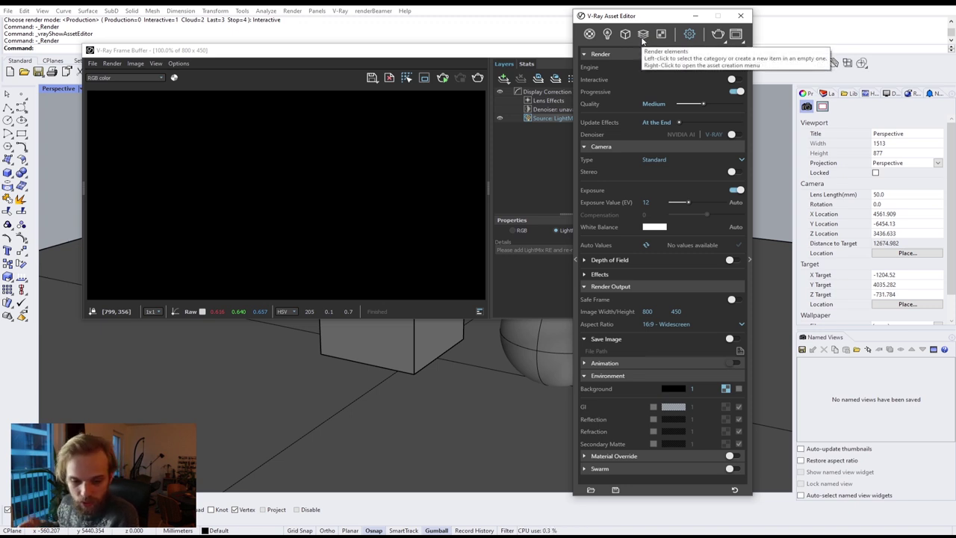
{"action": "left_click", "coordinate": [644, 35]}
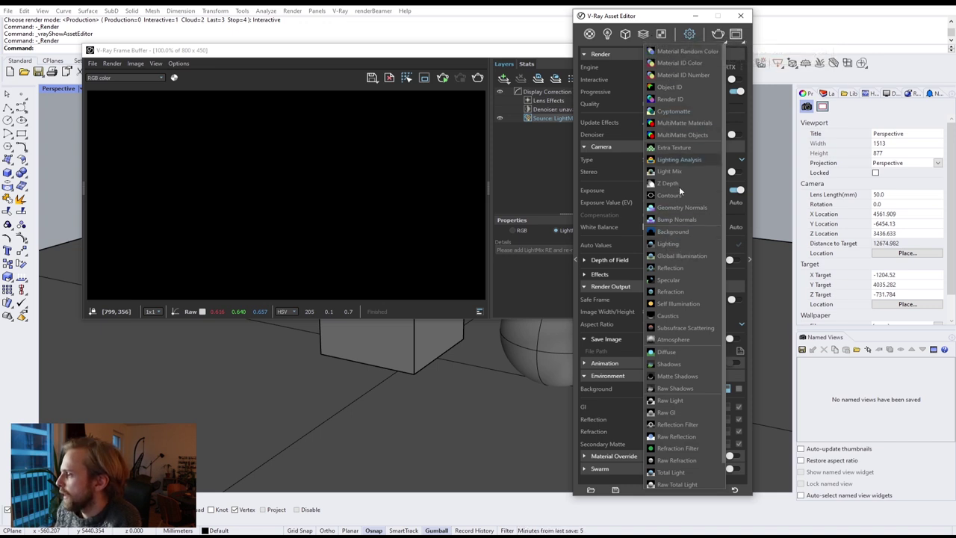
{"action": "scroll", "coordinate": [694, 261], "scroll_direction": "down", "scroll_amount": 1}
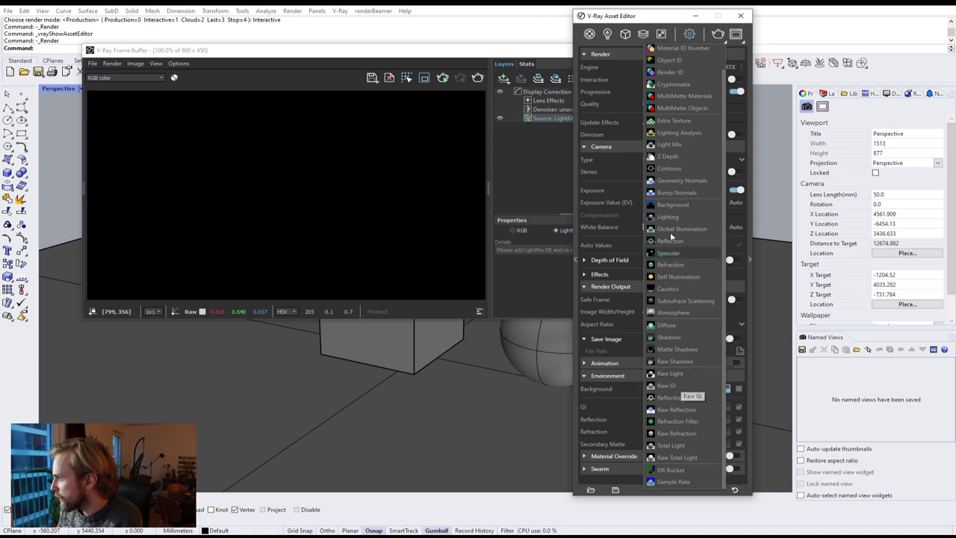
{"action": "left_click", "coordinate": [669, 145]}
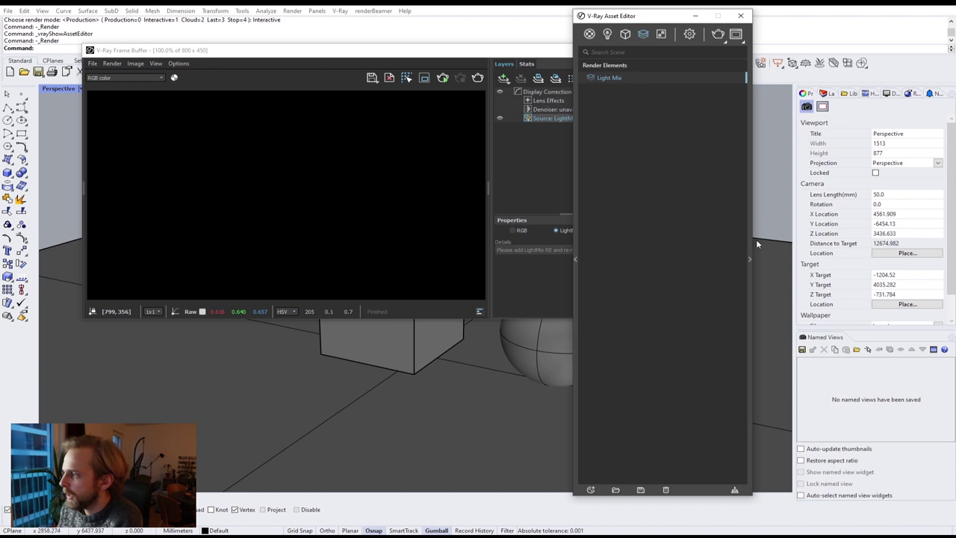
{"action": "left_click", "coordinate": [749, 259]}
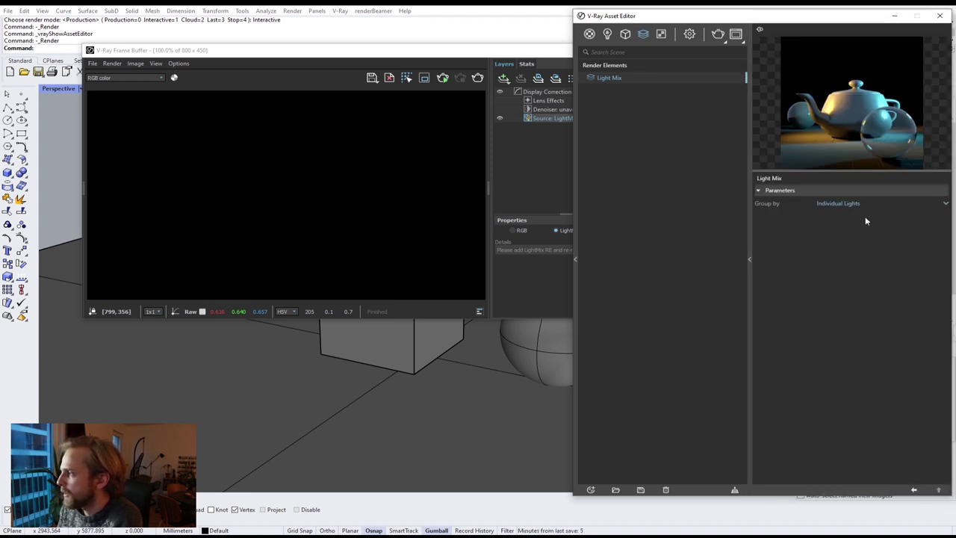
{"action": "left_click", "coordinate": [749, 260]}
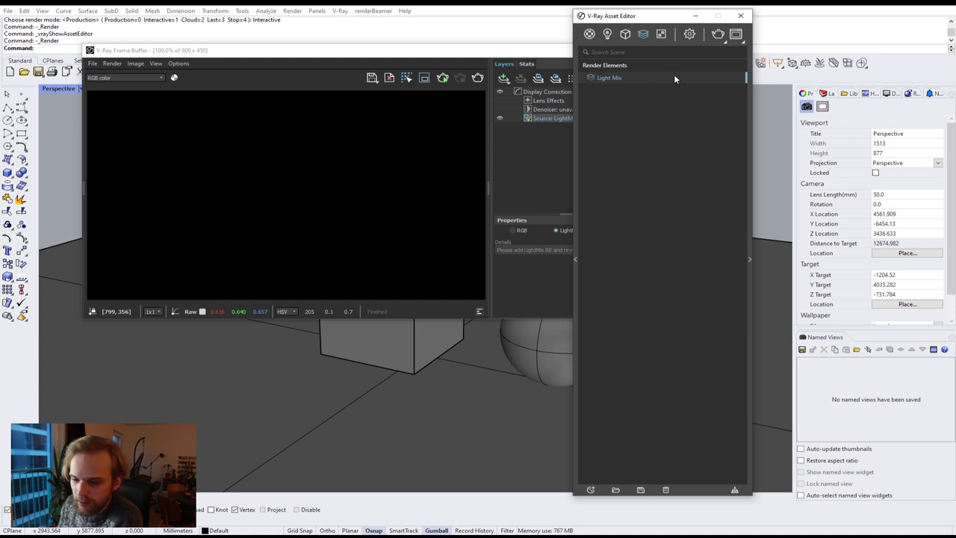
{"action": "left_click", "coordinate": [467, 53]}
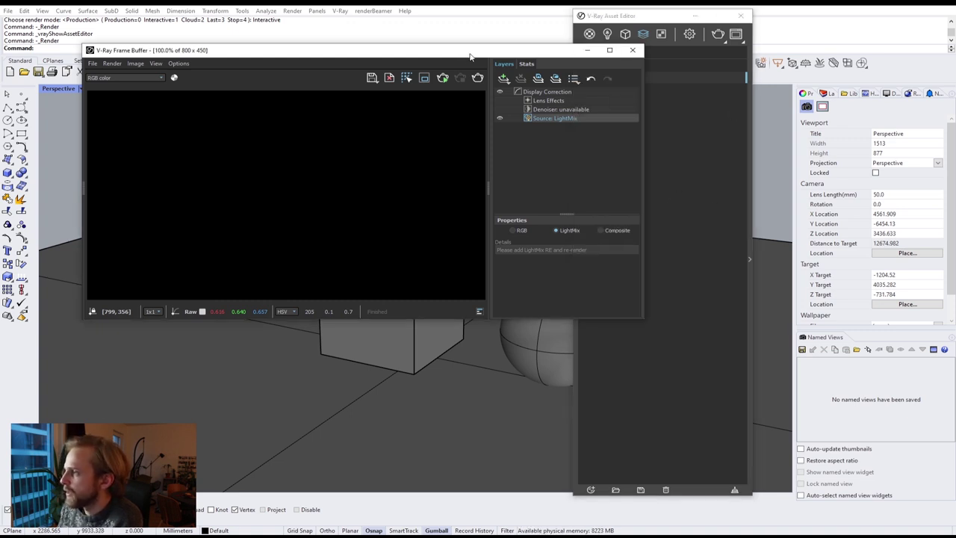
{"action": "left_click", "coordinate": [714, 34]}
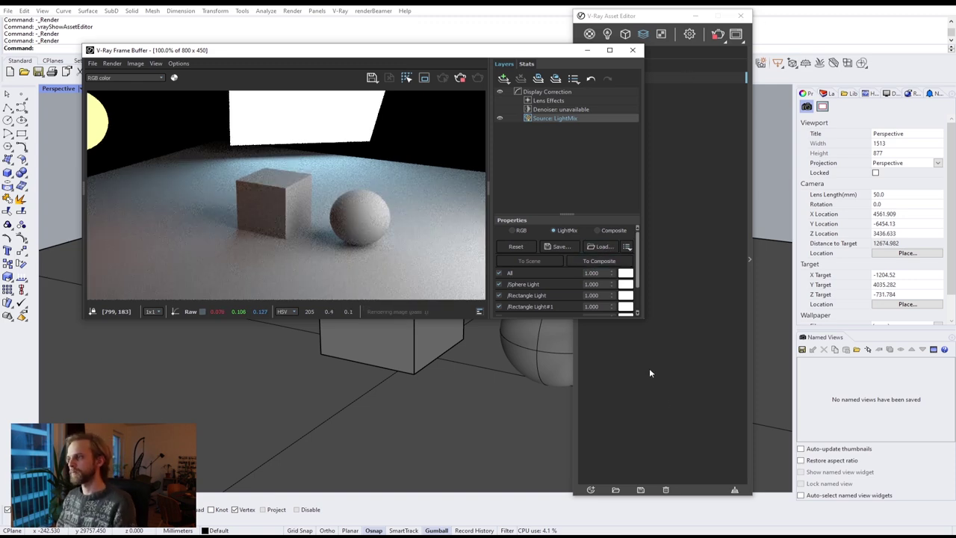
Compare the RGB source with LightMix and enlarge the frame buffer to show every light entry.
{"action": "left_click", "coordinate": [521, 230]}
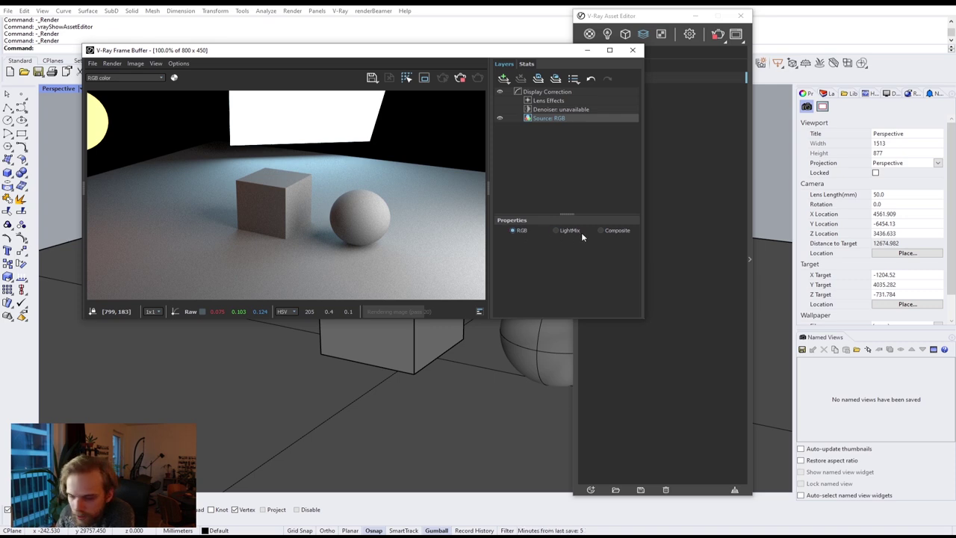
{"action": "left_click", "coordinate": [556, 231]}
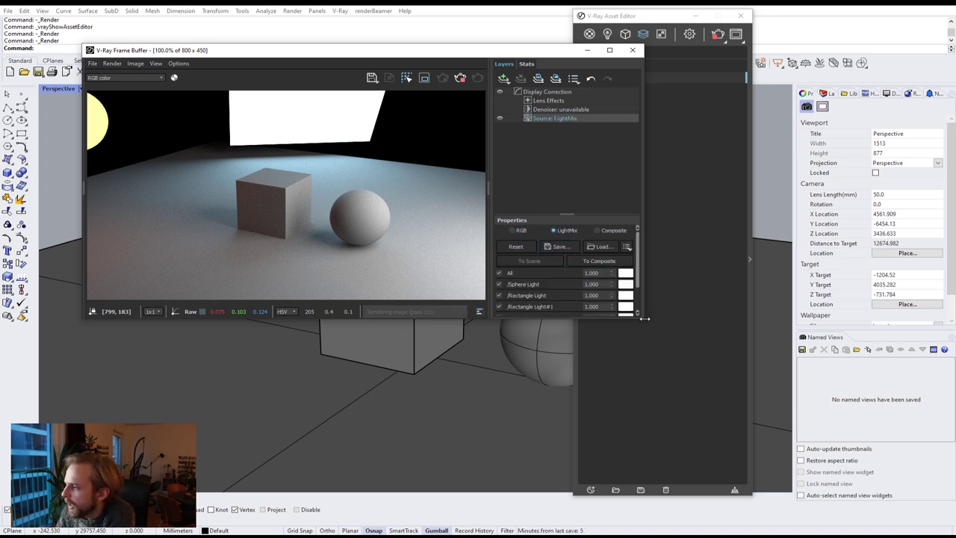
{"action": "left_click_drag", "start_coordinate": [640, 314], "coordinate": [662, 441]}
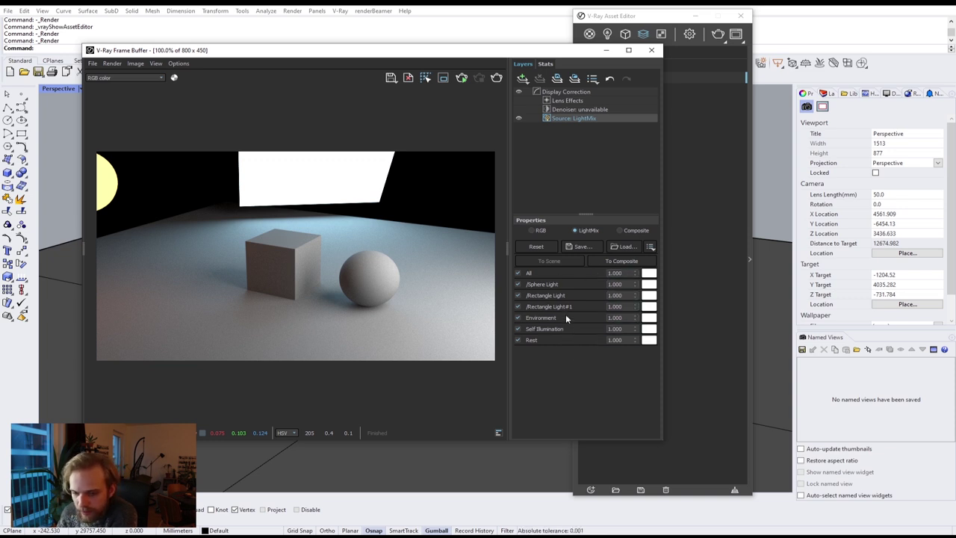
Switch off the Sphere Light and both rectangle lights in LightMix, and toggle the Environment entry off and on.
{"action": "left_click", "coordinate": [519, 284]}
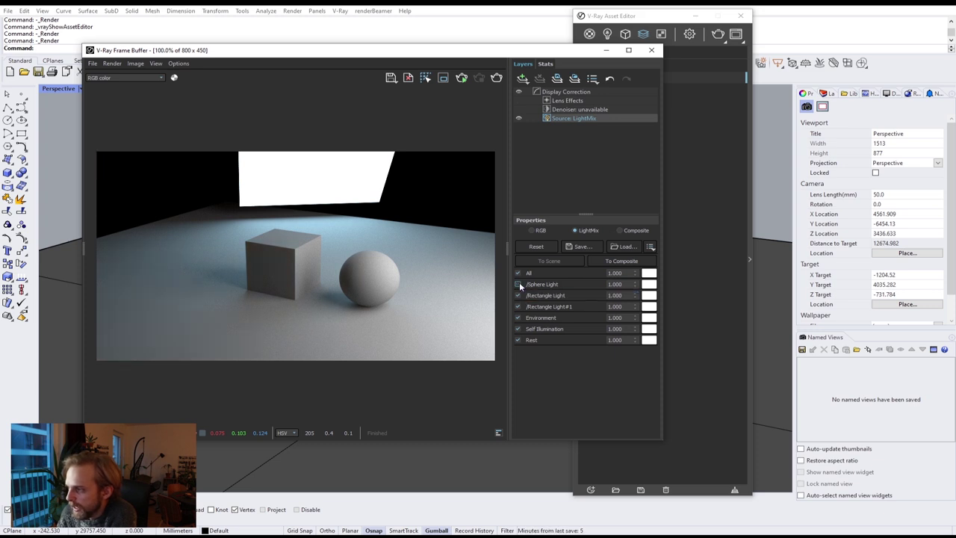
{"action": "left_click", "coordinate": [519, 295]}
{"action": "left_click", "coordinate": [520, 306]}
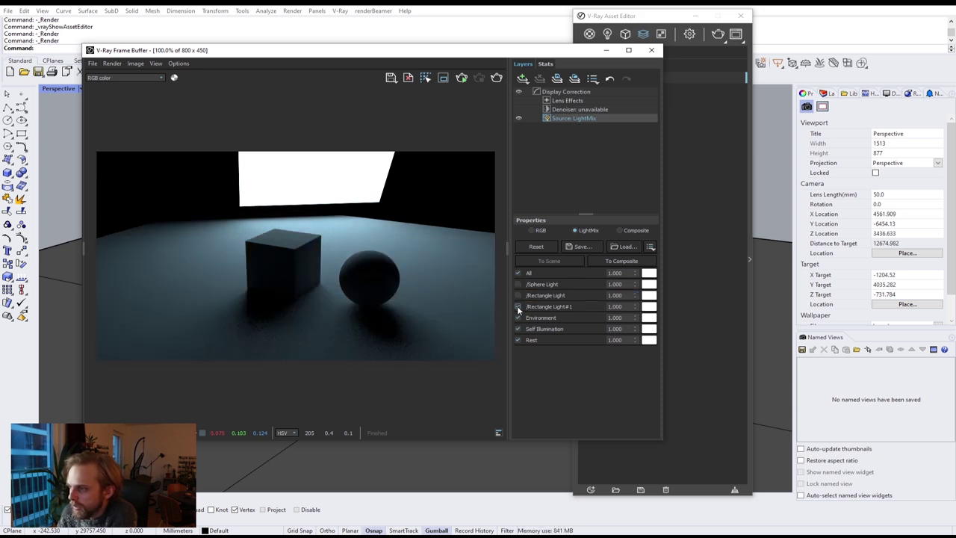
{"action": "left_click", "coordinate": [519, 318]}
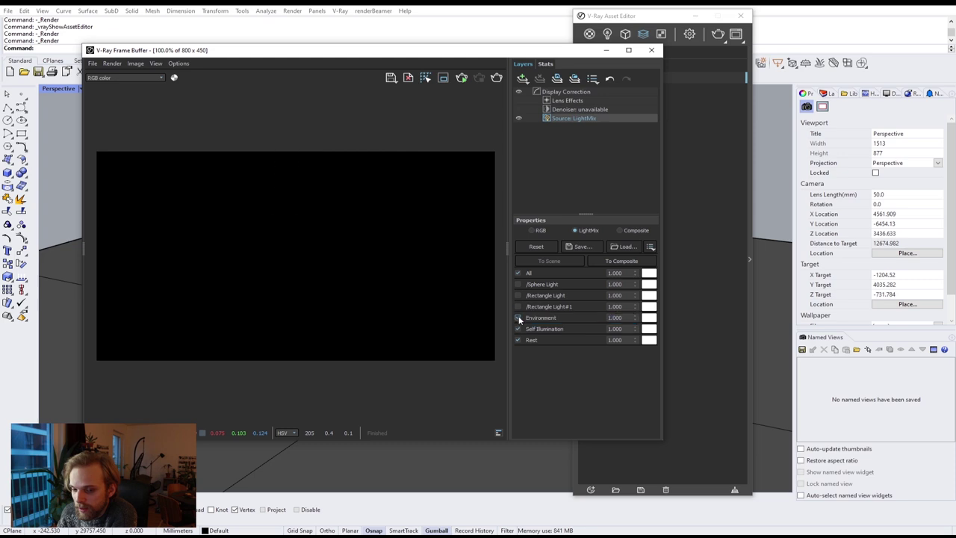
{"action": "left_click", "coordinate": [519, 318]}
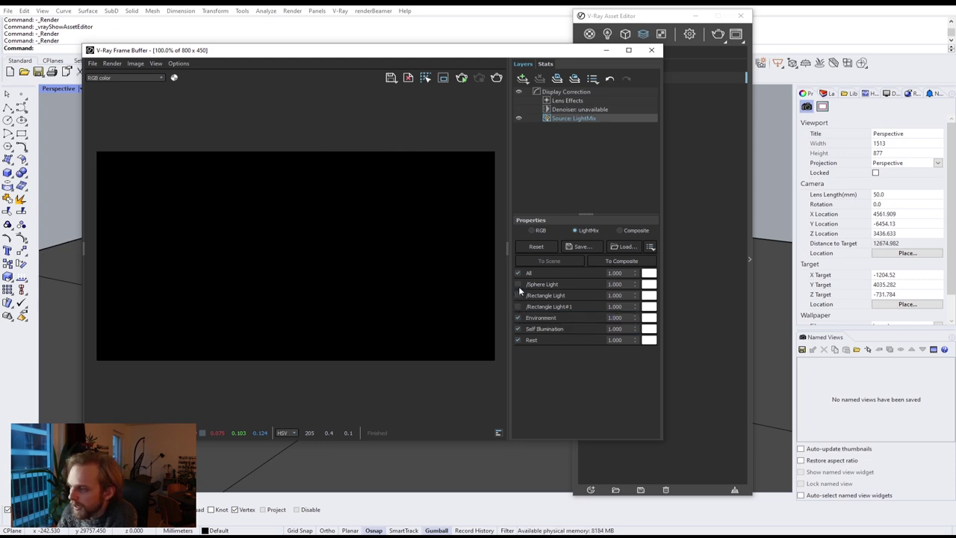
Check each light's contribution by switching the Sphere Light and both rectangle lights back on individually in LightMix.
{"action": "left_click", "coordinate": [519, 284]}
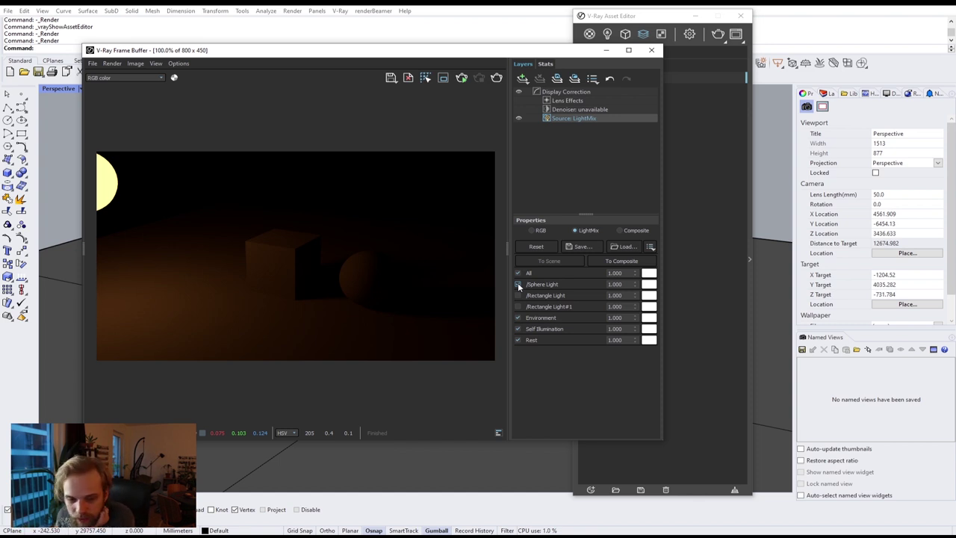
{"action": "left_click", "coordinate": [519, 285]}
{"action": "left_click", "coordinate": [518, 285]}
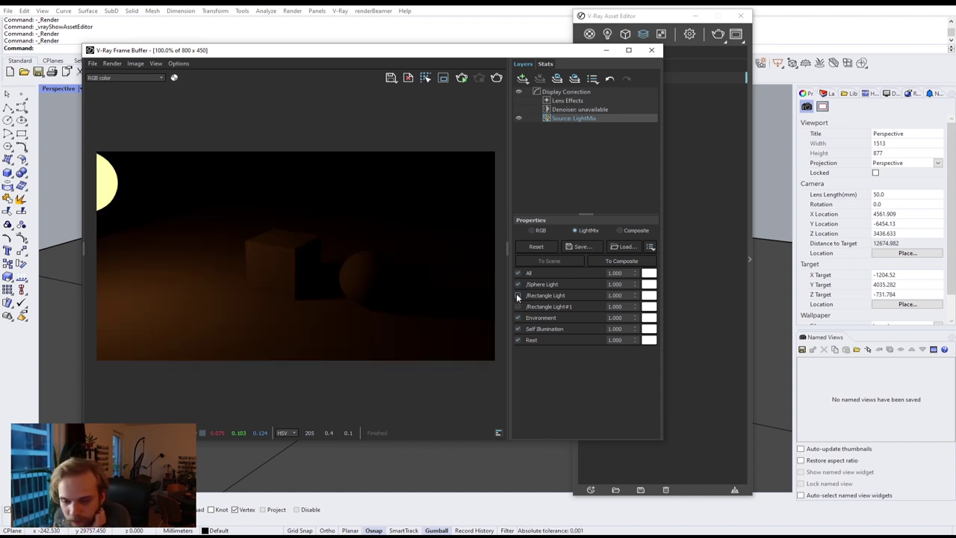
{"action": "left_click", "coordinate": [518, 297]}
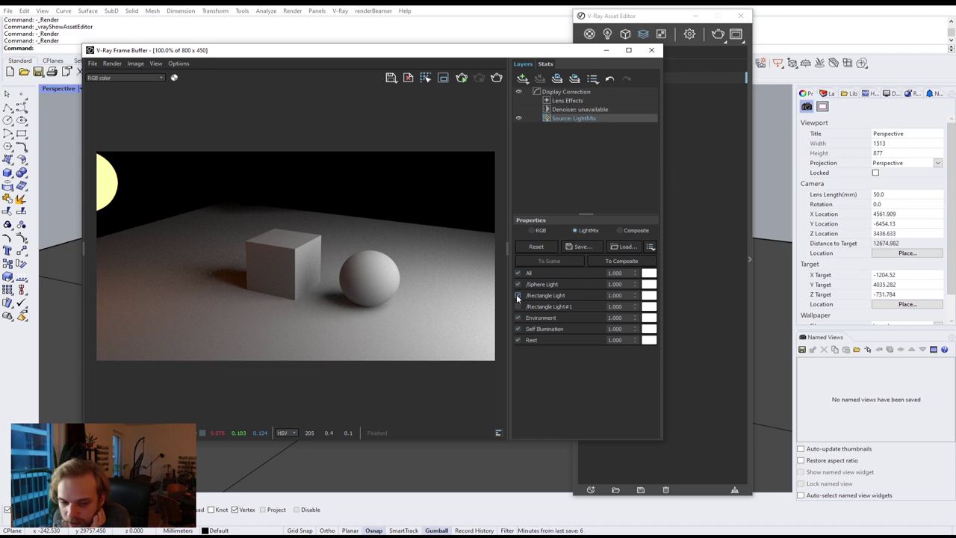
{"action": "left_click", "coordinate": [518, 296]}
{"action": "left_click", "coordinate": [518, 296]}
{"action": "left_click", "coordinate": [518, 296]}
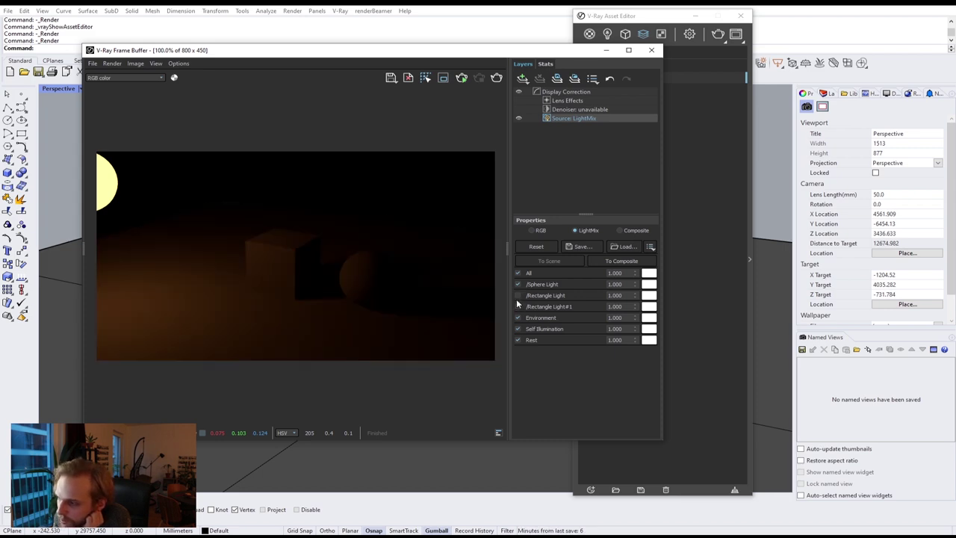
{"action": "left_click", "coordinate": [519, 307]}
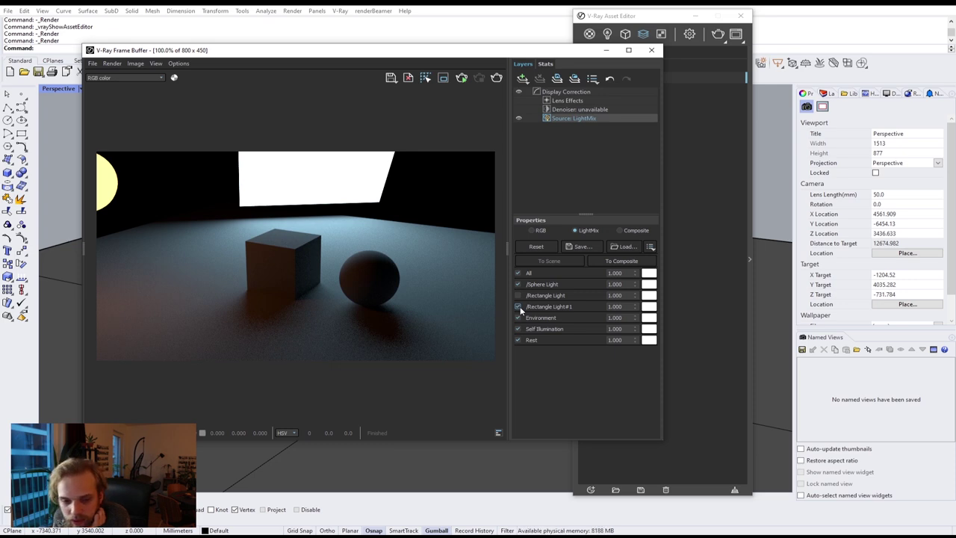
{"action": "left_click", "coordinate": [518, 296]}
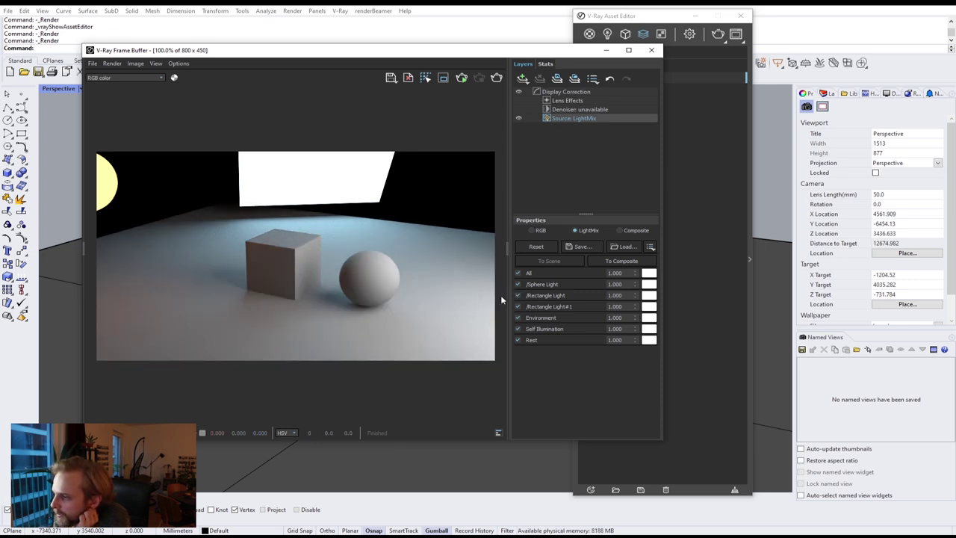
Toggle the first Rectangle Light off and on in LightMix to judge its effect on the box and sphere.
{"action": "left_click", "coordinate": [518, 295]}
{"action": "left_click", "coordinate": [518, 295]}
{"action": "left_click", "coordinate": [518, 295]}
{"action": "left_click", "coordinate": [518, 295]}
{"action": "left_click", "coordinate": [518, 295]}
{"action": "left_click", "coordinate": [518, 295]}
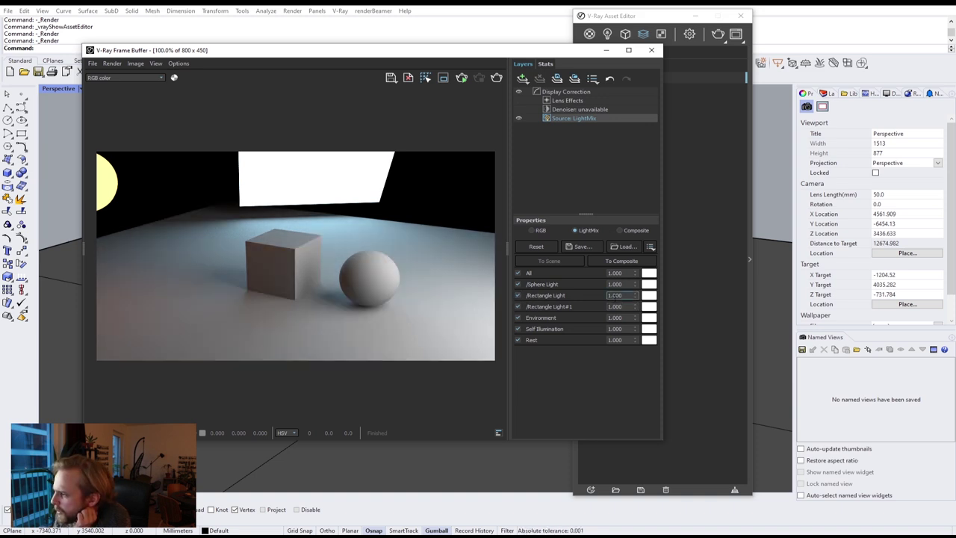
{"action": "left_click", "coordinate": [518, 295]}
{"action": "left_click", "coordinate": [518, 295]}
Set the first Rectangle Light's LightMix intensity multiplier to 0.5.
{"action": "left_click_drag", "start_coordinate": [625, 295], "coordinate": [580, 295]}
{"action": "type", "text": "0.5"}
{"action": "key", "text": "Return"}
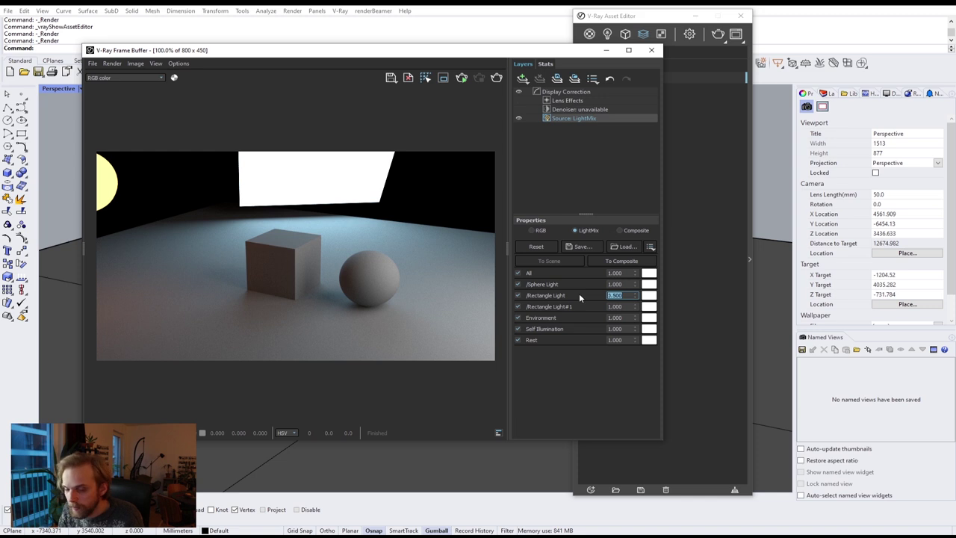
{"action": "type", "text": "0.9"}
{"action": "key", "text": "Return"}
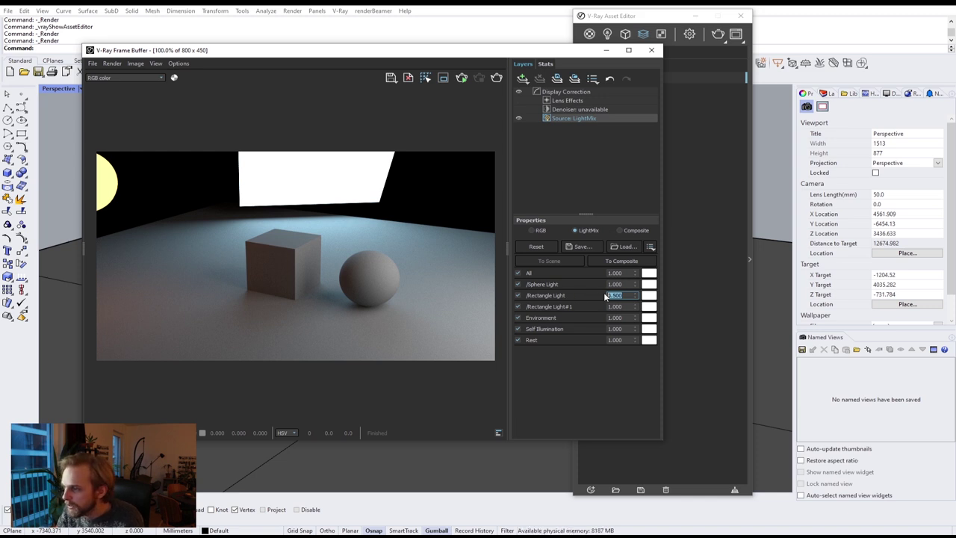
Set the Sphere Light's LightMix intensity multiplier to 2 and move the Asset Editor clear of the frame buffer.
{"action": "left_click", "coordinate": [518, 284]}
{"action": "left_click", "coordinate": [518, 284]}
{"action": "left_click_drag", "start_coordinate": [624, 284], "coordinate": [598, 283]}
{"action": "type", "text": "2"}
{"action": "key", "text": "Return"}
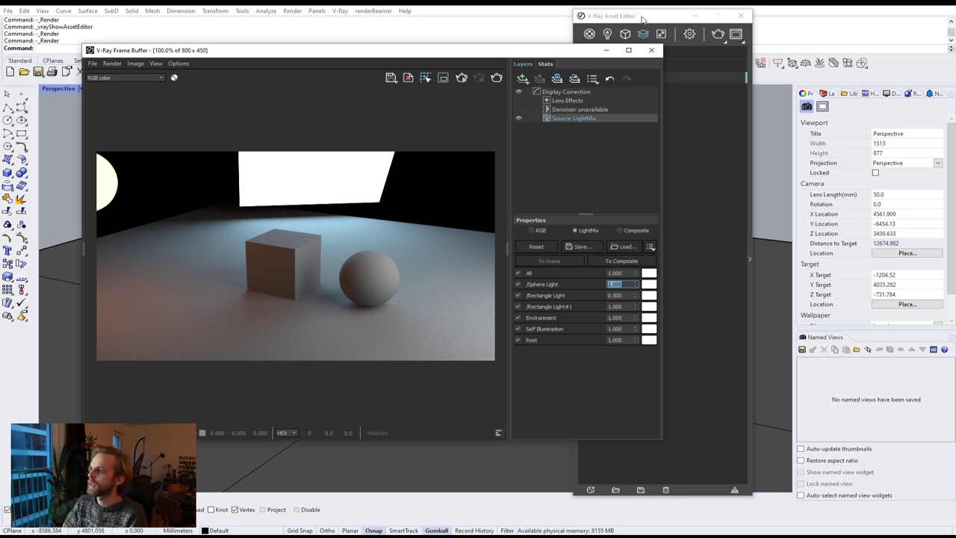
{"action": "left_click_drag", "start_coordinate": [643, 18], "coordinate": [762, 21]}
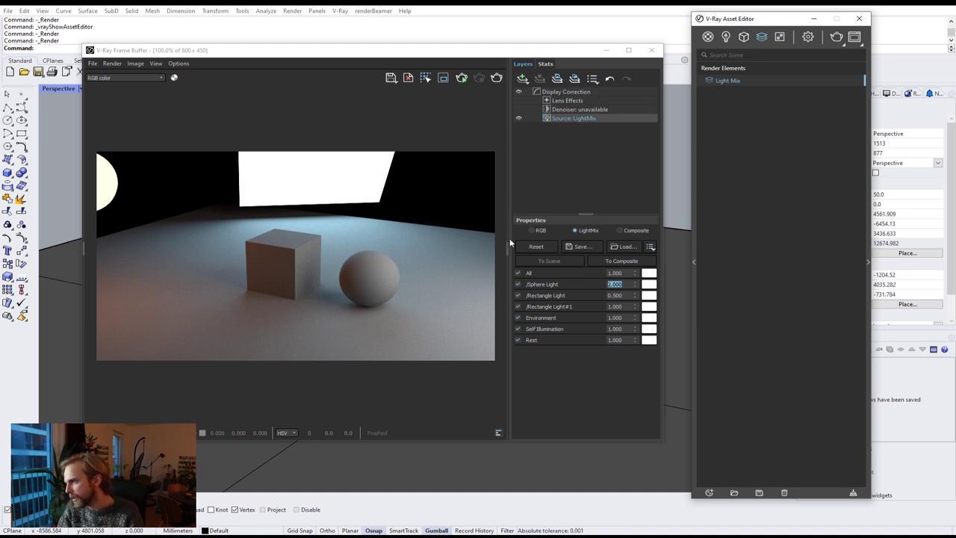
Put away the frame buffer, reframe the box and sphere, and show the scene's materials in the Asset Editor.
{"action": "left_click_drag", "start_coordinate": [507, 245], "coordinate": [645, 265]}
{"action": "left_click", "coordinate": [647, 47]}
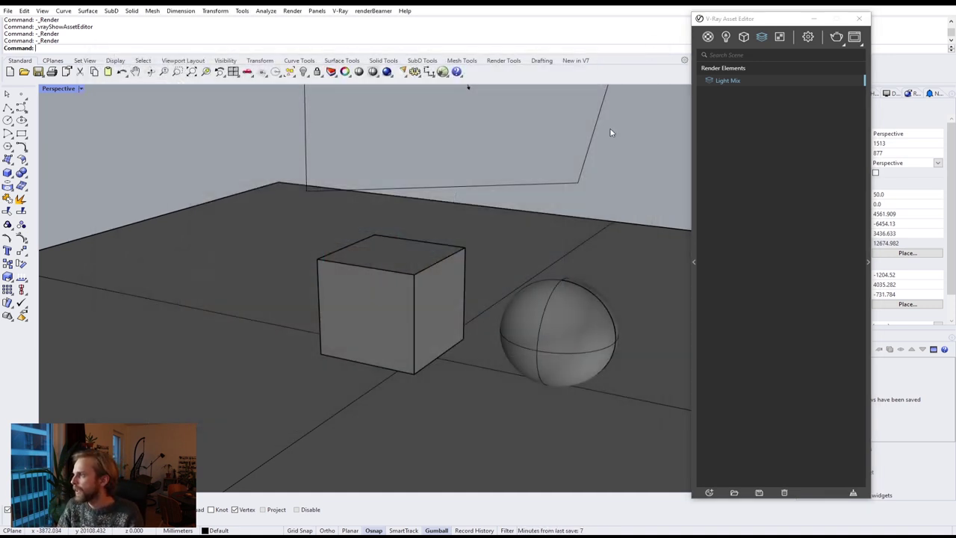
{"action": "right_click_drag", "start_coordinate": [568, 263], "coordinate": [470, 160], "text": "shift"}
{"action": "scroll", "coordinate": [470, 160], "scroll_direction": "down", "scroll_amount": 2}
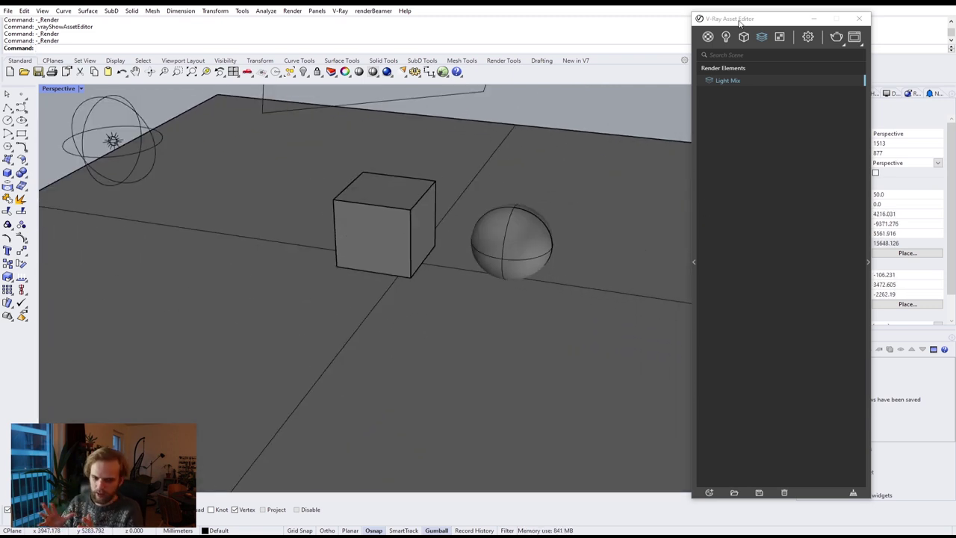
{"action": "left_click", "coordinate": [713, 38]}
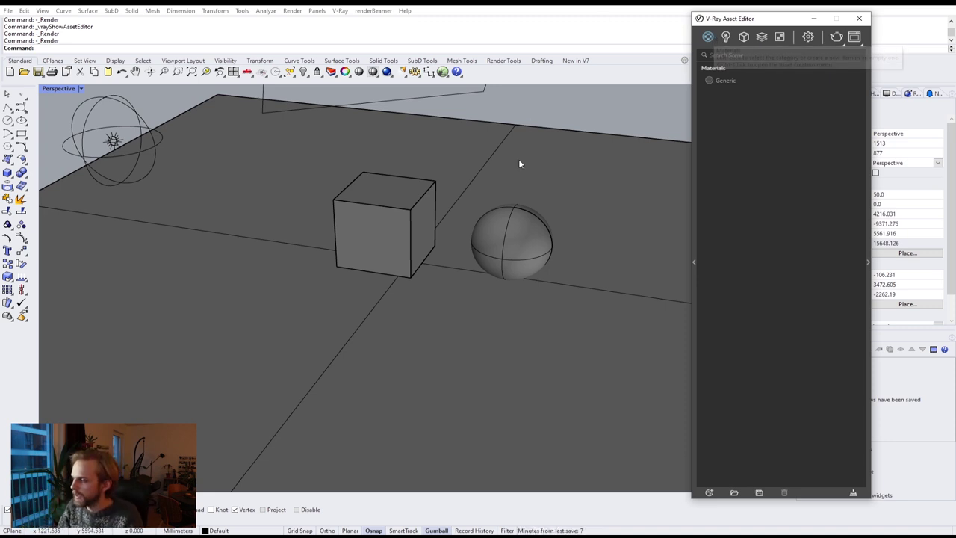
Select the box and create a new generic V-Ray material named Cube.
{"action": "scroll", "coordinate": [427, 237], "scroll_direction": "up", "scroll_amount": 2}
{"action": "scroll", "coordinate": [337, 220], "scroll_direction": "up", "scroll_amount": 1}
{"action": "left_click", "coordinate": [321, 174]}
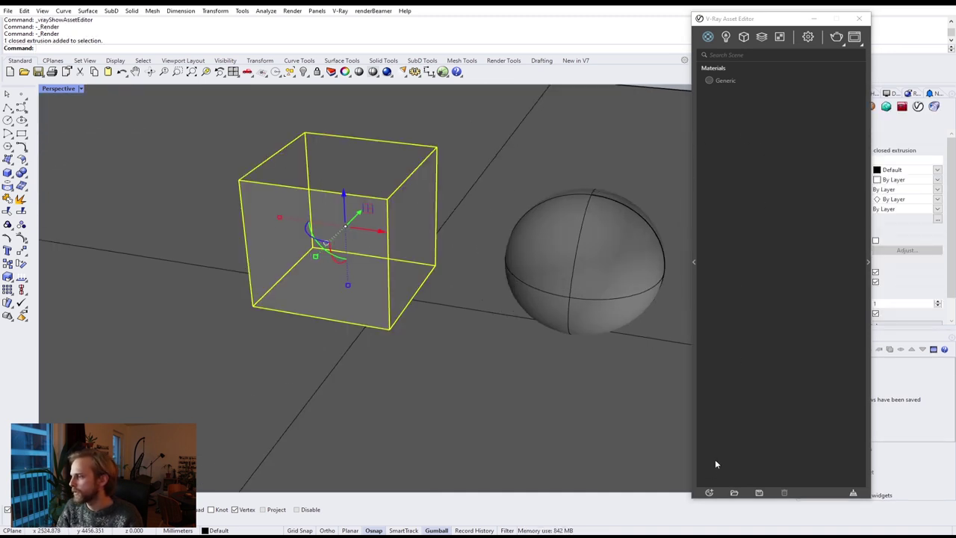
{"action": "left_click", "coordinate": [709, 493]}
{"action": "mouse_move", "coordinate": [725, 468]}
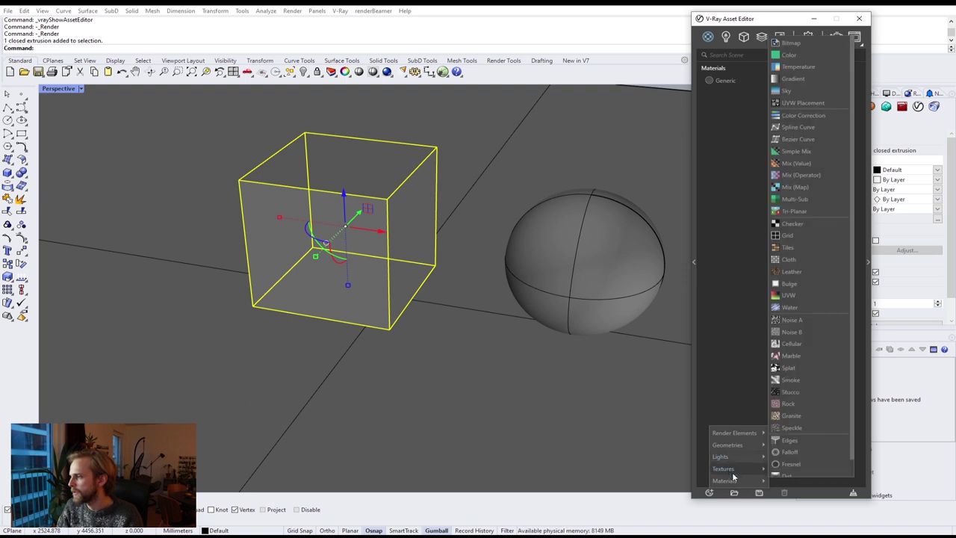
{"action": "left_click", "coordinate": [799, 339]}
{"action": "double_click", "coordinate": [728, 91]}
{"action": "key", "text": "BackSpace"}
{"action": "type", "text": "Cube"}
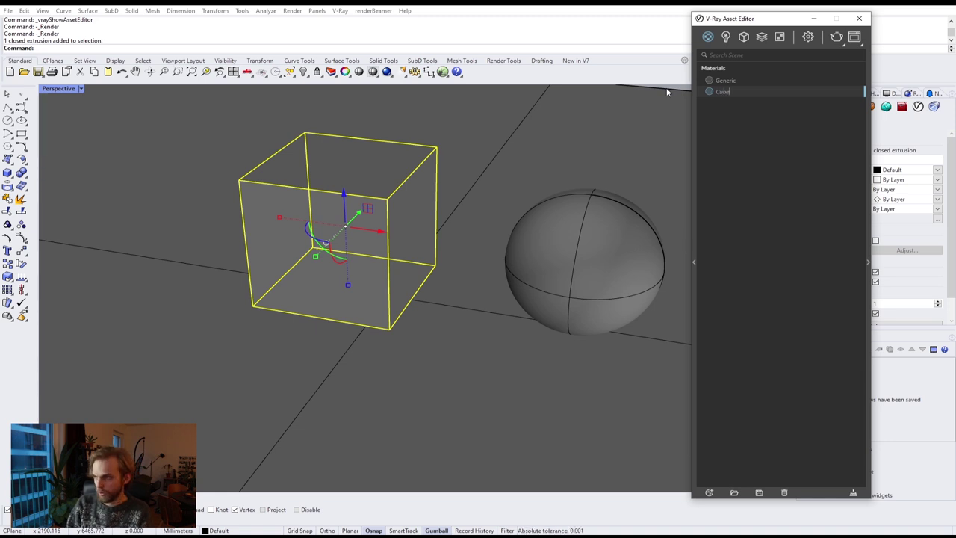
Create a second generic V-Ray material and name it Sphere.
{"action": "left_click", "coordinate": [709, 493]}
{"action": "mouse_move", "coordinate": [736, 480]}
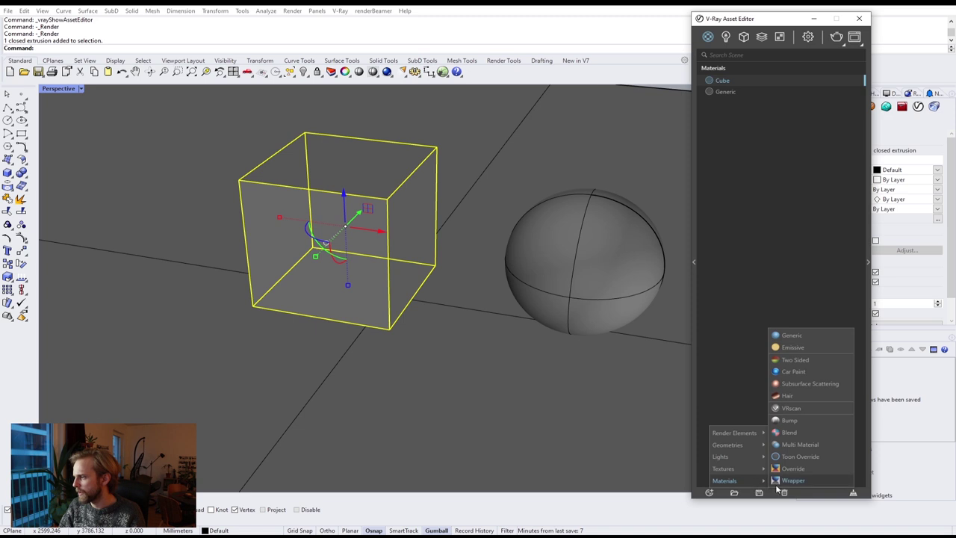
{"action": "left_click", "coordinate": [792, 335]}
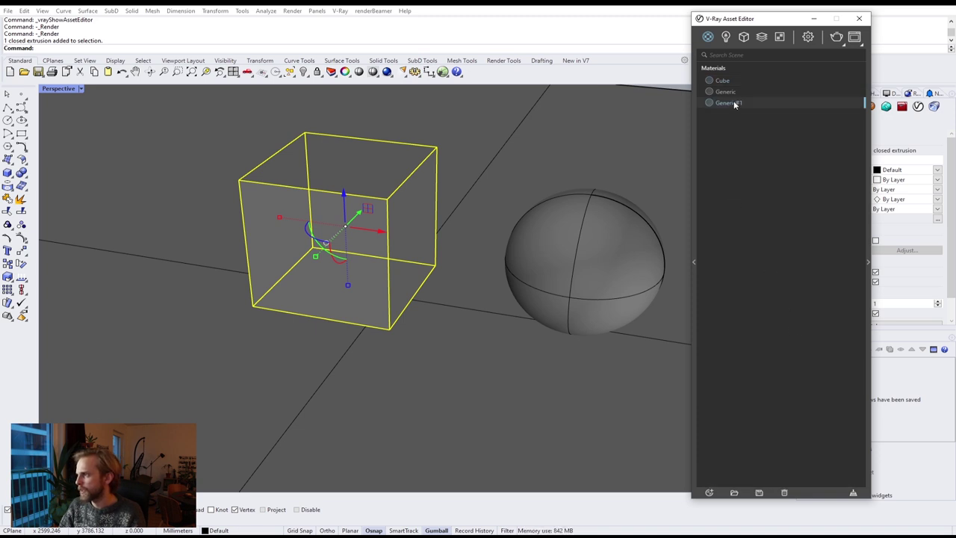
{"action": "double_click", "coordinate": [734, 103]}
{"action": "type", "text": "Sphere"}
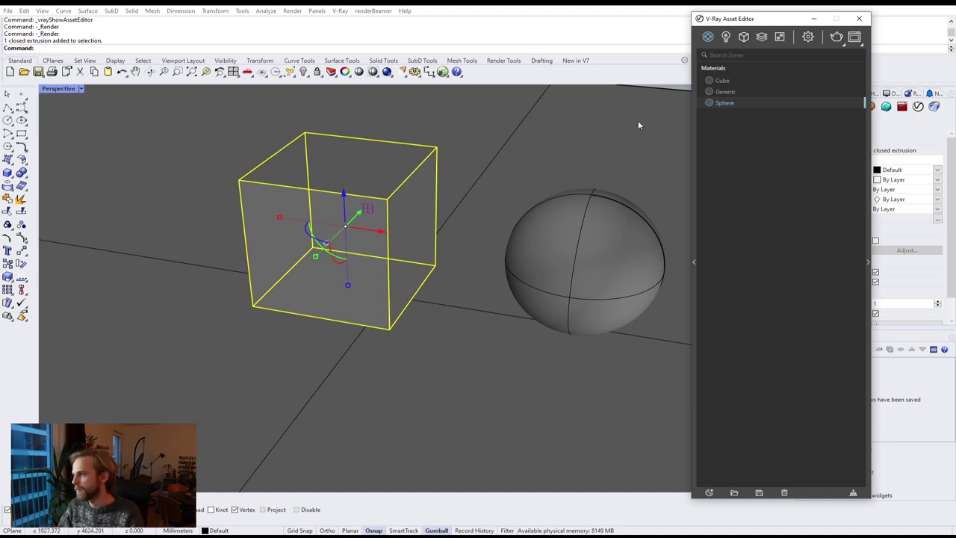
Apply the Cube material to the box and the Sphere material to the sphere object.
{"action": "right_click", "coordinate": [738, 79]}
{"action": "left_click", "coordinate": [722, 81]}
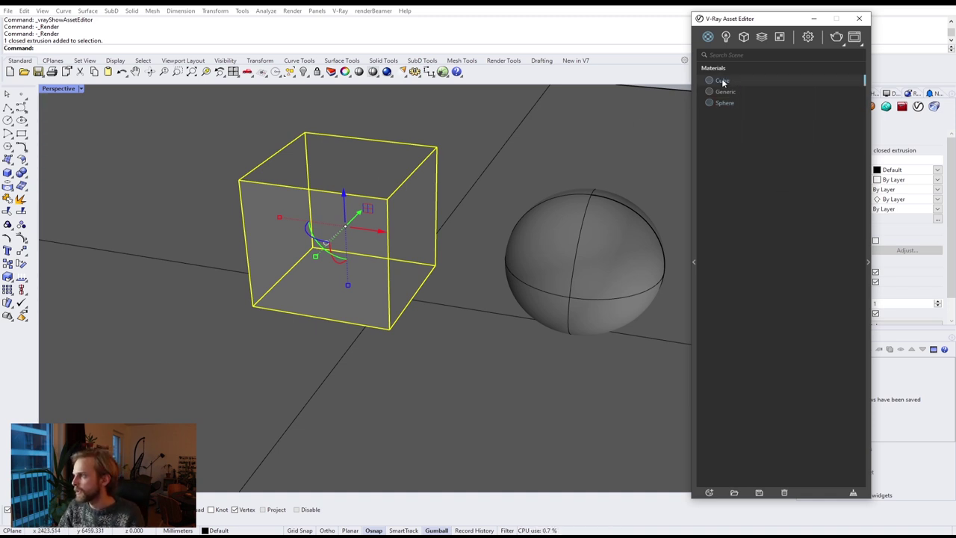
{"action": "right_click", "coordinate": [719, 79]}
{"action": "left_click", "coordinate": [743, 100]}
{"action": "left_click", "coordinate": [602, 214]}
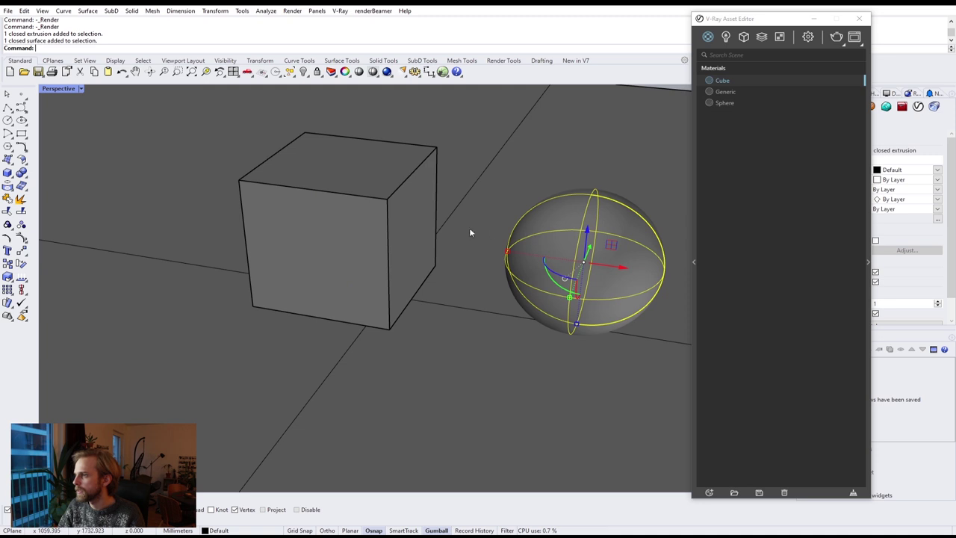
{"action": "left_click", "coordinate": [732, 104]}
{"action": "right_click", "coordinate": [731, 103]}
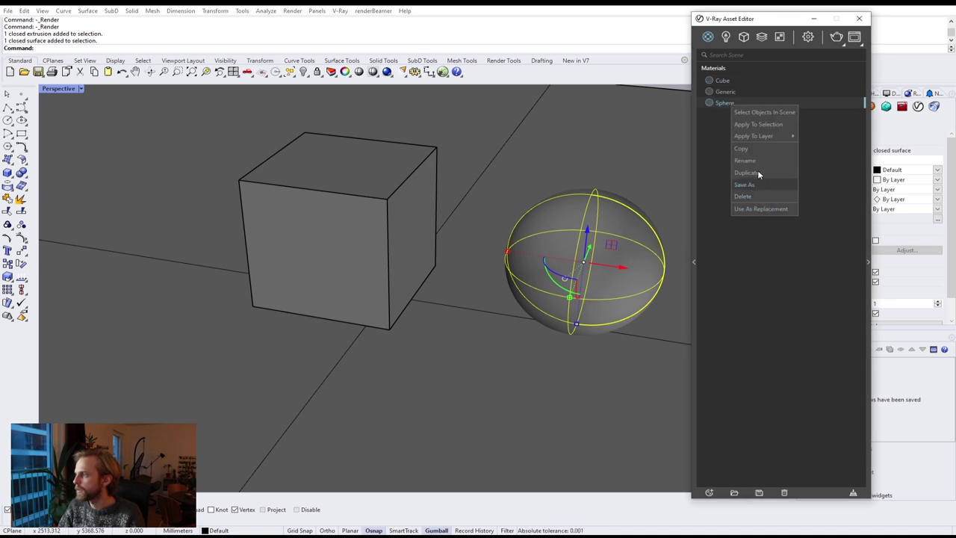
{"action": "left_click", "coordinate": [757, 125]}
Darken the diffuse color of the Cube and Sphere materials to dark grey and check both objects in the viewport.
{"action": "left_click_drag", "start_coordinate": [754, 25], "coordinate": [553, 35]}
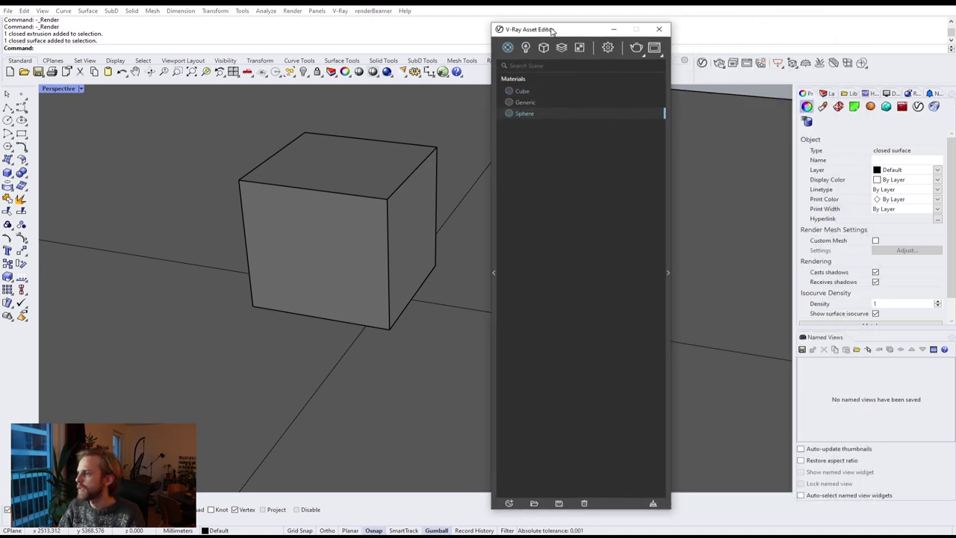
{"action": "left_click", "coordinate": [665, 277]}
{"action": "left_click", "coordinate": [533, 92]}
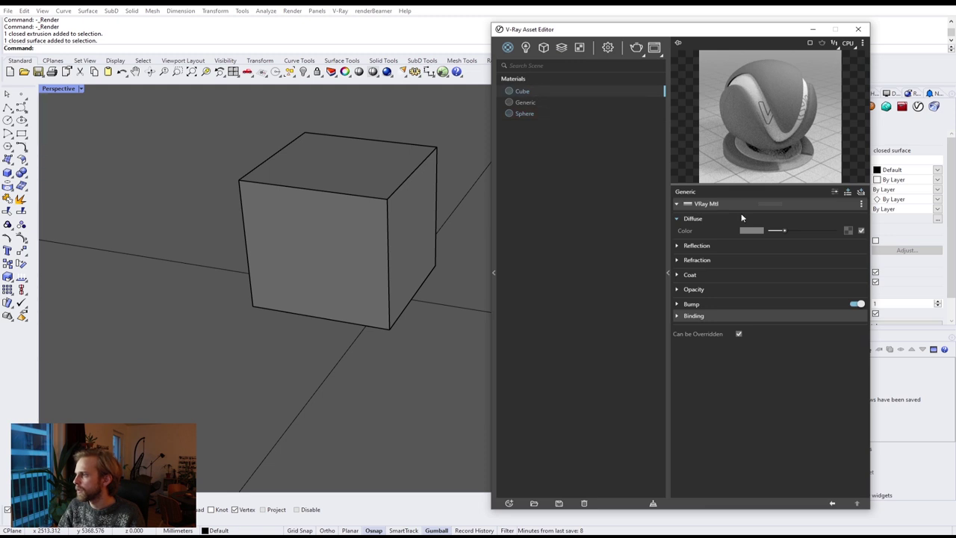
{"action": "left_click_drag", "start_coordinate": [781, 232], "coordinate": [774, 230]}
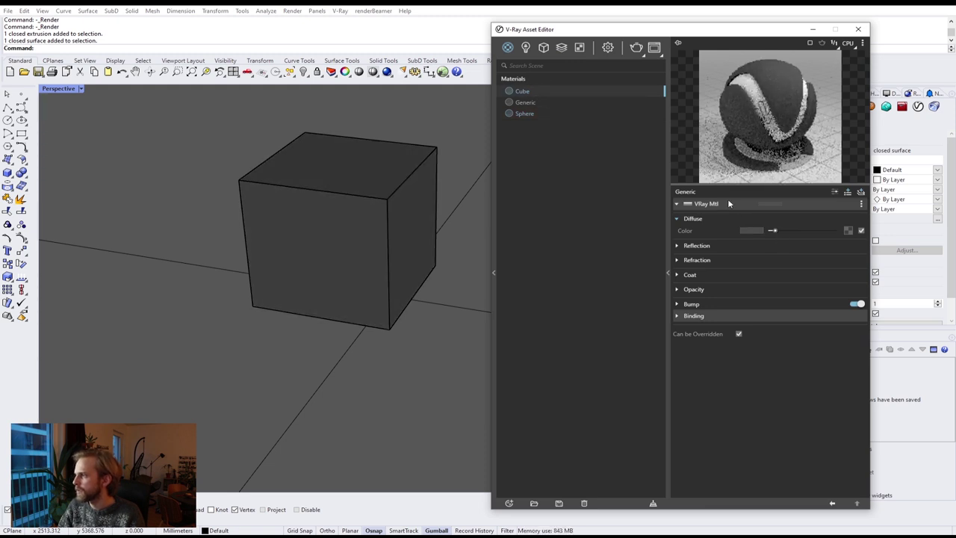
{"action": "left_click", "coordinate": [546, 114]}
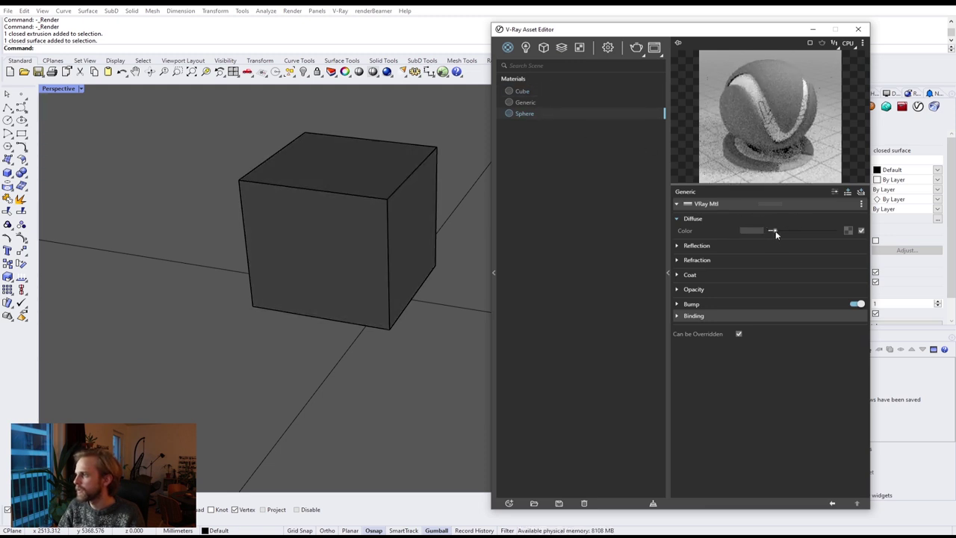
{"action": "left_click_drag", "start_coordinate": [658, 25], "coordinate": [838, 65]}
{"action": "right_click_drag", "start_coordinate": [529, 219], "coordinate": [464, 200], "text": "shift"}
{"action": "scroll", "coordinate": [448, 213], "scroll_direction": "down", "scroll_amount": 6}
{"action": "left_click", "coordinate": [592, 97]}
{"action": "left_click_drag", "start_coordinate": [751, 68], "coordinate": [569, 19]}
Give the Sphere material a light grey reflection color and a reflection glossiness of 0.8.
{"action": "left_click", "coordinate": [694, 233]}
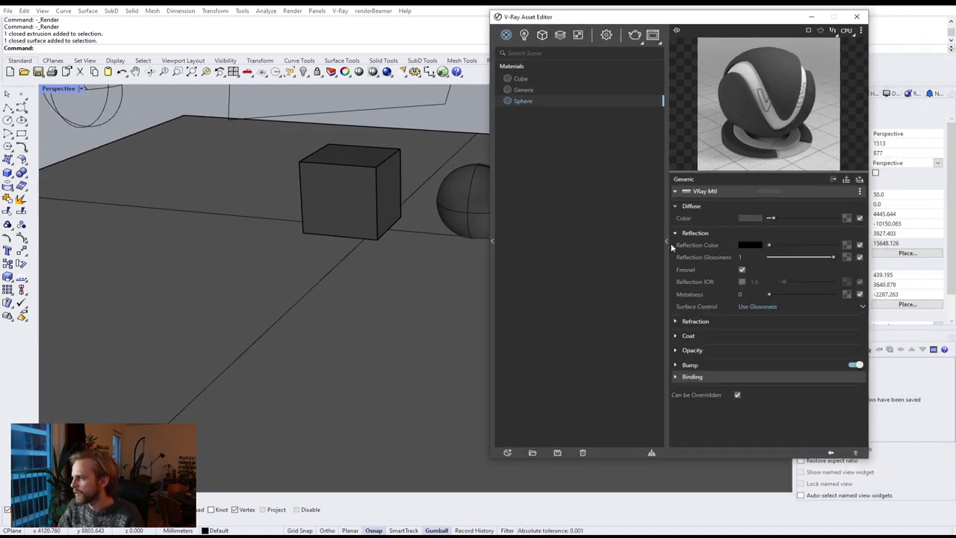
{"action": "left_click", "coordinate": [787, 246]}
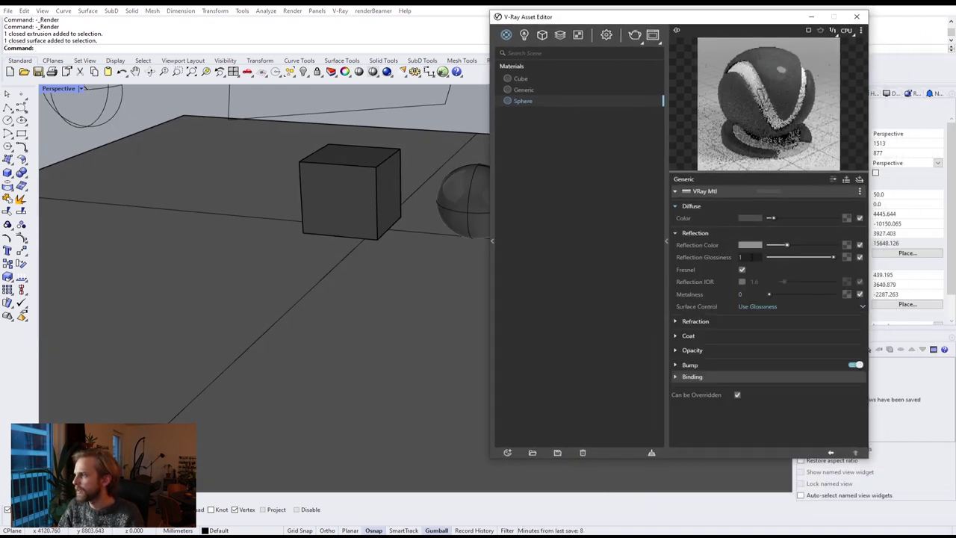
{"action": "type", "text": ".8"}
{"action": "key", "text": "Return"}
Give the Cube material a mid-grey reflection color and 0.8 reflection glossiness, then close the Asset Editor.
{"action": "left_click", "coordinate": [520, 79]}
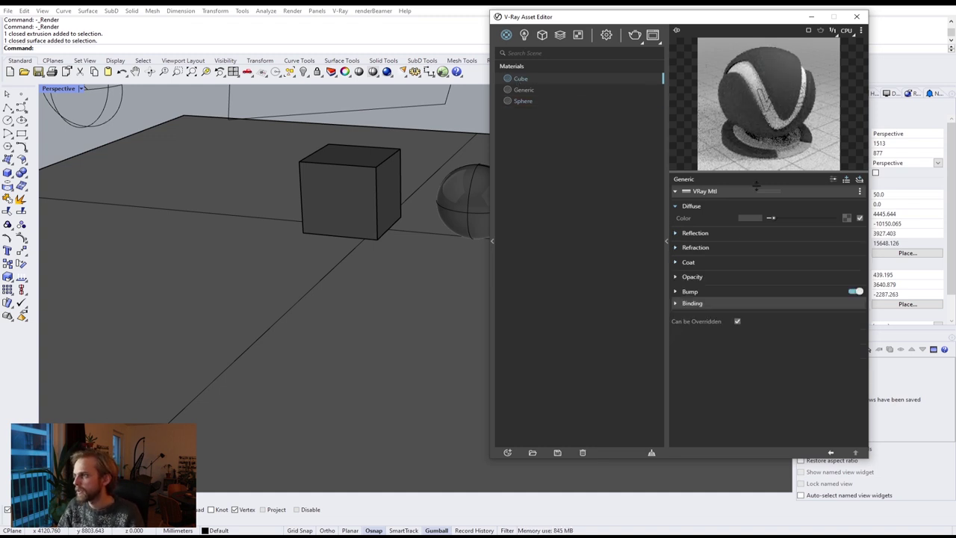
{"action": "left_click", "coordinate": [695, 233]}
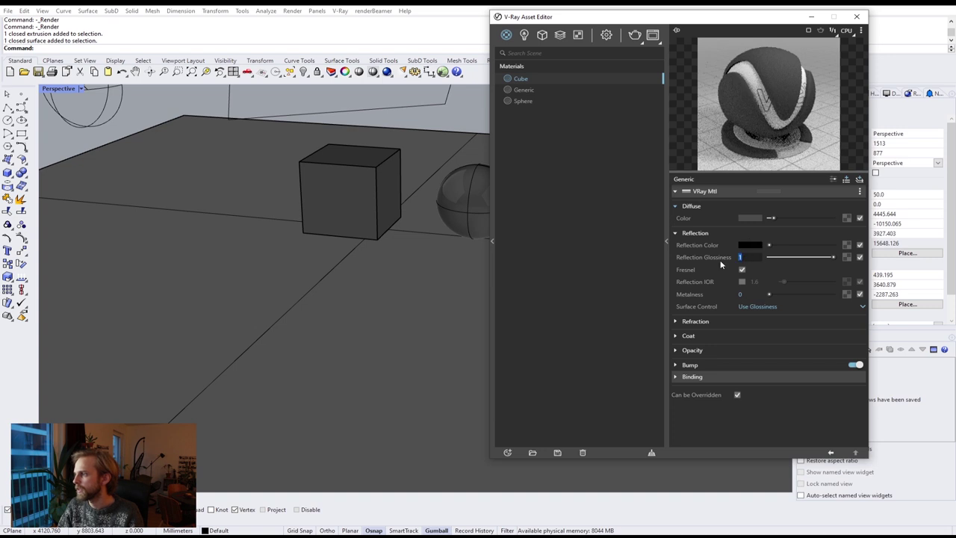
{"action": "type", "text": ".8"}
{"action": "key", "text": "Return"}
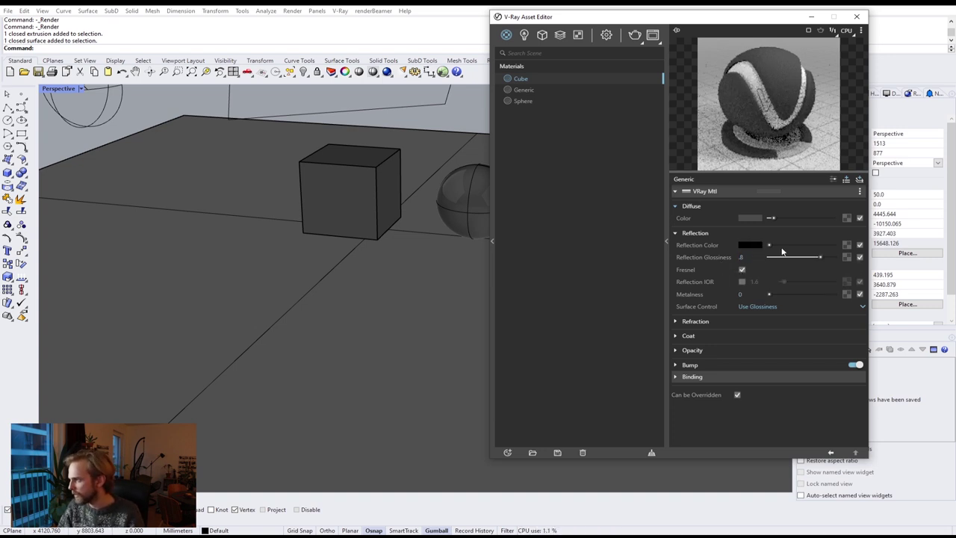
{"action": "left_click", "coordinate": [667, 169]}
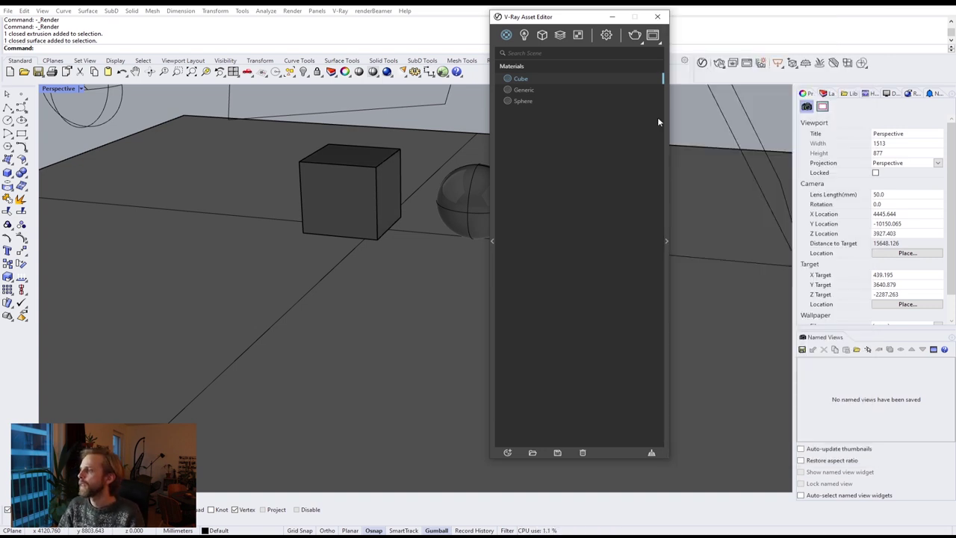
{"action": "left_click", "coordinate": [667, 29]}
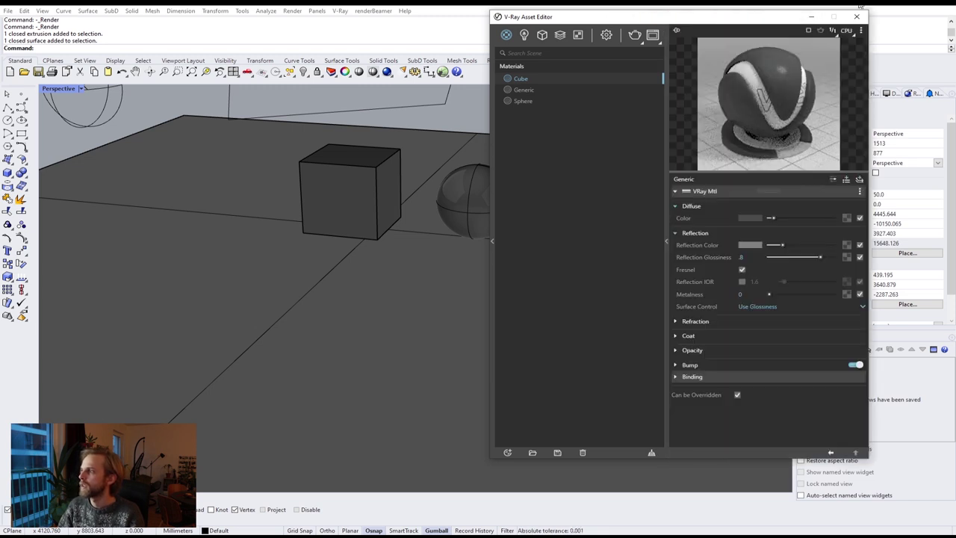
{"action": "left_click", "coordinate": [857, 16]}
Run an interactive render, view the box and sphere reflections close up, then stop it and close the frame buffer.
{"action": "right_click_drag", "start_coordinate": [340, 201], "coordinate": [438, 224], "text": "shift"}
{"action": "left_click_drag", "start_coordinate": [348, 96], "coordinate": [499, 291]}
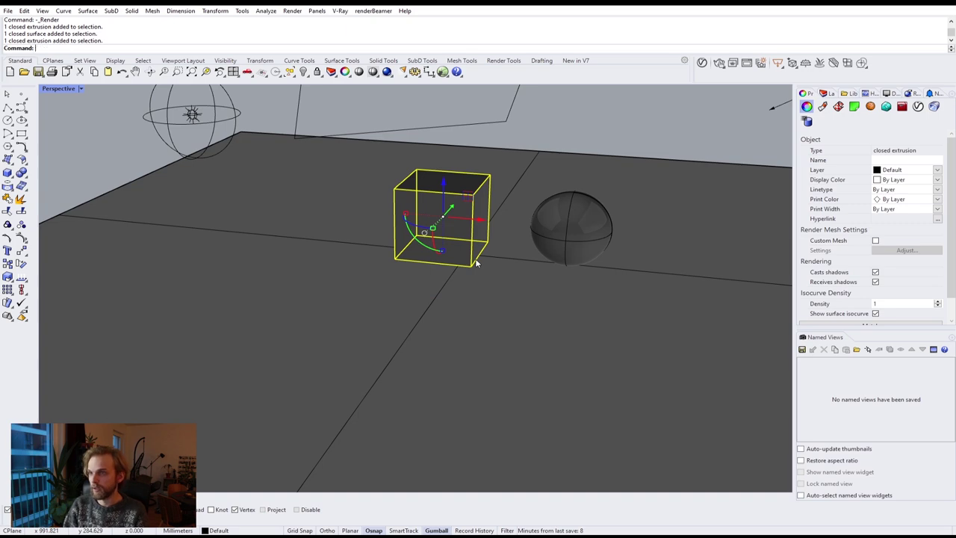
{"action": "key", "text": "Escape"}
{"action": "left_click", "coordinate": [719, 62]}
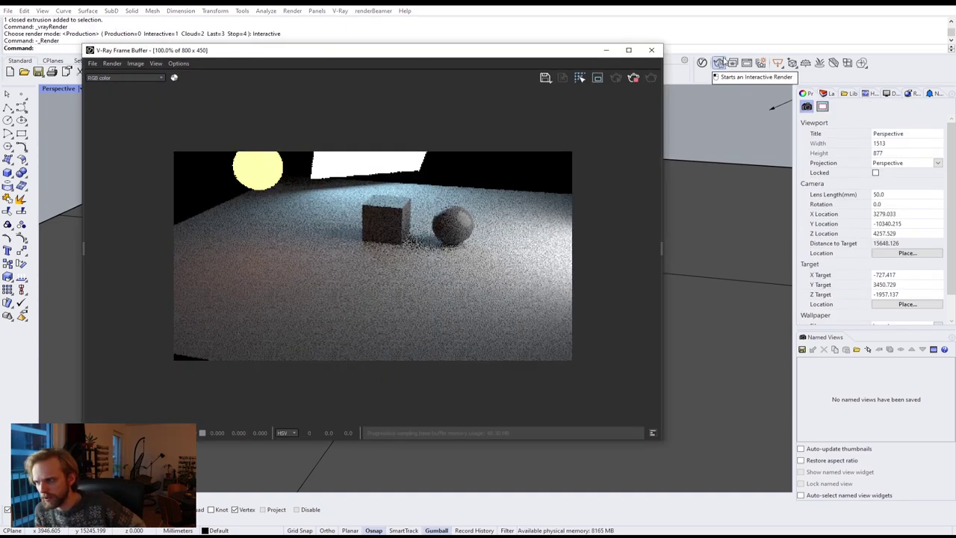
{"action": "left_click_drag", "start_coordinate": [463, 50], "coordinate": [680, 78]}
{"action": "right_click_drag", "start_coordinate": [252, 208], "coordinate": [128, 220]}
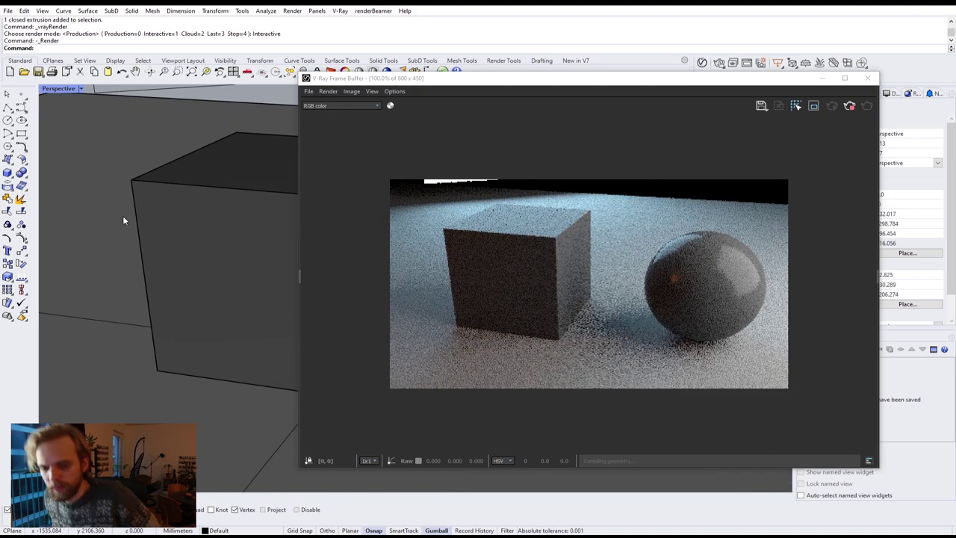
{"action": "left_click", "coordinate": [849, 106]}
{"action": "left_click", "coordinate": [868, 78]}
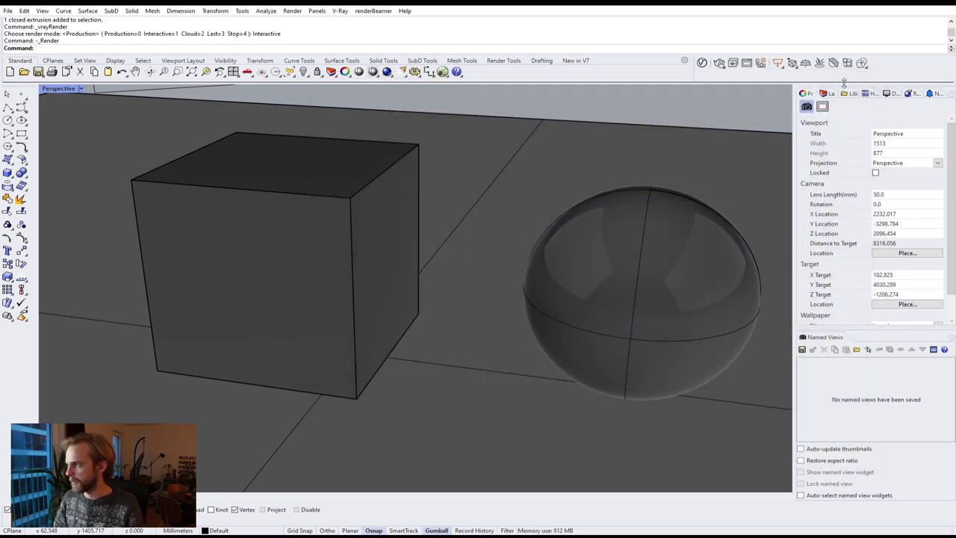
Reopen the Asset Editor and assign a Bitmap texture to the Cube material's bump map.
{"action": "left_click", "coordinate": [701, 64]}
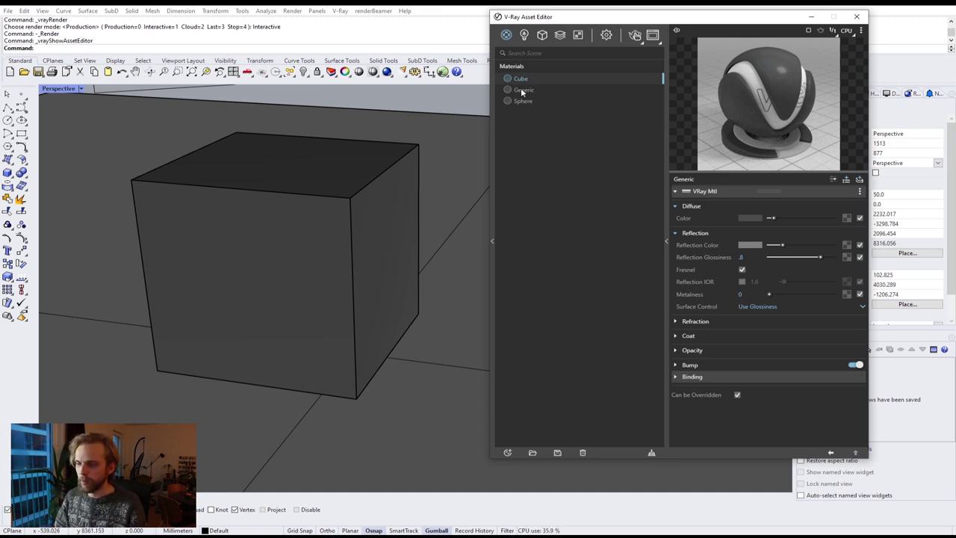
{"action": "left_click_drag", "start_coordinate": [661, 26], "coordinate": [570, 12]}
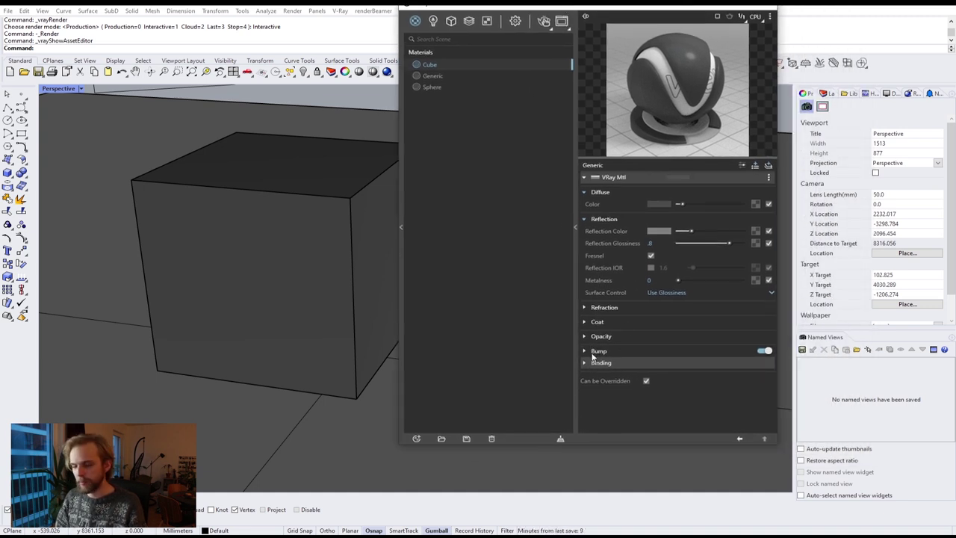
{"action": "left_click", "coordinate": [593, 355]}
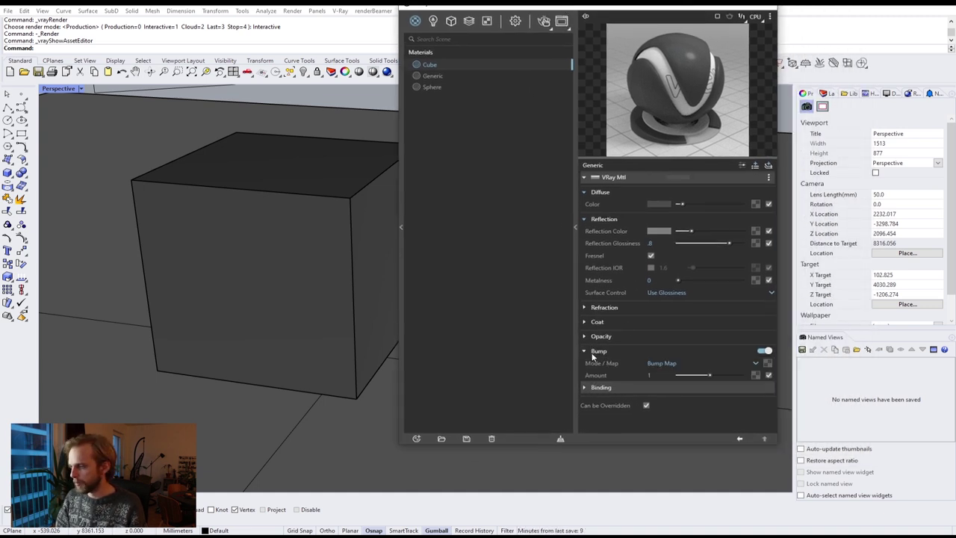
{"action": "left_click", "coordinate": [767, 363]}
{"action": "left_click", "coordinate": [521, 173]}
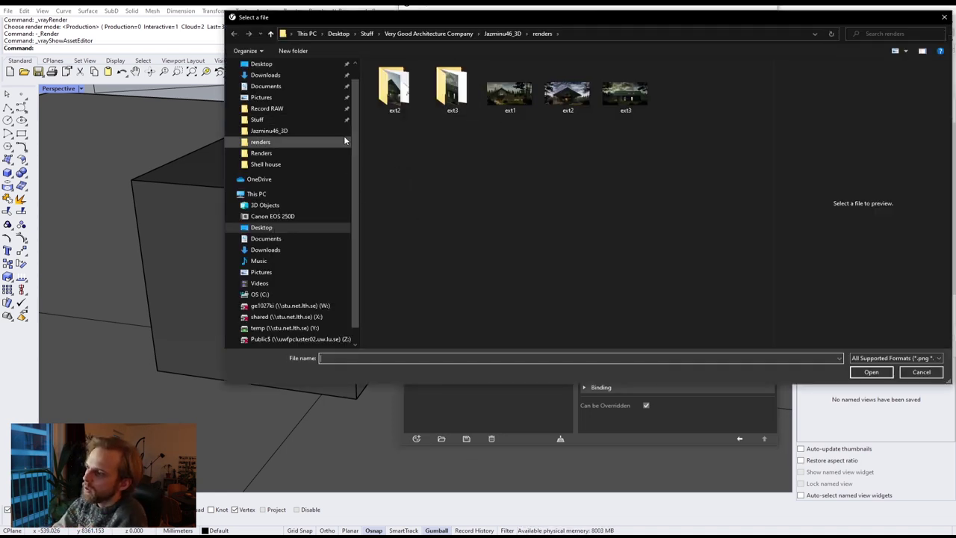
Load rusty_metal_02_spec_2k from the rusty_metal_02_2k_jpg texture folder as the Cube bump bitmap and return to the material settings.
{"action": "left_click", "coordinate": [280, 120]}
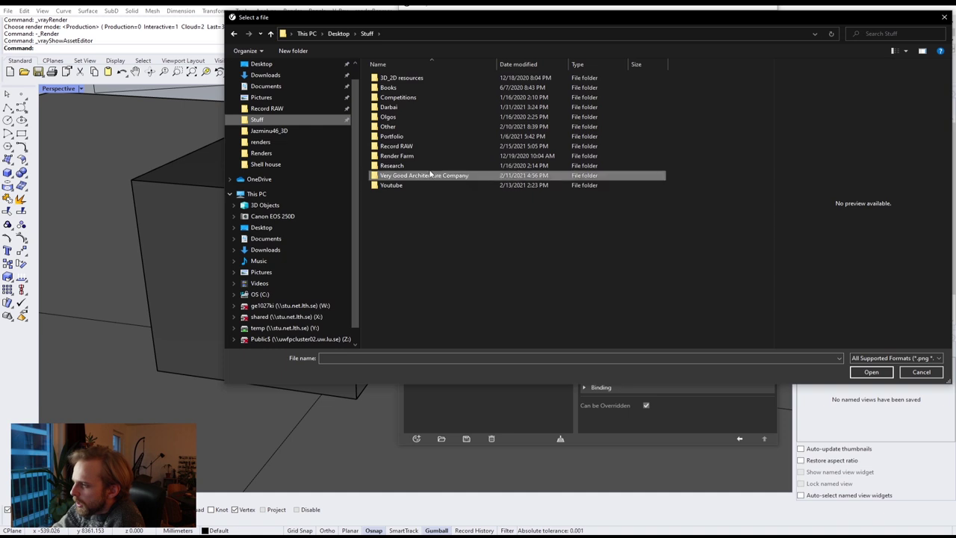
{"action": "double_click", "coordinate": [404, 79]}
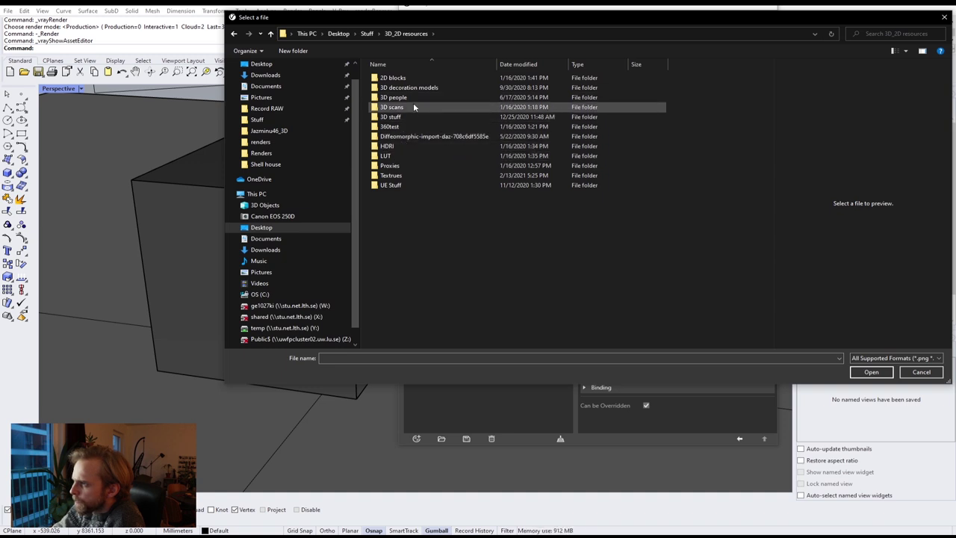
{"action": "double_click", "coordinate": [396, 174]}
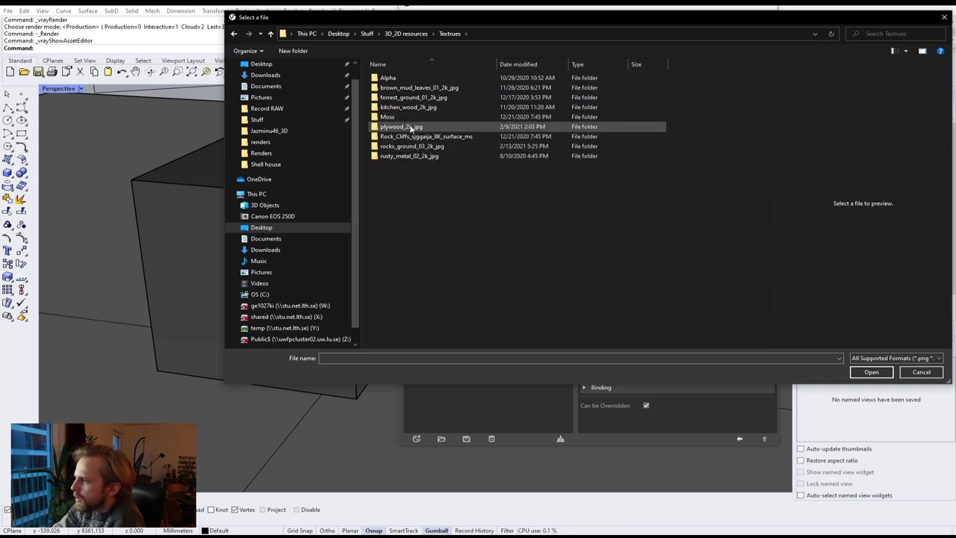
{"action": "double_click", "coordinate": [411, 156]}
{"action": "left_click", "coordinate": [682, 89]}
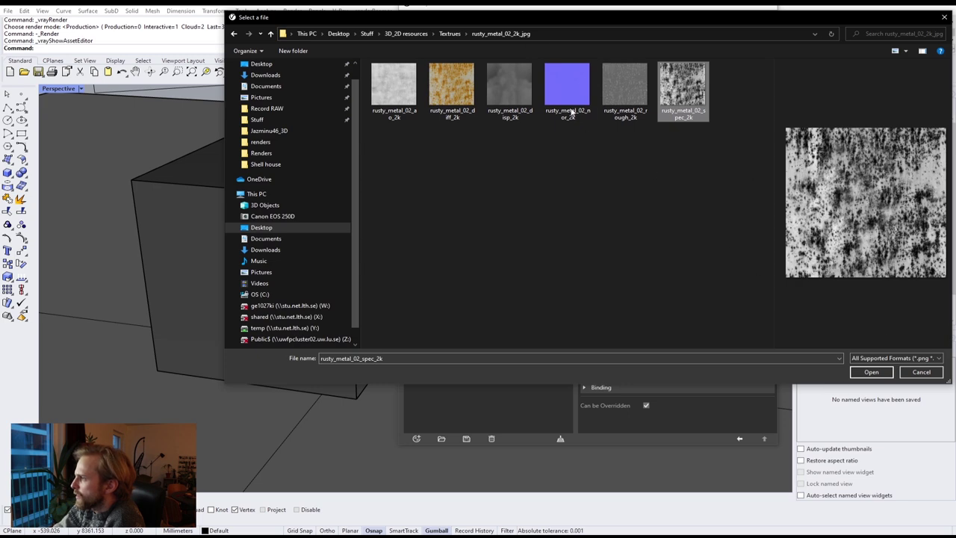
{"action": "left_click", "coordinate": [871, 373]}
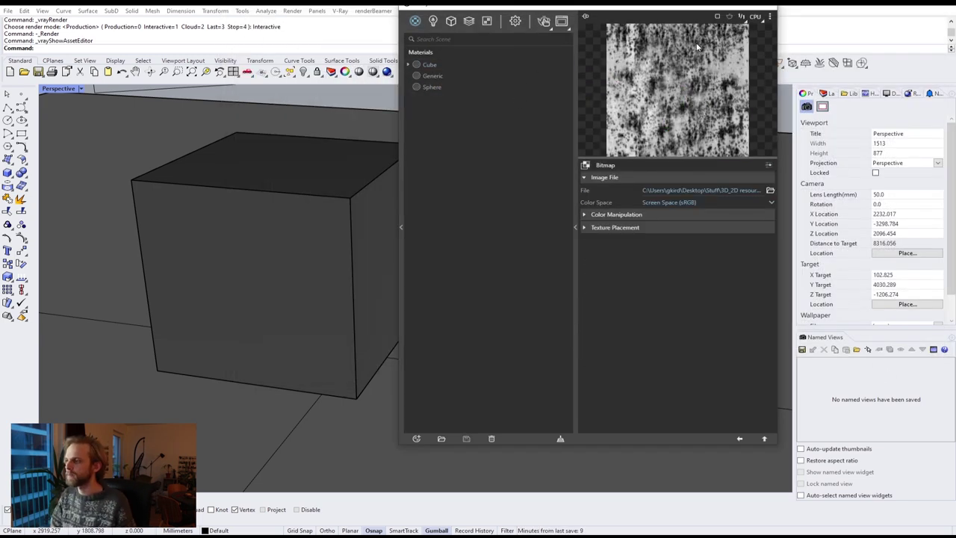
{"action": "left_click", "coordinate": [276, 213]}
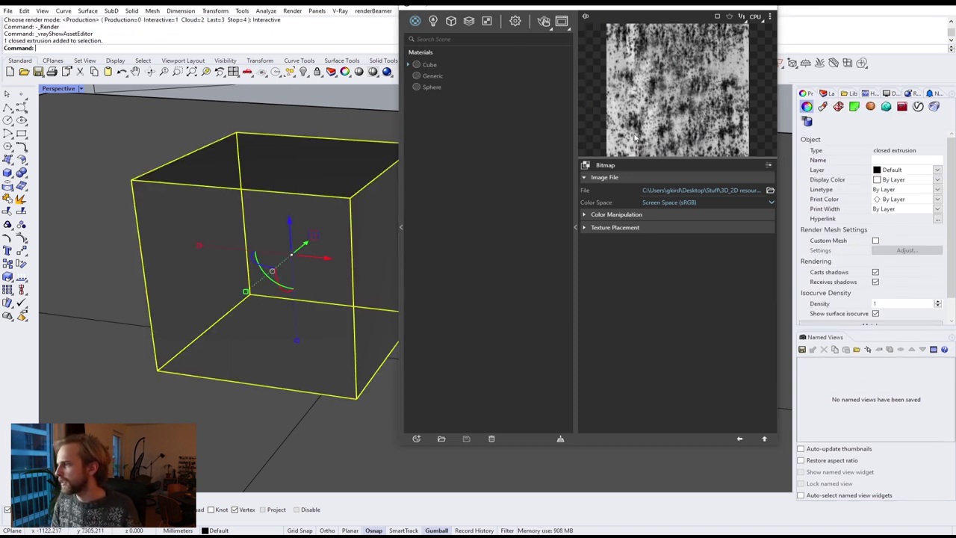
{"action": "left_click", "coordinate": [762, 438]}
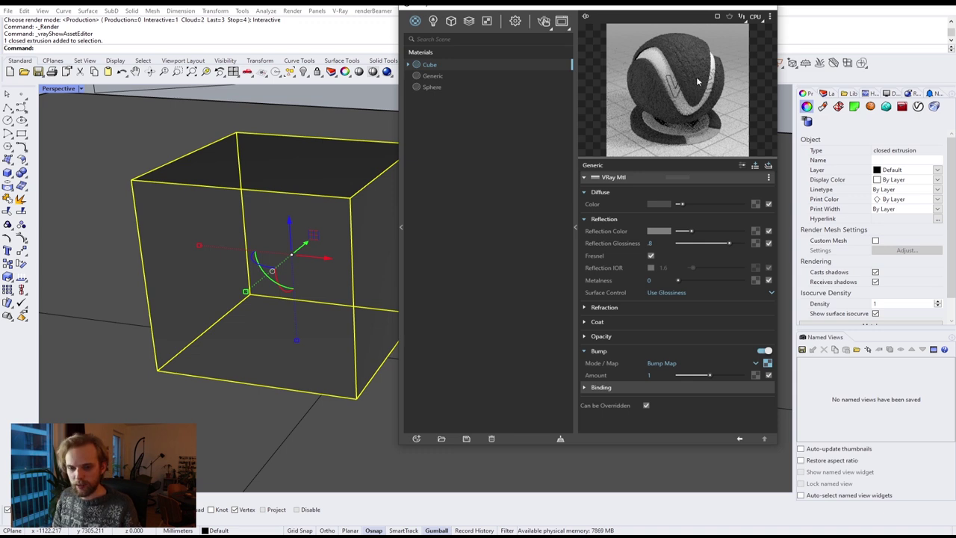
{"action": "left_click", "coordinate": [318, 92]}
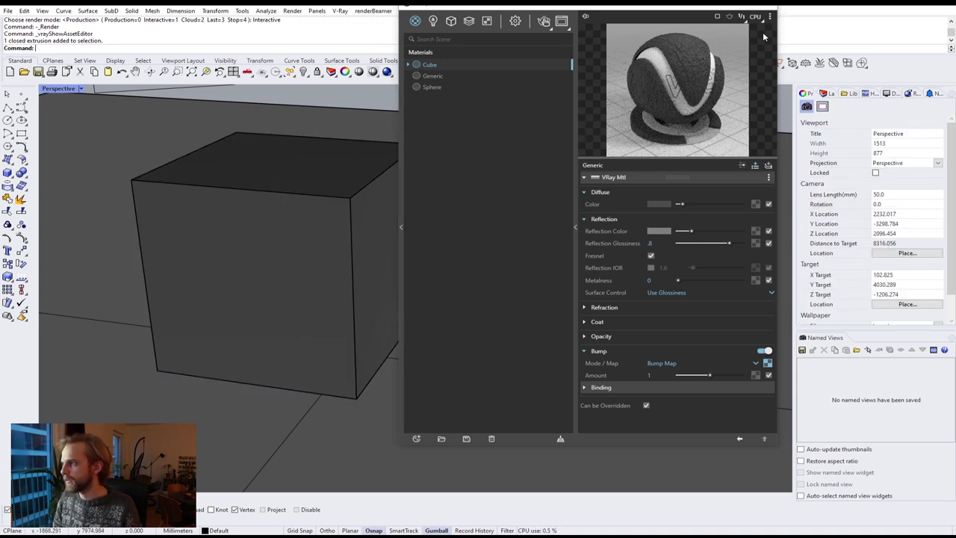
Apply box texture mapping to the cube using its bounding box, the CPlane coordinate system and capped ends.
{"action": "left_click", "coordinate": [309, 173]}
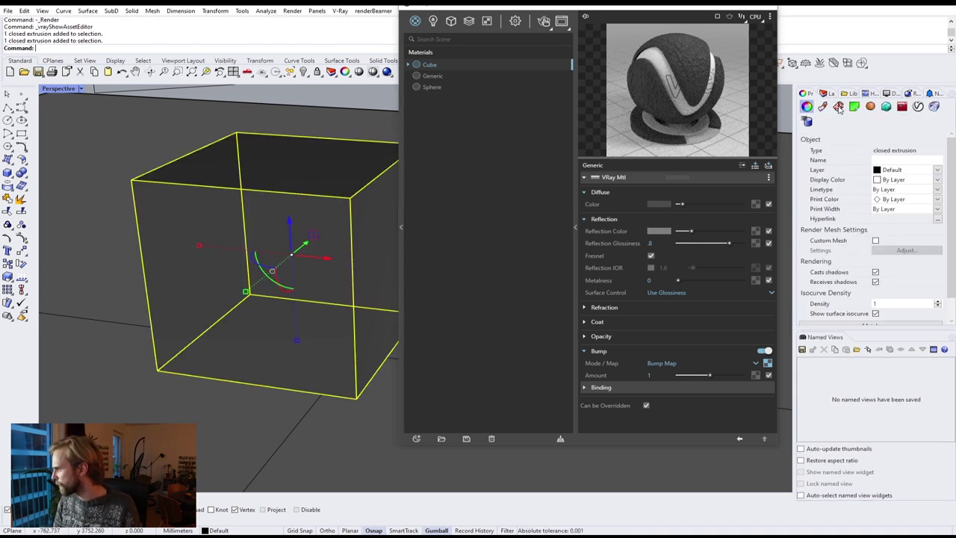
{"action": "left_click", "coordinate": [838, 107]}
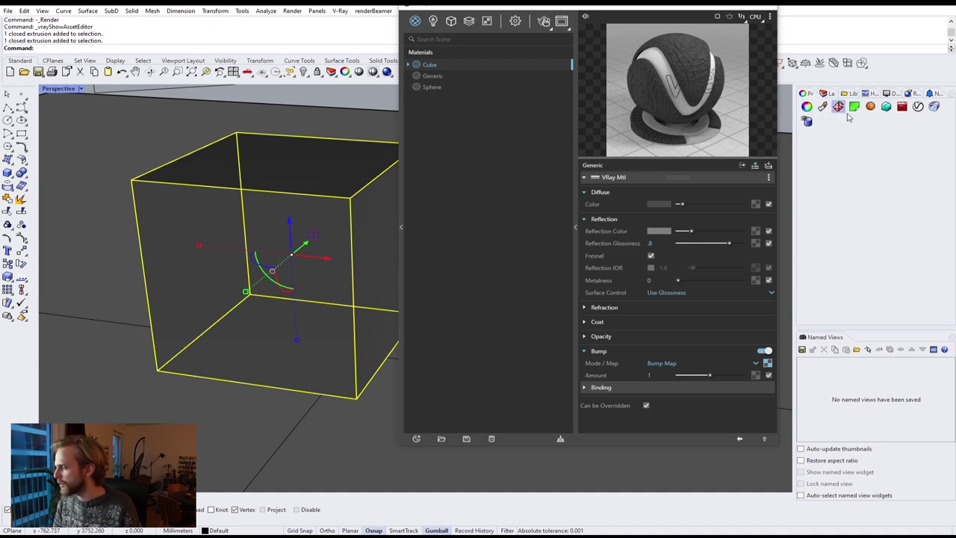
{"action": "left_click", "coordinate": [866, 143]}
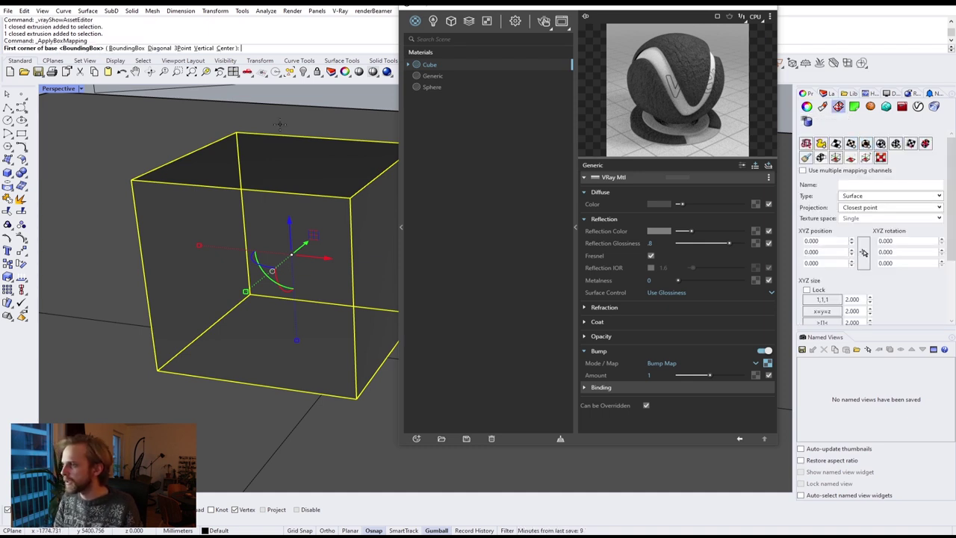
{"action": "key", "text": "Return"}
{"action": "key", "text": "Return"}
{"action": "key", "text": "Return"}
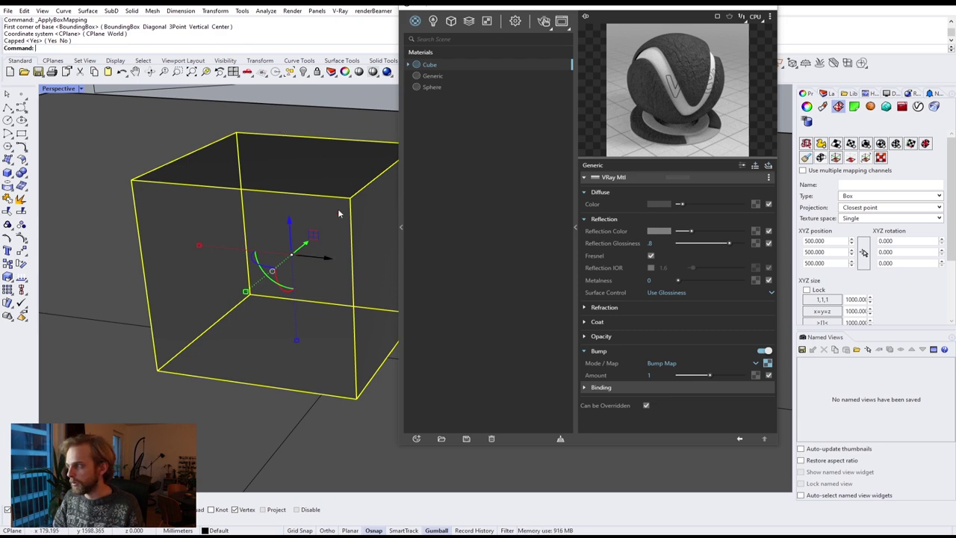
{"action": "left_click", "coordinate": [355, 102]}
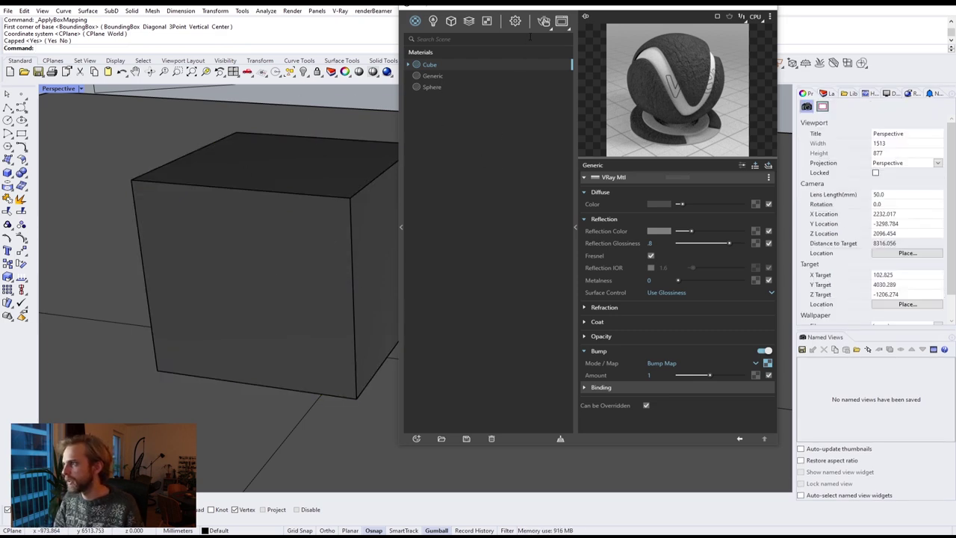
Start an interactive render, move the frame buffer clear of the material settings, and zoom in on the cube.
{"action": "left_click", "coordinate": [545, 22]}
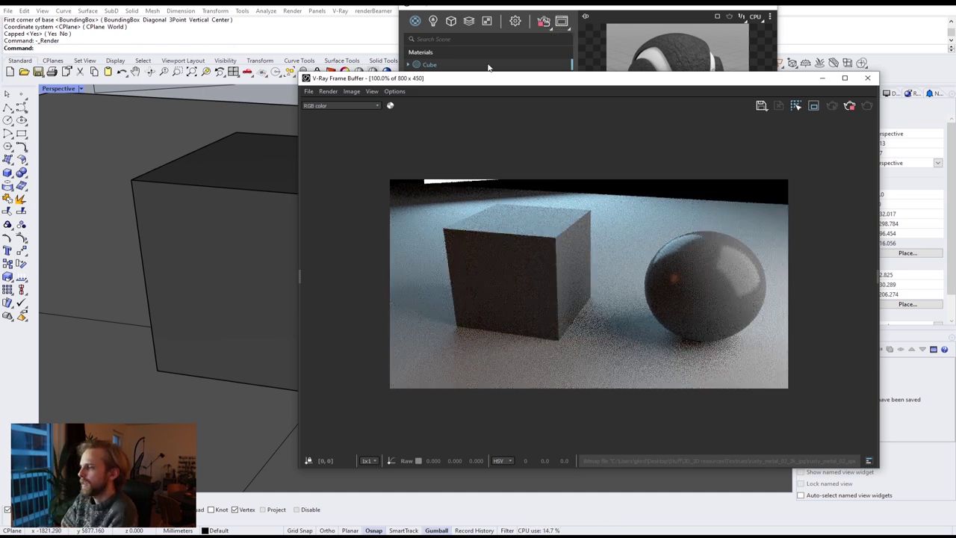
{"action": "left_click_drag", "start_coordinate": [522, 79], "coordinate": [248, 58]}
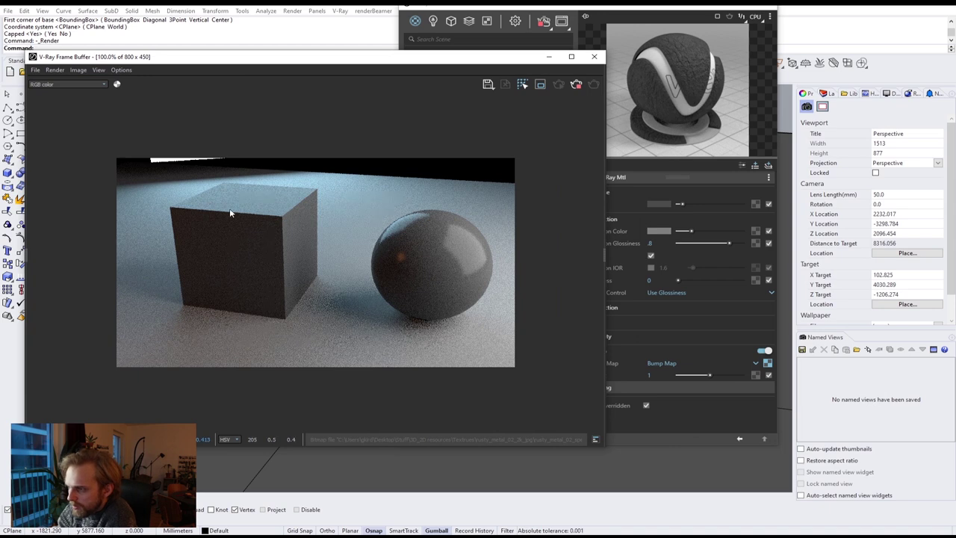
{"action": "scroll", "coordinate": [239, 195], "scroll_direction": "up", "scroll_amount": 2}
{"action": "scroll", "coordinate": [237, 191], "scroll_direction": "down", "scroll_amount": 2}
Try a bump amount of 100 on the Cube material, reduce it to 10, and uncover the rendered cube for inspection.
{"action": "left_click", "coordinate": [650, 377]}
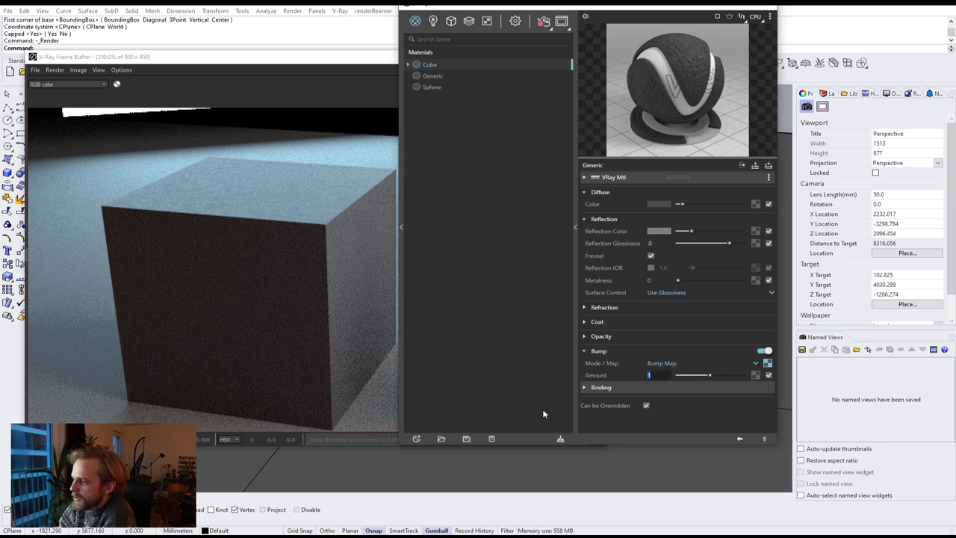
{"action": "type", "text": "140"}
{"action": "key", "text": "Return"}
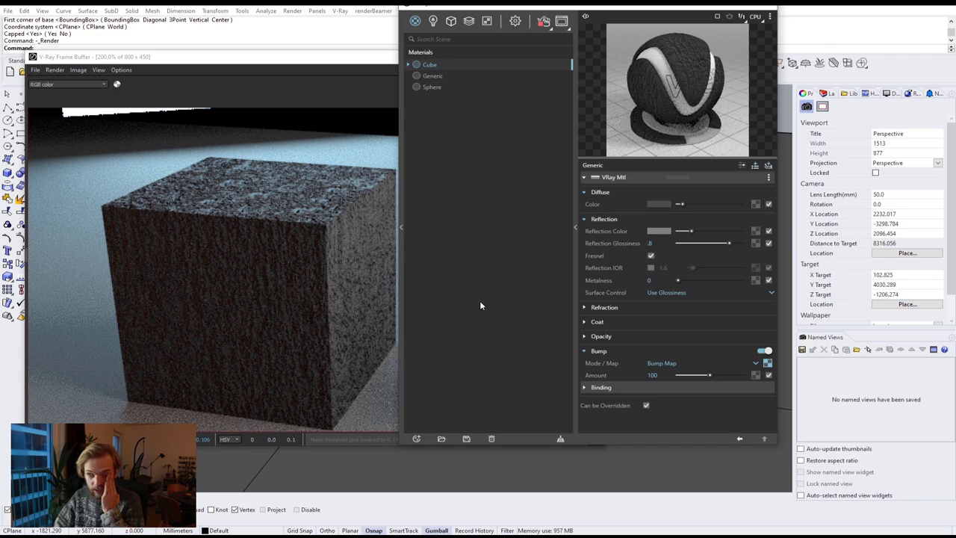
{"action": "type", "text": "10"}
{"action": "key", "text": "Return"}
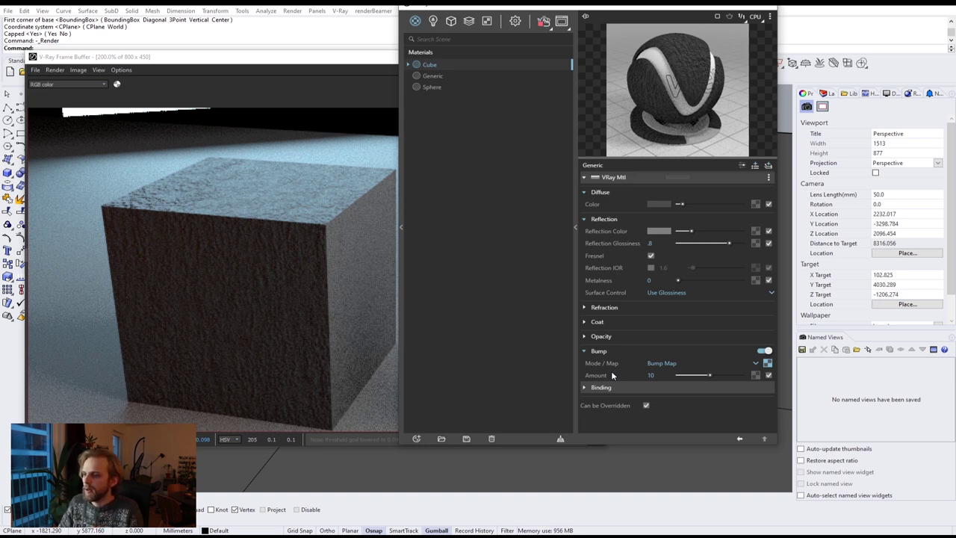
{"action": "left_click_drag", "start_coordinate": [527, 11], "coordinate": [684, 10]}
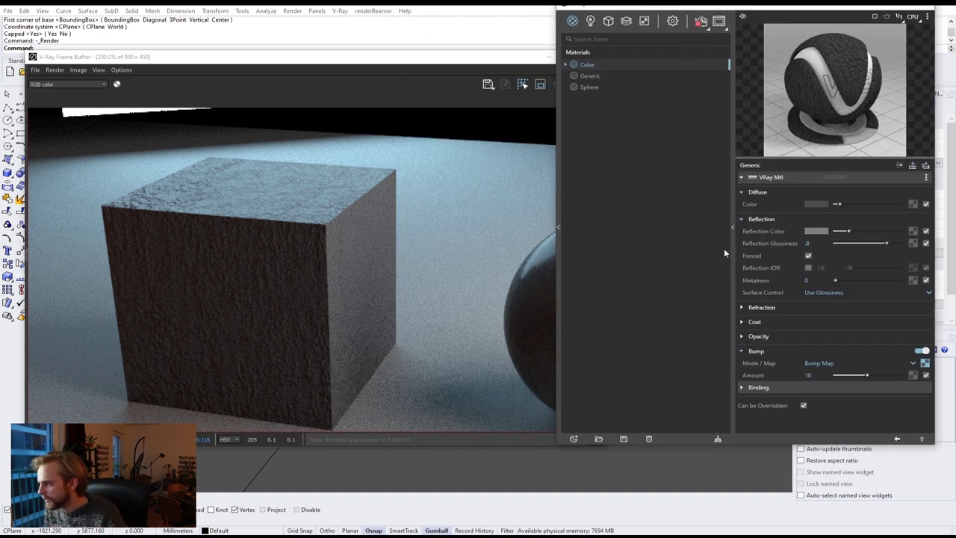
Turn off the Cube material's bump and collapse its settings.
{"action": "left_click", "coordinate": [922, 350]}
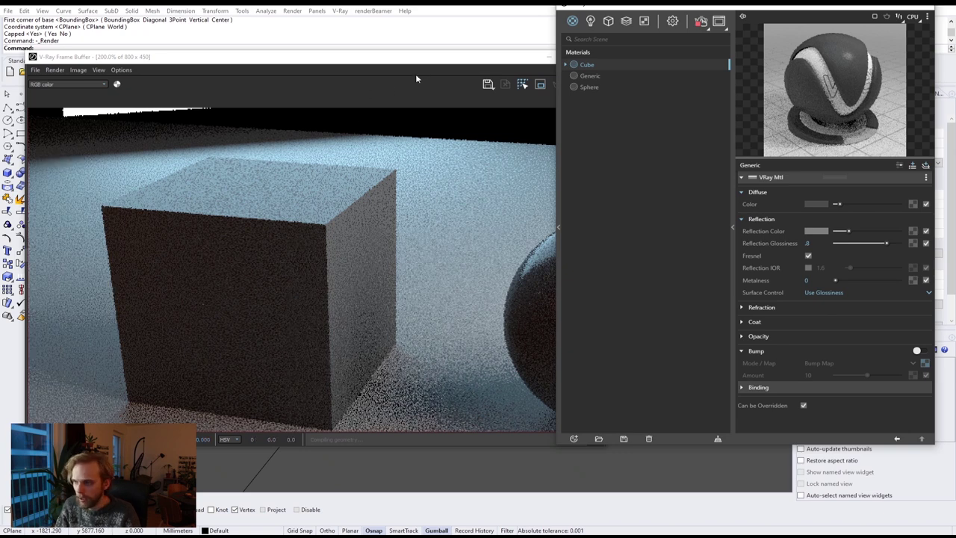
{"action": "left_click_drag", "start_coordinate": [682, 8], "coordinate": [540, 46]}
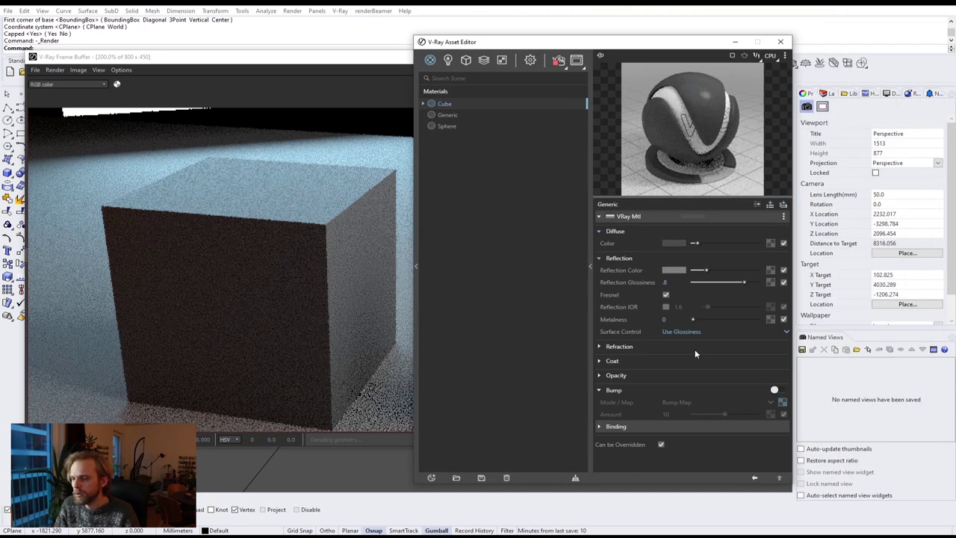
{"action": "left_click", "coordinate": [611, 391]}
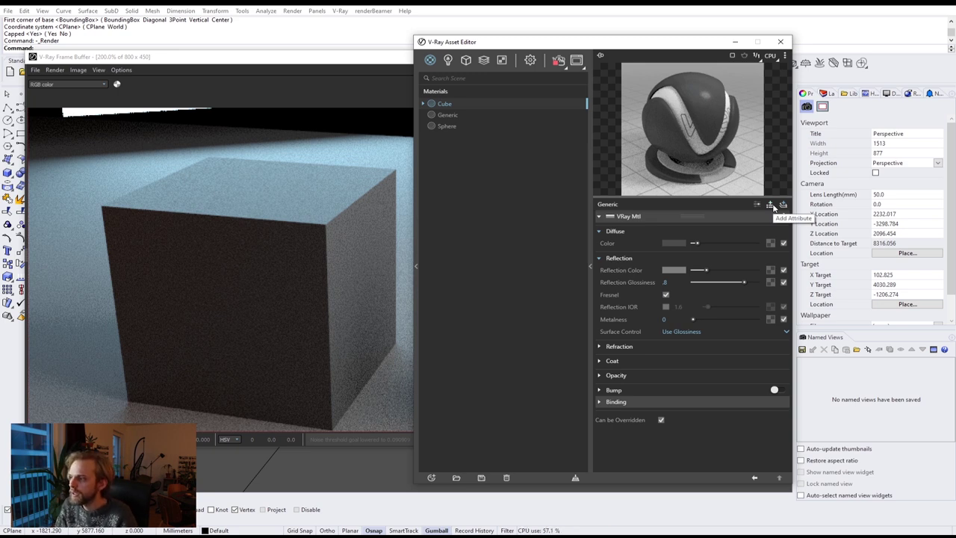
Add a Displacement attribute to the Cube material, expand its settings, and enable it.
{"action": "left_click", "coordinate": [771, 205]}
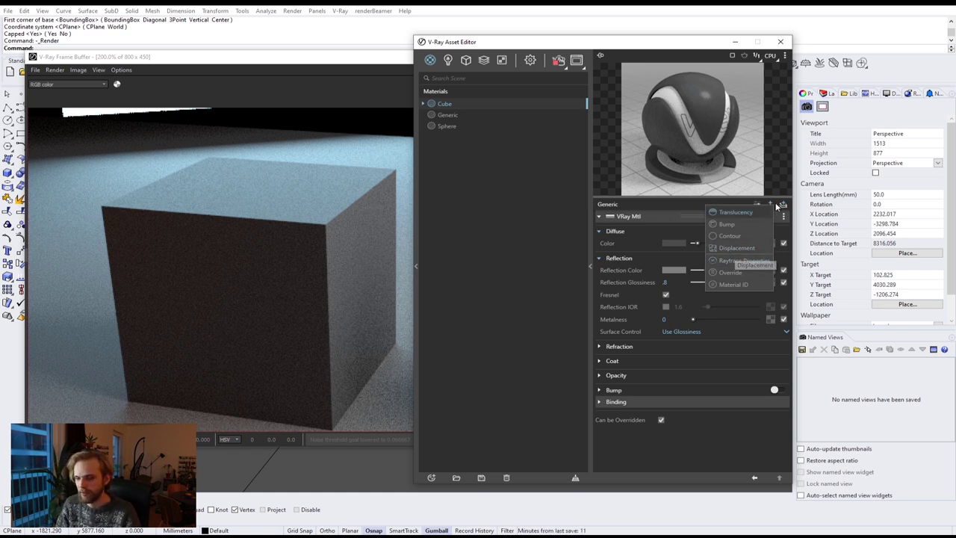
{"action": "left_click", "coordinate": [746, 248]}
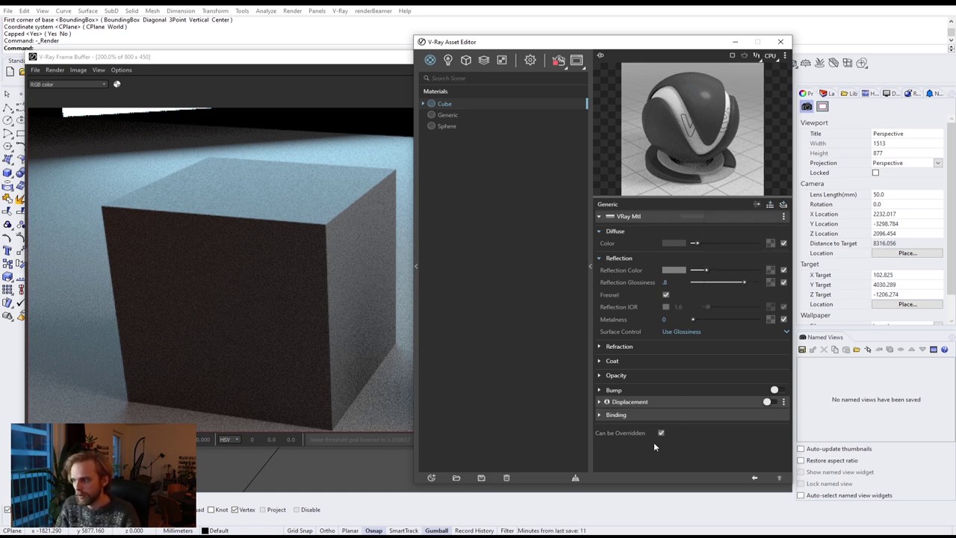
{"action": "left_click", "coordinate": [688, 402]}
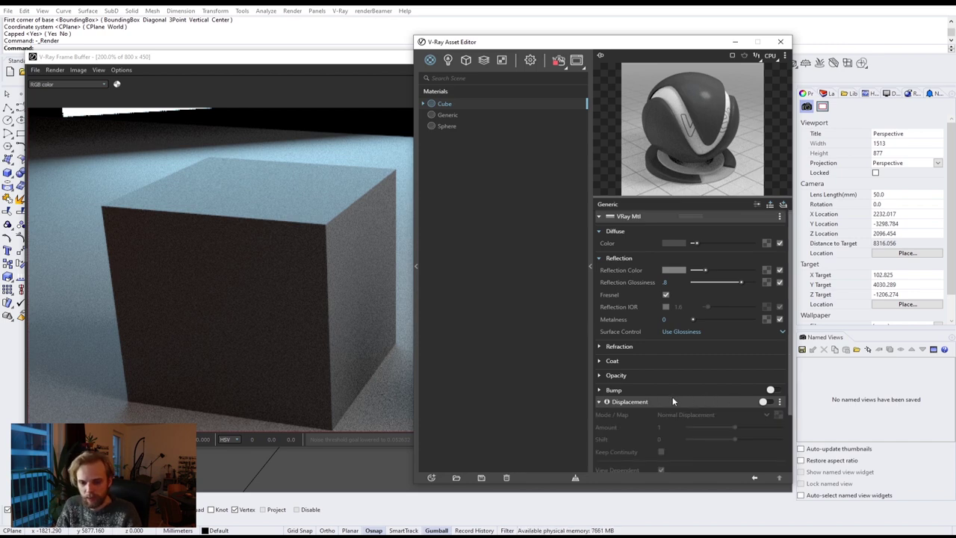
{"action": "left_click", "coordinate": [769, 402]}
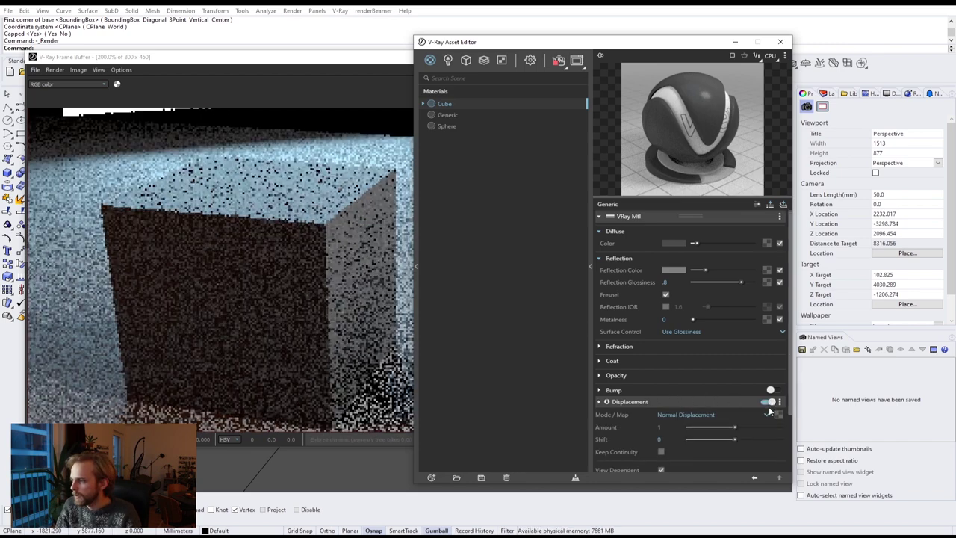
Assign a Bitmap texture with rusty_metal_02_spec_2k to the displacement map and return to the Cube material settings.
{"action": "left_click", "coordinate": [779, 415]}
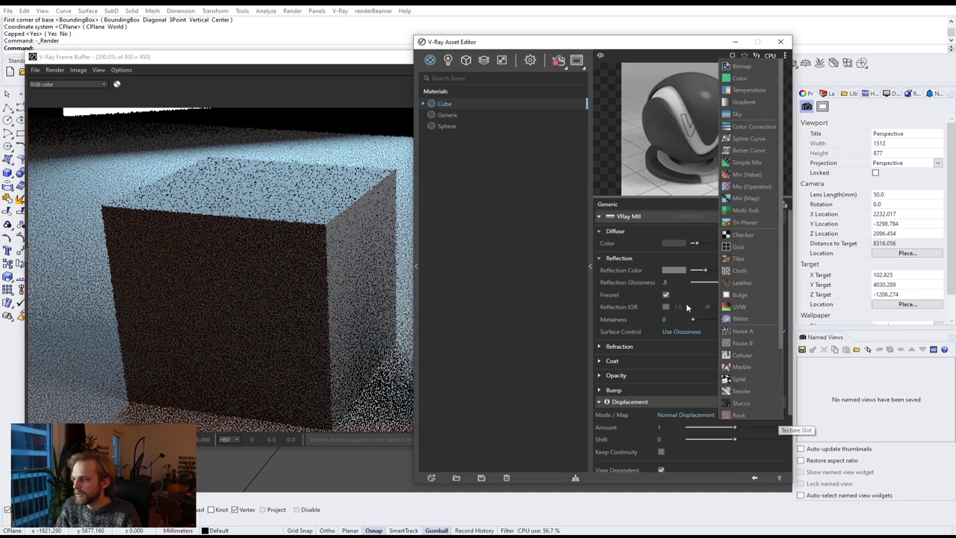
{"action": "left_click", "coordinate": [771, 68]}
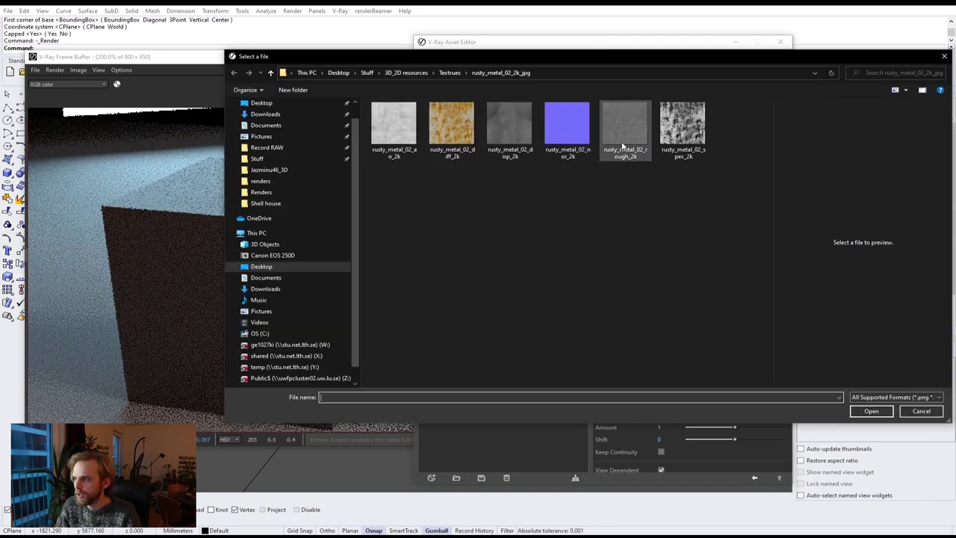
{"action": "left_click", "coordinate": [683, 123]}
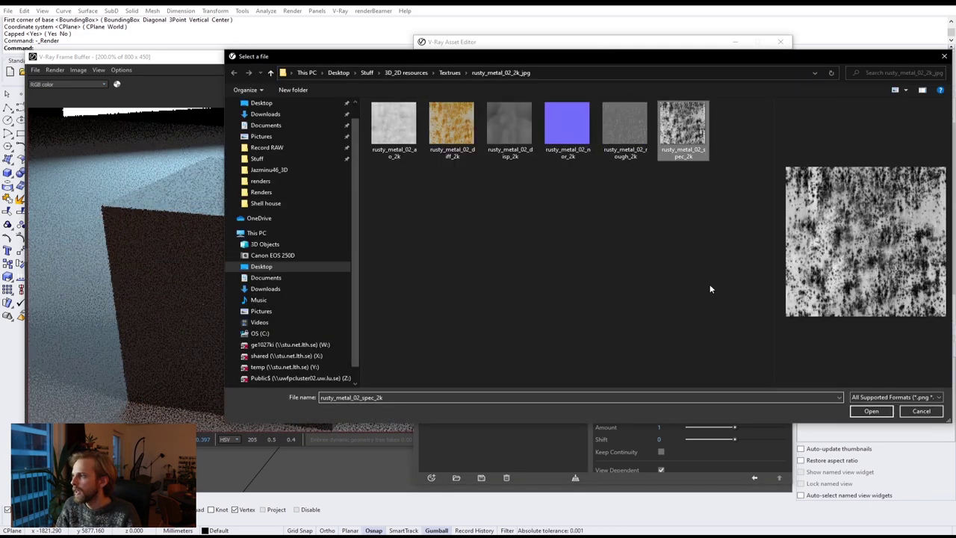
{"action": "left_click", "coordinate": [871, 411]}
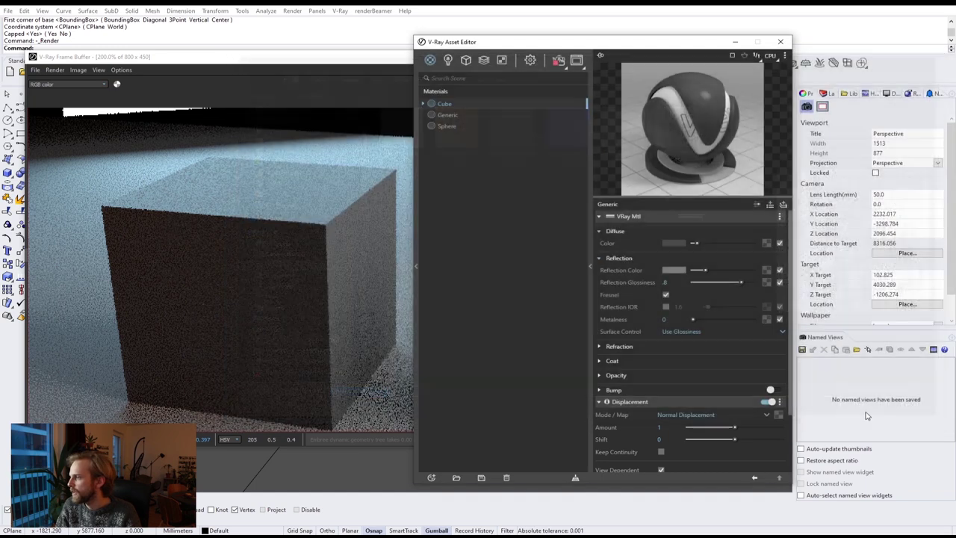
{"action": "left_click", "coordinate": [706, 417]}
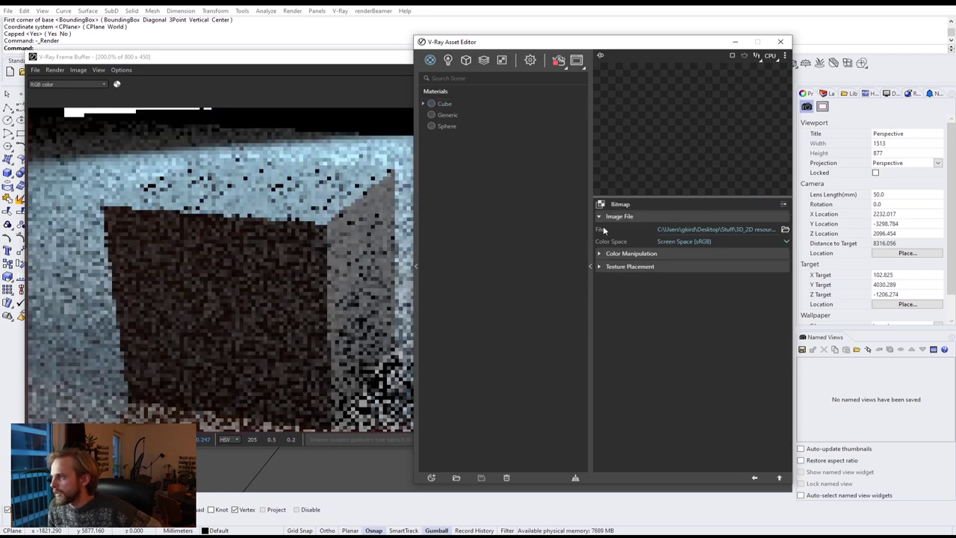
{"action": "left_click", "coordinate": [781, 479]}
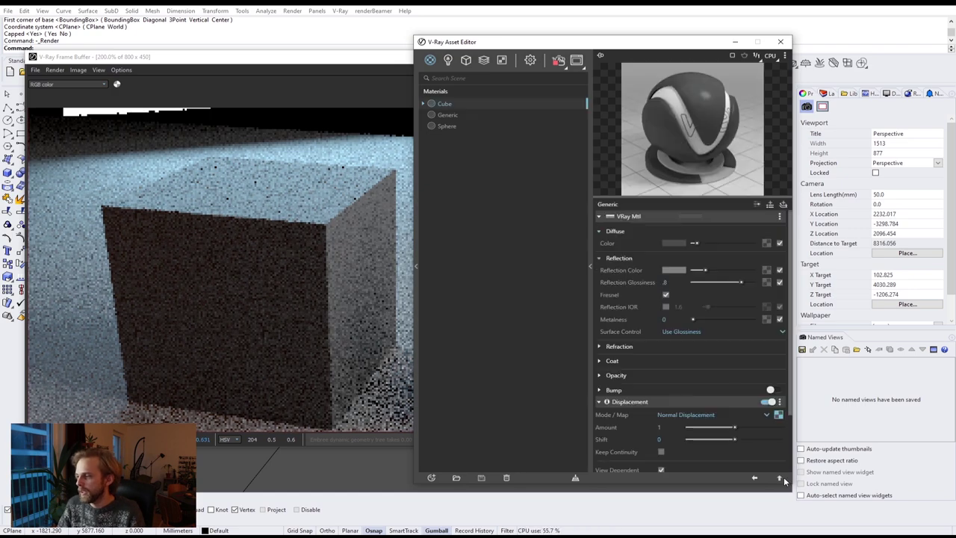
Set the Cube material's displacement amount to 10 and inspect the cube's front vertical edge in the render.
{"action": "left_click", "coordinate": [661, 427]}
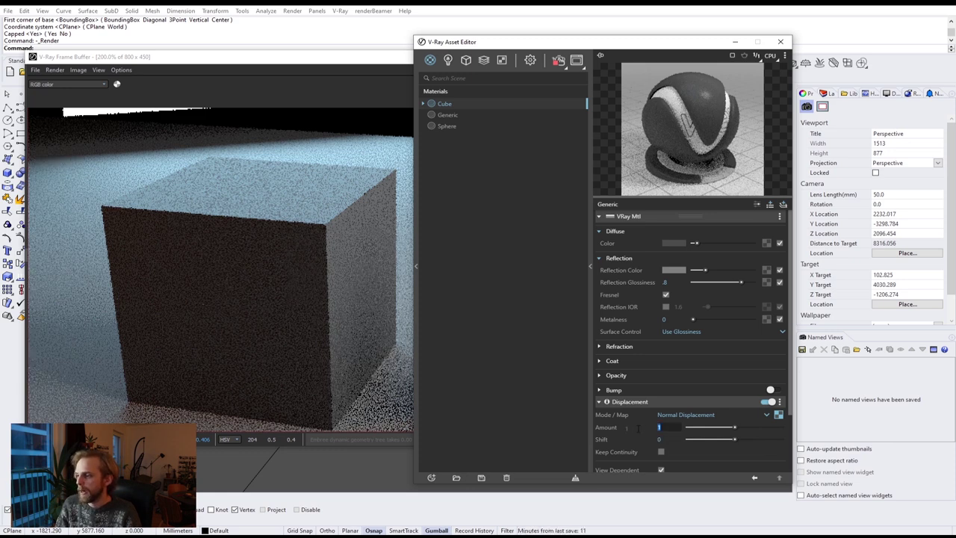
{"action": "left_click", "coordinate": [610, 389]}
{"action": "left_click", "coordinate": [656, 393]}
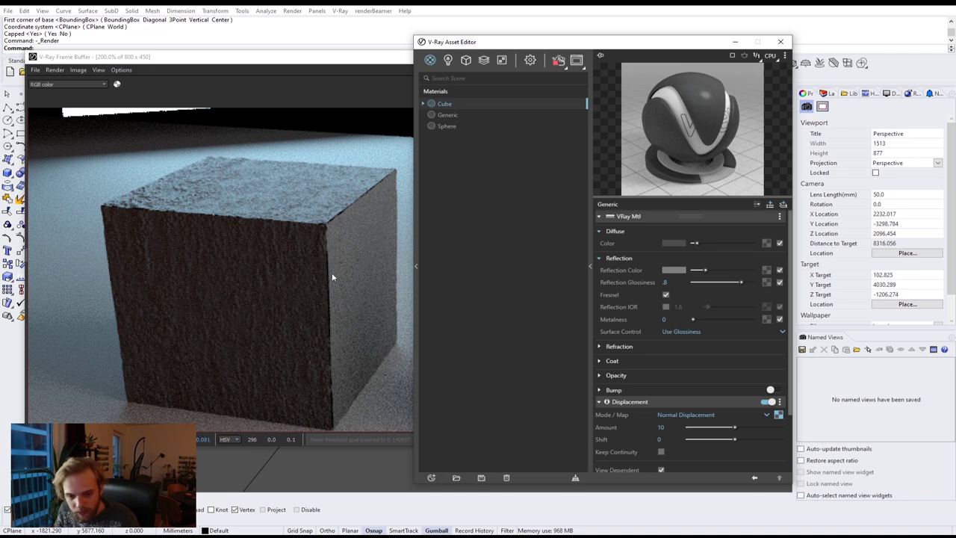
{"action": "scroll", "coordinate": [331, 273], "scroll_direction": "up", "scroll_amount": 2}
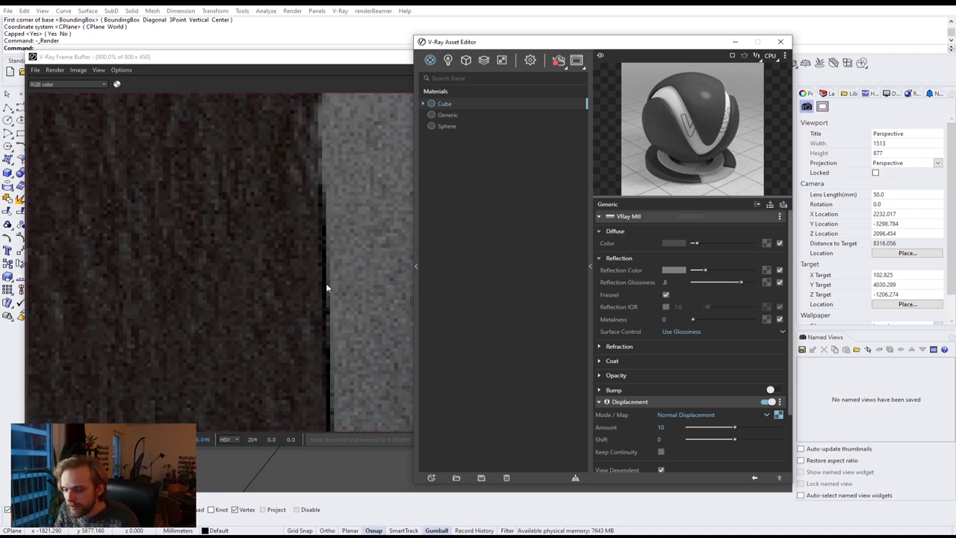
Enable Keep Continuity for the Cube material's displacement and set the displacement amount to 100.
{"action": "scroll", "coordinate": [327, 282], "scroll_direction": "down", "scroll_amount": 2}
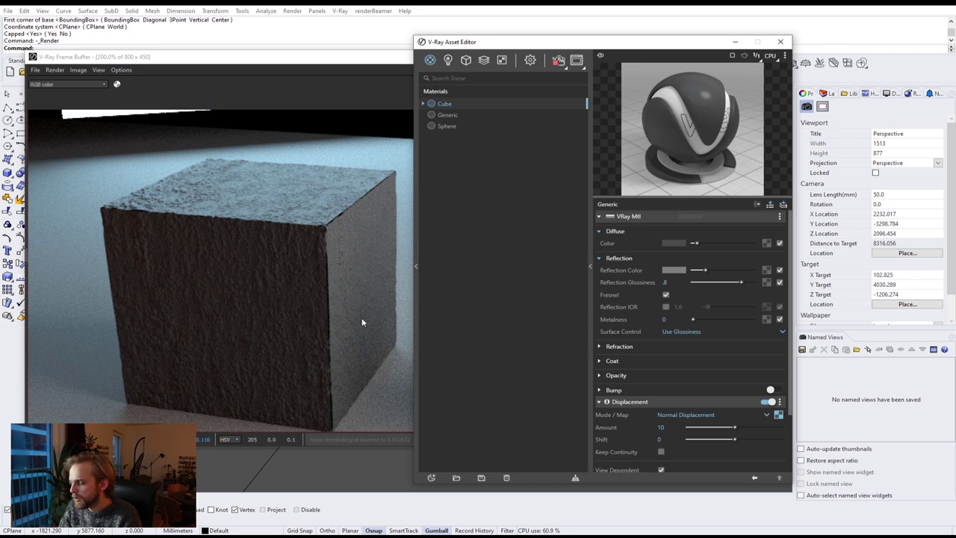
{"action": "left_click", "coordinate": [661, 453]}
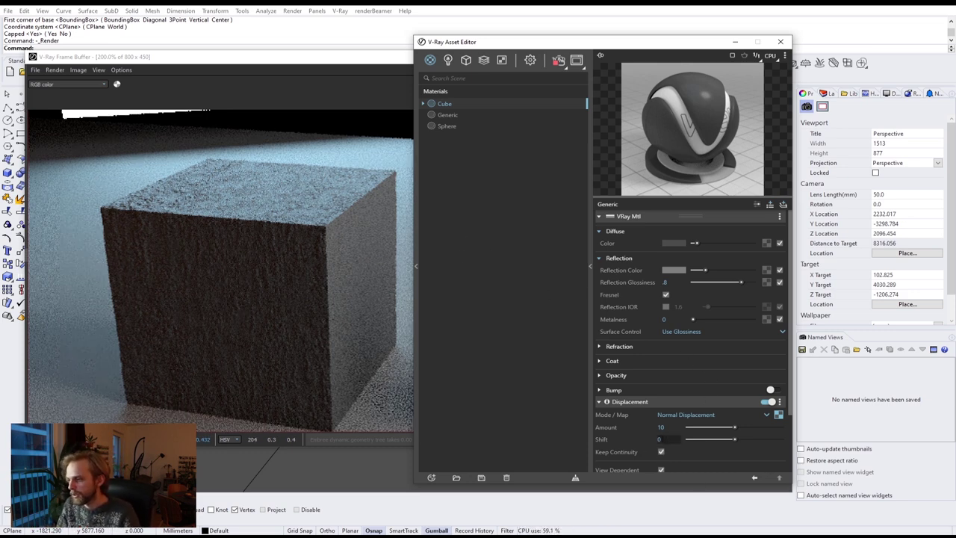
{"action": "left_click_drag", "start_coordinate": [670, 427], "coordinate": [618, 421]}
{"action": "type", "text": "100"}
{"action": "key", "text": "Return"}
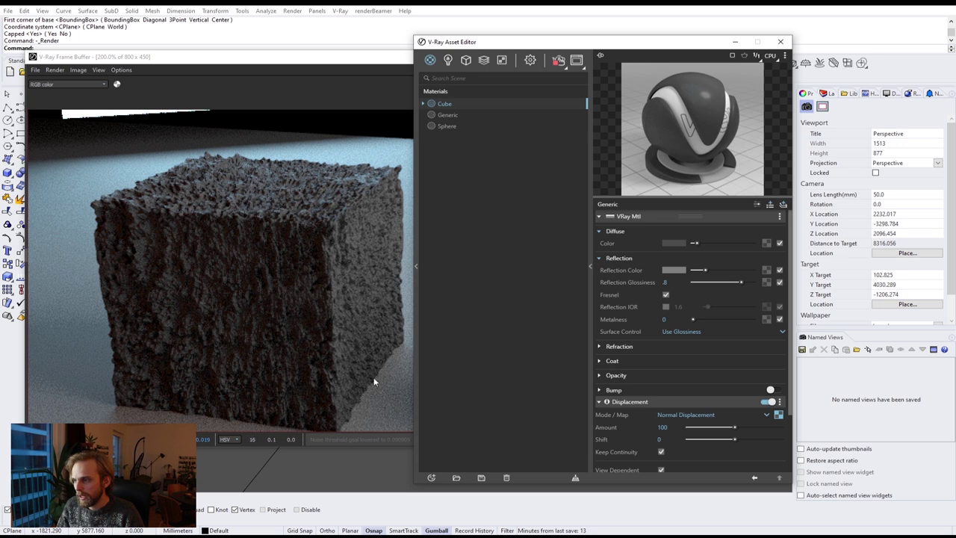
Set the Cube material's displacement shift to -50 and check the displaced box in the render.
{"action": "left_click_drag", "start_coordinate": [673, 439], "coordinate": [592, 448]}
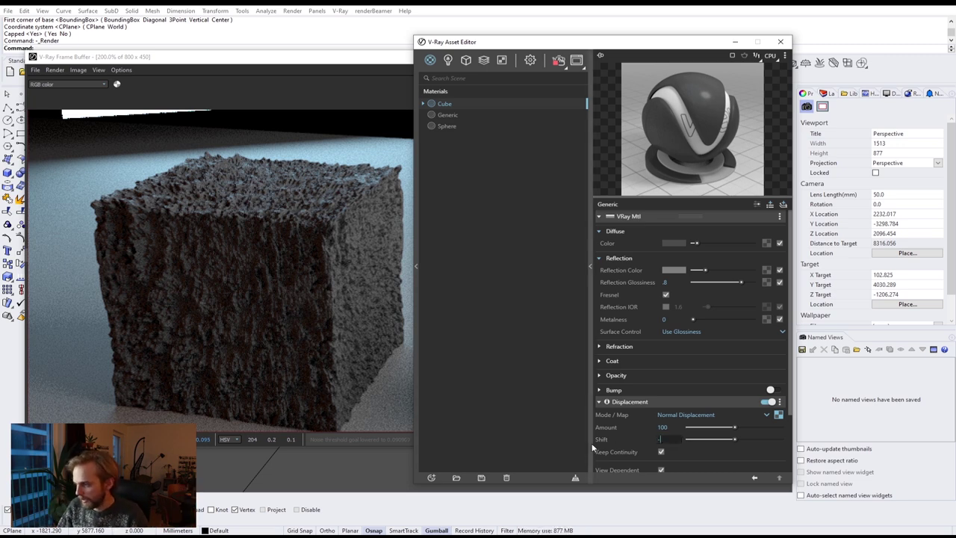
{"action": "key", "text": "Return"}
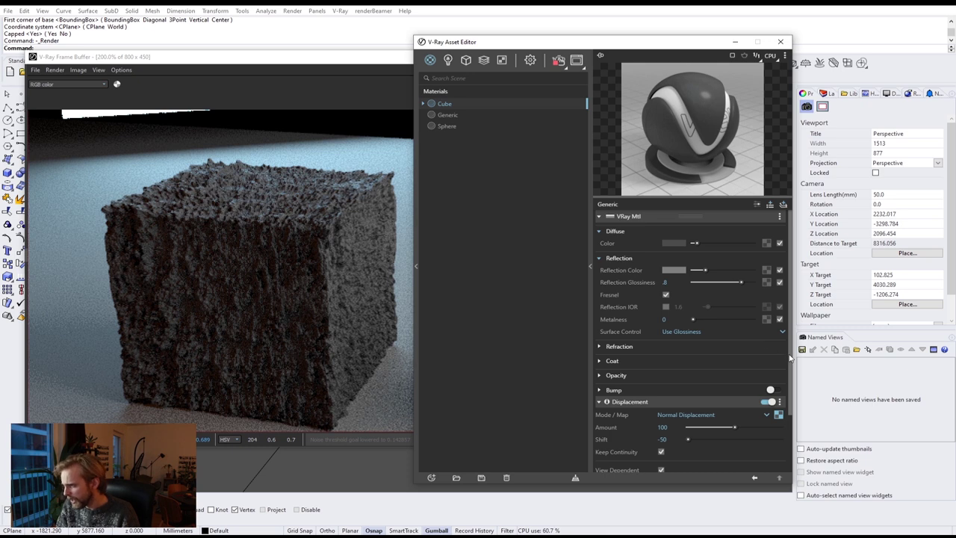
{"action": "scroll", "coordinate": [781, 356], "scroll_direction": "down", "scroll_amount": 1}
{"action": "left_click_drag", "start_coordinate": [498, 46], "coordinate": [647, 34]}
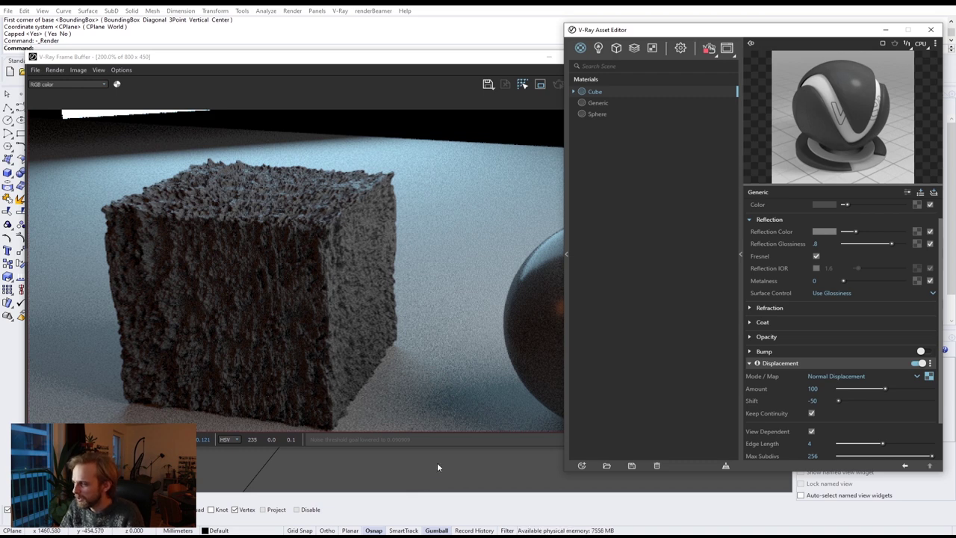
{"action": "left_click_drag", "start_coordinate": [707, 34], "coordinate": [535, 34]}
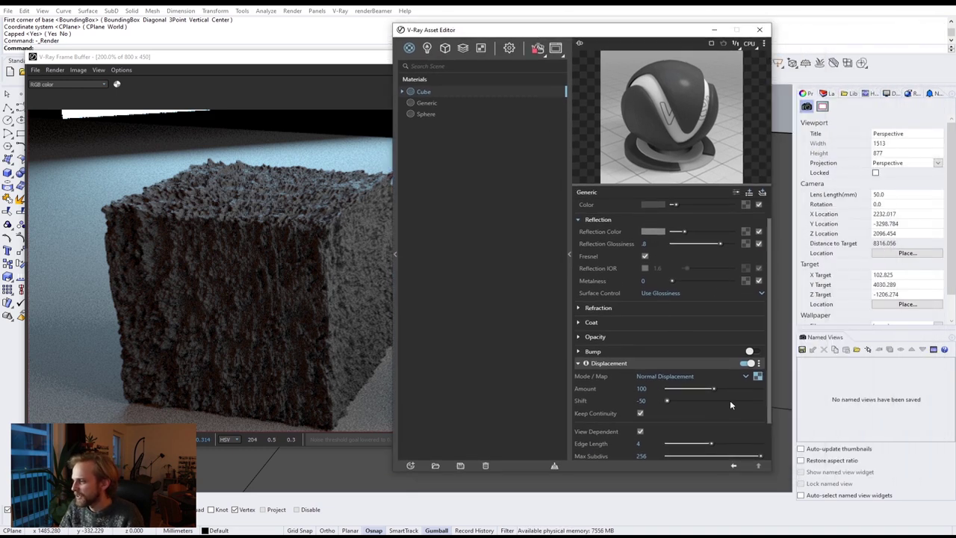
Turn off the Cube material's displacement and close the frame buffer and the asset editor.
{"action": "left_click", "coordinate": [750, 364]}
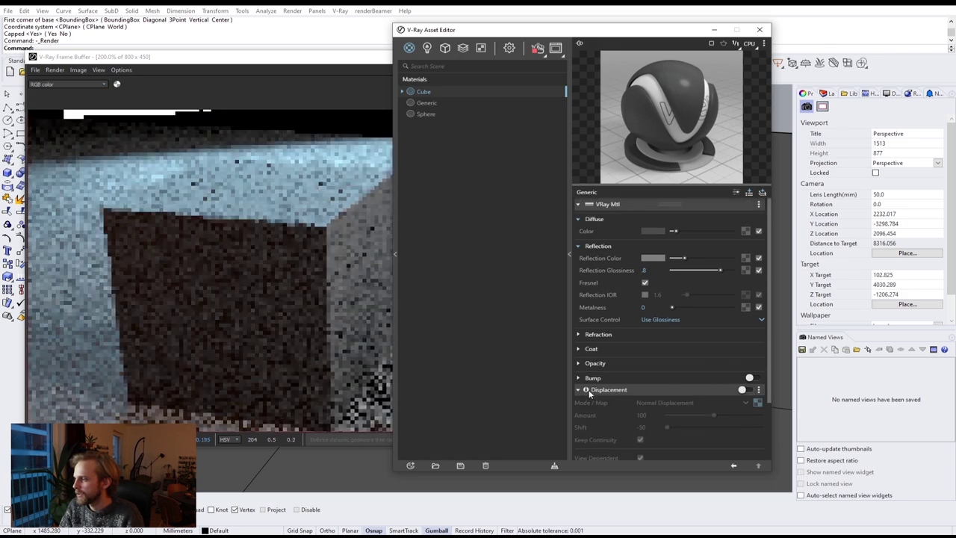
{"action": "left_click_drag", "start_coordinate": [526, 28], "coordinate": [758, 29]}
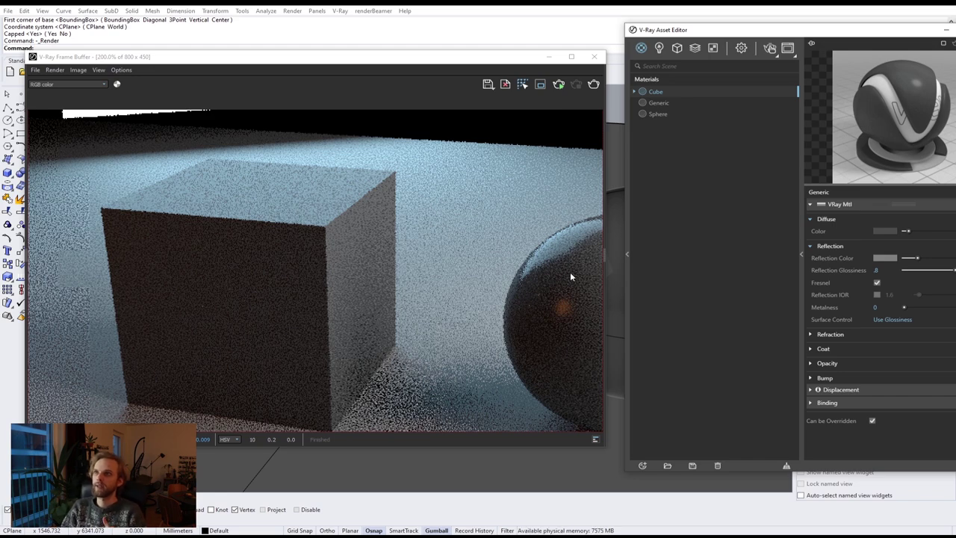
{"action": "left_click", "coordinate": [594, 56]}
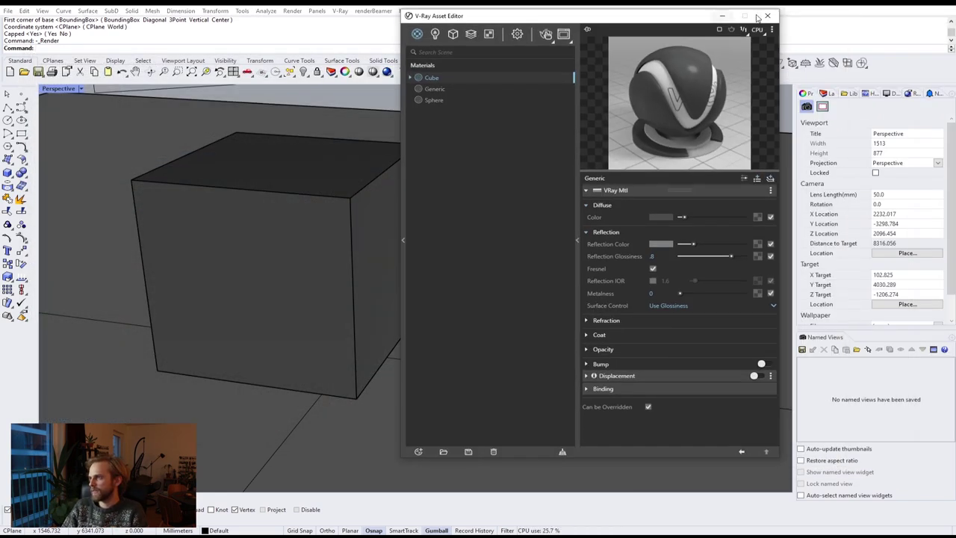
{"action": "left_click", "coordinate": [770, 15]}
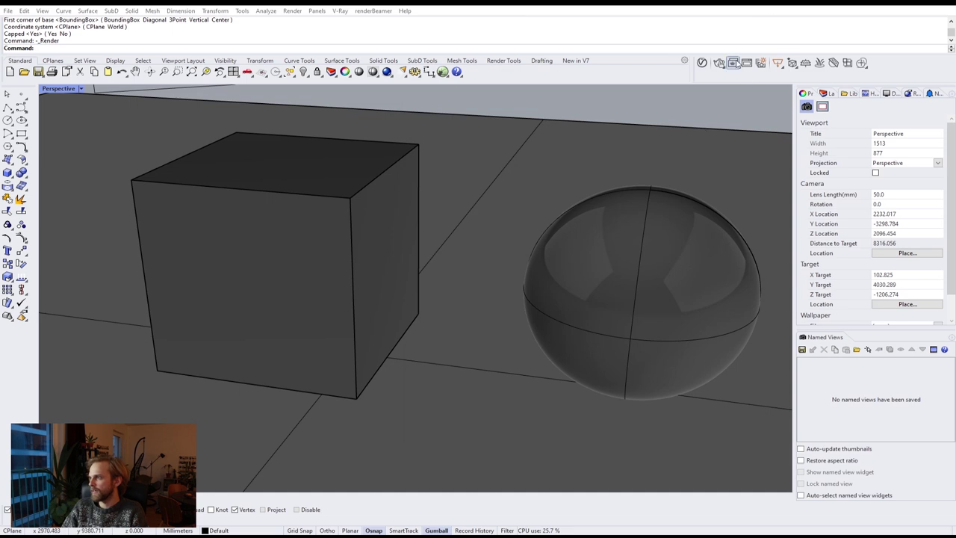
Launch V-Ray Vision and examine the box, sphere and lights from several angles in real time.
{"action": "left_click", "coordinate": [722, 65]}
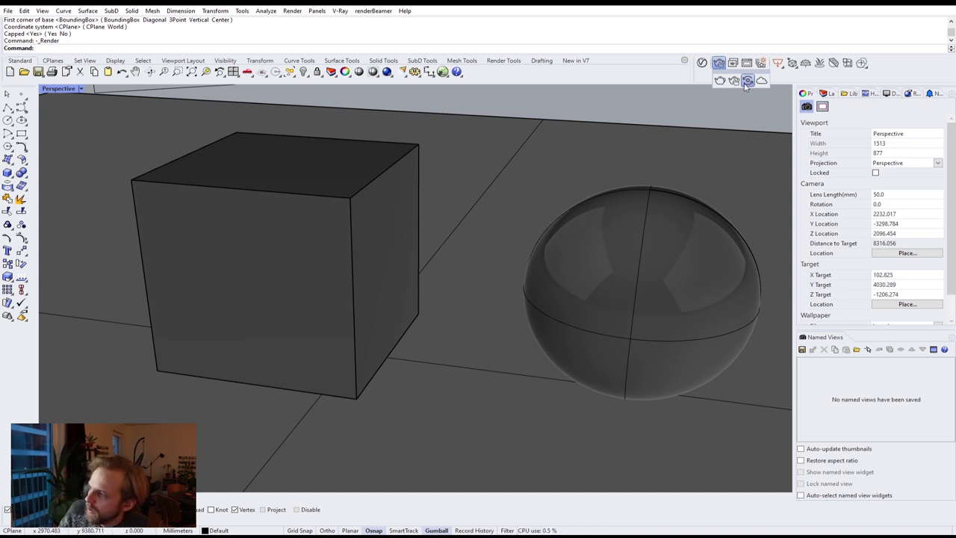
{"action": "left_click", "coordinate": [748, 81]}
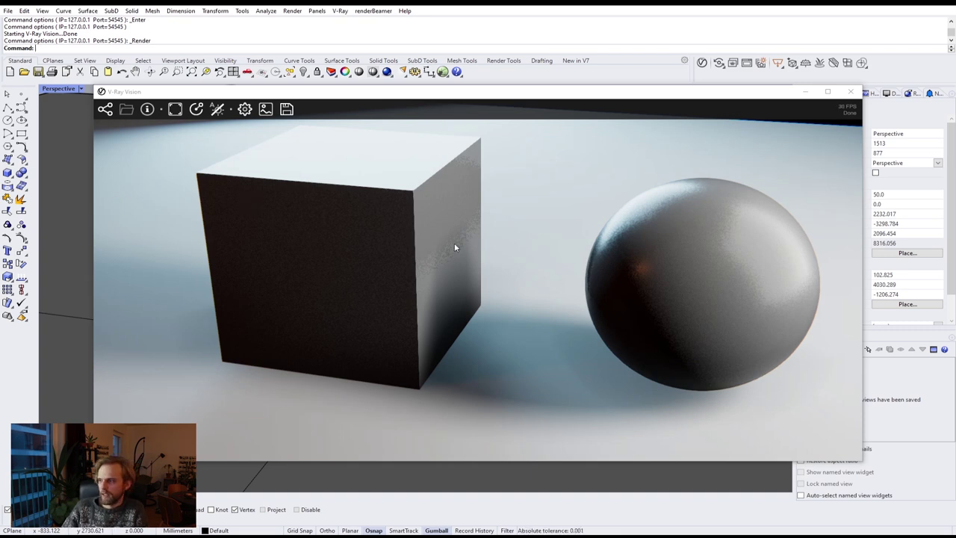
{"action": "middle_click_drag", "start_coordinate": [553, 291], "coordinate": [552, 321]}
{"action": "scroll", "coordinate": [552, 321], "scroll_direction": "up", "scroll_amount": 3}
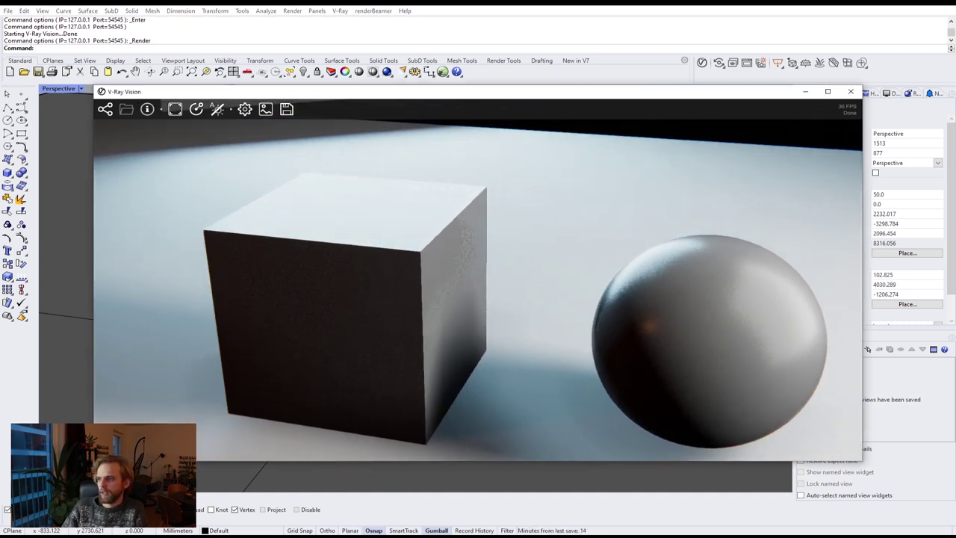
{"action": "scroll", "coordinate": [552, 321], "scroll_direction": "down", "scroll_amount": 3}
{"action": "left_click_drag", "start_coordinate": [552, 322], "coordinate": [448, 284]}
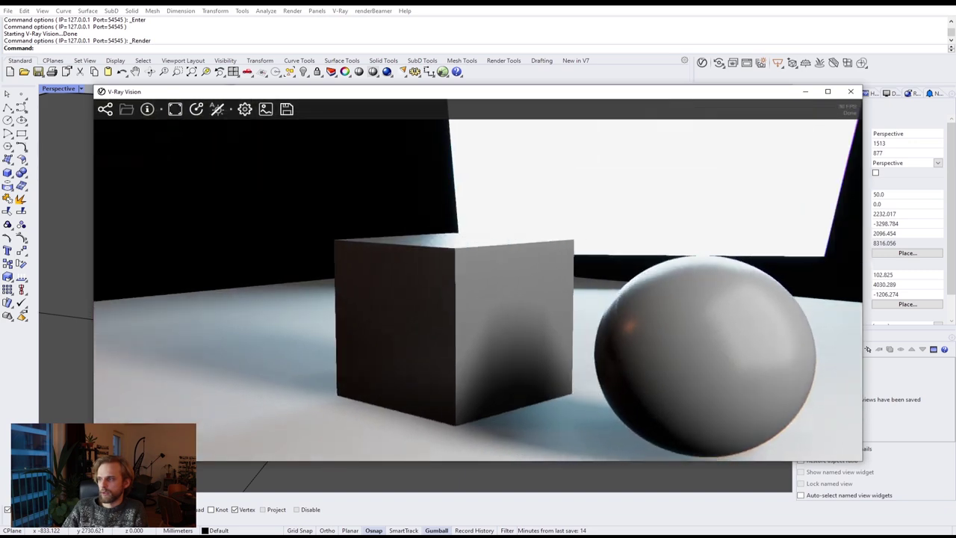
{"action": "right_click_drag", "start_coordinate": [598, 328], "coordinate": [424, 218]}
{"action": "right_click_drag", "start_coordinate": [263, 273], "coordinate": [372, 232]}
{"action": "scroll", "coordinate": [374, 236], "scroll_direction": "down", "scroll_amount": 3}
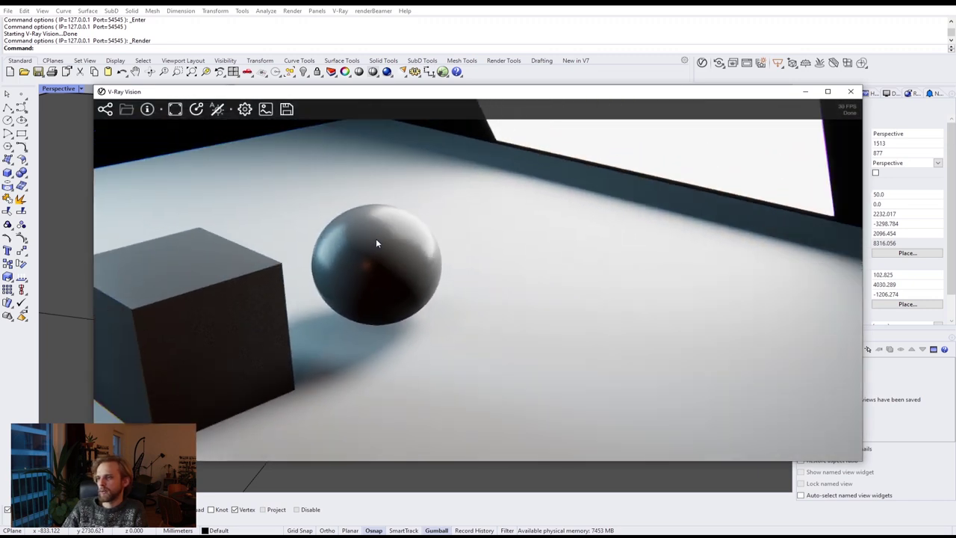
{"action": "right_click_drag", "start_coordinate": [408, 266], "coordinate": [491, 261]}
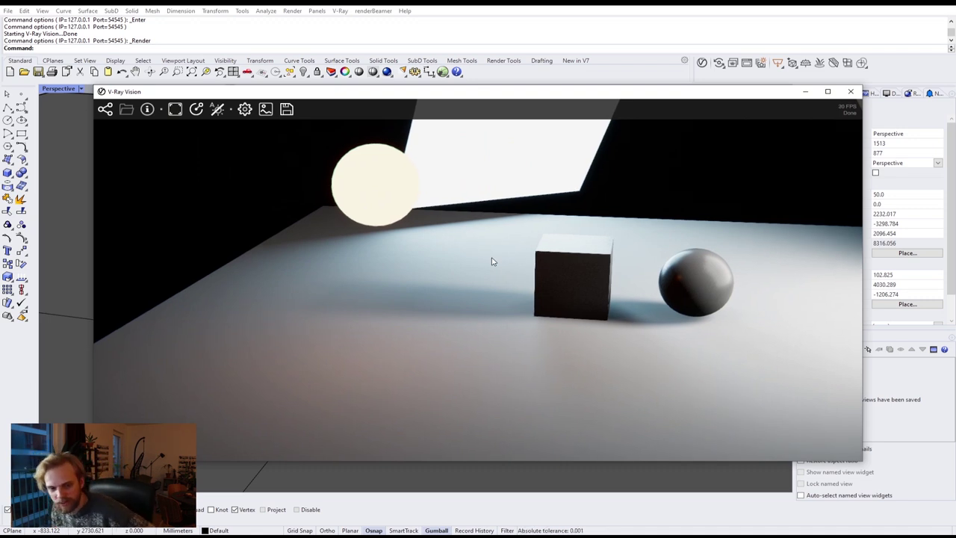
Try auto exposure in V-Ray Vision, switch it back off, and close the viewer after viewing the scene from above.
{"action": "left_click", "coordinate": [217, 109]}
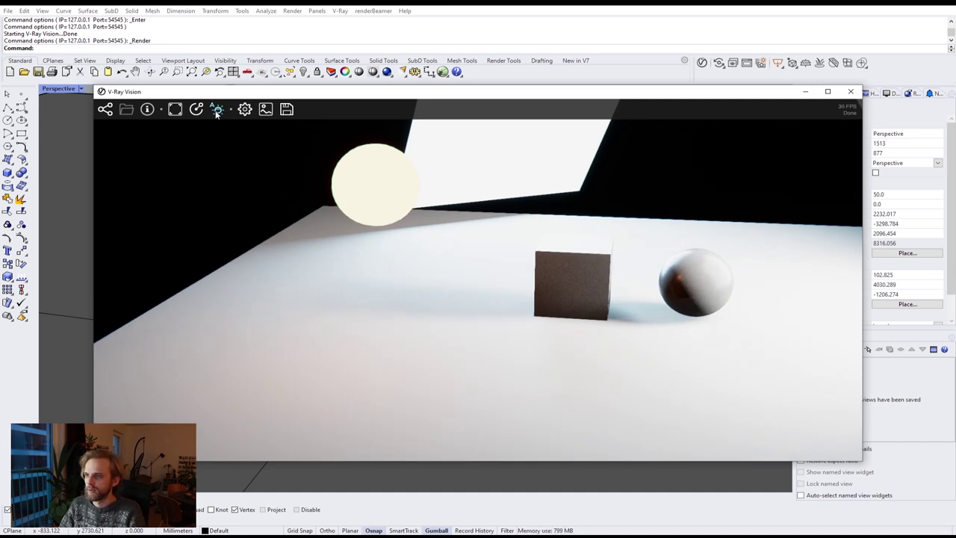
{"action": "left_click", "coordinate": [218, 109]}
{"action": "left_click_drag", "start_coordinate": [580, 262], "coordinate": [491, 261]}
{"action": "right_click_drag", "start_coordinate": [493, 265], "coordinate": [513, 199]}
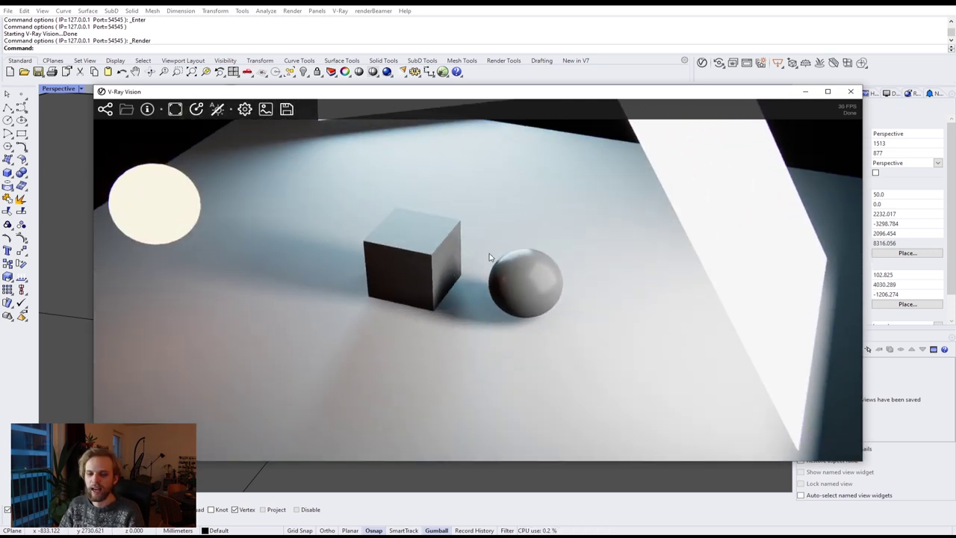
{"action": "left_click", "coordinate": [850, 91]}
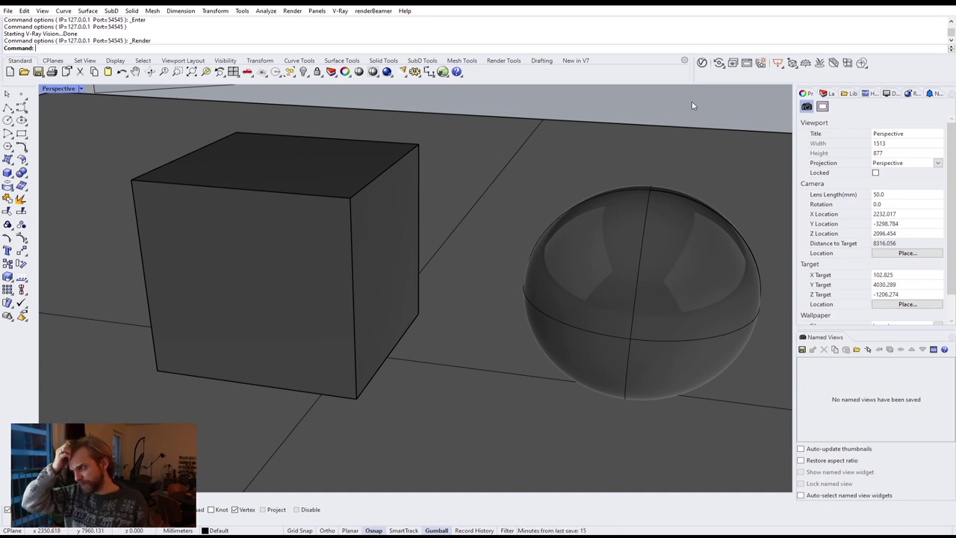
Add V-Ray Fur to the ground plane surface and deselect it.
{"action": "scroll", "coordinate": [517, 190], "scroll_direction": "down", "scroll_amount": 7}
{"action": "right_click_drag", "start_coordinate": [483, 290], "coordinate": [455, 253], "text": "shift"}
{"action": "right_click_drag", "start_coordinate": [454, 253], "coordinate": [456, 267]}
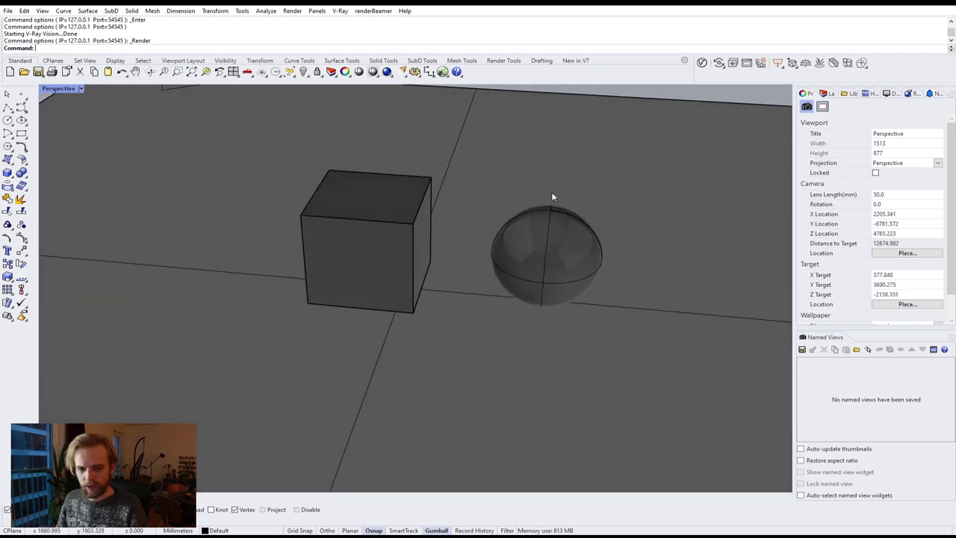
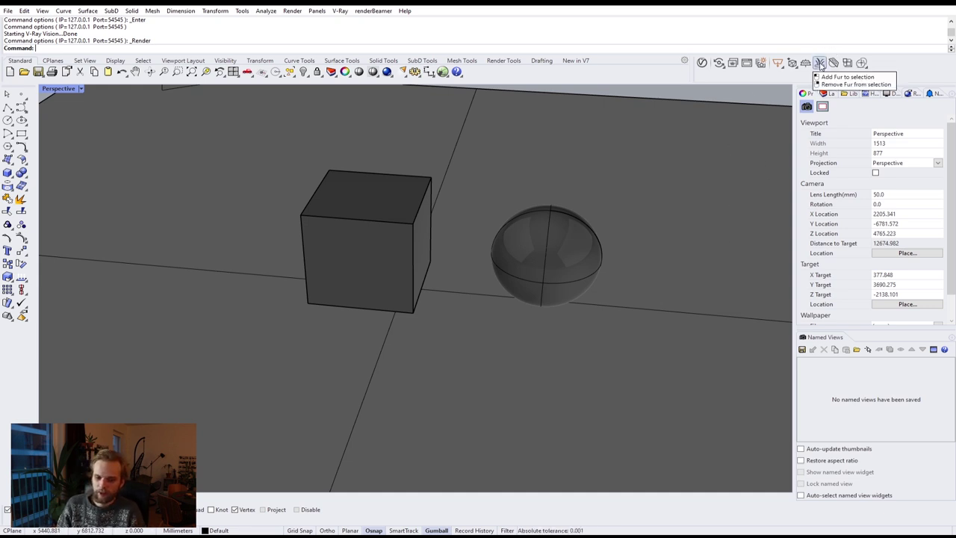
{"action": "scroll", "coordinate": [723, 183], "scroll_direction": "down", "scroll_amount": 4}
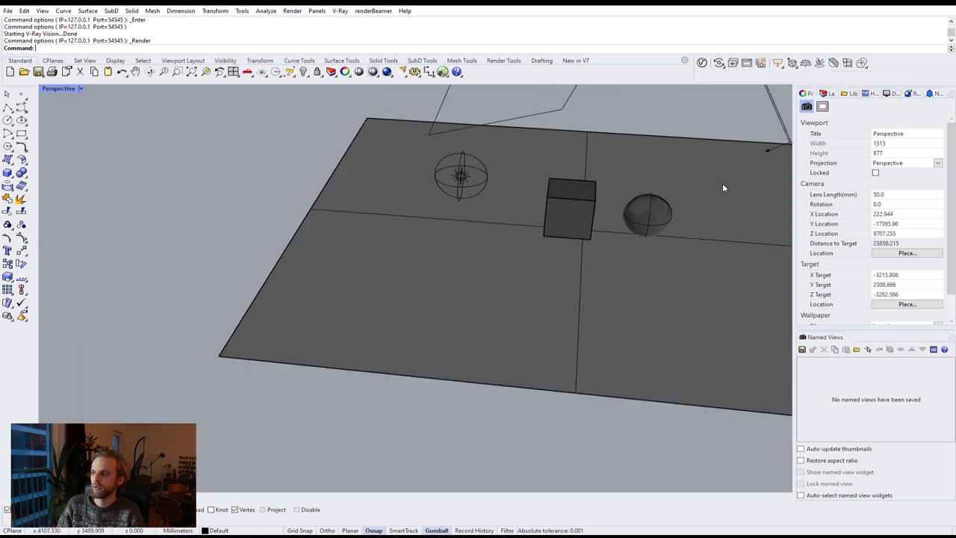
{"action": "right_click_drag", "start_coordinate": [564, 293], "coordinate": [510, 278]}
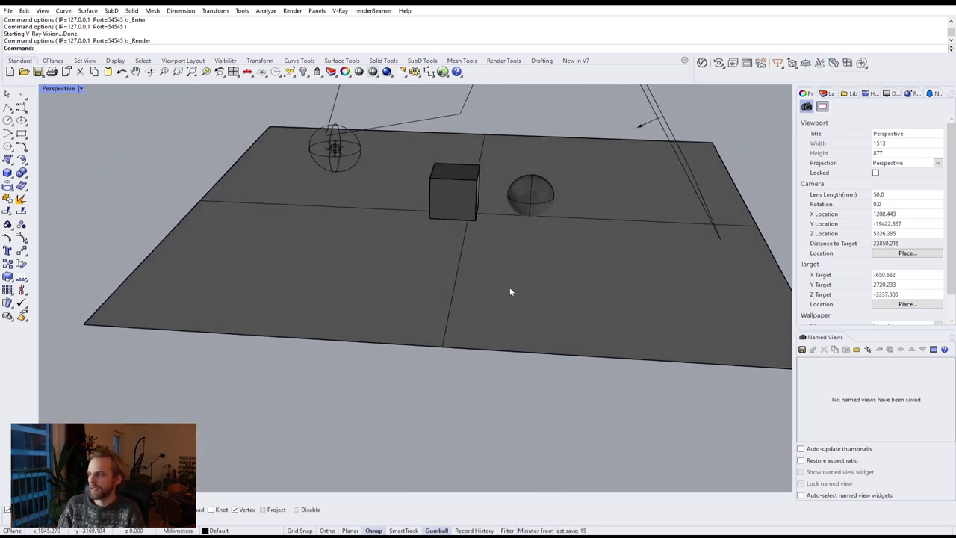
{"action": "left_click", "coordinate": [345, 216]}
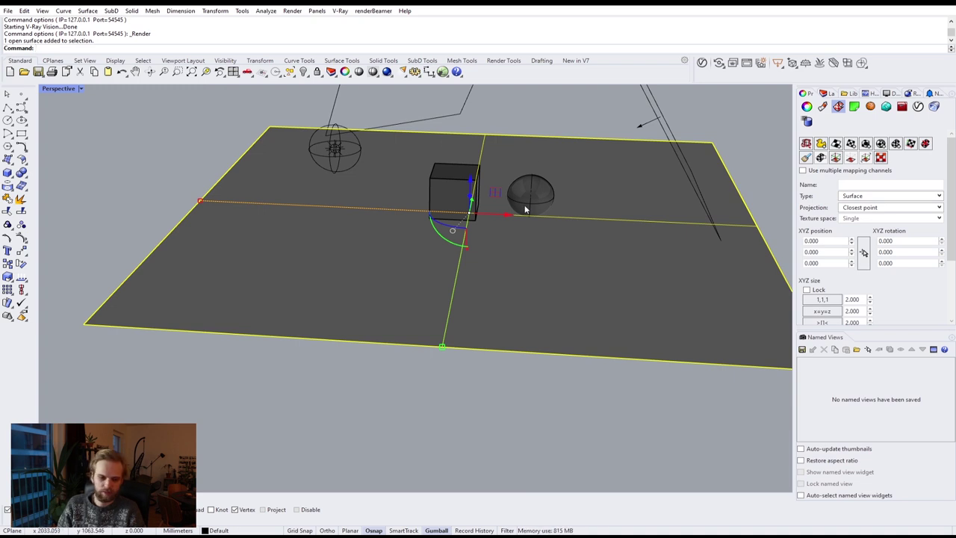
{"action": "left_click", "coordinate": [821, 62]}
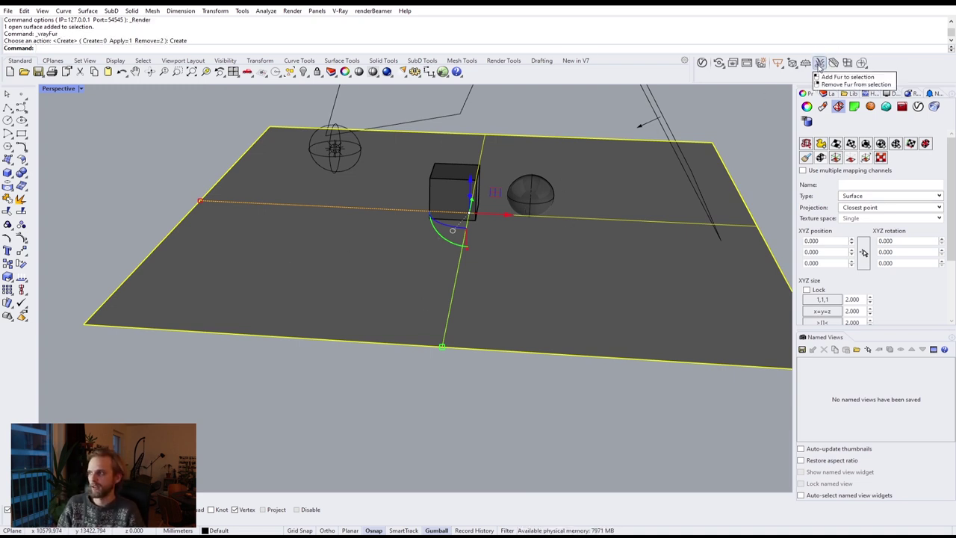
{"action": "left_click", "coordinate": [602, 88]}
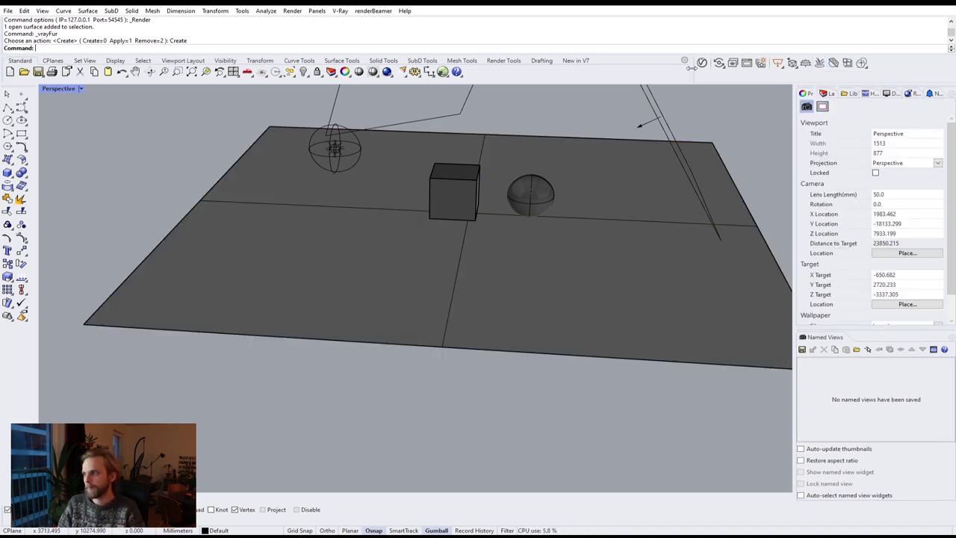
Show the Fur geometry's parameters in the V-Ray Asset Editor and place the editor beside the scene objects.
{"action": "left_click", "coordinate": [702, 63]}
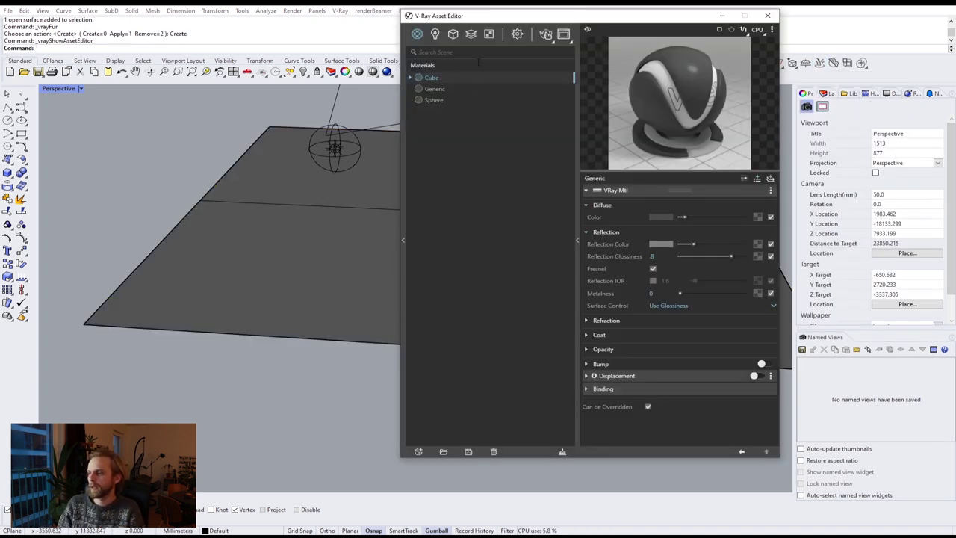
{"action": "left_click", "coordinate": [453, 34]}
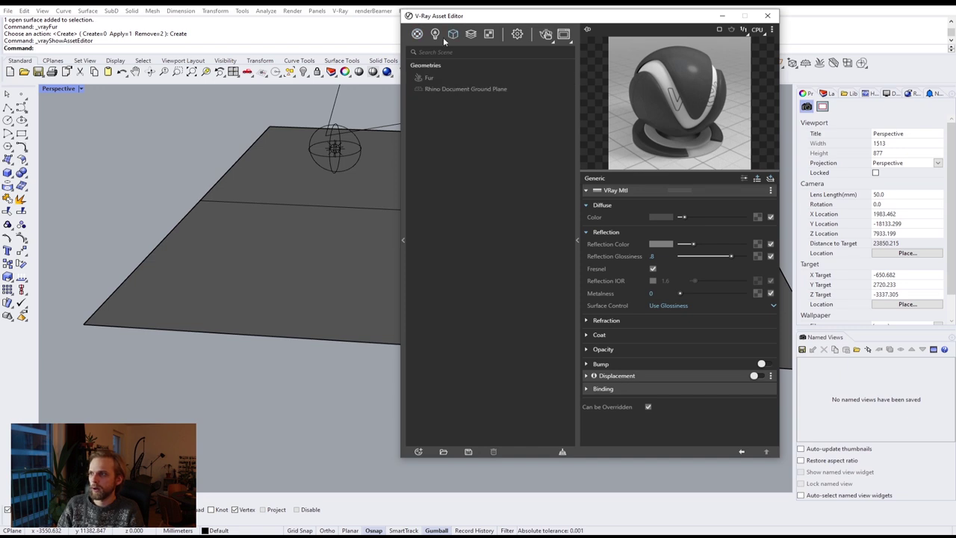
{"action": "left_click", "coordinate": [429, 77]}
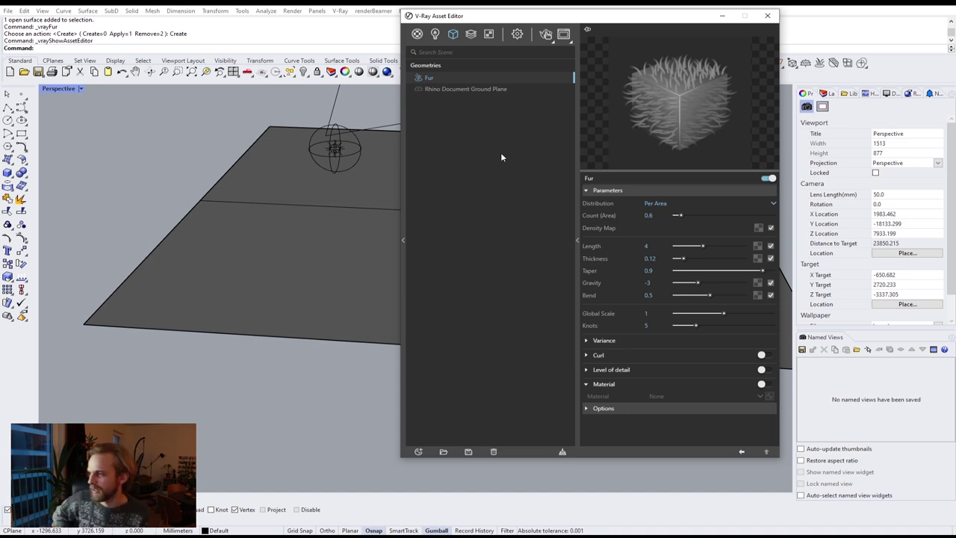
{"action": "left_click_drag", "start_coordinate": [549, 18], "coordinate": [644, 19]}
{"action": "right_click_drag", "start_coordinate": [336, 190], "coordinate": [187, 200], "text": "shift"}
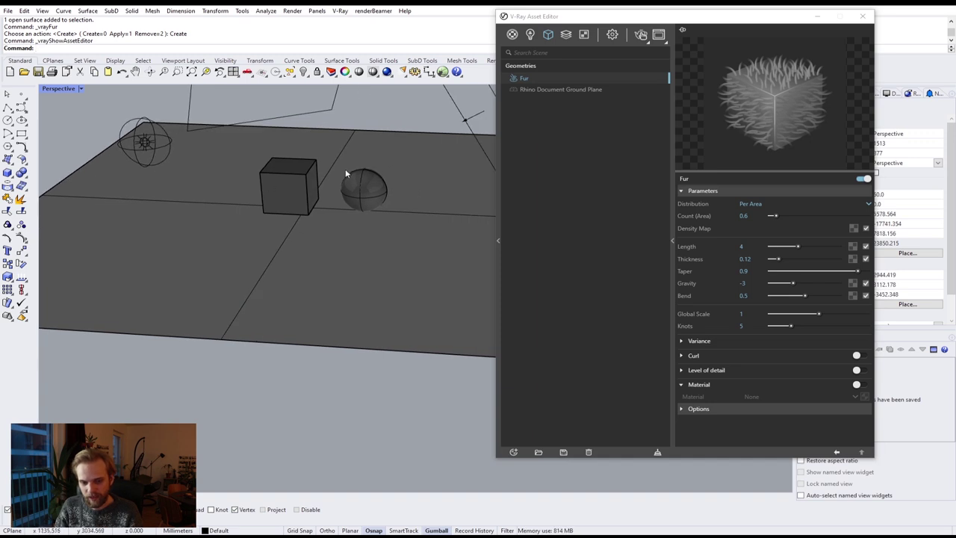
{"action": "right_click_drag", "start_coordinate": [342, 170], "coordinate": [340, 183]}
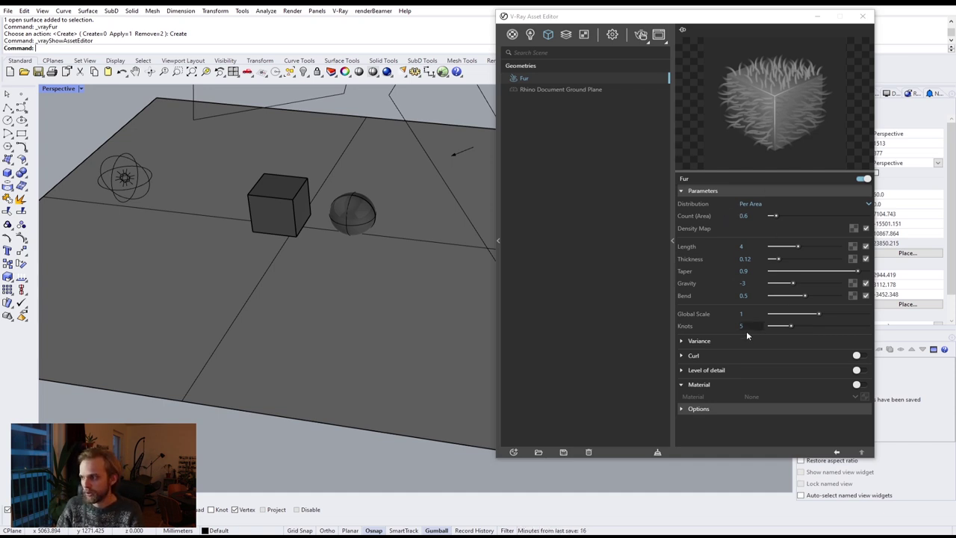
Examine the fur's Per Face and Per Area distribution options and its area-based strand count setting.
{"action": "left_click", "coordinate": [759, 203]}
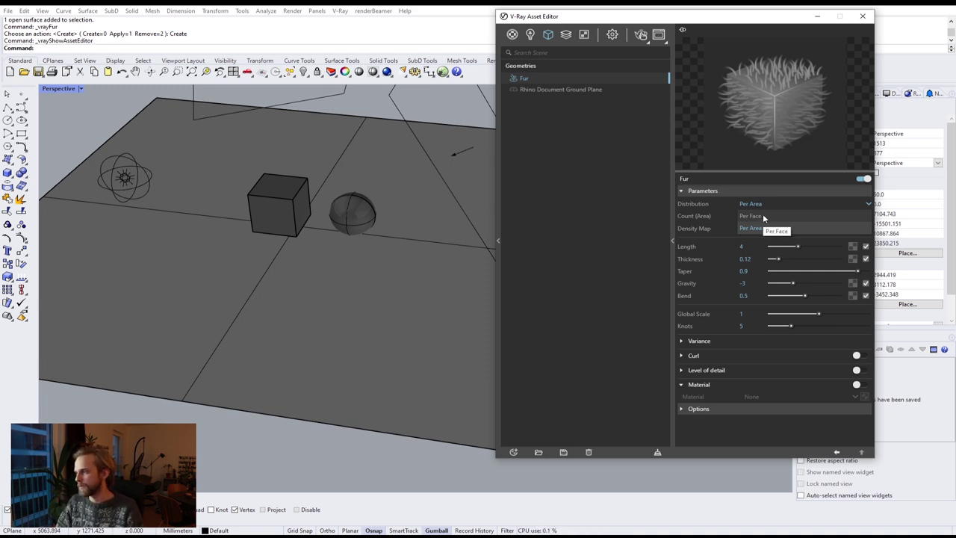
{"action": "left_click", "coordinate": [762, 203]}
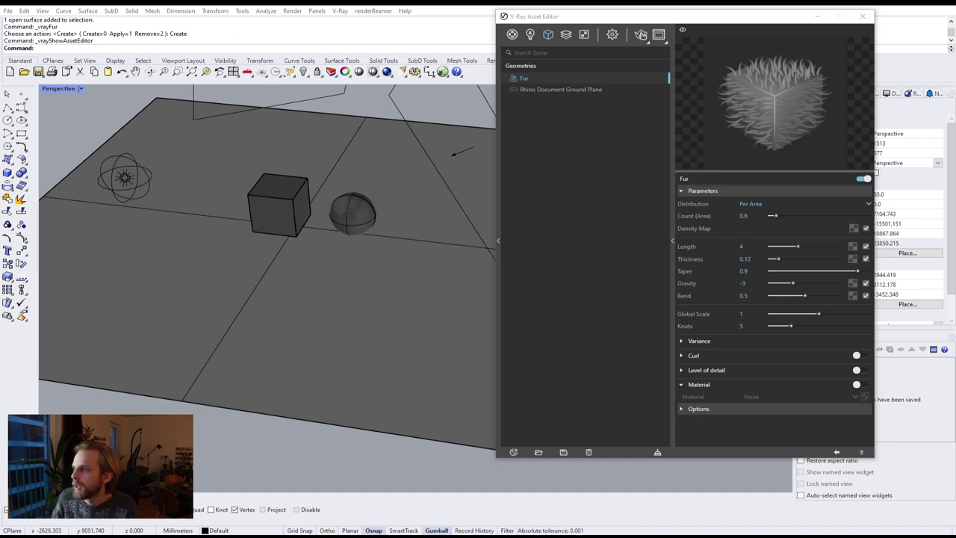
{"action": "left_click", "coordinate": [745, 216]}
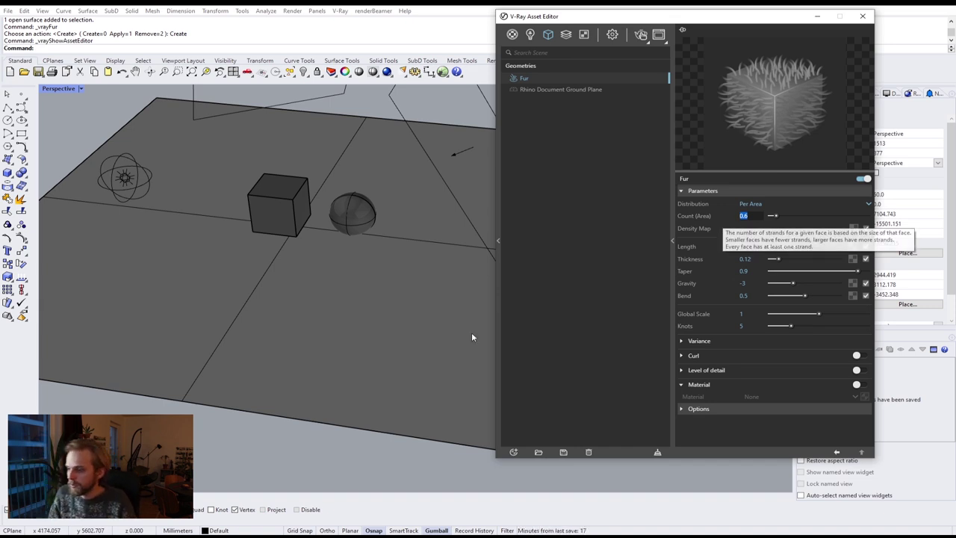
{"action": "key", "text": "super"}
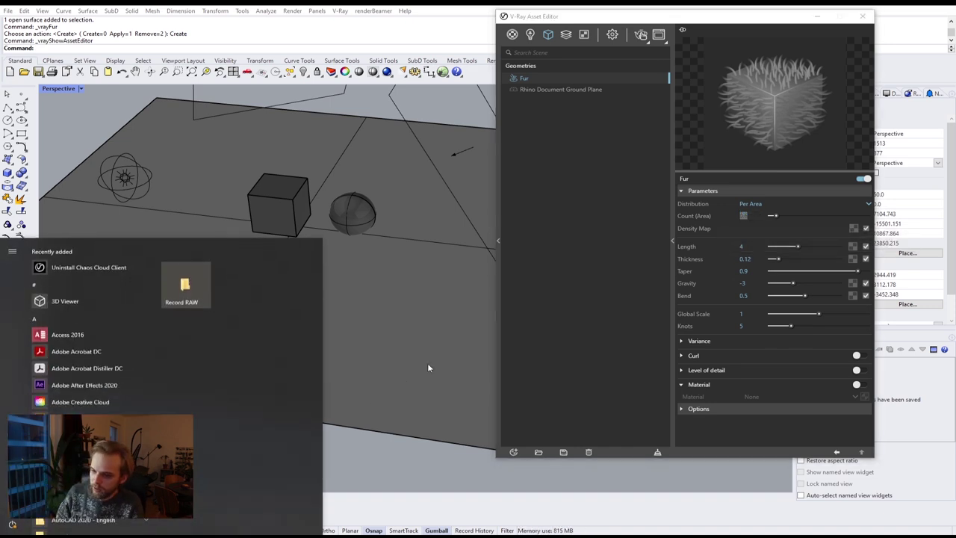
{"action": "type", "text": "calc"}
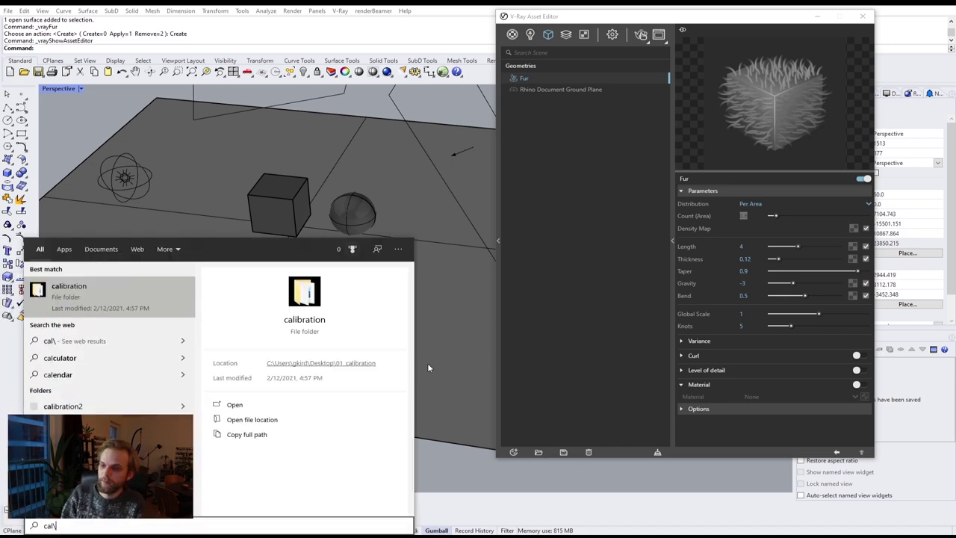
{"action": "key", "text": "Return"}
{"action": "left_click", "coordinate": [288, 184]}
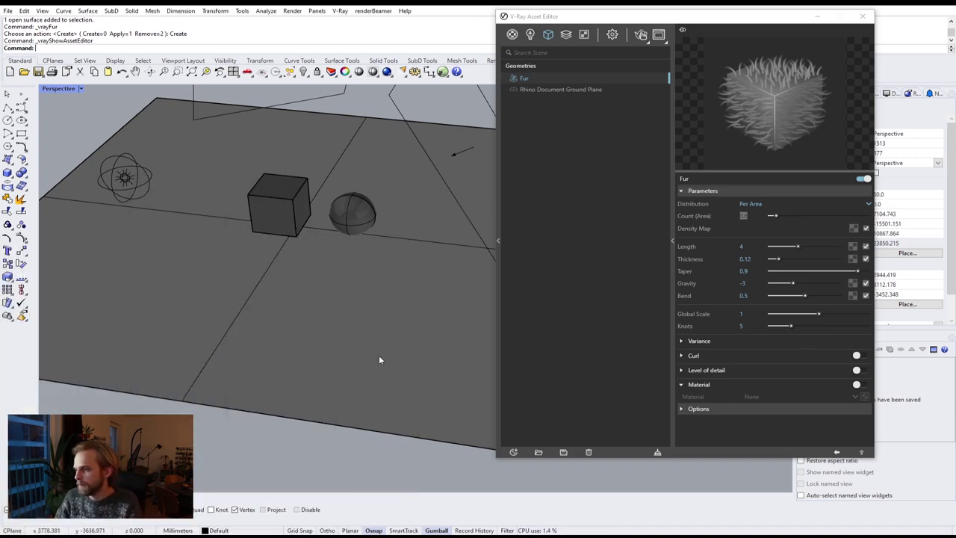
Measure the surface area of the ground plane with the Area command.
{"action": "left_click", "coordinate": [379, 360]}
{"action": "type", "text": "ArrayPolarea"}
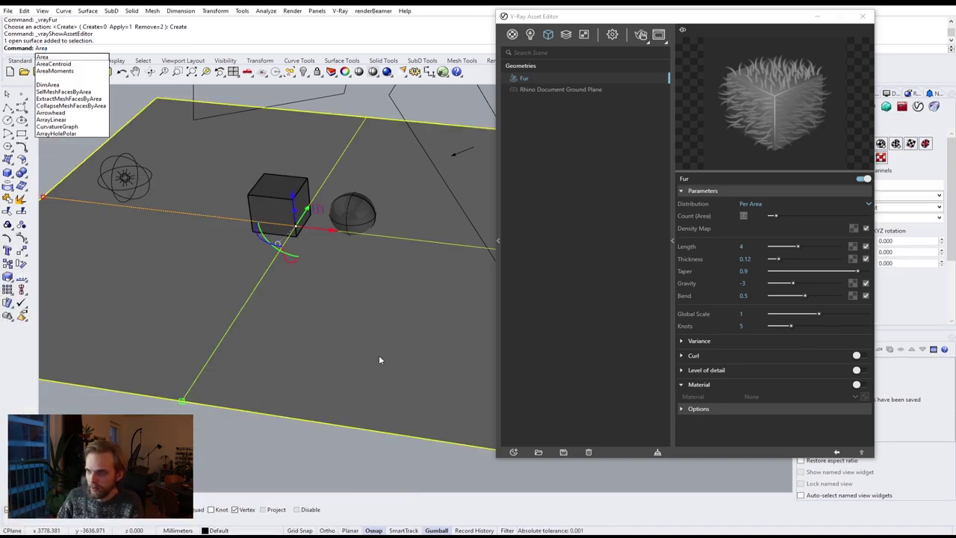
{"action": "key", "text": "Return"}
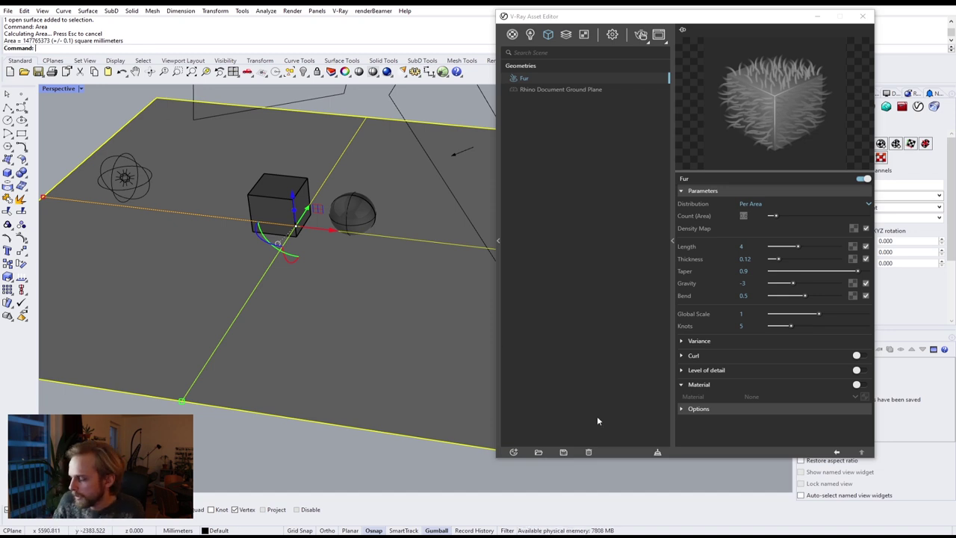
Switch to Calculator and multiply the ground plane's area, rounded to 147,000,000, by the fur count of 0.6.
{"action": "key", "text": "XF86Calculator"}
{"action": "type", "text": "1"}
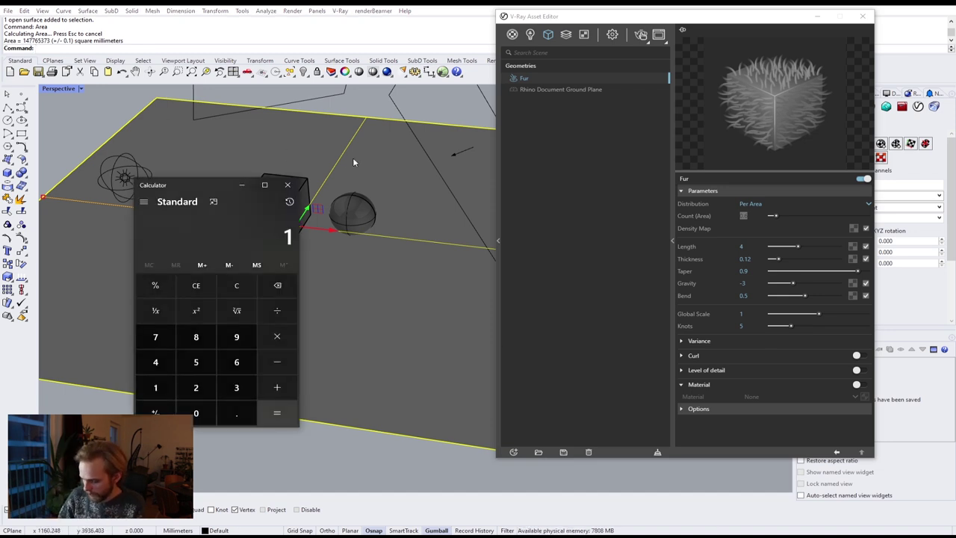
{"action": "type", "text": "47,000,000"}
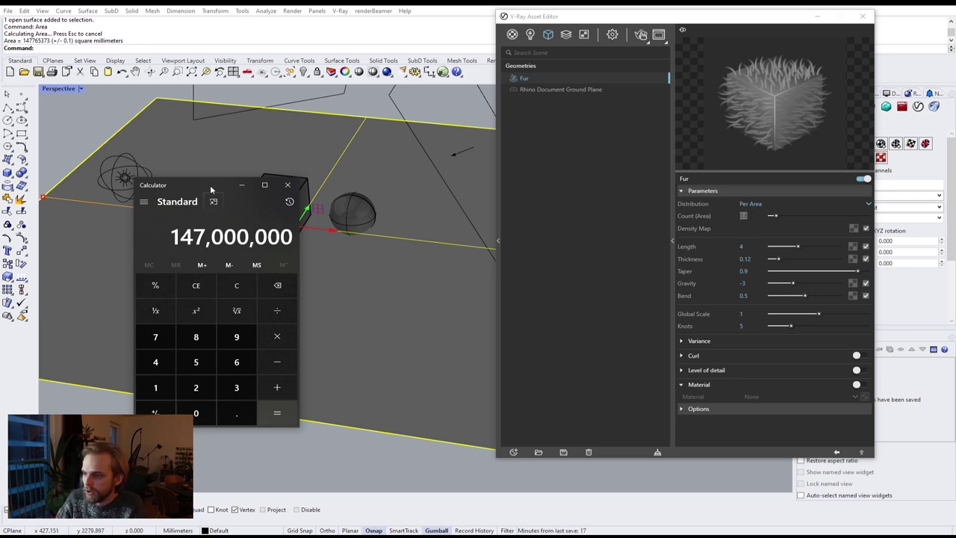
{"action": "left_click_drag", "start_coordinate": [209, 190], "coordinate": [230, 184]}
{"action": "type", "text": "*0.6"}
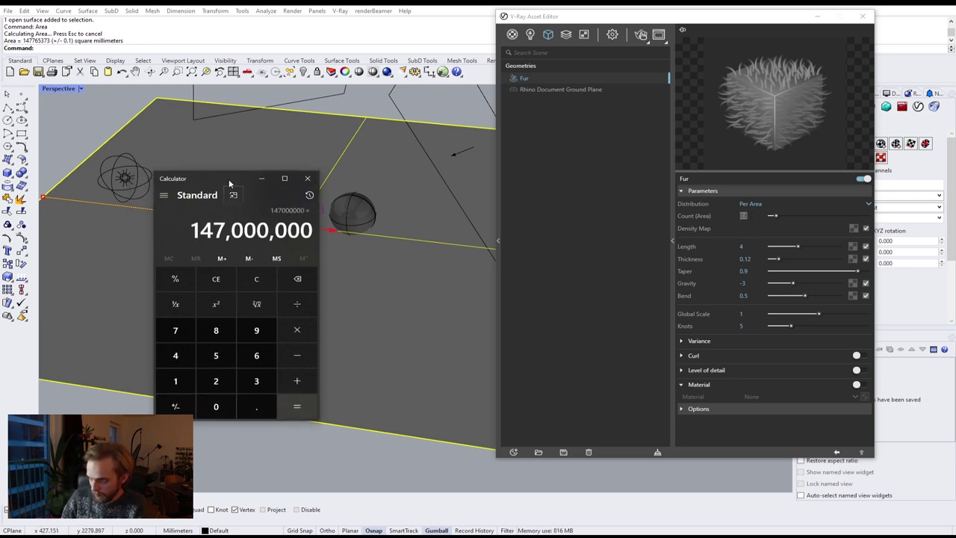
{"action": "key", "text": "Return"}
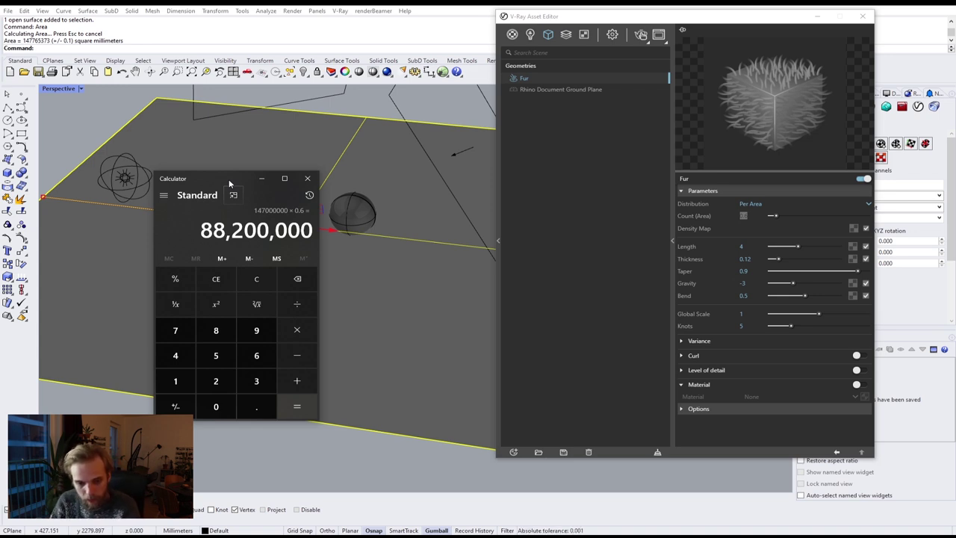
Reduce the fur's strand count per area to 0.006 in the V-Ray Asset Editor.
{"action": "left_click", "coordinate": [747, 216]}
{"action": "type", "text": "0.6"}
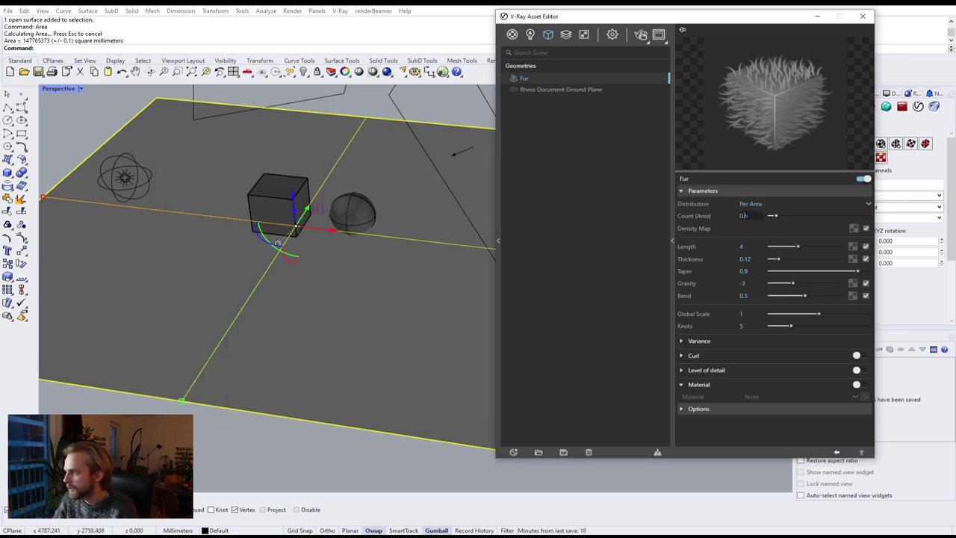
{"action": "type", "text": "0"}
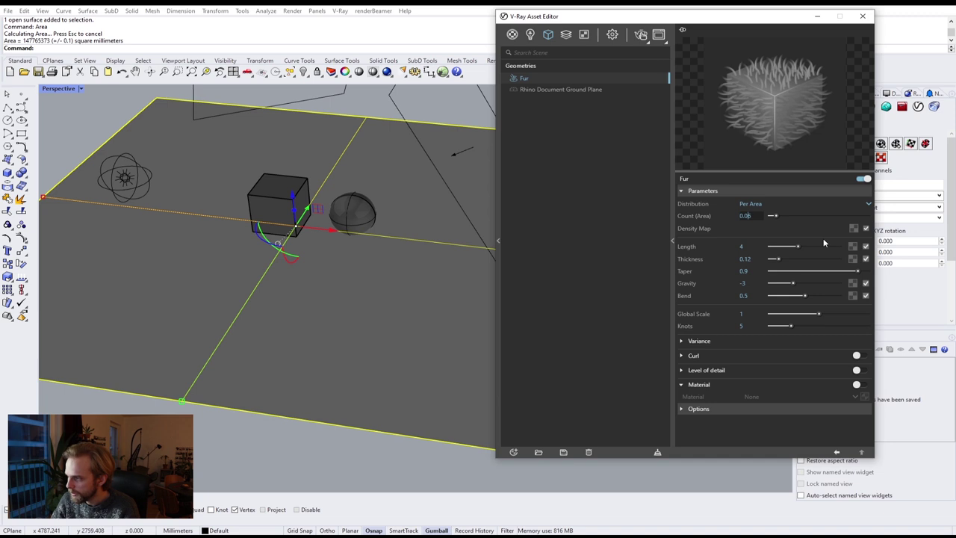
{"action": "key", "text": "BackSpace"}
{"action": "type", "text": "06"}
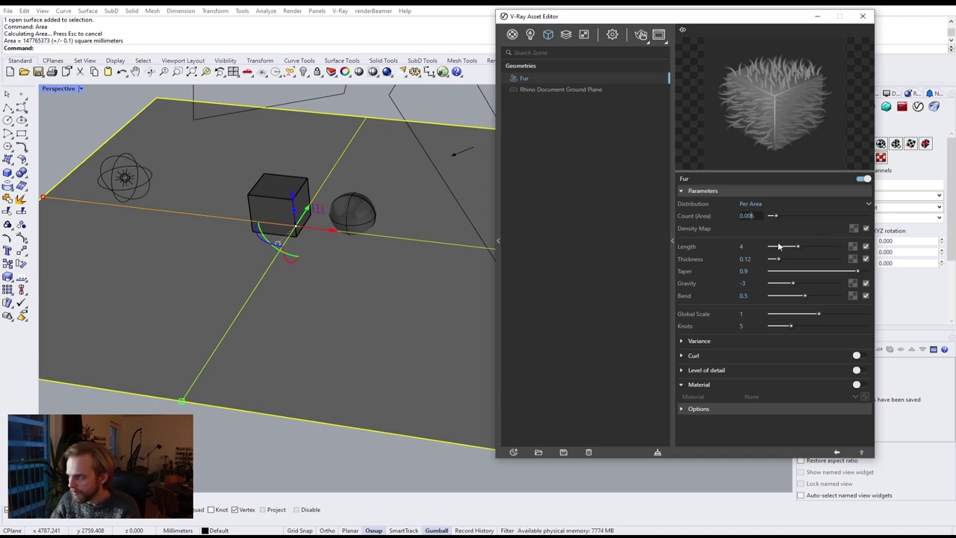
{"action": "left_click", "coordinate": [757, 247]}
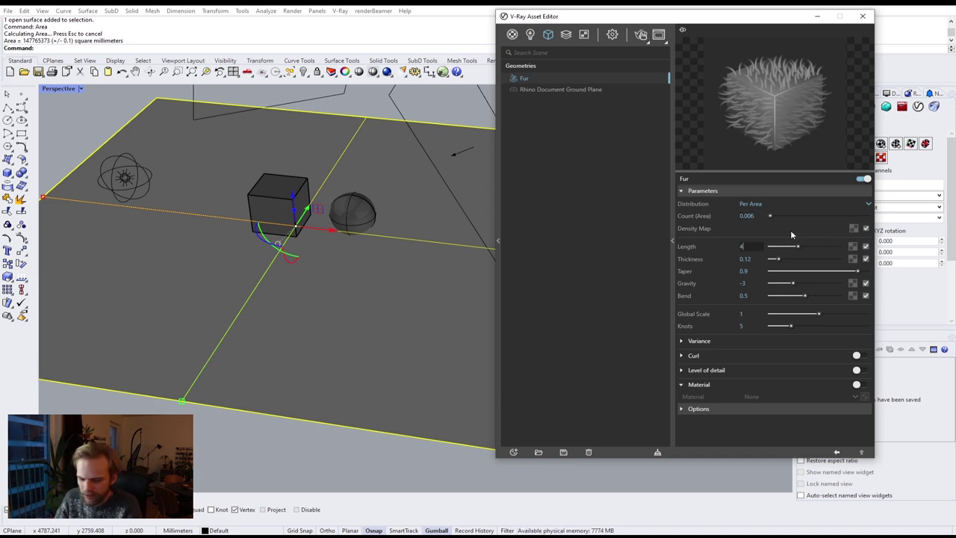
Set the fur strands' length to 50 and their thickness to 15.
{"action": "double_click", "coordinate": [748, 258]}
{"action": "left_click", "coordinate": [746, 296]}
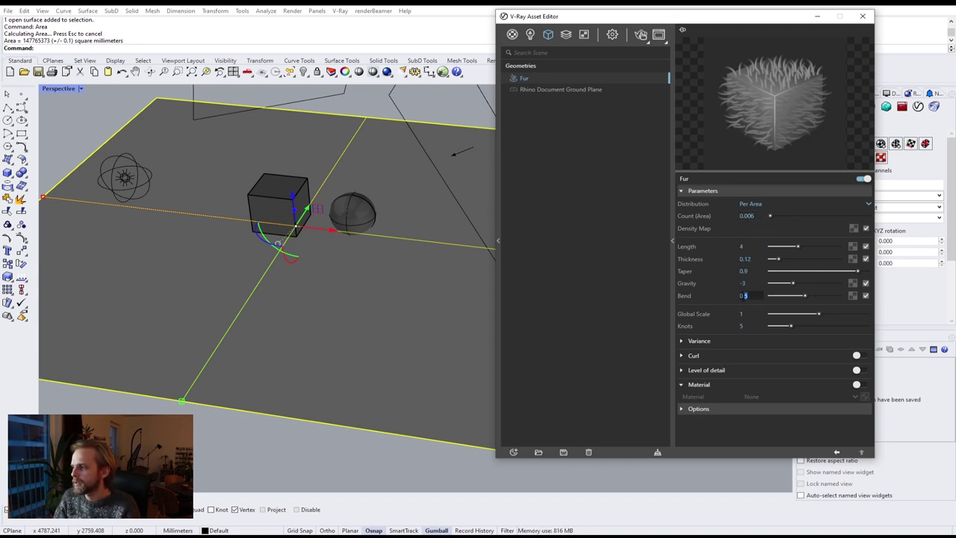
{"action": "left_click", "coordinate": [742, 314]}
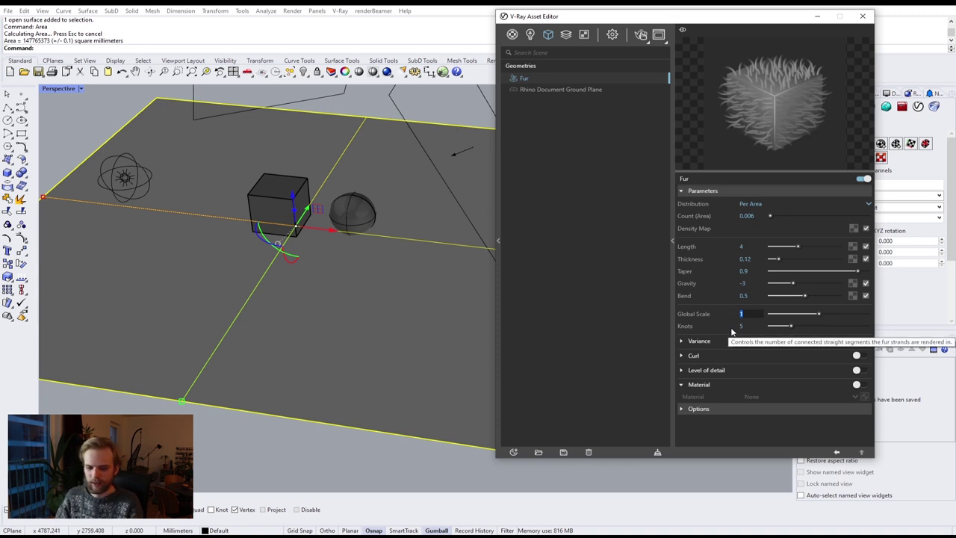
{"action": "left_click", "coordinate": [745, 246]}
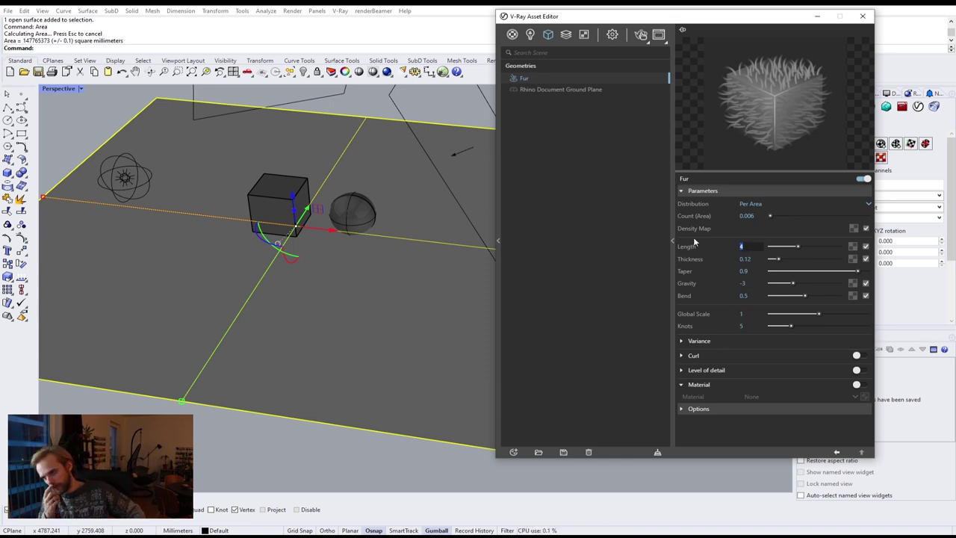
{"action": "type", "text": "100"}
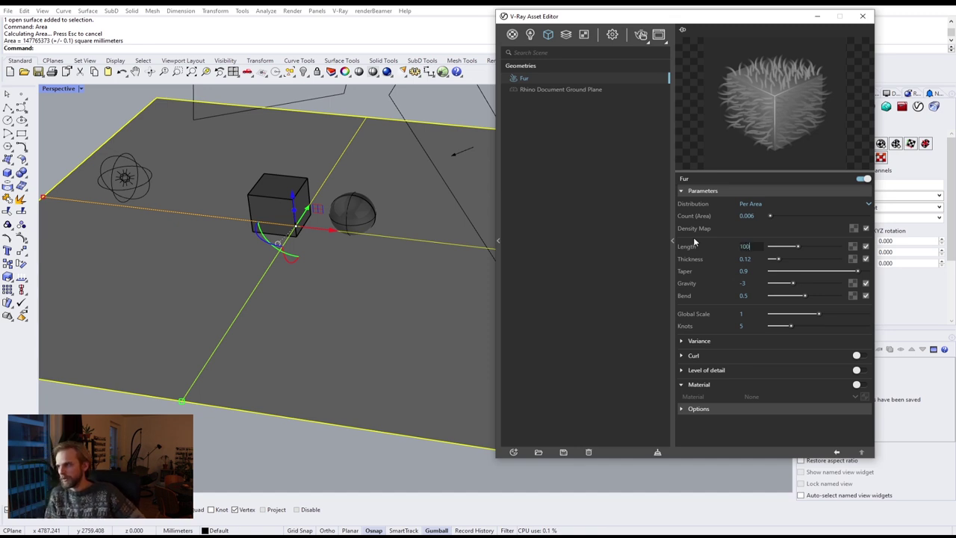
{"action": "key", "text": "BackSpace"}
{"action": "type", "text": "50"}
{"action": "key", "text": "Return"}
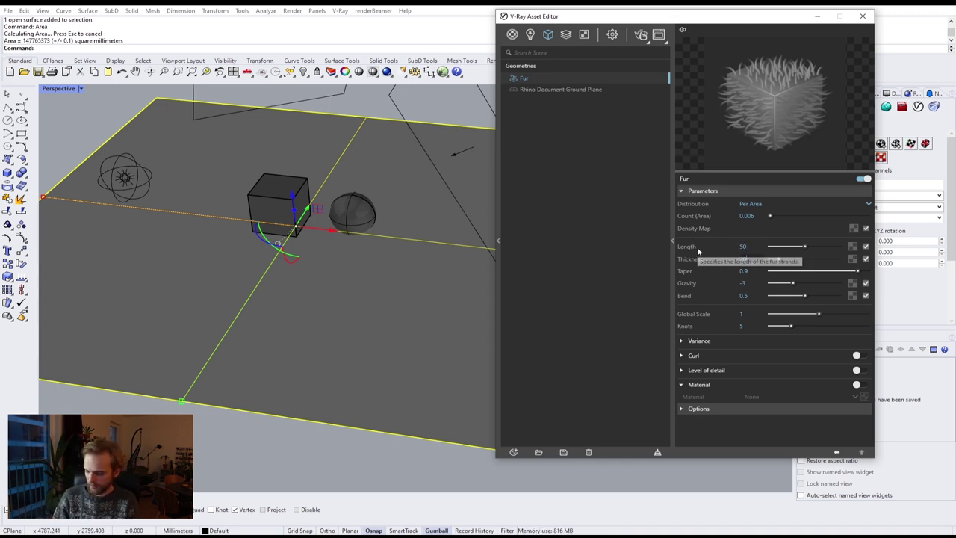
{"action": "key", "text": "BackSpace"}
{"action": "type", "text": "15"}
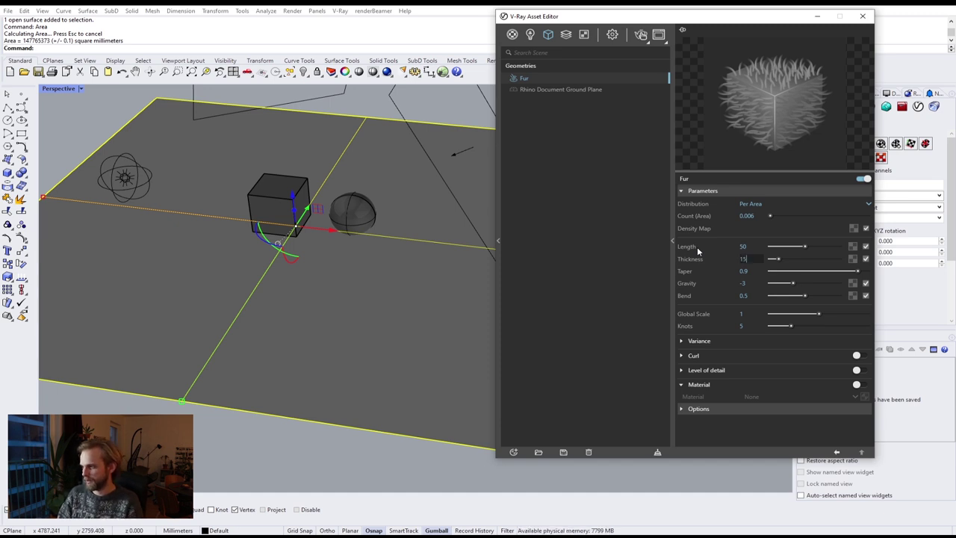
{"action": "key", "text": "Tab"}
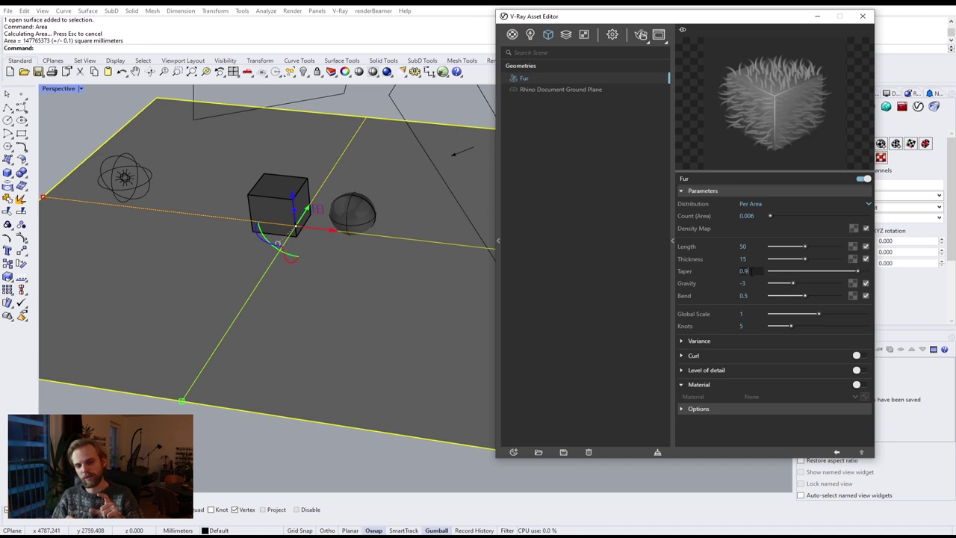
Increase the fur strands' length to 75.
{"action": "left_click_drag", "start_coordinate": [752, 247], "coordinate": [703, 243]}
{"action": "type", "text": "75"}
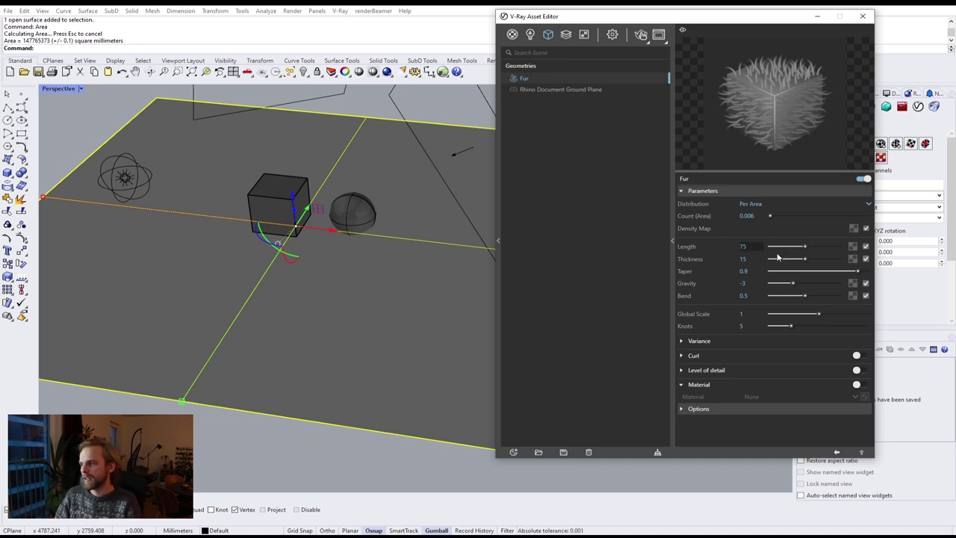
{"action": "left_click", "coordinate": [758, 269]}
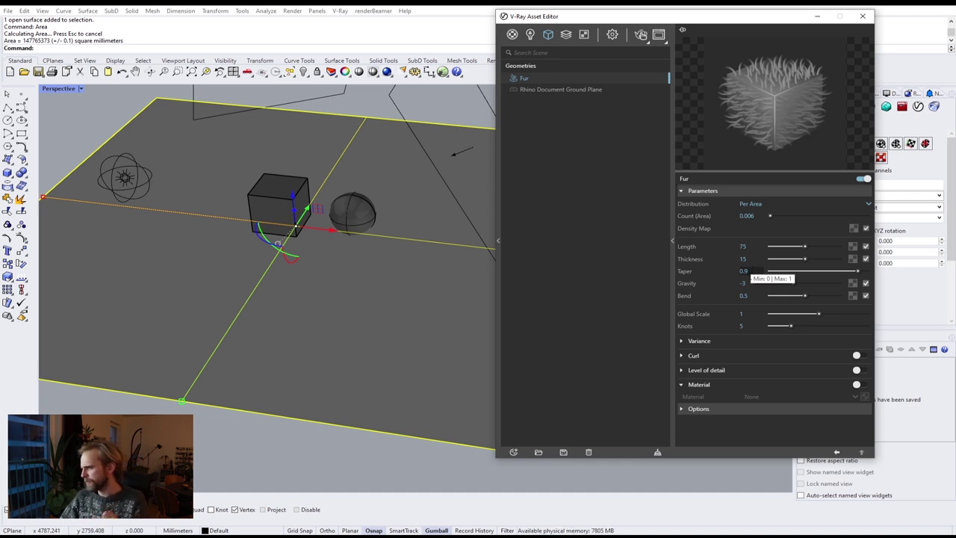
Review the fur's gravity, bend and knots parameters without altering their values.
{"action": "key", "text": "Tab"}
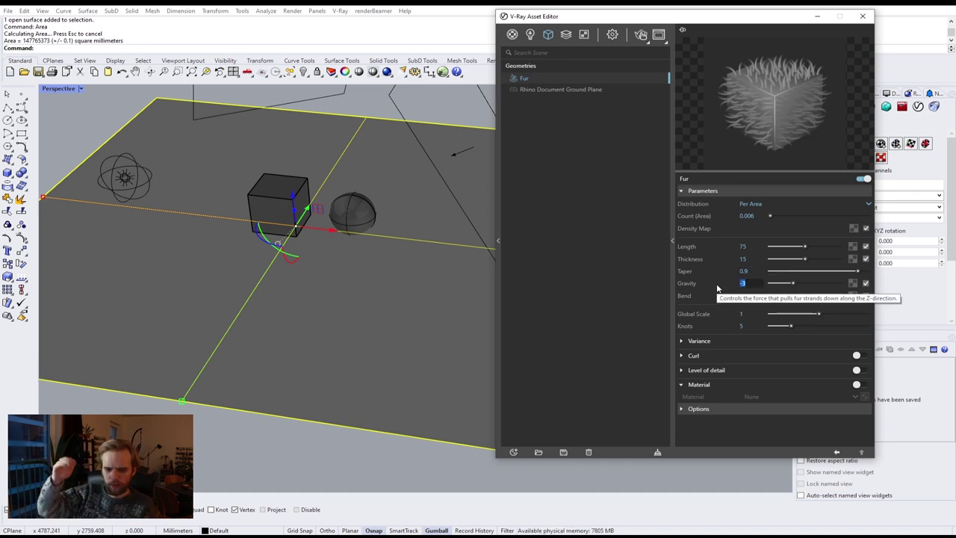
{"action": "key", "text": "Tab"}
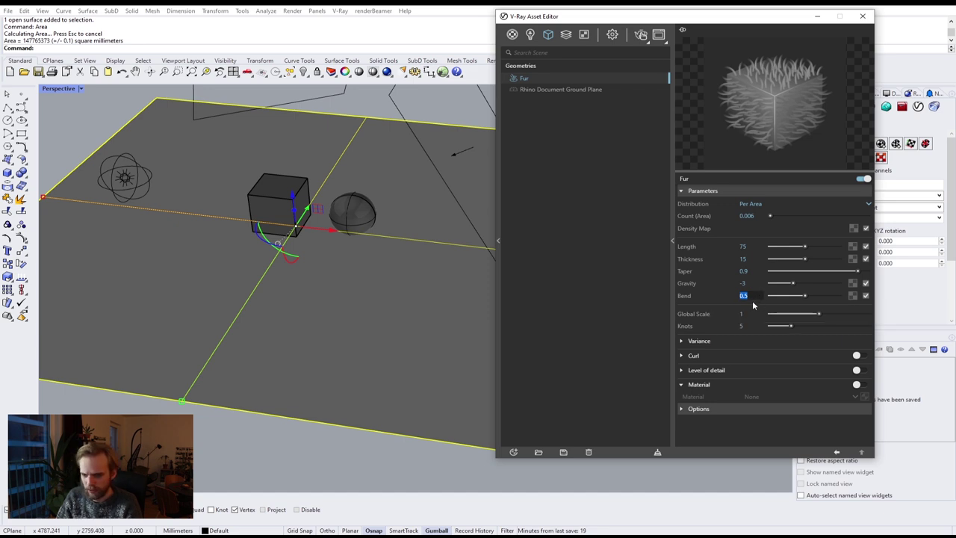
{"action": "left_click", "coordinate": [752, 283]}
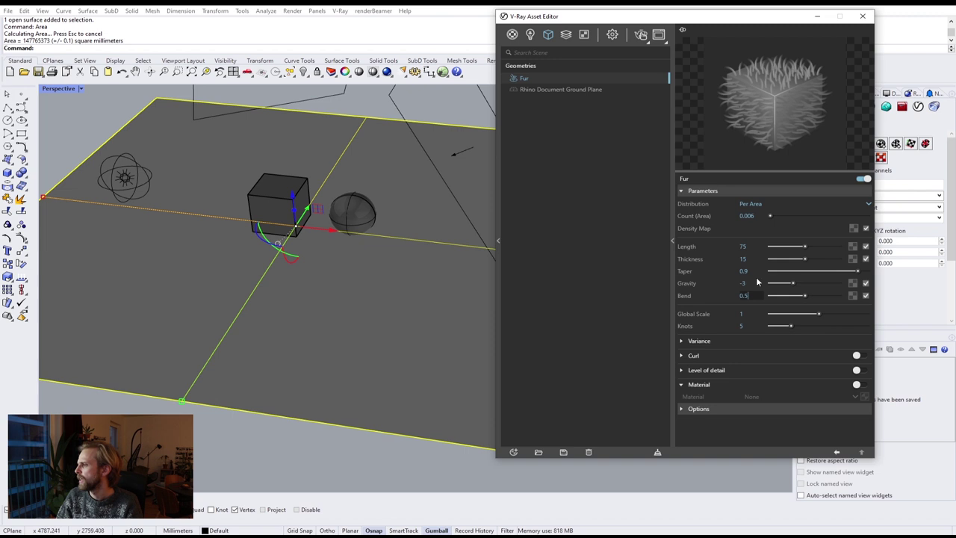
{"action": "key", "text": "Tab"}
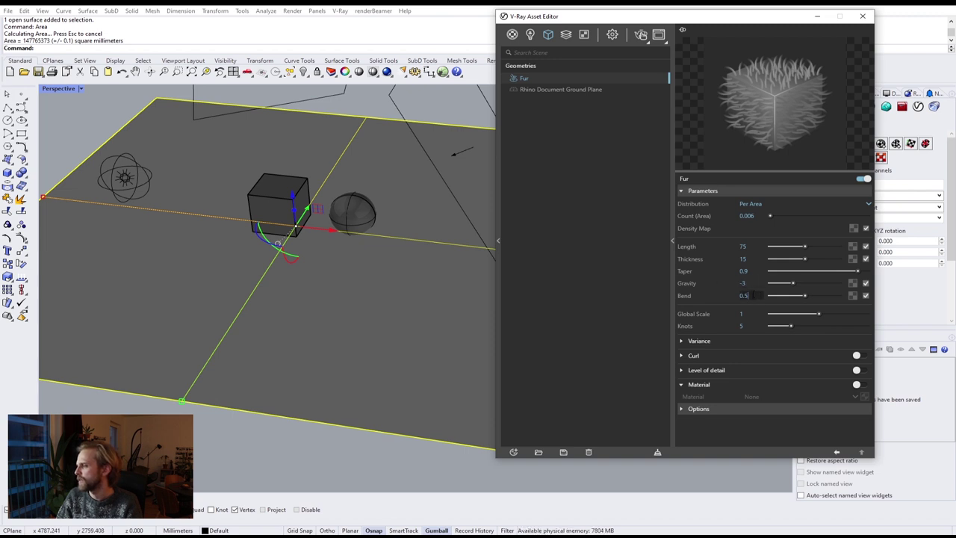
{"action": "left_click", "coordinate": [749, 283]}
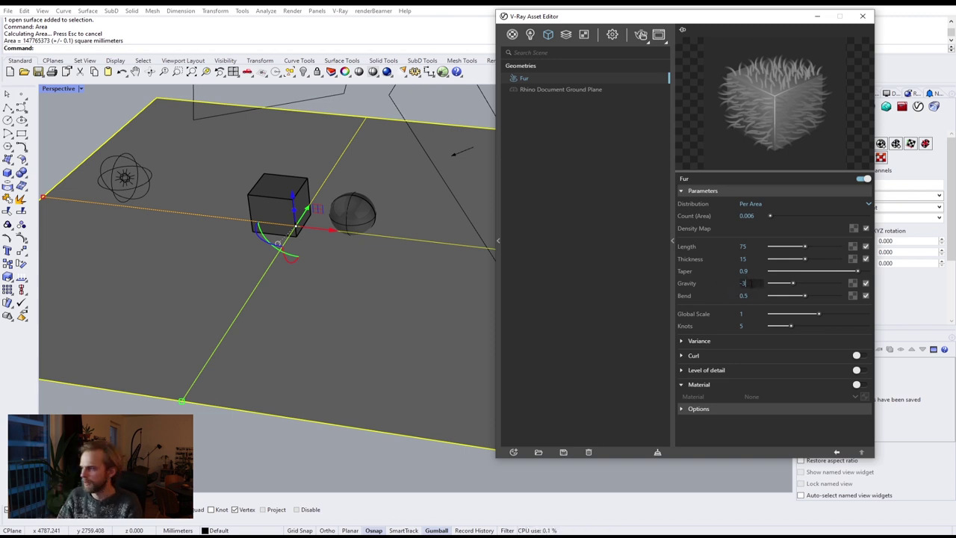
{"action": "double_click", "coordinate": [736, 327]}
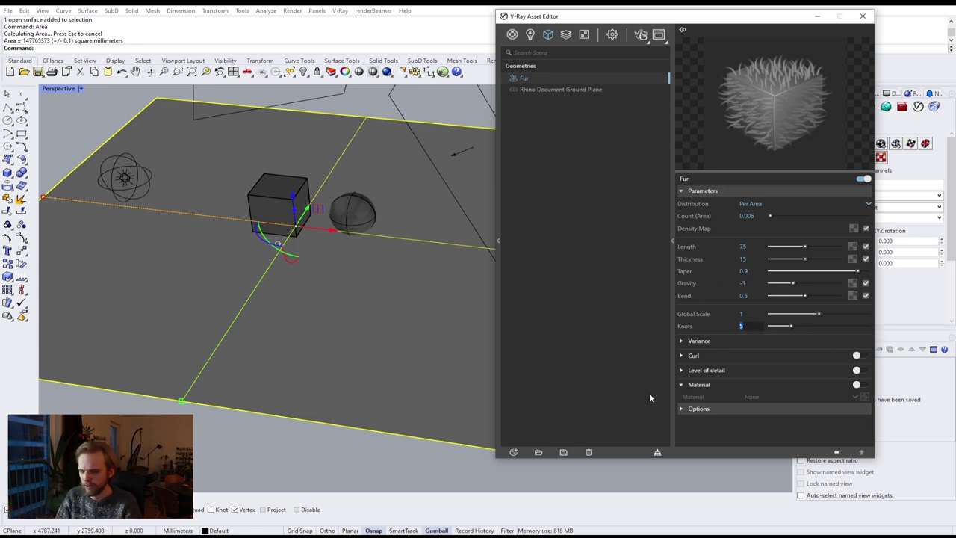
Run an interactive V-Ray render, inspect the fur close up around the box, and stop and close the frame buffer.
{"action": "left_click", "coordinate": [641, 35]}
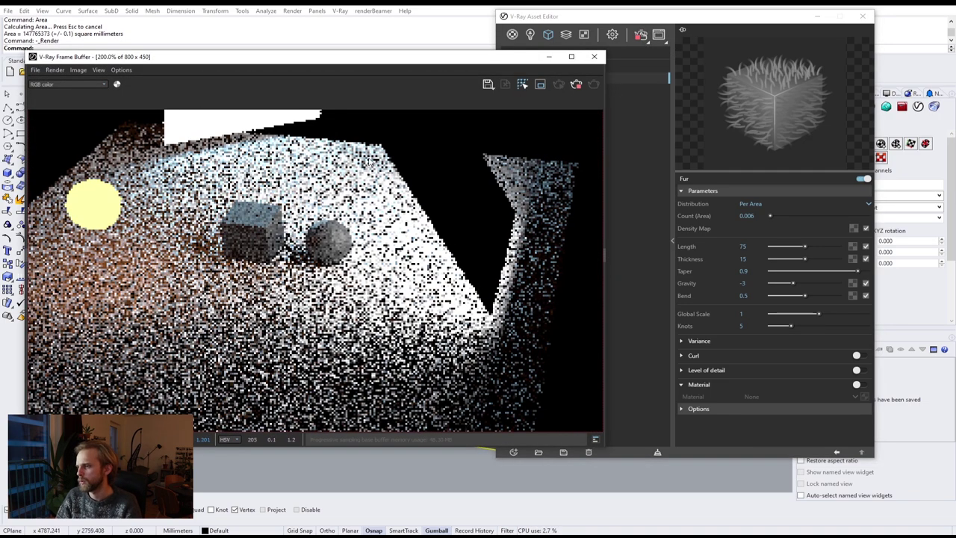
{"action": "left_click_drag", "start_coordinate": [377, 59], "coordinate": [664, 46]}
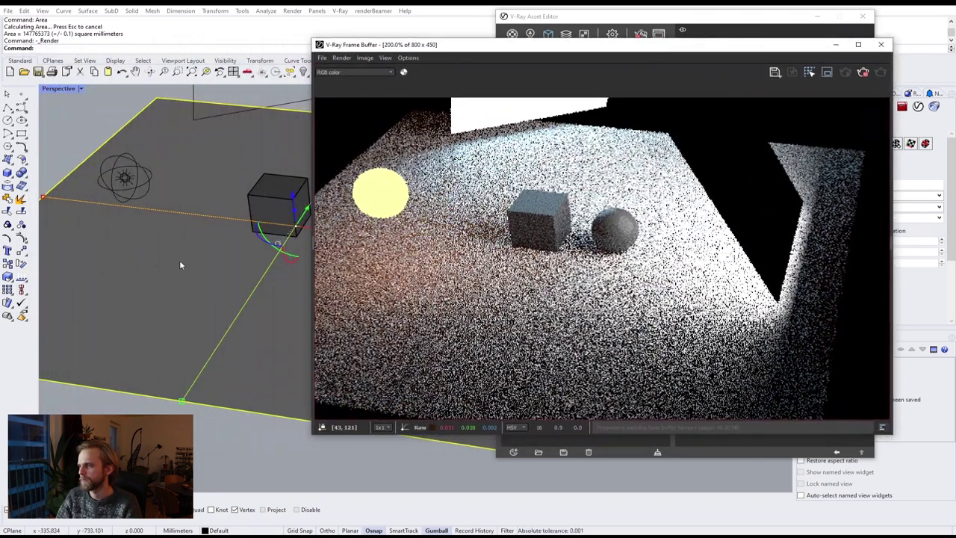
{"action": "right_click_drag", "start_coordinate": [207, 255], "coordinate": [259, 226]}
{"action": "scroll", "coordinate": [259, 221], "scroll_direction": "up", "scroll_amount": 5}
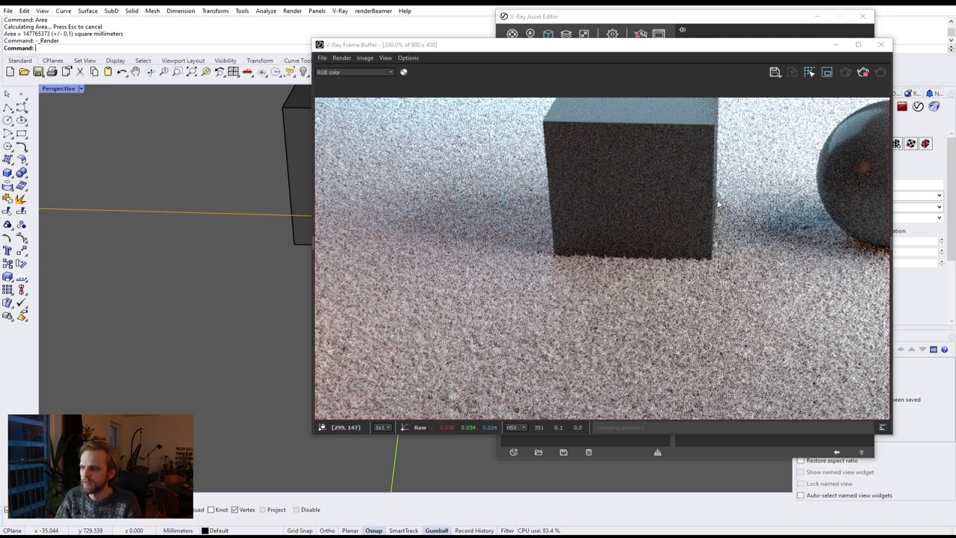
{"action": "left_click", "coordinate": [862, 72]}
{"action": "left_click", "coordinate": [882, 45]}
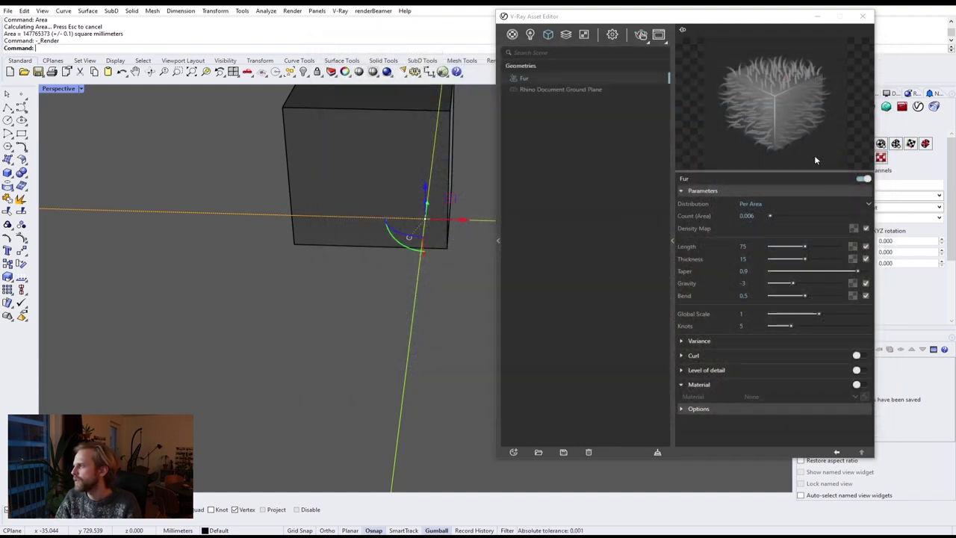
Set the fur strands' length to 150 and the count per area to 0.003.
{"action": "left_click_drag", "start_coordinate": [753, 245], "coordinate": [711, 248]}
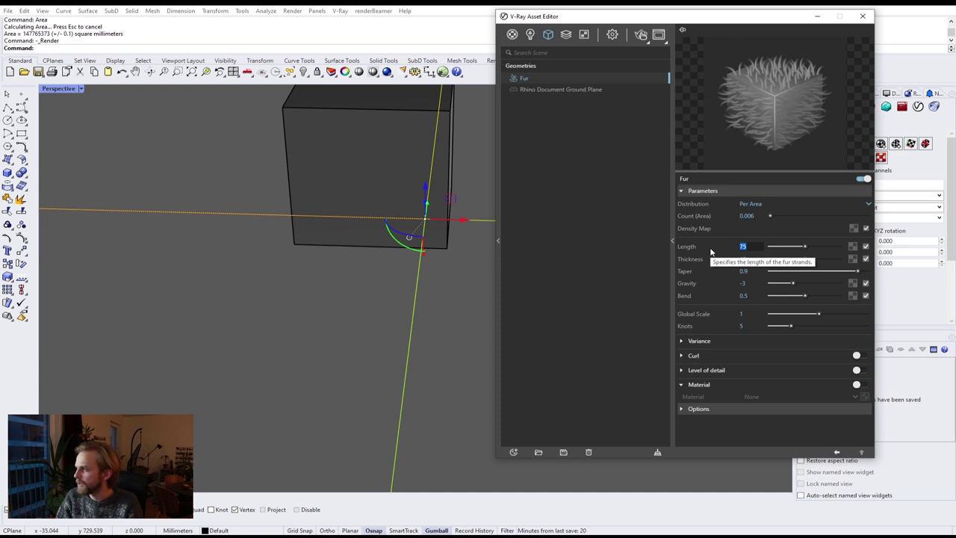
{"action": "type", "text": "150"}
{"action": "key", "text": "Tab"}
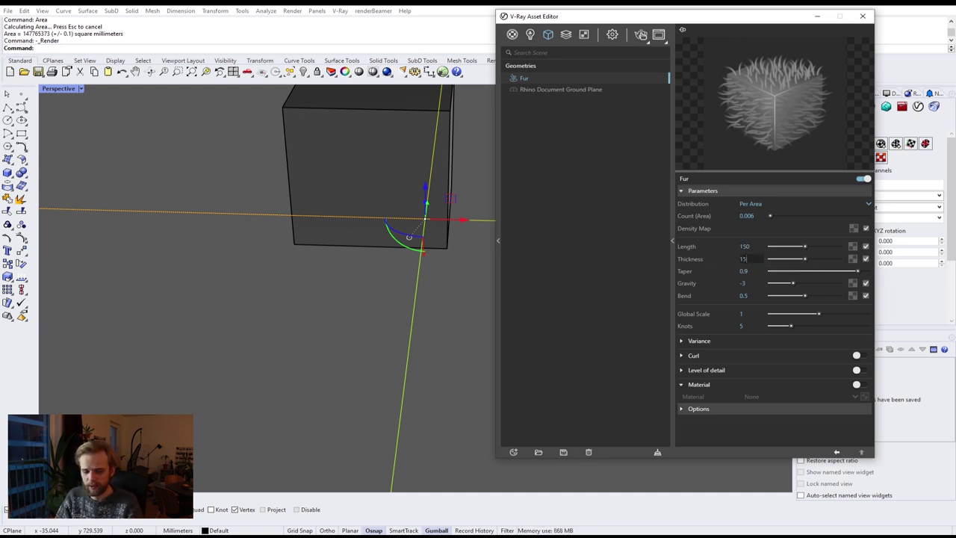
{"action": "left_click", "coordinate": [762, 216]}
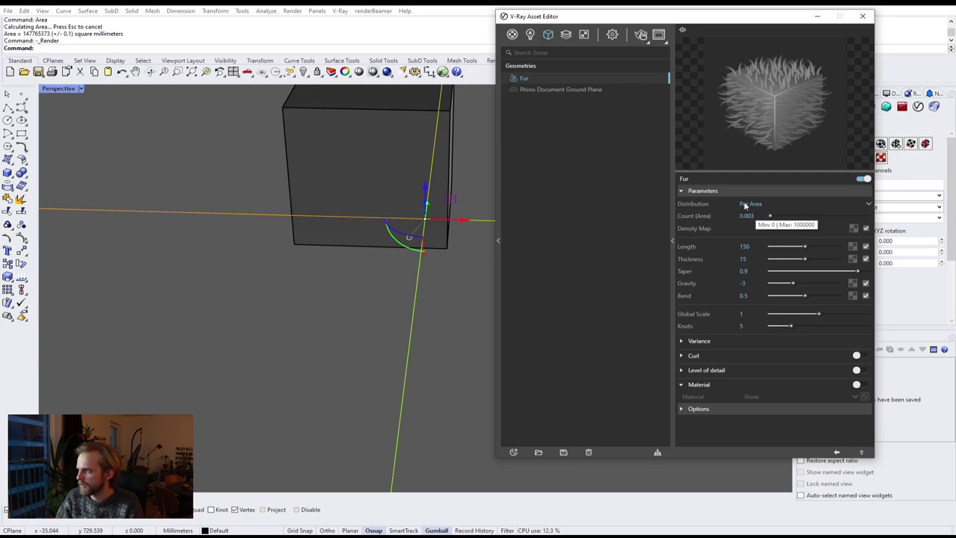
Run an interactive V-Ray render, inspect the fur around the box and sphere, and move the frame buffer clear of the fur settings.
{"action": "left_click", "coordinate": [640, 35]}
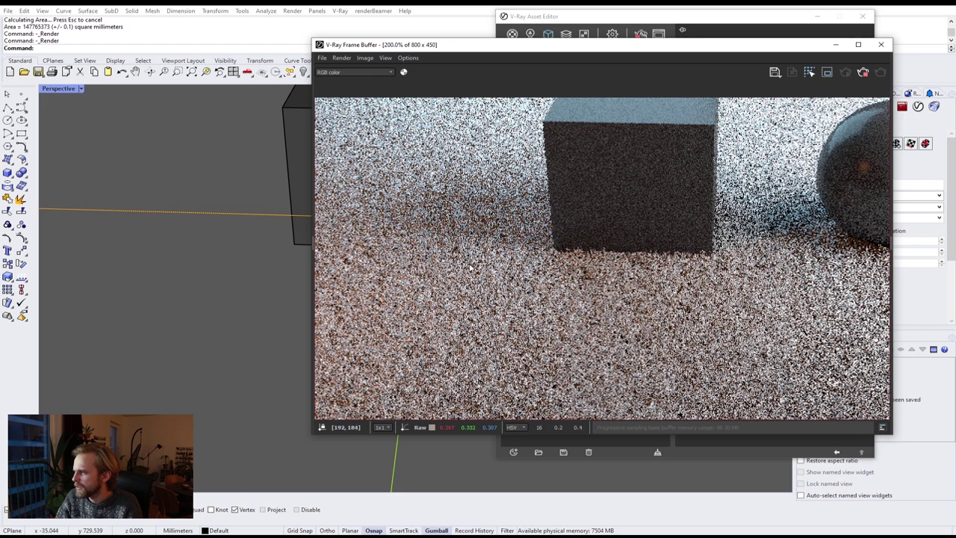
{"action": "scroll", "coordinate": [473, 267], "scroll_direction": "down", "scroll_amount": 1}
{"action": "scroll", "coordinate": [473, 267], "scroll_direction": "up", "scroll_amount": 1}
{"action": "scroll", "coordinate": [491, 263], "scroll_direction": "down", "scroll_amount": 1}
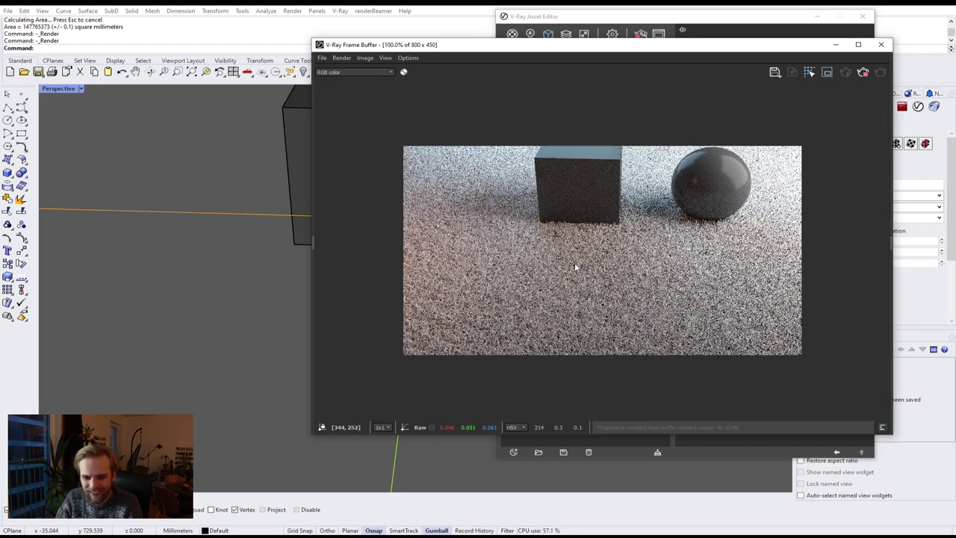
{"action": "scroll", "coordinate": [575, 263], "scroll_direction": "up", "scroll_amount": 1}
{"action": "left_click_drag", "start_coordinate": [765, 53], "coordinate": [401, 81]}
Reduce the fur's count per area to 0.001 and inspect the sparser strands in the running render.
{"action": "left_click", "coordinate": [760, 216]}
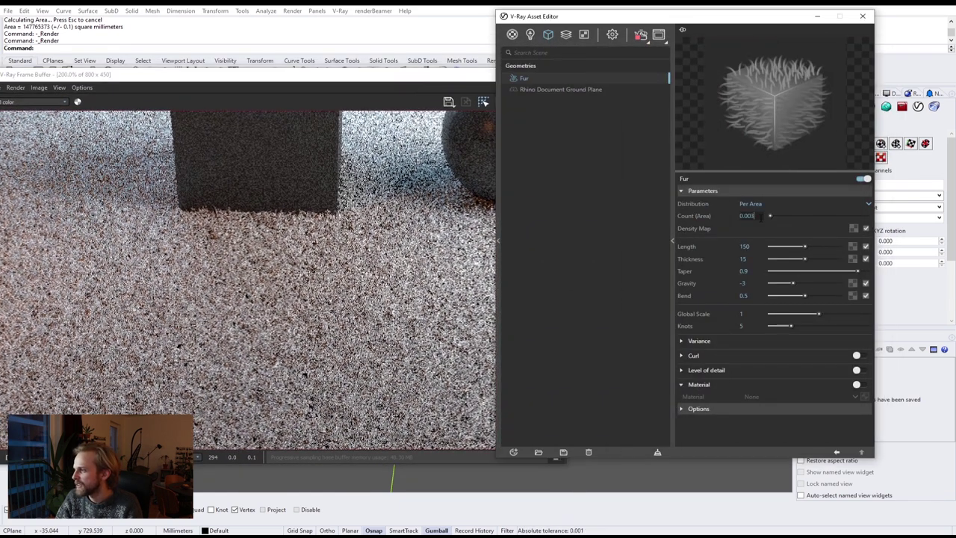
{"action": "key", "text": "BackSpace"}
{"action": "type", "text": "1"}
{"action": "key", "text": "Return"}
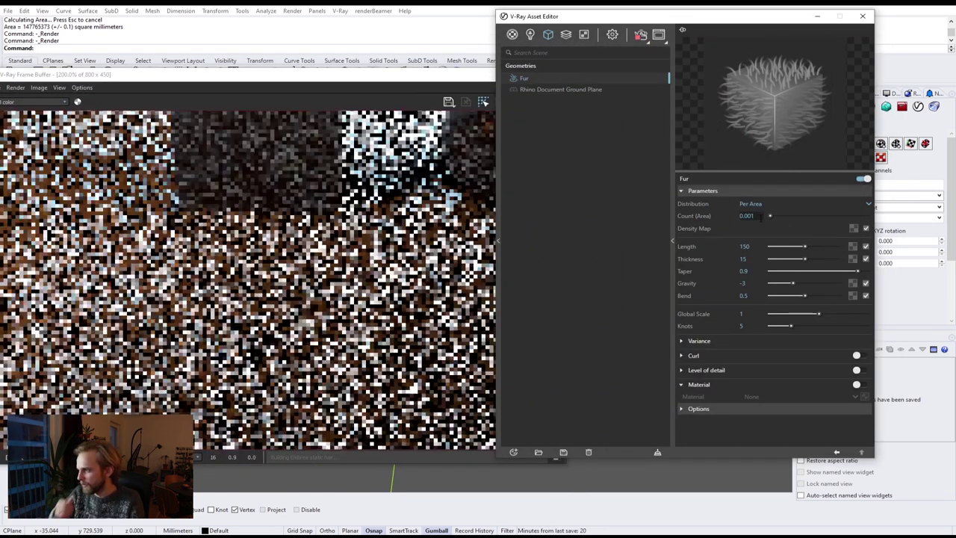
{"action": "left_click_drag", "start_coordinate": [360, 79], "coordinate": [482, 56]}
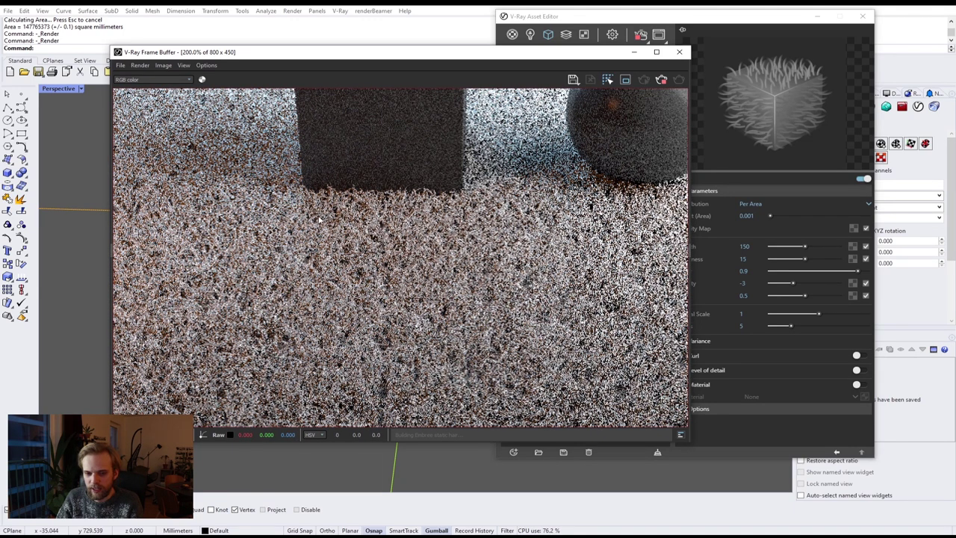
Set the fur strands' thickness to 10 while the interactive render is running.
{"action": "left_click", "coordinate": [752, 17]}
{"action": "double_click", "coordinate": [743, 258]}
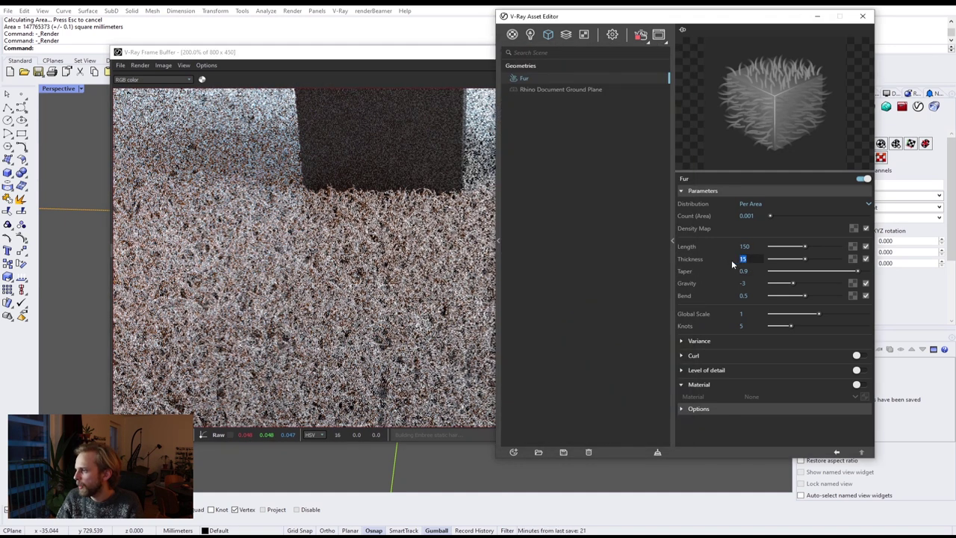
{"action": "type", "text": "10"}
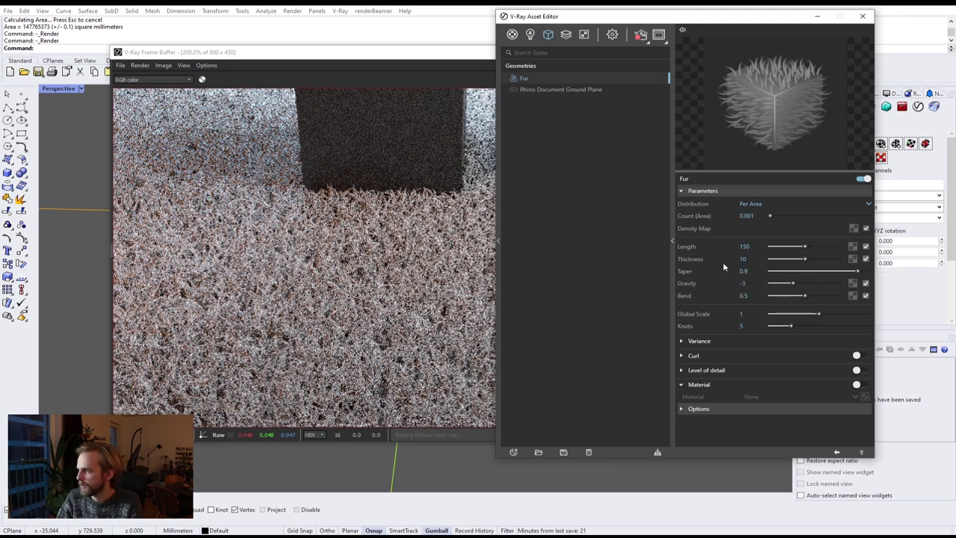
{"action": "key", "text": "Return"}
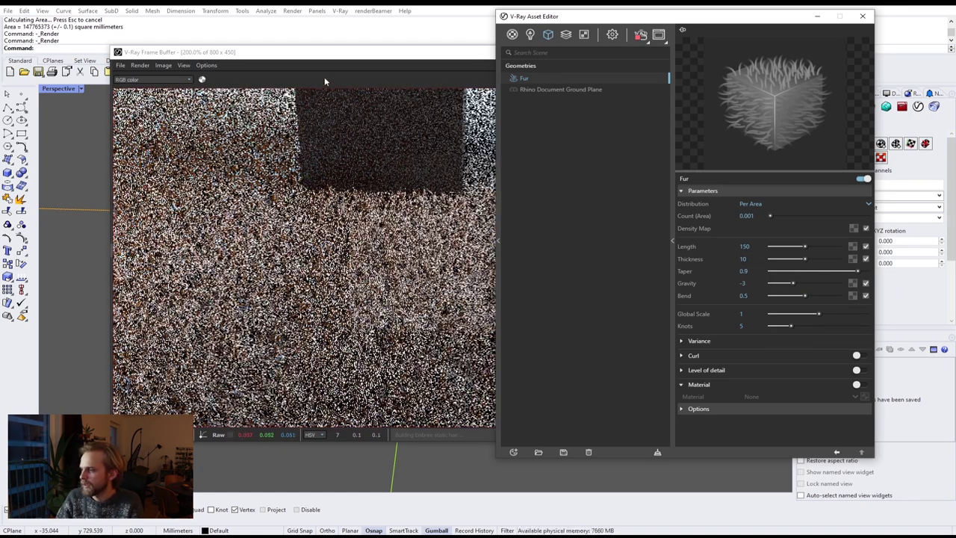
Check the thinner fur in the frame buffer, and stop the interactive render and close the buffer.
{"action": "left_click", "coordinate": [362, 62]}
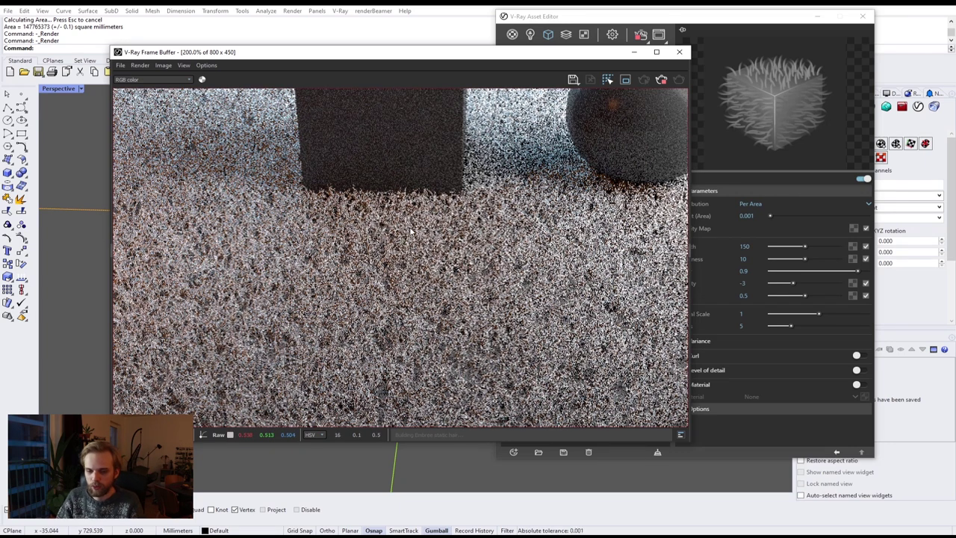
{"action": "left_click", "coordinate": [661, 80]}
{"action": "left_click", "coordinate": [679, 52]}
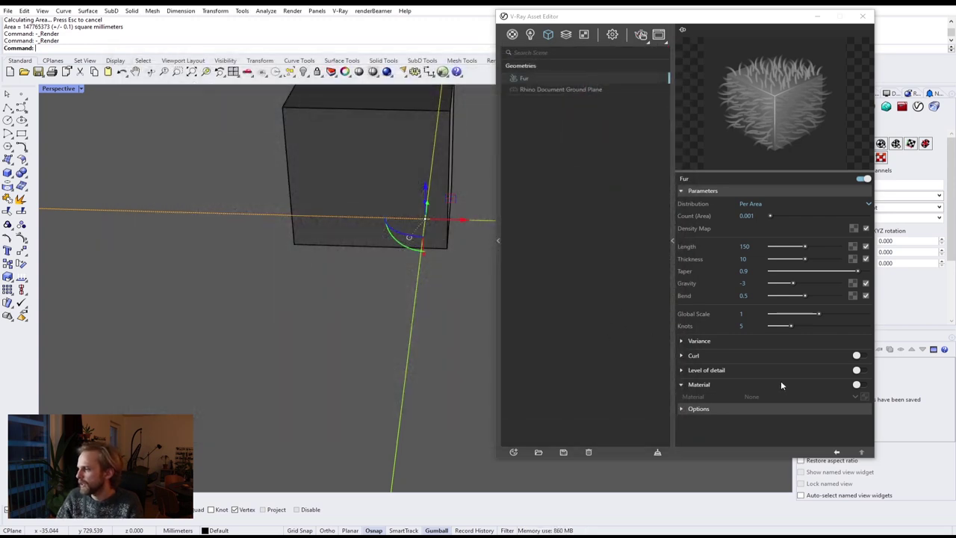
Enable the fur's own material option and create a new generic V-Ray material named Grass.
{"action": "left_click", "coordinate": [859, 385]}
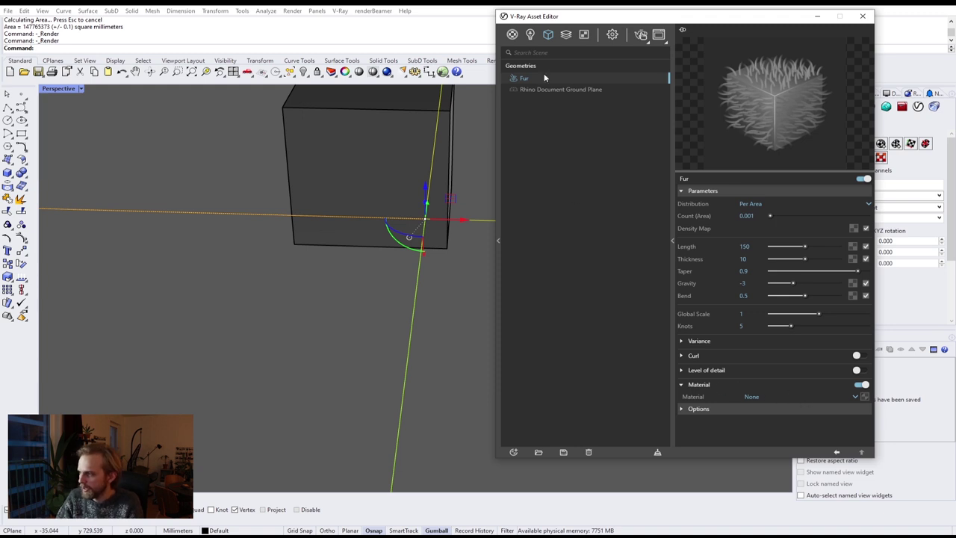
{"action": "left_click", "coordinate": [512, 35]}
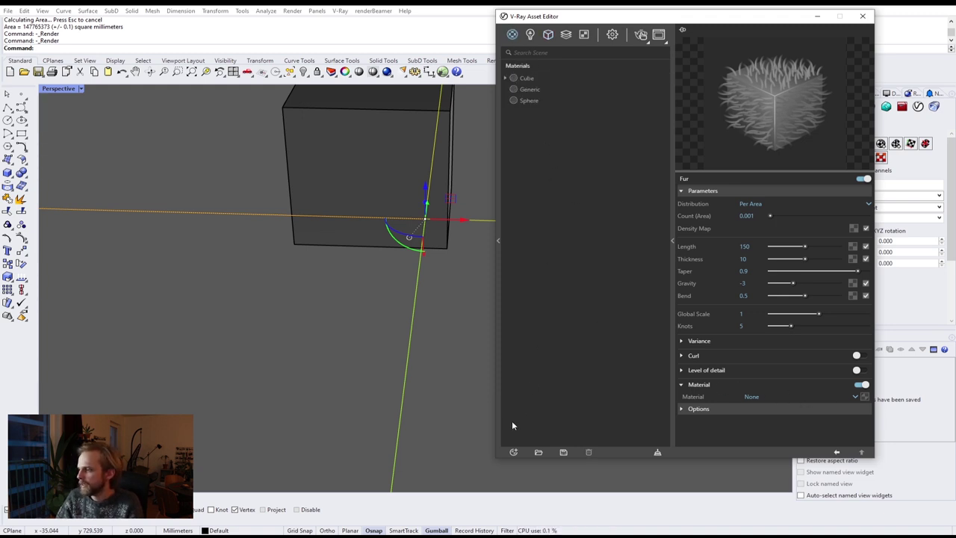
{"action": "left_click", "coordinate": [516, 453]}
{"action": "left_click", "coordinate": [597, 291]}
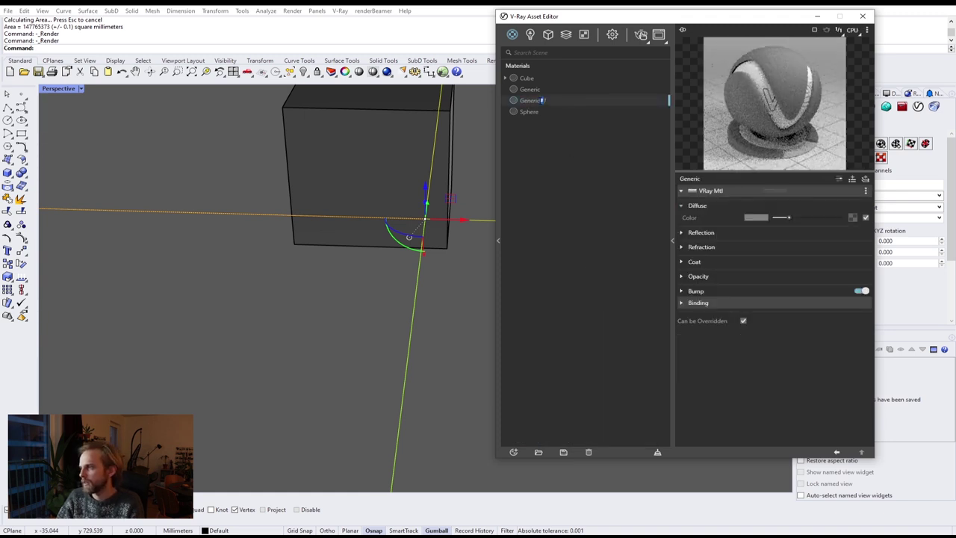
{"action": "key", "text": "BackSpace"}
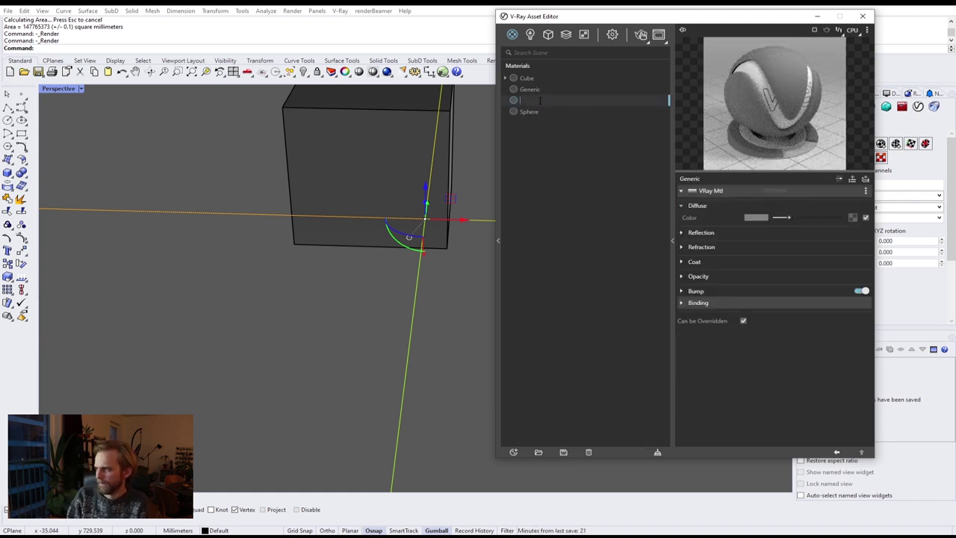
{"action": "type", "text": "Glass"}
{"action": "key", "text": "Return"}
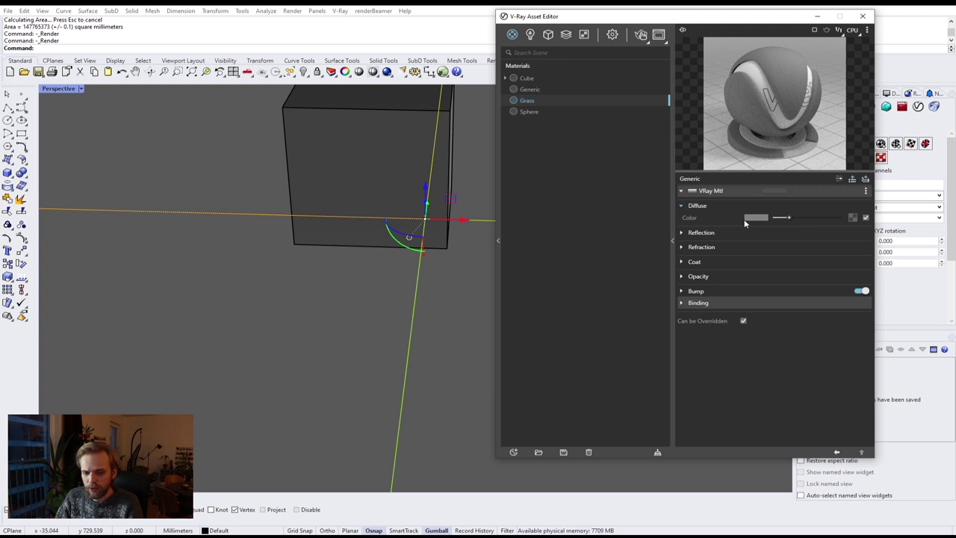
Assign a Falloff texture to the Grass material's diffuse colour.
{"action": "left_click", "coordinate": [852, 218]}
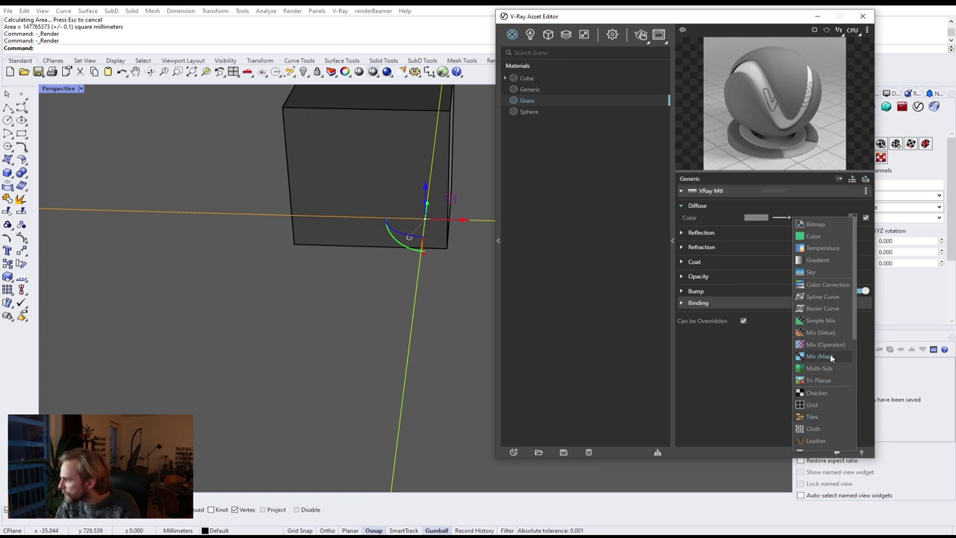
{"action": "scroll", "coordinate": [830, 354], "scroll_direction": "down", "scroll_amount": 5}
{"action": "scroll", "coordinate": [830, 353], "scroll_direction": "up", "scroll_amount": 5}
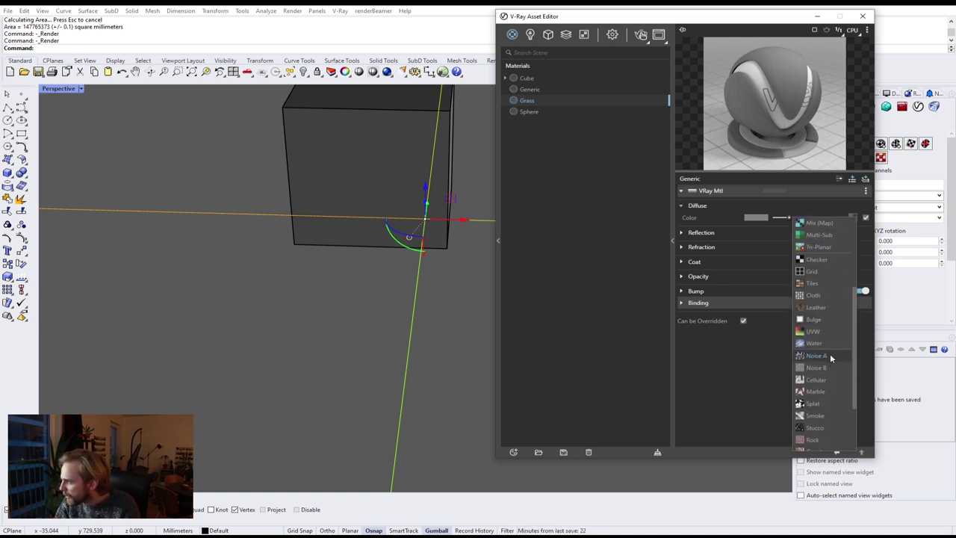
{"action": "scroll", "coordinate": [830, 356], "scroll_direction": "down", "scroll_amount": 8}
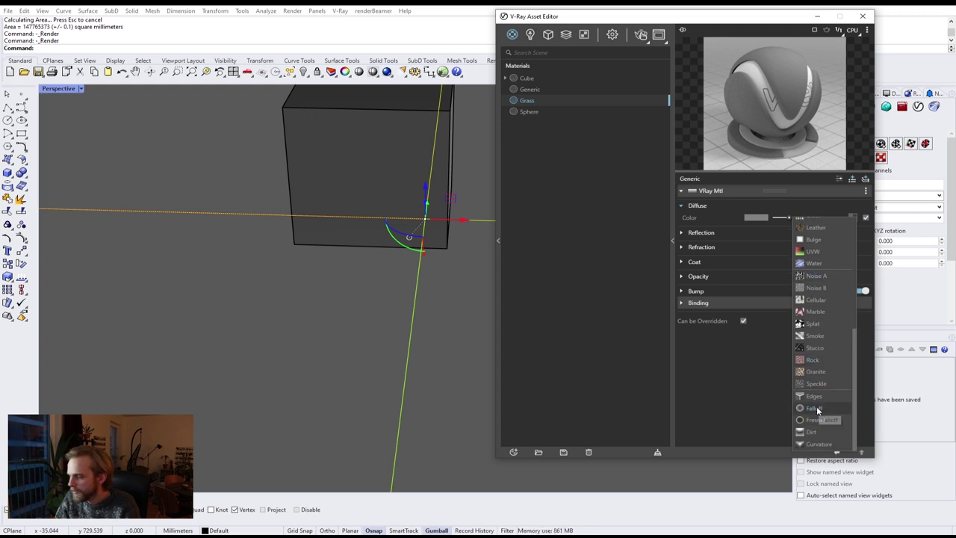
{"action": "left_click", "coordinate": [813, 410]}
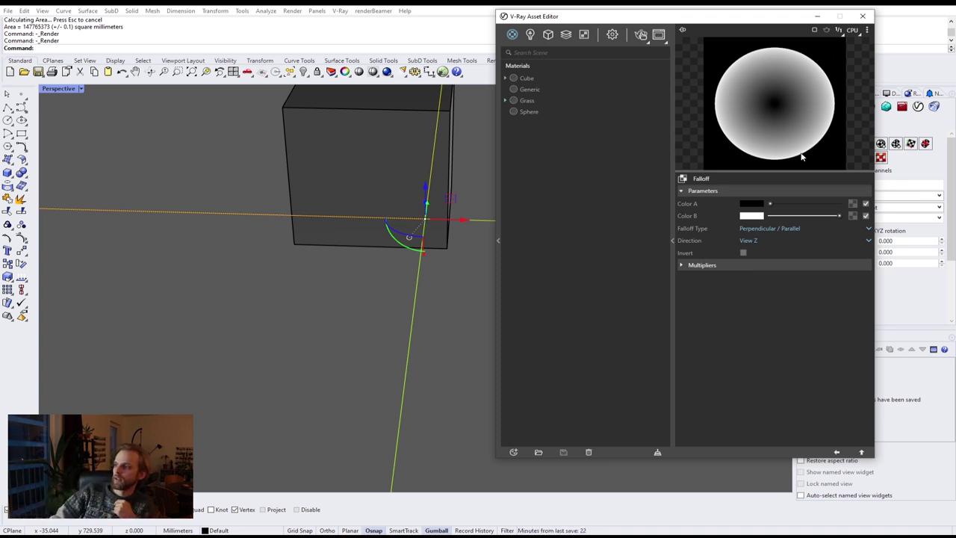
Set the falloff's Color A to a dark green of about R 0.182, G 0.292, B 0.122.
{"action": "left_click", "coordinate": [750, 204]}
{"action": "mouse_move", "coordinate": [457, 229]}
{"action": "left_mouse_down"}
{"action": "mouse_move", "coordinate": [463, 246]}
{"action": "mouse_move", "coordinate": [463, 232]}
{"action": "left_mouse_up"}
{"action": "mouse_move", "coordinate": [402, 273]}
{"action": "left_mouse_down"}
{"action": "mouse_move", "coordinate": [414, 265]}
{"action": "mouse_move", "coordinate": [410, 273]}
{"action": "mouse_move", "coordinate": [413, 265]}
{"action": "mouse_move", "coordinate": [387, 268]}
{"action": "mouse_move", "coordinate": [395, 276]}
{"action": "left_mouse_up"}
{"action": "left_click", "coordinate": [458, 232]}
{"action": "left_click", "coordinate": [388, 282]}
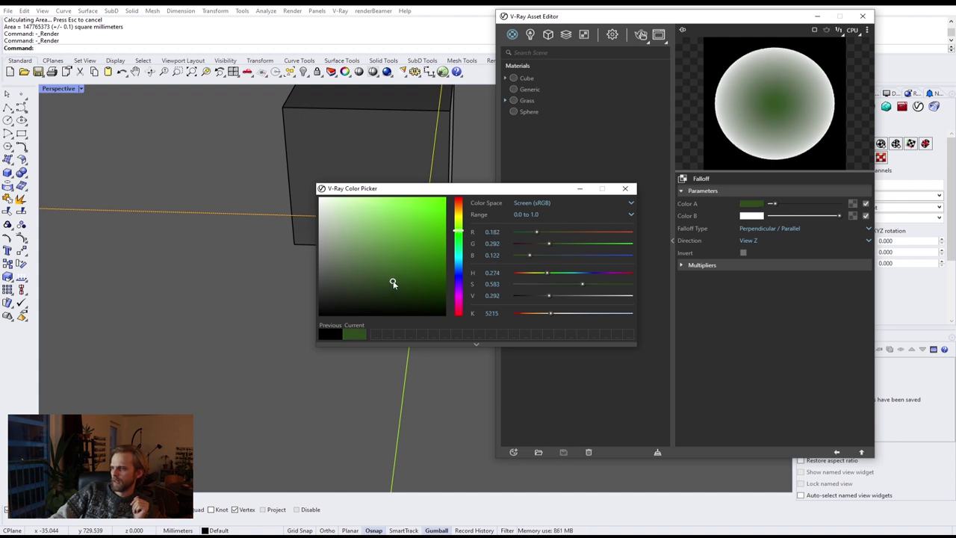
{"action": "left_click", "coordinate": [625, 189]}
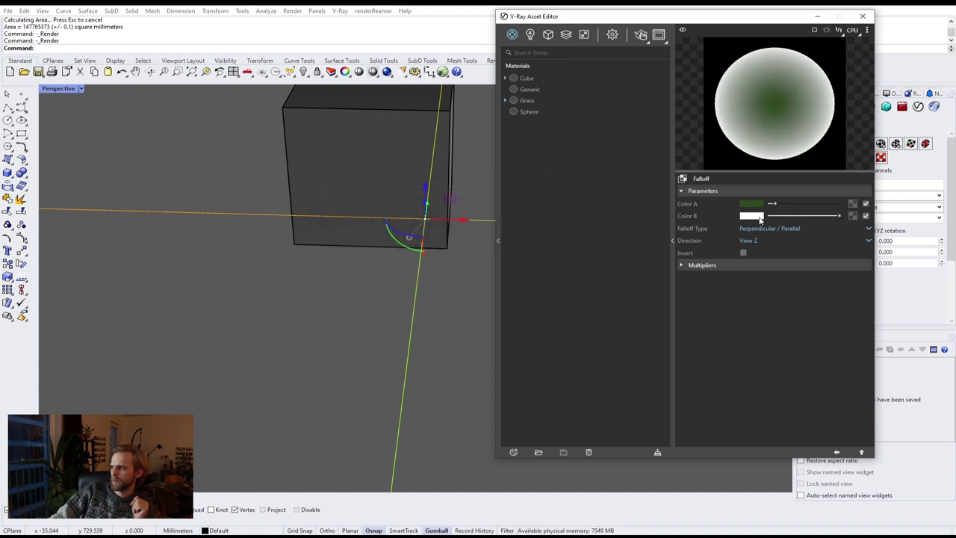
Set the falloff's Color B to a light green of about R 0.632, G 0.734, B 0.389 and return to the Grass material.
{"action": "left_click", "coordinate": [760, 217]}
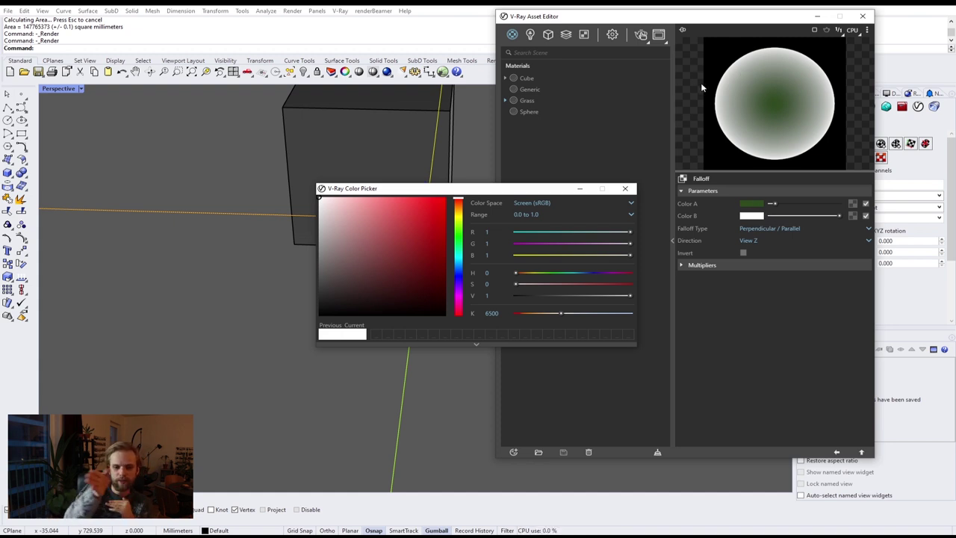
{"action": "mouse_move", "coordinate": [461, 221]}
{"action": "left_mouse_down"}
{"action": "mouse_move", "coordinate": [365, 218]}
{"action": "mouse_move", "coordinate": [378, 228]}
{"action": "left_mouse_up"}
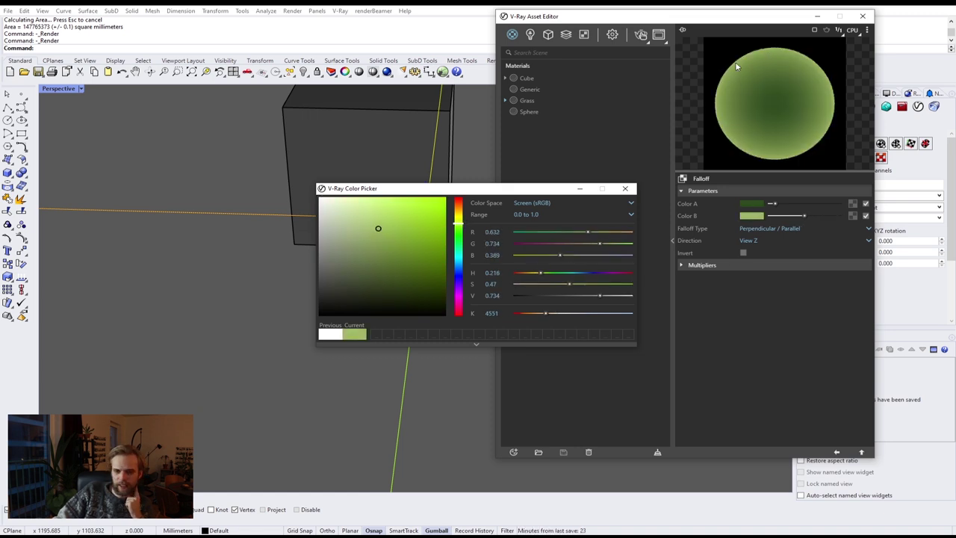
{"action": "left_click", "coordinate": [625, 188]}
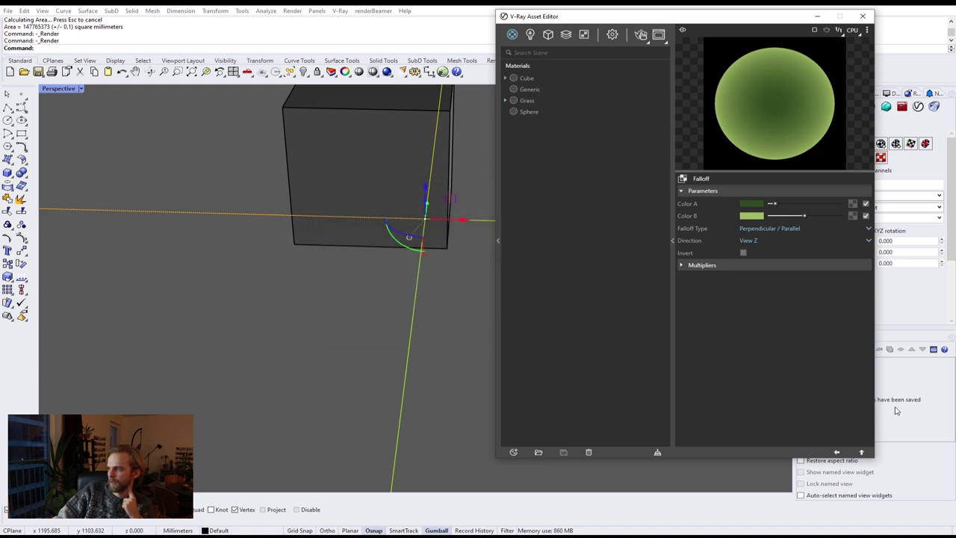
{"action": "left_click", "coordinate": [862, 452]}
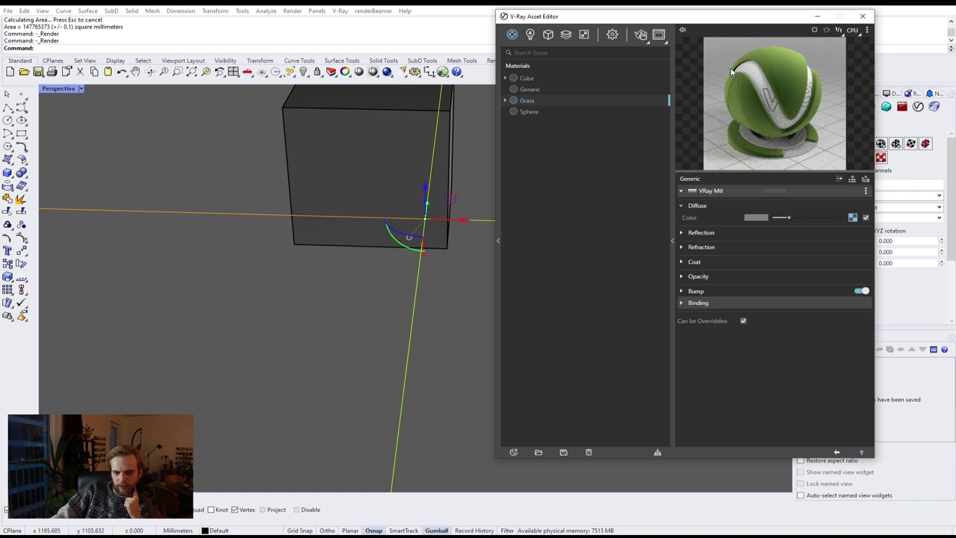
Give the Grass material a grey reflection colour and a reflection glossiness of 0.7.
{"action": "left_click", "coordinate": [696, 233]}
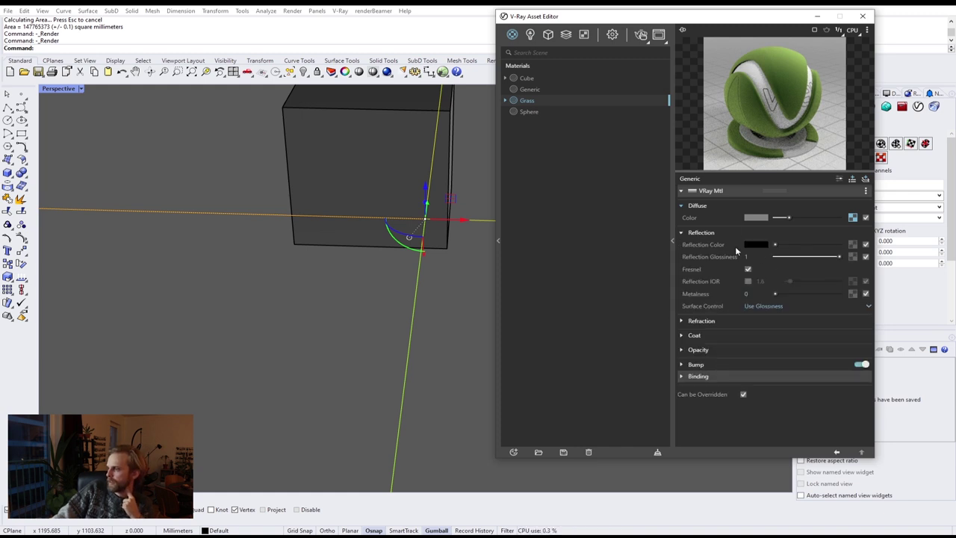
{"action": "left_click_drag", "start_coordinate": [776, 246], "coordinate": [783, 244]}
{"action": "left_click", "coordinate": [751, 257]}
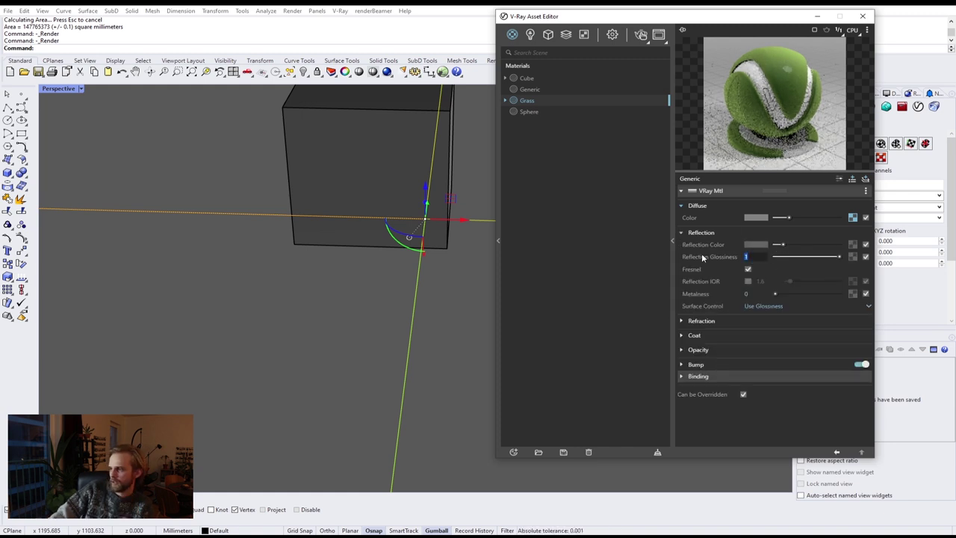
{"action": "key", "text": "BackSpace"}
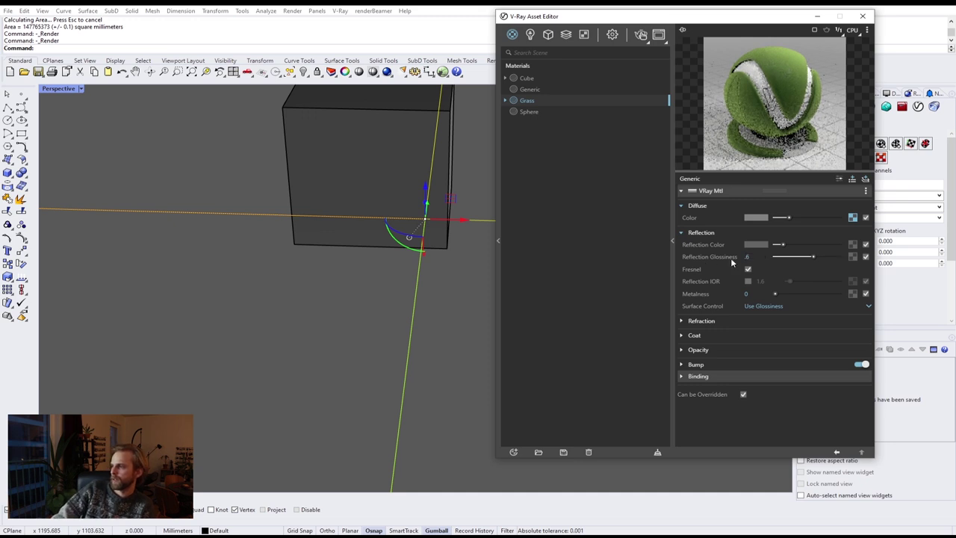
{"action": "left_click", "coordinate": [746, 257]}
{"action": "type", "text": ".7"}
{"action": "key", "text": "Return"}
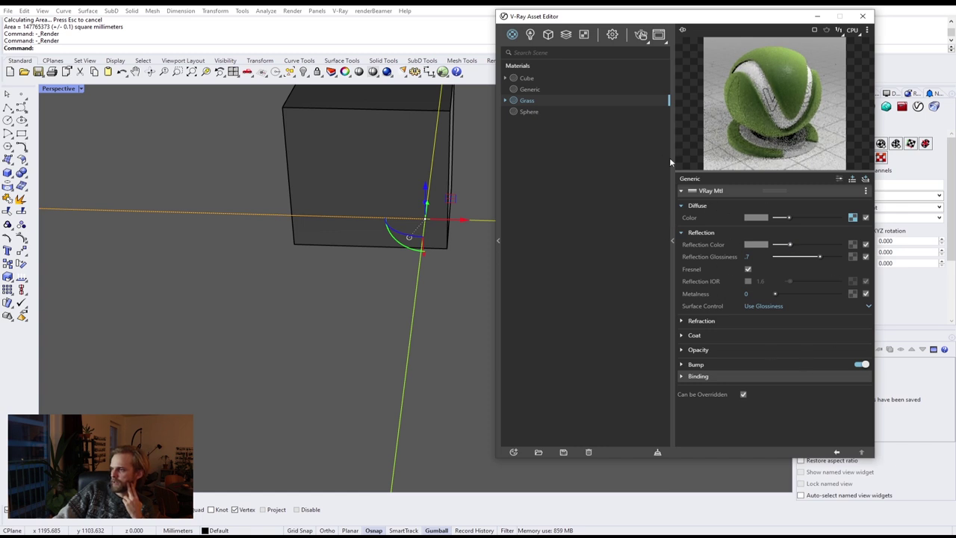
Assign the Grass material to the Fur geometry.
{"action": "left_click", "coordinate": [672, 240]}
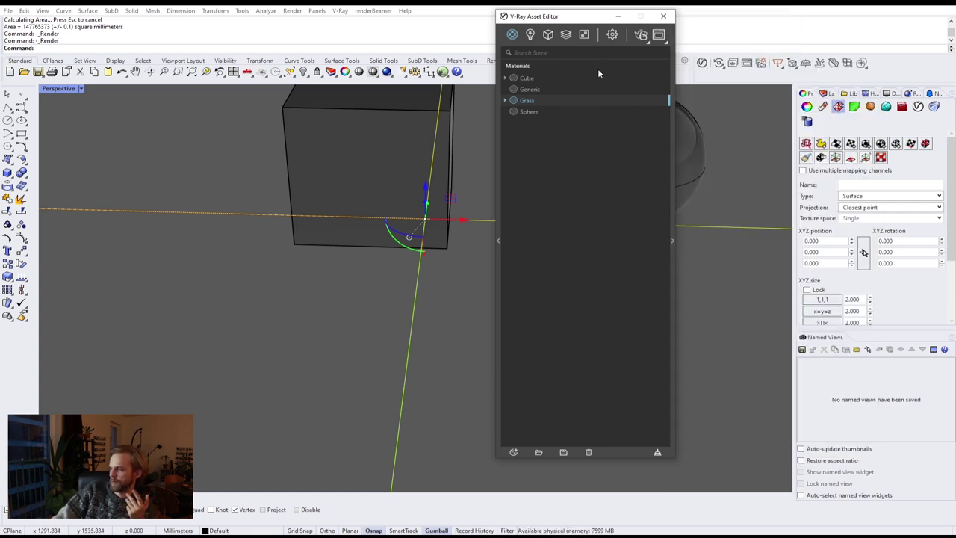
{"action": "left_click", "coordinate": [548, 35]}
{"action": "left_click", "coordinate": [527, 80]}
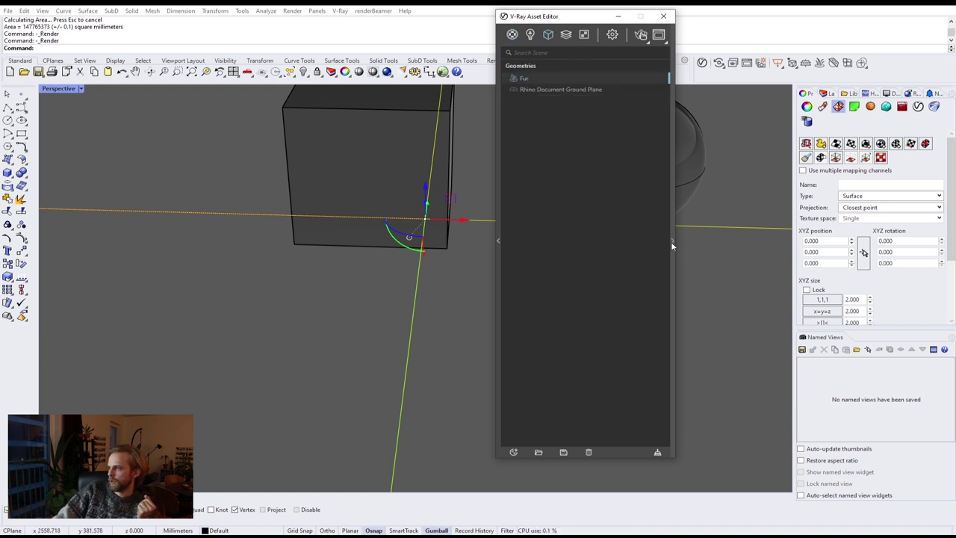
{"action": "left_click", "coordinate": [672, 240]}
{"action": "left_click", "coordinate": [760, 397]}
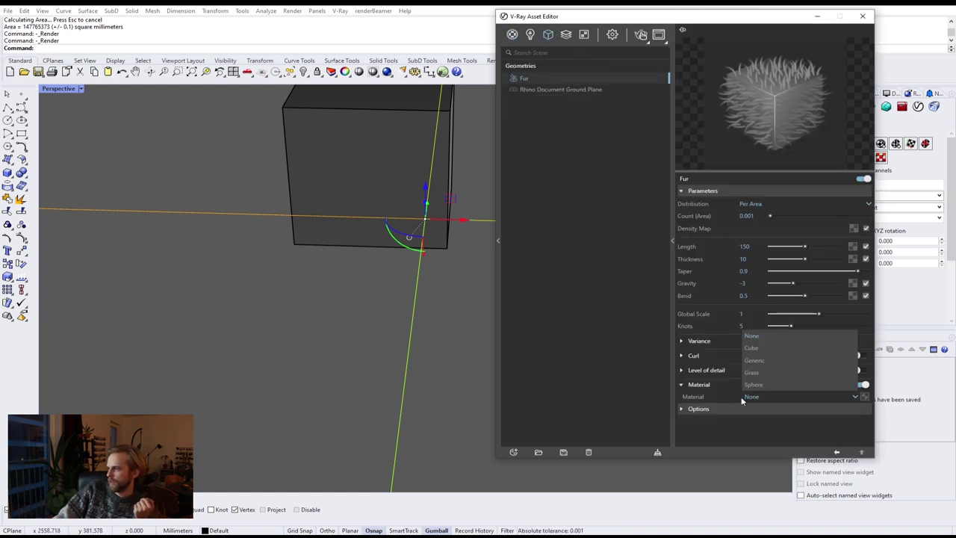
{"action": "left_click", "coordinate": [774, 375]}
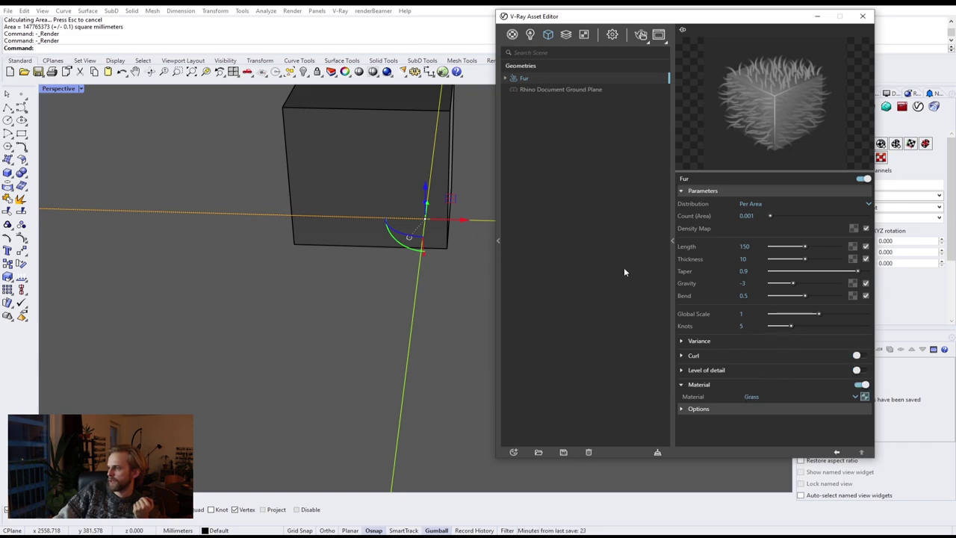
Run an interactive render of the grass, reframe the perspective to show the whole cube and sphere, and stop the render.
{"action": "left_click", "coordinate": [642, 36]}
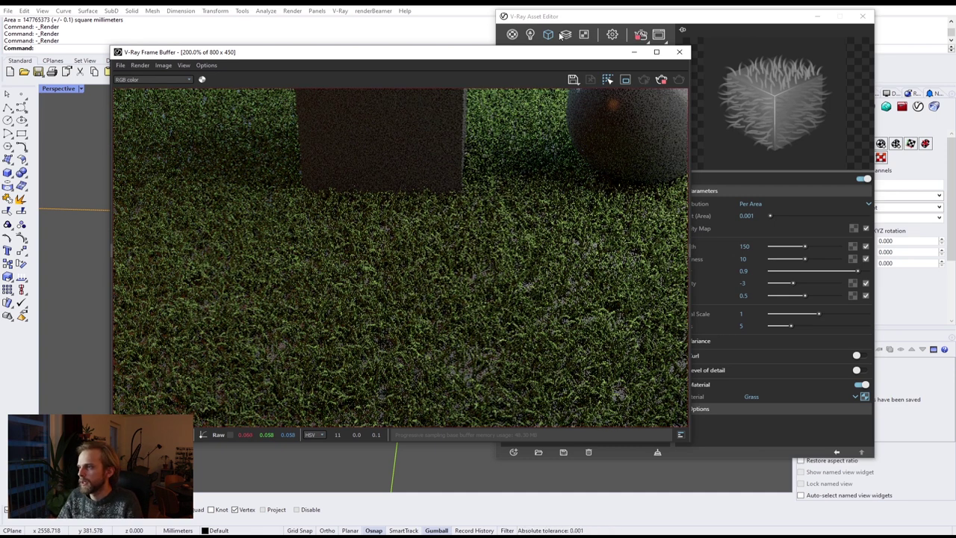
{"action": "left_click_drag", "start_coordinate": [539, 57], "coordinate": [814, 49]}
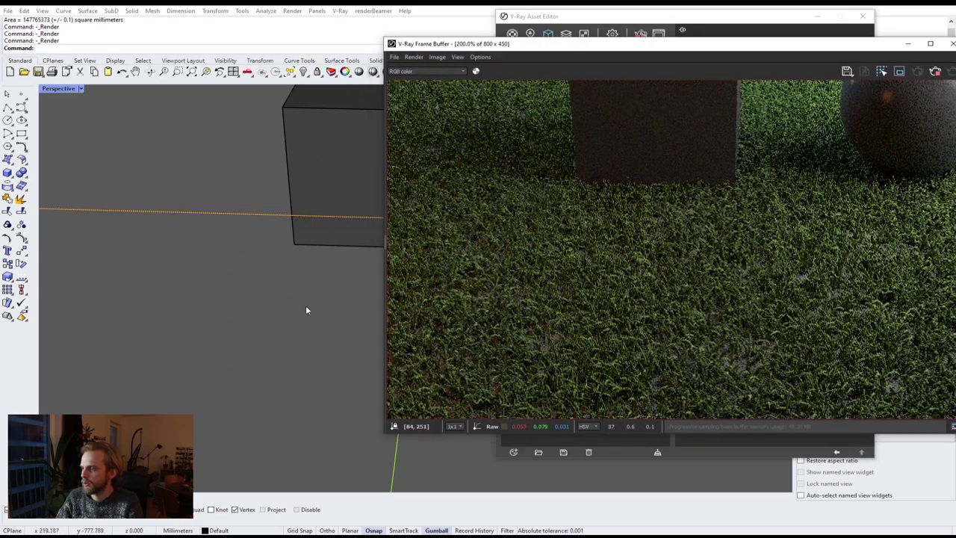
{"action": "right_click_drag", "start_coordinate": [312, 309], "coordinate": [315, 291]}
{"action": "scroll", "coordinate": [317, 289], "scroll_direction": "down", "scroll_amount": 3}
{"action": "right_click_drag", "start_coordinate": [340, 236], "coordinate": [302, 381], "text": "shift"}
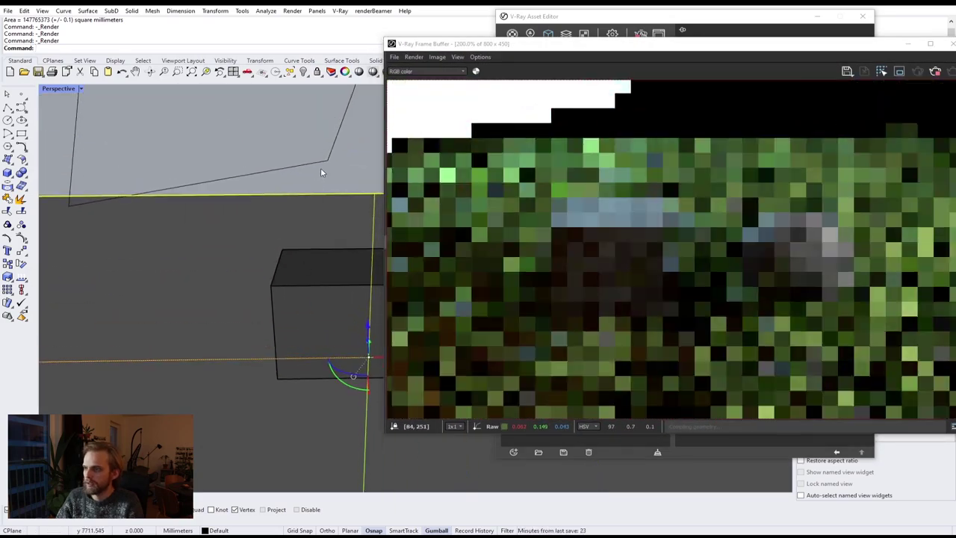
{"action": "right_click_drag", "start_coordinate": [351, 237], "coordinate": [346, 260]}
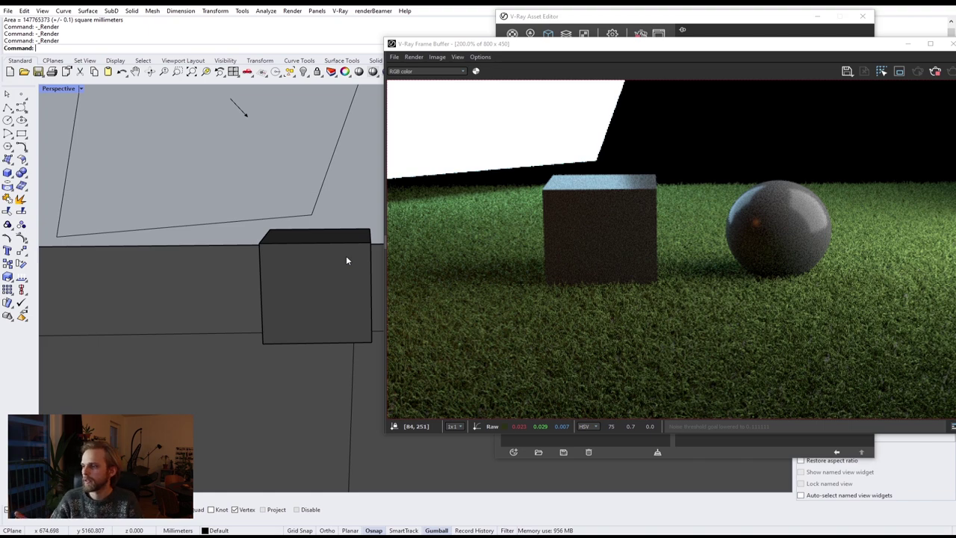
{"action": "left_click_drag", "start_coordinate": [700, 47], "coordinate": [430, 57]}
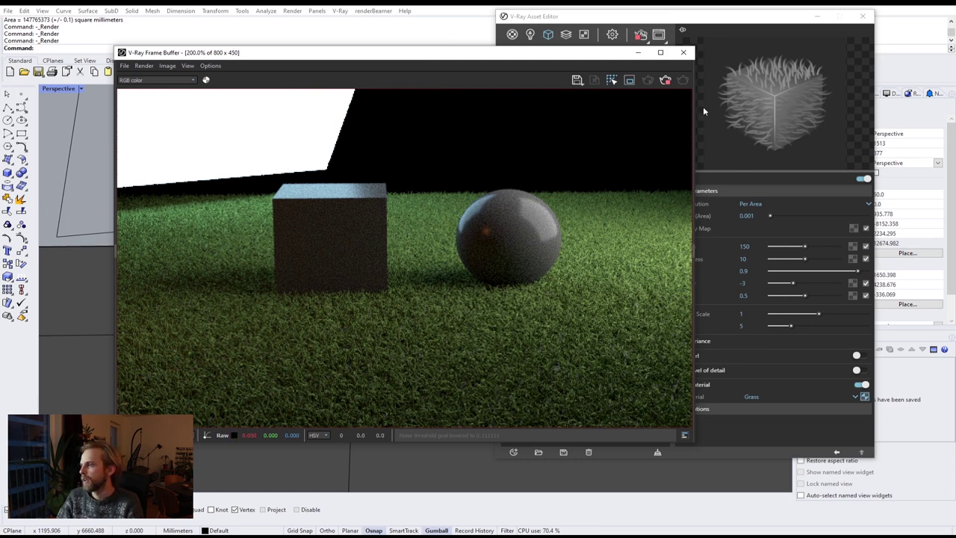
{"action": "left_click", "coordinate": [665, 82]}
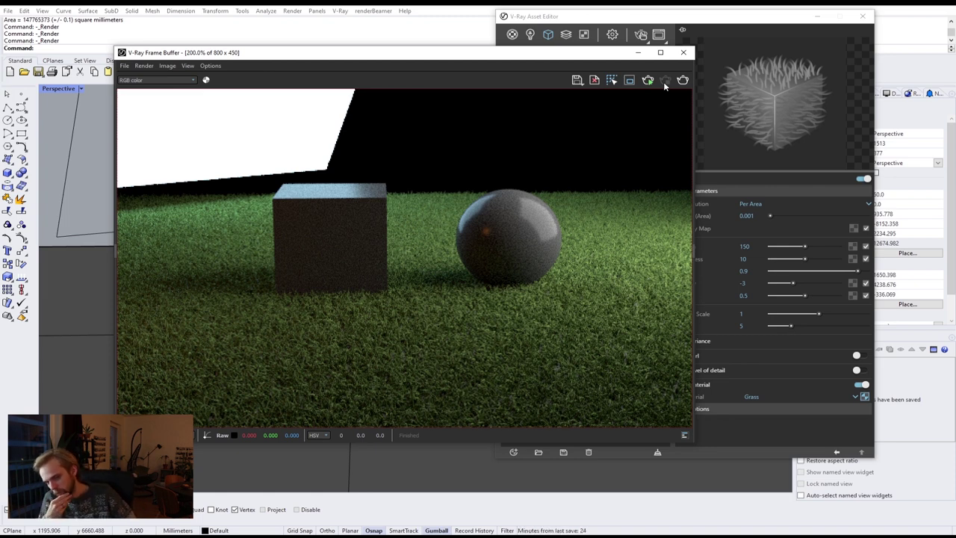
Look through the asset editor's materials, lights, geometries and render elements, including the kinds of material that can be created.
{"action": "left_click", "coordinate": [718, 28]}
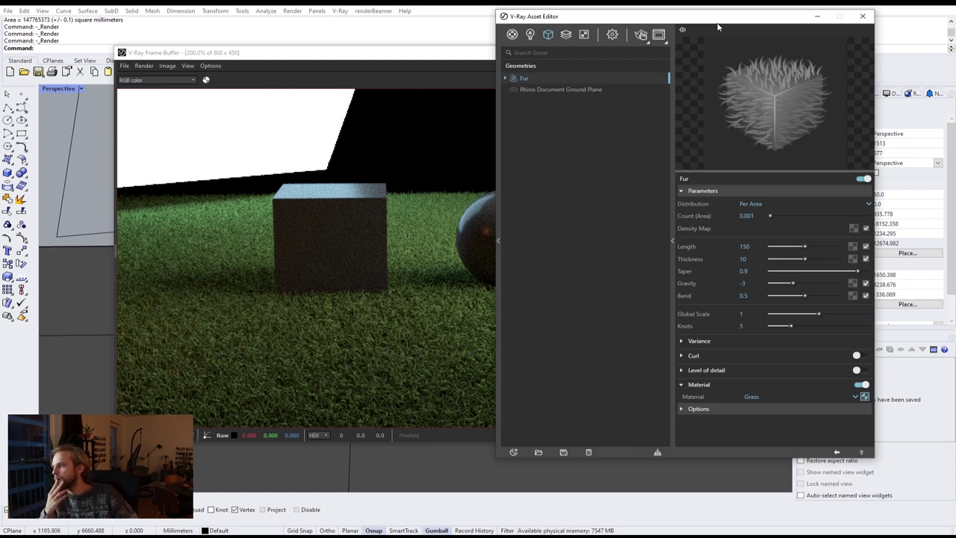
{"action": "left_click", "coordinate": [513, 34]}
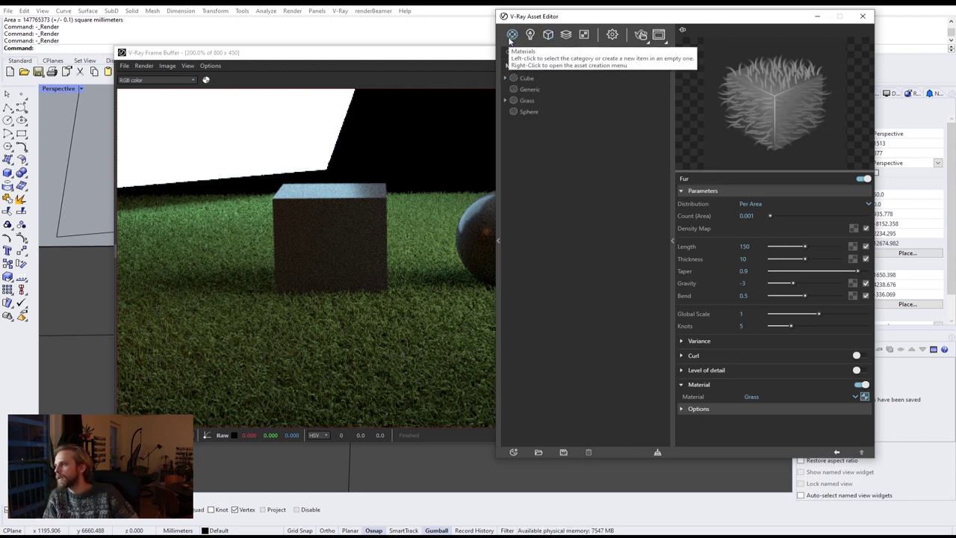
{"action": "left_click", "coordinate": [513, 453]}
{"action": "mouse_move", "coordinate": [530, 440]}
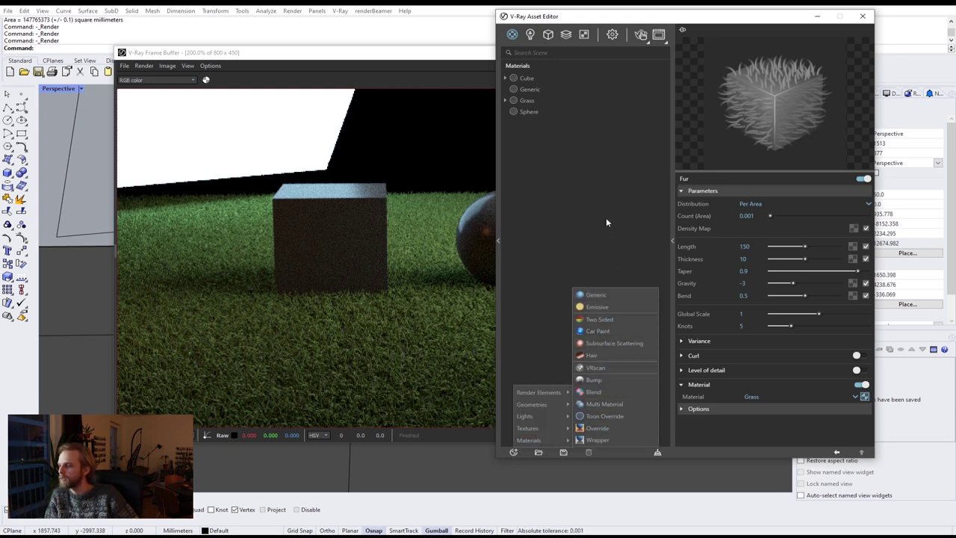
{"action": "left_click", "coordinate": [578, 123]}
{"action": "left_click", "coordinate": [529, 36]}
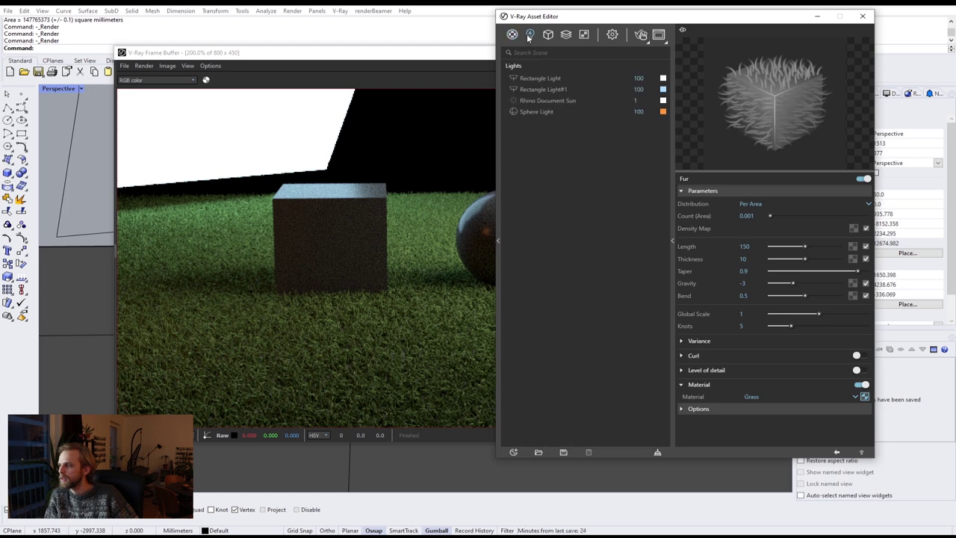
{"action": "left_click", "coordinate": [551, 40]}
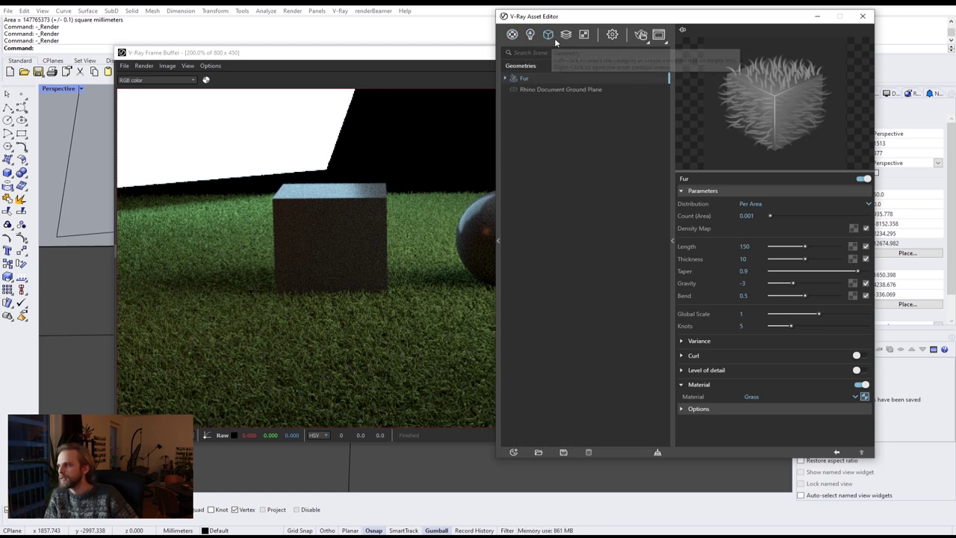
{"action": "left_click", "coordinate": [569, 37]}
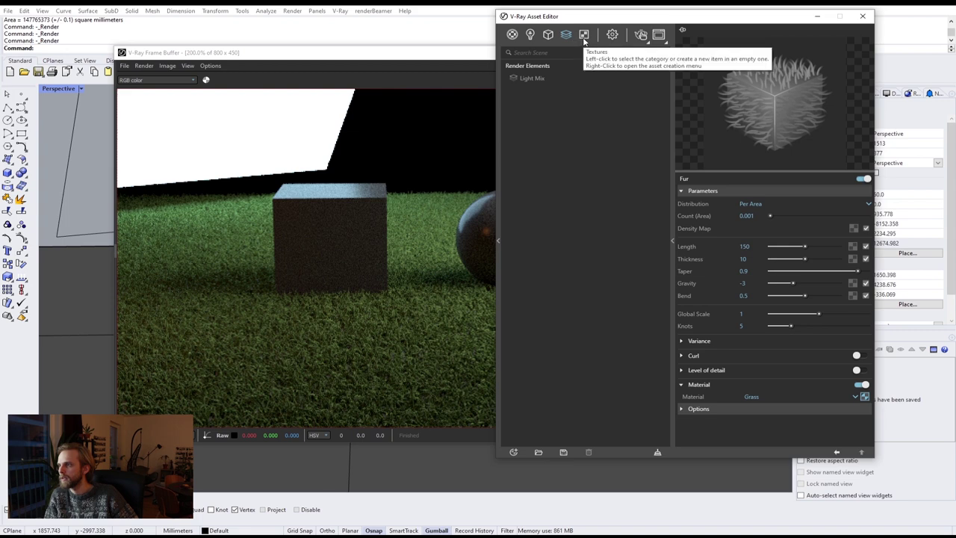
Open the camera's Depth of Field options in the render settings and keep the render image in view.
{"action": "left_click", "coordinate": [612, 35]}
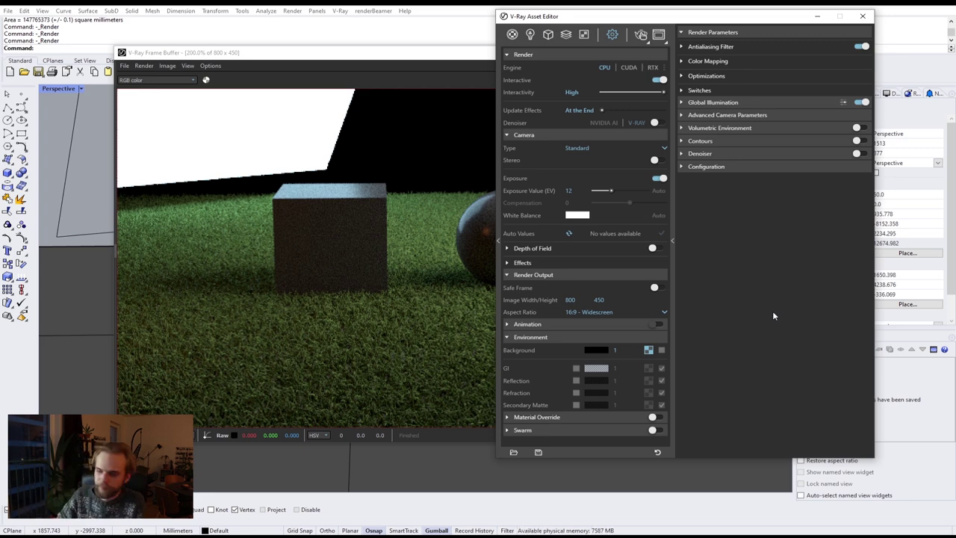
{"action": "left_click", "coordinate": [532, 248]}
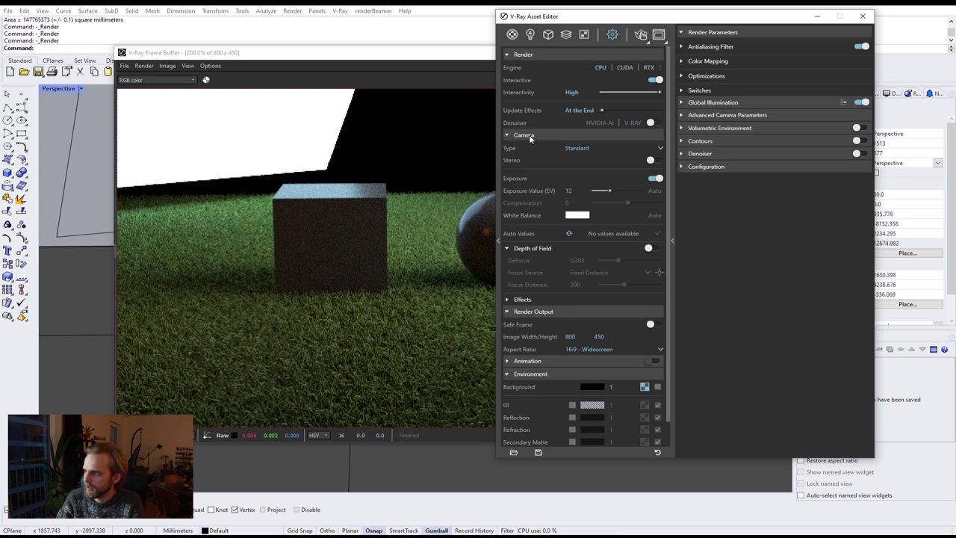
{"action": "left_click_drag", "start_coordinate": [596, 16], "coordinate": [760, 18]}
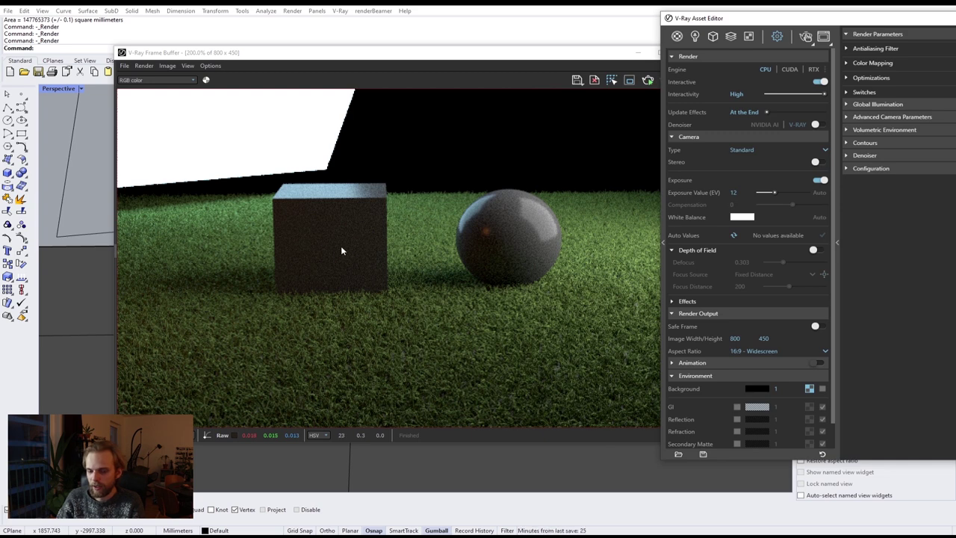
Close the frame buffer and frame the cube and sphere in a closer, low-angle perspective with the cube's vertical edge facing the camera.
{"action": "left_click_drag", "start_coordinate": [408, 59], "coordinate": [649, 114]}
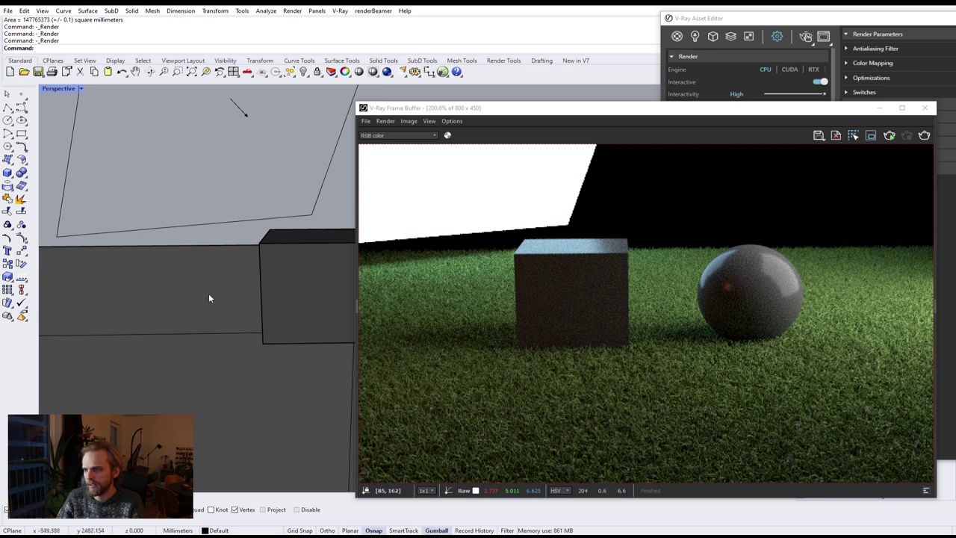
{"action": "right_click_drag", "start_coordinate": [198, 300], "coordinate": [262, 342]}
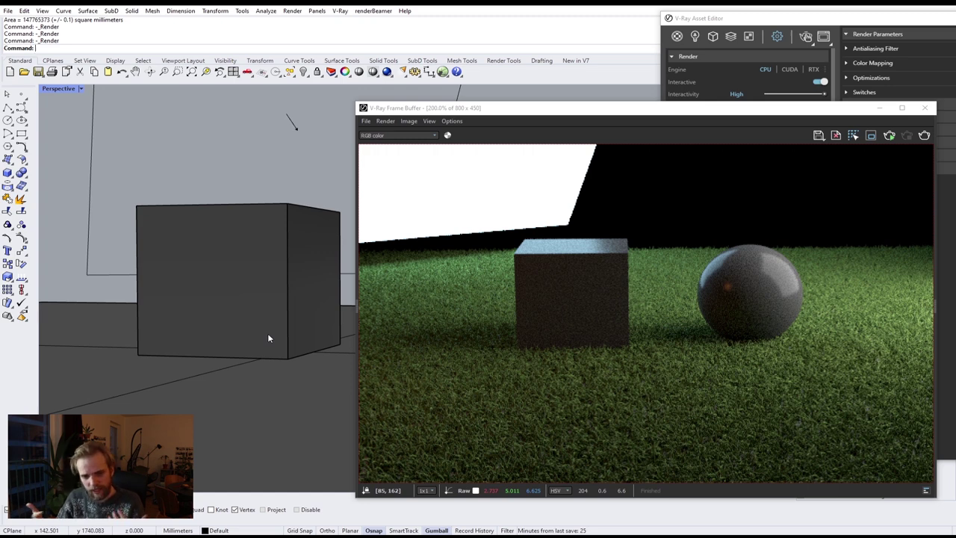
{"action": "left_click_drag", "start_coordinate": [748, 112], "coordinate": [661, 88]}
{"action": "left_click_drag", "start_coordinate": [560, 75], "coordinate": [405, 80]}
{"action": "left_click", "coordinate": [663, 72]}
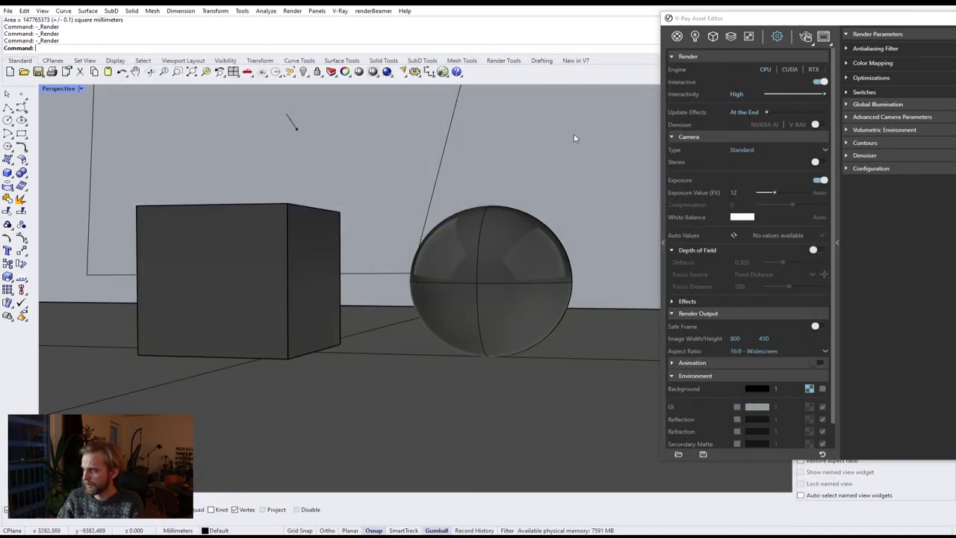
{"action": "right_click_drag", "start_coordinate": [406, 240], "coordinate": [463, 208], "text": "shift"}
{"action": "scroll", "coordinate": [465, 235], "scroll_direction": "up", "scroll_amount": 3}
{"action": "scroll", "coordinate": [465, 239], "scroll_direction": "down", "scroll_amount": 3}
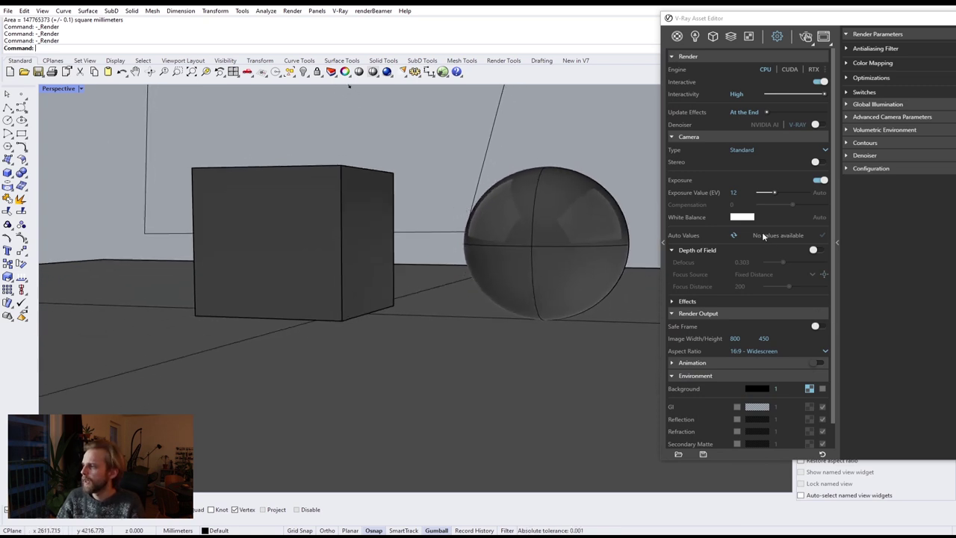
Enable depth of field and pick the cube's upper front corner as the focus point.
{"action": "left_click", "coordinate": [822, 253]}
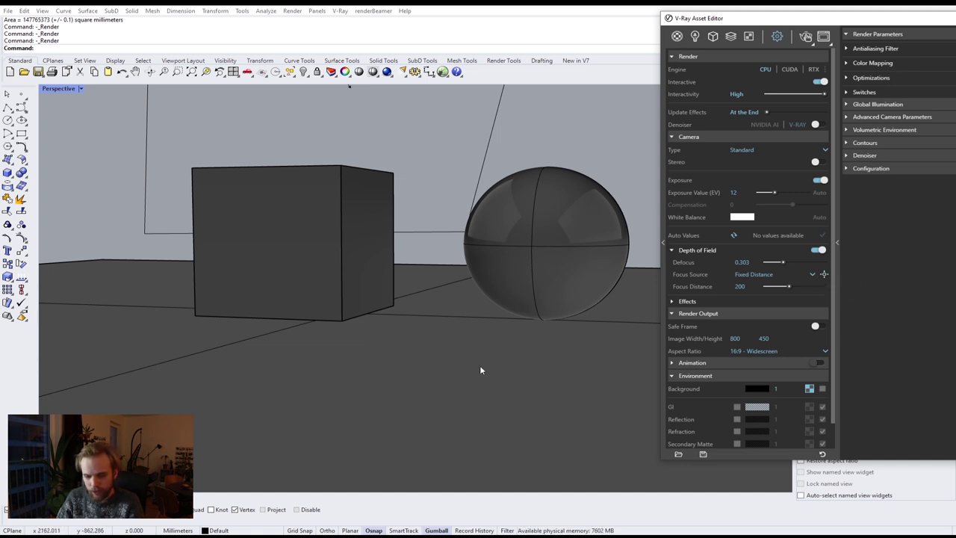
{"action": "left_click", "coordinate": [824, 275]}
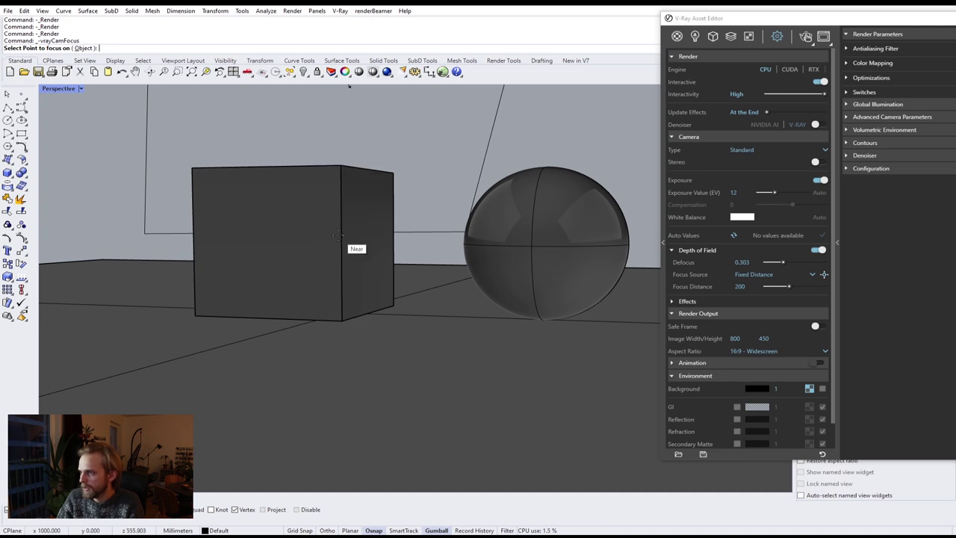
{"action": "left_click", "coordinate": [342, 164]}
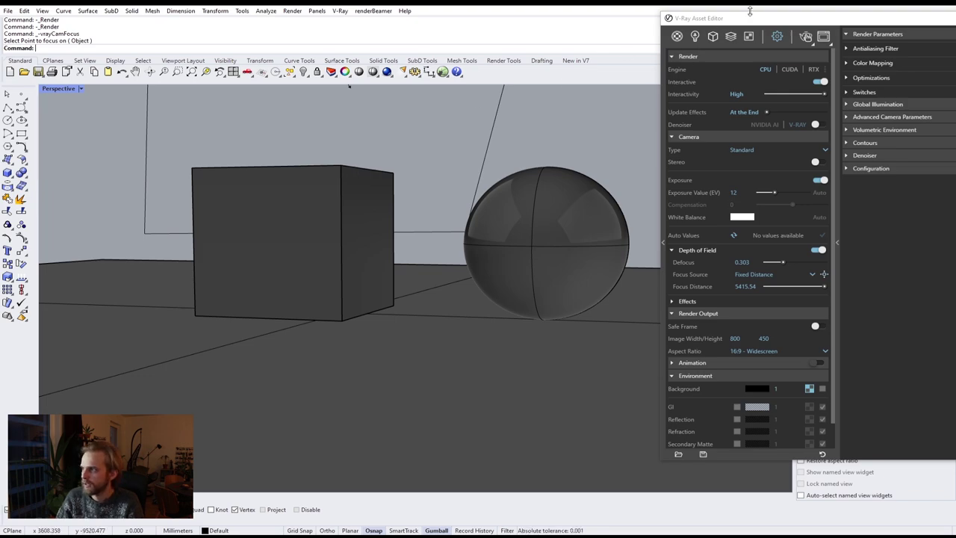
Render the scene interactively, increase the depth of field Defocus to 0.554, and stop the render.
{"action": "left_click", "coordinate": [806, 37]}
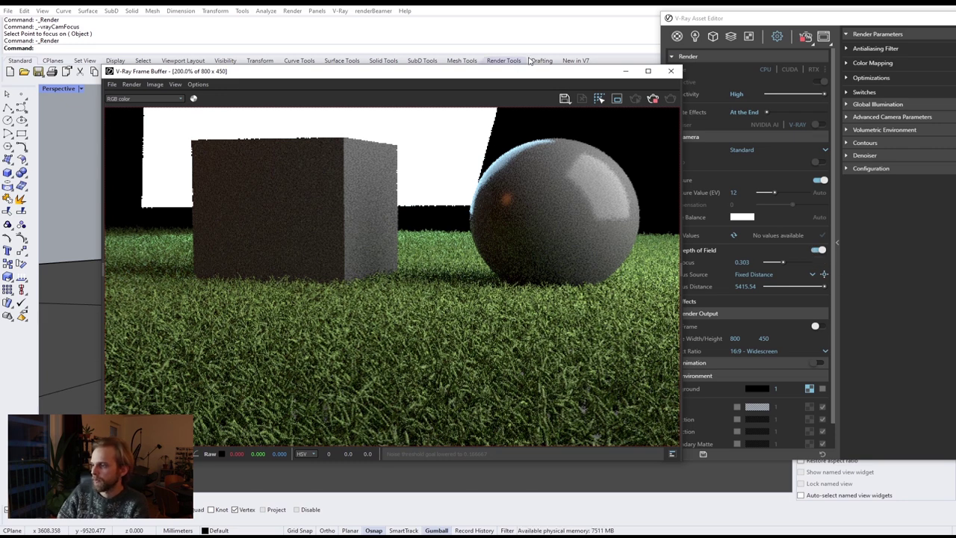
{"action": "left_click_drag", "start_coordinate": [517, 71], "coordinate": [430, 33]}
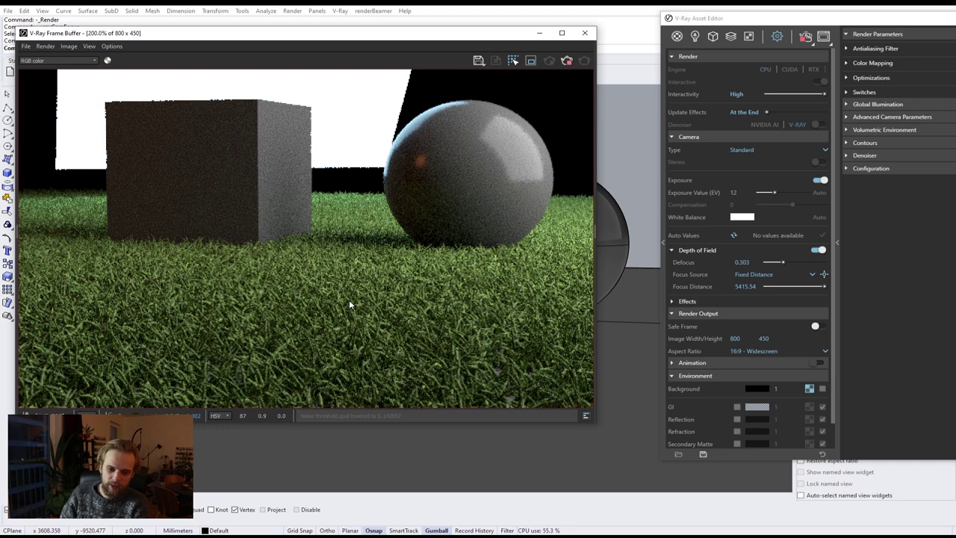
{"action": "left_click_drag", "start_coordinate": [747, 18], "coordinate": [686, 18]}
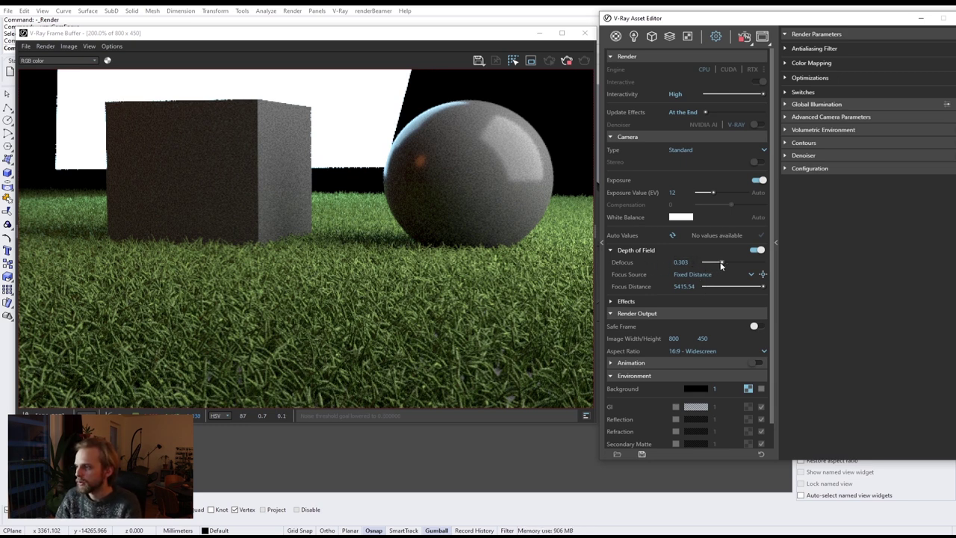
{"action": "left_click_drag", "start_coordinate": [727, 262], "coordinate": [738, 265]}
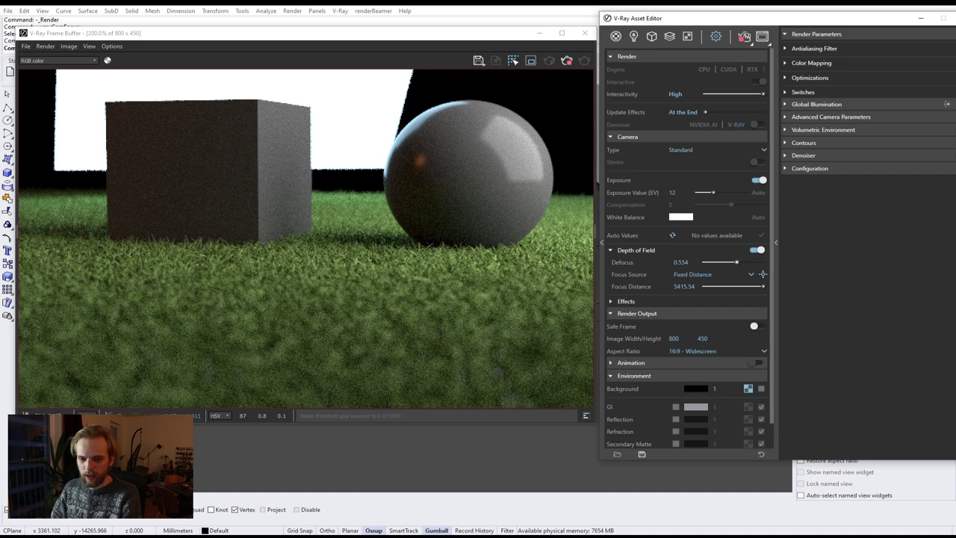
{"action": "left_click", "coordinate": [744, 36]}
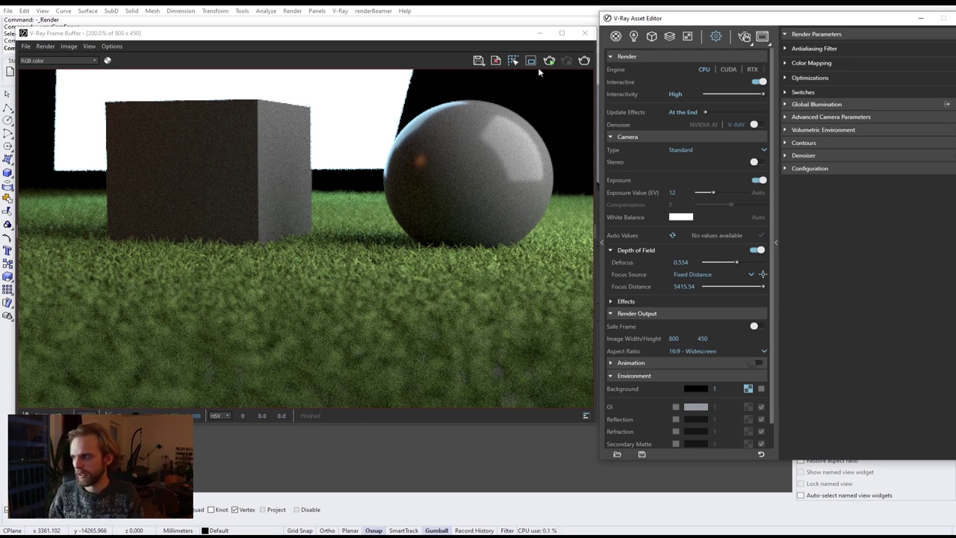
Examine the image file formats available for saving the render and leave without saving.
{"action": "left_click", "coordinate": [478, 61]}
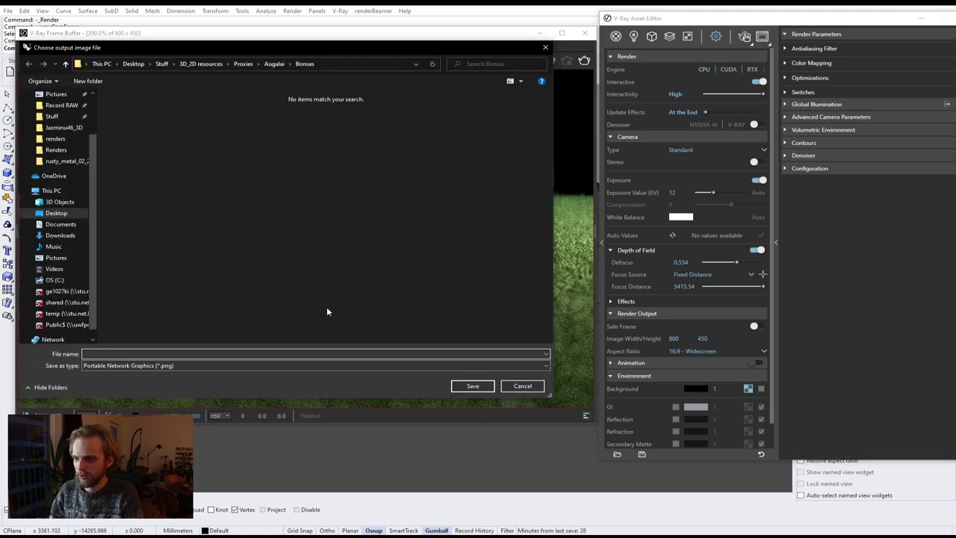
{"action": "left_click", "coordinate": [171, 364]}
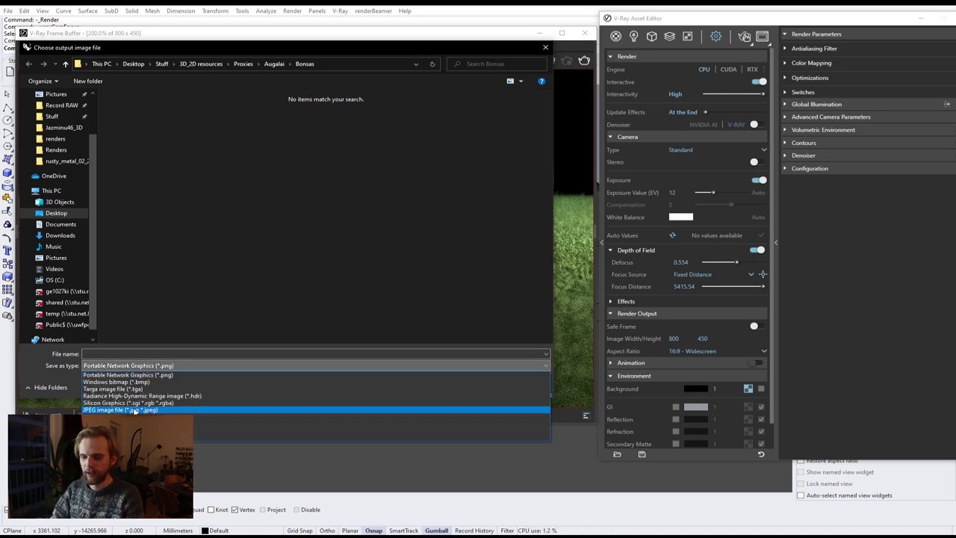
{"action": "left_click", "coordinate": [290, 229]}
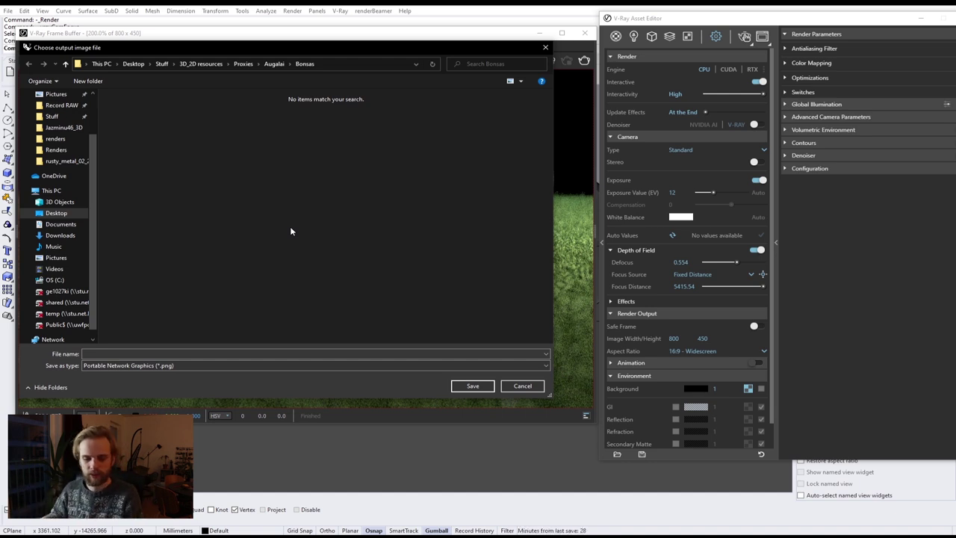
{"action": "left_click", "coordinate": [179, 365]}
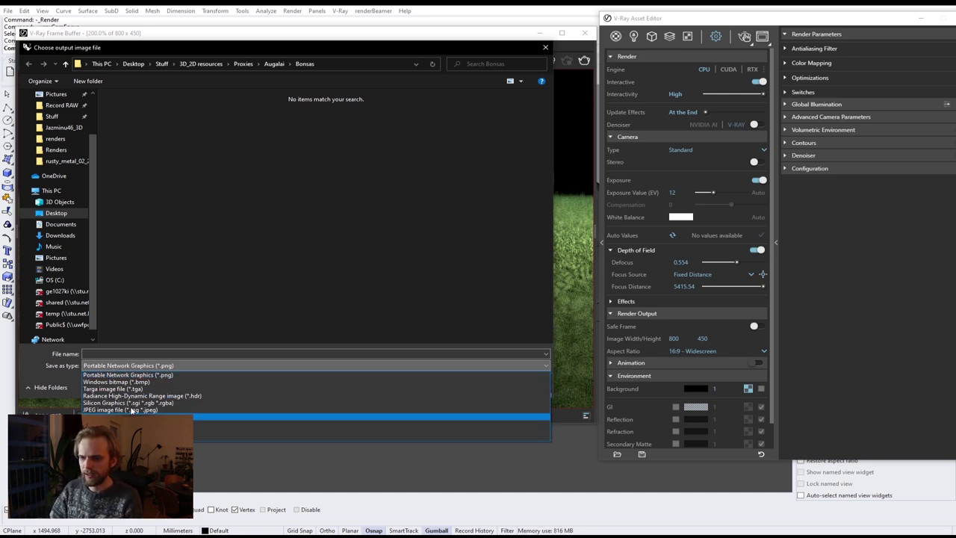
{"action": "left_click", "coordinate": [179, 150]}
{"action": "left_click", "coordinate": [523, 385]}
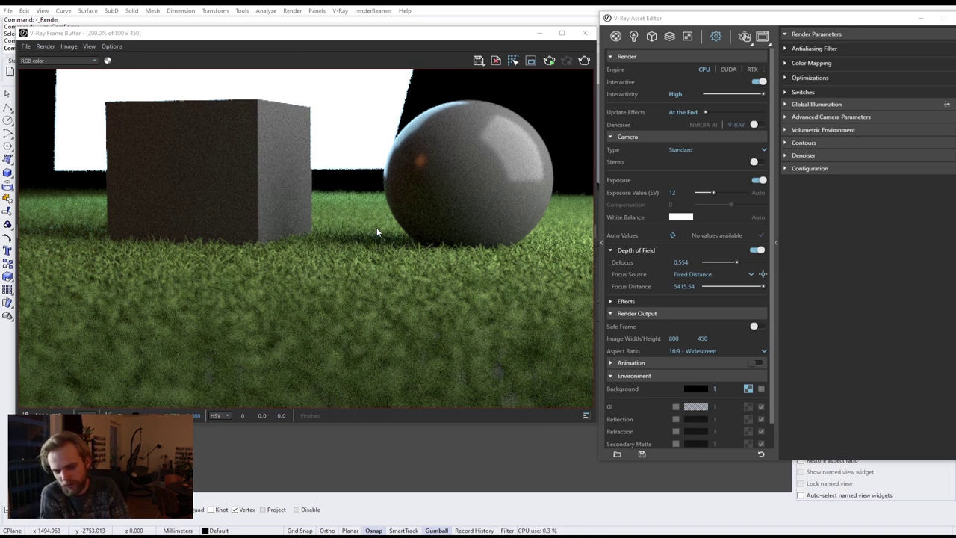
{"action": "left_click", "coordinate": [378, 230]}
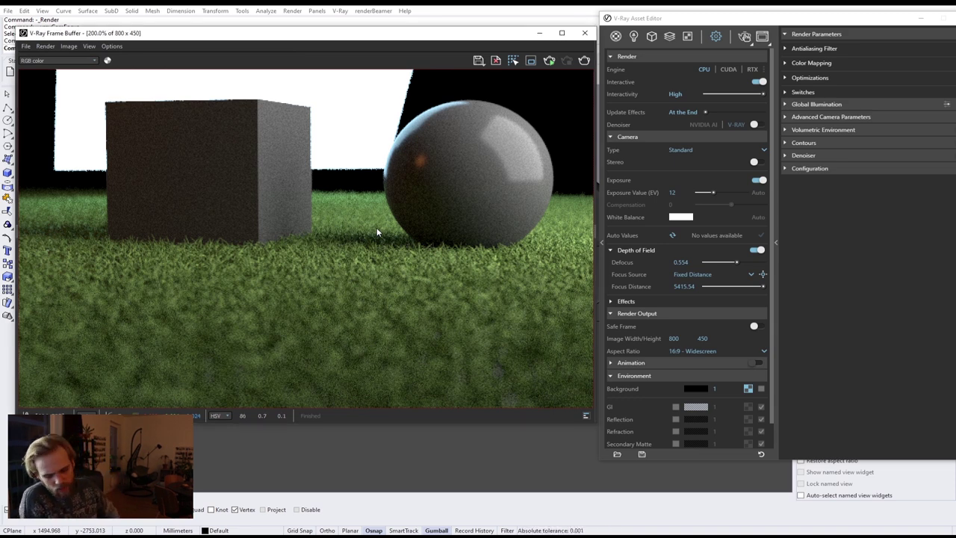